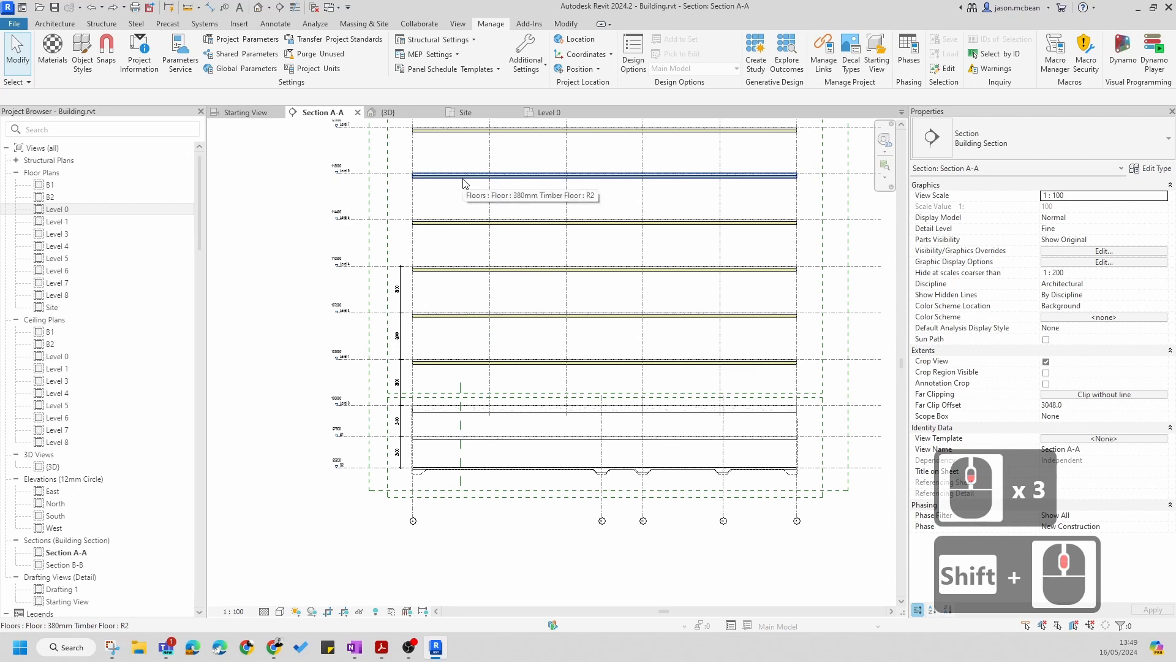
Open the default 3D view and examine the building's stacked floor slabs
left_click(259, 10)
scroll(607, 460, "down", 7)
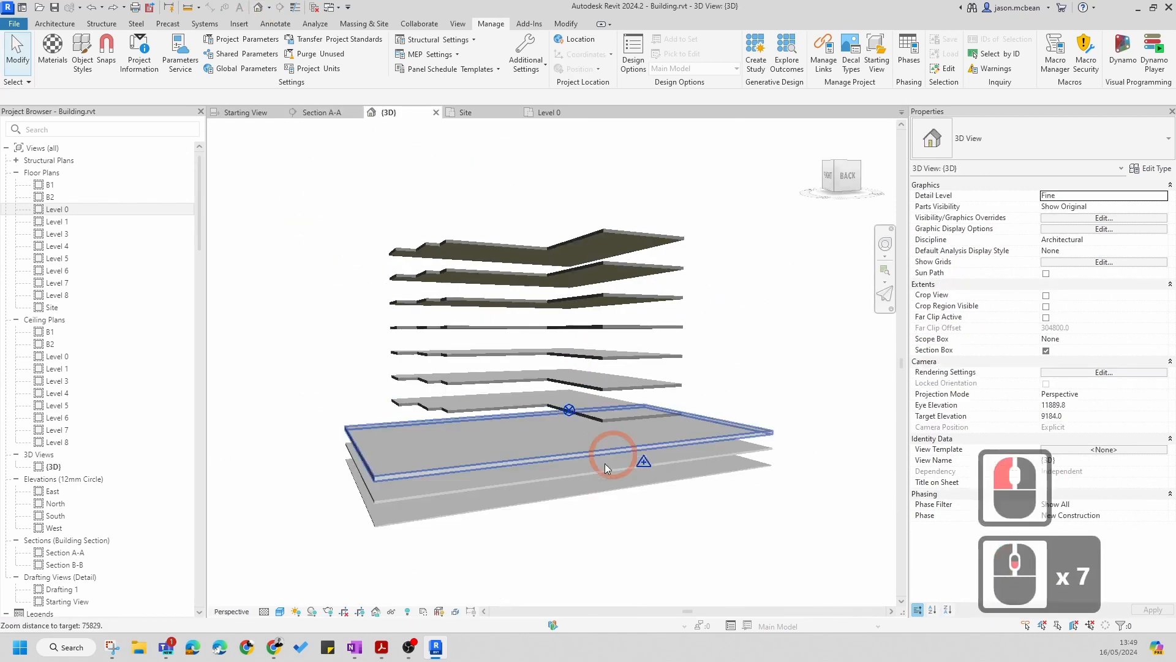
middle_click_drag(605, 462, 531, 442, "shift")
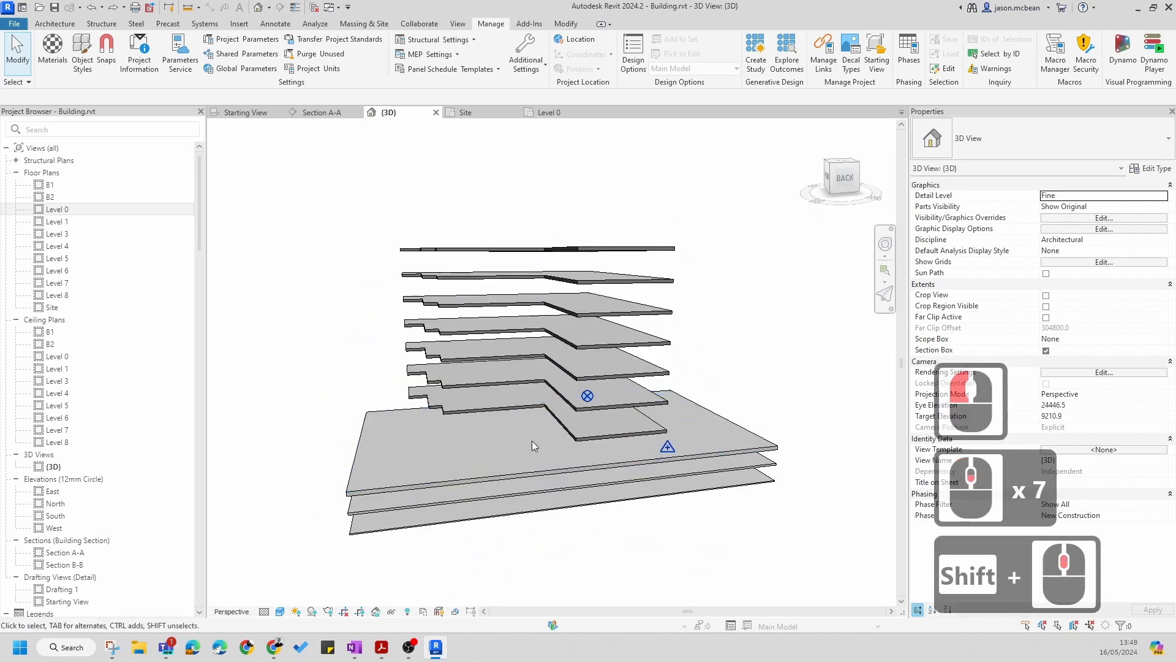
Reload the linked Revit model SiteModel.rvt through Manage Links
left_click(823, 50)
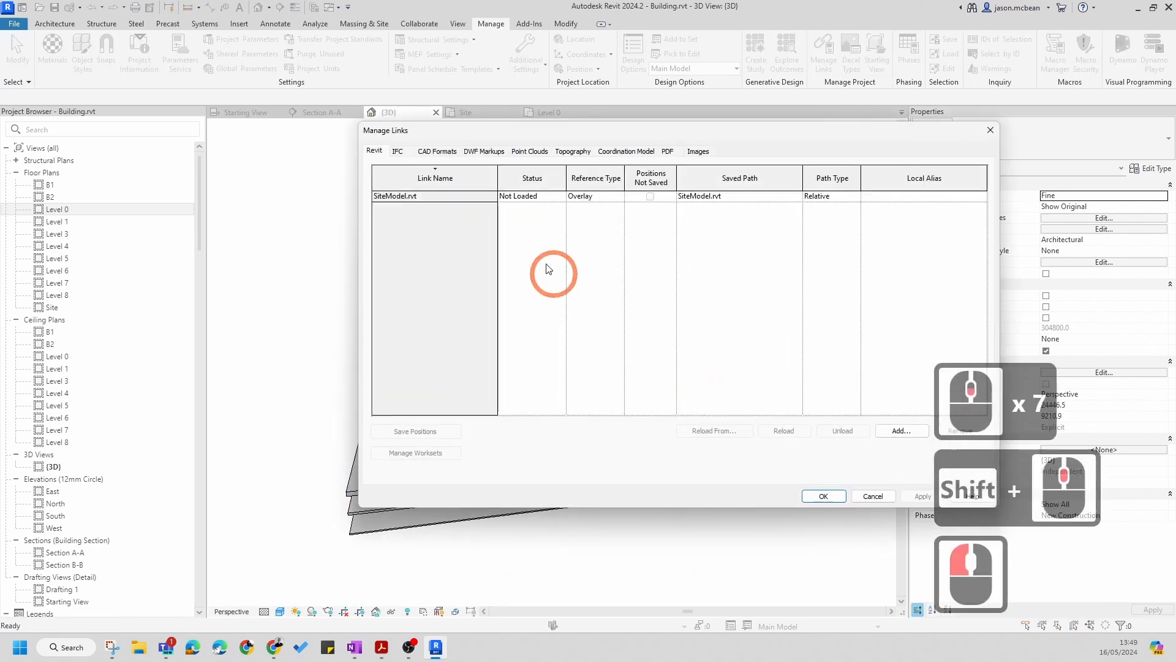
left_click(398, 202)
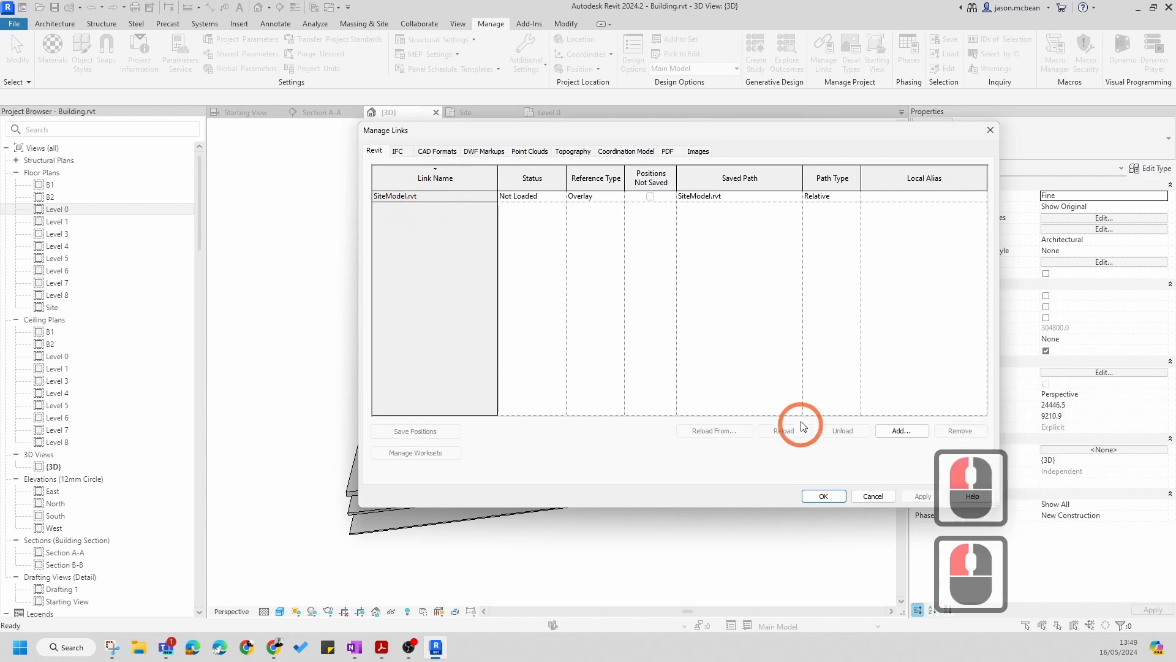
left_click(413, 195)
left_click(860, 442)
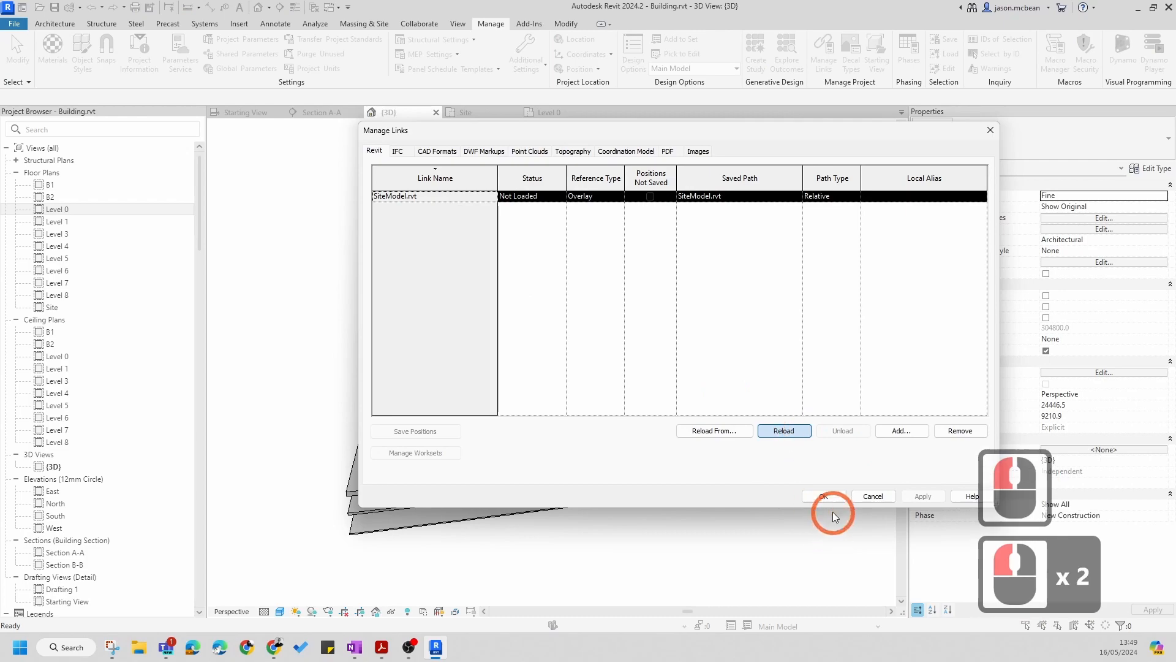
left_click(824, 495)
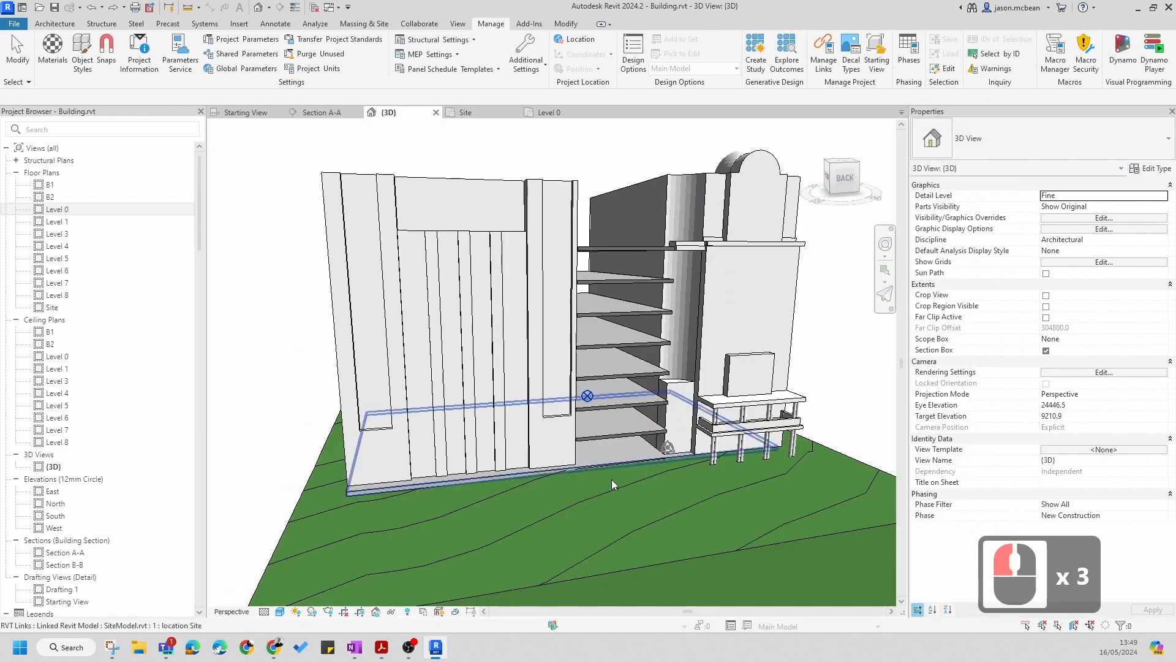
Examine the floor slabs, including the Level 0 concrete slab, against the neighbouring buildings and terrain from several sides
scroll(611, 479, "down", 3)
middle_click_drag(611, 479, 385, 523, "shift")
scroll(664, 475, "down", 6)
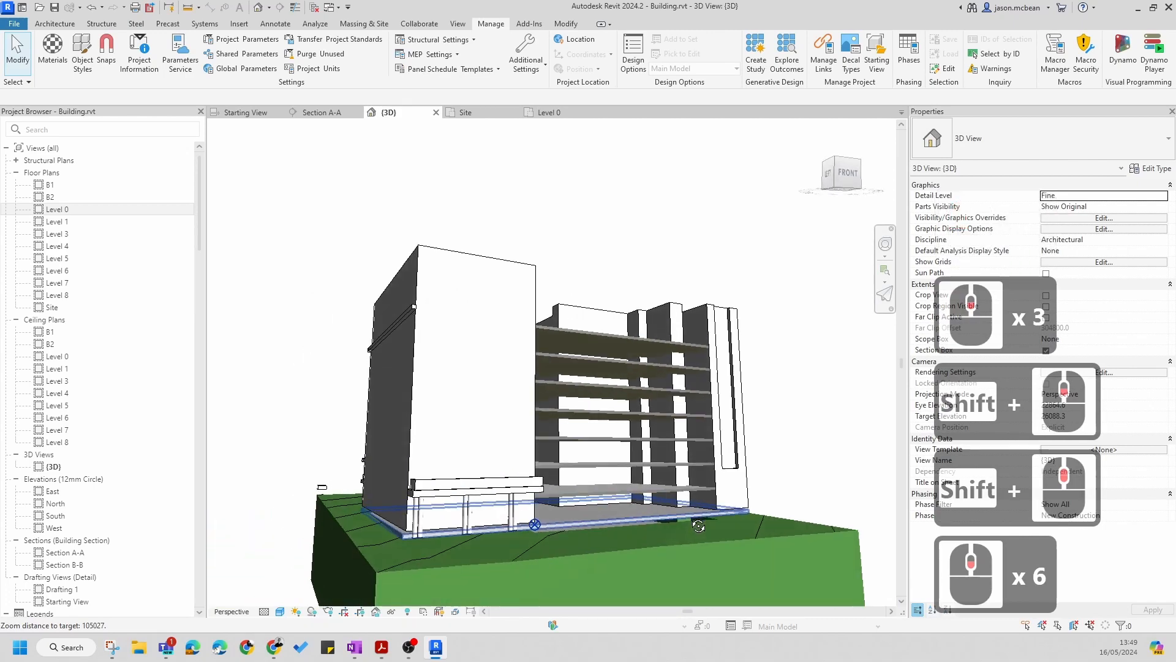
scroll(384, 523, "up", 13)
left_click(384, 524)
scroll(389, 441, "down", 6)
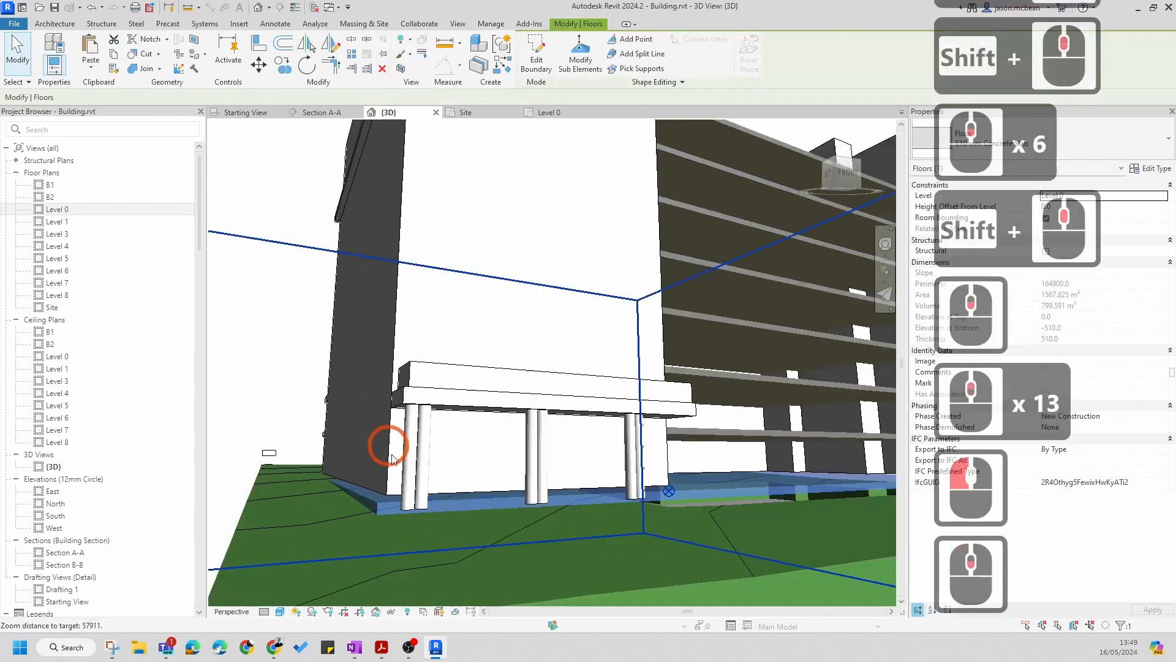
middle_click_drag(457, 499, 498, 567, "shift")
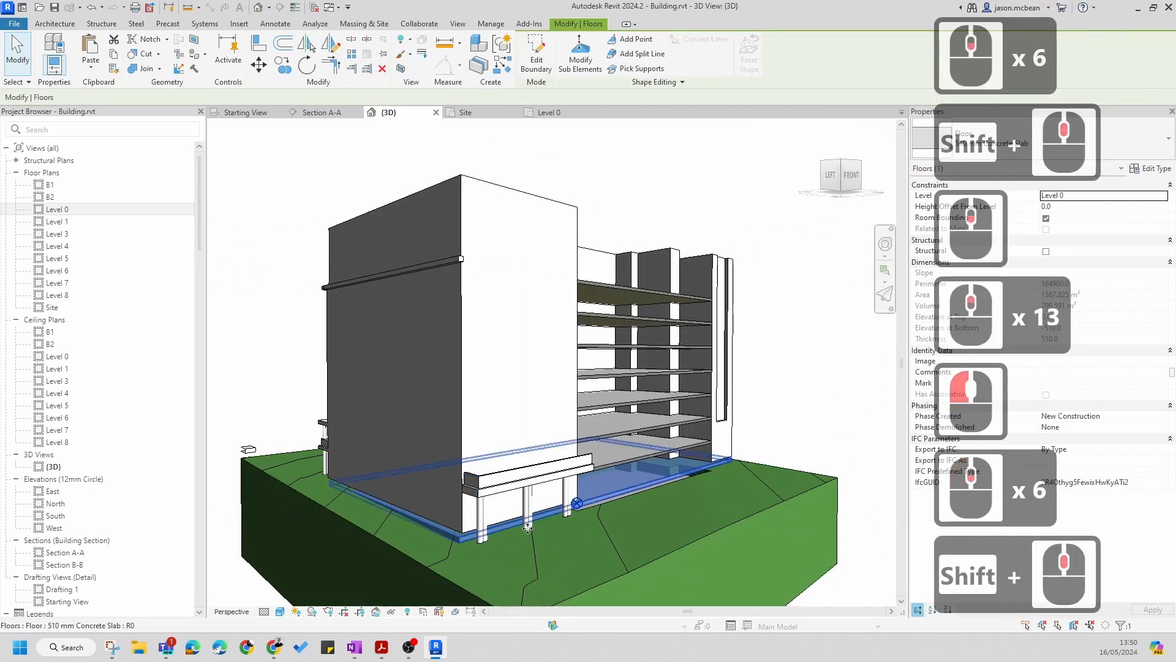
scroll(655, 528, "down", 5)
middle_click_drag(654, 528, 533, 558, "shift")
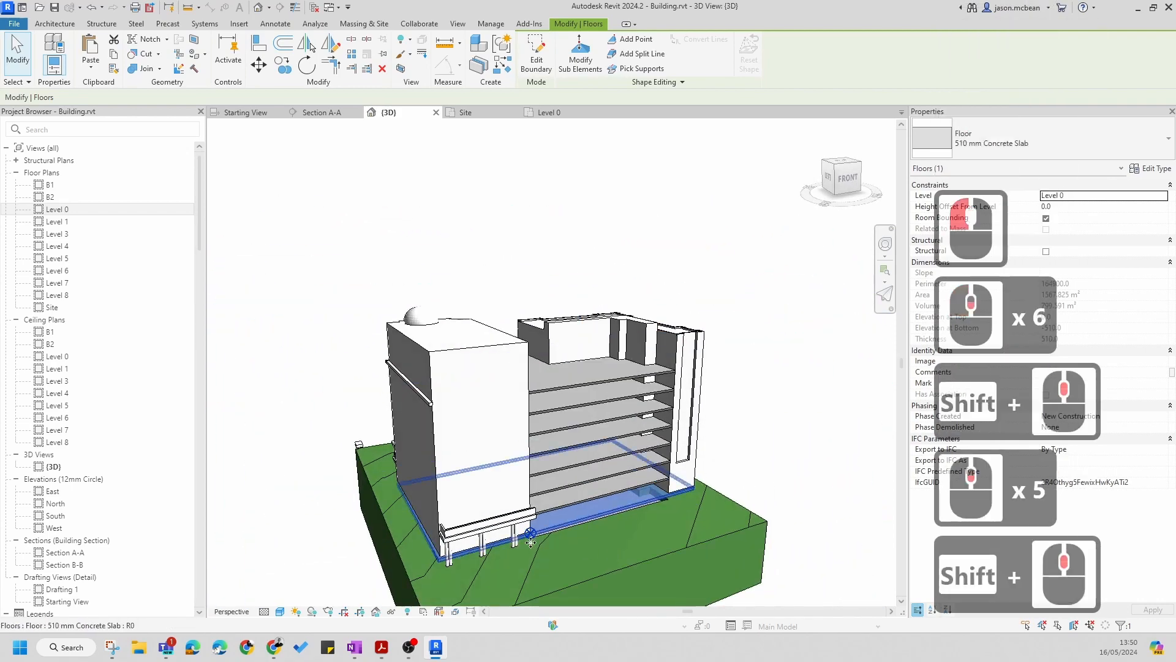
scroll(501, 565, "up", 6)
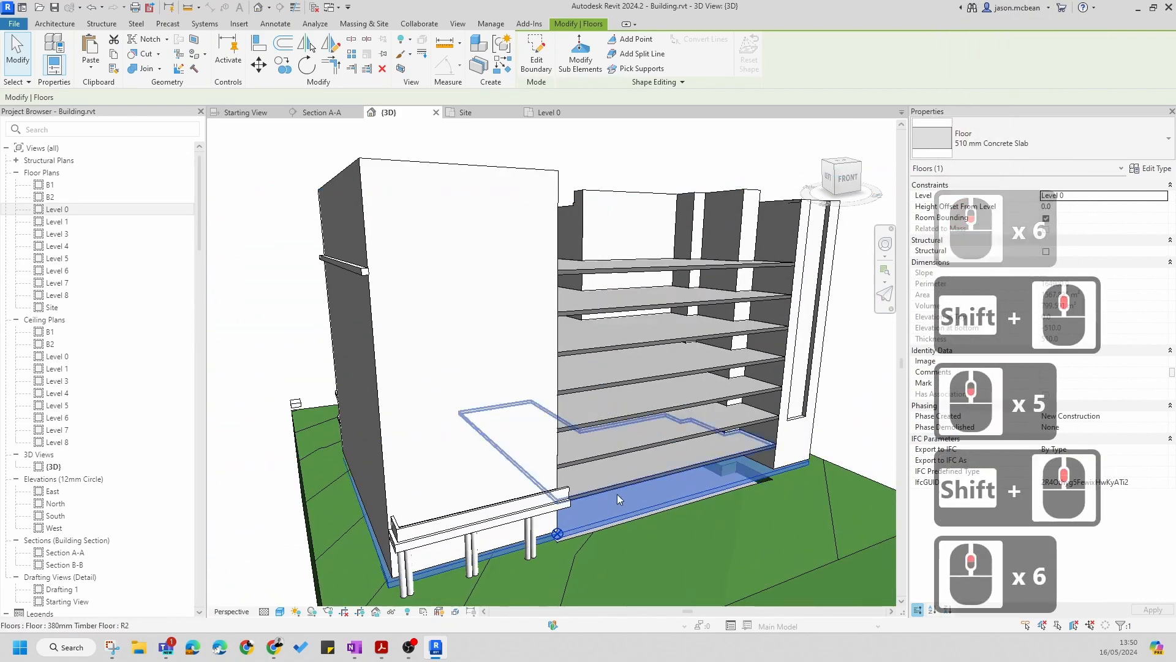
scroll(481, 468, "down", 6)
middle_click_drag(484, 466, 644, 519, "shift")
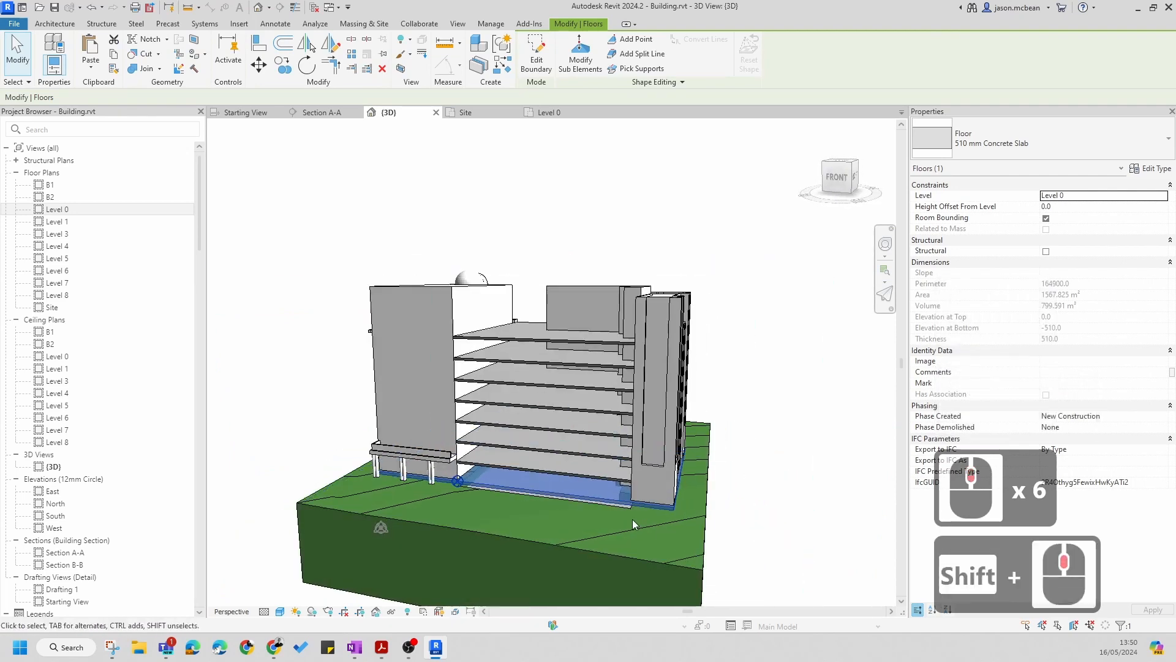
Select the linked site model to inspect its extents around the building, and clear the selection
left_click(703, 547)
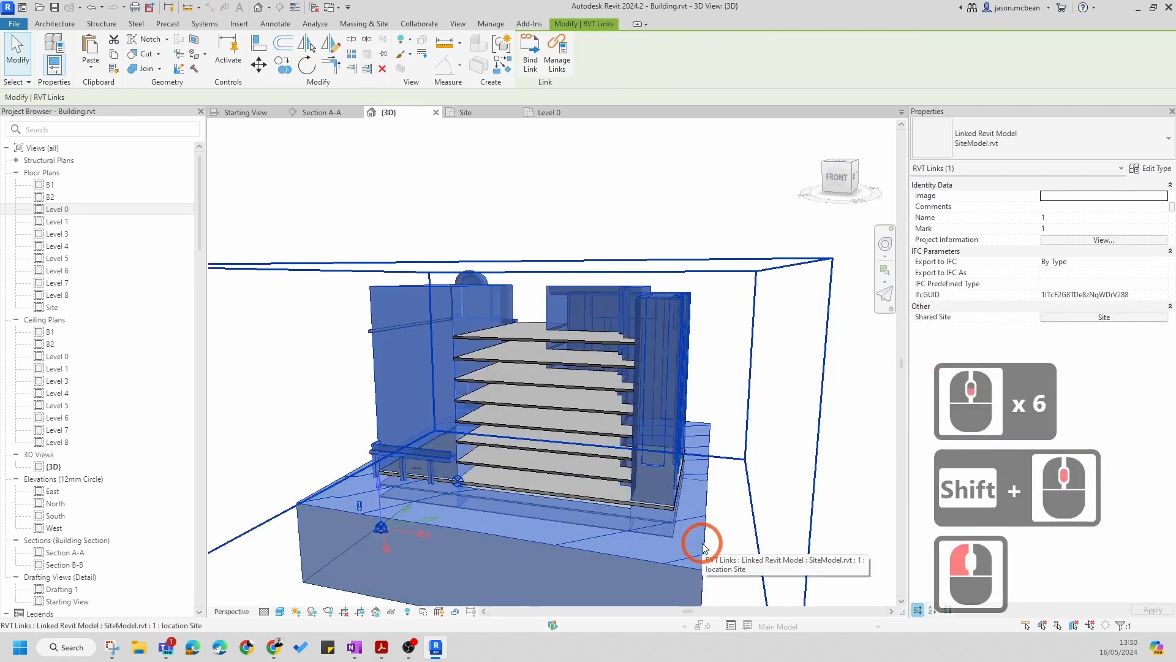
key("Escape")
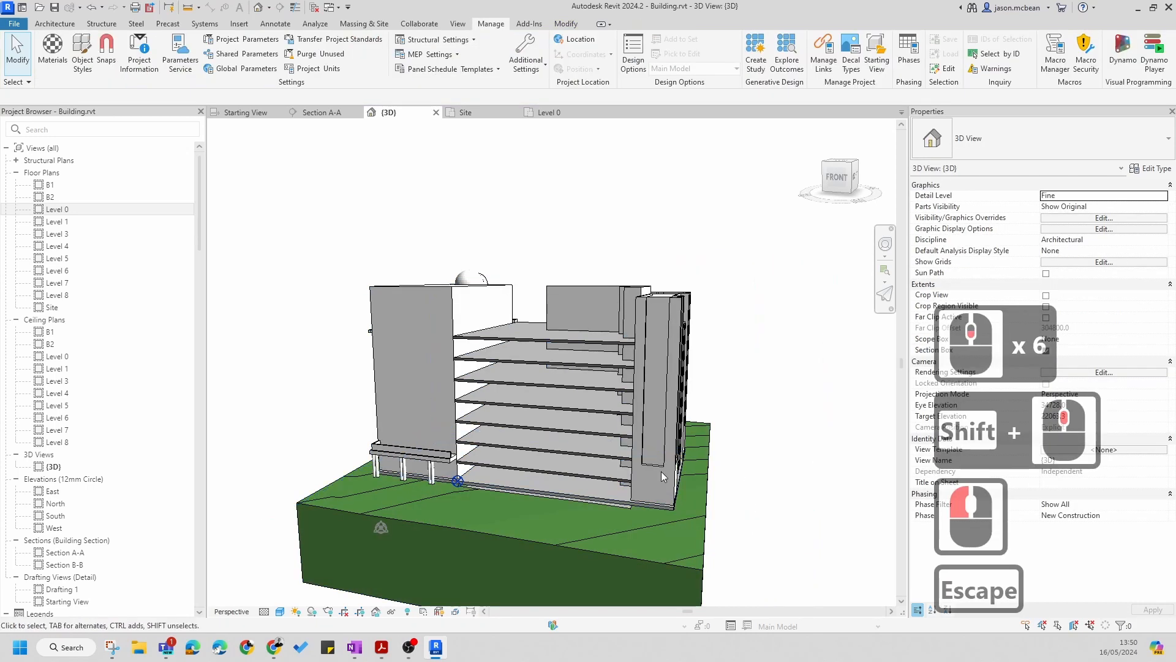
scroll(681, 502, "down", 5)
left_click(689, 518)
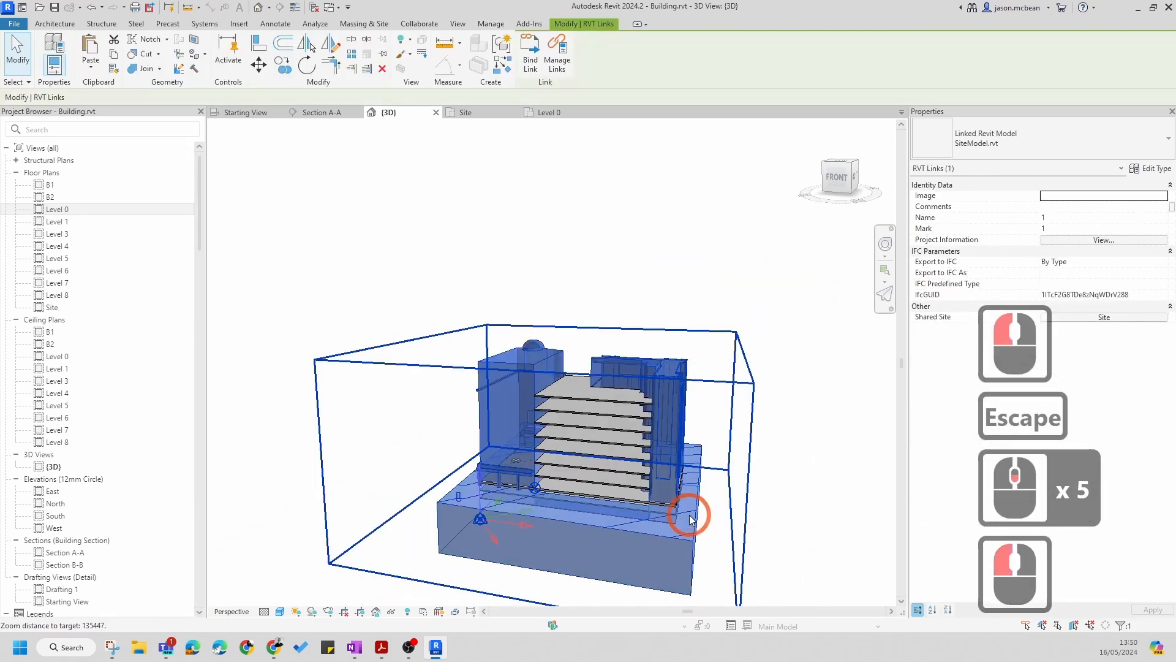
key("Escape")
scroll(554, 495, "up", 6)
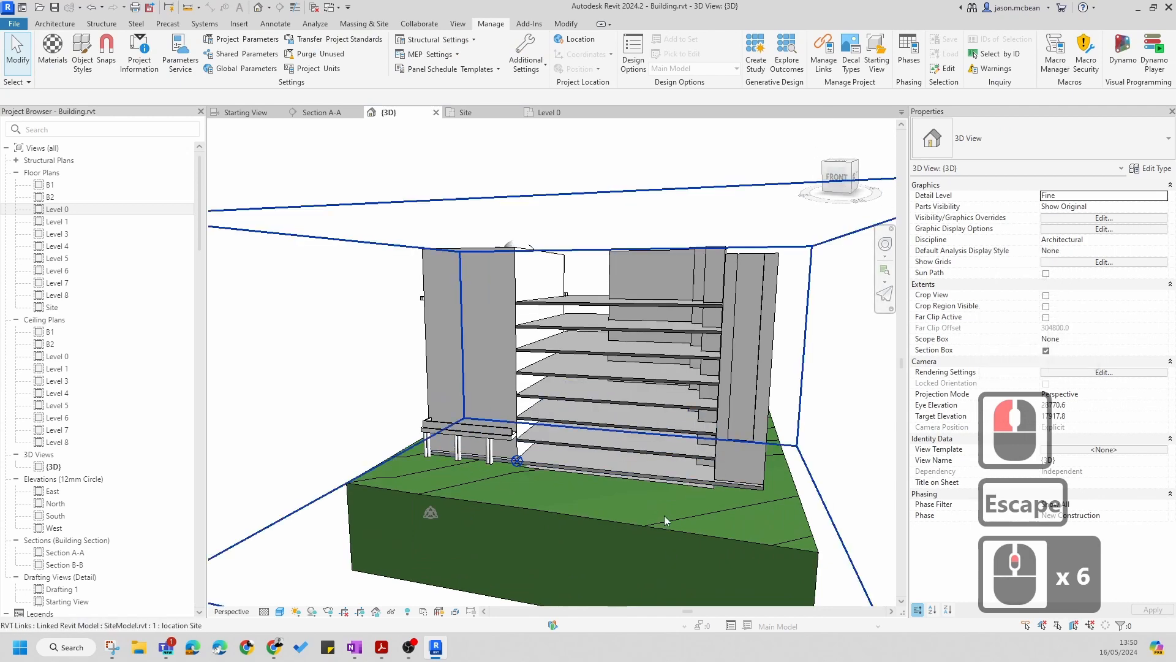
Unload the SiteModel.rvt link through Manage Links and accept the unload confirmation
left_click(832, 55)
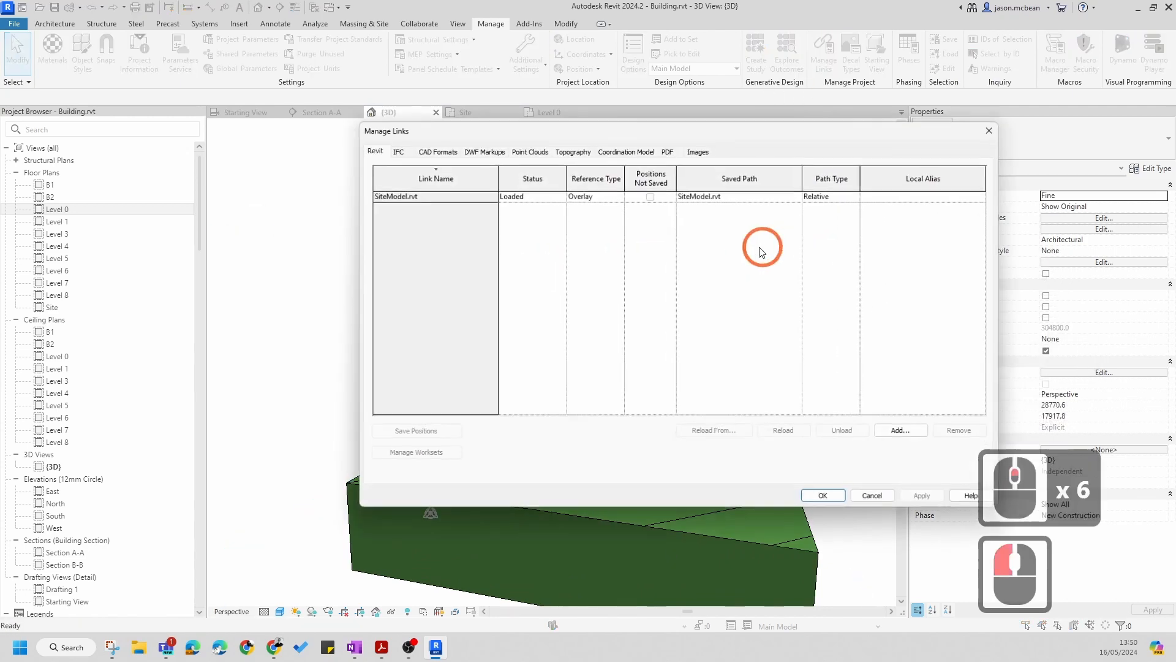
left_click(392, 195)
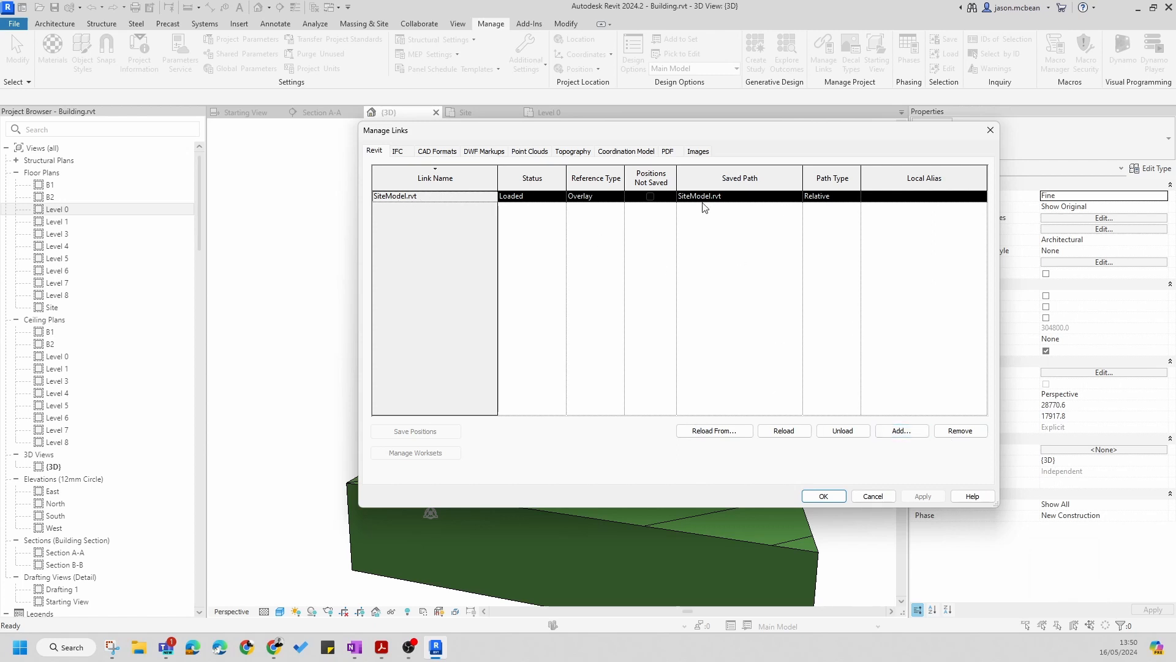
left_click(834, 432)
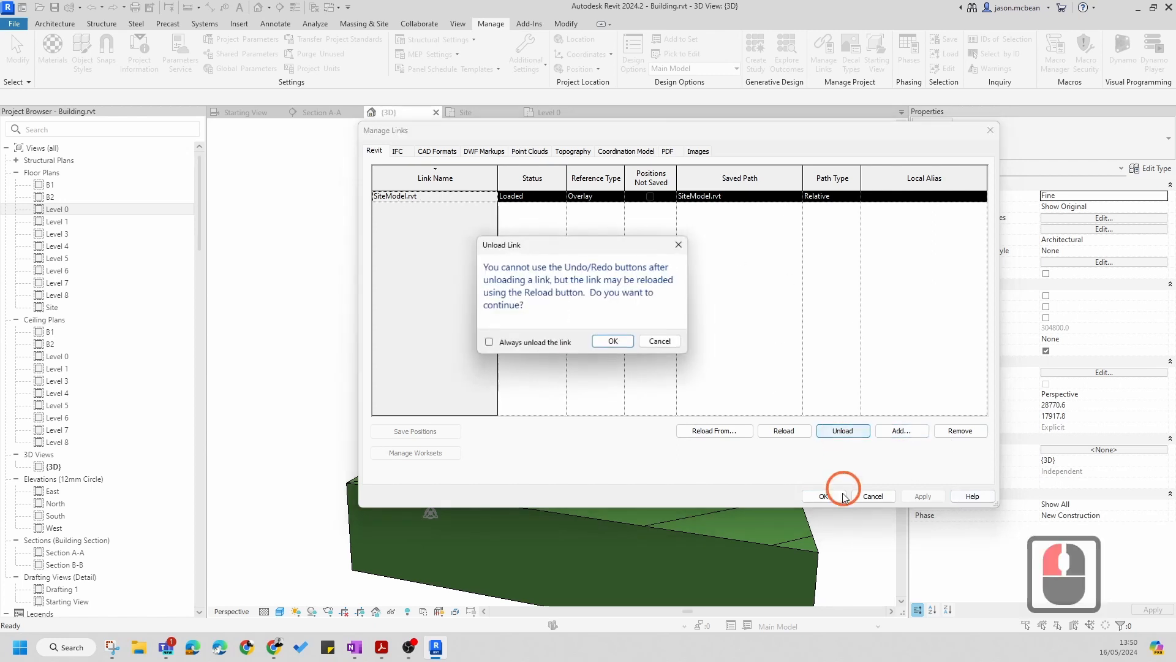
left_click(614, 342)
left_click(827, 496)
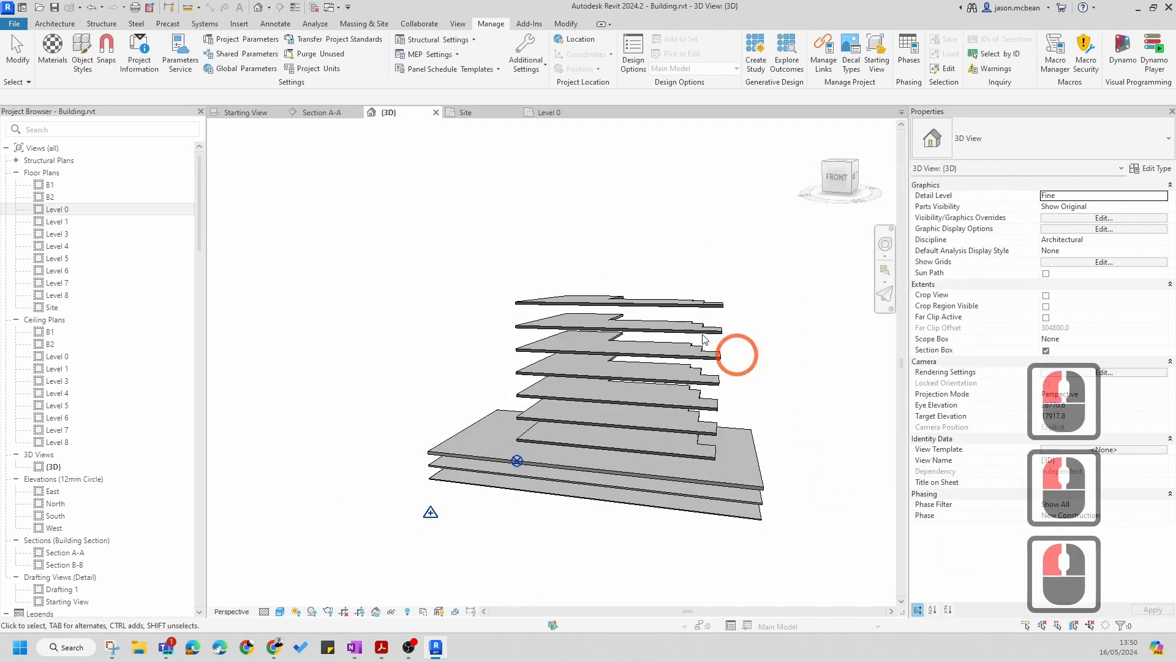
Open the B1 floor plan and follow its section marker to inspect the basement levels in Section A-A
double_click(49, 185)
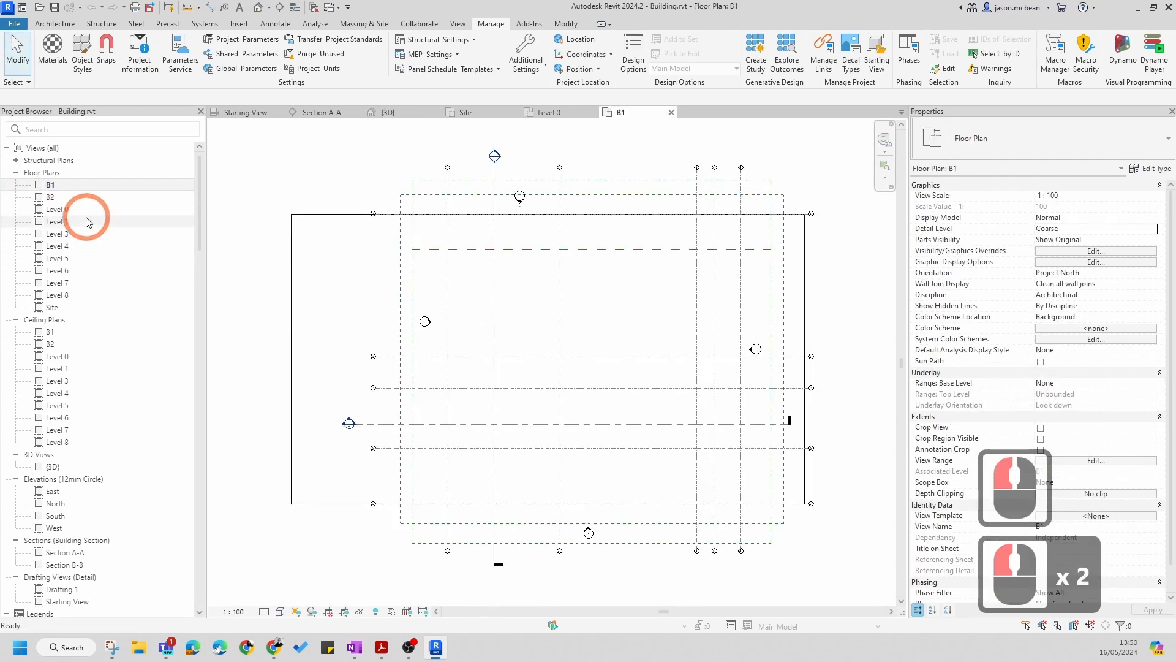
double_click(501, 156)
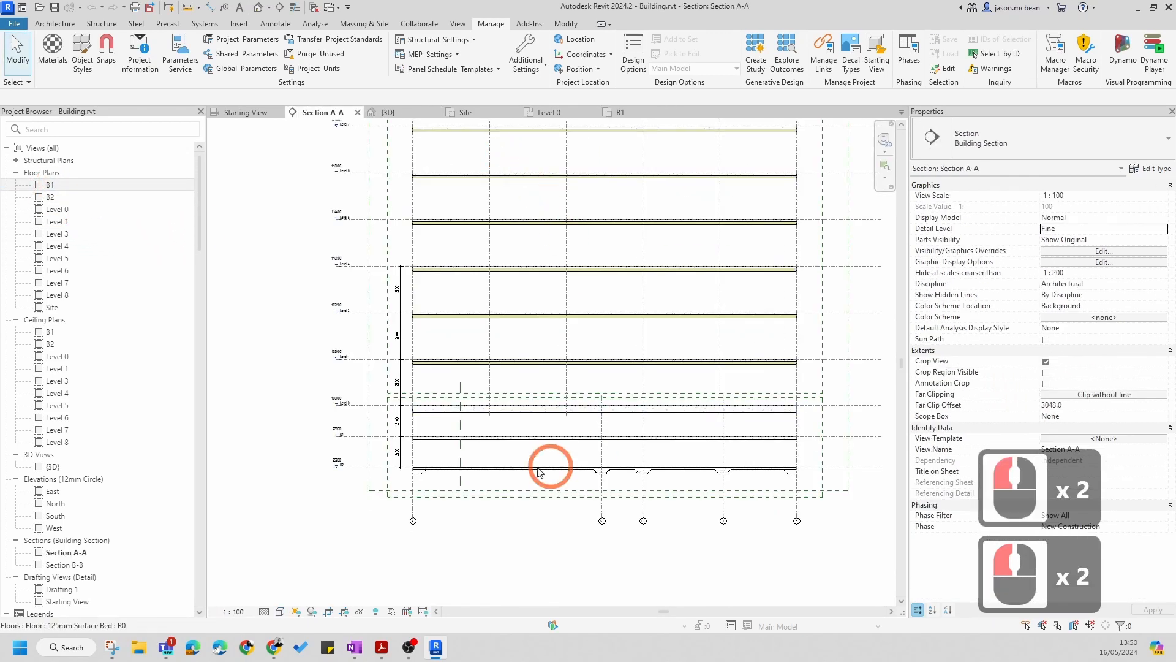
scroll(373, 413, "up", 6)
key("Escape")
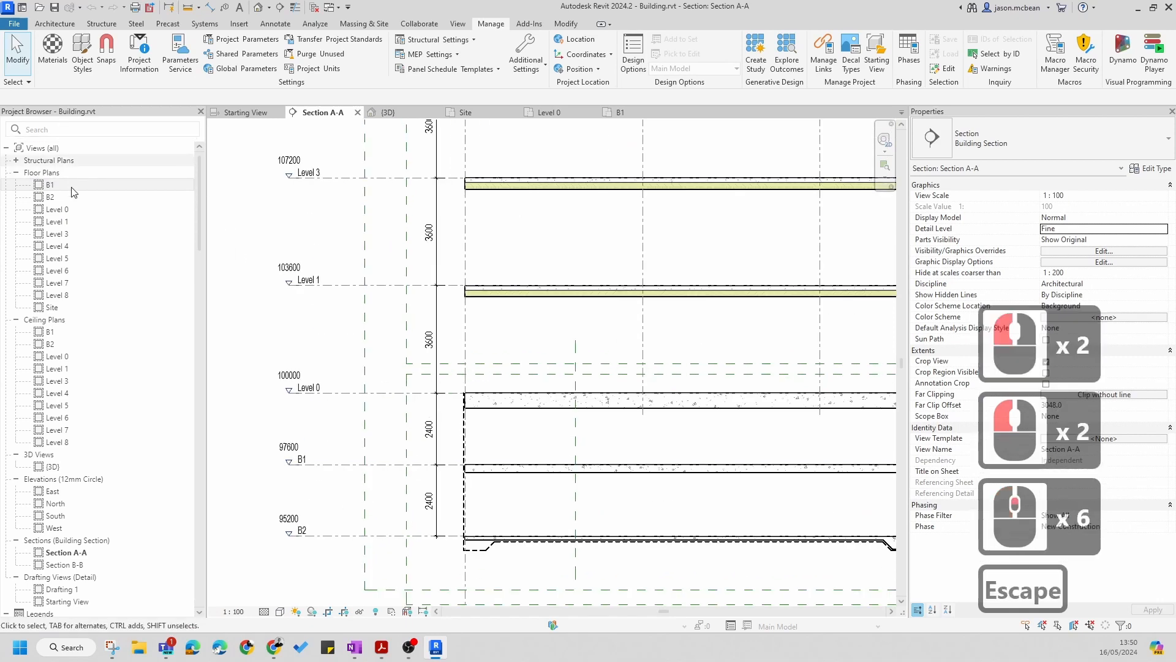
Open the B2 floor plan and close all inactive views
double_click(52, 196)
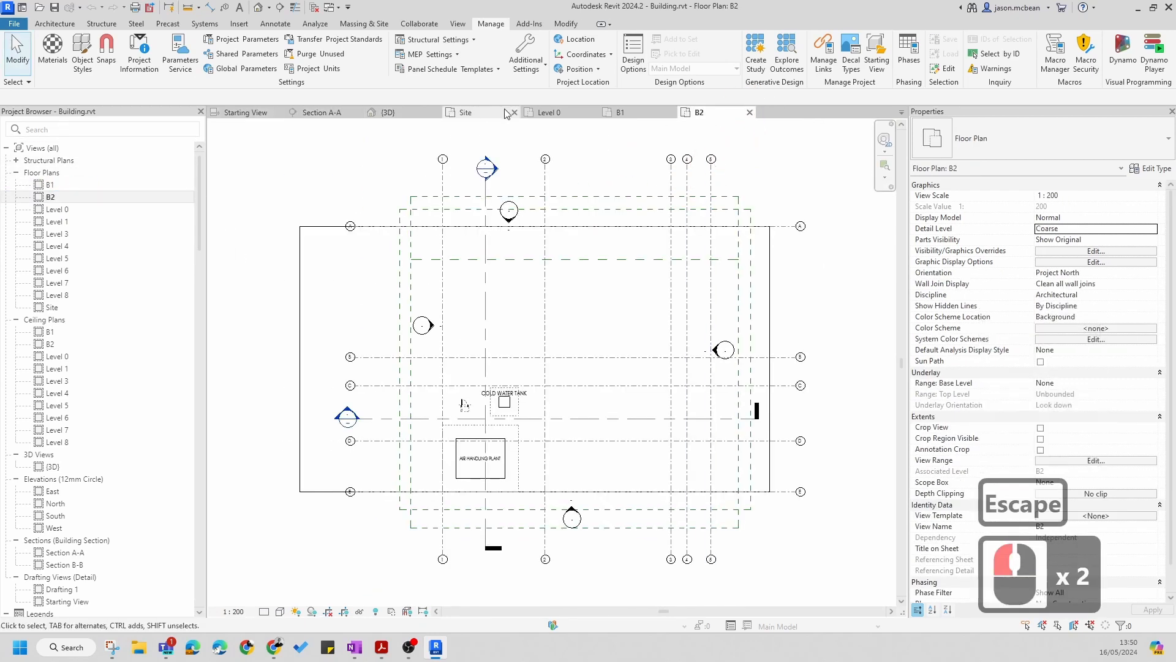
left_click(457, 23)
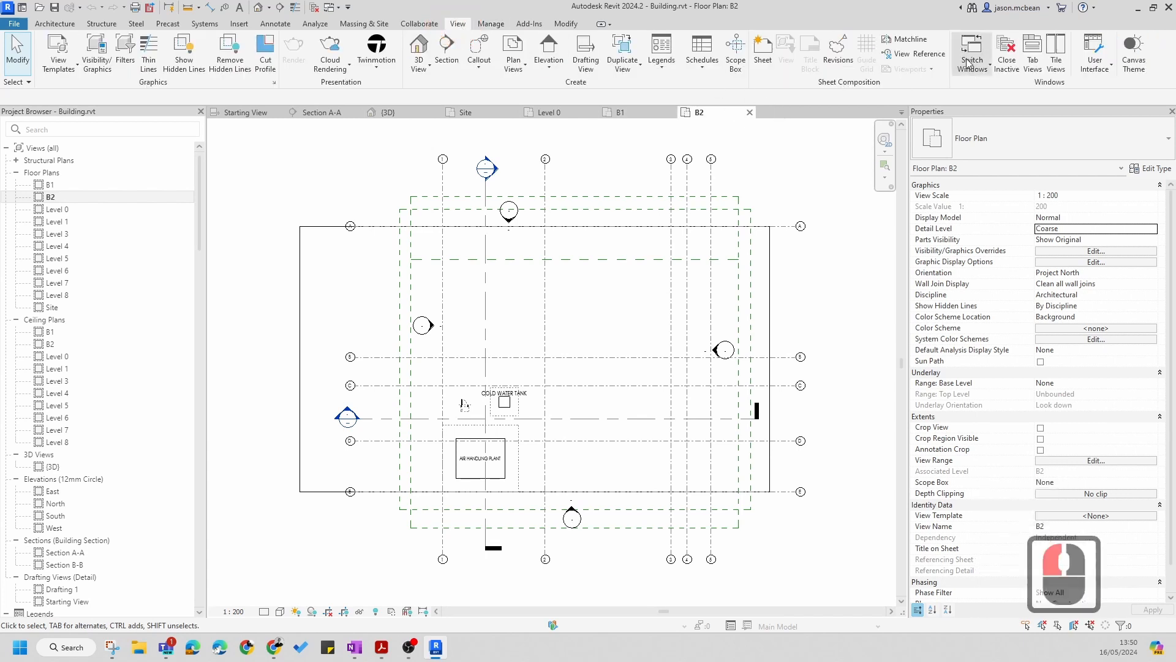
left_click(1007, 55)
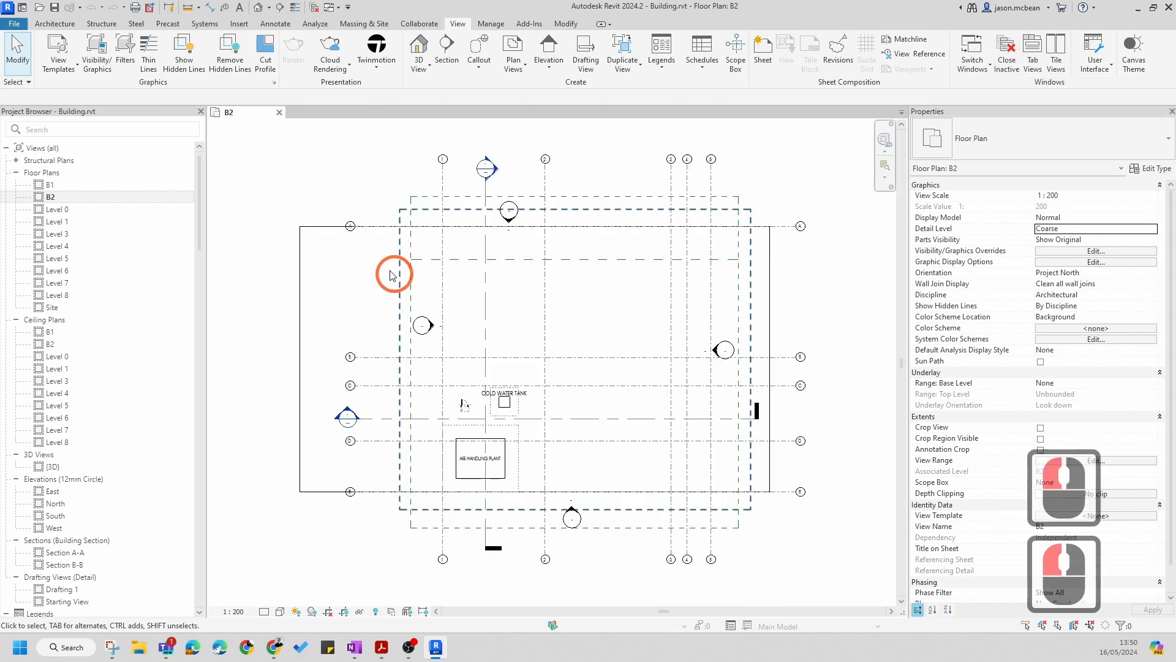
Move the air handling plant detail item between grids 2 and 3, about 7100 mm from grid 3 and 2000 mm from grid D
scroll(598, 415, "up", 1)
middle_click_drag(598, 415, 568, 381)
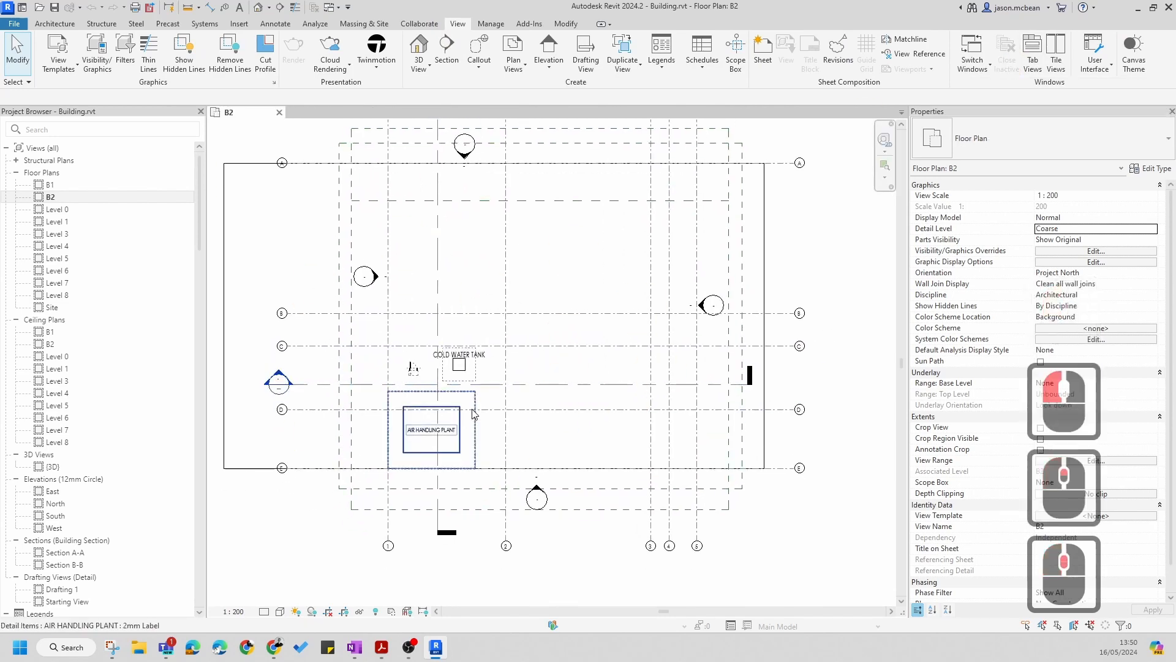
scroll(473, 415, "up", 4)
scroll(473, 415, "down", 5)
left_click(472, 451)
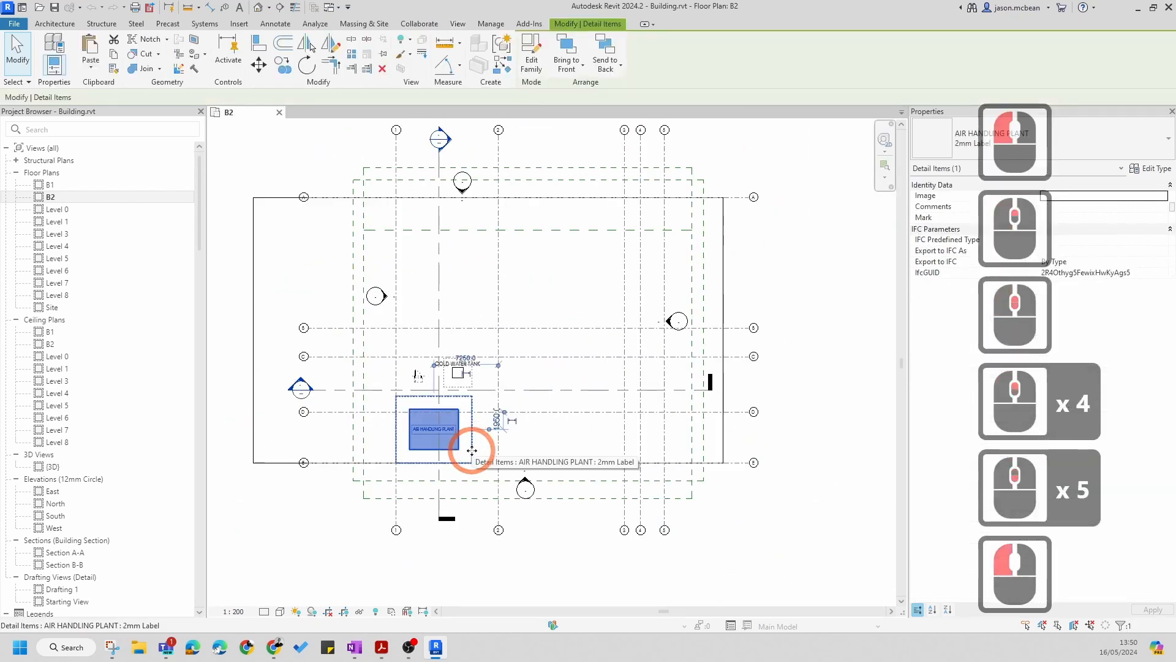
left_click_drag(472, 450, 597, 452)
Examine the B2 floor plan around the air handling plant, the cold water tank and the surrounding grids
scroll(609, 471, "up", 5)
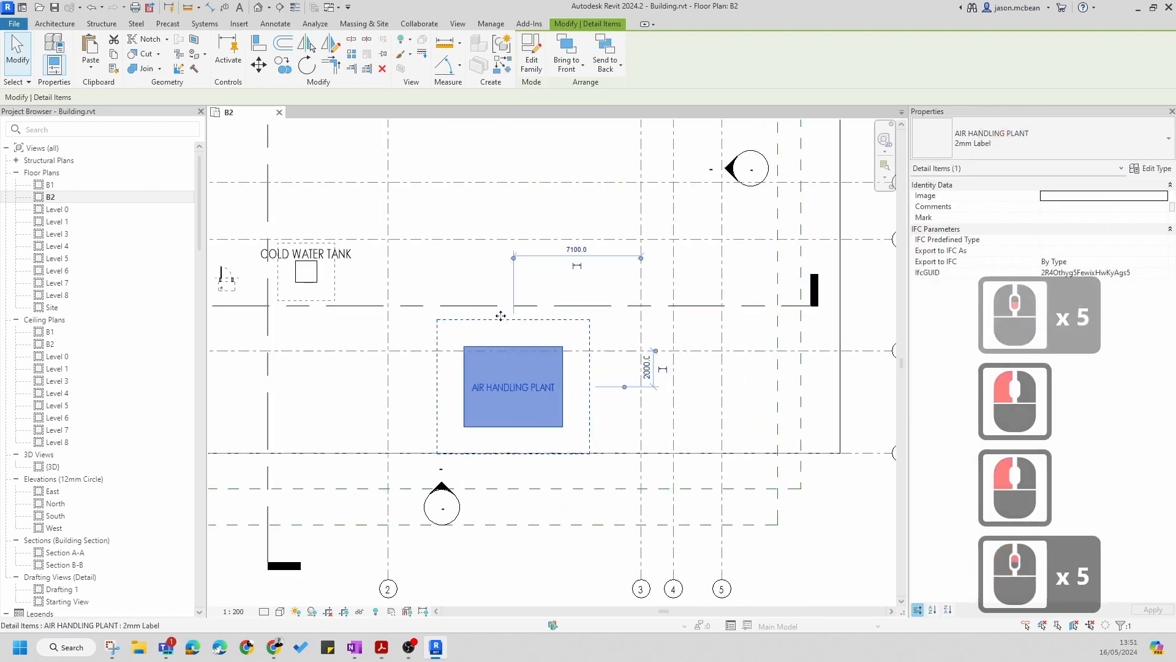
scroll(566, 335, "down", 5)
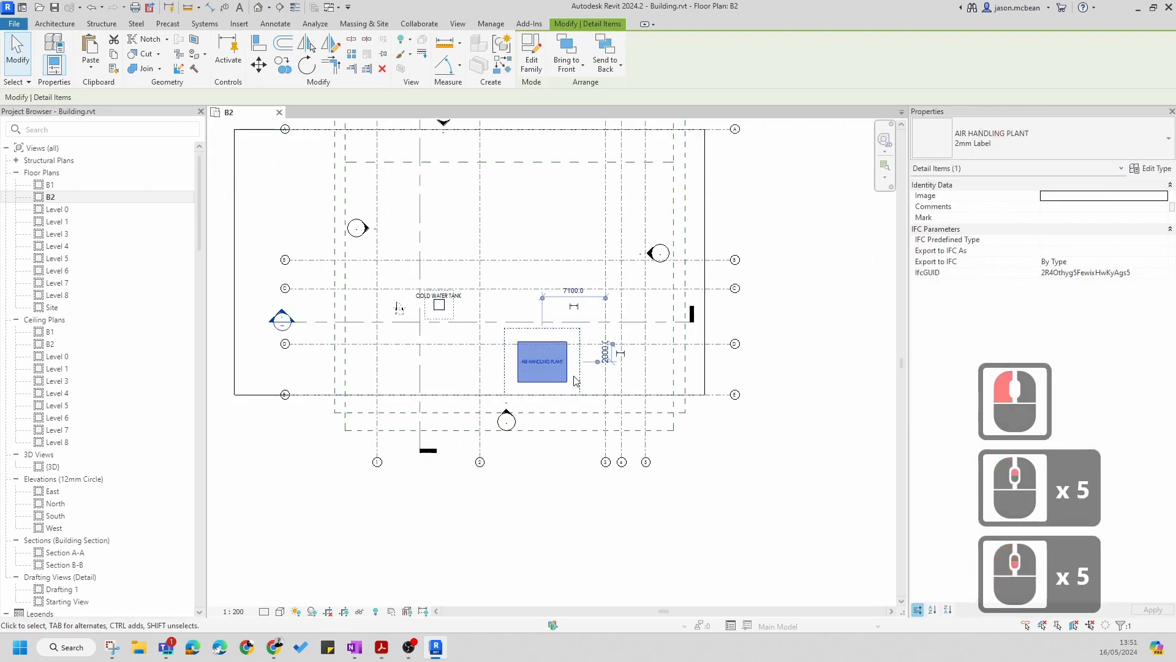
scroll(575, 381, "down", 3)
scroll(541, 333, "up", 5)
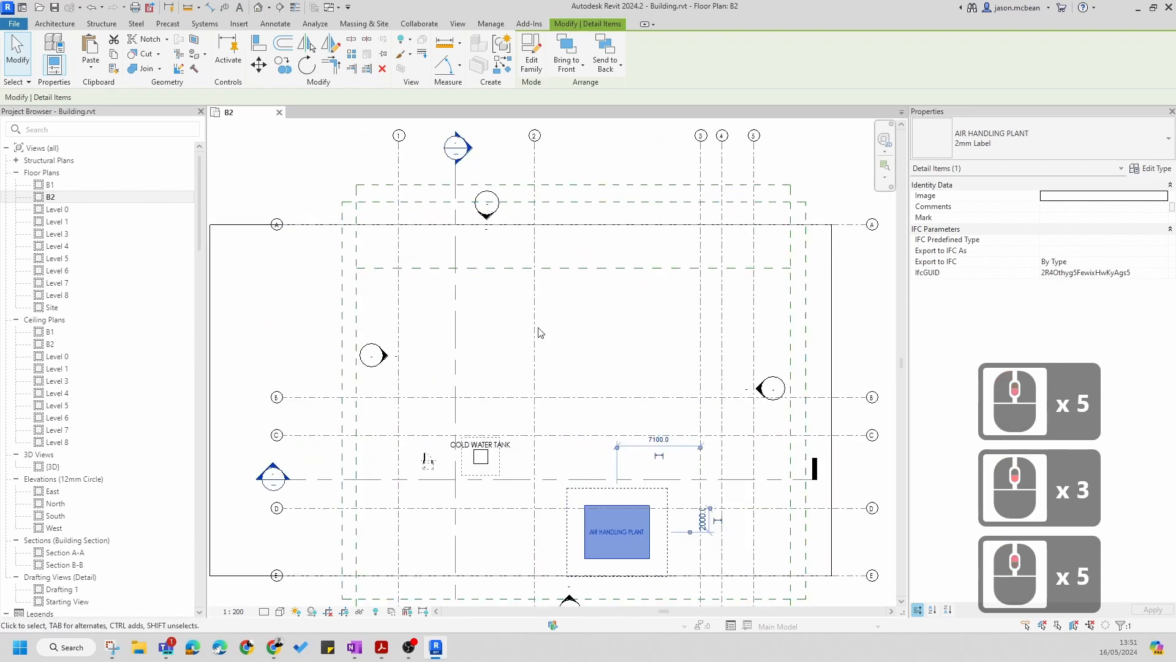
scroll(709, 412, "down", 1)
scroll(590, 310, "down", 3)
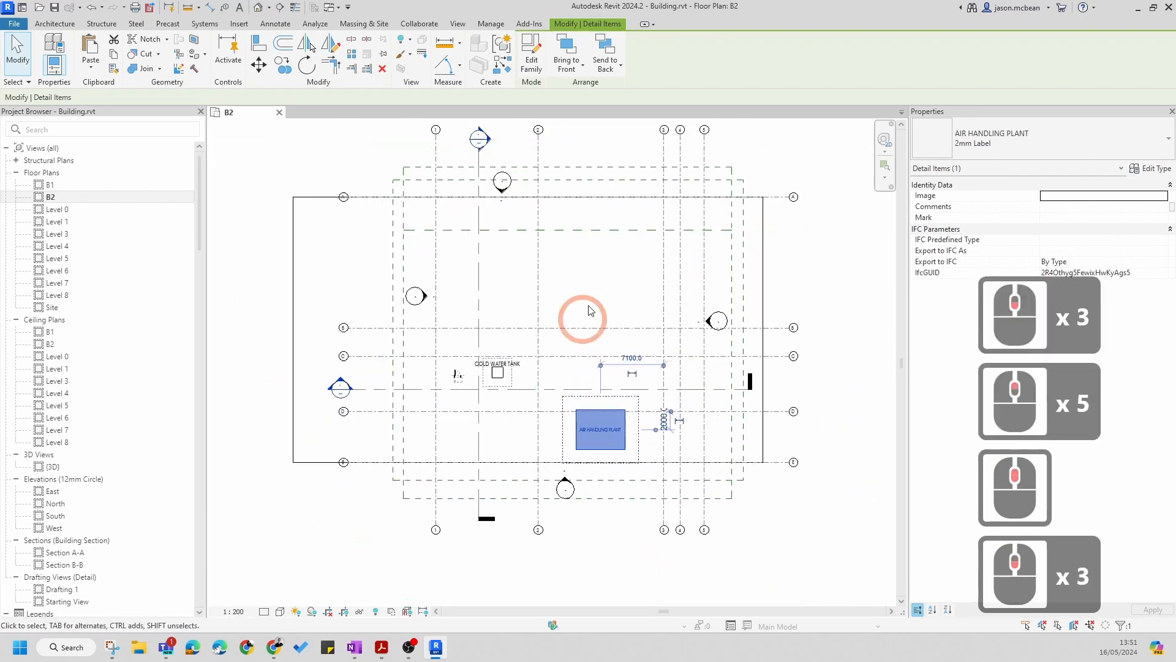
scroll(573, 438, "up", 11)
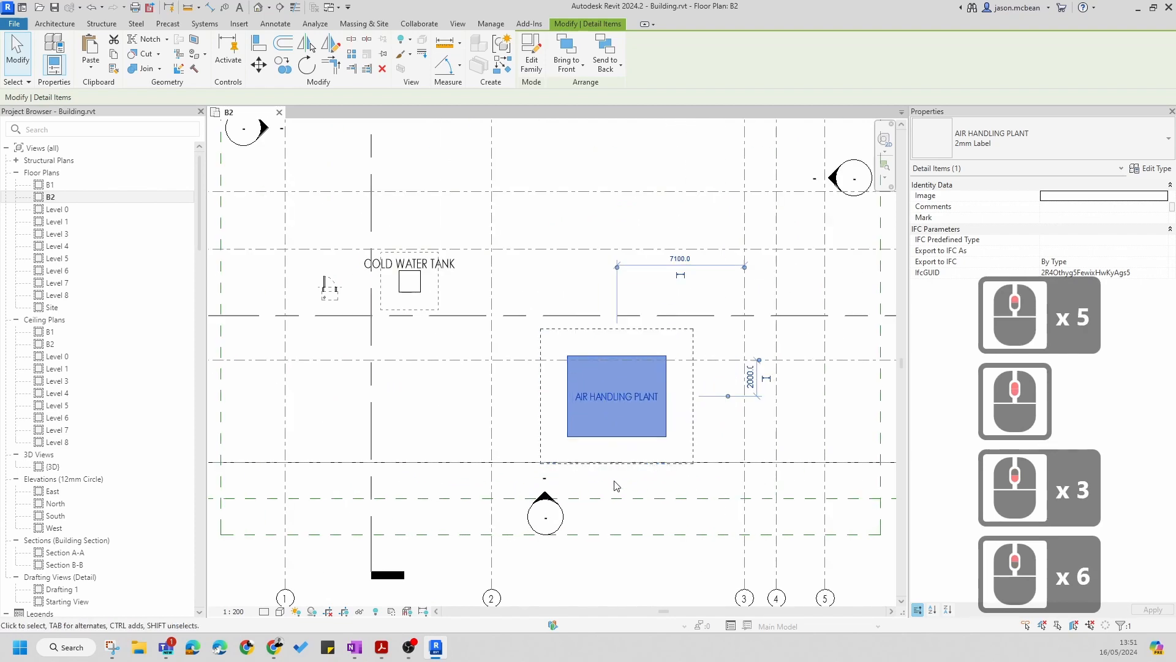
scroll(546, 404, "down", 7)
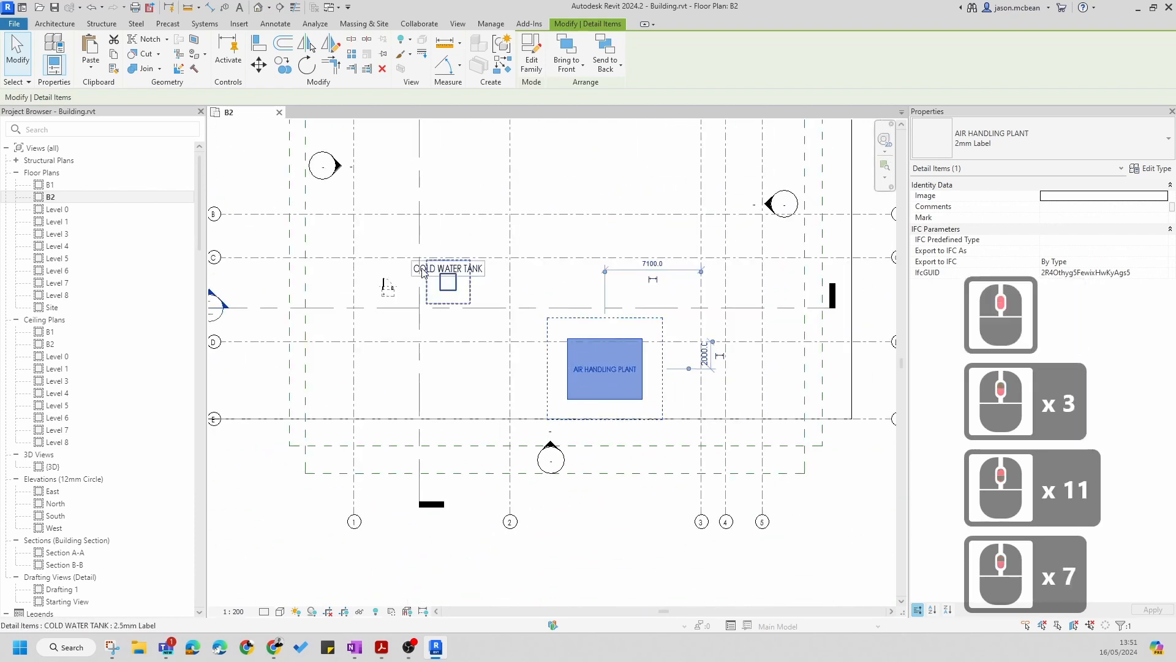
middle_click_drag(405, 281, 458, 374)
scroll(525, 325, "down", 4)
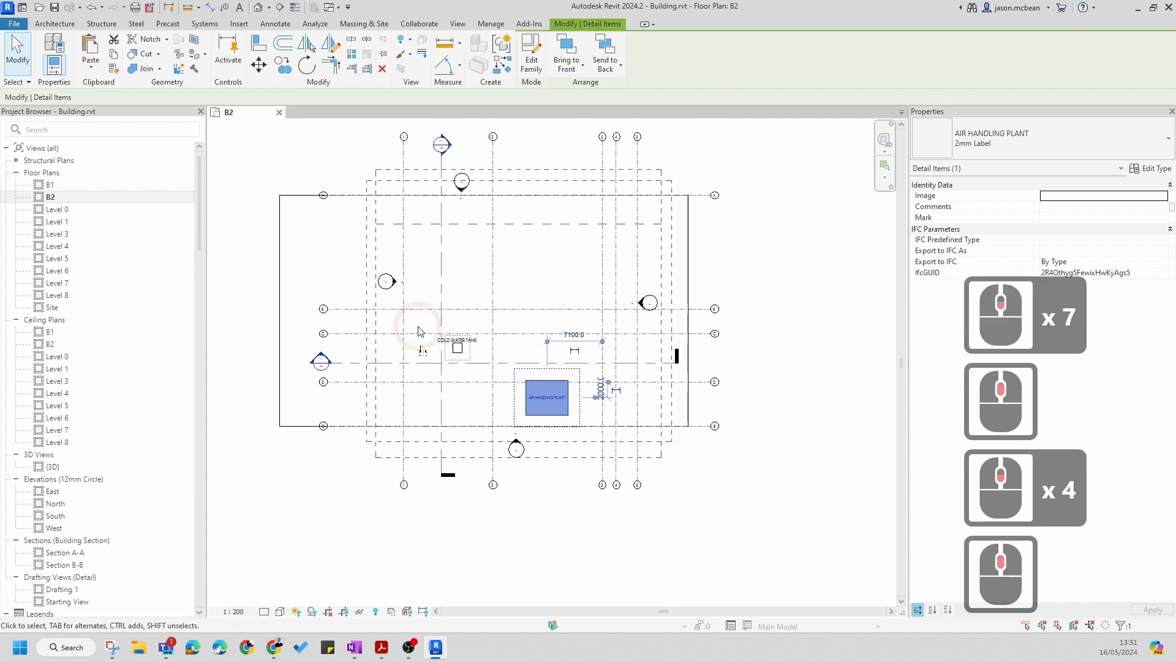
Start an architectural wall on the B2 plan using the basic wall type 330 Concrete Wall
scroll(417, 326, "up", 1)
middle_click_drag(523, 285, 486, 289)
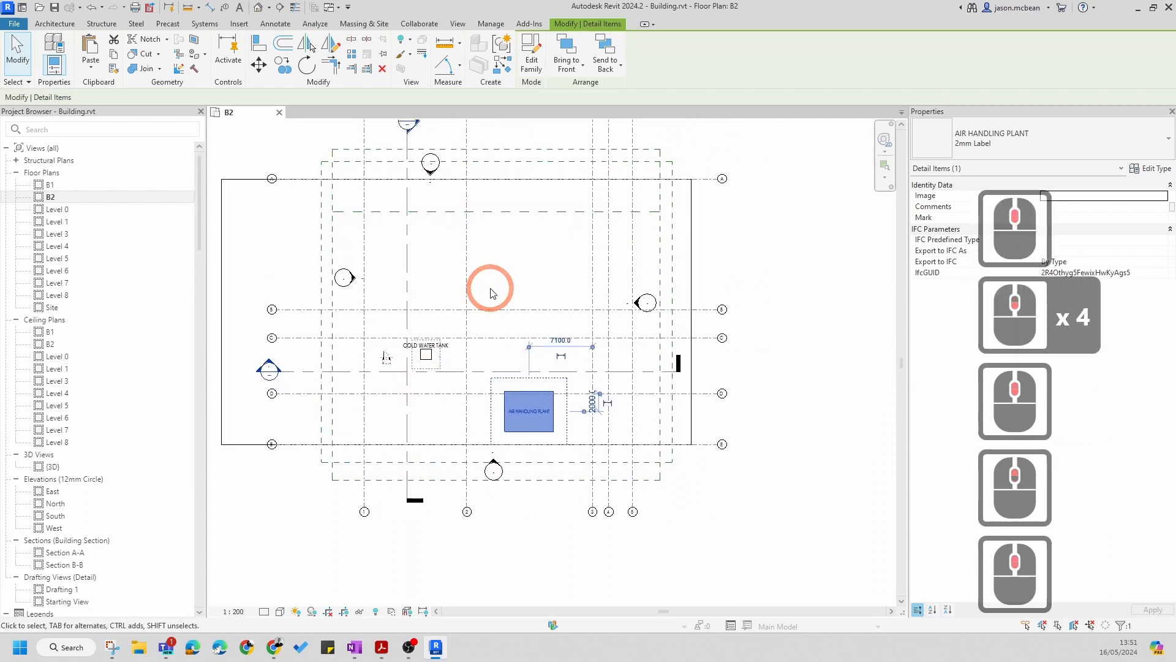
scroll(493, 293, "down", 2)
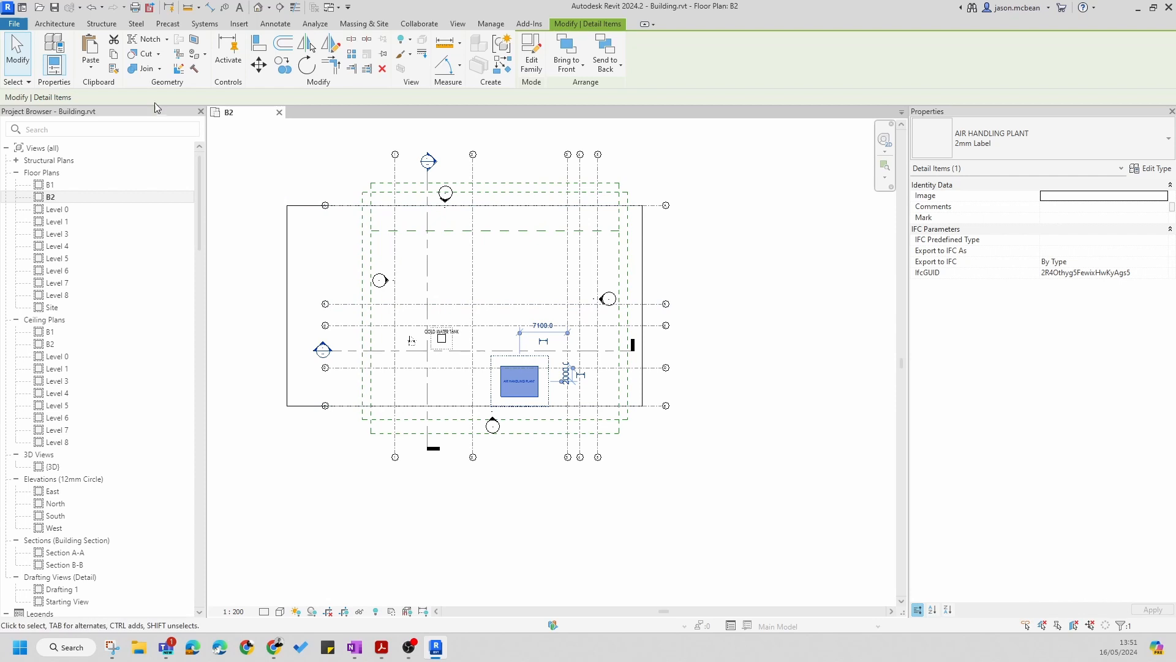
left_click(55, 24)
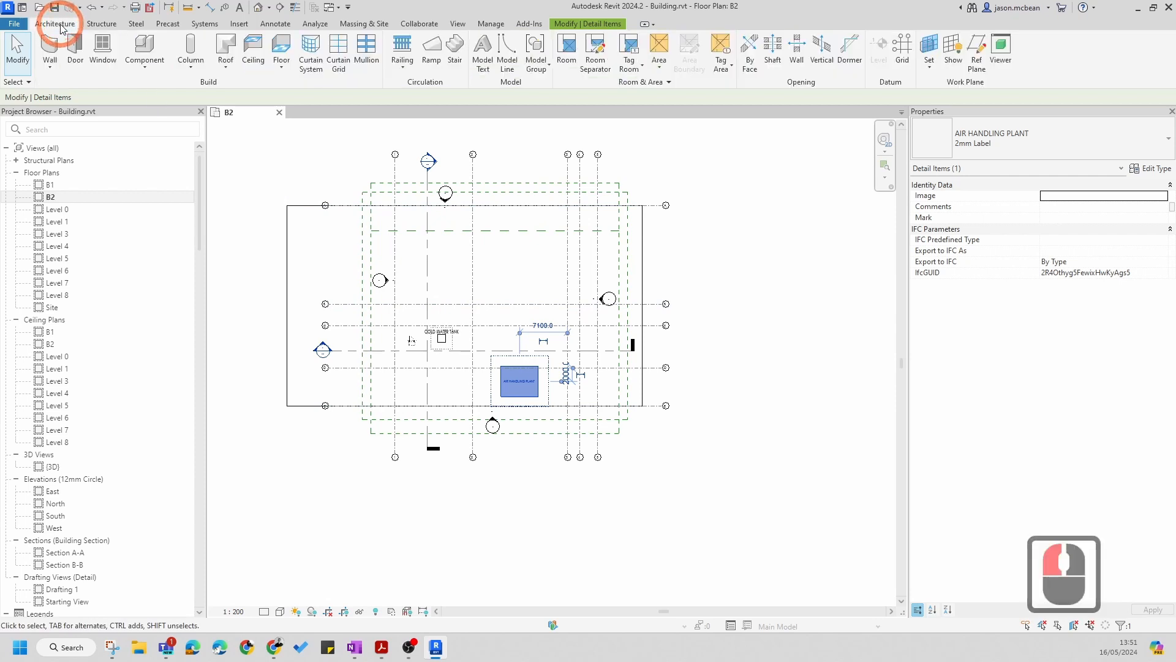
left_click(50, 63)
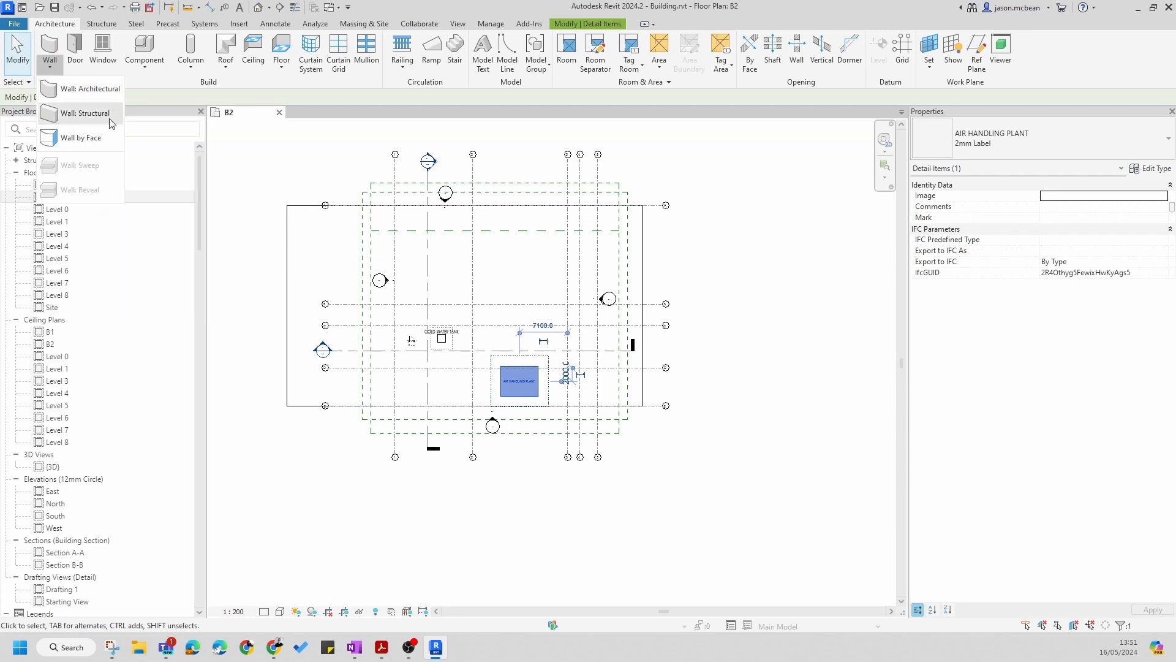
left_click(3, 111)
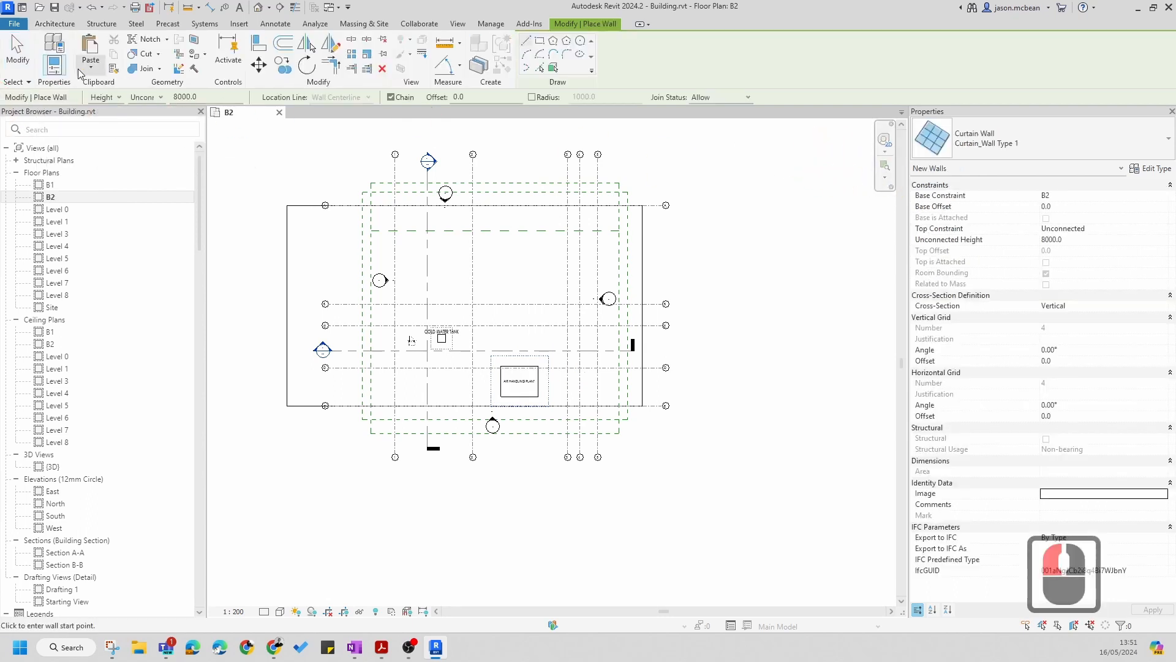
left_click(91, 68)
left_click(95, 71)
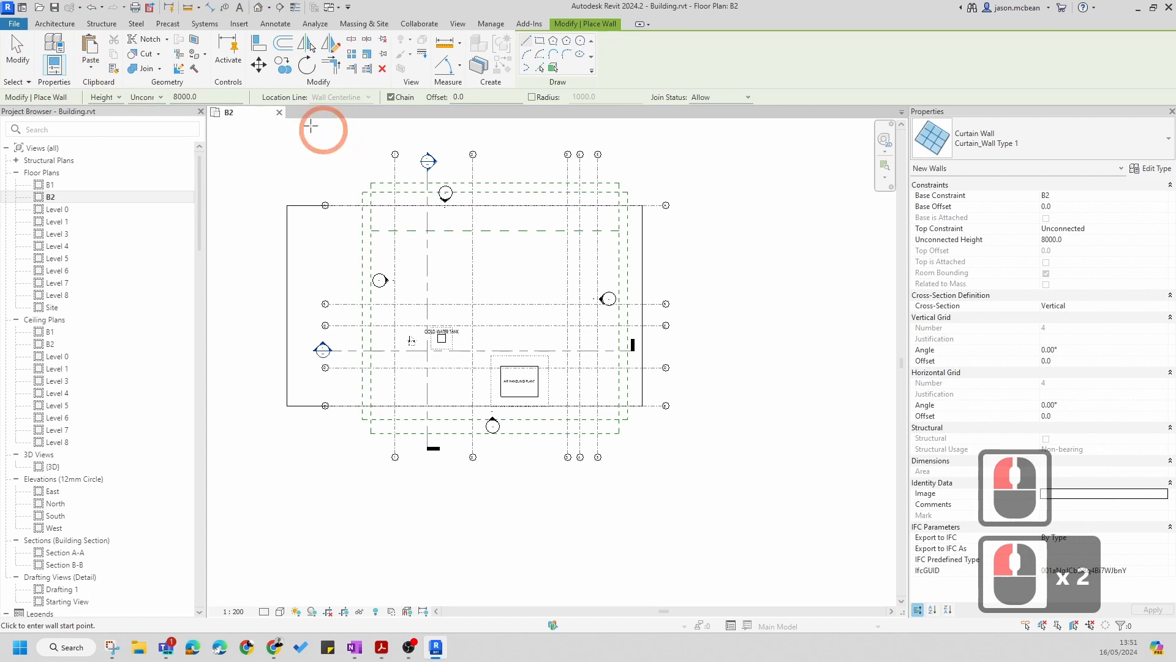
left_click(1029, 147)
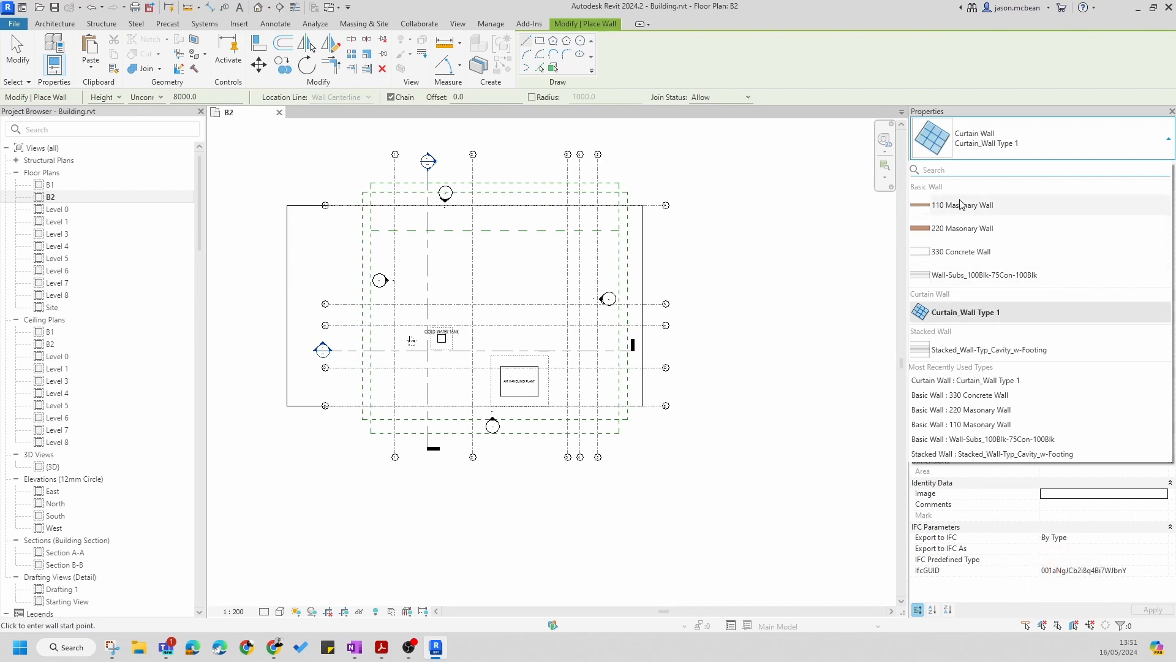
left_click(960, 250)
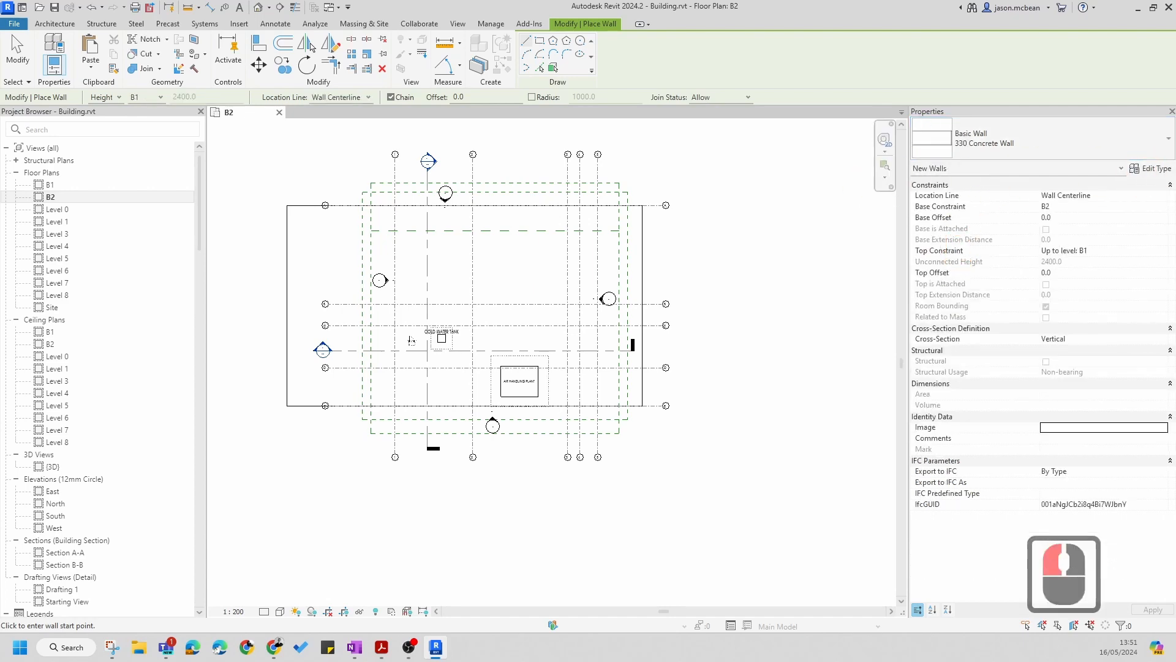
Duplicate the 330 Concrete Wall type and name the copy 300 Concrete Wall
left_click(1158, 179)
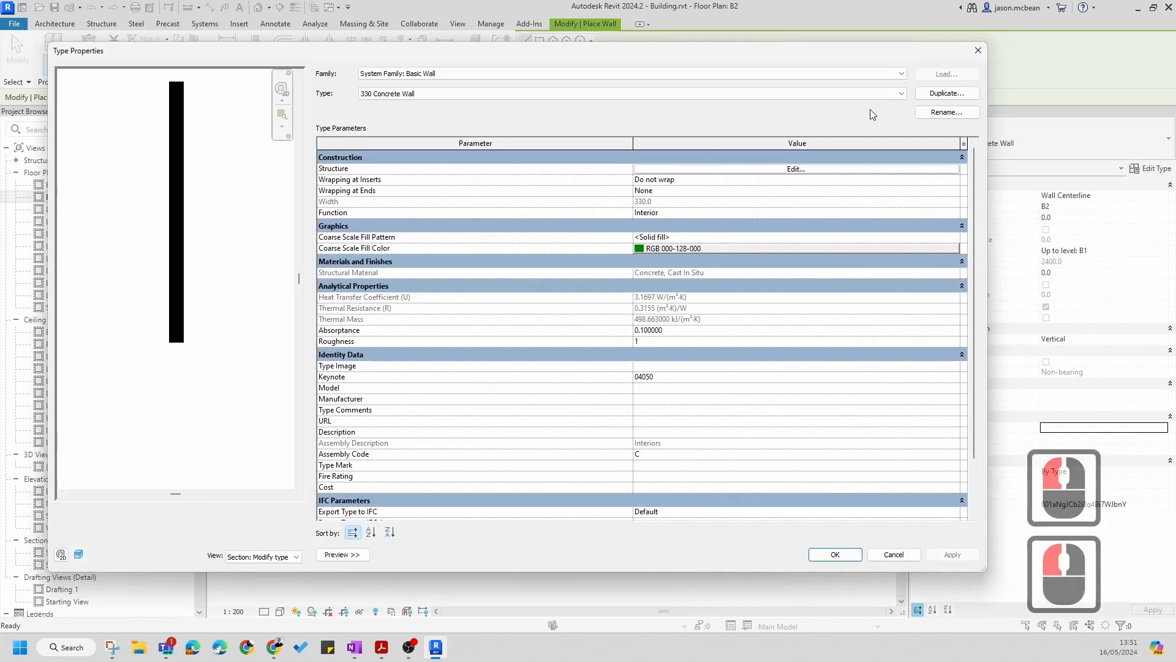
left_click(935, 94)
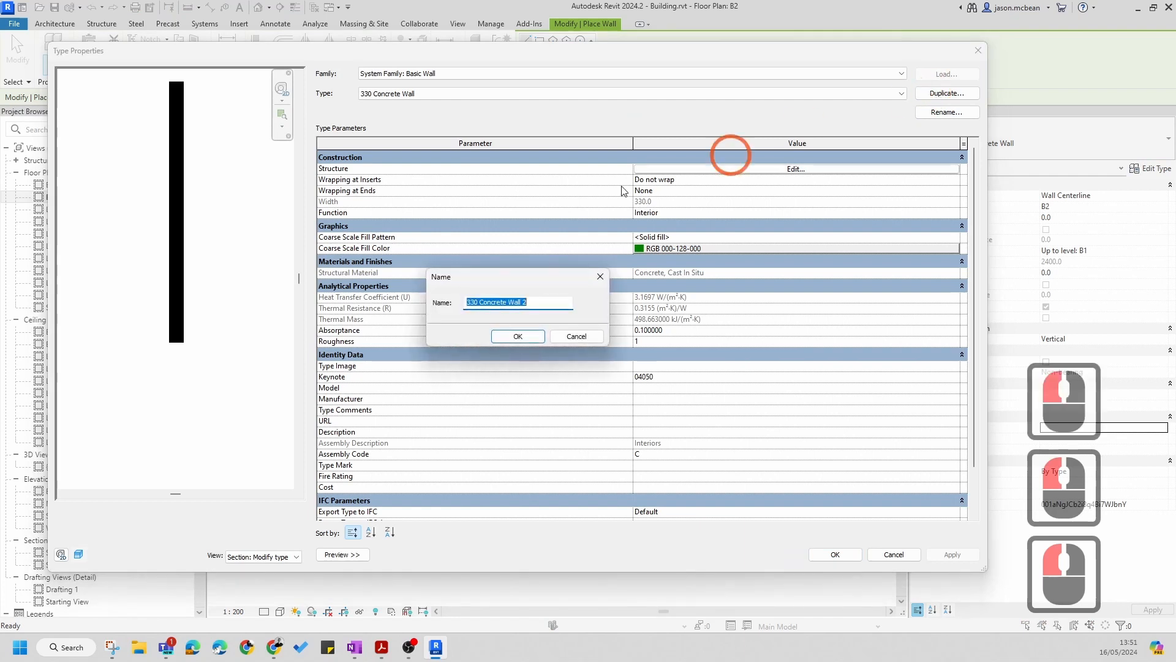
left_click(476, 302)
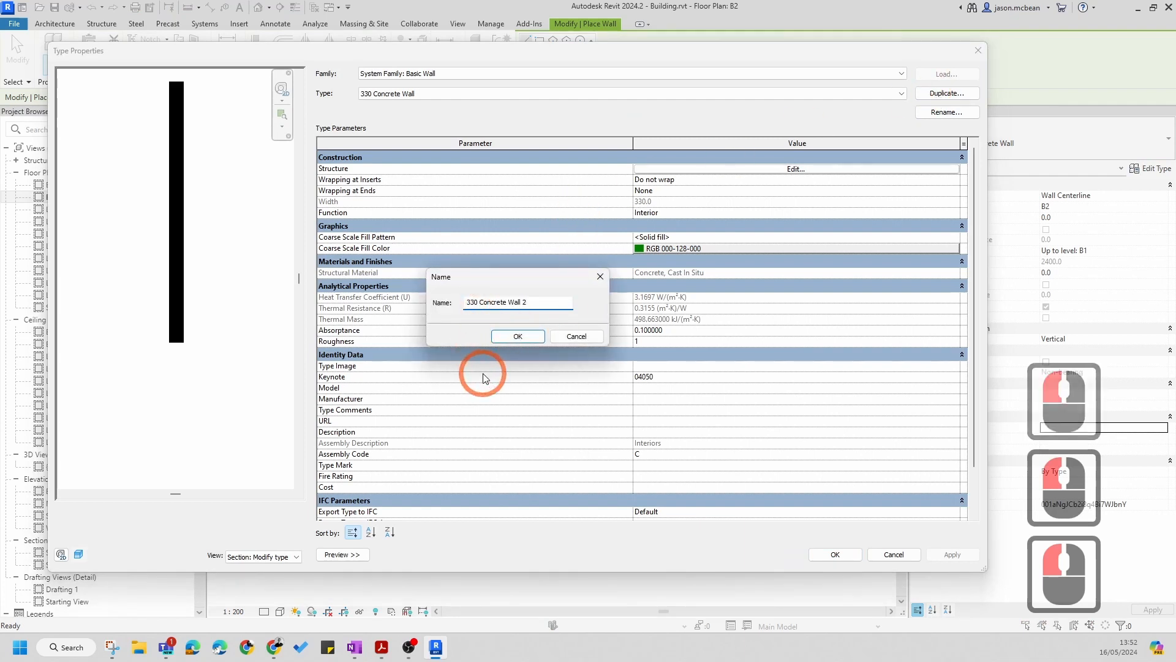
key("BackSpace")
key("BackSpace")
type("00")
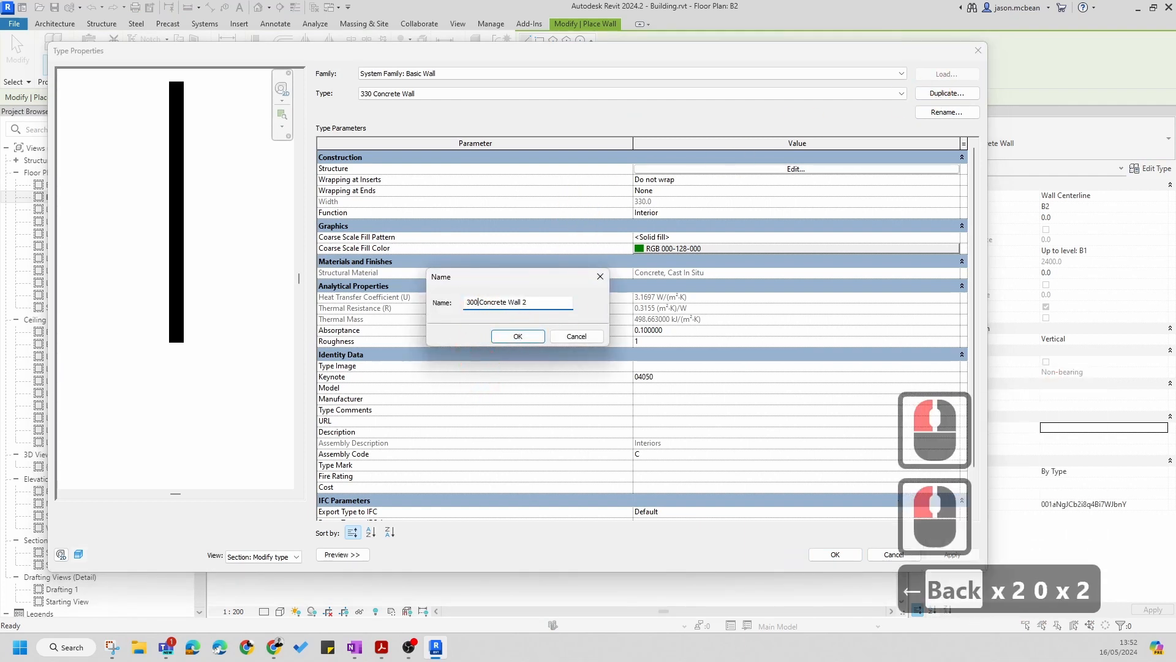
left_click(531, 336)
Set the thickness of the new wall type's cast in situ concrete structure layer to 300 mm
left_click(795, 170)
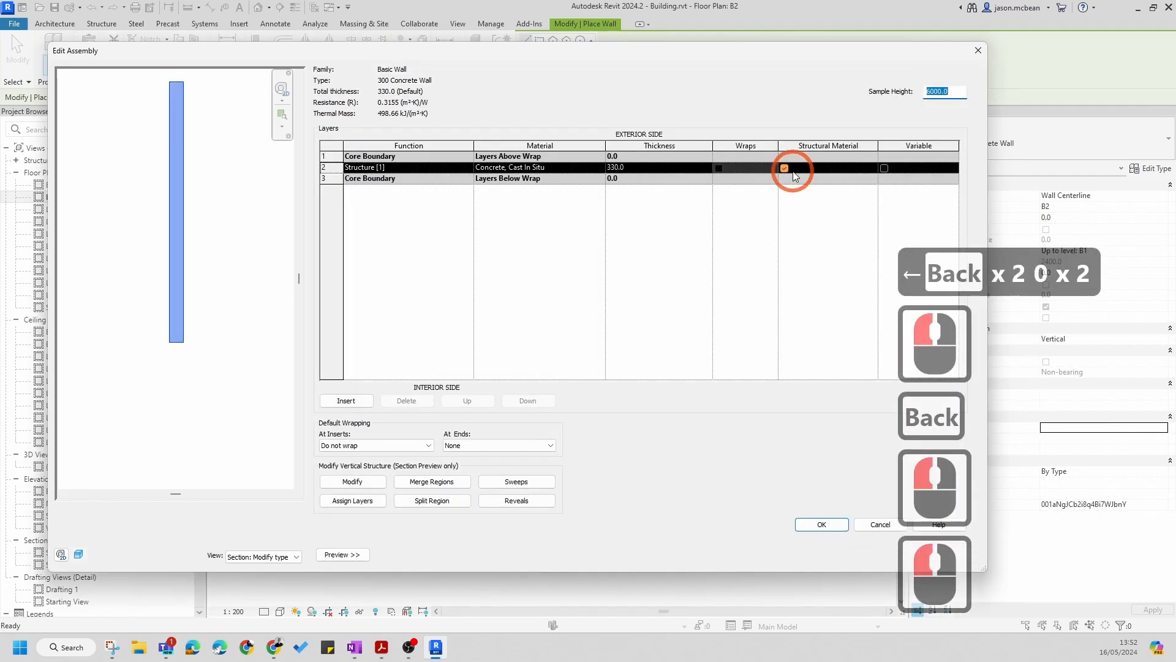
left_click(643, 170)
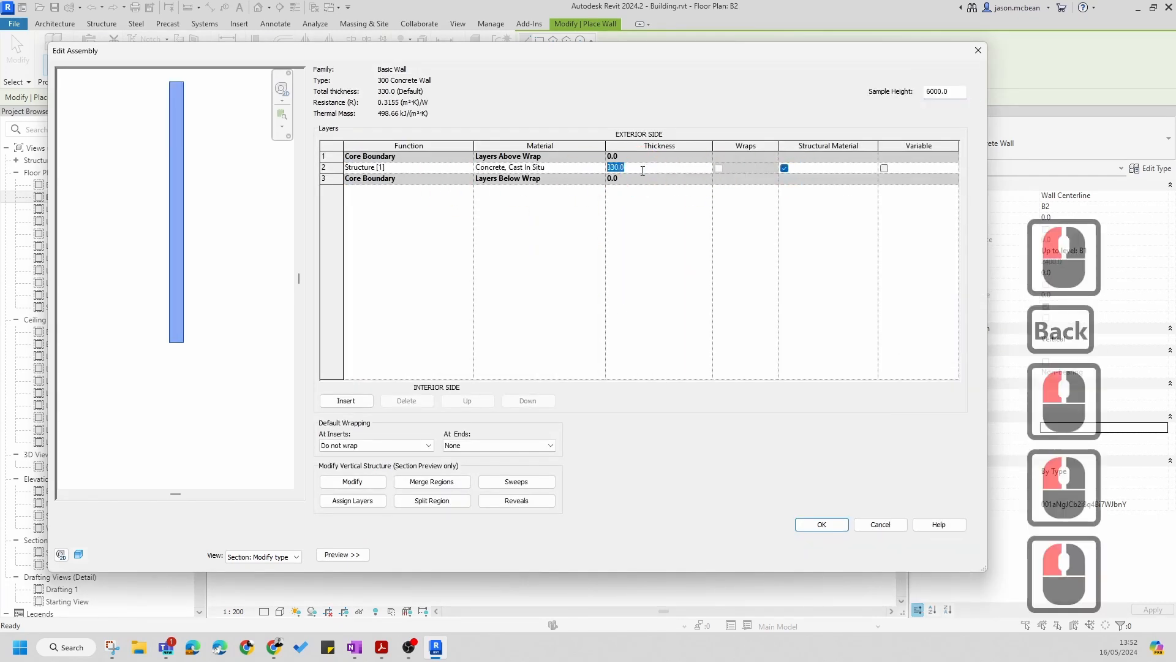
type("300")
left_click(473, 193)
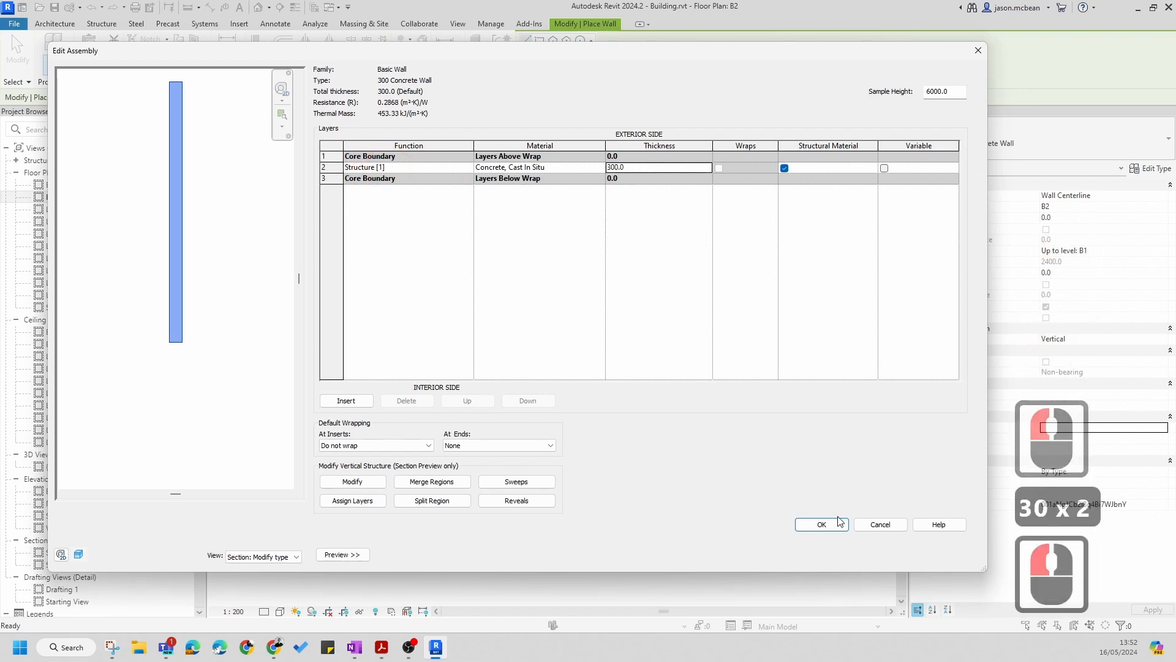
Preview the wall assembly in floor plan and in section, examining the concrete pattern up close
left_click(277, 557)
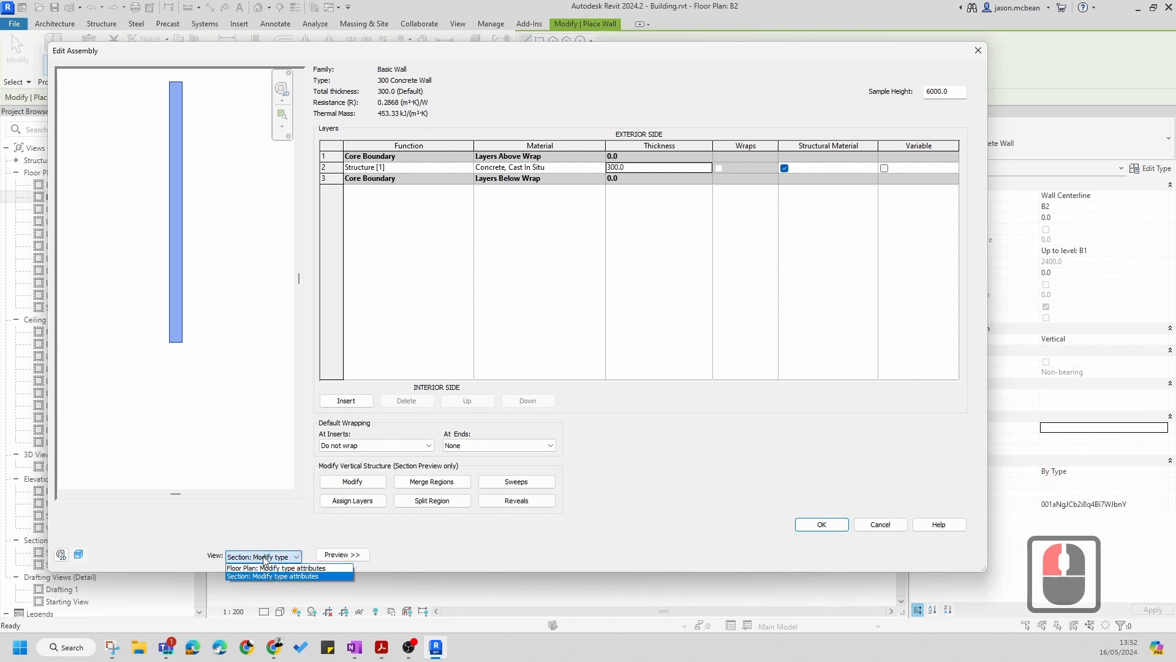
left_click(269, 567)
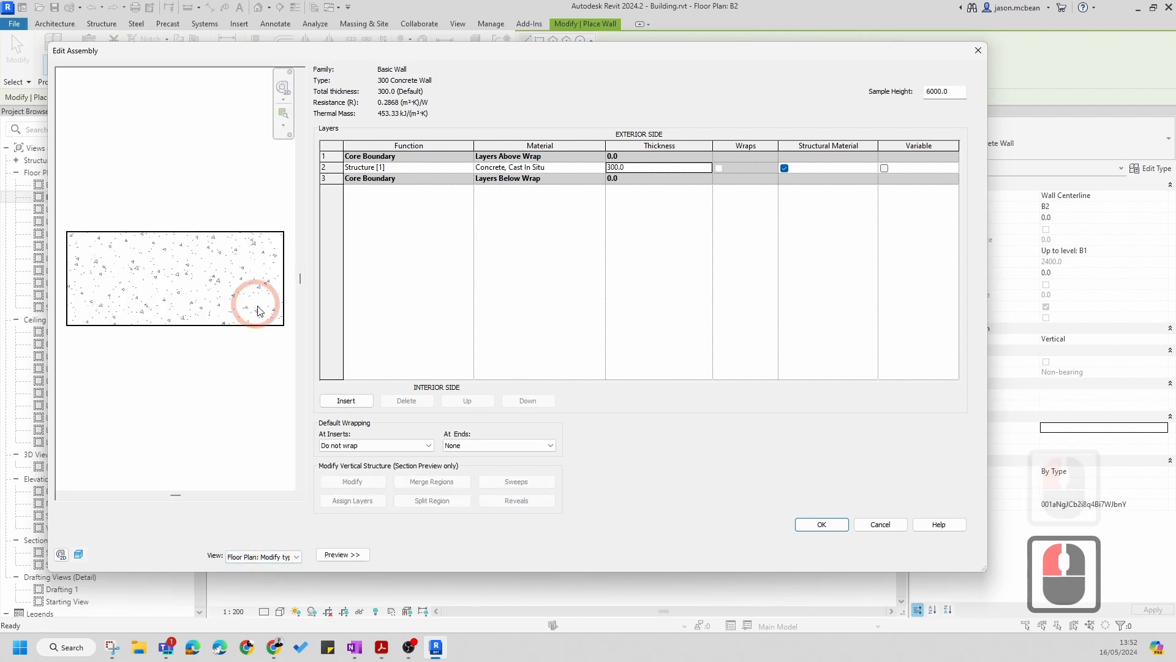
left_click(284, 558)
left_click(257, 579)
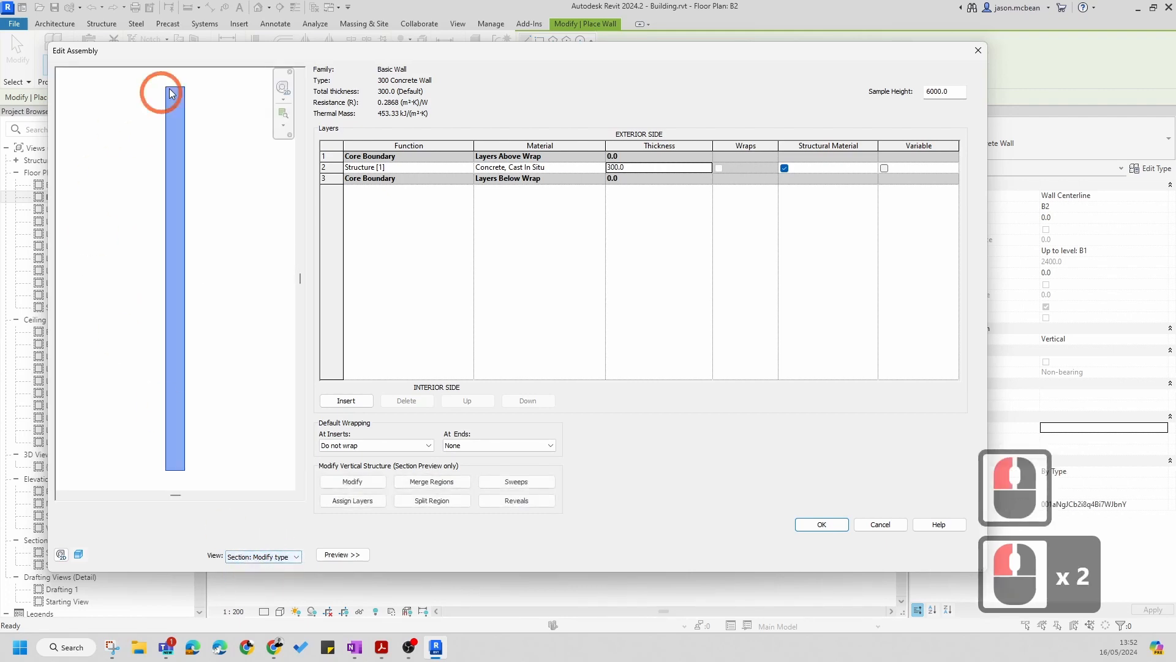
left_click(184, 349)
scroll(157, 335, "up", 20)
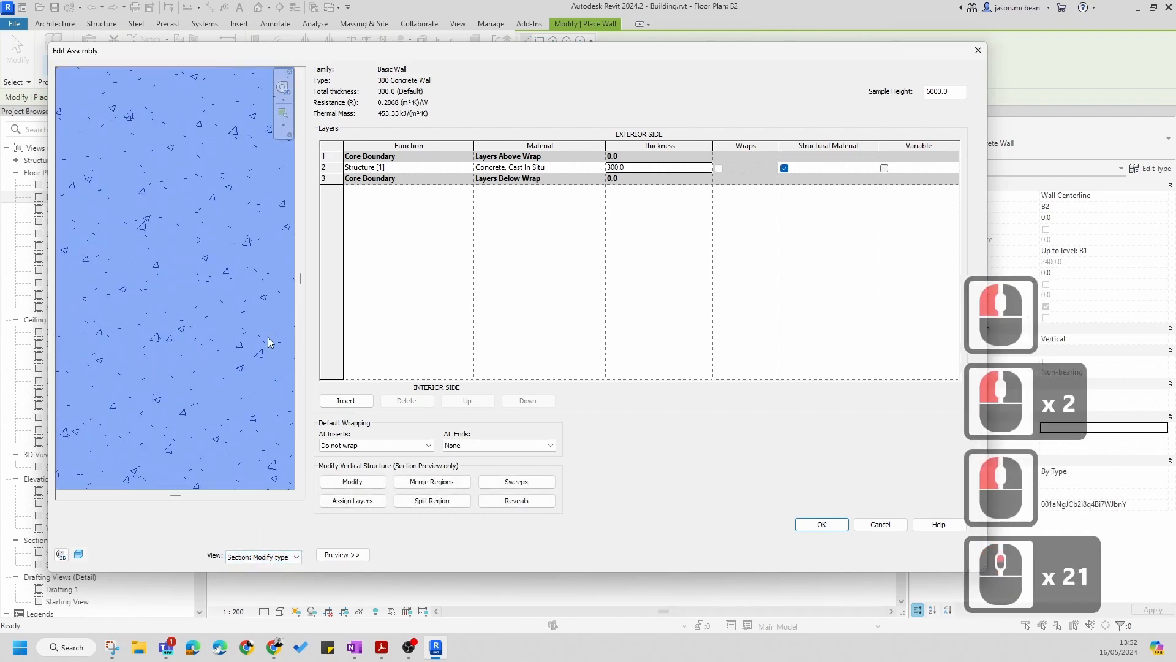
scroll(126, 328, "down", 10)
scroll(129, 326, "down", 3)
left_click(185, 323)
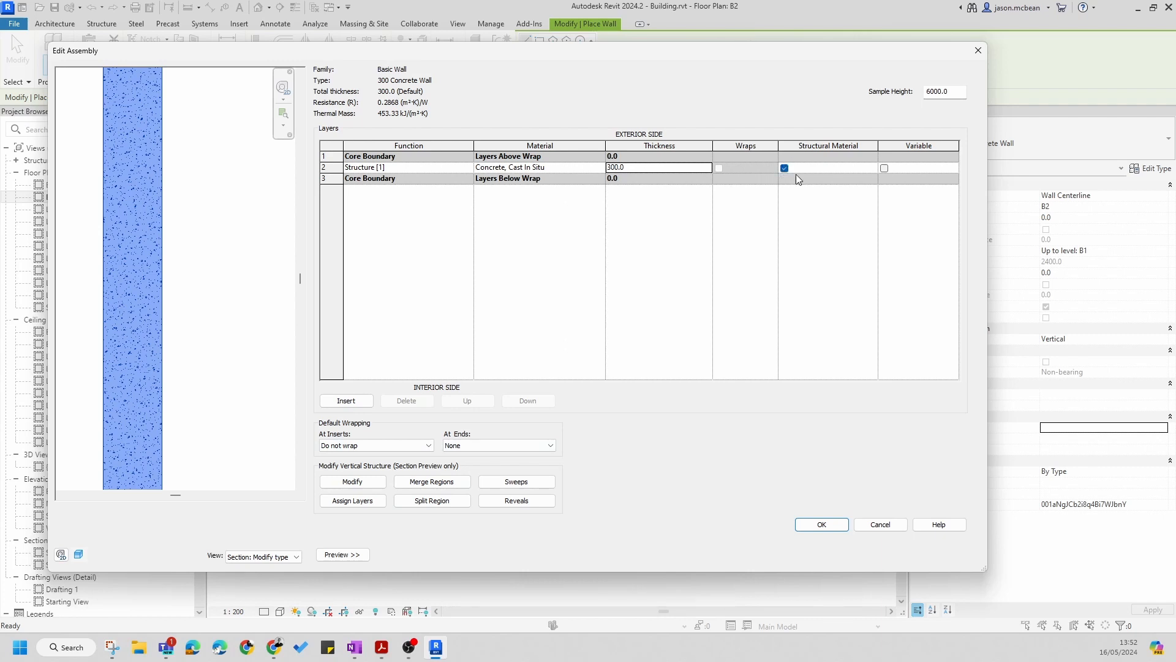
Check the default wrapping at the wall's ends and accept the edited layer assembly
left_click(504, 455)
left_click(512, 443)
left_click(512, 443)
left_click(822, 525)
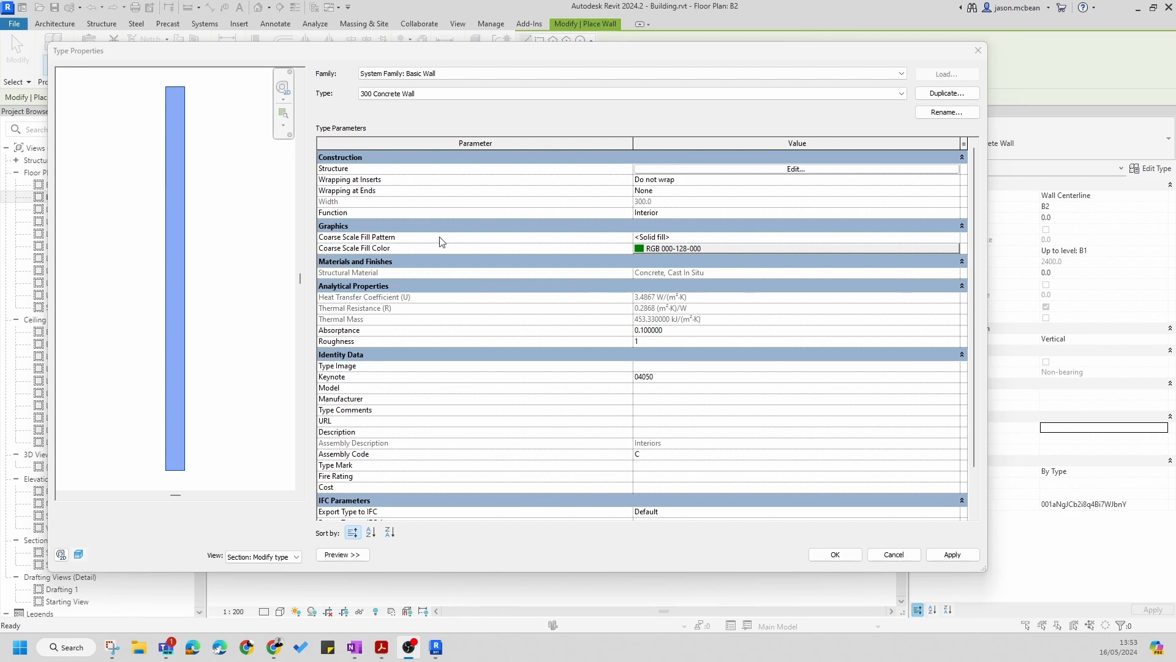
Set the function of the 300 Concrete Wall type to Foundation
left_click(680, 212)
left_click(933, 212)
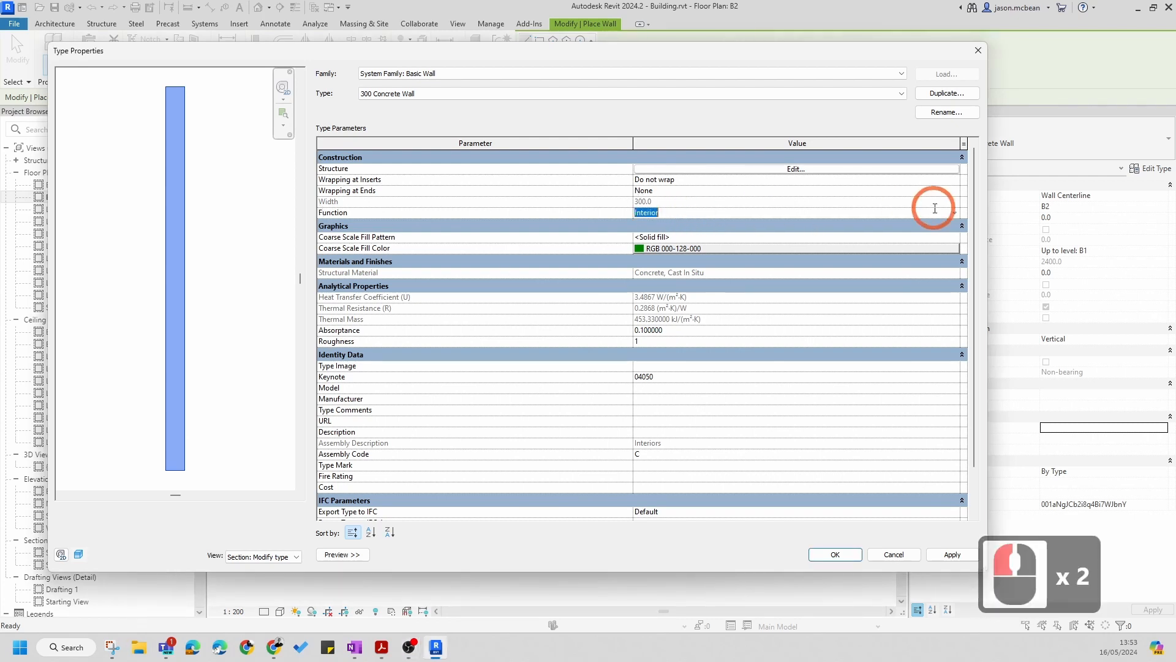
left_click(954, 214)
left_click(953, 214)
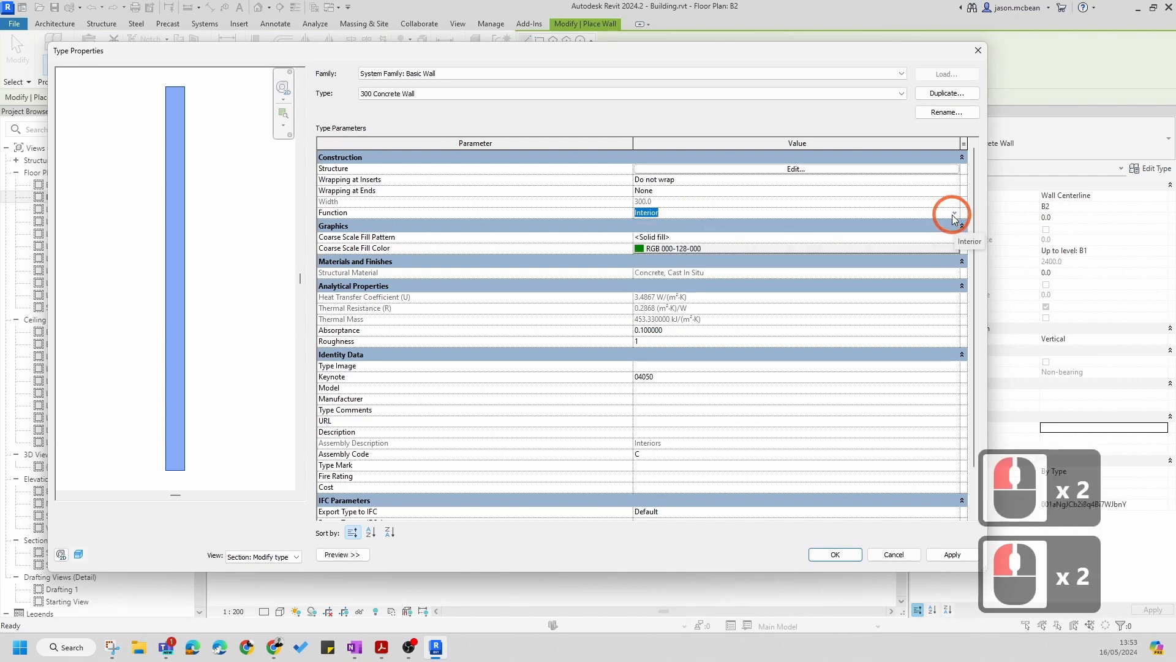
left_click(954, 214)
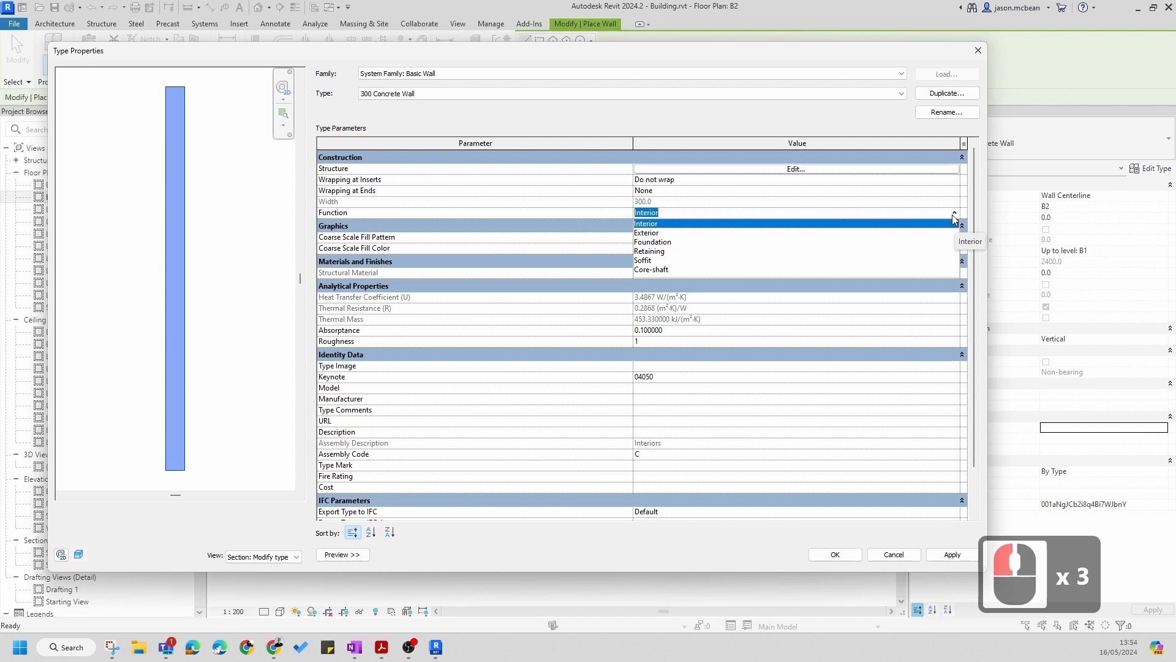
left_click(663, 242)
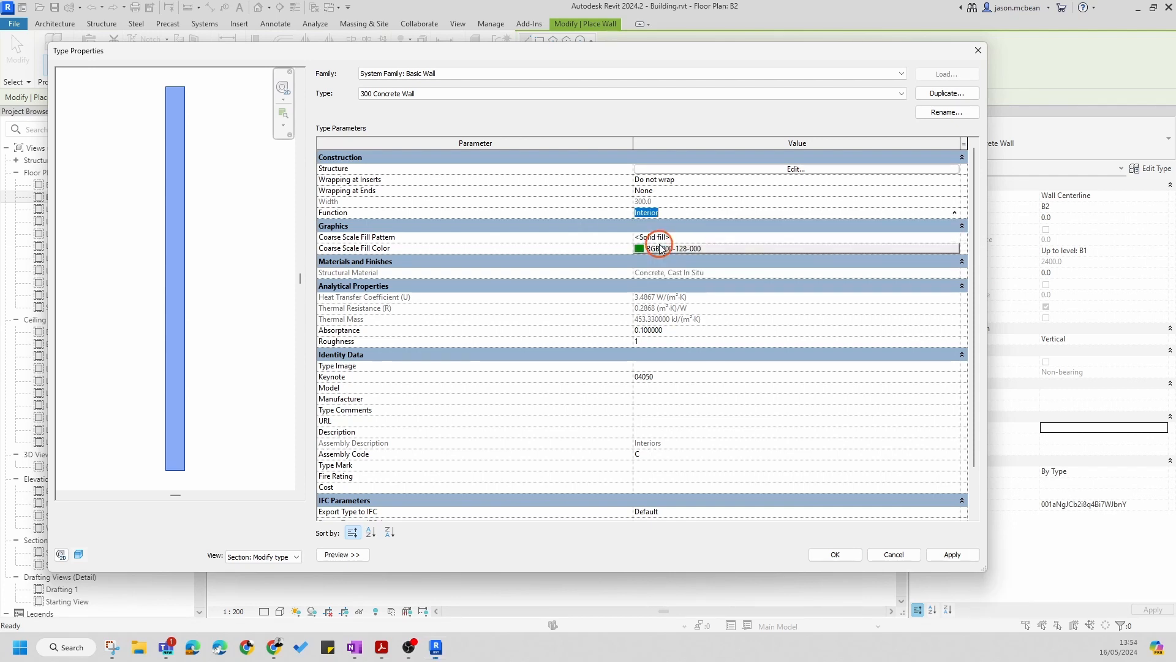
Set the function of the 300 Concrete Wall type to Retaining and apply the type properties
left_click(682, 213)
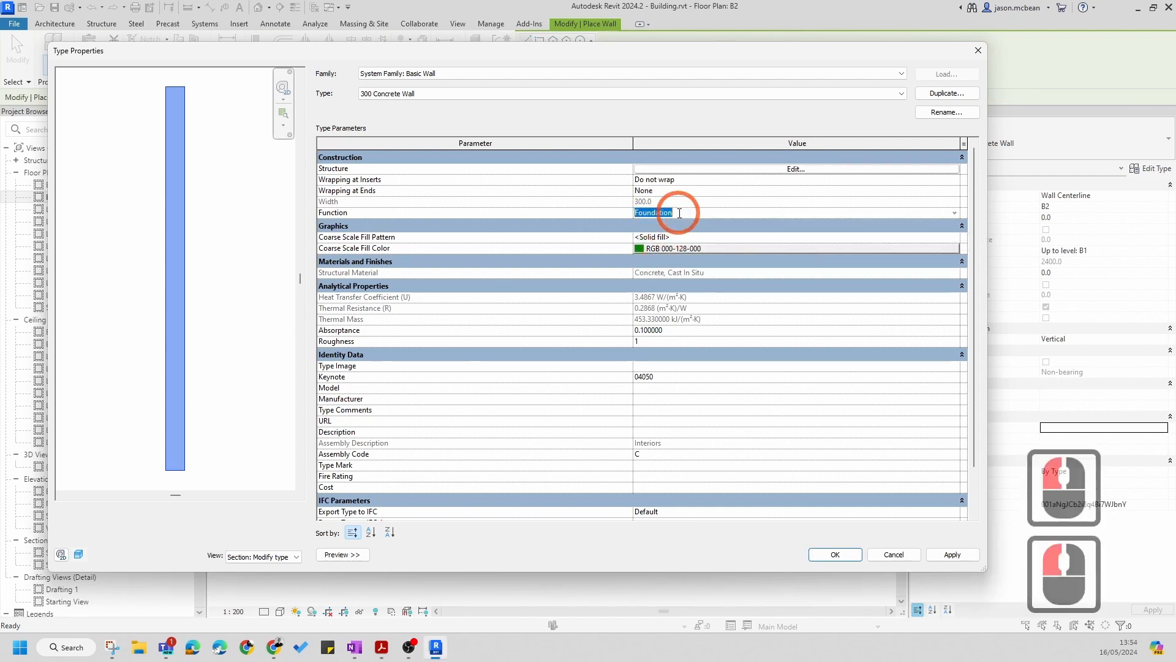
left_click(954, 212)
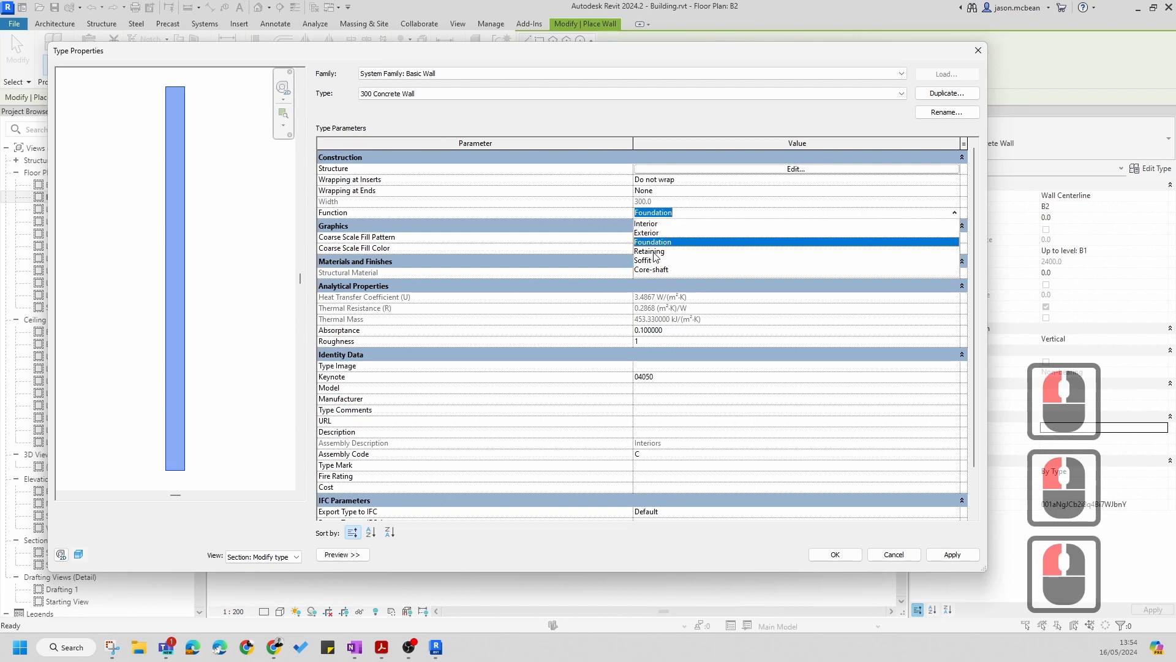
left_click(654, 252)
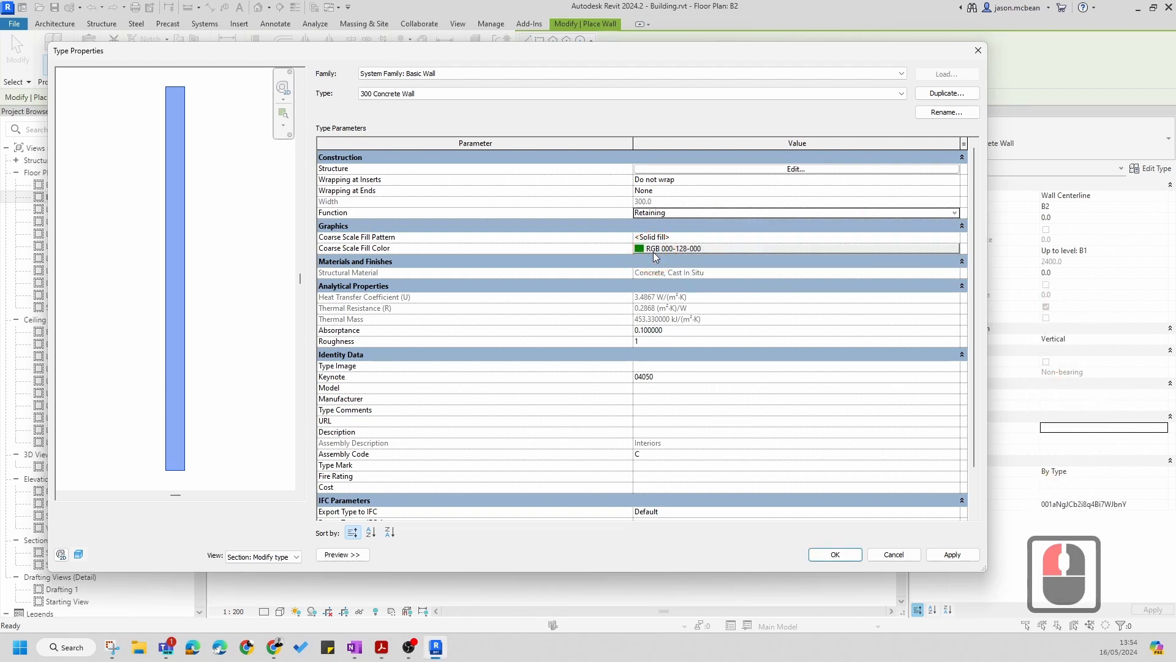
left_click(952, 554)
left_click(835, 554)
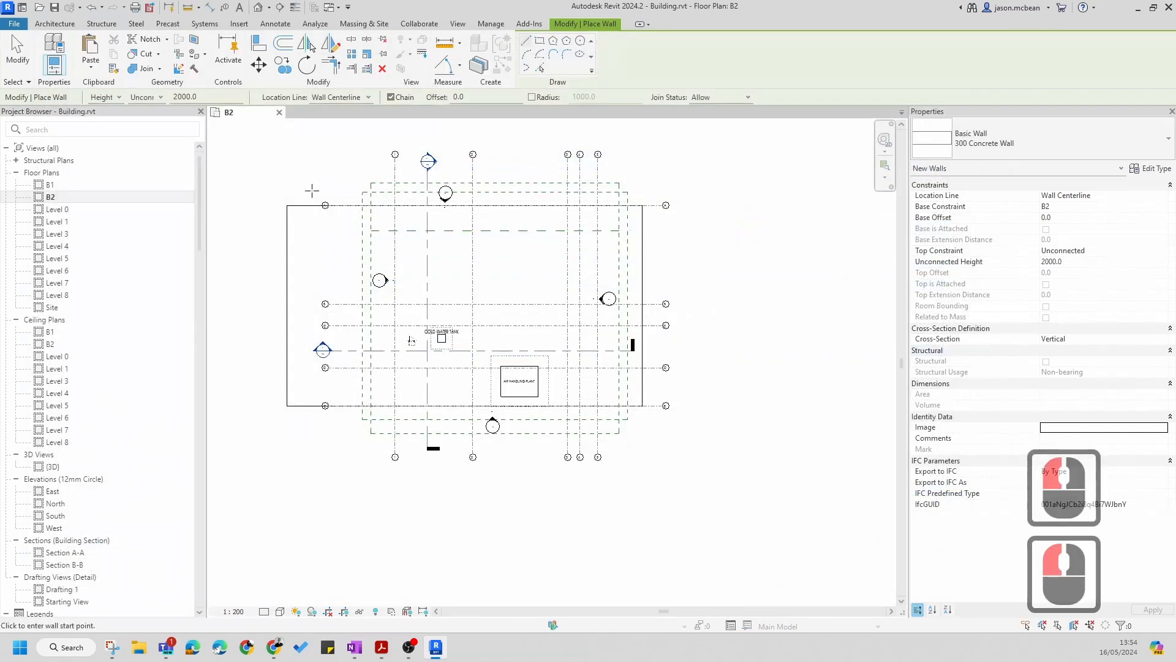
Review the wall type's coarse scale fill settings and set the B2 plan's detail level to Fine
scroll(368, 379, "down", 3)
left_click(264, 612)
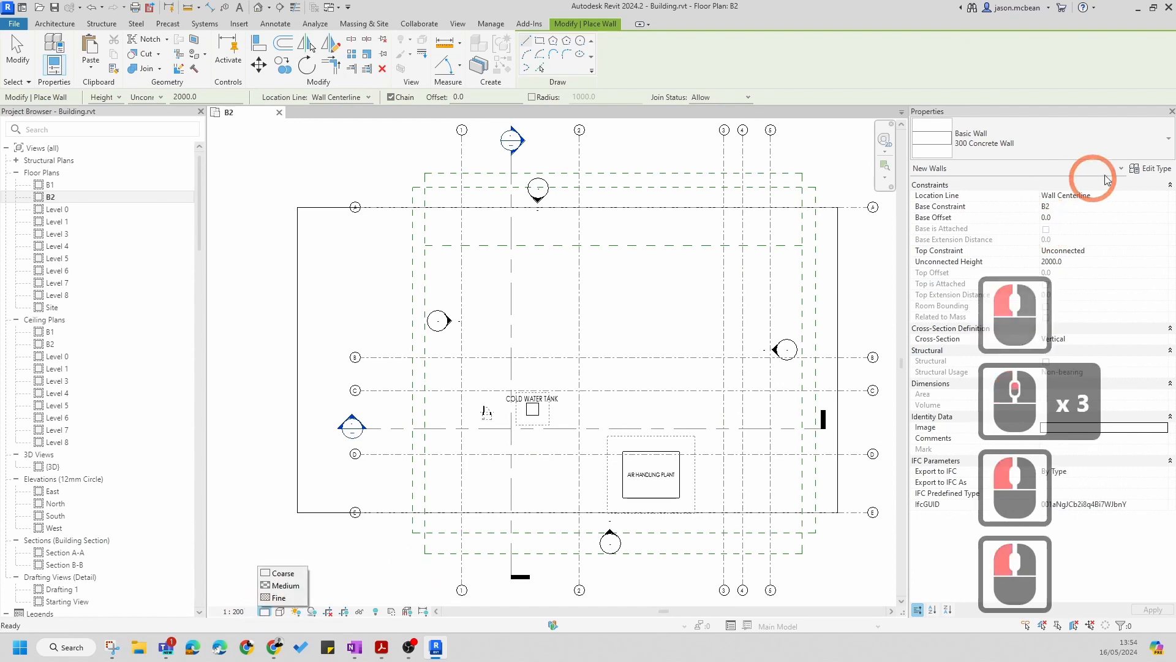
left_click(1161, 168)
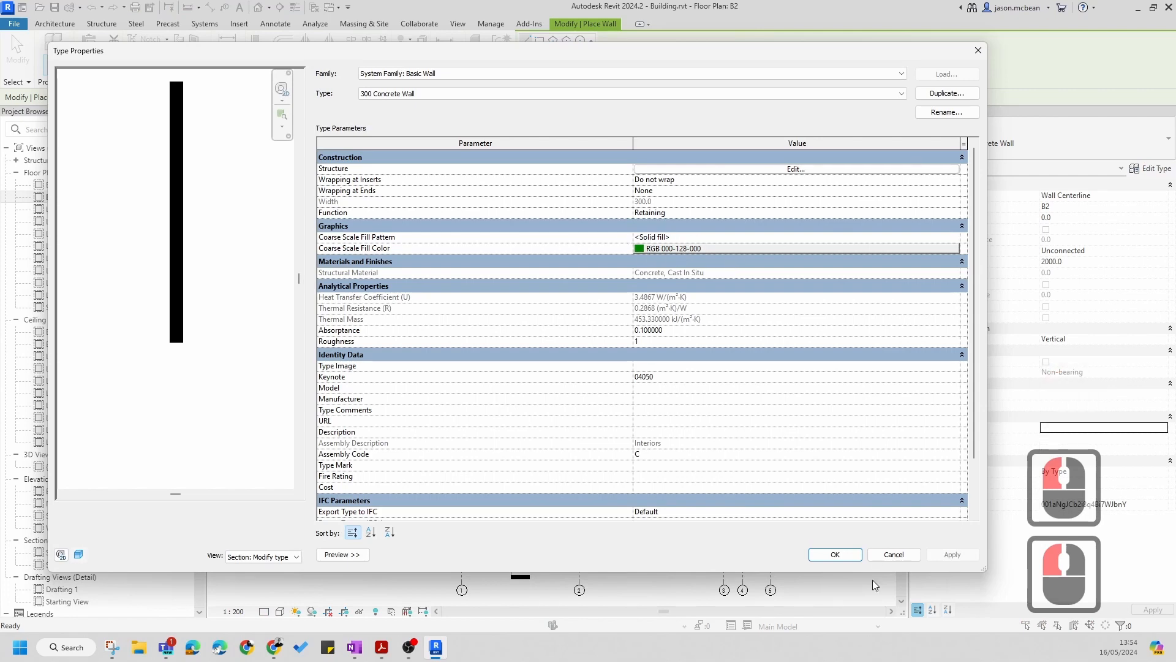
left_click(845, 554)
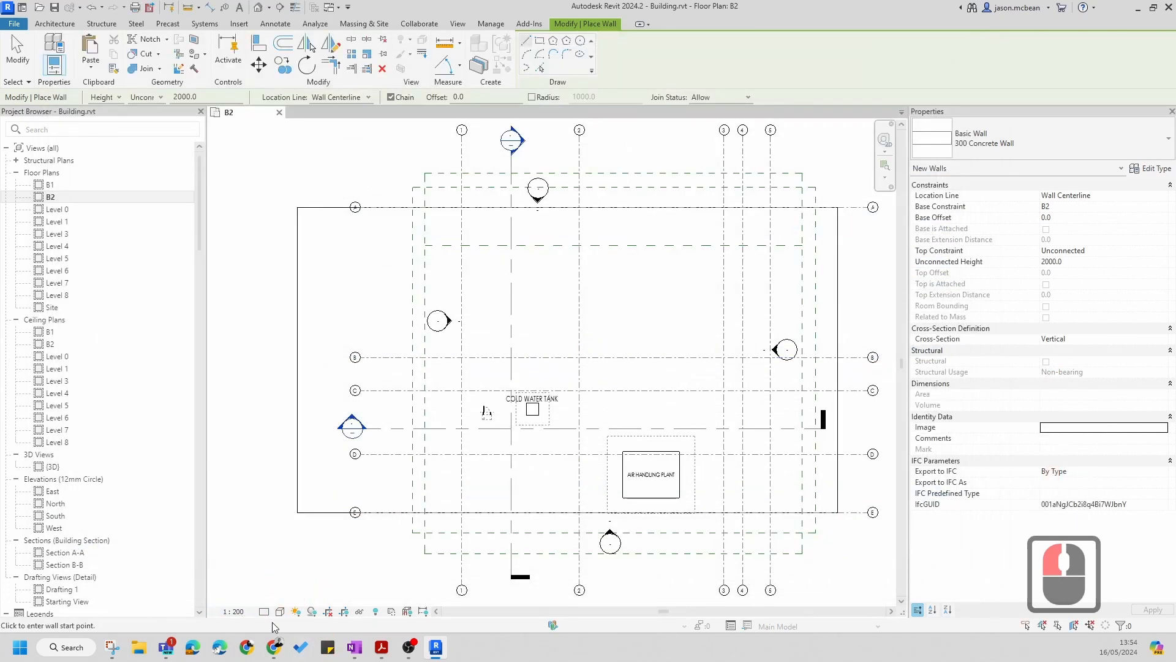
left_click(268, 613)
left_click(288, 593)
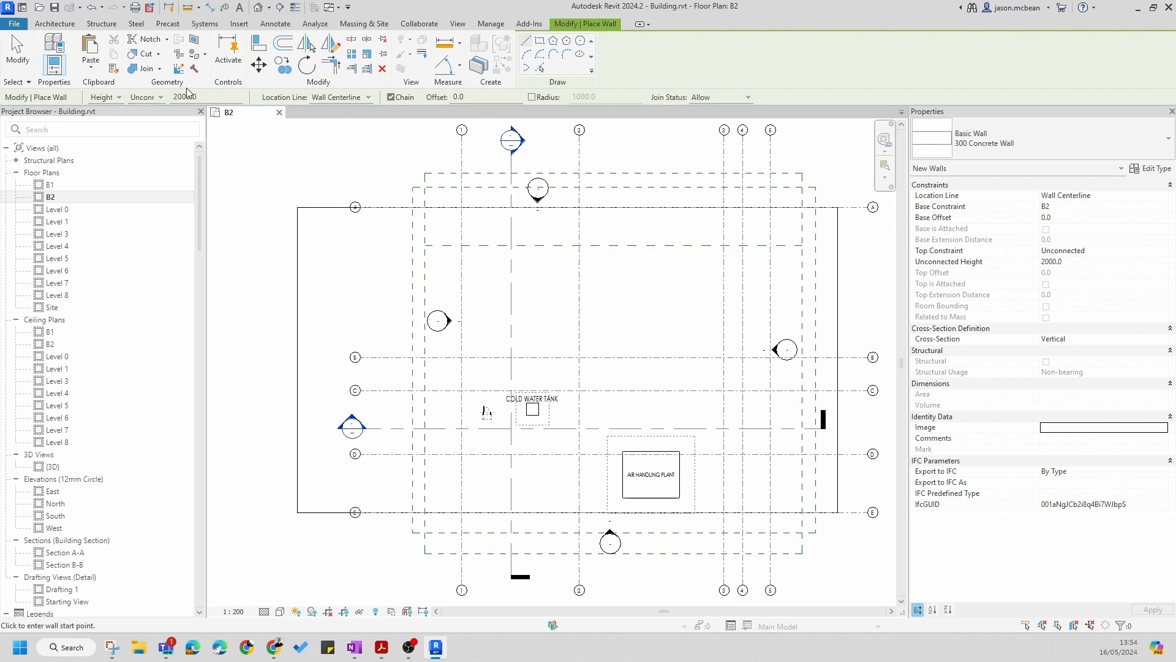
Set the new 300 Concrete Wall's height to run up to Level 0
left_click(122, 98)
left_click(121, 98)
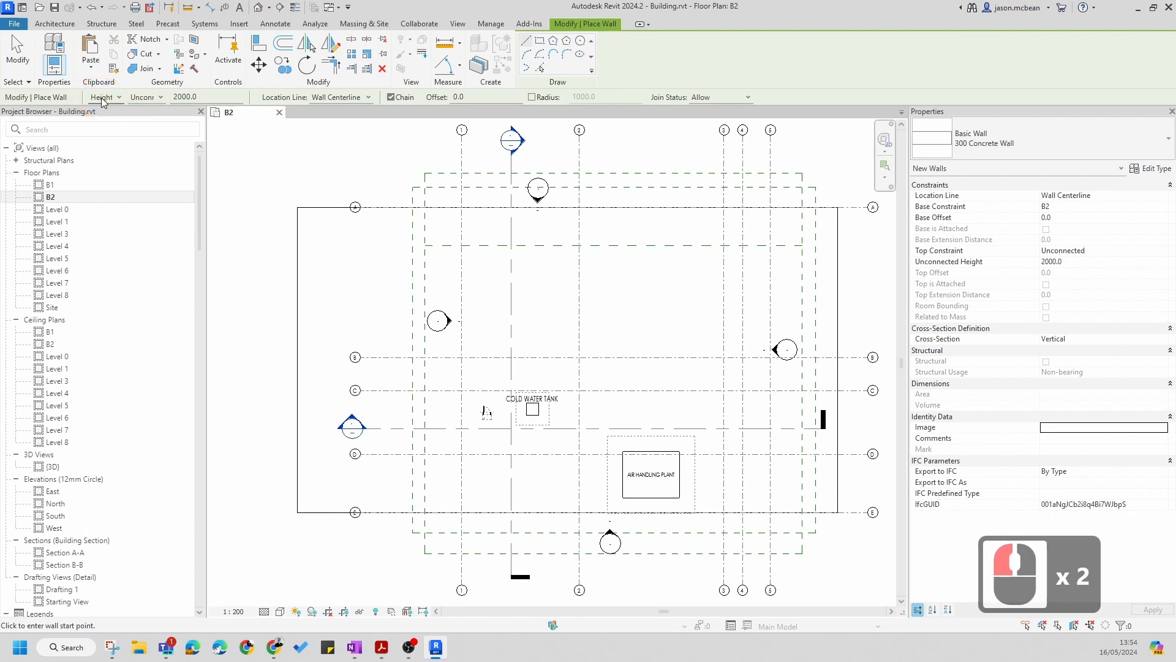
left_click(153, 98)
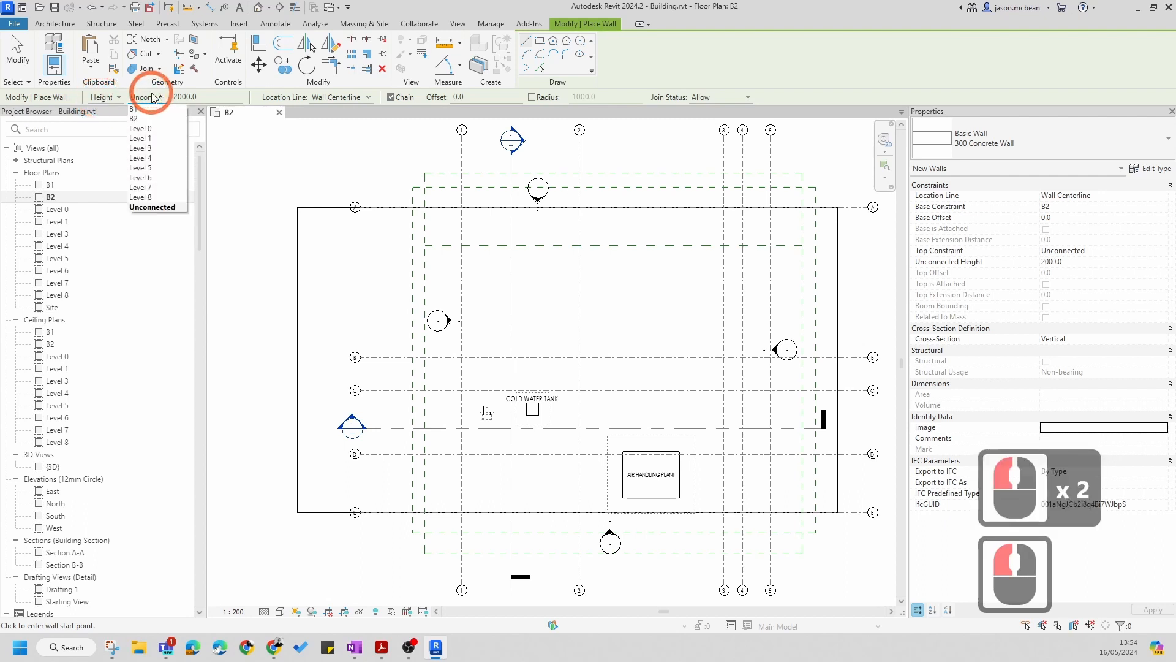
left_click(152, 129)
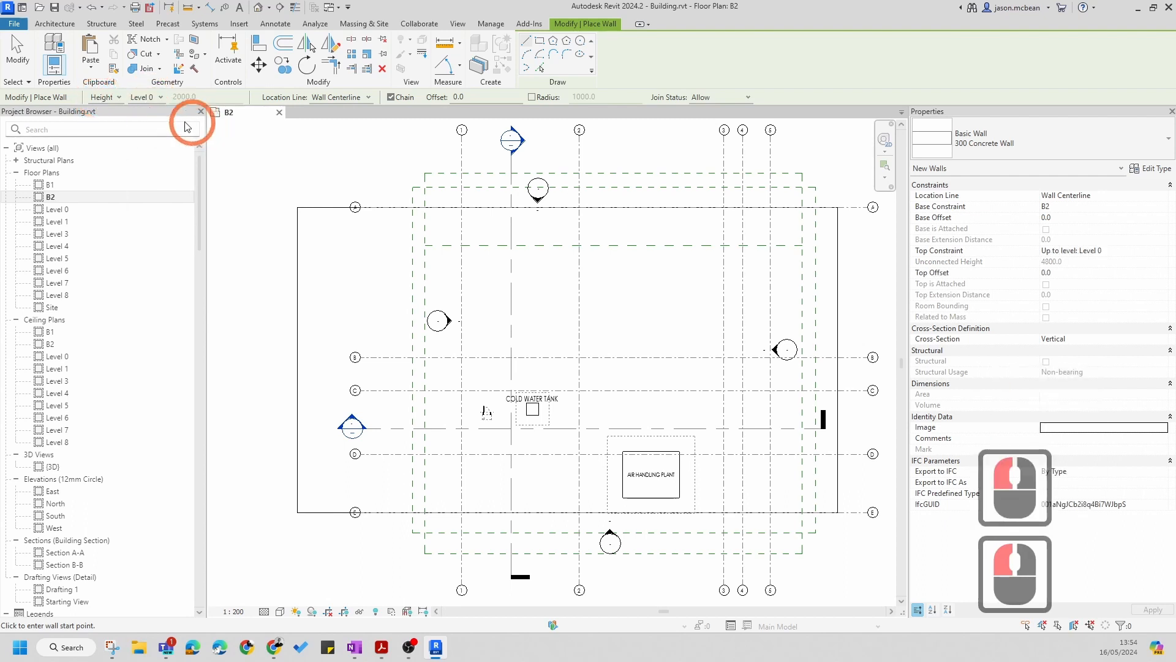
Set the new wall's offset from its drawing line to -510
left_click(484, 97)
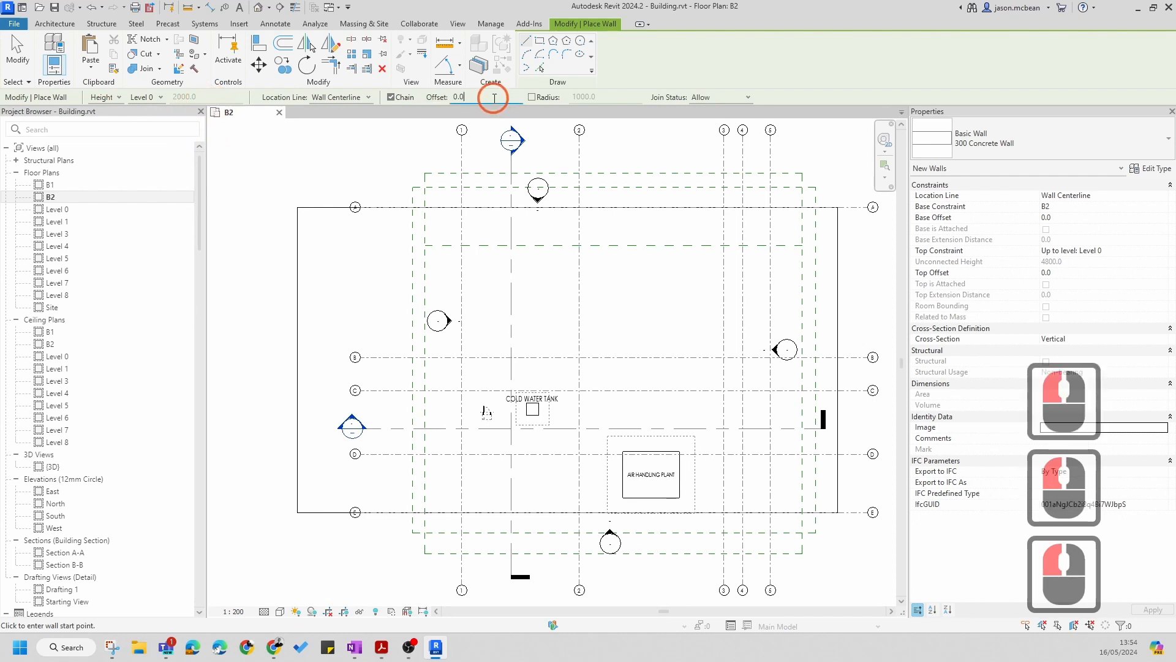
left_click(489, 98)
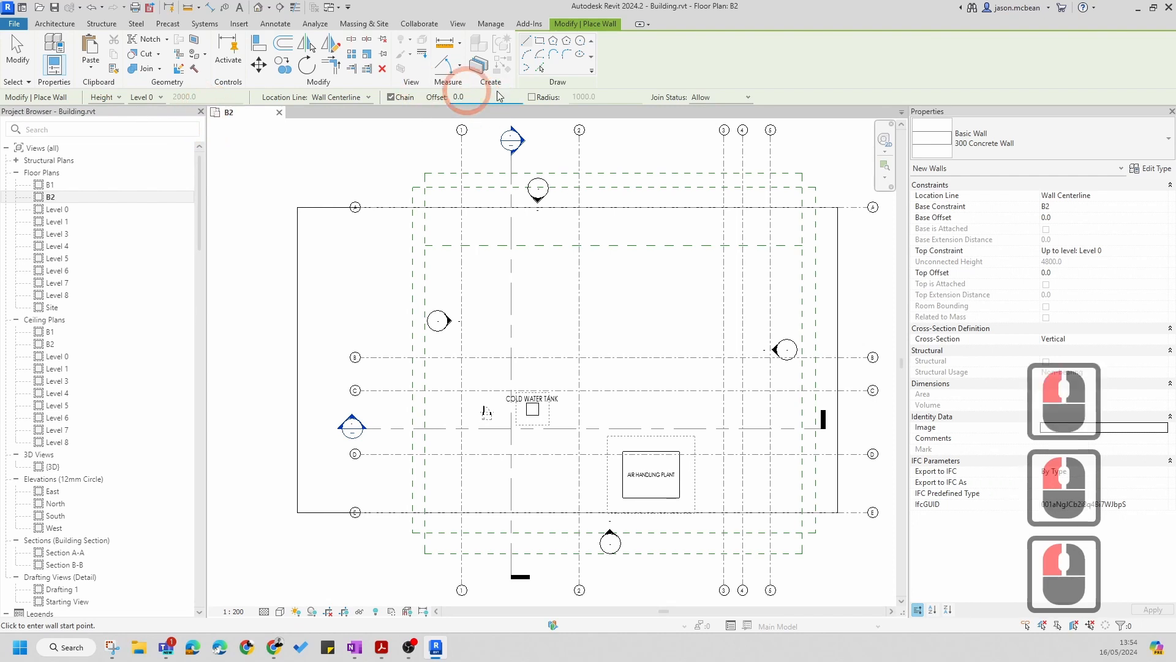
key("BackSpace")
key("BackSpace")
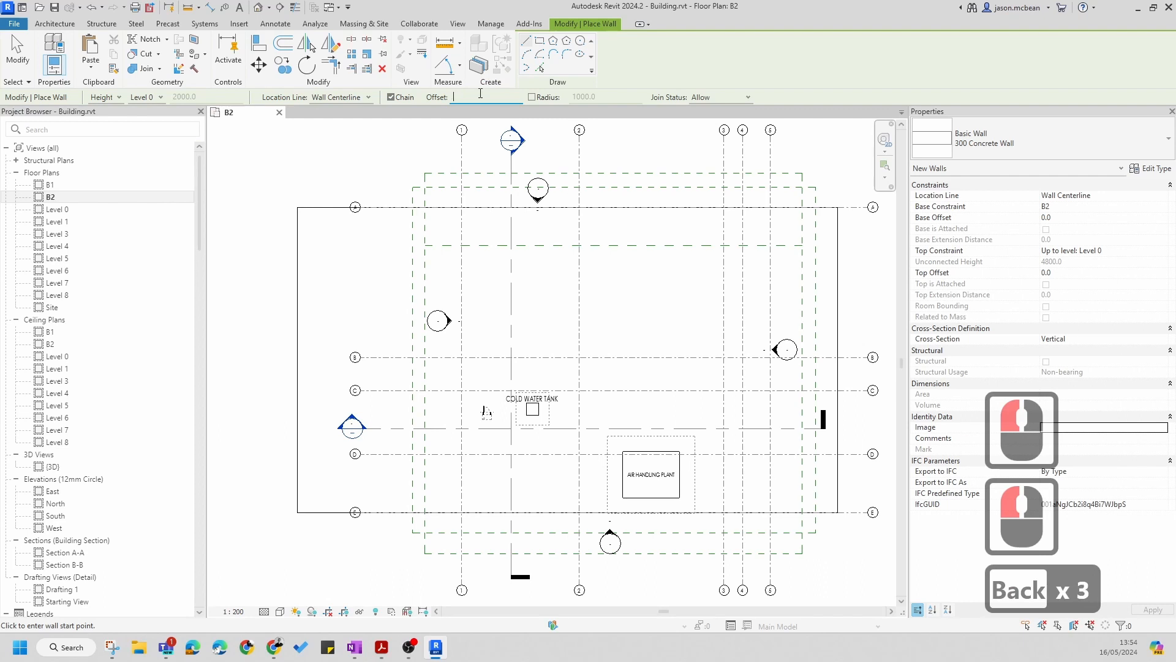
type("-510")
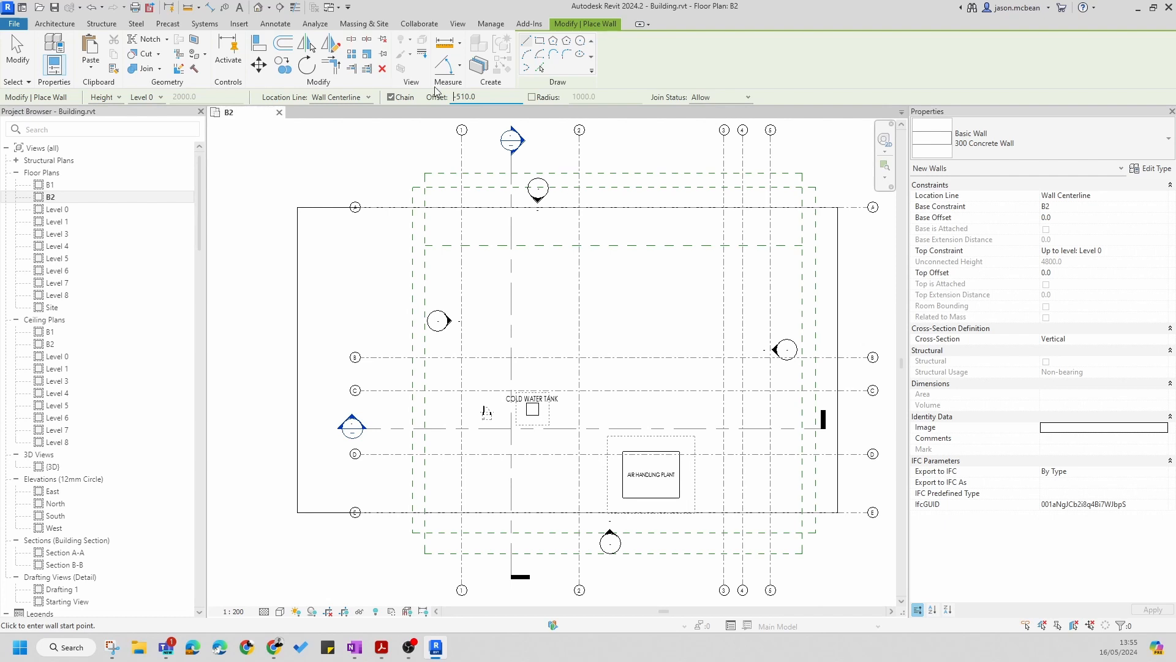
Set the wall's location line to Core Face: Exterior and start the wall at the slab's upper-left corner
left_click(360, 98)
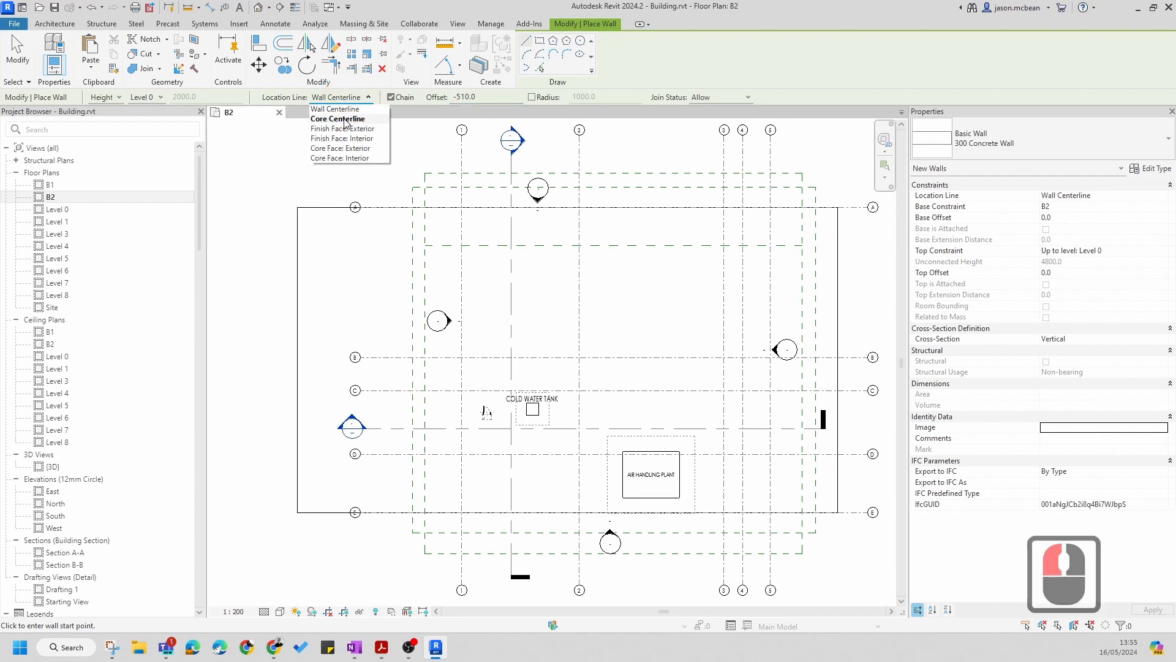
left_click(372, 149)
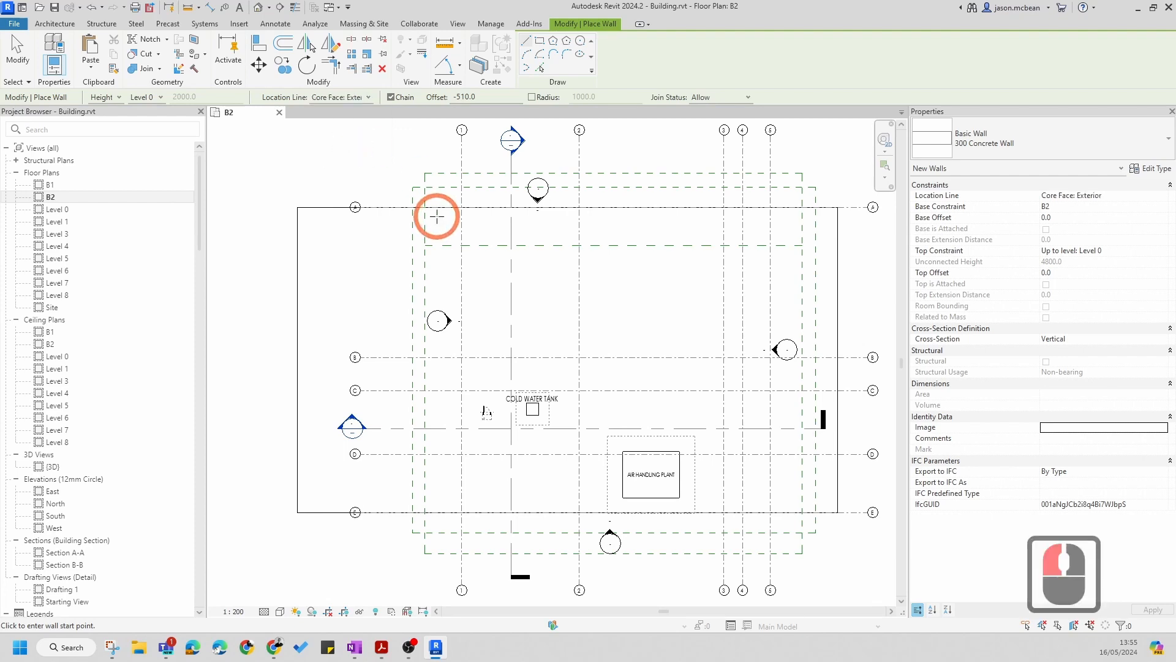
scroll(287, 212, "up", 4)
left_click(307, 200)
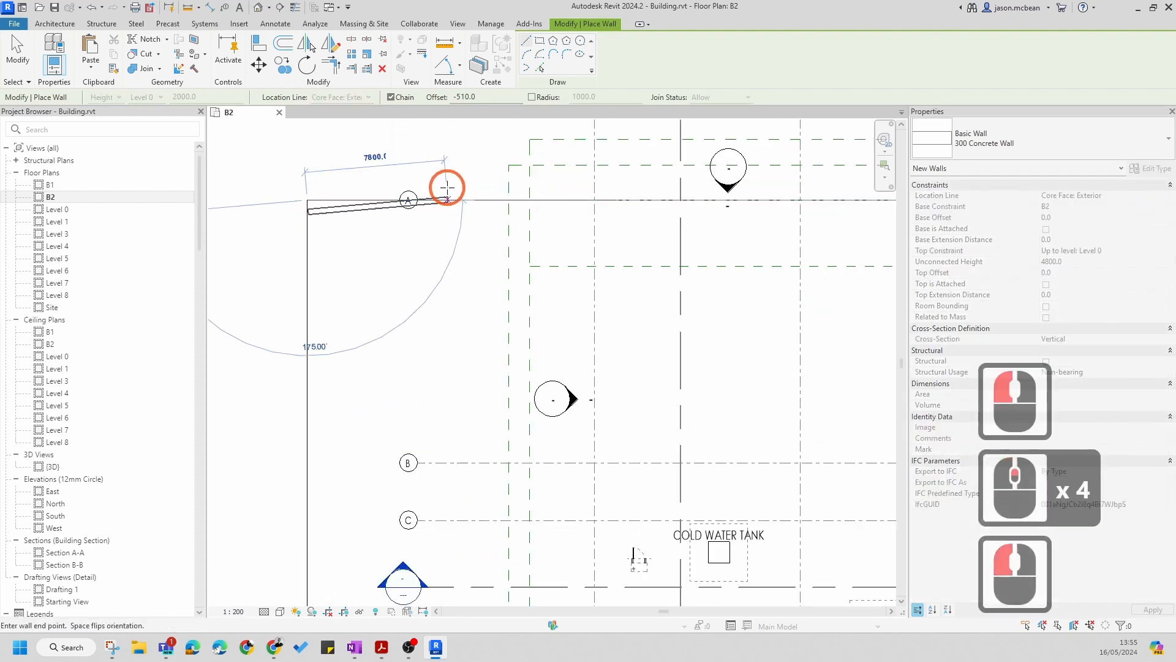
scroll(408, 200, "up", 5)
scroll(514, 225, "down", 5)
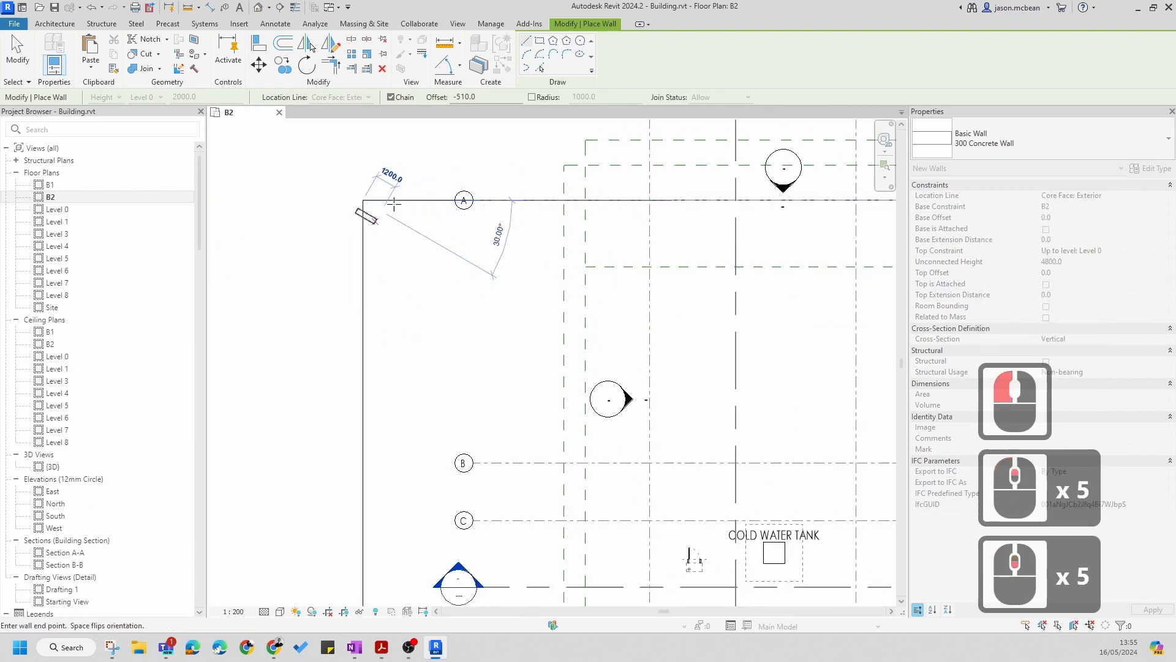
Set the offset to 0 and draw the wall about 10100 mm along the slab edge on grid A, with its thickness inside the slab
left_click(465, 97)
type("0")
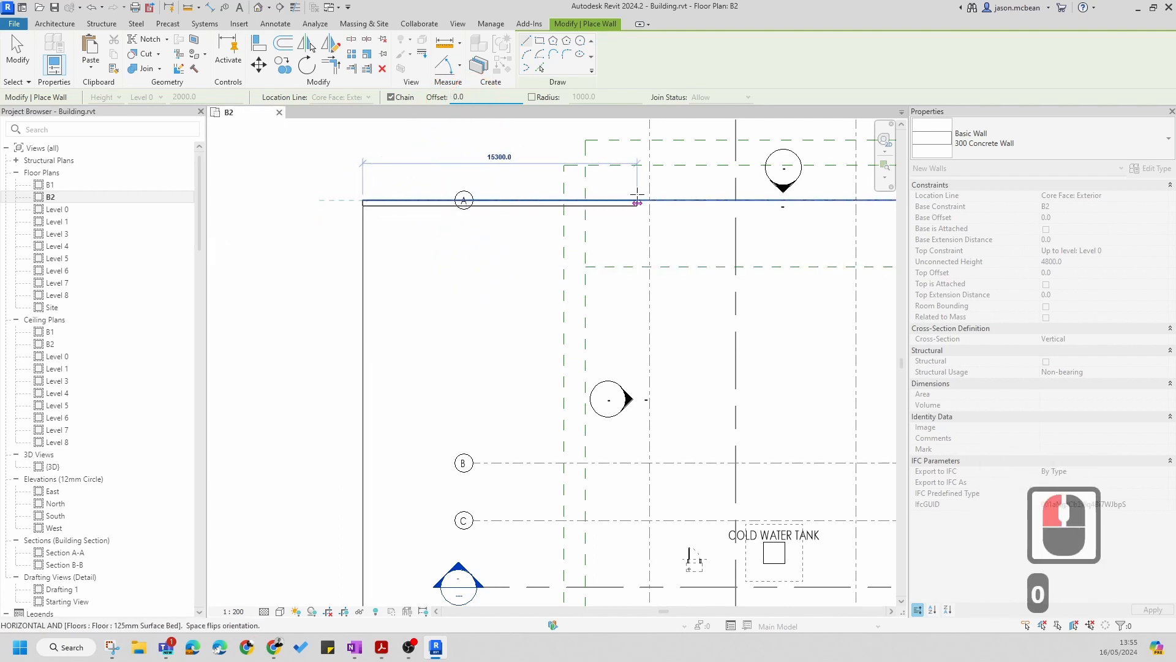
scroll(462, 200, "up", 5)
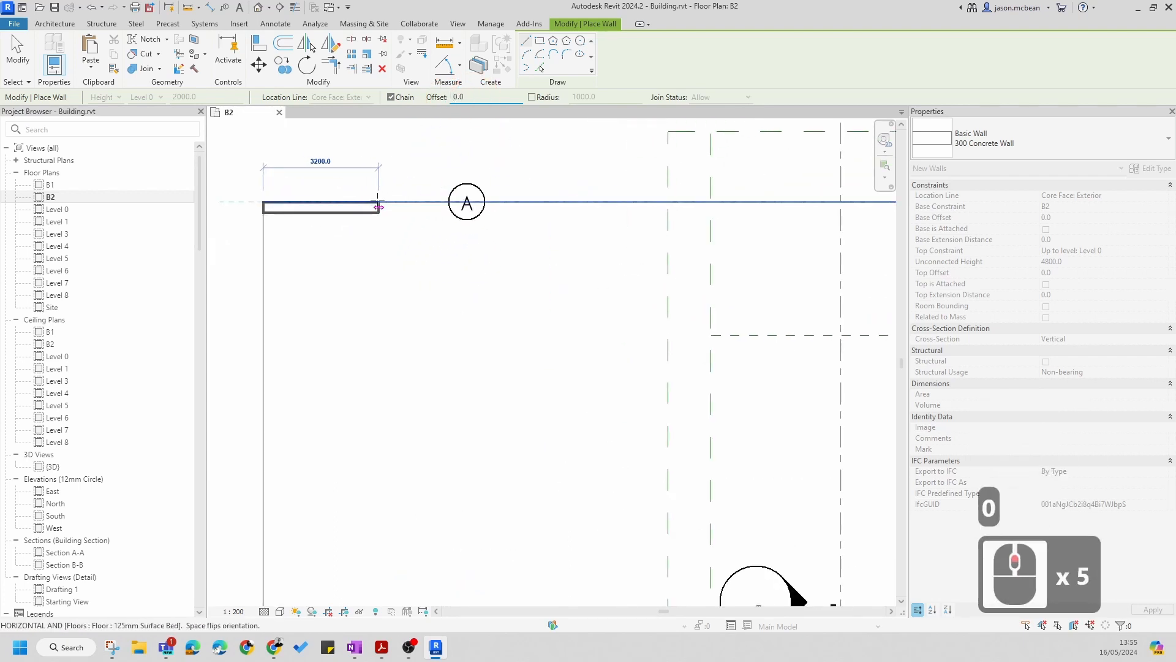
key("space")
key("space")
key("space")
key("space")
key("space")
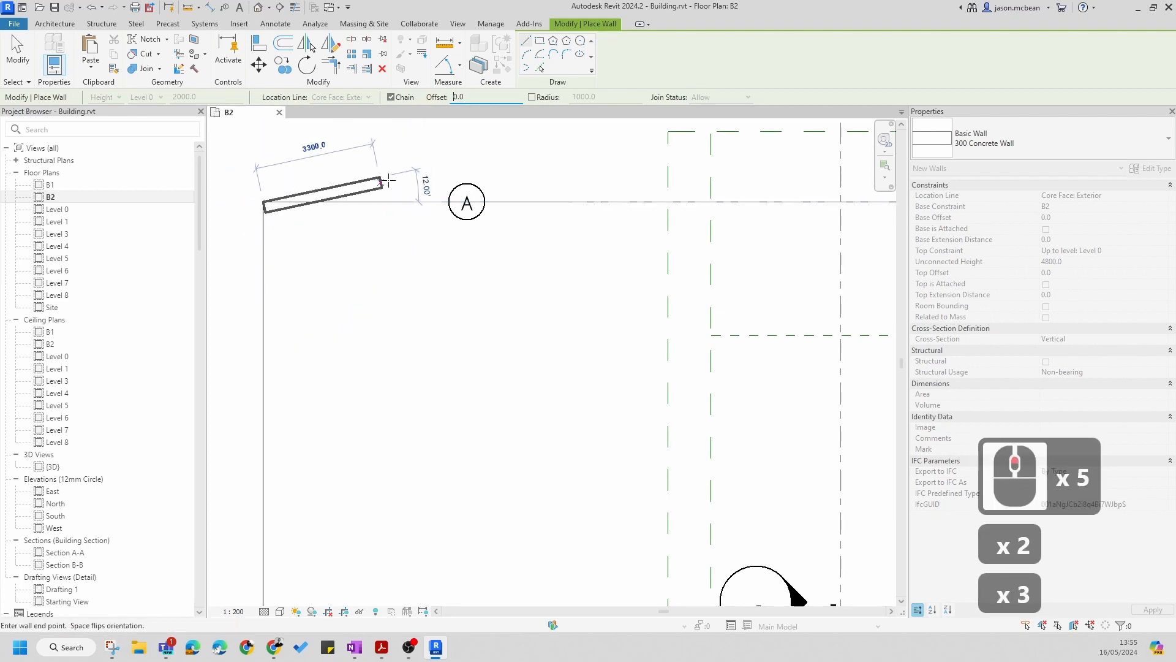
key("space")
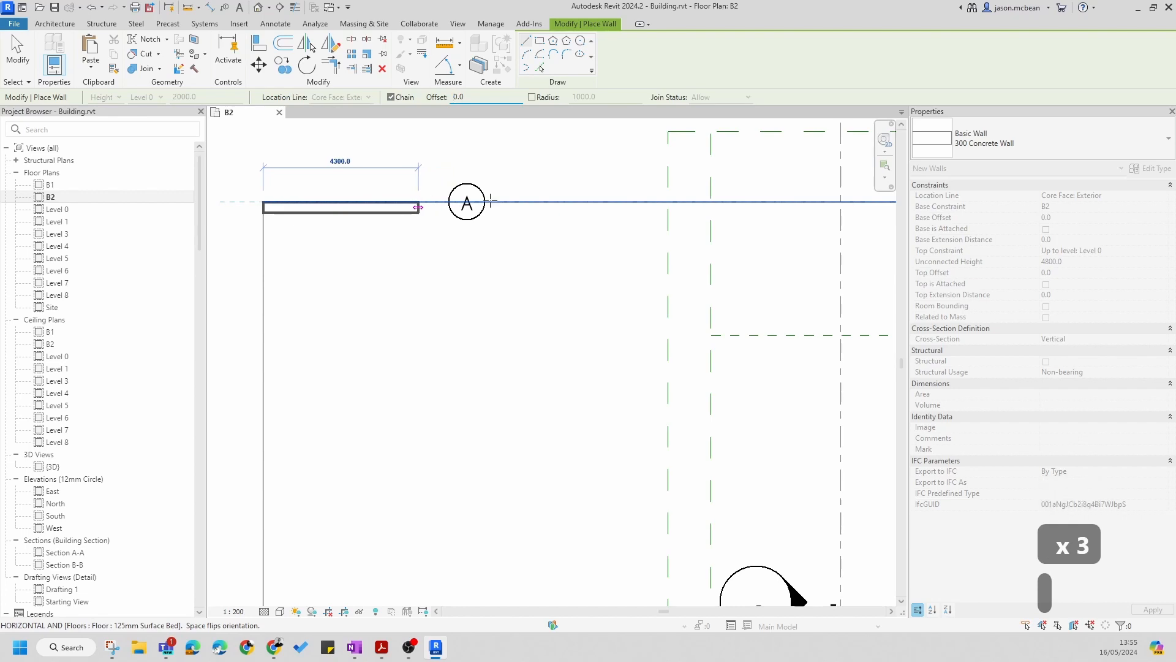
left_click(628, 206)
key("Escape")
key("Escape")
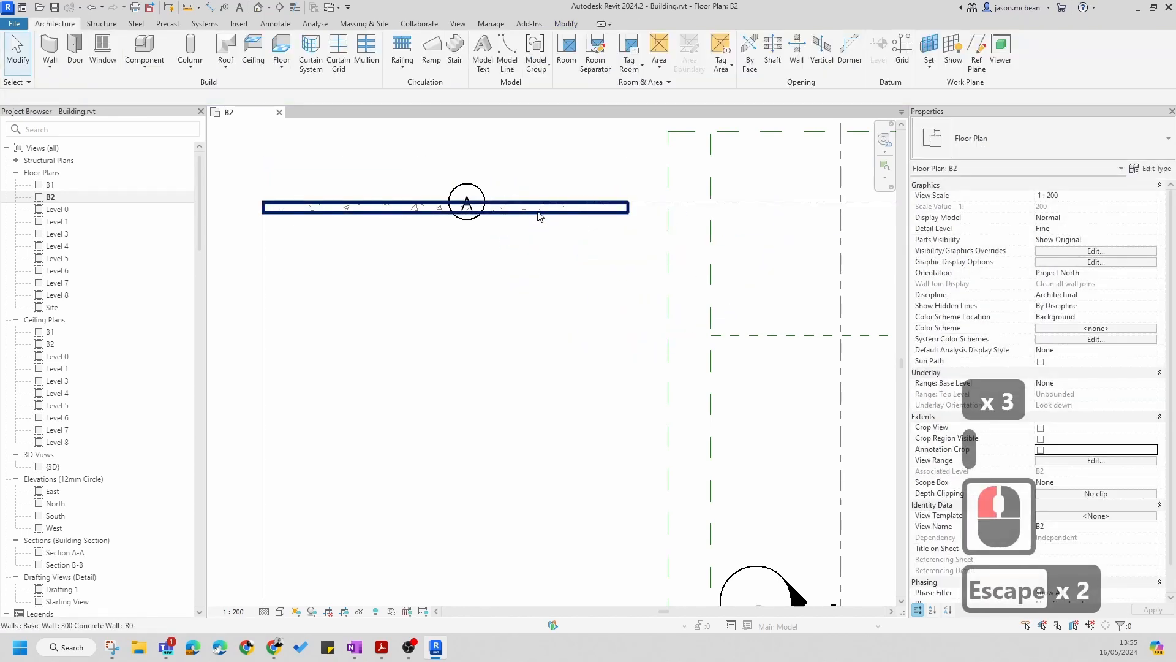
Flip the orientation of the wall on grid A back and forth to check which side is its exterior face
left_click(542, 214)
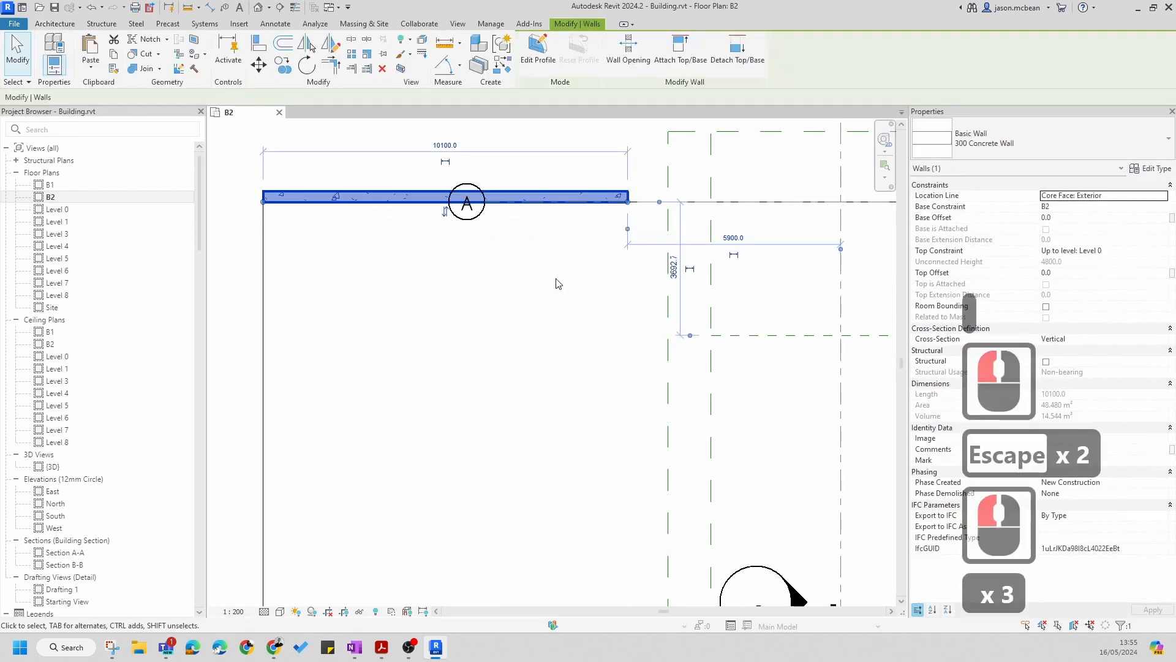
scroll(436, 192, "up", 6)
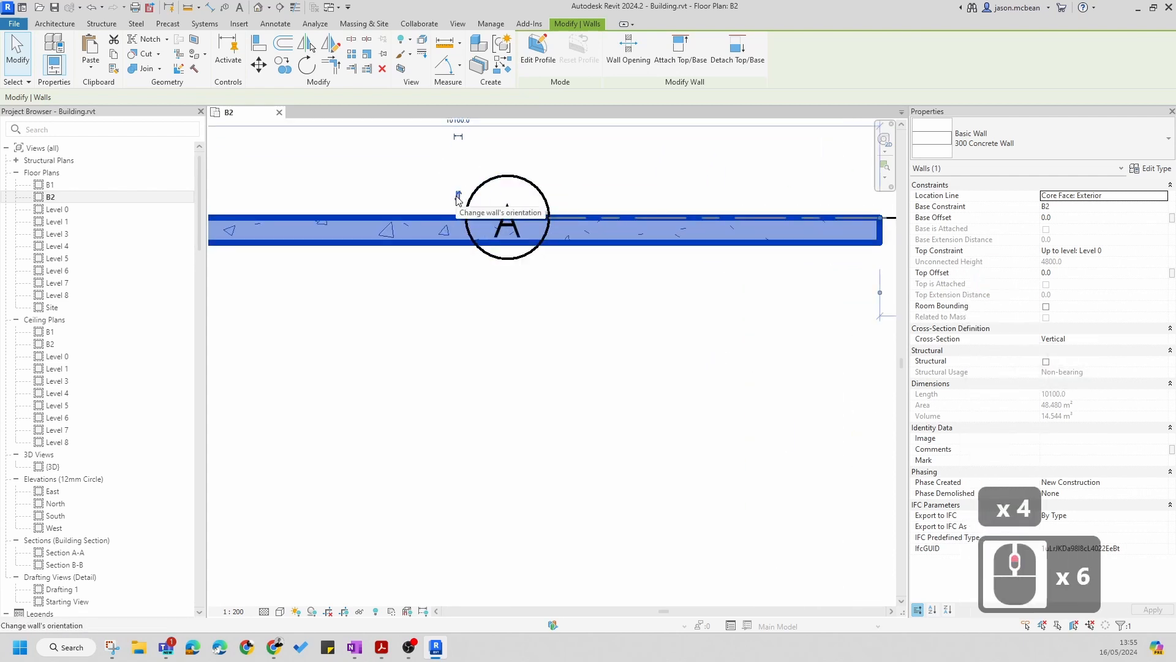
scroll(458, 199, "down", 4)
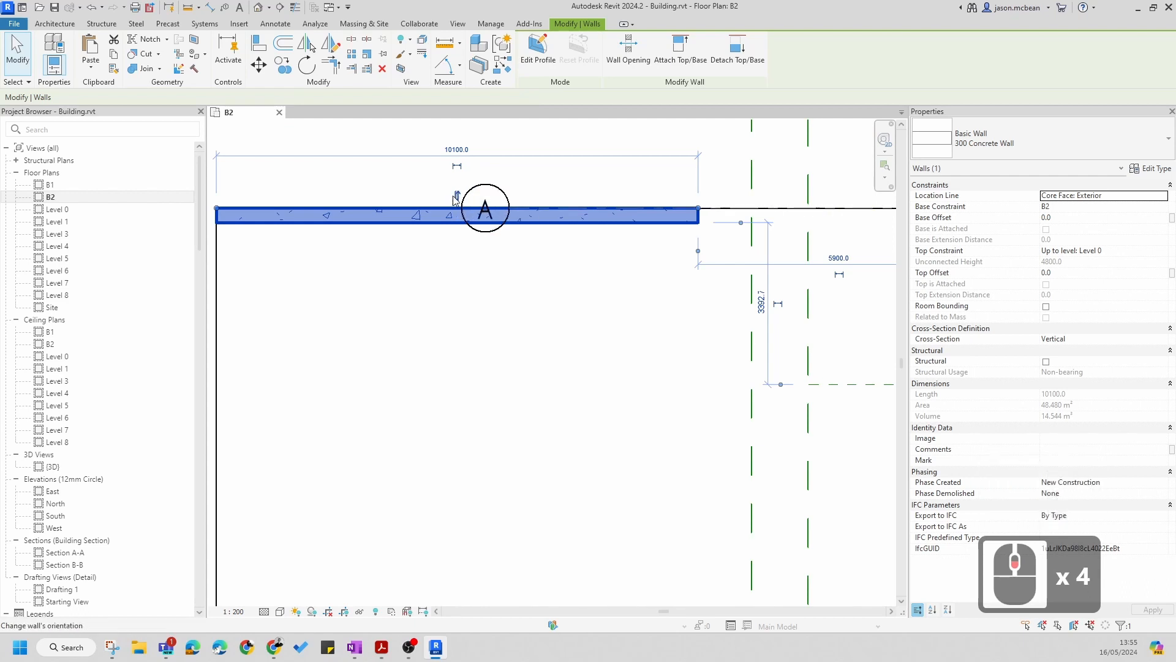
left_click(423, 161)
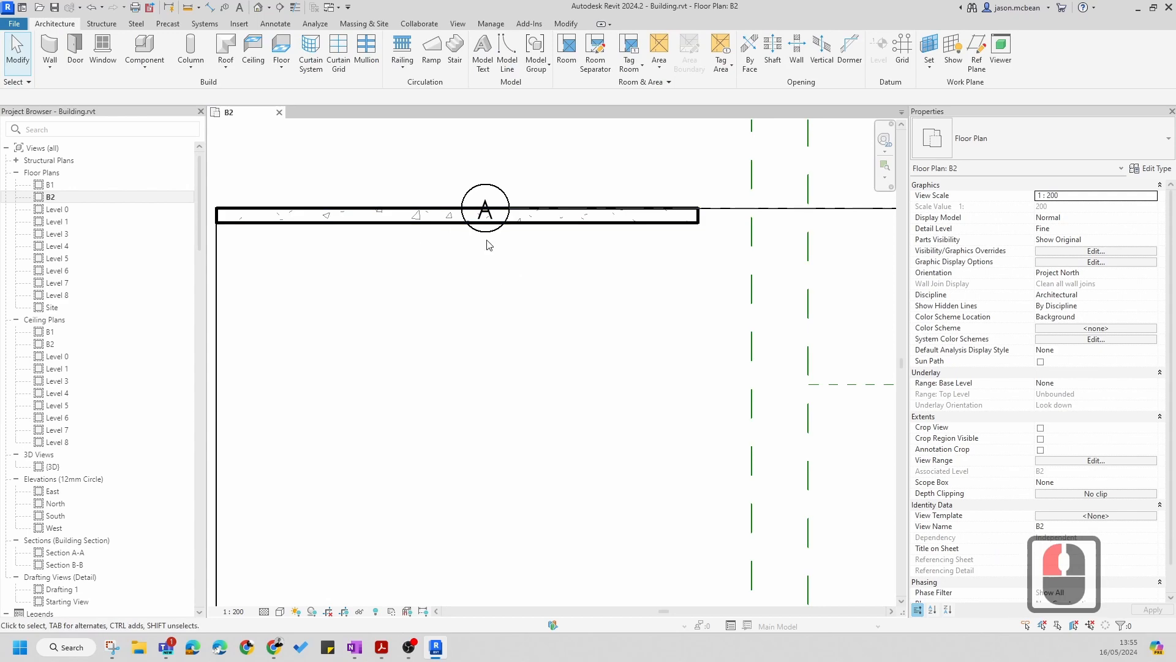
Review the exterior and interior sides in the layer assembly of the 300 Concrete Wall type
left_click(571, 222)
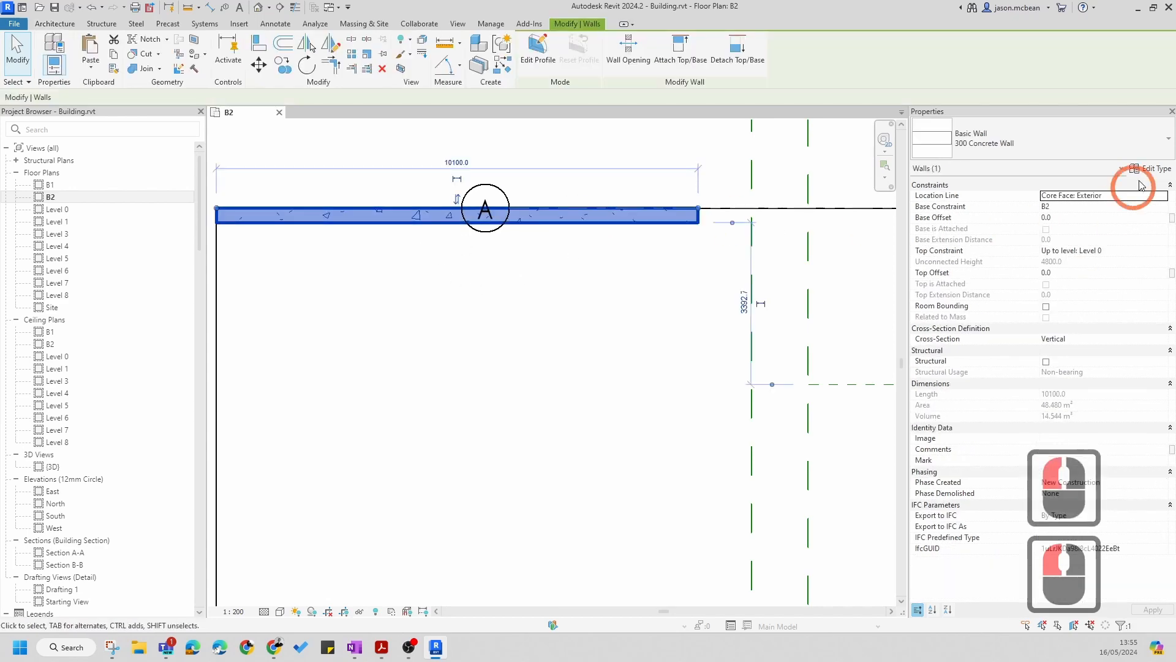
left_click(1162, 171)
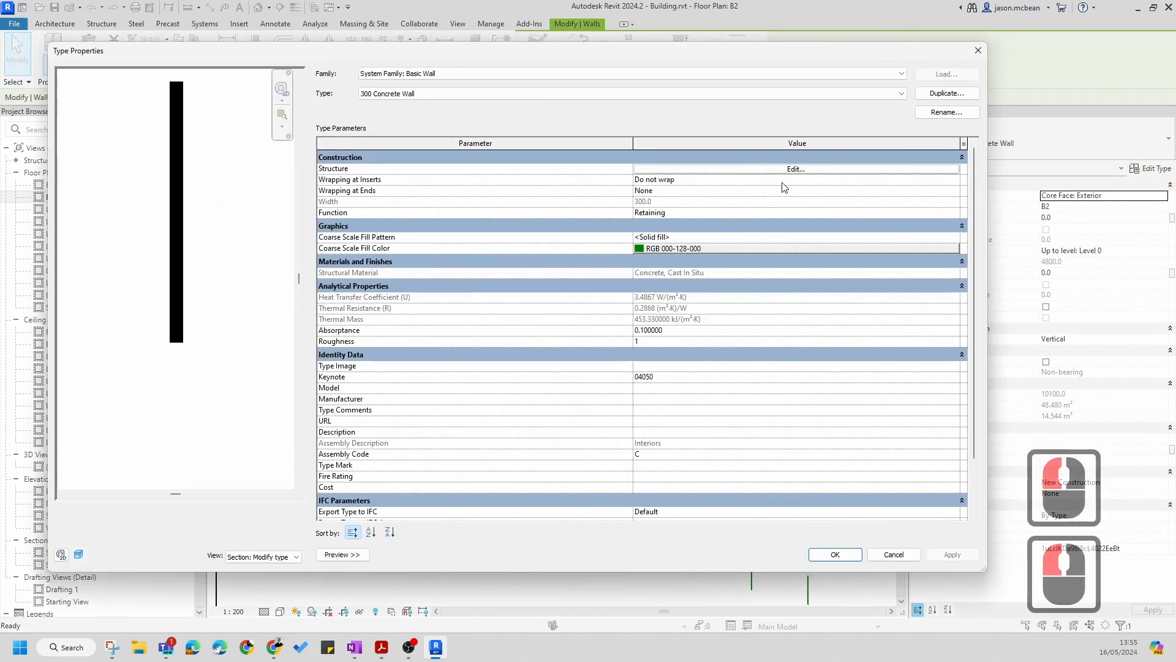
left_click(812, 172)
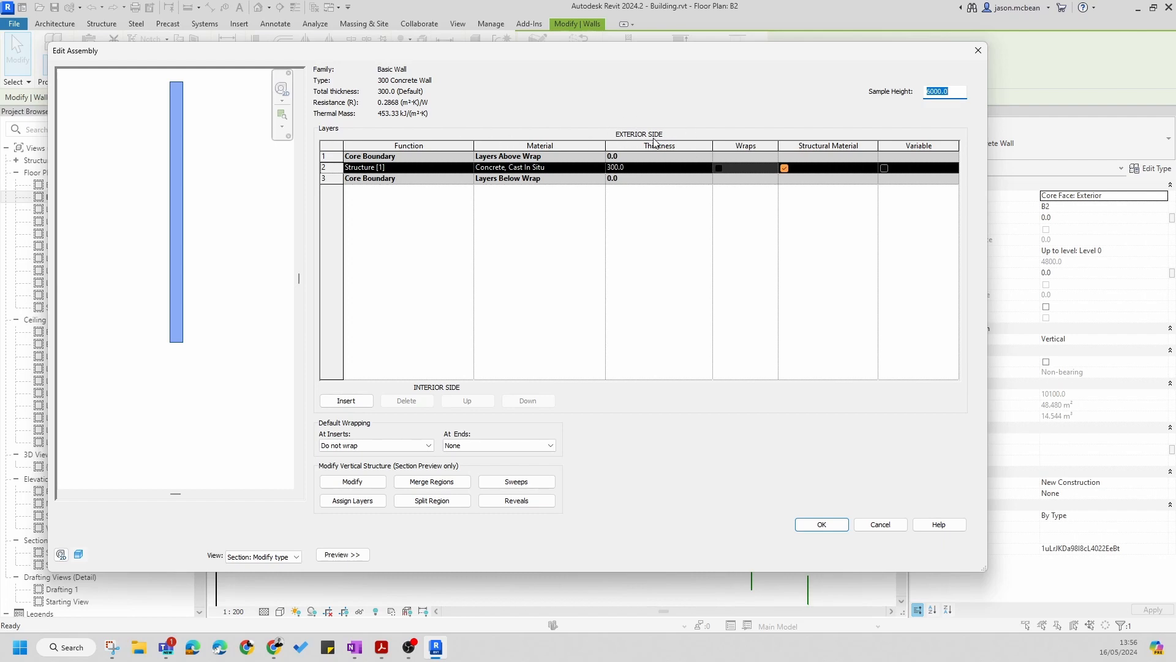
left_click(821, 523)
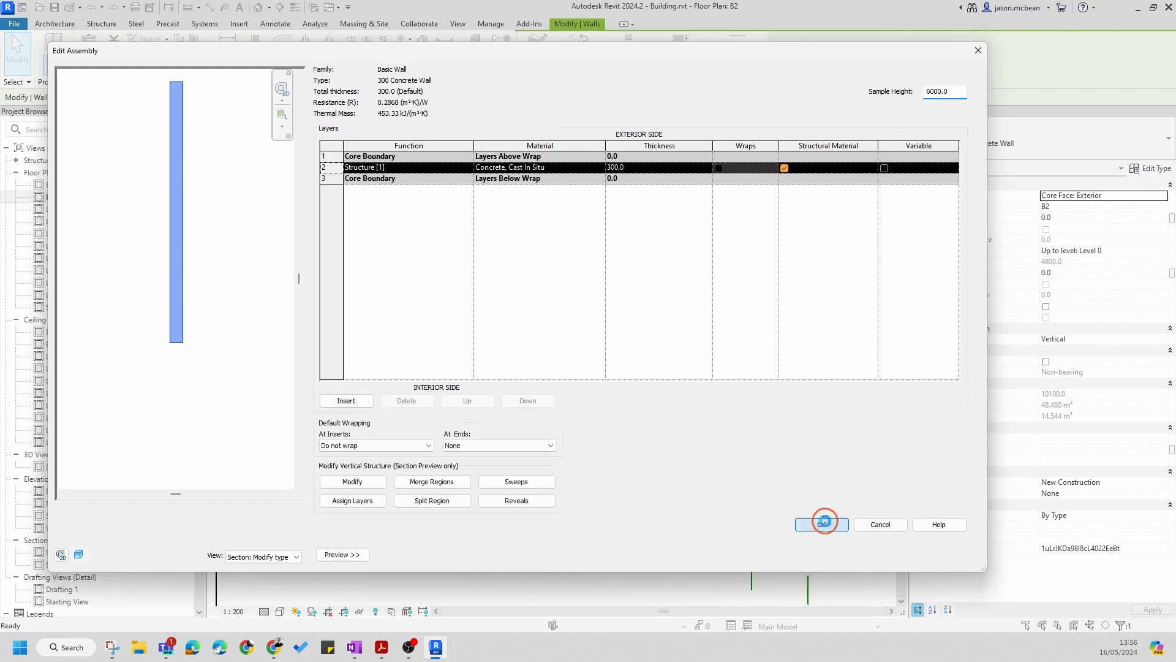
left_click(835, 555)
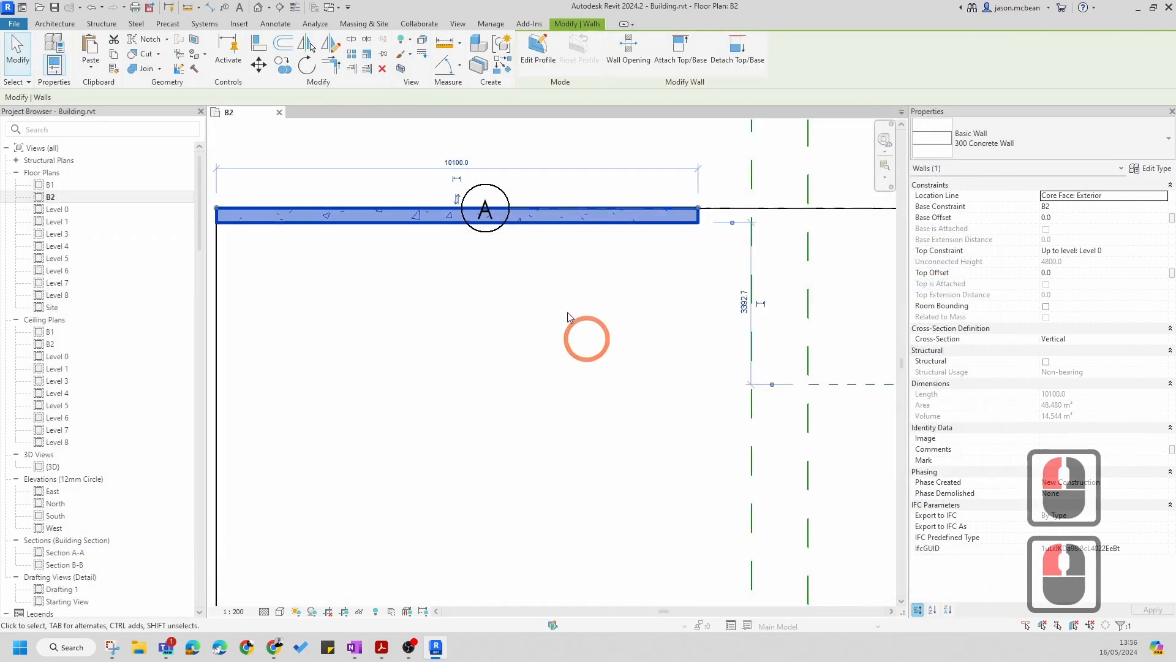
key("Escape")
Stretch the wall along grid A to the slab's upper-right corner, about 52700 mm long in total
left_click(629, 218)
scroll(630, 218, "down", 6)
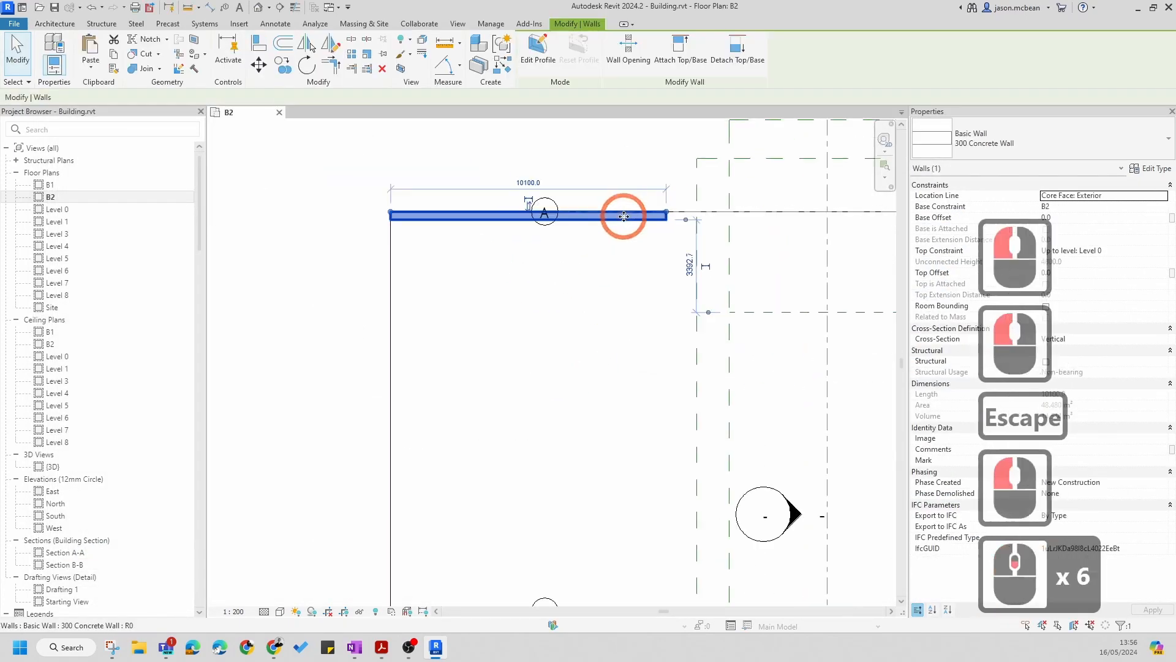
scroll(694, 212, "down", 7)
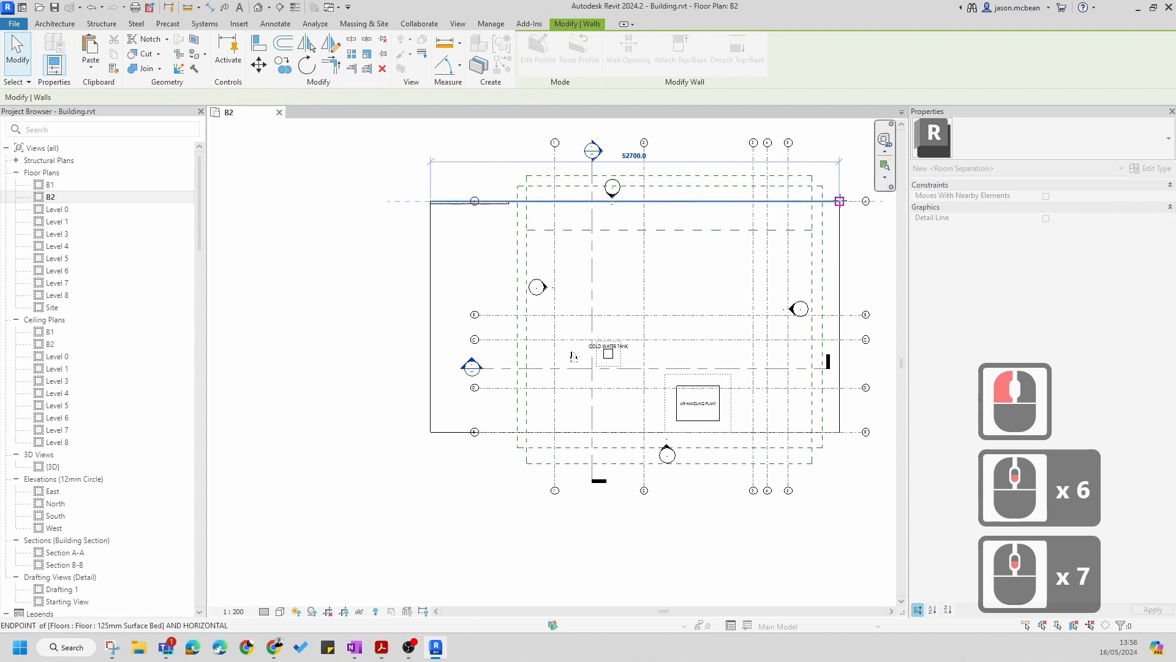
left_click(839, 201)
scroll(796, 257, "up", 13)
key("Escape")
scroll(802, 269, "up", 12)
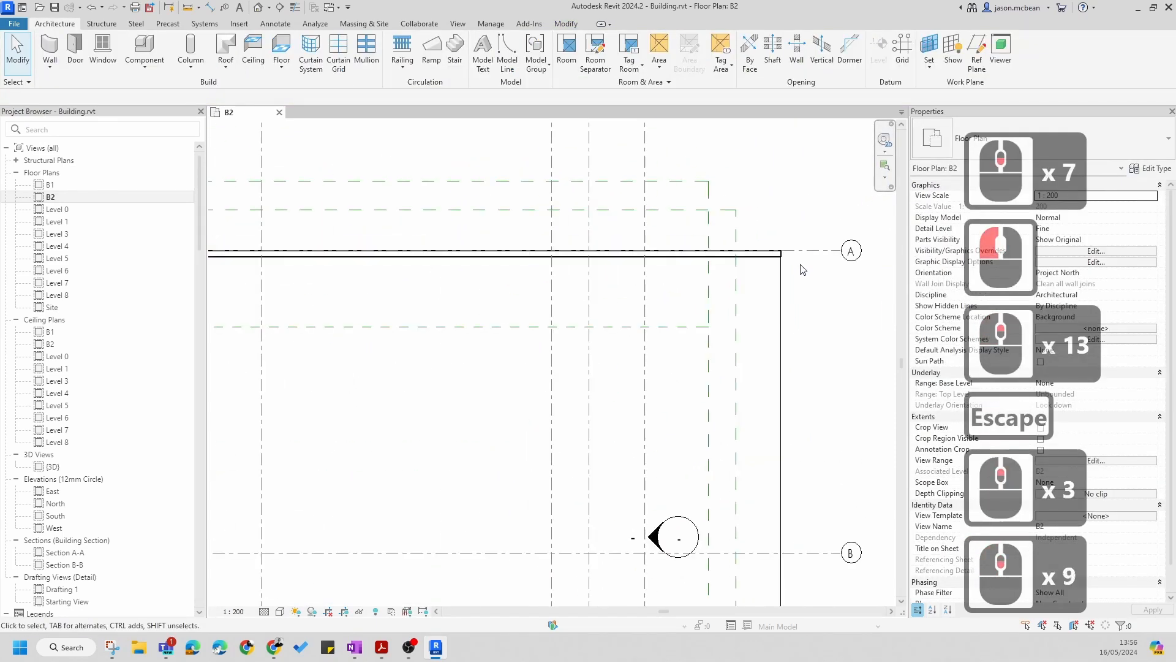
Open Section A-A from the B2 plan and examine the concrete wall between B2 and Level 0 at grid A
scroll(803, 270, "down", 6)
key("Escape")
double_click(588, 220)
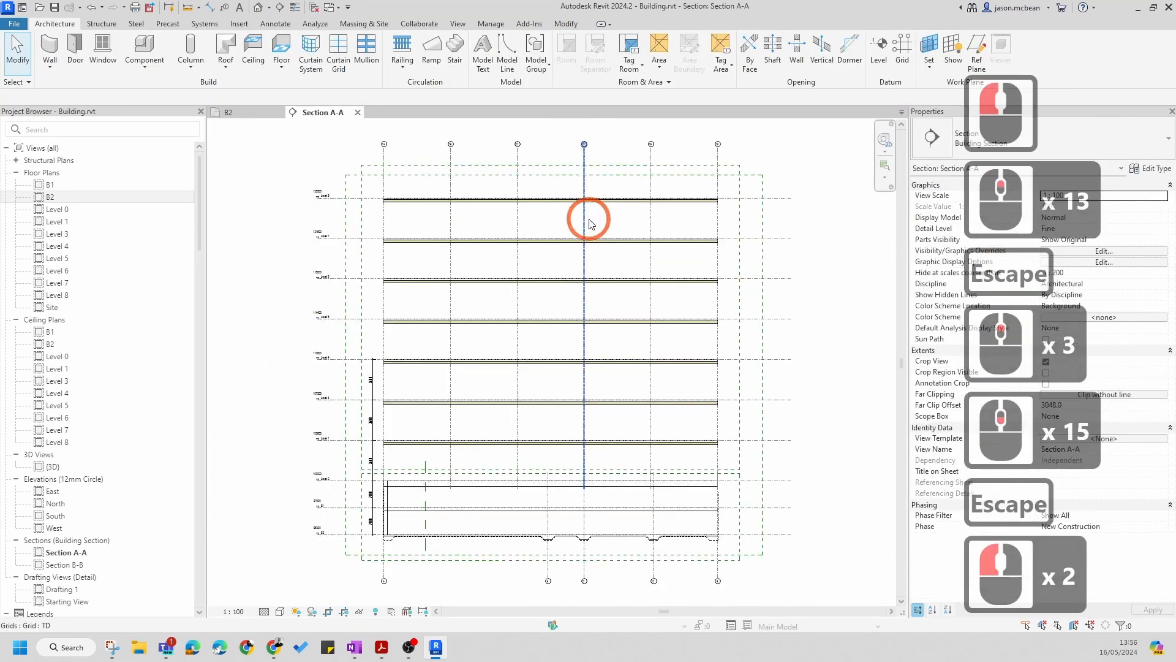
scroll(388, 554, "up", 12)
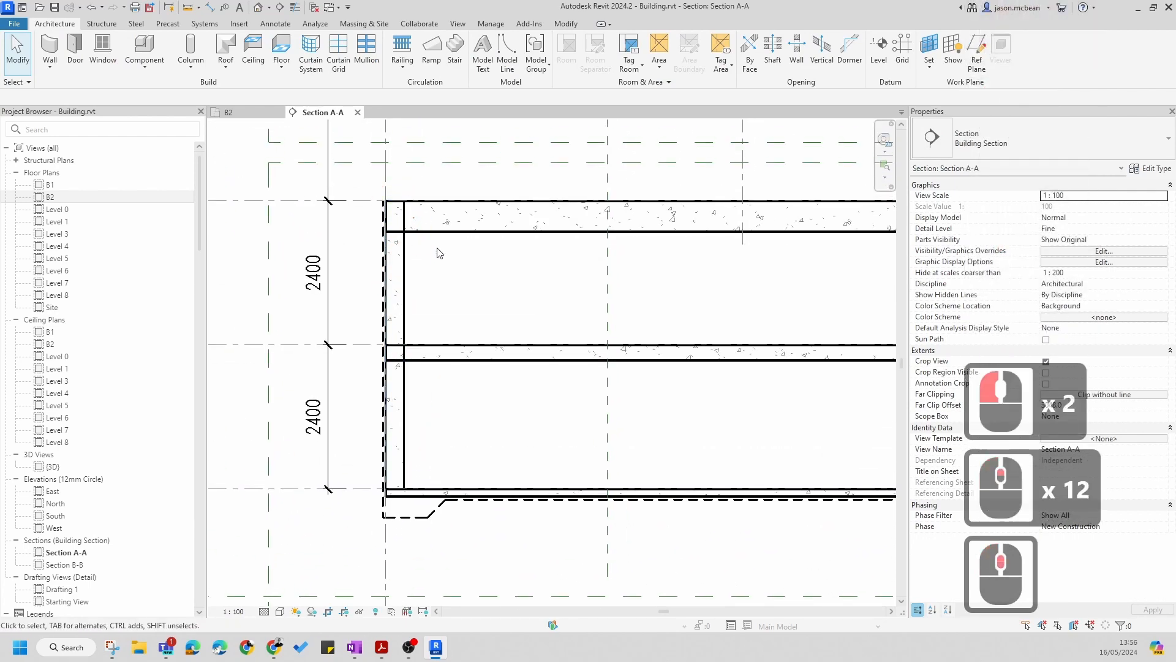
scroll(378, 314, "down", 6)
key("Escape")
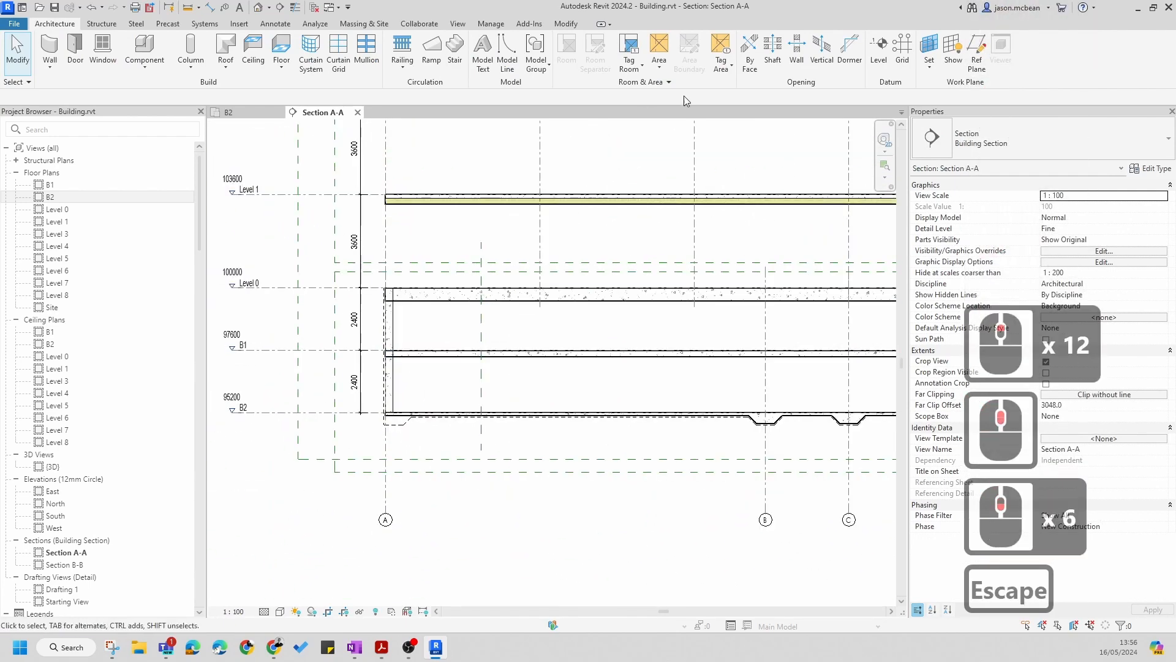
In the B2 plan, create a wall similar to the one on grid A along the slab's right edge, from grid A down to grid E
left_click(250, 120)
key("Escape")
scroll(441, 310, "down", 1)
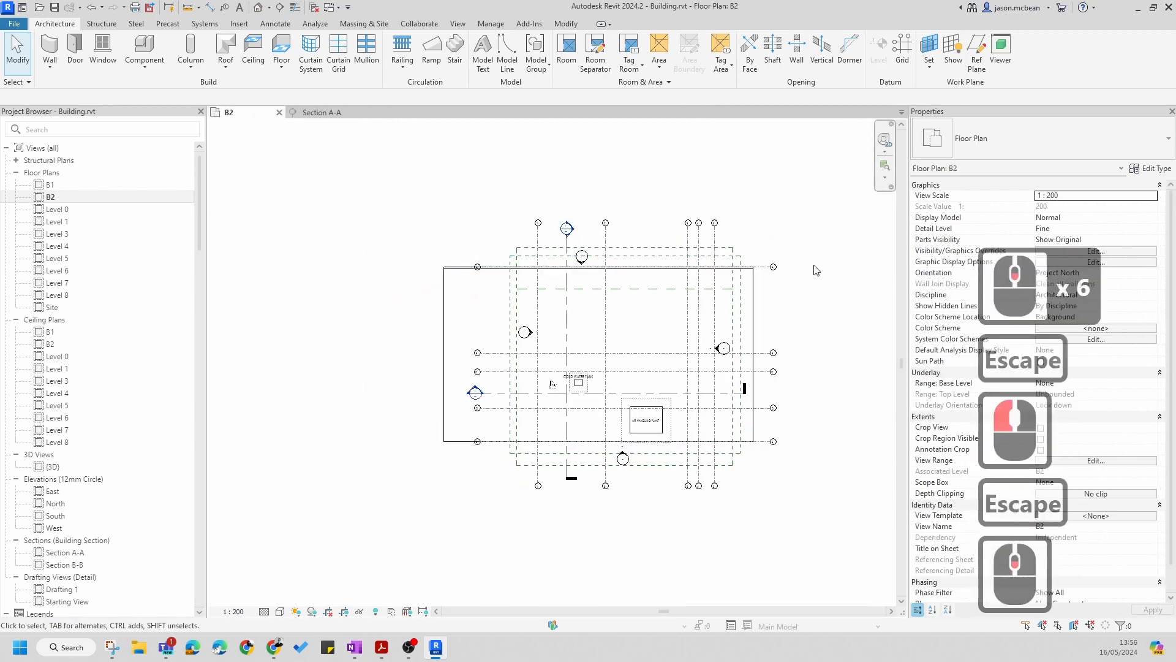
scroll(816, 270, "up", 6)
key("Escape")
left_click(682, 274)
right_click(678, 277)
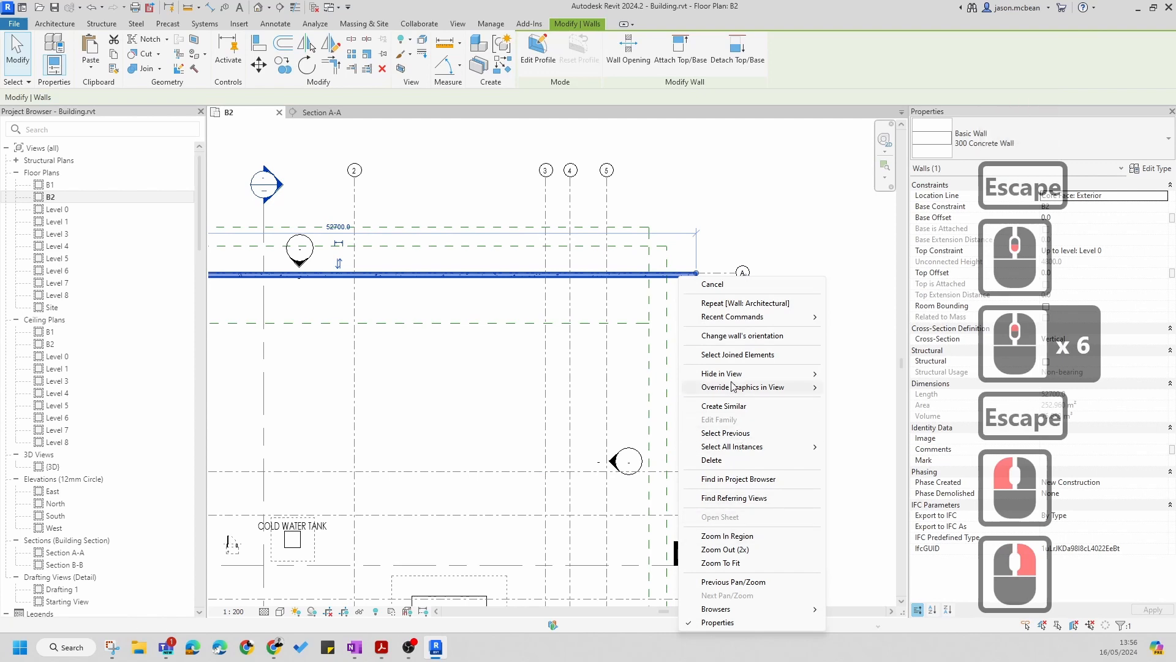
left_click(734, 407)
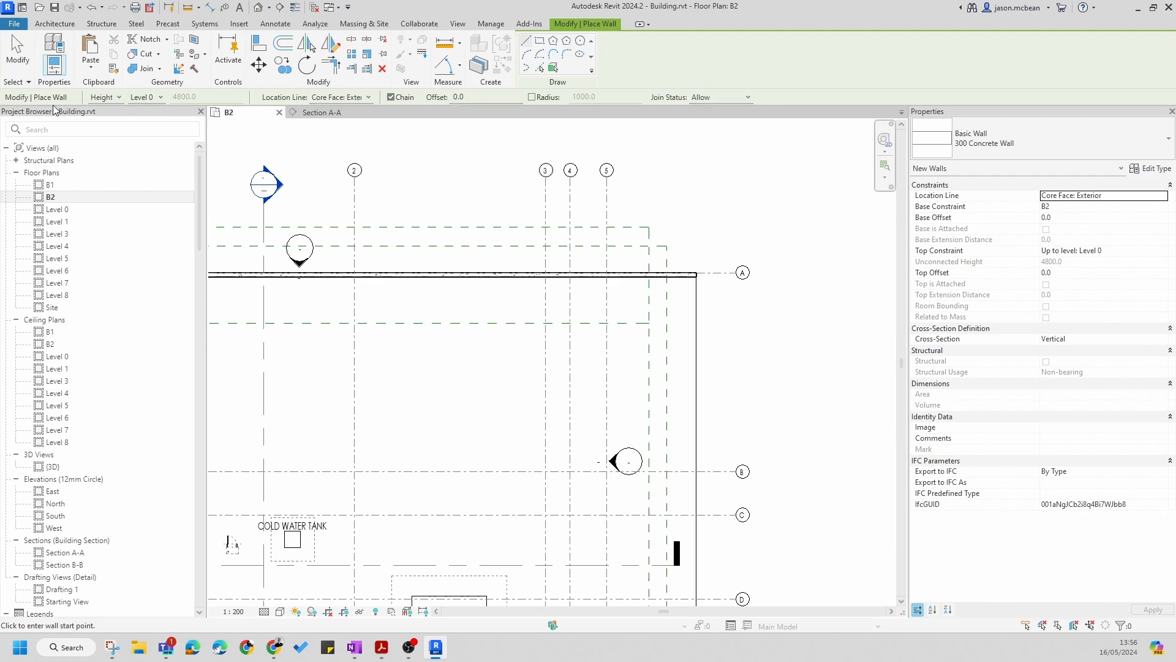
scroll(694, 264, "up", 6)
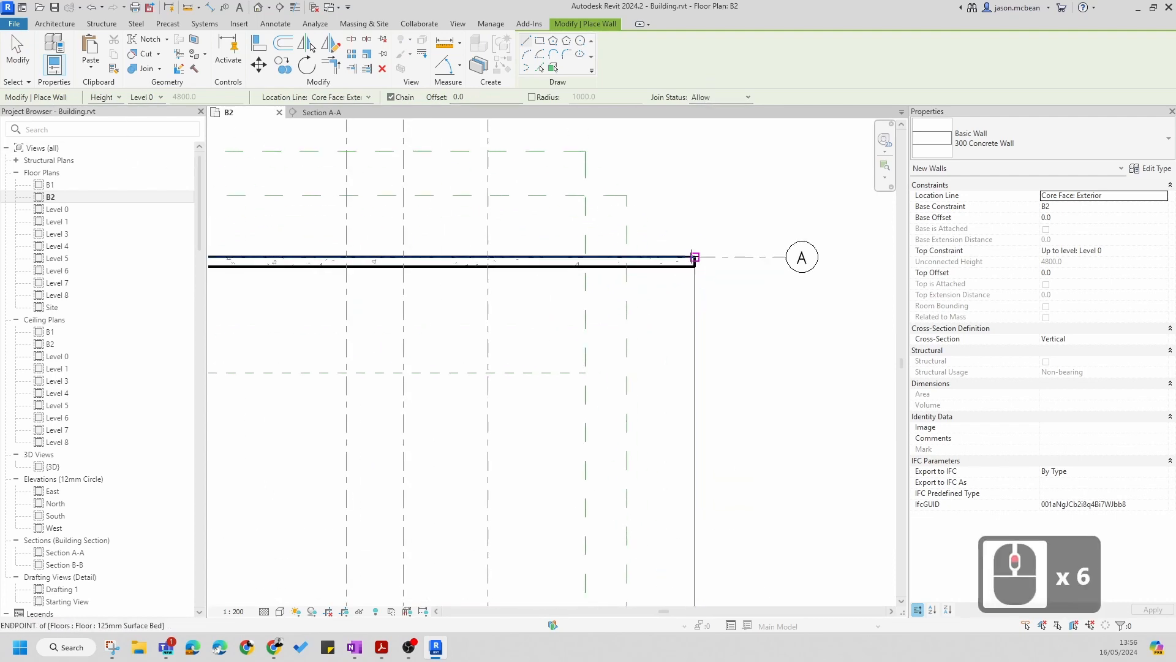
left_click(692, 256)
scroll(706, 259, "down", 8)
scroll(705, 446, "up", 7)
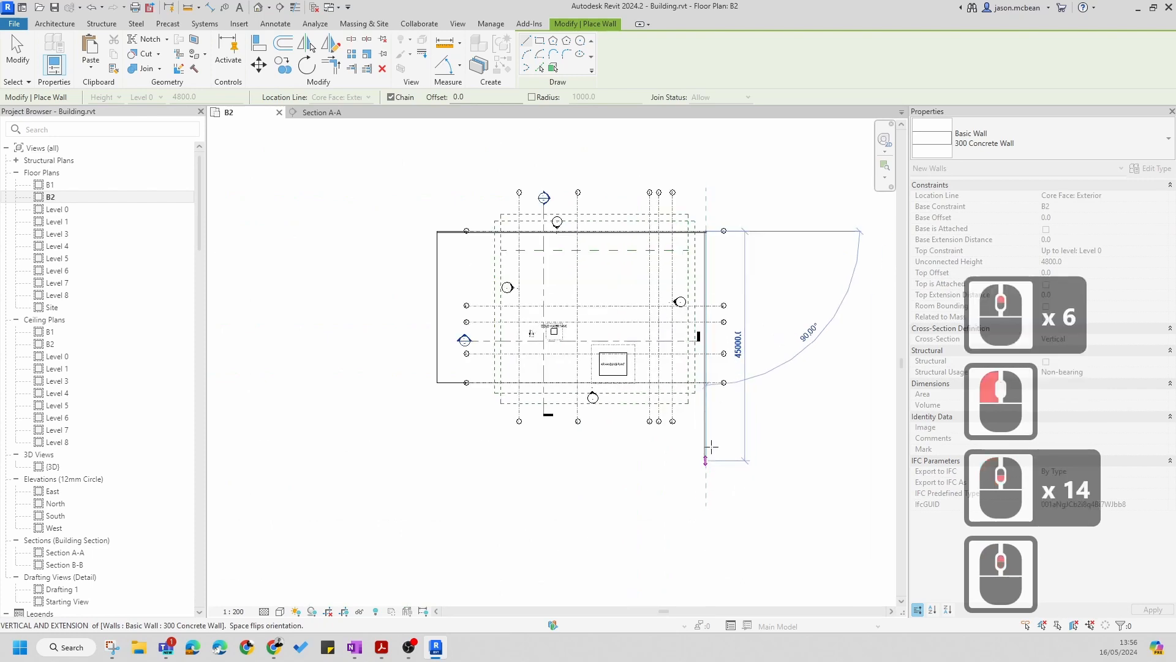
scroll(705, 379, "up", 6)
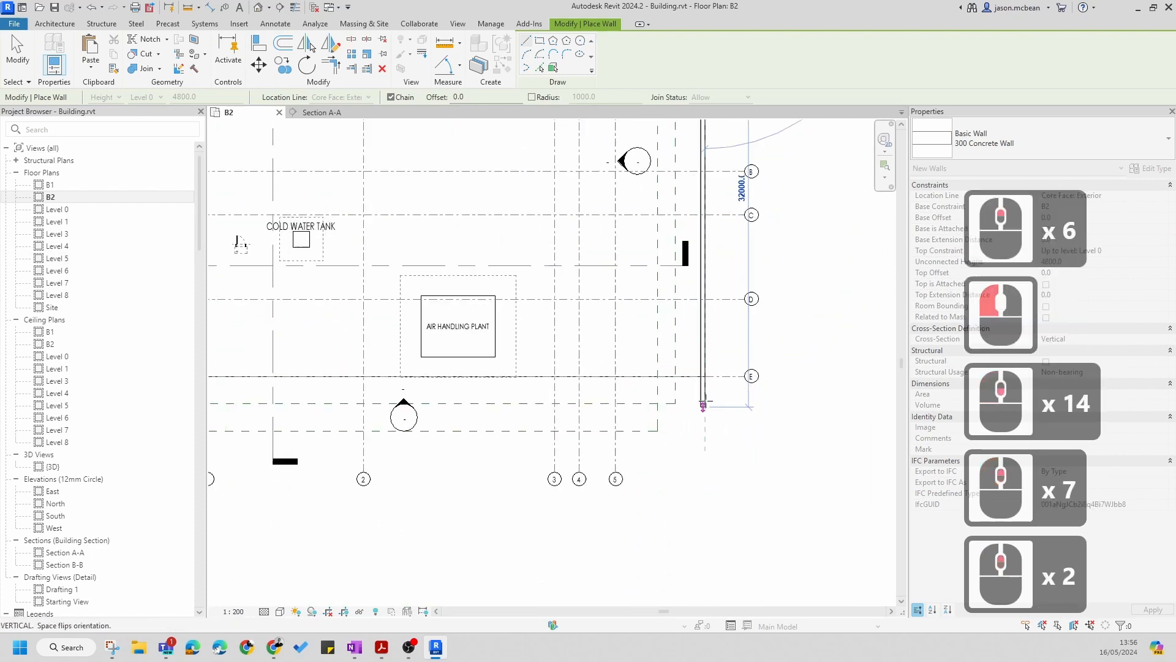
left_click(705, 354)
Continue the wall along grid E to the slab's lower-left corner and up the left edge to meet the wall on grid A
scroll(705, 354, "down", 8)
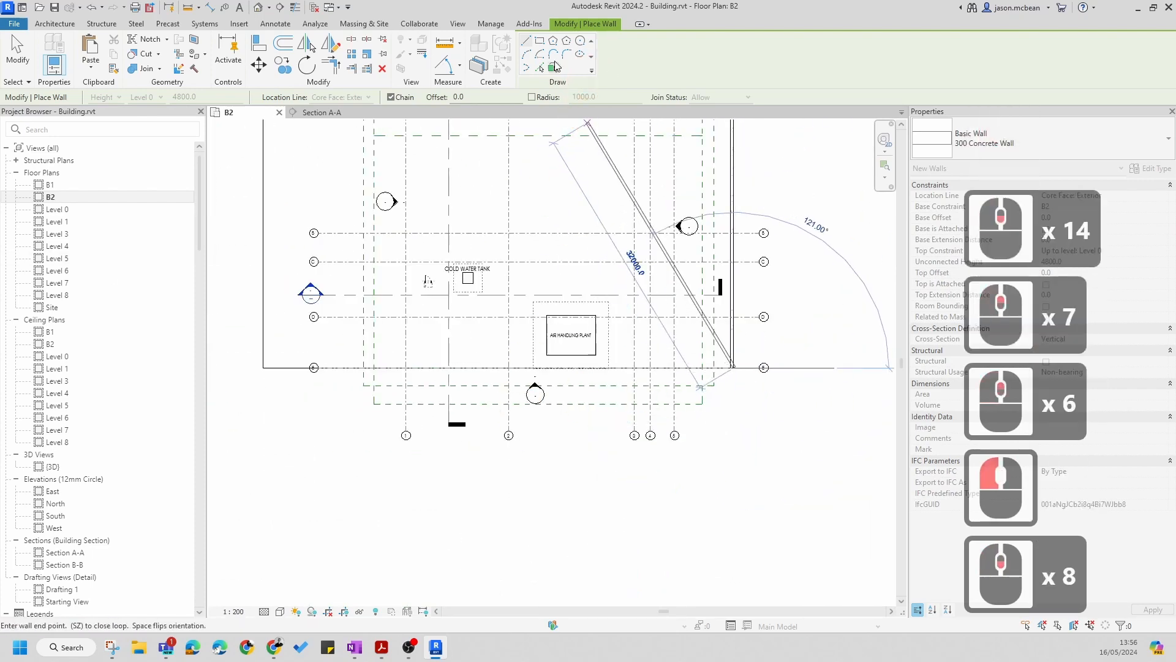
scroll(674, 245, "down", 3)
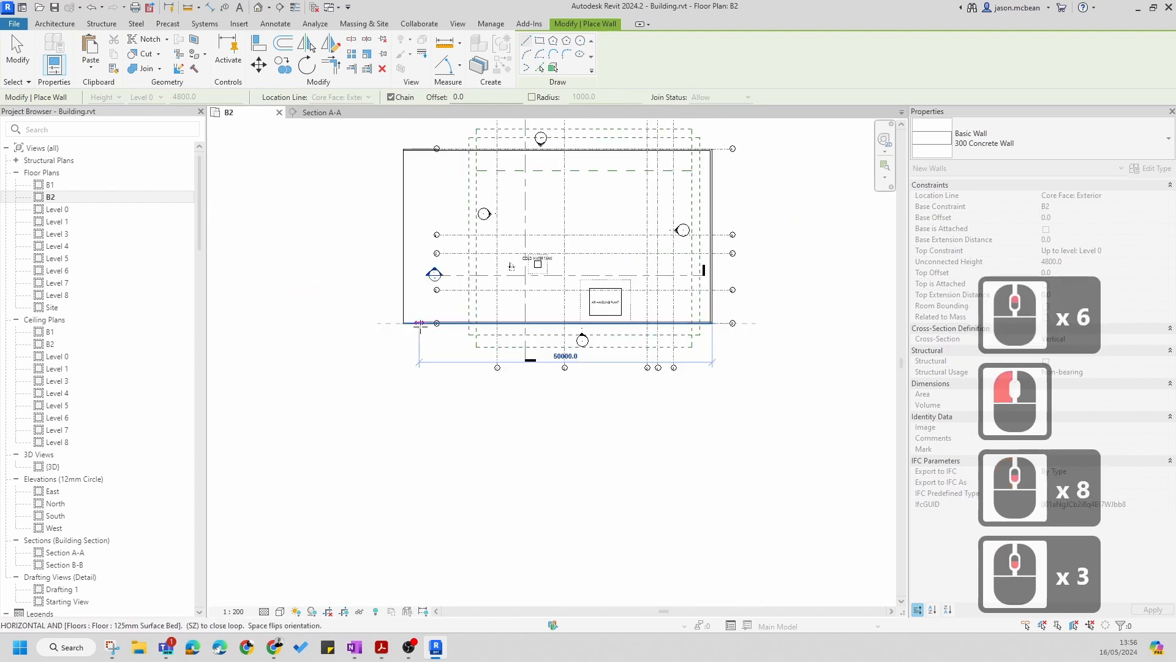
scroll(392, 328, "up", 6)
left_click(385, 323)
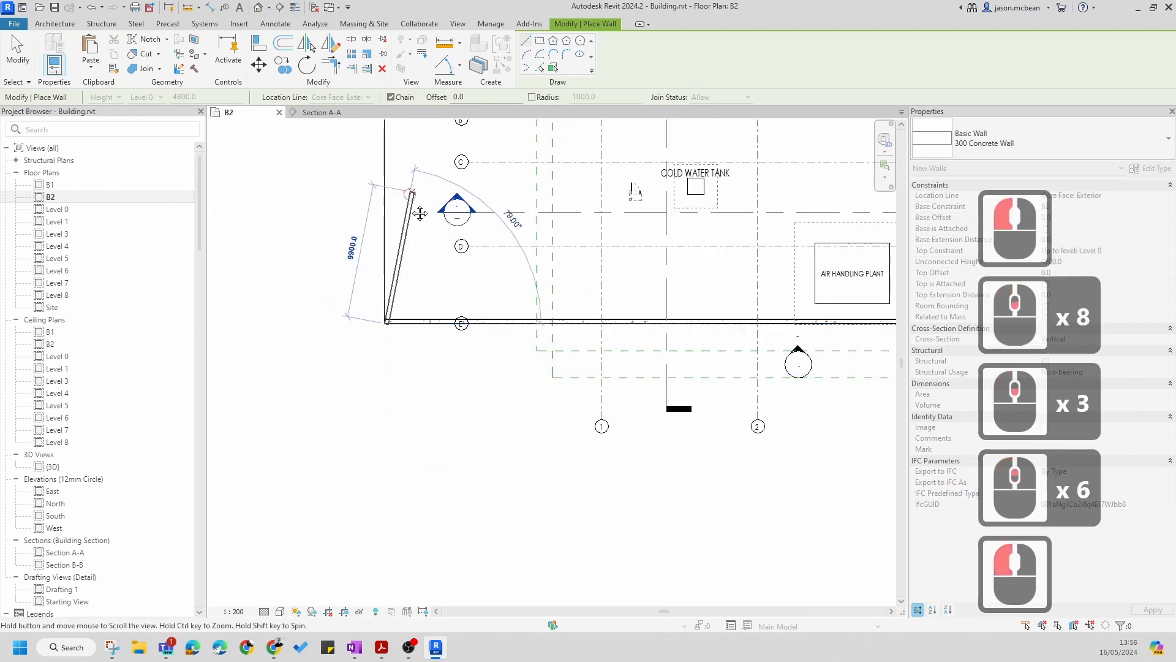
scroll(415, 183, "up", 1)
middle_click_drag(414, 182, 428, 488)
left_click(396, 189)
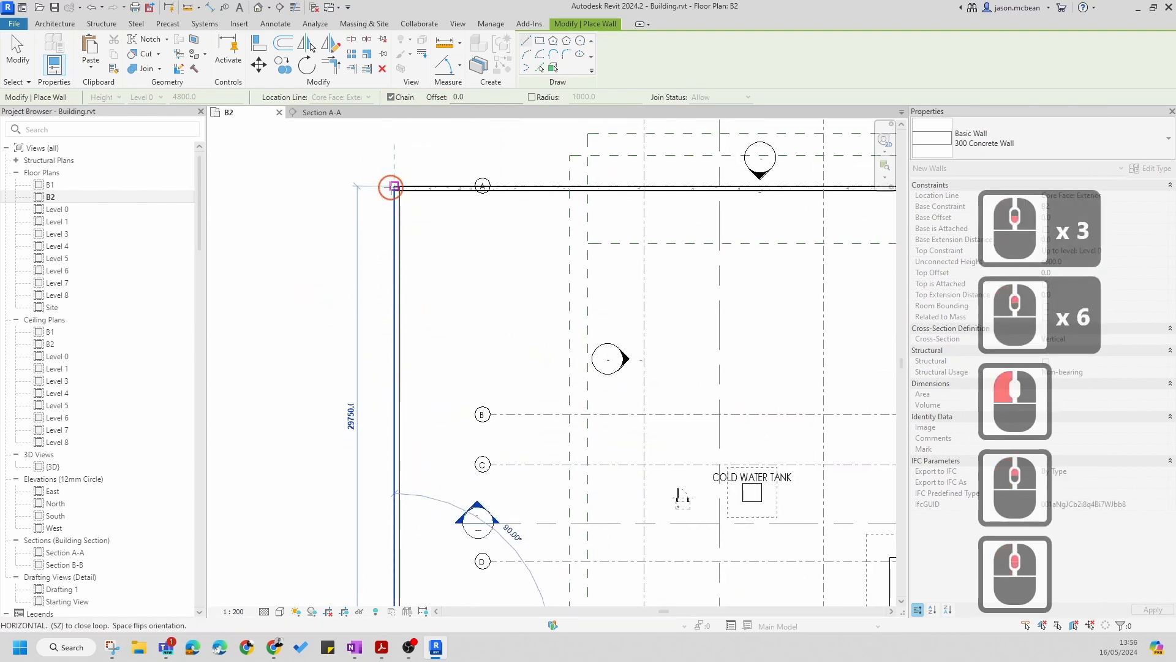
key("Escape")
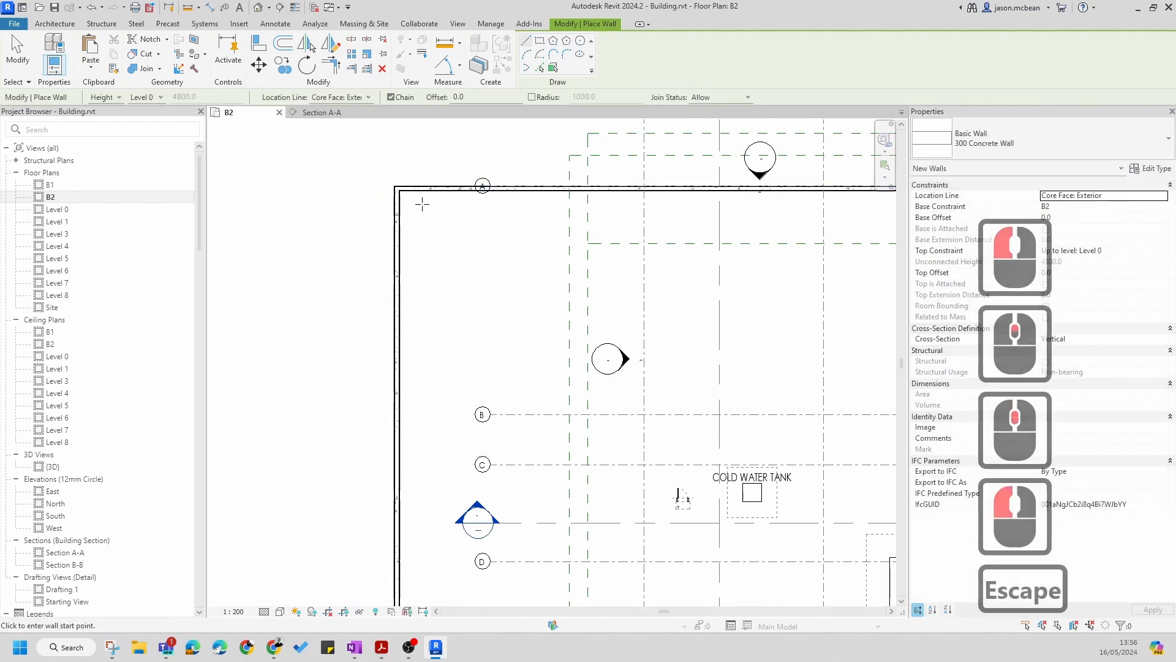
key("Escape")
Select the whole chain of perimeter walls to check that all four are connected
key("Tab")
left_click(397, 212)
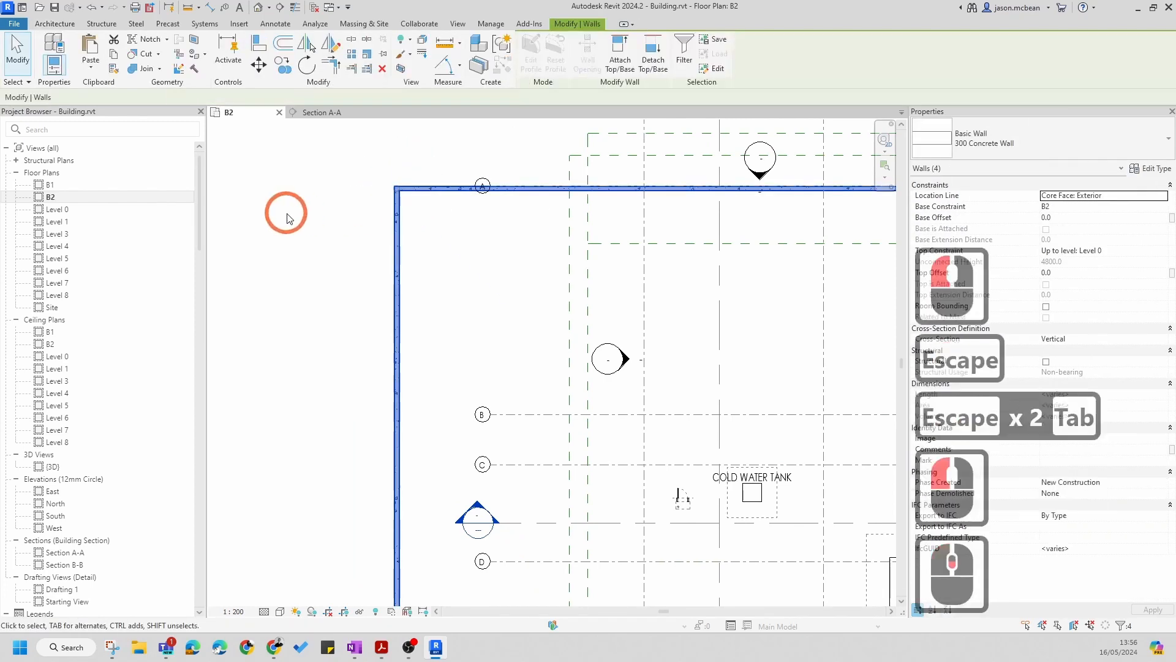
scroll(287, 219, "down", 6)
key("Escape")
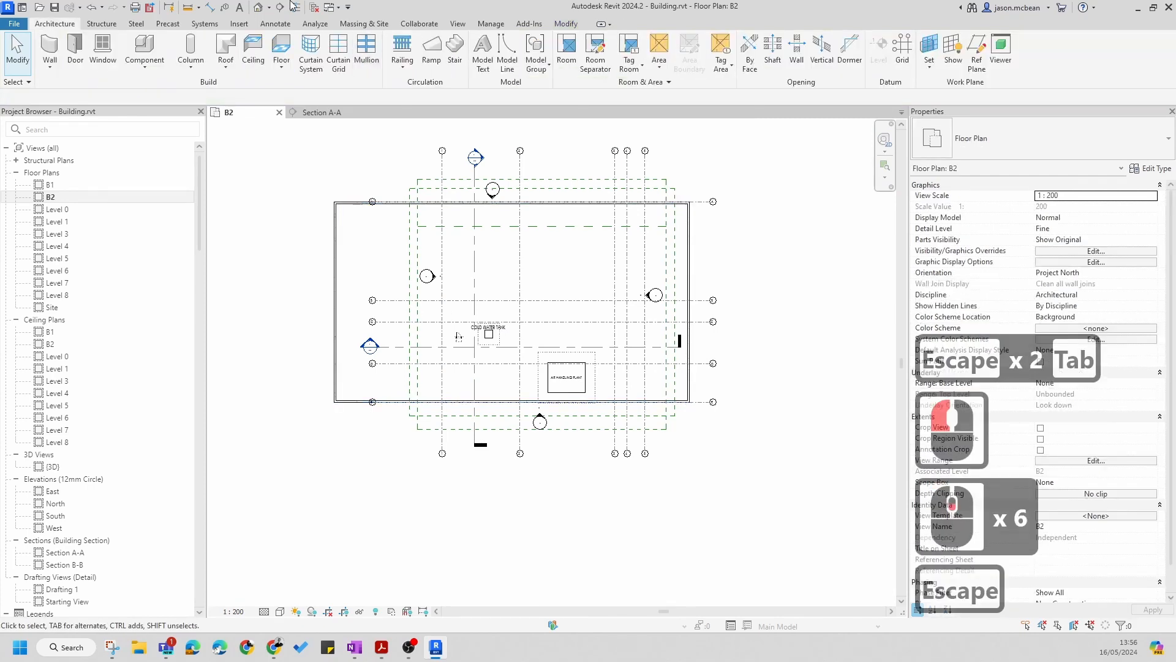
Open the 3D view and examine the basement perimeter walls from the back of the building
left_click(259, 9)
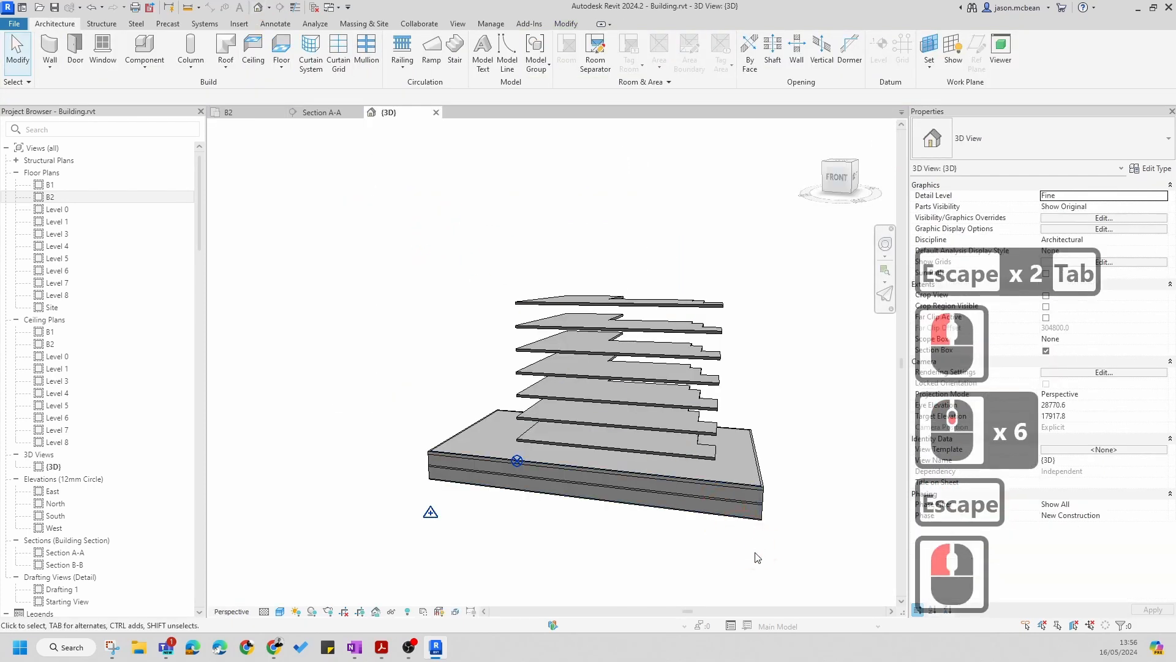
middle_click_drag(757, 557, 439, 557, "shift")
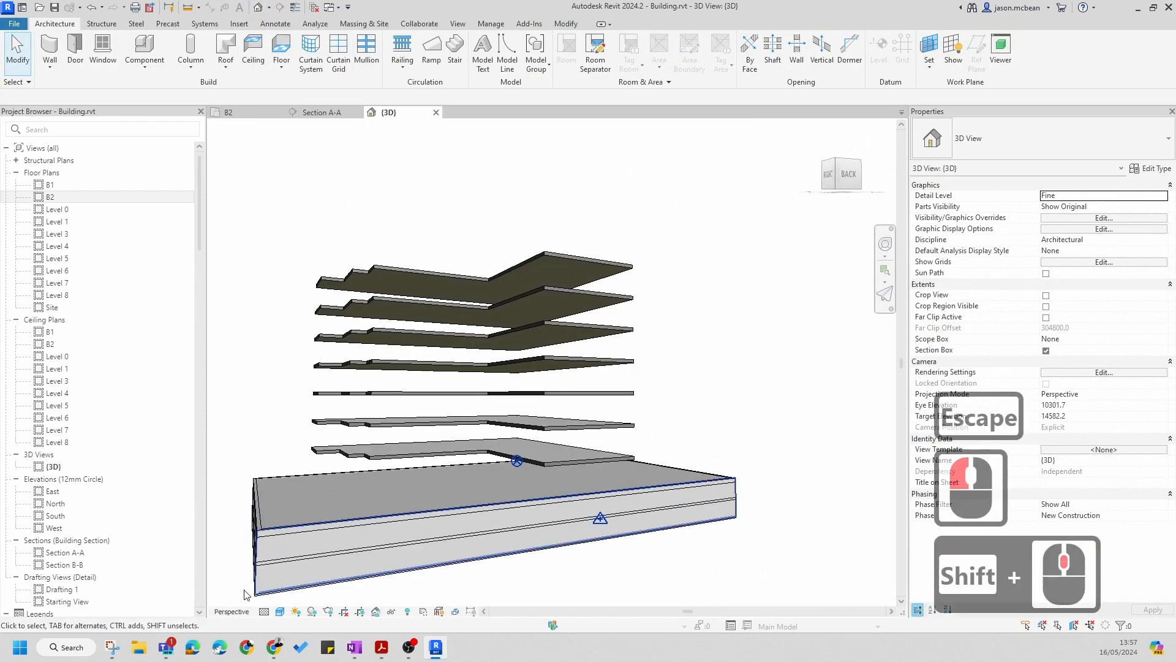
left_click(677, 480)
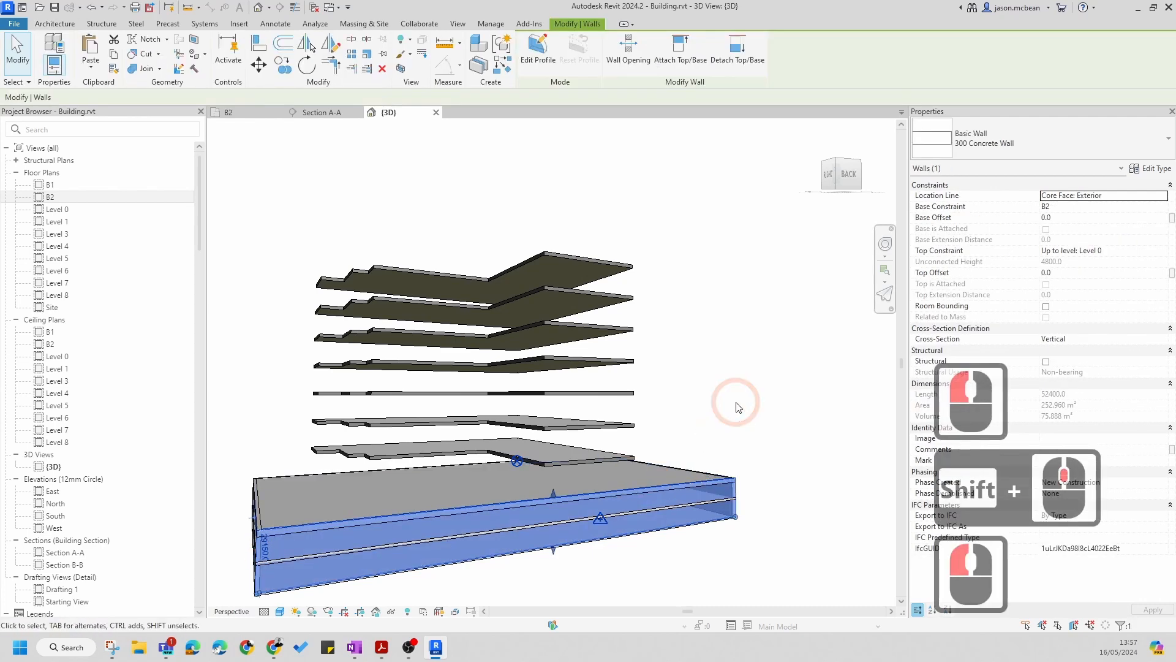
key("Escape")
scroll(734, 441, "down", 7)
key("Escape")
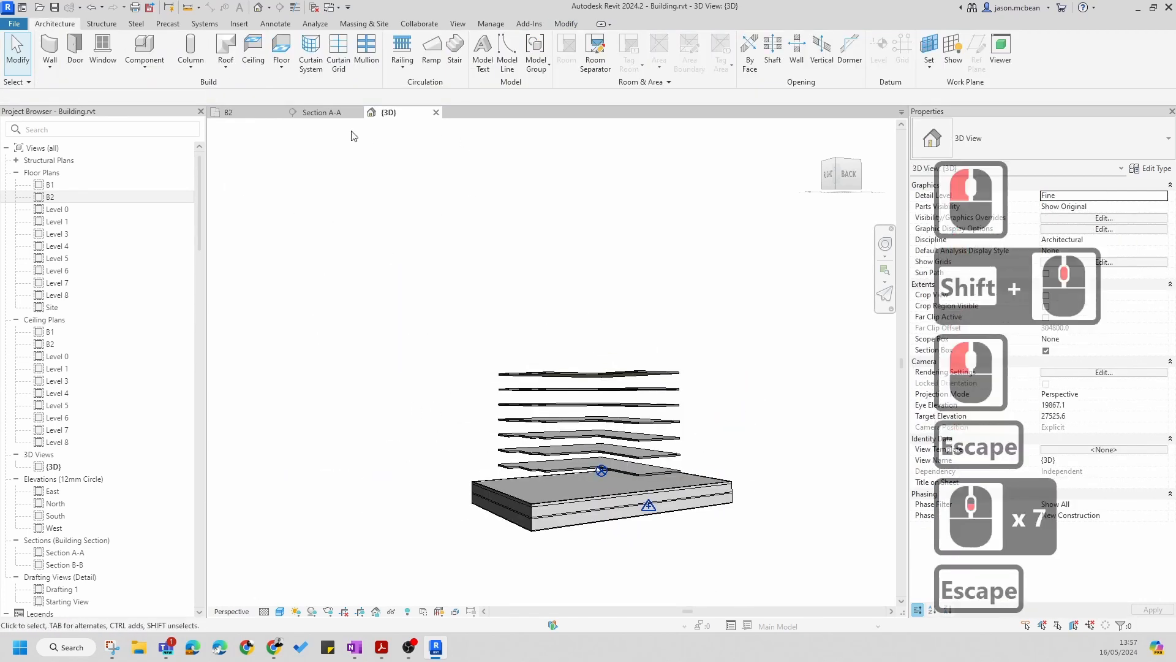
Return to the B2 plan and open Section A-A to examine the basement wall at grid A
left_click(264, 117)
scroll(735, 392, "up", 7)
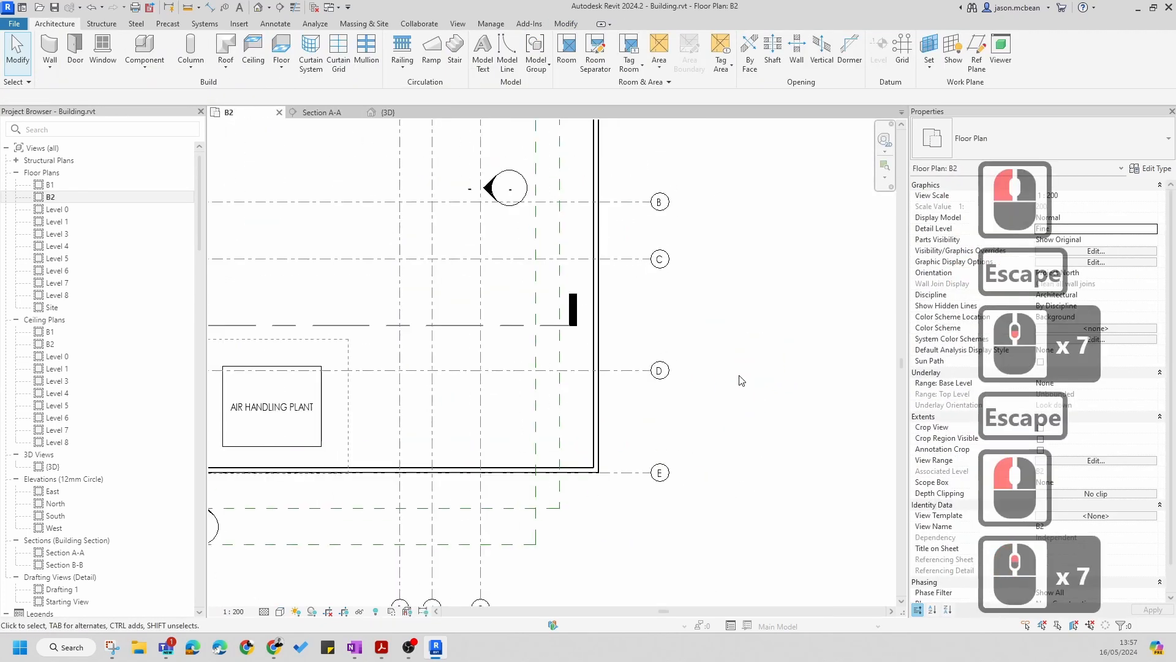
scroll(456, 235, "down", 8)
key("Escape")
double_click(512, 201)
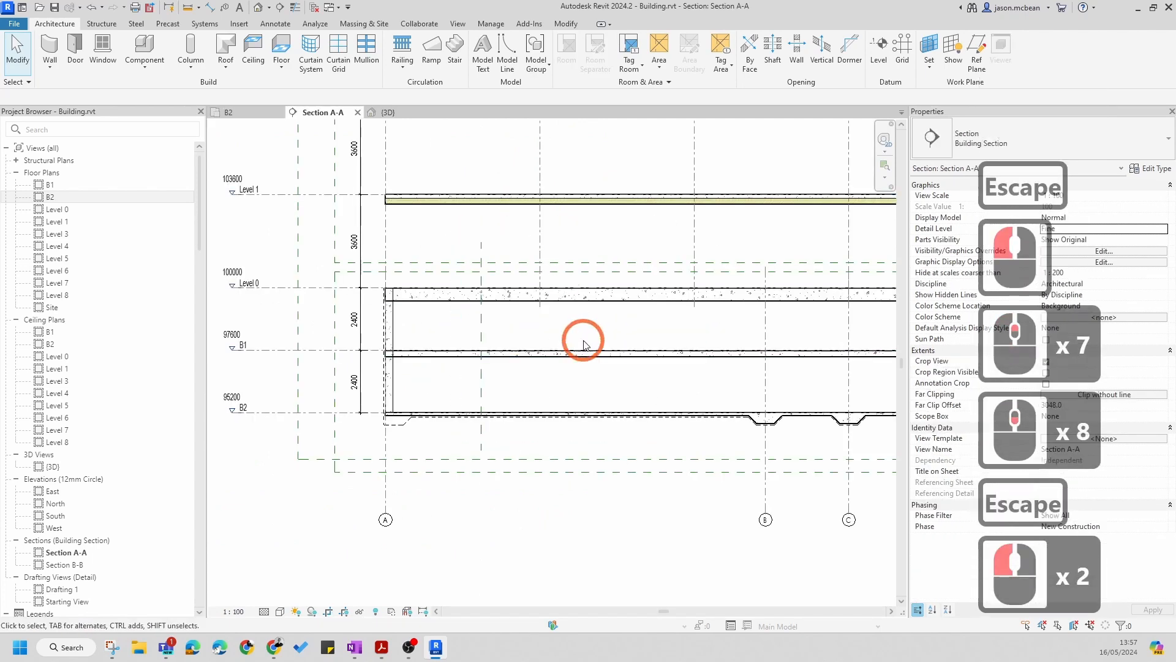
key("Escape")
scroll(404, 341, "up", 5)
scroll(419, 329, "down", 5)
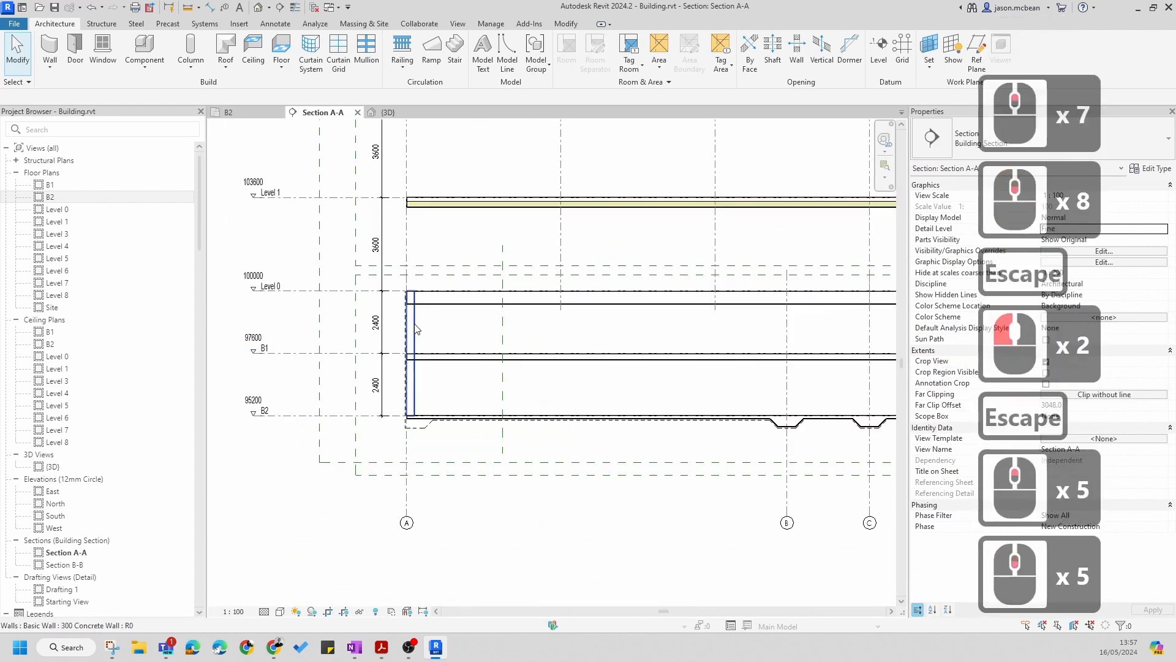
Lower the top of the grid A wall to the underside of the Level 0 slab, a top offset of -510
left_click(410, 297)
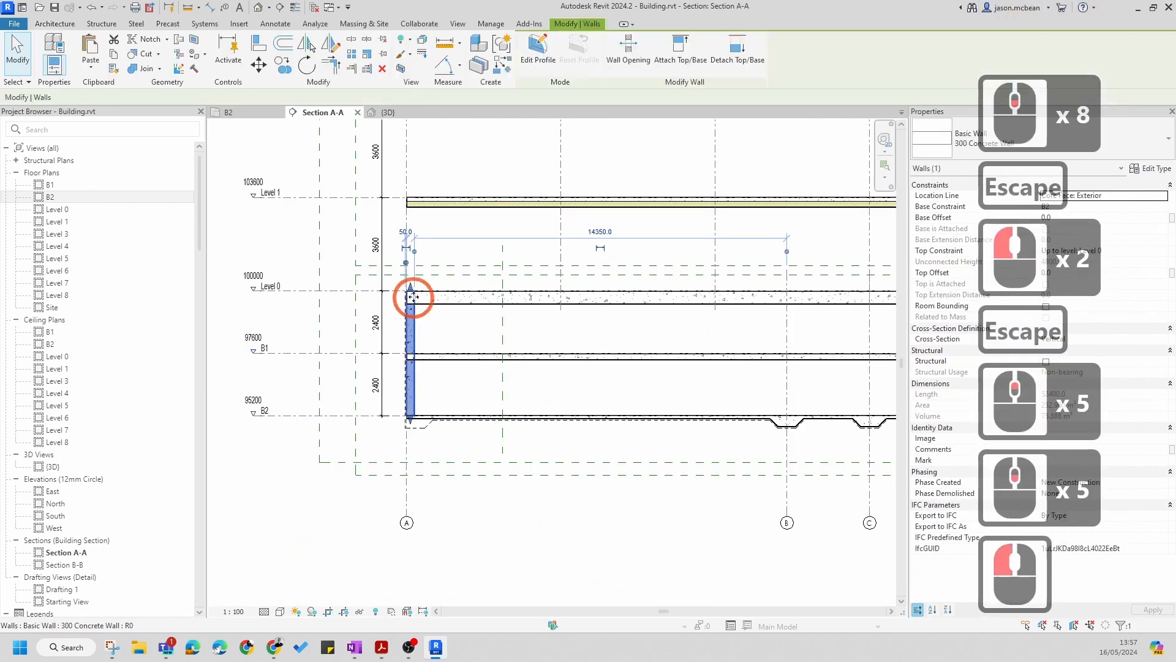
left_click(1058, 274)
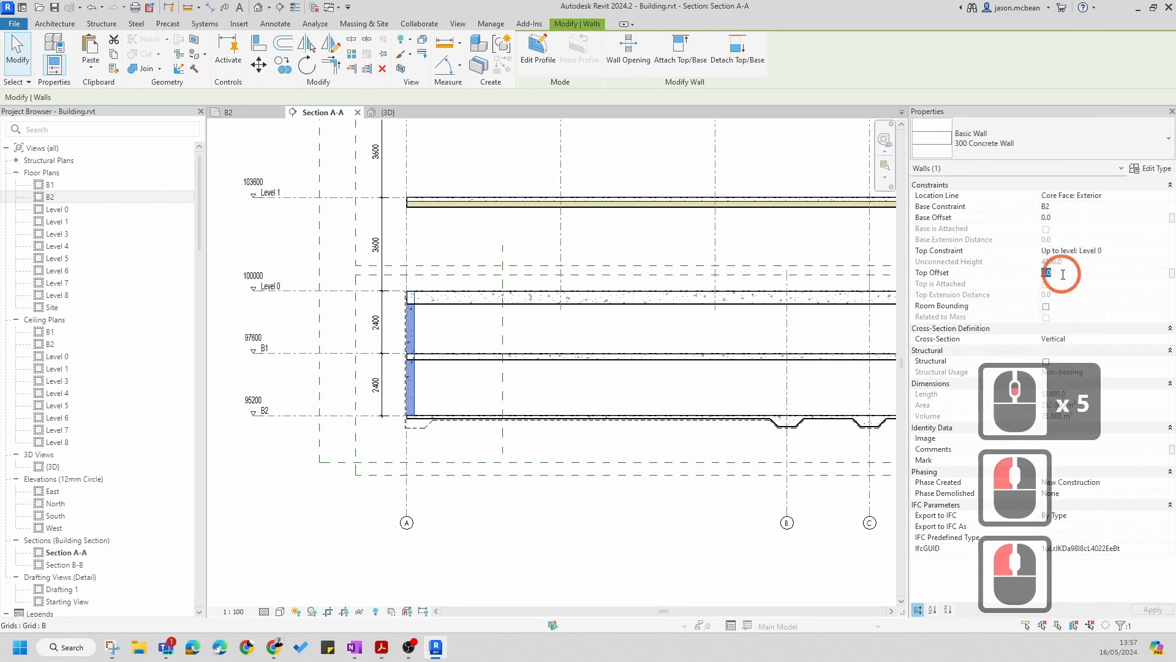
scroll(421, 321, "up", 5)
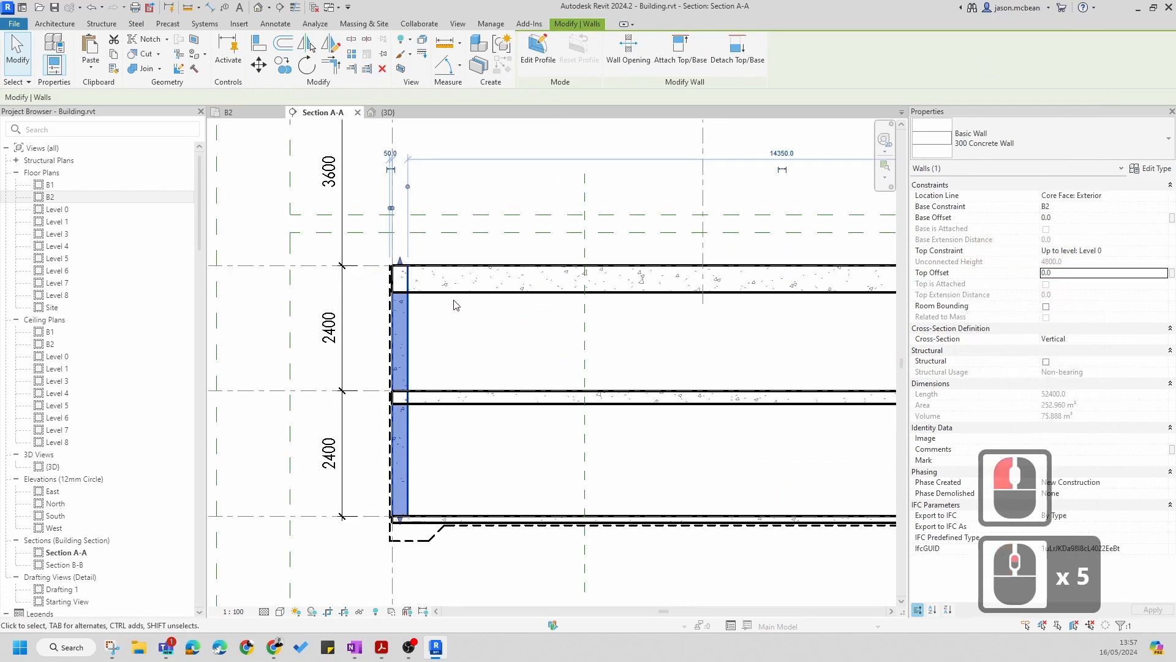
left_click(412, 327)
left_click(409, 325)
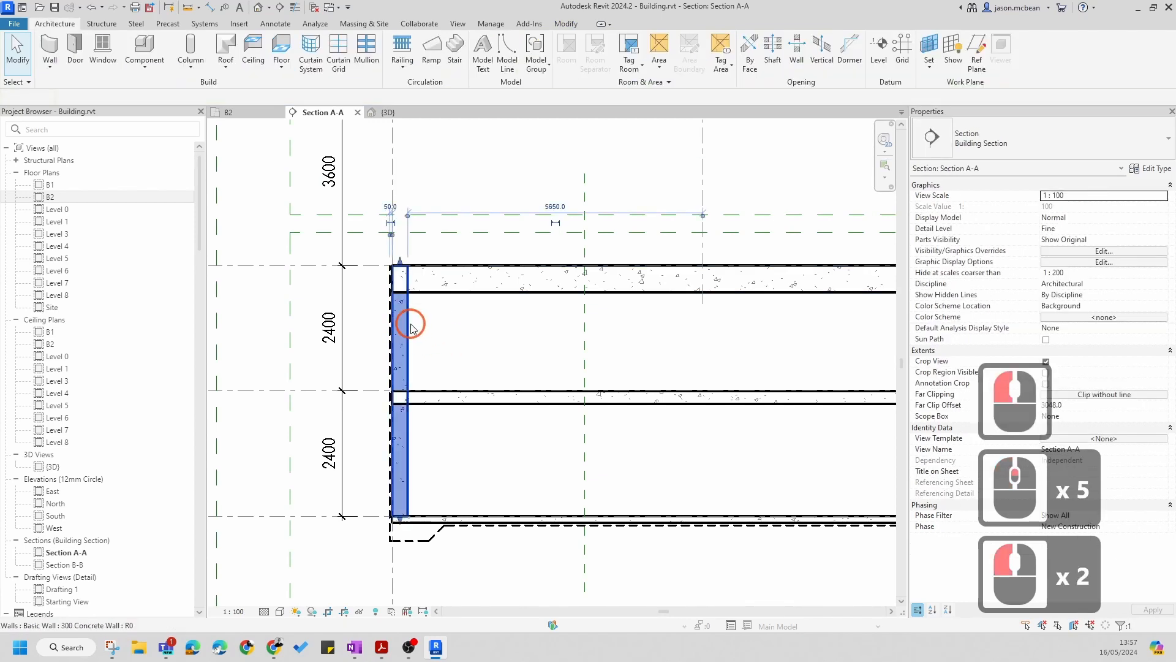
left_click_drag(400, 263, 400, 289)
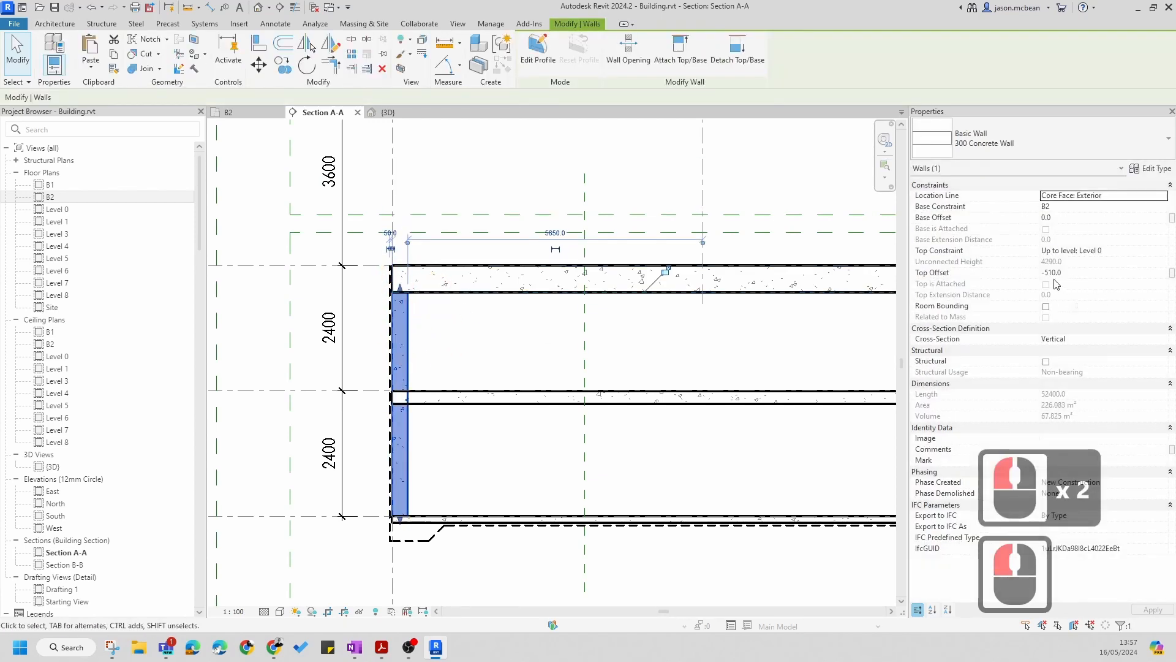
key("Escape")
Examine the basement walls at grids A and E in Section A-A and compare how their tops meet the Level 0 slab
scroll(434, 316, "down", 5)
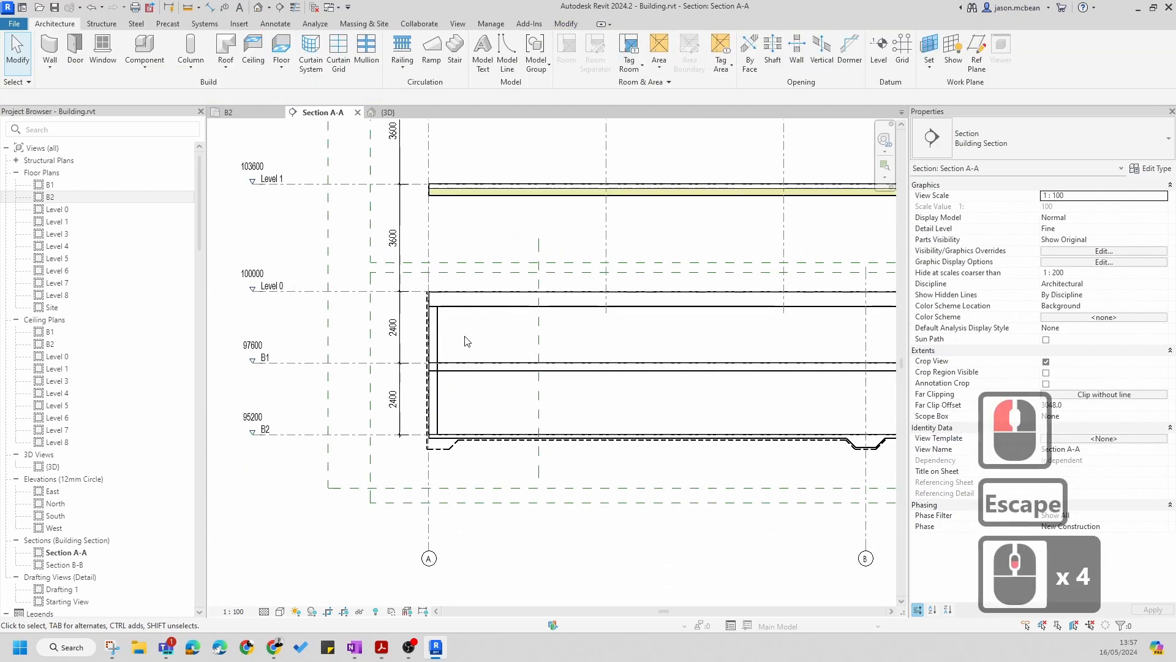
middle_click_drag(390, 325, 392, 315)
scroll(392, 315, "down", 4)
scroll(673, 326, "up", 6)
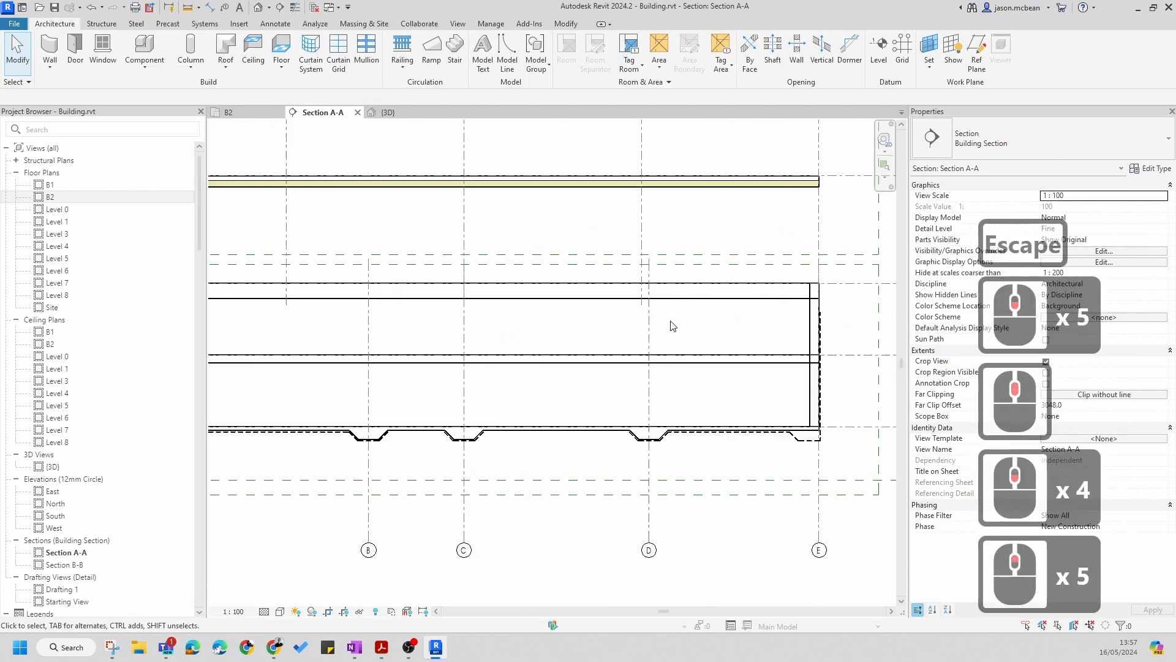
scroll(822, 319, "up", 4)
scroll(826, 331, "down", 12)
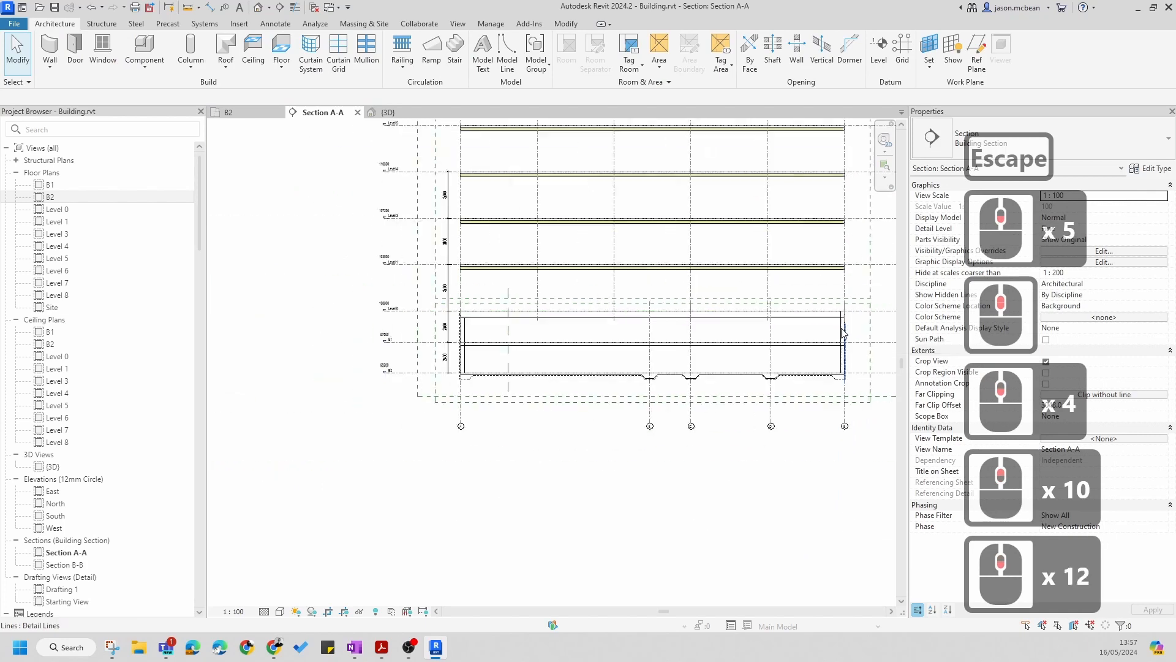
key("Escape")
scroll(847, 336, "up", 4)
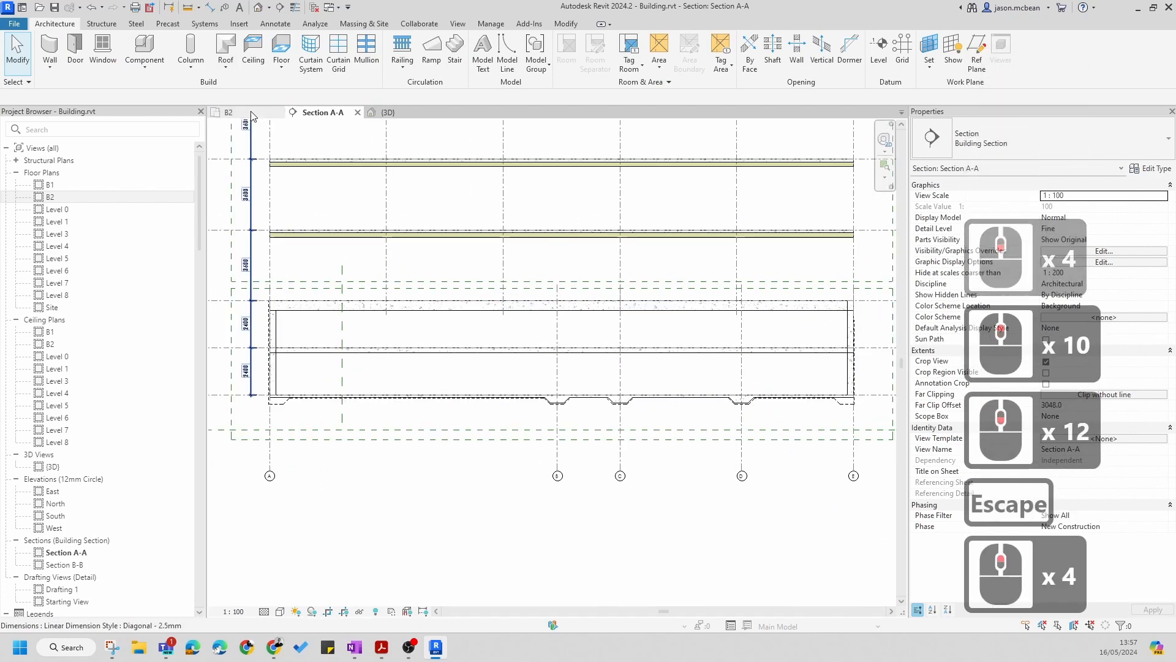
In the B2 plan, select the chain of four perimeter walls and set their top offset to -510
double_click(477, 358)
scroll(394, 247, "up", 7)
key("Escape")
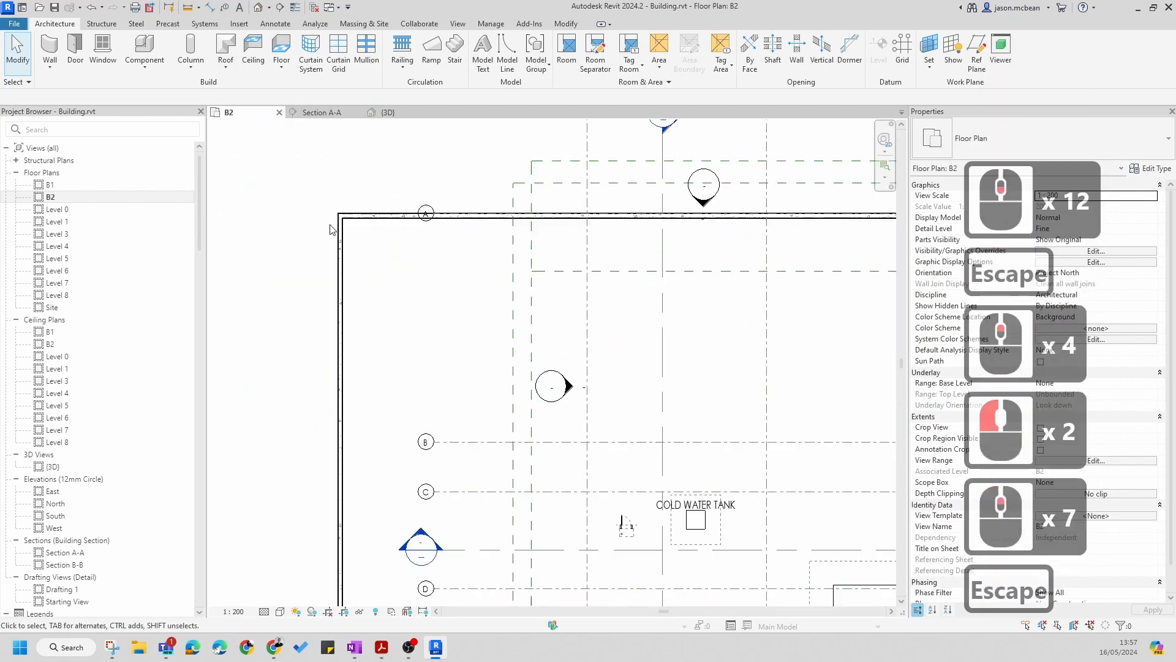
key("Tab")
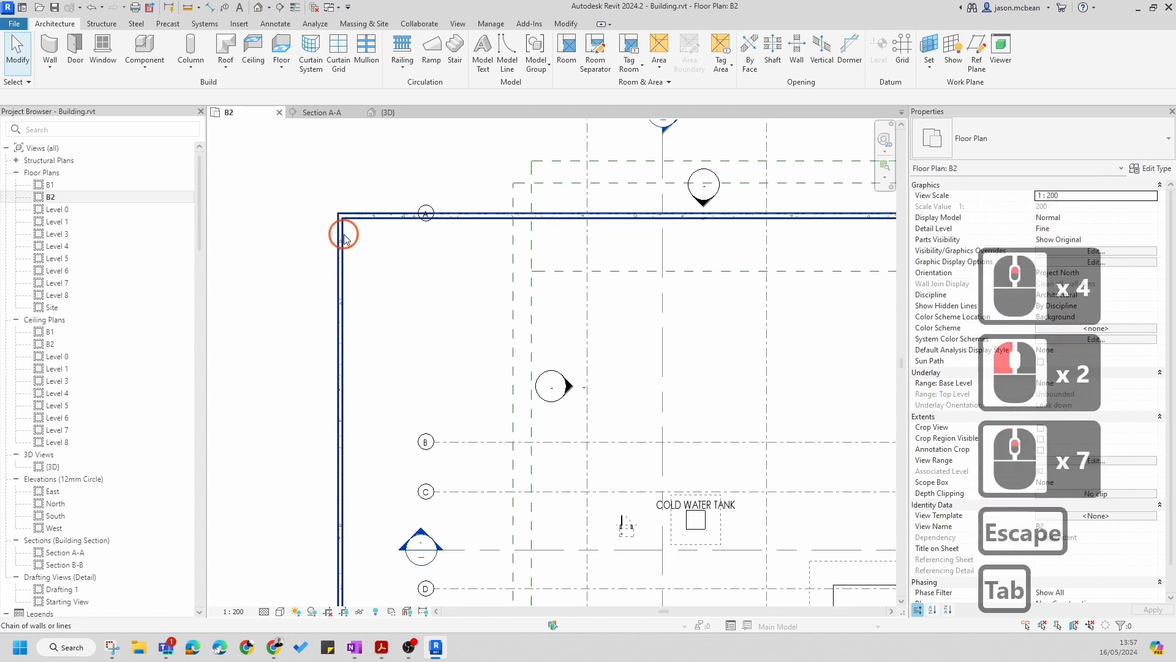
left_click(343, 236)
scroll(360, 225, "down", 7)
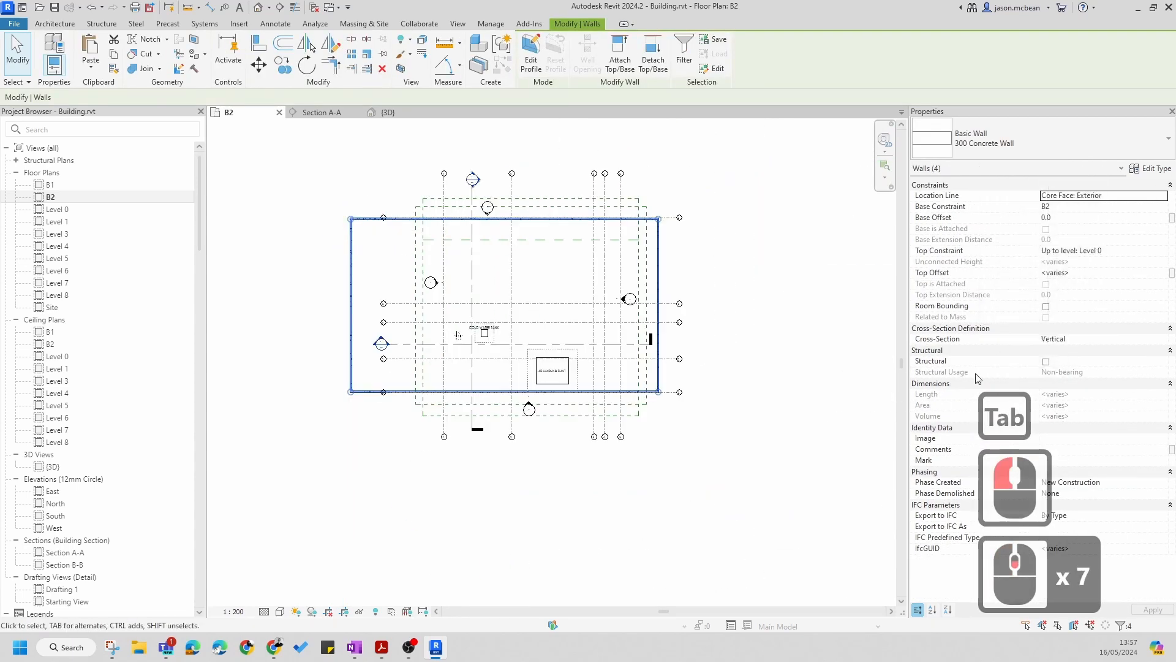
left_click(1087, 277)
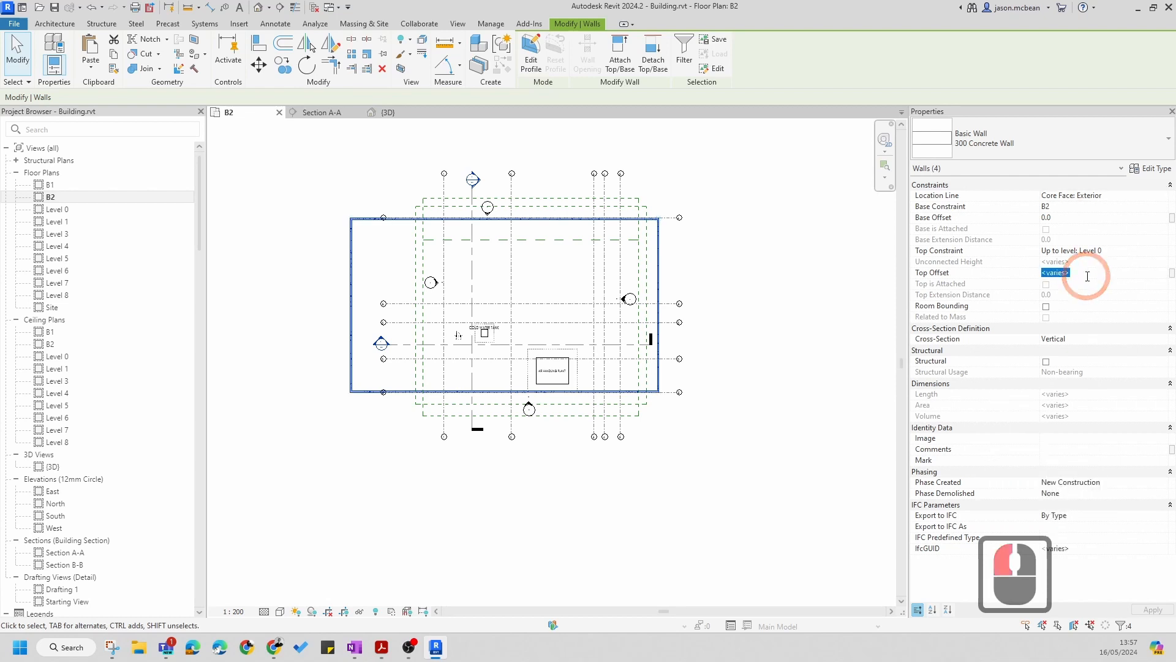
type("-")
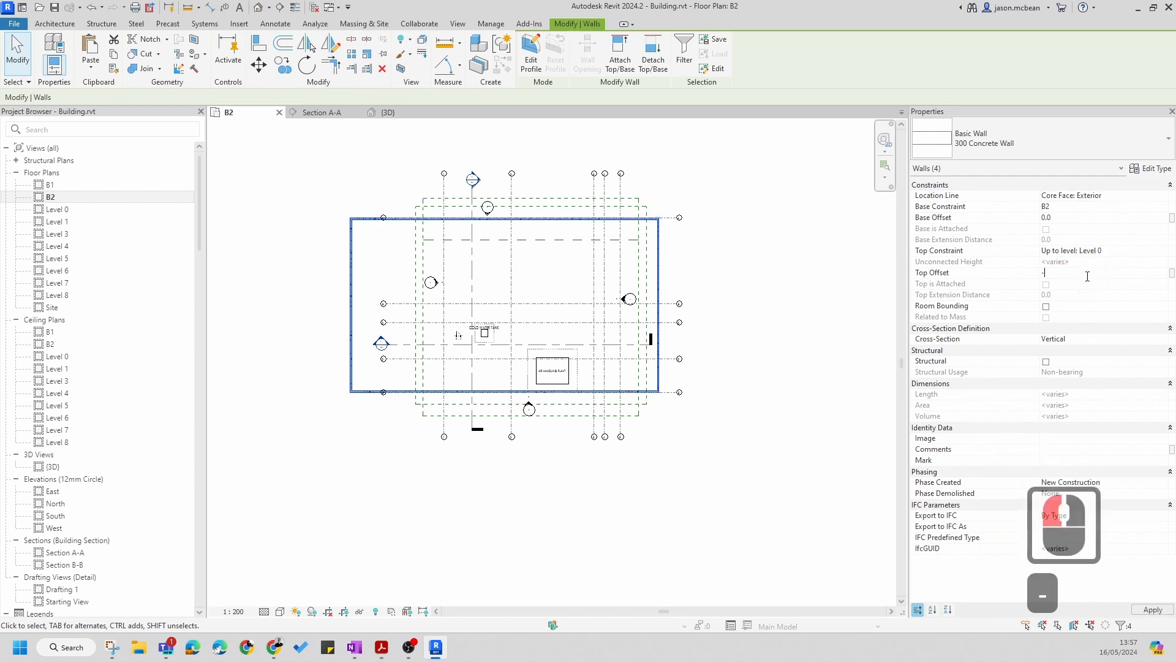
type("510")
key("Return")
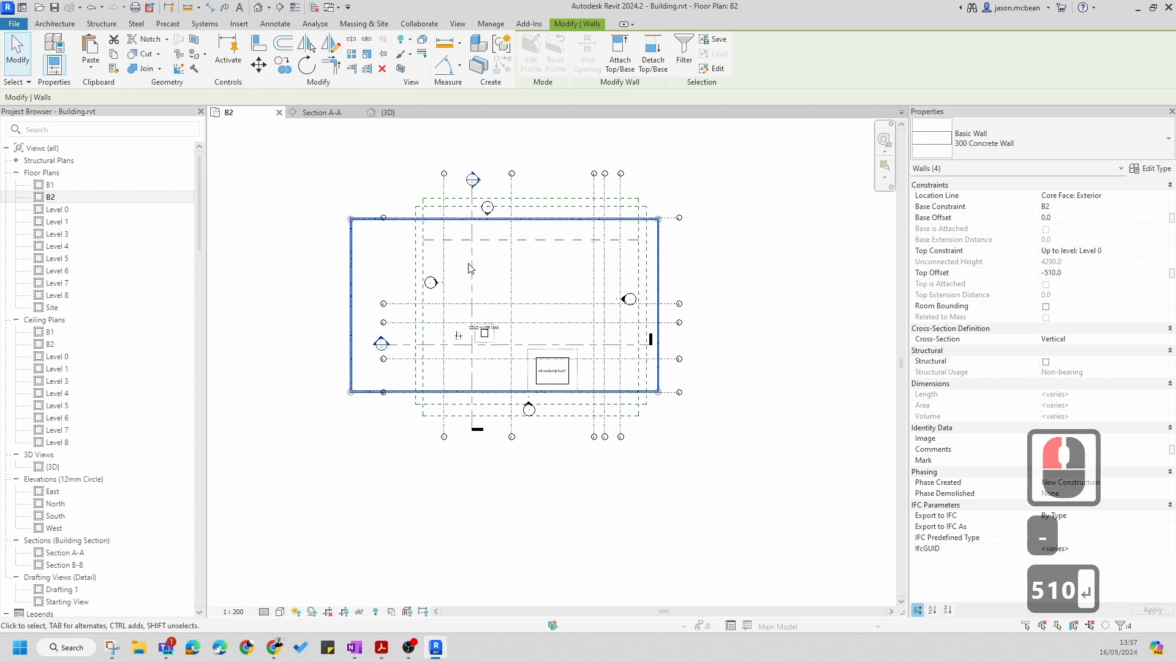
Open Section A-A and examine the basement wall at grid E where it meets the B1 slab
key("Escape")
double_click(472, 179)
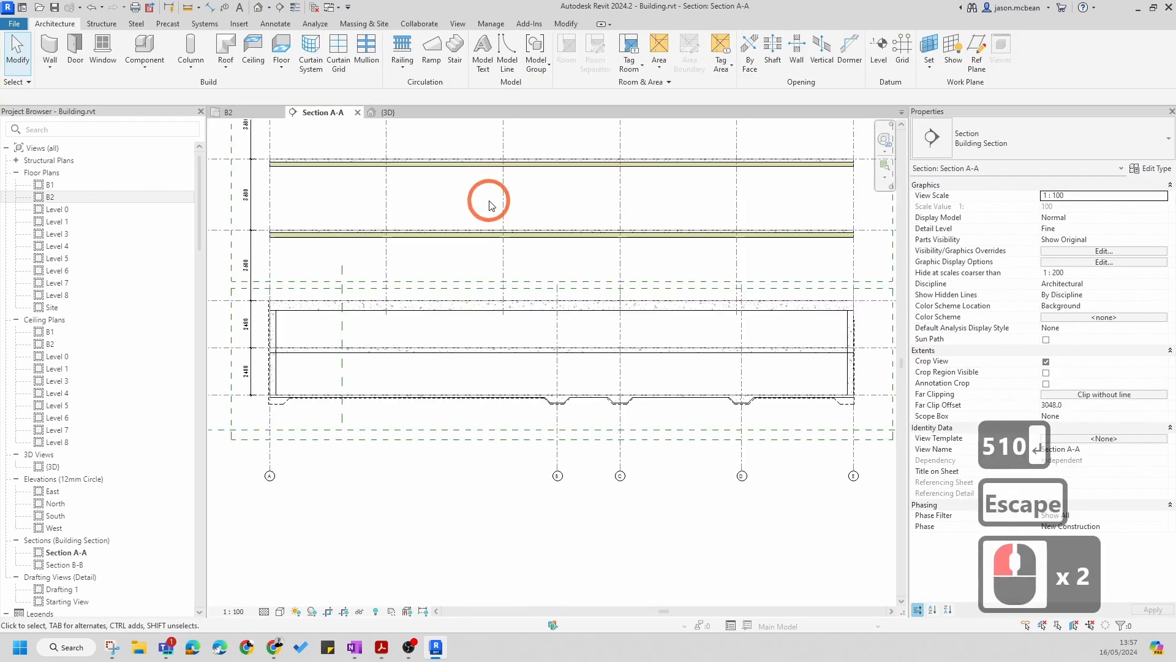
scroll(250, 368, "up", 5)
key("Escape")
scroll(652, 360, "down", 6)
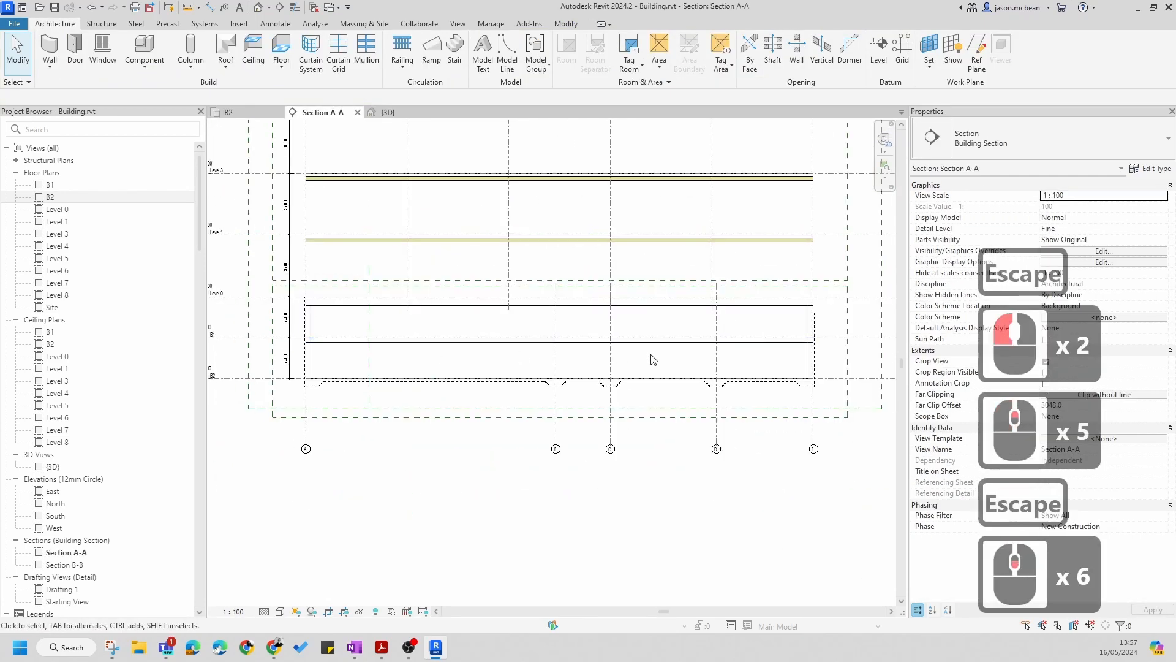
scroll(630, 386, "up", 11)
key("Escape")
scroll(746, 358, "down", 6)
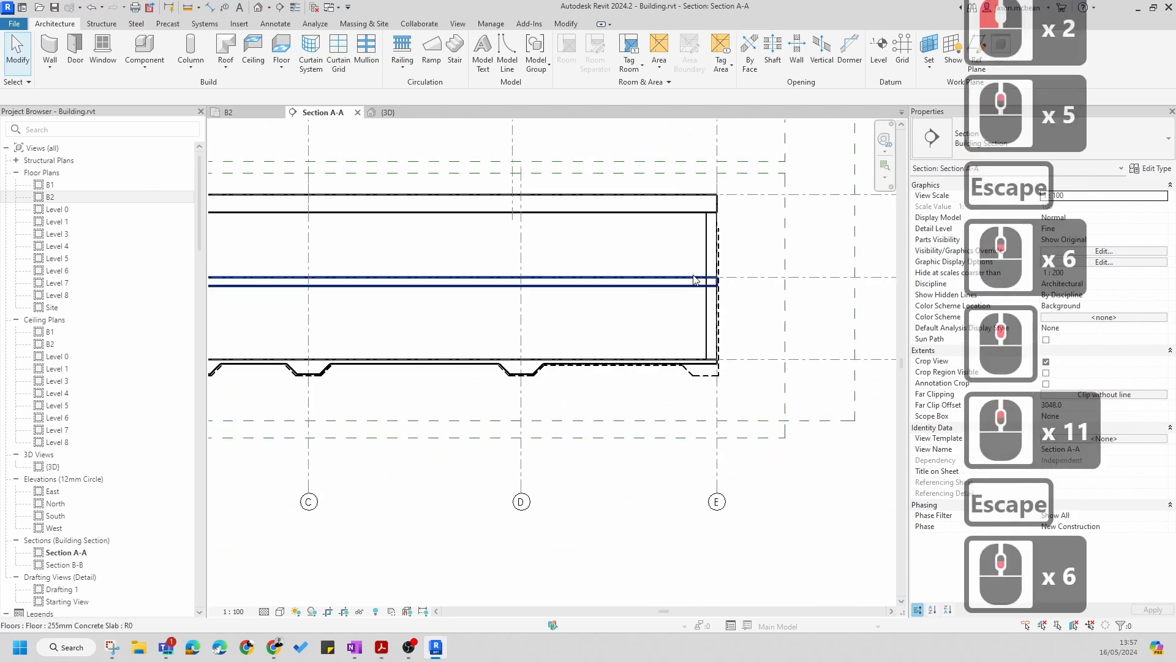
left_click(693, 284)
scroll(714, 320, "down", 6)
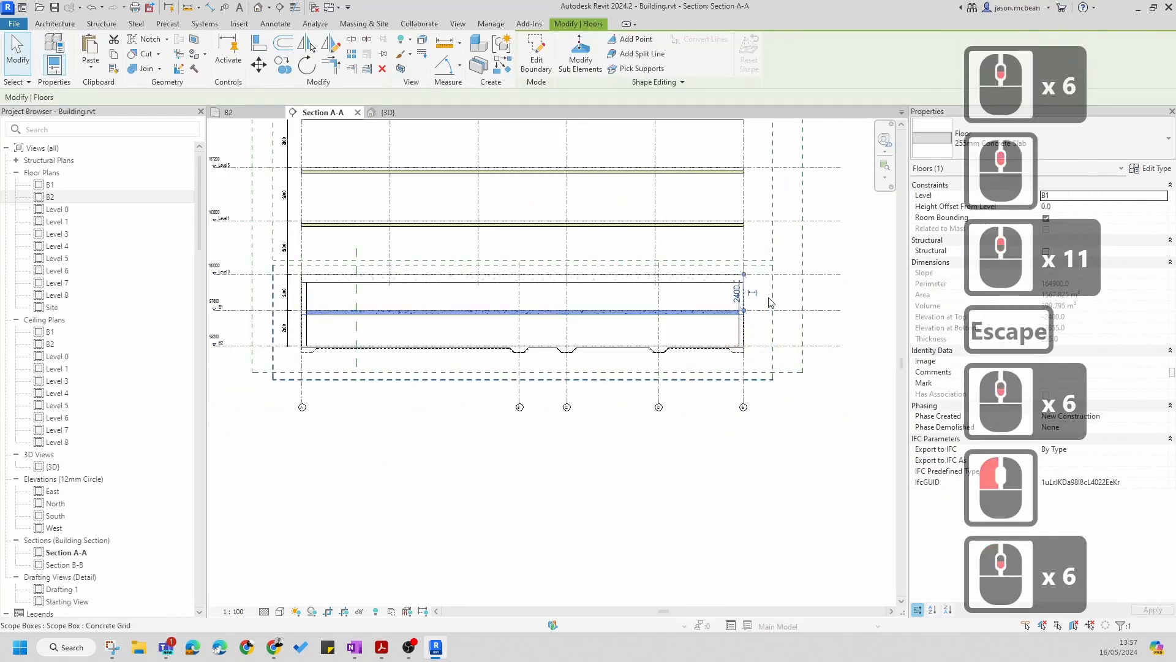
left_click(536, 56)
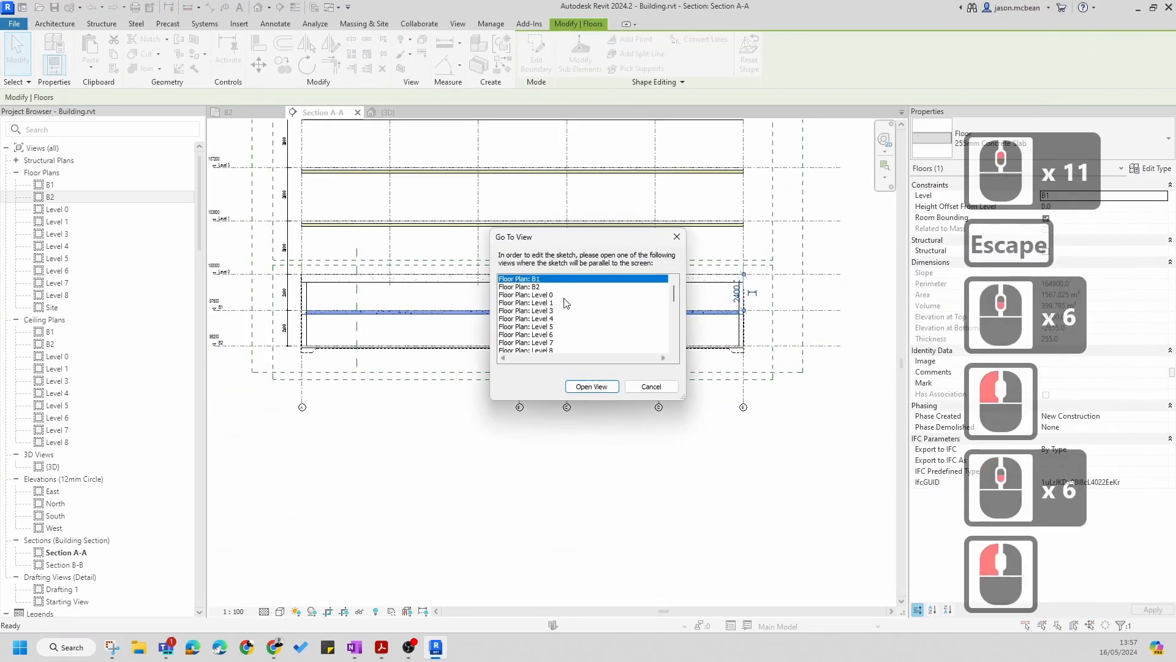
key("Escape")
key("Escape")
key("Escape")
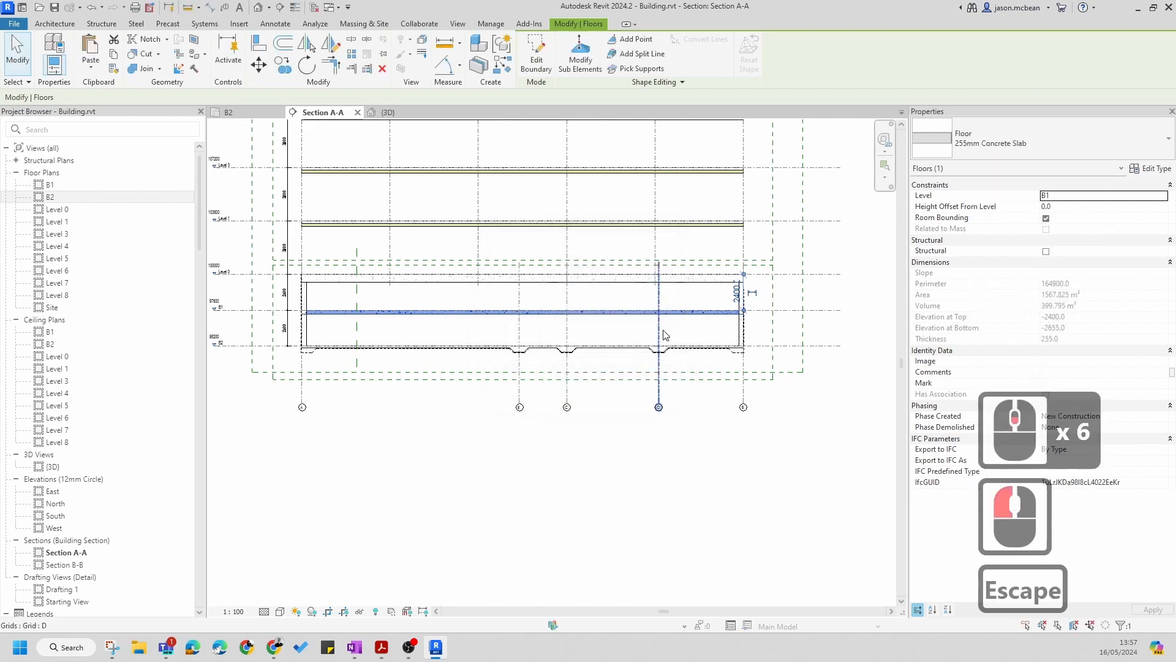
Examine in Section A-A how the grid A basement wall meets the B2, B1 and Level 0 slabs
scroll(247, 351, "up", 11)
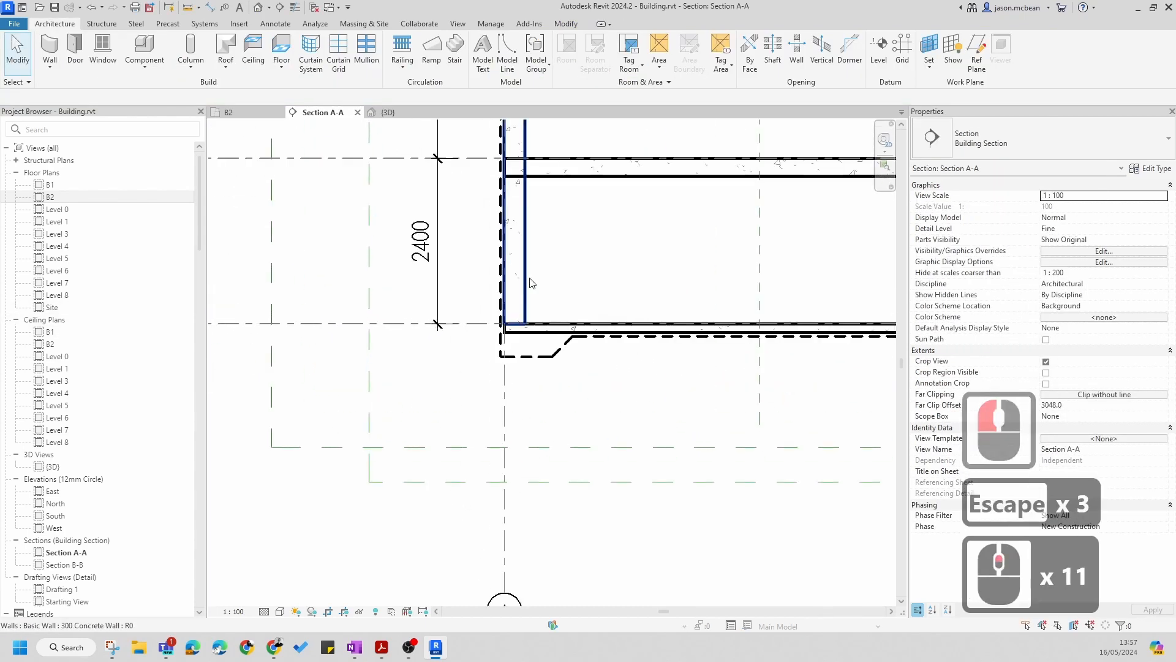
left_click(526, 288)
scroll(528, 307, "down", 5)
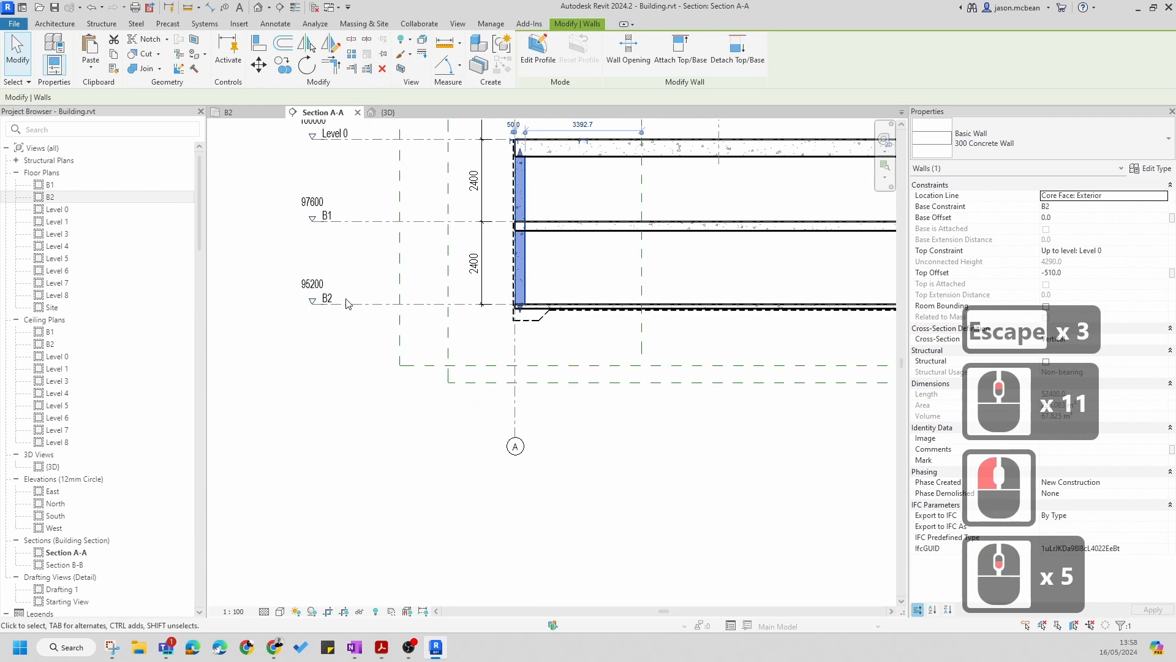
left_click(364, 160)
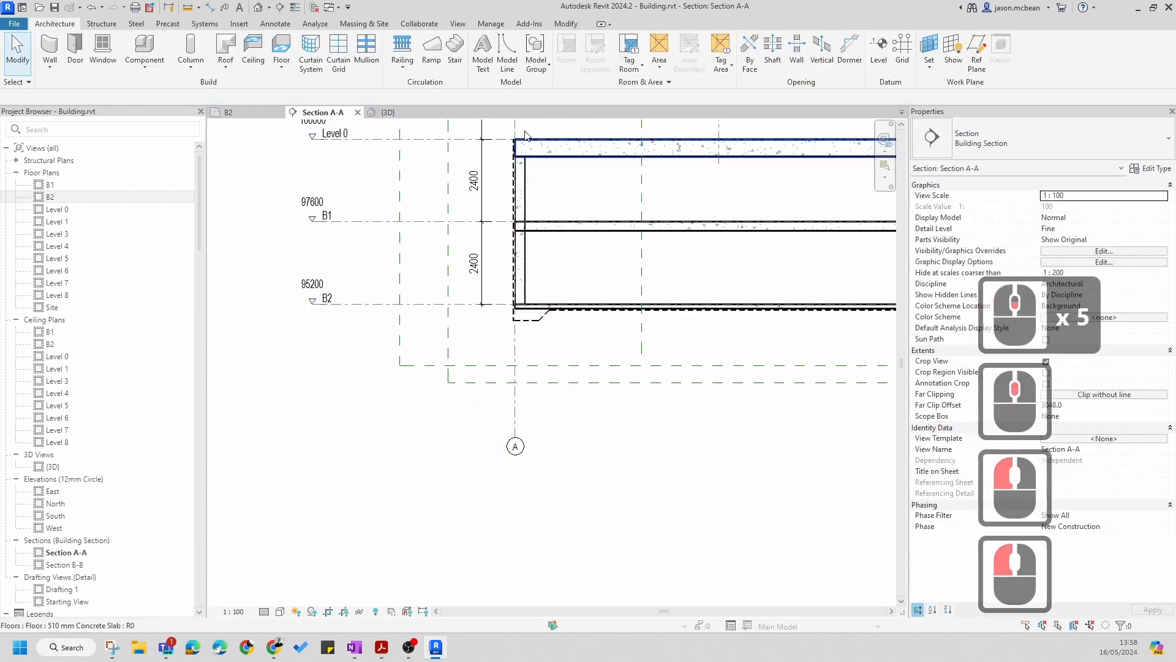
scroll(491, 341, "up", 5)
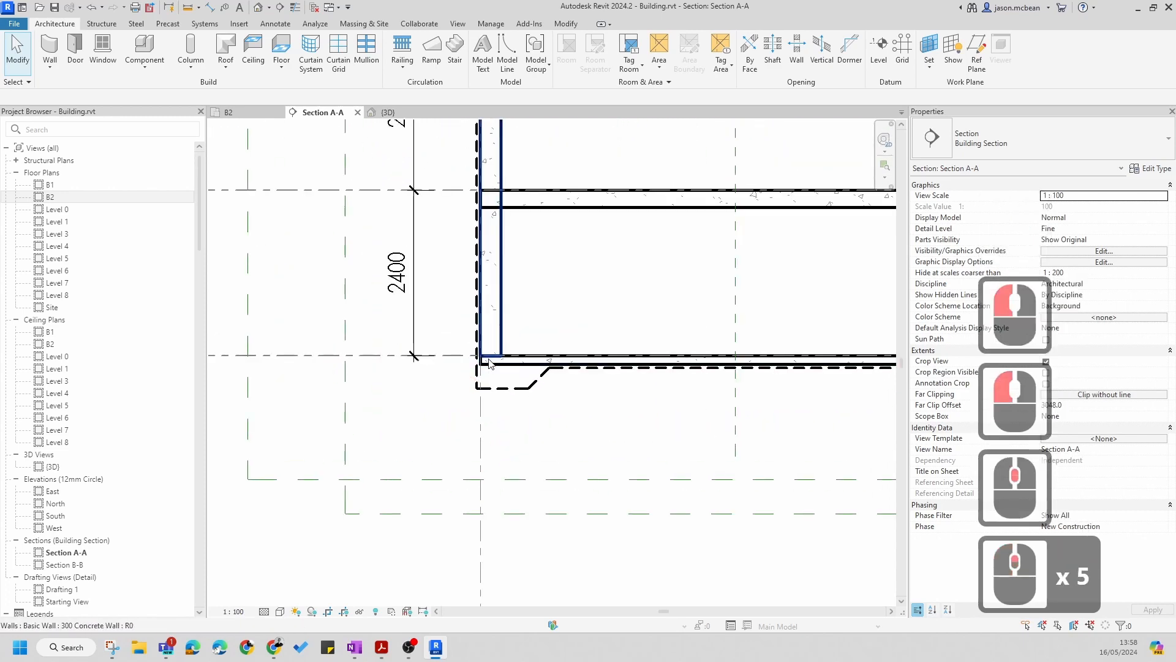
scroll(489, 217, "down", 4)
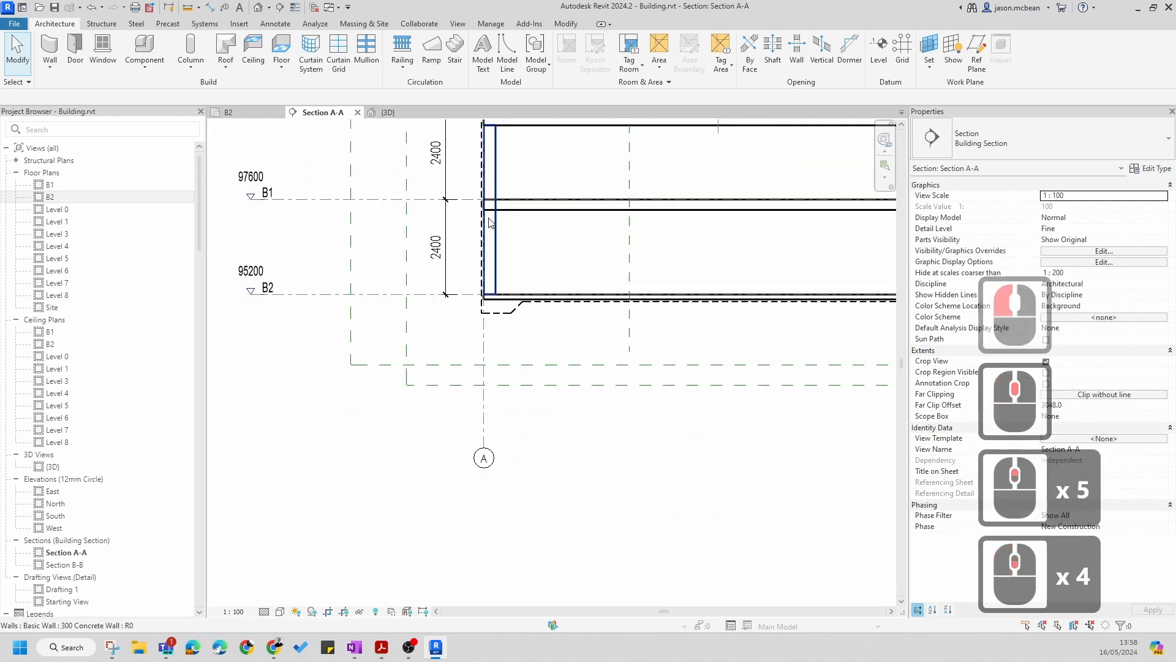
middle_click_drag(512, 178, 467, 306)
middle_click_drag(691, 245, 559, 319)
scroll(560, 319, "up", 1)
scroll(560, 319, "down", 6)
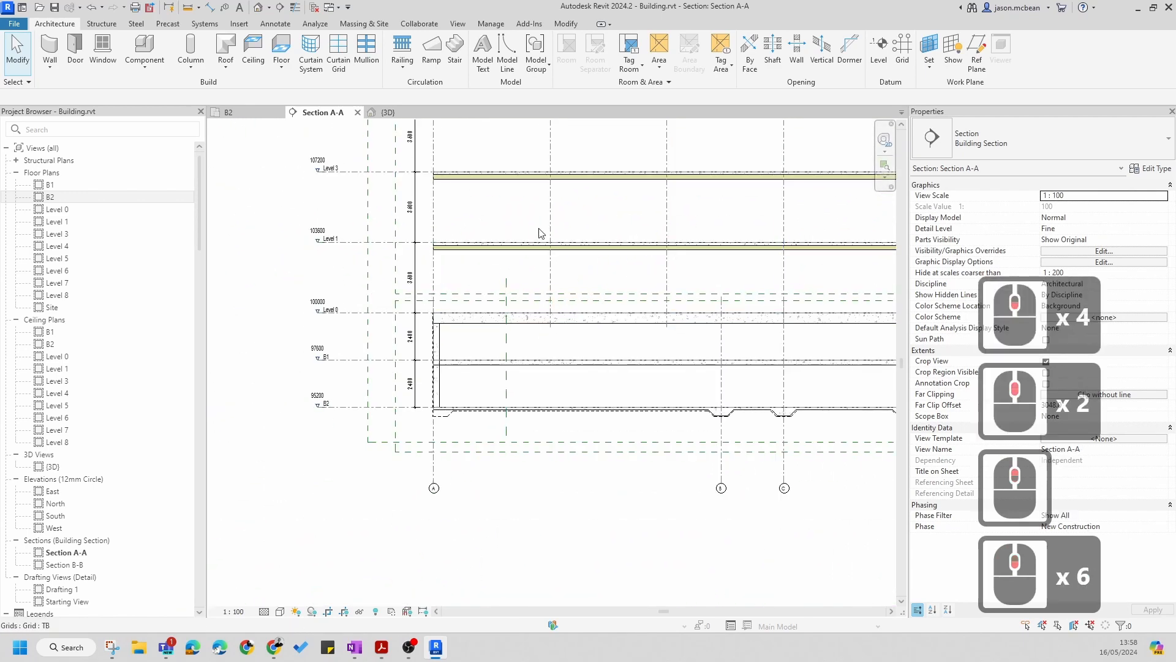
scroll(453, 381, "up", 6)
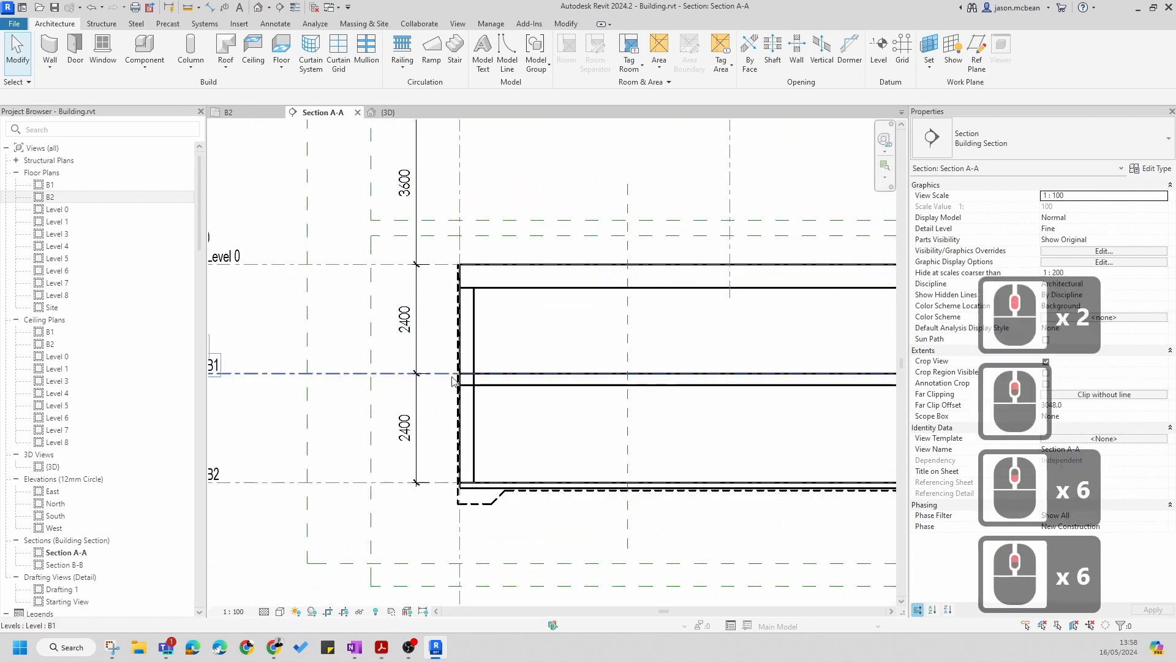
left_click(477, 451)
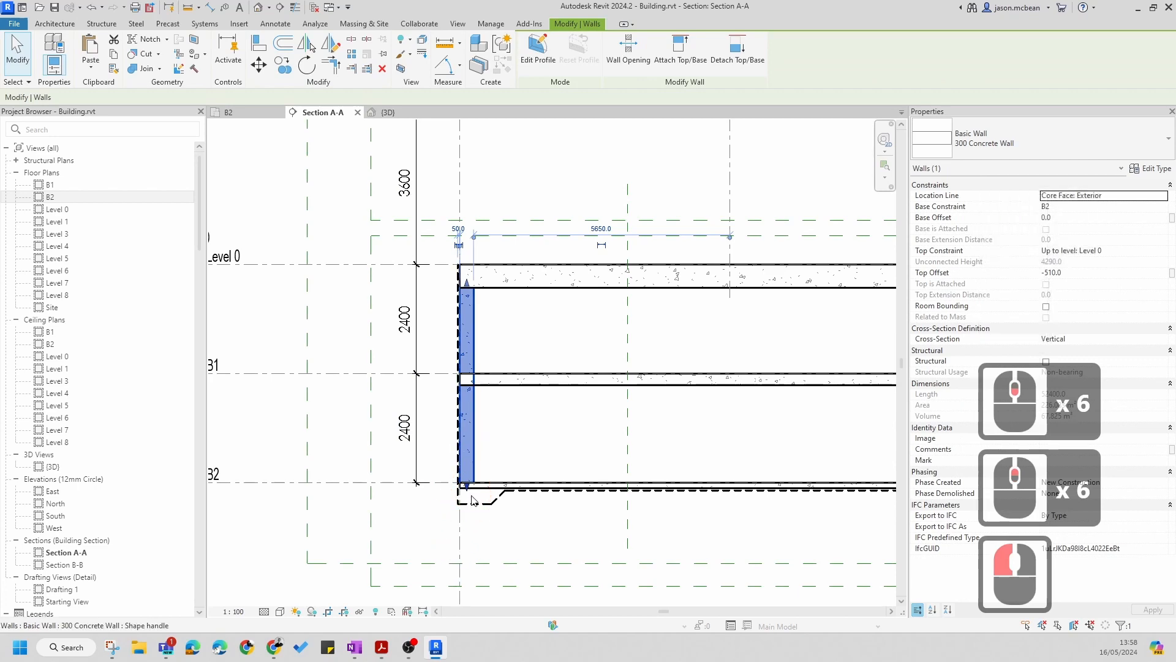
scroll(493, 482, "down", 3)
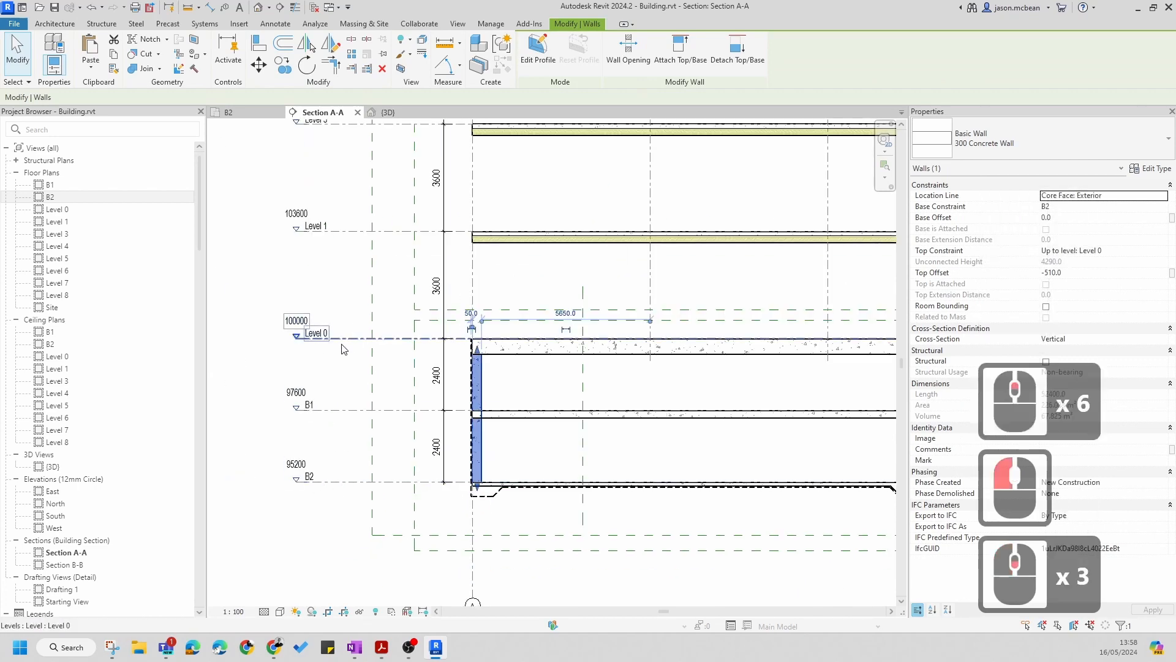
key("Escape")
key("Escape")
scroll(504, 439, "down", 6)
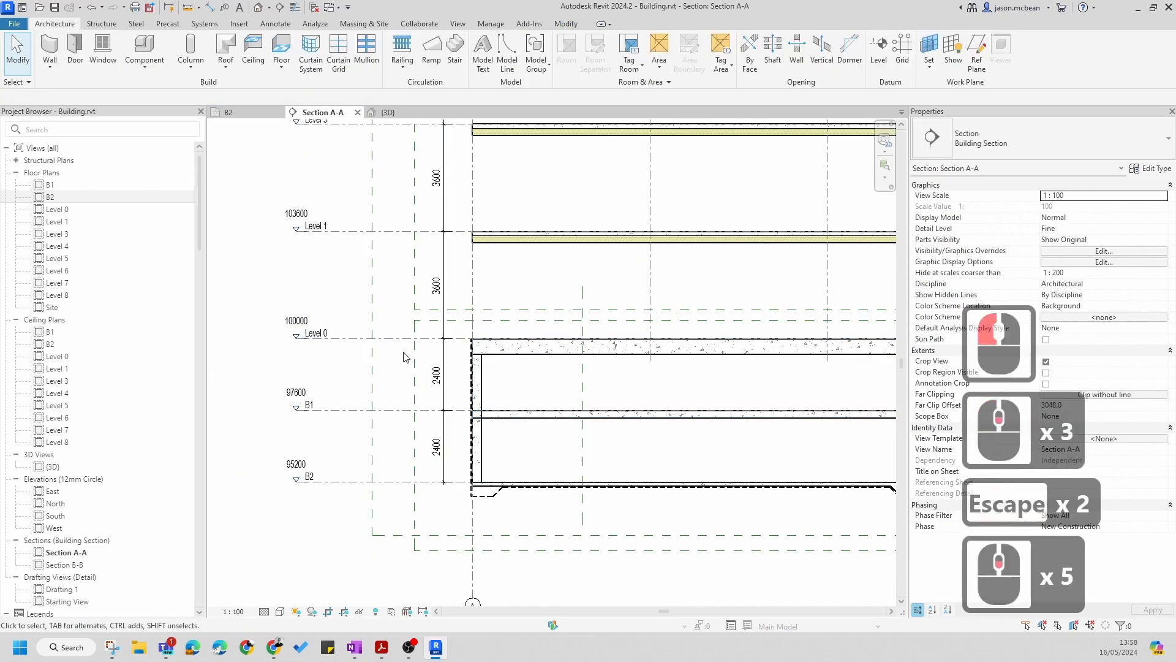
key("Escape")
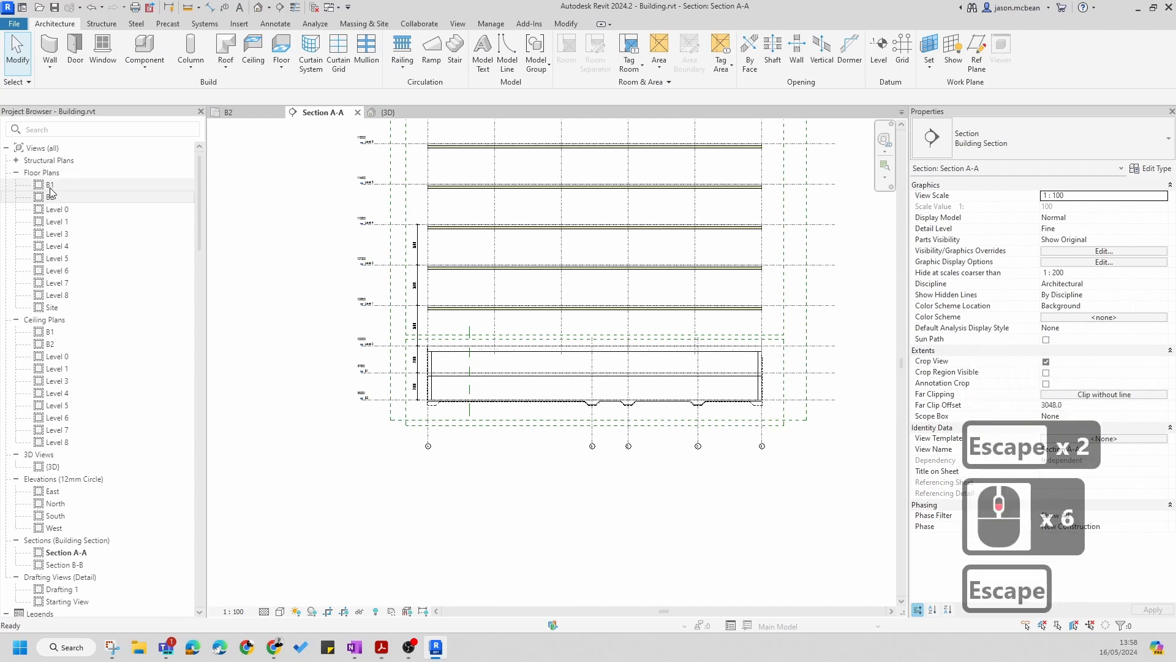
Open the B1 floor plan and set its detail level to Fine
double_click(52, 184)
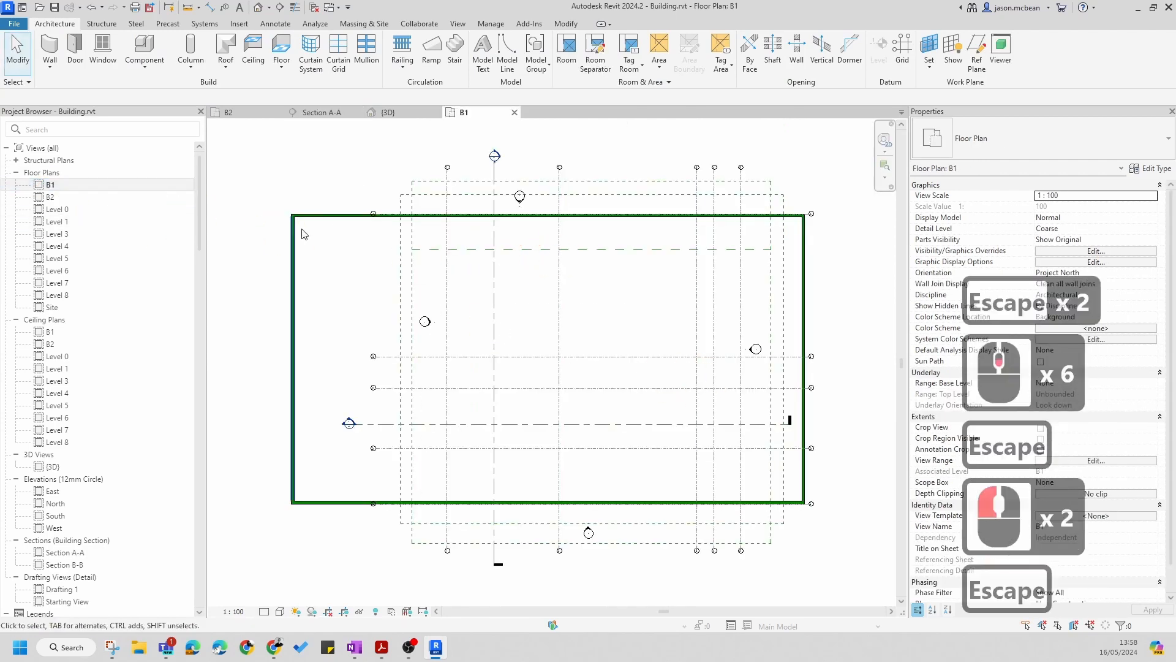
left_click(265, 611)
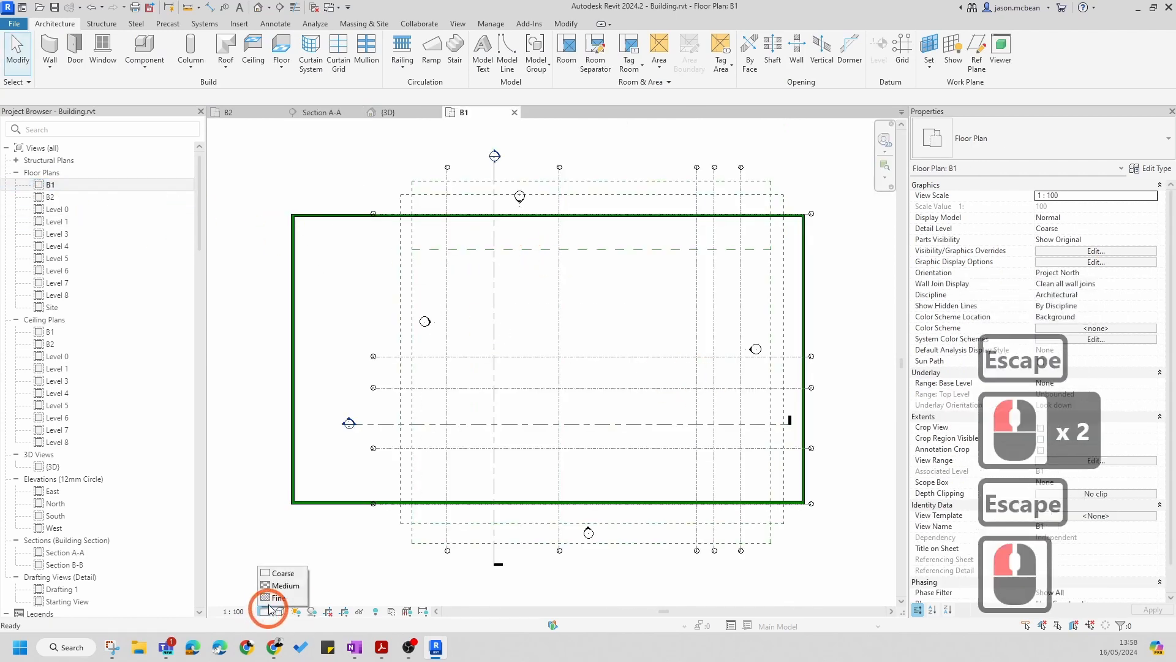
left_click(318, 409)
key("Escape")
Select the B1 floor slab by filtering walls out of a crossing selection, and open its boundary for editing
left_click_drag(322, 437, 238, 348)
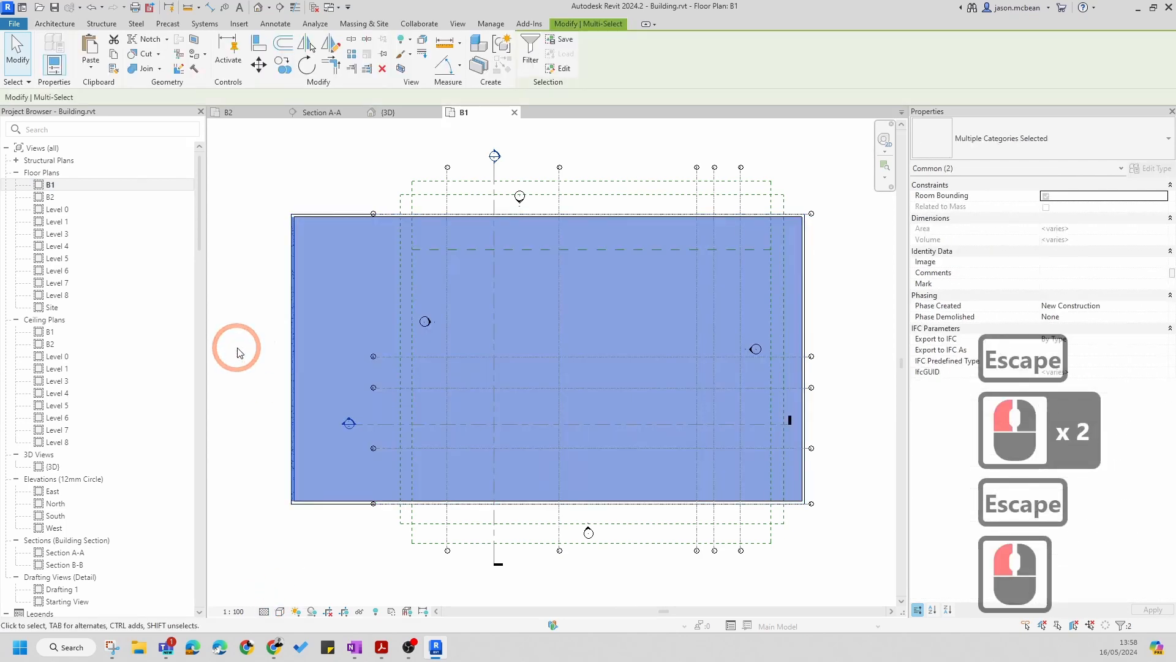
left_click(1122, 626)
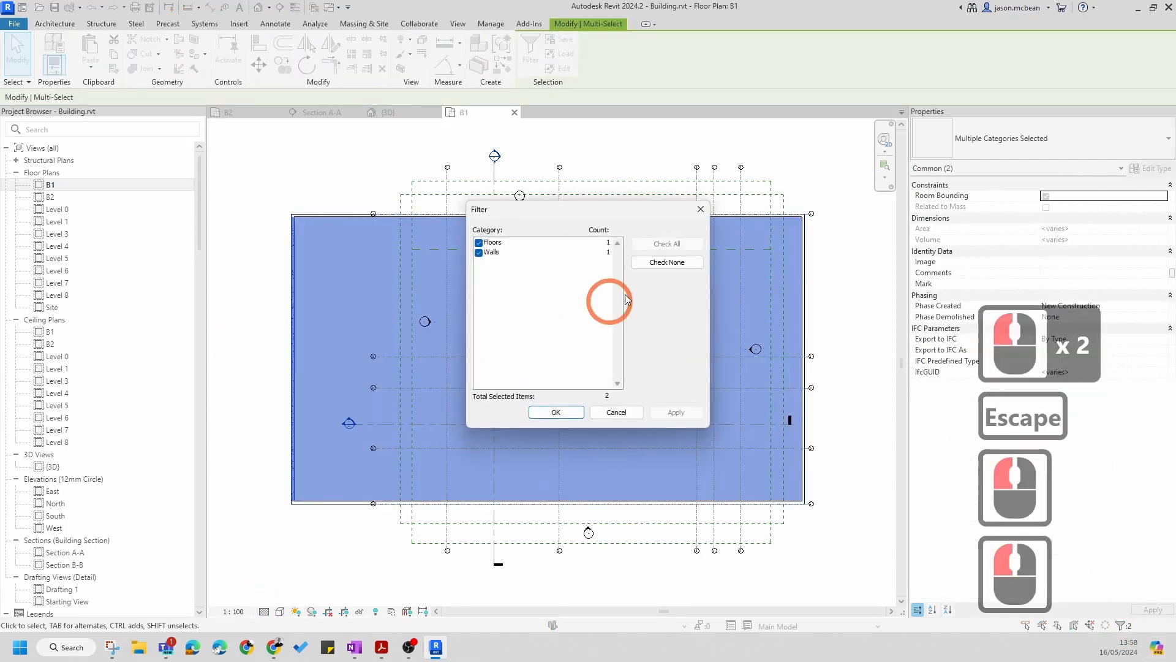
left_click(478, 252)
left_click(555, 412)
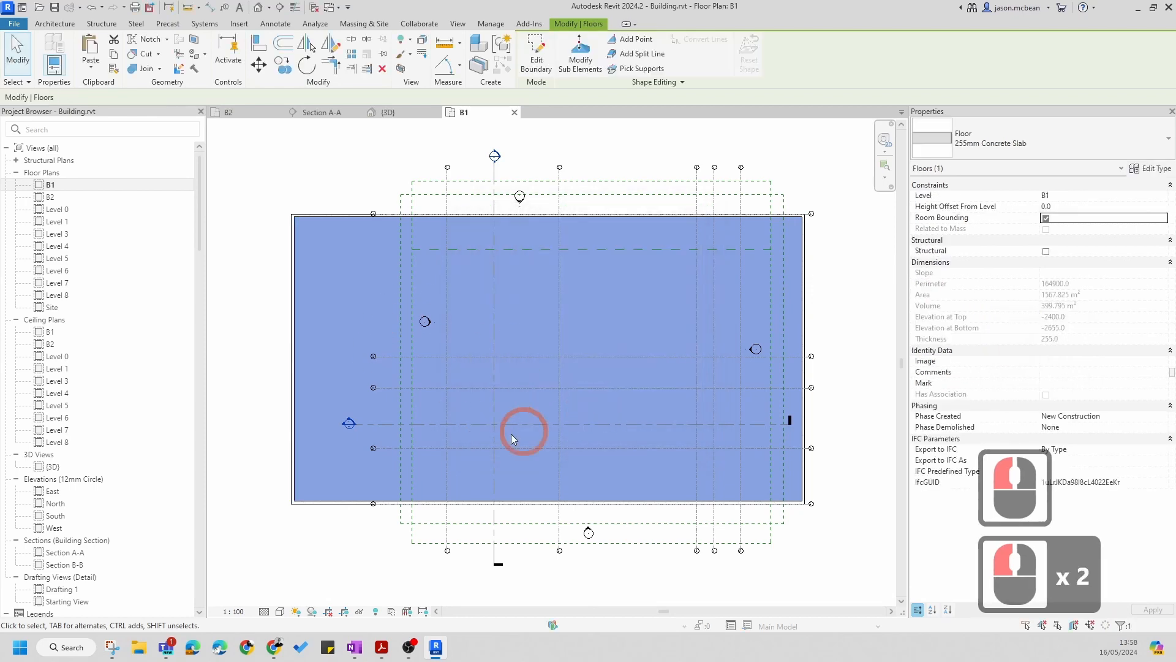
left_click(536, 58)
scroll(407, 239, "up", 7)
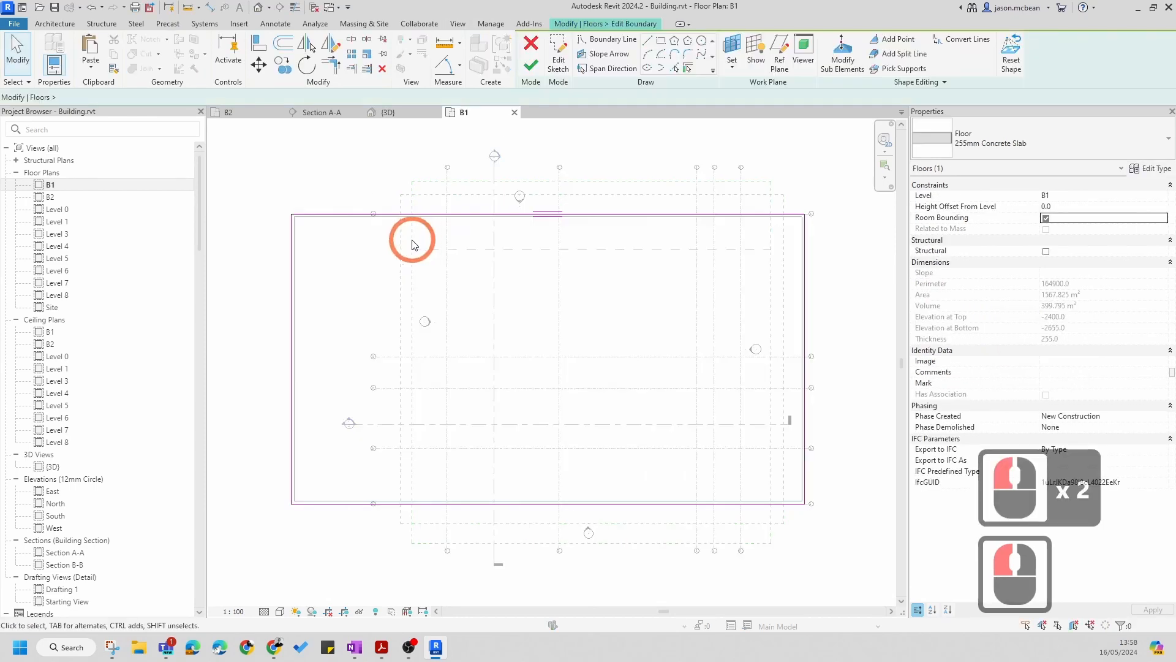
scroll(339, 228, "down", 9)
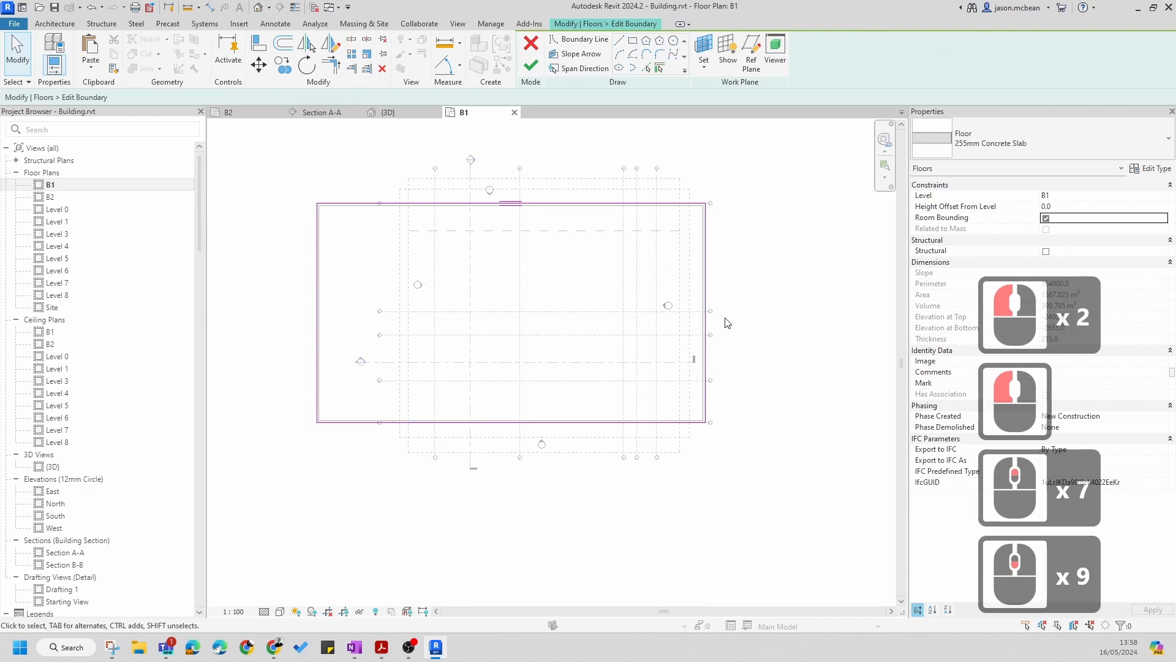
scroll(320, 221, "up", 7)
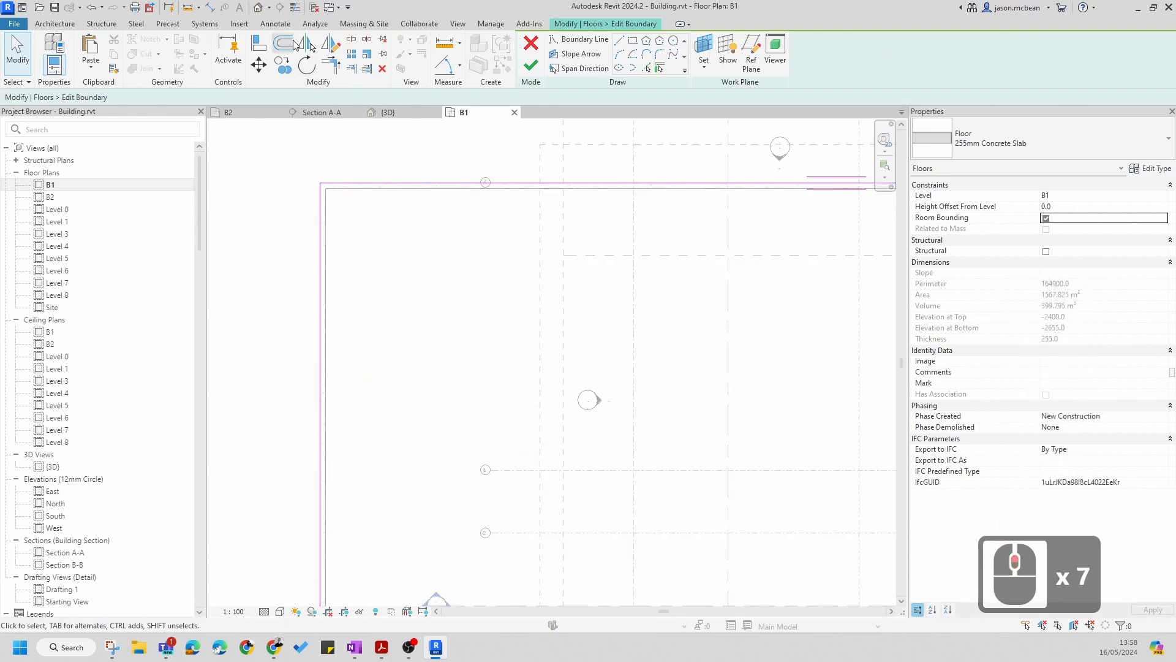
Offset the slab's whole boundary chain 300 inward without copying, to the inner wall faces, and finish the boundary edit
left_click(285, 43)
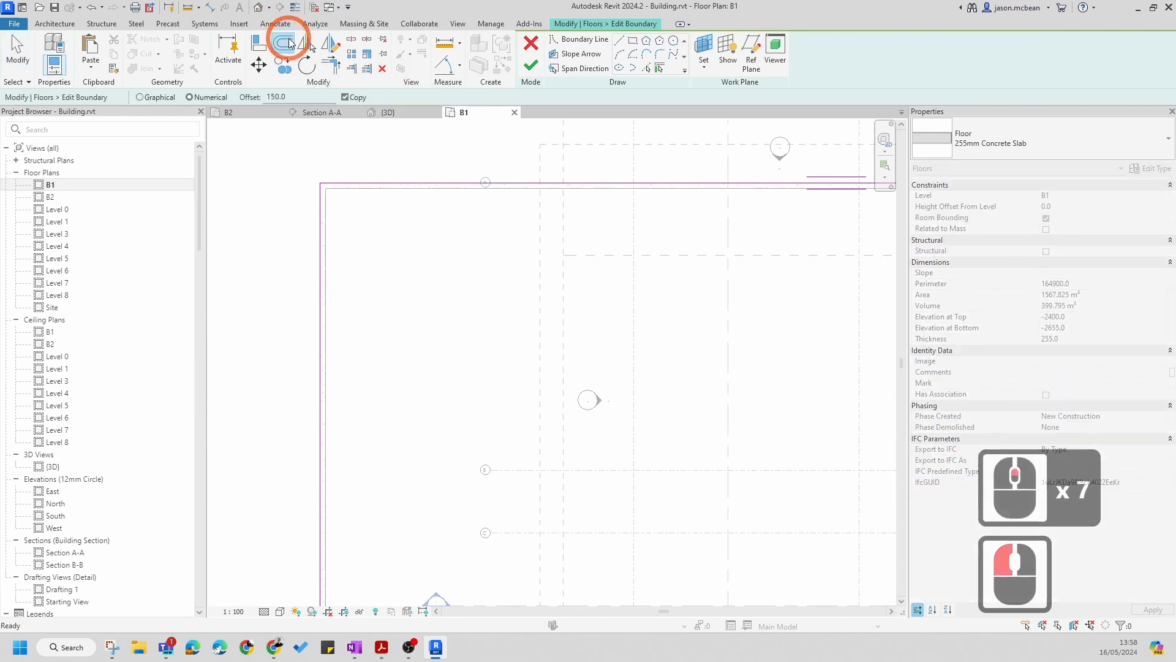
left_click(345, 97)
type("3")
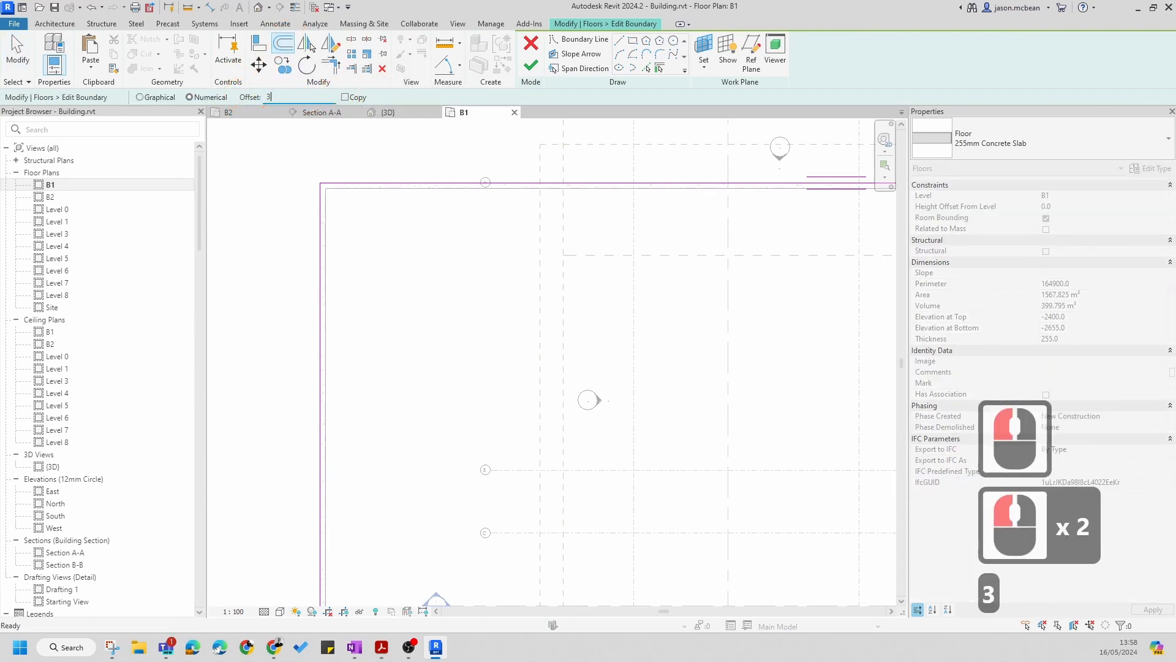
type("00")
left_click(397, 206)
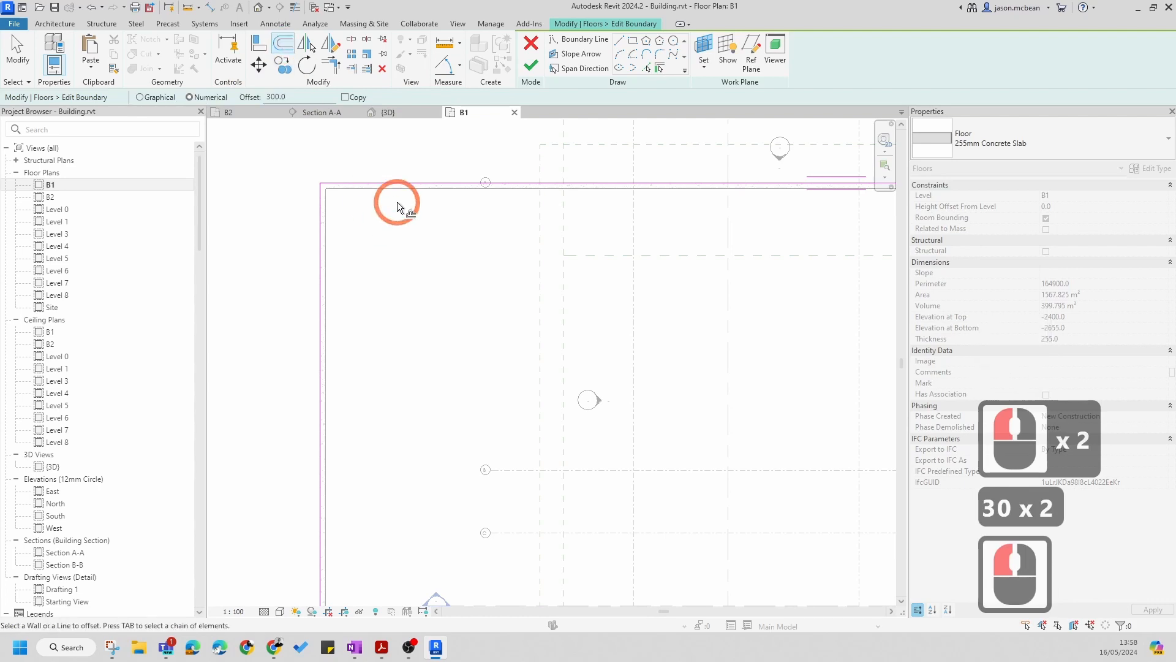
key("Tab")
left_click(400, 185)
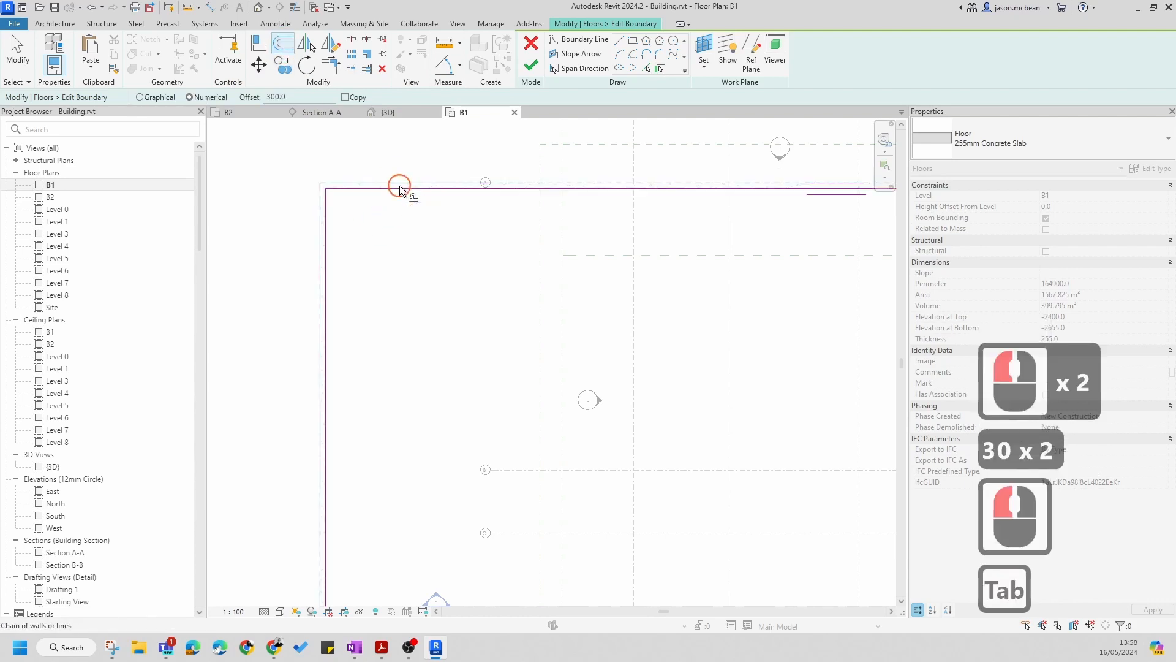
left_click(531, 65)
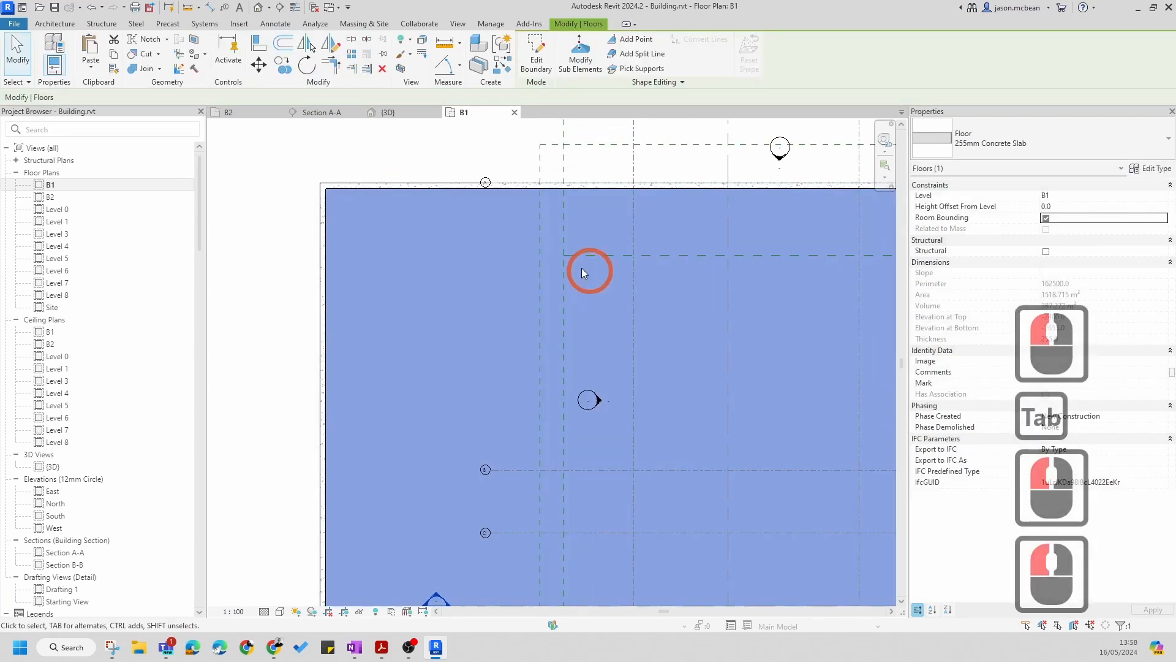
key("Escape")
scroll(582, 267, "down", 7)
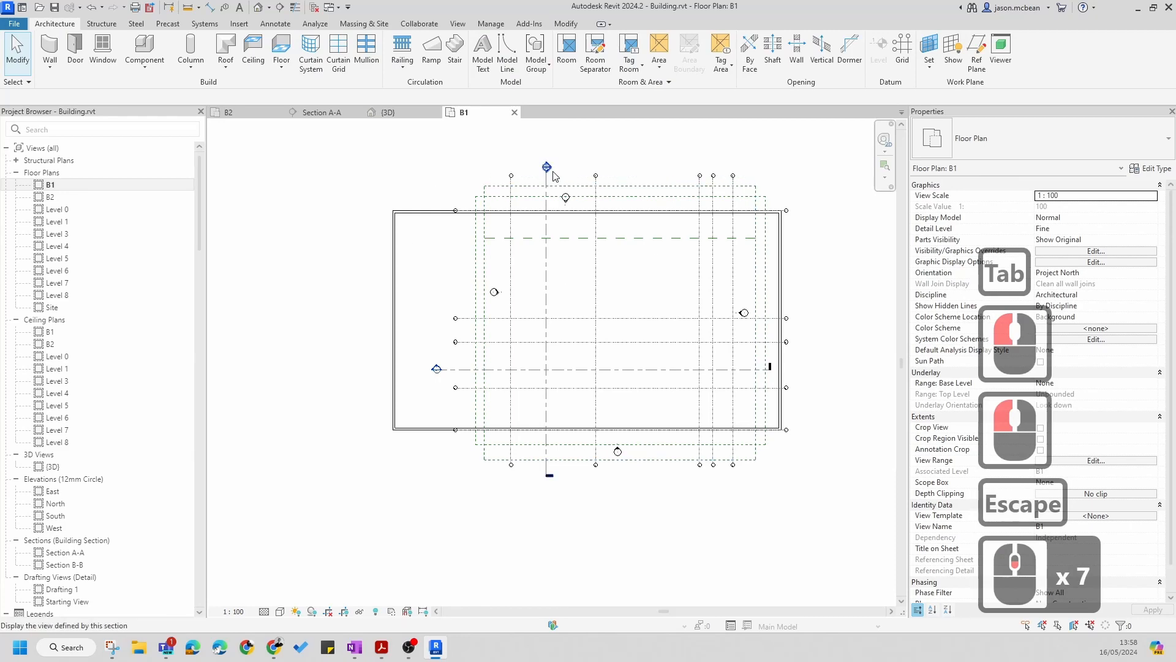
Return to Section A-A and examine how the grid A wall meets the B1 slab edge and the Level 0 slab
double_click(554, 176)
scroll(430, 414, "up", 15)
key("Escape")
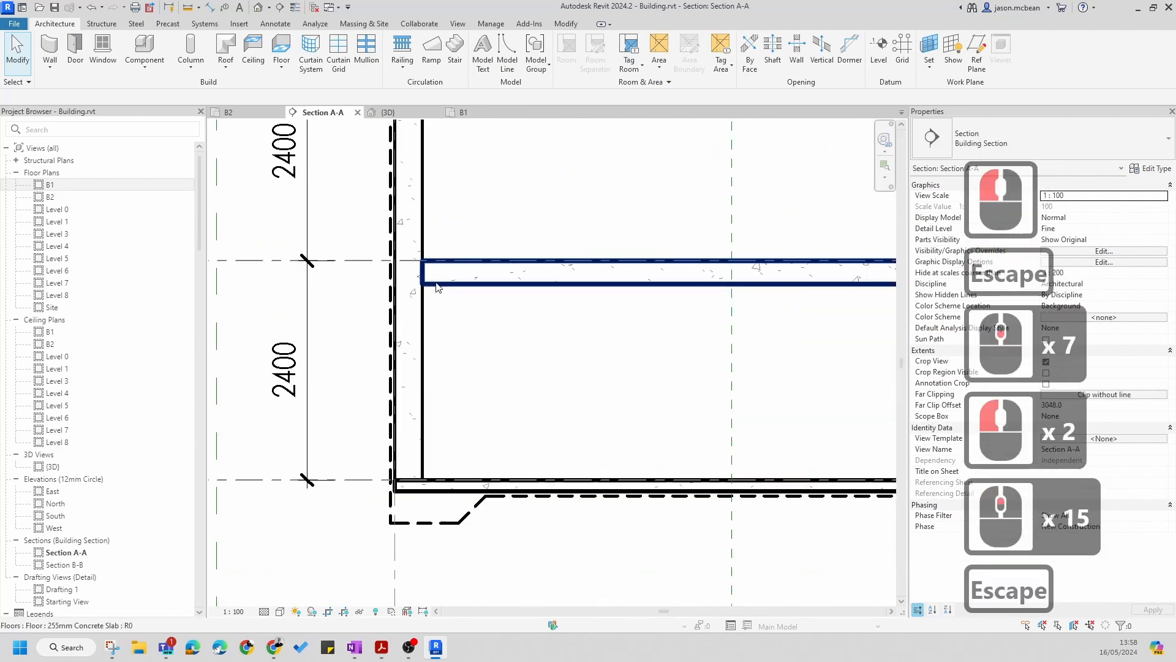
left_click(455, 293)
key("Escape")
left_click(421, 294)
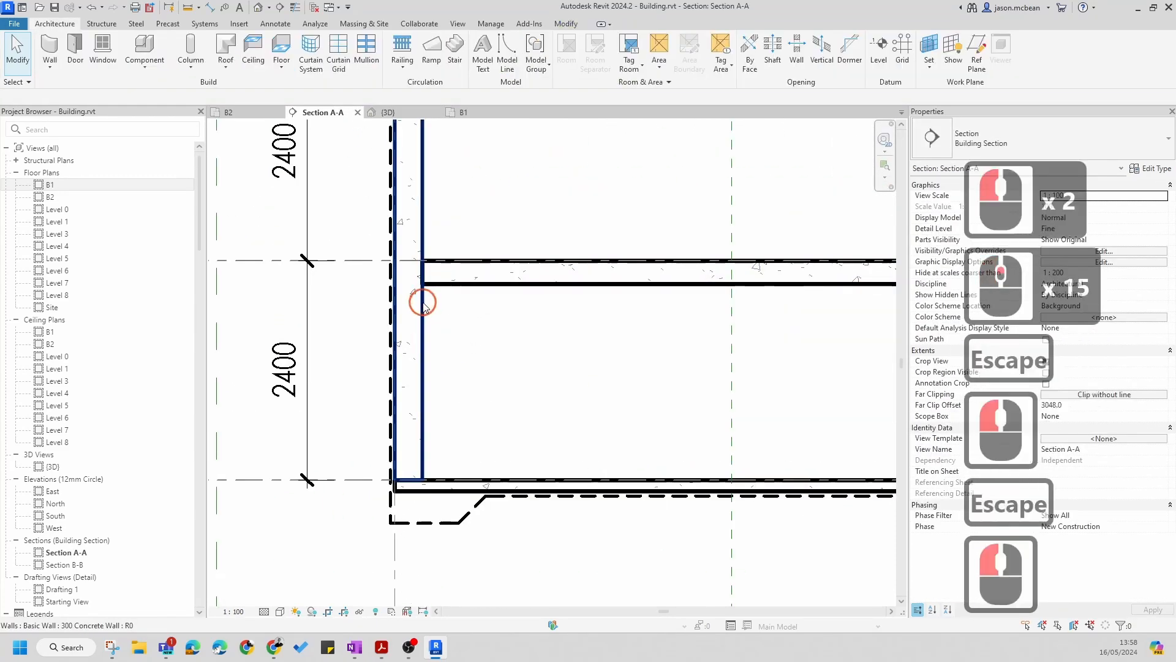
scroll(428, 294, "up", 2)
key("Escape")
scroll(409, 309, "down", 5)
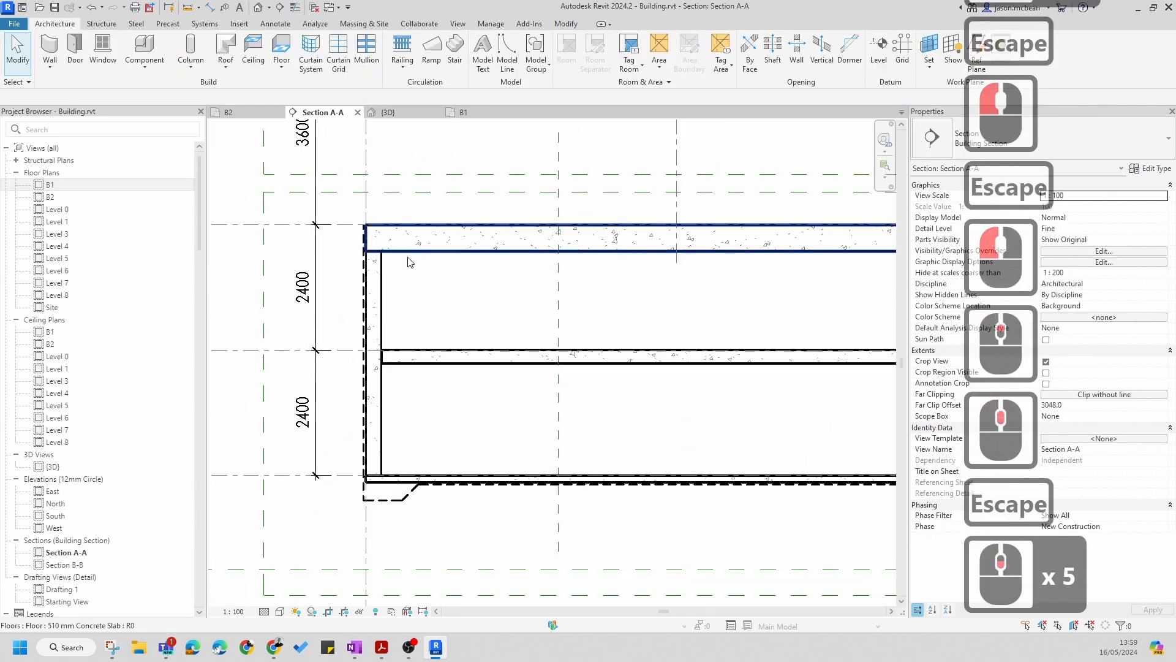
left_click(407, 253)
key("Escape")
left_click(381, 292)
middle_click_drag(484, 410, 445, 392)
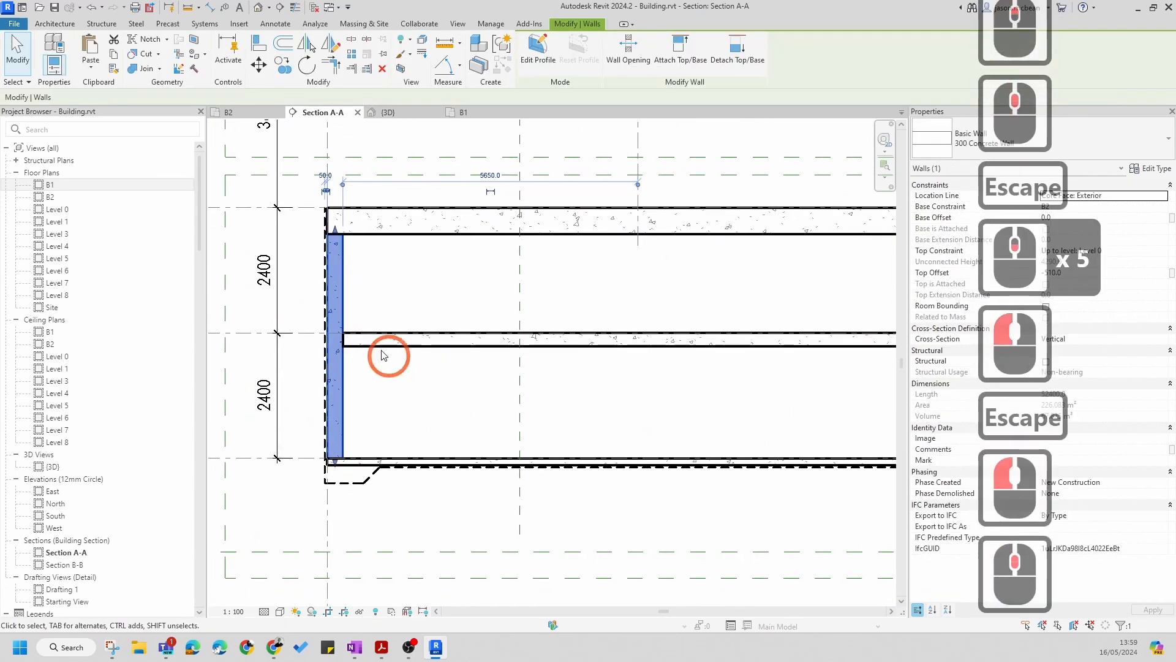
Inspect the Level 0 slab junction and the 300 Concrete Wall type's layer structure, leaving the type unchanged
key("Escape")
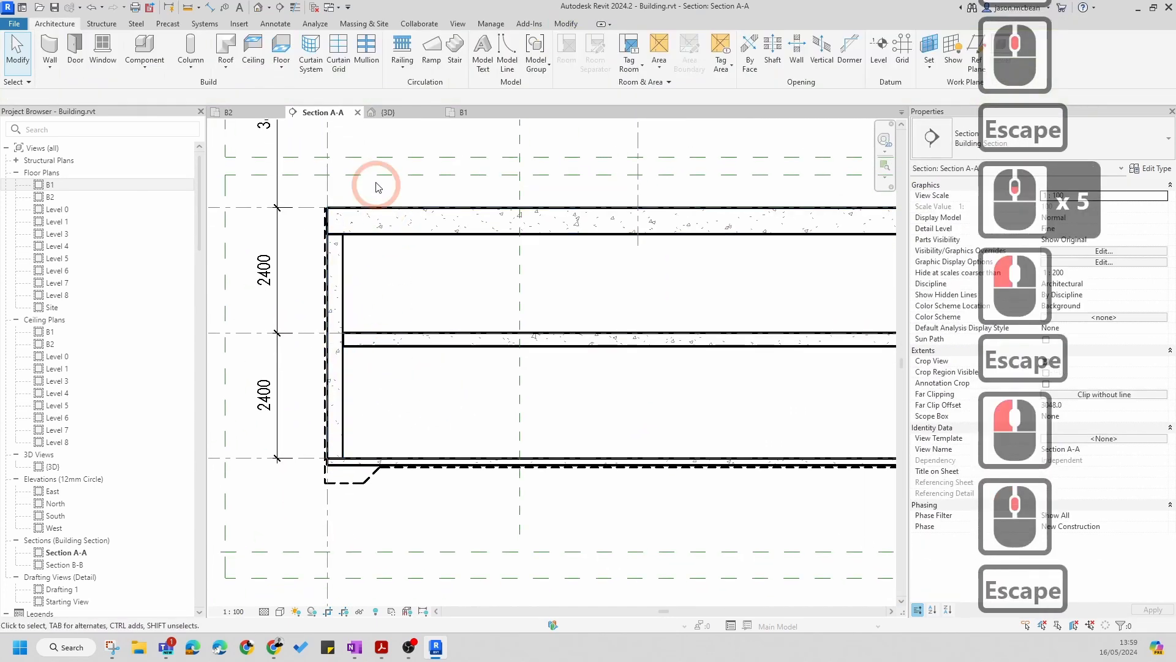
left_click(356, 232)
scroll(328, 270, "up", 9)
key("Escape")
scroll(343, 214, "up", 3)
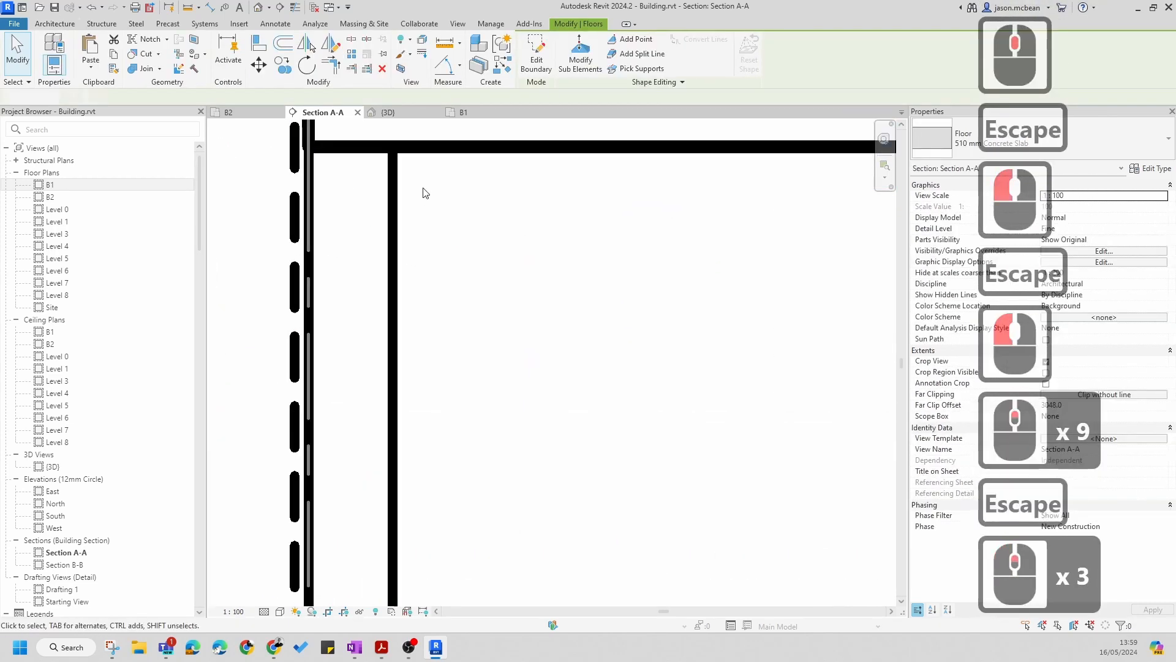
key("Escape")
scroll(353, 230, "down", 5)
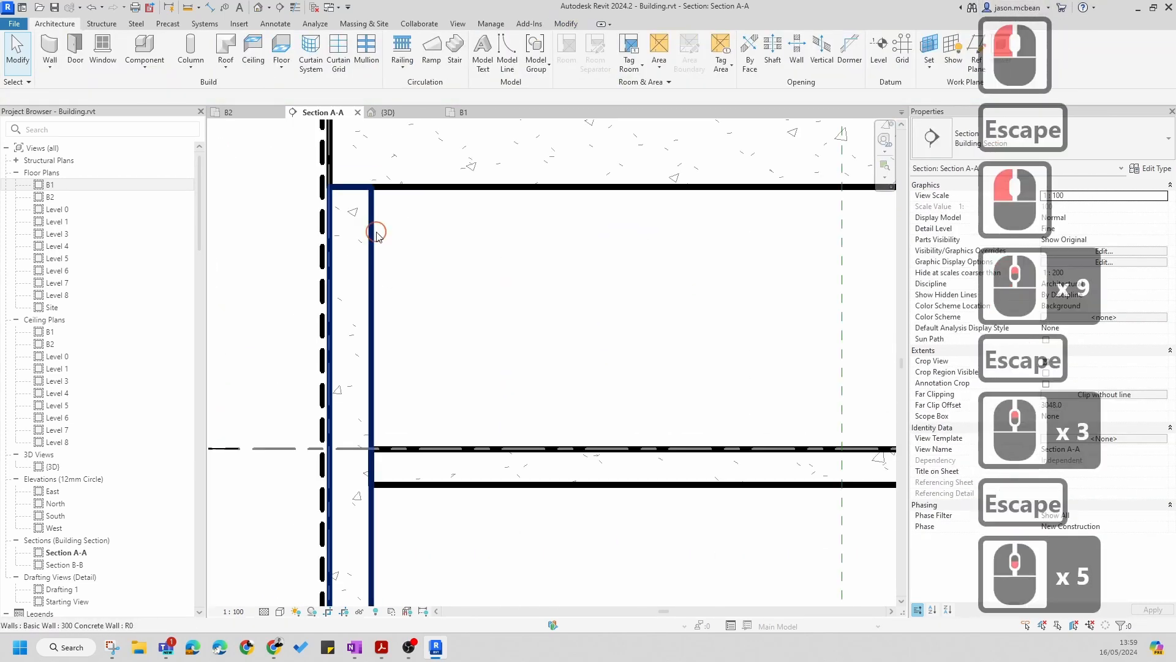
left_click(377, 235)
left_click(1162, 171)
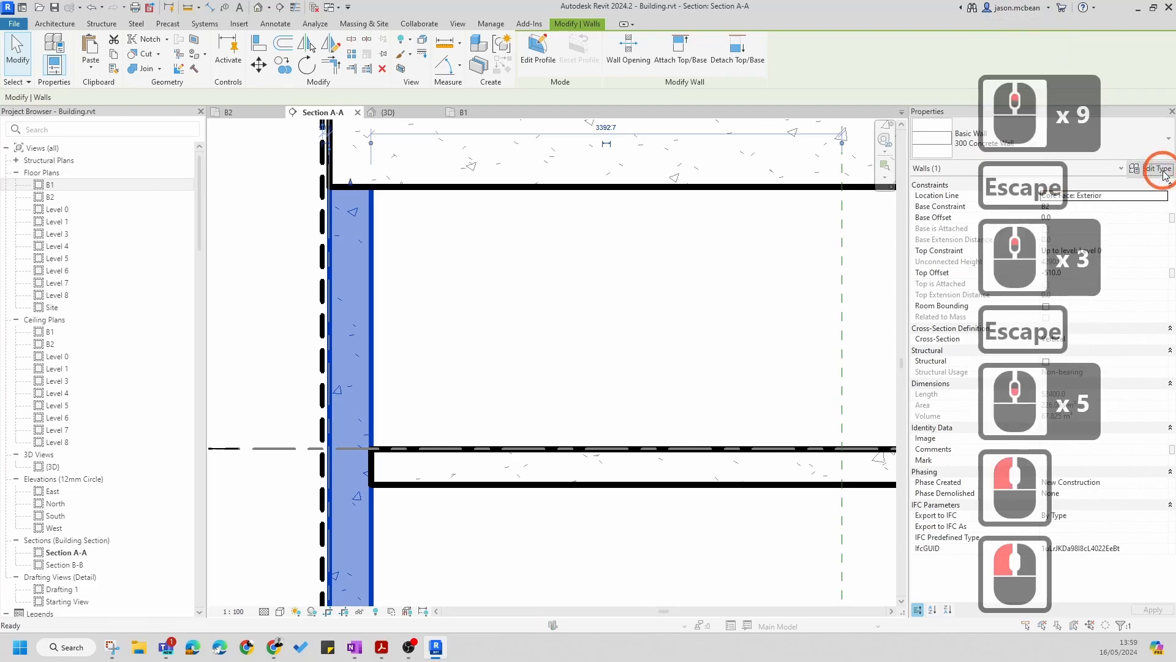
left_click(812, 171)
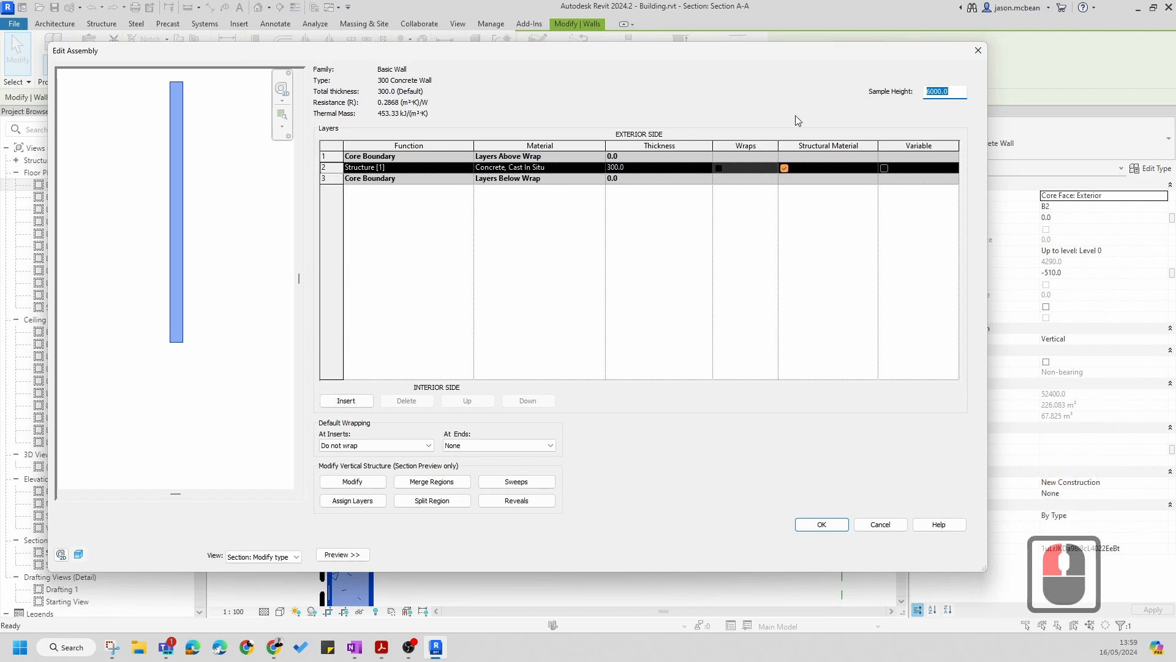
left_click(978, 50)
left_click(559, 249)
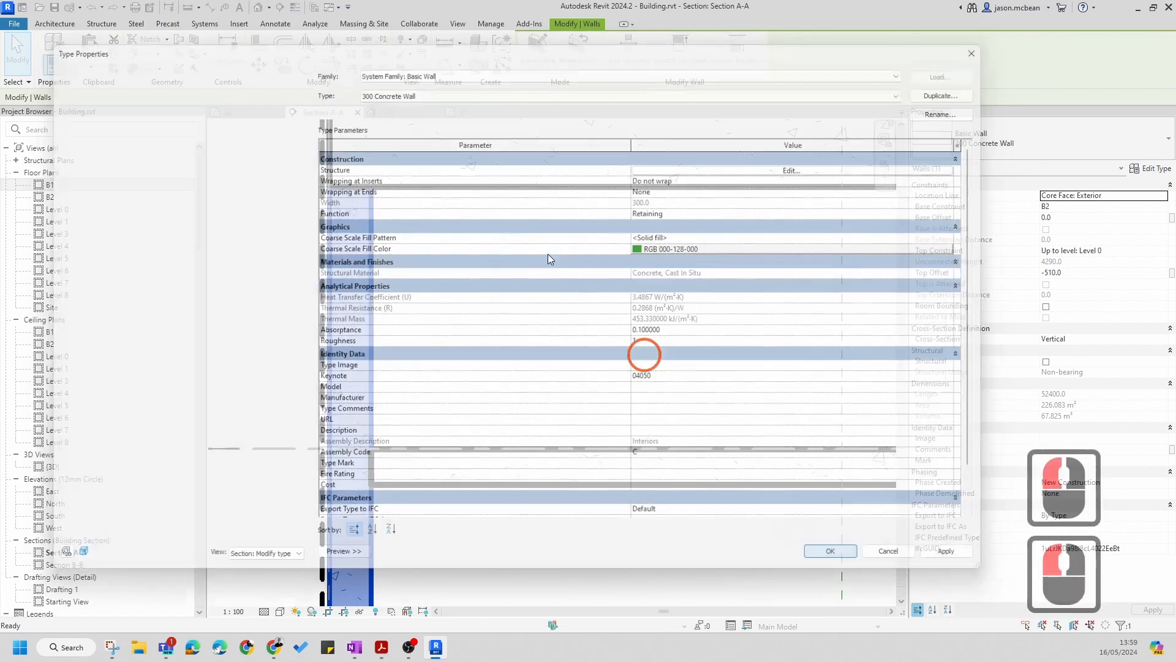
key("Escape")
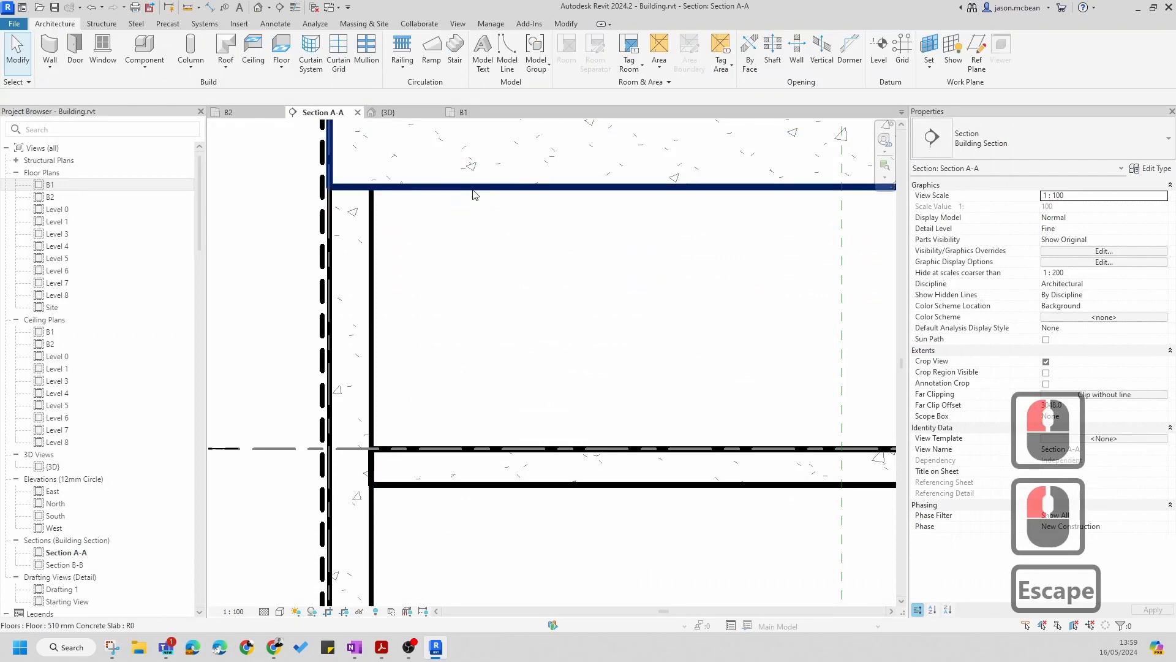
Inspect the layer structure and material of the Level 0 slab's 510 mm Concrete Slab type
left_click(692, 238)
left_click(1150, 169)
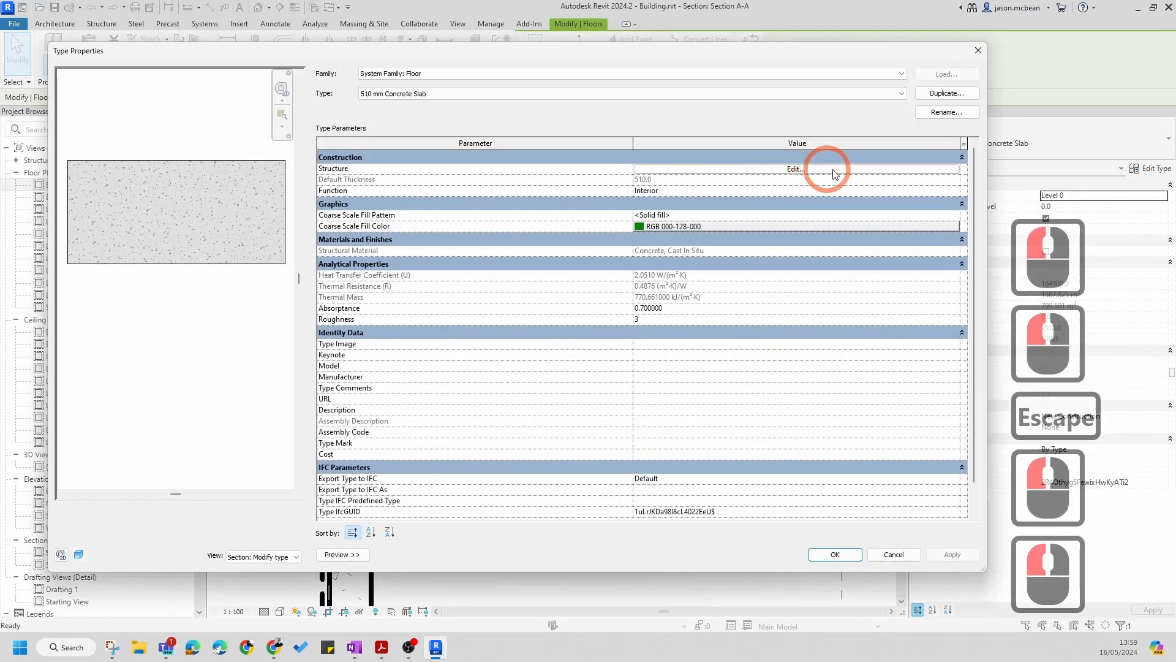
left_click(801, 172)
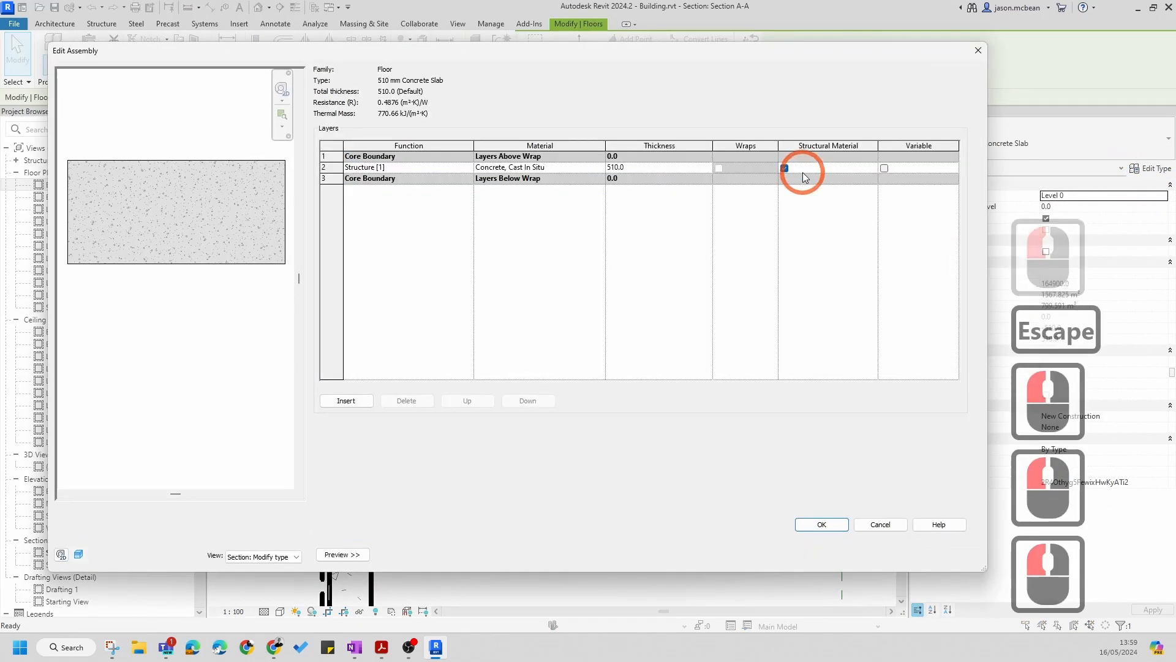
left_click(818, 524)
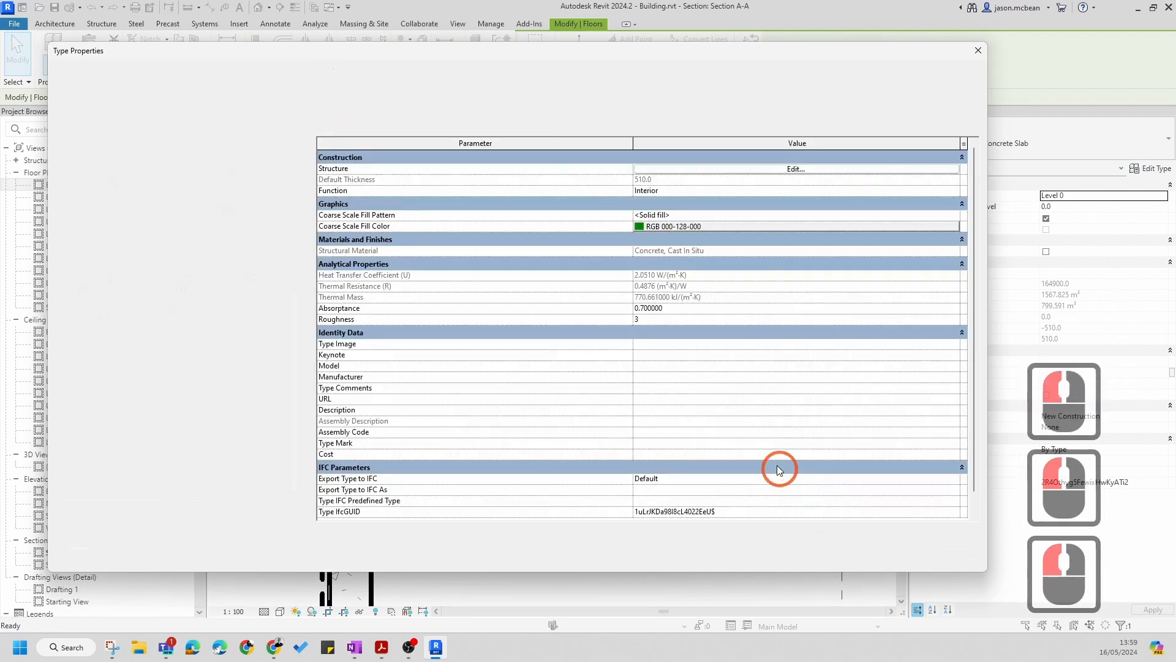
left_click(835, 554)
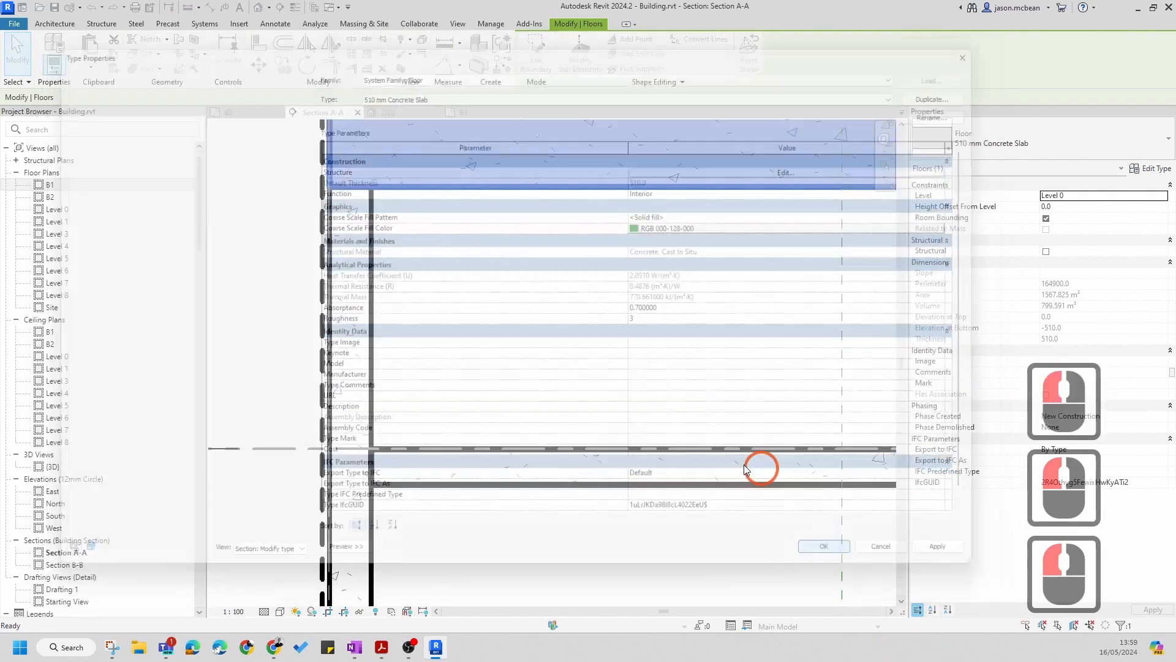
key("Escape")
scroll(415, 297, "up", 5)
key("Escape")
key("Escape")
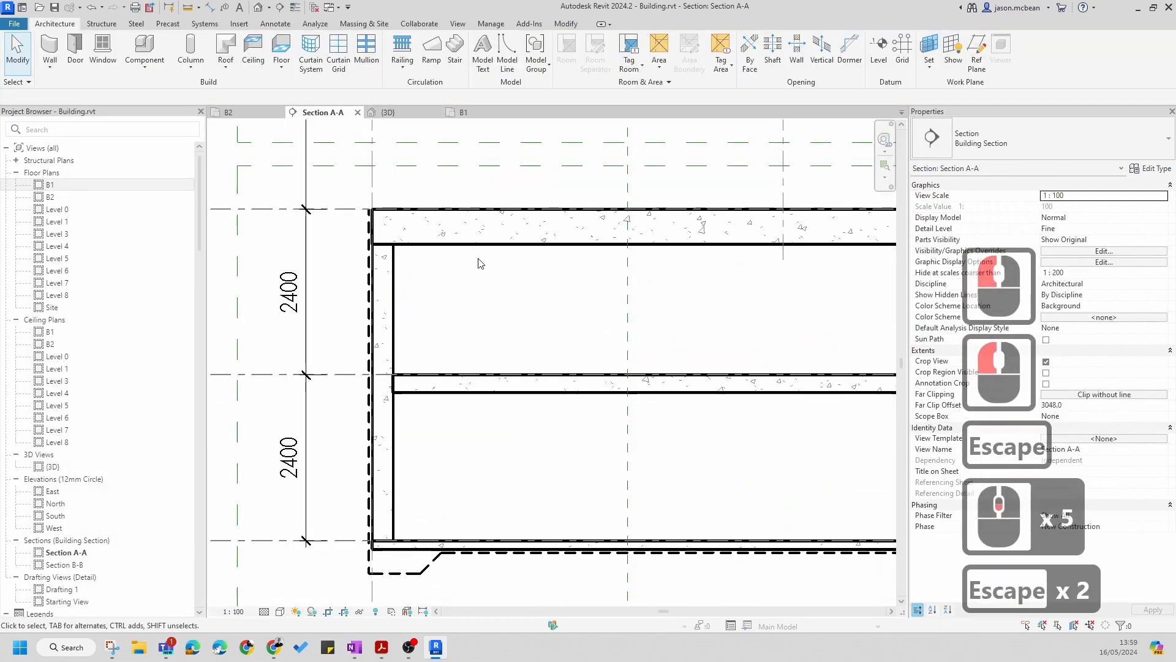
Join the grid A retaining wall's geometry with the Level 0 slab and with the B1 slab
left_click(441, 242)
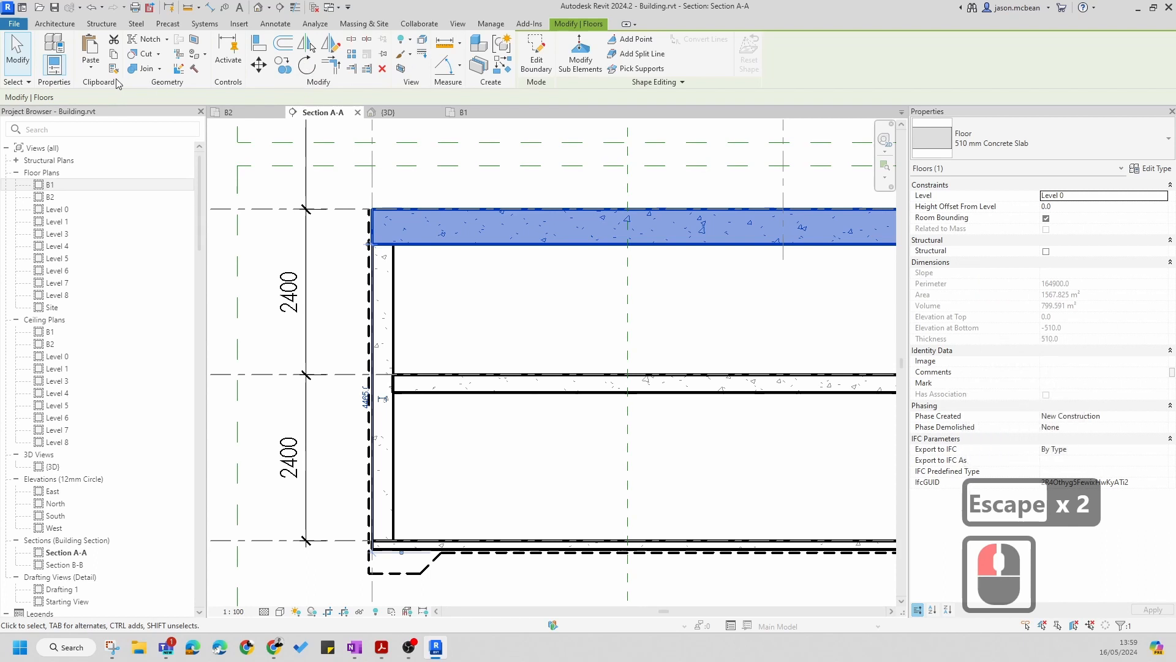
left_click(160, 73)
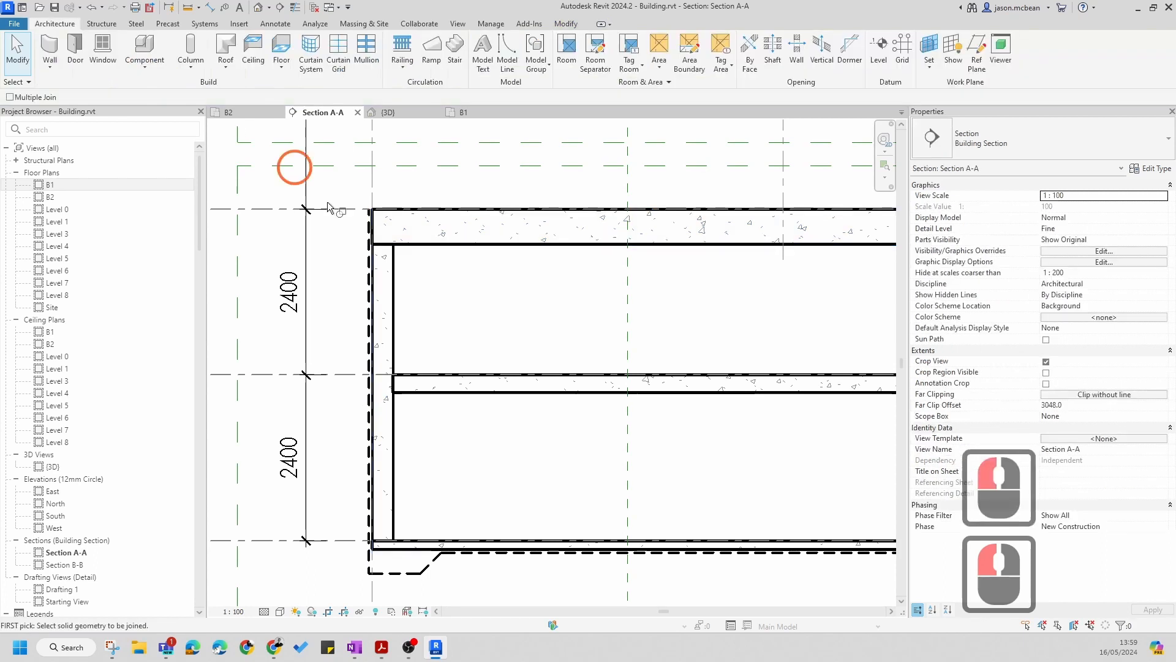
left_click(413, 245)
left_click(393, 263)
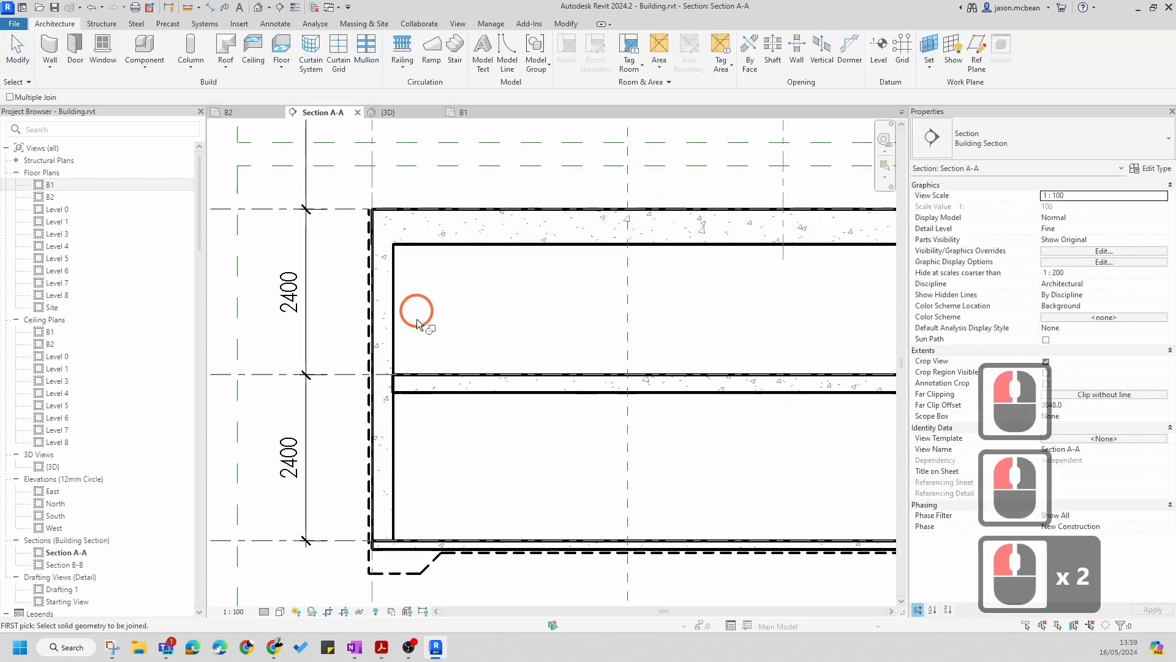
left_click(422, 388)
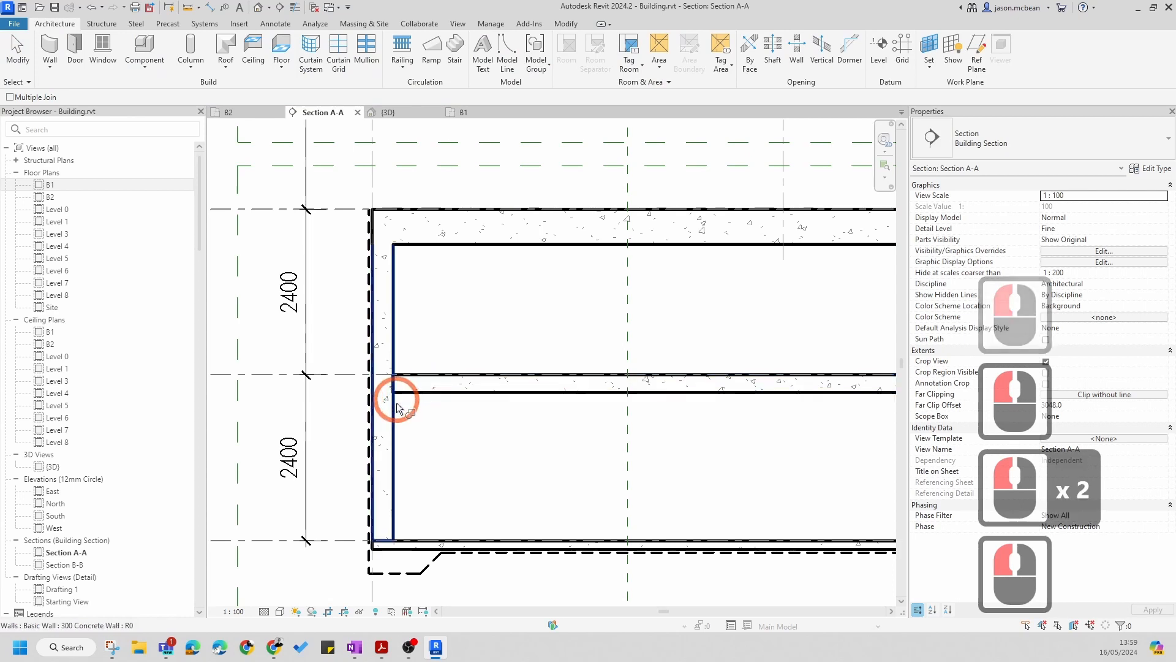
left_click(395, 402)
left_click(419, 416)
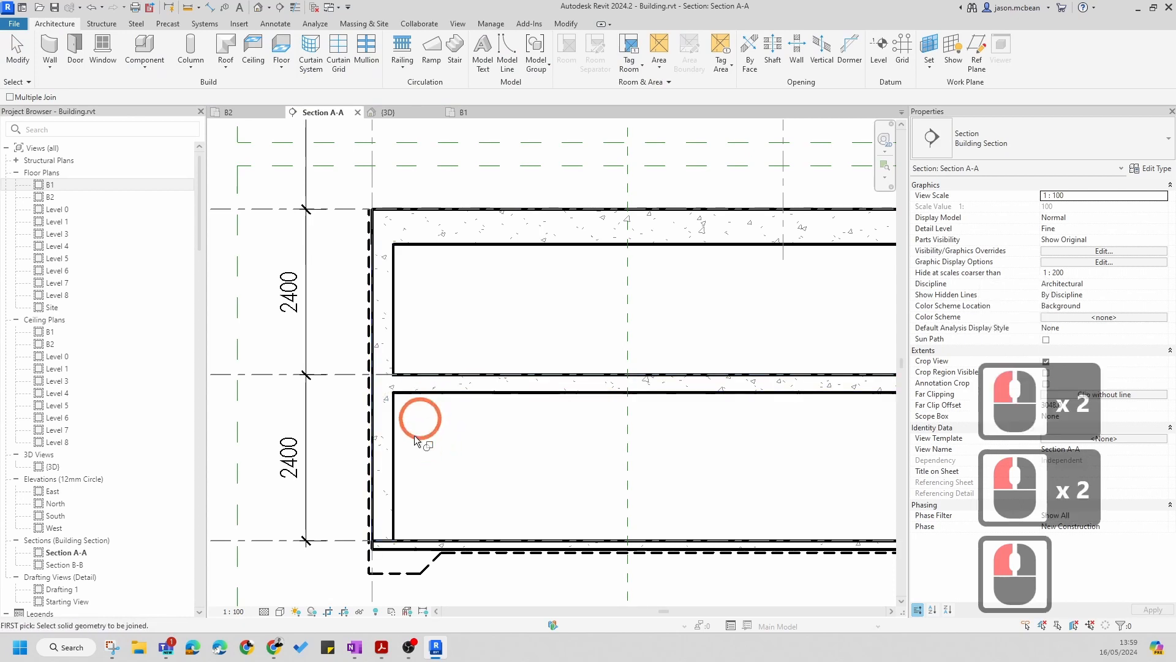
Join the grid A retaining wall with the 125mm Surface Bed at B2 and end the Join command
left_click(402, 539)
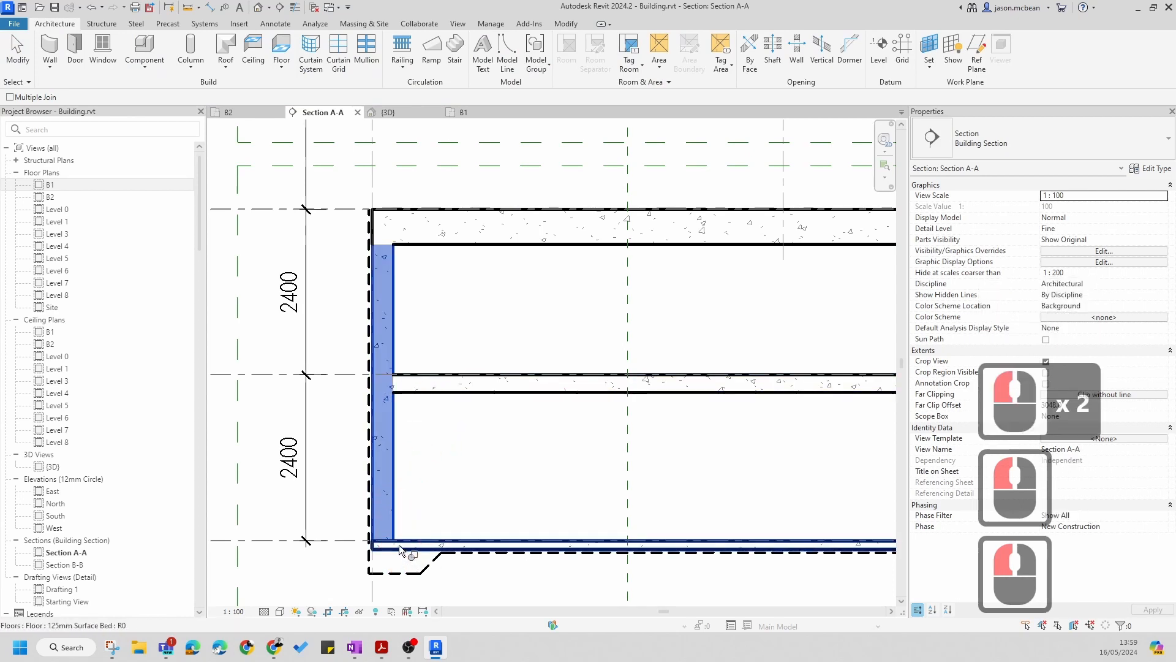
left_click(399, 548)
scroll(433, 342, "down", 7)
key("Escape")
key("Escape")
Join the grid E retaining wall's geometry with the Level 0 slab in Section A-A
scroll(441, 386, "down", 6)
scroll(465, 343, "up", 7)
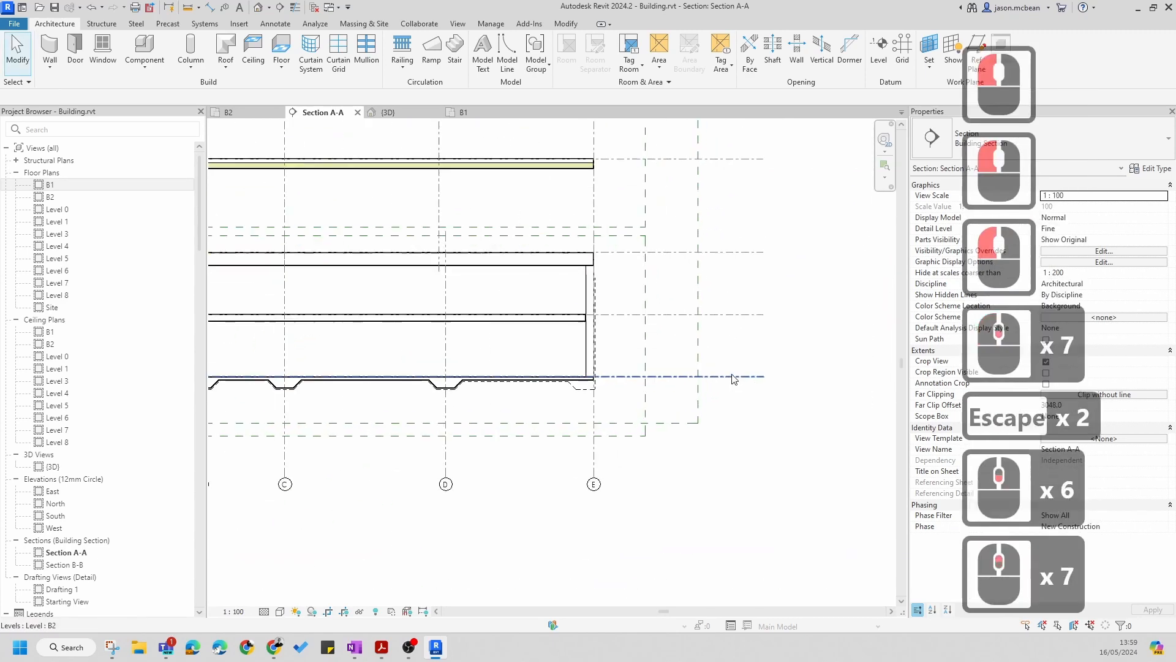
scroll(643, 294, "up", 4)
key("Escape")
scroll(558, 251, "up", 3)
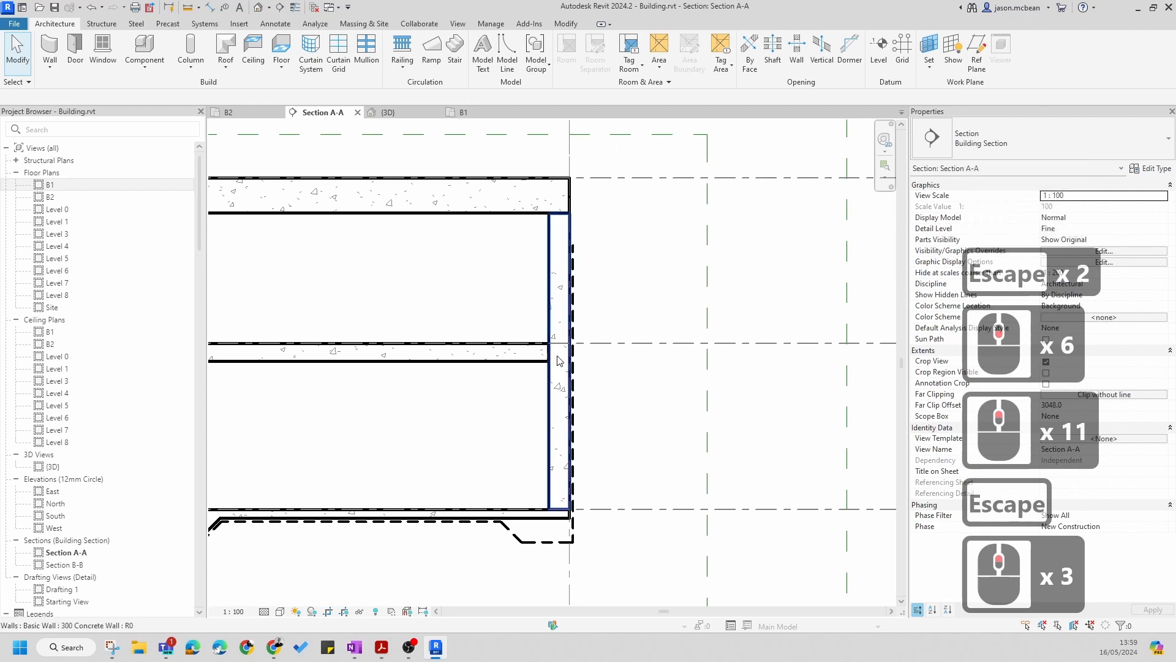
left_click(548, 296)
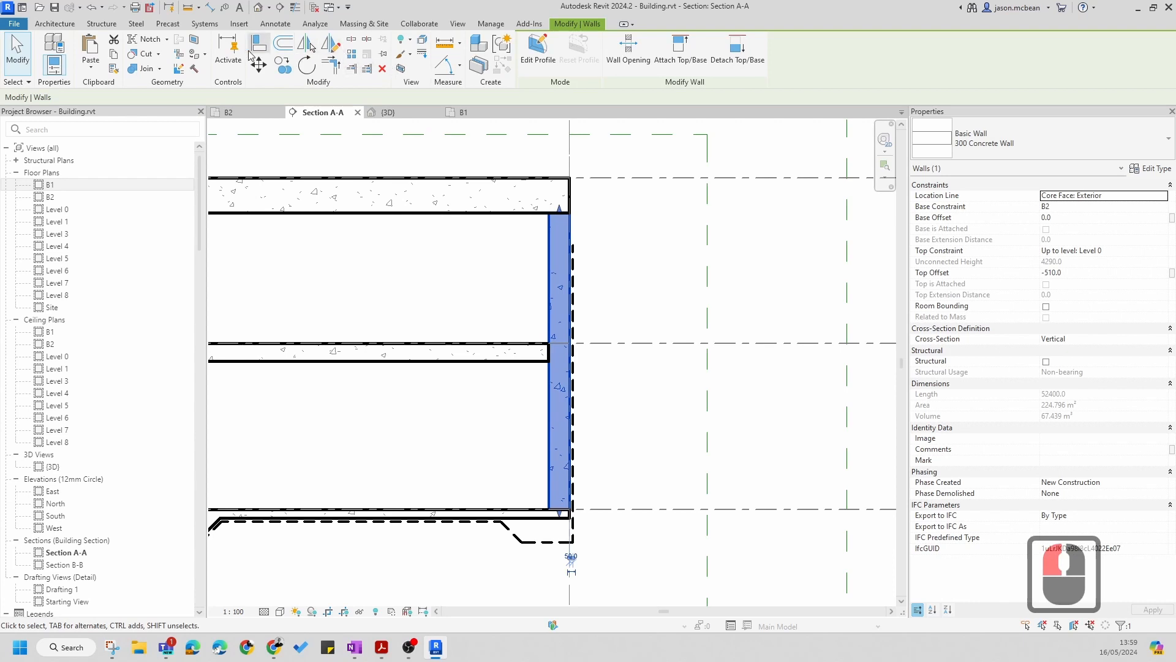
left_click(141, 71)
left_click(551, 254)
left_click(561, 268)
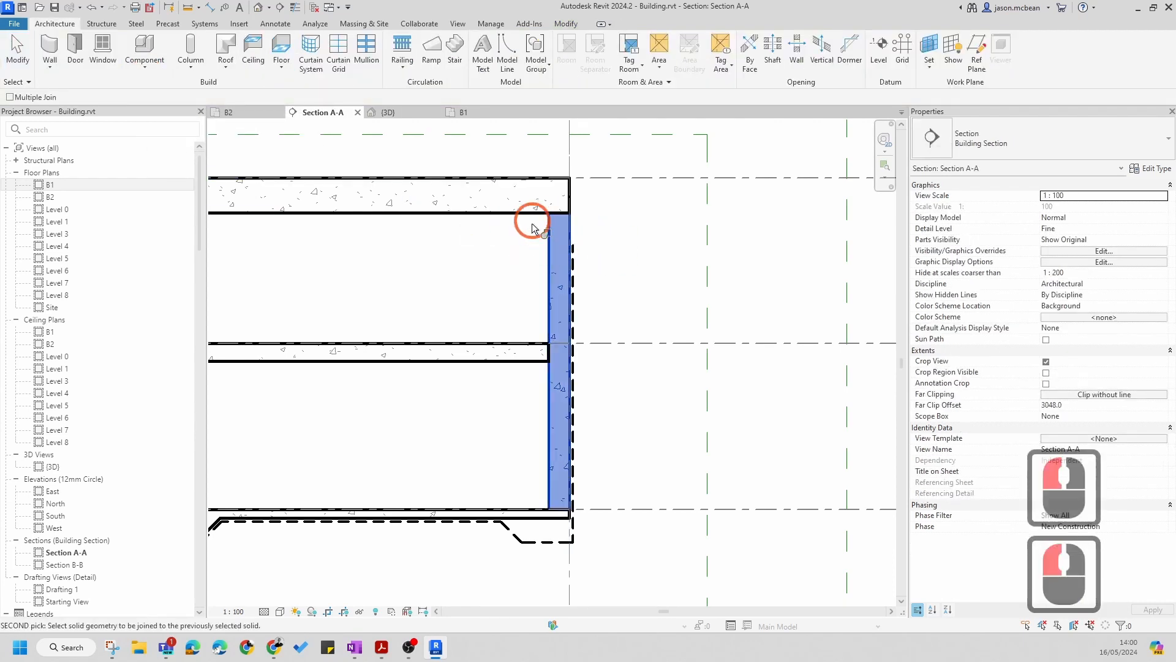
left_click(528, 216)
Join the grid E retaining wall with the B1 slab and the B2 surface bed, and end the Join command
left_click(542, 355)
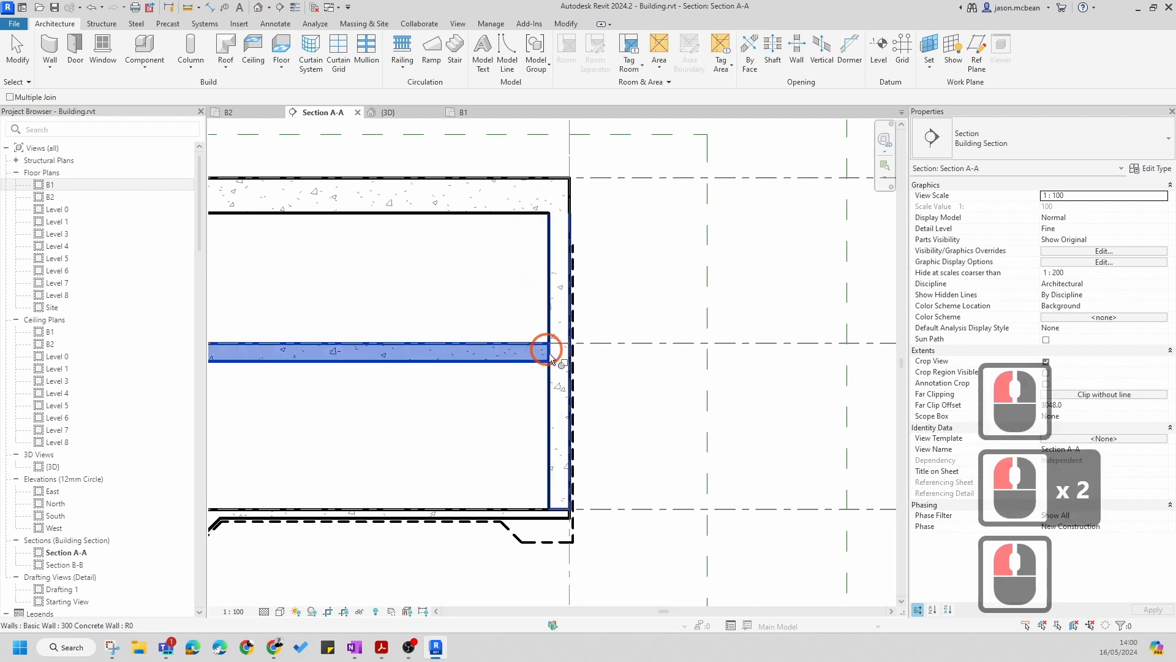
left_click(547, 406)
left_click(549, 476)
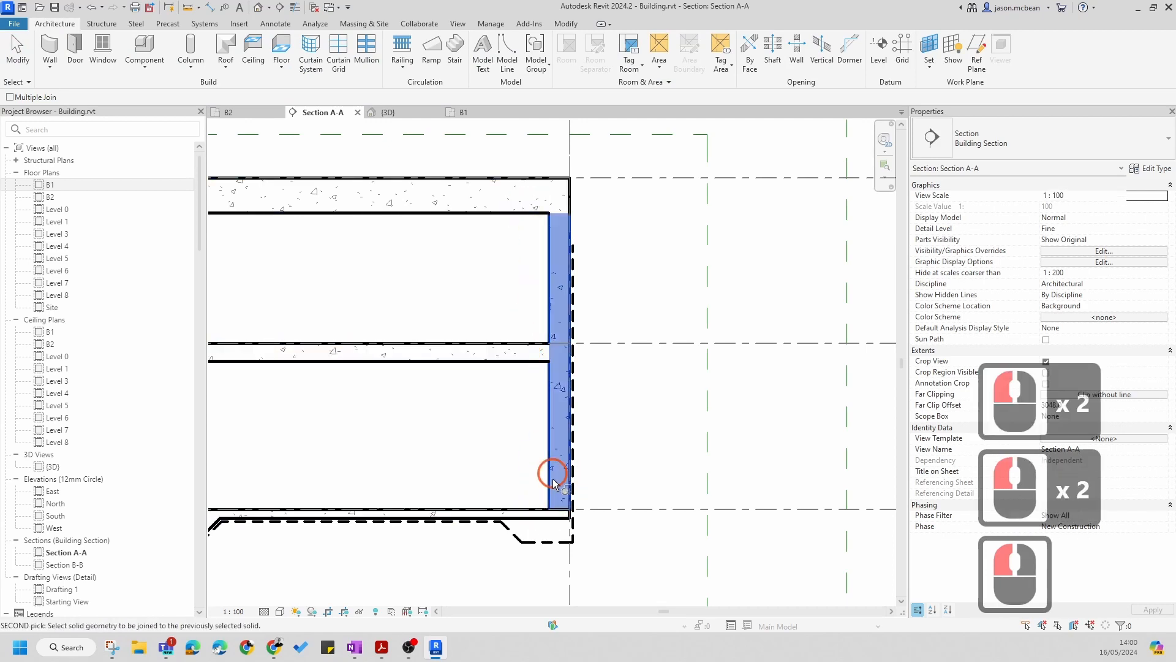
left_click(540, 510)
scroll(704, 478, "down", 6)
key("Escape")
key("Escape")
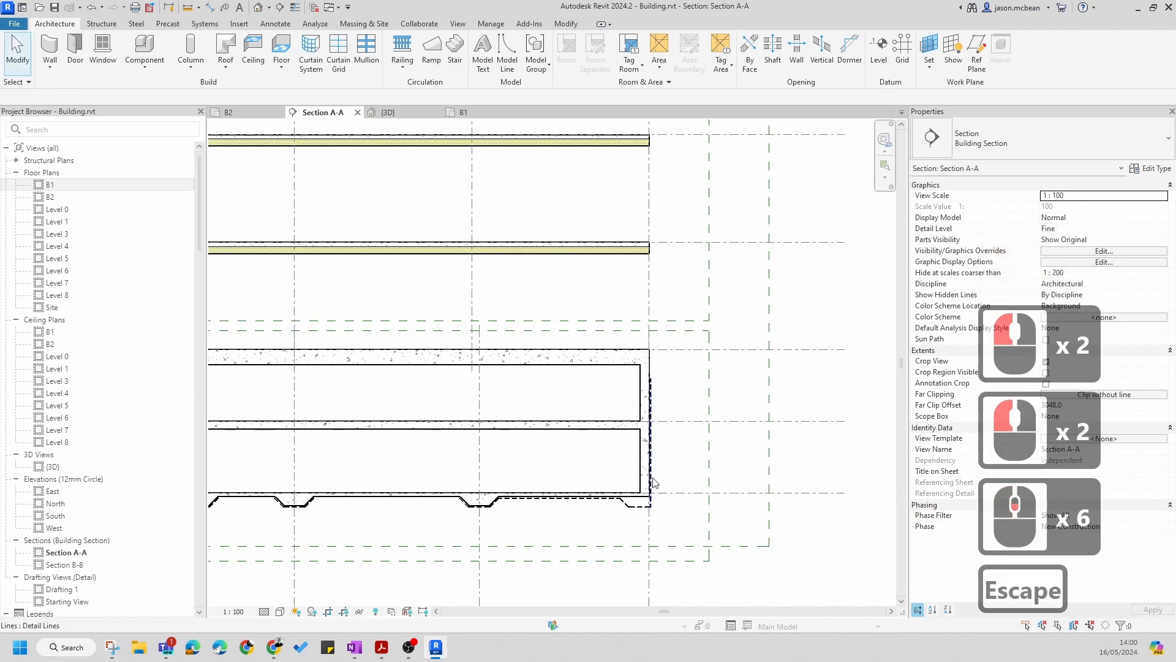
Review the joined basement in Section A-A, and examine the basement and floor slabs from several sides in the 3D view
scroll(649, 494, "up", 7)
scroll(748, 310, "down", 8)
key("Escape")
scroll(673, 294, "down", 5)
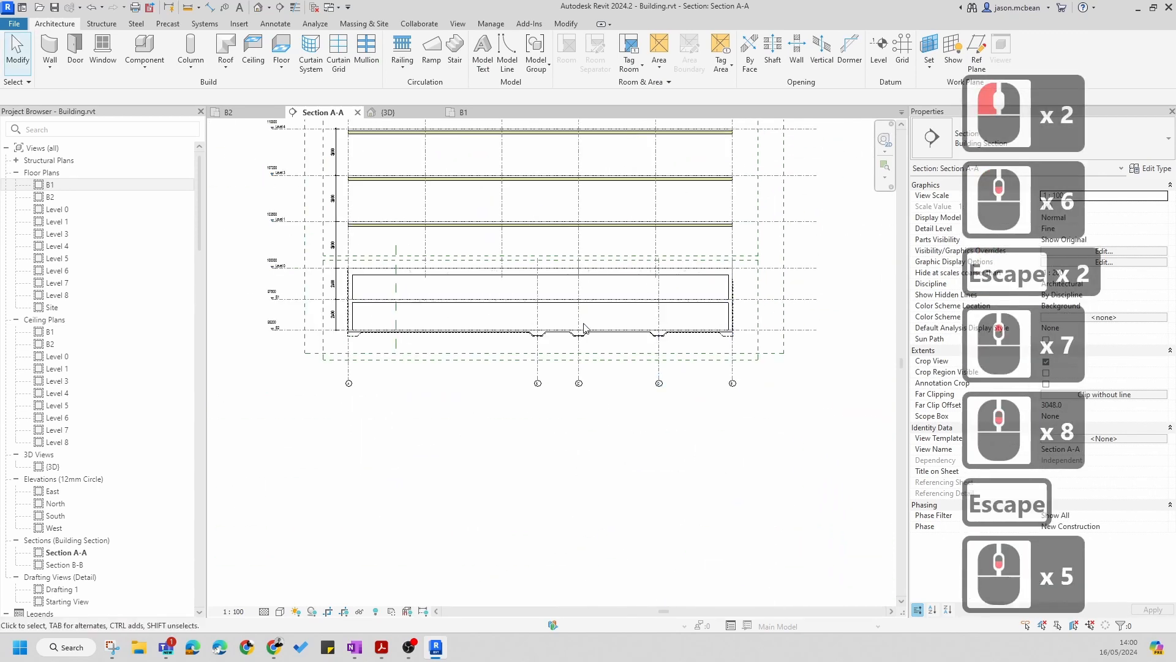
scroll(594, 284, "up", 4)
left_click(261, 11)
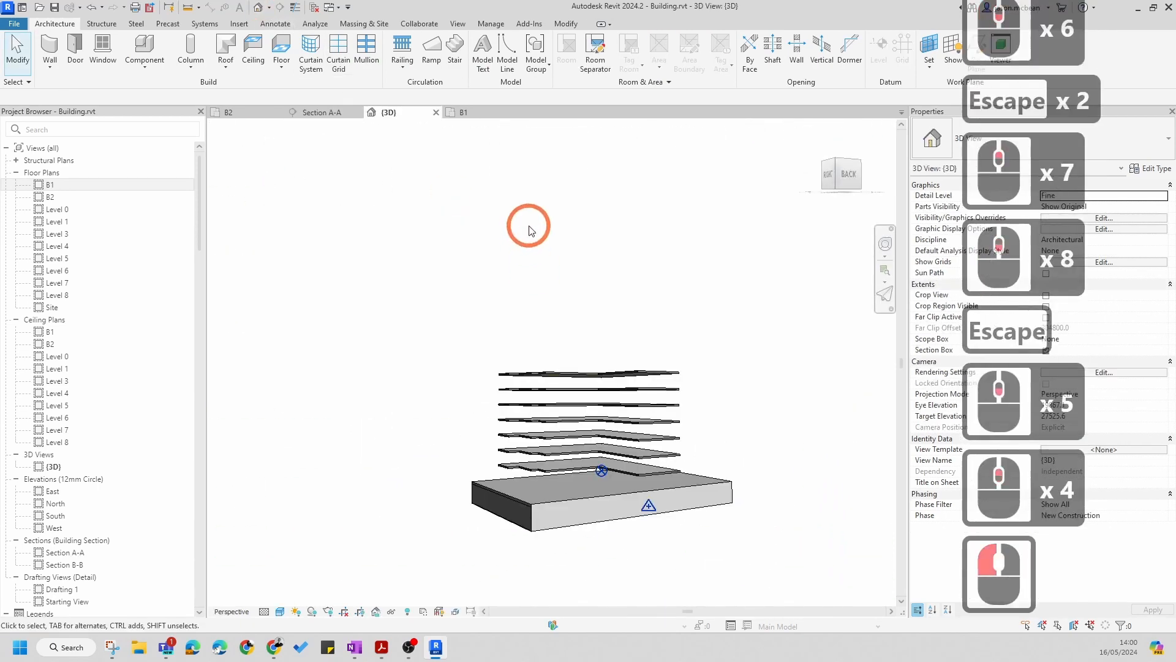
scroll(598, 543, "up", 14)
middle_click_drag(326, 437, 667, 304, "shift")
scroll(667, 304, "down", 7)
middle_click_drag(622, 380, 727, 439, "shift")
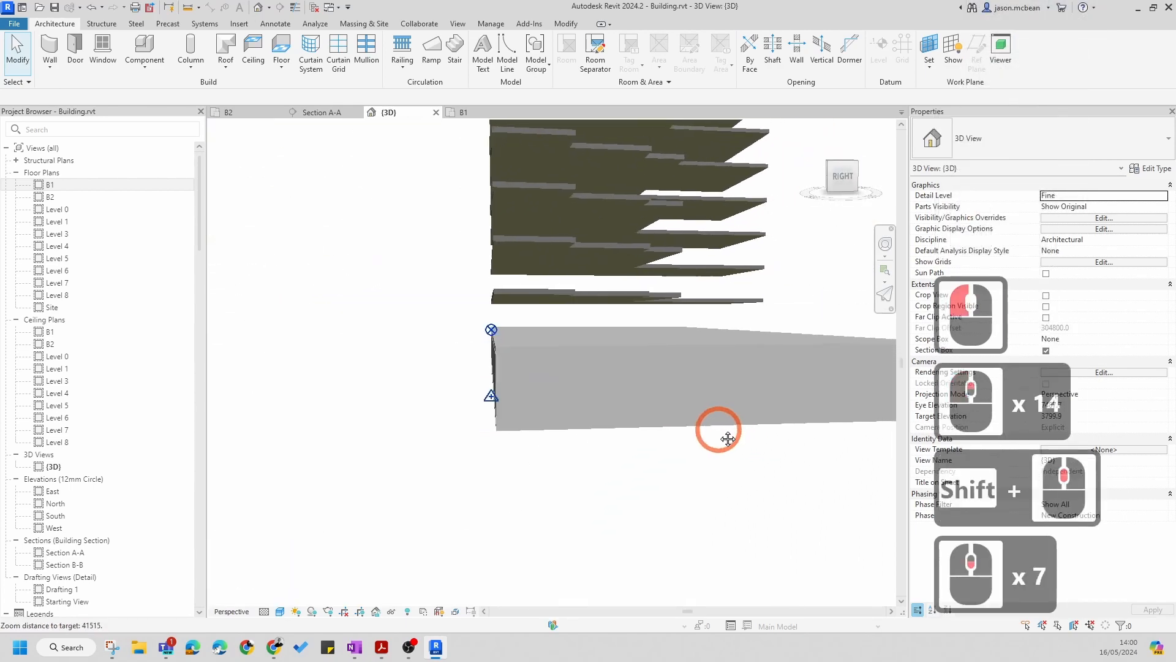
scroll(531, 473, "down", 4)
middle_click_drag(453, 438, 726, 427, "shift")
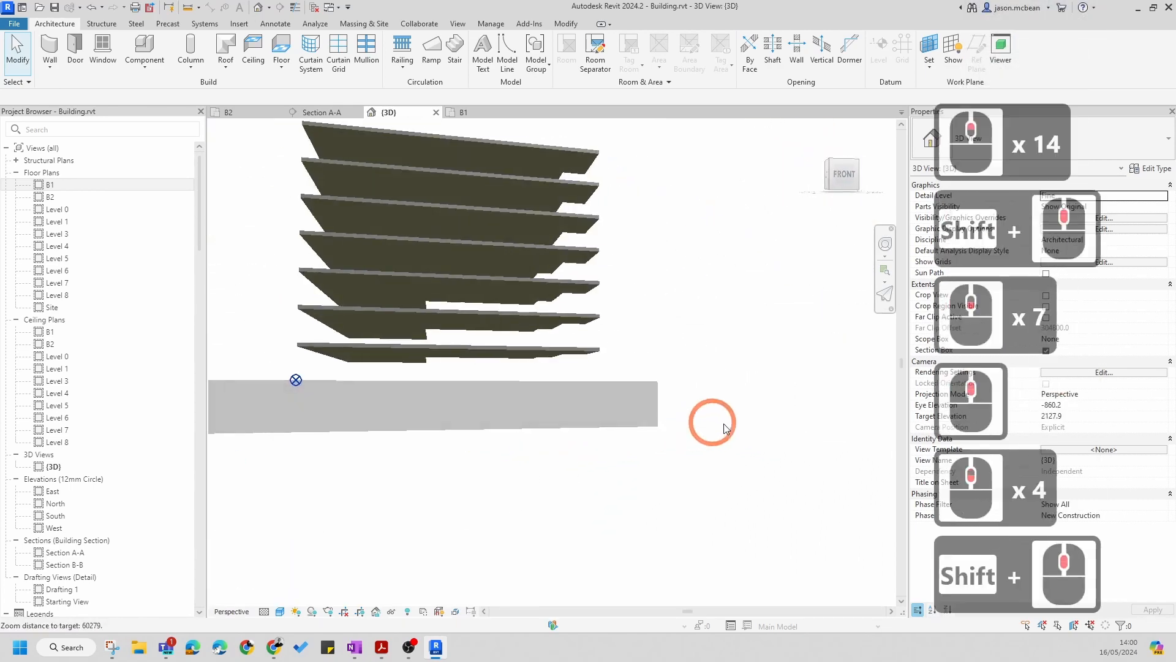
scroll(722, 426, "down", 4)
middle_click_drag(446, 498, 406, 551, "shift")
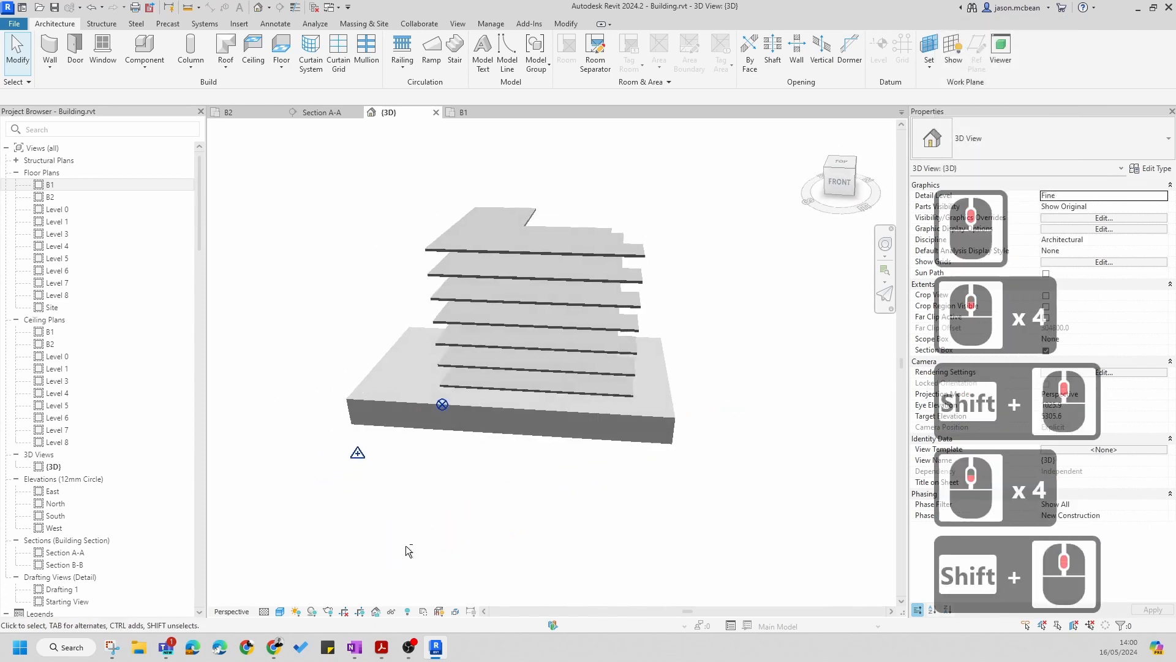
key("Escape")
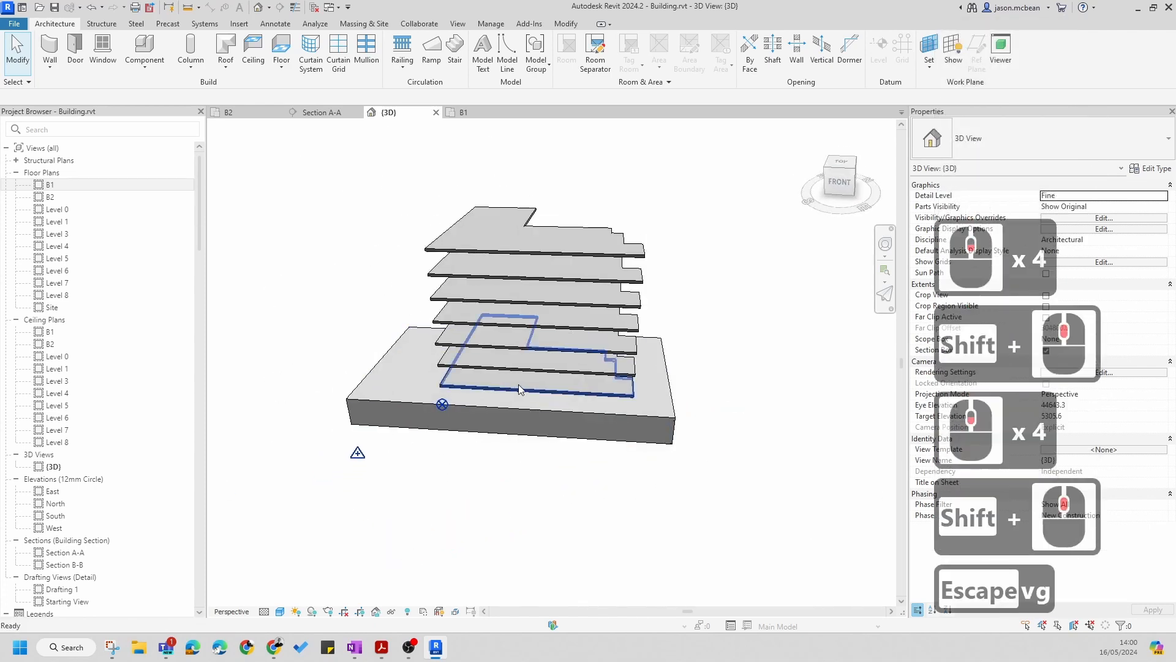
left_click(228, 57)
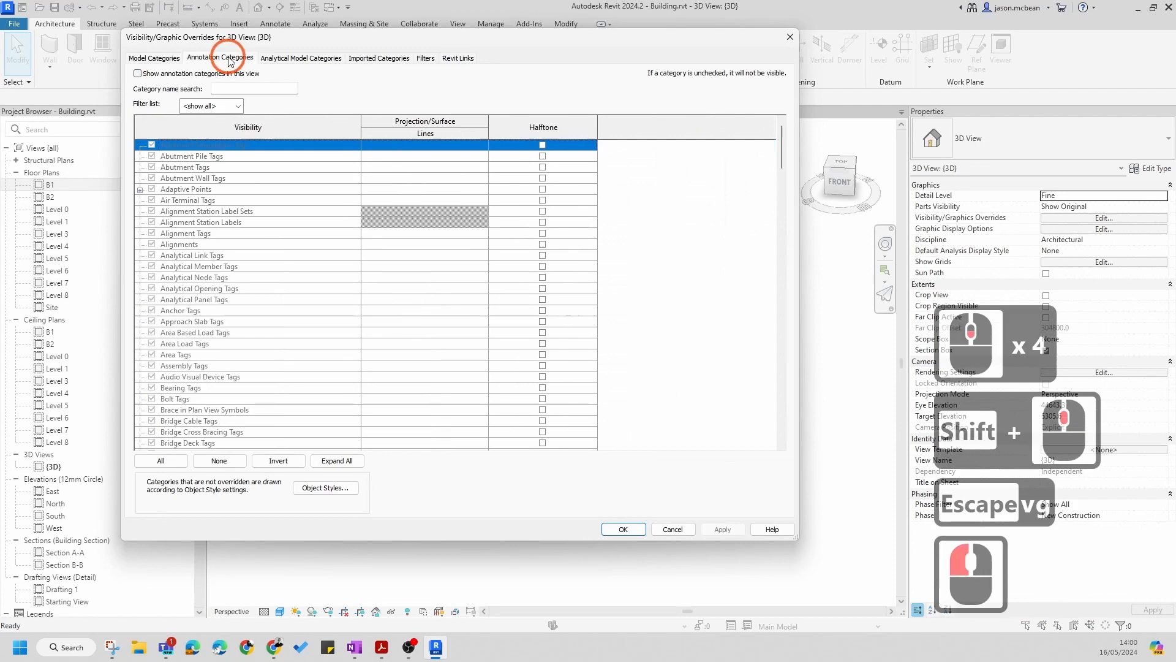
left_click(137, 73)
left_click(158, 375)
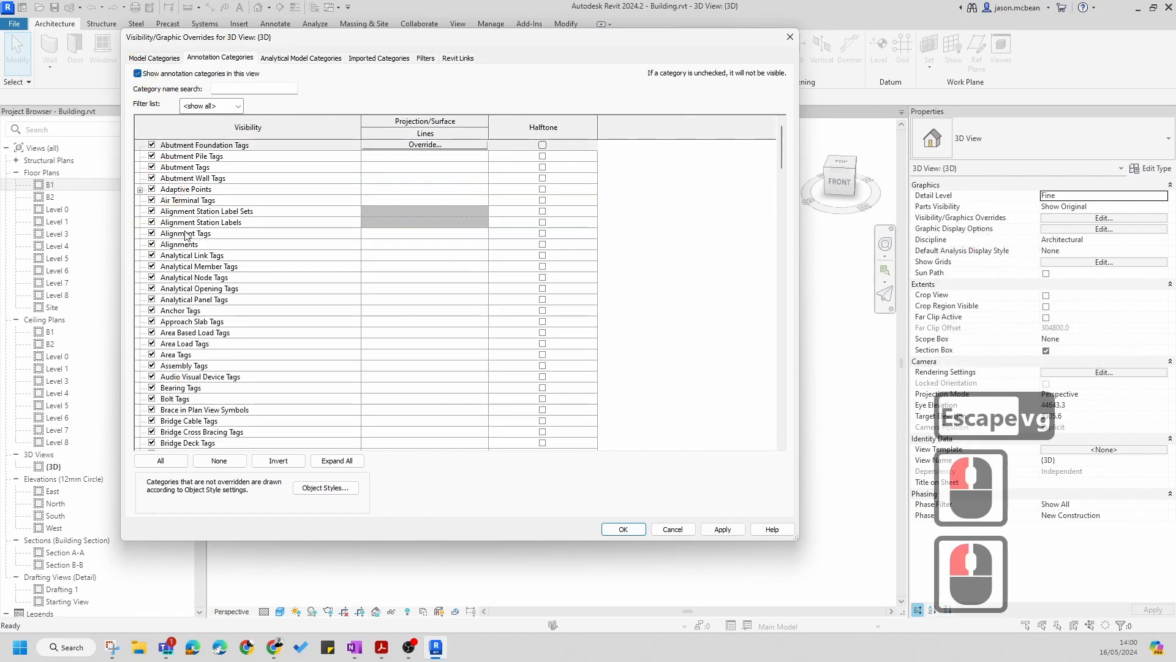
scroll(187, 236, "down", 8)
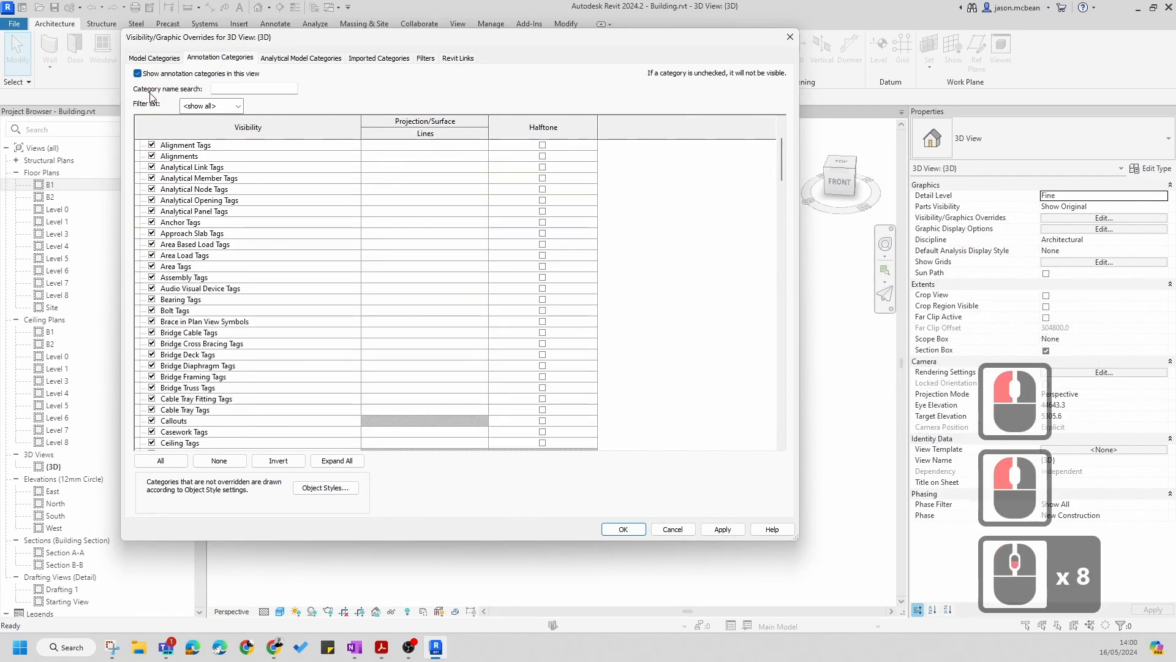
left_click(159, 460)
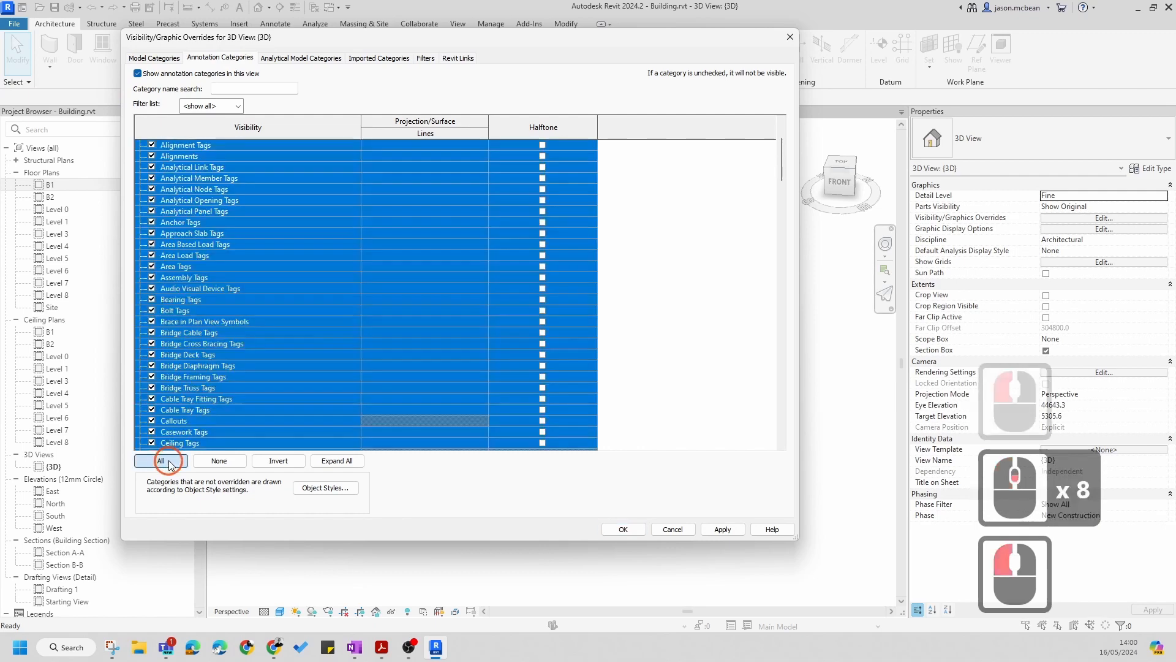
left_click(173, 376)
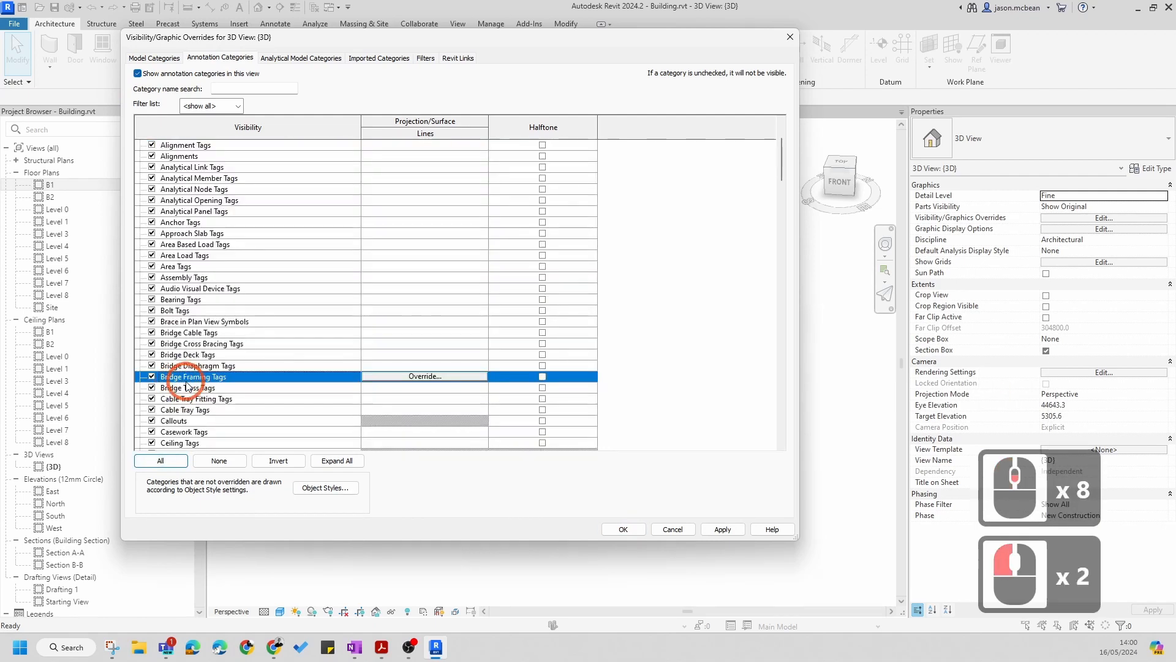
left_click(160, 462)
scroll(211, 335, "down", 20)
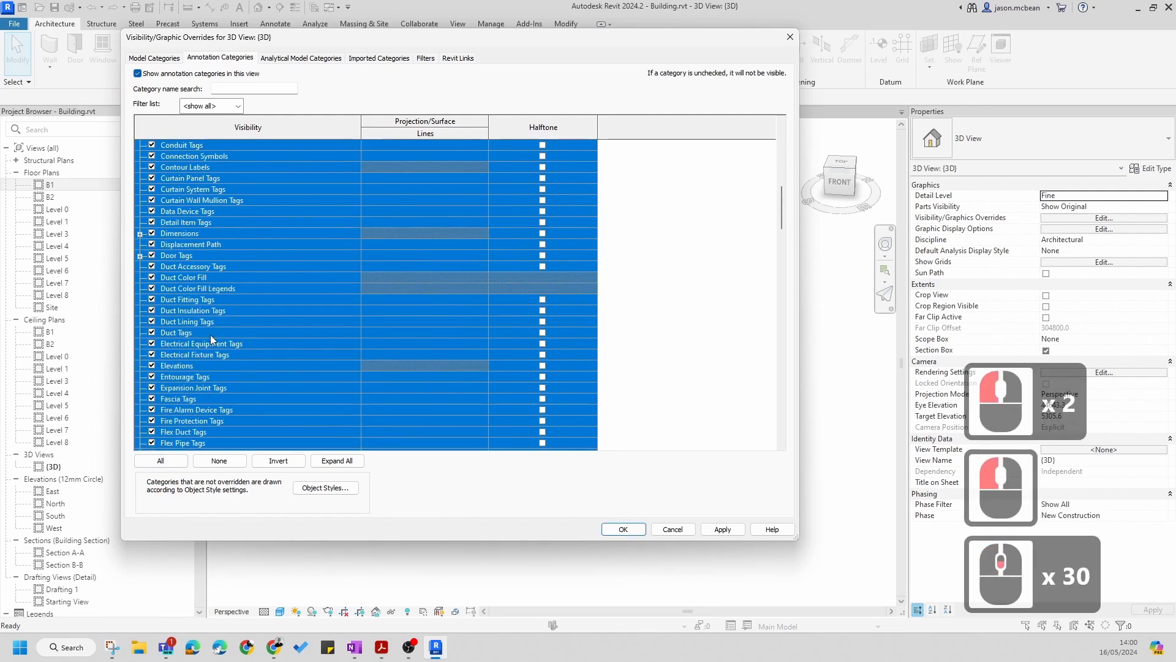
scroll(211, 334, "down", 20)
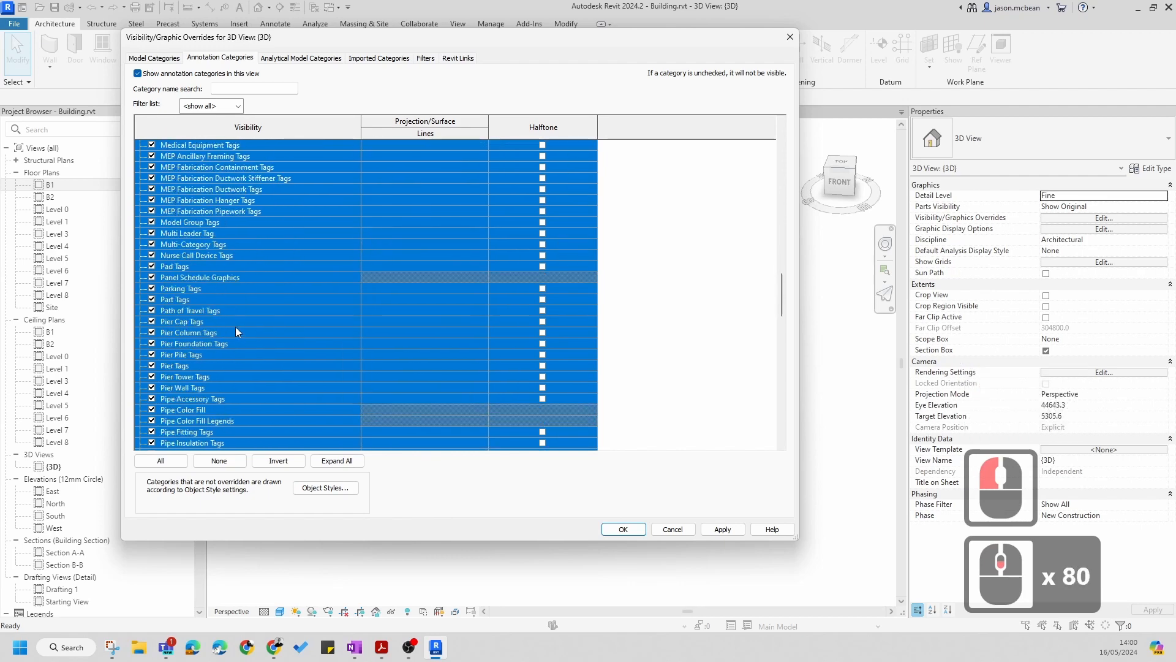
scroll(237, 331, "down", 20)
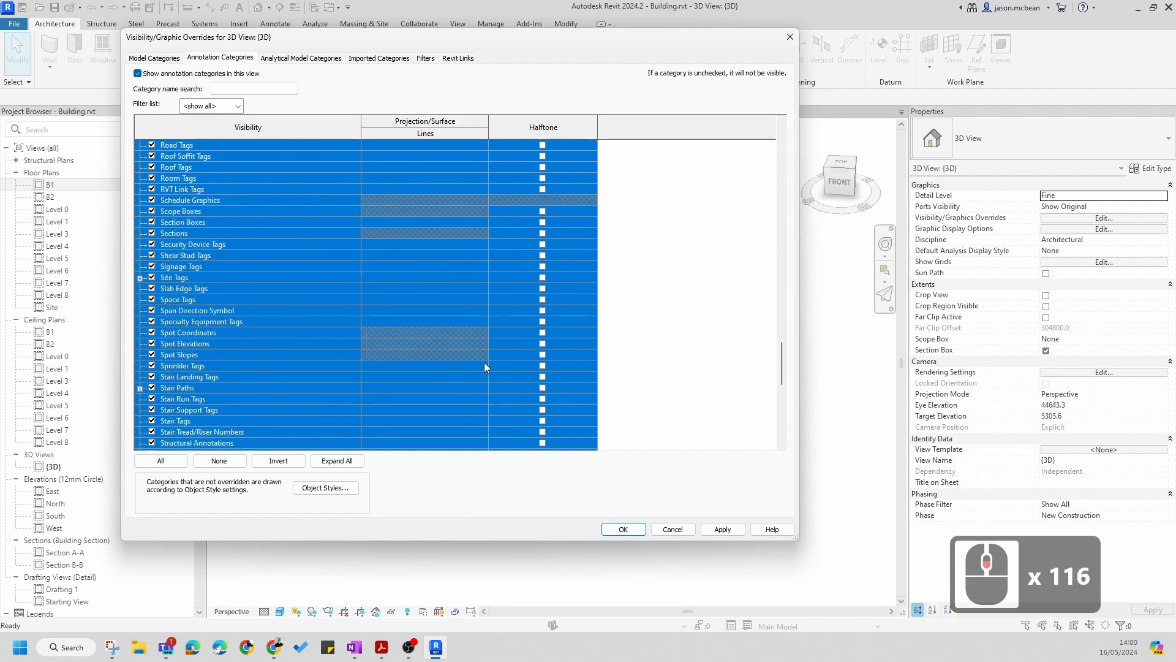
scroll(484, 367, "down", 8)
left_click_drag(777, 374, 782, 429)
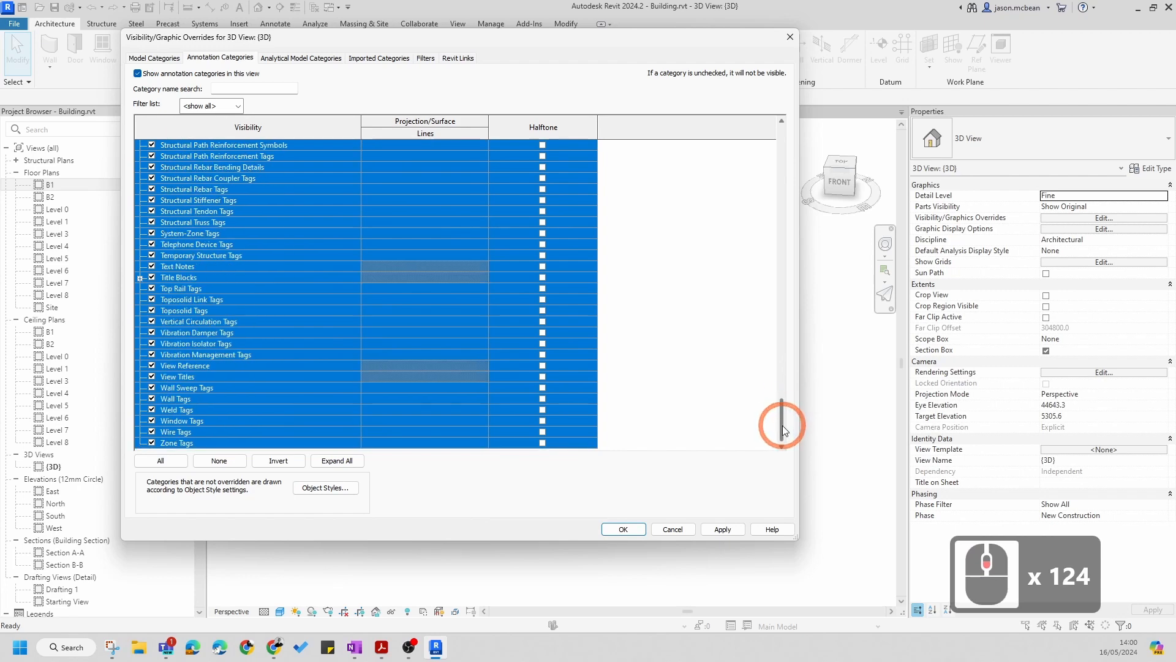
left_click(782, 425)
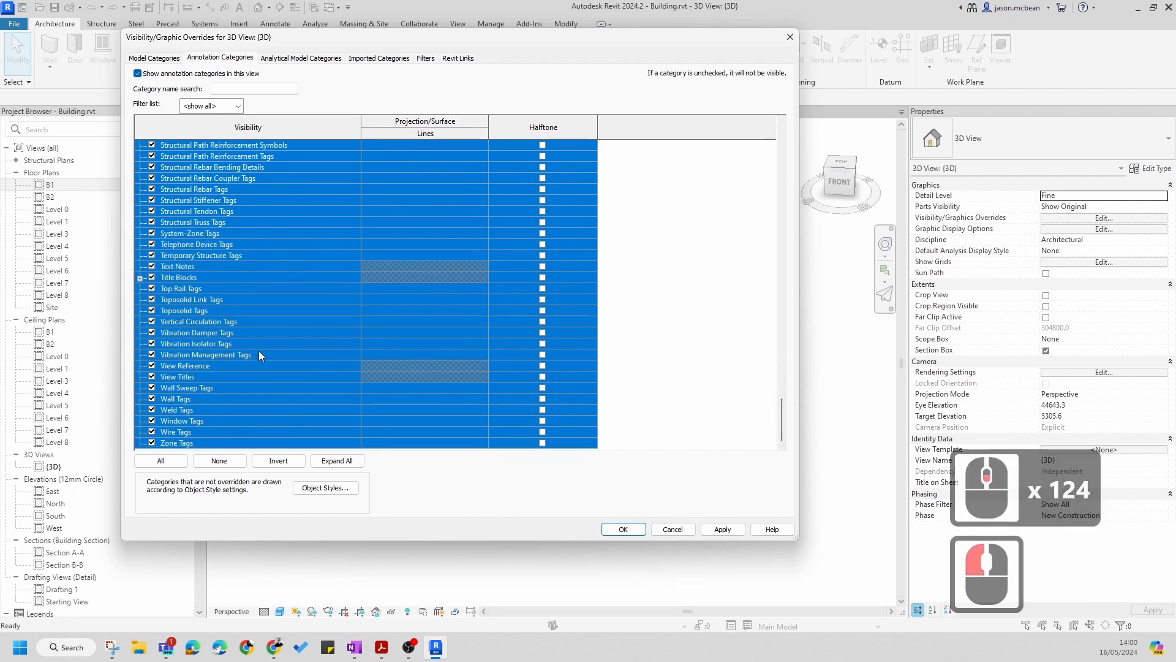
scroll(196, 283, "up", 8)
key("Escape")
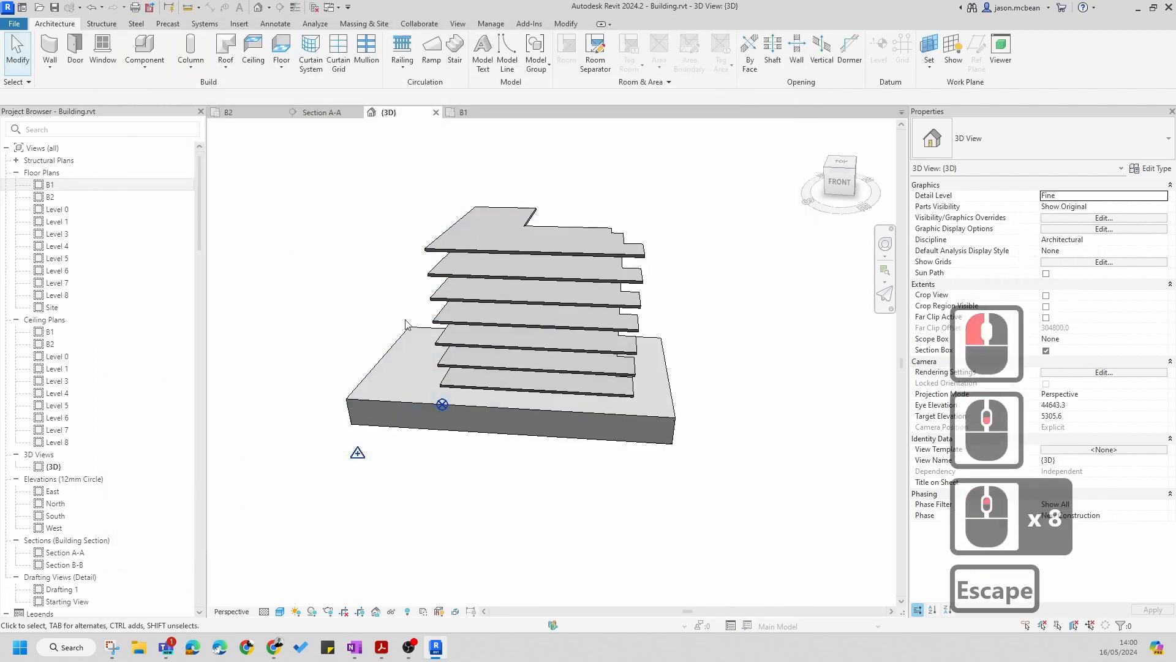
Turn on the display of annotation categories in the {3D} view's visibility overrides, and check the section box around the building
key("v")
key("g")
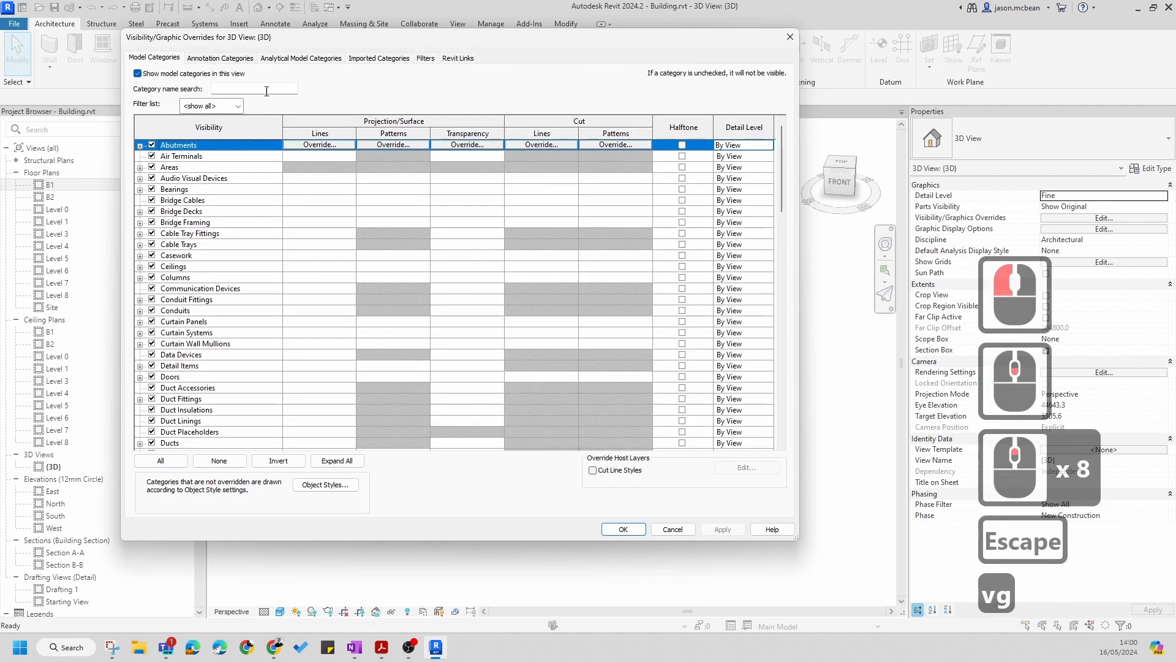
left_click(207, 53)
left_click(207, 54)
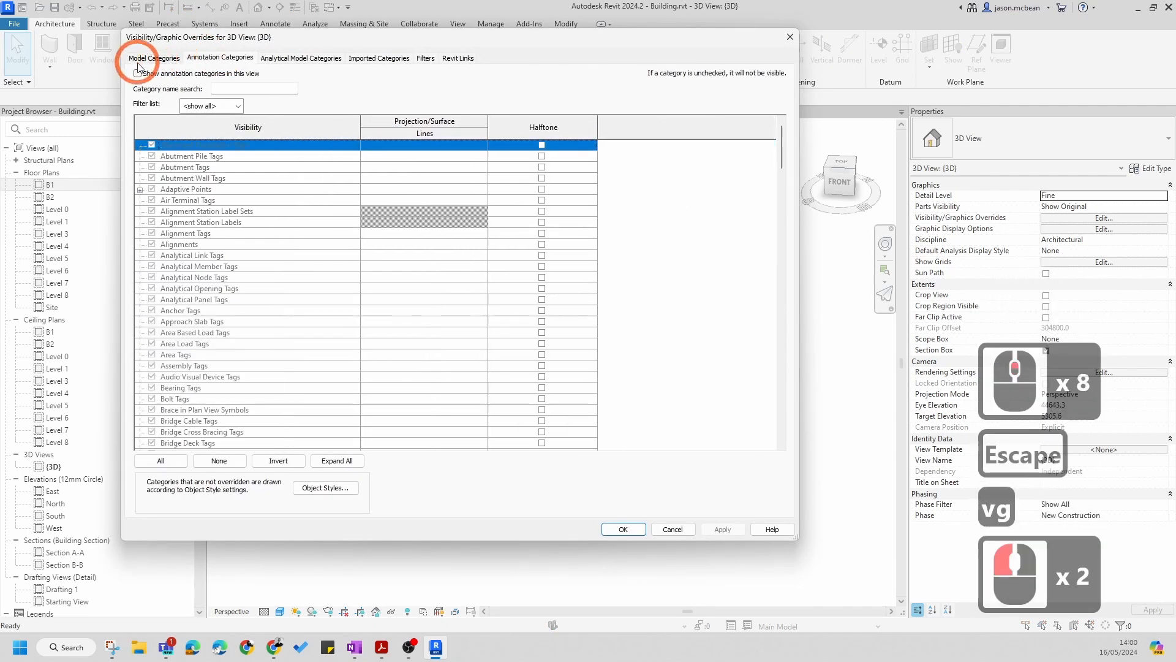
left_click(134, 77)
left_click(721, 529)
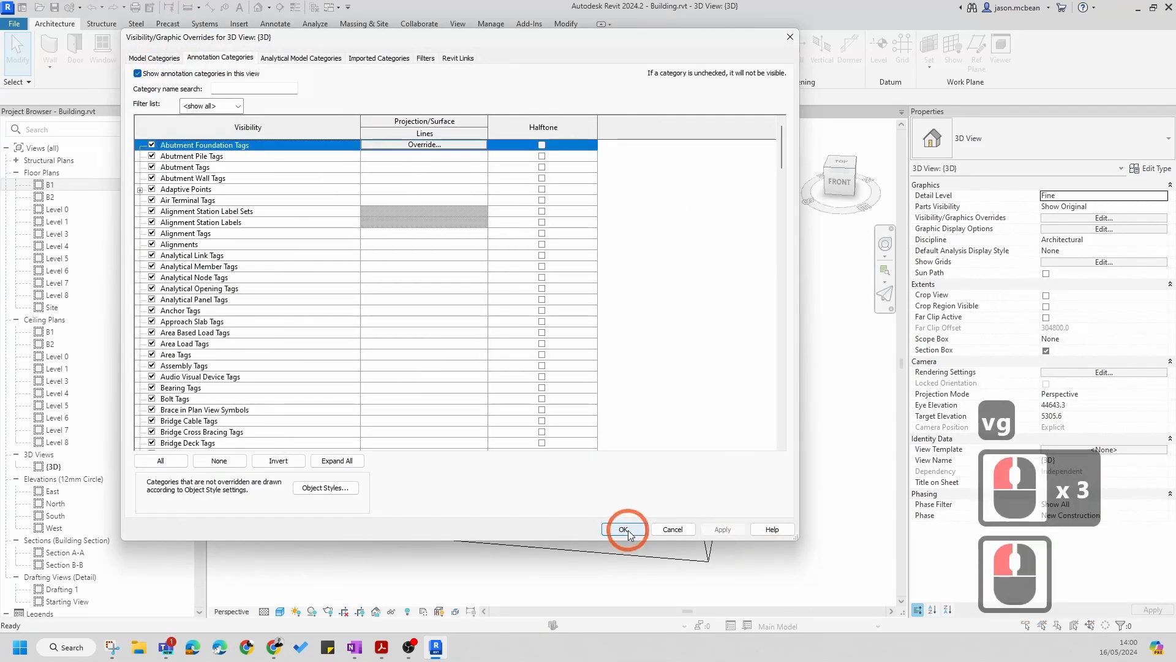
left_click(623, 528)
key("Escape")
scroll(377, 502, "down", 5)
left_click(377, 500)
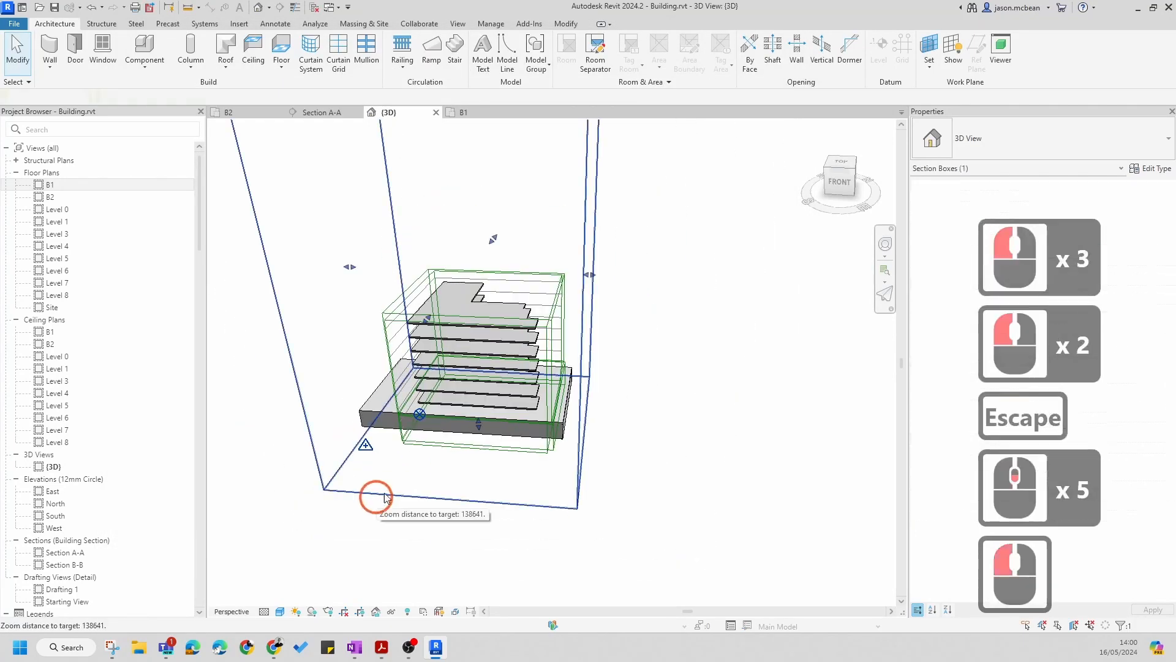
scroll(466, 467, "down", 5)
key("Escape")
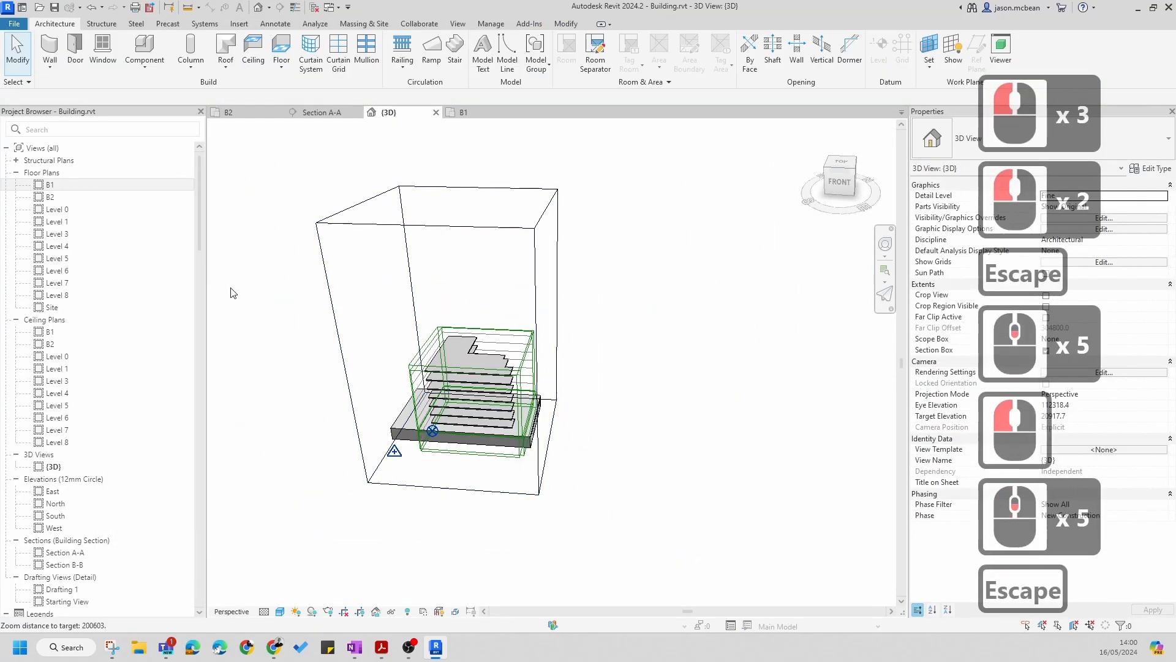
Duplicate the {3D} view
right_click(423, 121)
key("Escape")
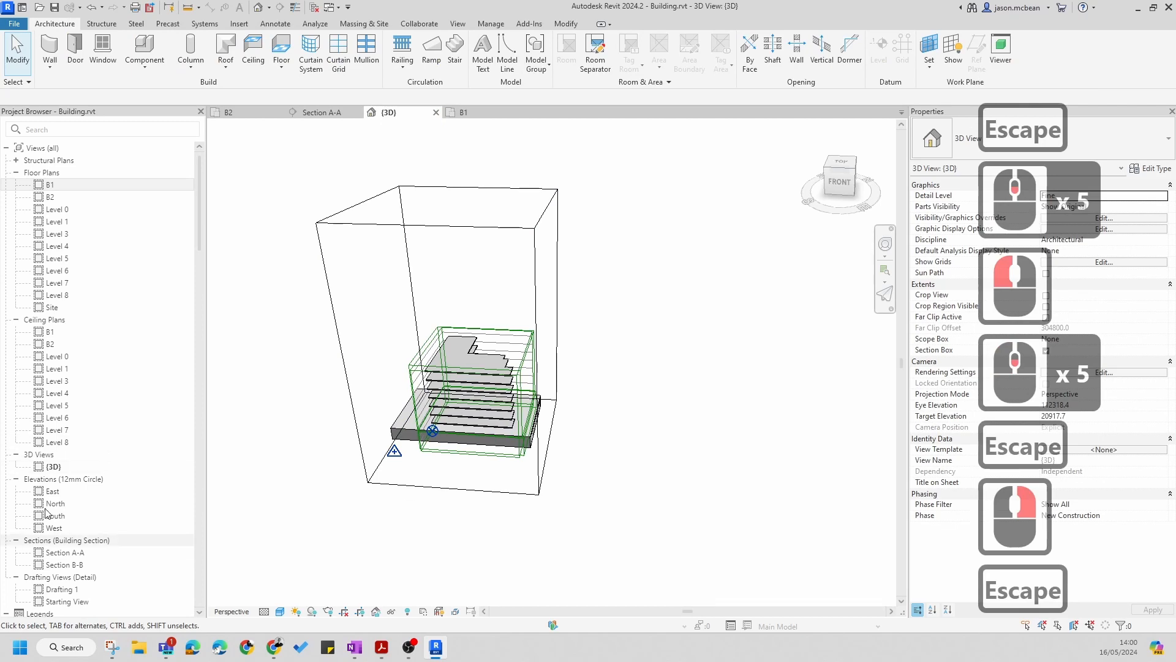
right_click(53, 467)
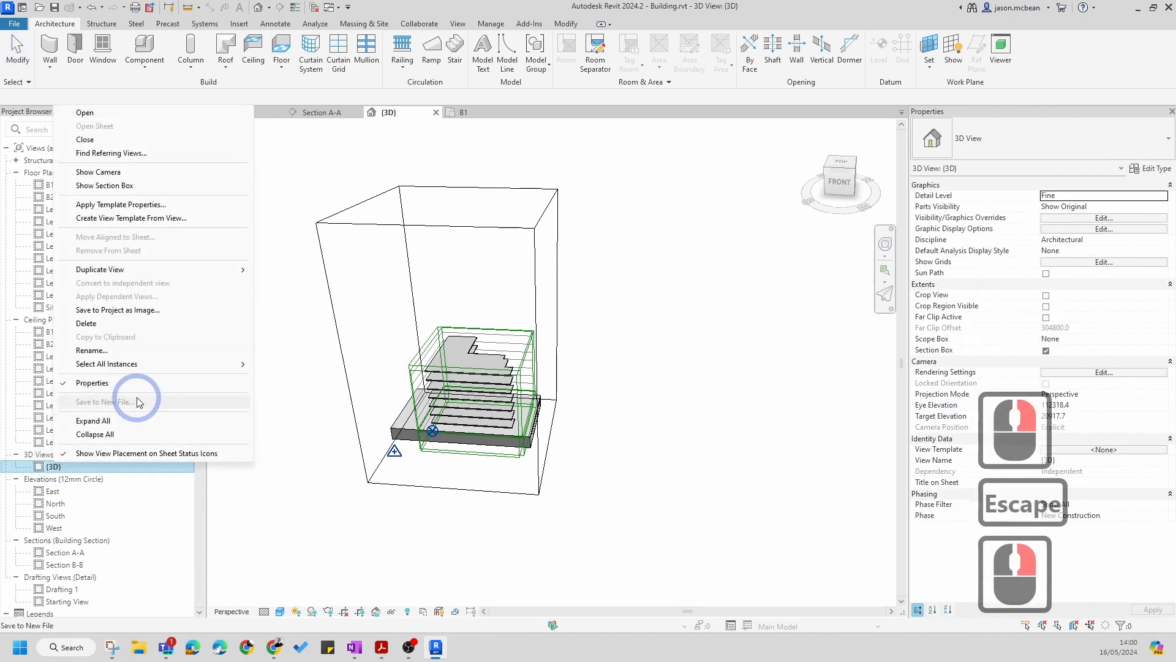
mouse_move(239, 269)
double_click(302, 285)
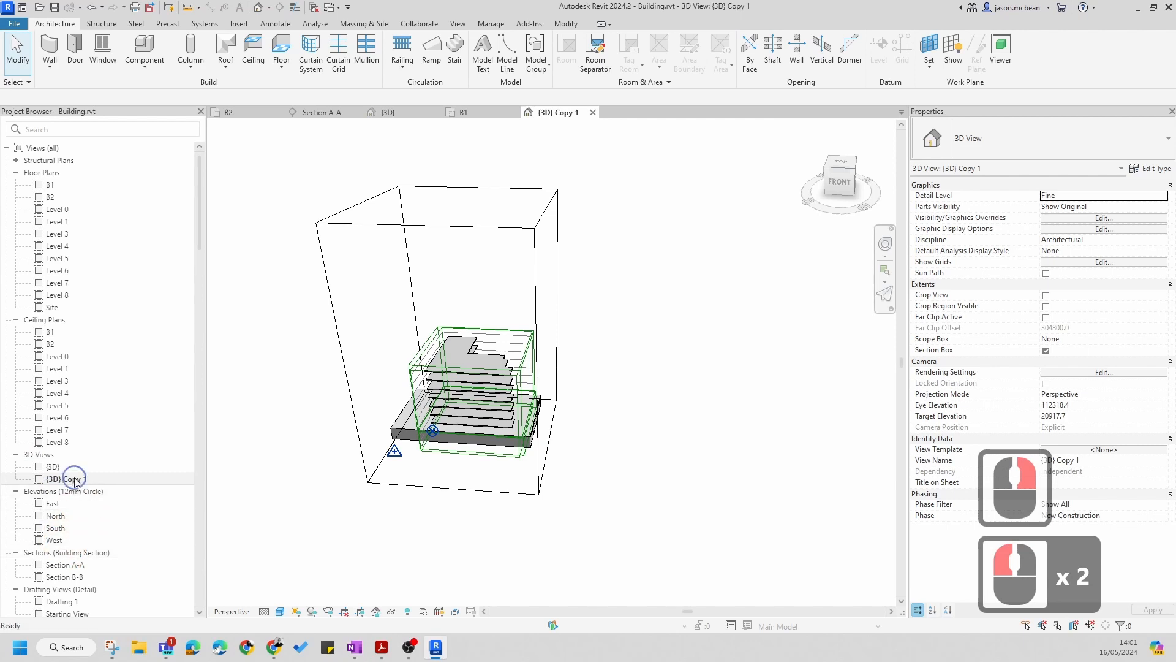
Rename the duplicated 3D view as 3D WK
right_click(76, 480)
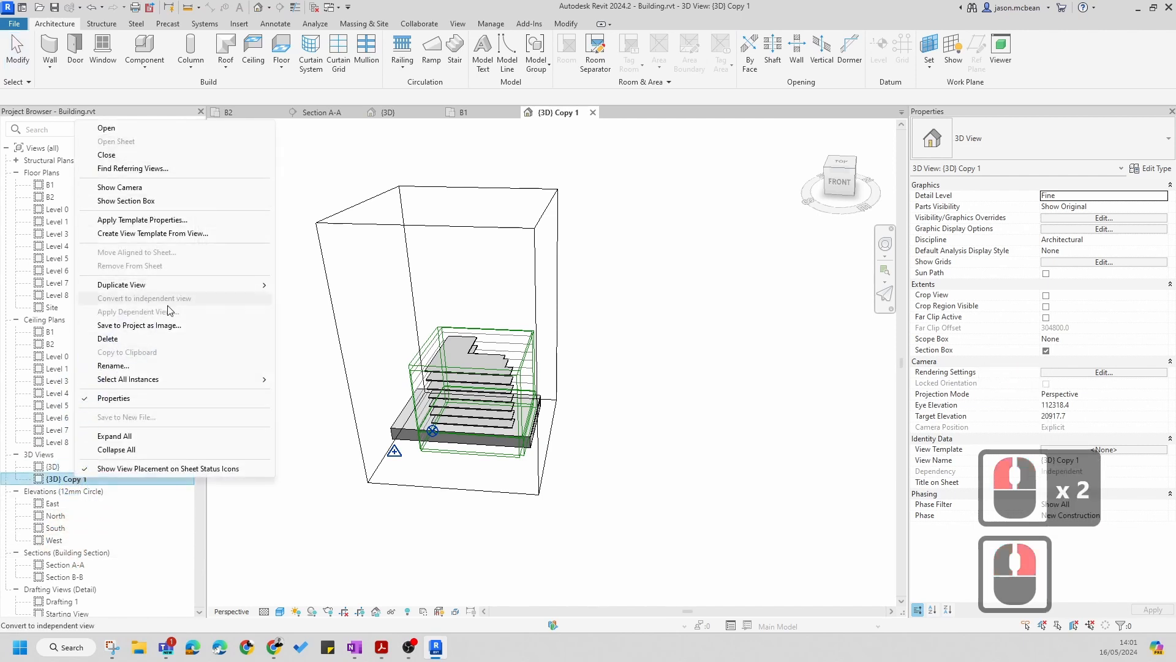
left_click(205, 365)
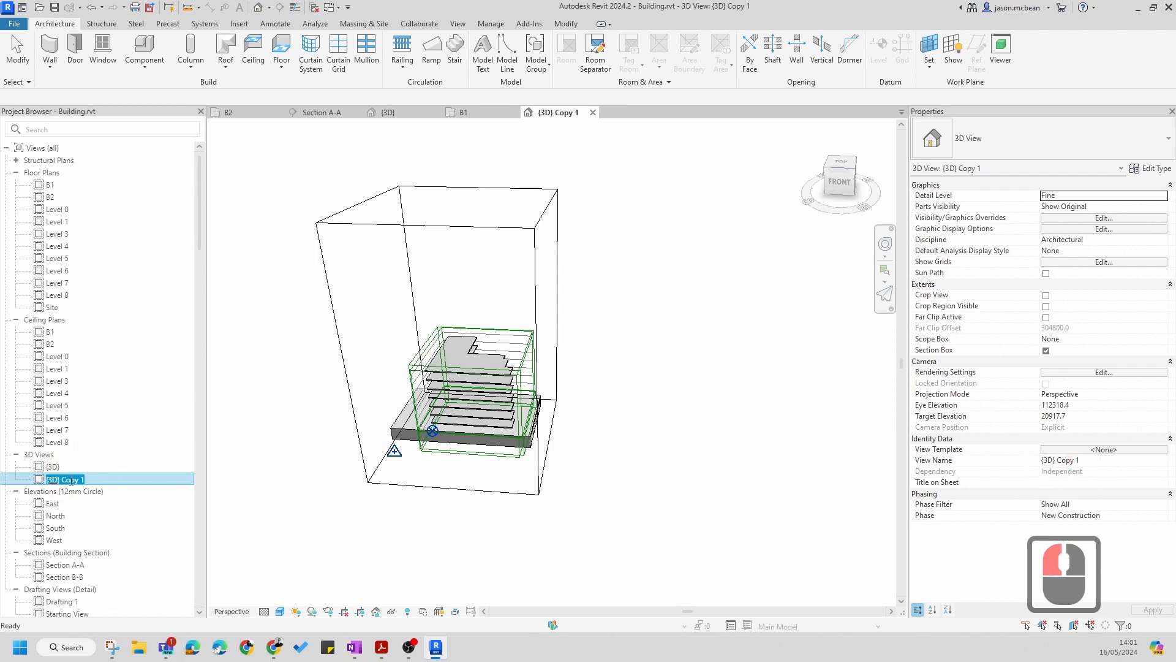
type("#")
key("BackSpace")
type("3")
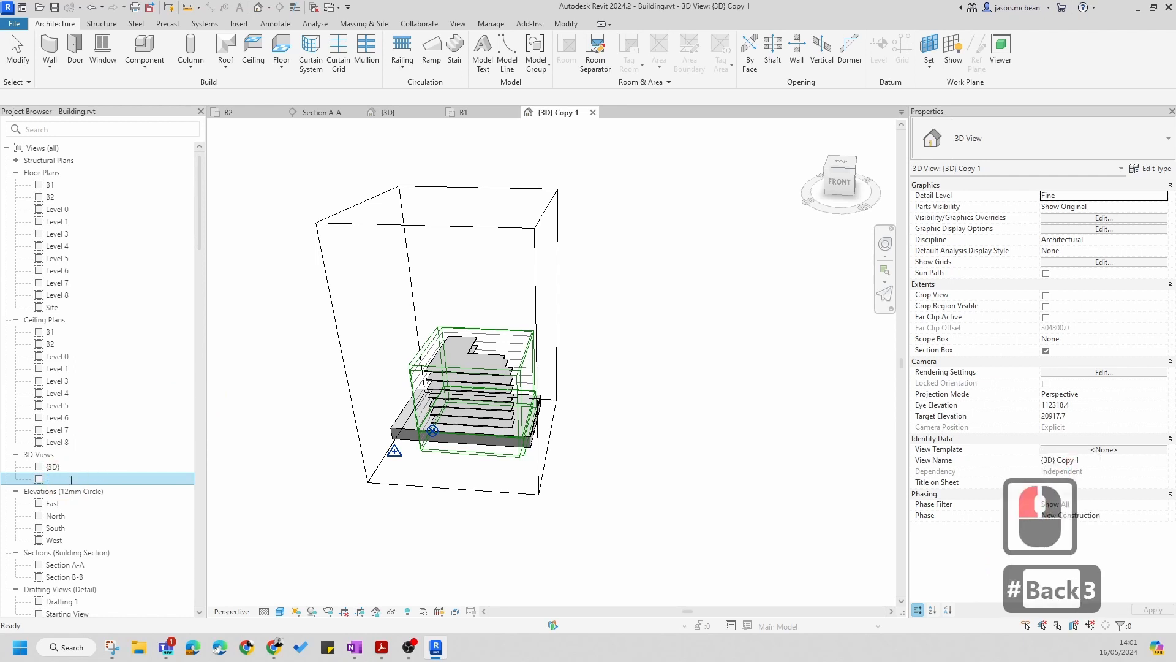
type("d")
key("BackSpace")
type("D")
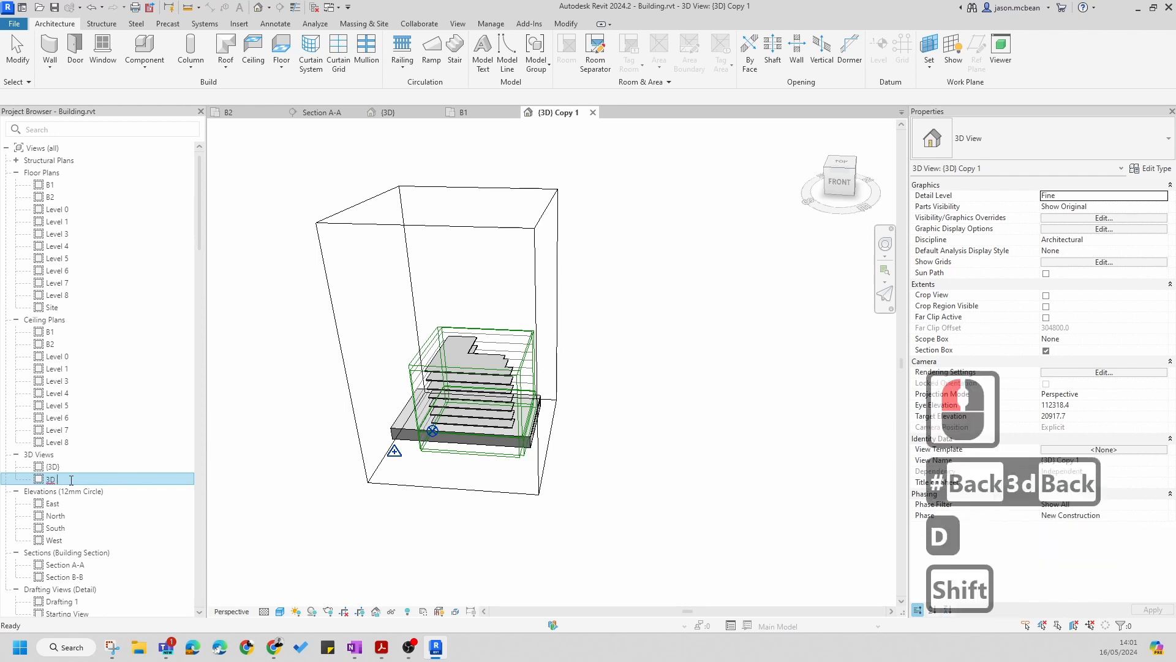
type(" WK")
key("Return")
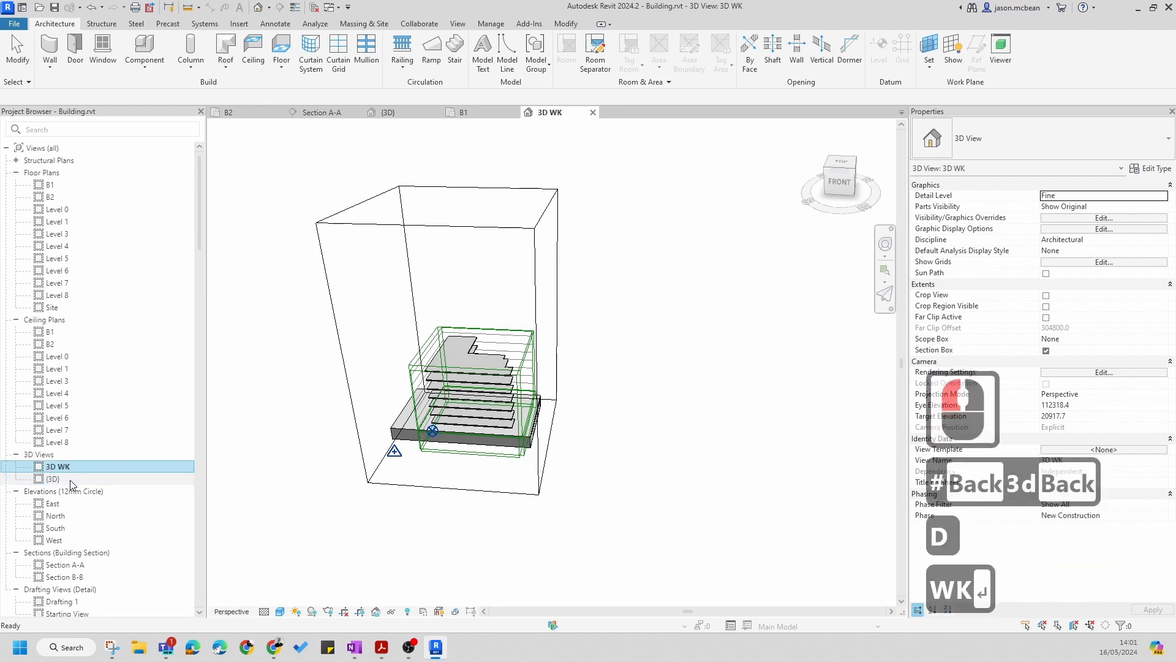
key("Escape")
left_click(79, 466)
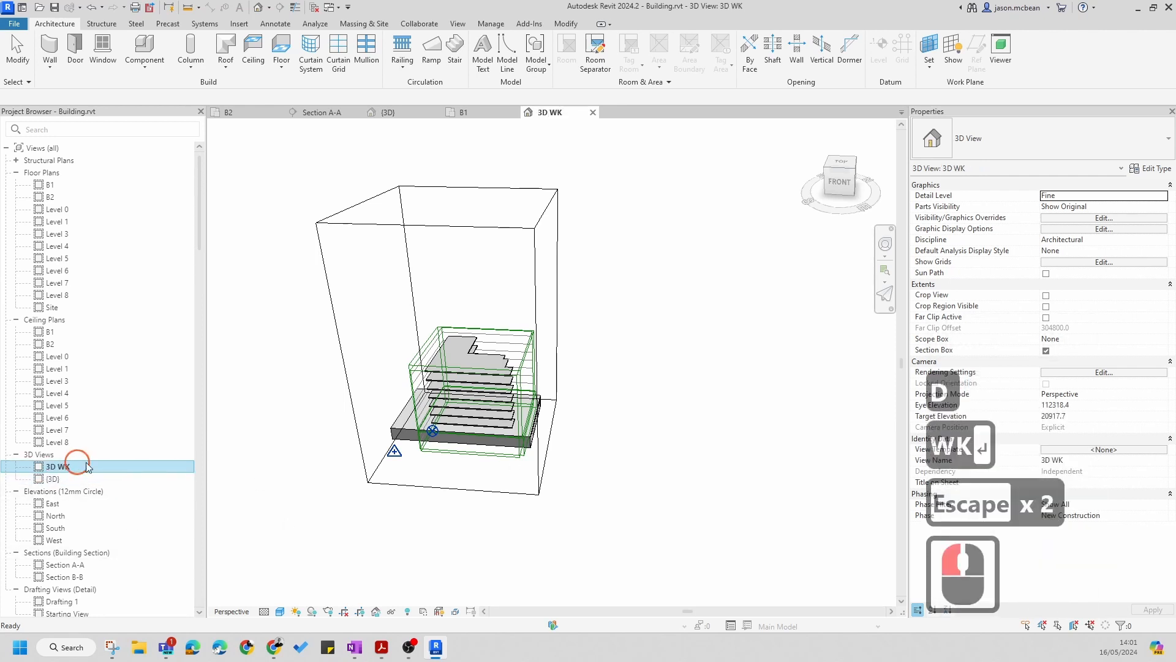
left_click(612, 365)
key("Escape")
key("Escape")
Switch off all annotation categories together in the 3D WK view's visibility overrides
scroll(487, 461, "up", 5)
middle_click_drag(487, 461, 589, 419)
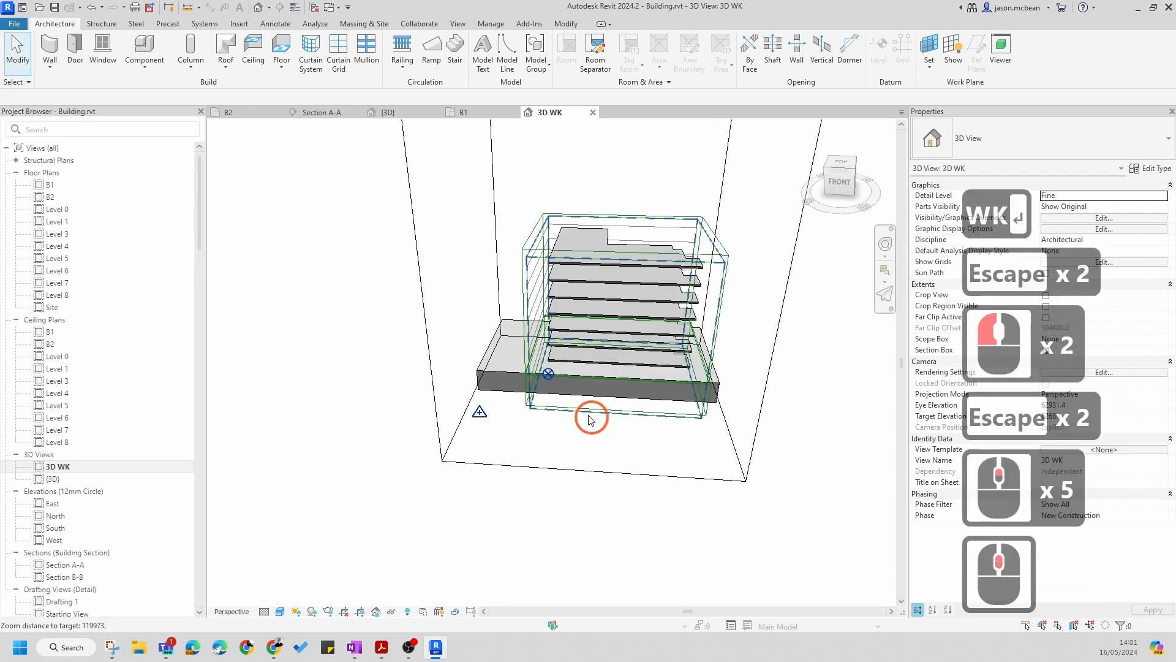
key("v")
key("g")
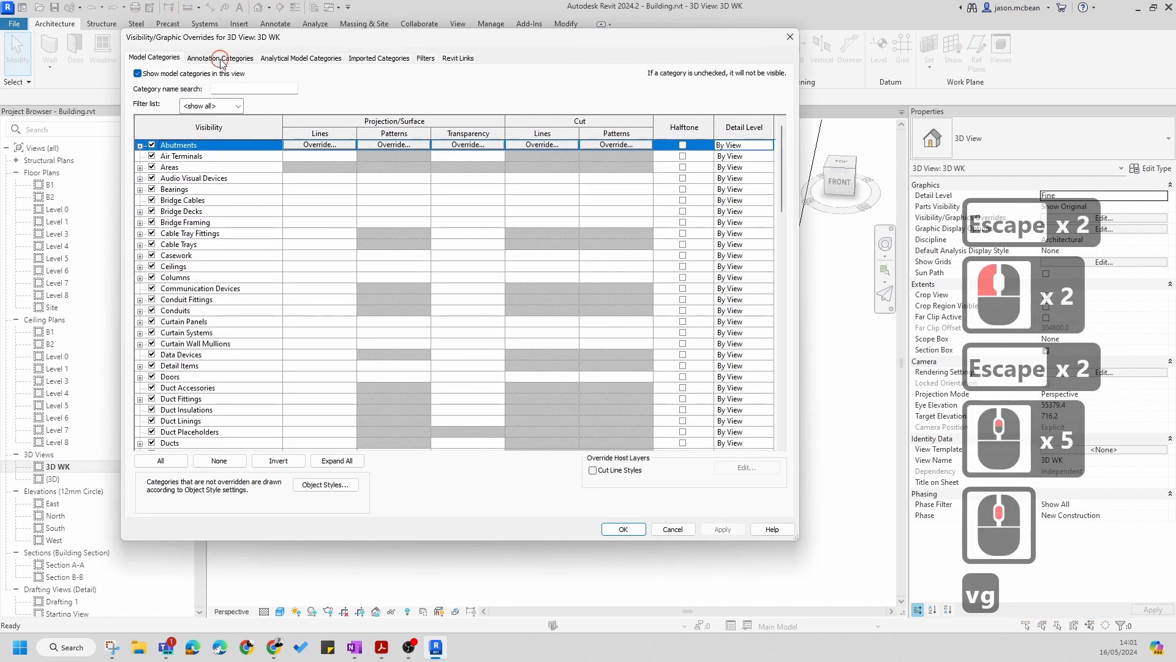
left_click(221, 58)
left_click(181, 291)
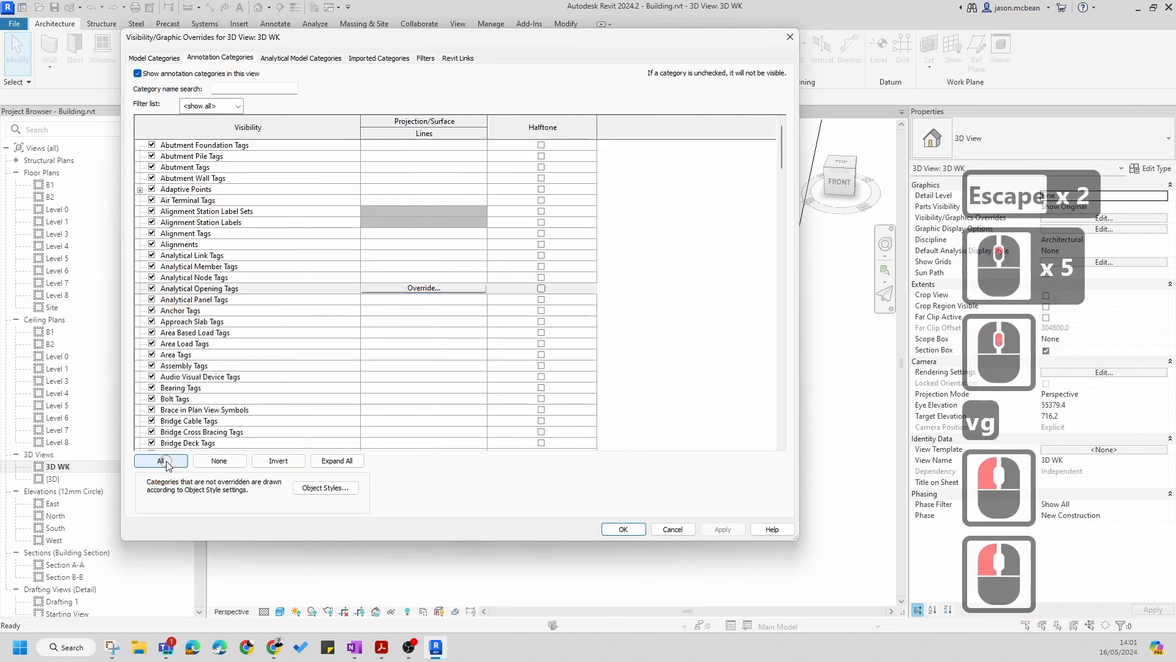
left_click(160, 460)
left_click(152, 421)
left_click(197, 377)
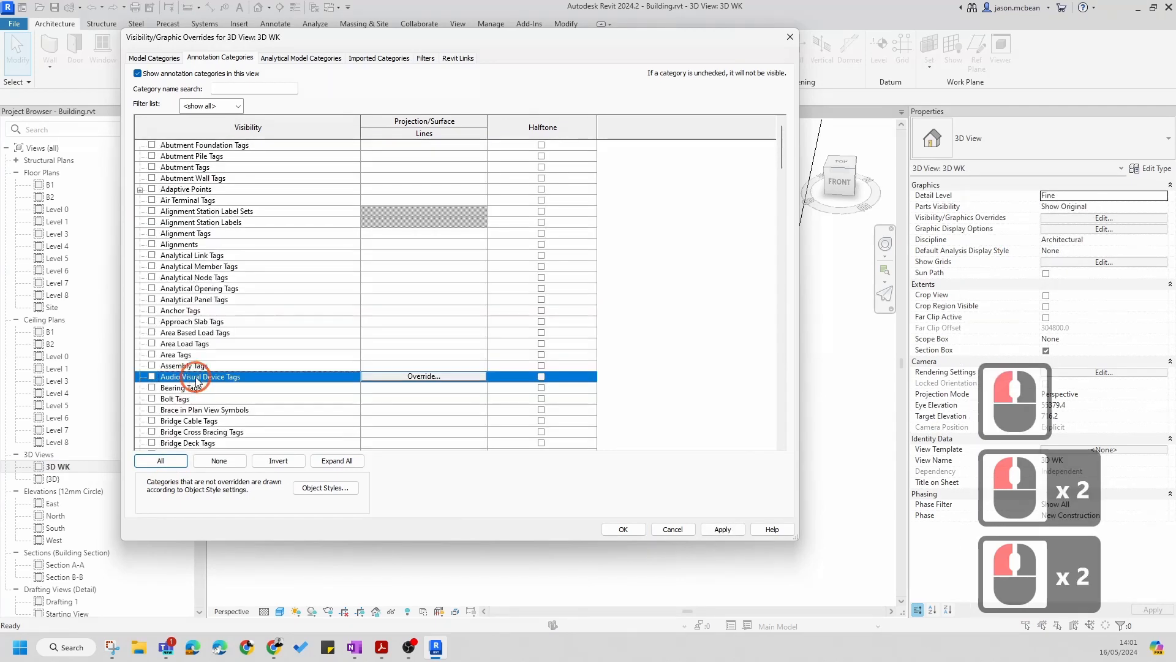
Make only the Section Boxes annotation category visible in 3D WK and apply the overrides
key("s")
scroll(166, 392, "down", 7)
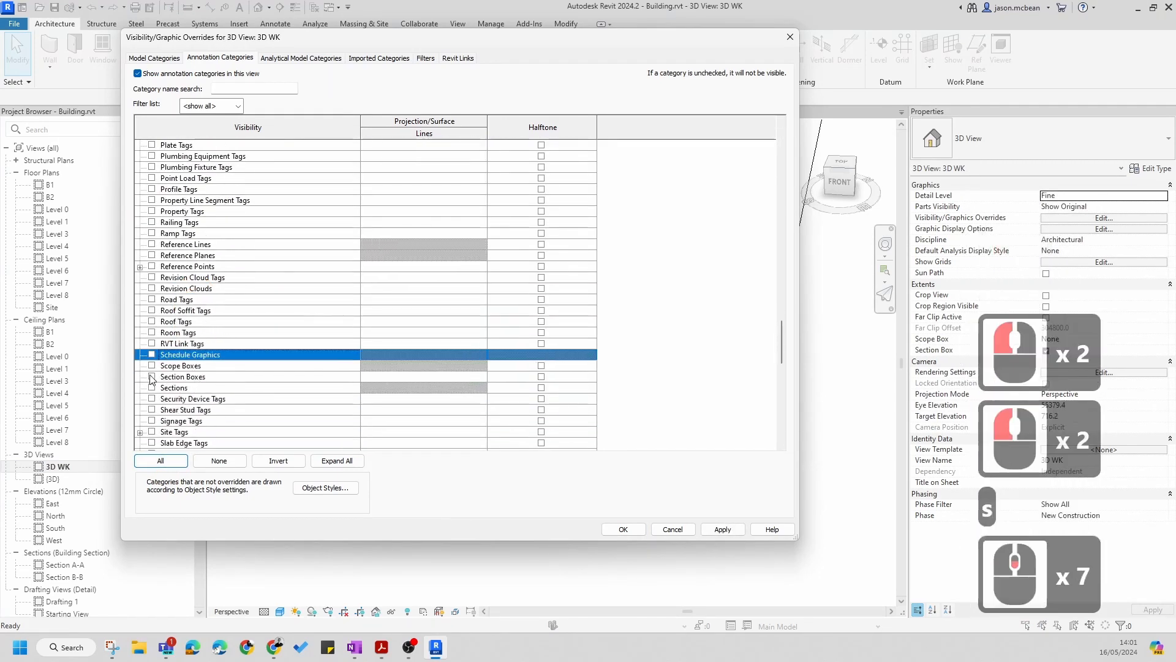
left_click(152, 377)
left_click(720, 529)
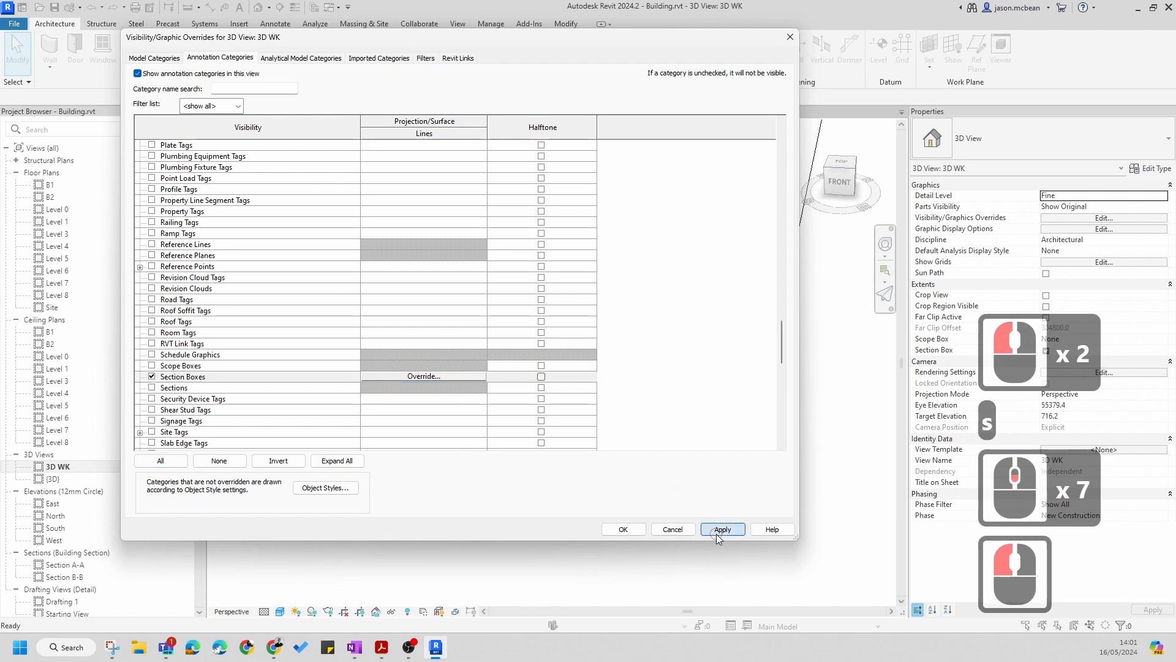
left_click(623, 529)
key("Escape")
Pull the left face of the section box inward in 3D WK to cut through the basement, and inspect the cut from below
scroll(441, 404, "up", 2)
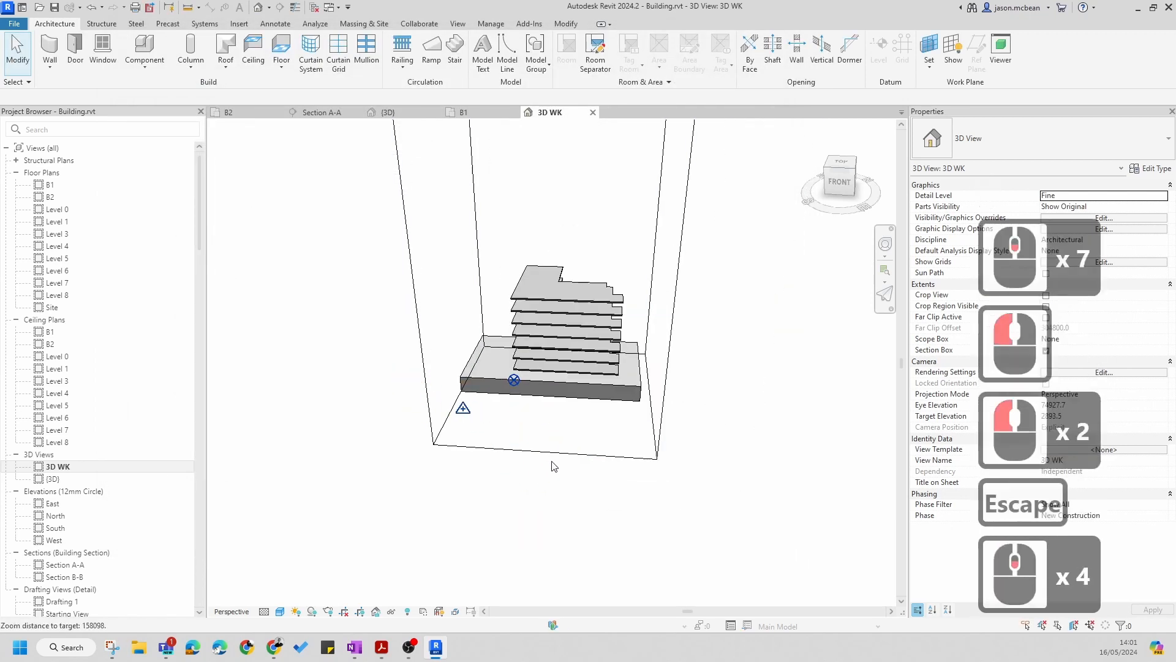
left_click(490, 446)
scroll(458, 360, "down", 5)
left_click_drag(452, 305, 479, 307)
scroll(512, 389, "up", 13)
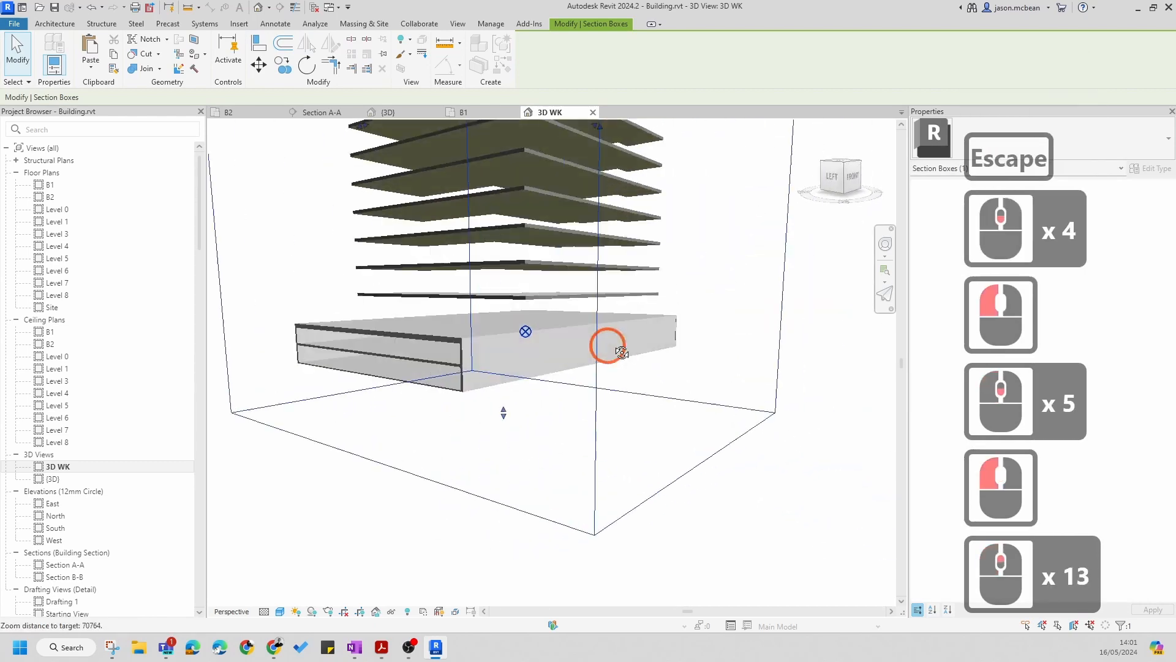
middle_click_drag(651, 357, 690, 328, "shift")
scroll(704, 373, "down", 5)
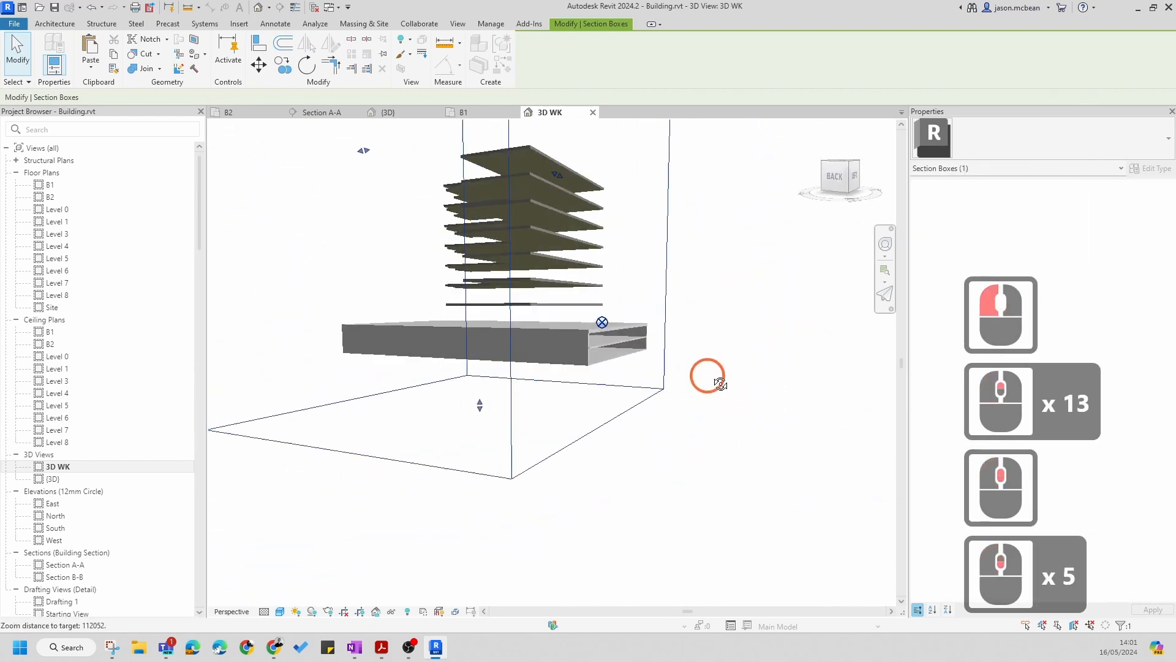
Pull the side faces of the section box inward in 3D WK and inspect the cut through the upper slabs and basement levels
middle_click_drag(690, 398, 525, 406, "shift")
scroll(517, 438, "down", 5)
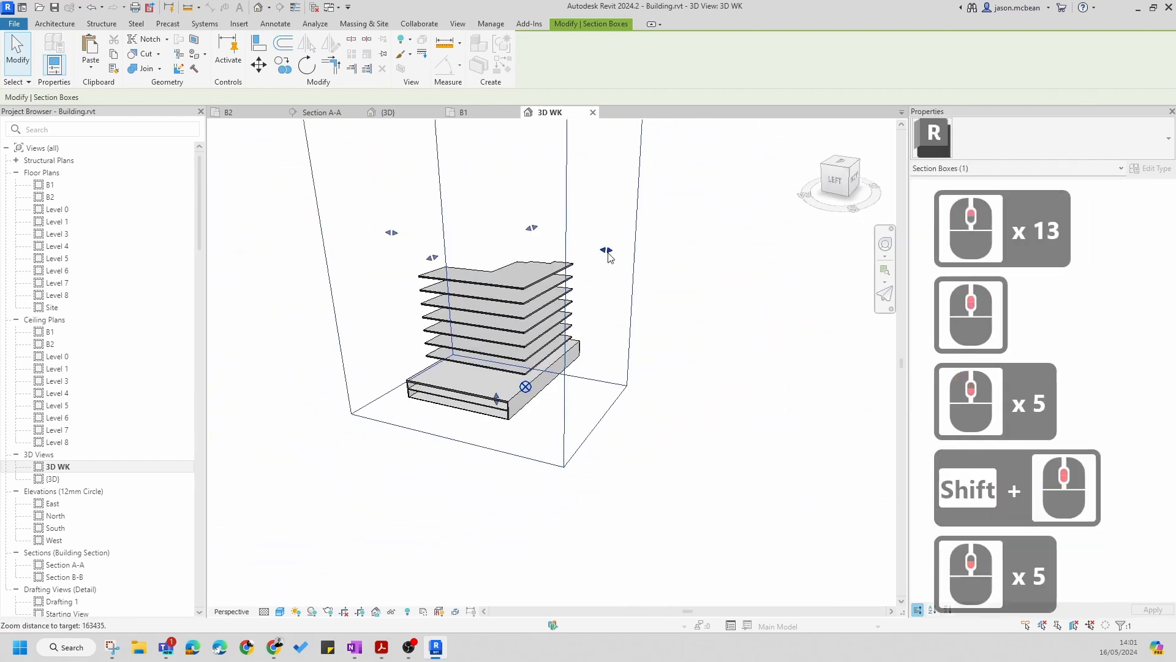
left_click(578, 249)
middle_click_drag(709, 328, 389, 284, "shift")
left_click_drag(375, 248, 431, 247)
scroll(484, 334, "up", 10)
middle_click_drag(374, 436, 555, 412, "shift")
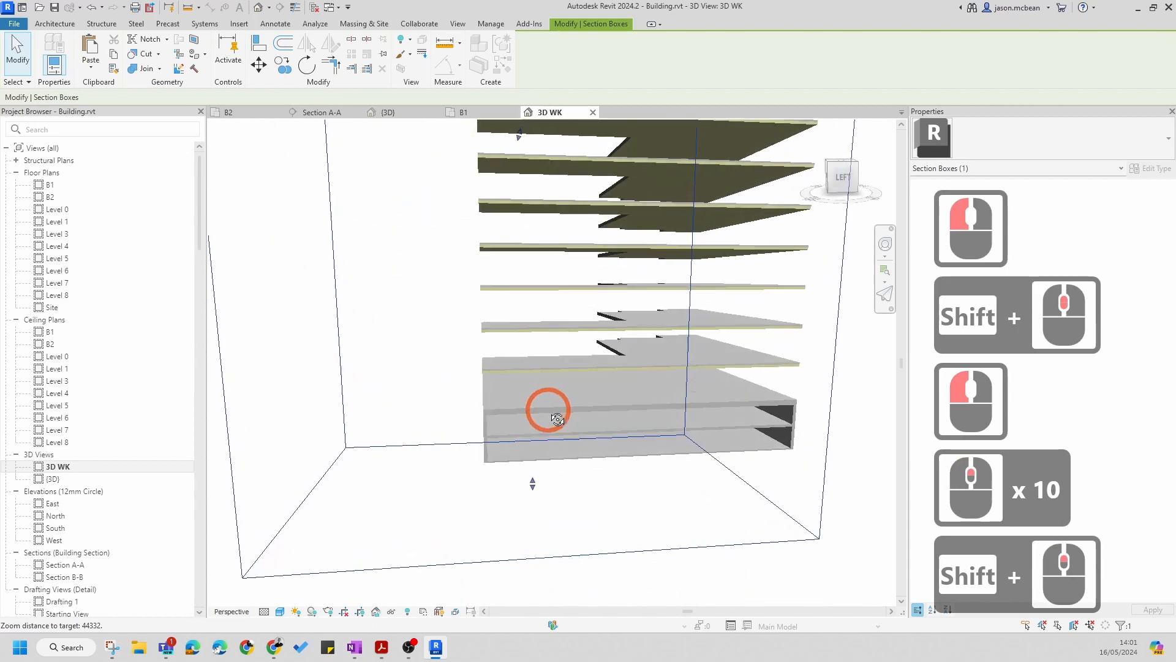
middle_click_drag(593, 375, 596, 356)
scroll(575, 363, "up", 6)
scroll(347, 376, "up", 4)
scroll(362, 428, "down", 4)
middle_click_drag(361, 428, 295, 590, "shift")
Set the 3D WK view's visual style to Realistic and inspect the slab and basement wall materials up close
left_click(280, 611)
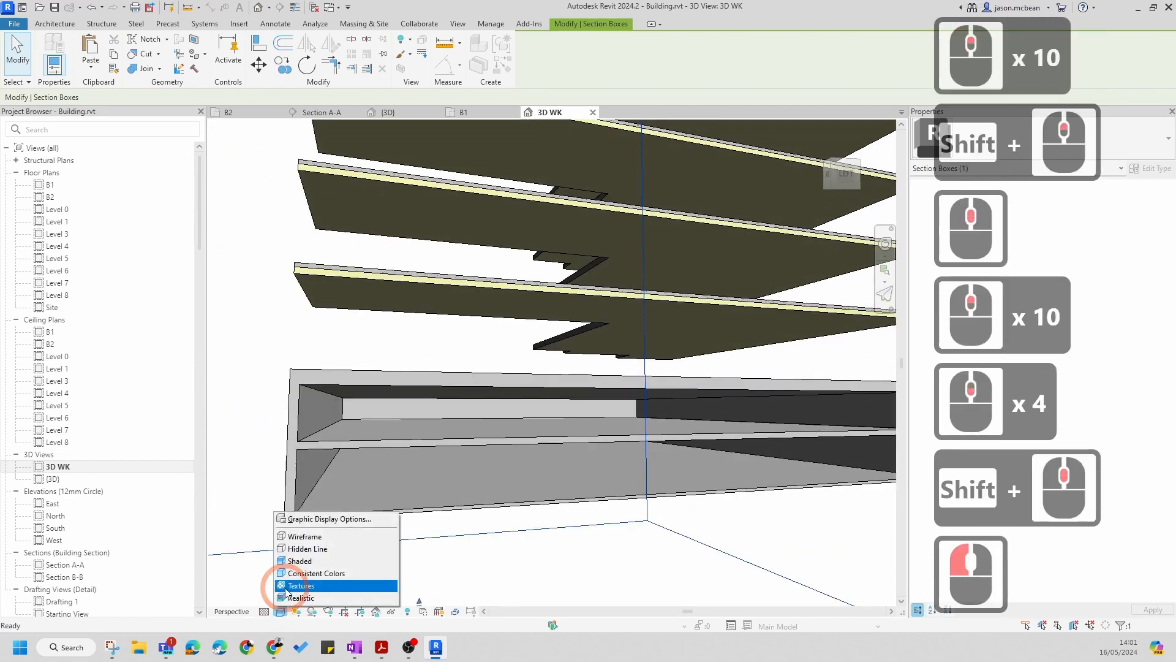
left_click(295, 597)
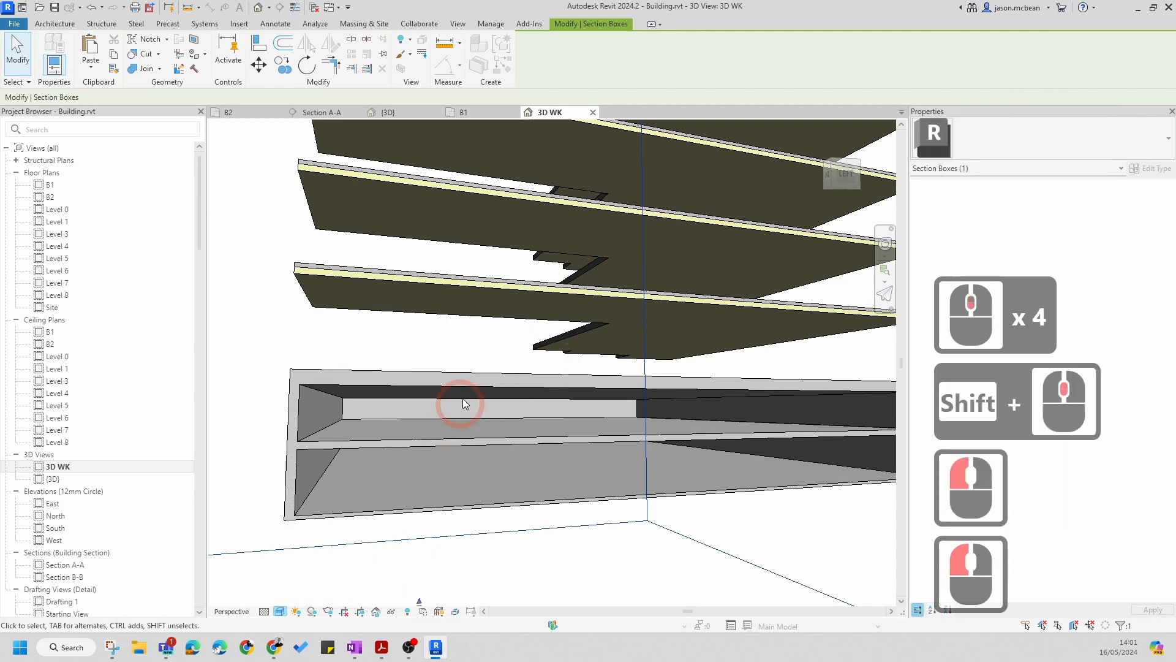
scroll(428, 291, "up", 4)
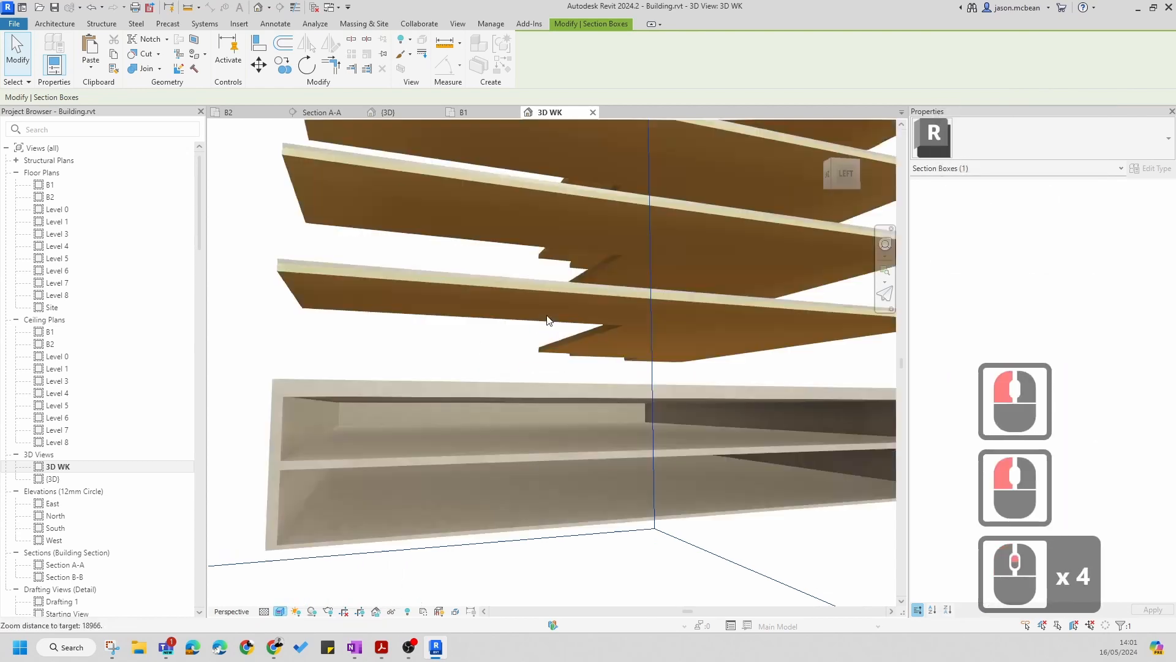
scroll(323, 288, "up", 6)
scroll(323, 289, "up", 6)
scroll(455, 330, "down", 15)
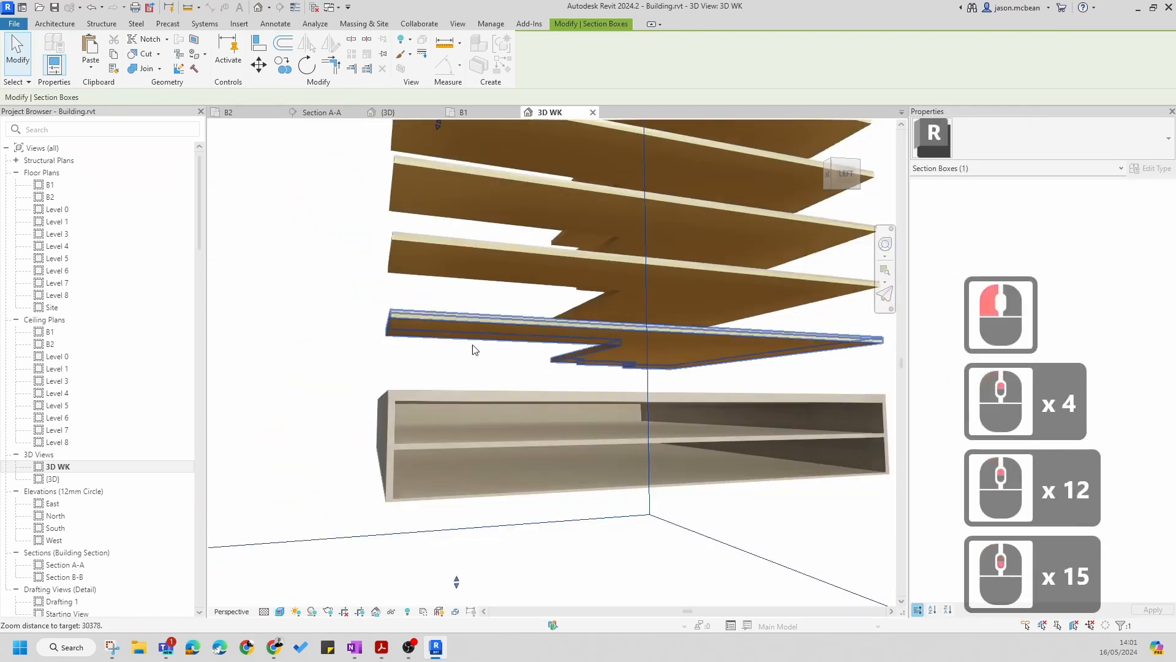
middle_click_drag(475, 349, 645, 431, "shift")
scroll(601, 292, "up", 11)
middle_click_drag(601, 291, 517, 291, "shift")
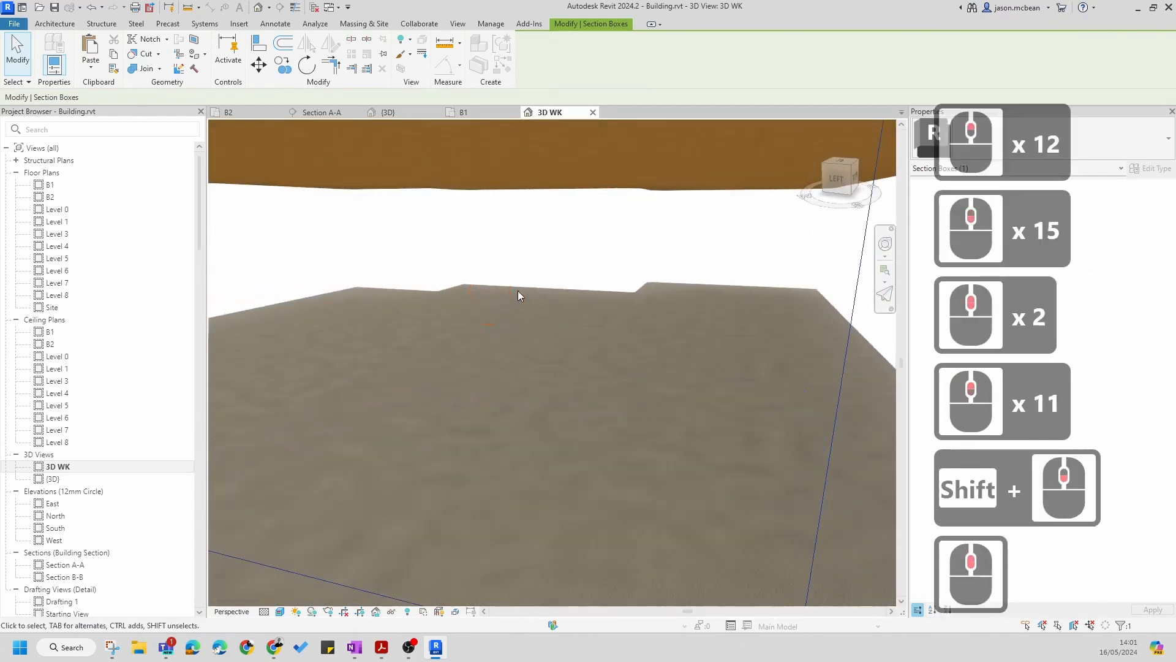
scroll(543, 299, "up", 14)
scroll(558, 308, "down", 3)
scroll(648, 263, "up", 1)
scroll(649, 263, "down", 18)
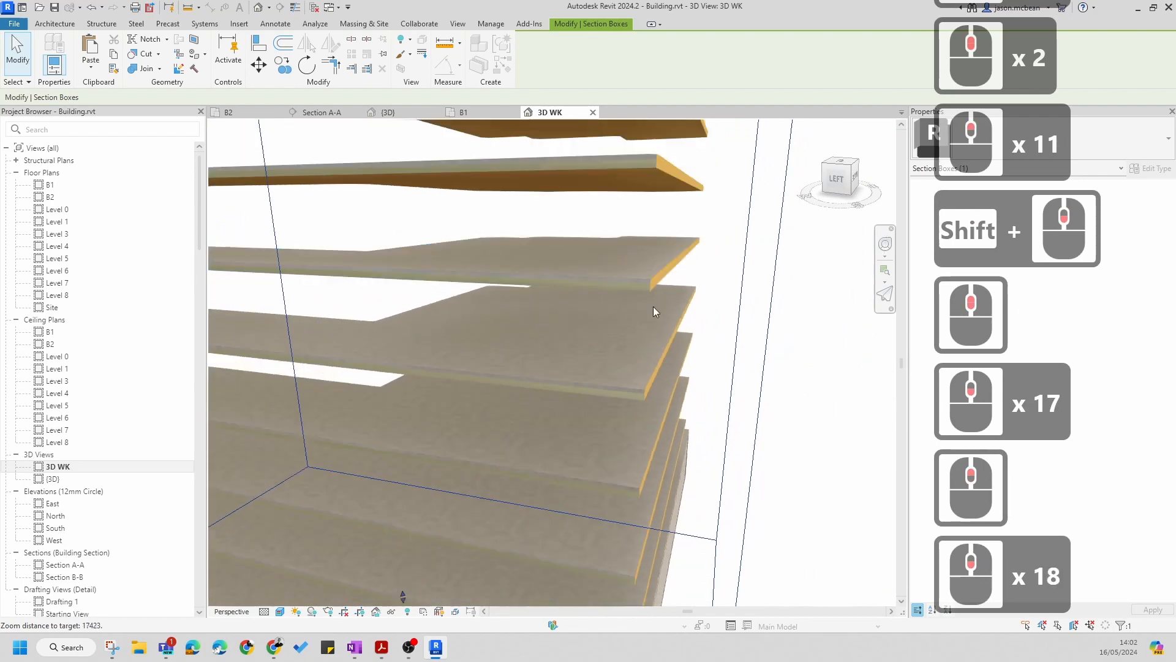
Set the 3D WK view's visual style to Hidden Line, check the whole model and deselect the section box
left_click(280, 612)
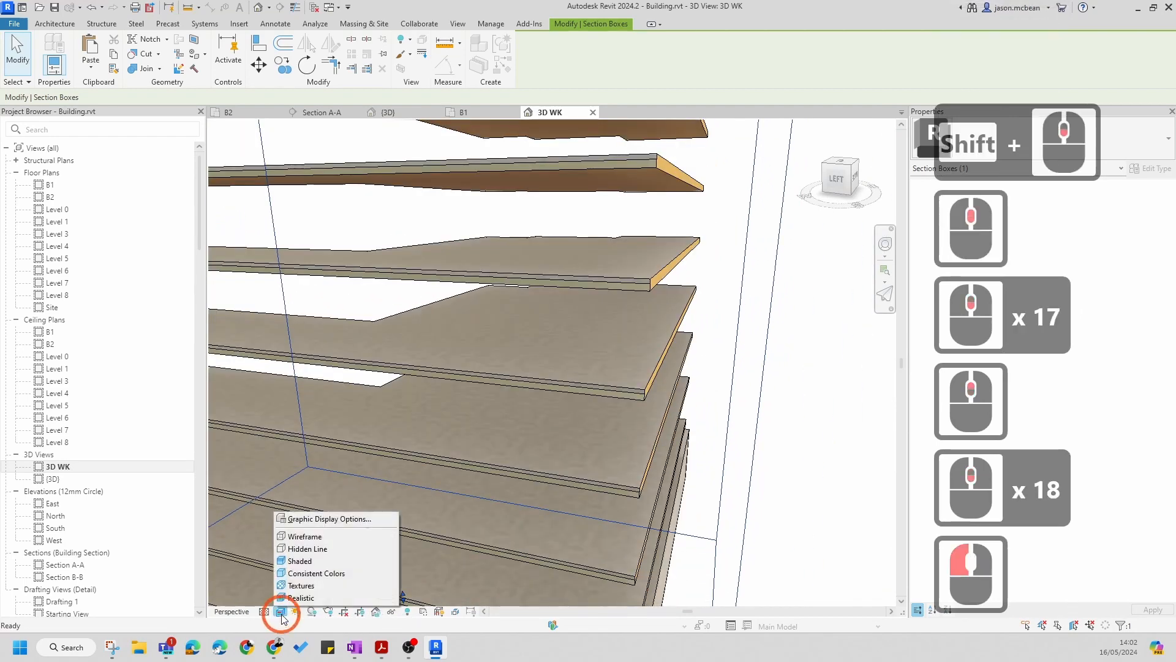
left_click(304, 536)
scroll(604, 428, "down", 14)
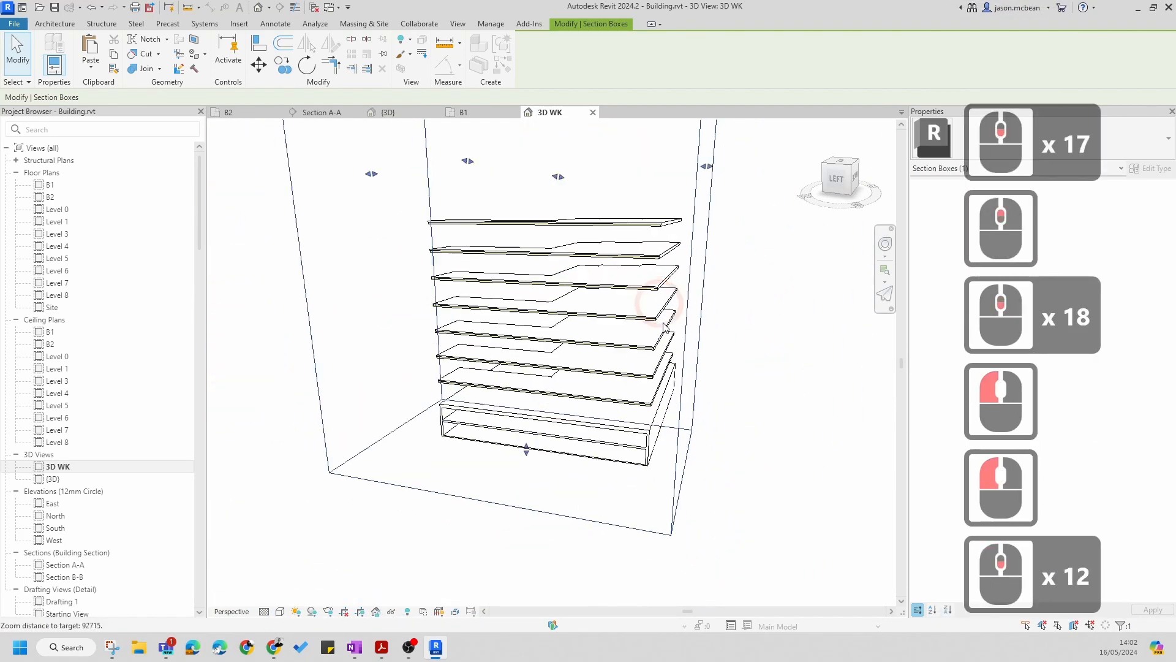
scroll(604, 427, "up", 6)
middle_click_drag(751, 476, 585, 424, "shift")
scroll(585, 425, "down", 6)
key("Escape")
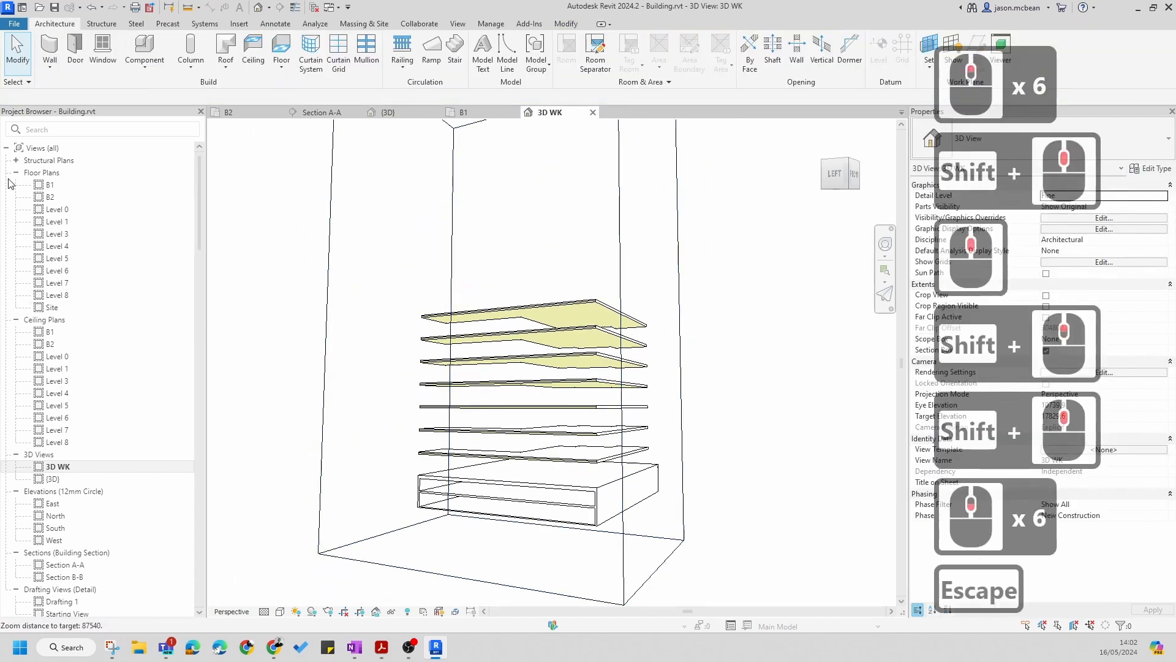
Open the Level 0 floor plan and set its underlay range base level to Level 3
double_click(58, 210)
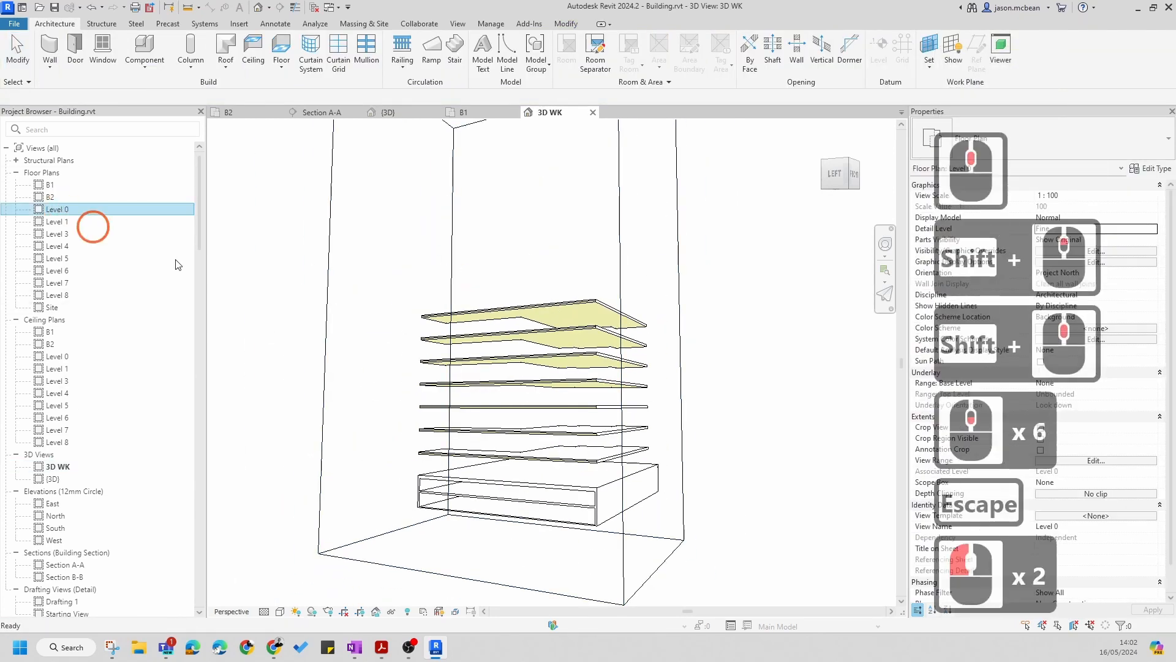
scroll(625, 341, "up", 4)
middle_click_drag(603, 334, 612, 365)
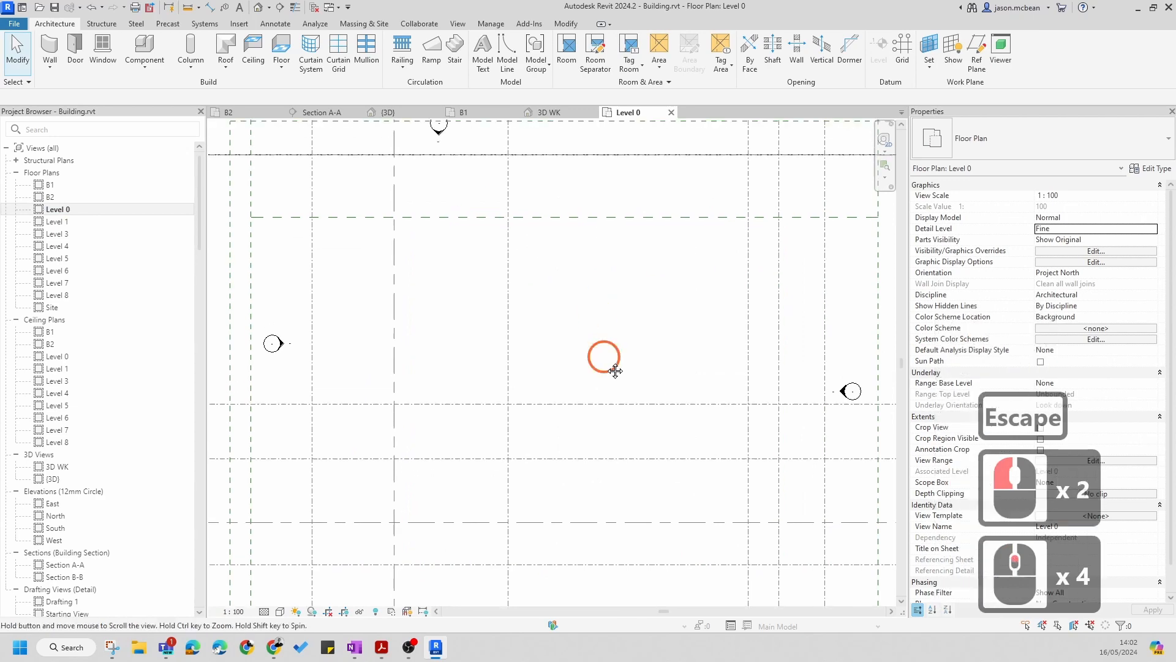
scroll(614, 365, "down", 3)
scroll(615, 364, "down", 3)
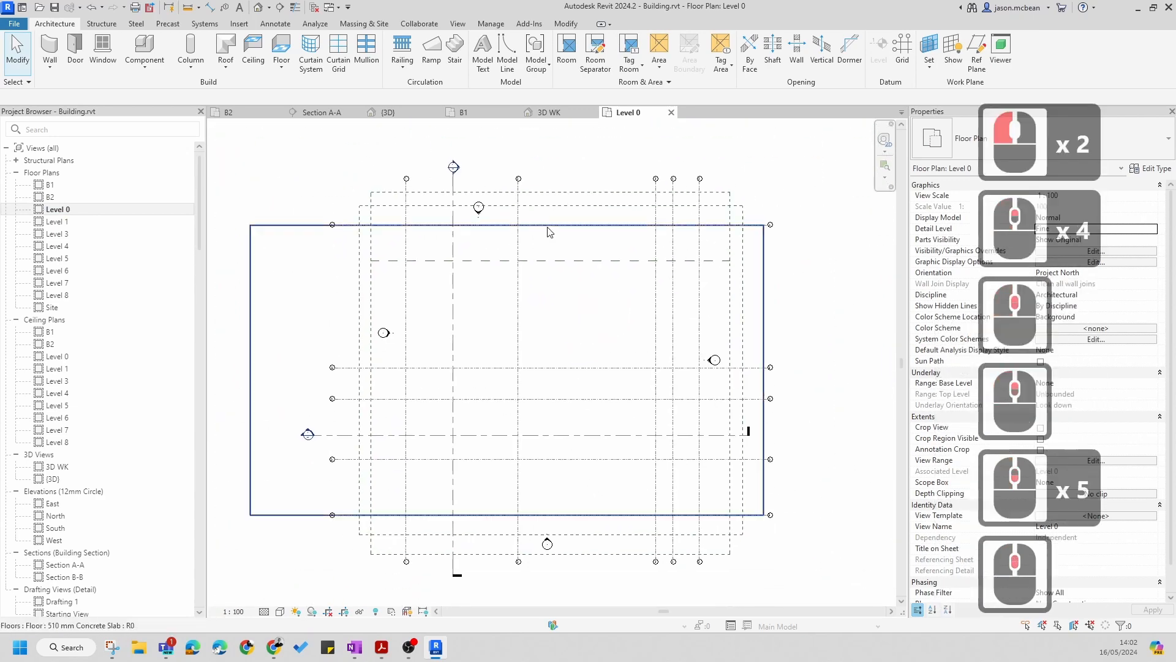
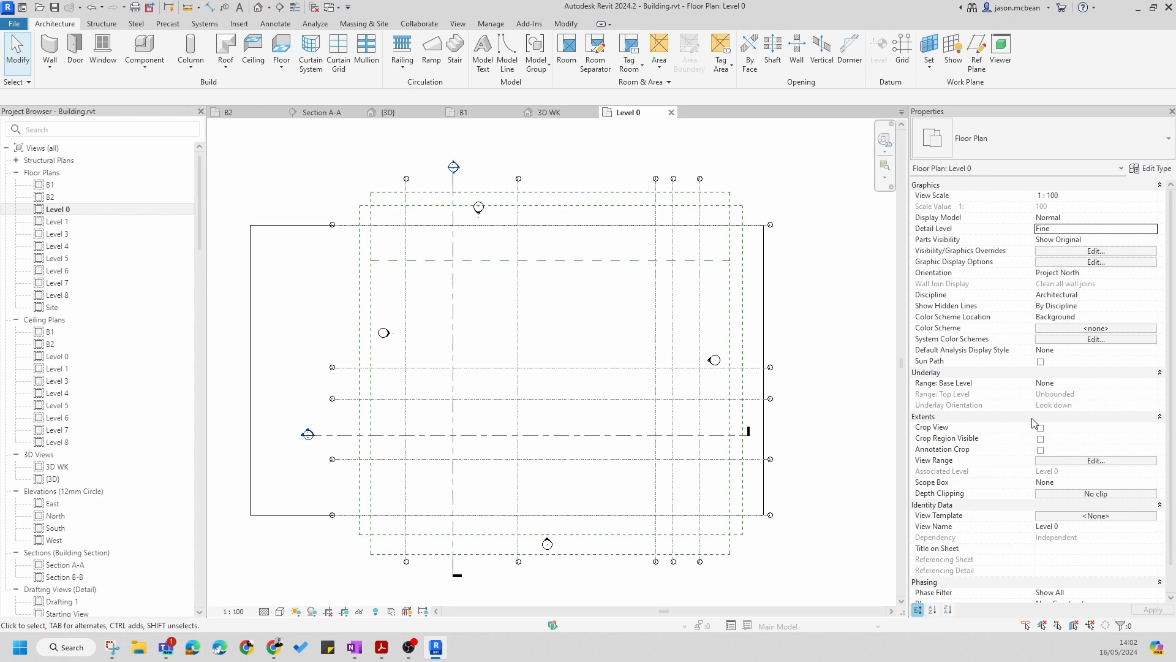
left_click(1048, 384)
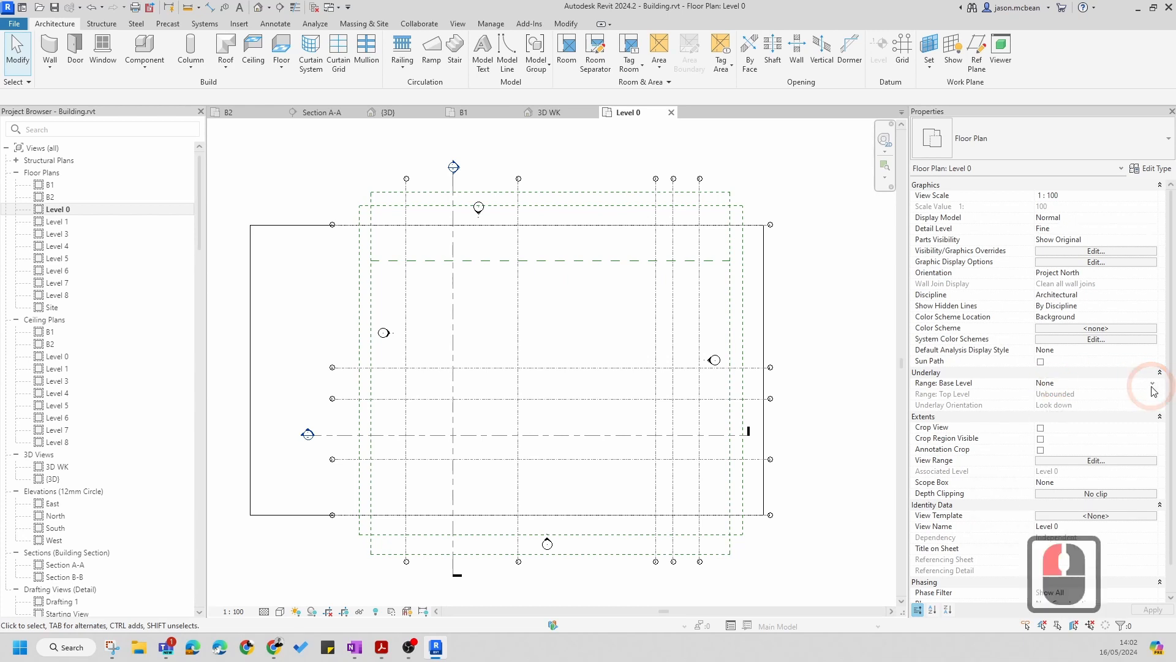
left_click(1152, 384)
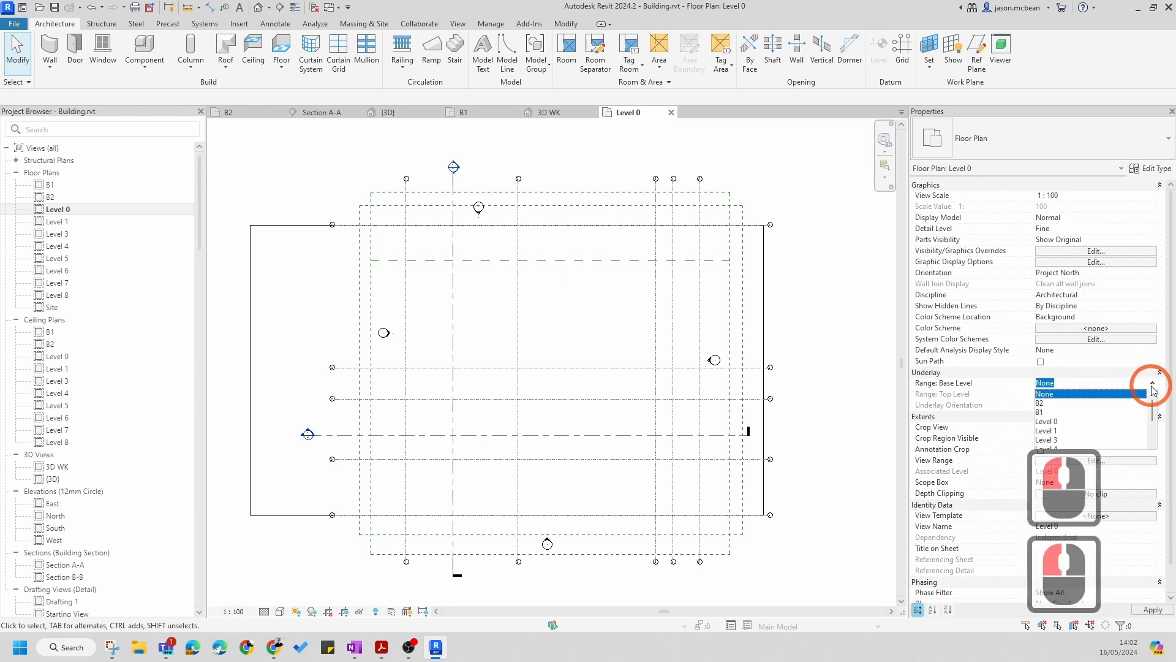
left_click(1049, 440)
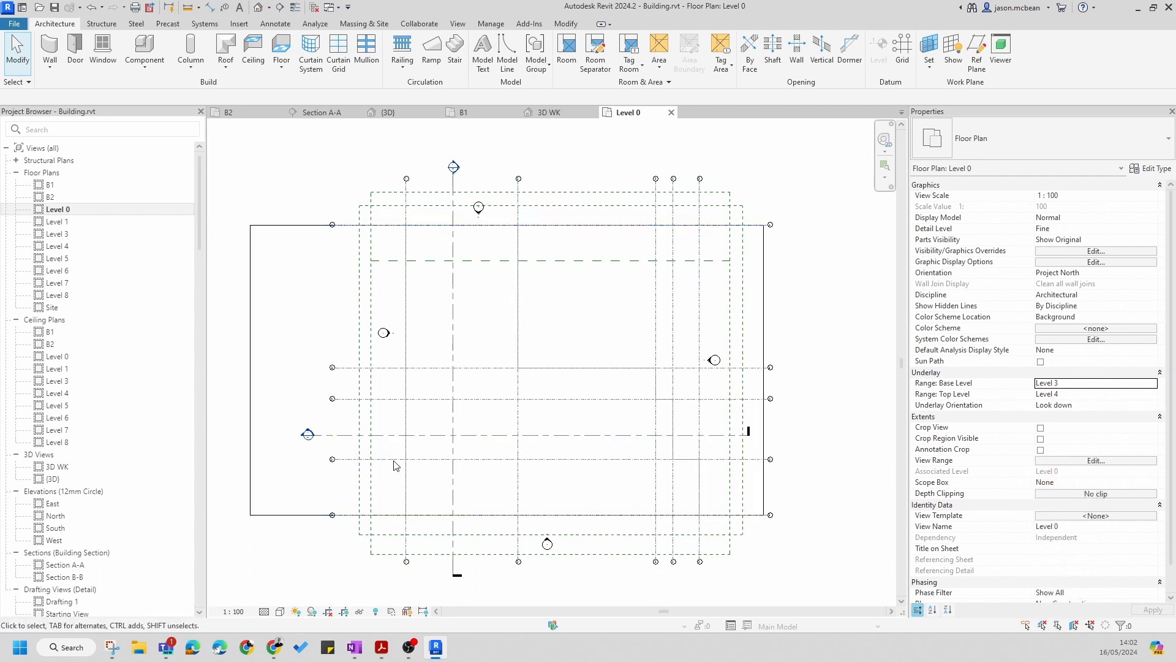
key("Escape")
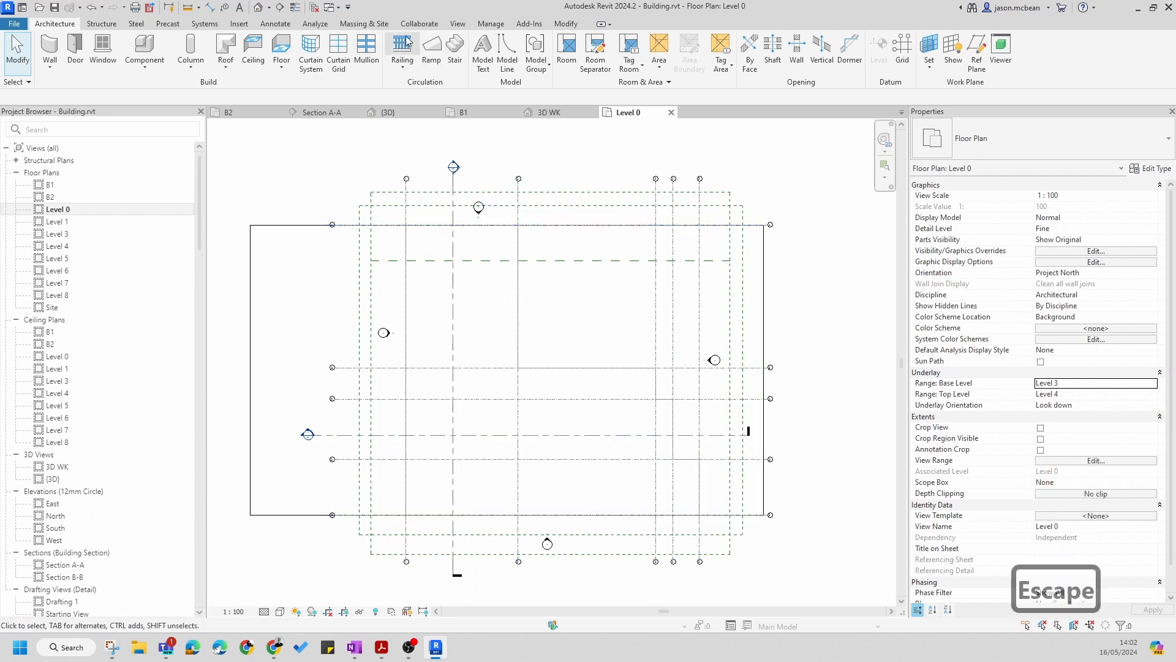
Start a sketched property line on Level 0, tracing the underlaid slab 11500 mm across, 14650 mm down and 14100 mm across
left_click(374, 23)
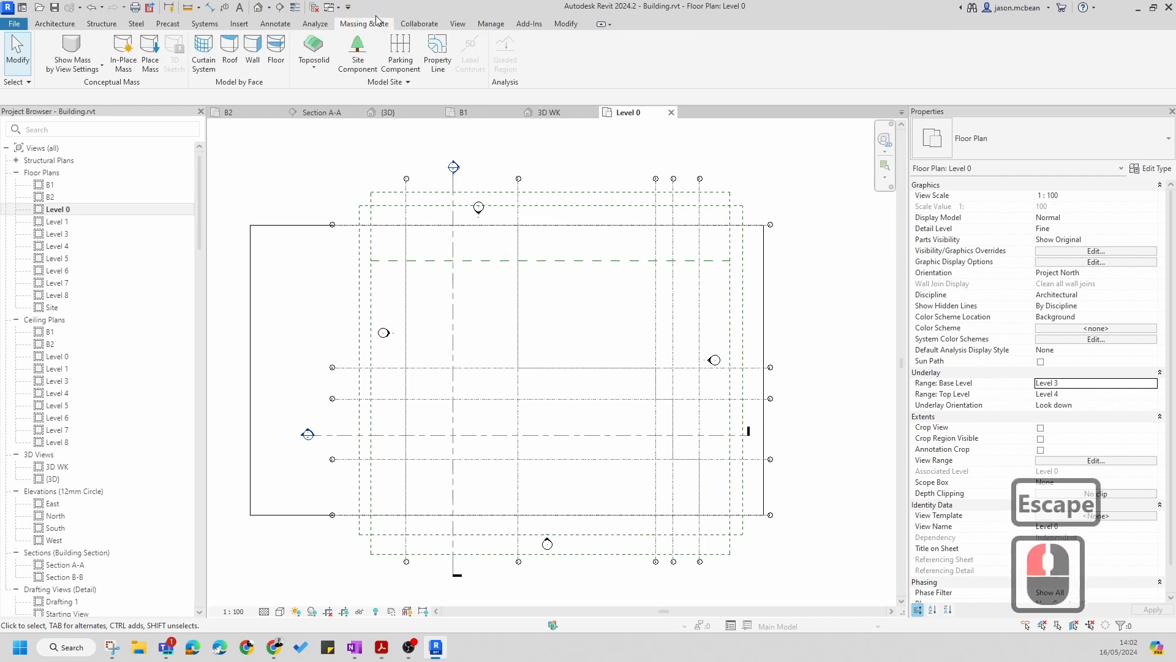
left_click(491, 24)
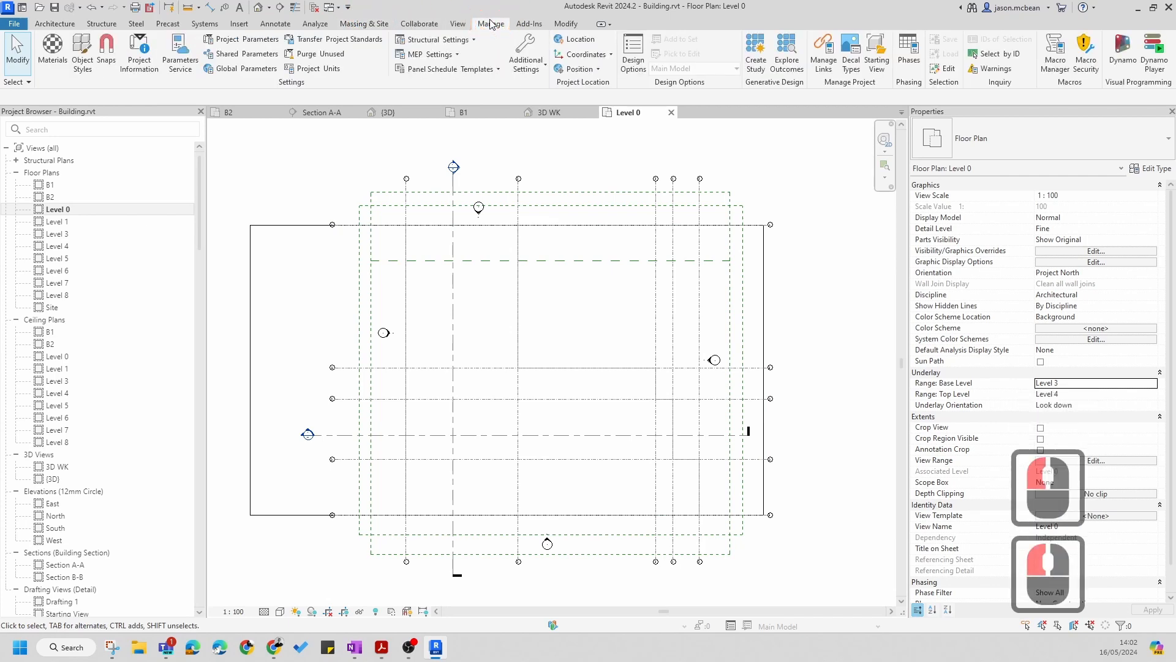
left_click(365, 24)
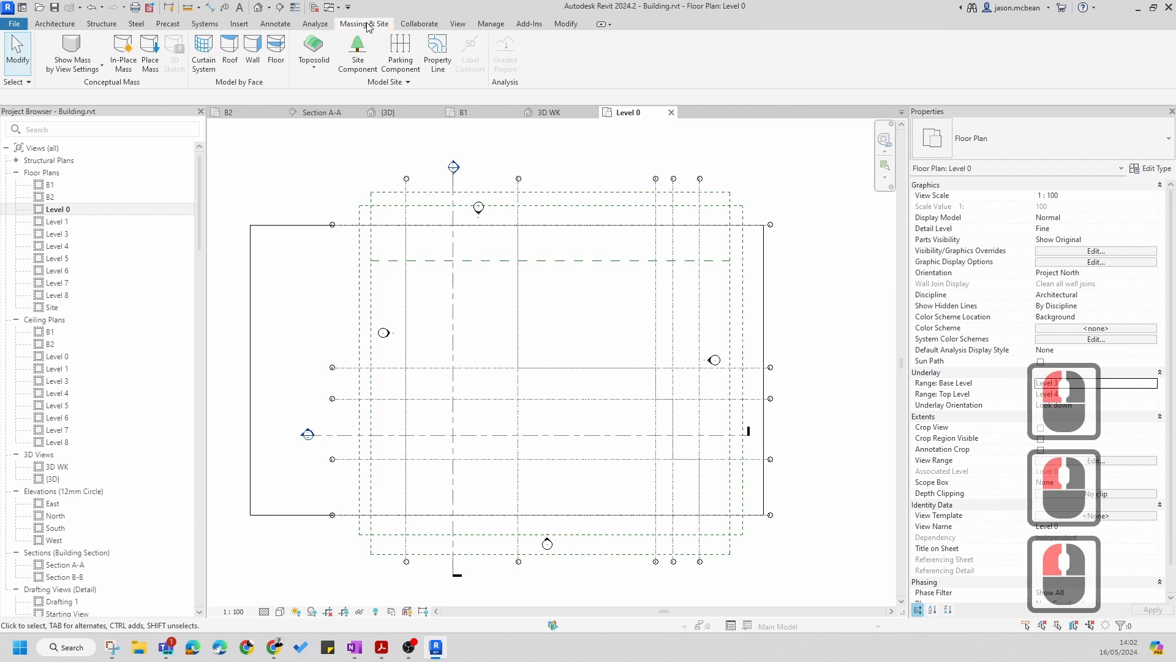
left_click(449, 57)
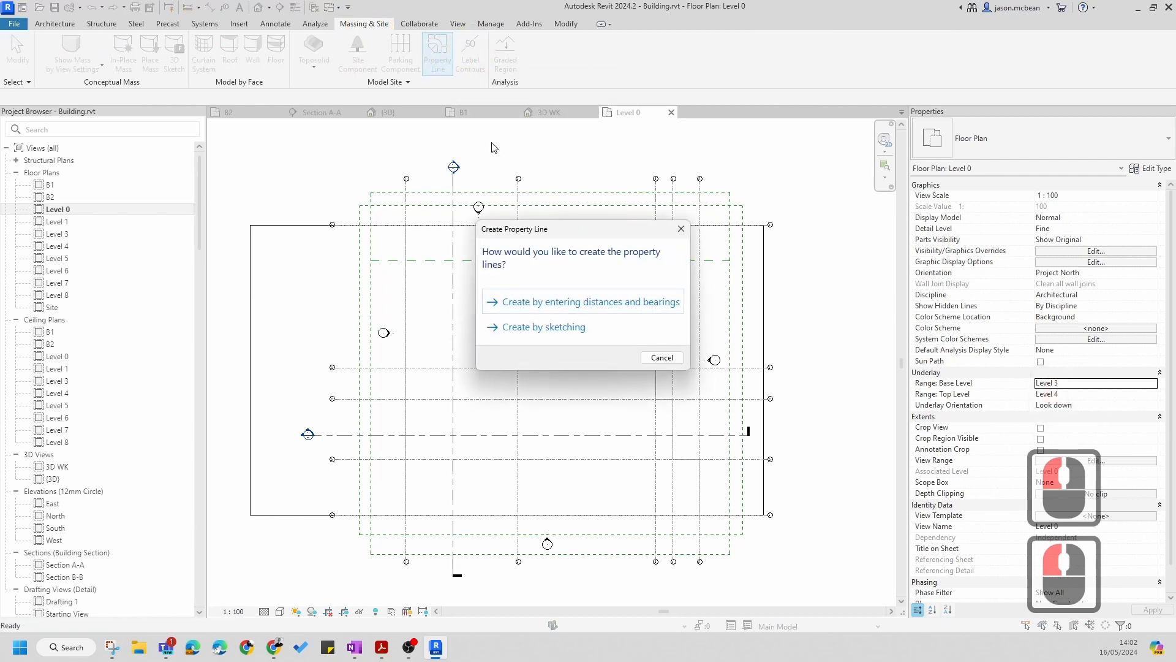
left_click(525, 328)
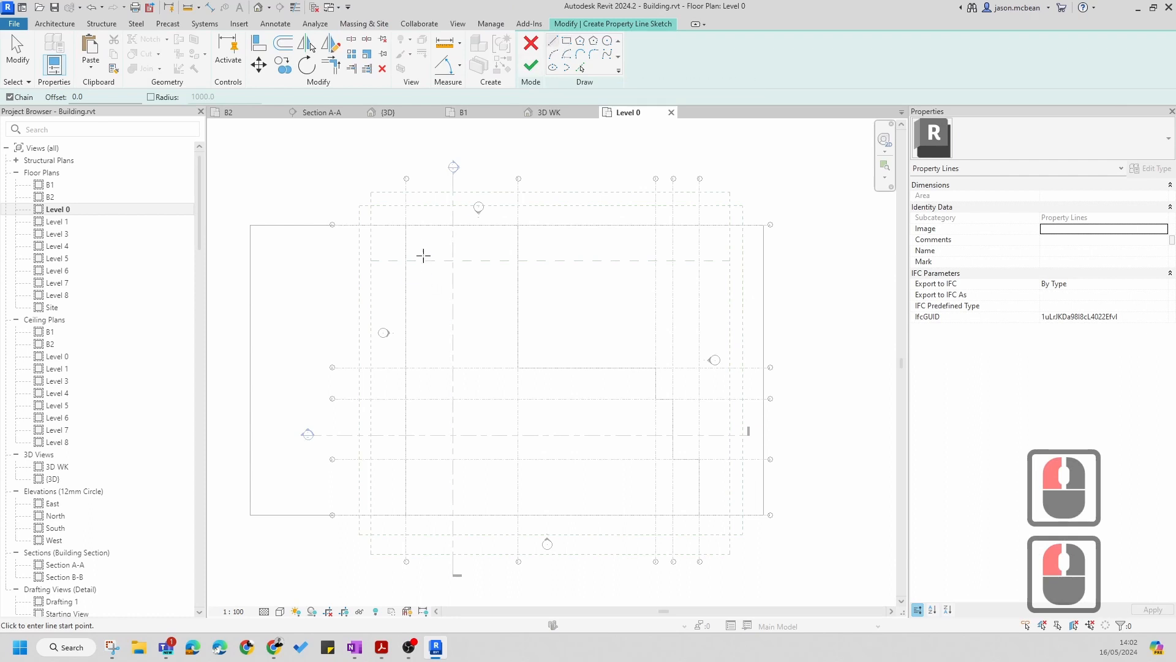
left_click(405, 225)
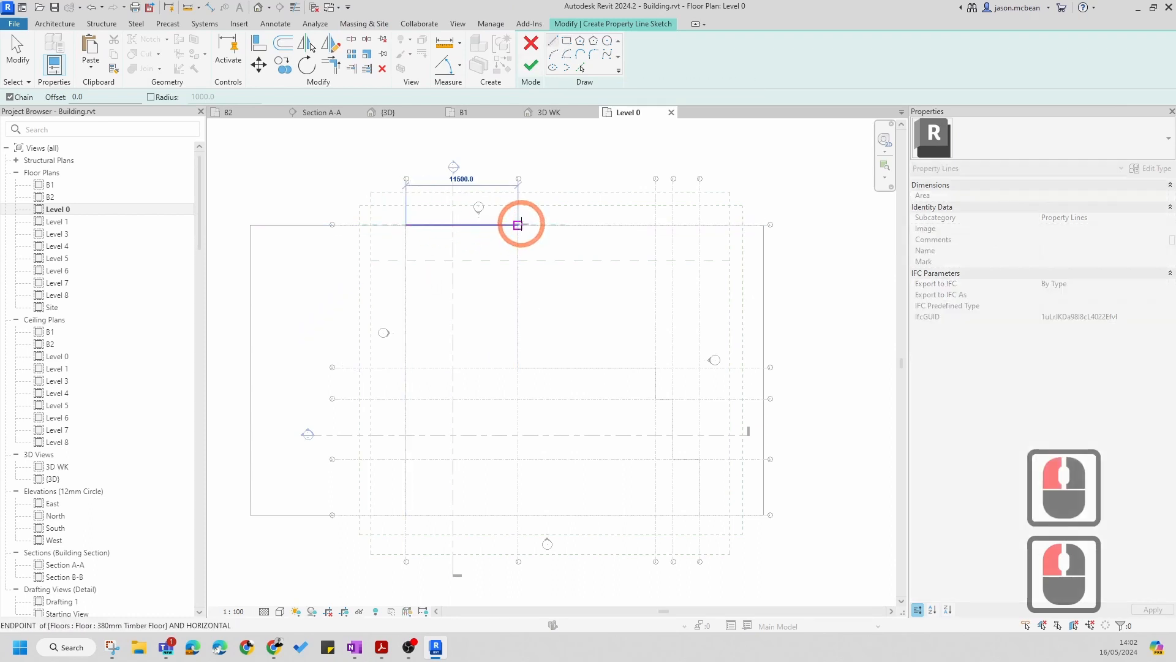
left_click(518, 225)
left_click(518, 368)
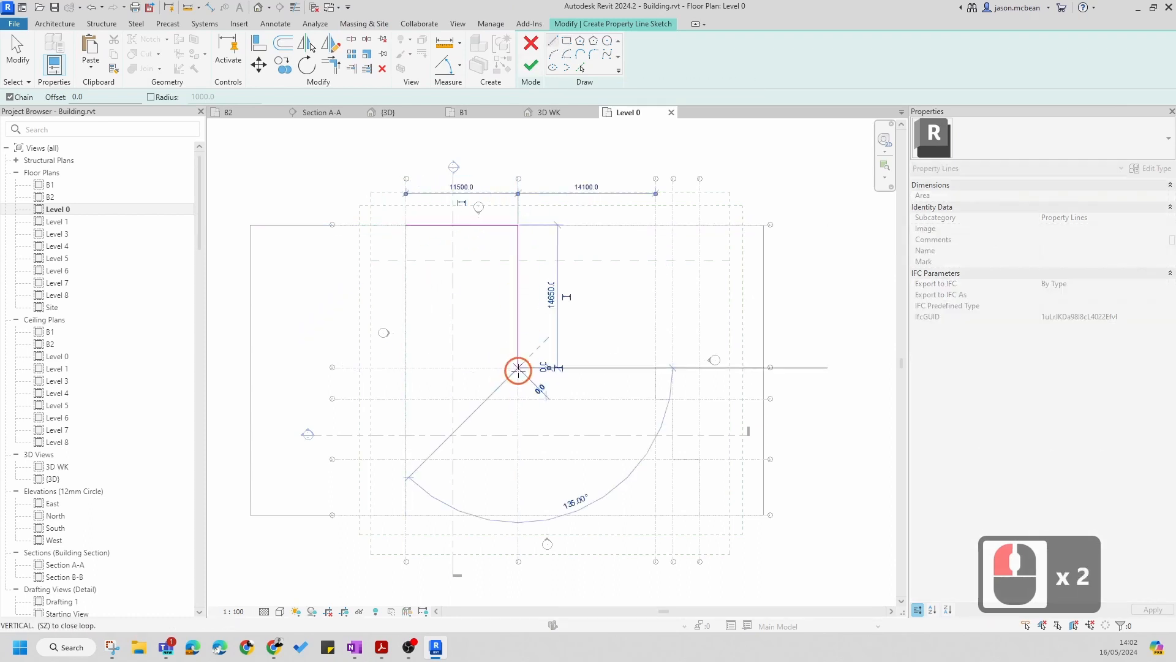
left_click(656, 368)
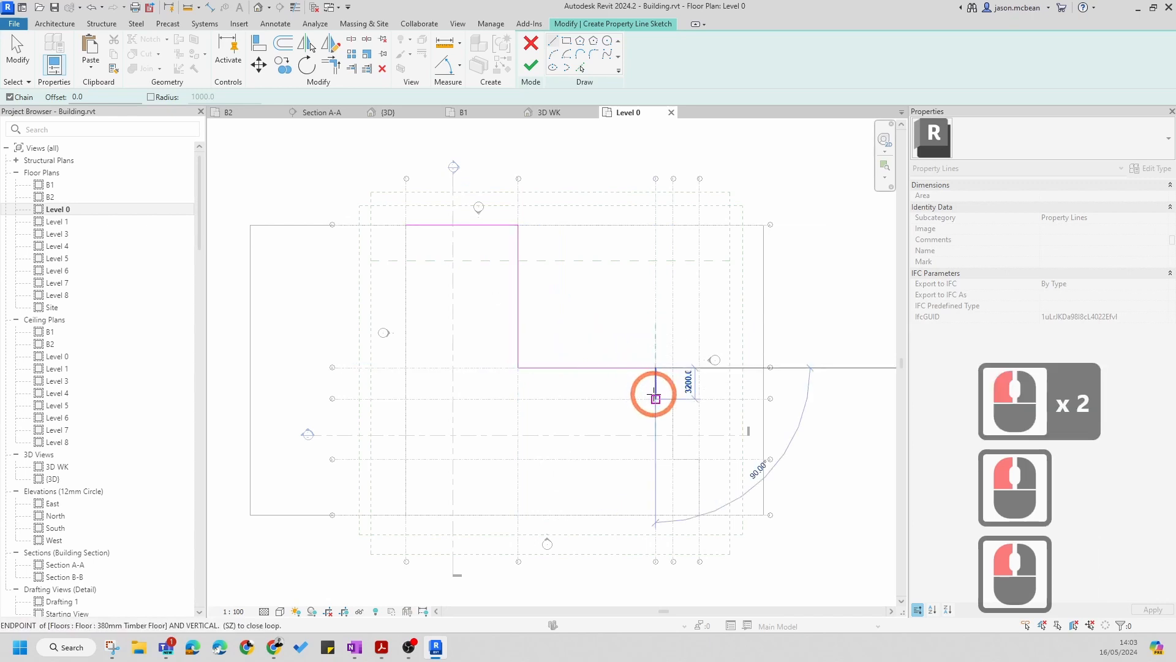
Trace the slab's remaining stepped edges, including the 3200 mm and 6200 mm drops, close the loop at the starting corner and finish the property line
left_click(655, 398)
left_click(673, 398)
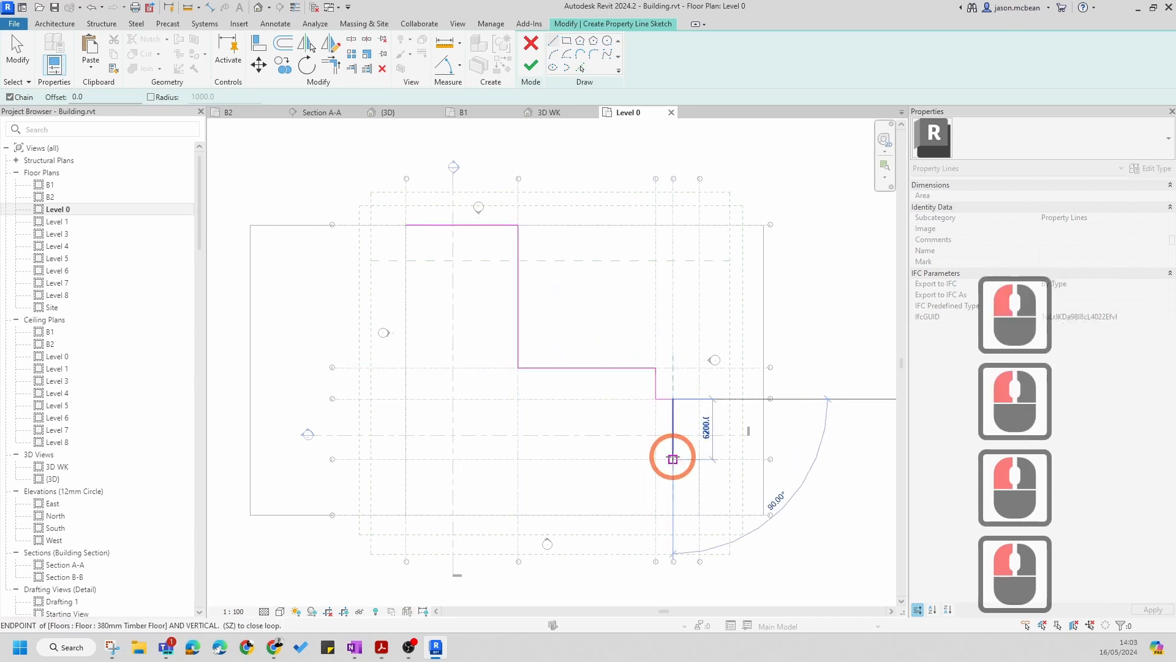
left_click(674, 459)
left_click(699, 459)
left_click(700, 513)
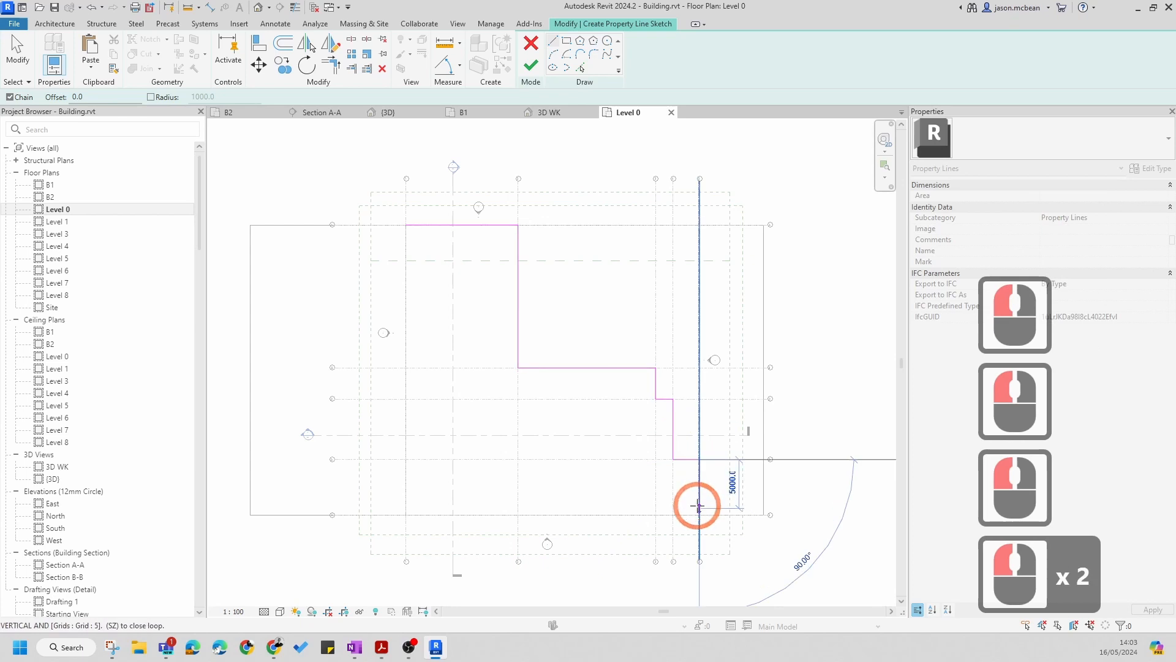
left_click(406, 514)
left_click(406, 225)
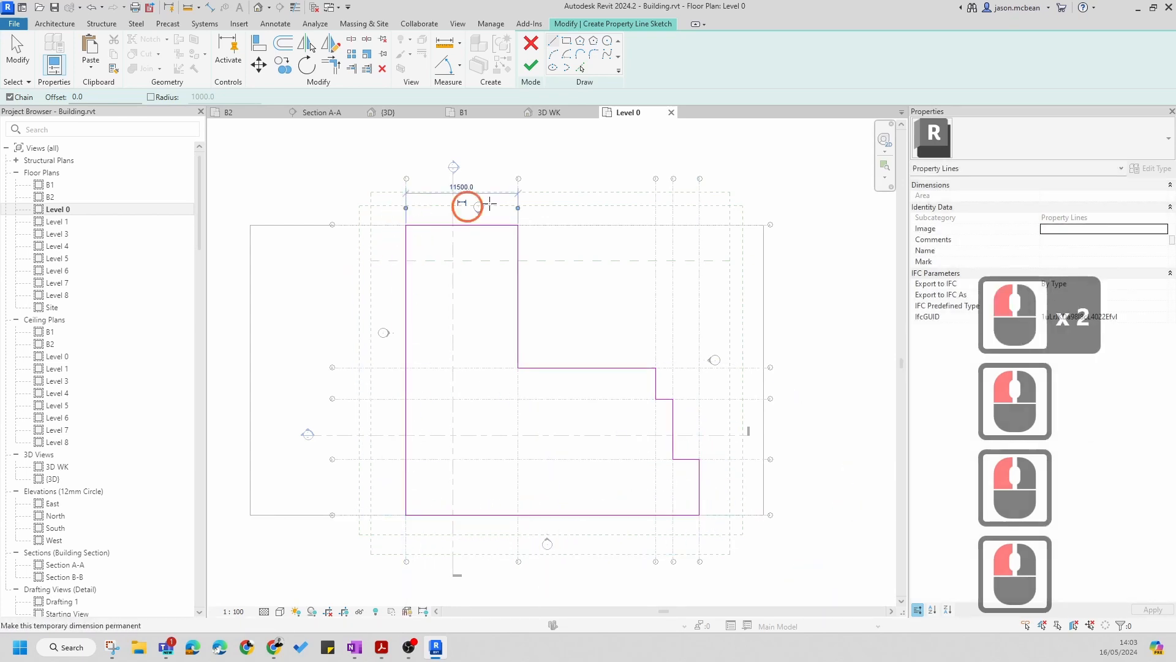
left_click(539, 75)
Examine the property line at the slab's upper-left corner, select it to read its area, and check the full outline on Level 0
scroll(561, 243, "up", 14)
key("Escape")
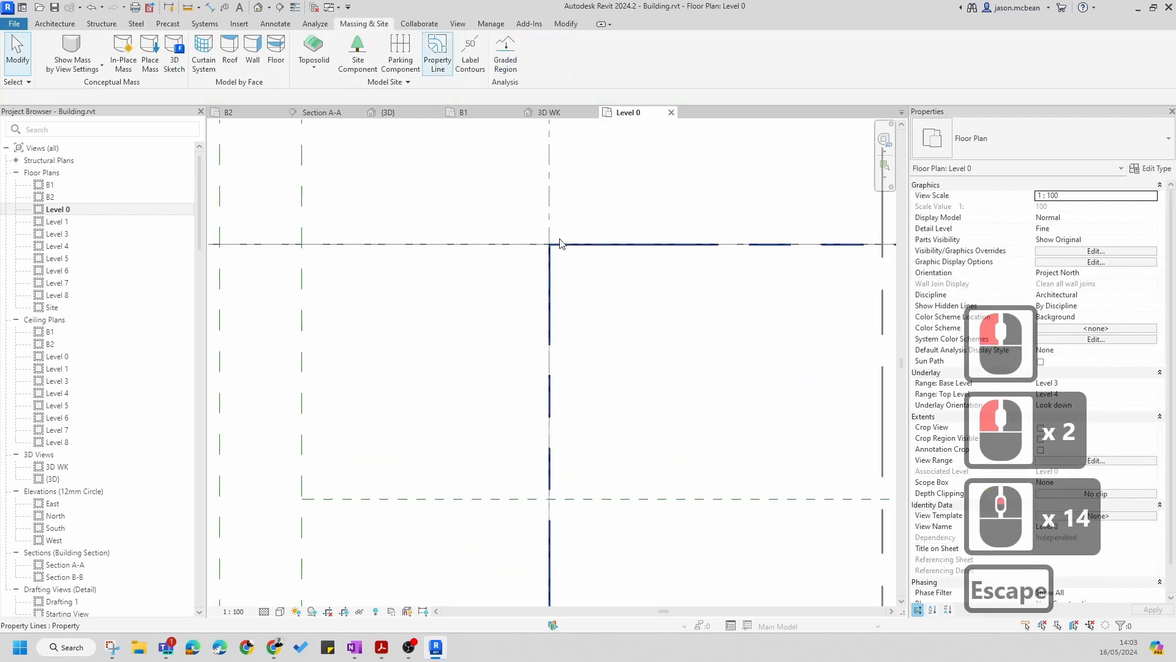
scroll(561, 244, "up", 5)
left_click(552, 337)
scroll(544, 420, "down", 7)
key("Escape")
key("Escape")
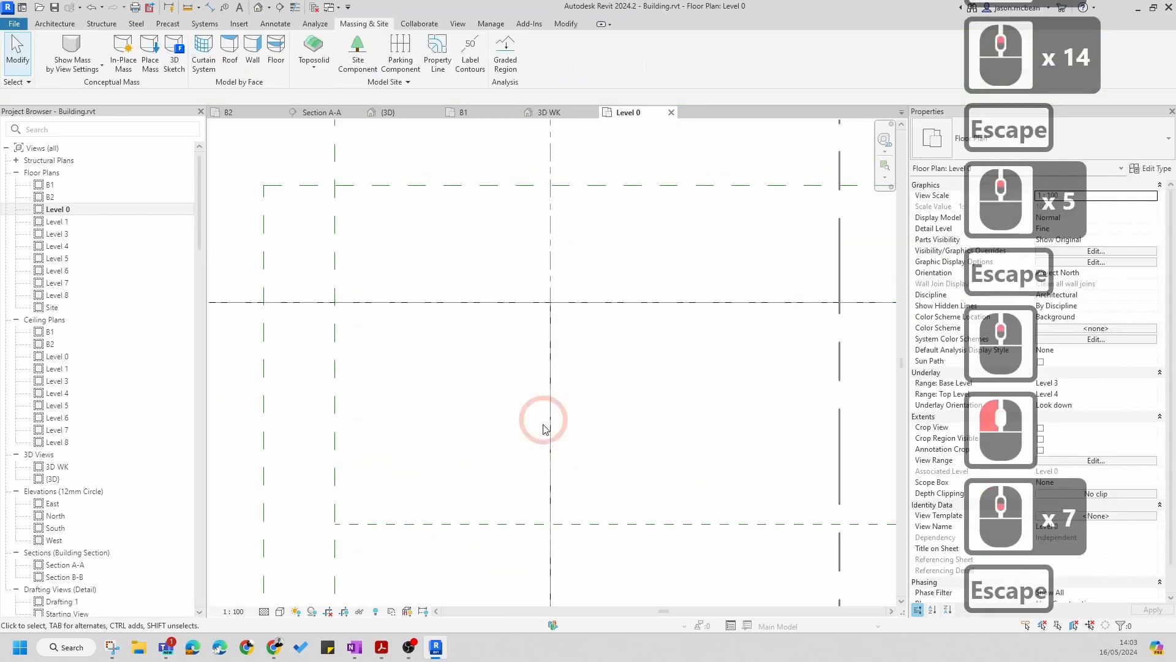
left_click(548, 427)
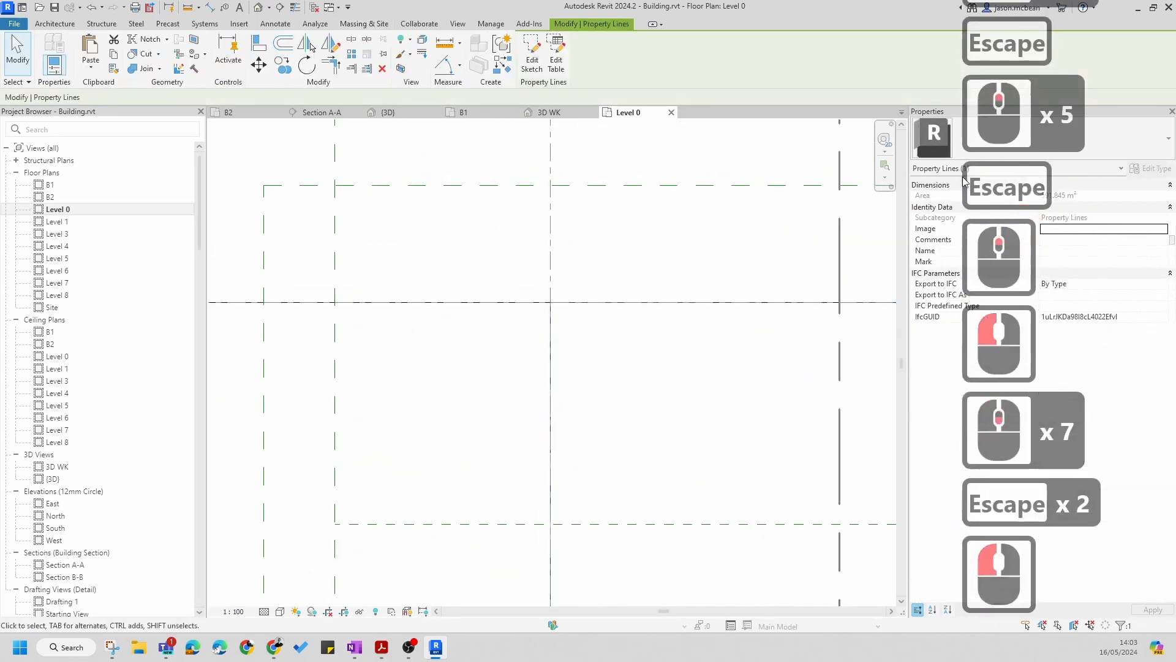
scroll(532, 338, "down", 16)
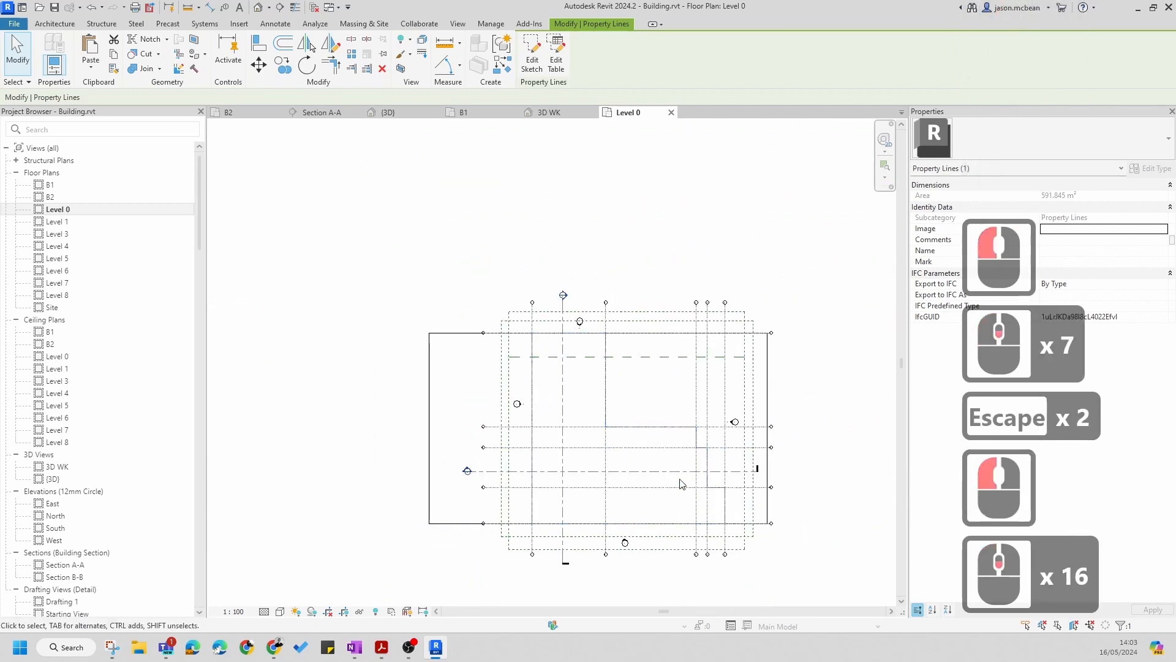
scroll(664, 428, "up", 7)
scroll(614, 401, "down", 7)
key("Escape")
key("Escape")
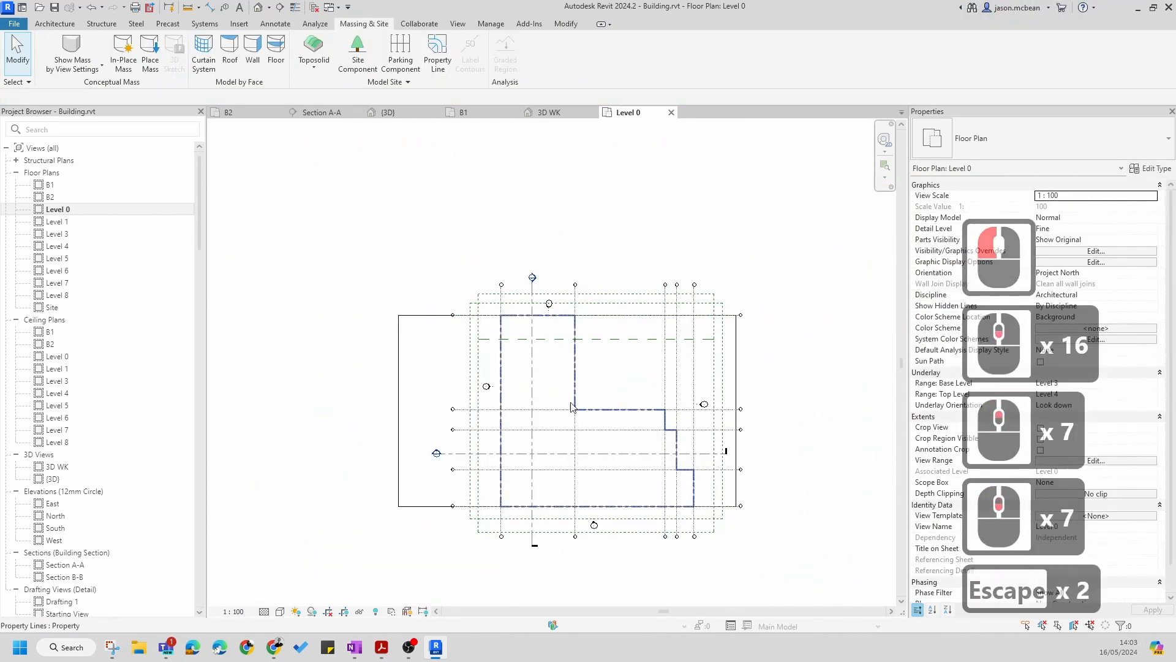
Start placing an architectural wall on Level 0 and choose the 110 Masonary Wall type
scroll(562, 429, "up", 2)
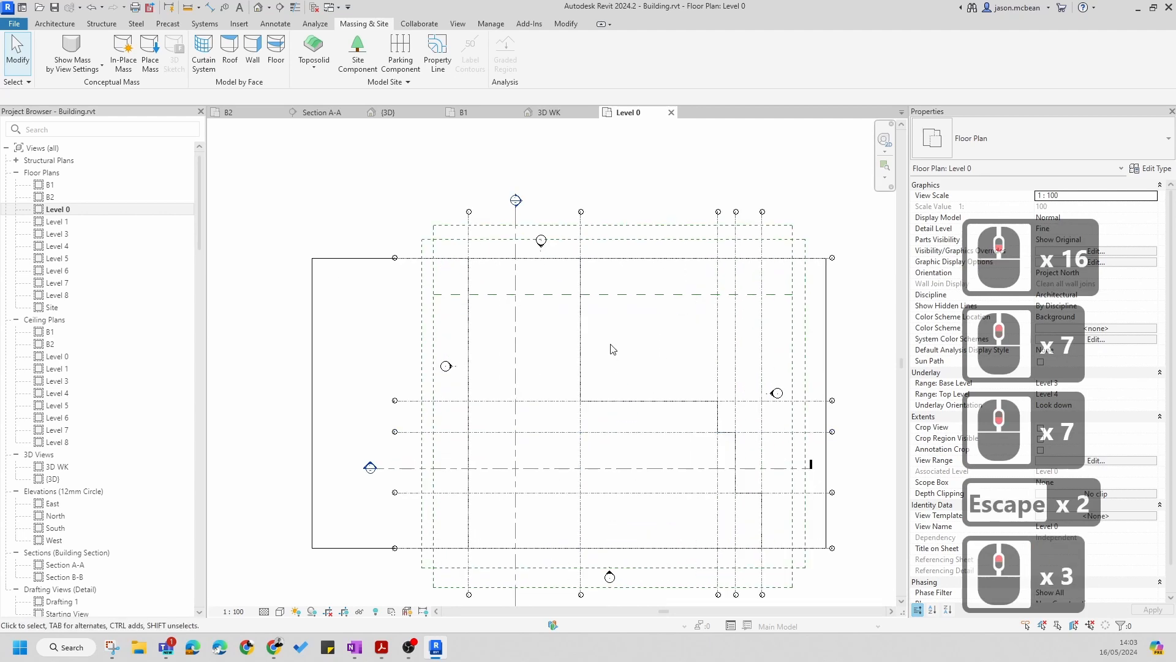
scroll(547, 314, "up", 1)
left_click(563, 301)
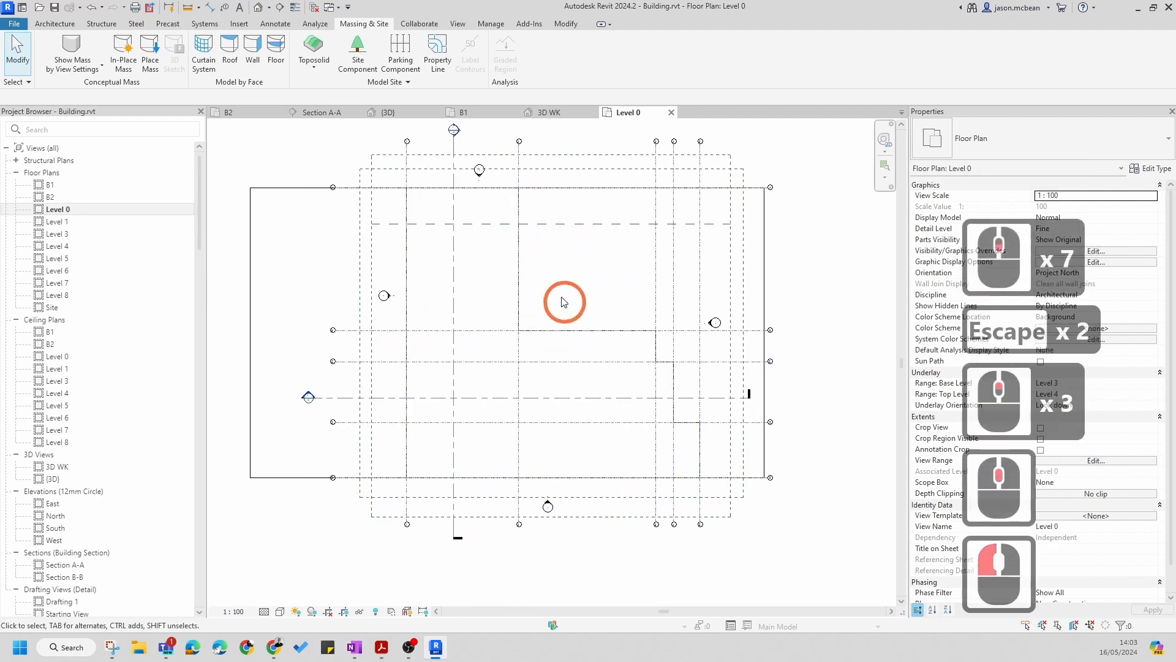
scroll(467, 343, "up", 4)
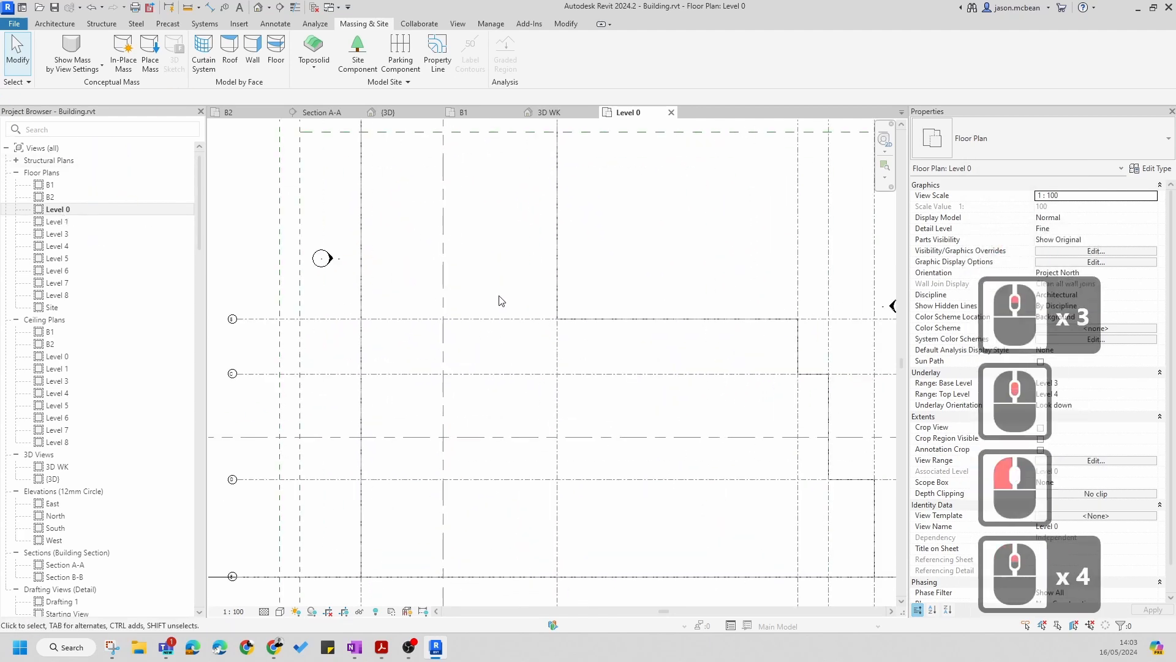
left_click(58, 23)
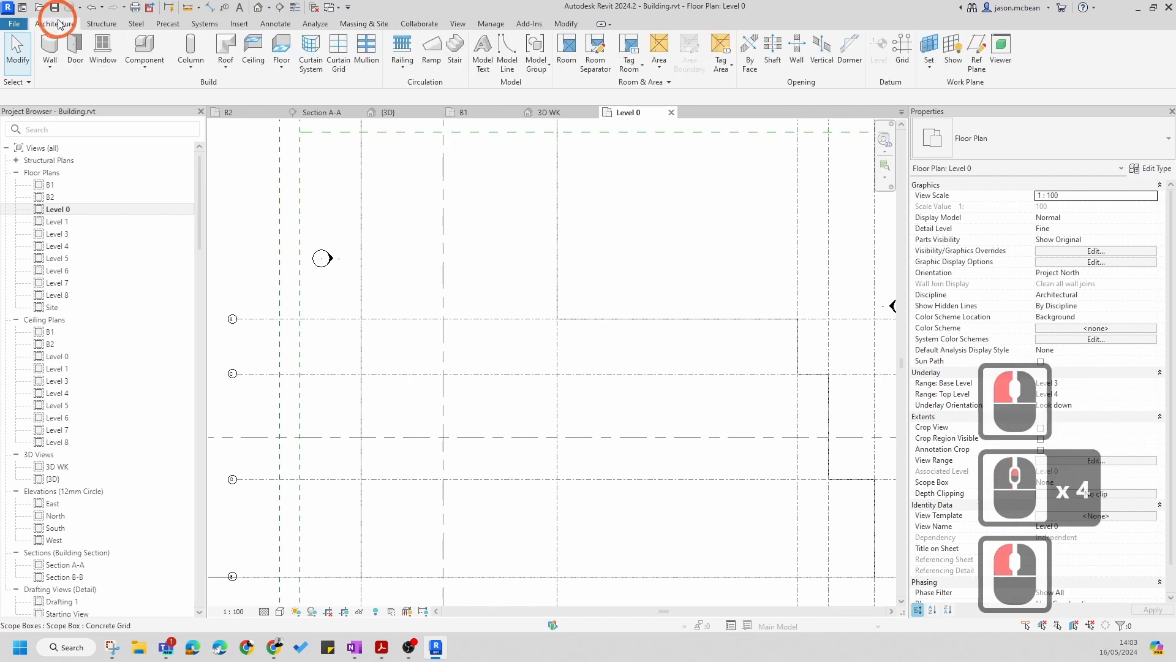
left_click(50, 59)
left_click(55, 91)
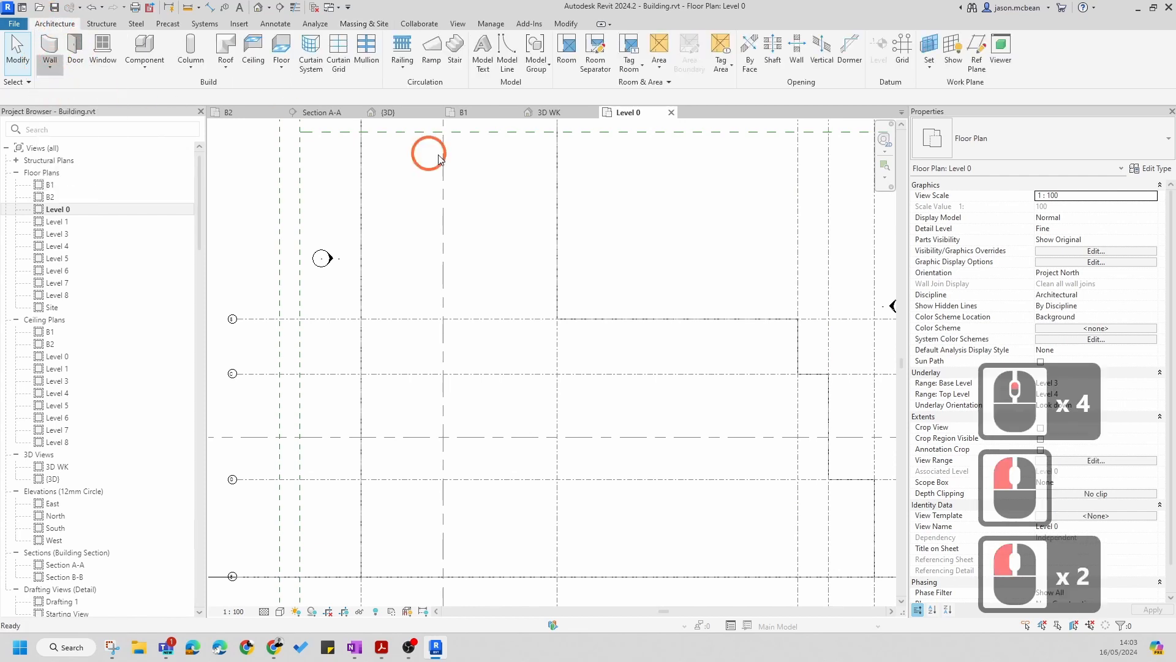
left_click(1078, 143)
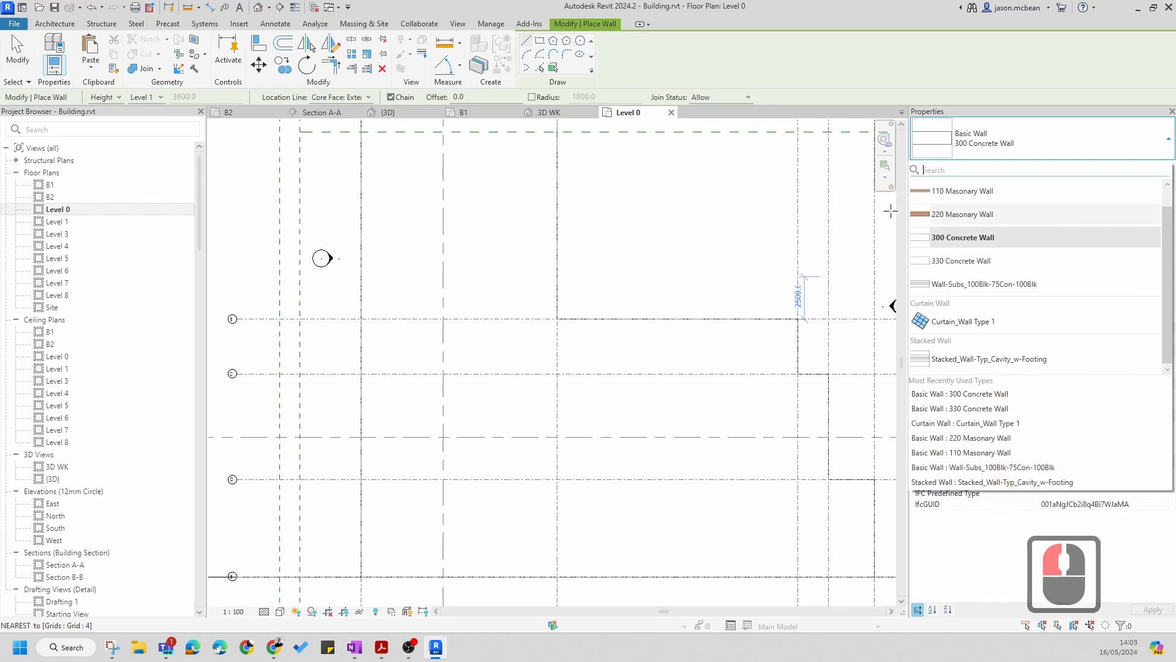
mouse_move(1003, 219)
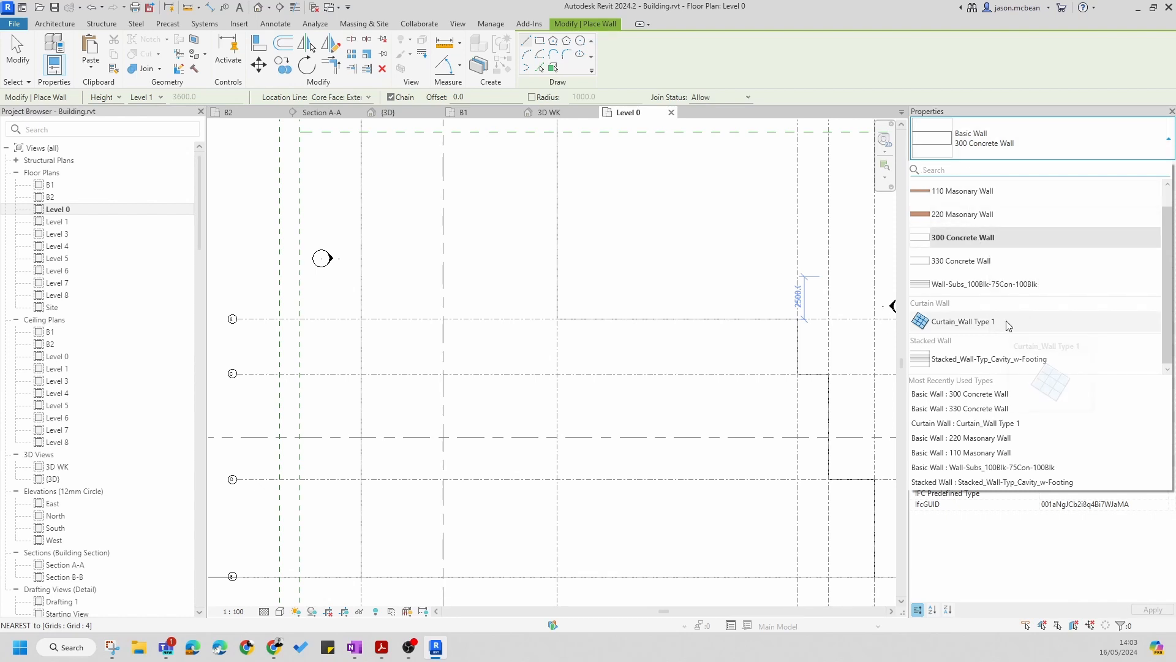
left_click(948, 214)
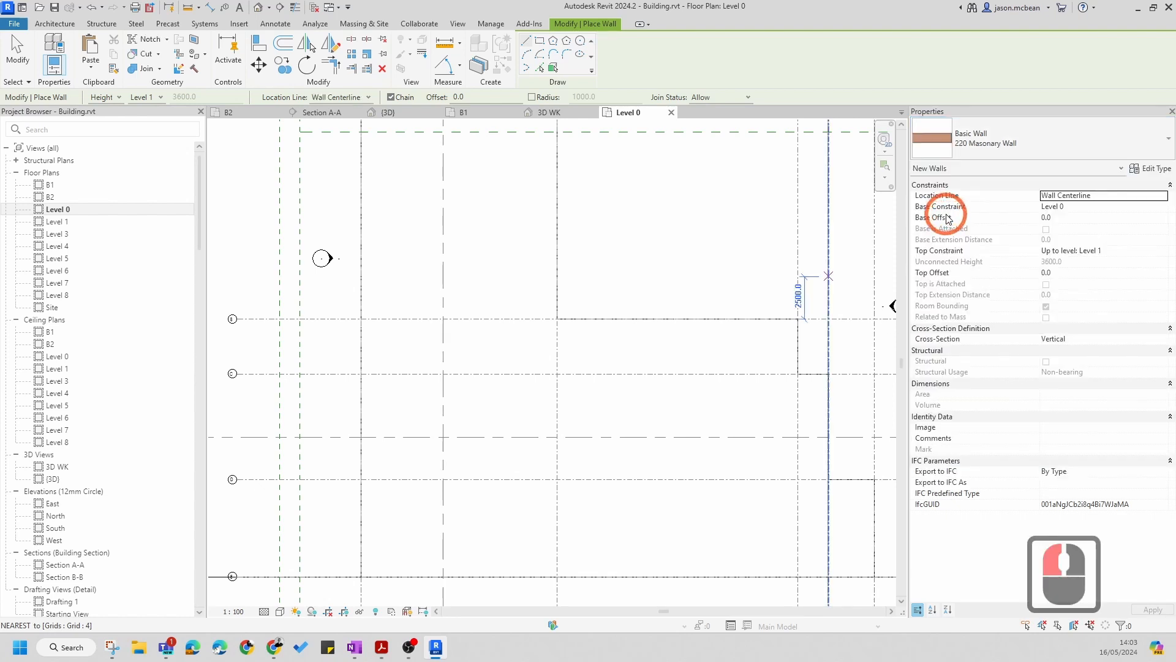
left_click(1005, 136)
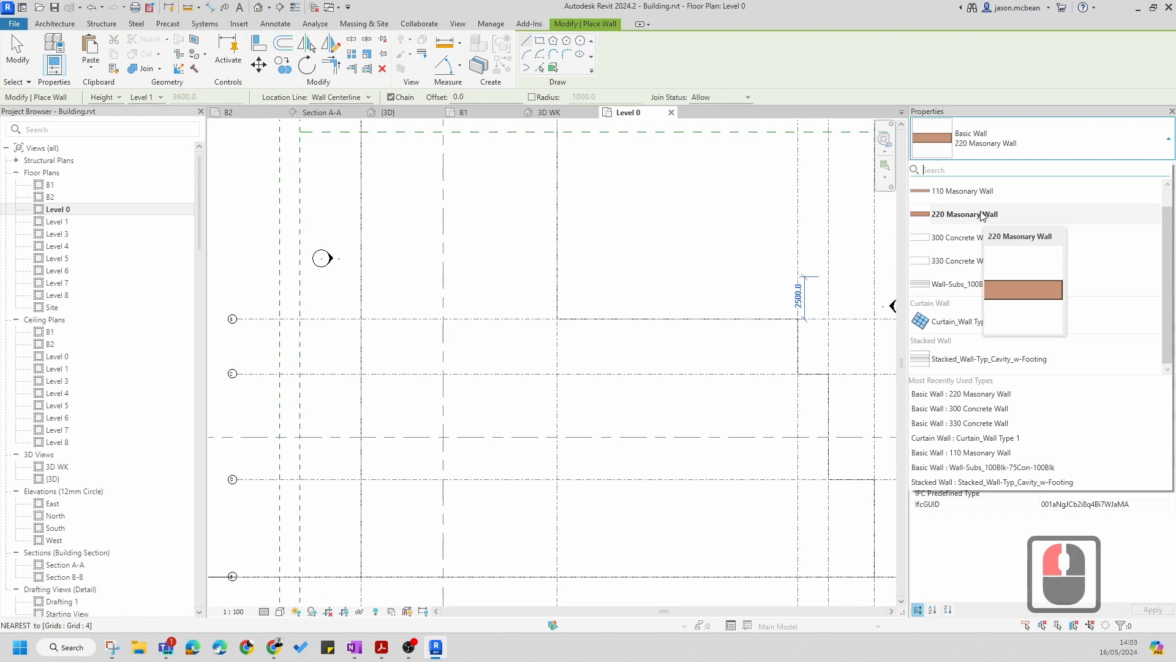
left_click(982, 191)
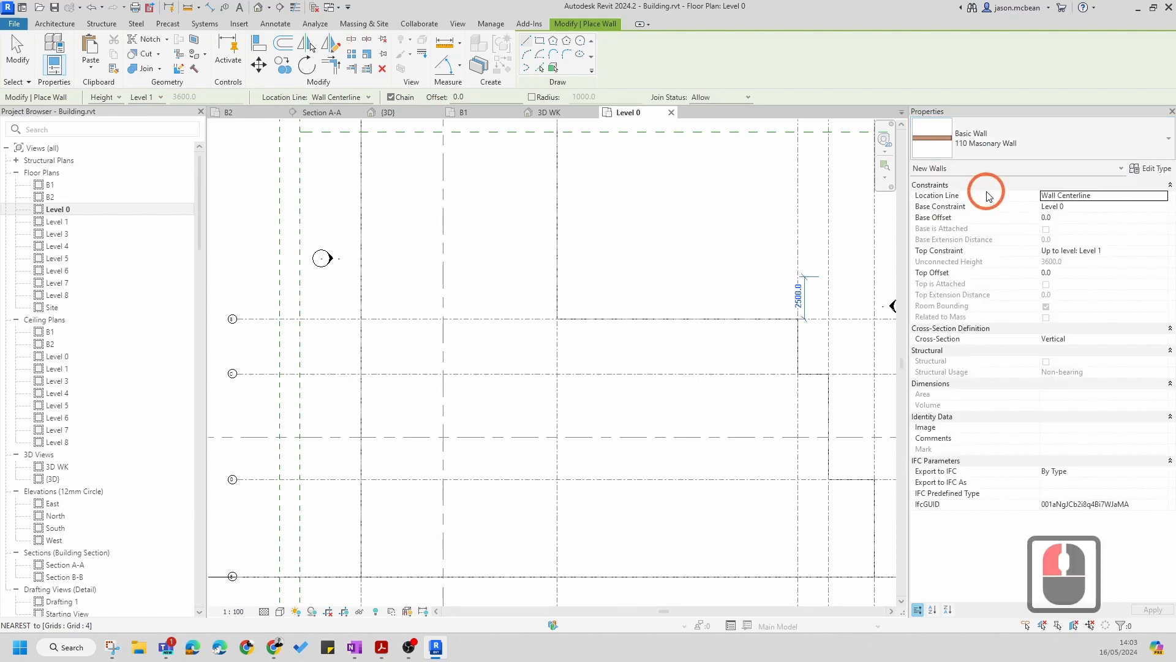
Begin duplicating the 110 Masonary Wall type and select the number in the new type's name for editing
left_click(1164, 168)
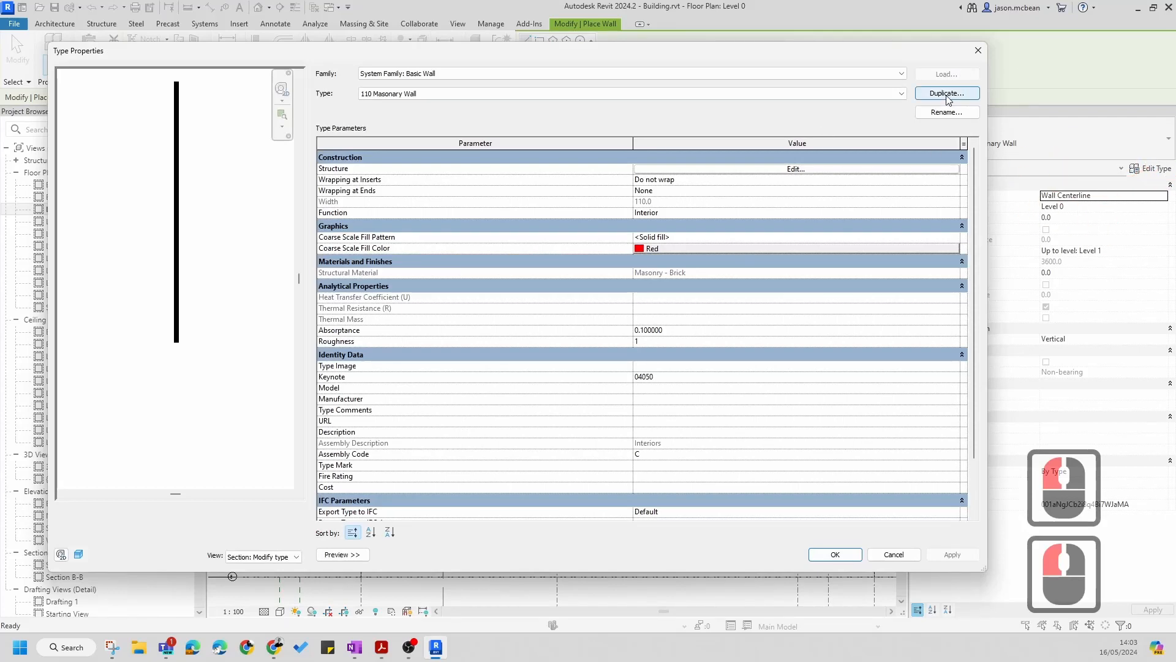
left_click(947, 95)
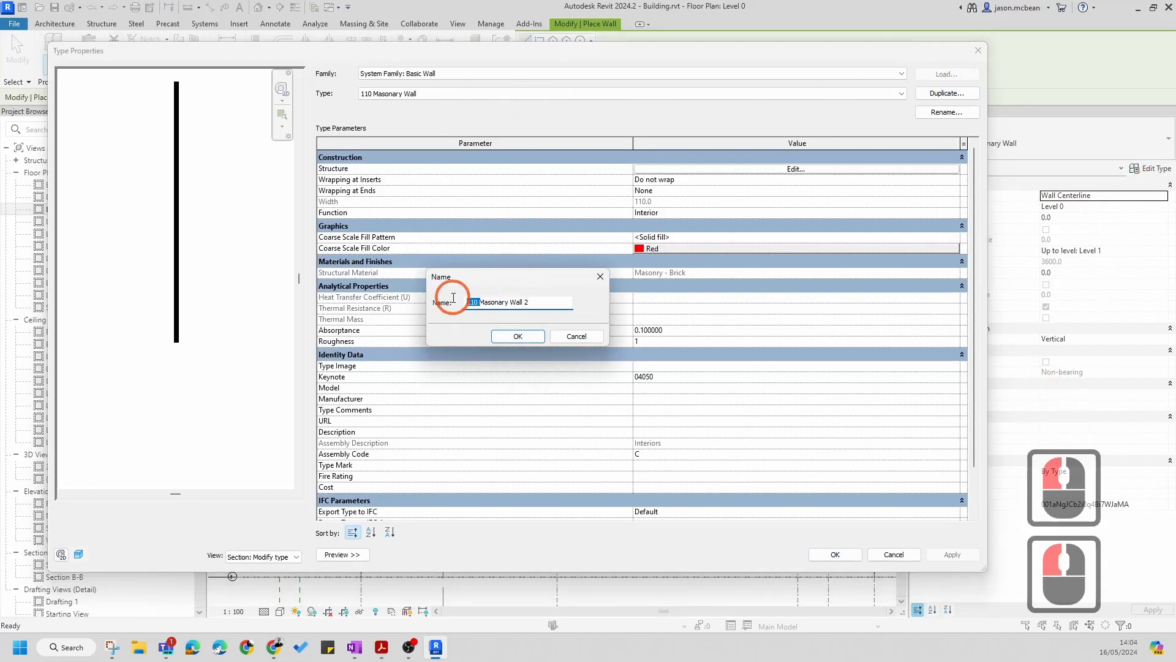
left_click_drag(453, 298, 448, 298)
Switch to Acrobat and view the KON 300 Engineered Timber Structure Guide's columns, beams, floors and cantilevers
left_click(380, 656)
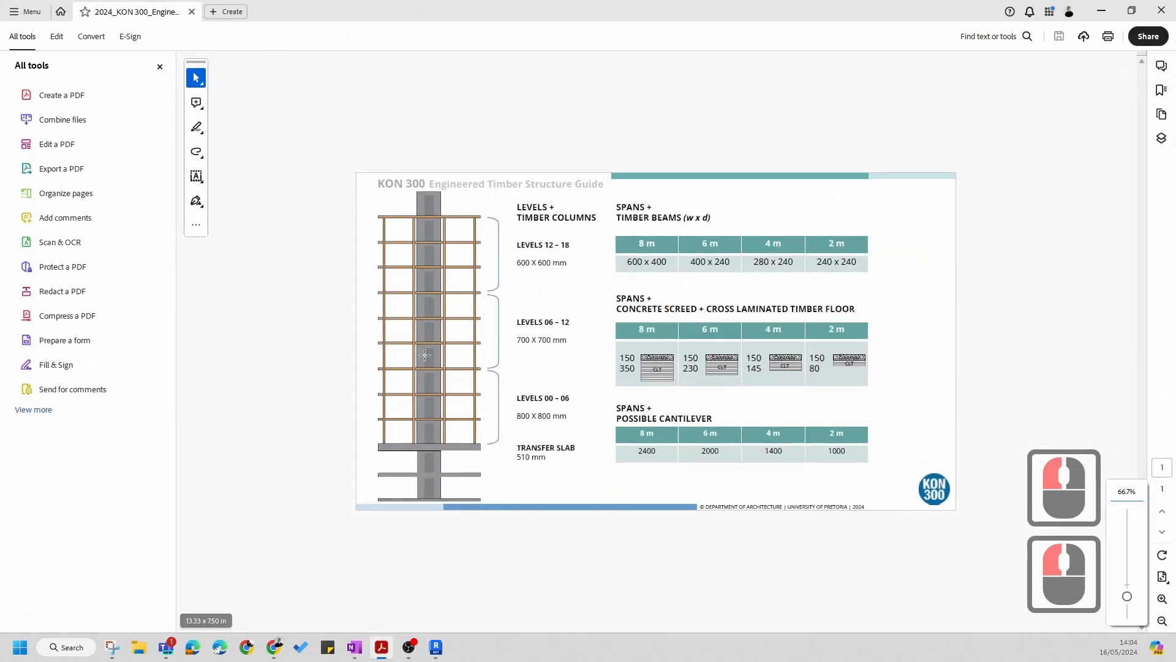
left_click(604, 192)
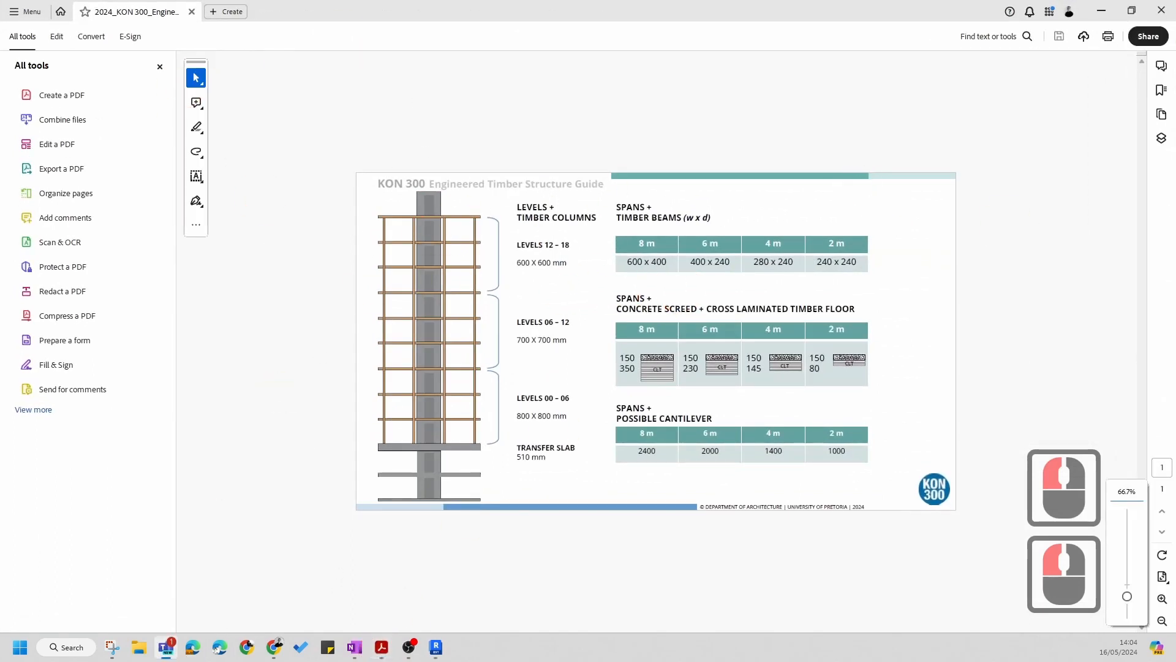
Switch to Teams and browse the OKU 300 Support channel's BIM Library to the Drywall folder under Library, Building Products
left_click_drag(1155, 195, 350, 5)
left_click(89, 196)
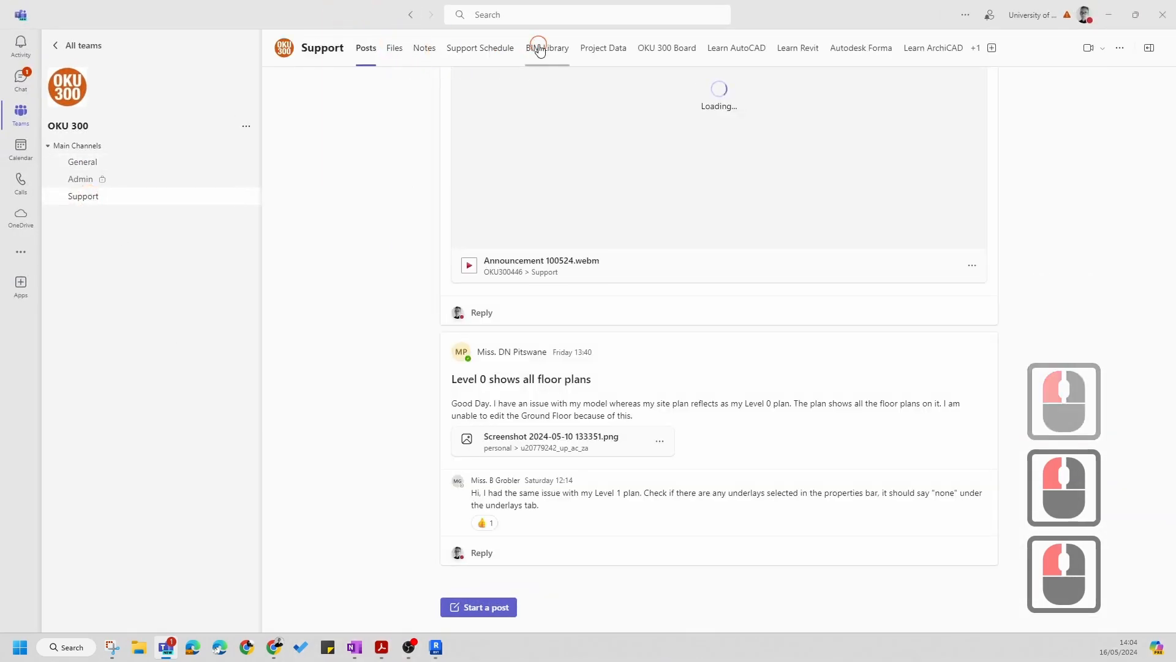
left_click(540, 47)
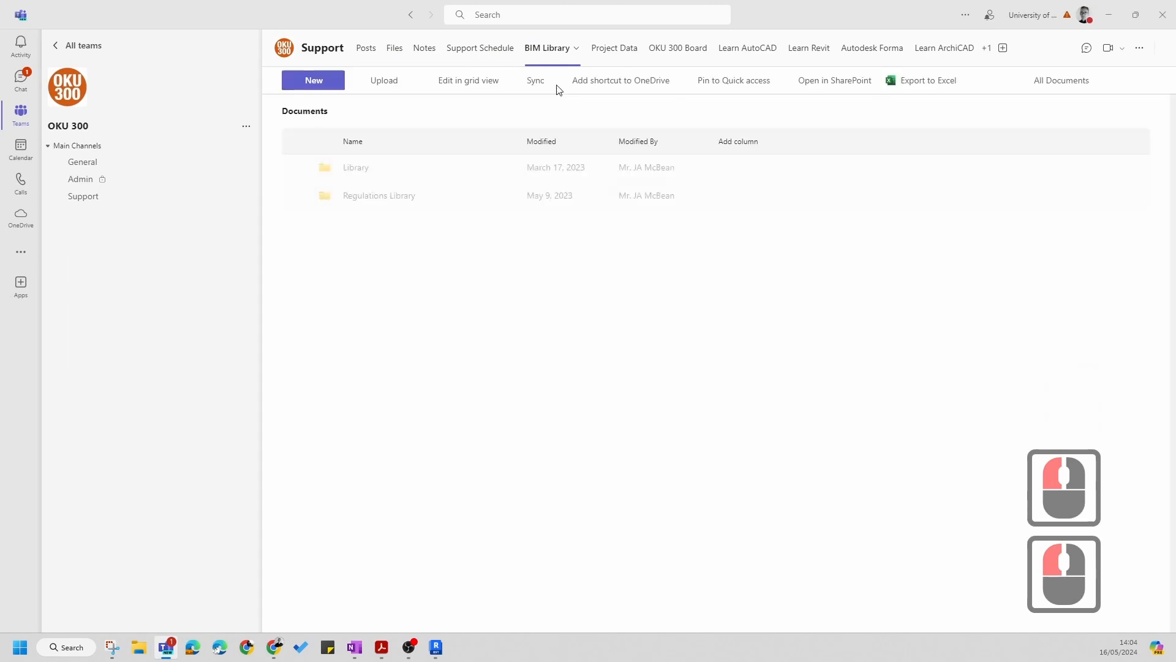
left_click(354, 170)
left_click(352, 169)
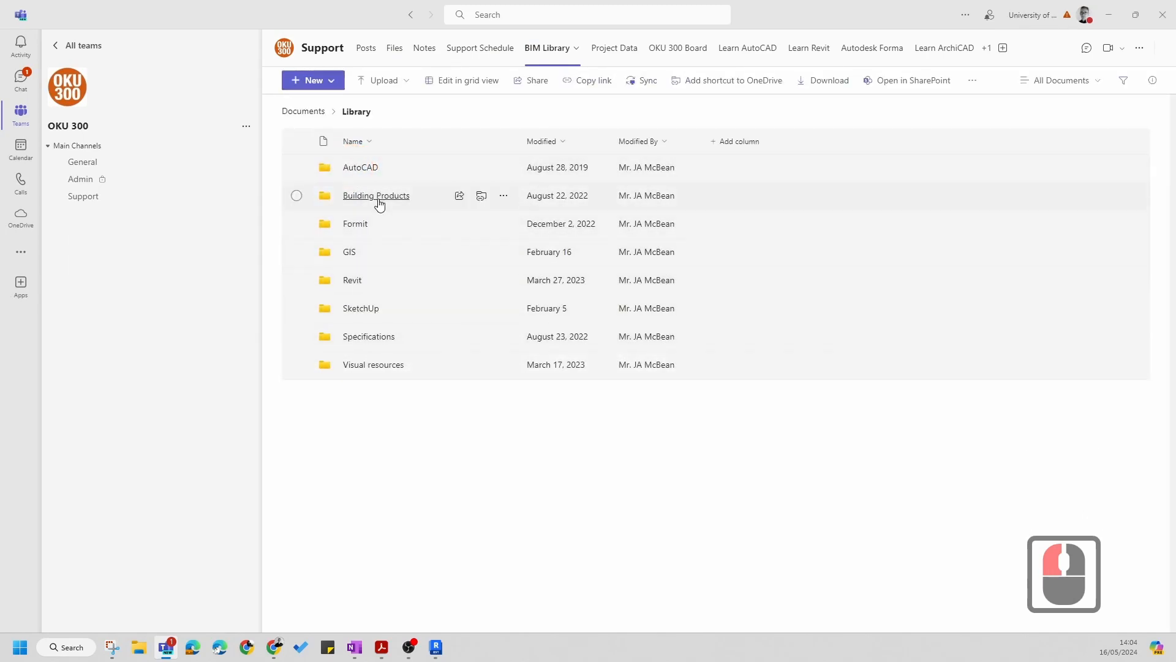
left_click(373, 198)
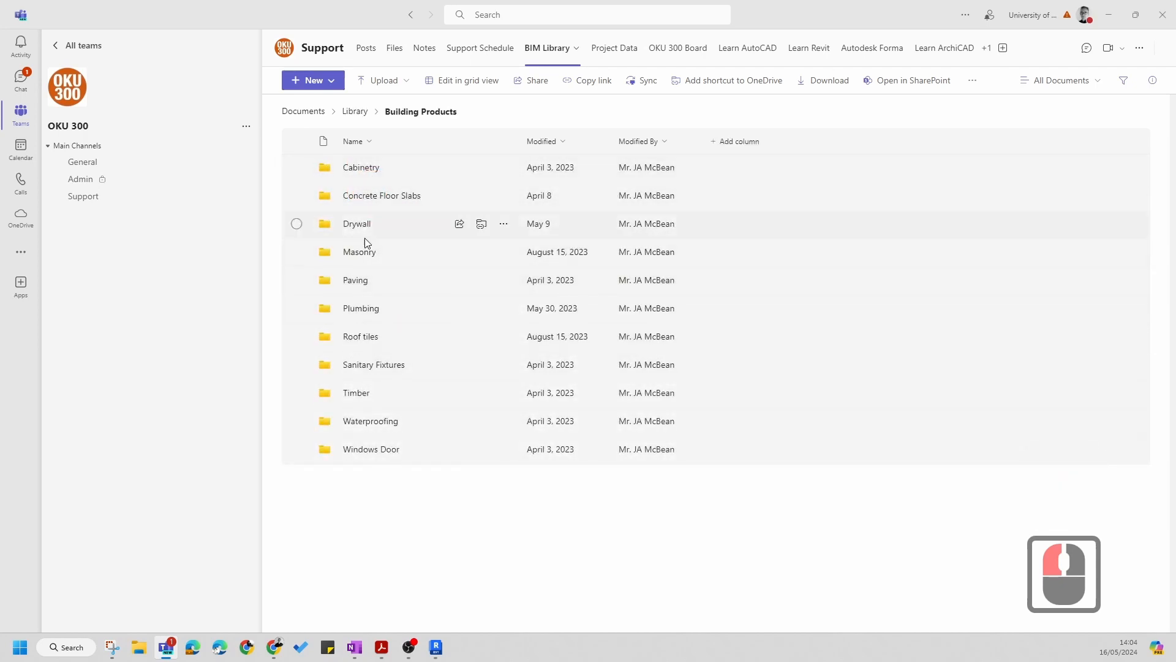
left_click(351, 227)
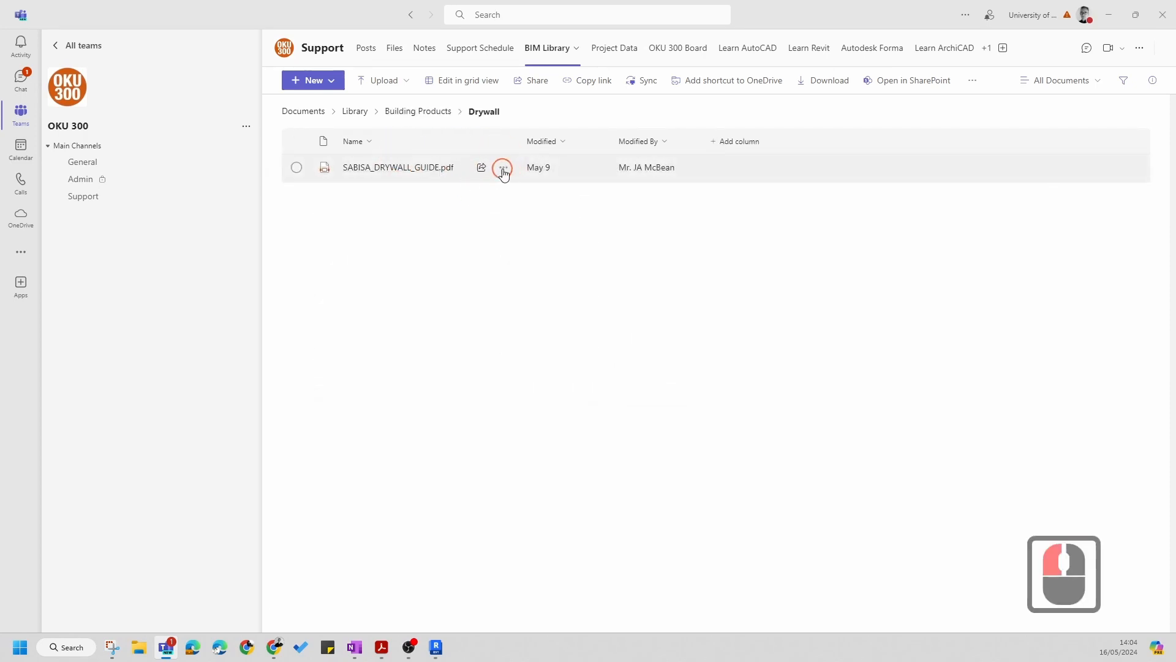
Open SABISA_DRYWALL_GUIDE.pdf in the browser, view its cover page and return to Teams
left_click(503, 169)
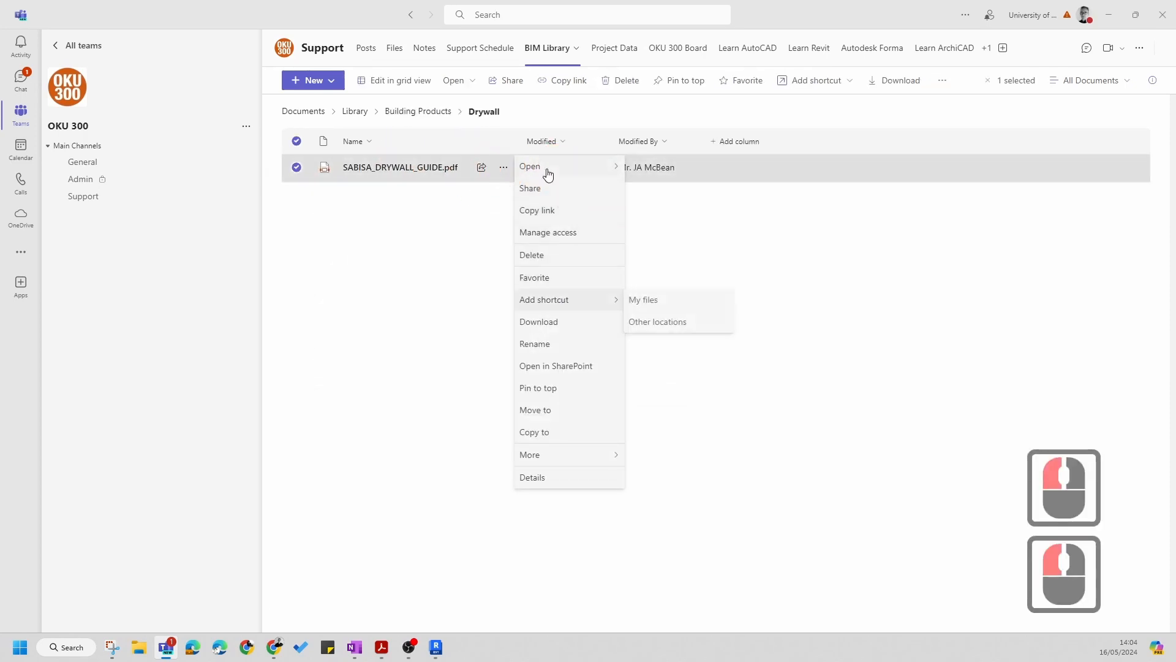
mouse_move(542, 171)
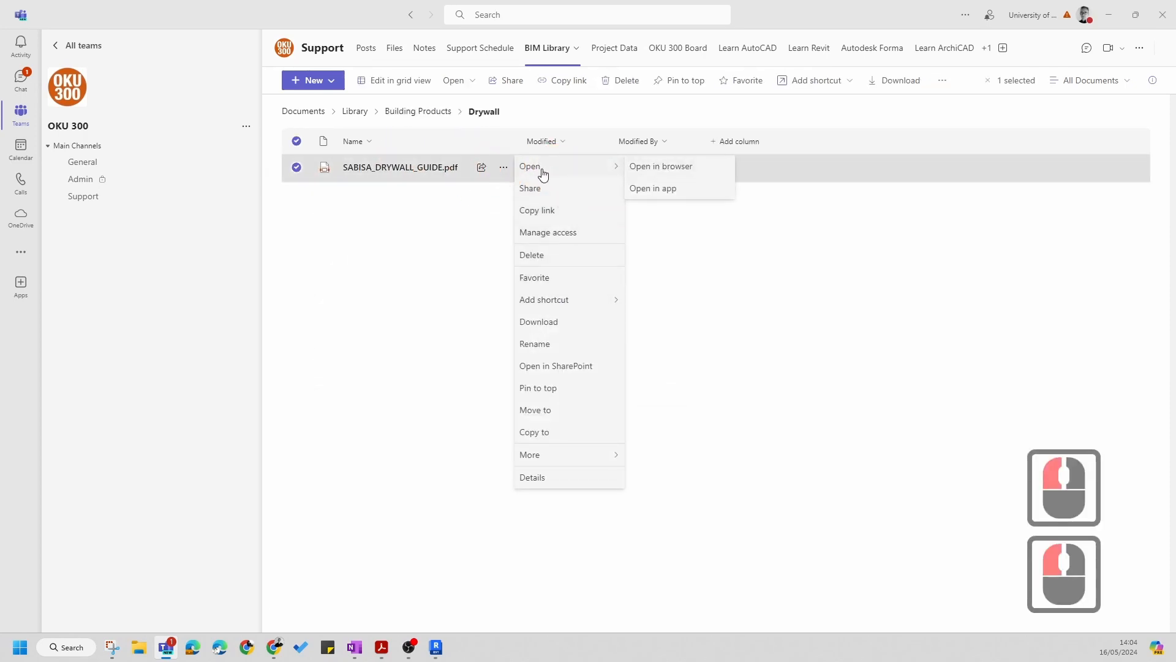
left_click(680, 176)
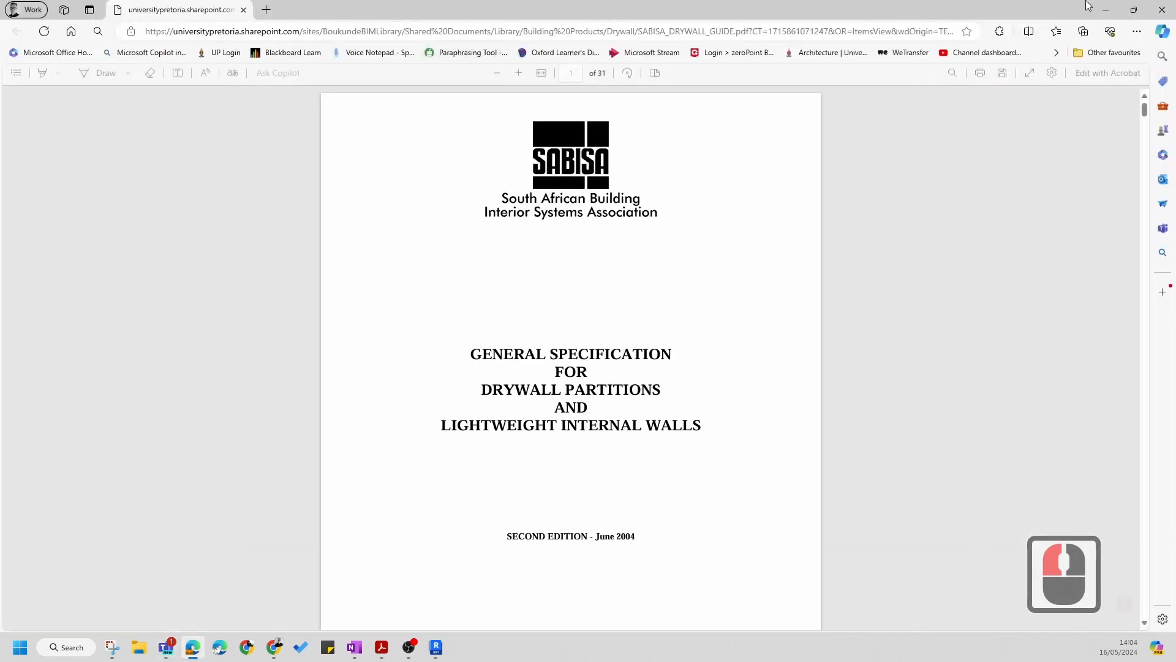
left_click(1105, 9)
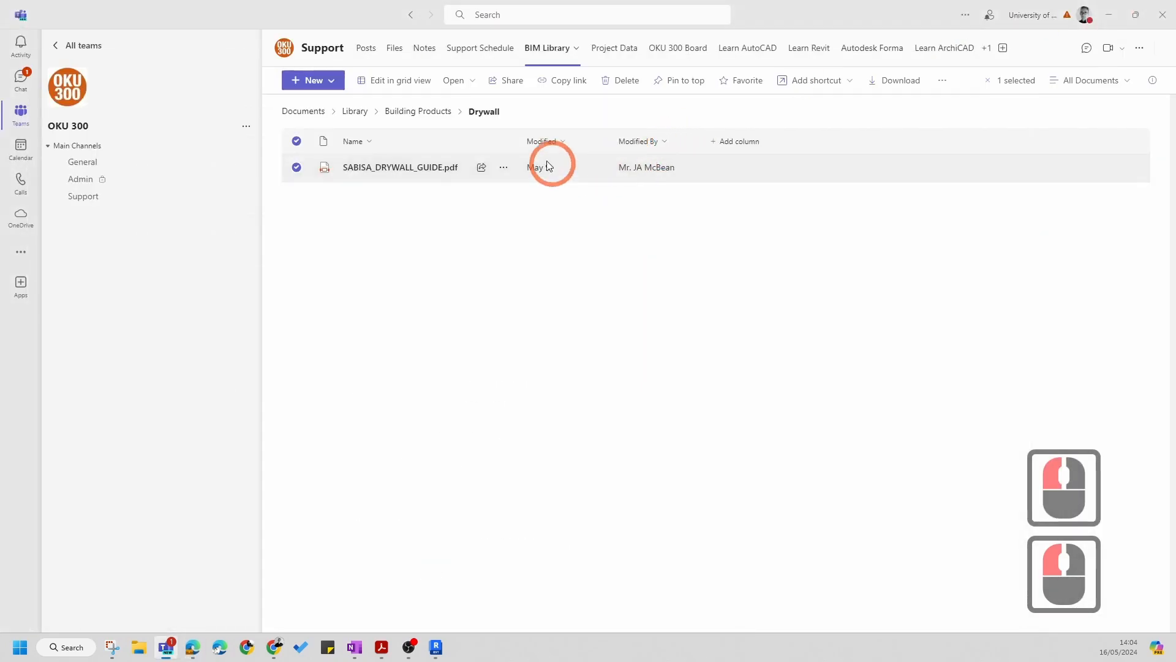
View 2019_06-ITC-SA-Grading-Rule-Poster.pdf from the Timber folder of Building Products, and close the preview
left_click(434, 114)
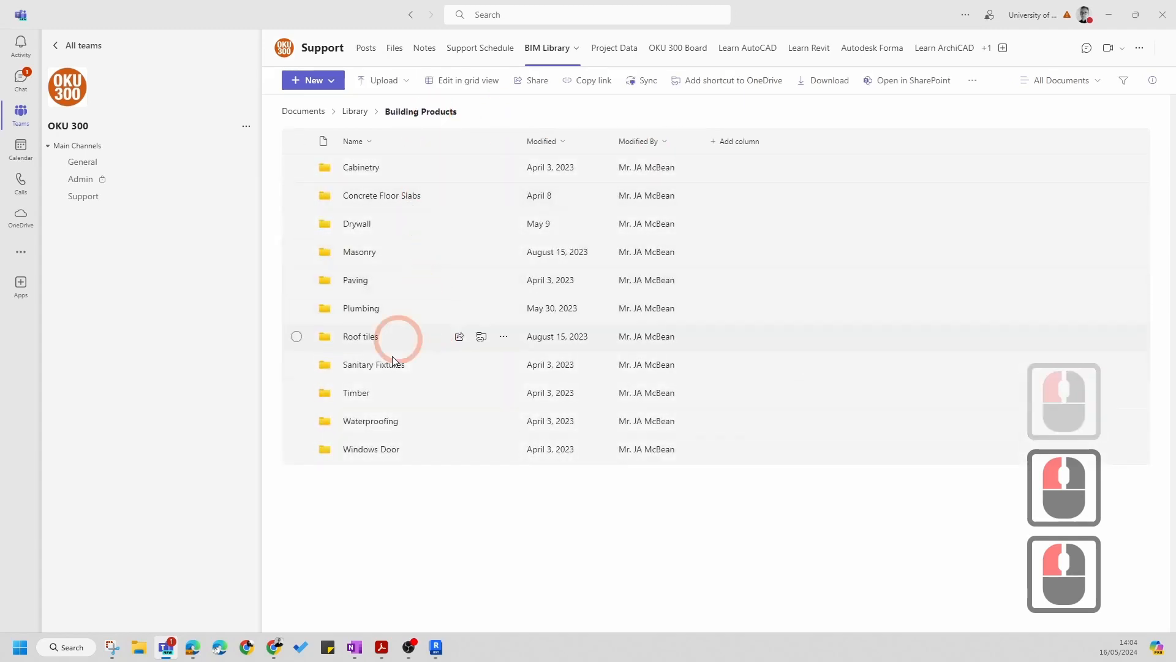
left_click(361, 394)
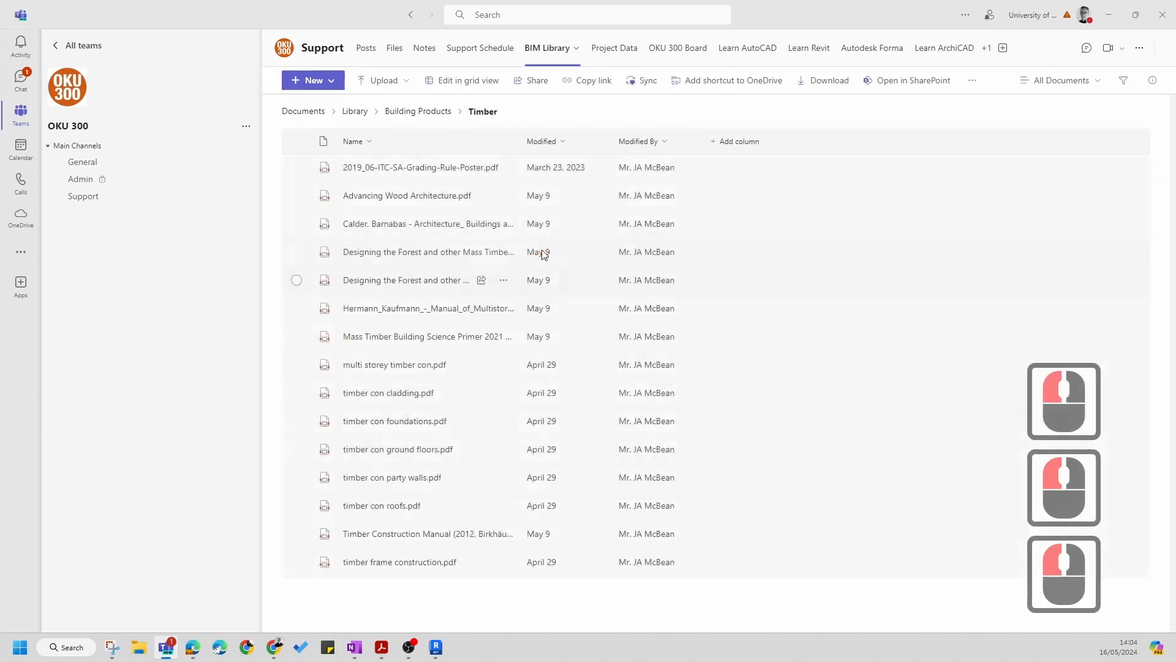
left_click(400, 169)
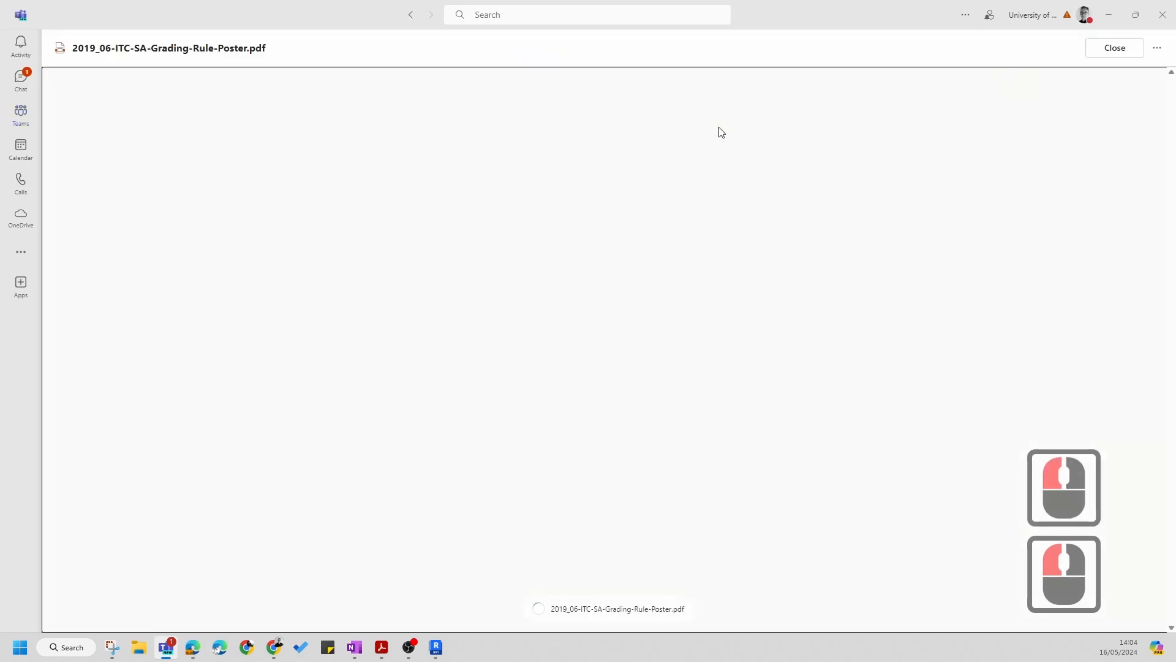
left_click(1160, 57)
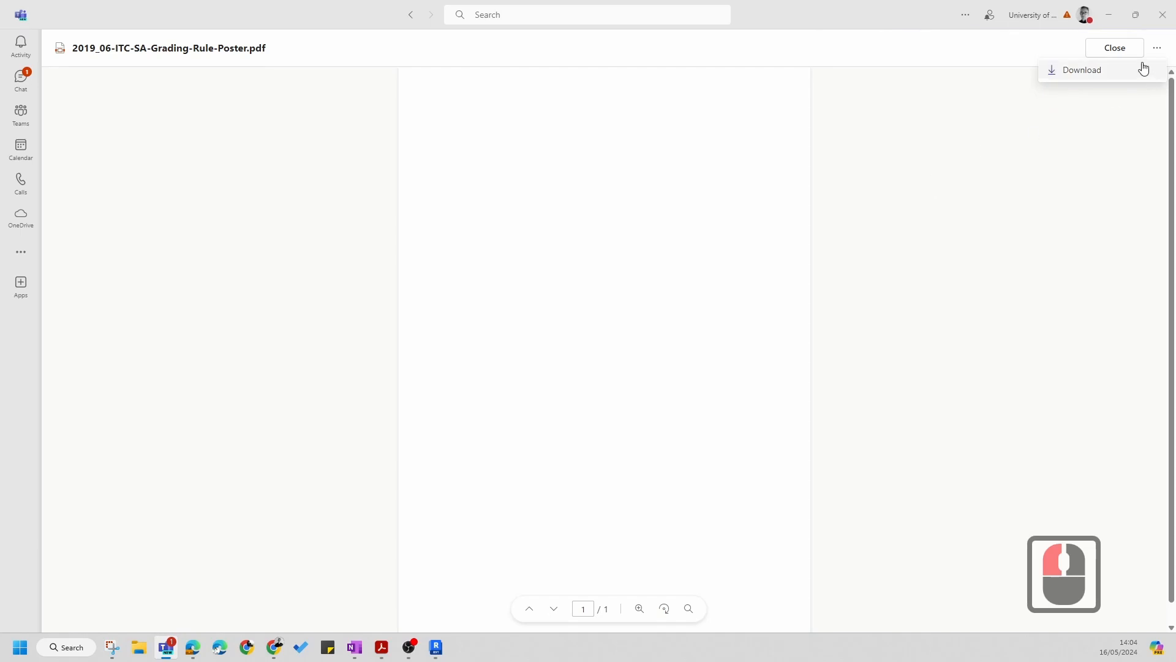
left_click(1152, 52)
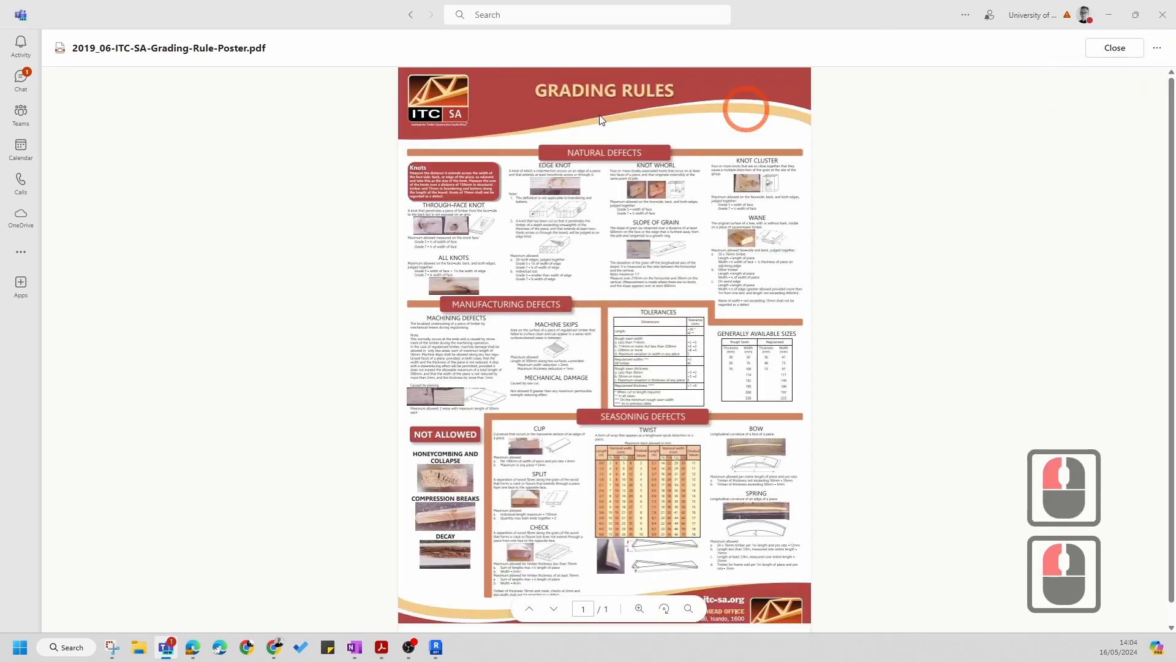
left_click(1114, 51)
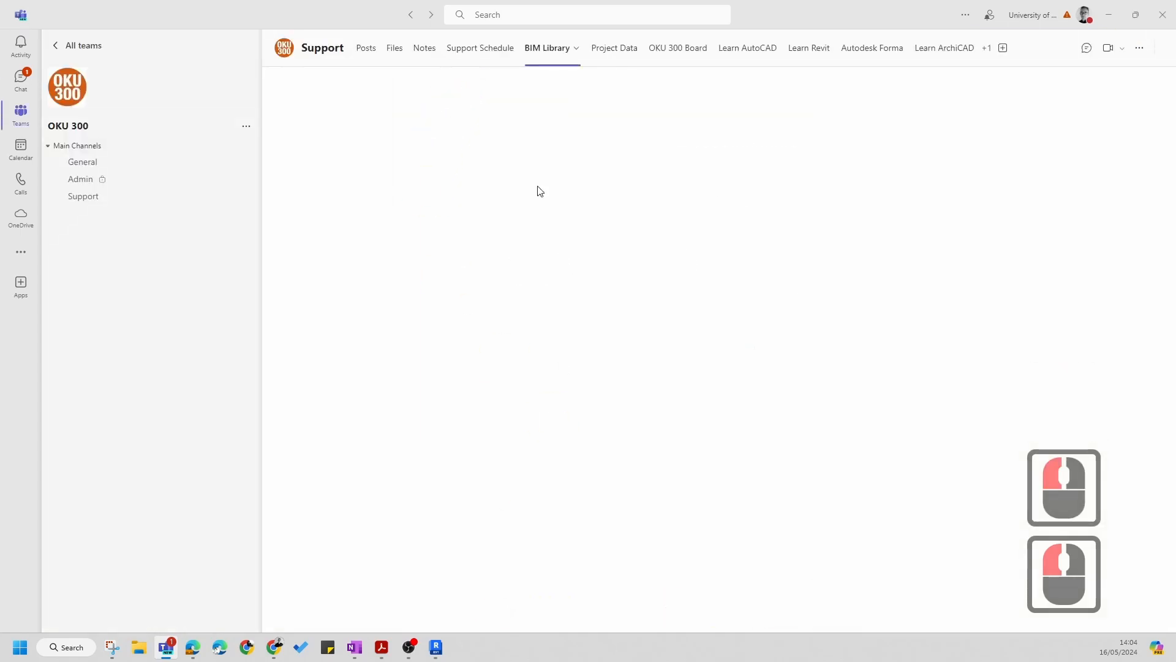
Browse the BIM Library to the Timber folder under Building Products and open 2019_06-ITC-SA-Grading-Rule-Poster.pdf in the browser
left_click(345, 173)
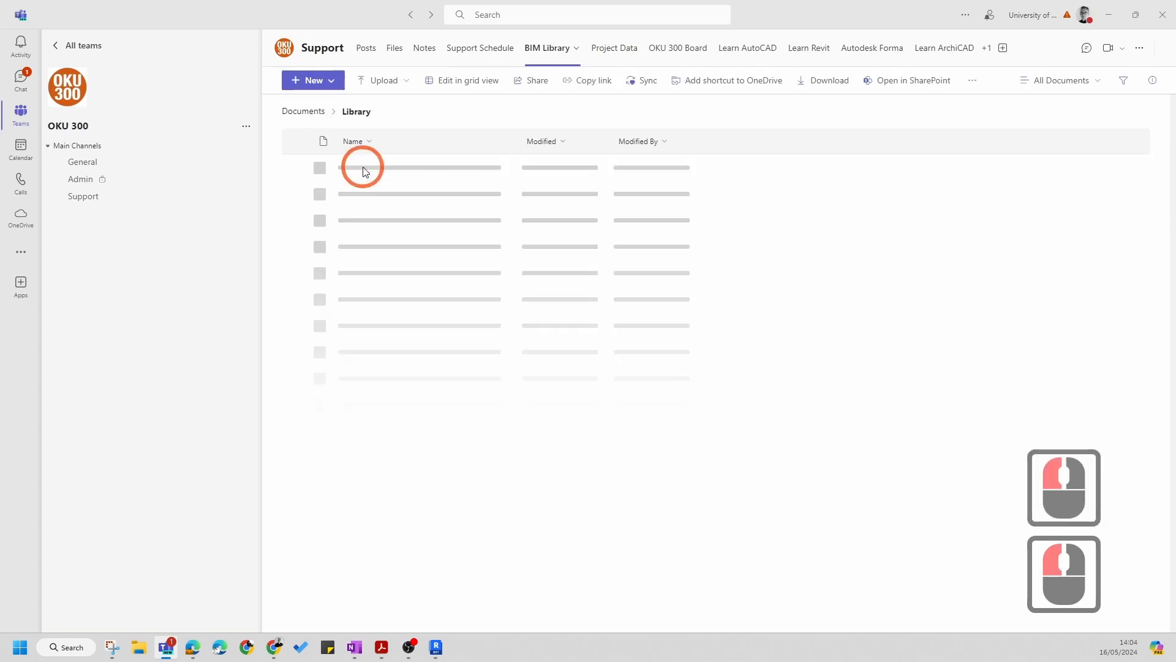
double_click(369, 196)
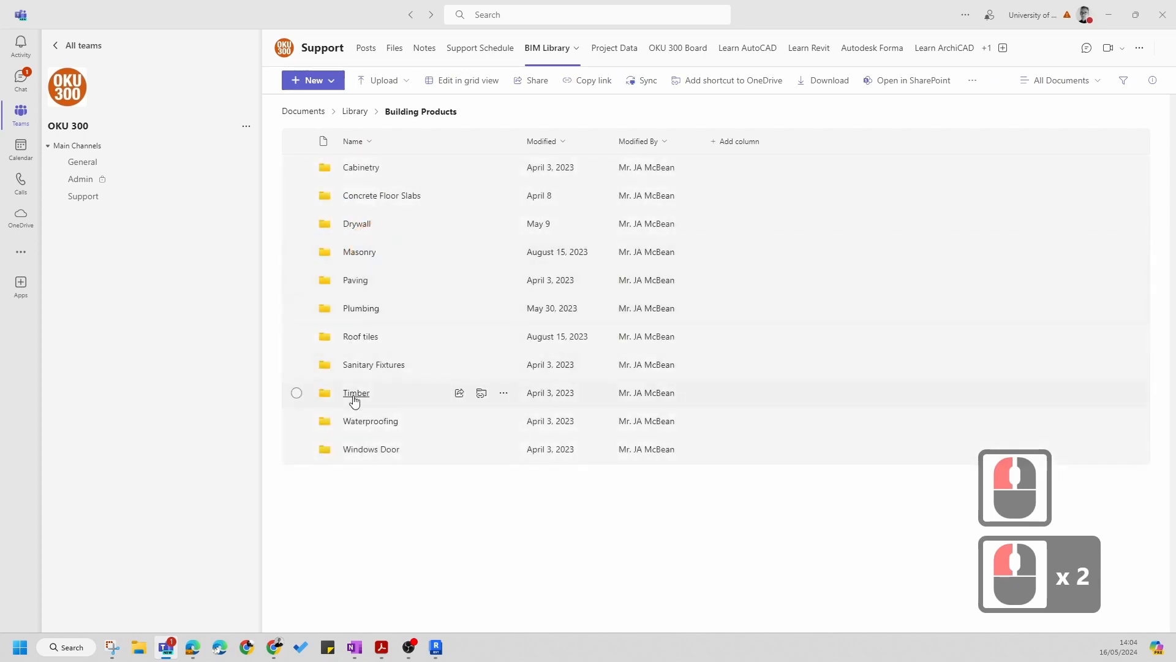
double_click(356, 394)
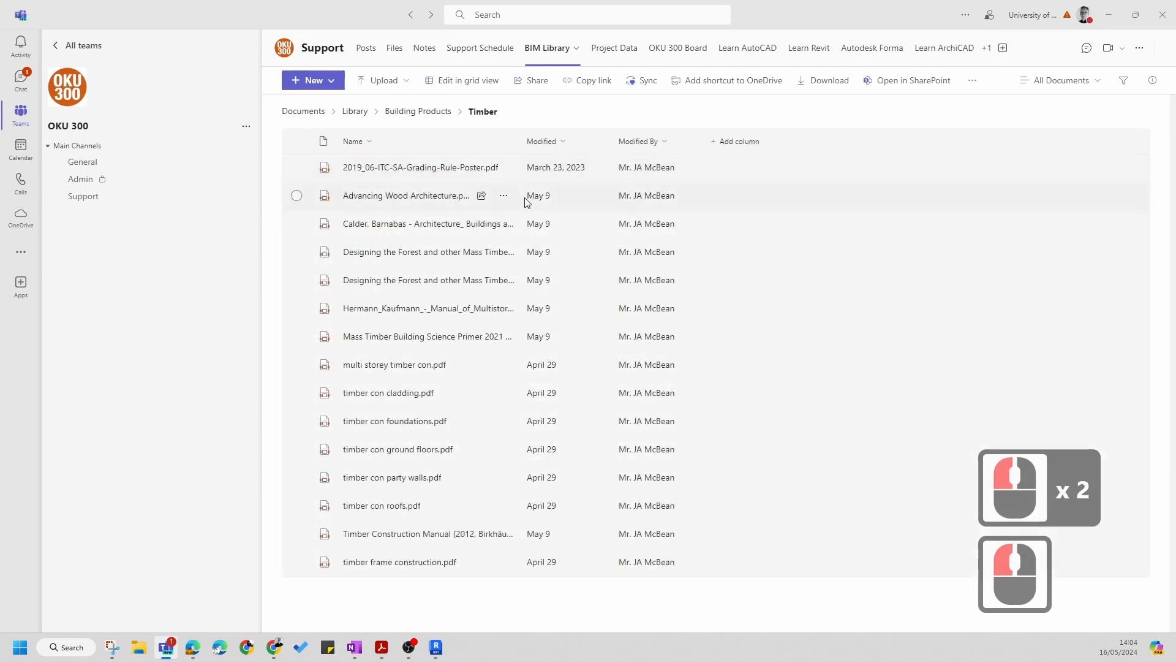
left_click(504, 168)
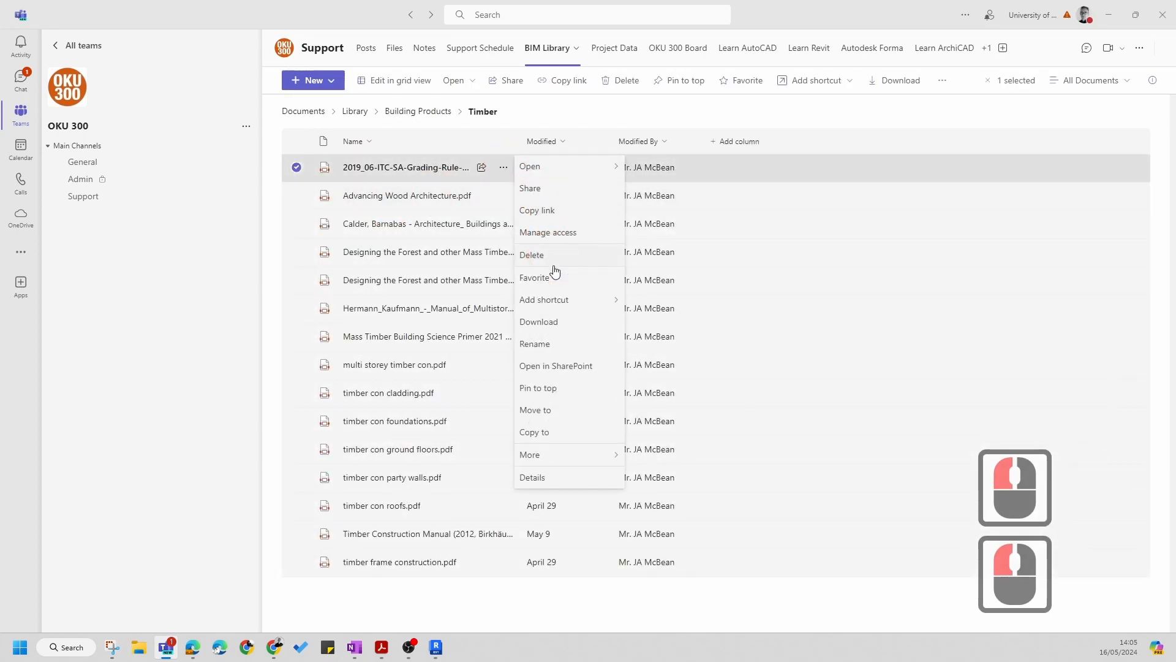
mouse_move(568, 304)
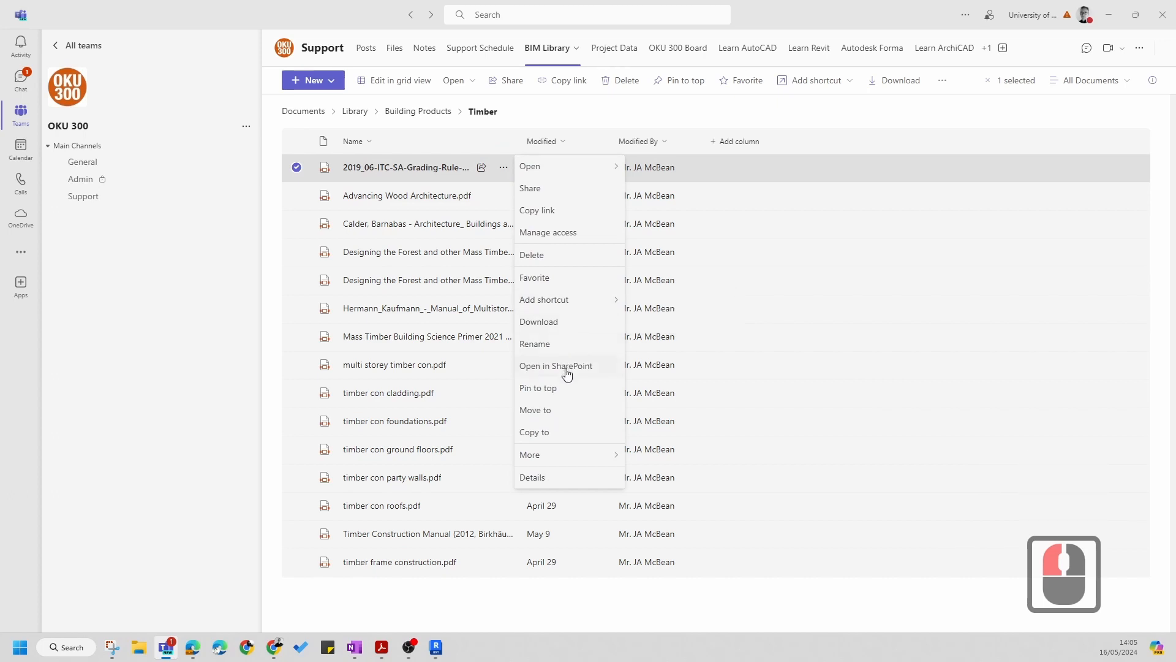
left_click(587, 163)
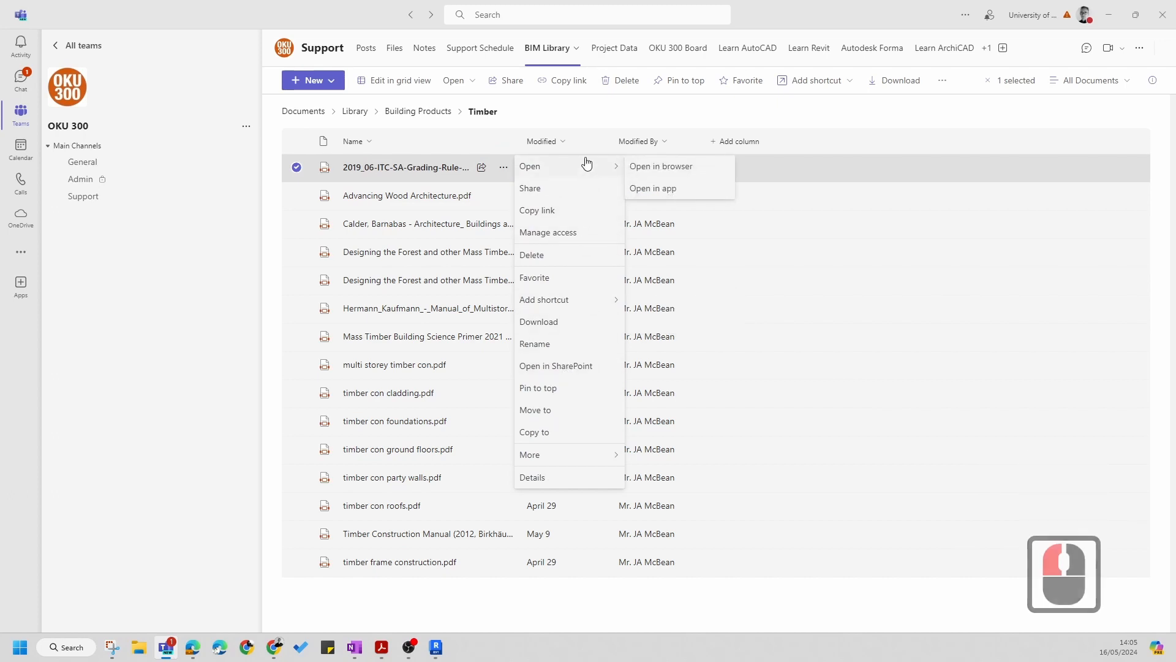
left_click(658, 169)
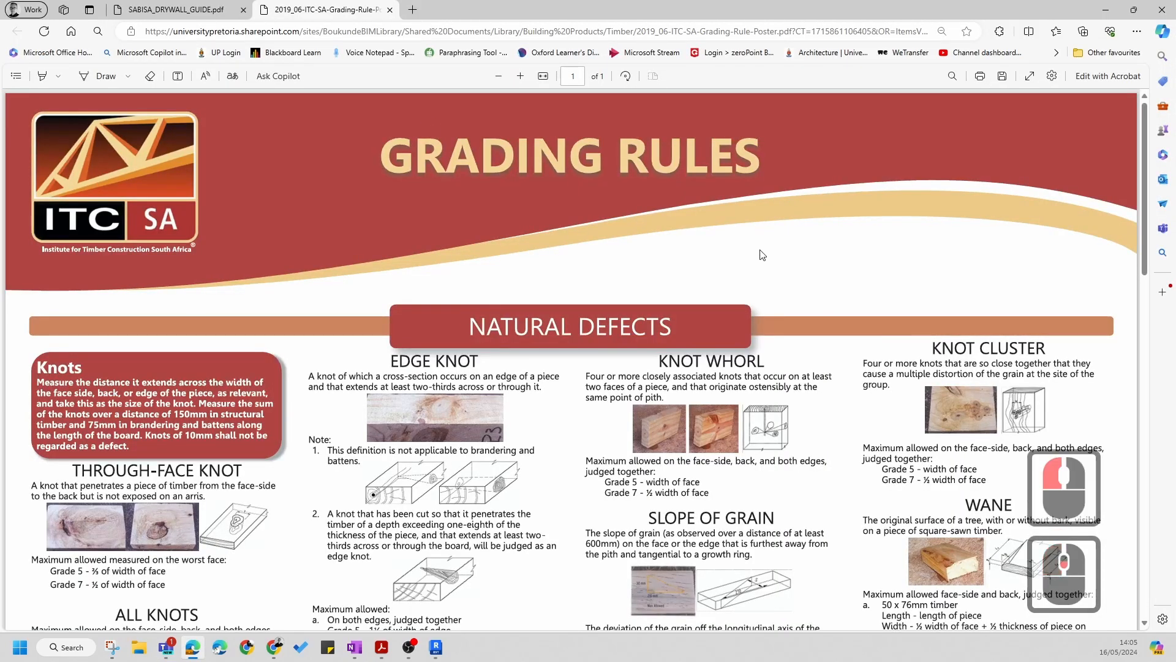
Examine the grading poster's table of generally available timber sizes, and switch back to Revit
scroll(766, 255, "down", 4)
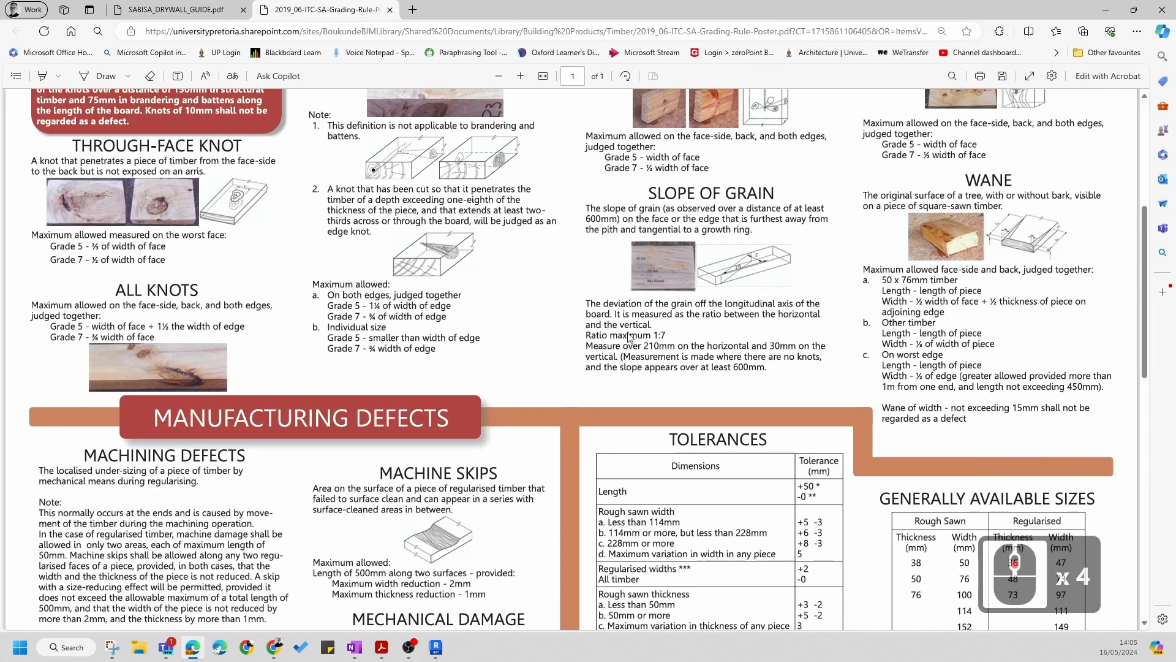
scroll(1019, 408, "down", 5)
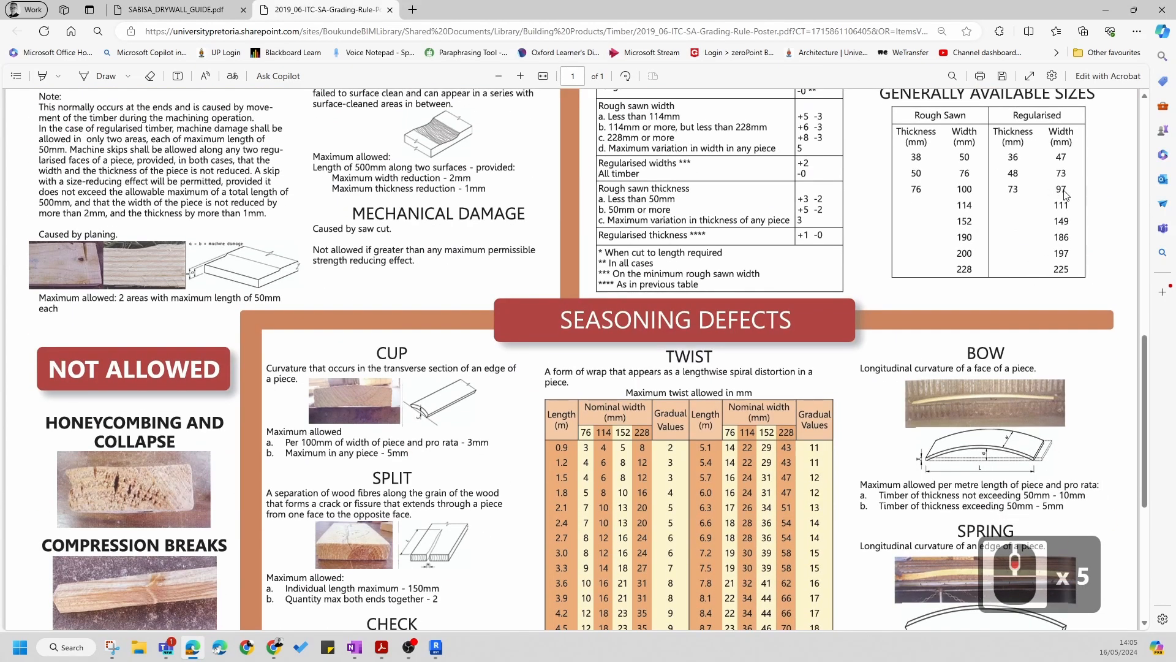
left_click(1110, 12)
left_click(1109, 13)
left_click(1109, 13)
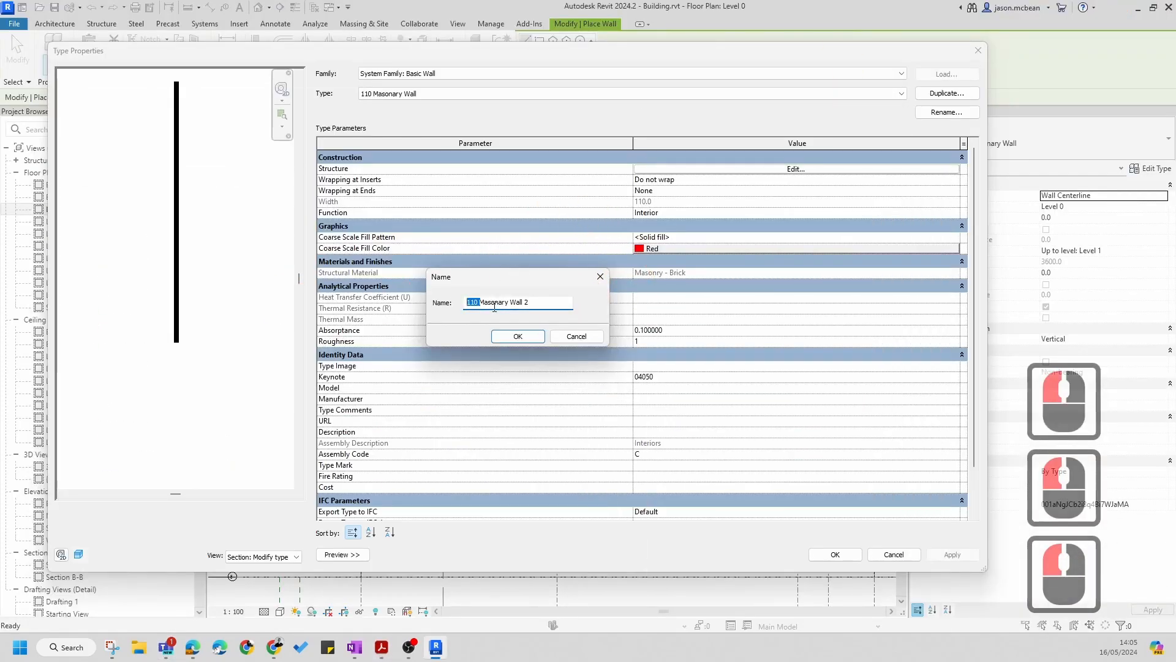
Name the duplicated wall type "97 Timber Stud"
type("97")
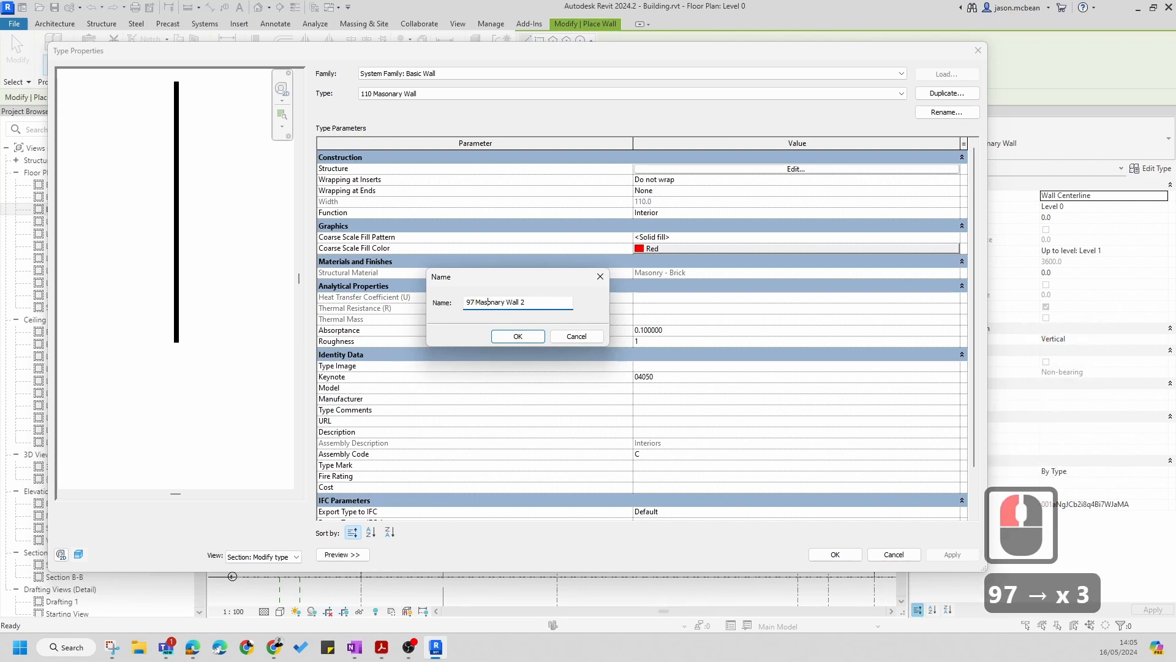
key("Right")
key("BackSpace")
key("BackSpace")
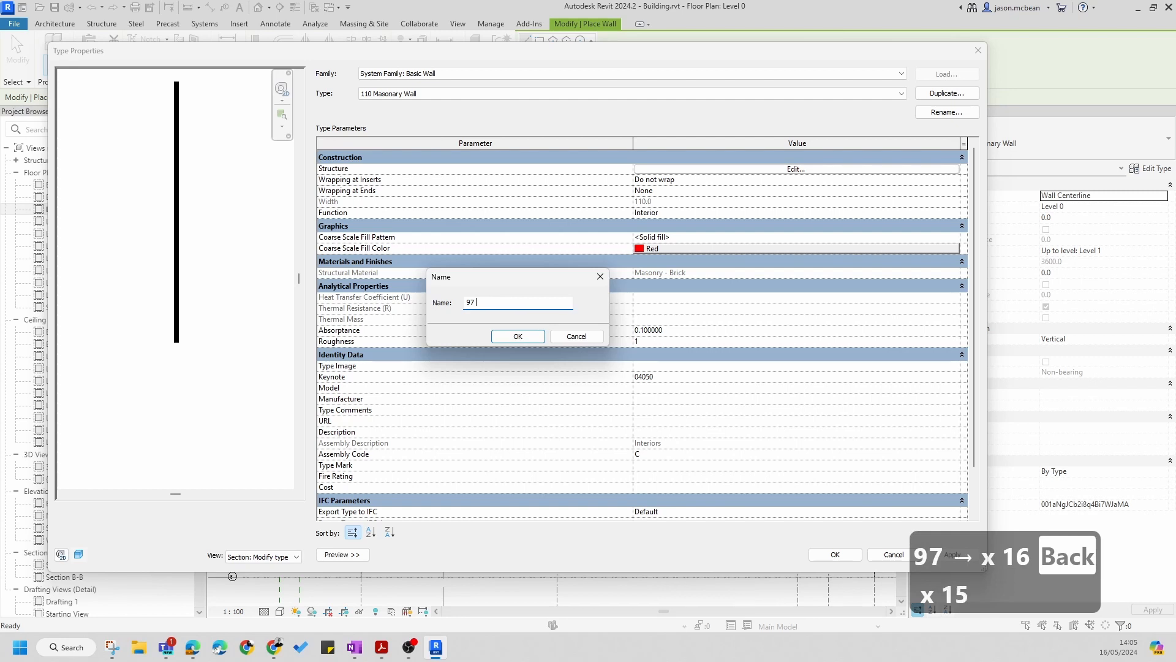
type("timber")
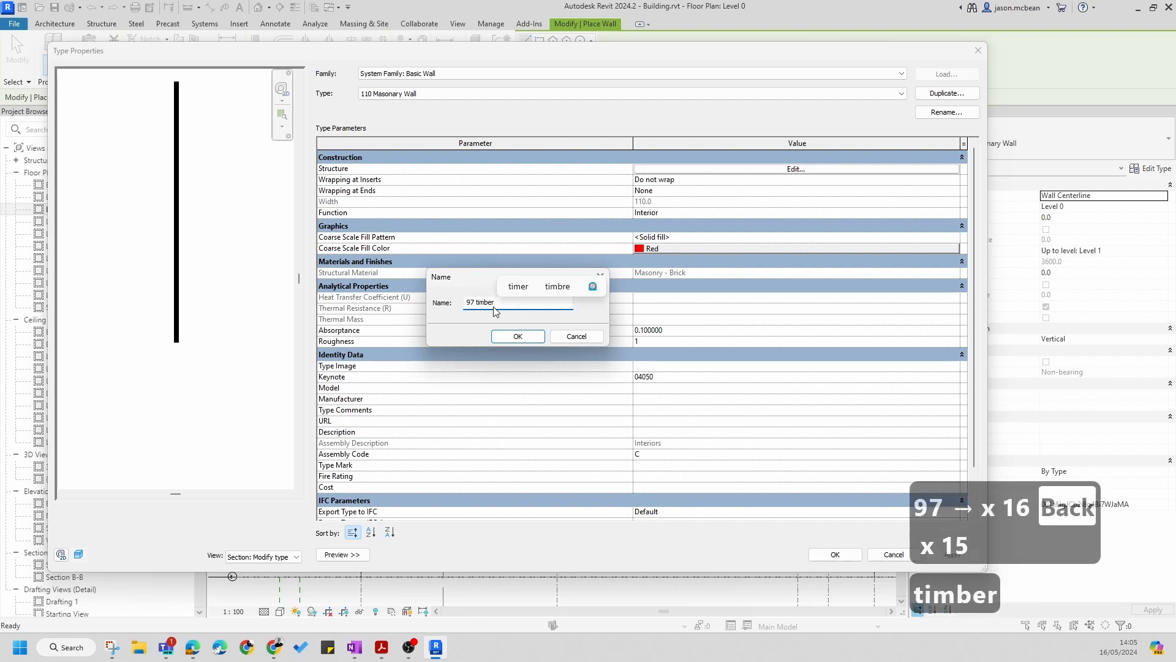
key("BackSpace")
key("BackSpace")
key("BackSpace")
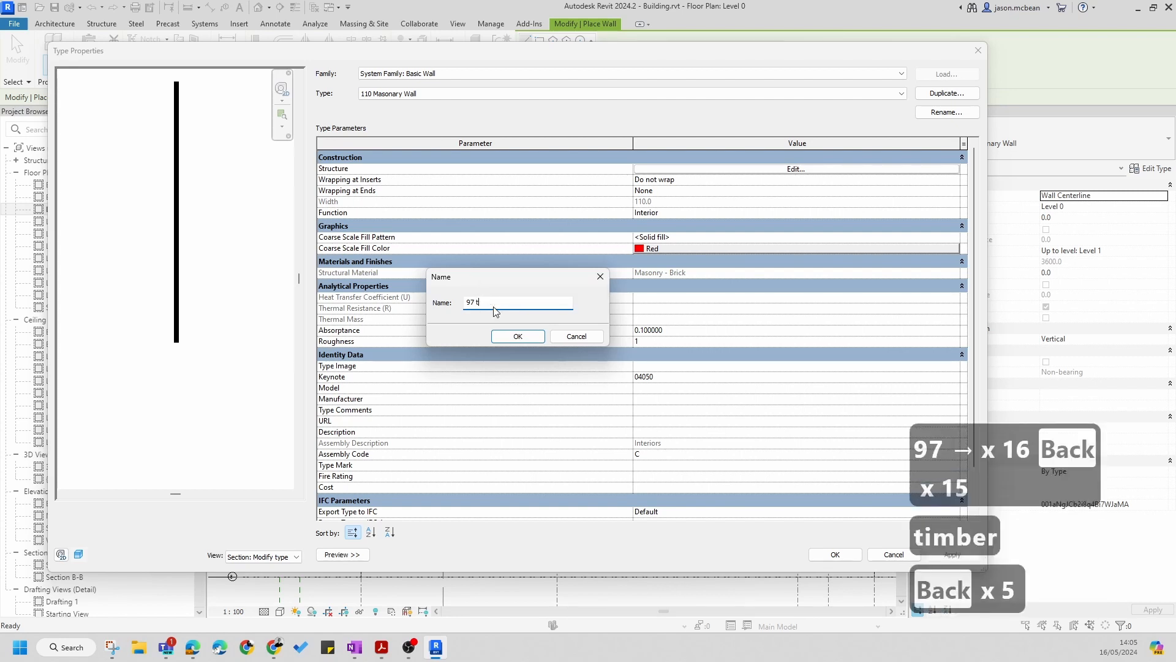
type("Timber ")
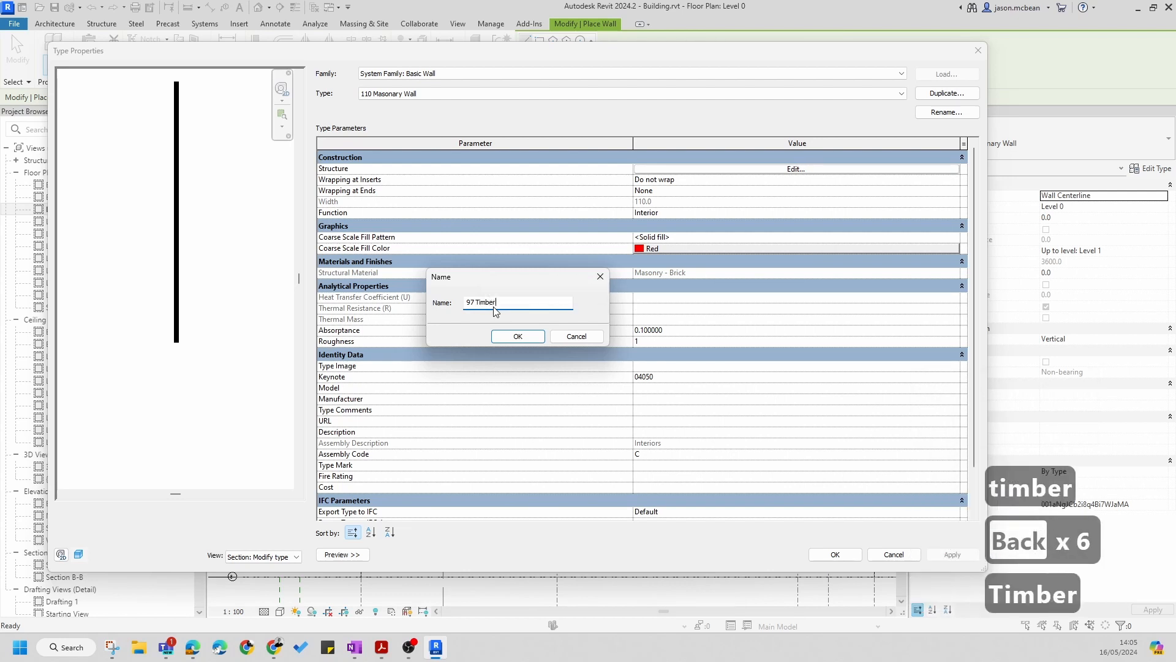
type("Stud")
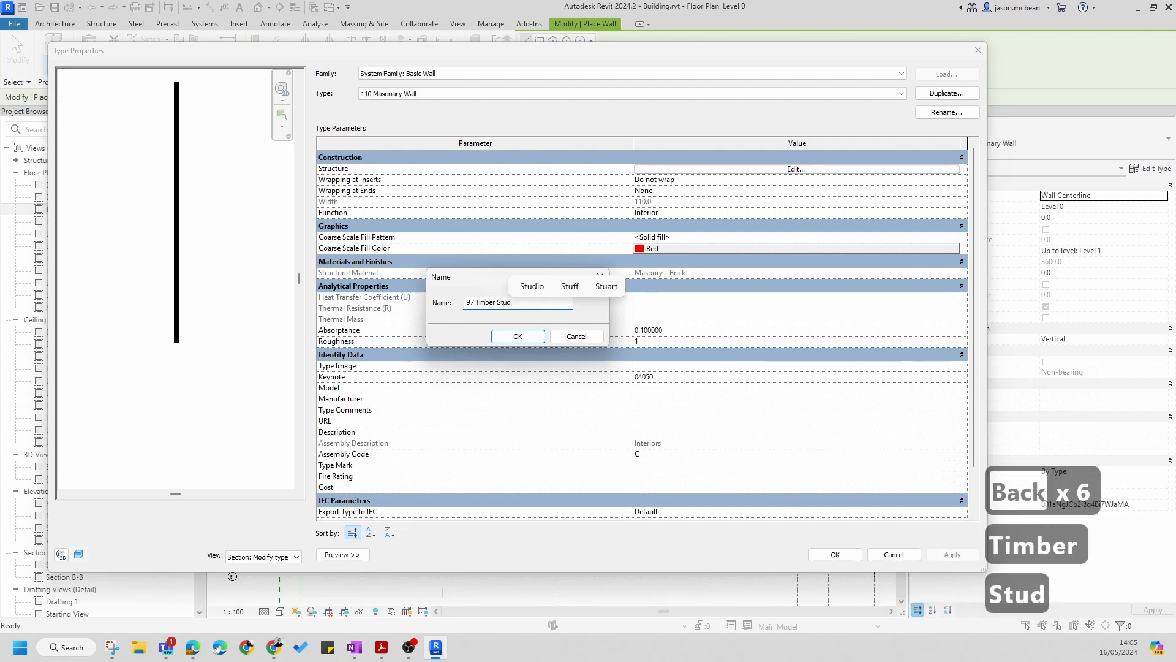
left_click(518, 337)
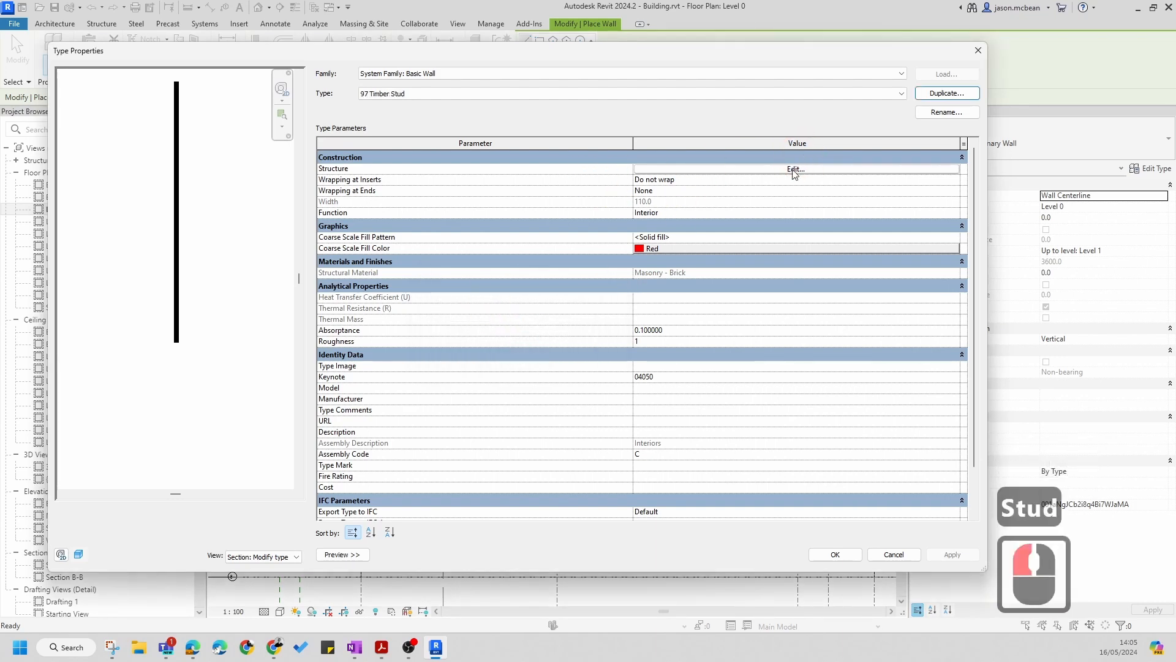
Set the wall type's coarse scale fill color to the pale yellow custom color RGB 236-237-173
left_click(669, 245)
left_click(661, 248)
left_click(391, 323)
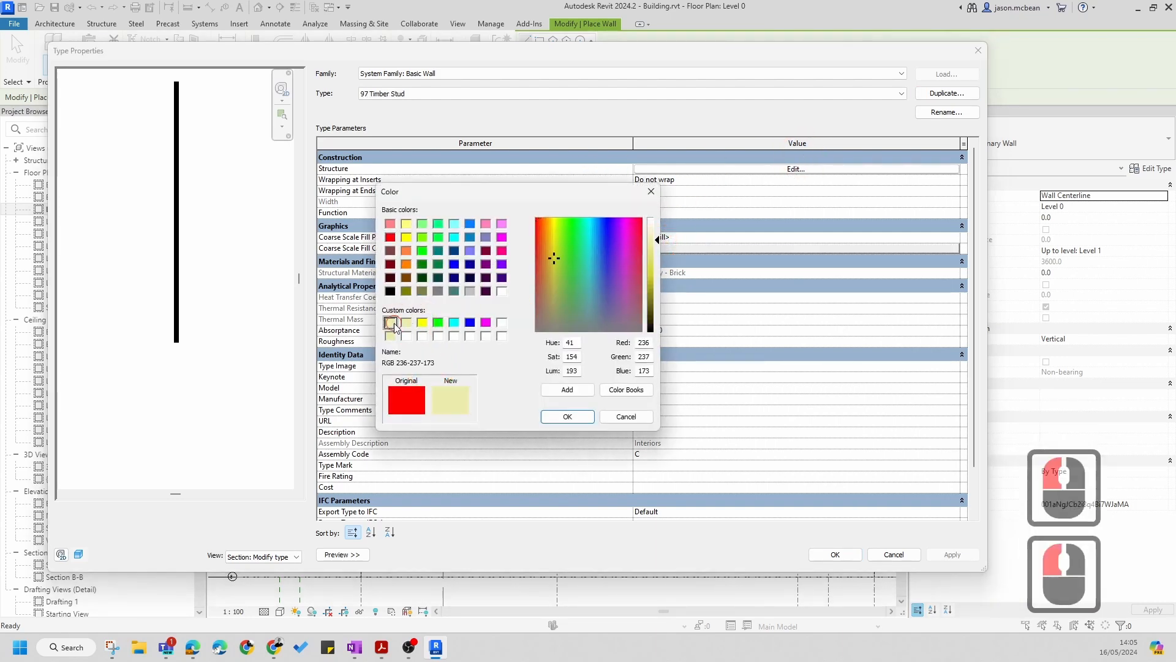
left_click(567, 415)
left_click(567, 416)
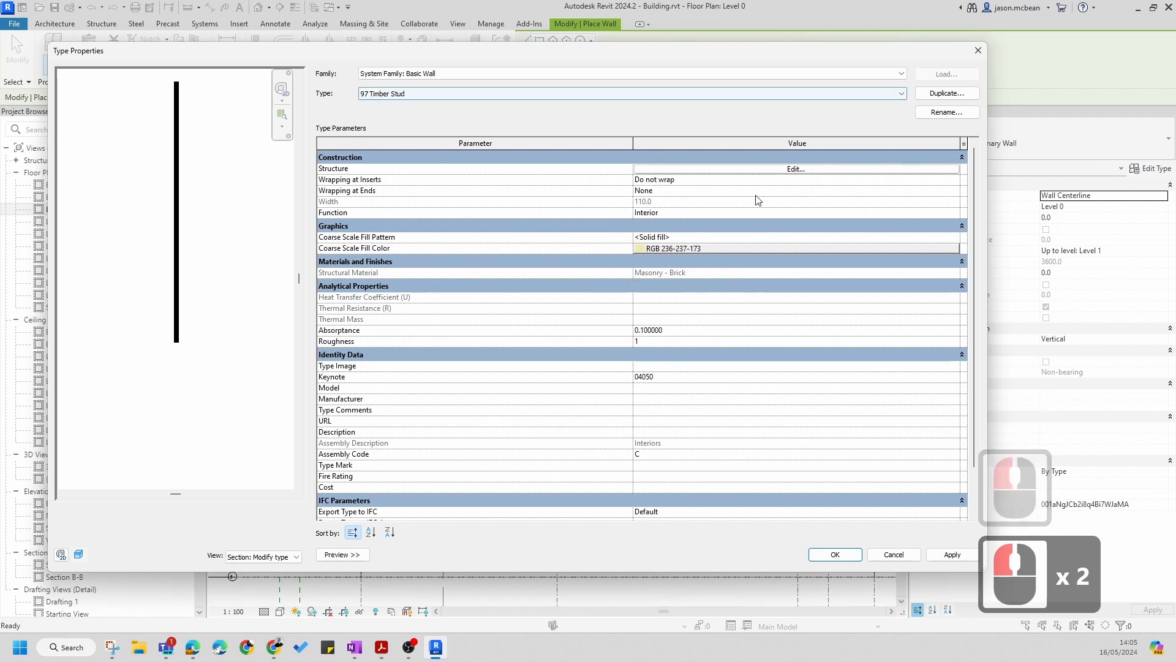
Edit the wall type's structure, keeping the layer function as Substrate [2], and search for "timber" materials for that layer
left_click(790, 169)
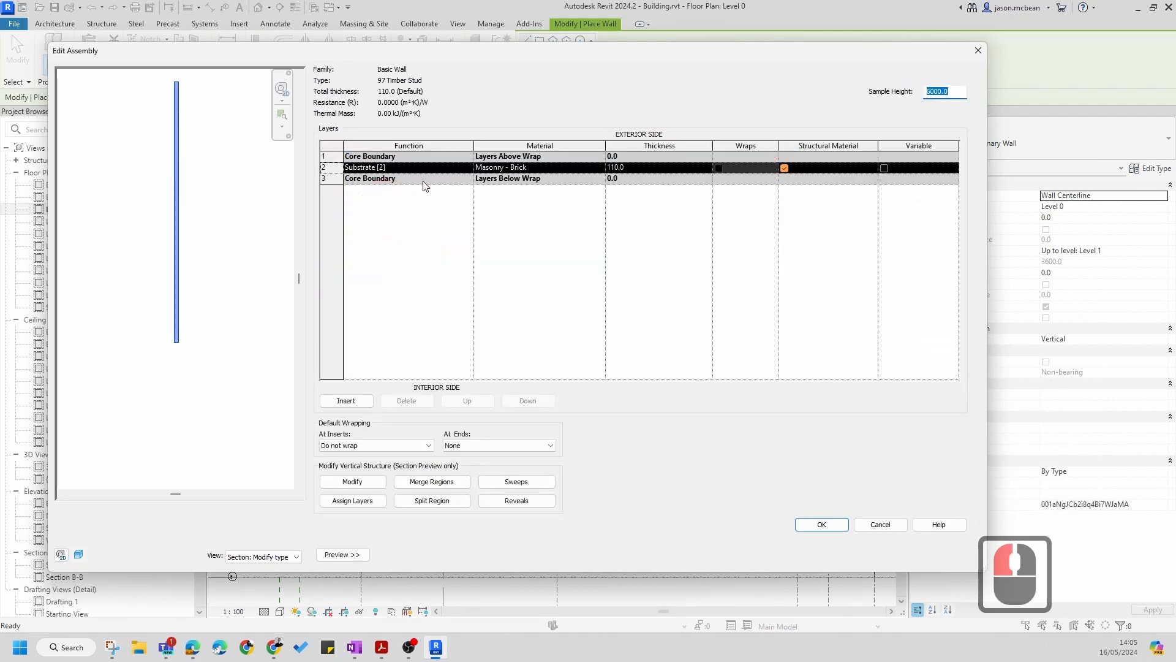
left_click(468, 168)
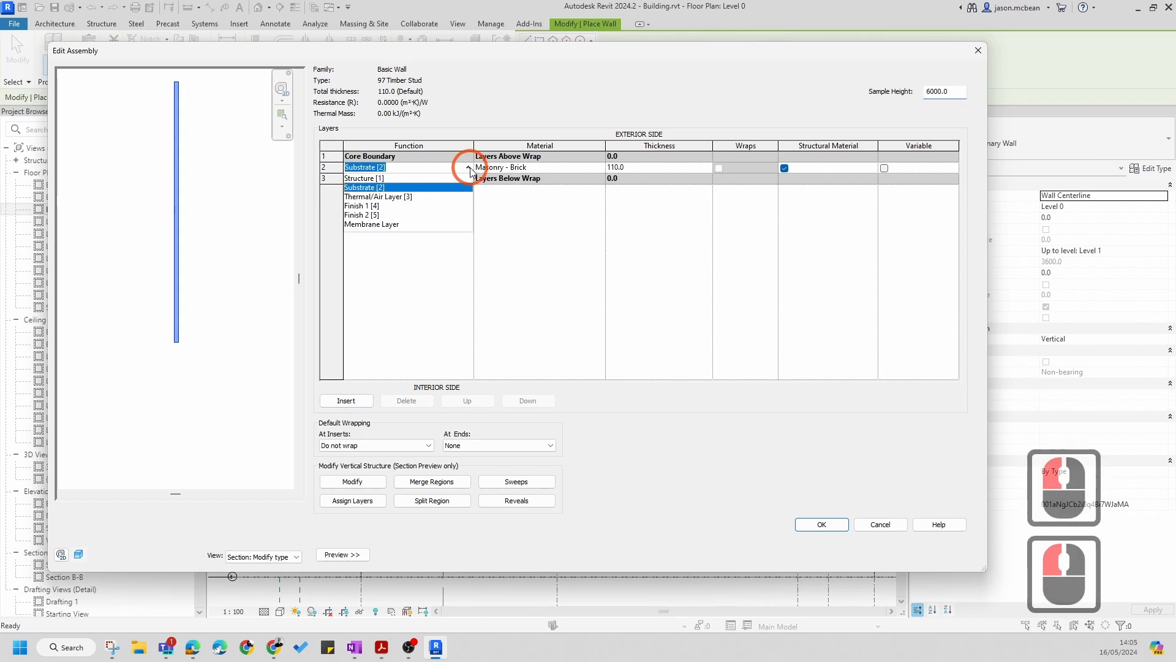
left_click(361, 189)
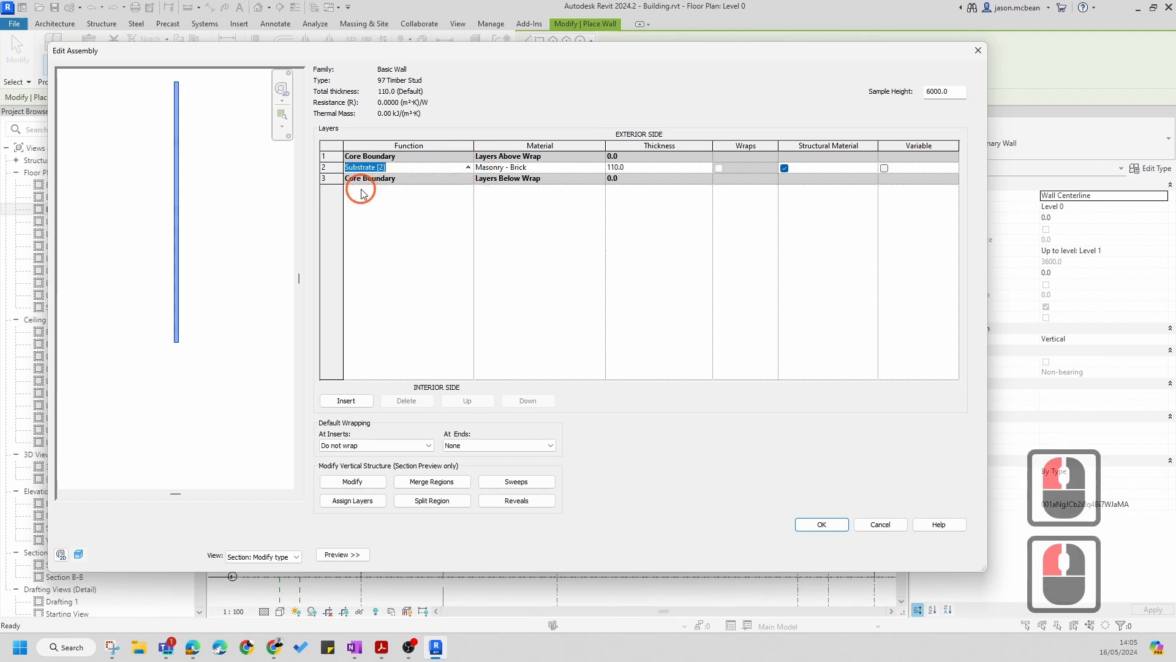
left_click(601, 167)
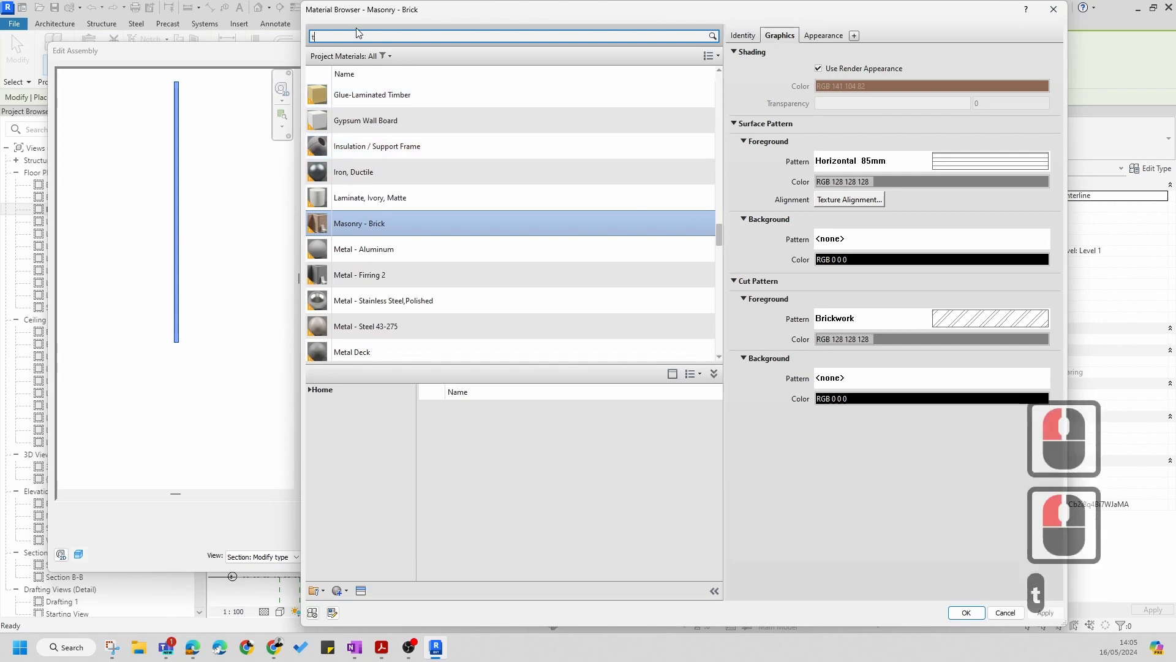
type("timber")
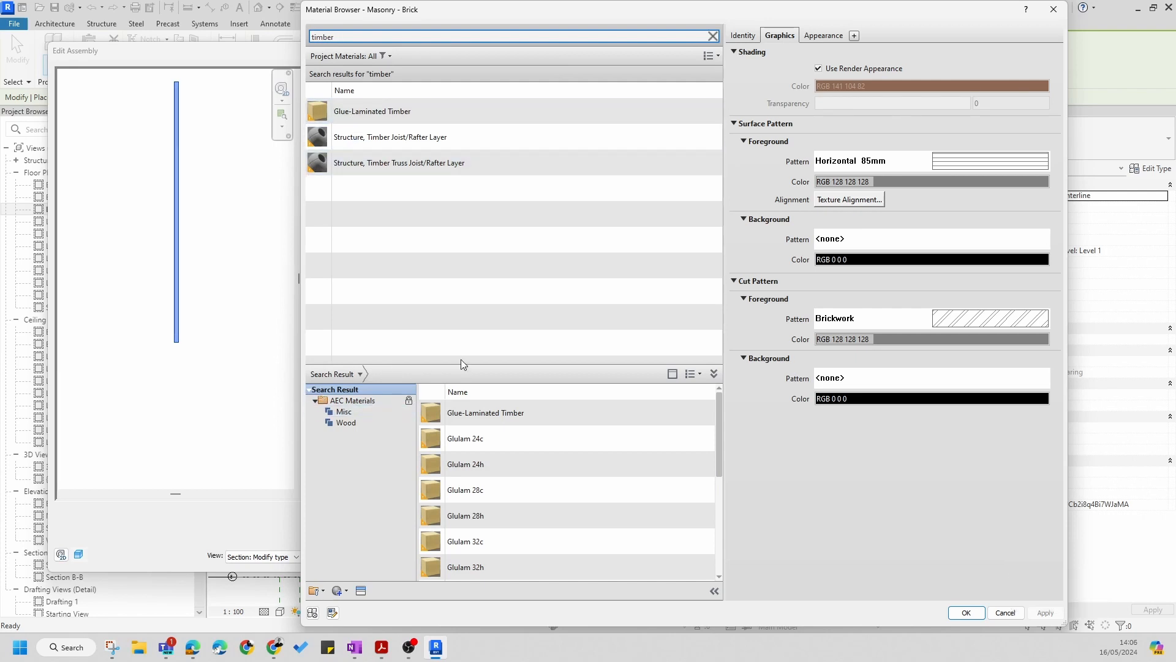
left_click_drag(460, 360, 513, 528)
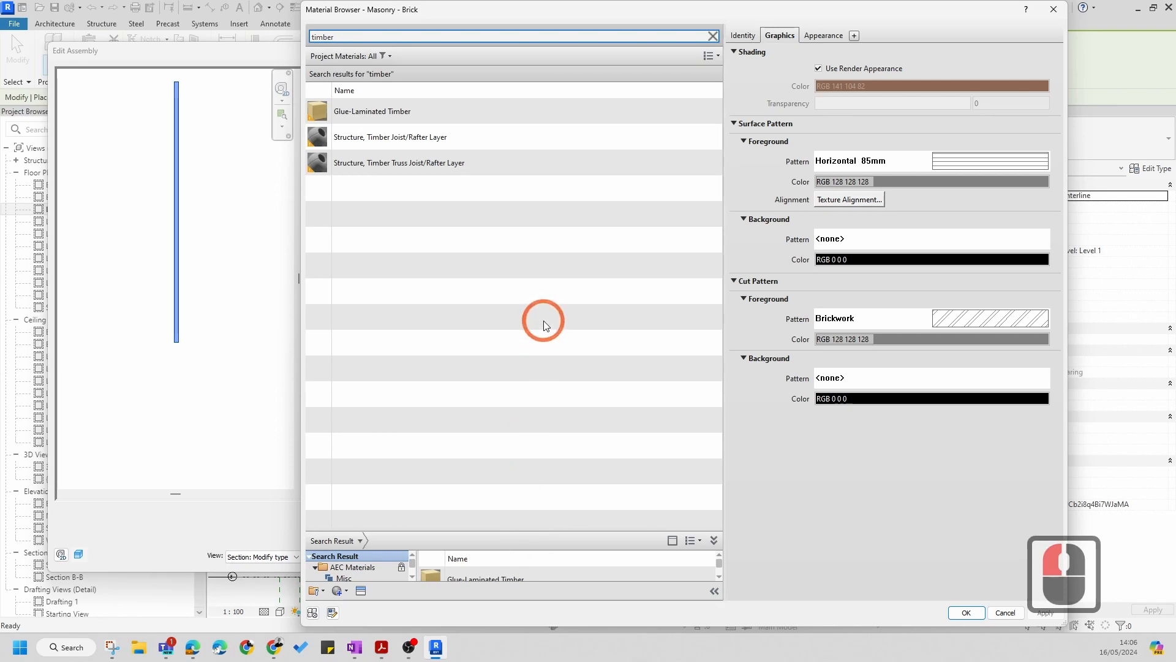
left_click(513, 549)
left_click_drag(521, 529, 508, 360)
left_click(355, 389)
left_click(307, 386)
left_click(308, 387)
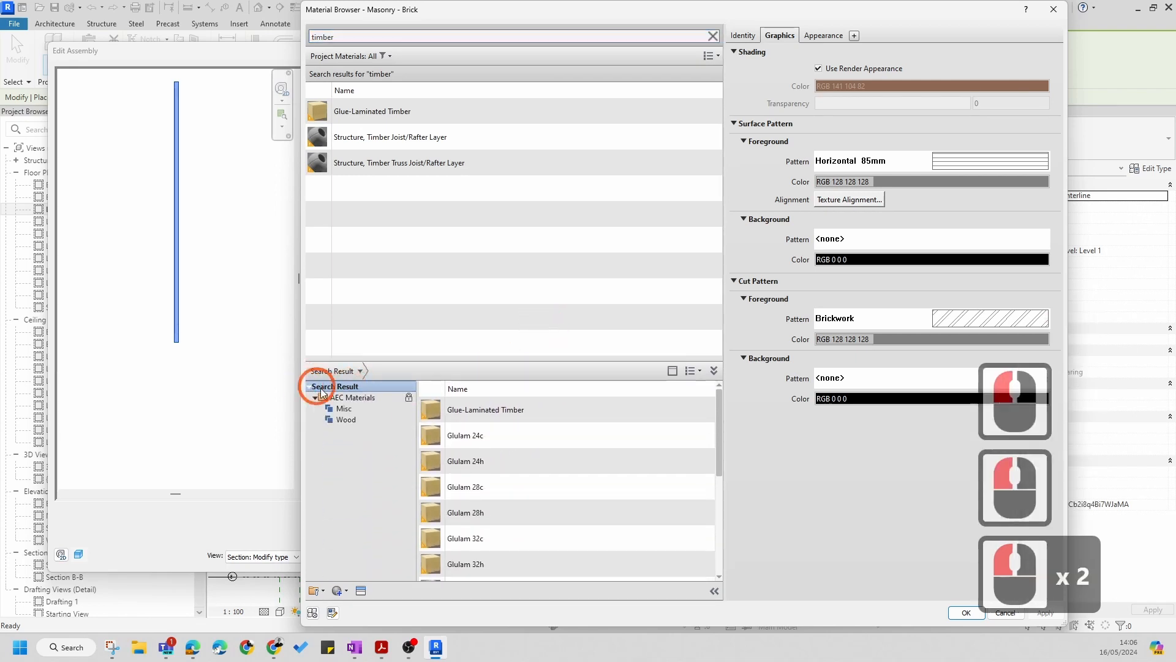
left_click(314, 398)
left_click(316, 399)
left_click(316, 399)
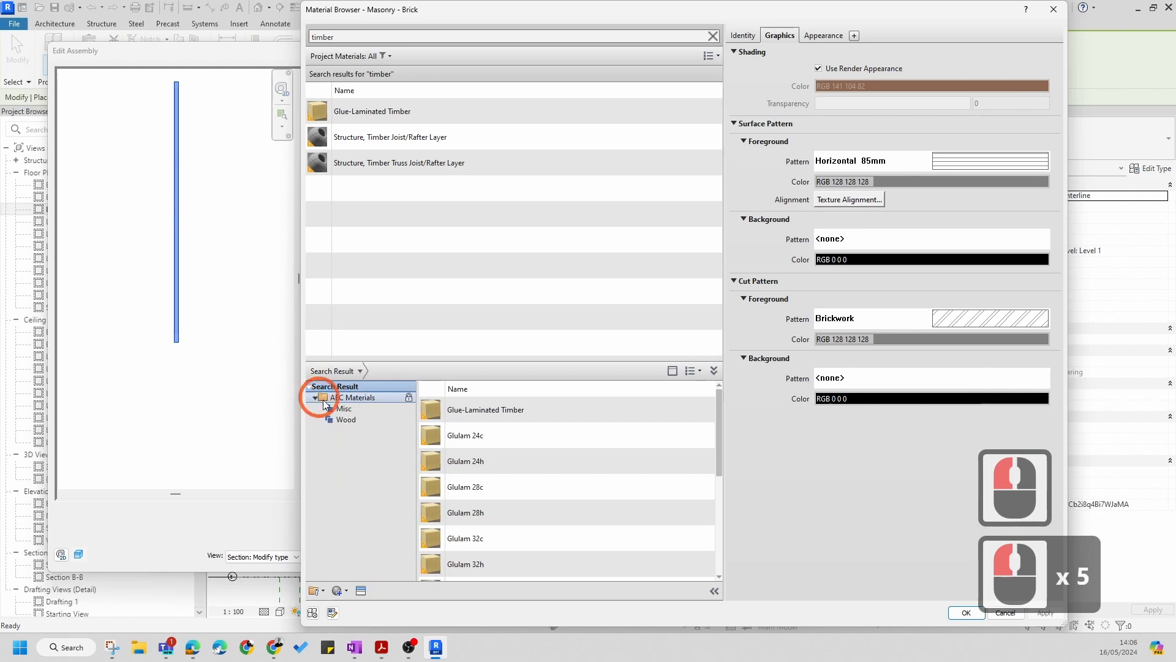
Add the Timber, C16 material from the AEC Materials library to the project materials
scroll(495, 520, "down", 6)
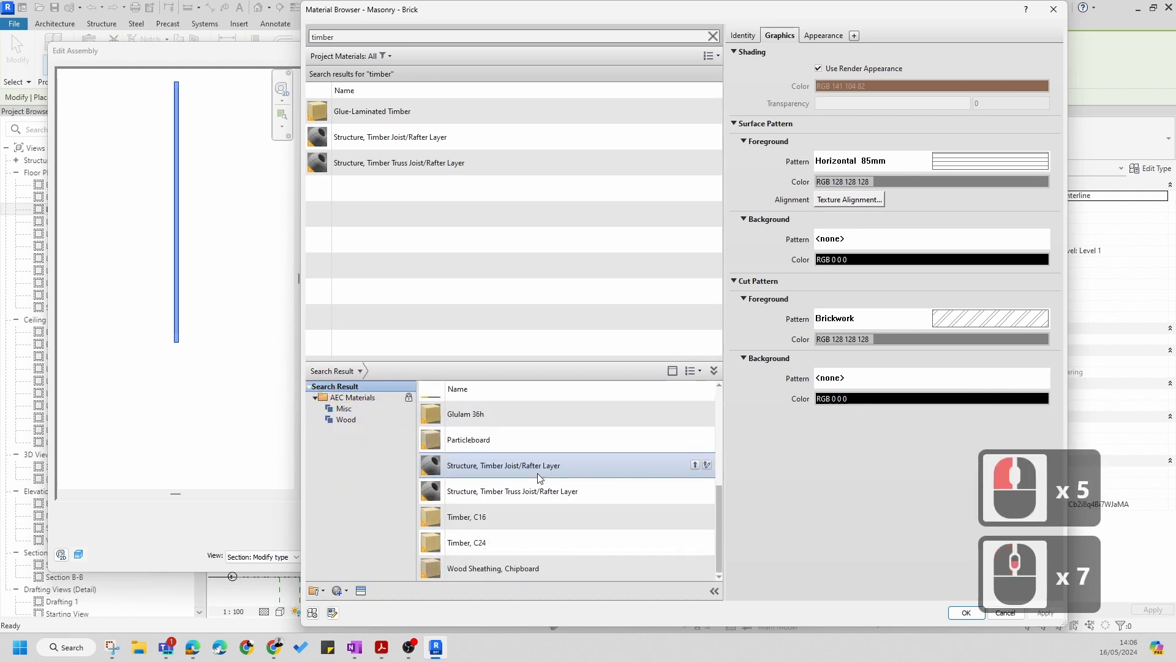
scroll(538, 477, "down", 4)
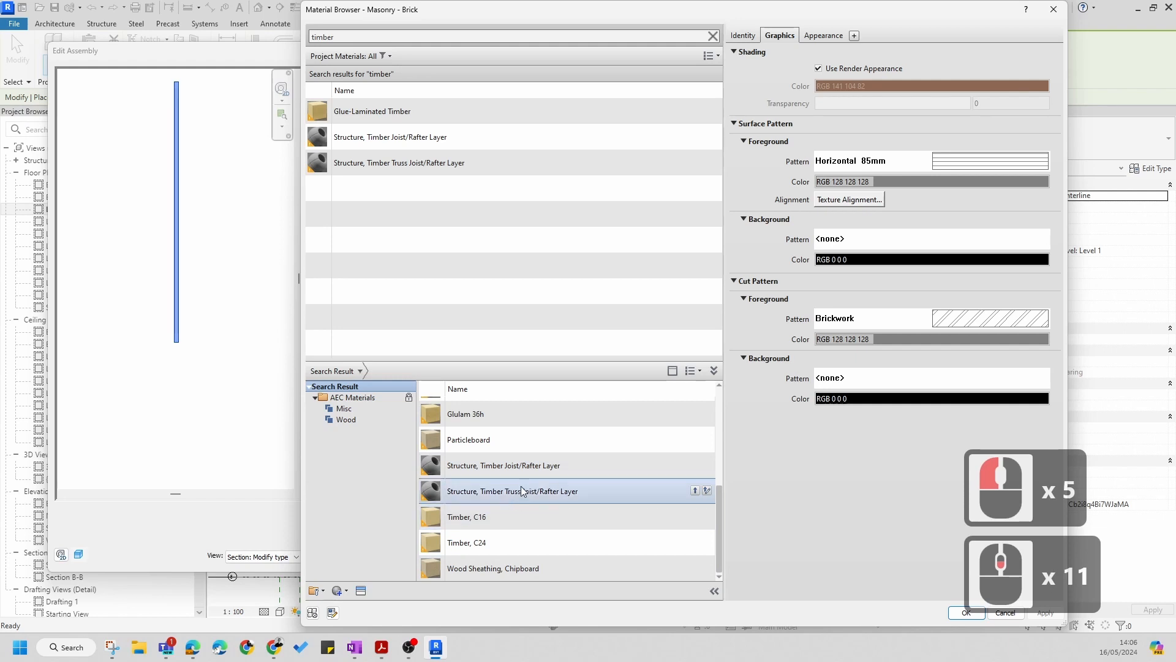
scroll(552, 542, "down", 3)
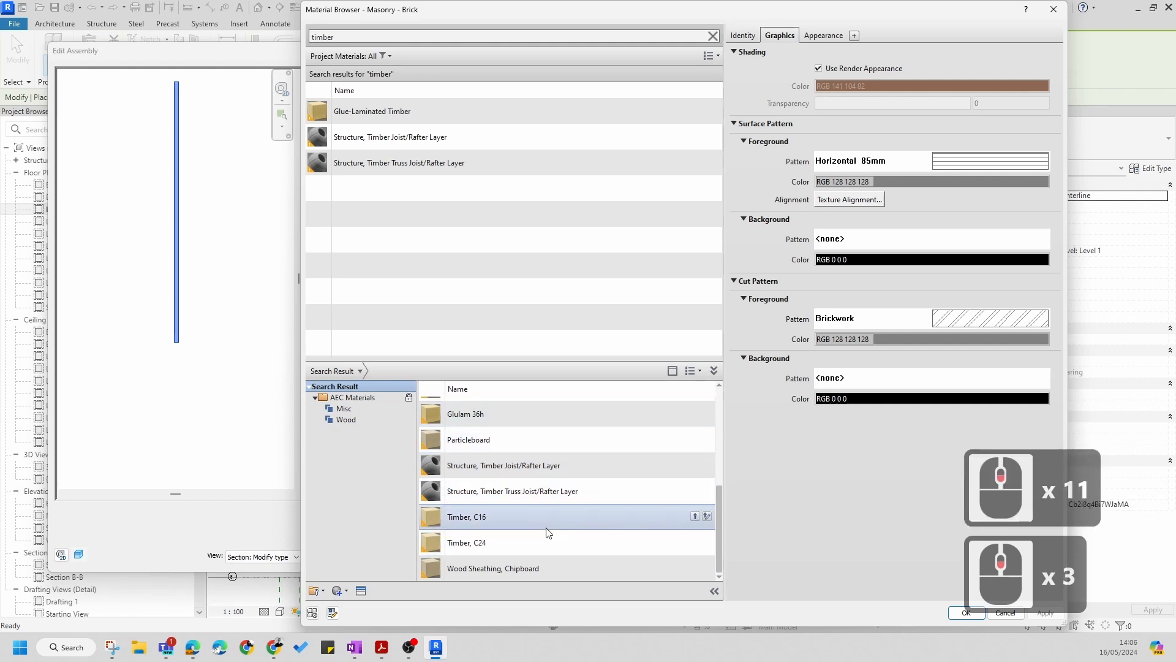
scroll(547, 528, "up", 5)
scroll(563, 487, "down", 5)
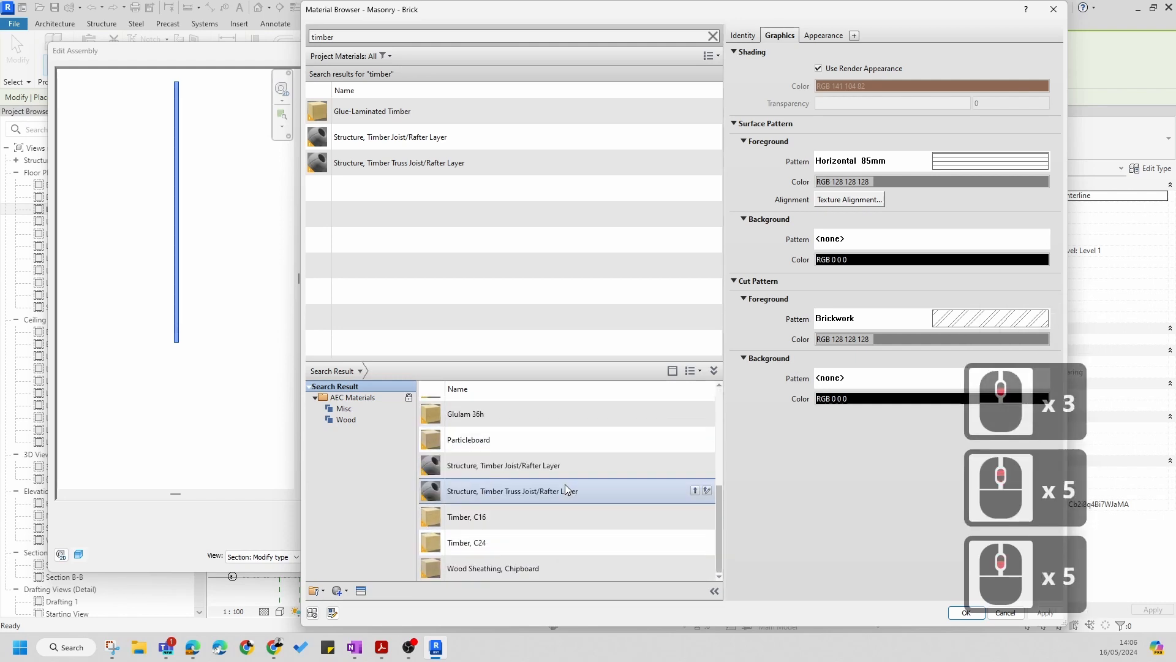
left_click(463, 521)
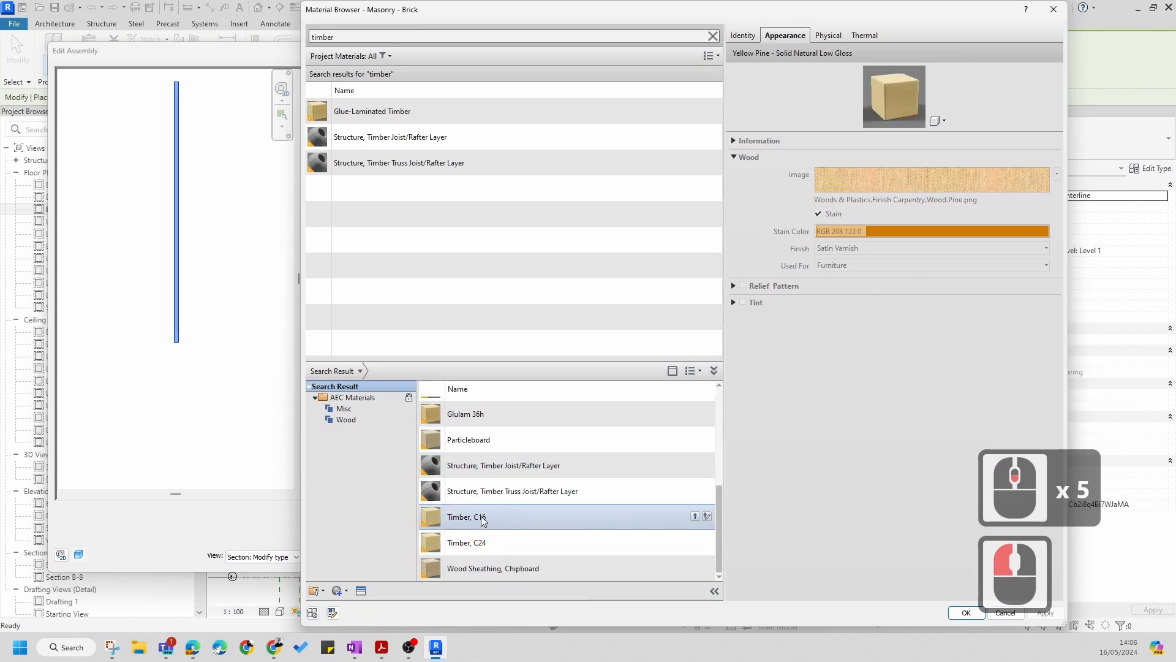
left_click(695, 516)
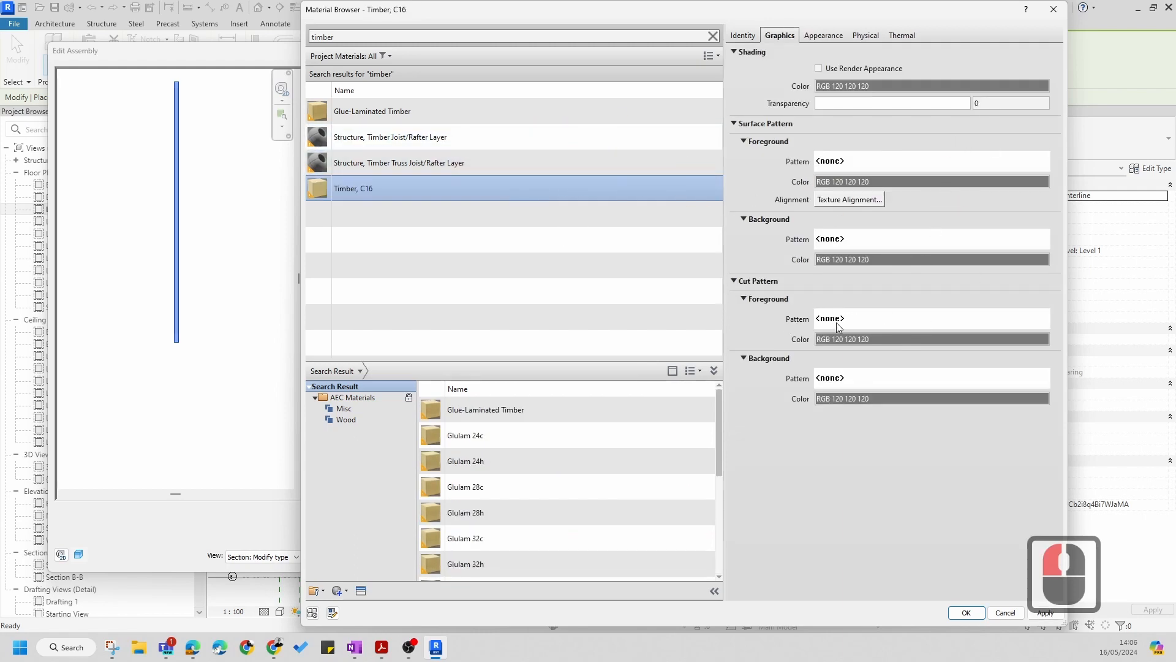
Set the cut pattern foreground of Timber, C16 to solid fill in pale yellow, RGB 236-237-173
left_click(895, 329)
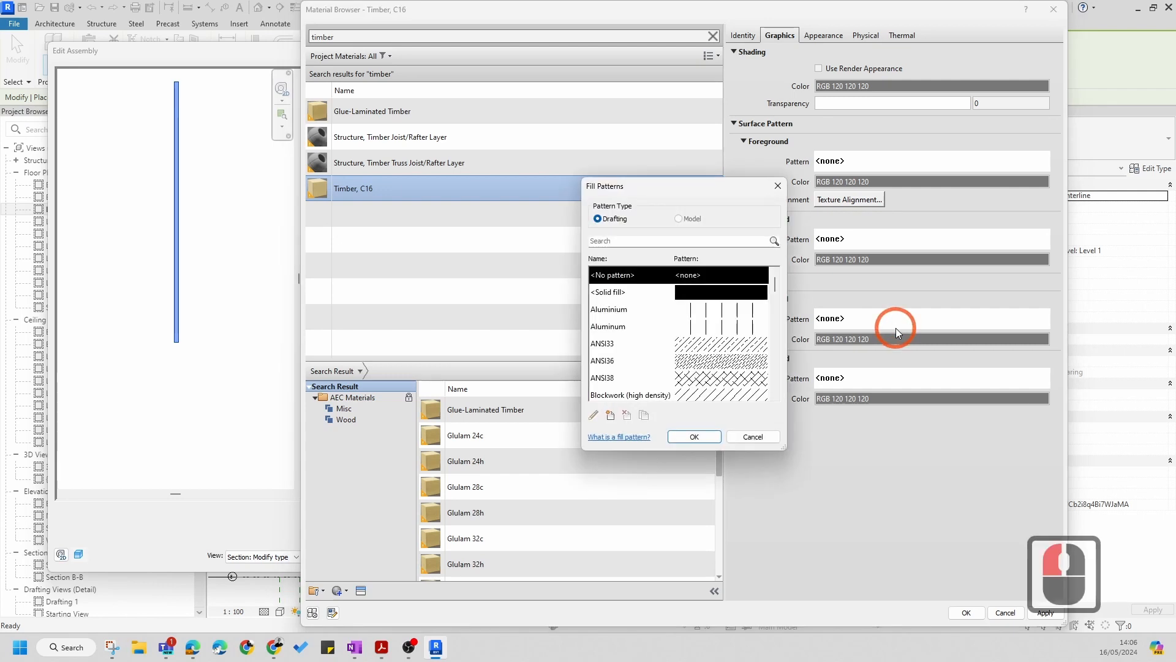
left_click(699, 303)
left_click(694, 437)
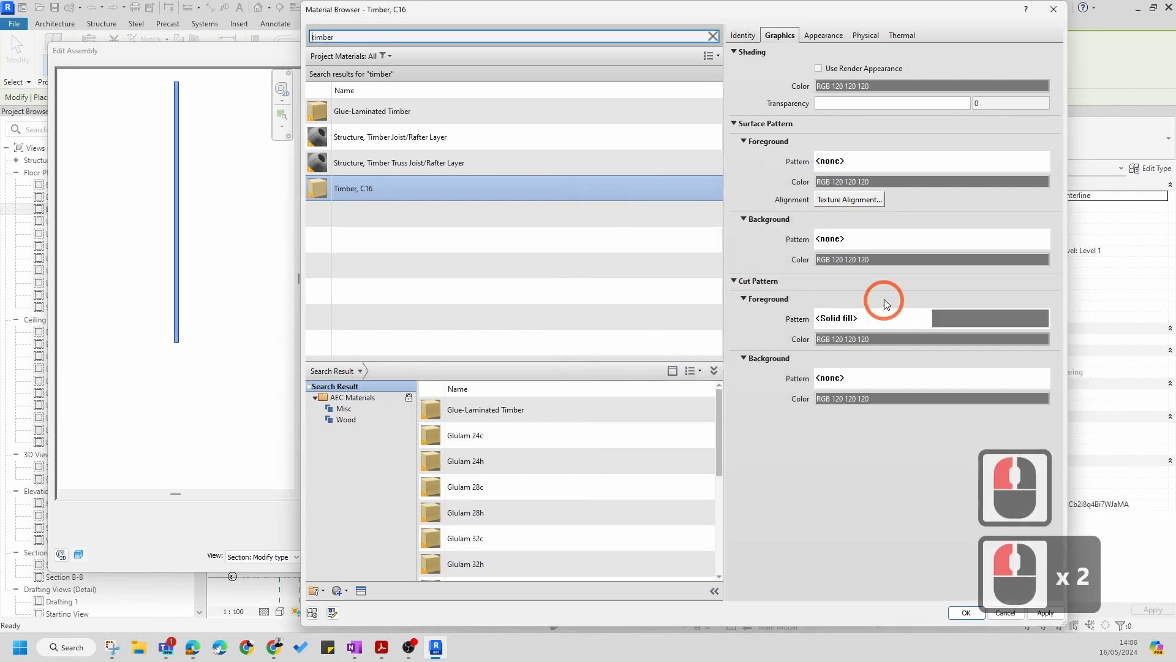
left_click(887, 338)
left_click(556, 329)
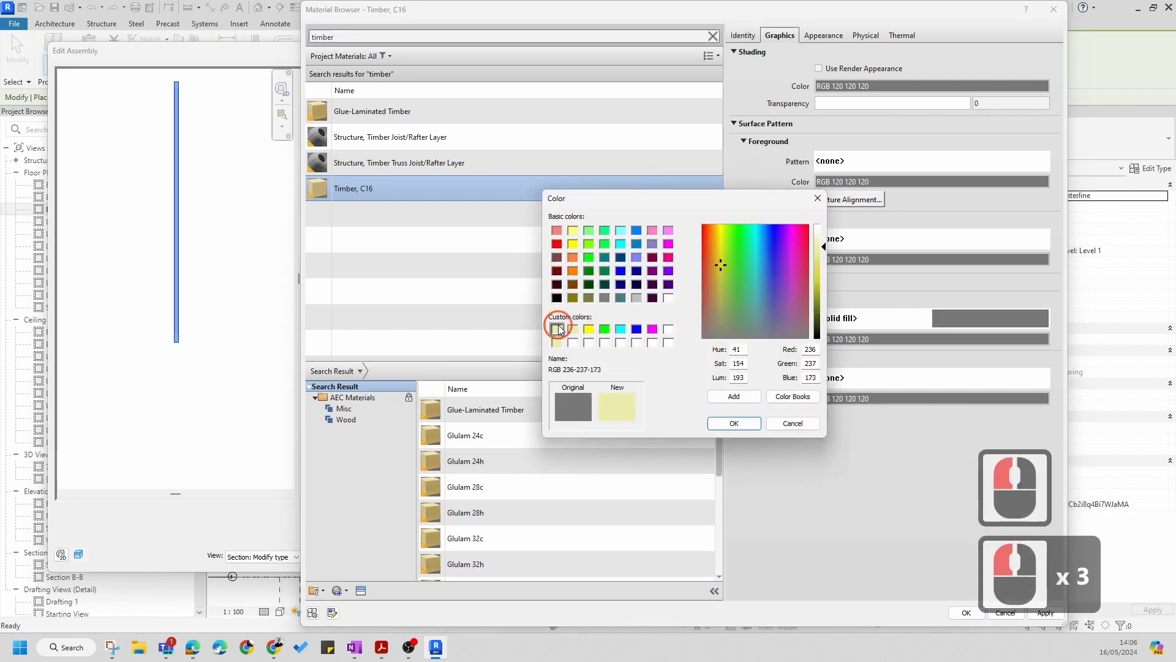
left_click(736, 424)
Check the appearance and thermal properties of Timber, C16 and assign the material to the substrate layer
left_click(820, 35)
left_click(863, 35)
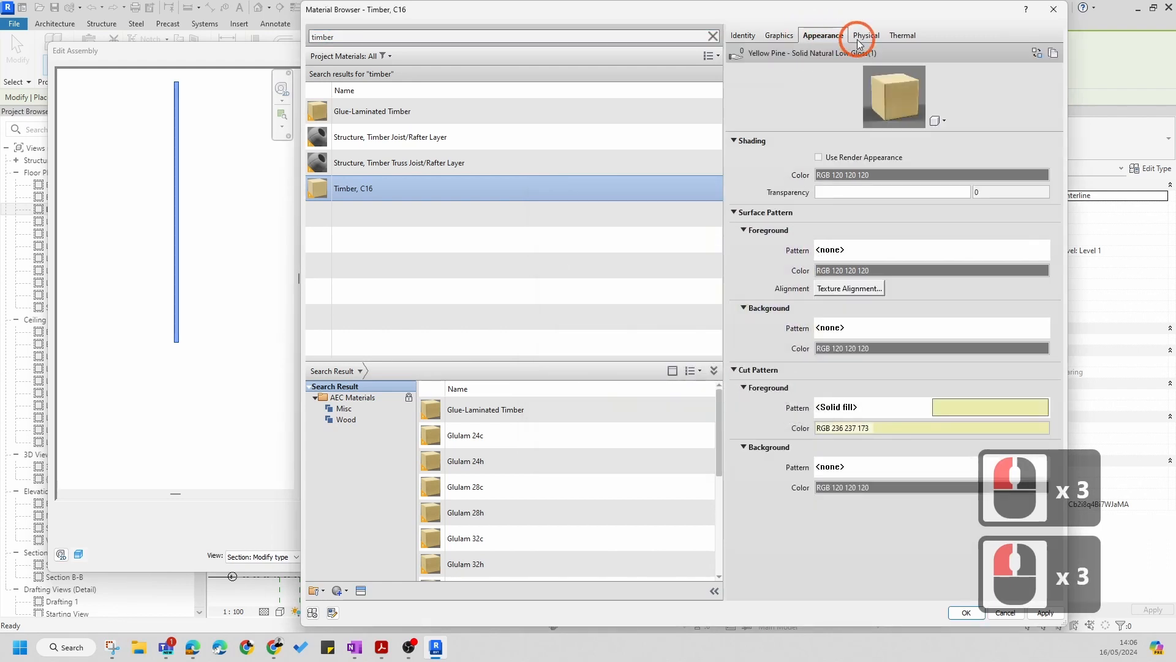
left_click(912, 36)
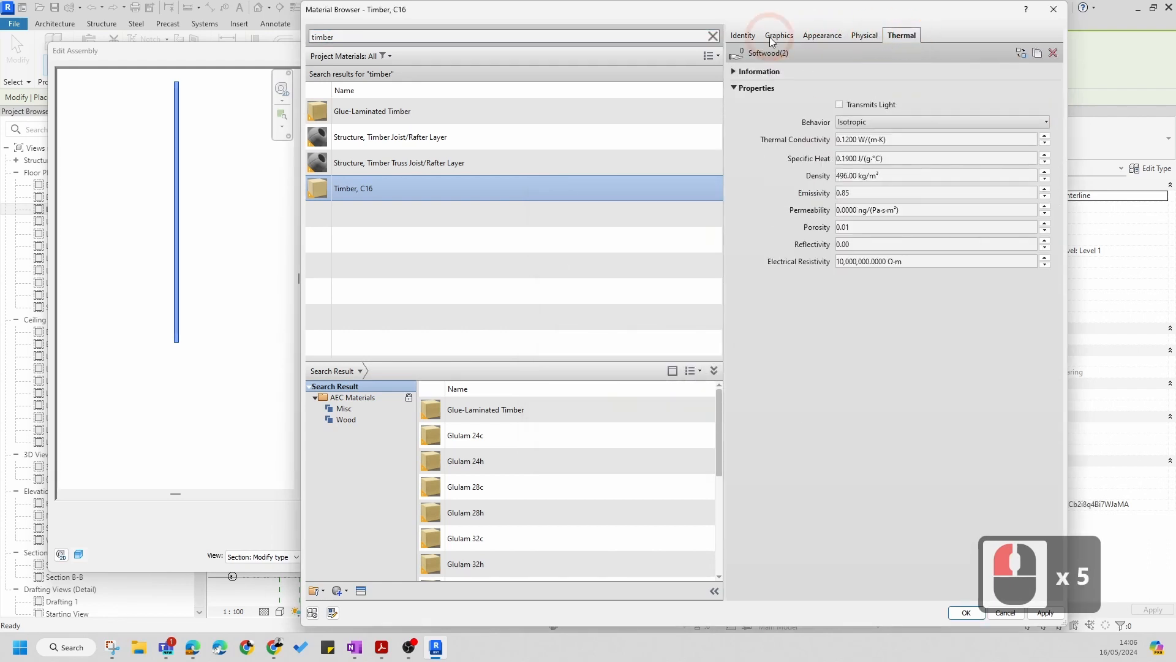
left_click(824, 35)
left_click(924, 251)
left_click(1045, 612)
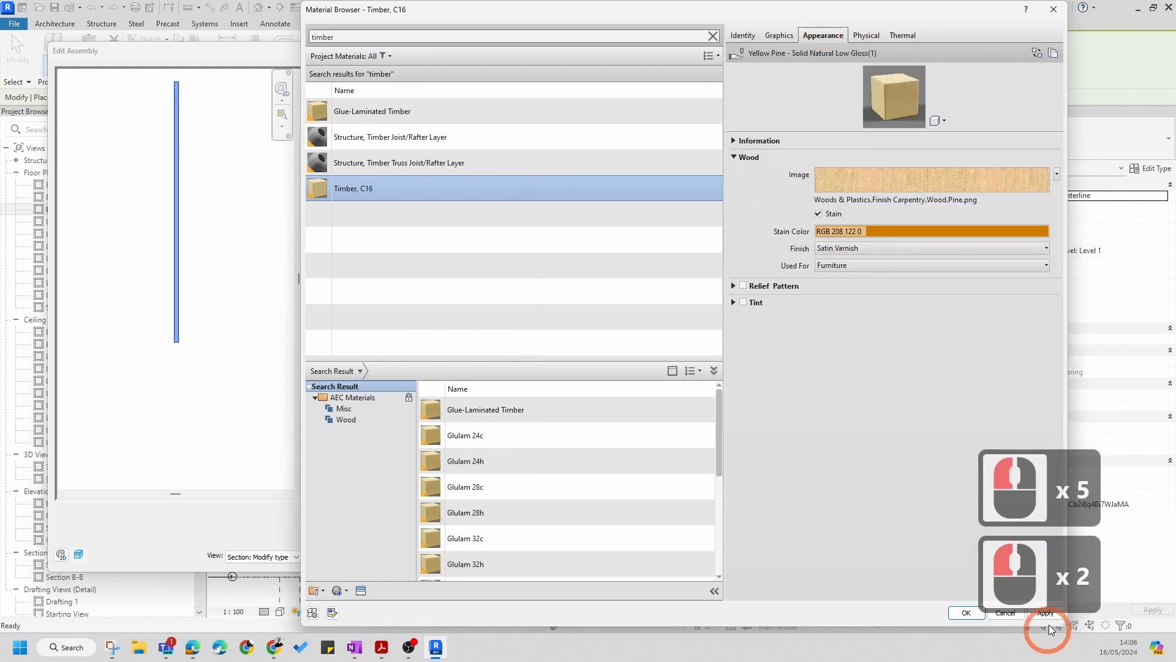
left_click(966, 613)
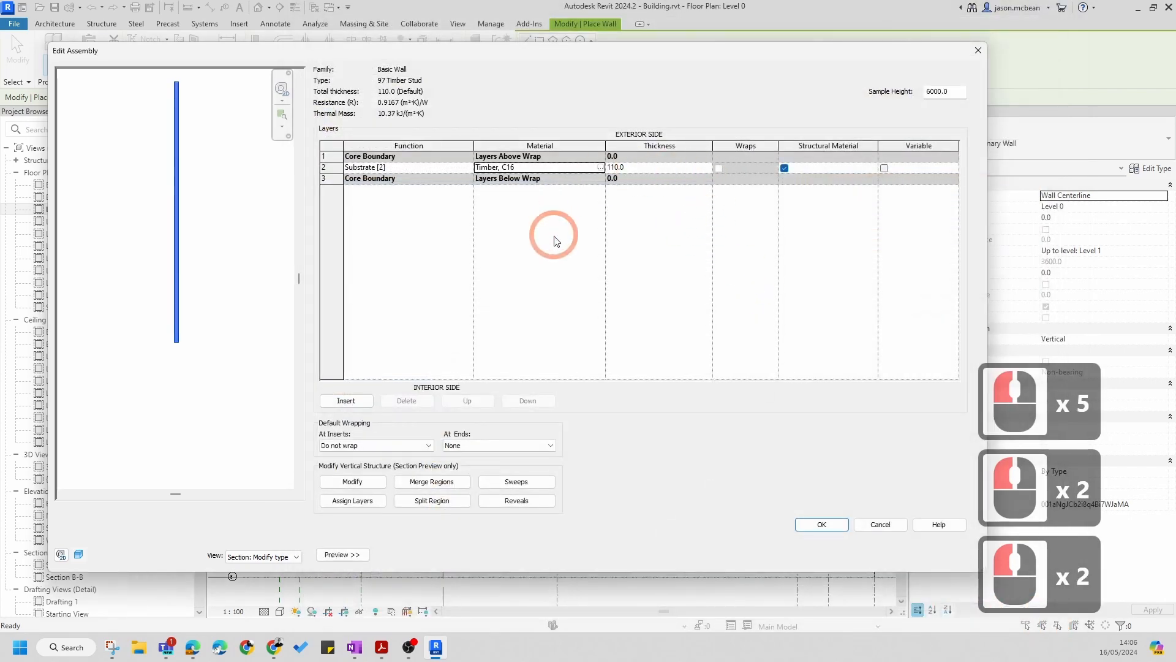
left_click(551, 219)
left_click(384, 179)
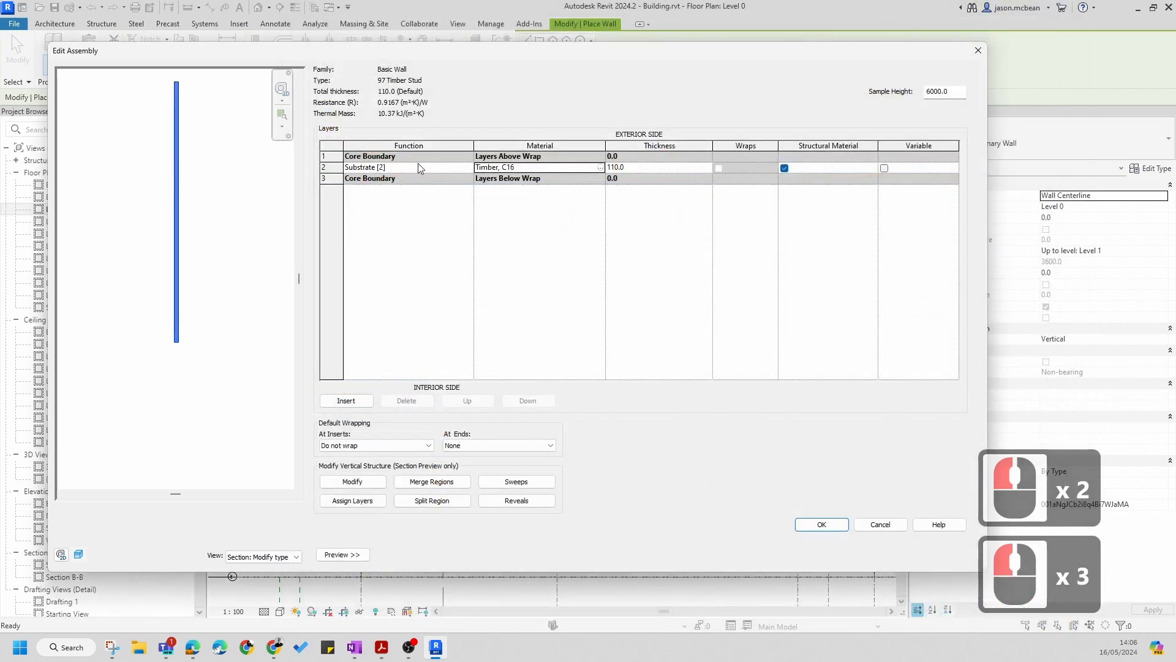
Insert a wall layer on the exterior side outside the core boundary with the function Finish 1 [4]
left_click(346, 400)
left_click(403, 270)
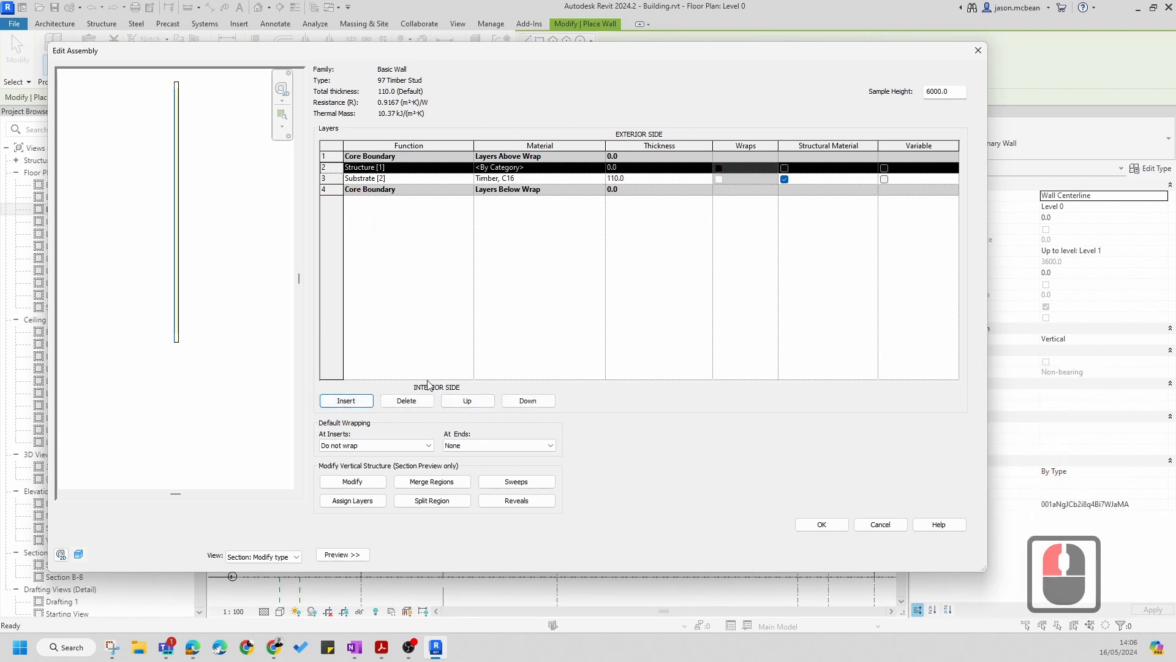
left_click(457, 400)
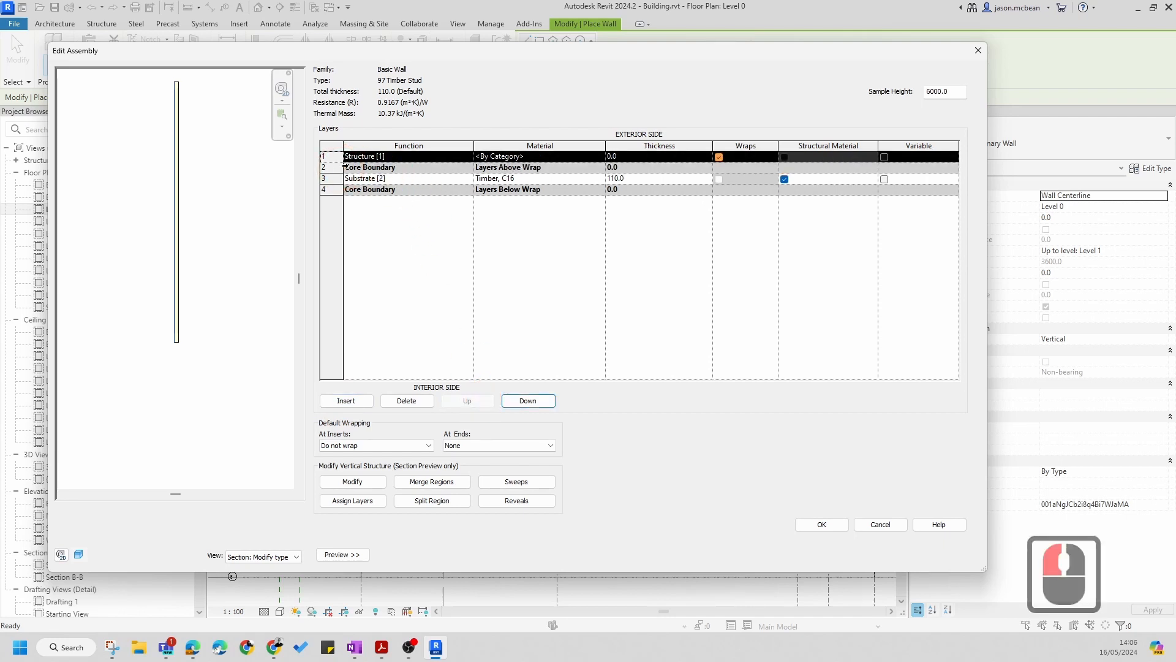
left_click(469, 157)
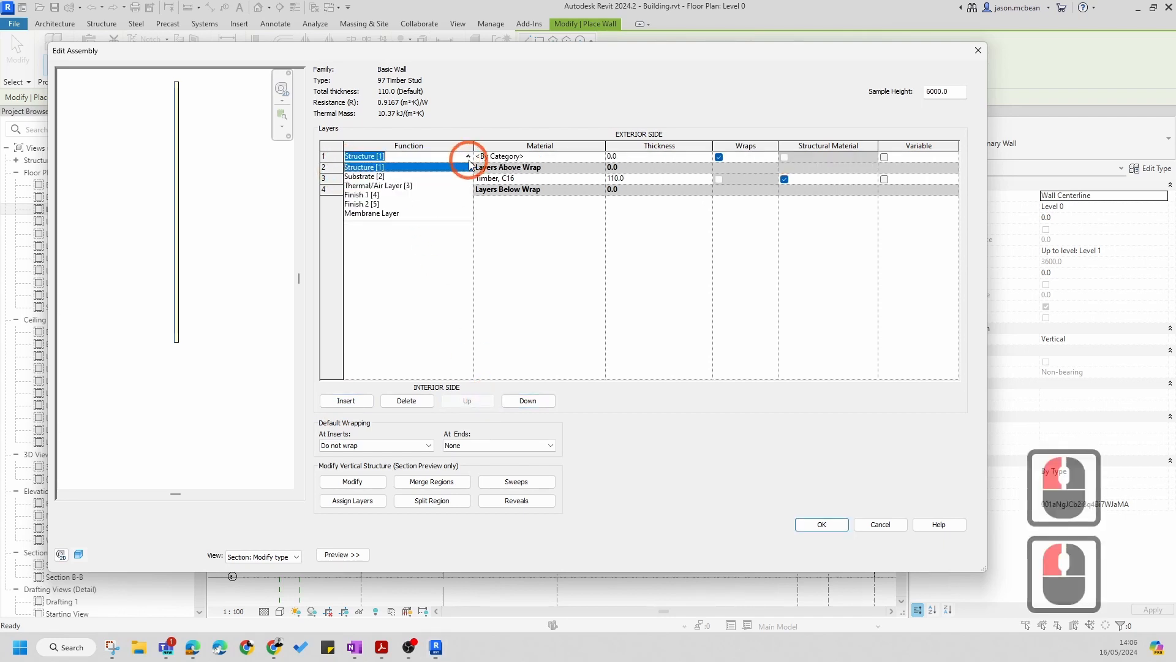
left_click(374, 197)
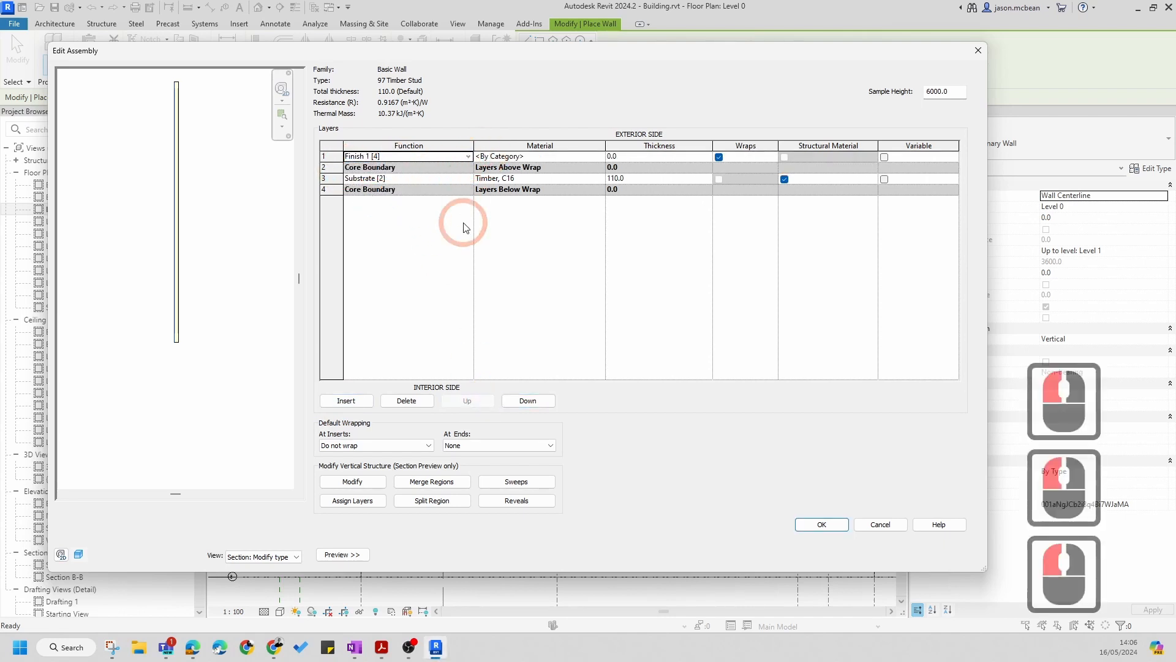
Insert another wall layer on the interior side, below the lower core boundary, with the function Finish 1 [4]
left_click(334, 158)
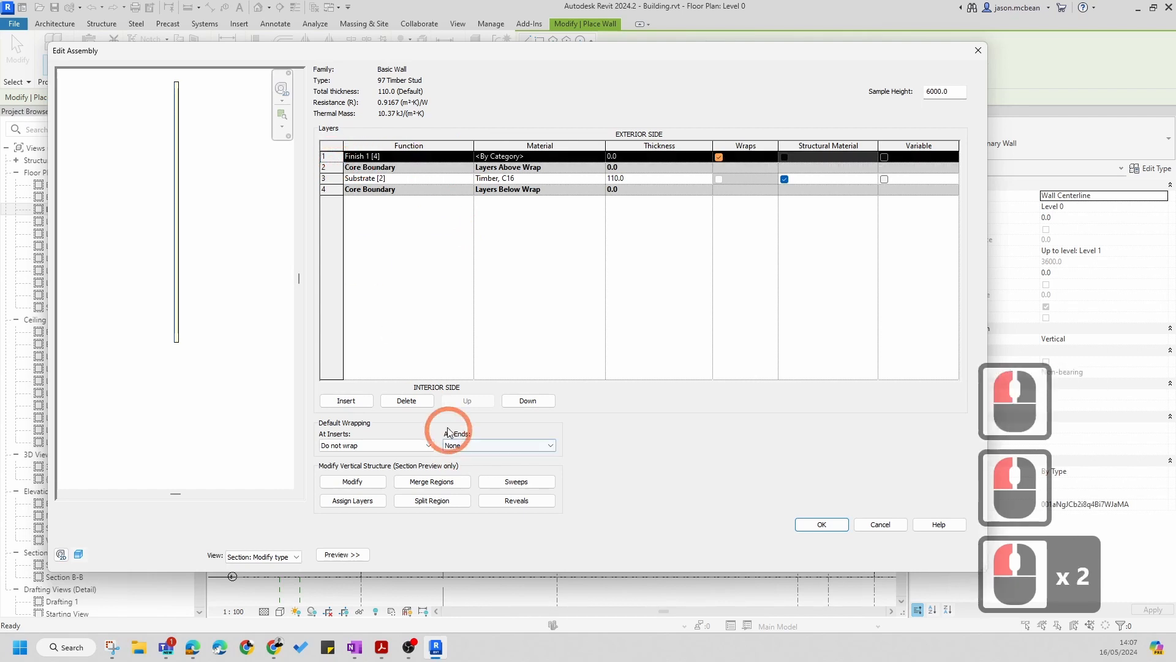
left_click(343, 401)
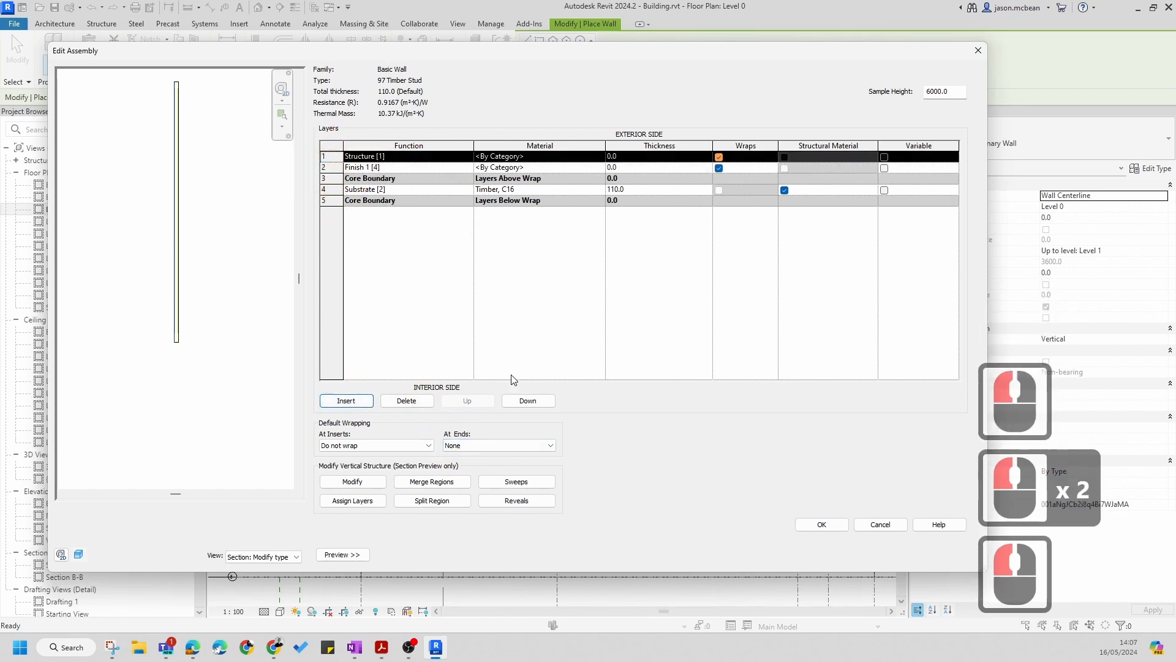
left_click(527, 400)
left_click(528, 400)
left_click(528, 400)
left_click(528, 401)
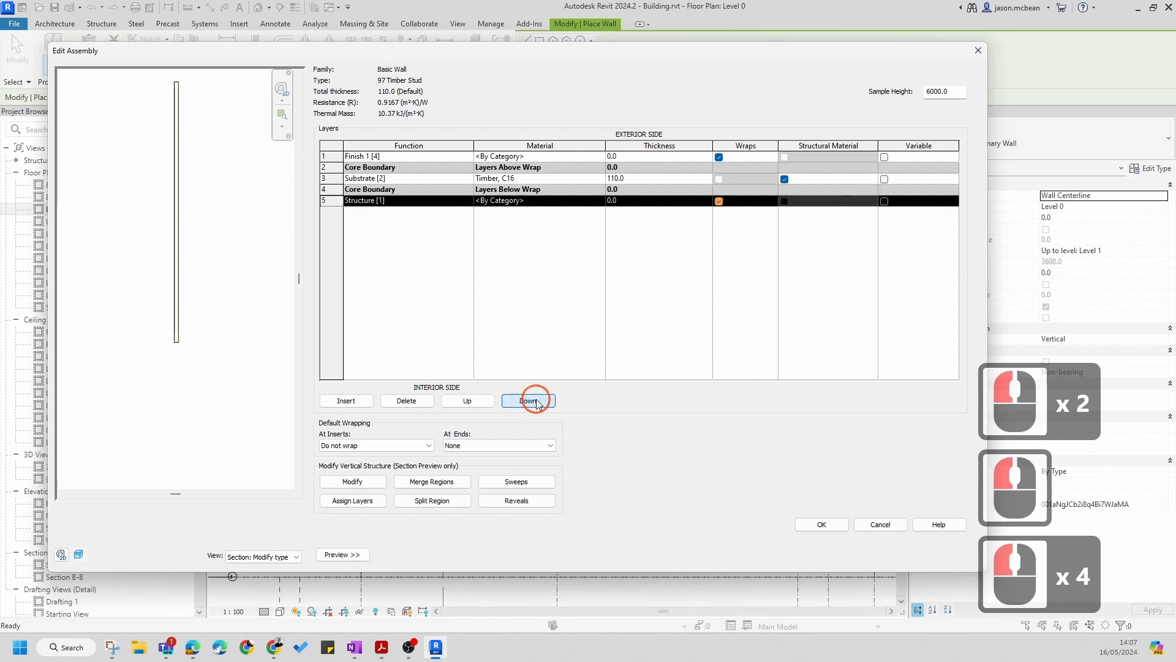
left_click(414, 200)
left_click(464, 202)
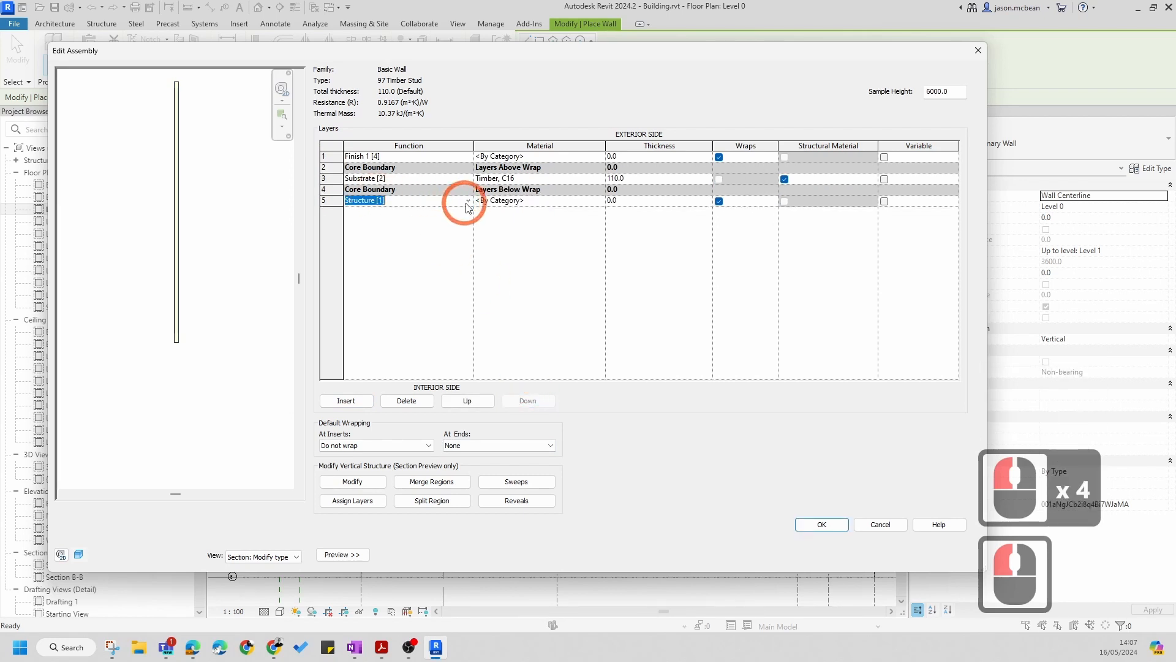
left_click(466, 201)
left_click(379, 239)
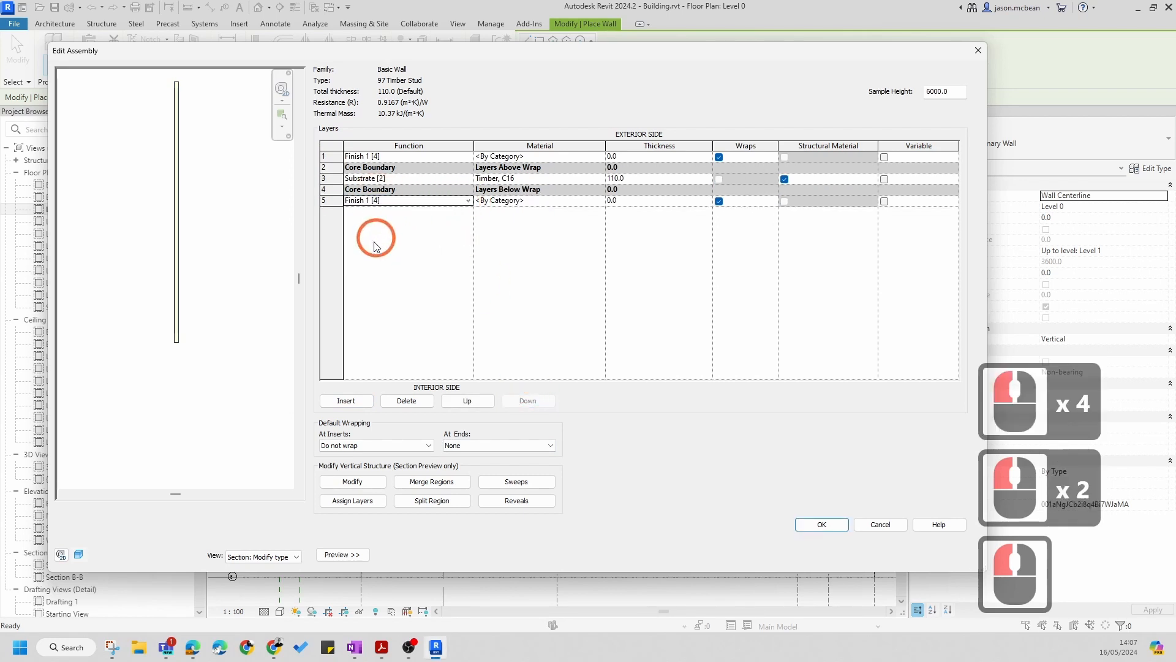
Search the materials for "plas" and assign Gypsum Wall Board to the exterior finish layer
left_click(602, 158)
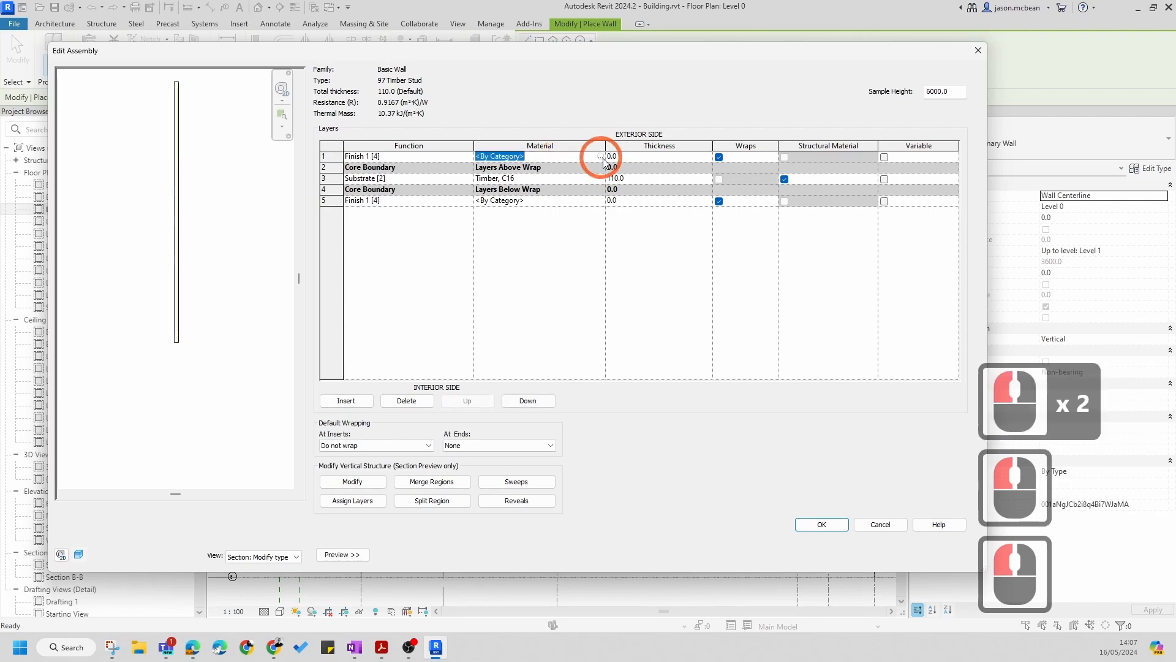
left_click(600, 157)
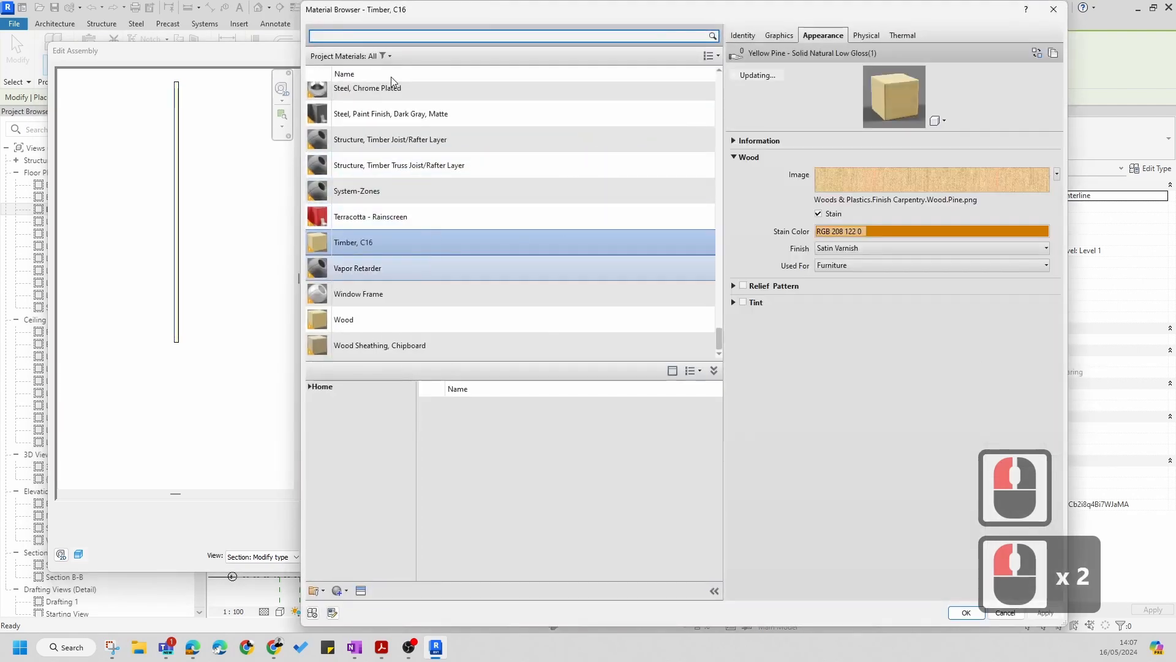
type("plas")
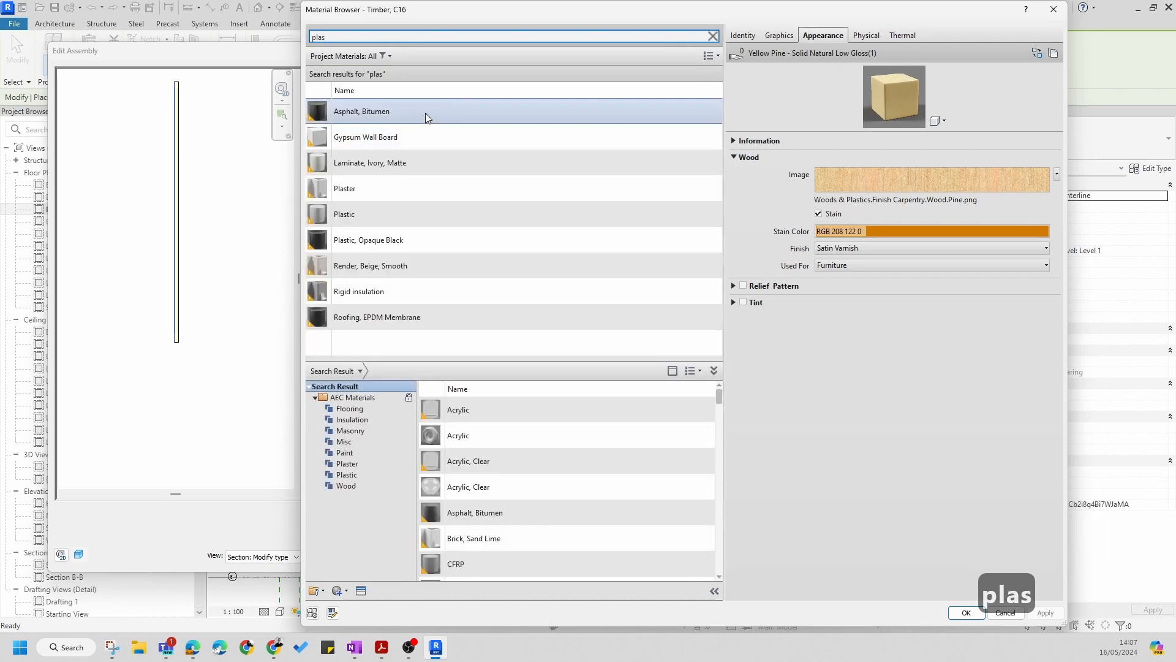
left_click(391, 140)
double_click(377, 136)
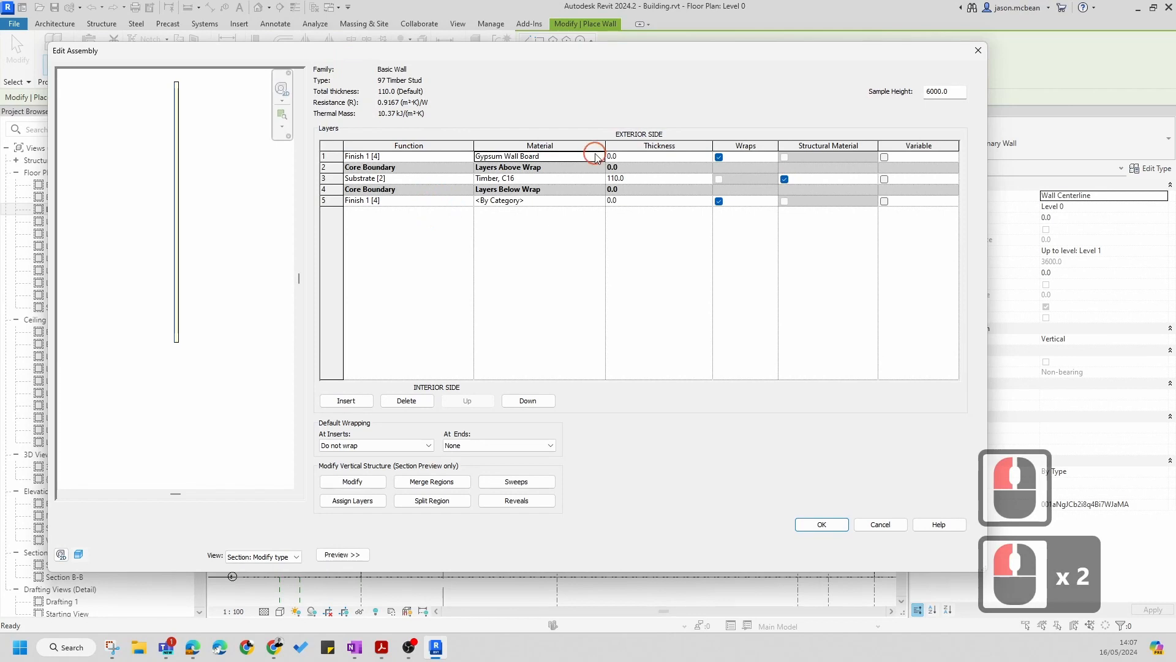
double_click(596, 156)
Set the thickness of the exterior Gypsum Wall Board layer to 15
left_click(624, 158)
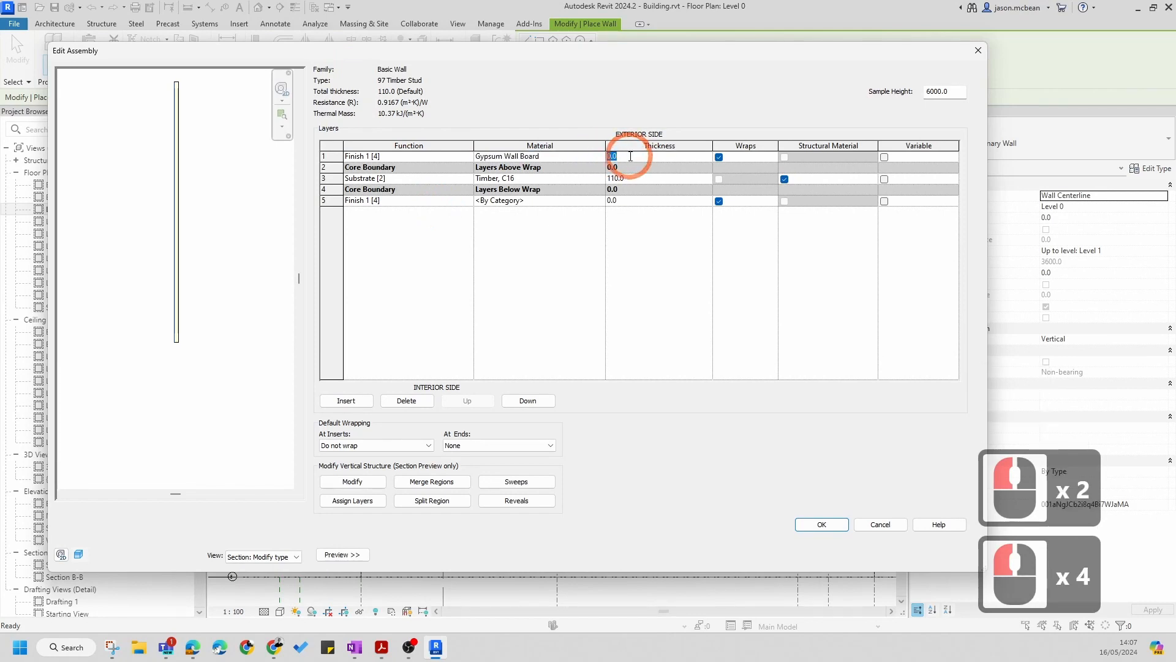
type("15")
left_click(643, 197)
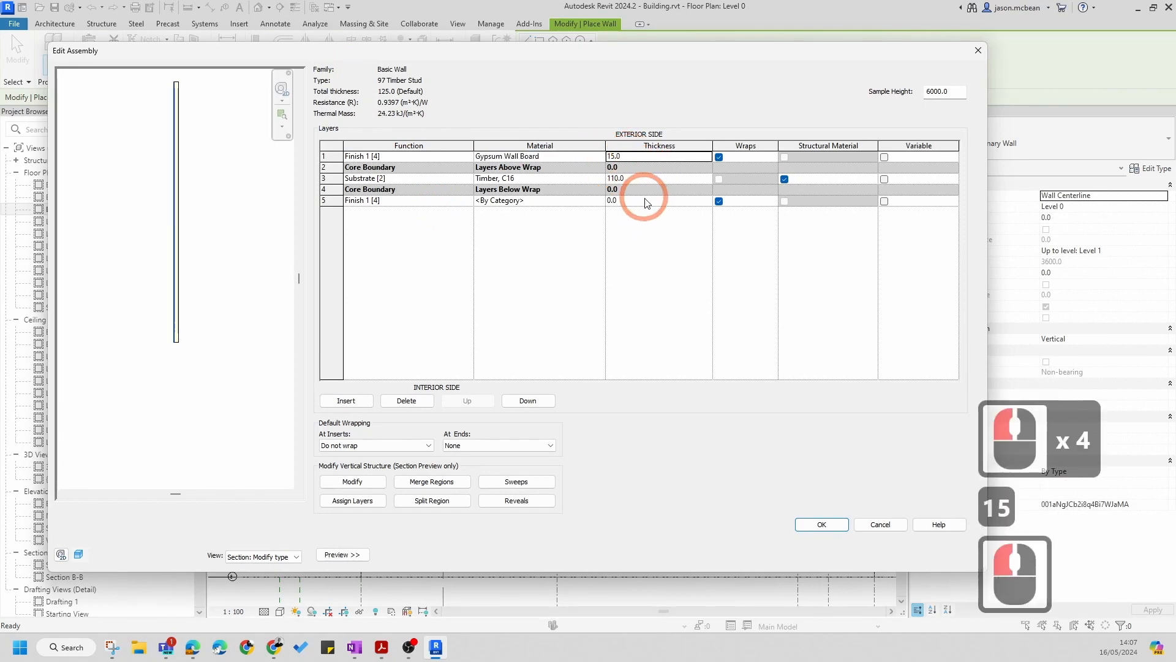
left_click(645, 197)
Copy the Gypsum Wall Board material from the exterior finish layer to the interior Finish 1 [4] layer
double_click(565, 157)
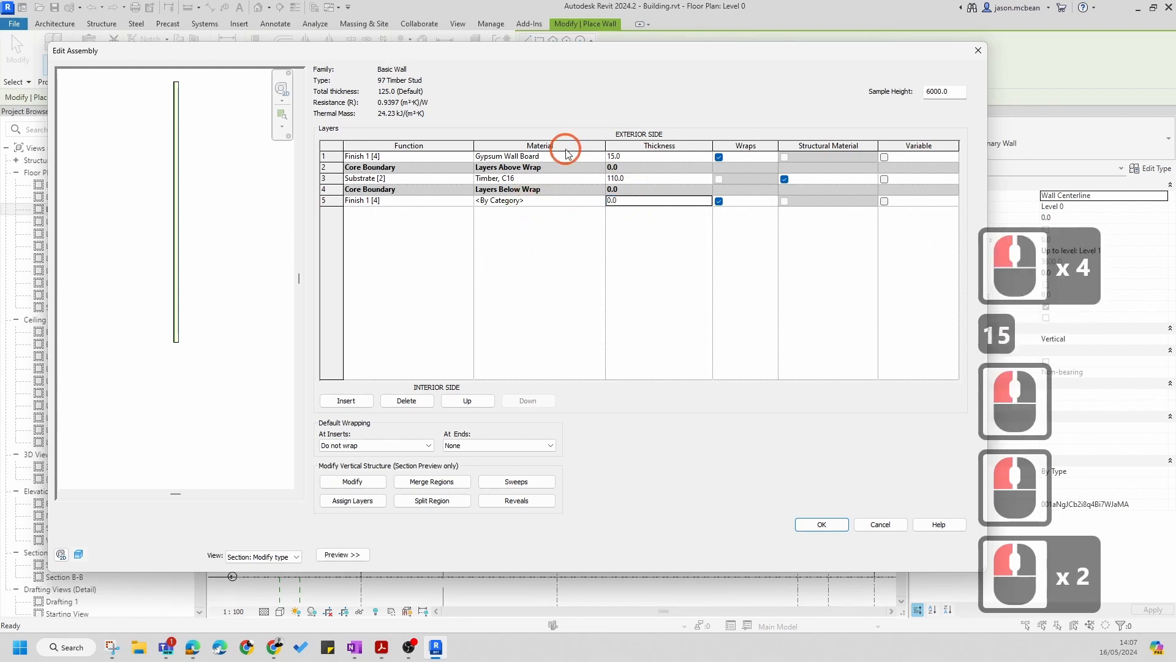
left_click(565, 157)
left_click(565, 157)
left_click_drag(564, 157, 461, 161)
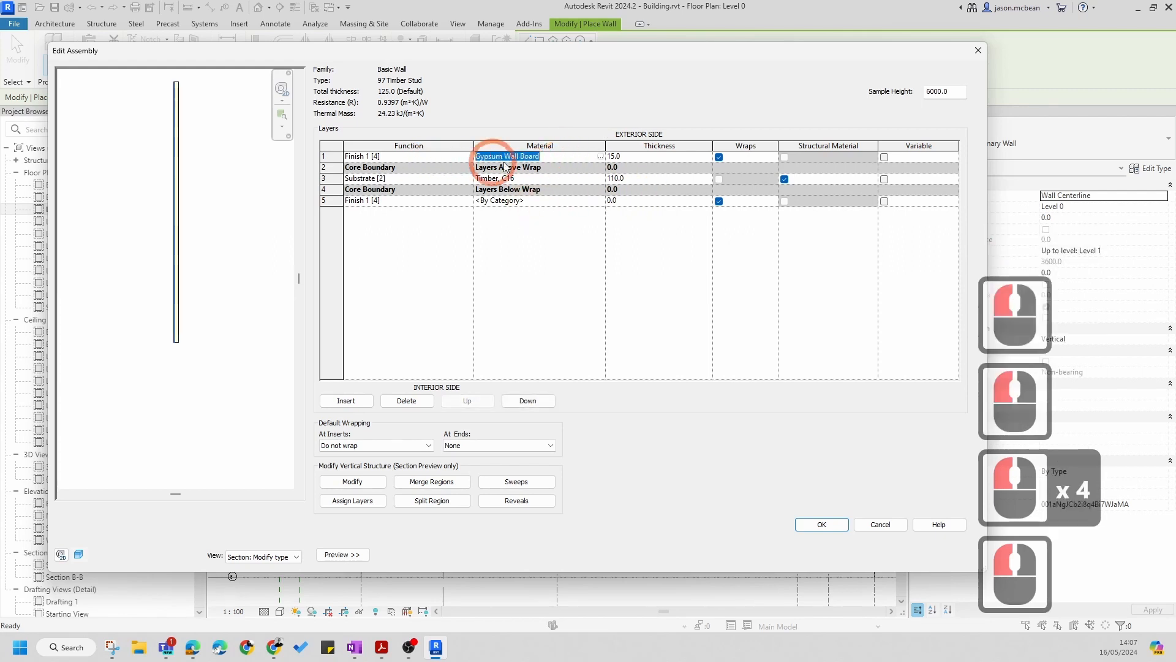
key("ctrl+c")
left_click(558, 200)
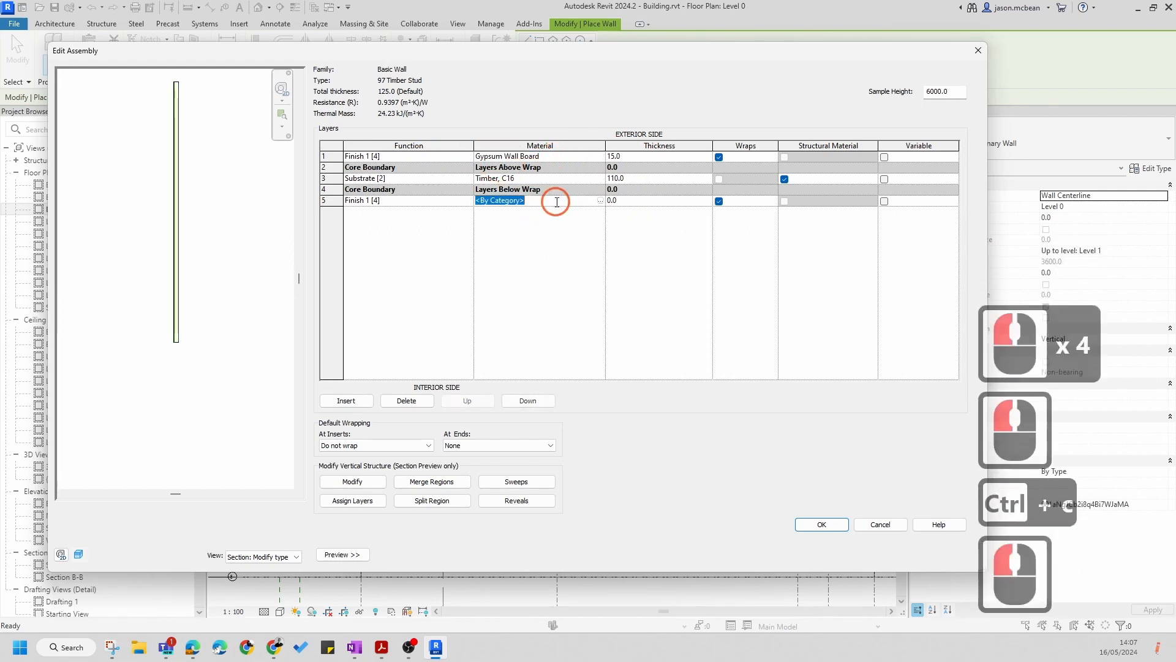
key("ctrl+v")
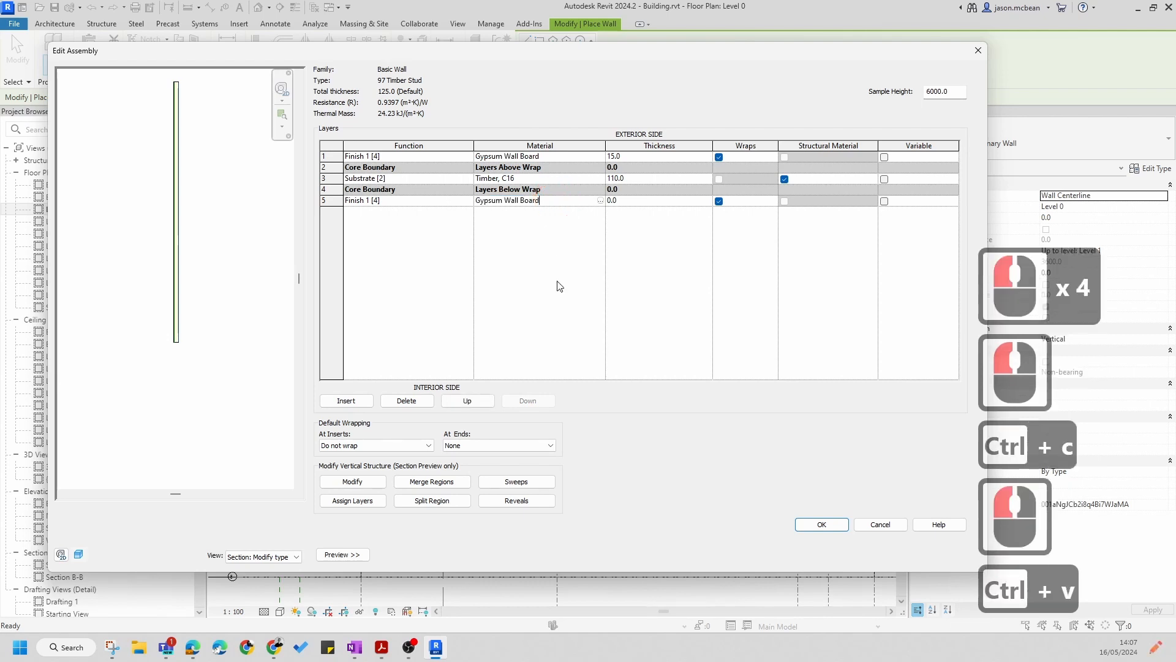
Set the thickness of the interior Gypsum Wall Board layer to 15
left_click(632, 204)
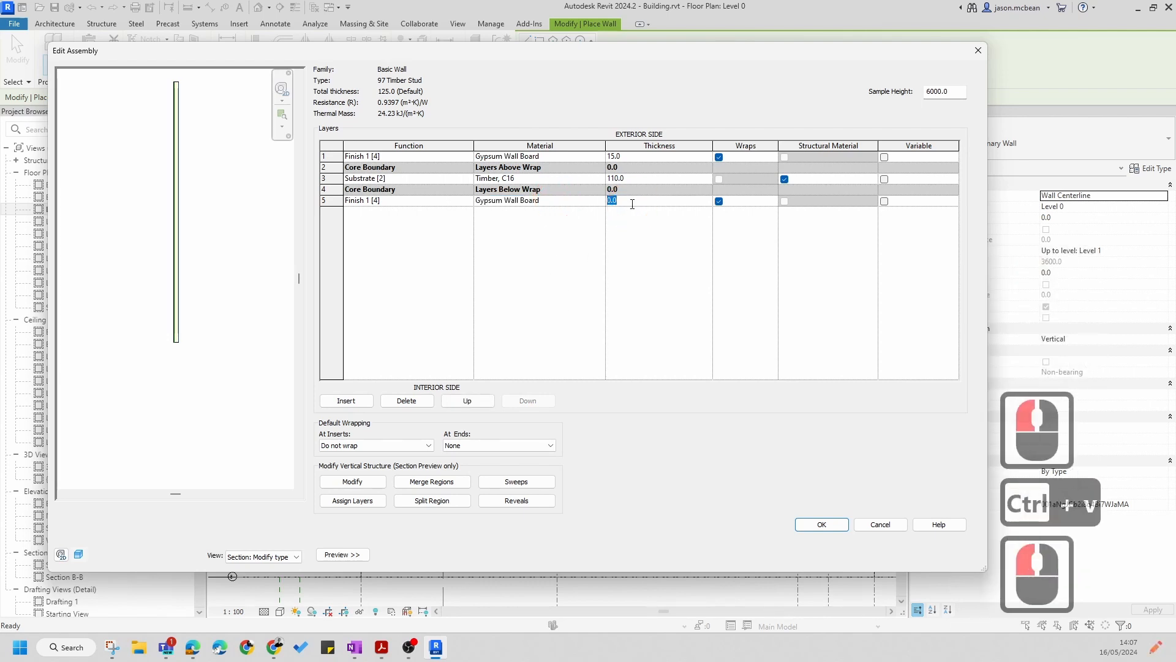
type("15")
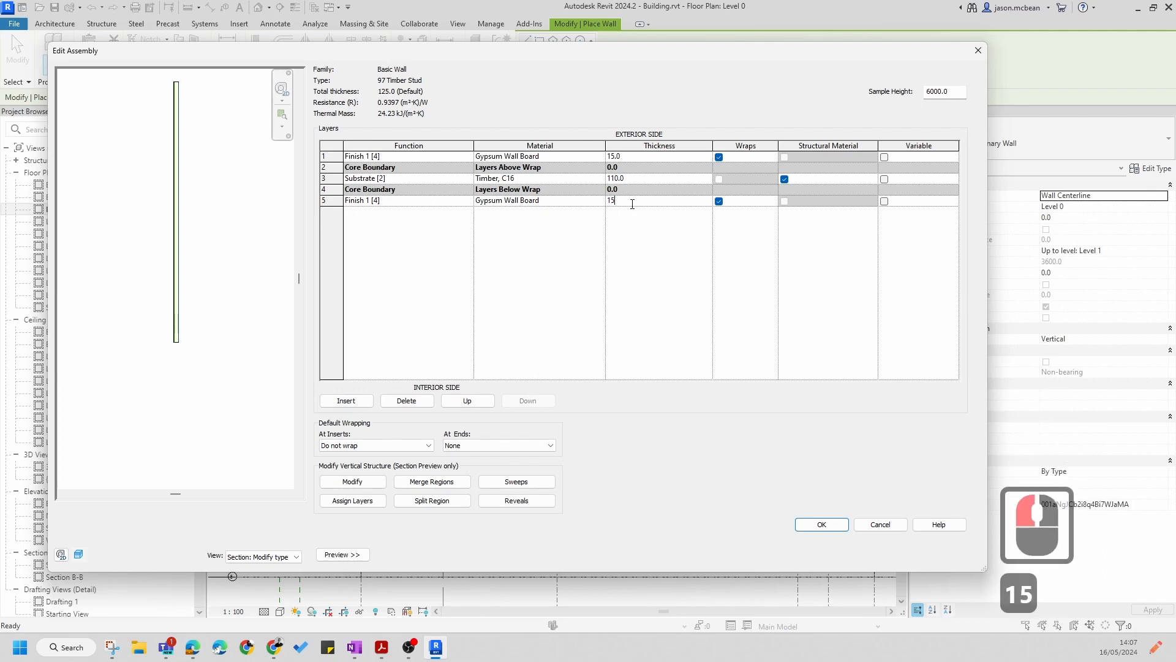
left_click(722, 244)
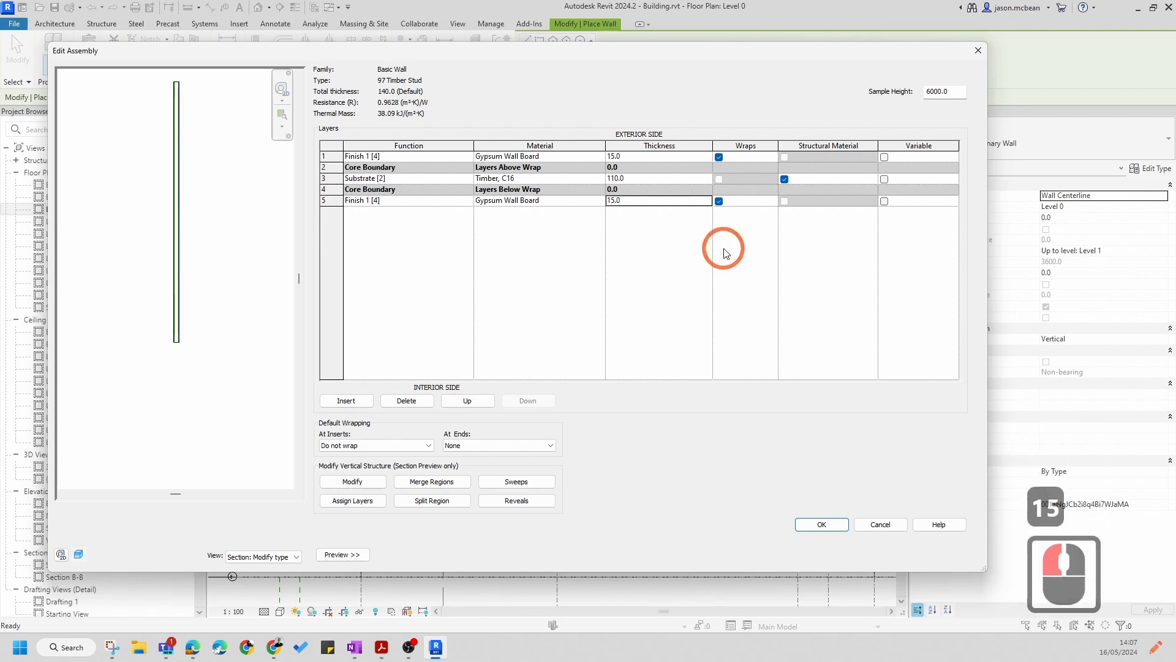
left_click(611, 231)
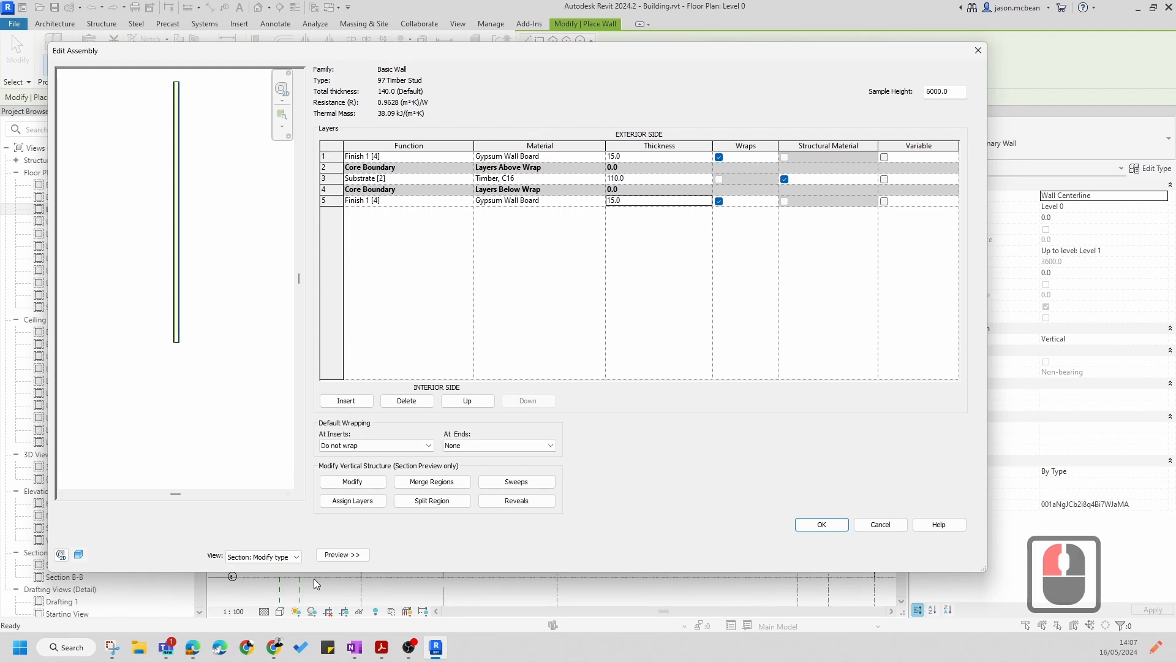
Switch the wall preview to the Floor Plan: Modify type attributes view with the whole wall section in sight
left_click(333, 555)
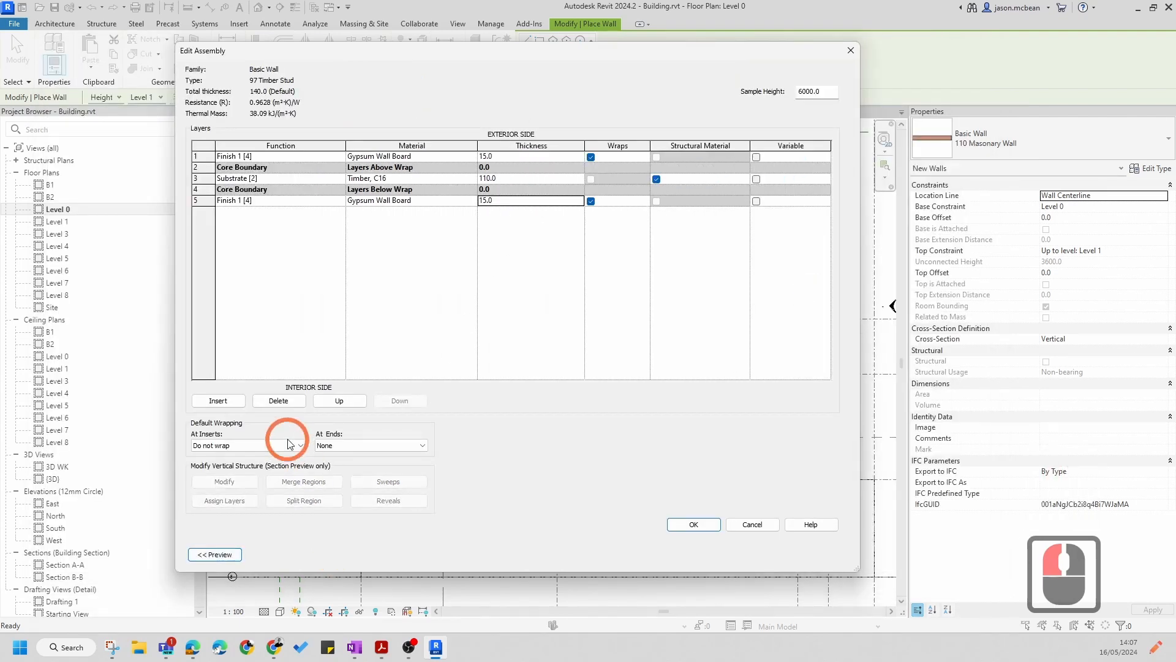
left_click(239, 554)
left_click(251, 556)
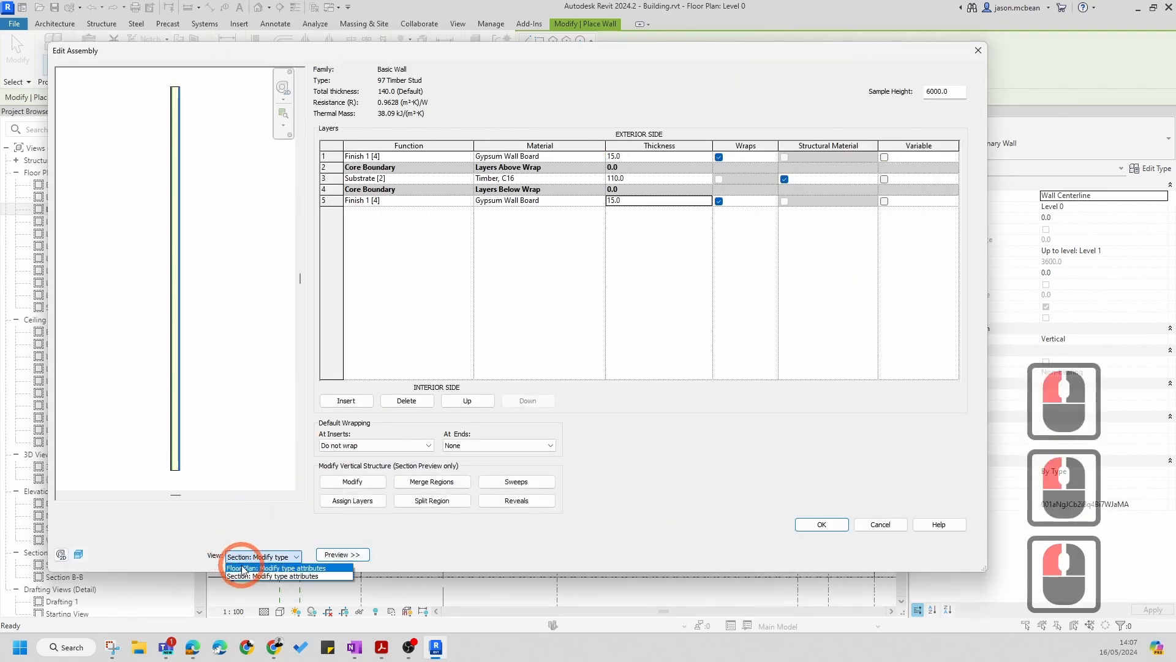
left_click(243, 567)
scroll(240, 312, "up", 6)
scroll(188, 314, "down", 4)
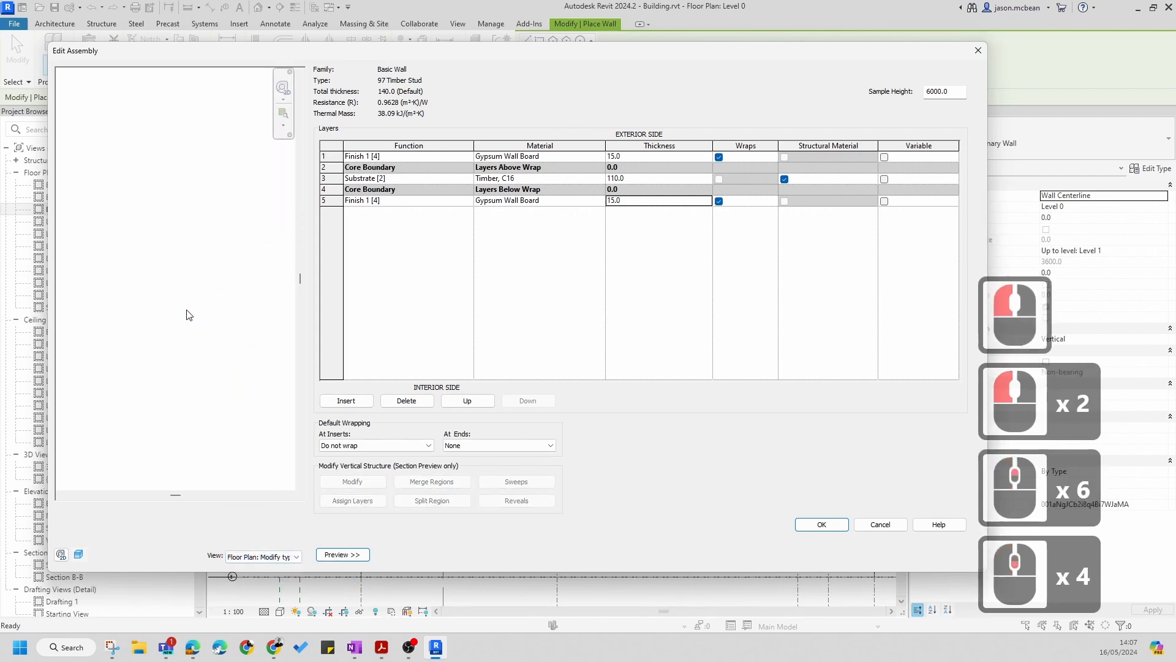
scroll(180, 315, "down", 5)
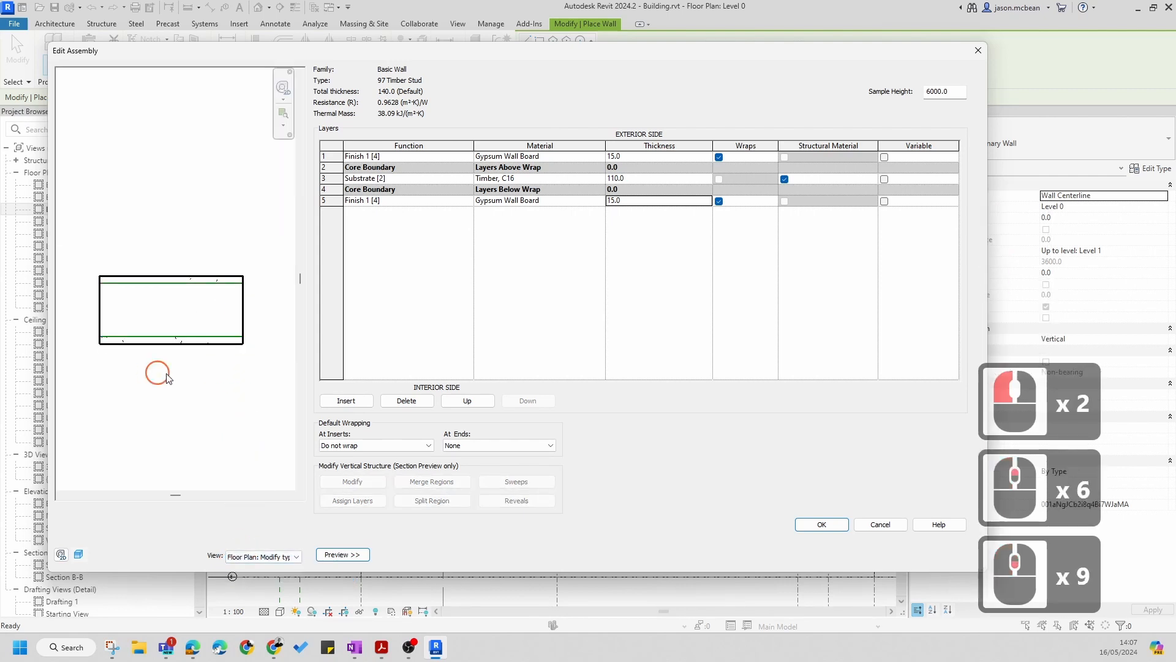
Try the Exterior and Interior options for the default wrapping at inserts
left_click(423, 445)
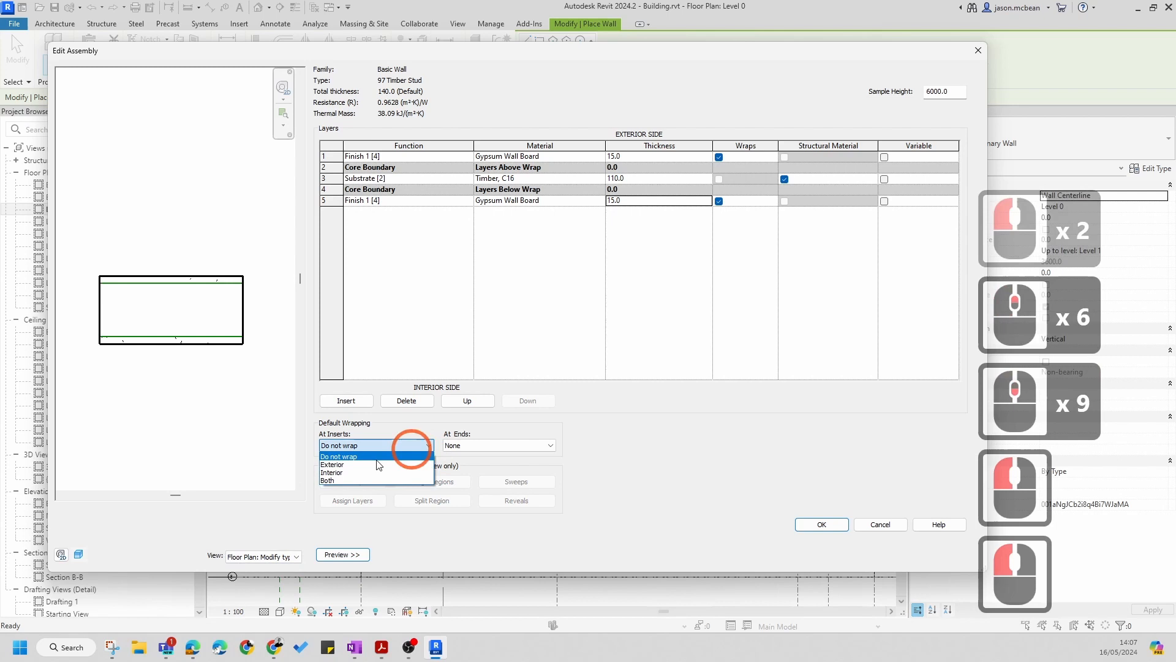
left_click(334, 465)
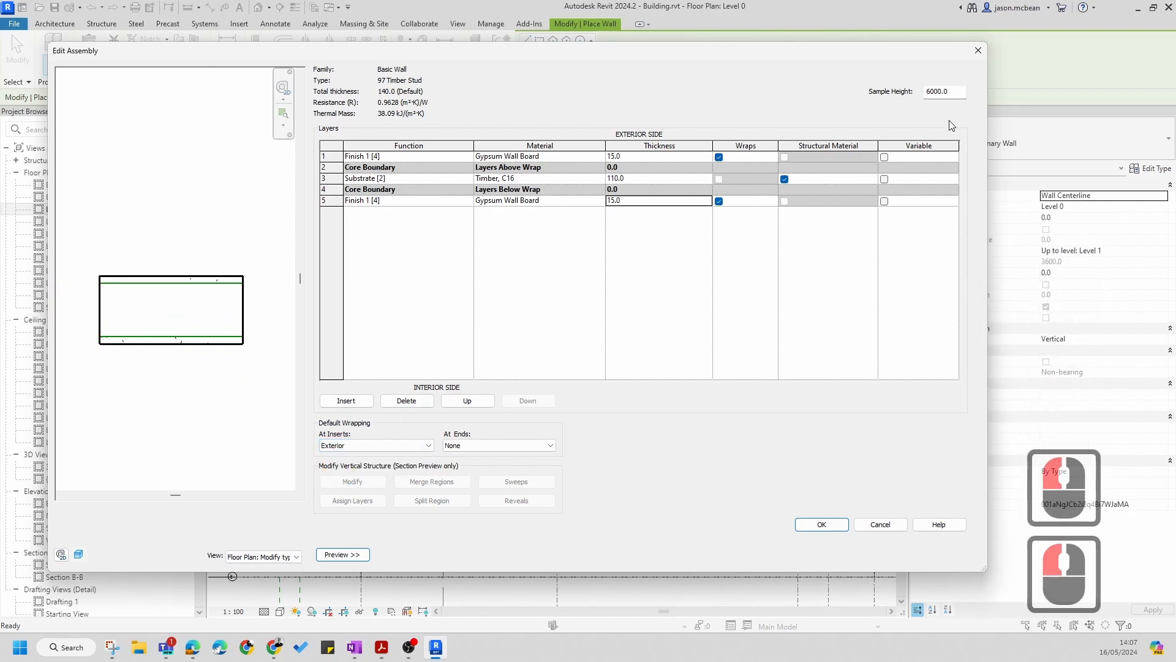
left_click(405, 447)
left_click(392, 472)
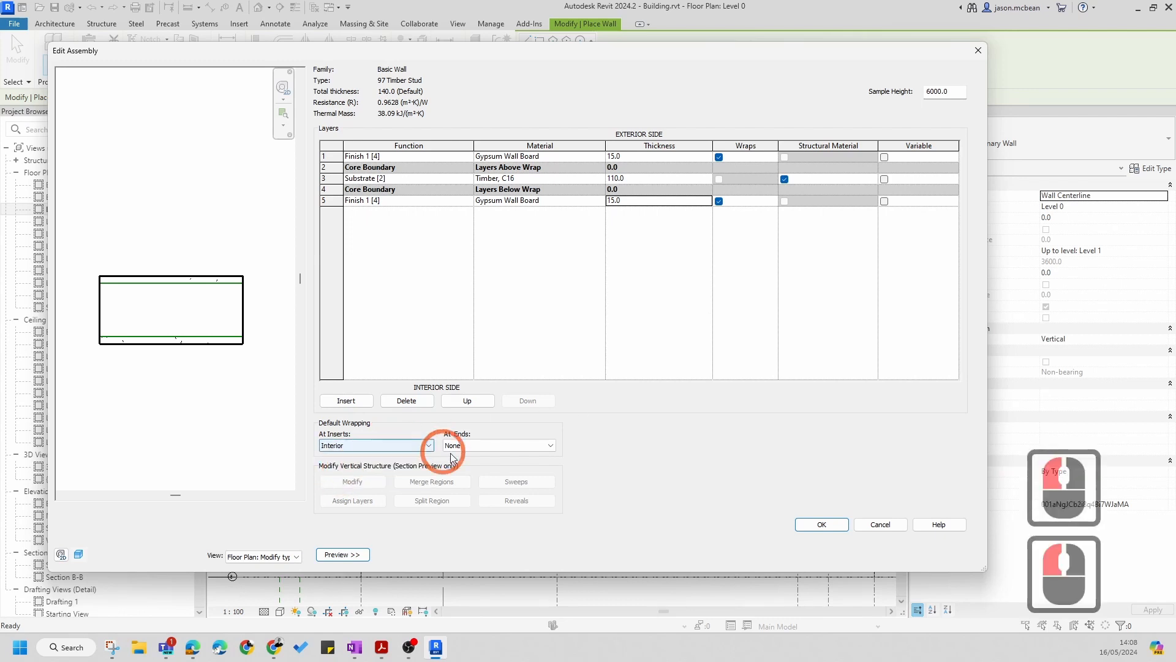
Try Exterior wrapping at the wall ends, and reset the wrapping to None at ends and Do not wrap at inserts
left_click(477, 448)
left_click(477, 464)
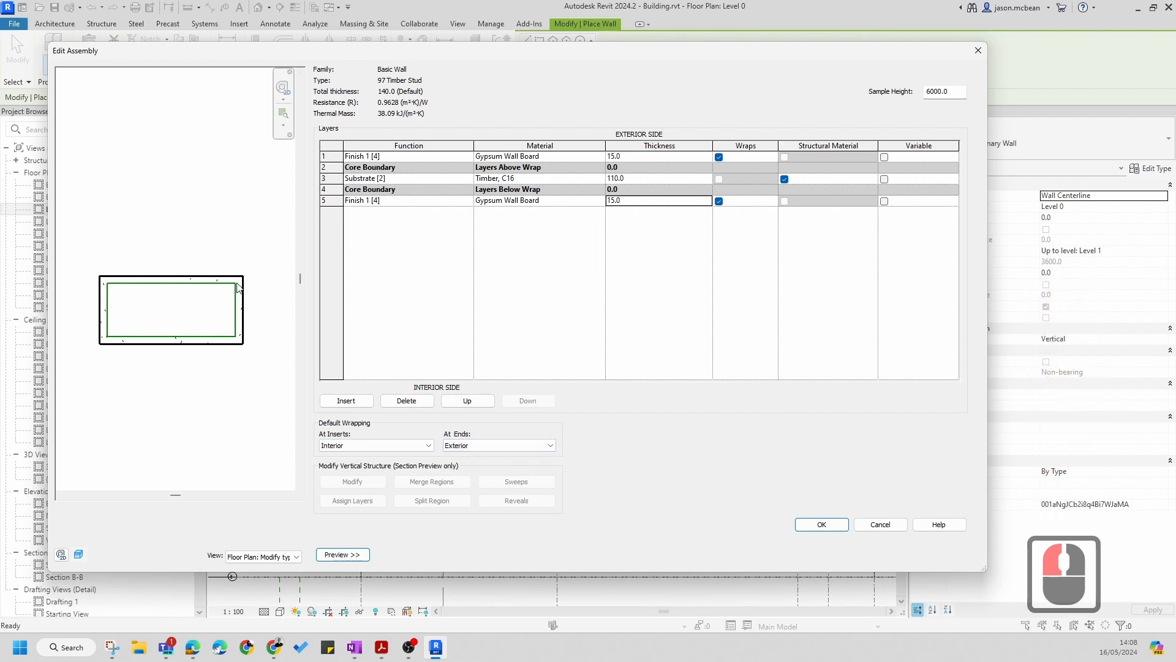
left_click(463, 447)
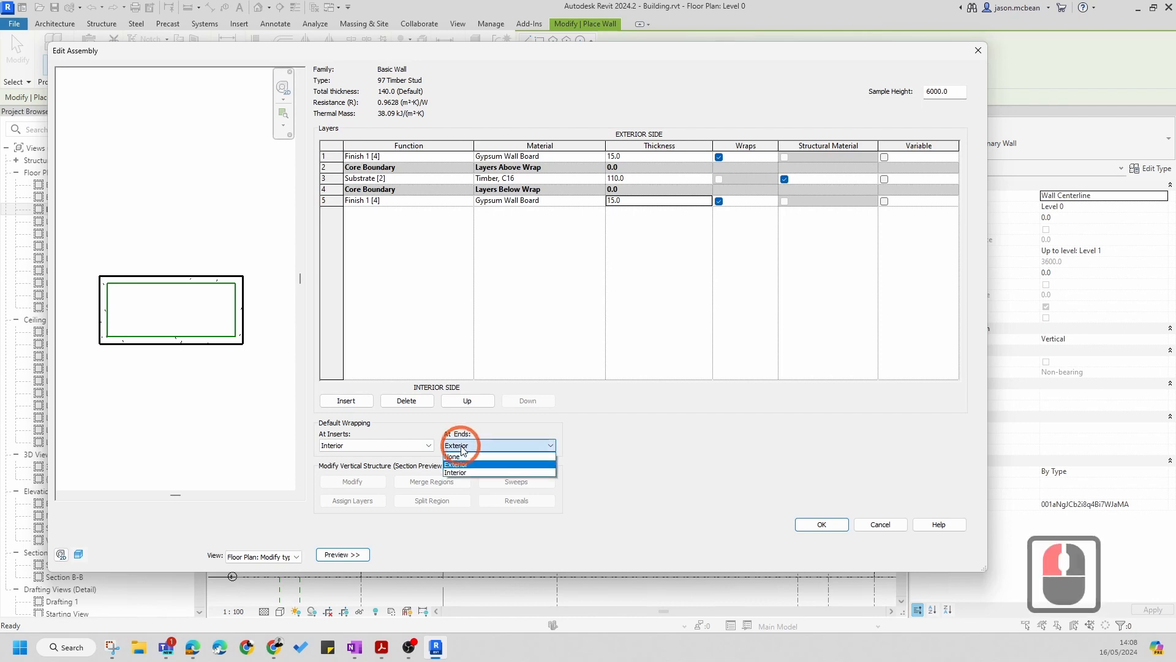
left_click(468, 457)
left_click(428, 445)
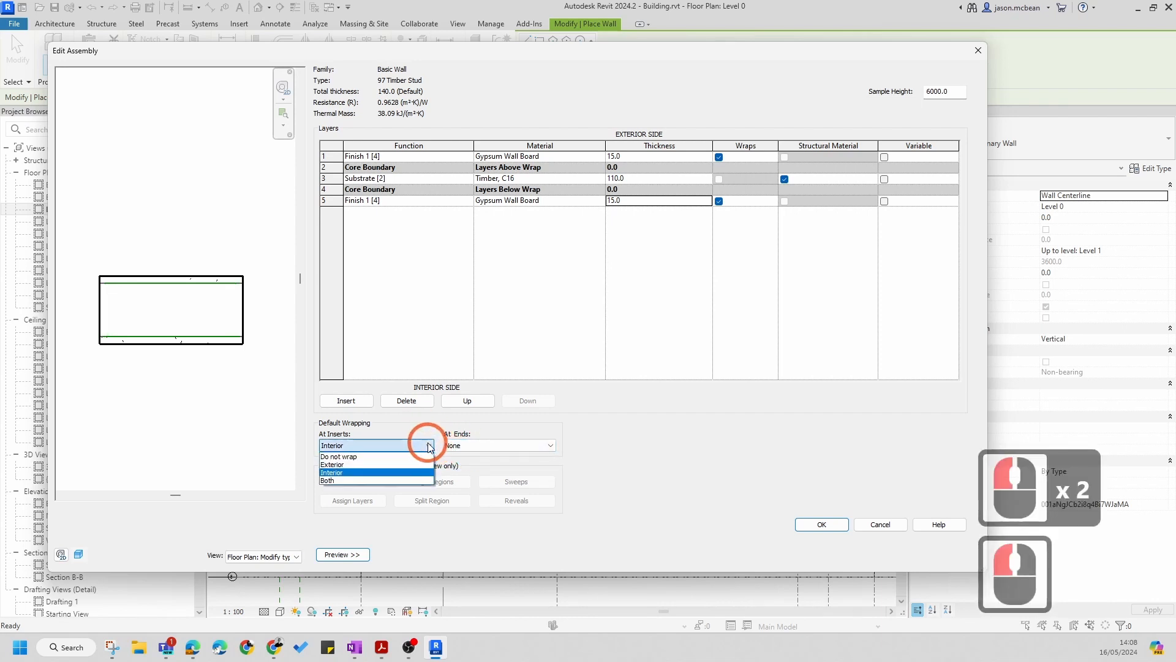
left_click(339, 456)
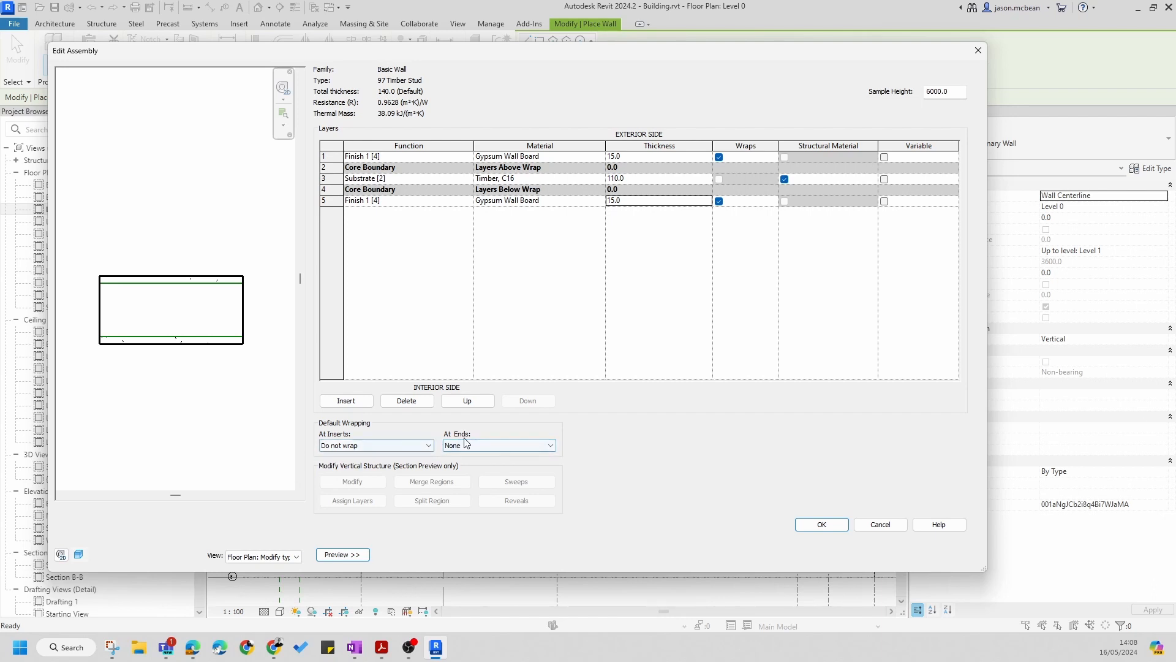
Set the default wrapping at ends to Exterior and review the wrapping options available at inserts
left_click(496, 446)
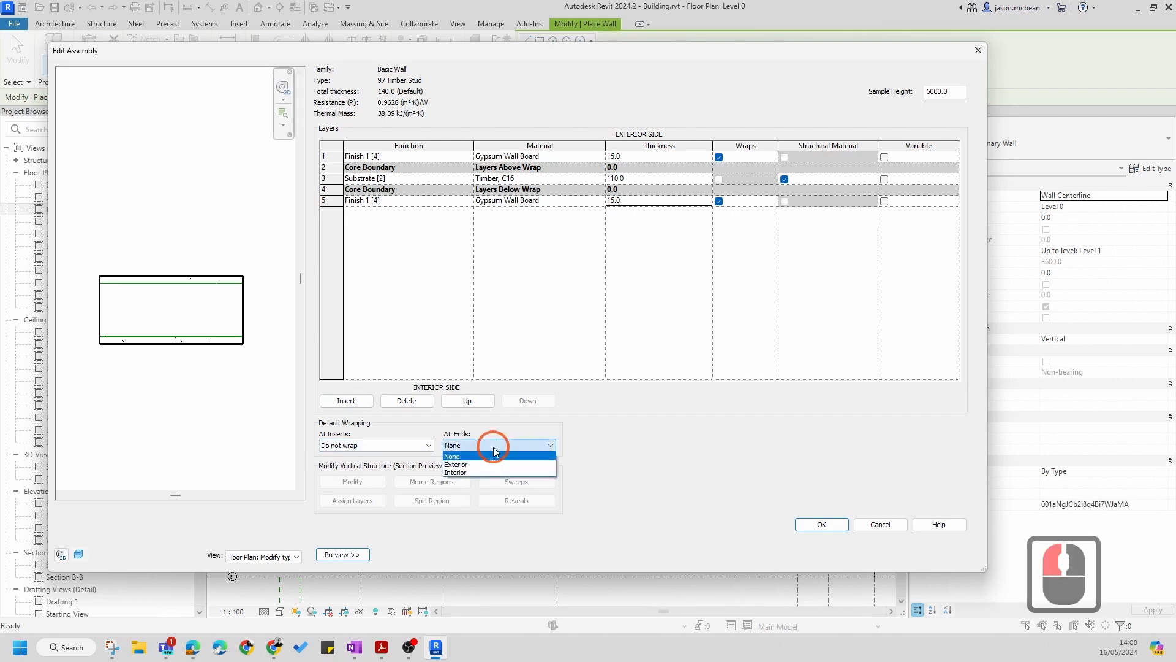
left_click(486, 466)
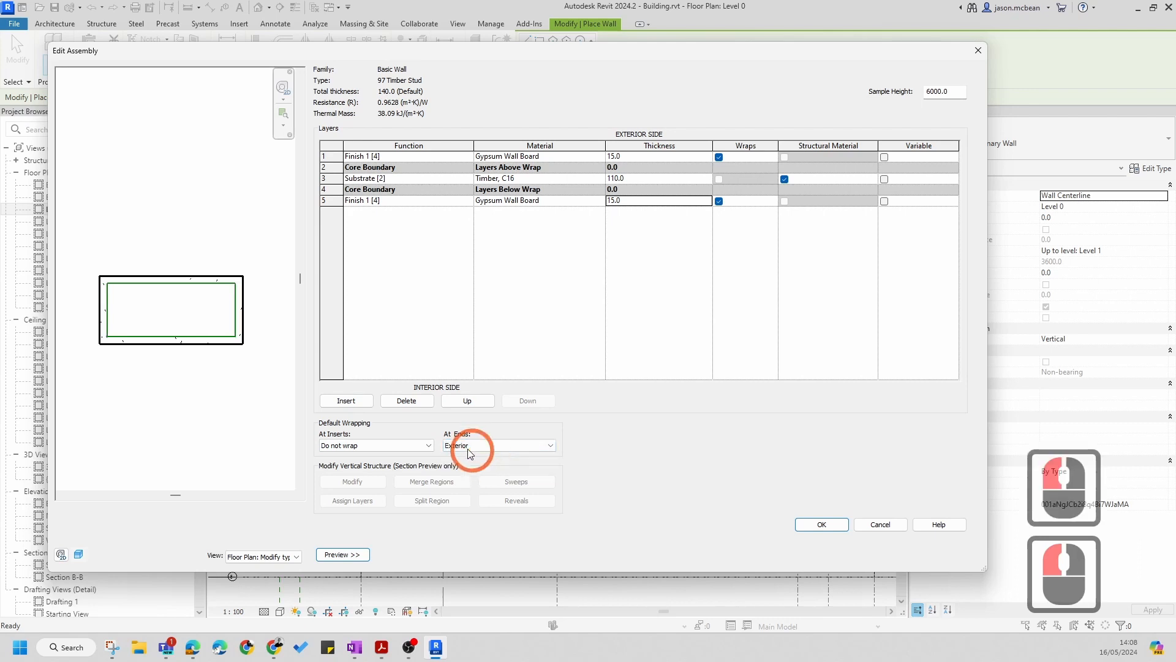
left_click(415, 449)
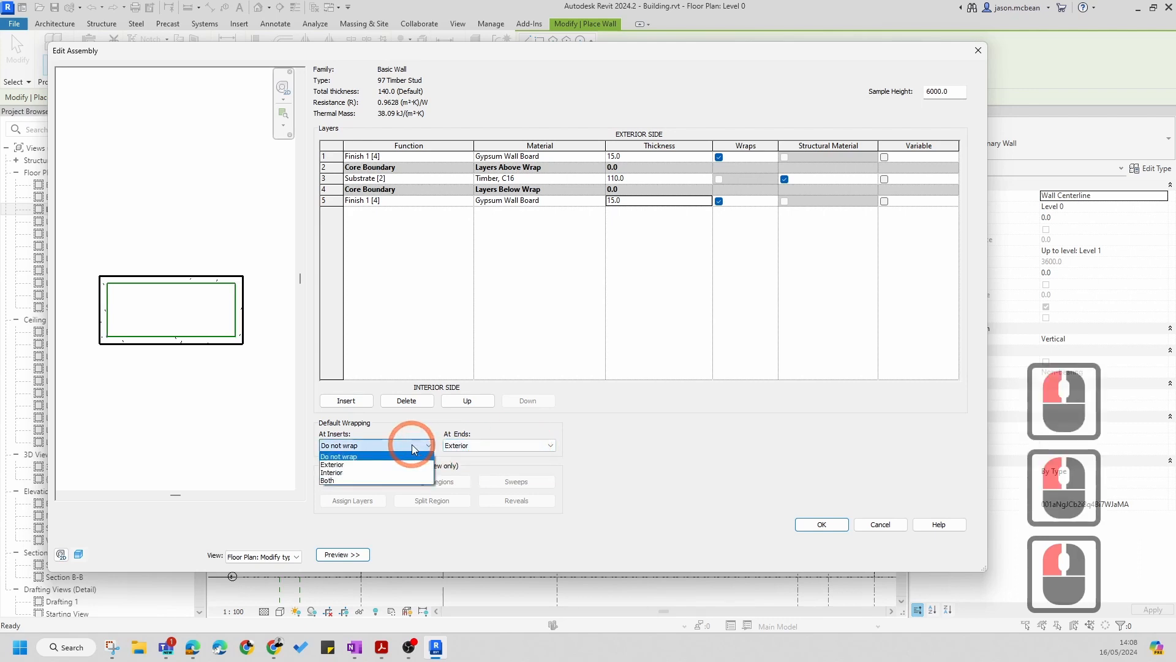
left_click(415, 446)
left_click(704, 203)
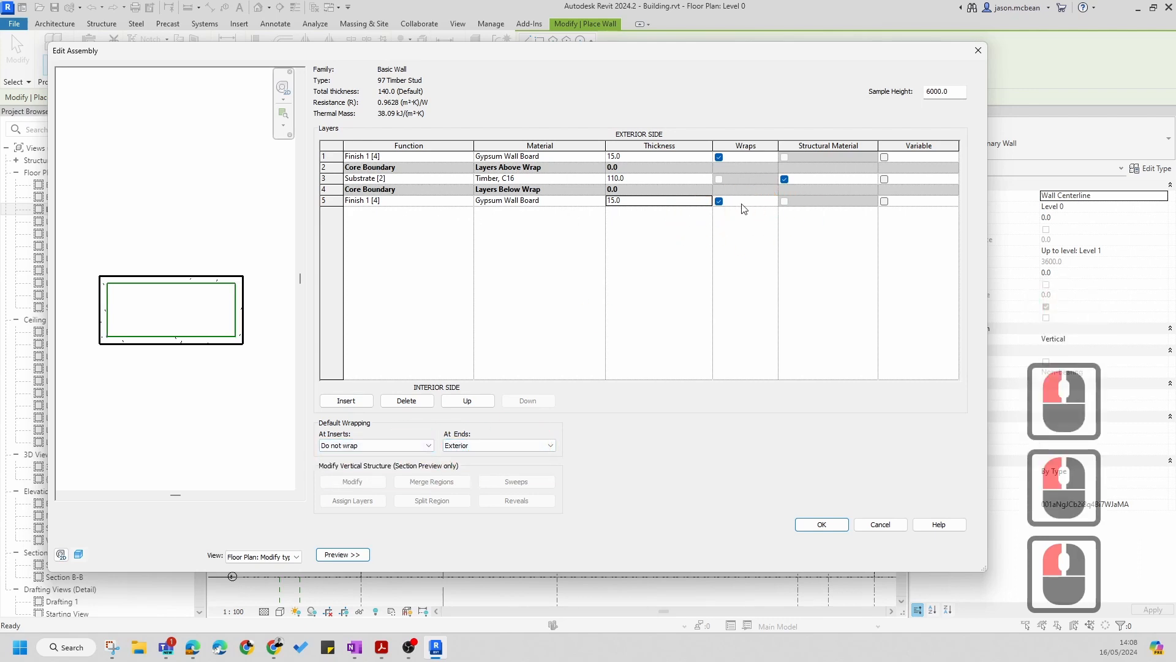
left_click(425, 445)
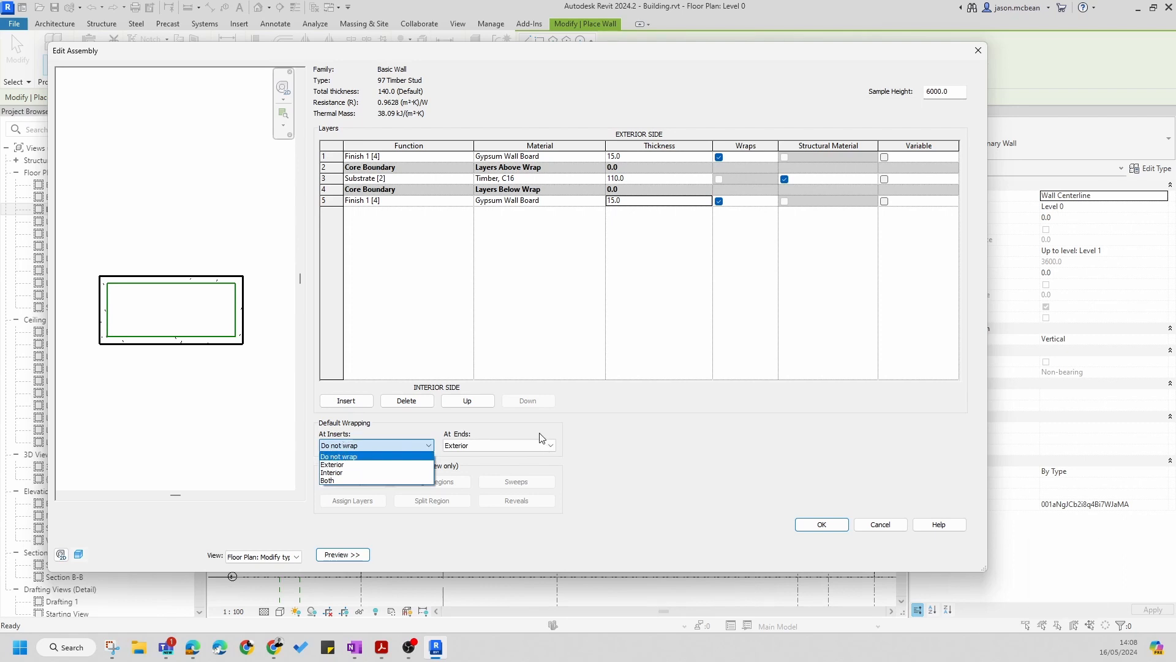
left_click(467, 460)
Try the Both option for wrapping at inserts, and return it to Do not wrap
left_click(376, 446)
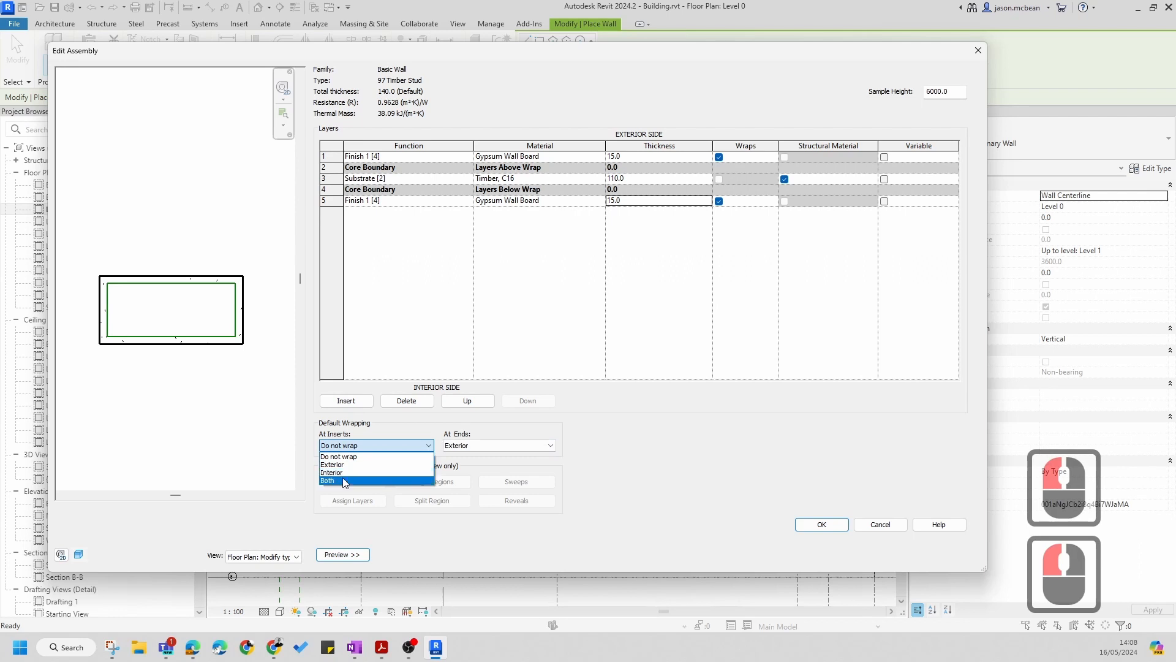
left_click(340, 480)
left_click(376, 449)
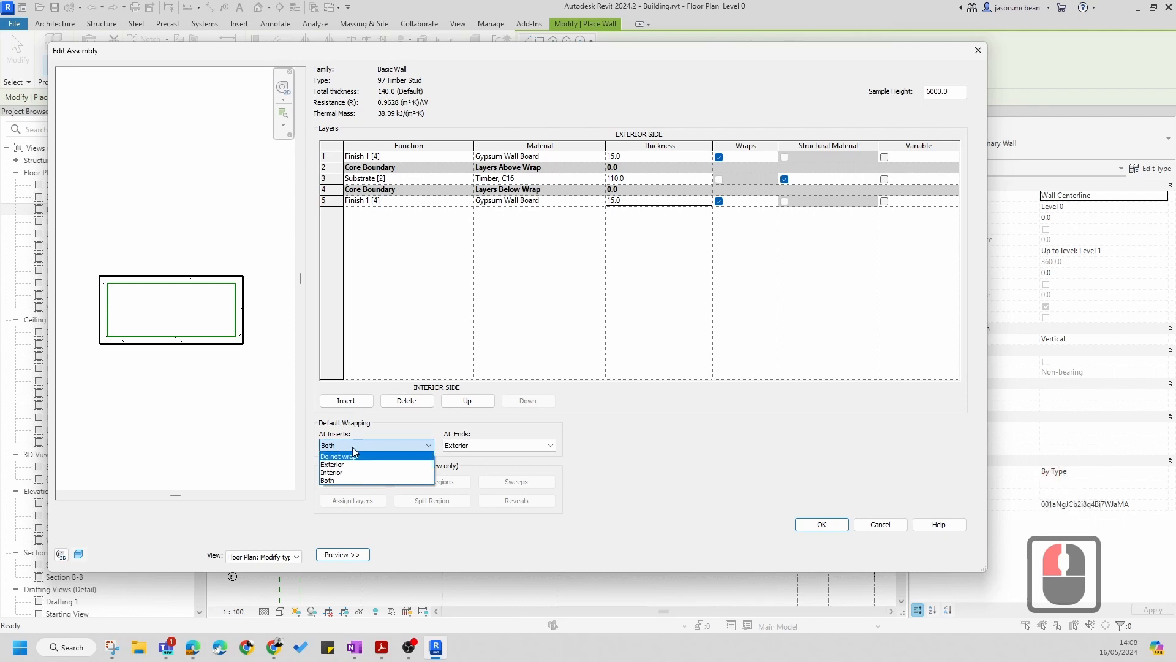
left_click(358, 456)
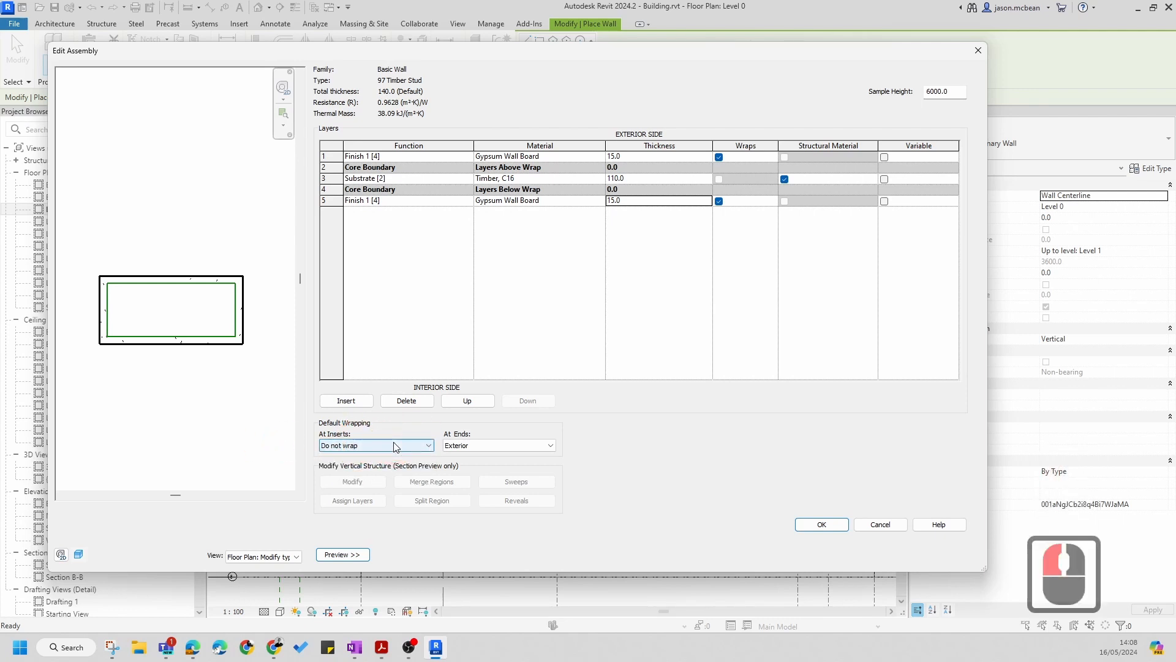
Set the default wrapping at ends to None and apply the assembly and type properties of 97 Timber Stud
left_click(482, 447)
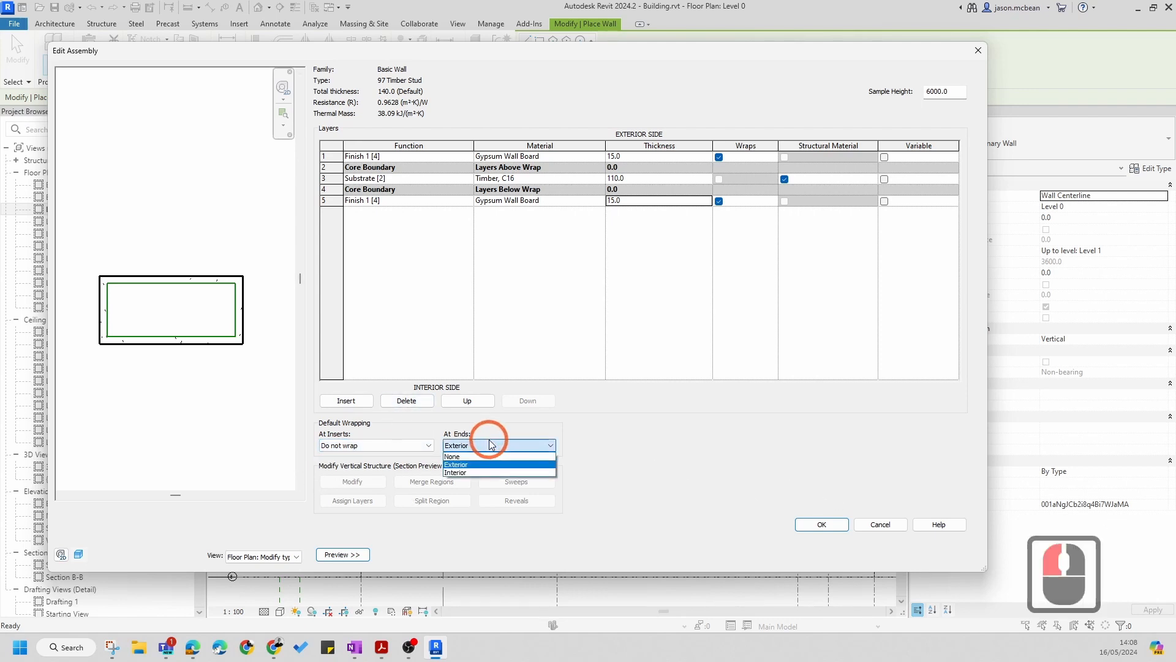
left_click(468, 454)
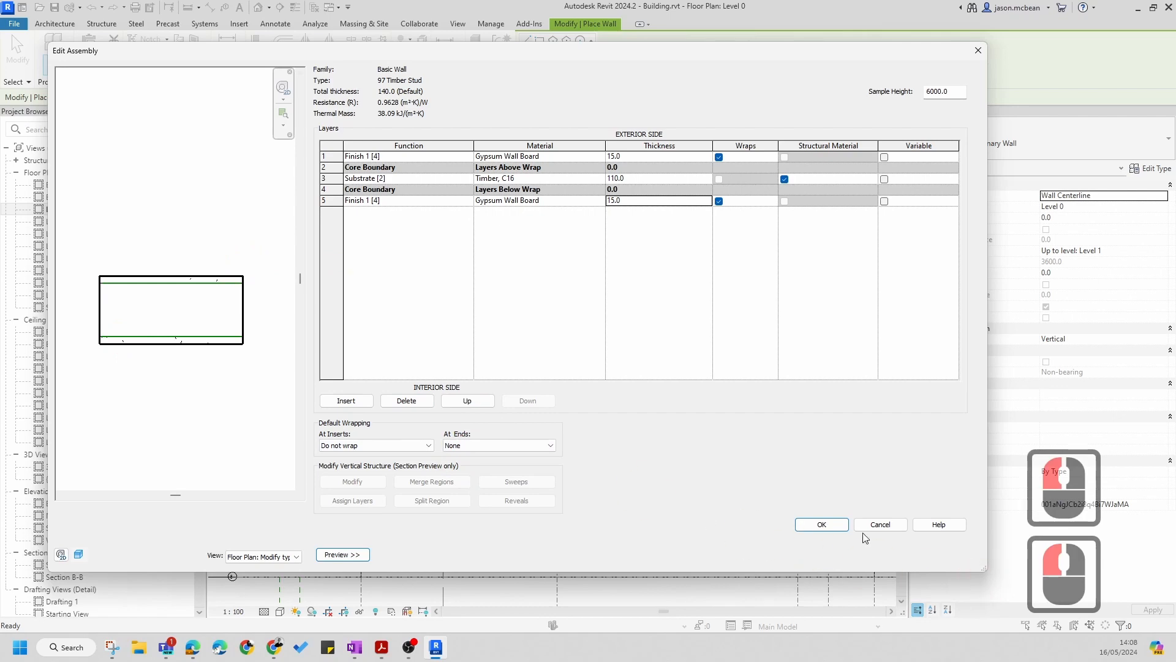
left_click(833, 526)
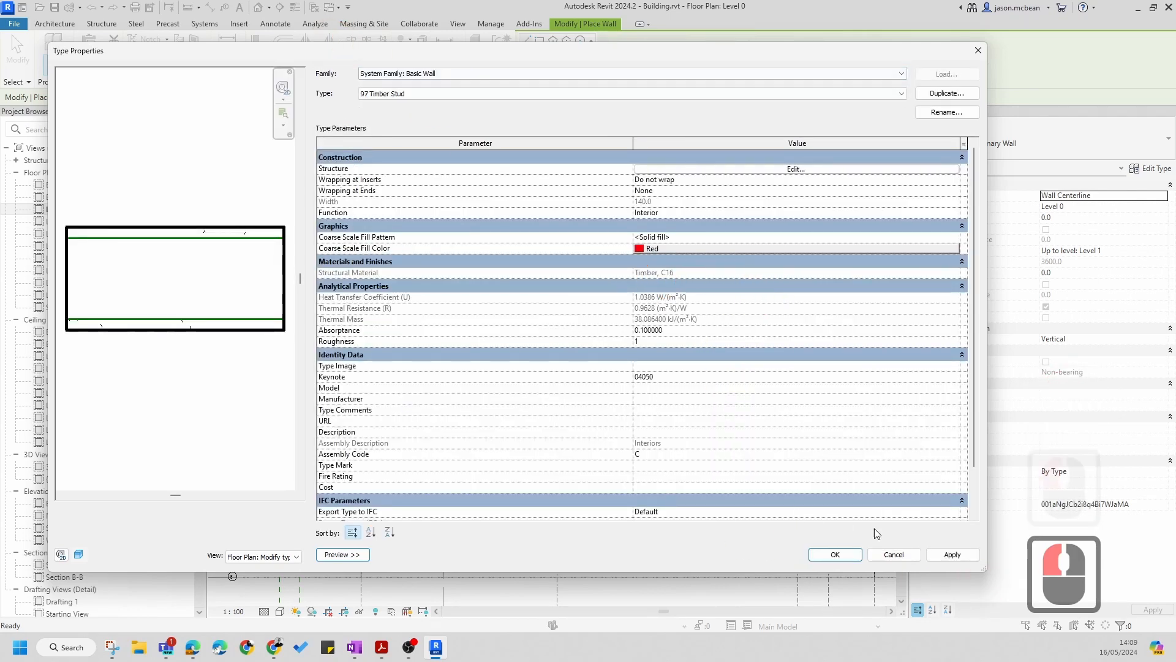
left_click(952, 555)
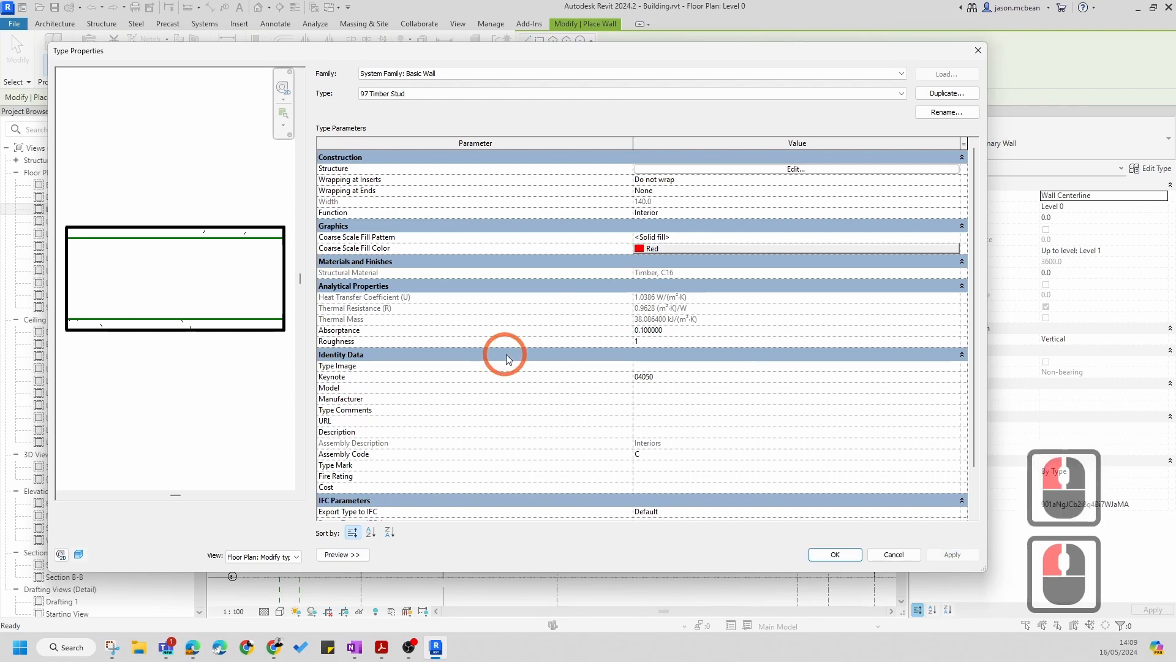
left_click(834, 553)
Draw a stepped chain of four 97 Timber Stud walls on Level 0, with the longer horizontal segment about 4900 mm, and end wall placement
scroll(490, 367, "up", 3)
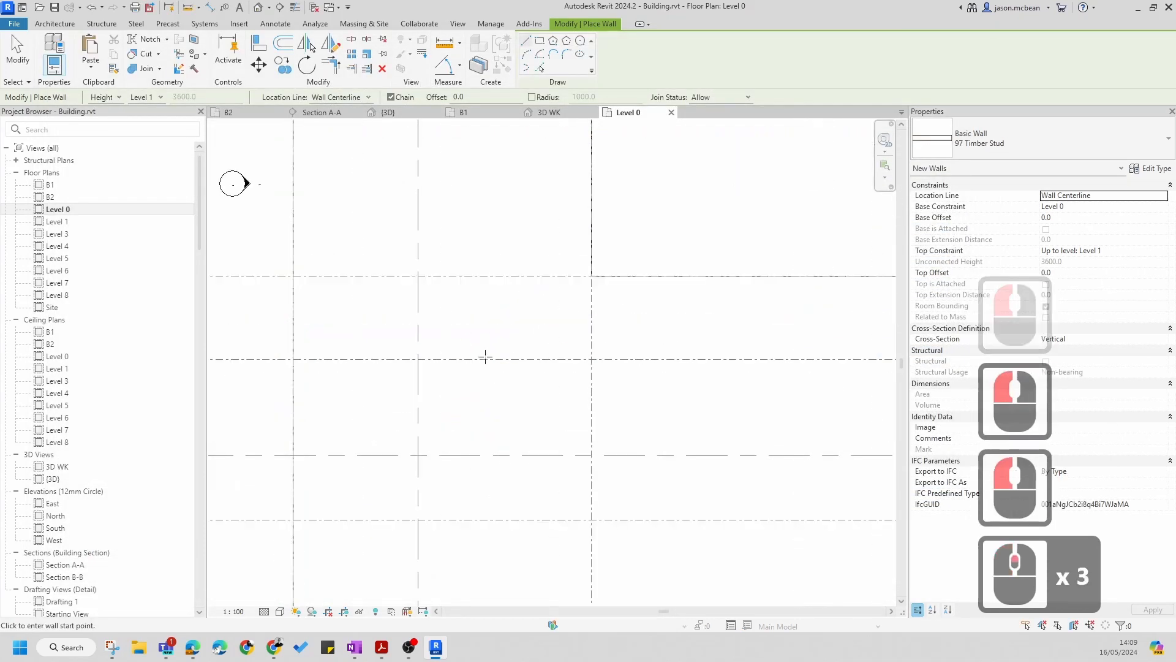
left_click(536, 298)
left_click(536, 425)
left_click(663, 426)
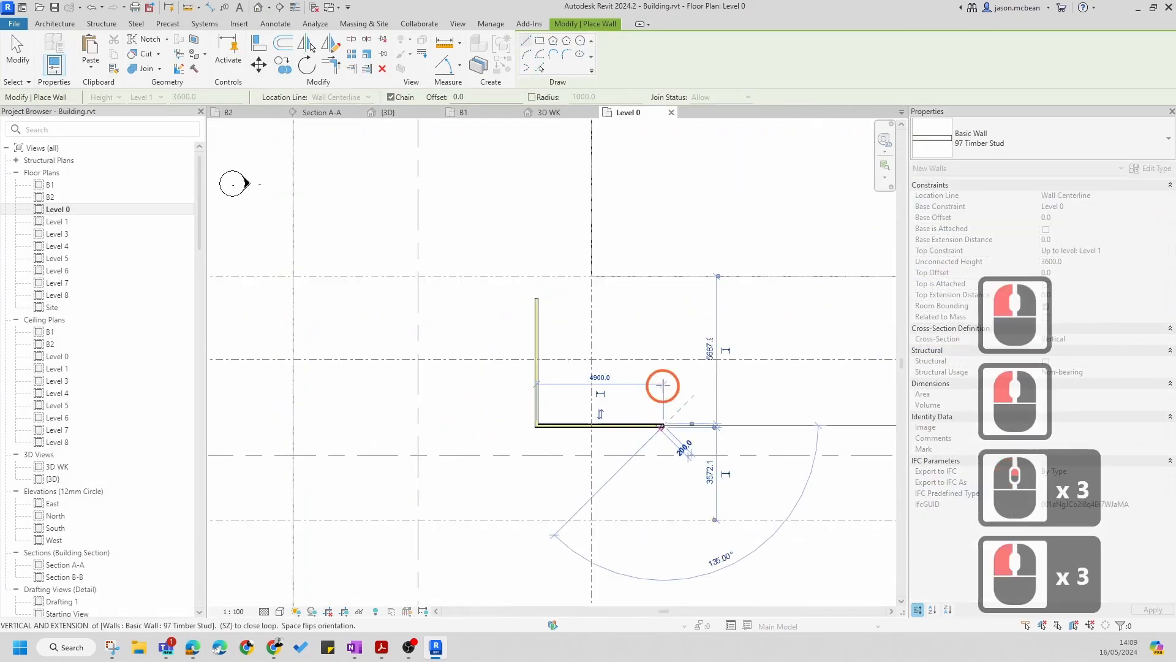
left_click(664, 381)
left_click(708, 381)
key("Escape")
key("Escape")
key("Escape")
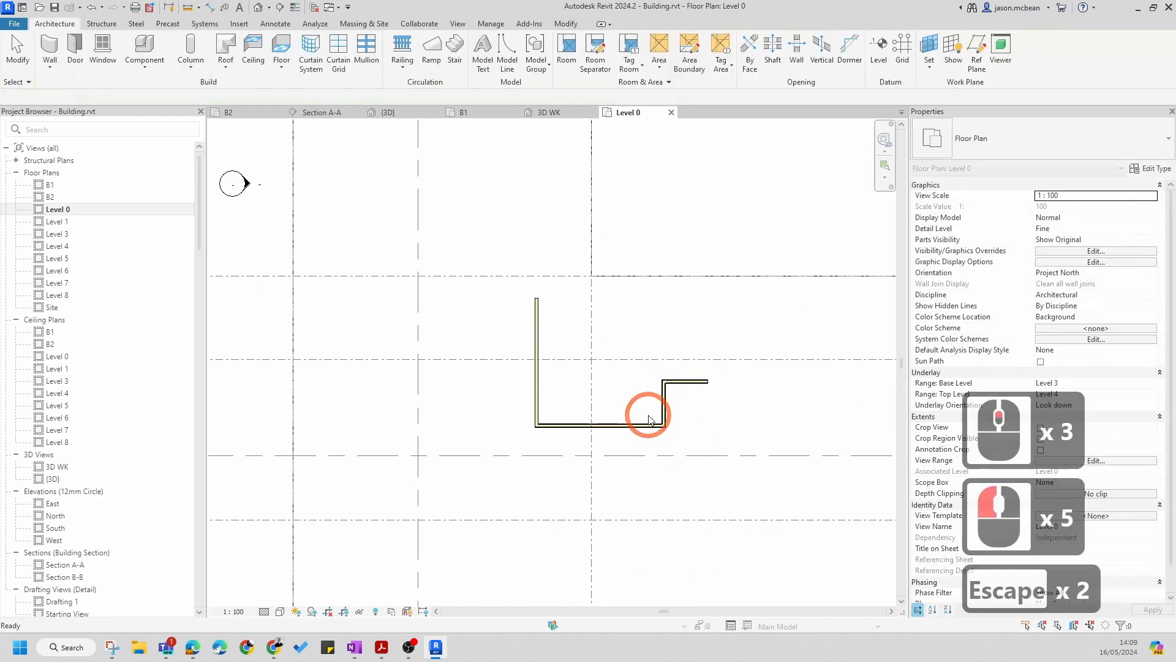
Select the whole chain of timber stud walls to review its constraints, and check the placement options for a new wall
key("Tab")
left_click(666, 419)
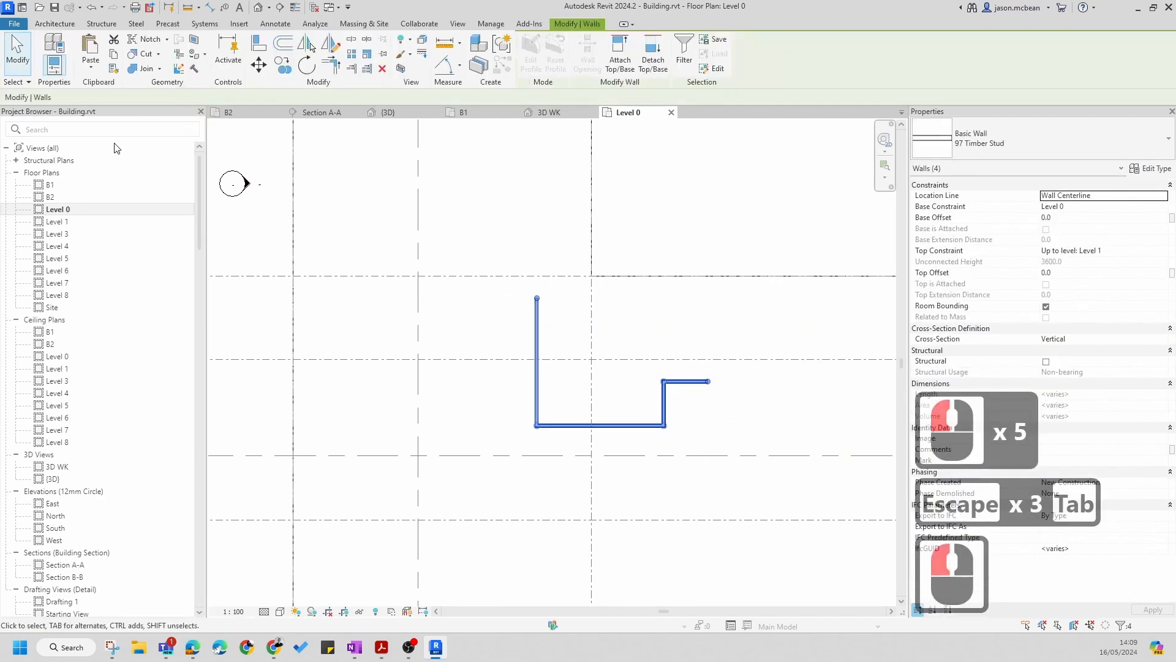
key("Escape")
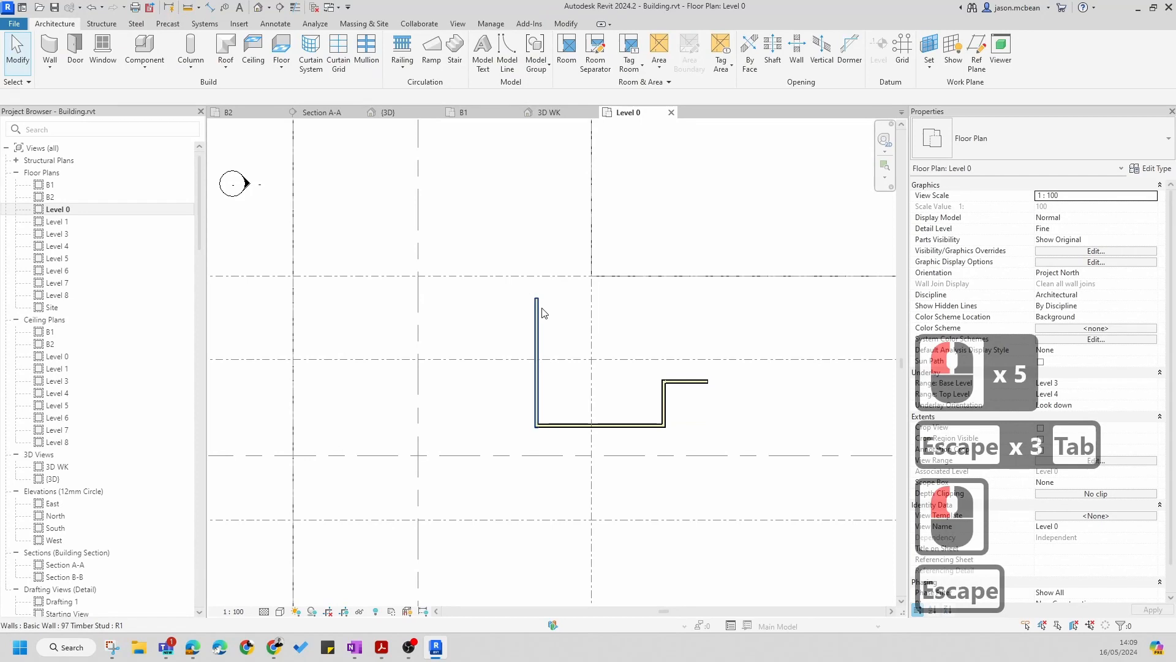
left_click(49, 55)
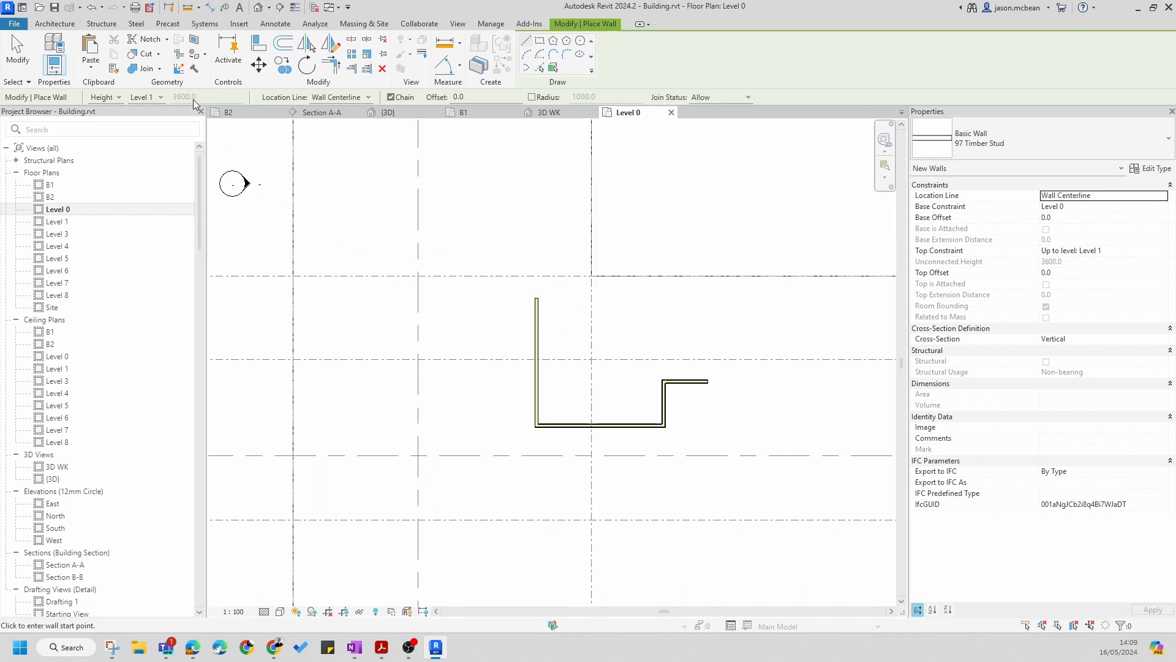
key("Escape")
key("Escape")
key("Escape")
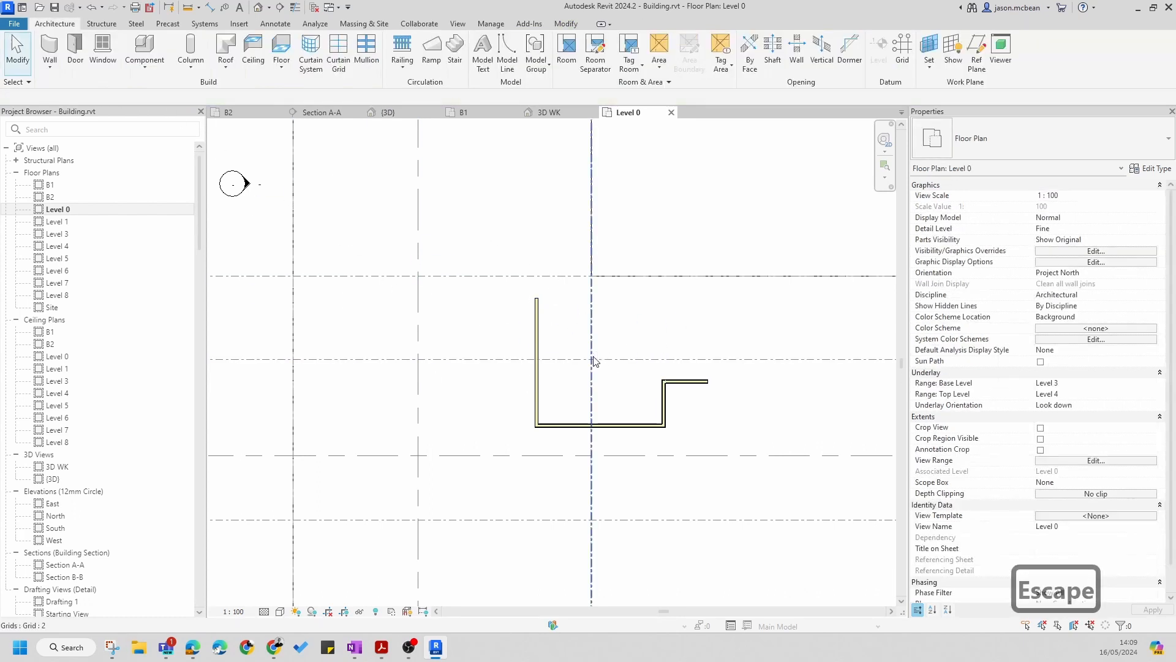
Open Section A-A from its section line on the Level 0 plan and show the timber stud wall where it meets the Level 1 floor
scroll(570, 341, "down", 6)
key("Escape")
left_click_drag(556, 364, 492, 353)
left_click(543, 334)
key("Escape")
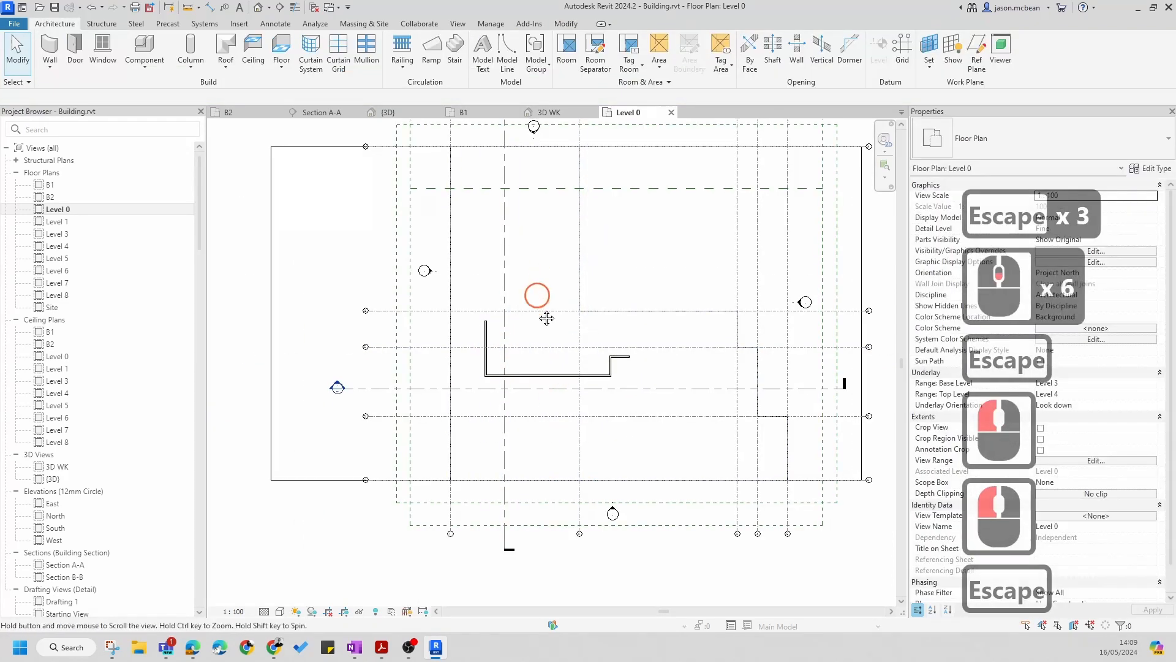
middle_click_drag(521, 153, 513, 291)
key("Escape")
double_click(507, 222)
scroll(507, 221, "up", 8)
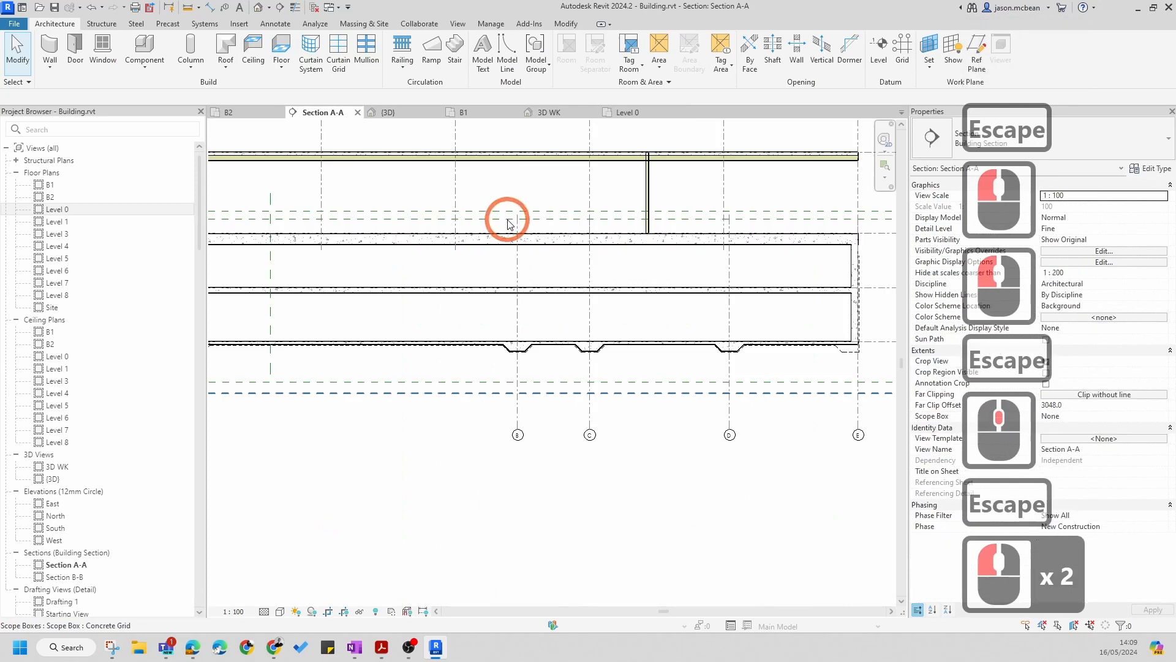
middle_click_drag(451, 237, 437, 242)
key("Escape")
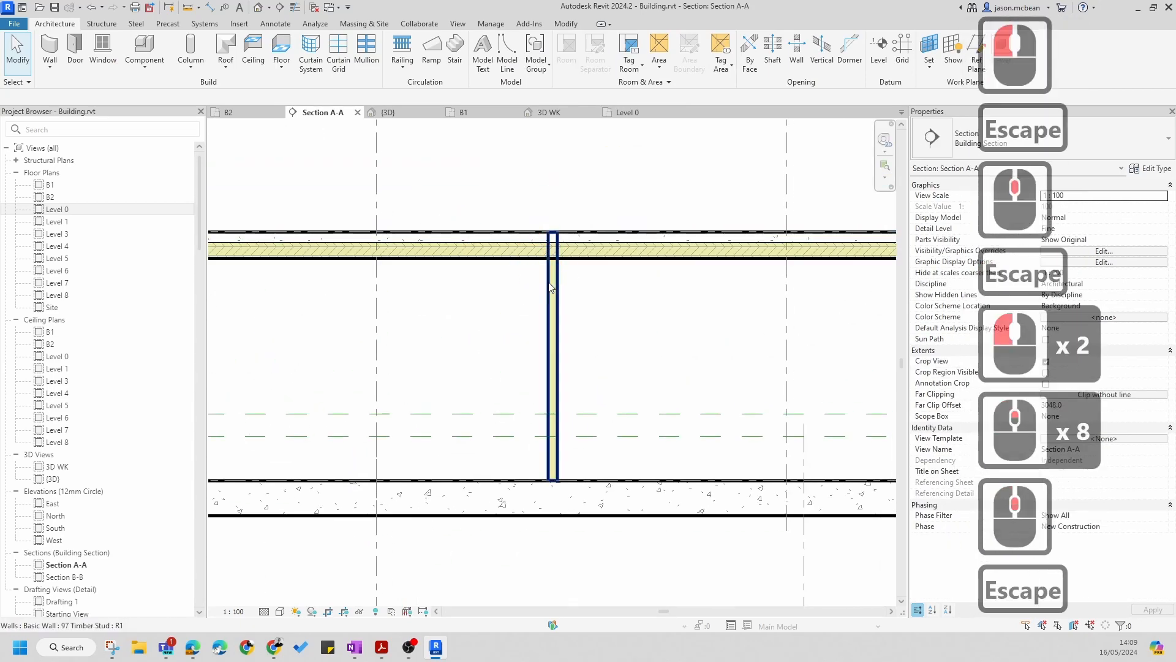
Lower the top of the cut timber stud wall to the underside of the Level 1 floor, a top offset of -380 mm
left_click(553, 236)
left_click_drag(553, 236, 553, 254)
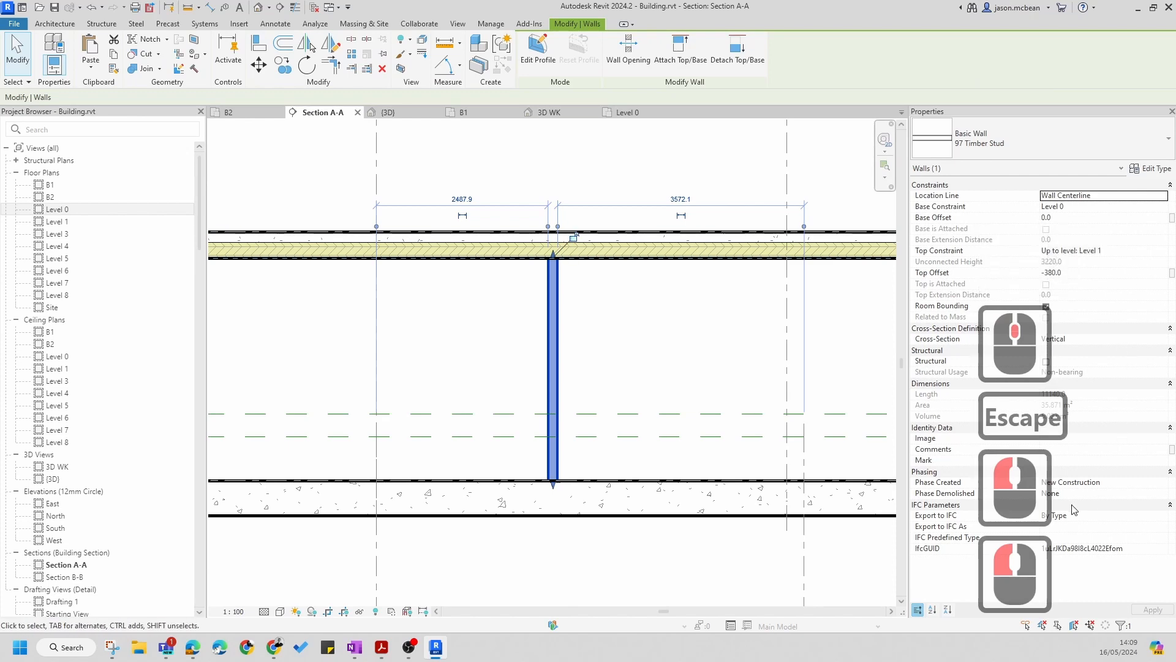
key("Escape")
scroll(640, 313, "down", 4)
key("Escape")
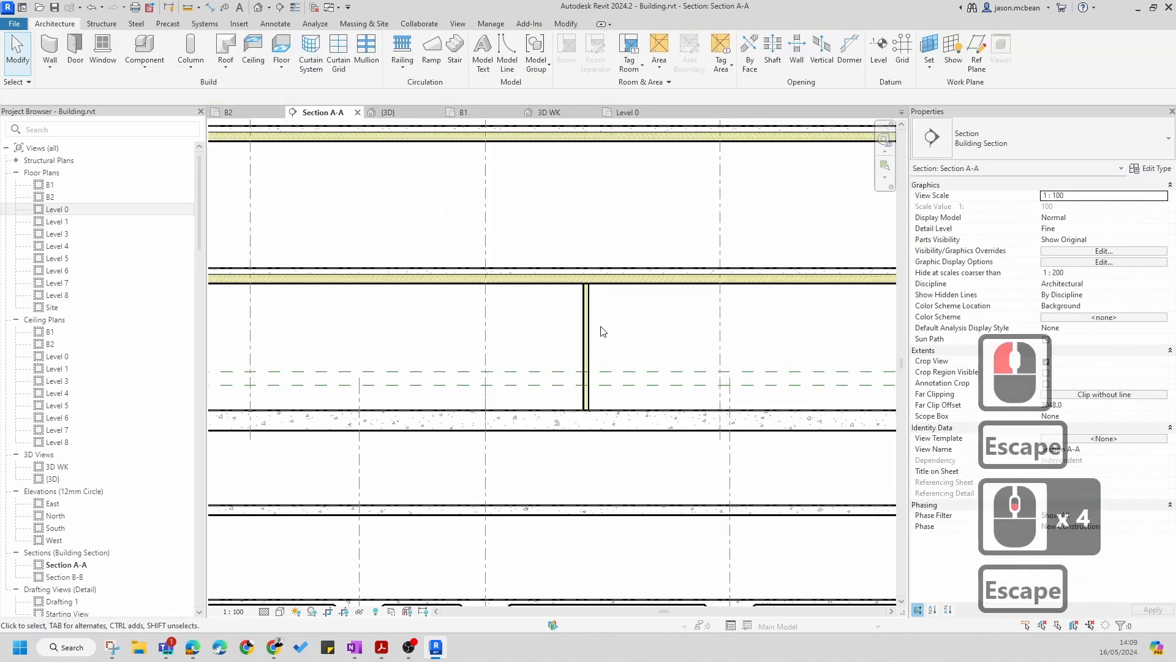
Try to select the connected walls as a chain in Section A-A, and return to the Level 0 floor plan
key("Tab")
left_click(586, 328)
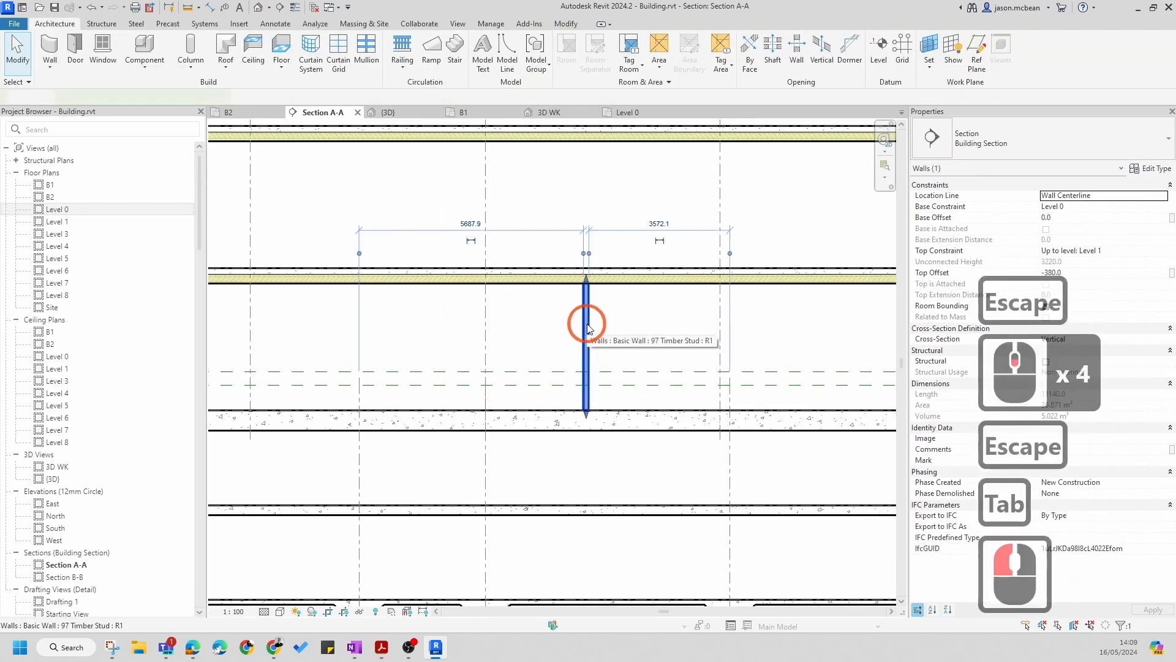
key("Tab")
left_click(631, 319)
key("Escape")
left_click(239, 111)
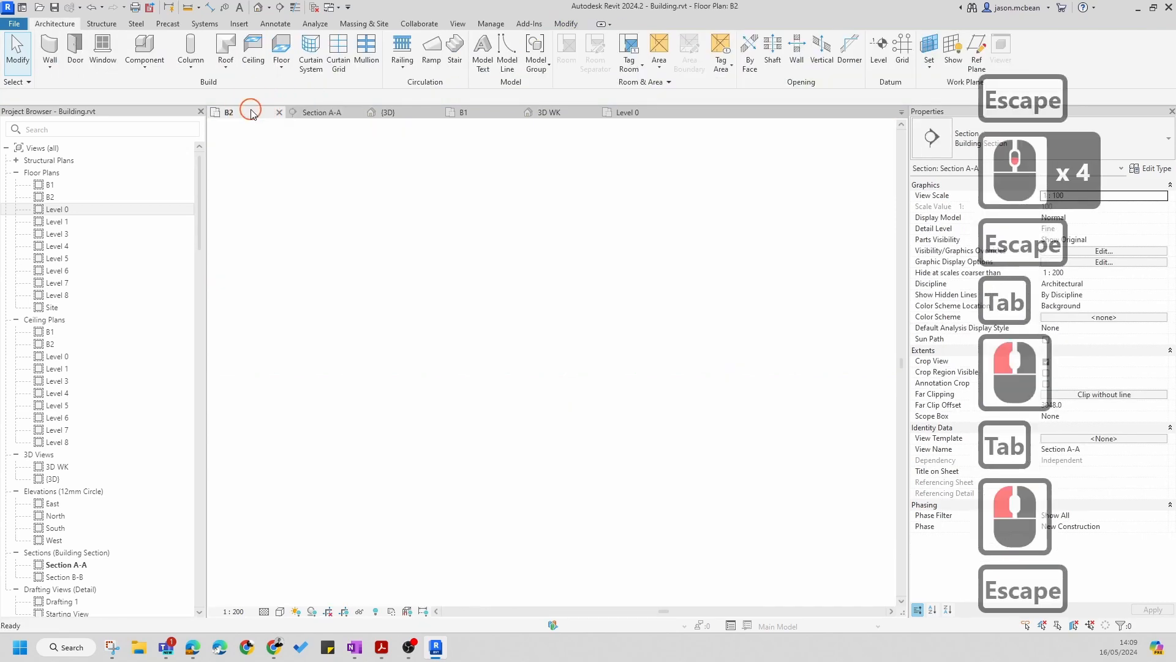
key("Escape")
left_click(626, 112)
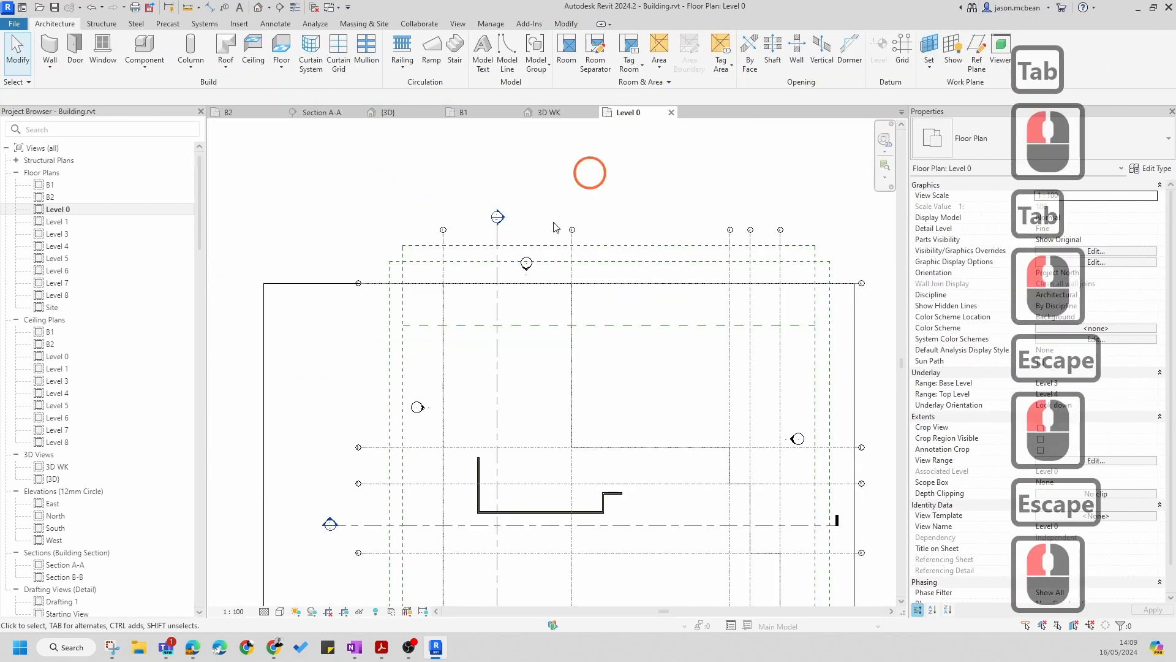
Set the top offset of the long vertical timber stud wall at the start of the chain to -380 mm
key("Tab")
left_click(479, 477)
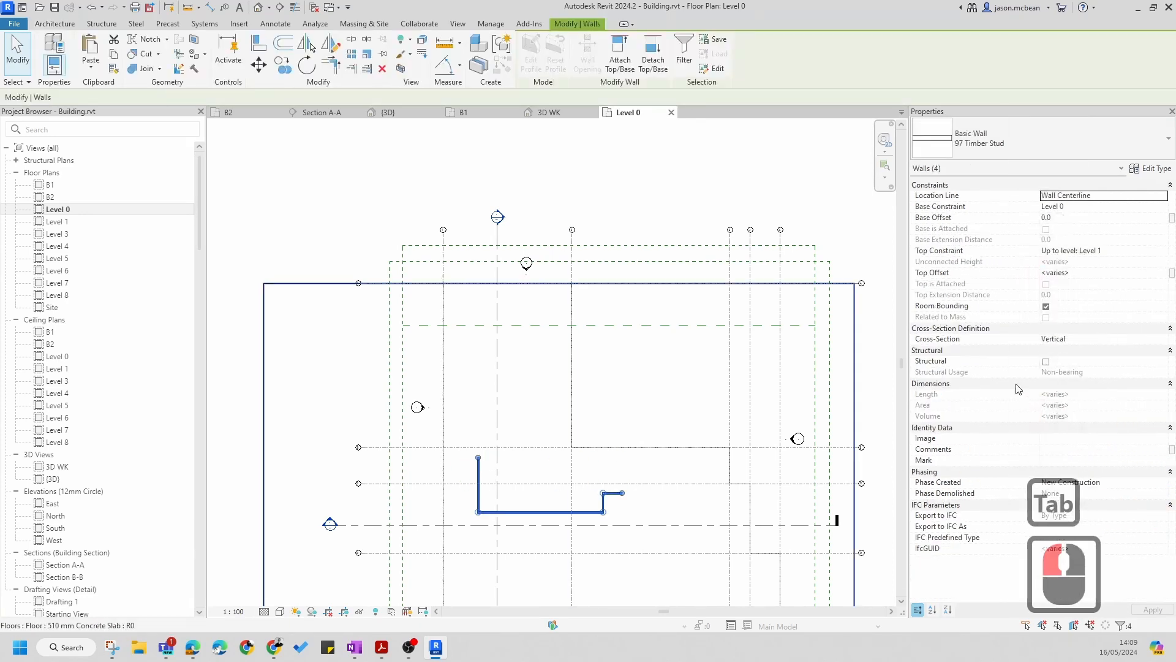
key("Escape")
left_click(478, 478)
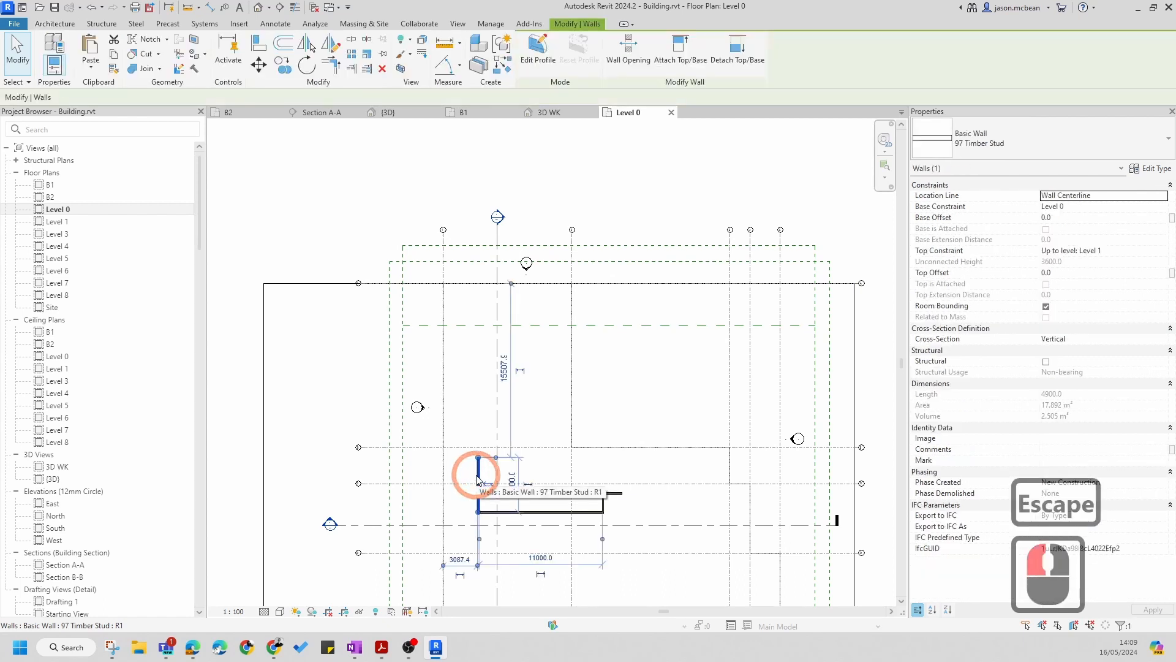
left_click(1067, 275)
type("-3")
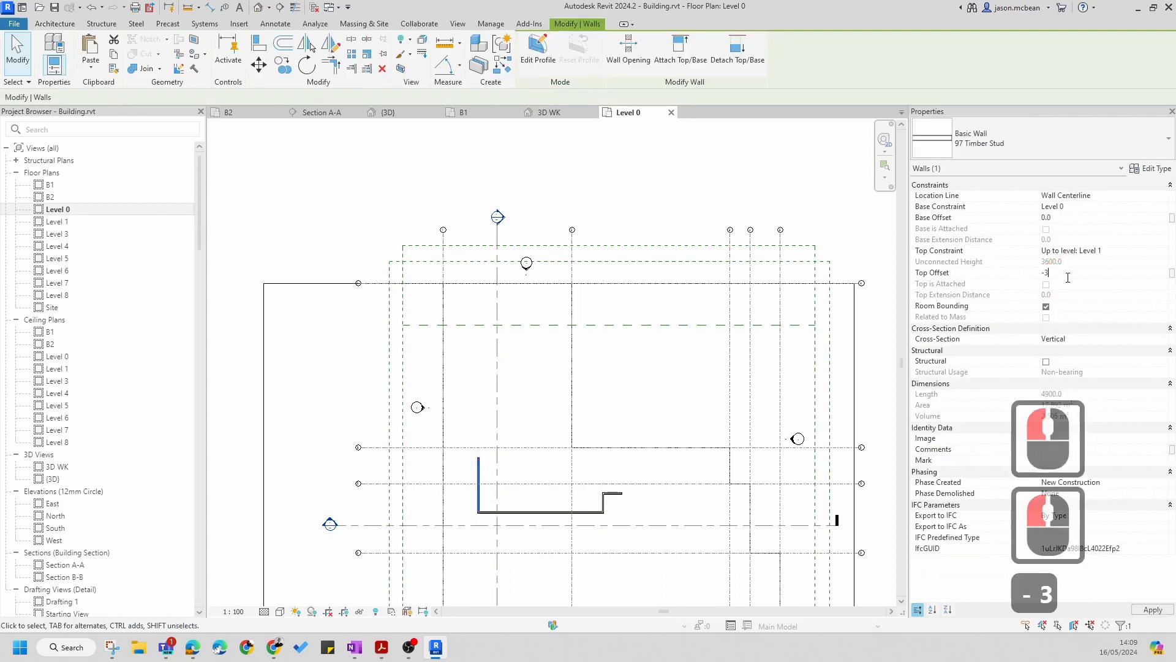
type("80")
key("Return")
key("Escape")
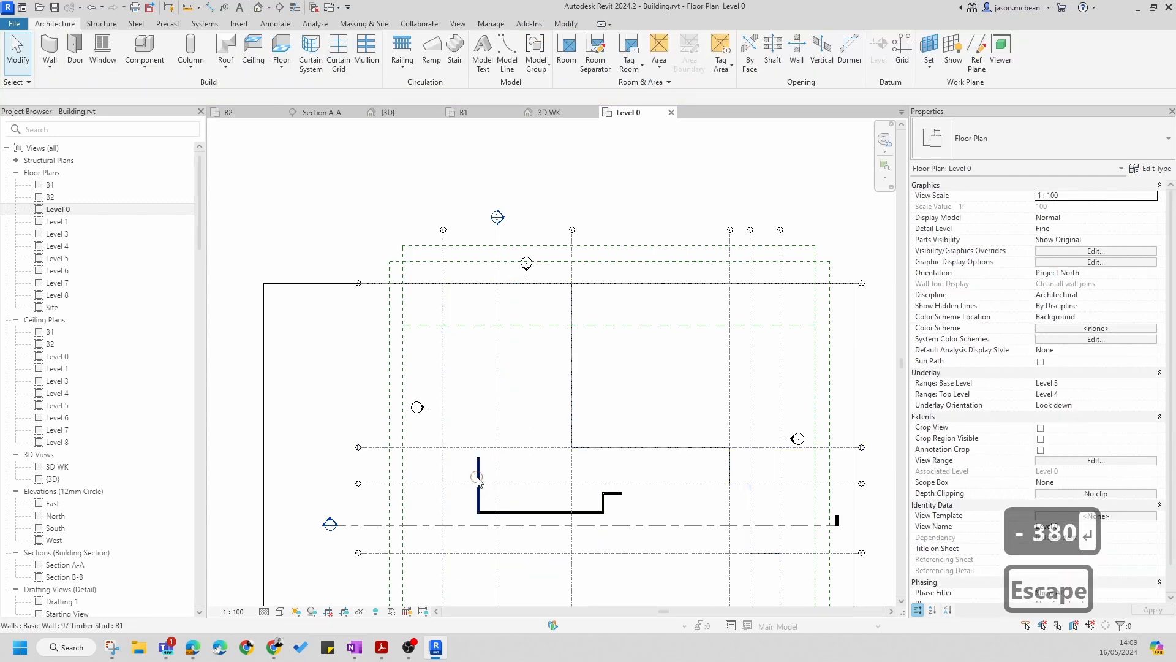
Try to copy the long vertical wall's properties to the other walls of the chain with Match Type
left_click(478, 481)
left_click(114, 68)
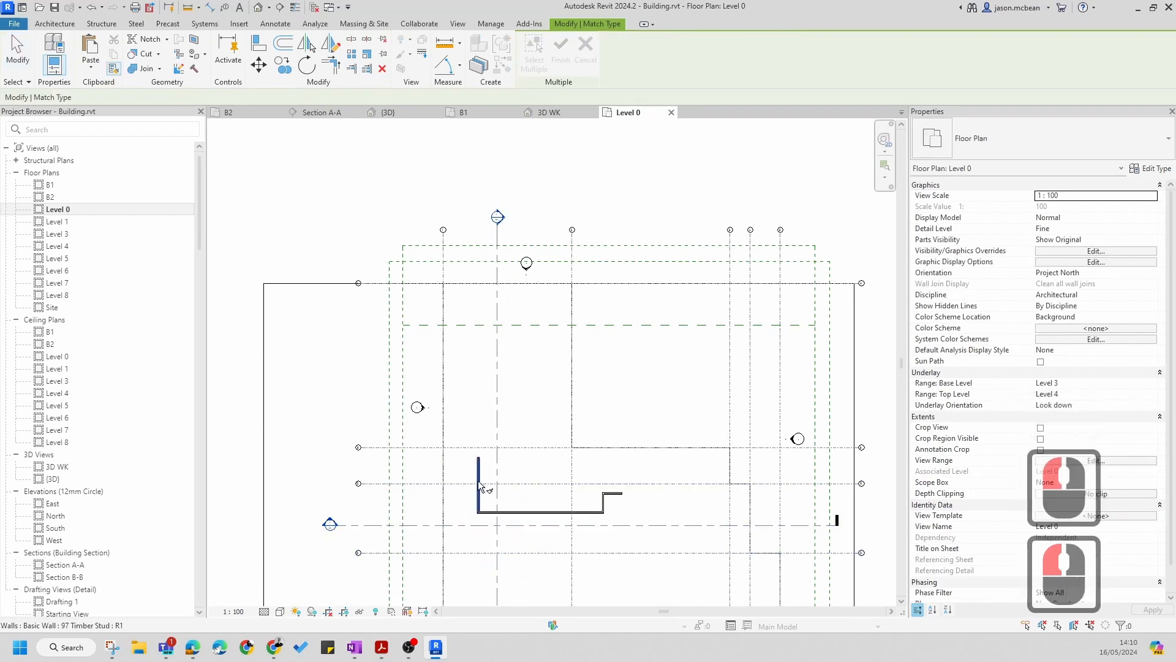
left_click(490, 521)
scroll(558, 517, "up", 4)
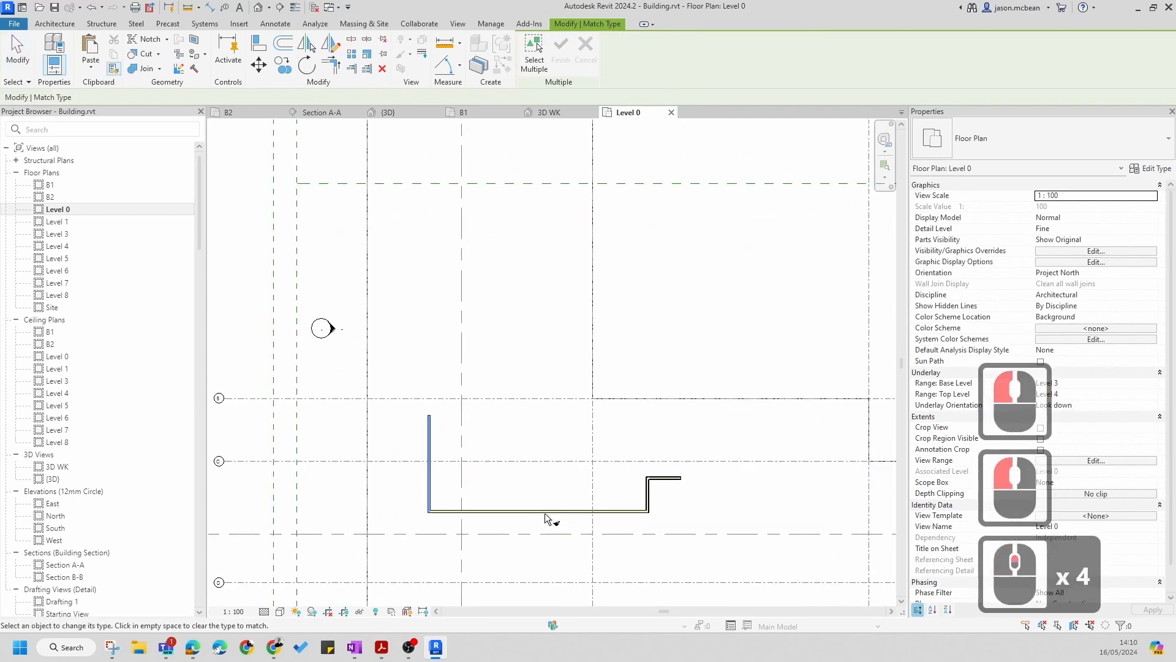
left_click(602, 518)
left_click(651, 498)
key("Escape")
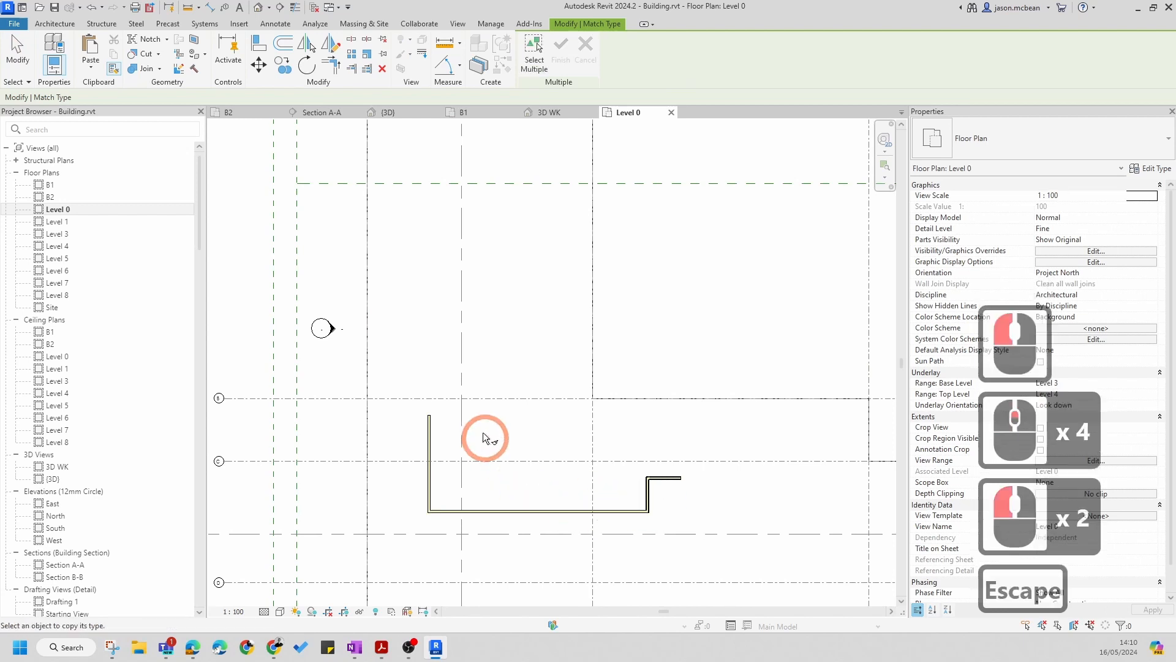
left_click(116, 65)
left_click(429, 447)
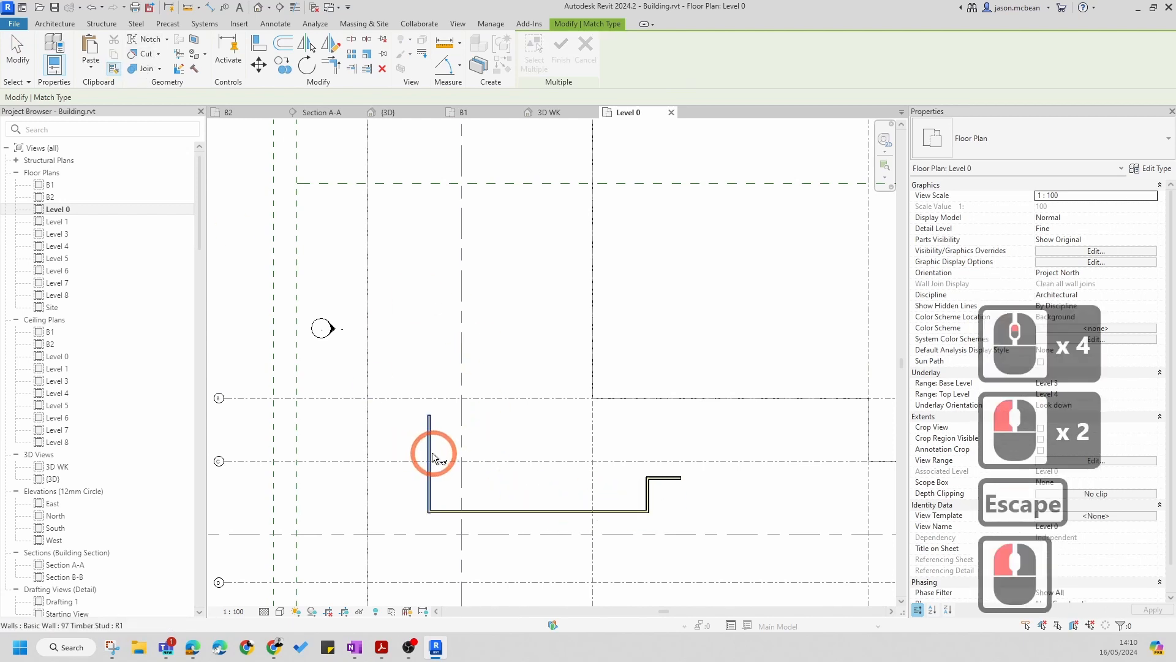
left_click(478, 511)
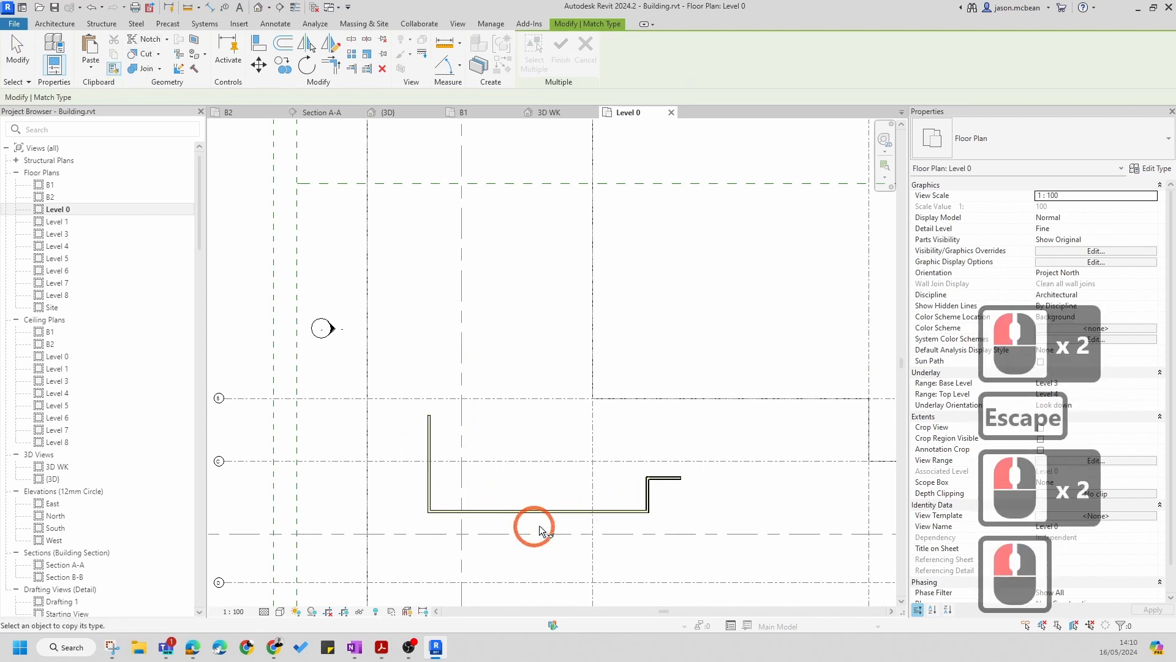
left_click(665, 479)
left_click(672, 481)
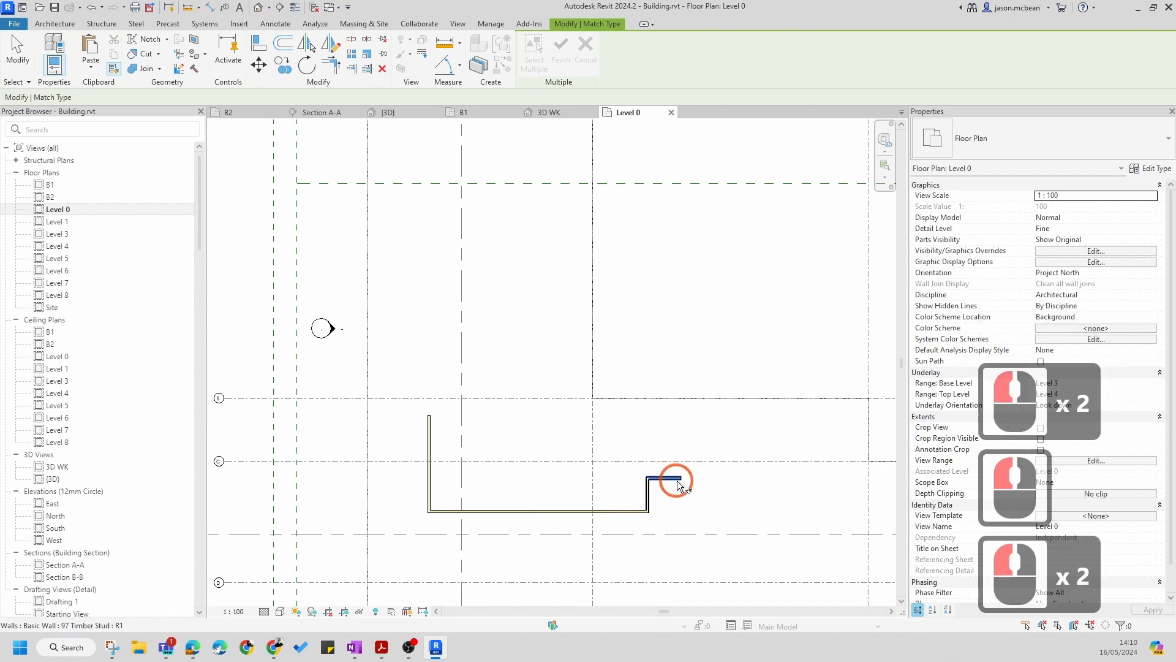
key("Escape")
Select the whole chain of four timber stud walls and set their top offset to -380 mm
key("Tab")
left_click(666, 479)
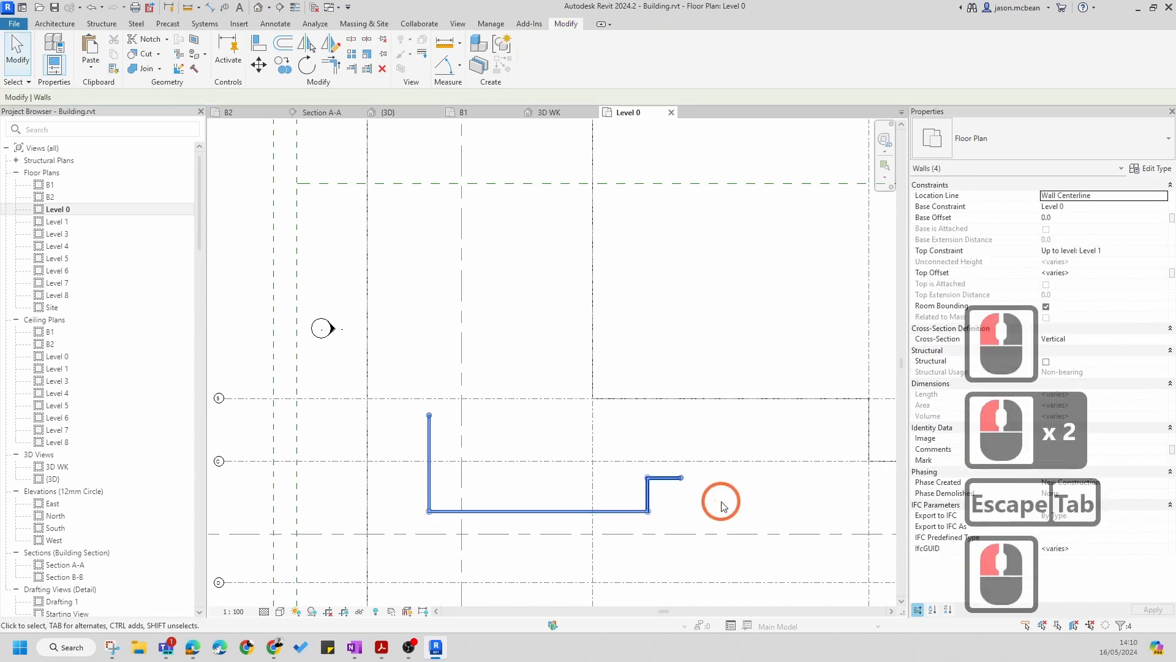
left_click(1125, 274)
type("-")
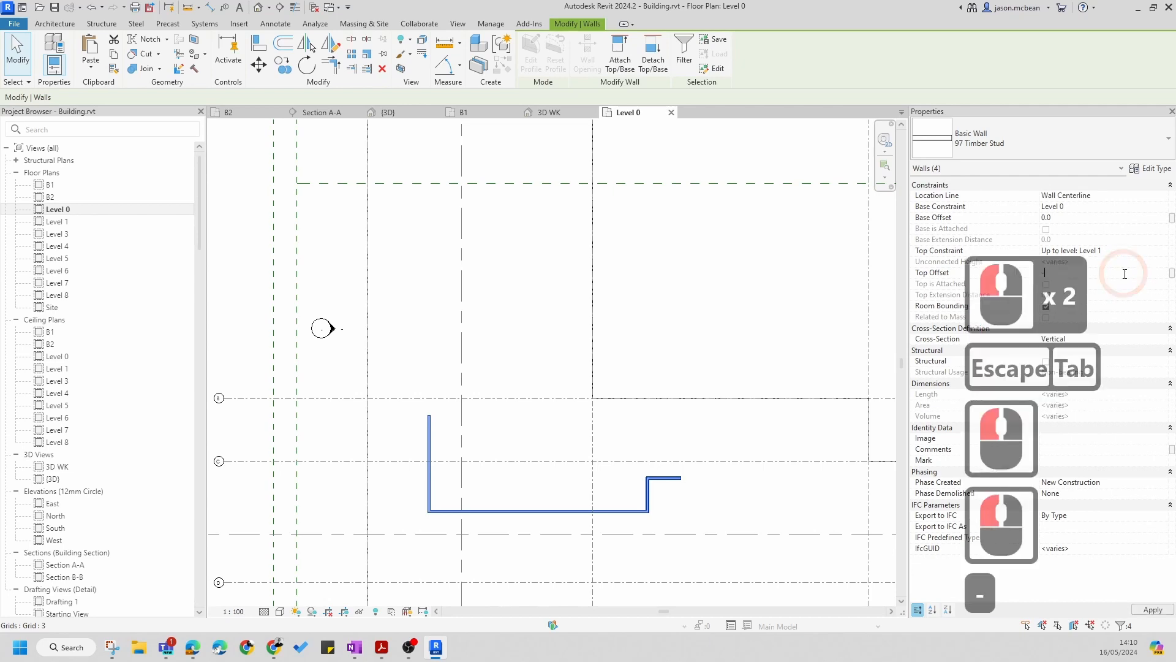
type("380")
key("Return")
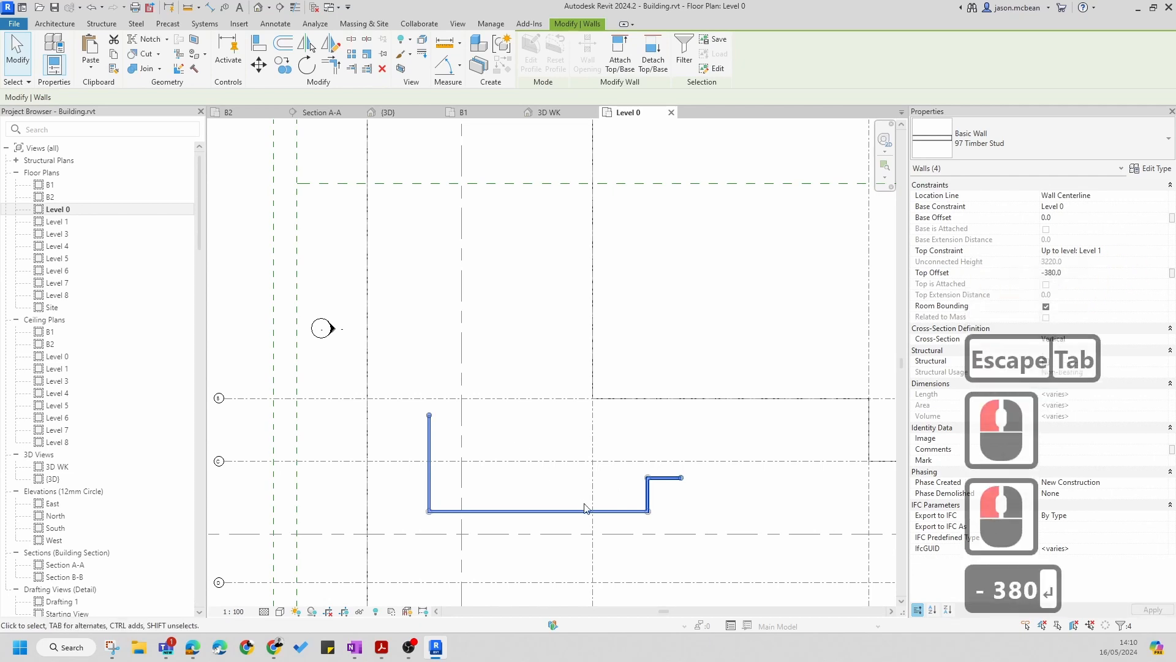
key("Escape")
scroll(588, 507, "up", 4)
key("Escape")
scroll(650, 490, "up", 3)
key("m")
key("a")
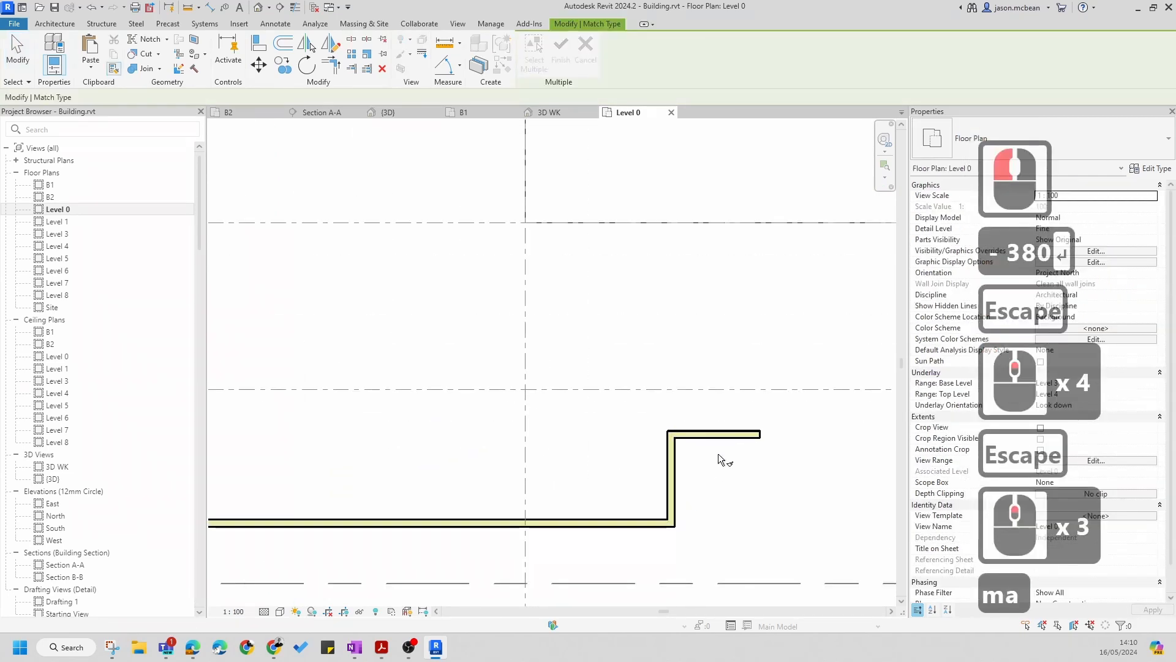
left_click(684, 451)
left_click(655, 493)
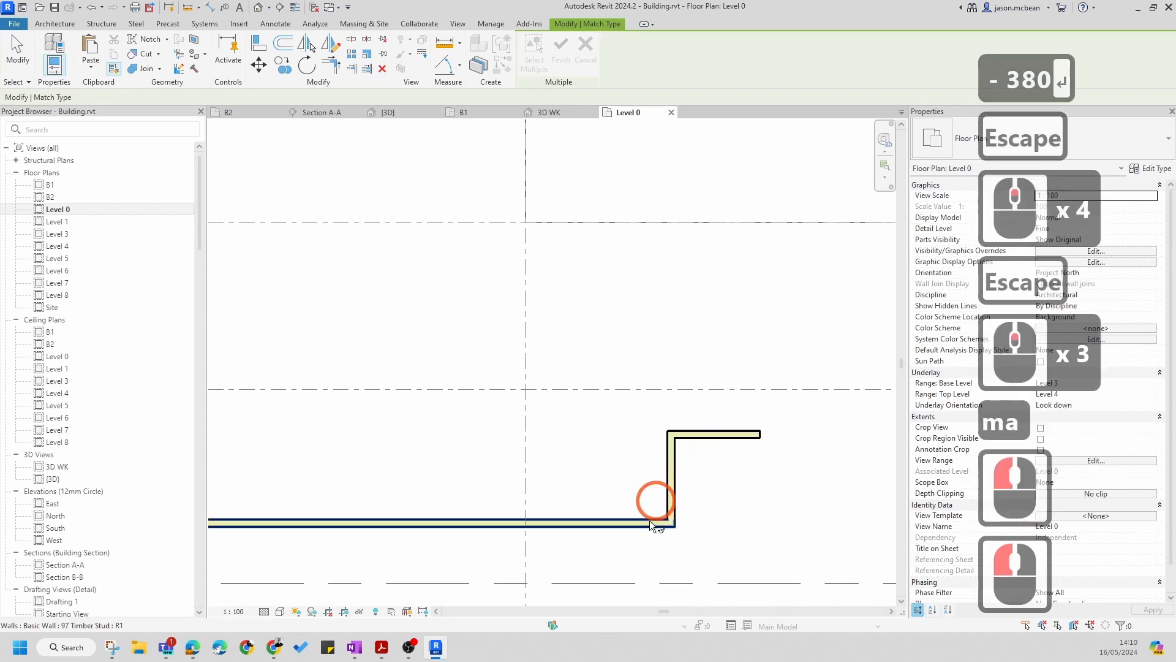
key("Escape")
scroll(687, 472, "down", 4)
key("Escape")
scroll(687, 471, "down", 2)
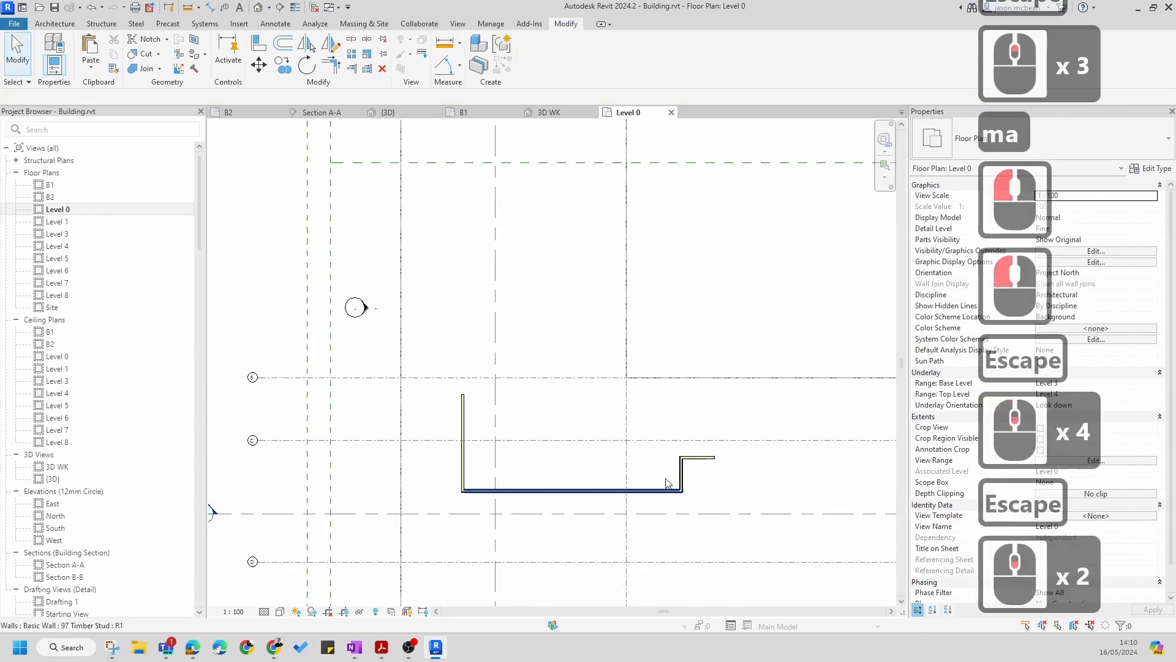
Open the West elevation to examine the wall tops against the Level 1 floor, and close the elevation
double_click(364, 306)
scroll(599, 472, "up", 7)
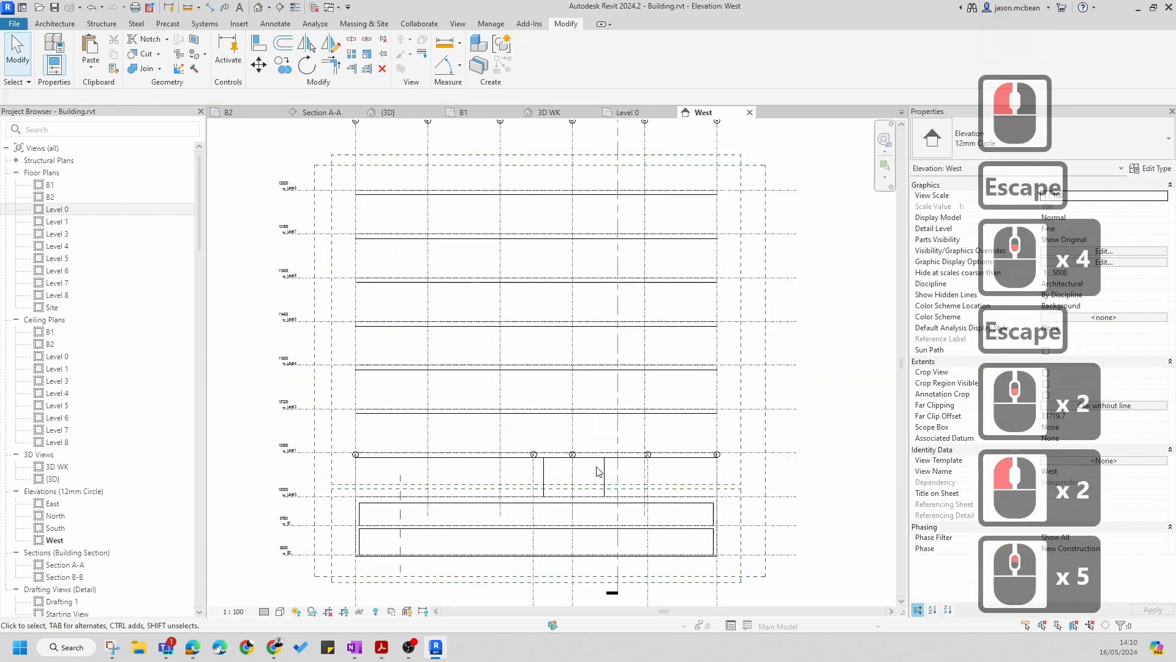
key("Escape")
scroll(620, 467, "up", 5)
scroll(619, 466, "down", 6)
key("Escape")
scroll(603, 465, "down", 7)
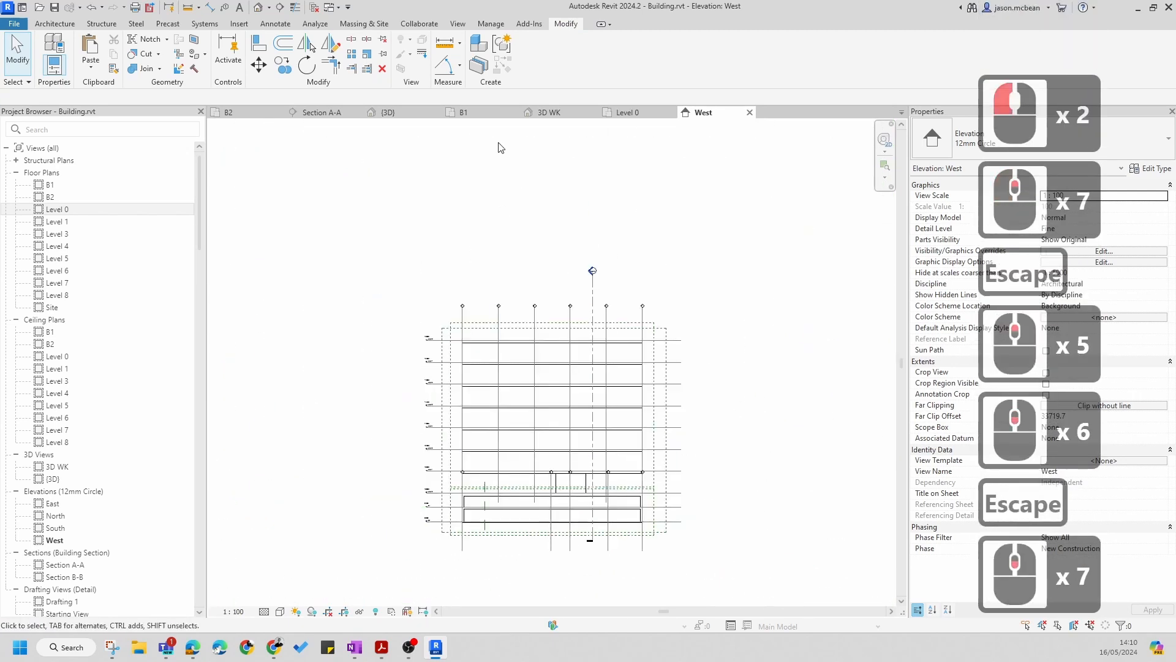
left_click(750, 113)
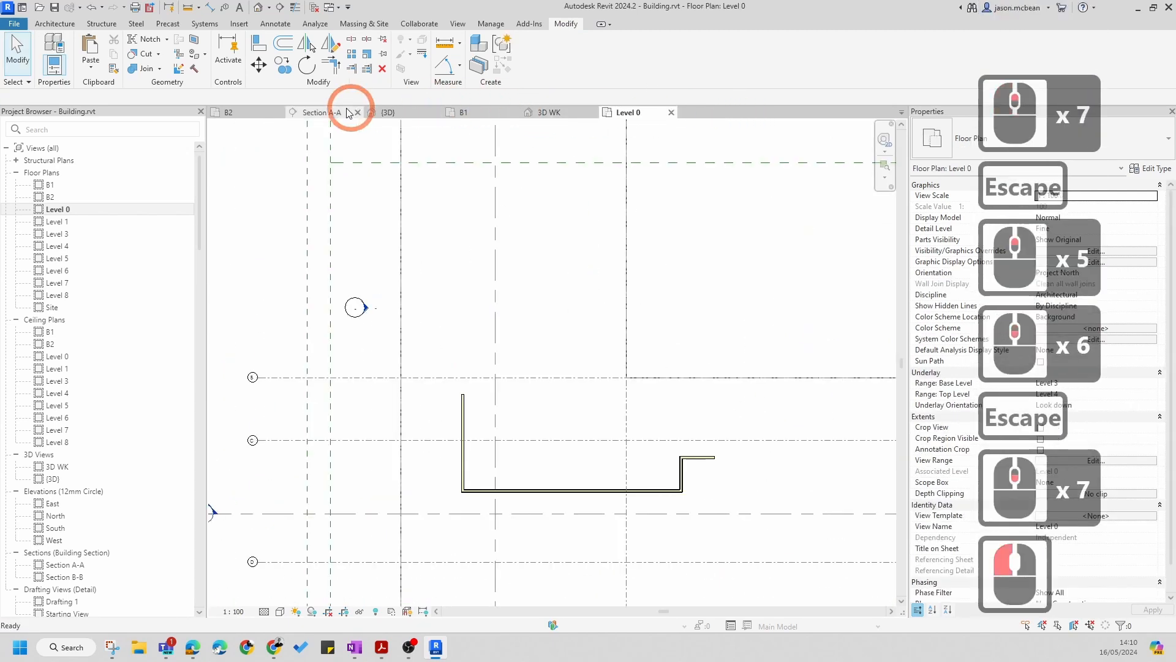
In Section A-A, lower the top of the timber stud wall well below the Level 1 floor, leaving a gap
left_click(312, 112)
key("Escape")
scroll(584, 262, "up", 6)
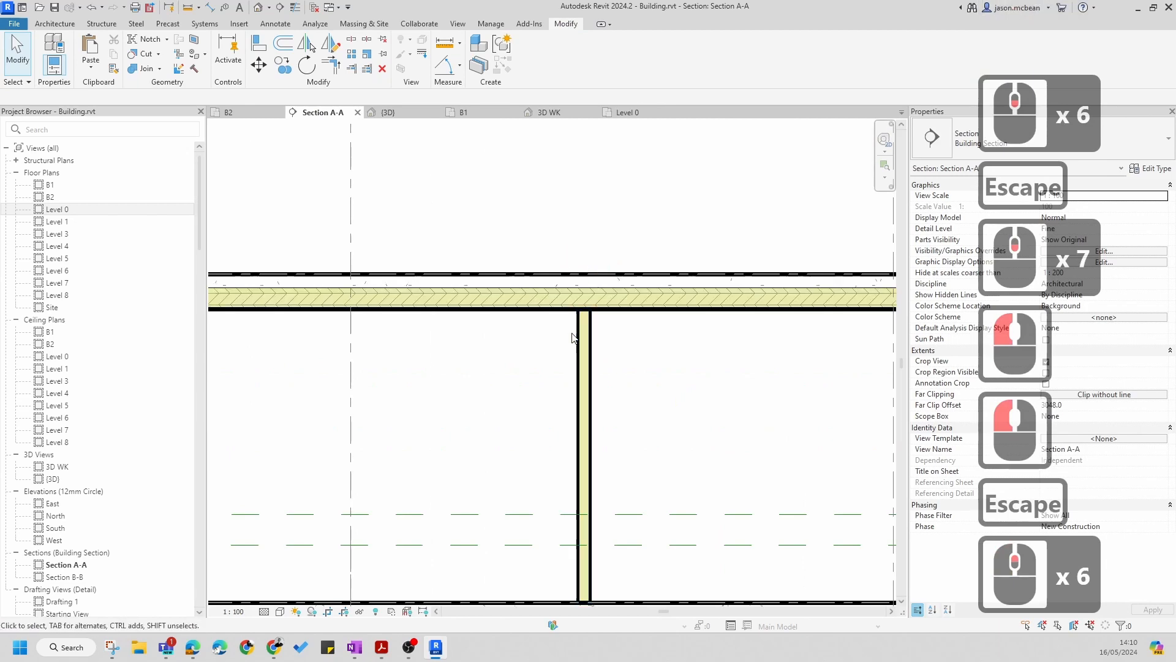
left_click(589, 311)
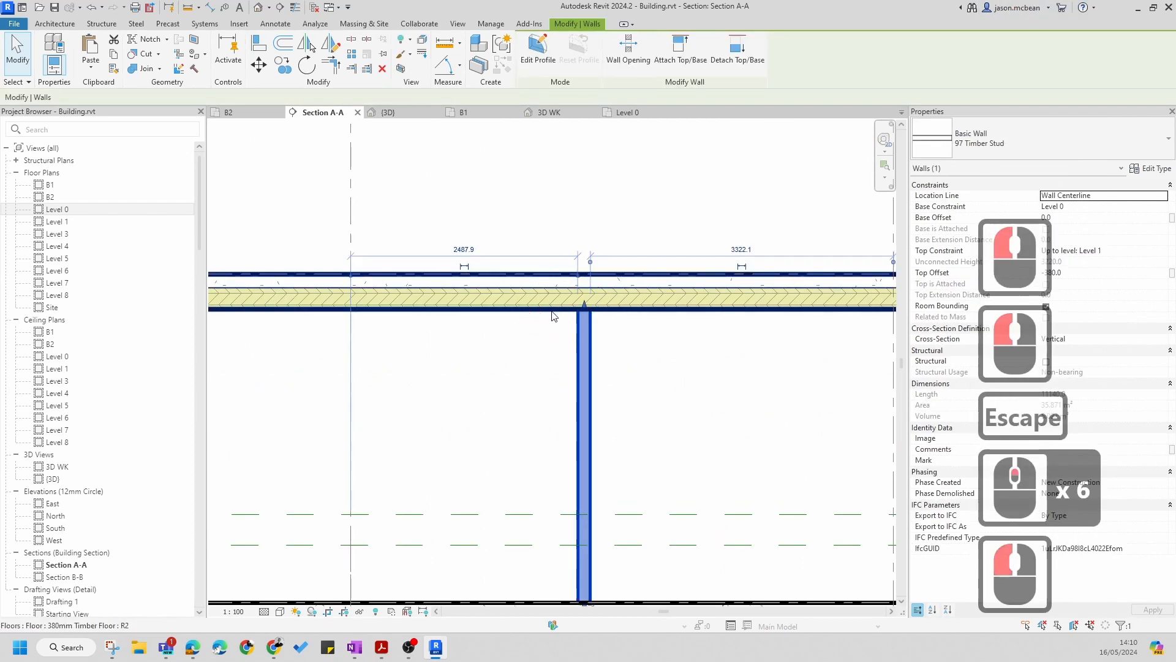
scroll(609, 328, "down", 7)
scroll(591, 341, "up", 5)
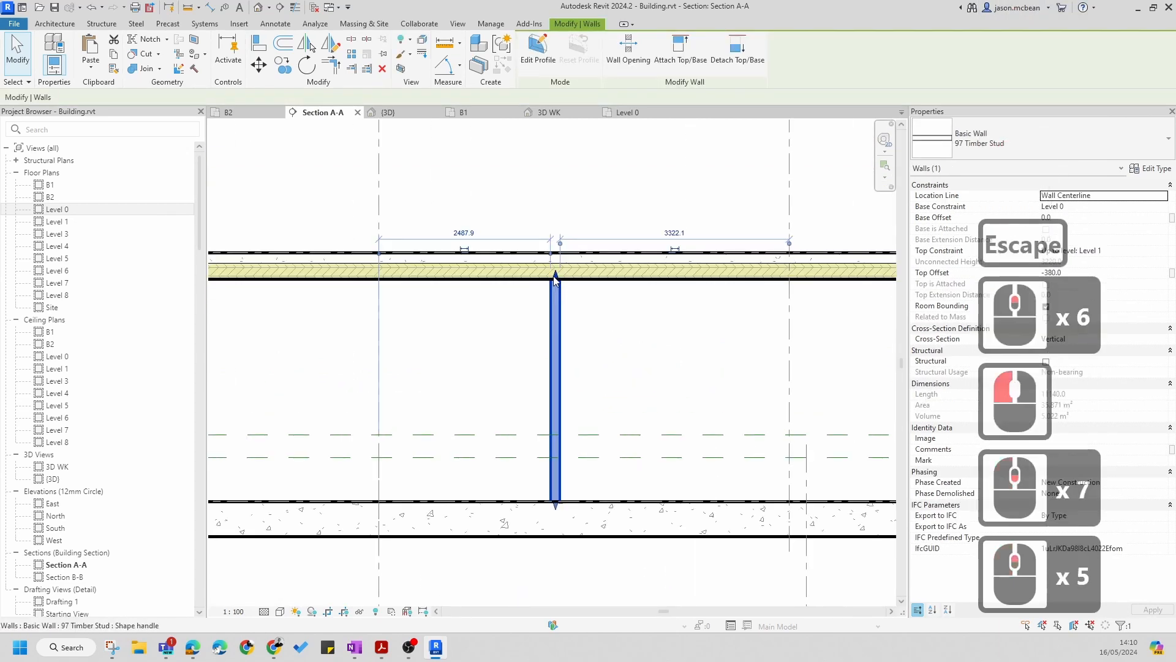
left_click_drag(555, 279, 625, 334)
key("Escape")
scroll(558, 341, "down", 5)
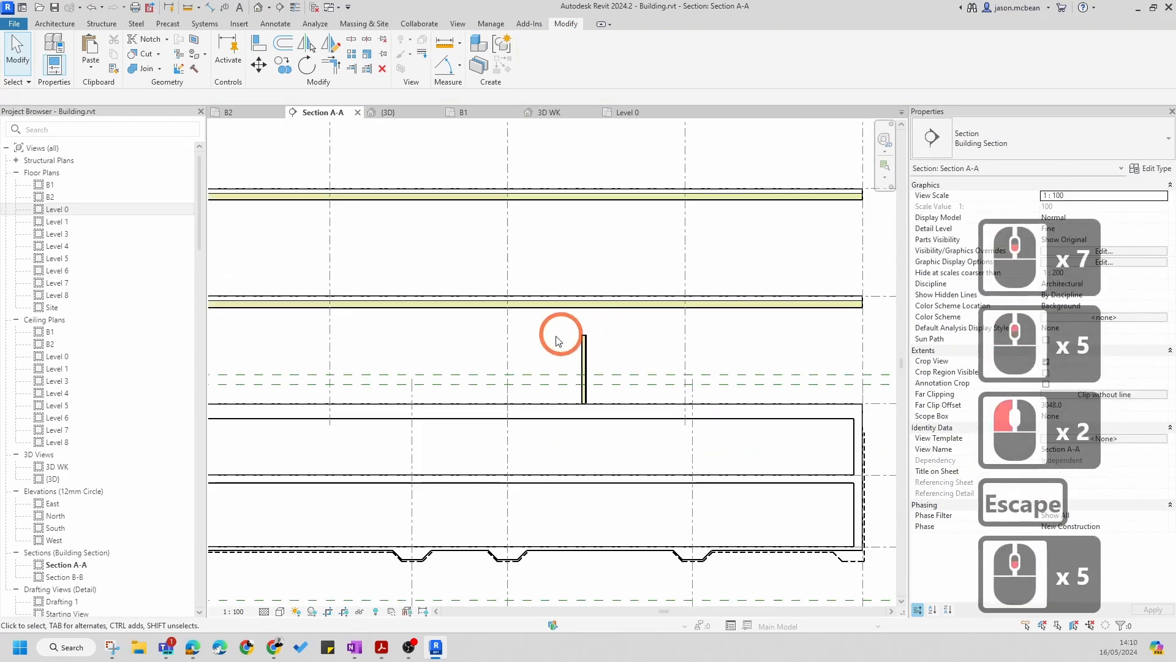
In Section A-A, raise the top of the timber stud wall back to the underside of the Level 1 floor
scroll(586, 335, "up", 4)
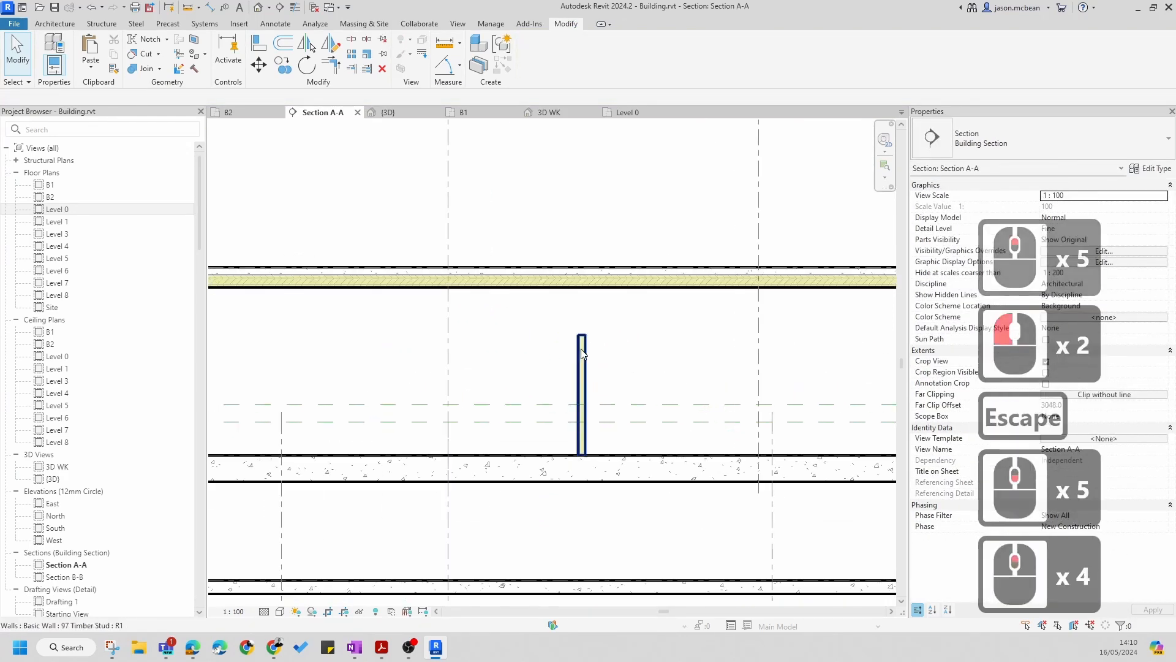
left_click(582, 335)
left_click_drag(583, 335, 583, 288)
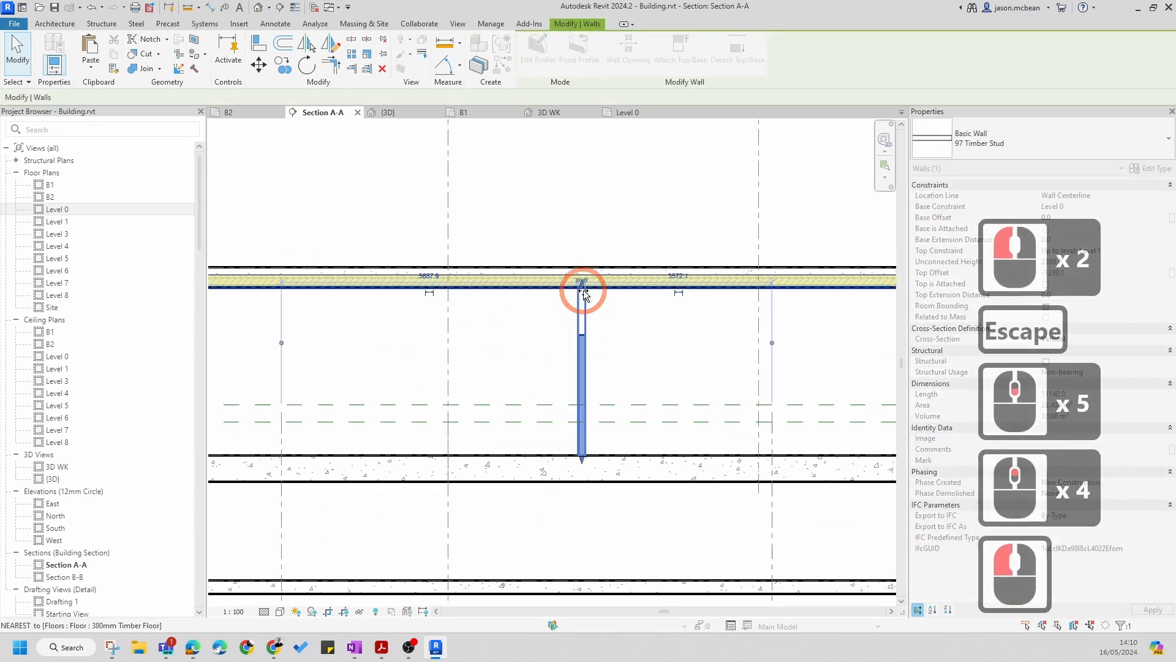
scroll(602, 326, "up", 1)
scroll(602, 313, "up", 4)
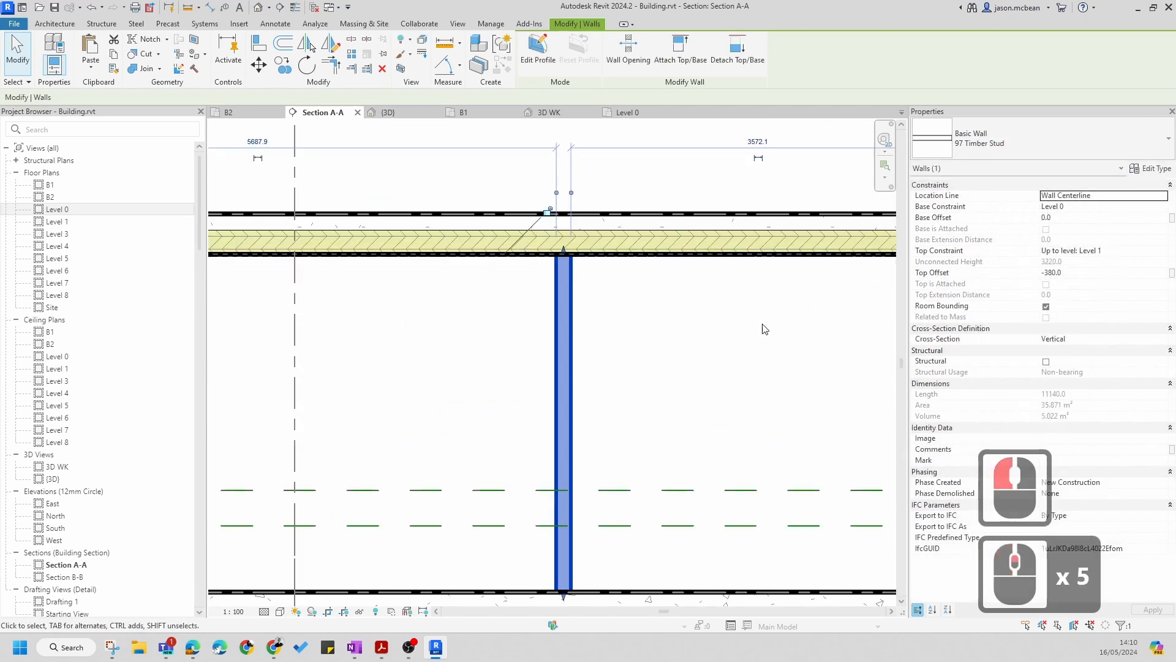
scroll(763, 329, "down", 6)
key("Escape")
scroll(667, 343, "down", 5)
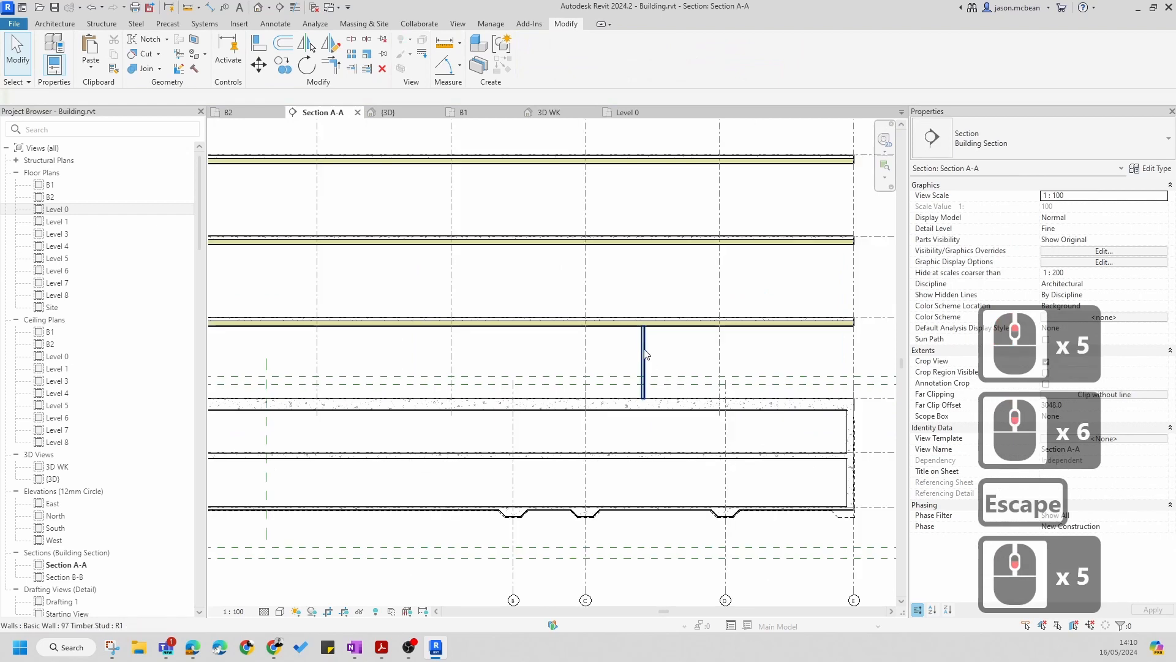
middle_click_drag(644, 354, 671, 356)
scroll(661, 354, "down", 4)
scroll(661, 354, "up", 6)
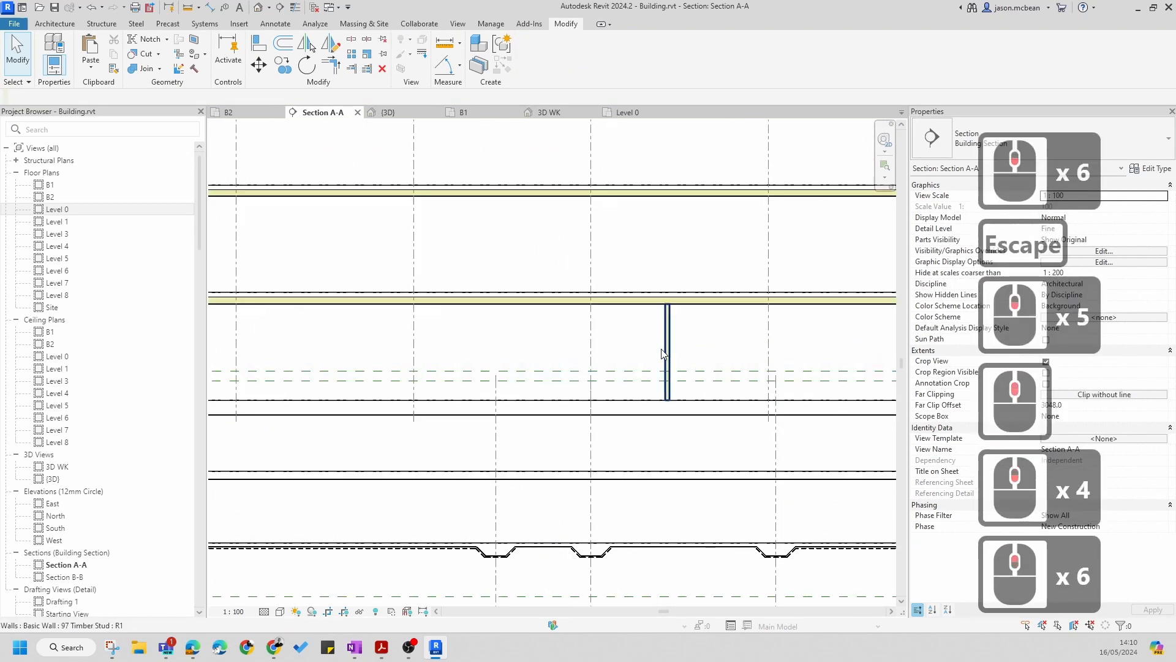
scroll(662, 354, "up", 3)
On the Level 0 plan, copy the 4900 mm vertical timber stud wall westward, leaving a gap of about 2360 mm, and select the copy
double_click(57, 209)
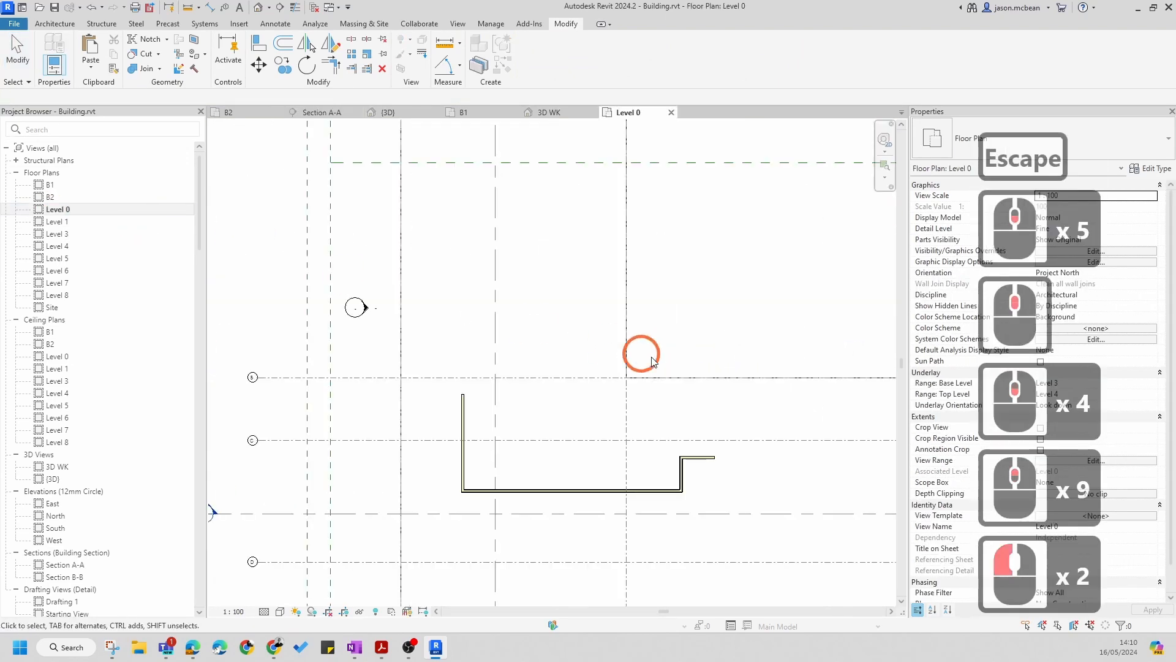
scroll(456, 443, "up", 5)
left_click(469, 392)
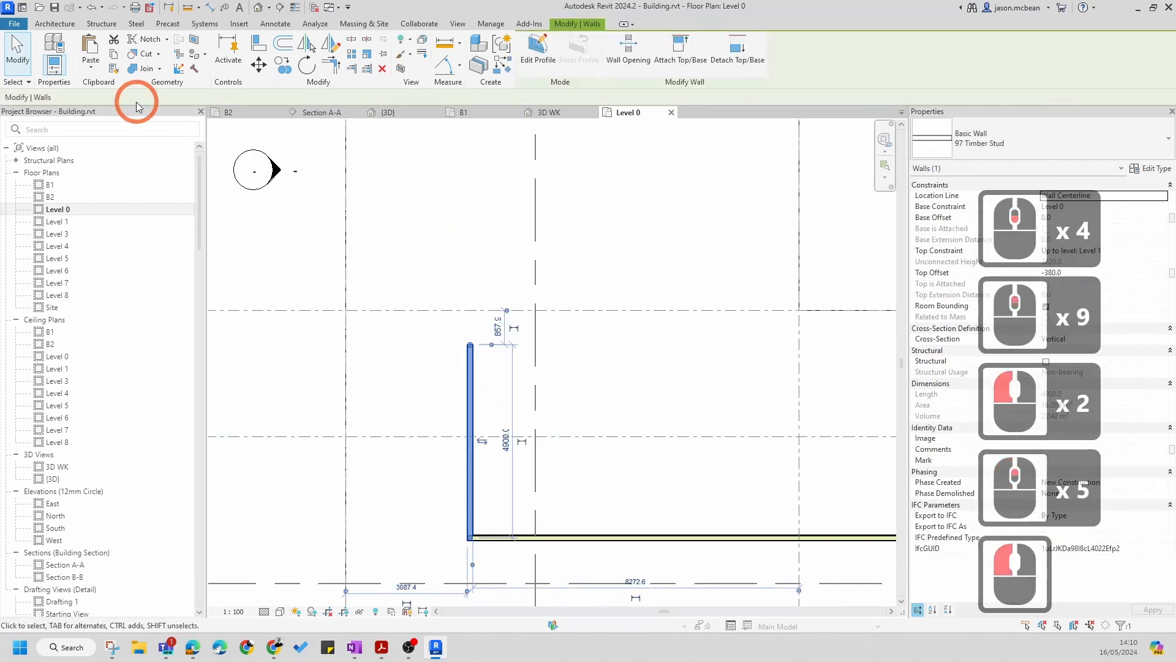
left_click(282, 68)
left_click(645, 407)
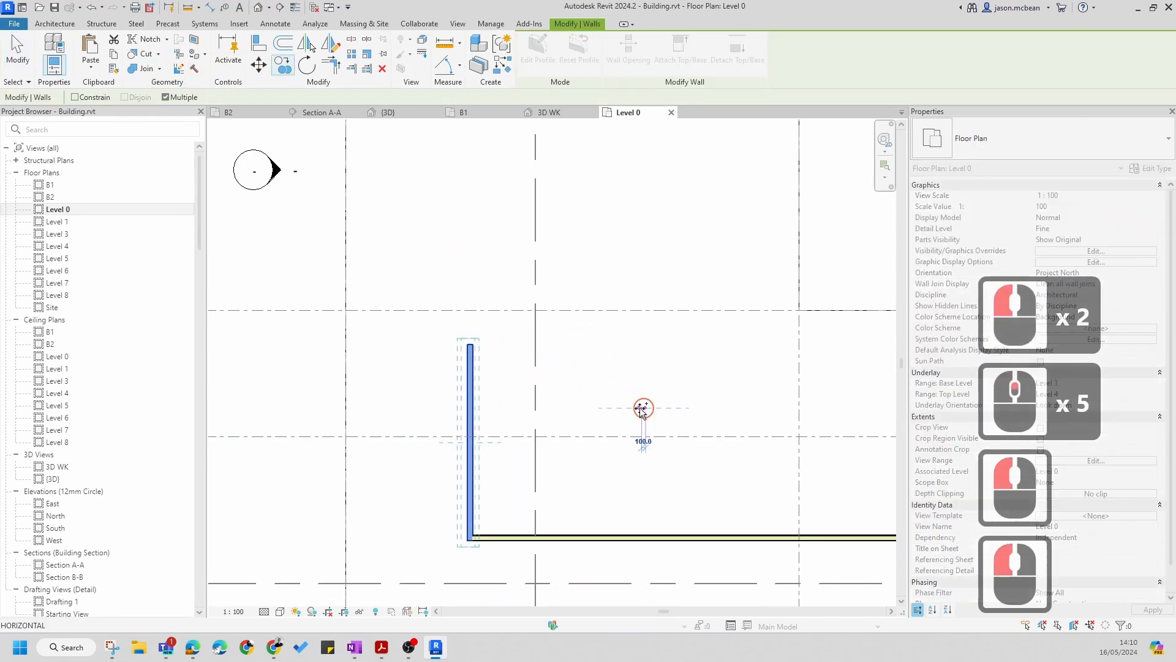
left_click(549, 406)
key("Escape")
key("Escape")
key("Escape")
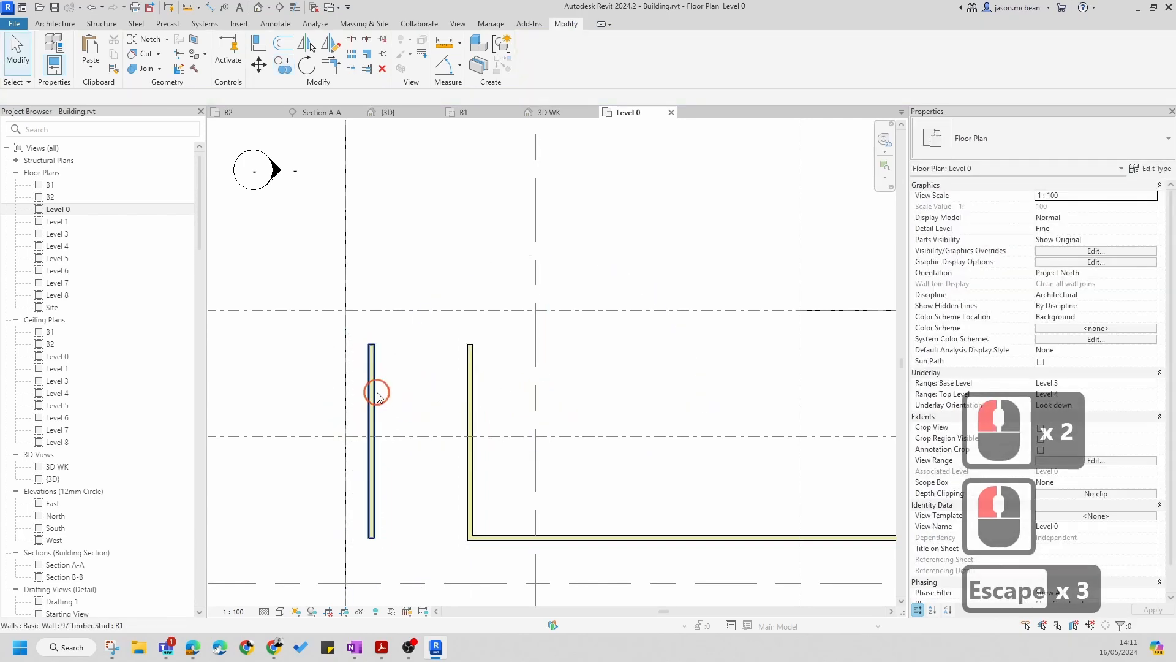
left_click(372, 388)
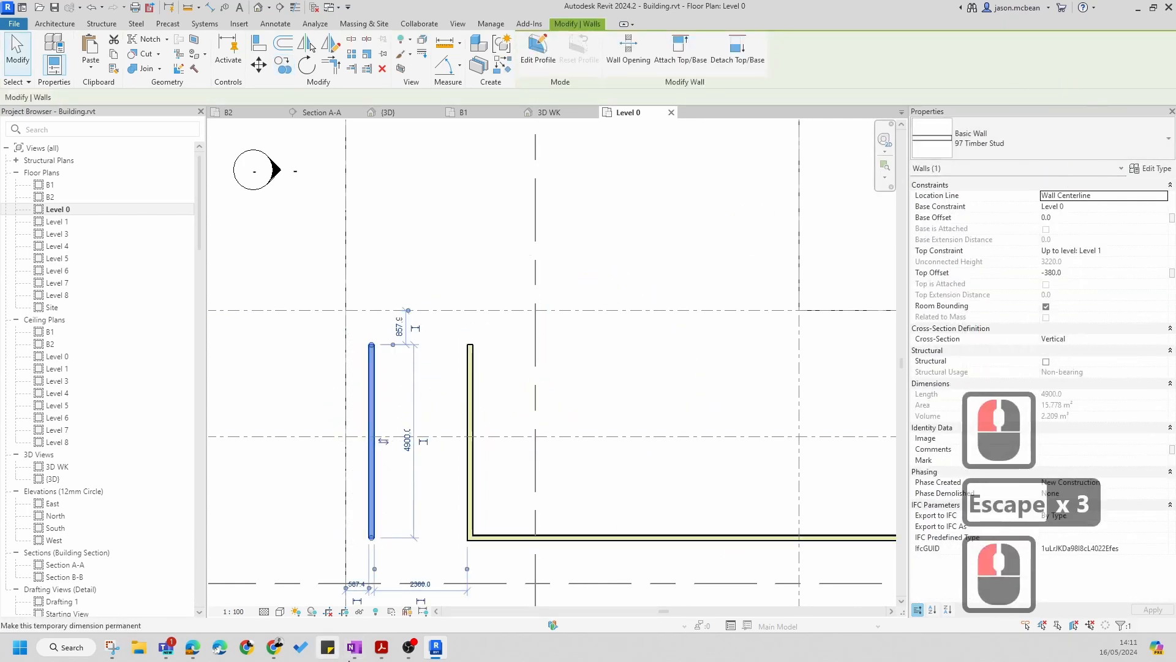
Switch to Edge and find the plasterboard partition selection guide in Annex 1 of the SABISA drywall guide
left_click(275, 649)
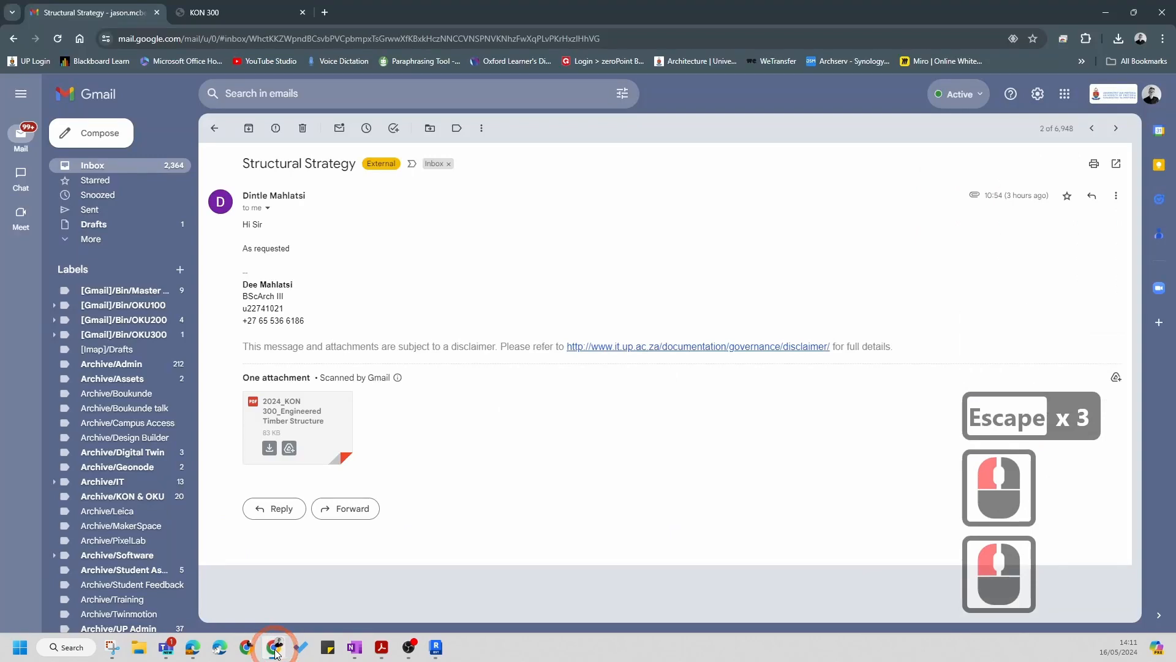
left_click(274, 649)
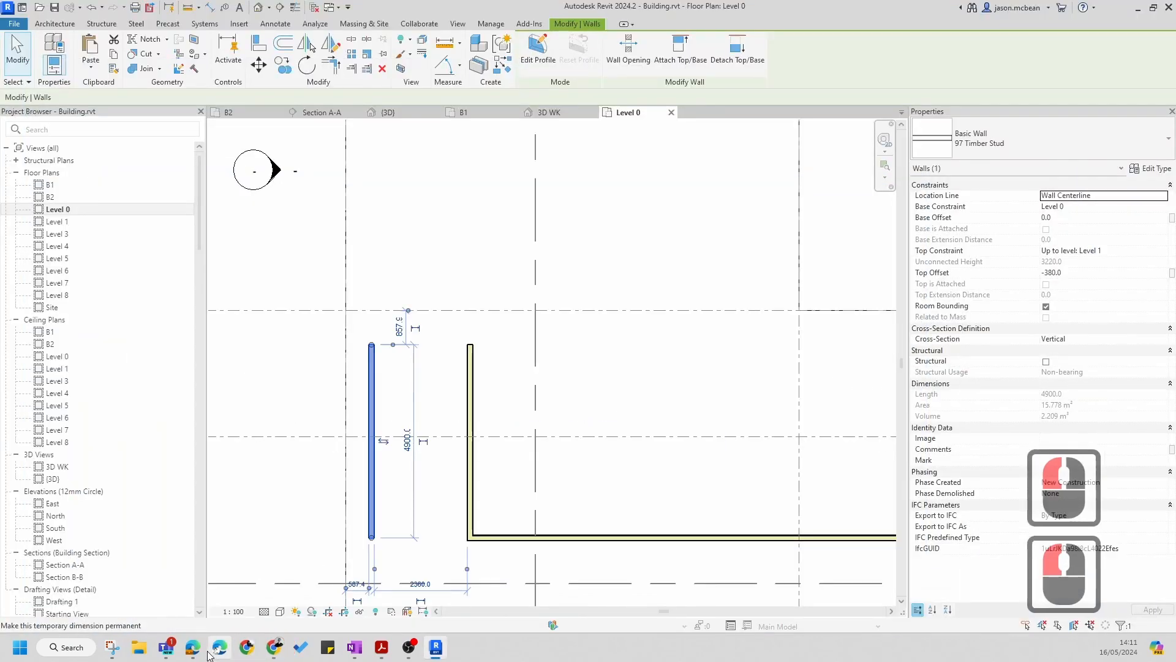
left_click(194, 649)
left_click(180, 12)
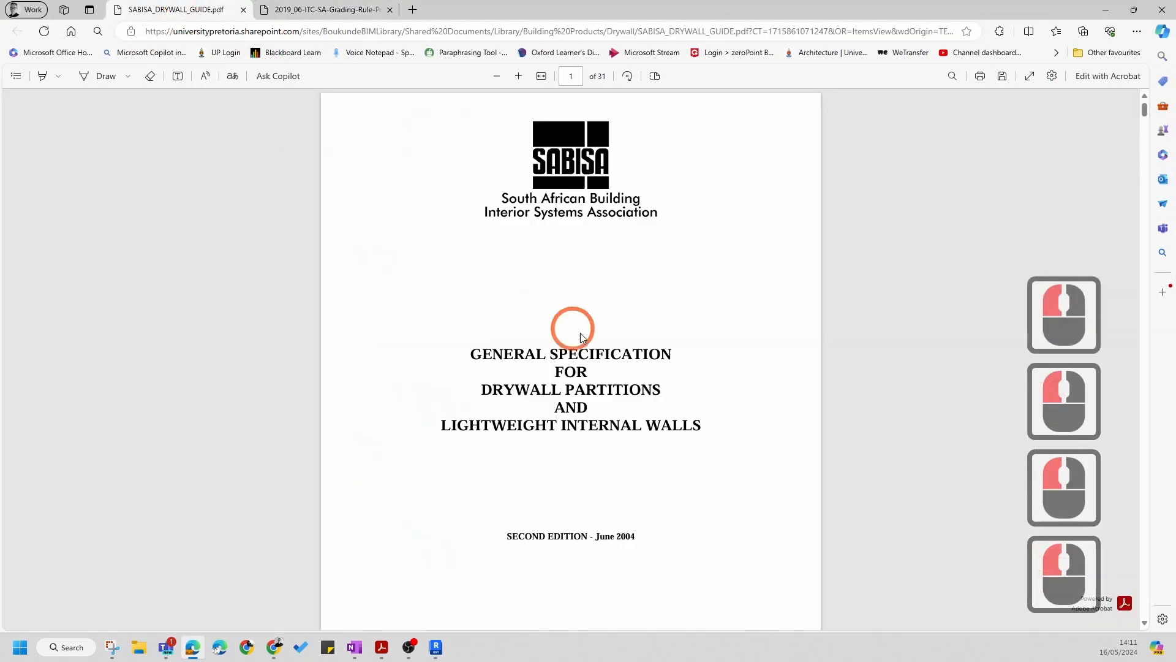
scroll(581, 337, "down", 20)
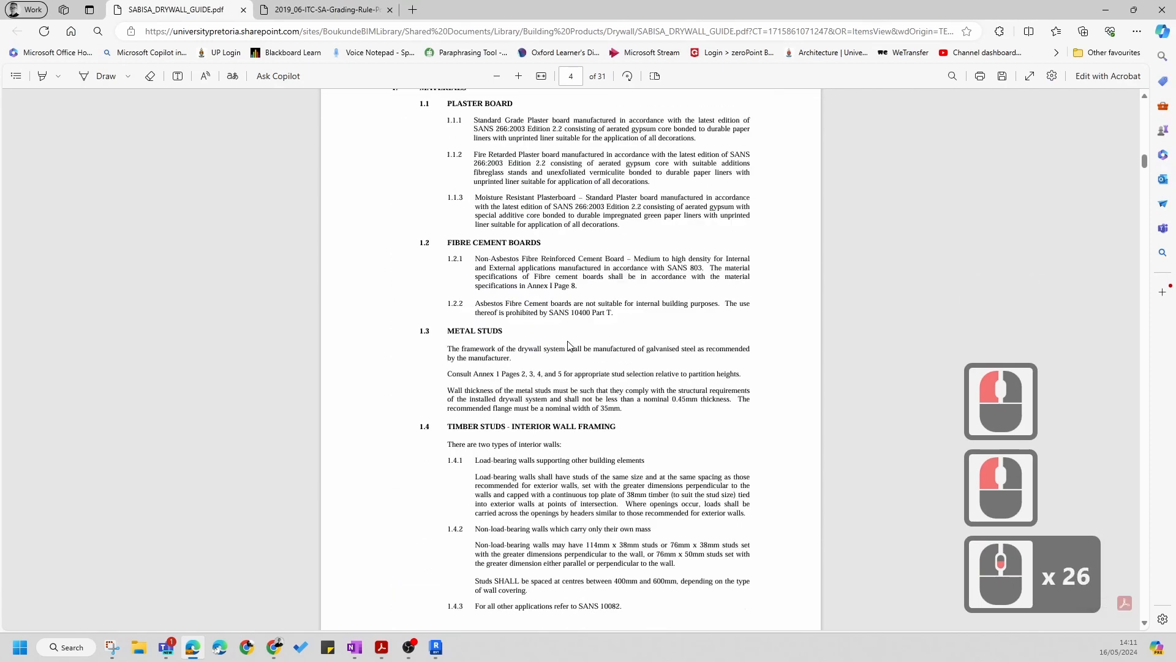
scroll(568, 346, "down", 17)
scroll(494, 308, "down", 3)
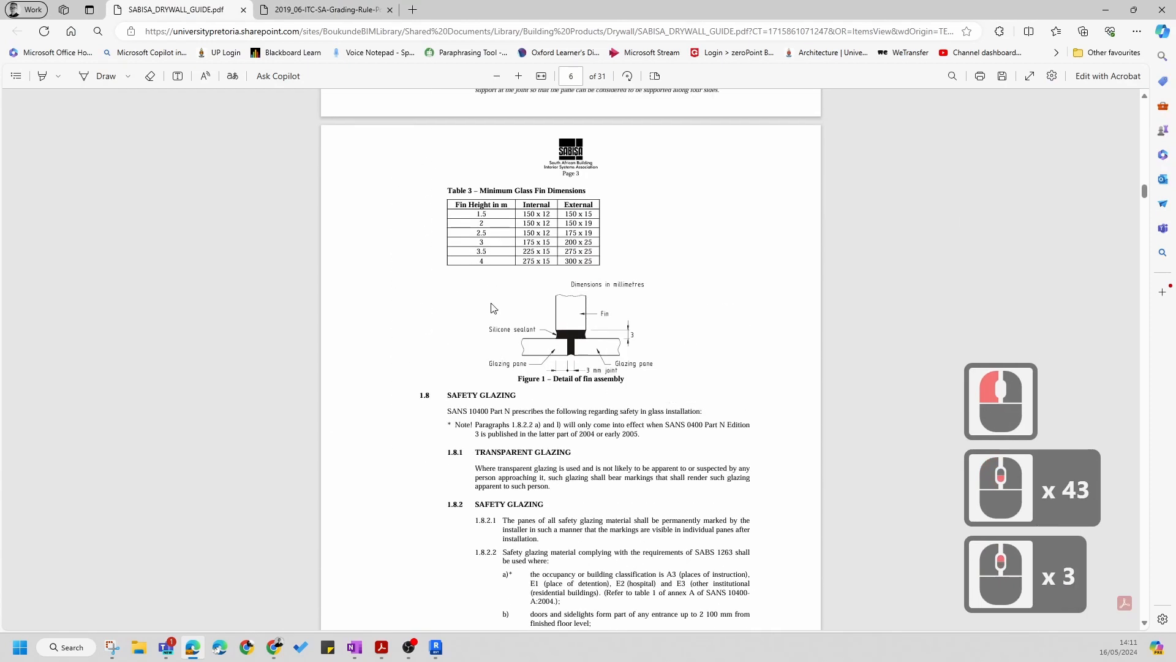
scroll(494, 308, "down", 17)
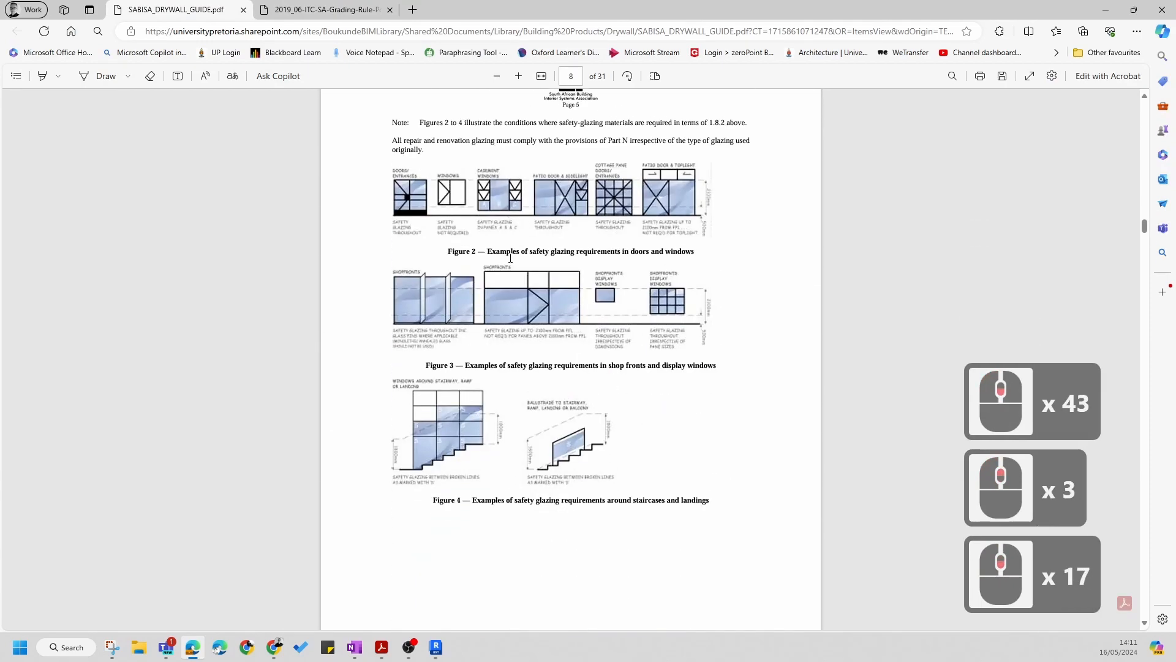
scroll(511, 258, "down", 20)
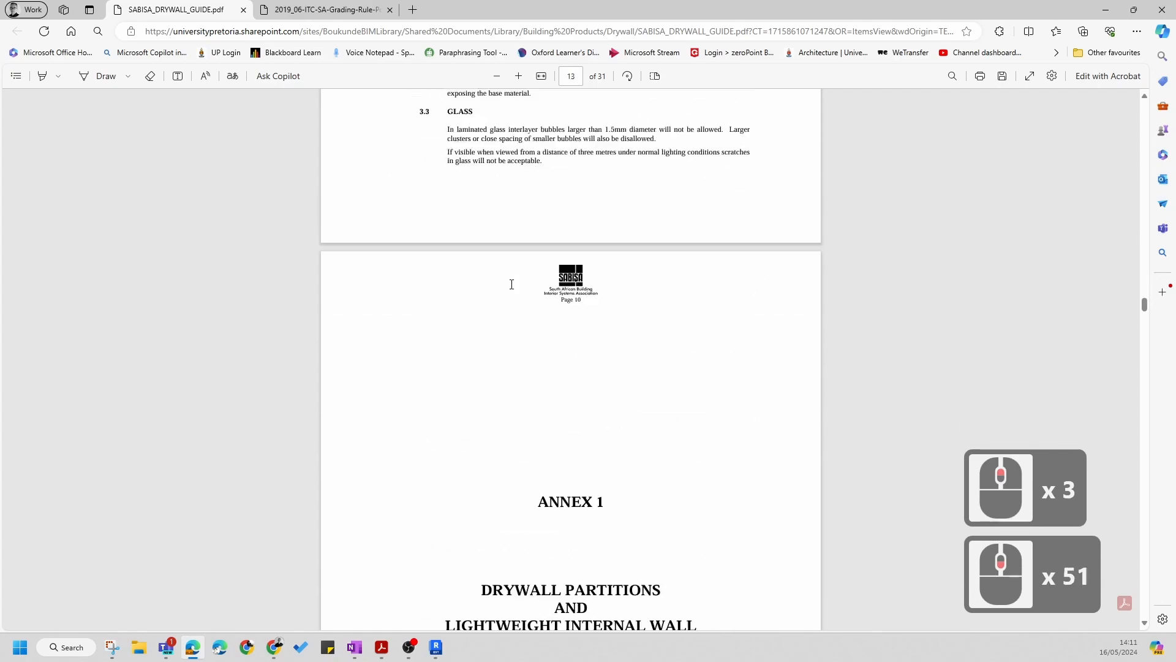
scroll(511, 284, "down", 8)
scroll(460, 223, "up", 2)
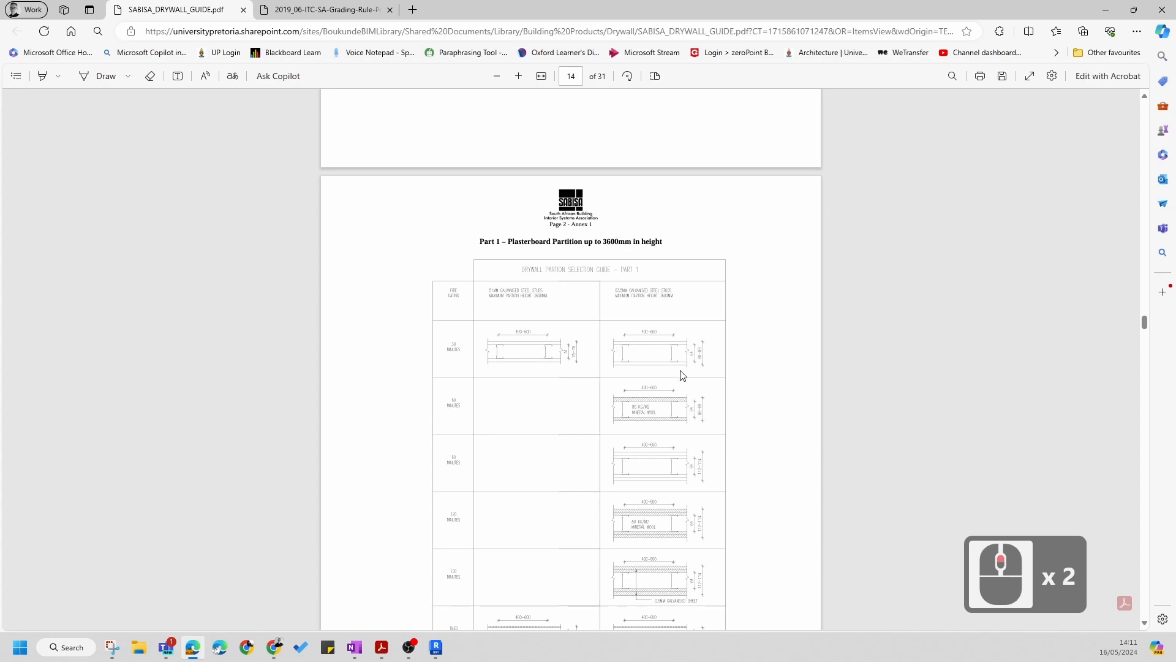
Examine the Part 1 table of plasterboard partitions up to 3600 mm for stud sizes, board layers and overall thickness per fire rating
scroll(673, 379, "up", 3, "ctrl")
scroll(809, 354, "up", 2, "ctrl")
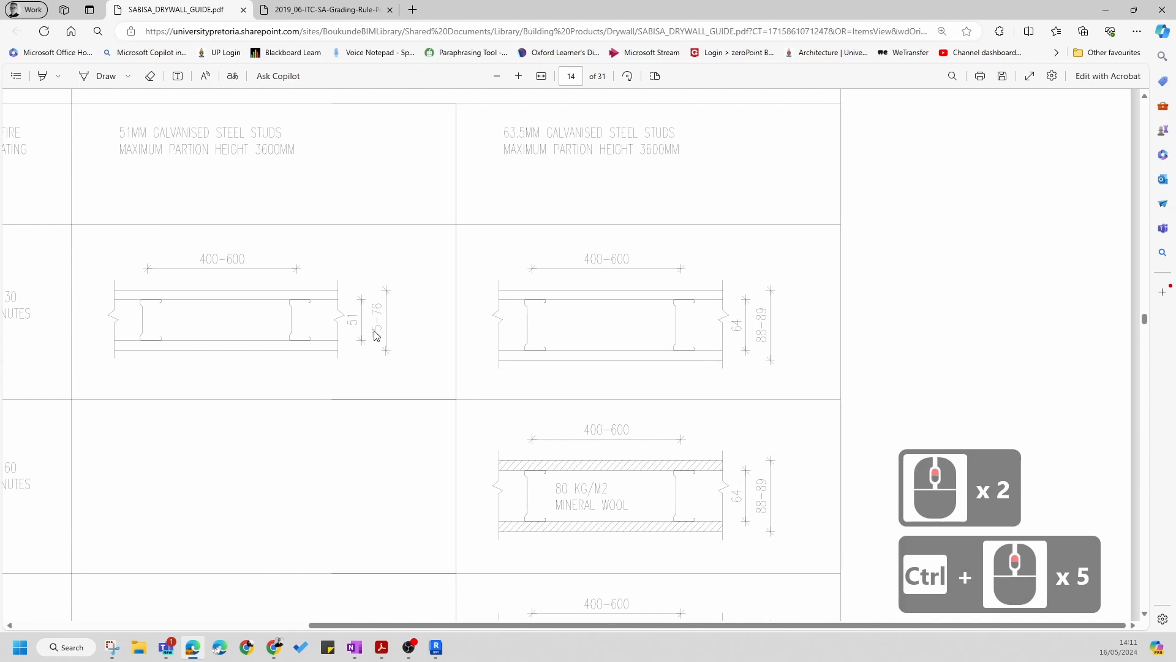
scroll(636, 270, "down", 3, "ctrl")
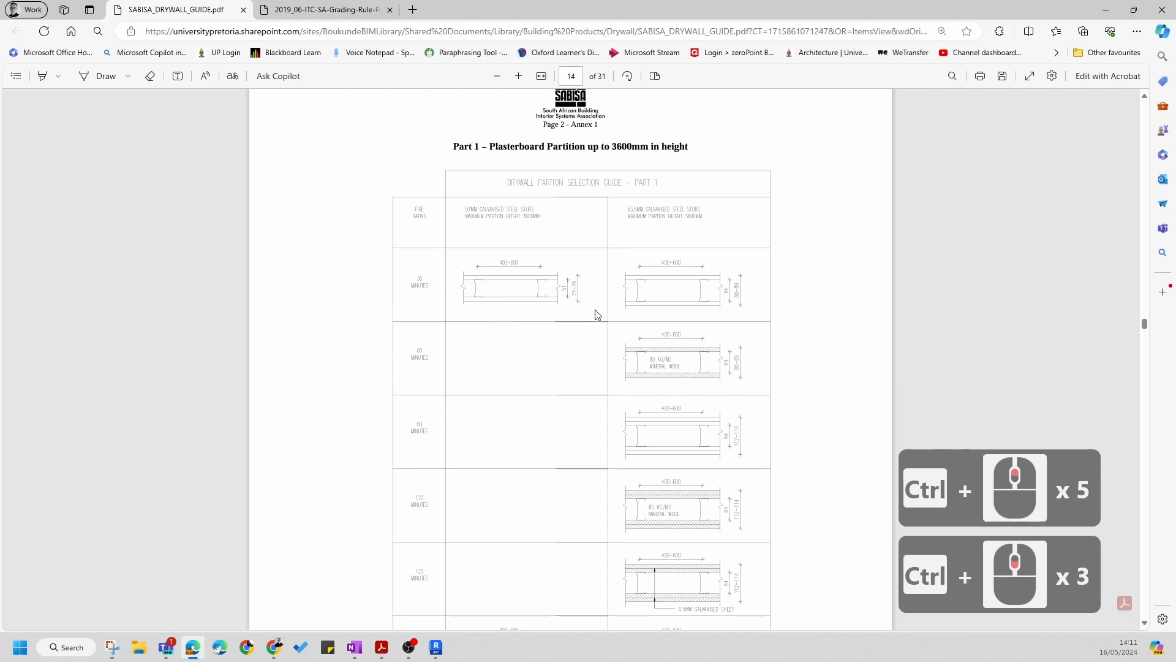
scroll(551, 311, "up", 3, "ctrl")
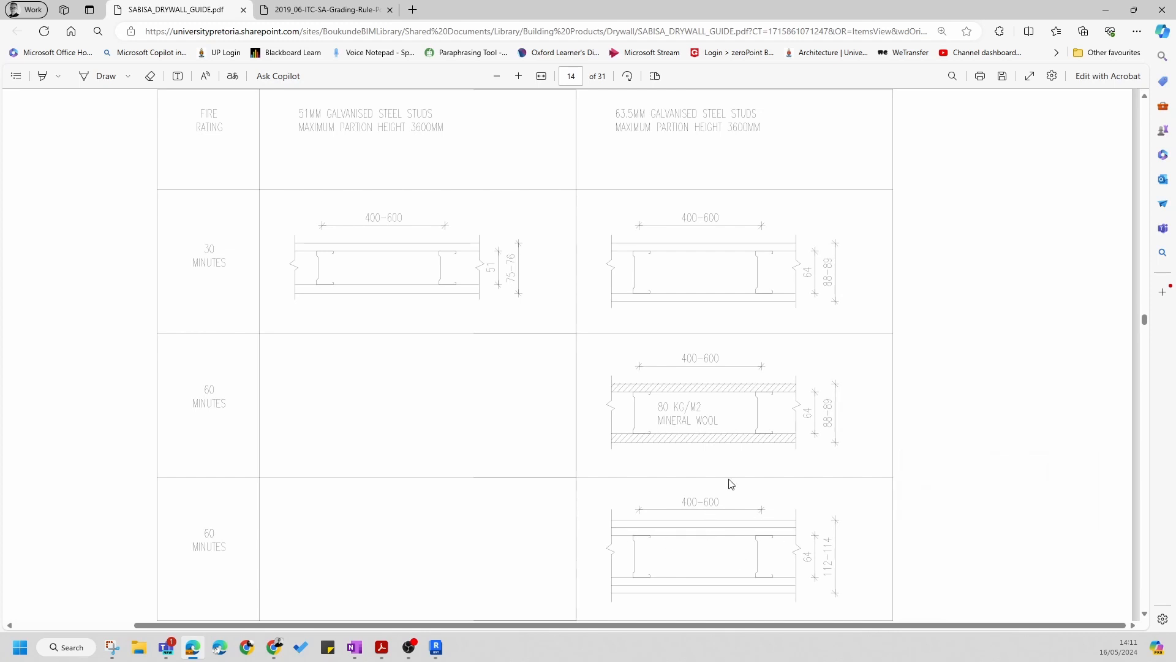
scroll(709, 529, "down", 3)
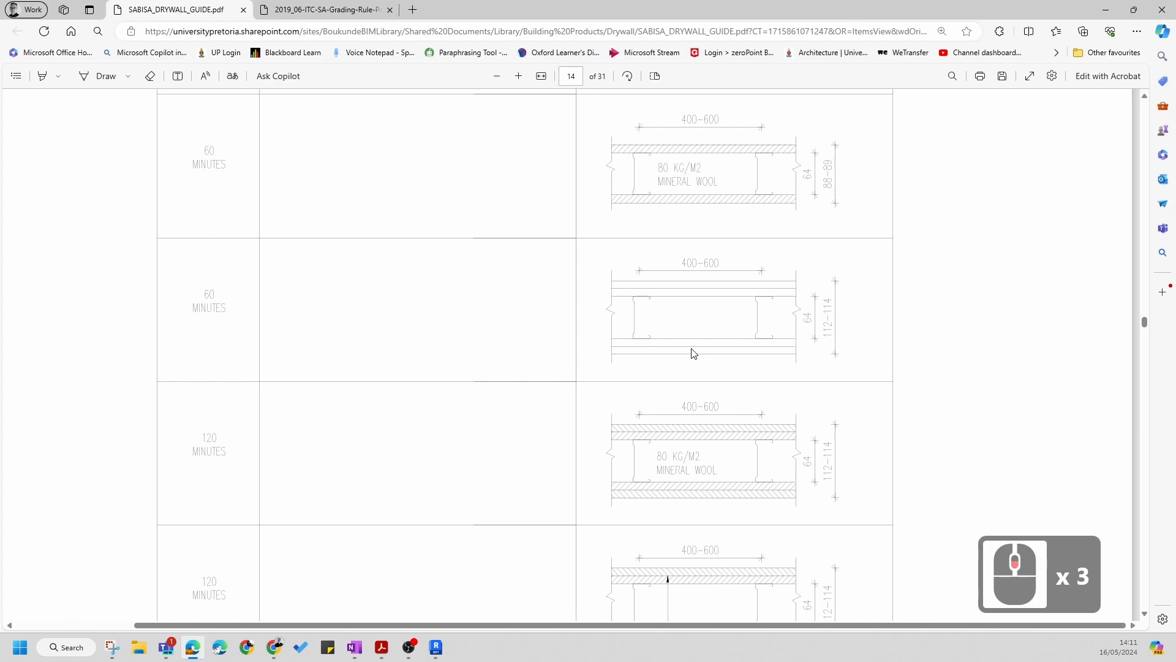
scroll(694, 353, "down", 2, "ctrl")
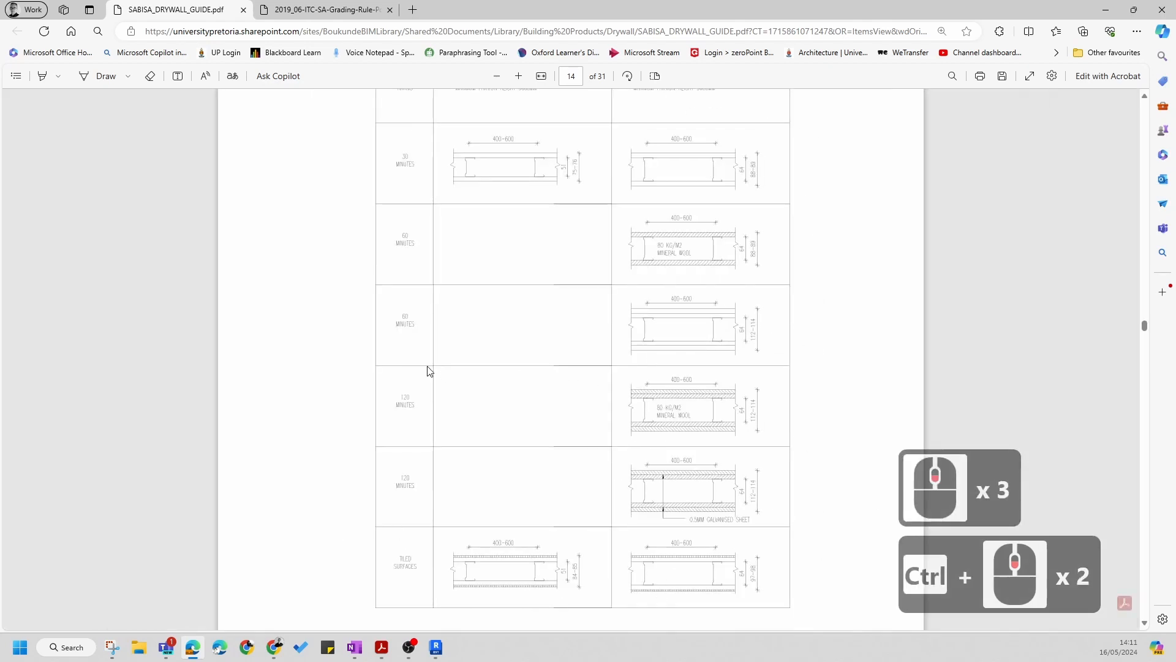
scroll(762, 286, "up", 1, "ctrl")
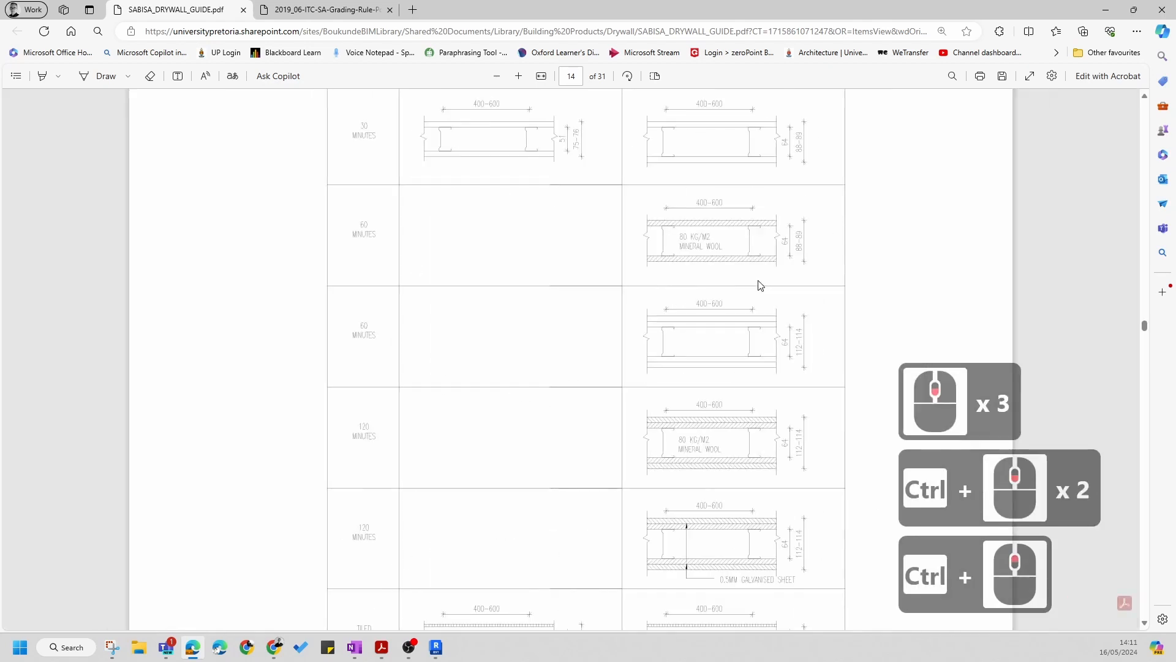
scroll(760, 284, "up", 1)
scroll(815, 239, "up", 1, "ctrl")
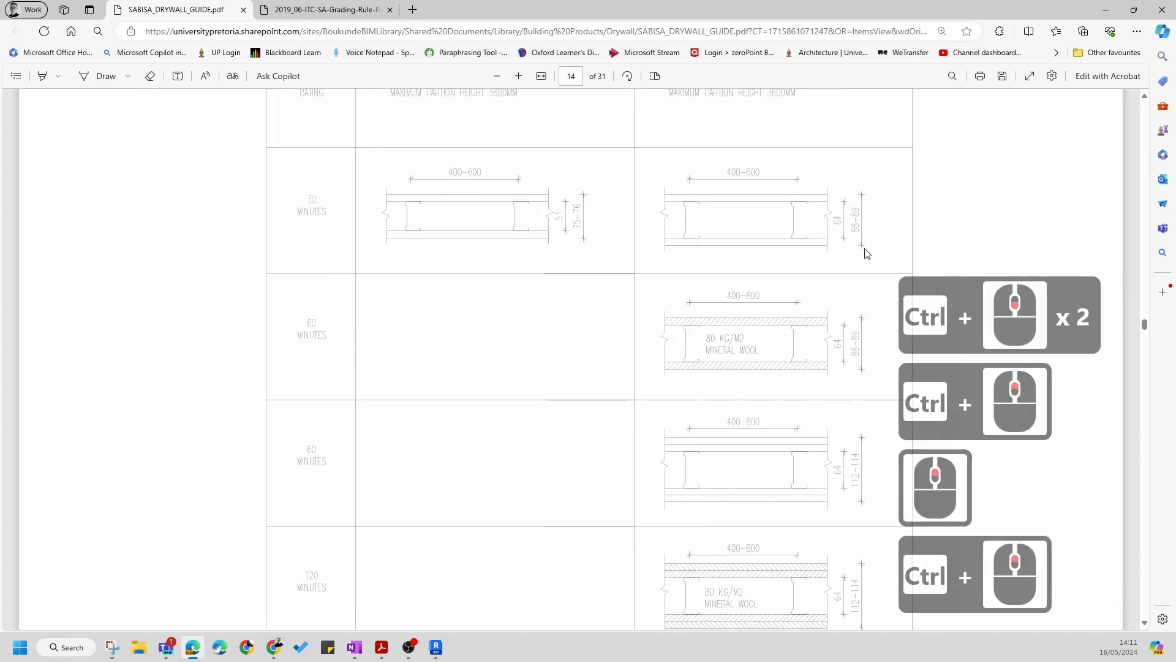
left_click(313, 10)
left_click(134, 10)
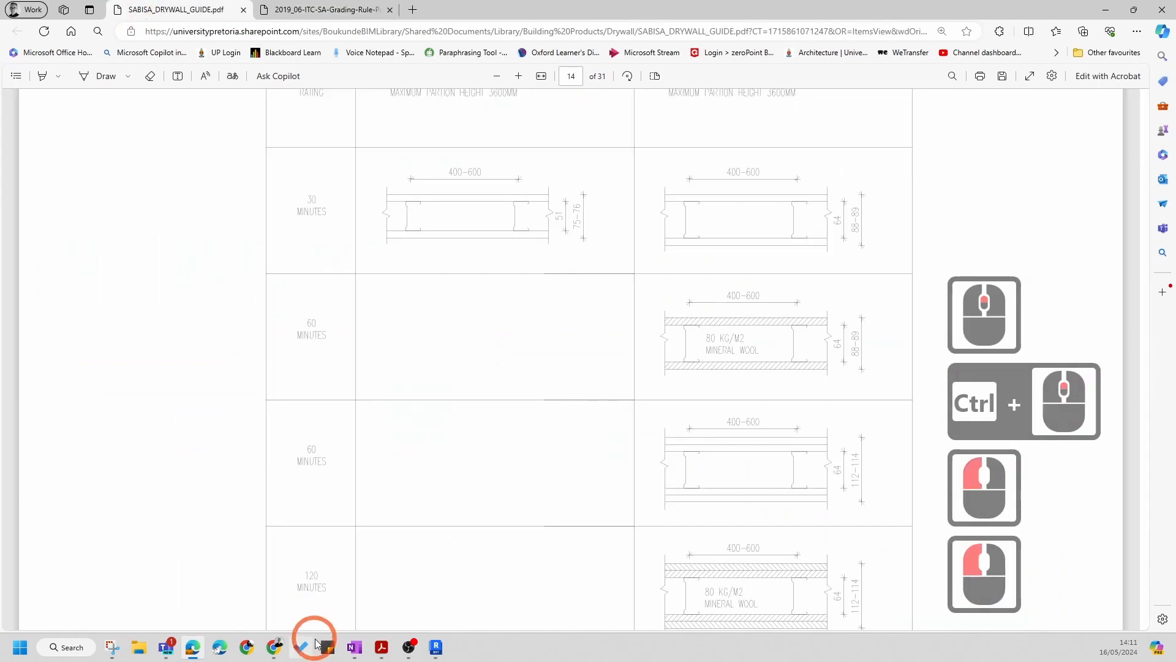
Return to Revit and open the layer structure of the copied wall's type for editing
left_click(435, 646)
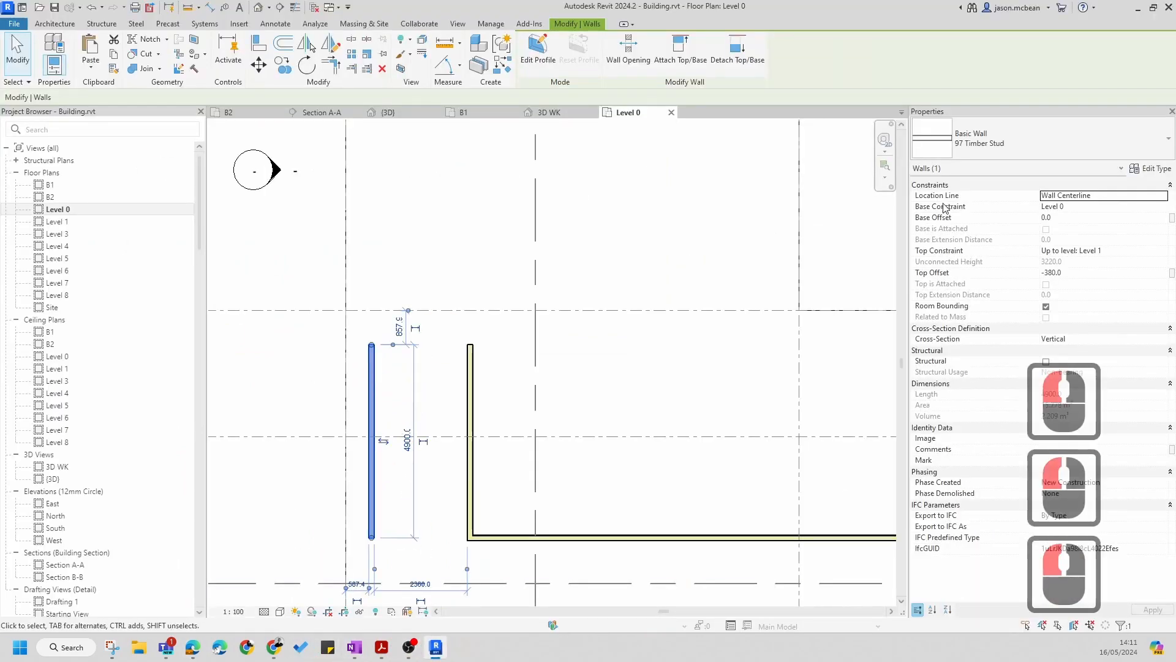
left_click(1151, 168)
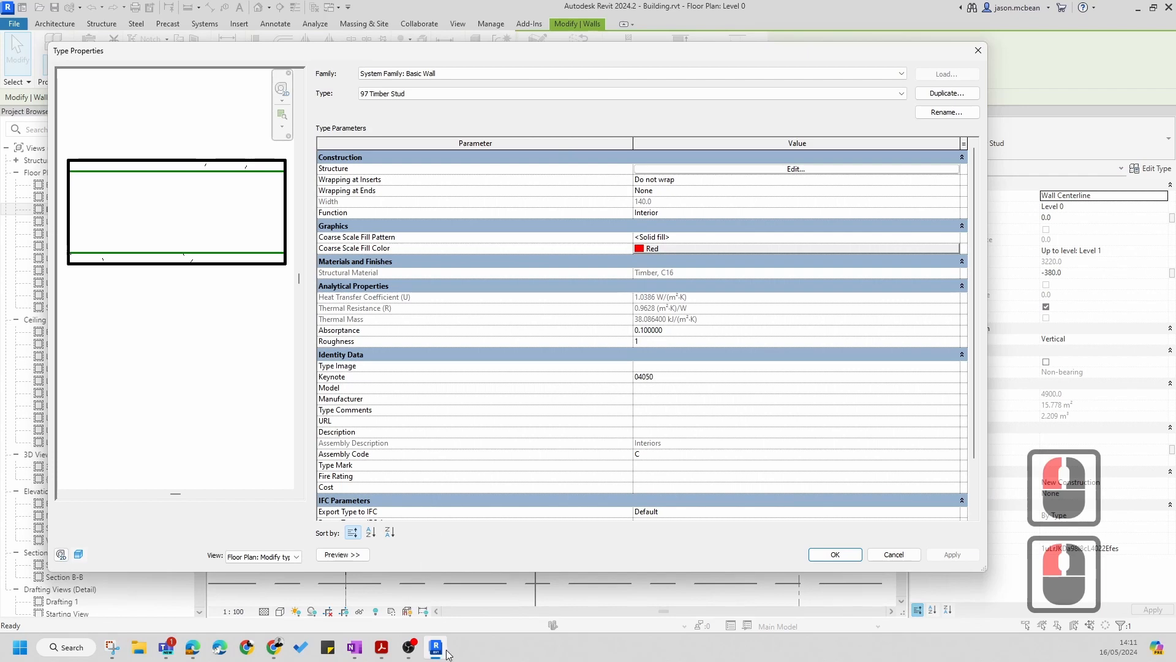
left_click(384, 652)
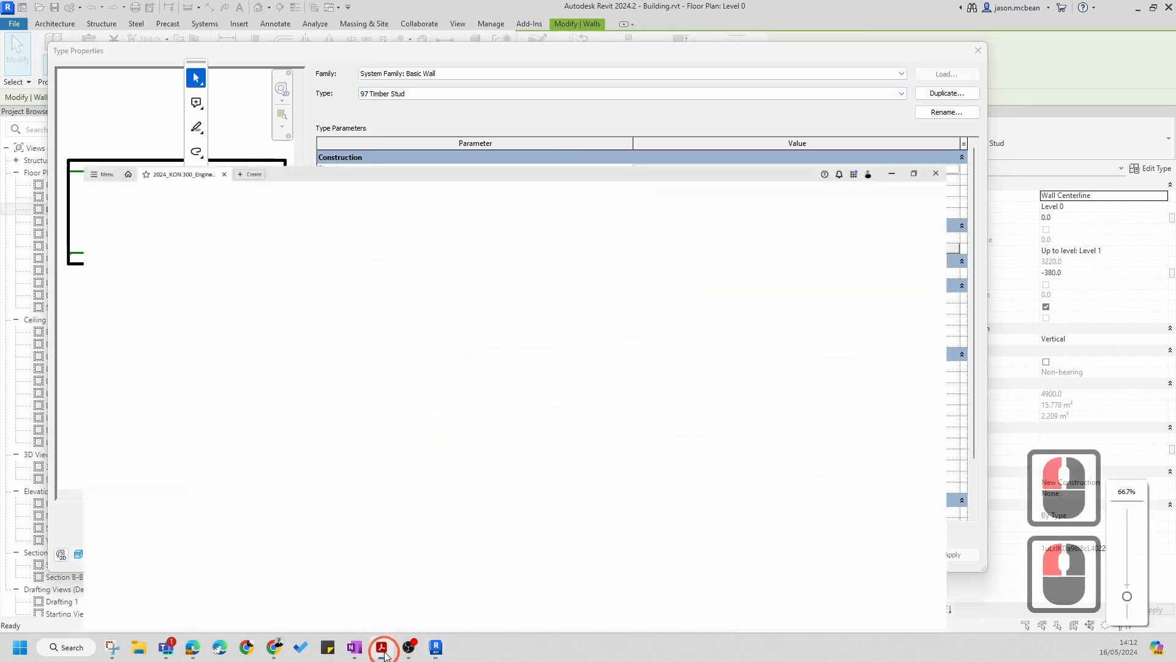
left_click(382, 650)
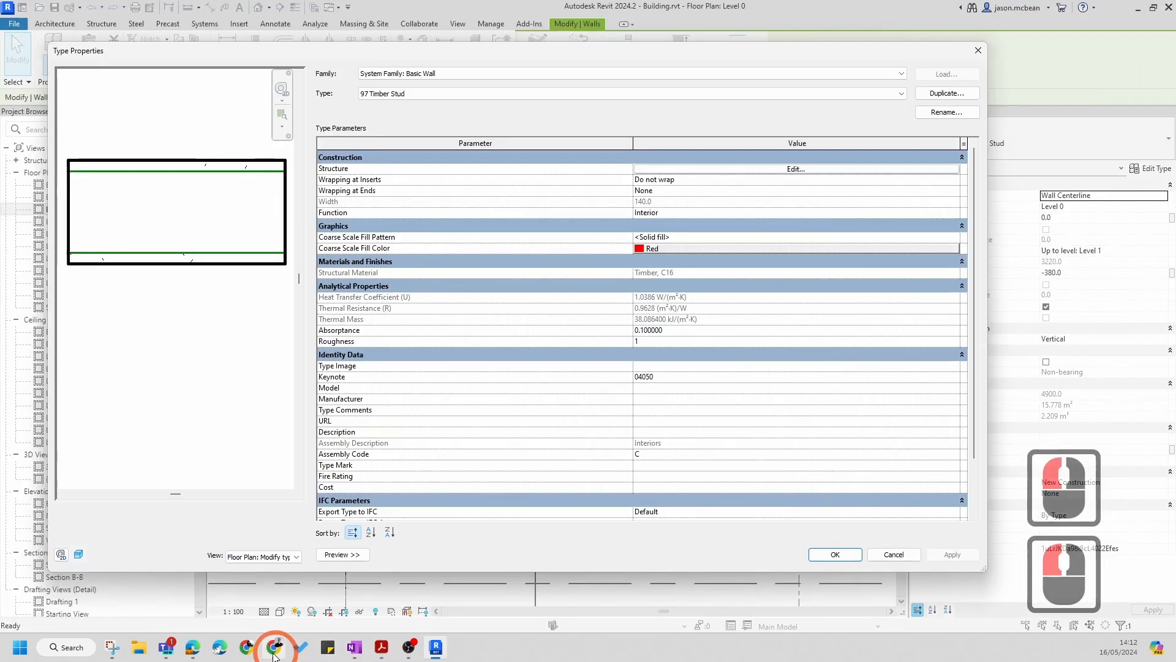
left_click(195, 649)
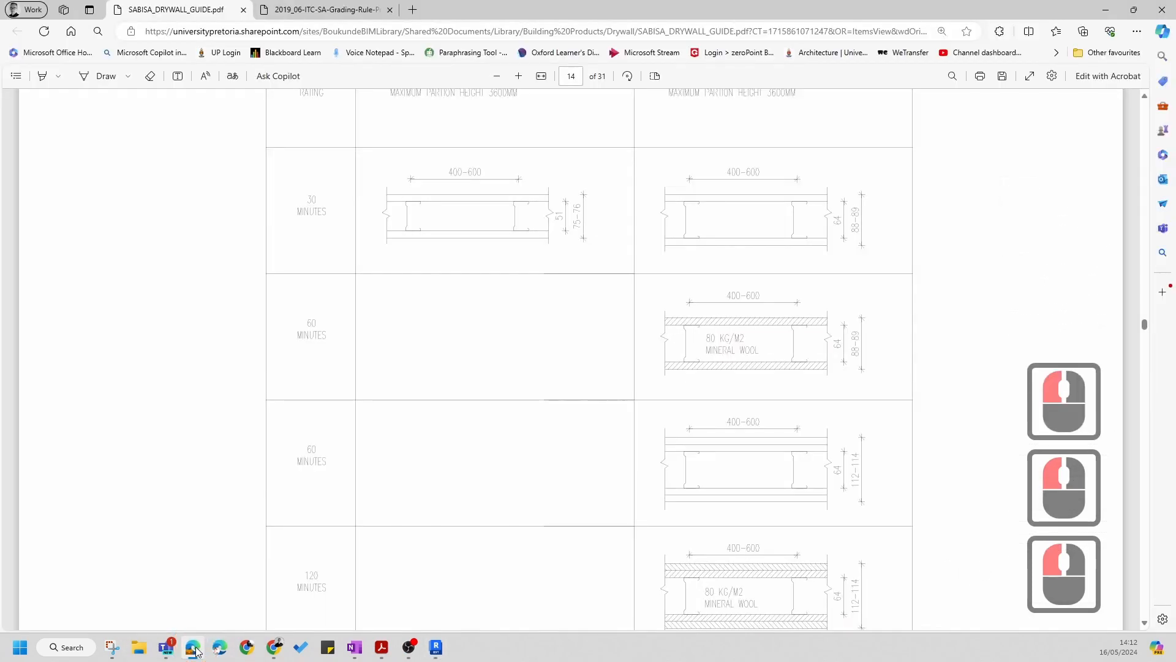
left_click(193, 648)
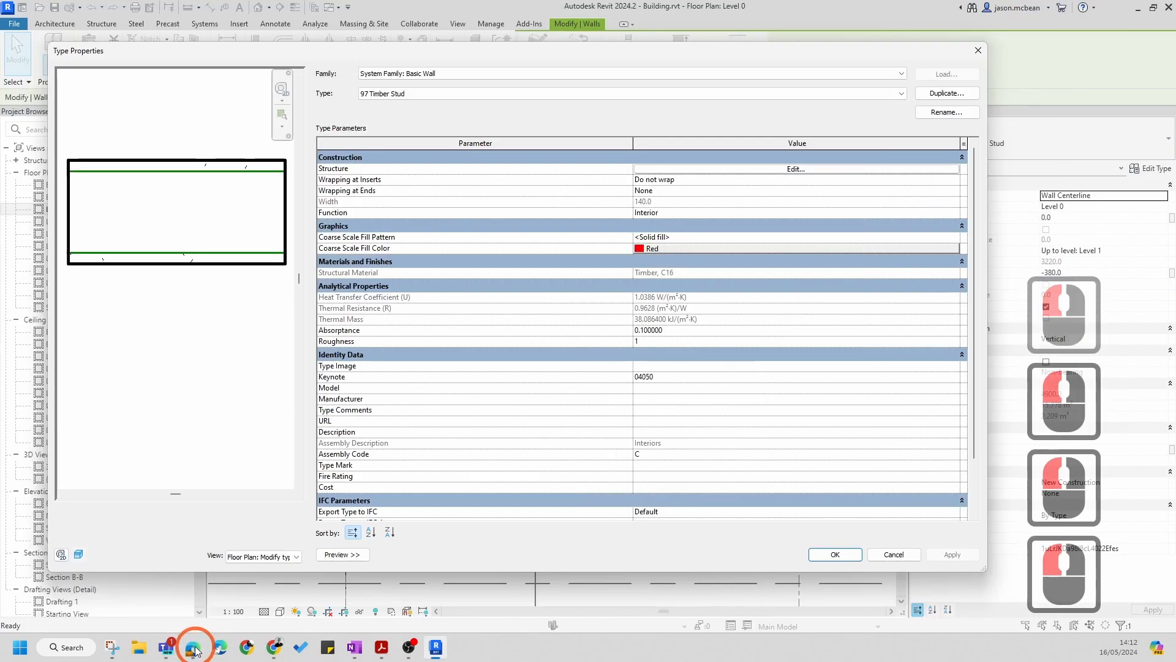
left_click(814, 160)
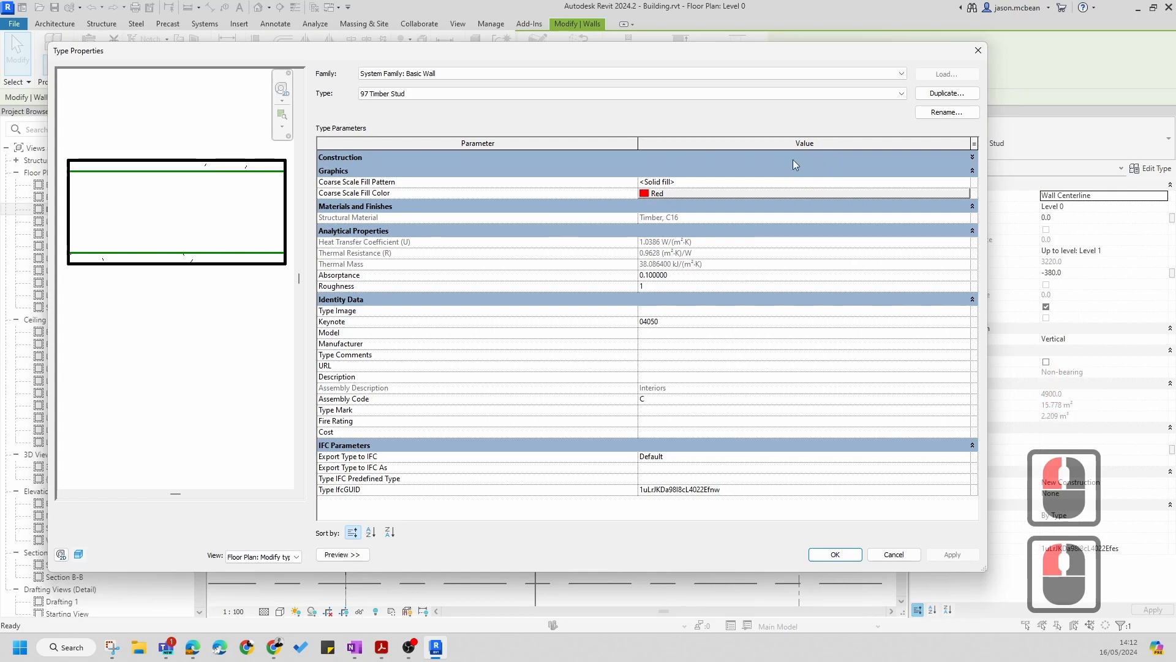
left_click(971, 158)
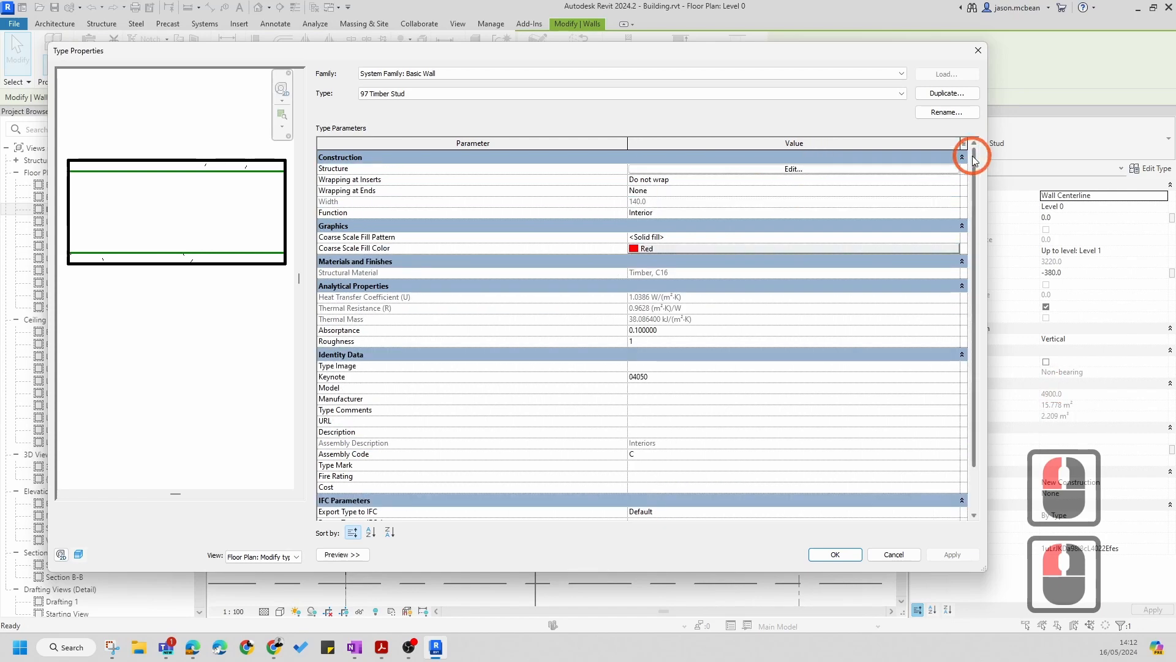
left_click(806, 168)
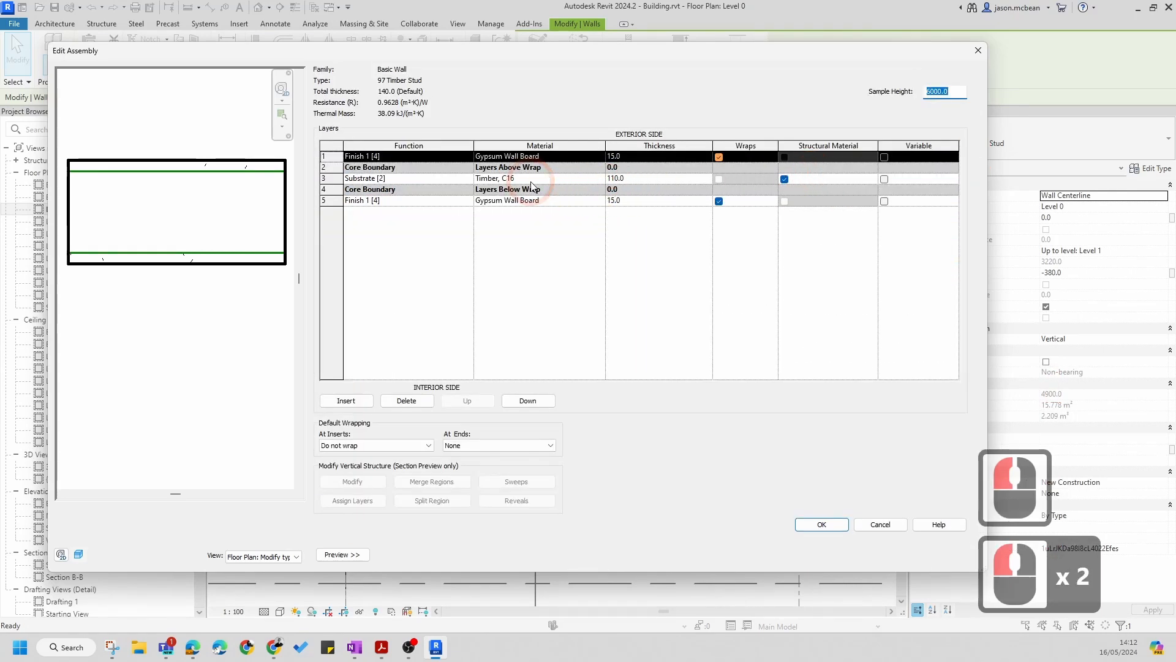
Set the thickness of the substrate layer between the two gypsum boards to 89 mm
double_click(662, 178)
type("89")
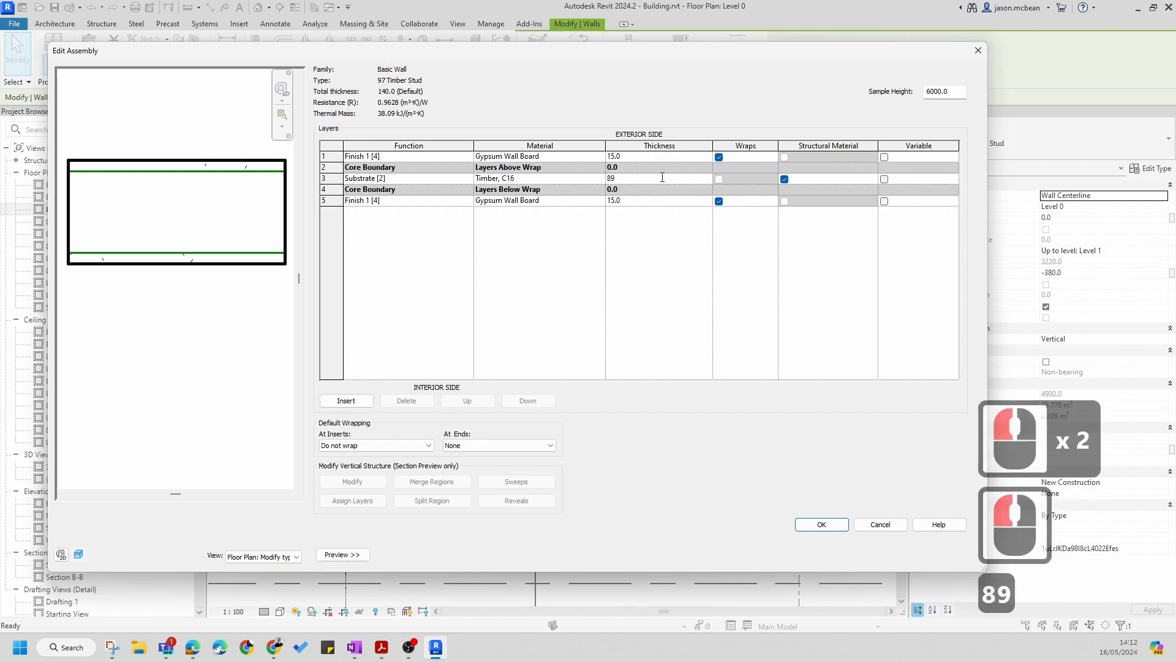
double_click(659, 305)
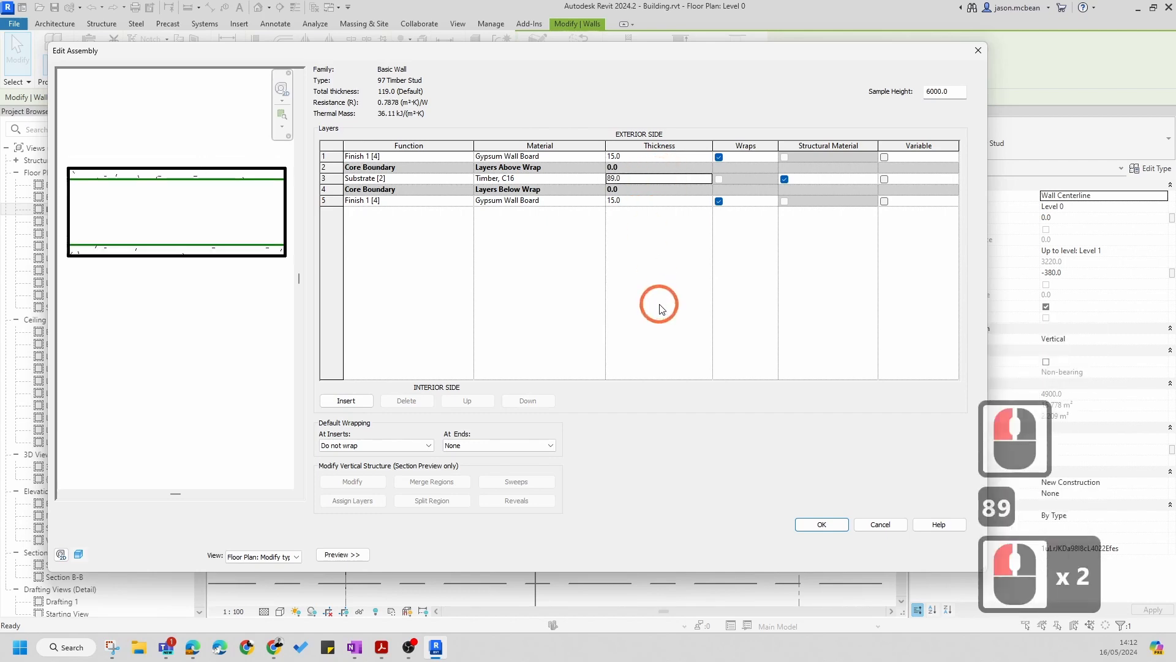
Try to replace the substrate layer's material with Metal Stud Layer, found by searching the materials for metal, and leave the layer structure
left_click(577, 178)
left_click(602, 178)
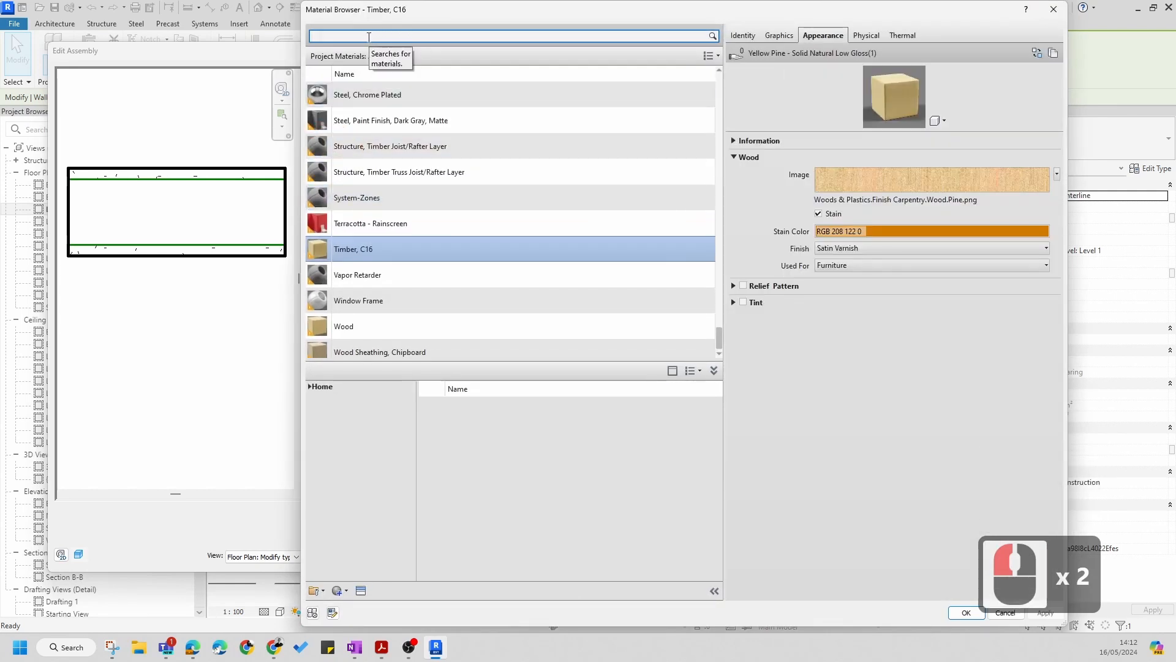
type("ste")
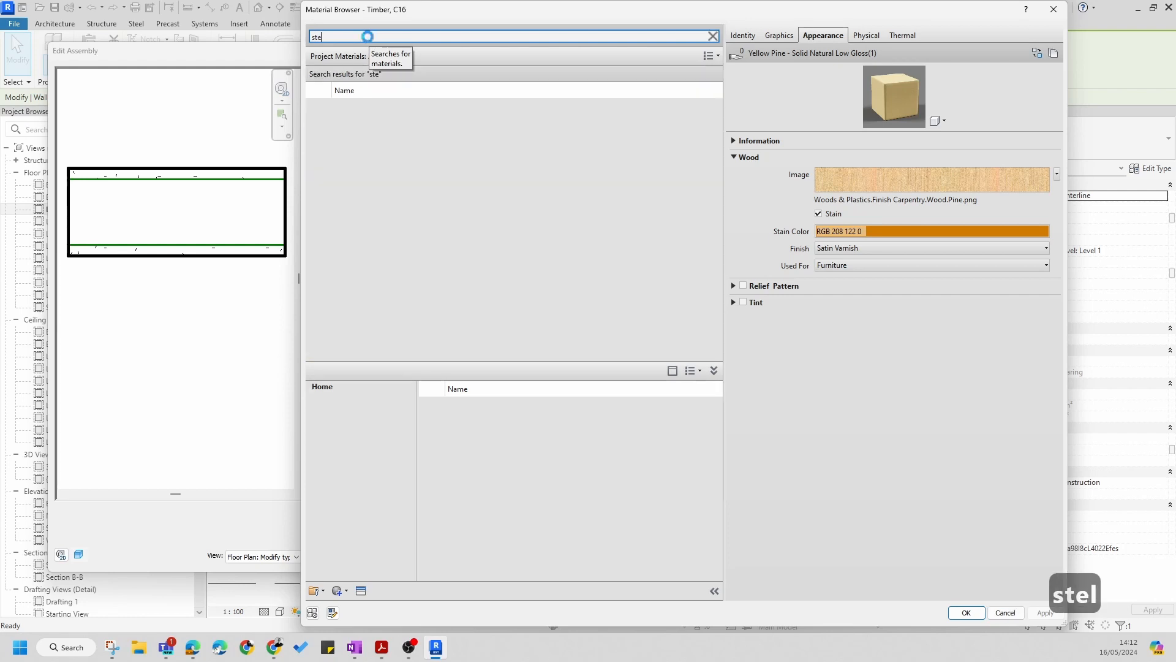
type("ll")
key("BackSpace")
key("BackSpace")
key("BackSpace")
key("BackSpace")
key("BackSpace")
key("BackSpace")
type("metal")
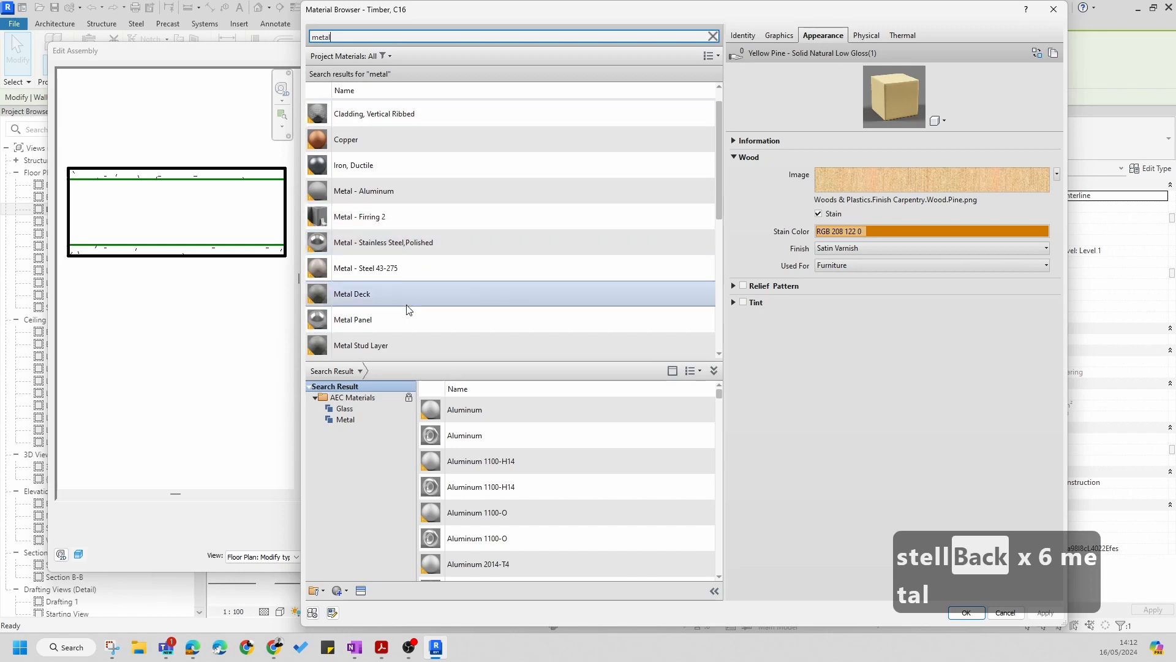
left_click(368, 352)
double_click(366, 346)
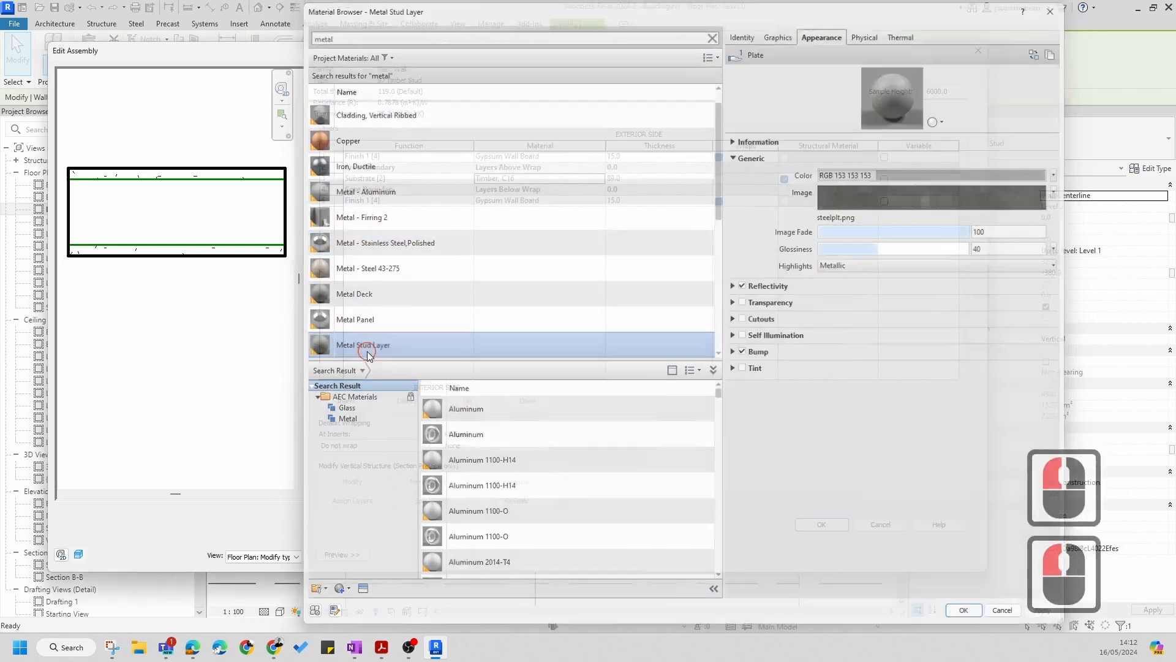
left_click(602, 178)
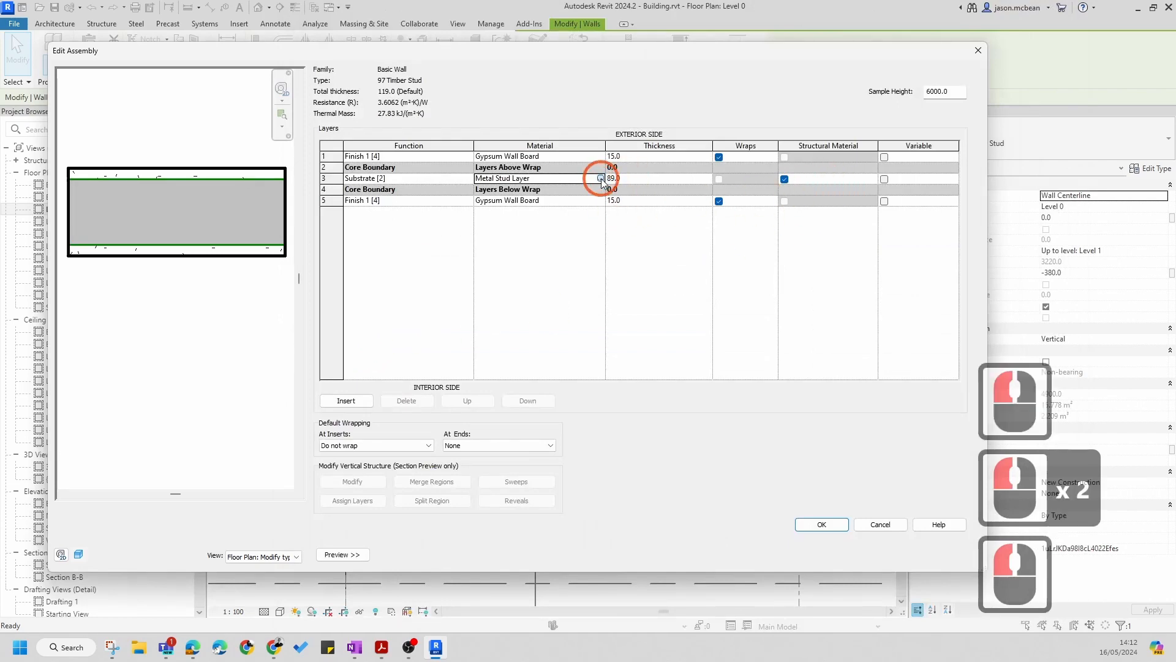
key("Escape")
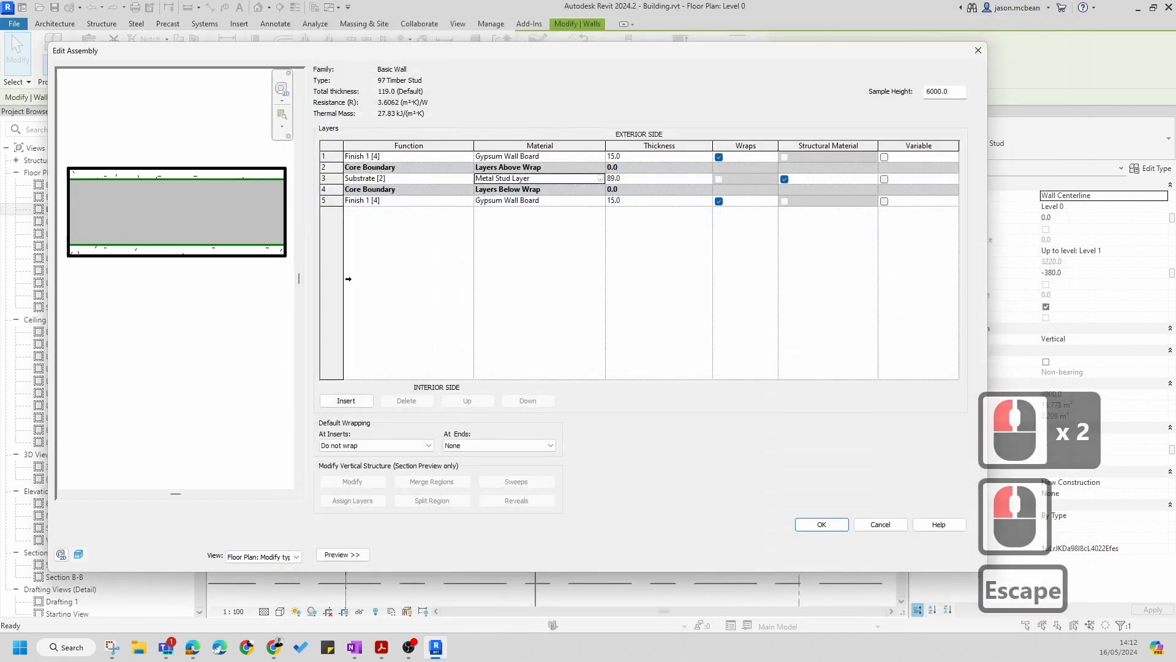
key("Escape")
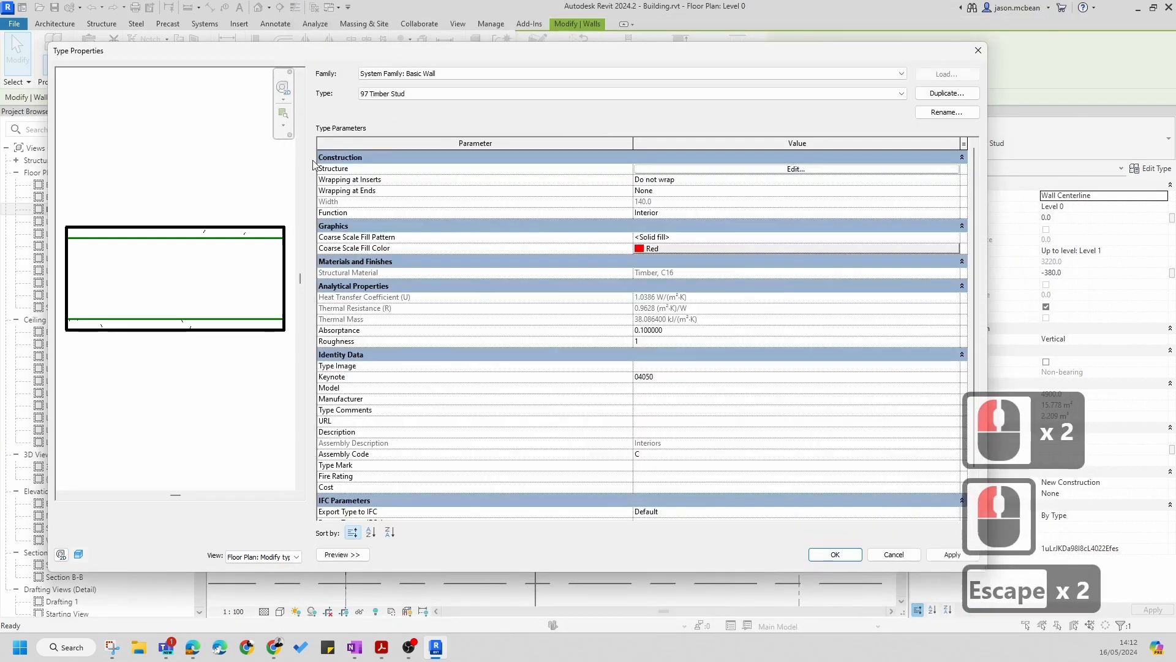
Reopen the wall type's layer structure and assign the Metal Stud Layer material to the substrate
left_click(805, 156)
left_click(834, 159)
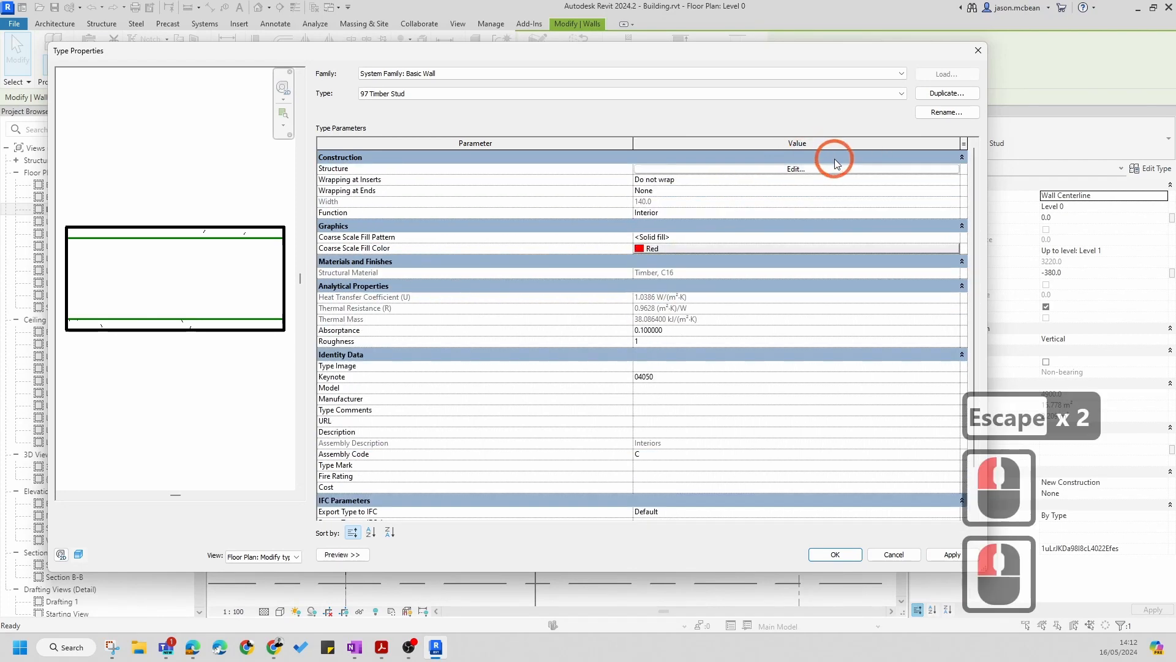
left_click(834, 160)
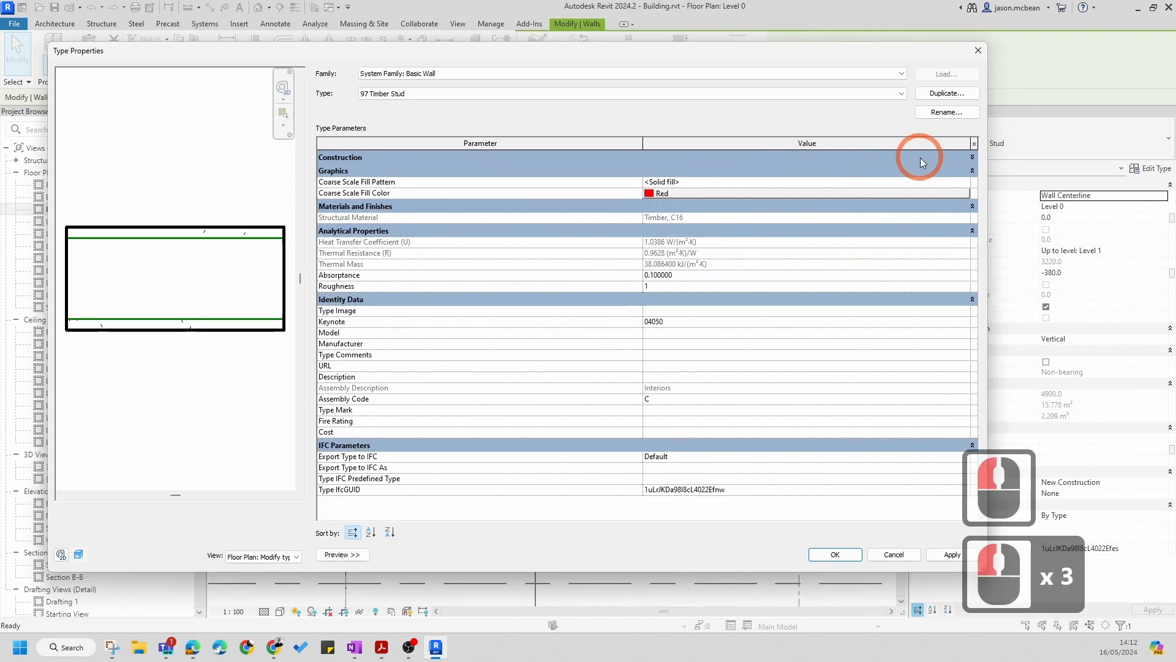
left_click(961, 157)
left_click(773, 167)
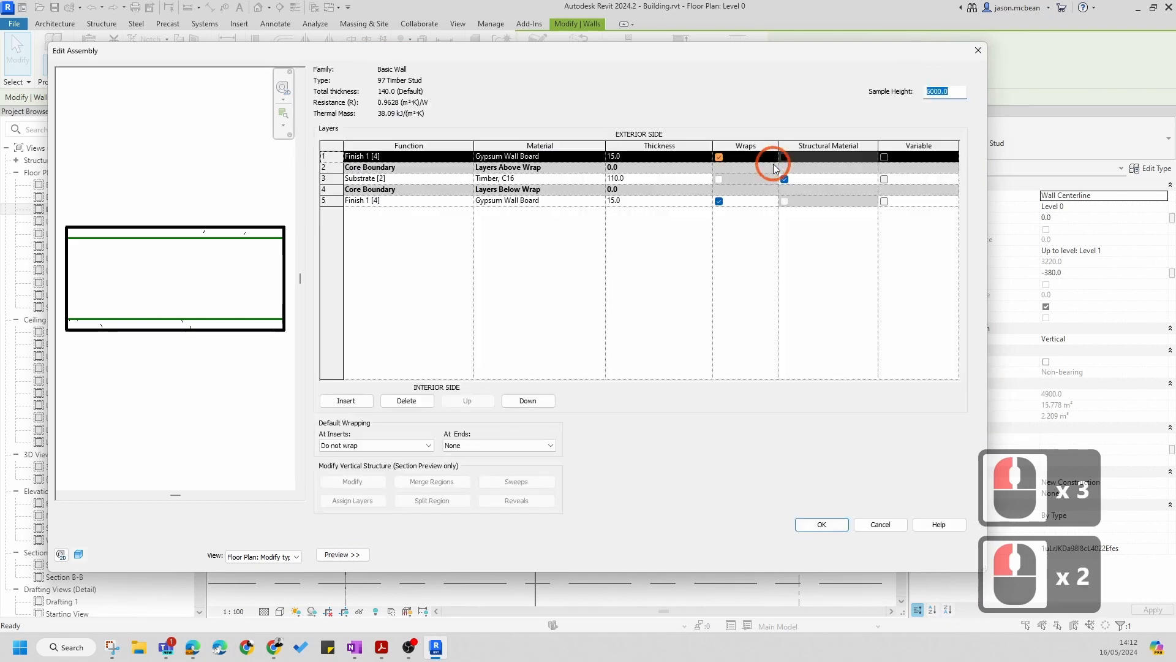
left_click(598, 178)
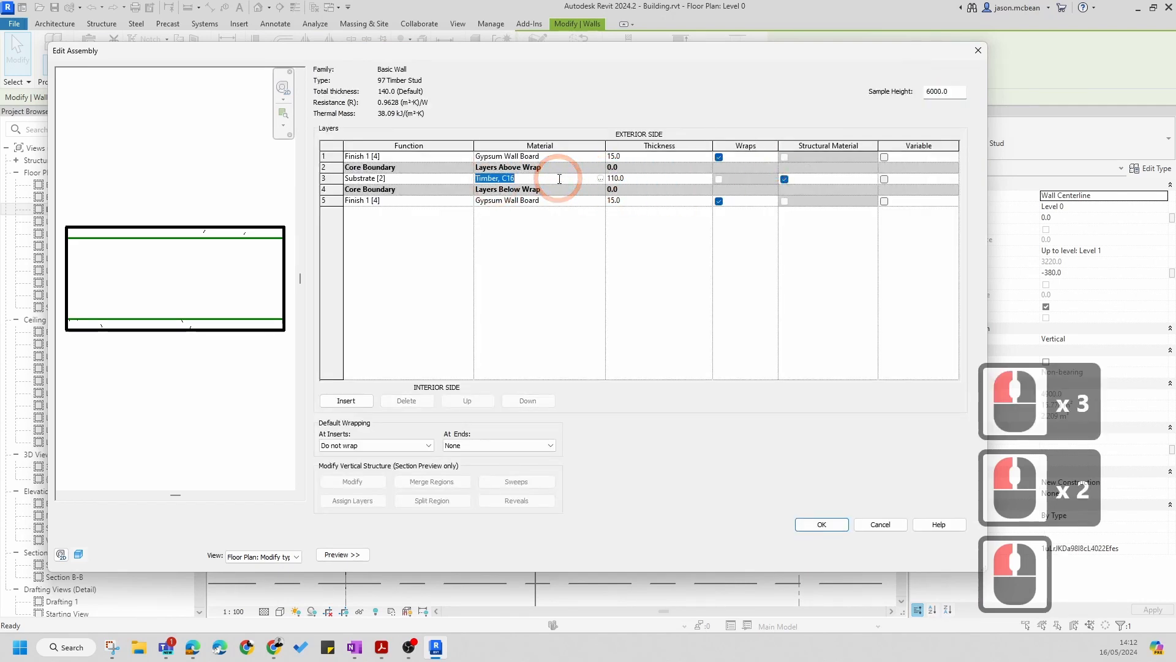
type("me")
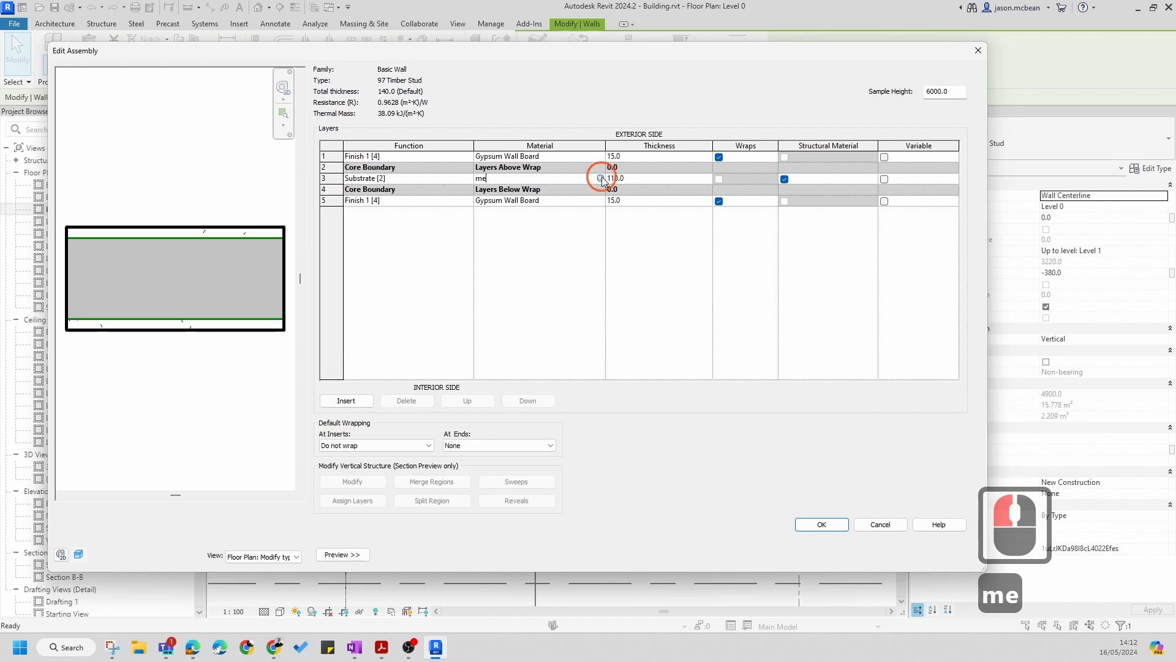
left_click(600, 179)
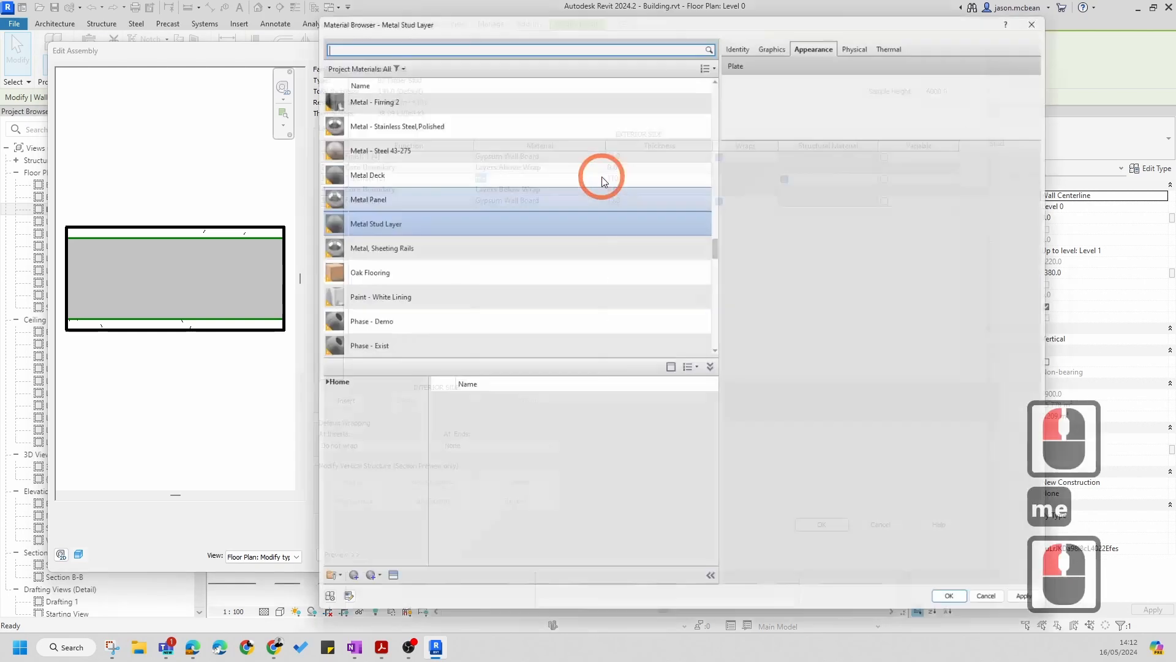
double_click(378, 218)
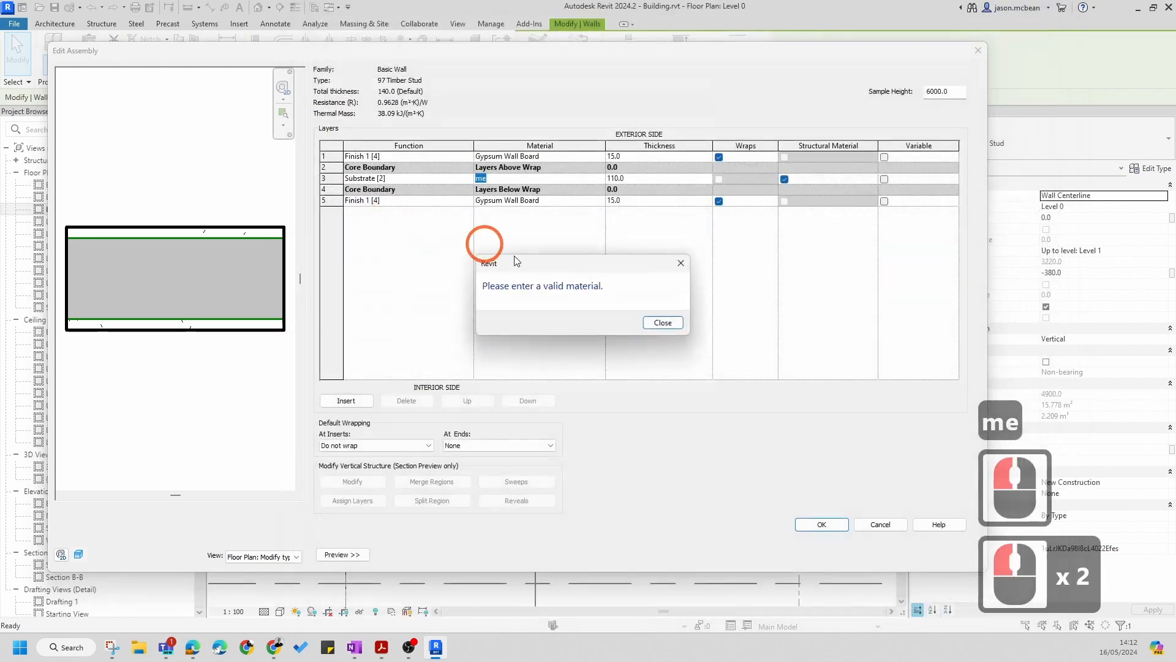
left_click(663, 322)
left_click(821, 524)
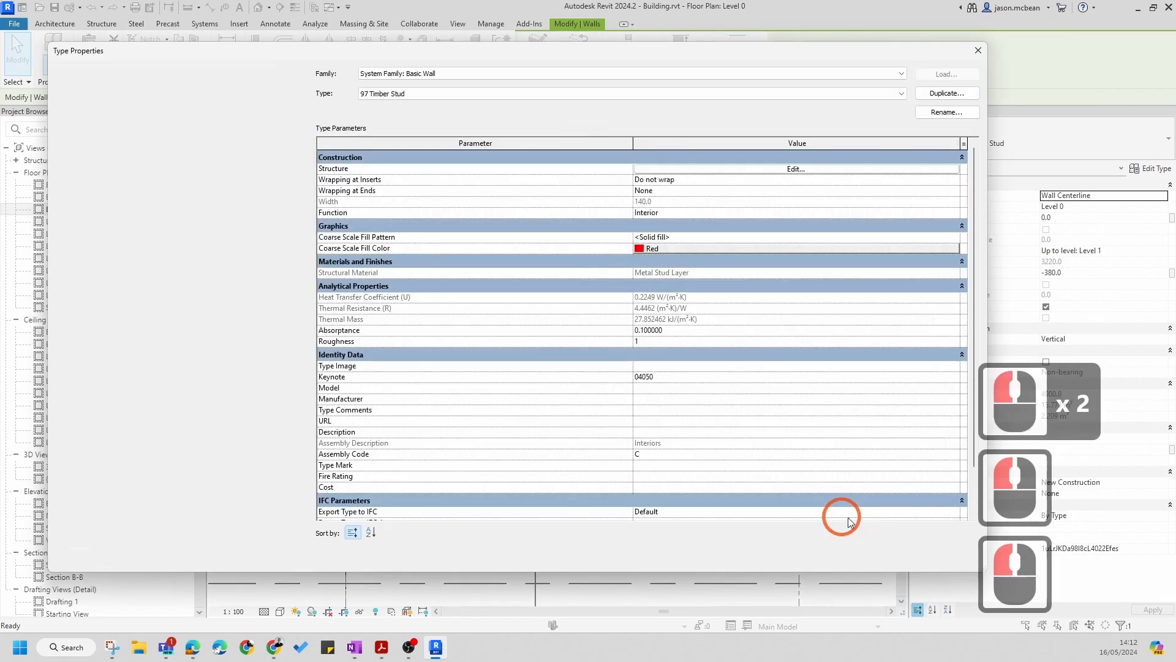
Change the substrate layer's thickness to 89 mm in the wall type's structure and accept the layers
left_click(805, 170)
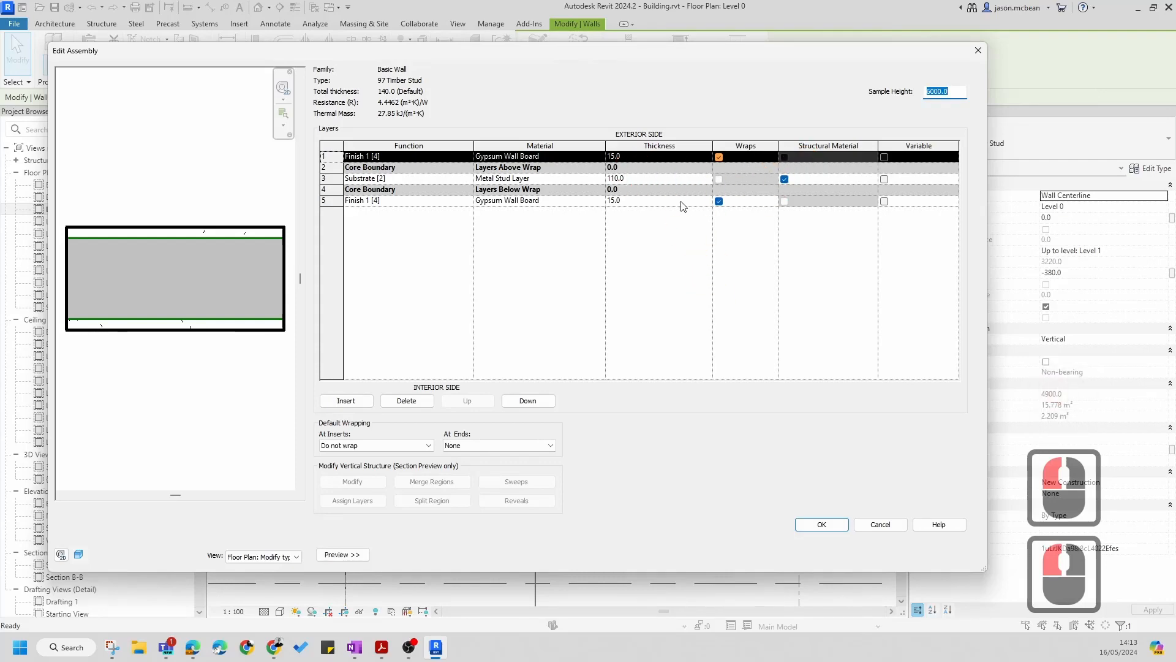
double_click(659, 182)
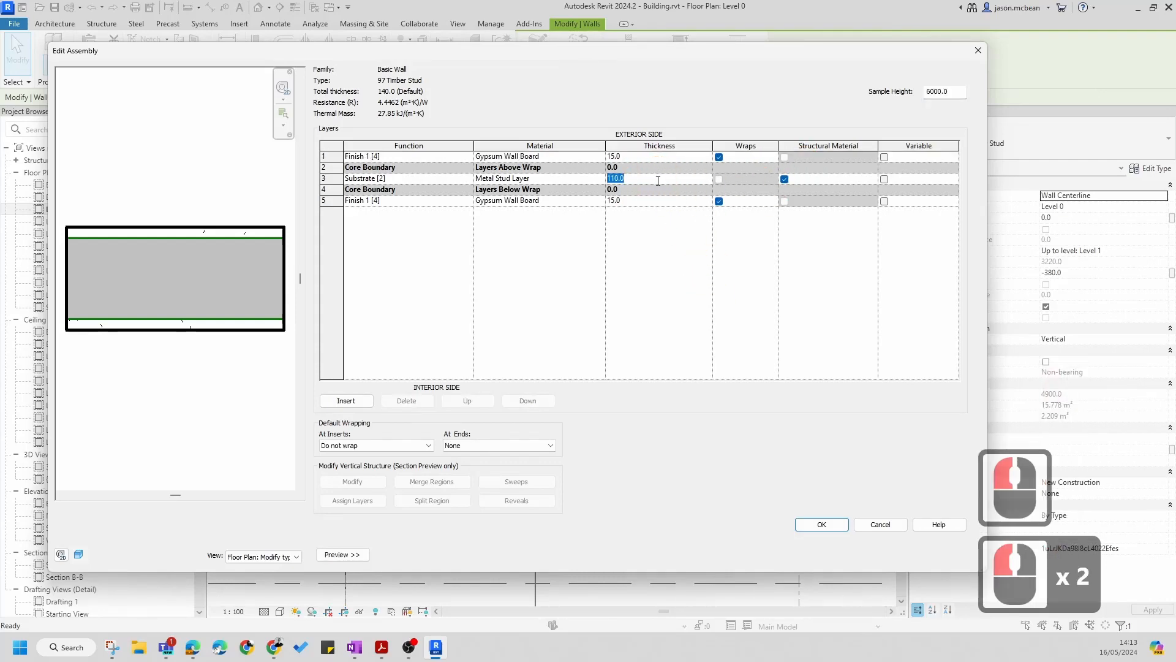
type("89")
left_click(821, 524)
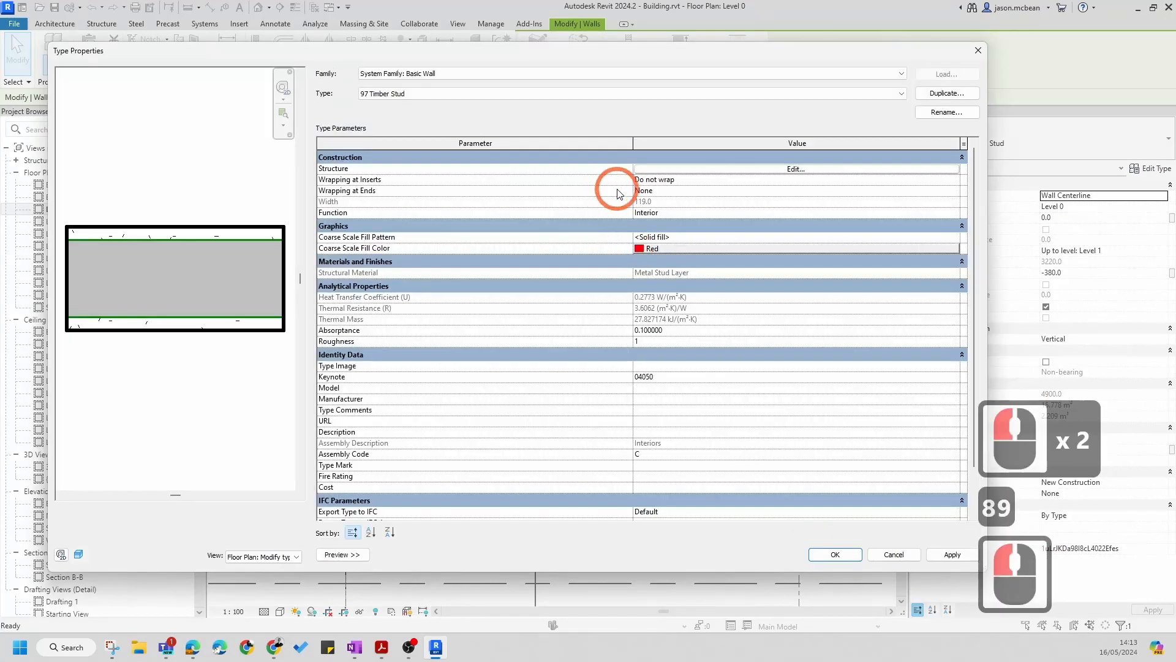
Discard the edits made to the 97 Timber Stud wall type and deselect the copied wall
left_click(451, 94)
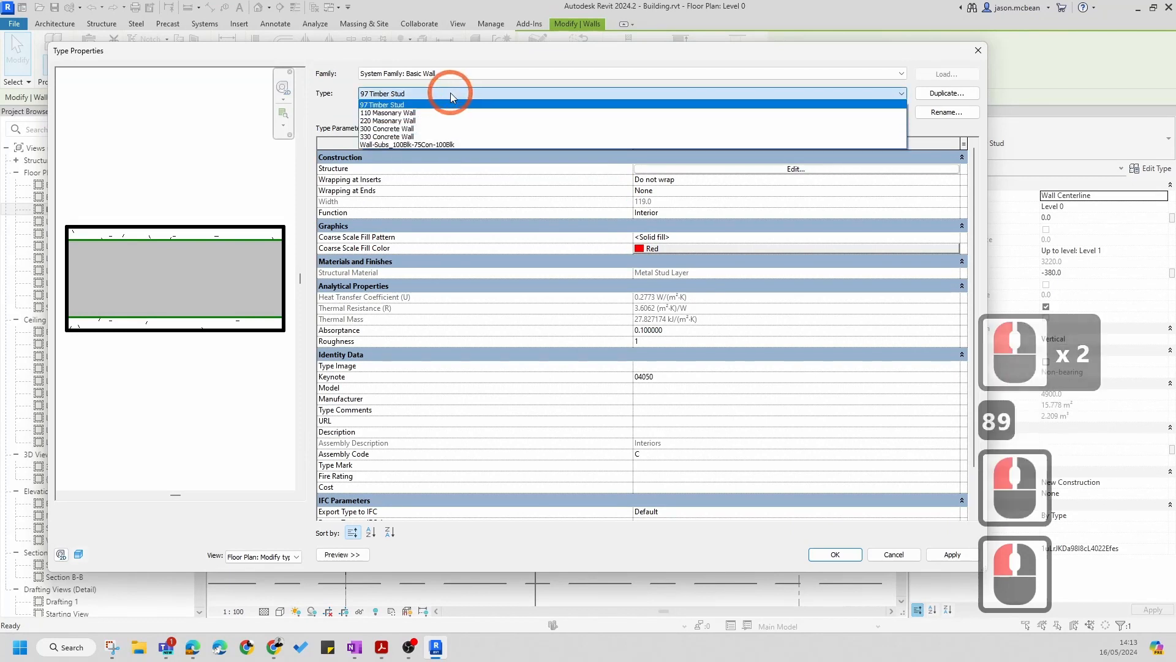
left_click(450, 93)
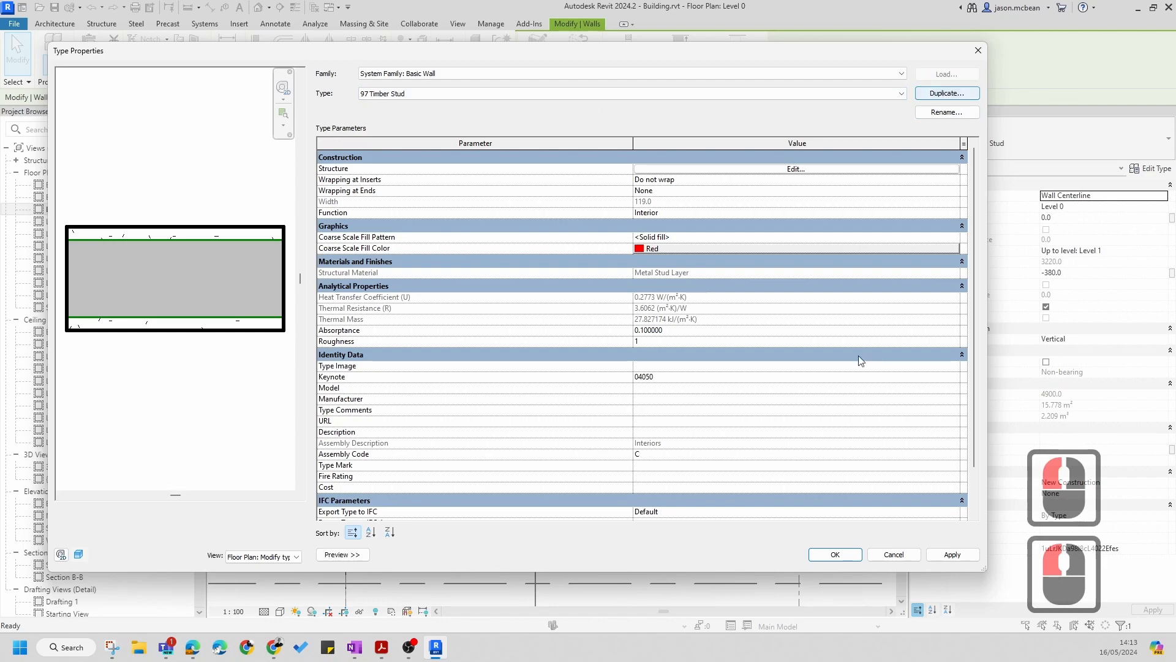
left_click(894, 554)
key("Escape")
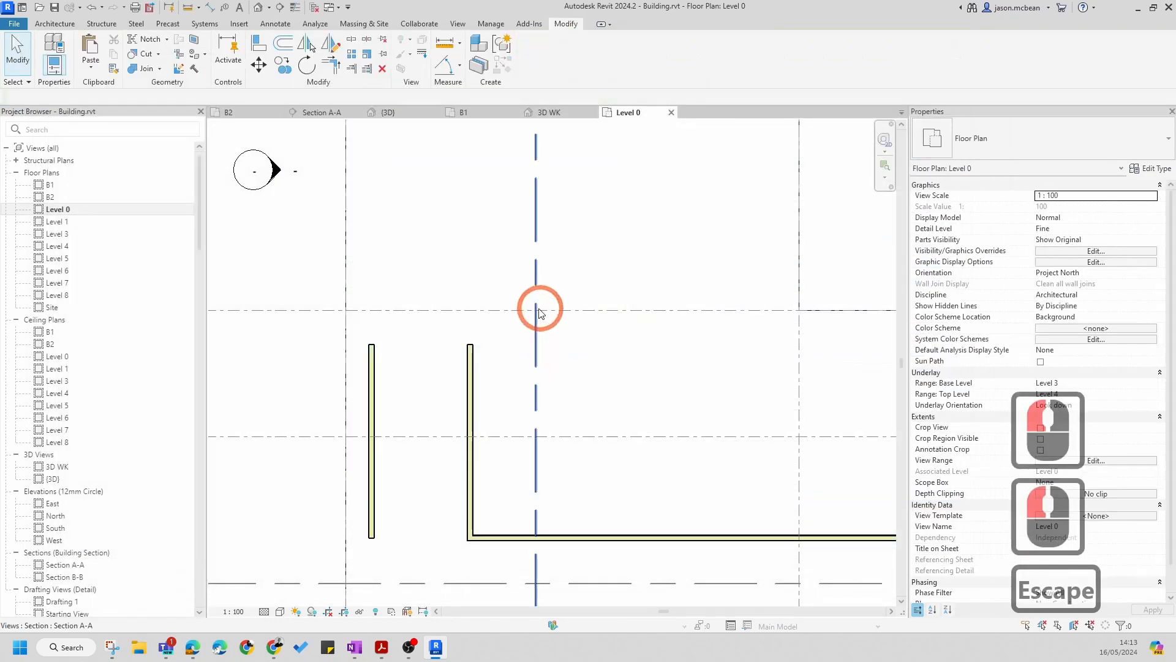
Select the copied wall west of the L-shaped walls and duplicate its type under the name 89 Metal Stud
left_click(373, 401)
left_click(1149, 168)
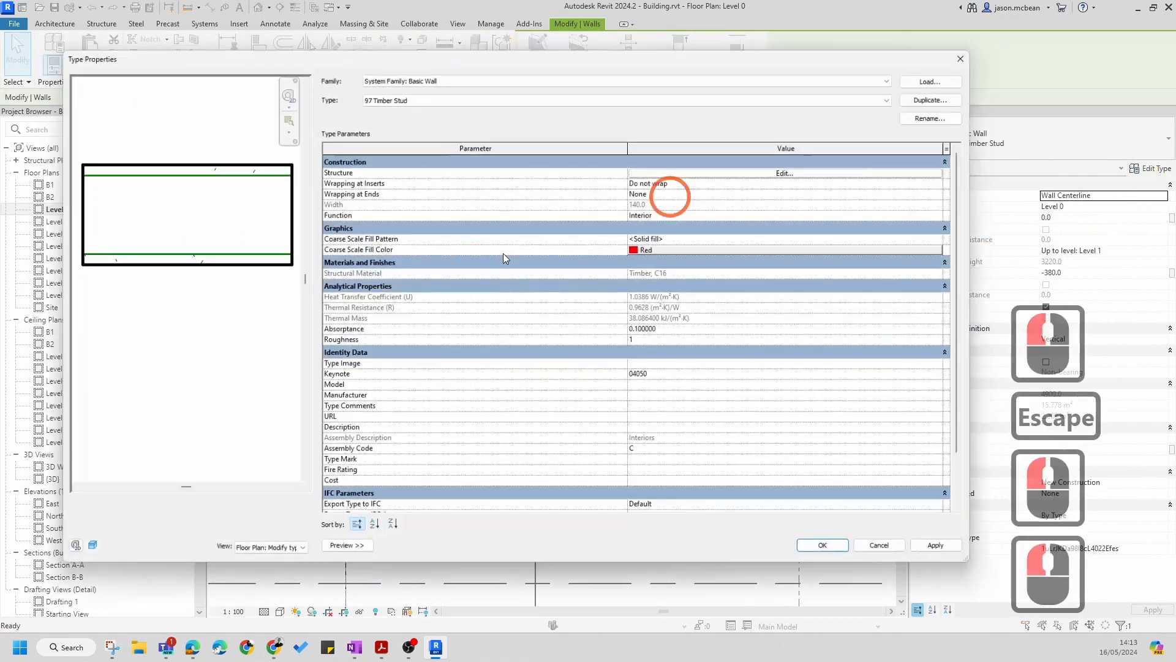
left_click(931, 95)
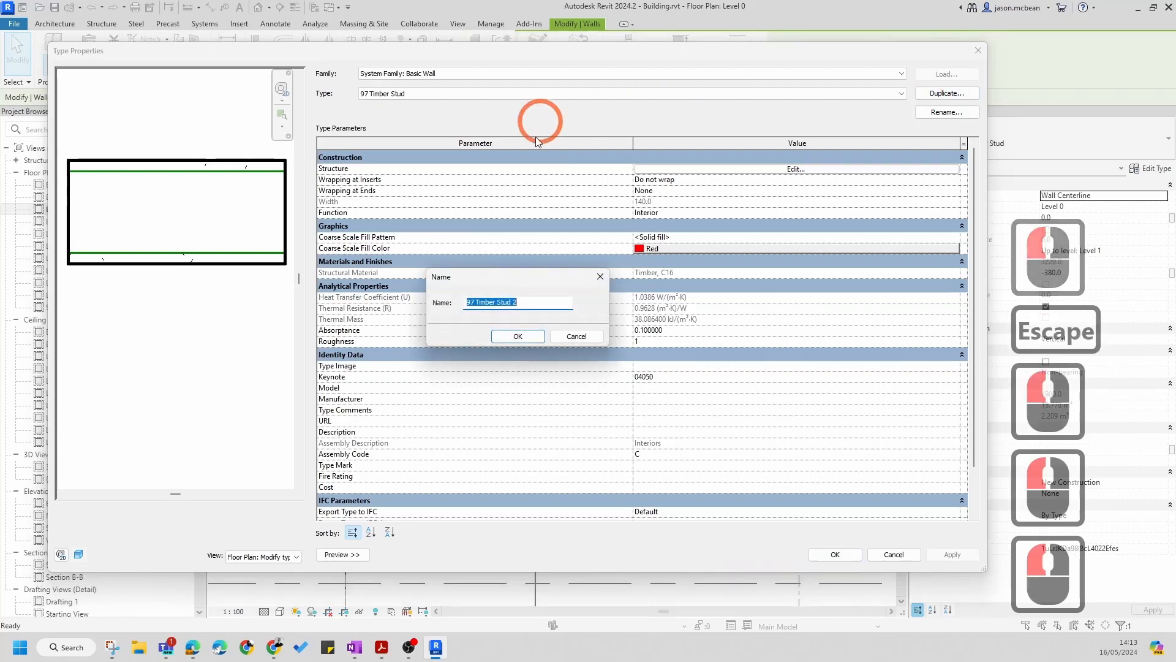
key("BackSpace")
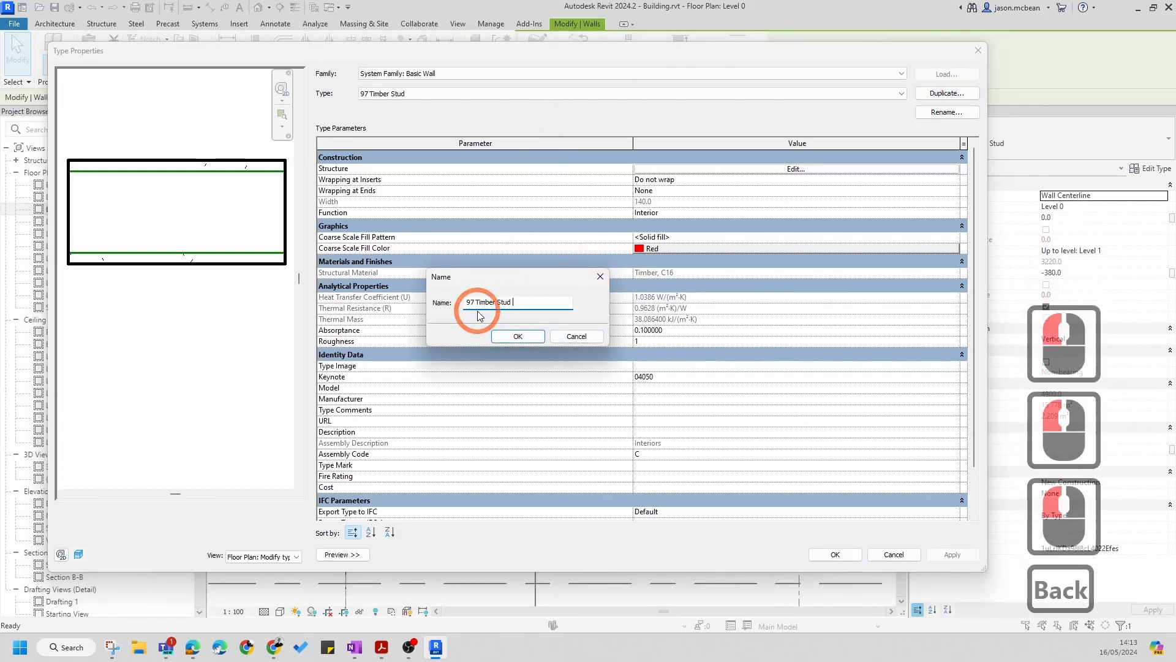
key("BackSpace")
key("BackSpace")
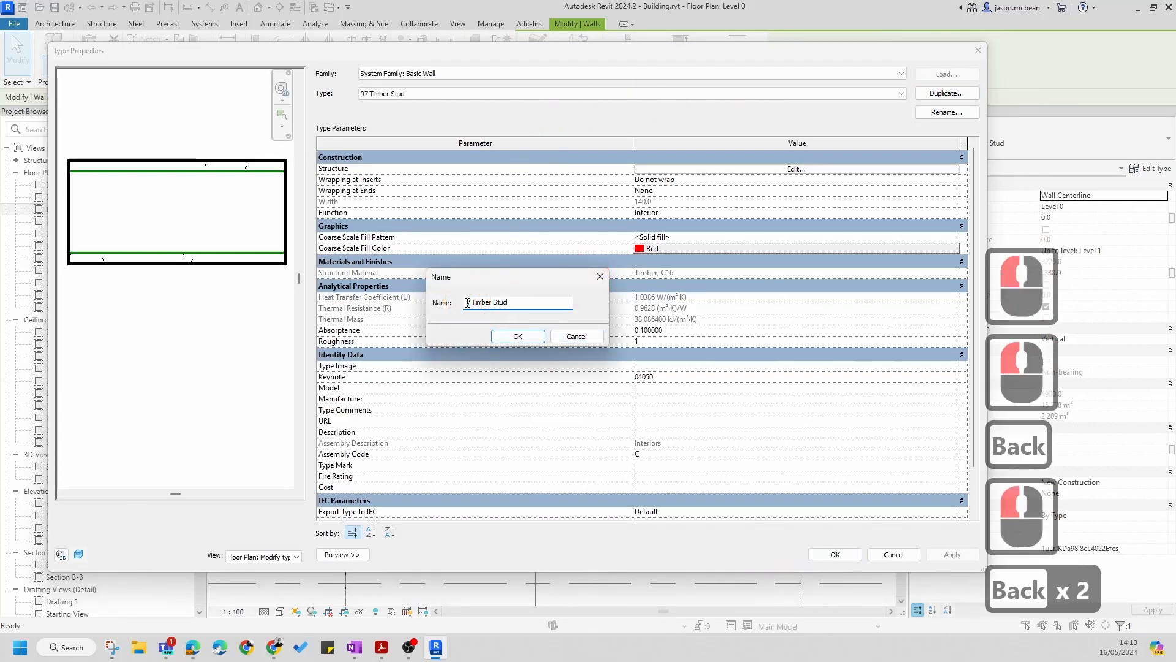
type("89")
key("Delete")
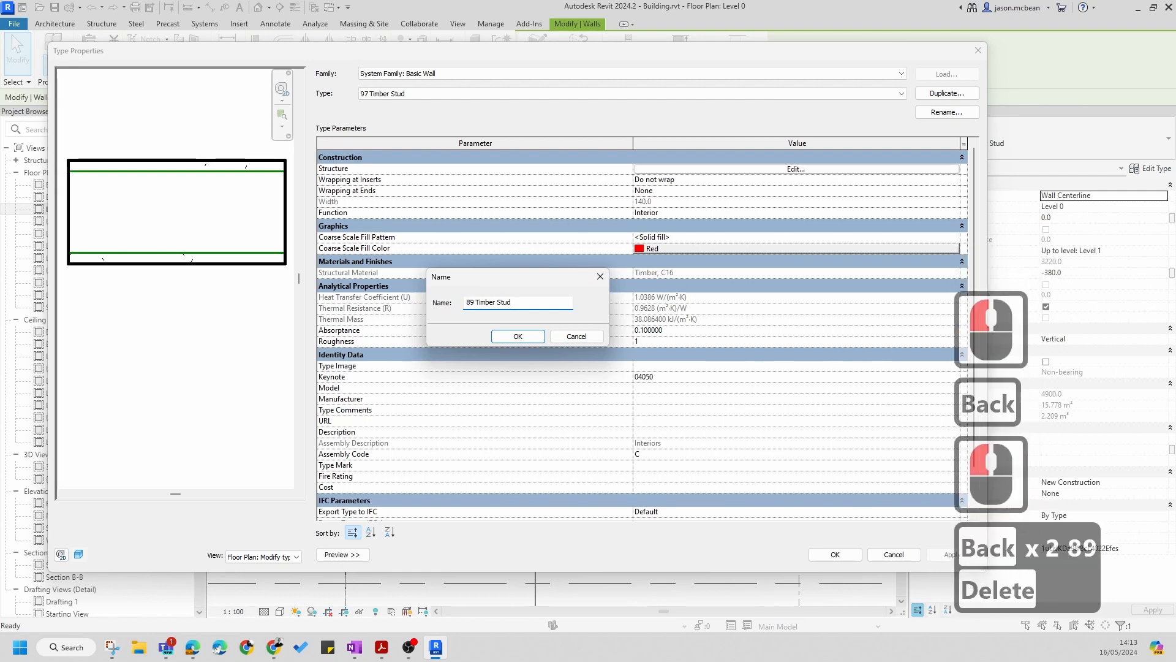
double_click(486, 302)
type("met")
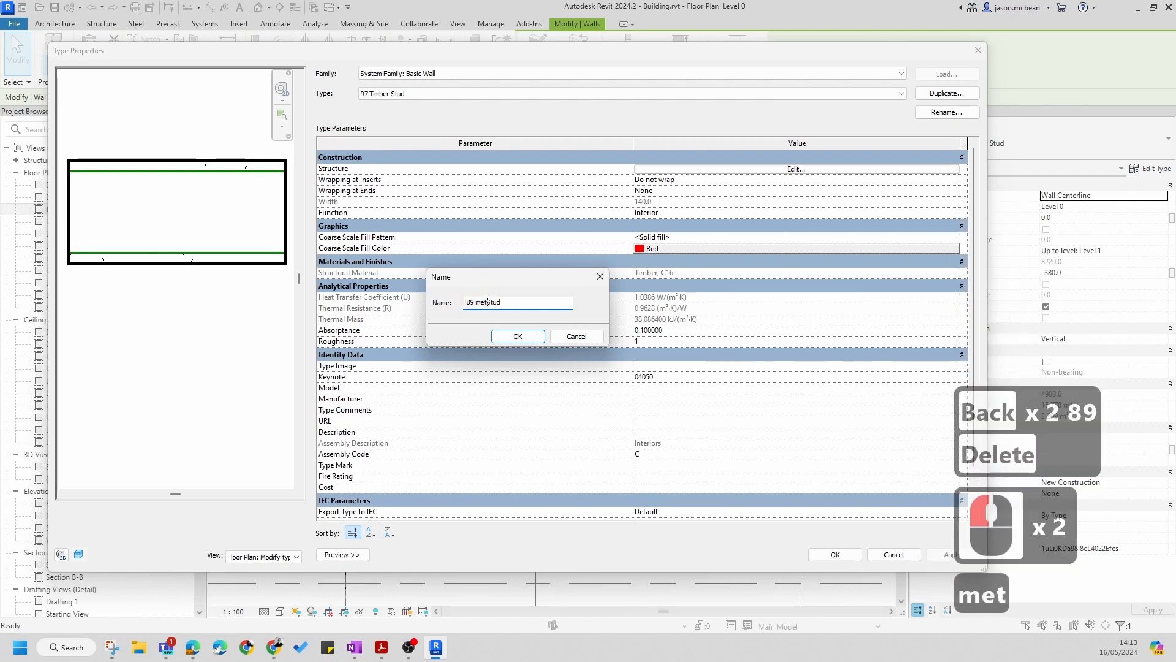
type("al")
key("BackSpace")
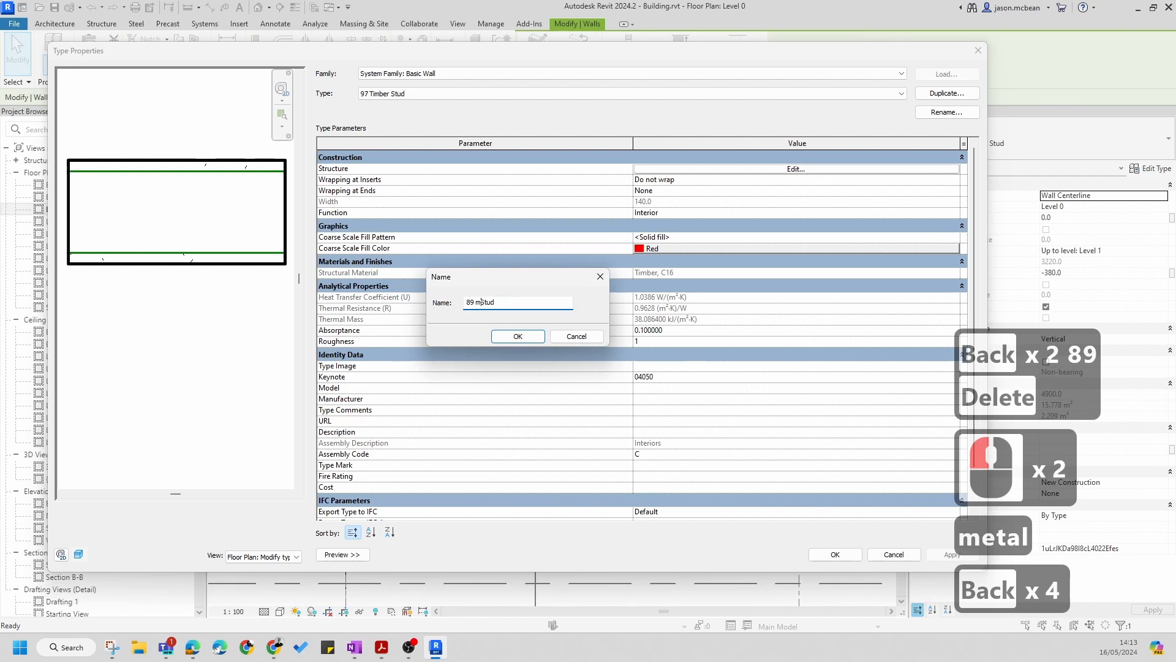
key("BackSpace")
type("Metal S")
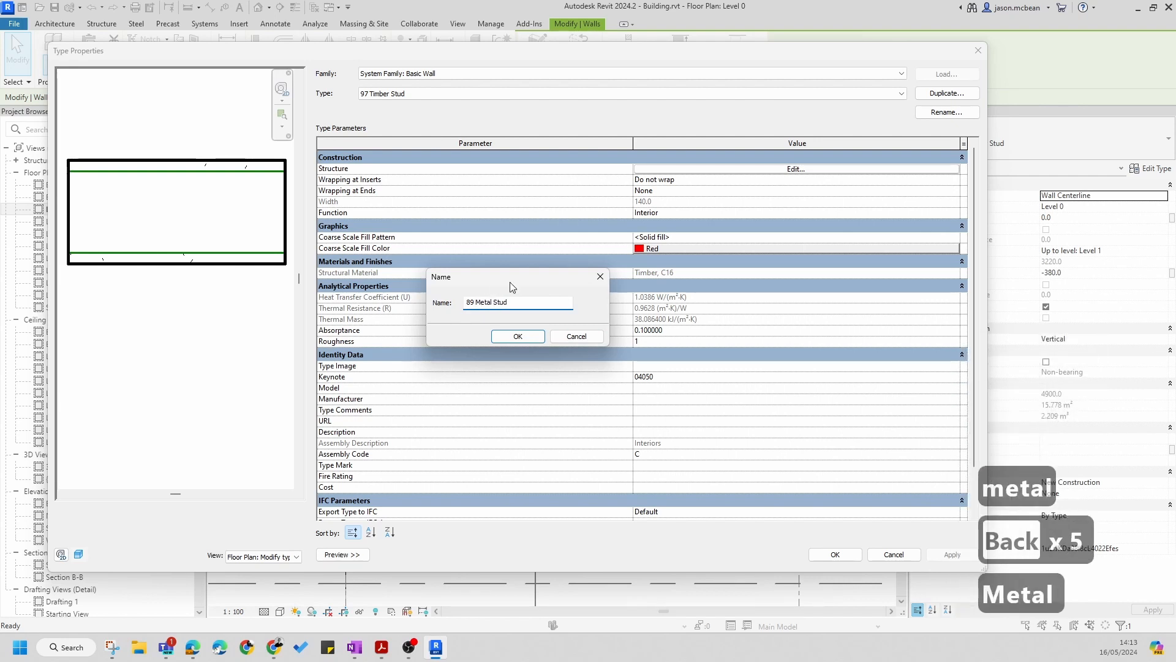
left_click(514, 338)
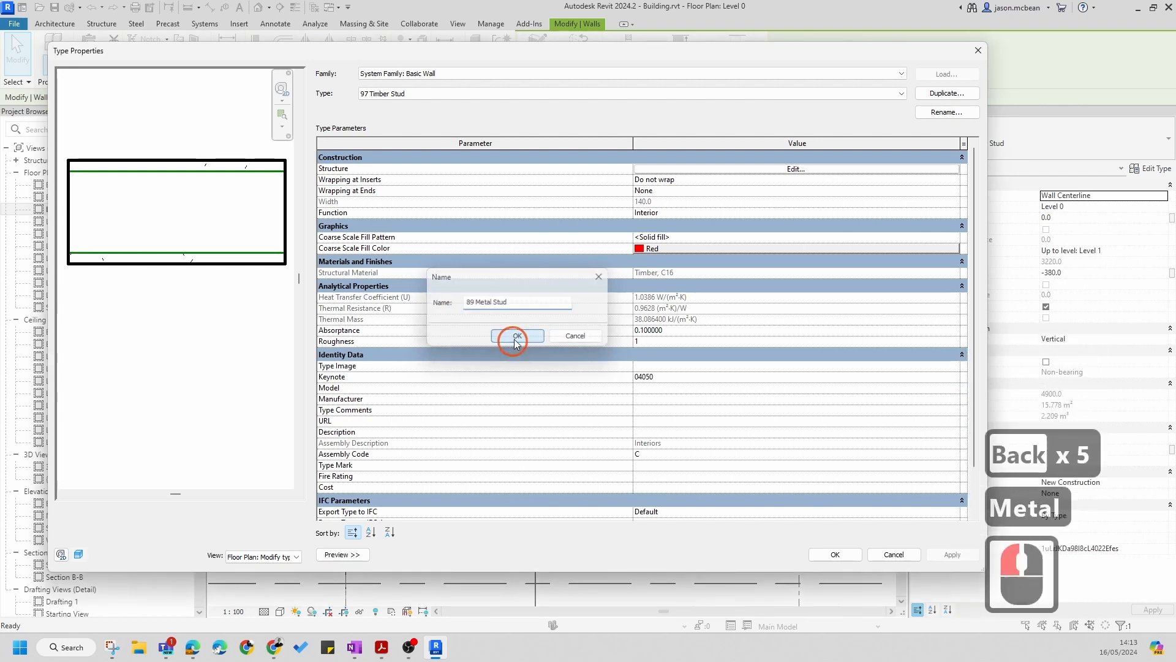
Open the 89 Metal Stud type's layer structure and set the substrate thickness to 89 mm
left_click(793, 169)
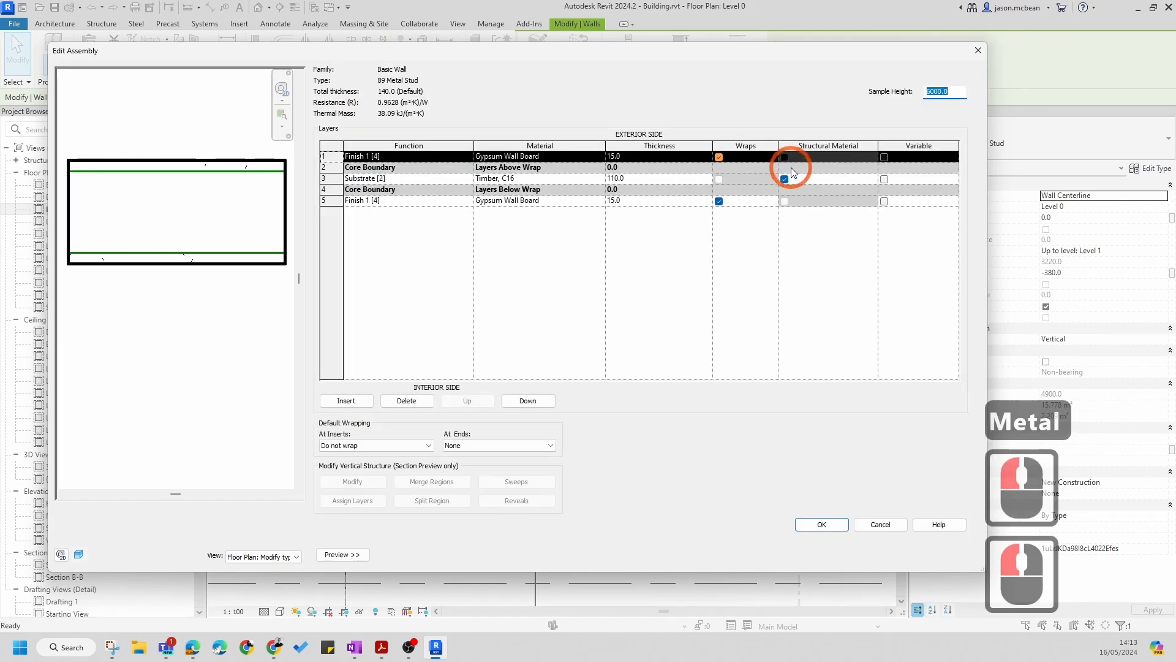
left_click(535, 171)
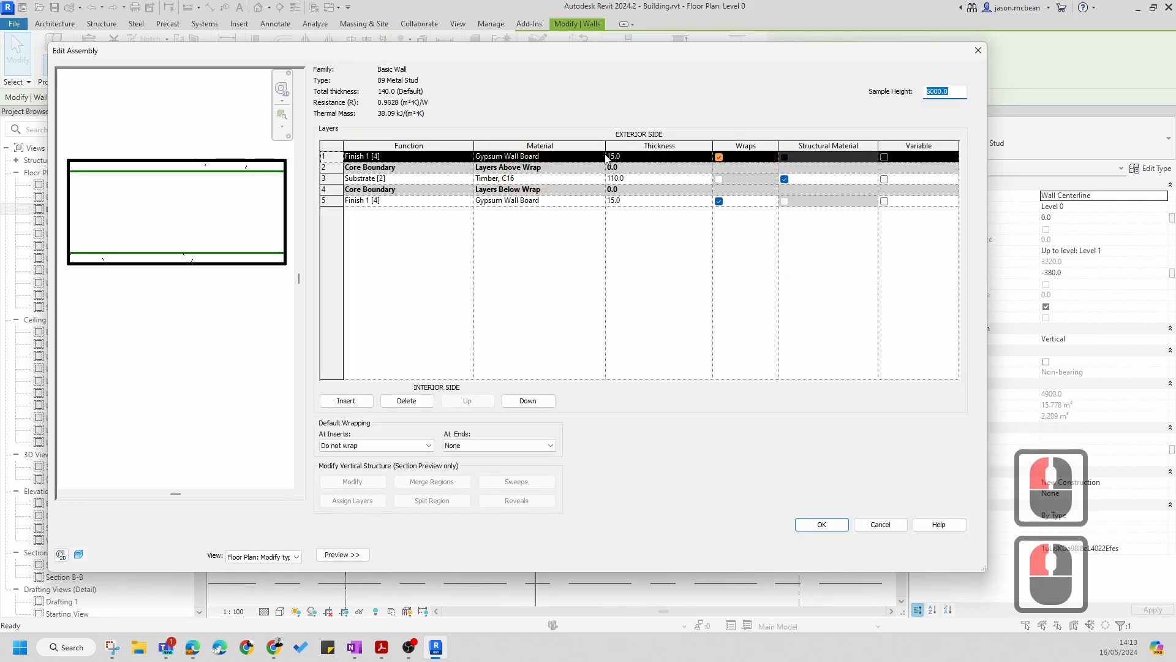
double_click(640, 180)
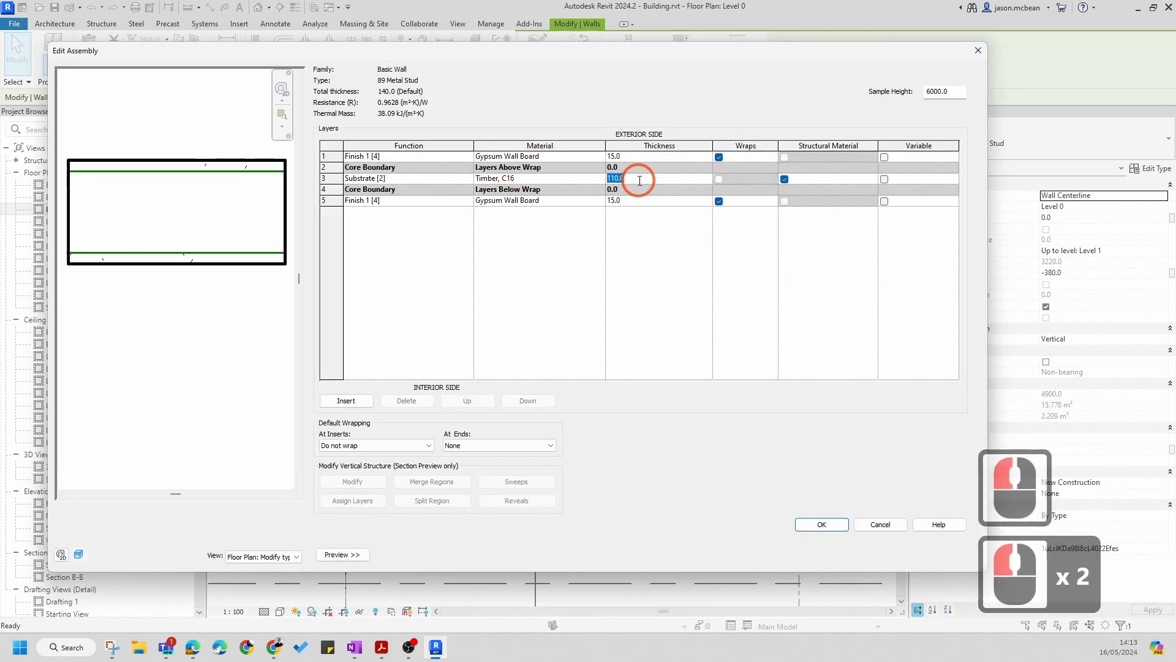
type("89")
Find the Metal Stud Layer material, assign it to the substrate, and accept the wall type's changes
left_click(575, 176)
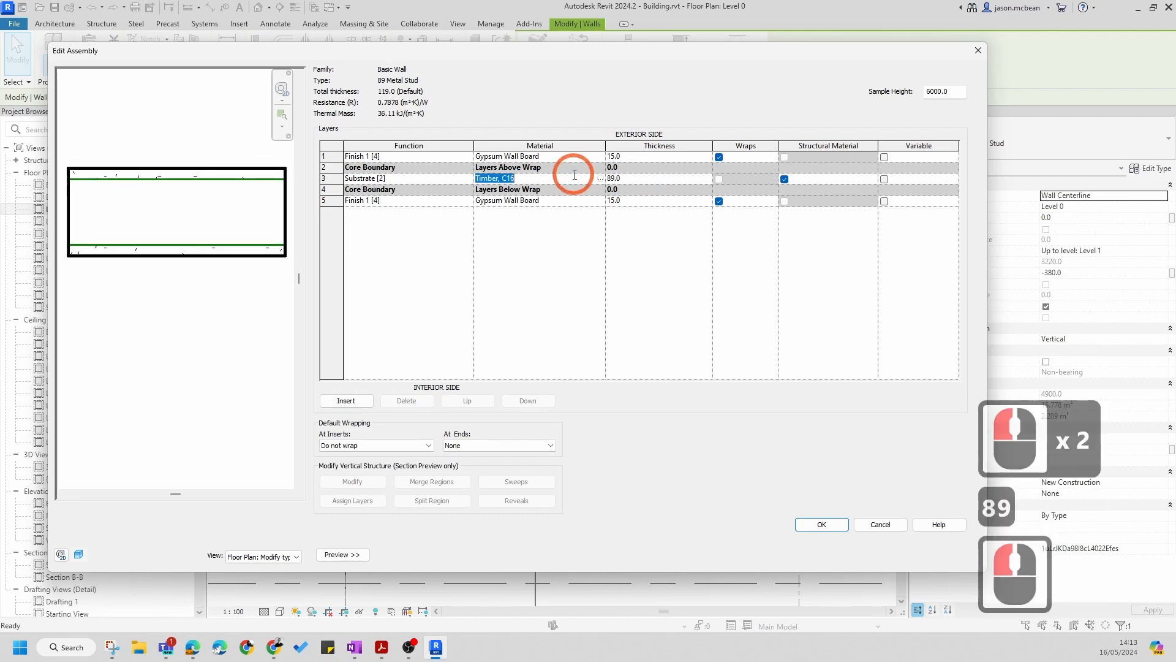
left_click(601, 178)
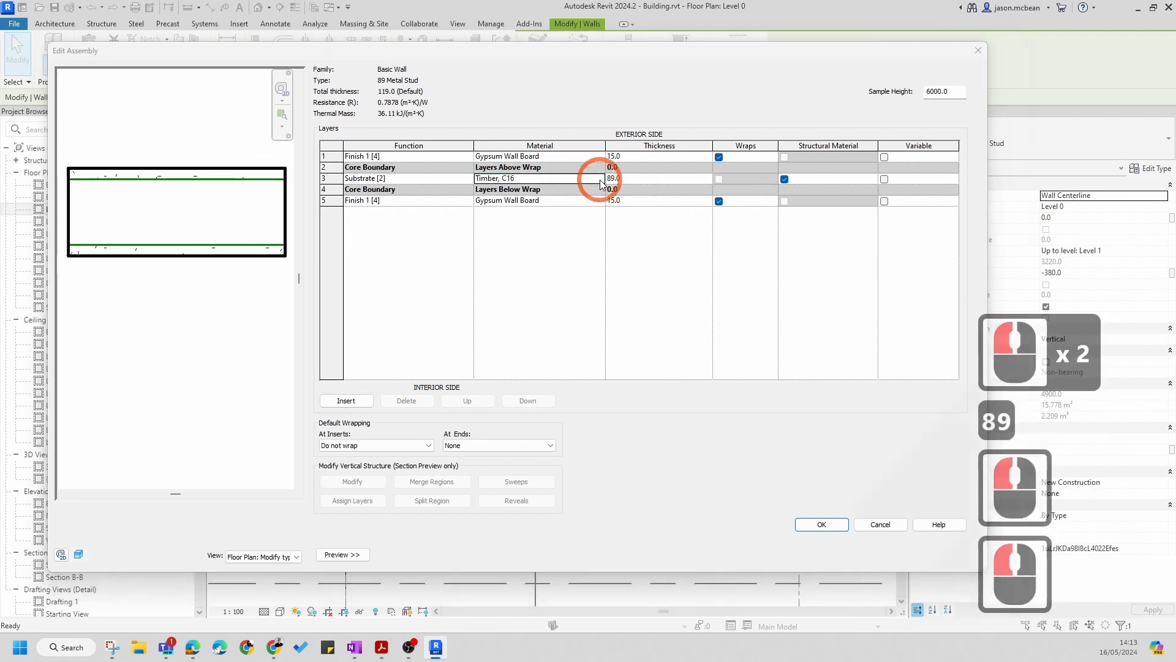
left_click(349, 32)
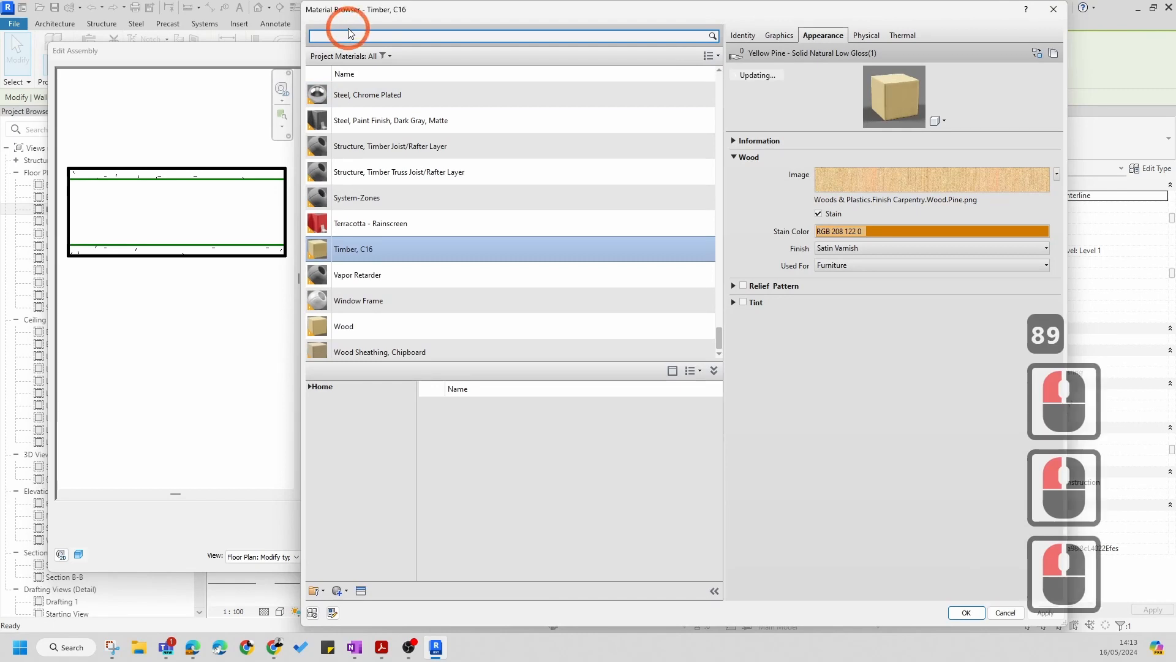
type("meta")
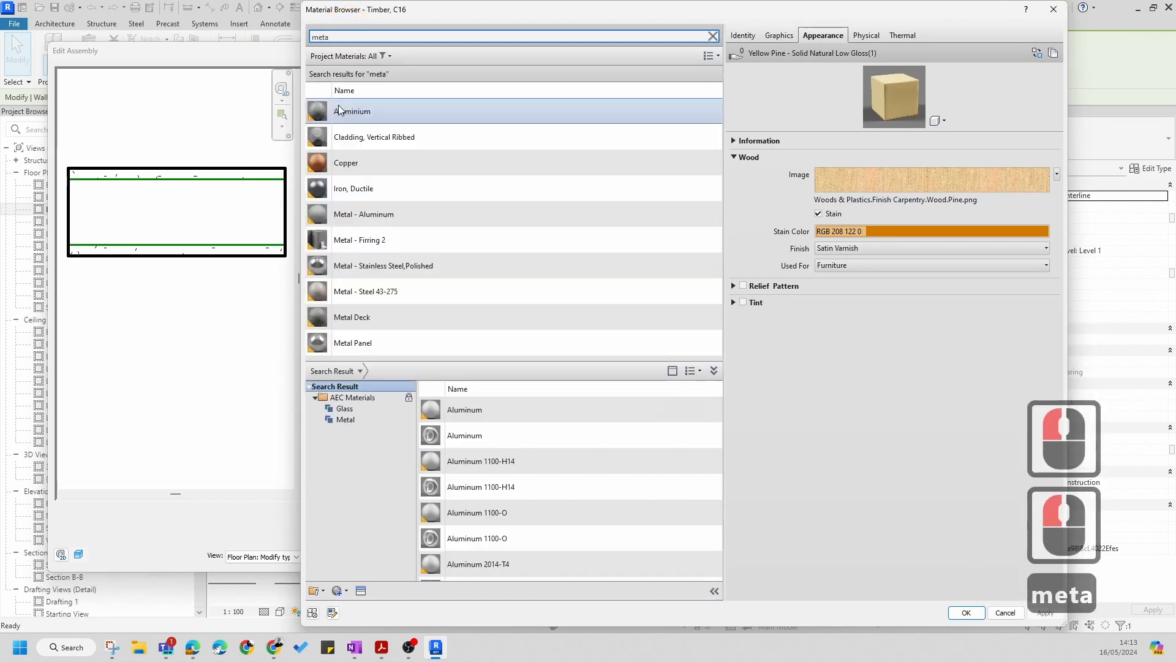
scroll(405, 282, "down", 2)
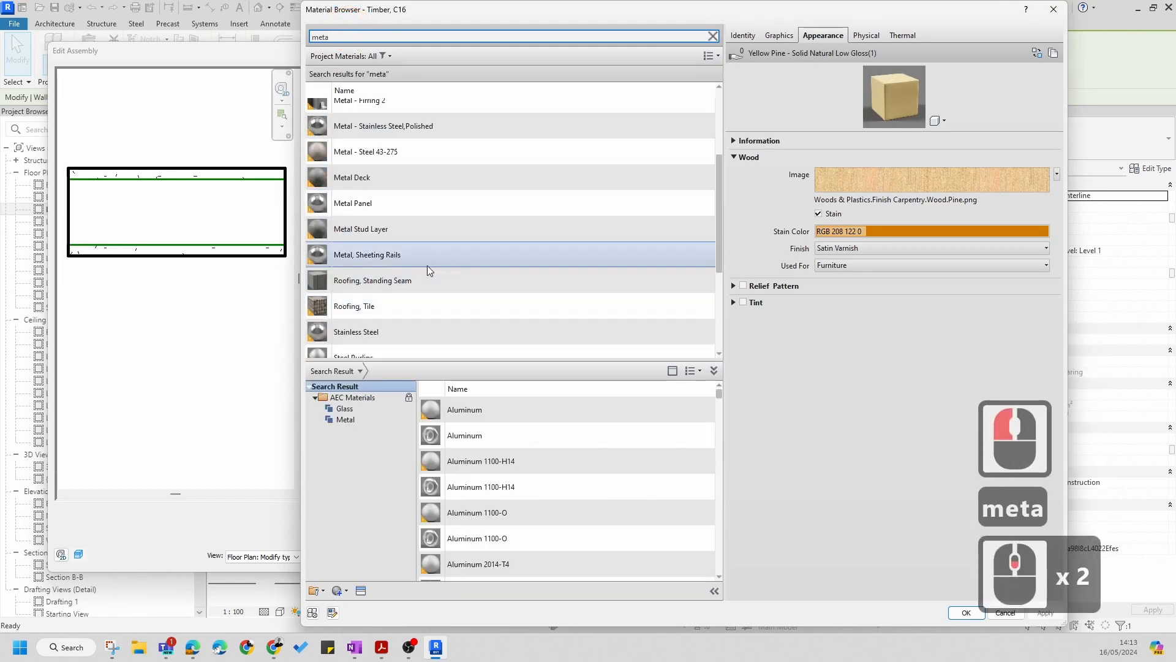
scroll(426, 239, "down", 2)
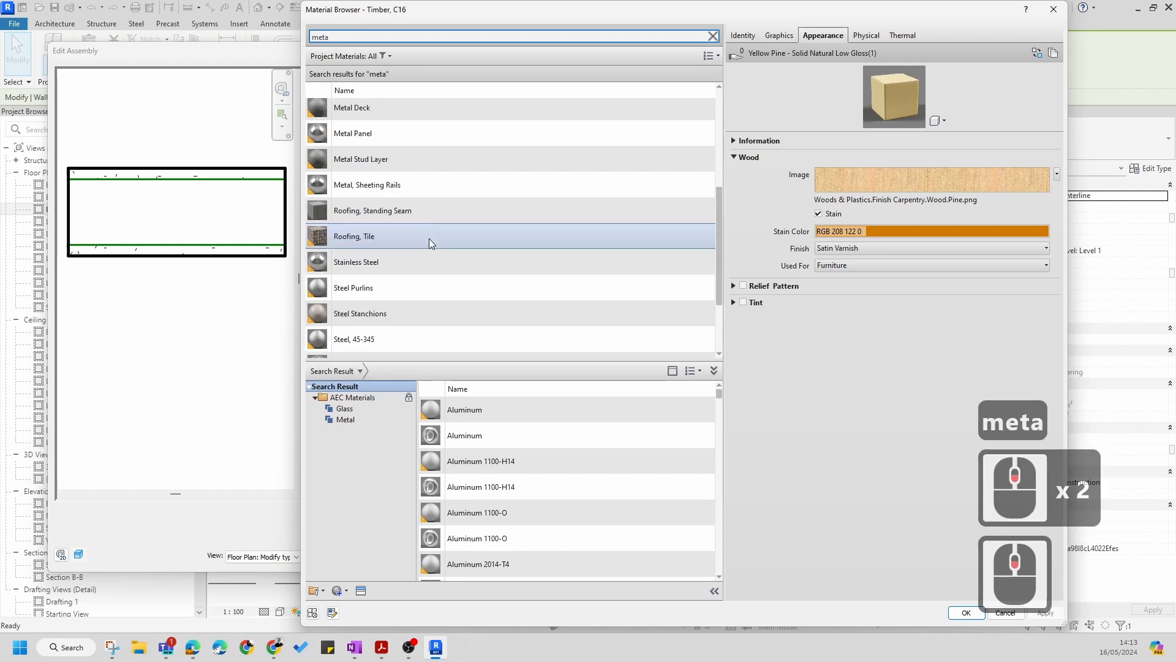
scroll(429, 238, "up", 5)
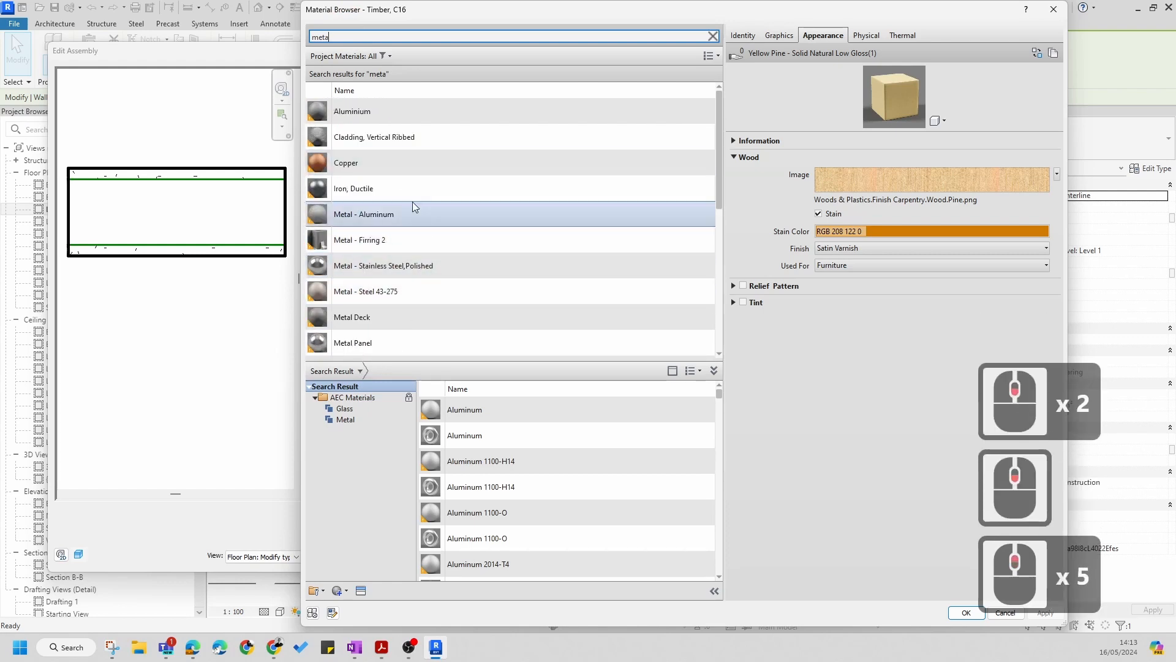
scroll(406, 146, "up", 2)
key("BackSpace")
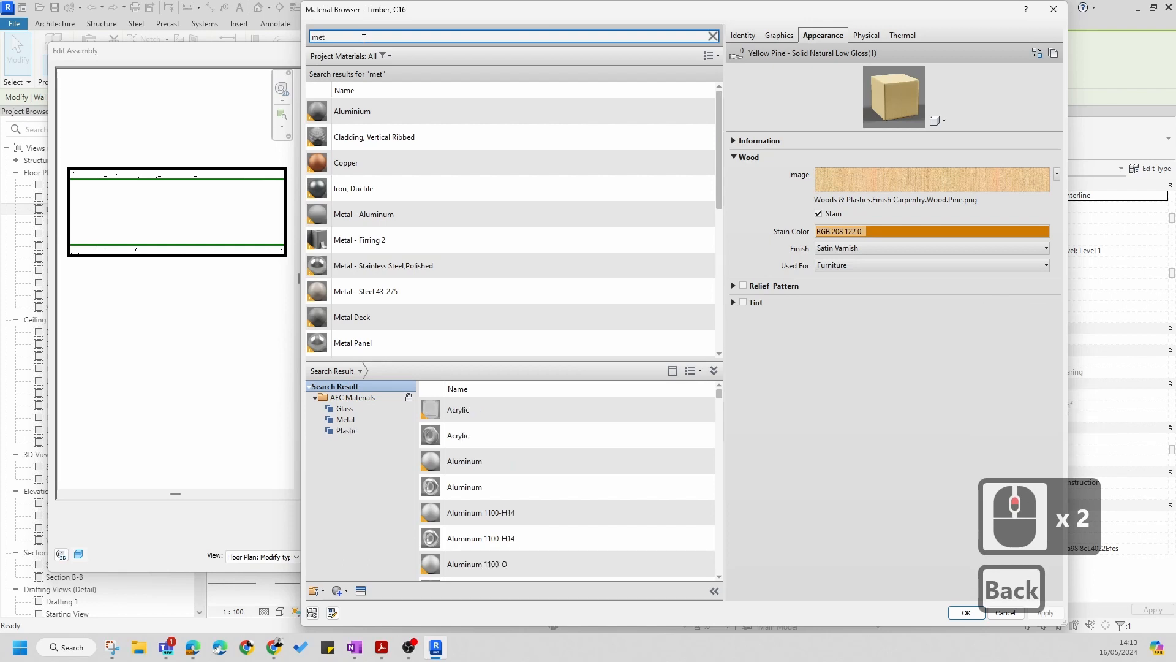
type("t")
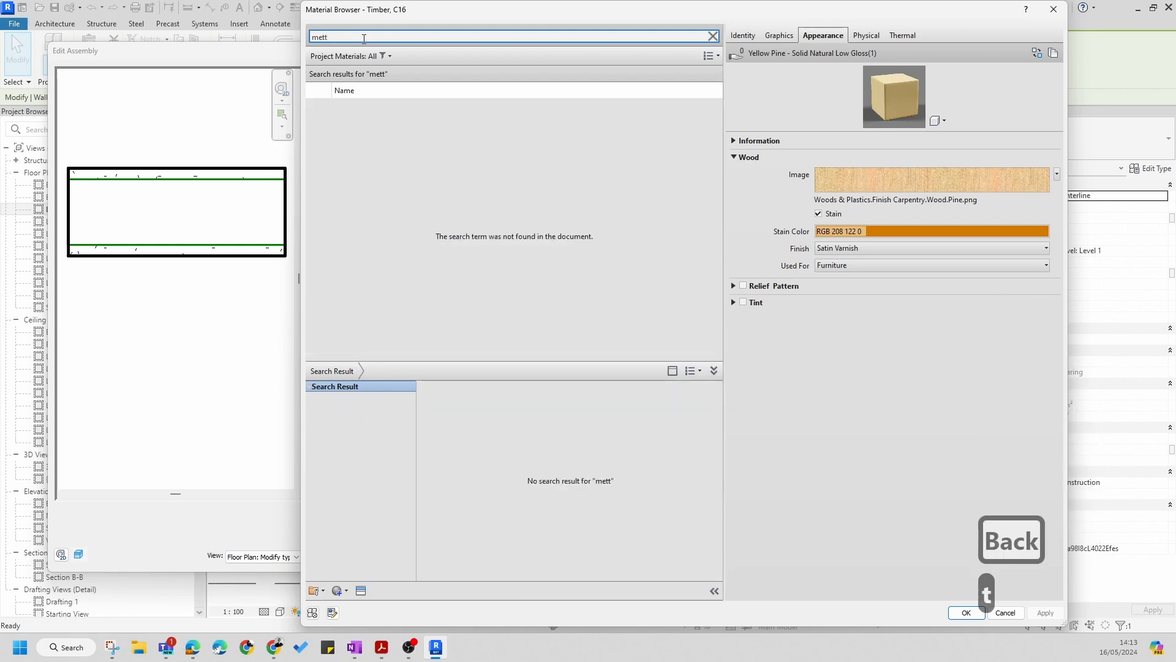
key("BackSpace")
type("al s")
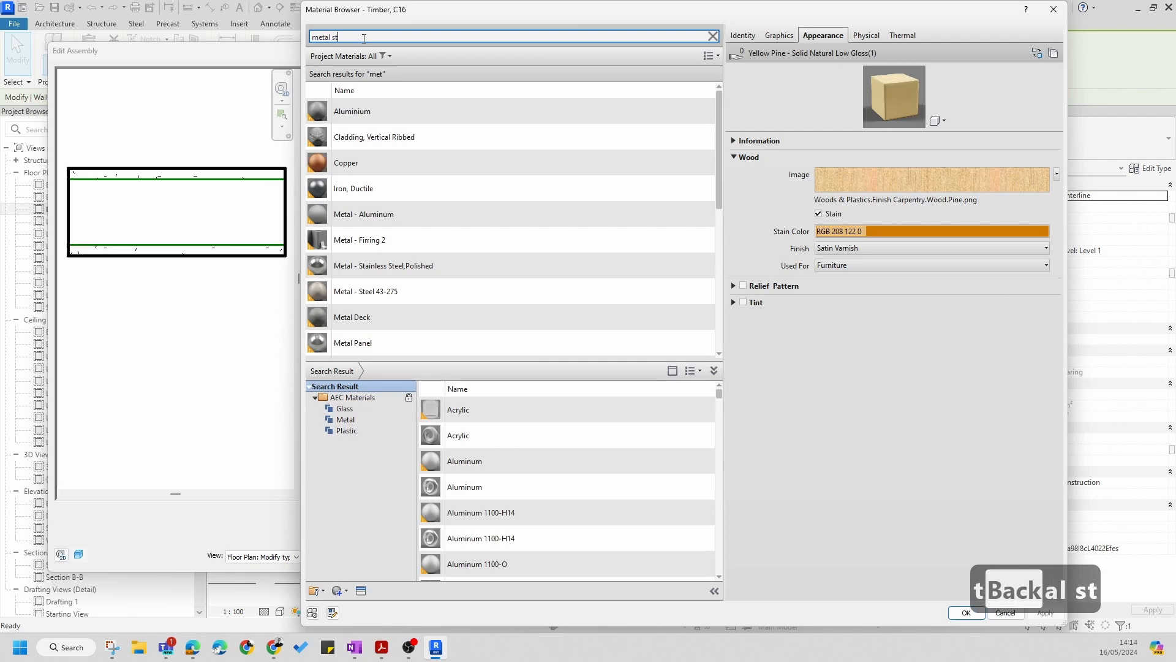
type("t")
scroll(421, 264, "down", 2)
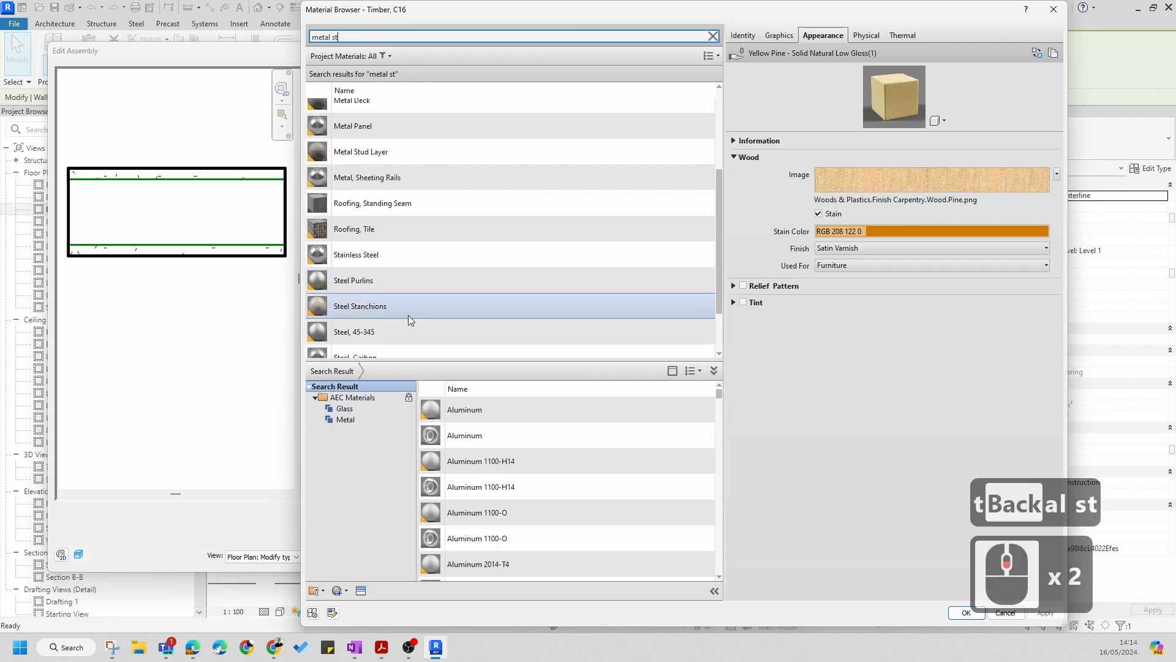
double_click(389, 153)
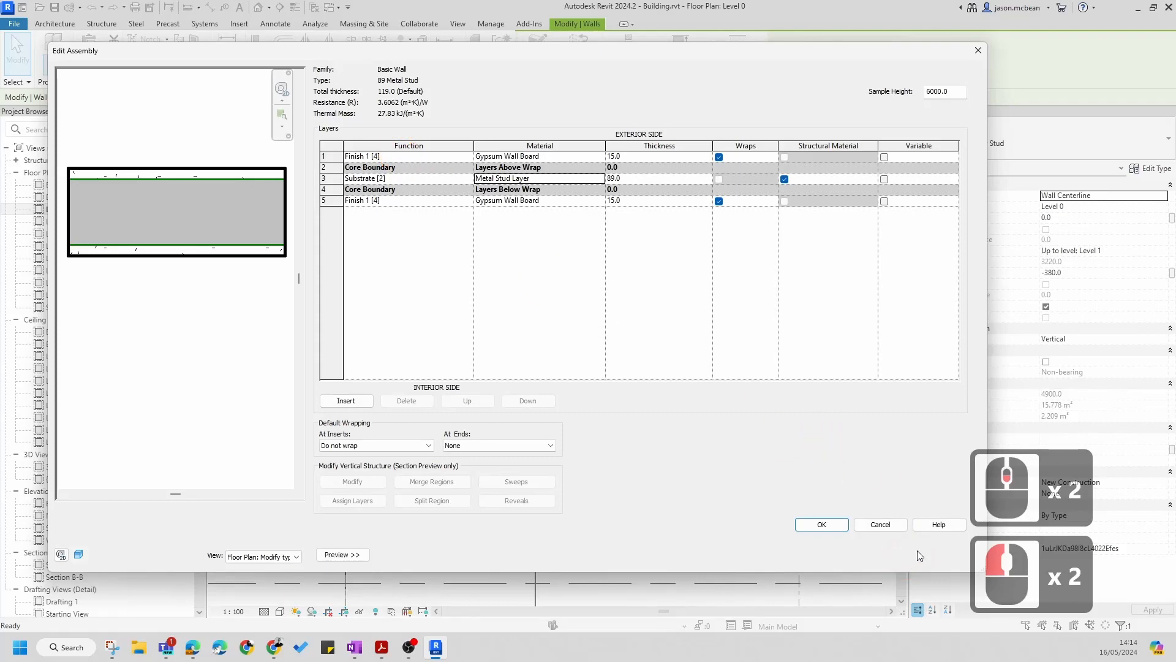
left_click(833, 525)
left_click(953, 553)
left_click(835, 554)
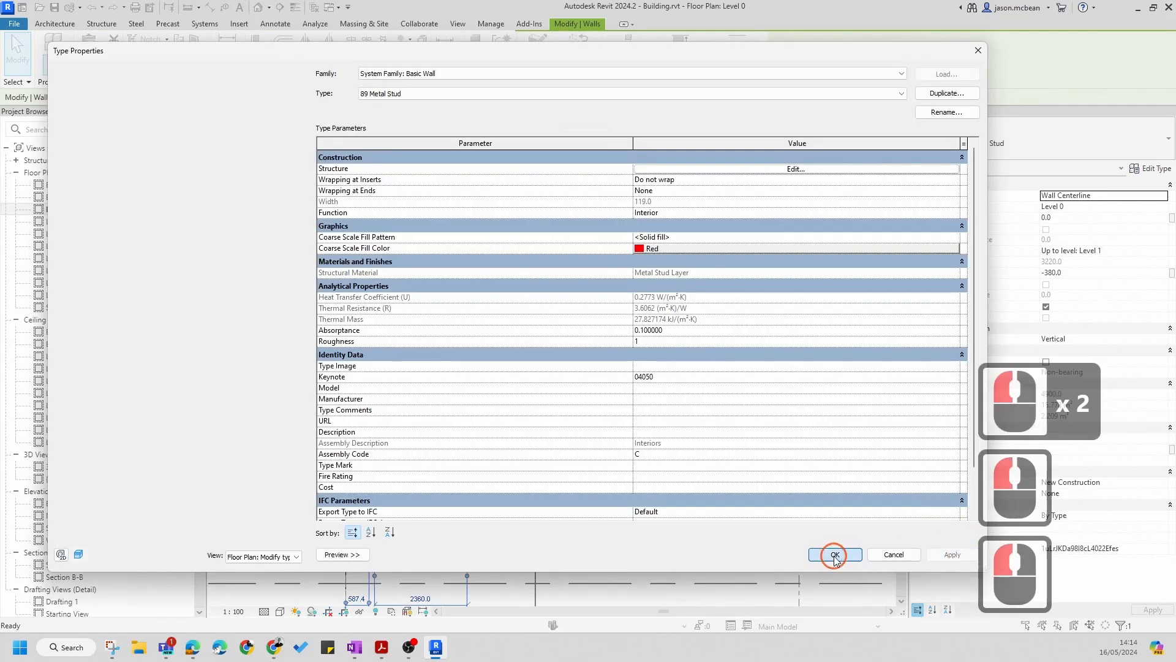
Stretch the copied metal stud wall's end onto the L-shaped wall's vertical leg, leaving it diagonal and about 3312 mm long
scroll(380, 365, "up", 5)
key("Escape")
key("Escape")
left_click_drag(334, 314, 530, 531)
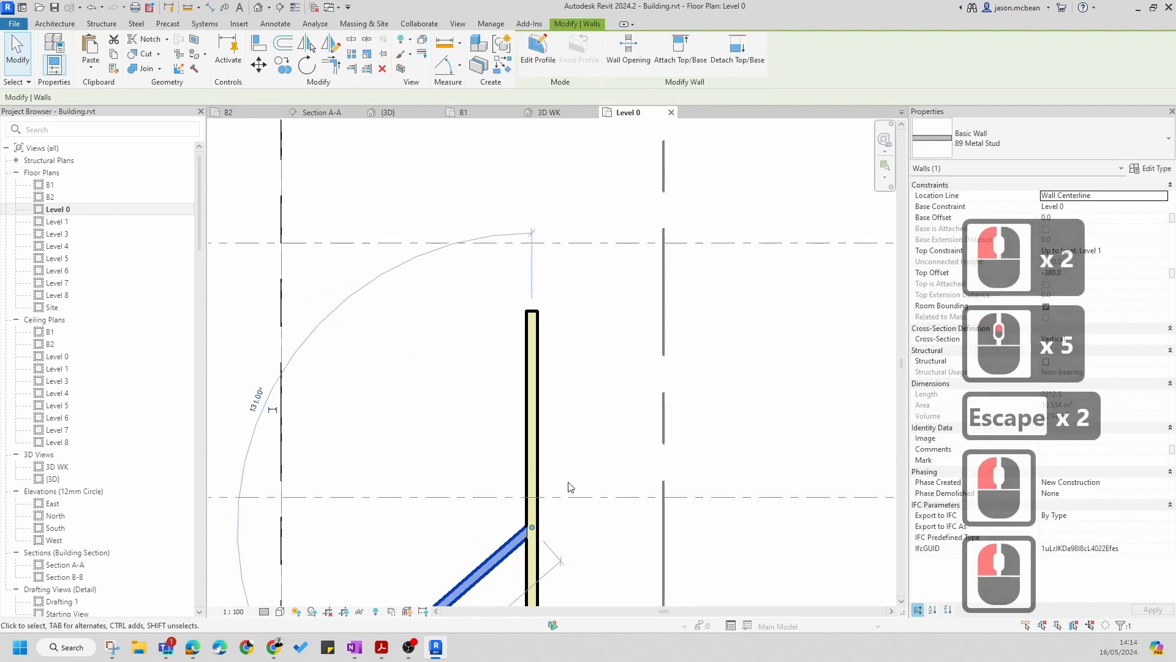
key("Escape")
Turn on thin line display and inspect the junction between the diagonal metal stud wall and the timber stud wall
middle_click_drag(580, 550, 551, 352)
scroll(549, 354, "down", 1)
key("Escape")
scroll(533, 358, "down", 3)
scroll(519, 364, "down", 1)
left_click(499, 348)
scroll(519, 338, "up", 13)
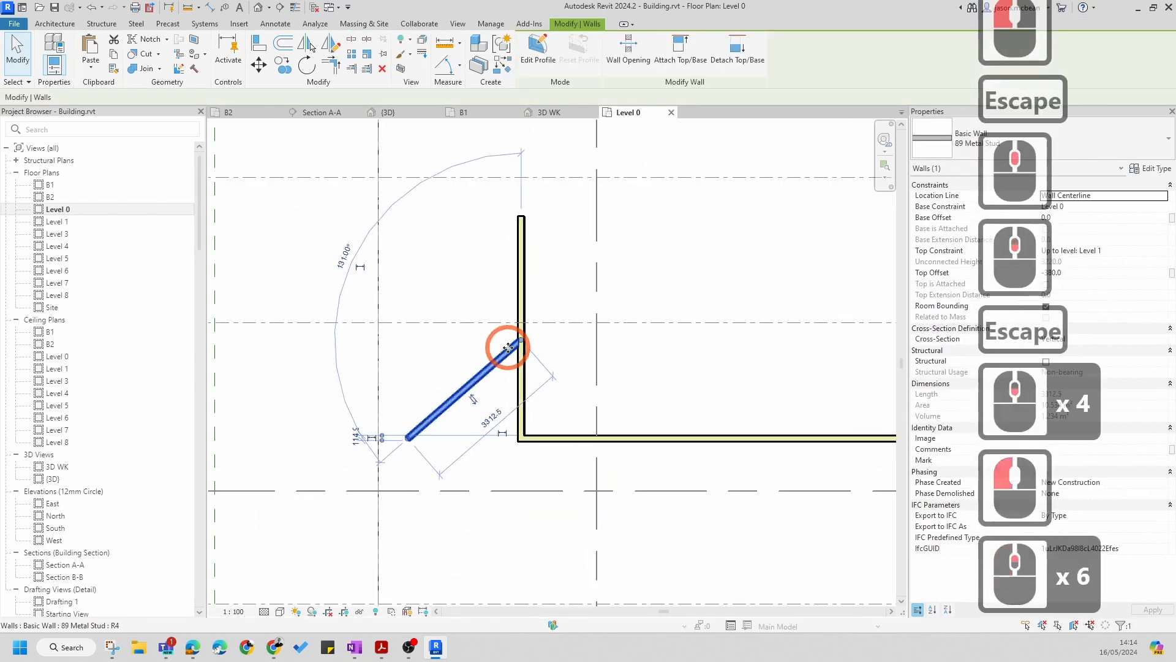
key("Escape")
scroll(520, 338, "up", 7)
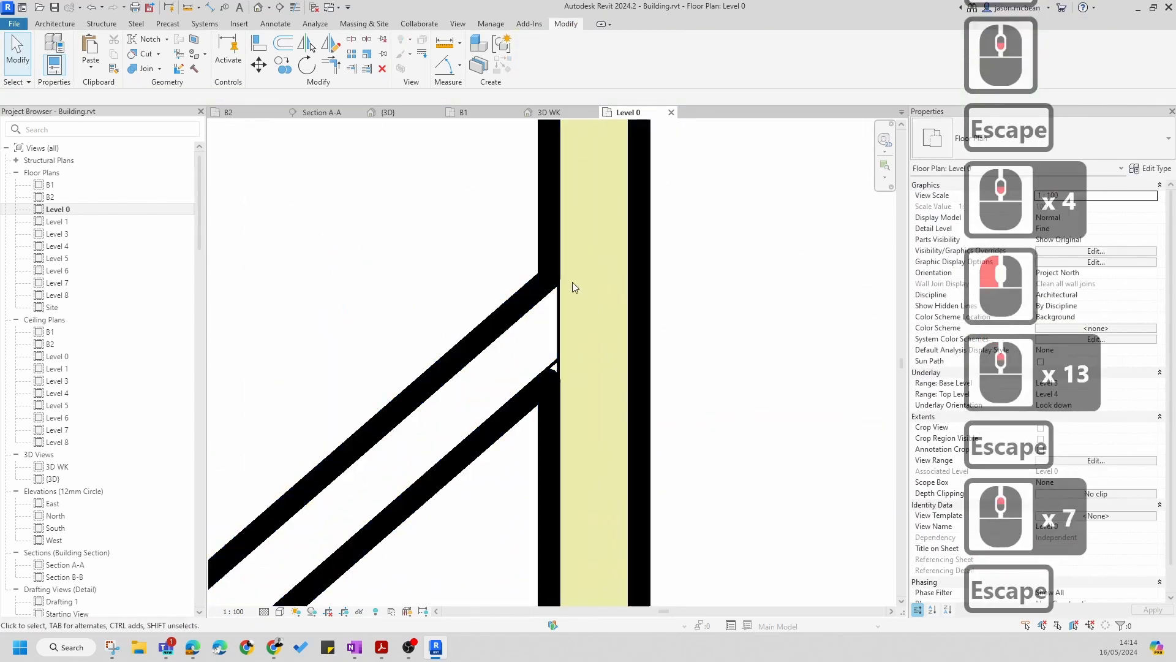
left_click(299, 7)
scroll(546, 377, "down", 10)
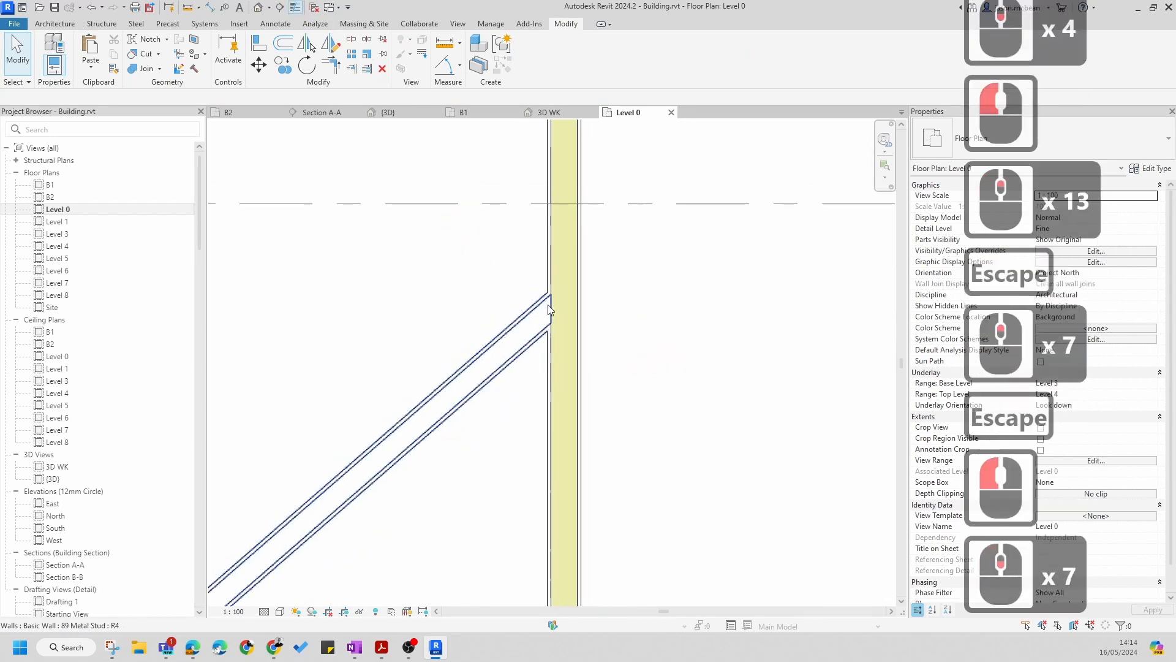
key("Escape")
scroll(536, 349, "up", 6)
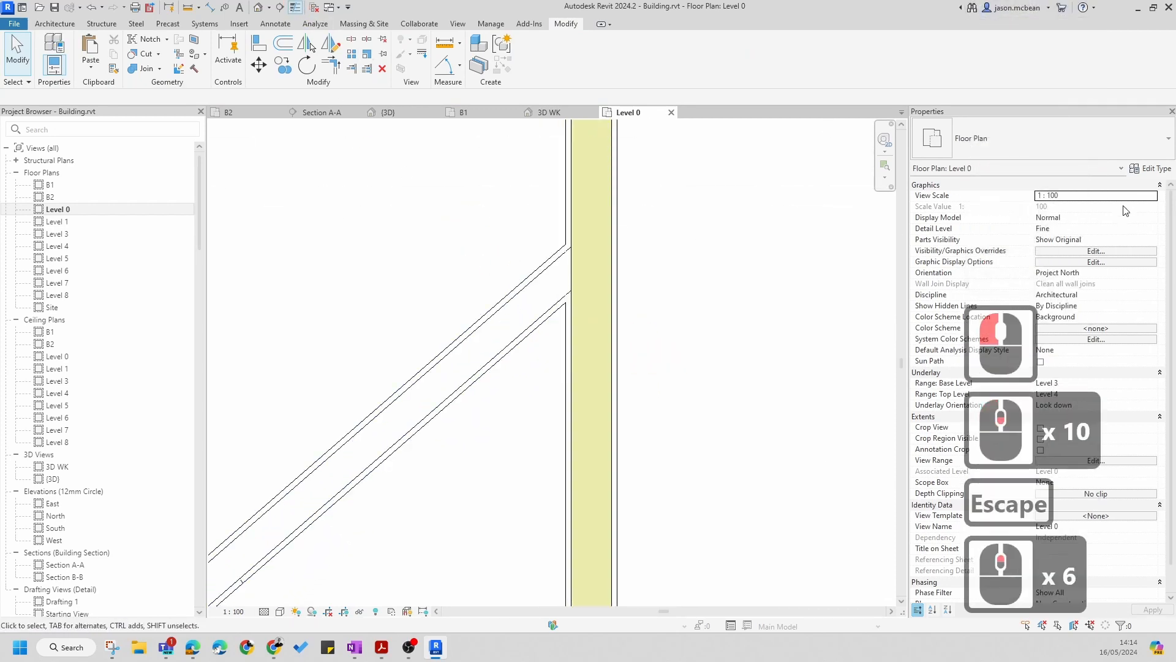
Review the layer functions, materials and thicknesses of the 89 Metal Stud wall type and close its properties
left_click(542, 275)
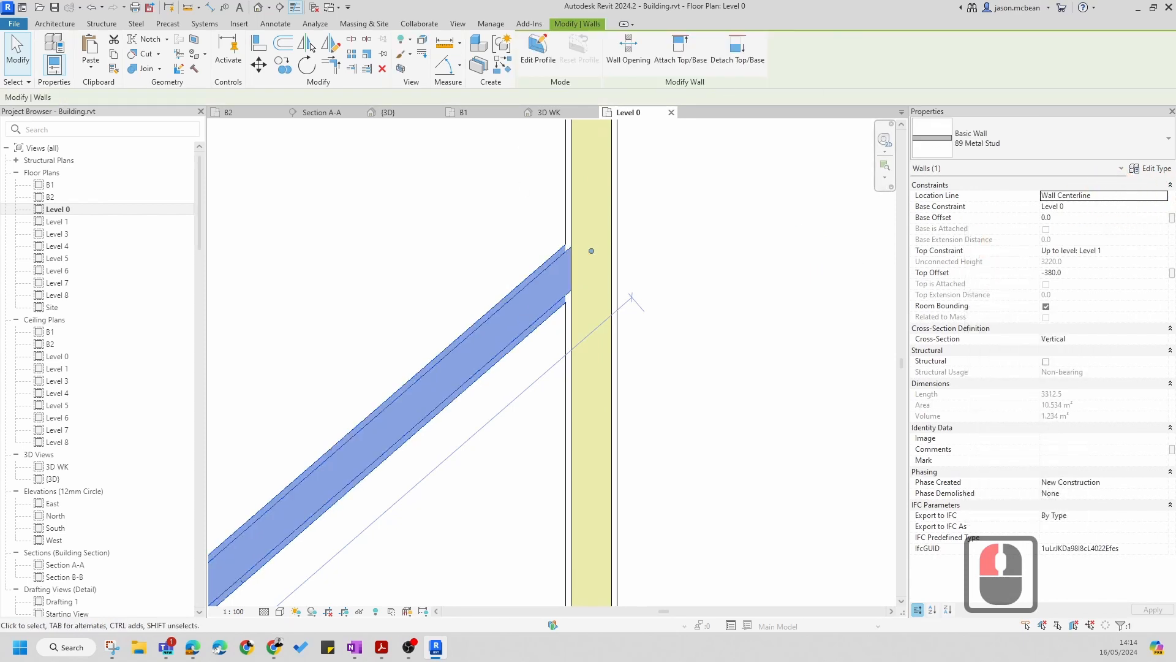
left_click(1163, 171)
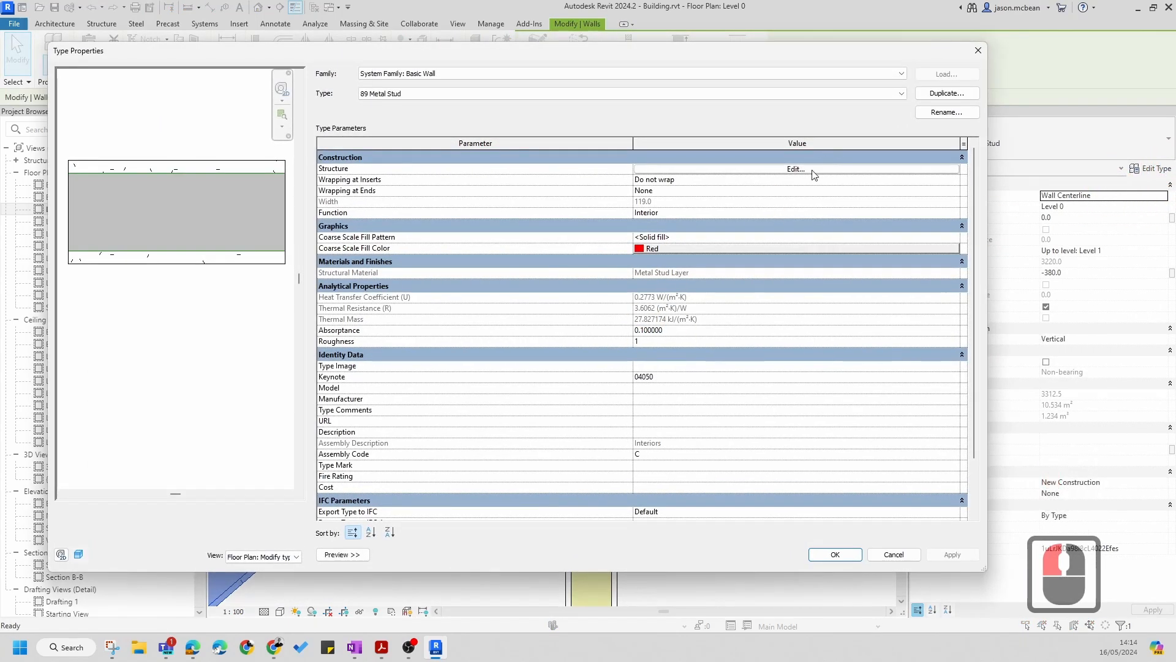
left_click(796, 169)
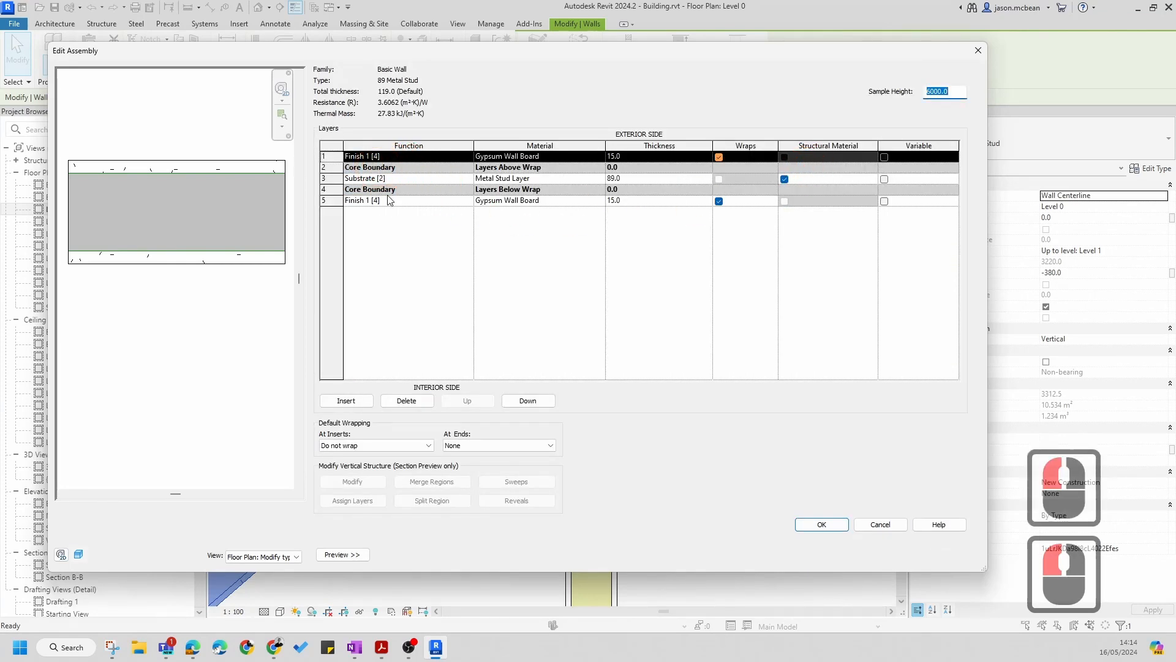
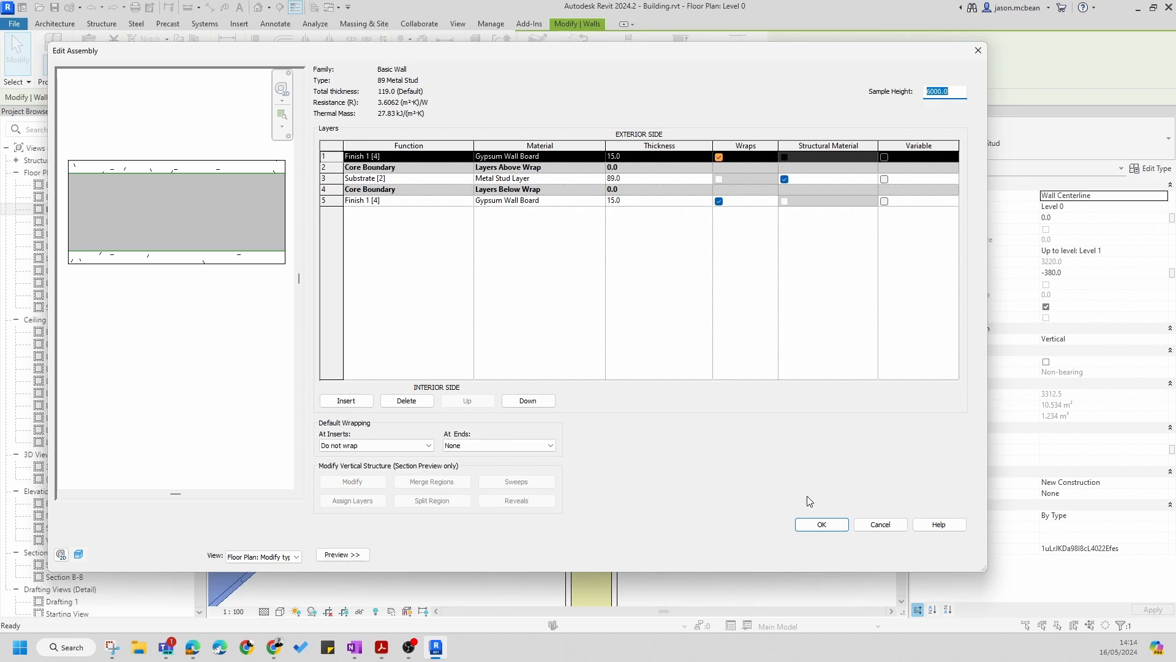
left_click(823, 525)
left_click(835, 554)
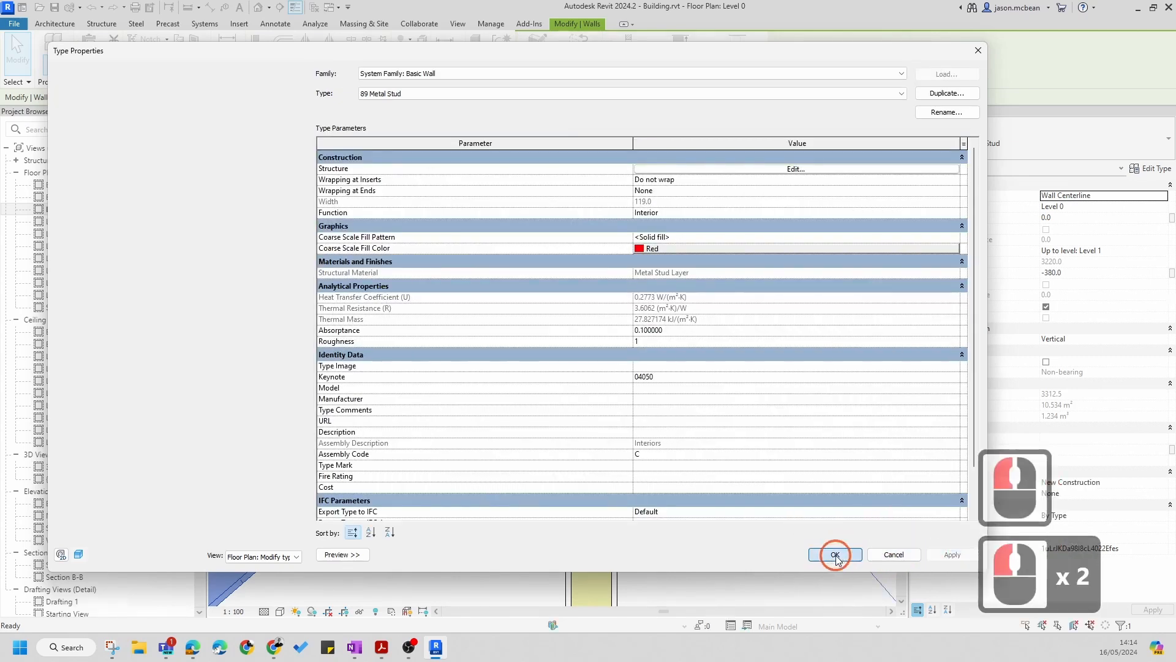
Swing the metal stud wall's free end up so it meets the vertical wall horizontally, about 1900 mm long
scroll(581, 285, "down", 5)
scroll(572, 337, "down", 6)
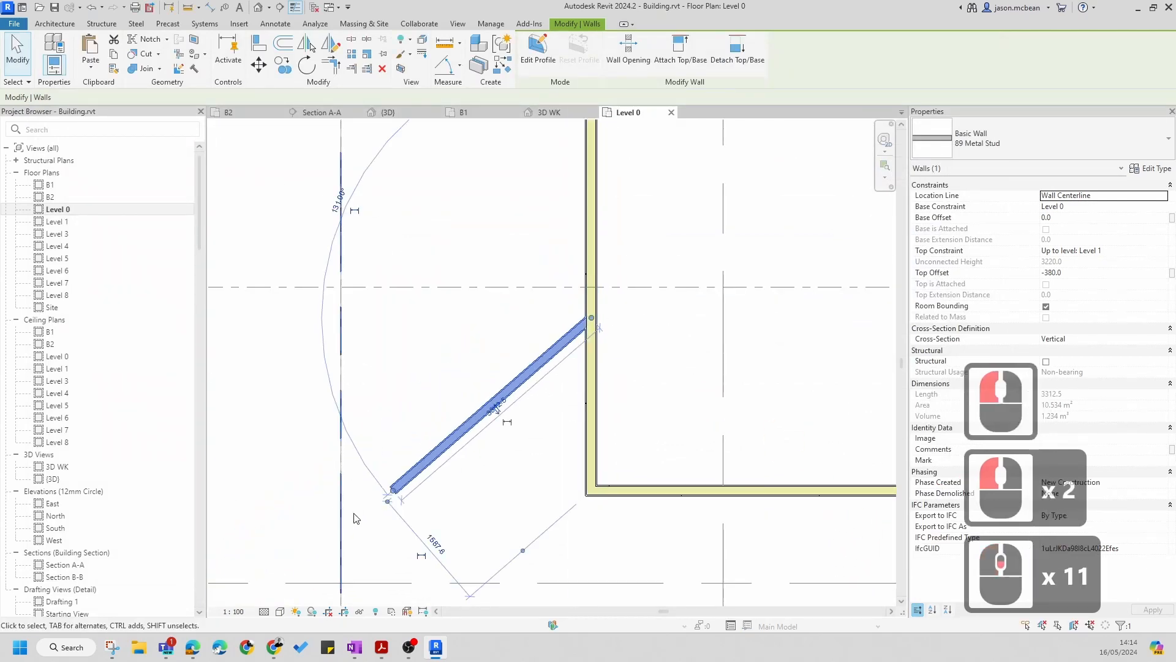
left_click_drag(395, 498, 439, 318)
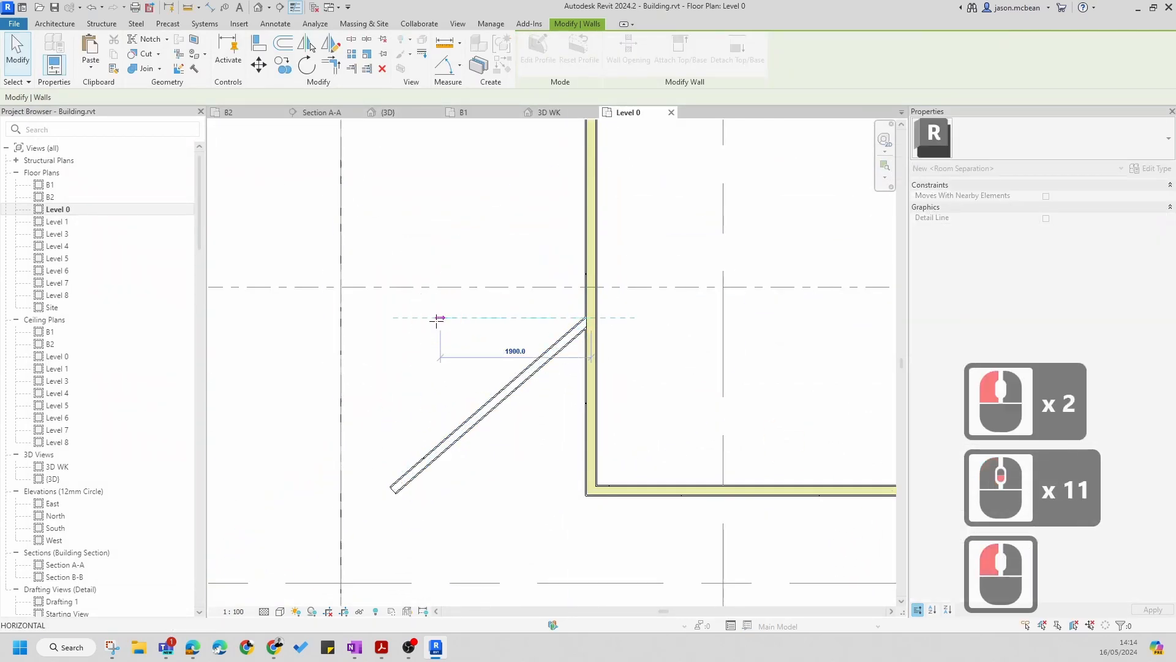
key("Escape")
key("Escape")
scroll(604, 309, "up", 7)
scroll(600, 321, "down", 6)
key("Escape")
middle_click_drag(642, 370, 571, 369)
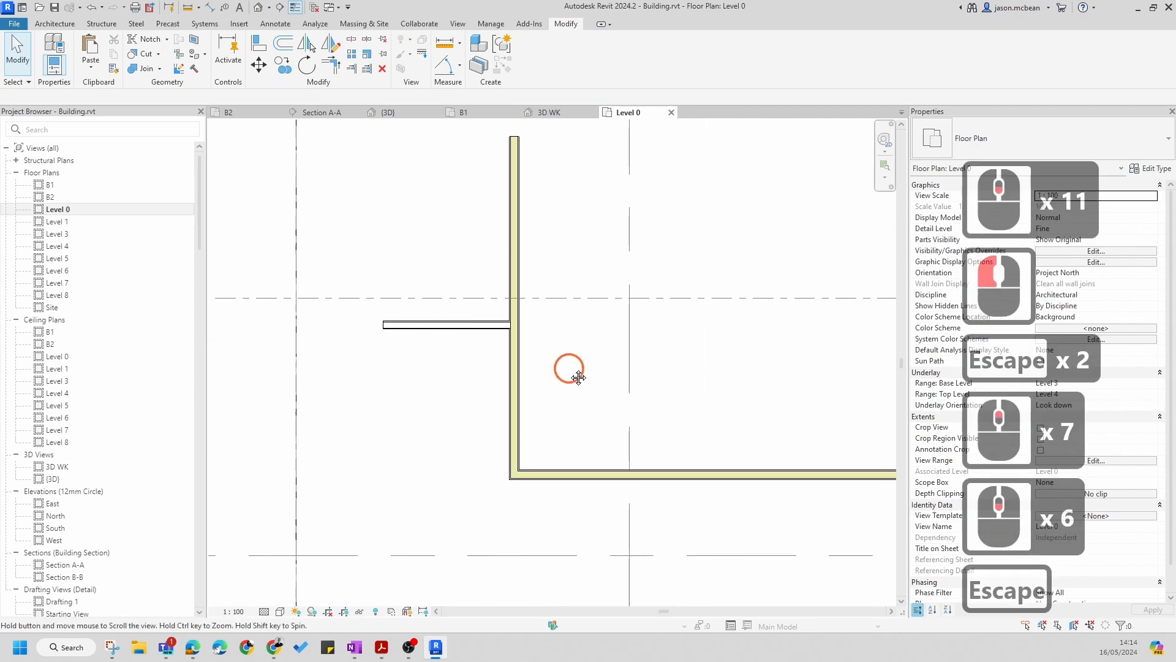
Open the Metal Stud Layer material from the 89 Metal Stud wall type's layer structure
scroll(521, 331, "up", 3)
left_click(486, 320)
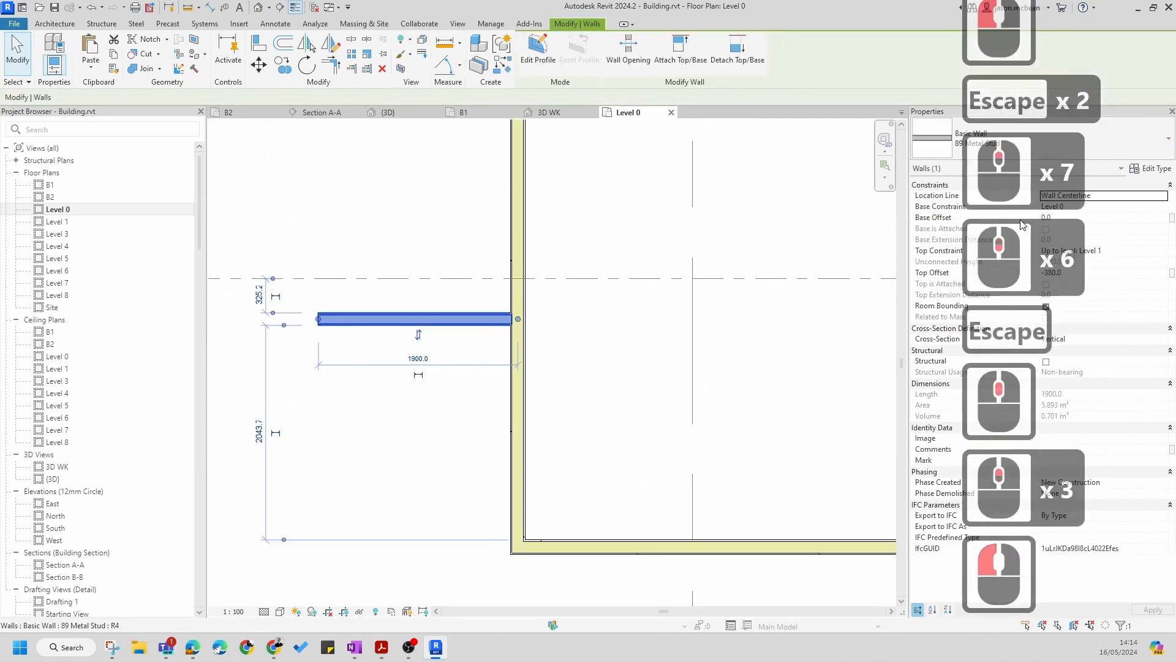
left_click(1155, 169)
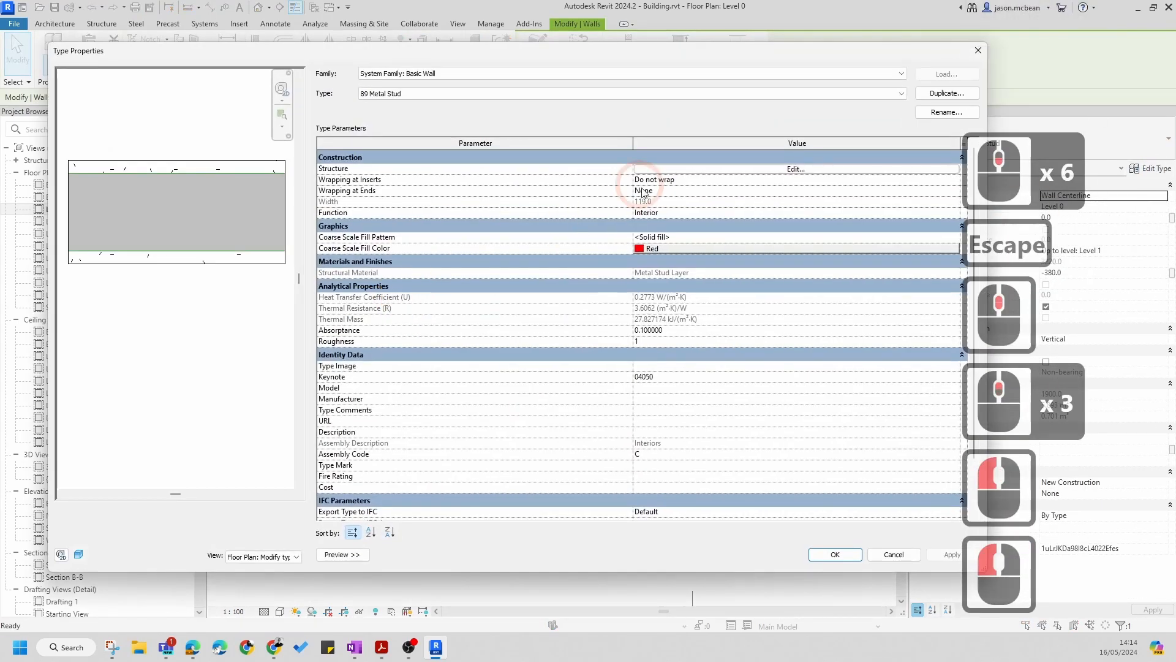
left_click(790, 168)
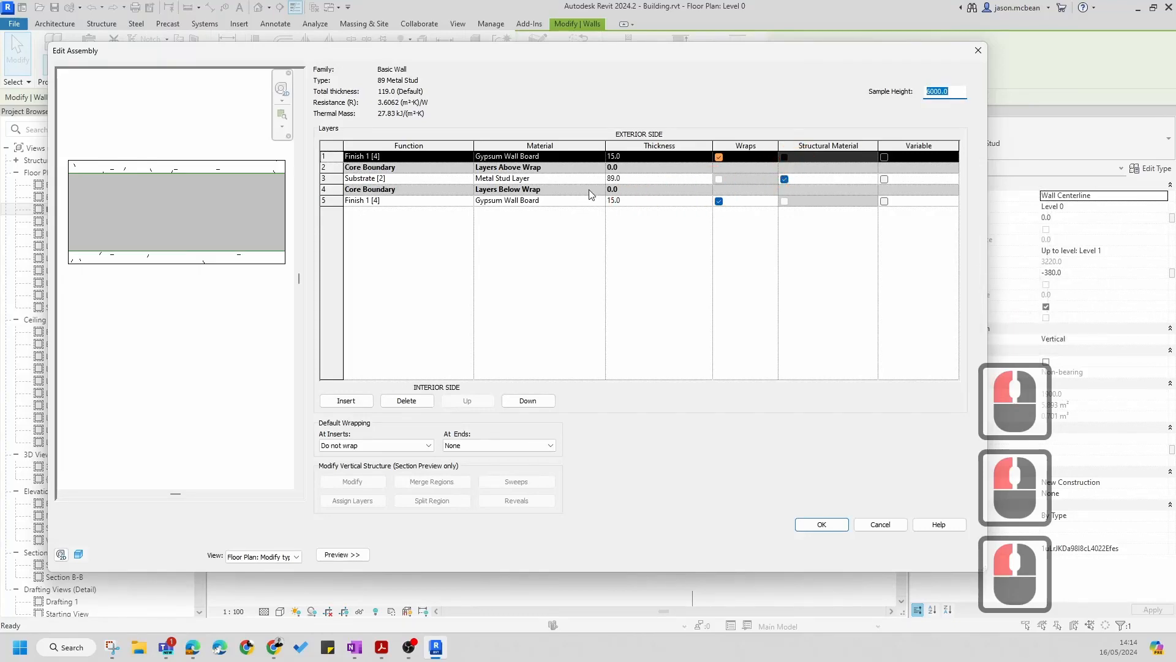
left_click(601, 179)
left_click(601, 178)
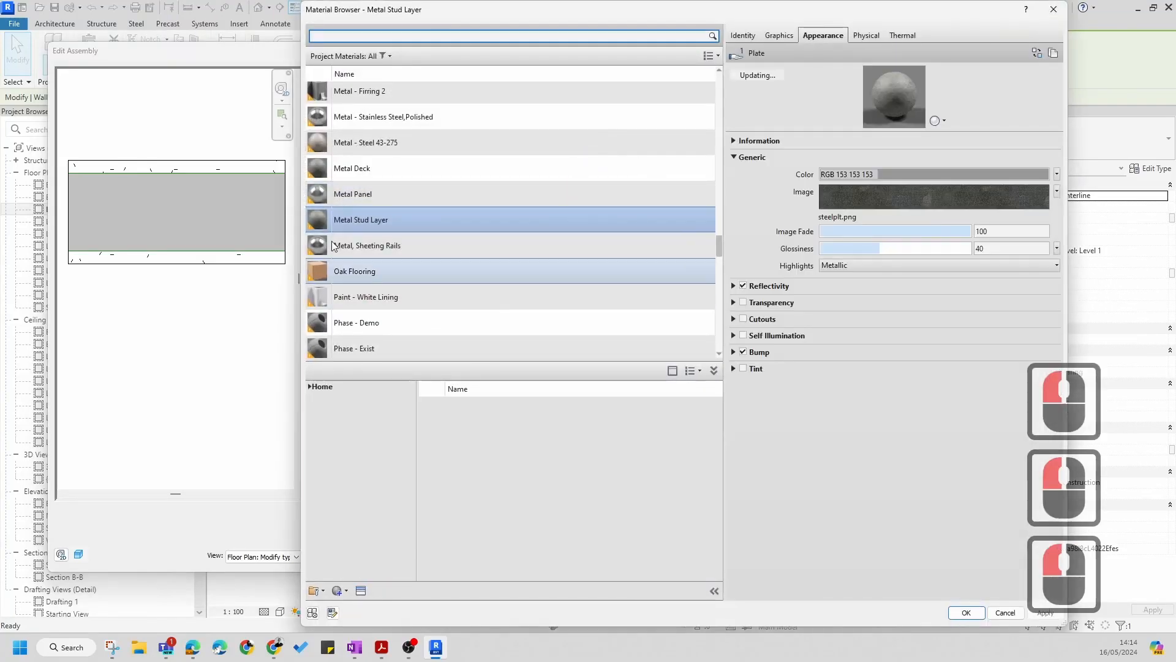
Set the Metal Stud Layer material's foreground cut pattern to solid fill
left_click(783, 39)
left_click(858, 318)
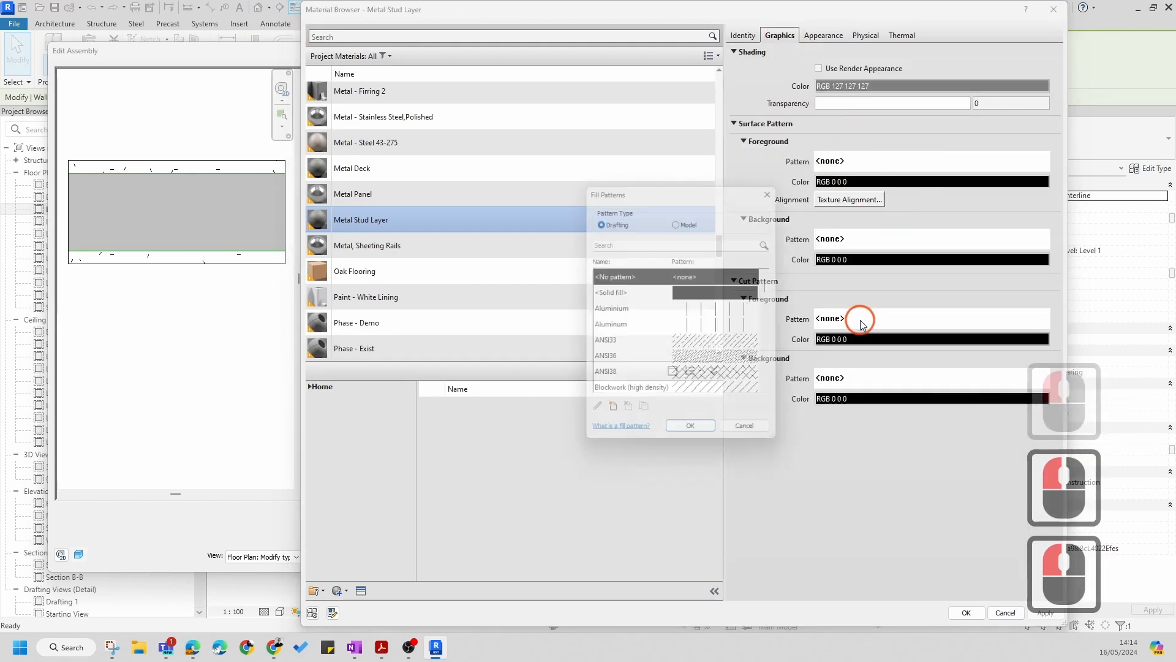
left_click(708, 295)
double_click(709, 303)
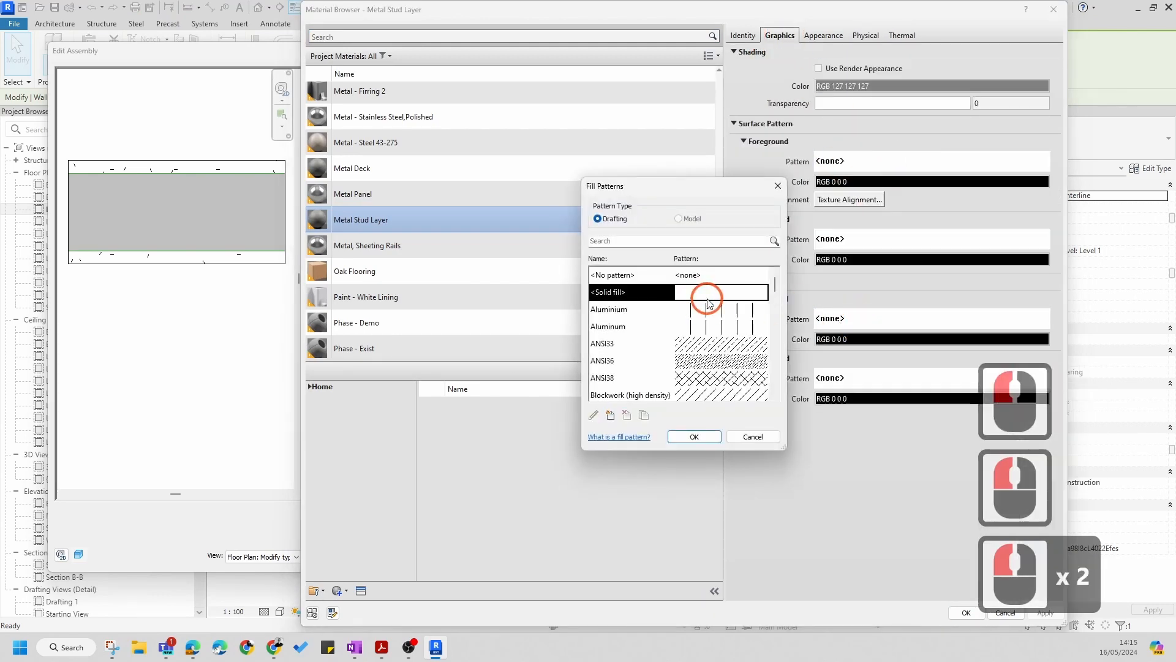
left_click(696, 437)
Set the foreground cut pattern colour to grey RGB 180 180 180 and apply the material and wall type changes
double_click(850, 340)
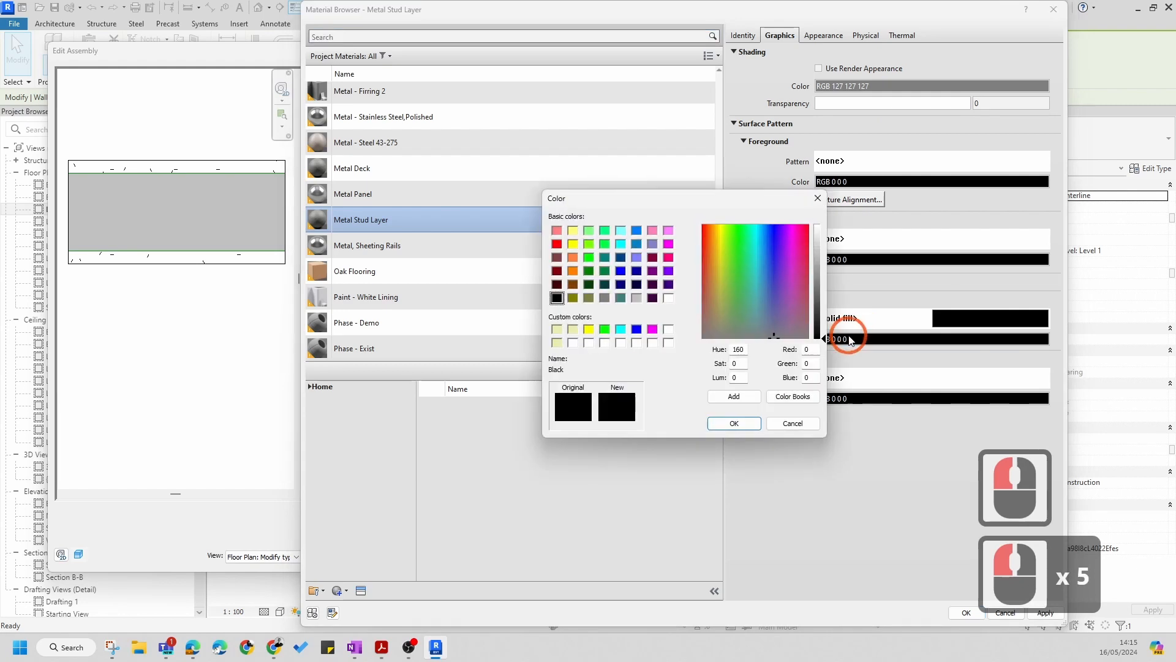
left_click(821, 268)
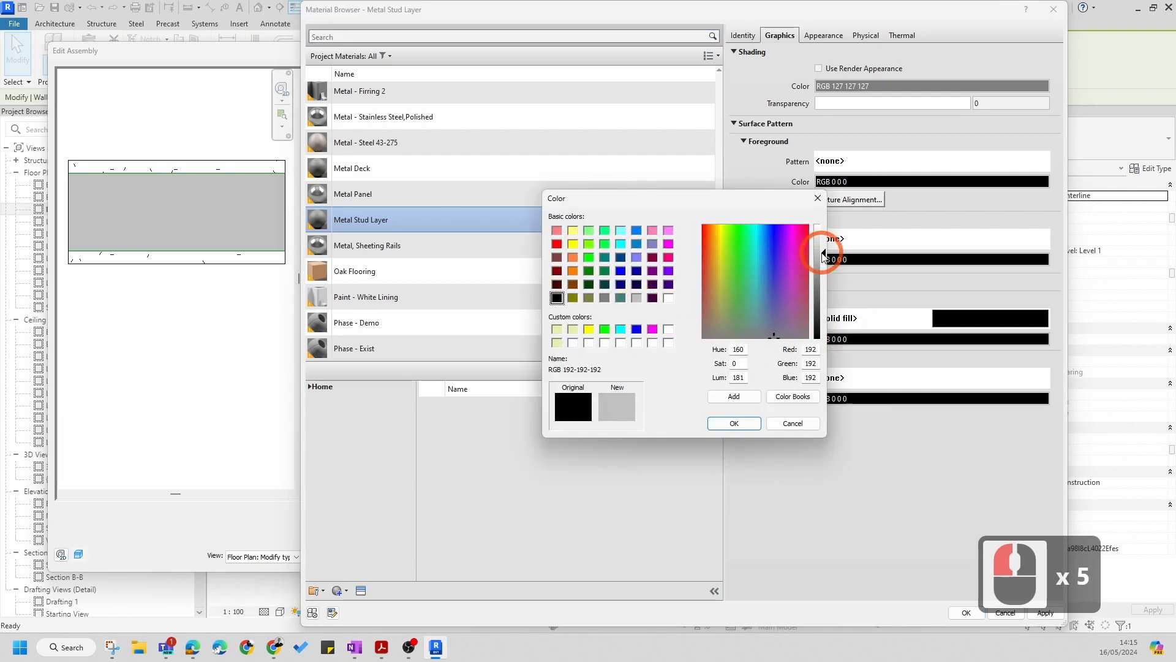
left_click(823, 258)
left_click(734, 422)
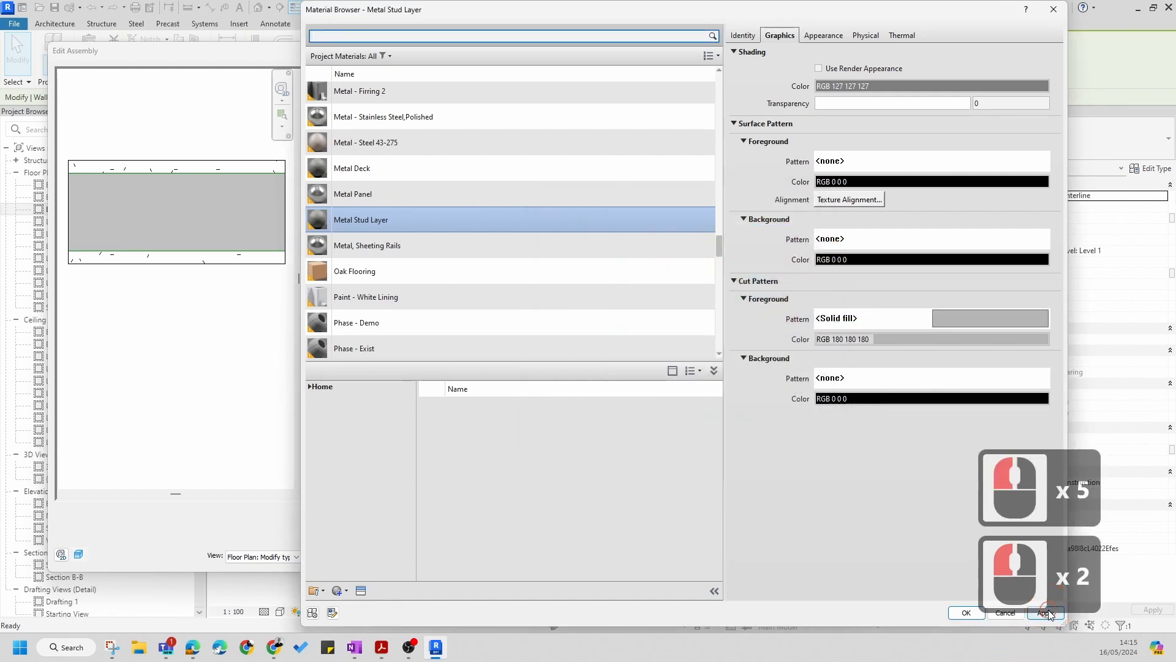
left_click(966, 612)
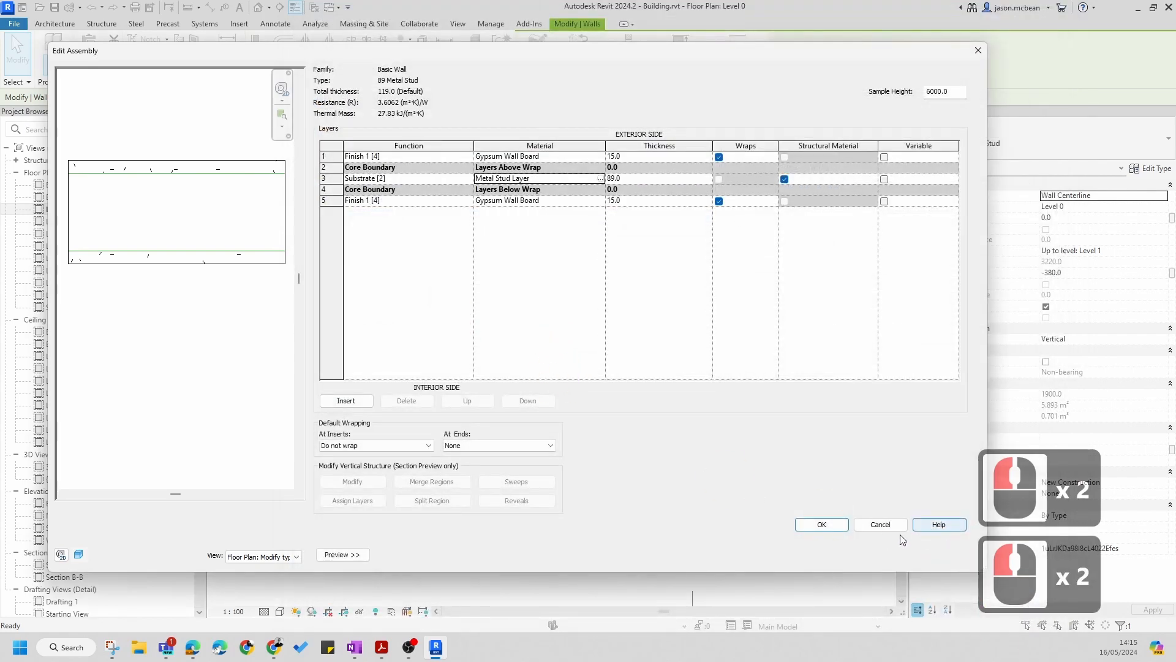
left_click(823, 525)
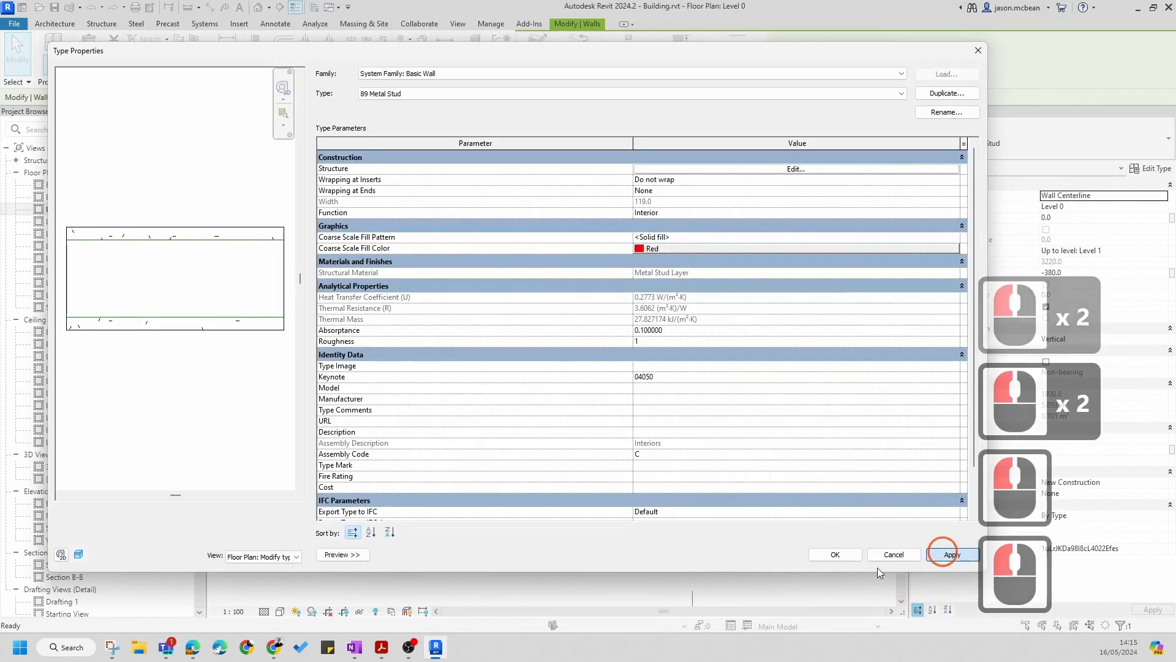
left_click(835, 554)
Inspect the metal stud wall's cut fill and its junction with the vertical timber stud wall
scroll(535, 325, "up", 6)
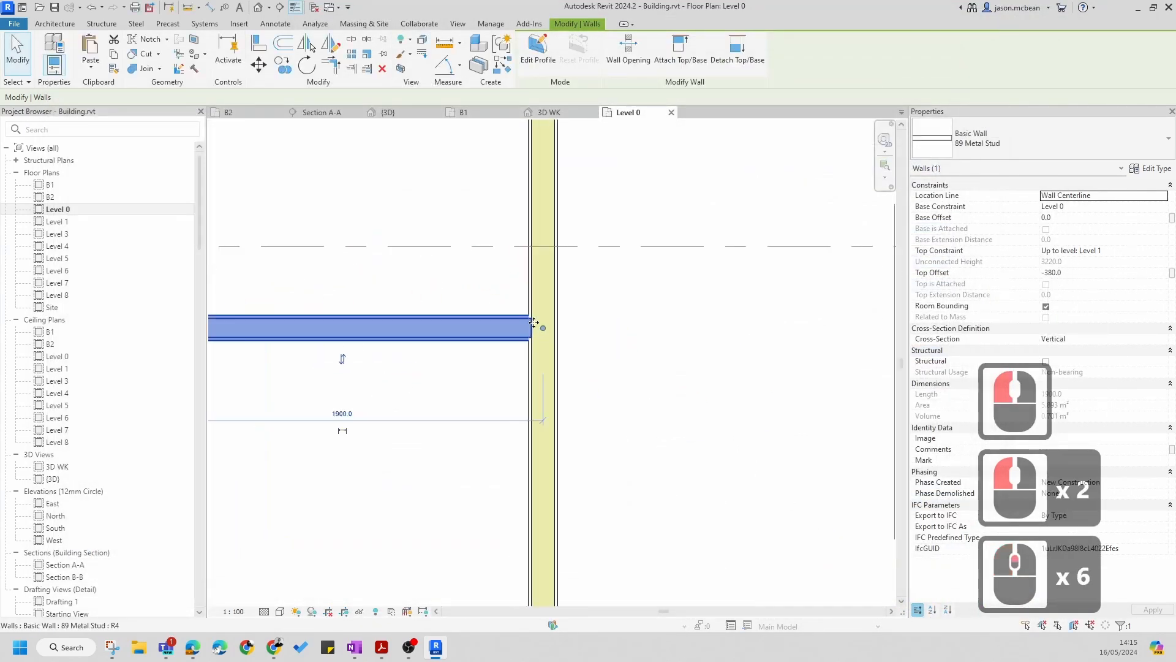
left_click(692, 368)
key("Escape")
scroll(499, 333, "up", 4)
scroll(623, 350, "down", 11)
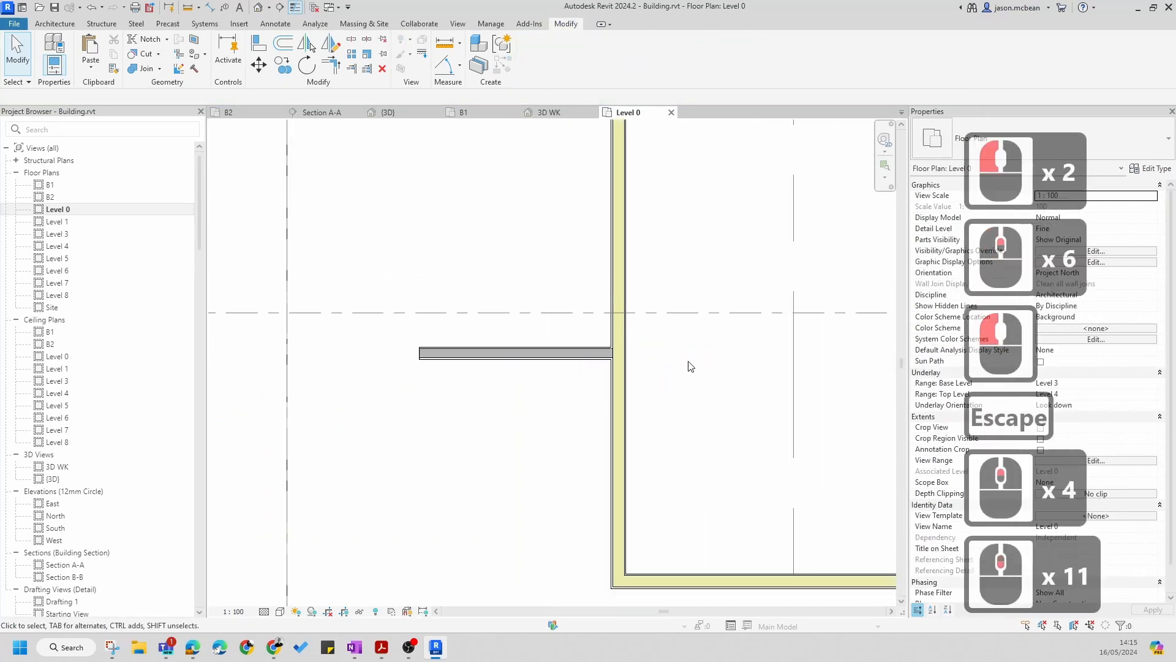
key("Escape")
scroll(440, 373, "up", 6)
scroll(670, 334, "down", 7)
key("Escape")
middle_click_drag(774, 343, 632, 352)
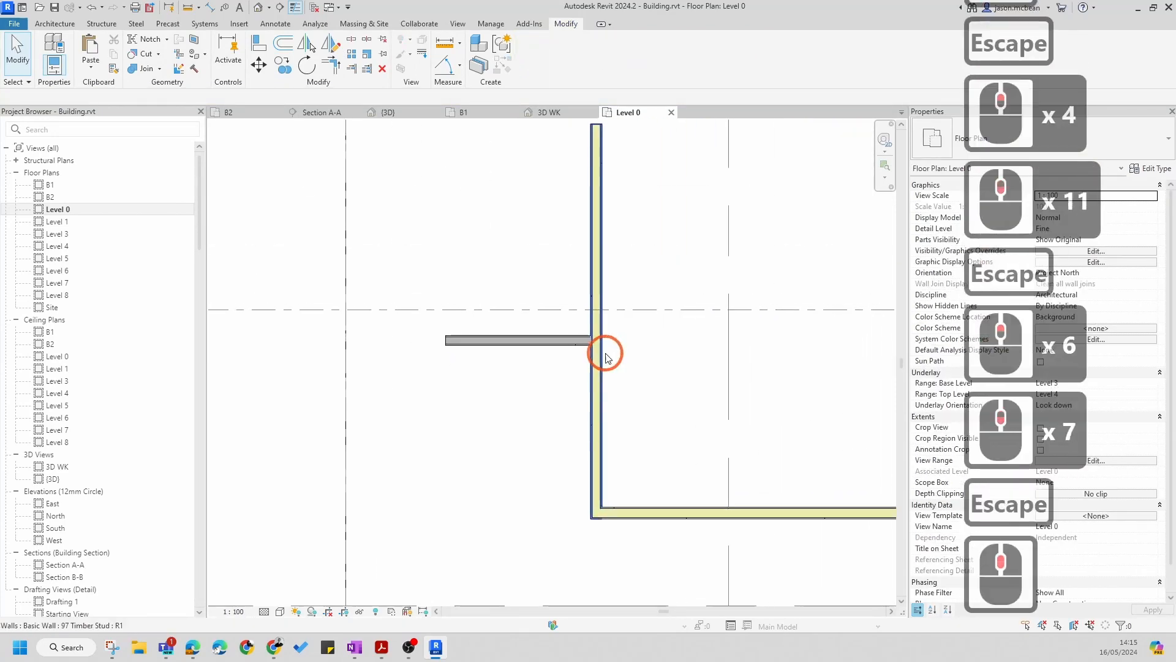
Move the metal stud wall down along the vertical timber wall to about 1300 mm below the horizontal grid line
key("Escape")
left_click_drag(551, 341, 550, 417)
left_click(649, 344)
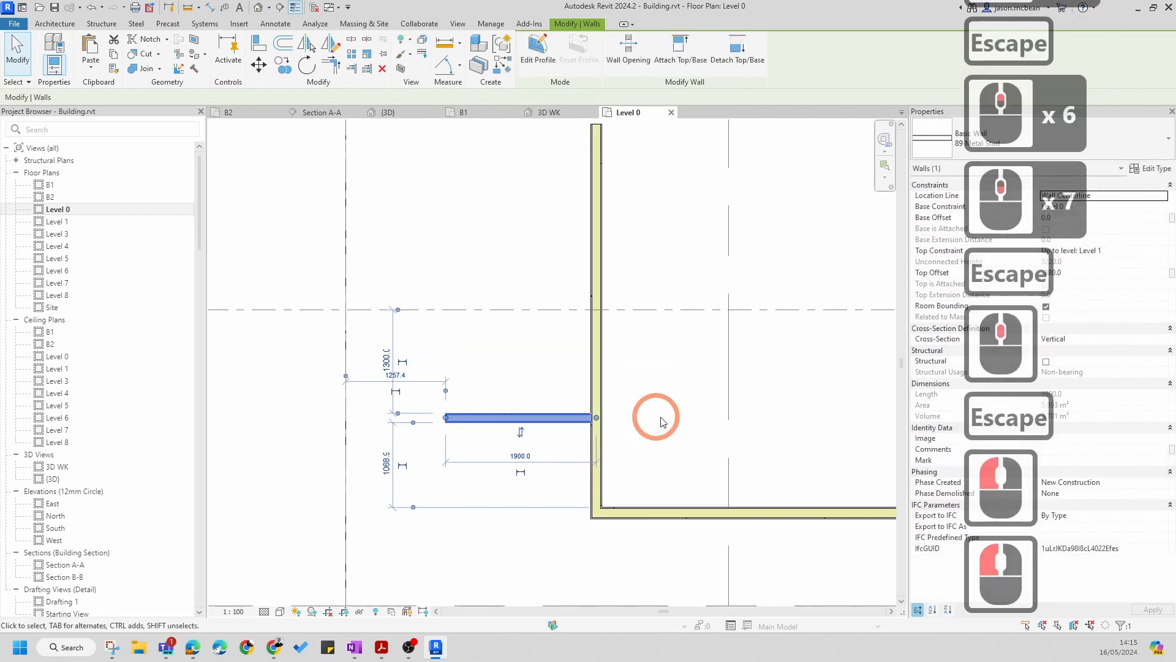
key("Escape")
scroll(610, 441, "down", 7)
scroll(555, 414, "up", 6)
key("Escape")
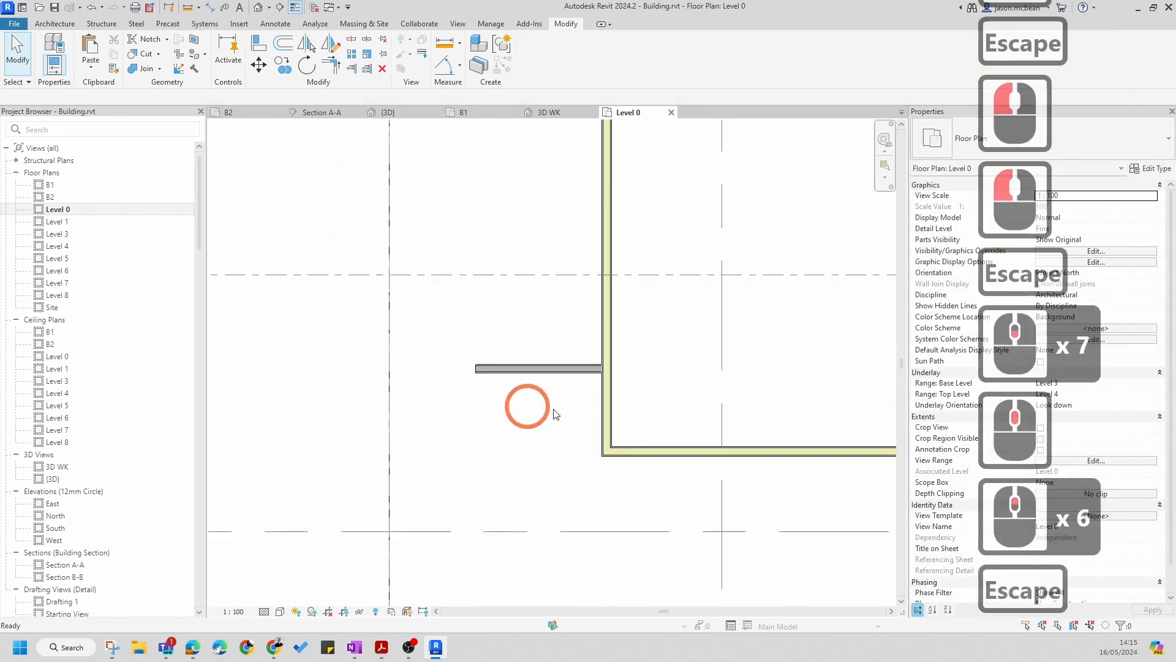
Check the timber stud and metal stud walls' types and constraints and their layout on the Level 0 plan
left_click(611, 415)
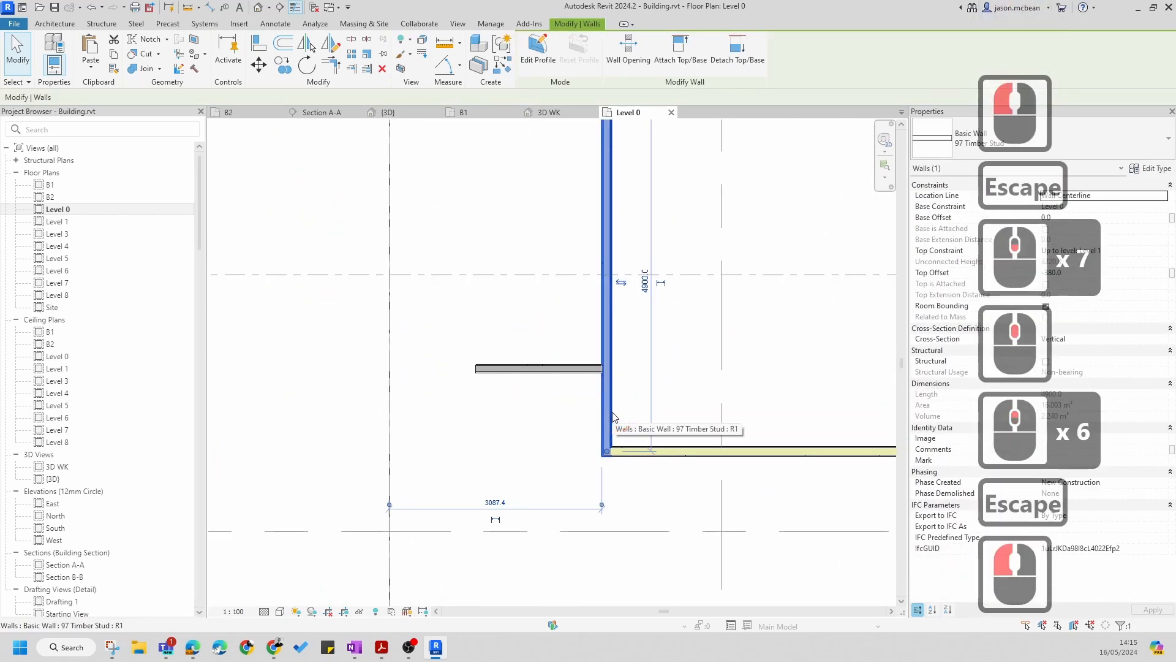
key("Escape")
left_click(567, 369)
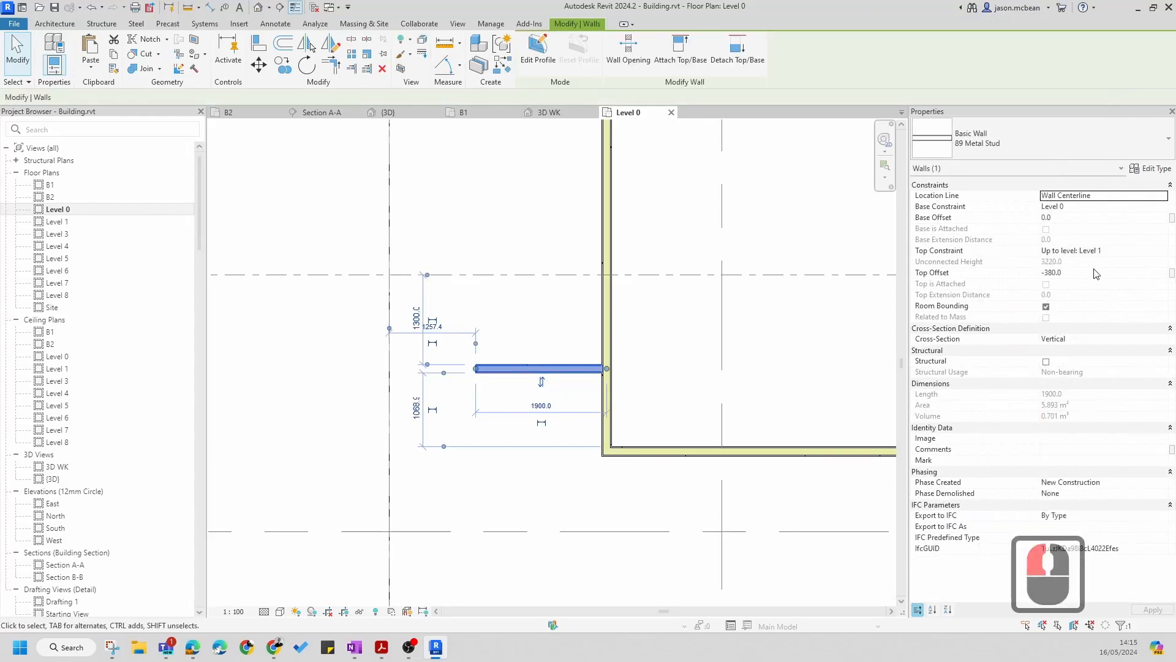
scroll(713, 381, "down", 2)
key("Escape")
scroll(714, 381, "down", 9)
key("Escape")
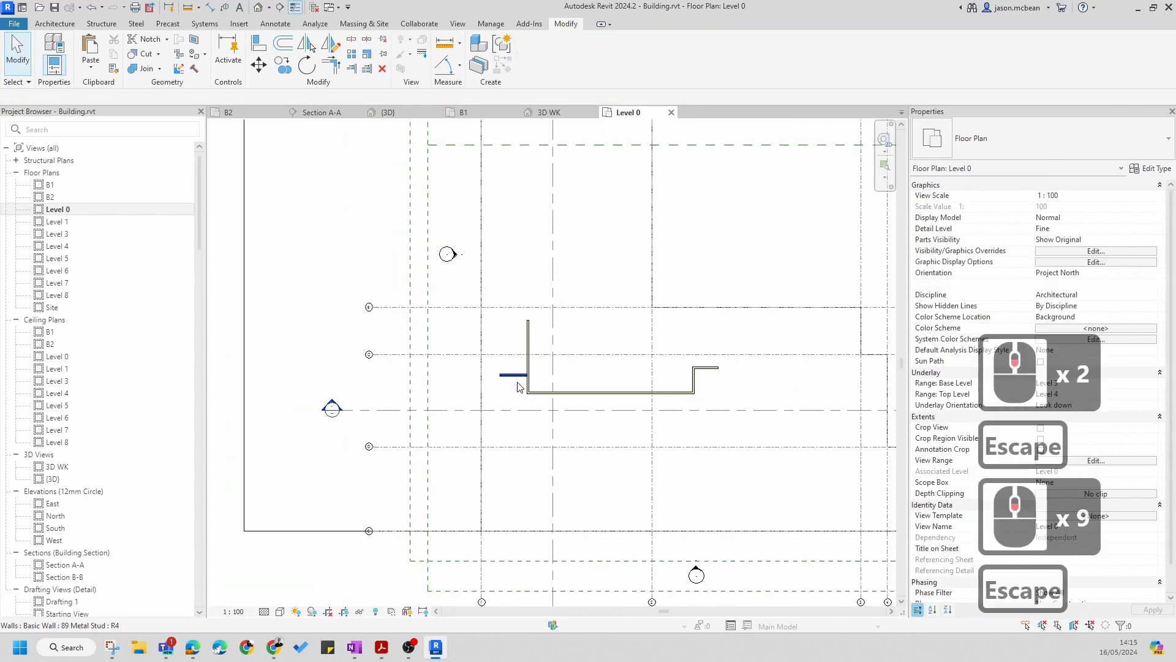
scroll(513, 381, "down", 3)
scroll(516, 362, "down", 7)
key("Escape")
scroll(527, 356, "up", 6)
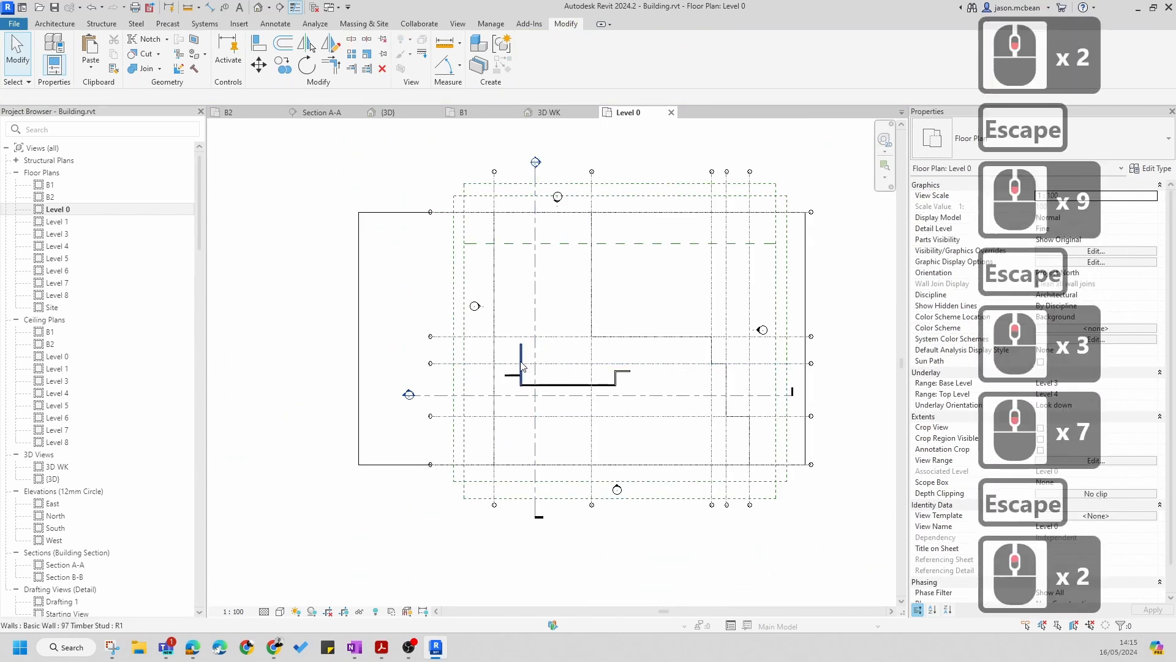
left_click(573, 354)
left_click(574, 356)
scroll(538, 399, "up", 2)
key("Escape")
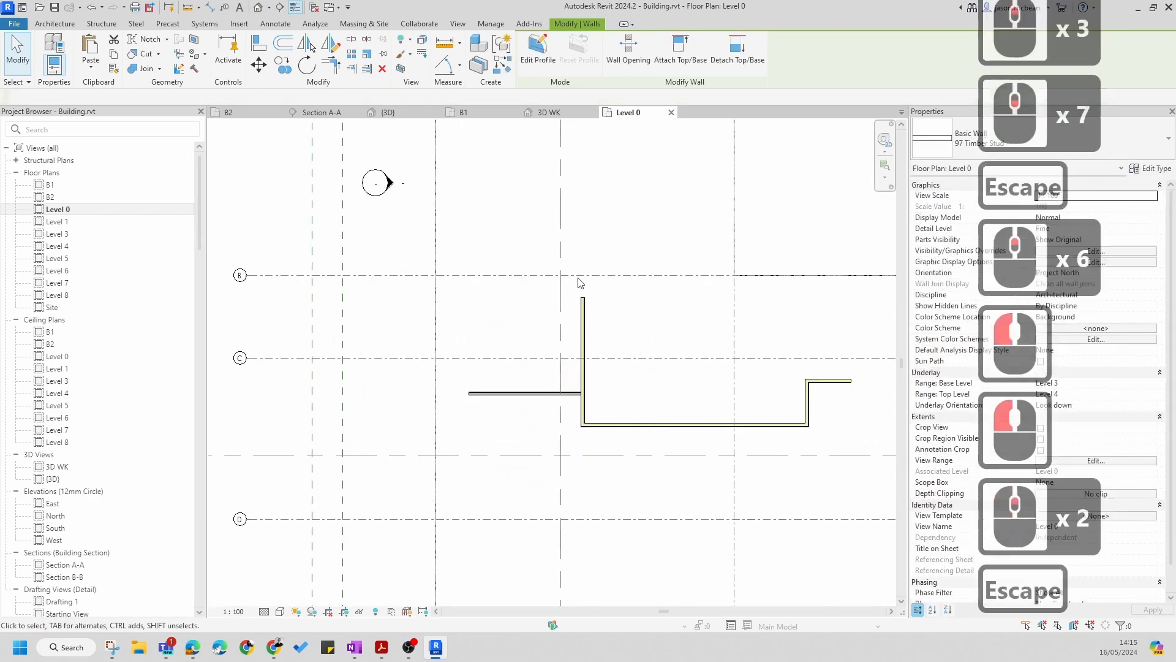
Open Section A-A from its marker and examine the cut metal stud wall's top under the floor above
scroll(578, 283, "up", 1)
scroll(560, 344, "down", 6)
middle_click_drag(573, 271, 545, 422)
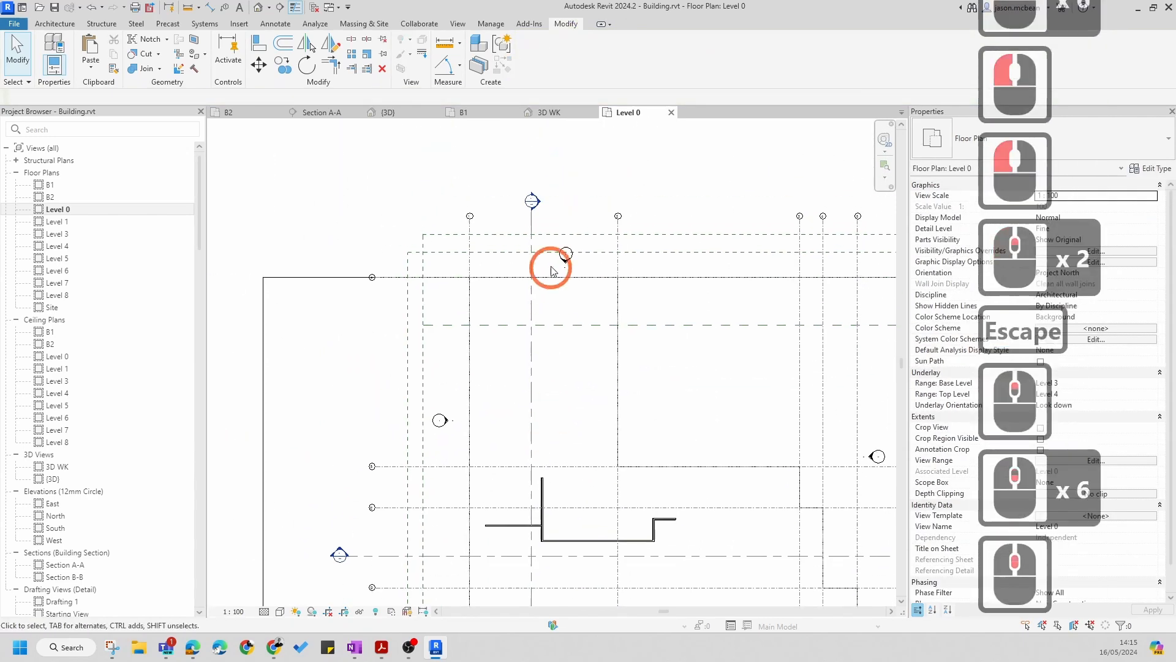
double_click(532, 201)
scroll(599, 381, "up", 7)
key("Escape")
scroll(664, 223, "down", 4)
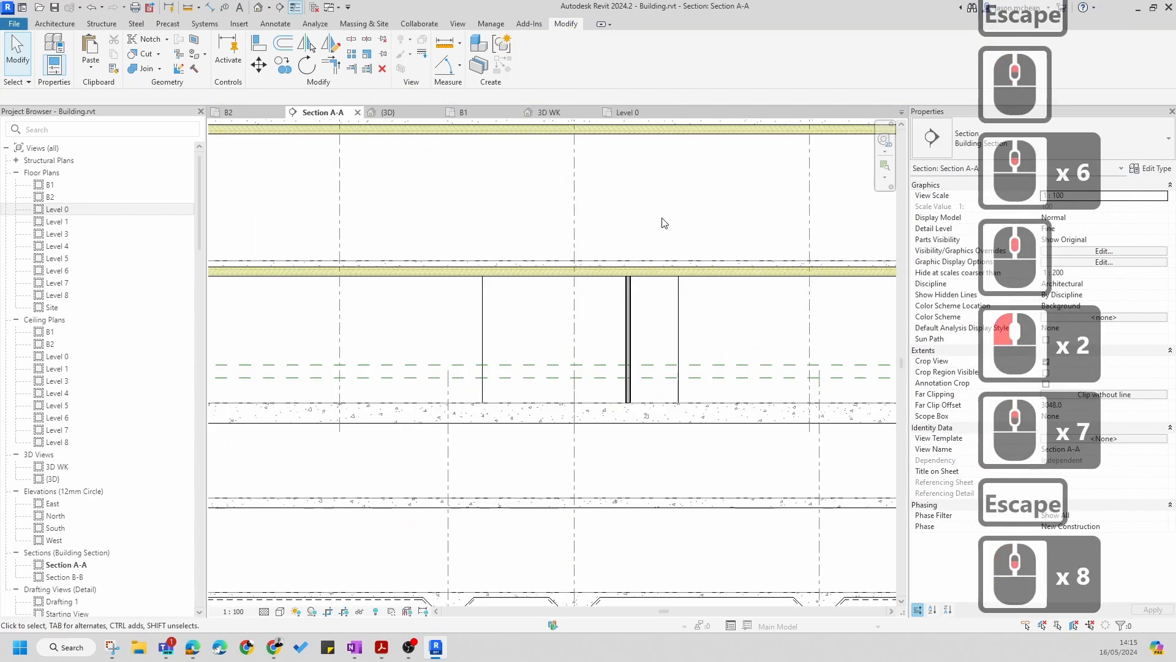
scroll(608, 322, "up", 14)
key("Escape")
left_click(607, 322)
scroll(620, 343, "down", 7)
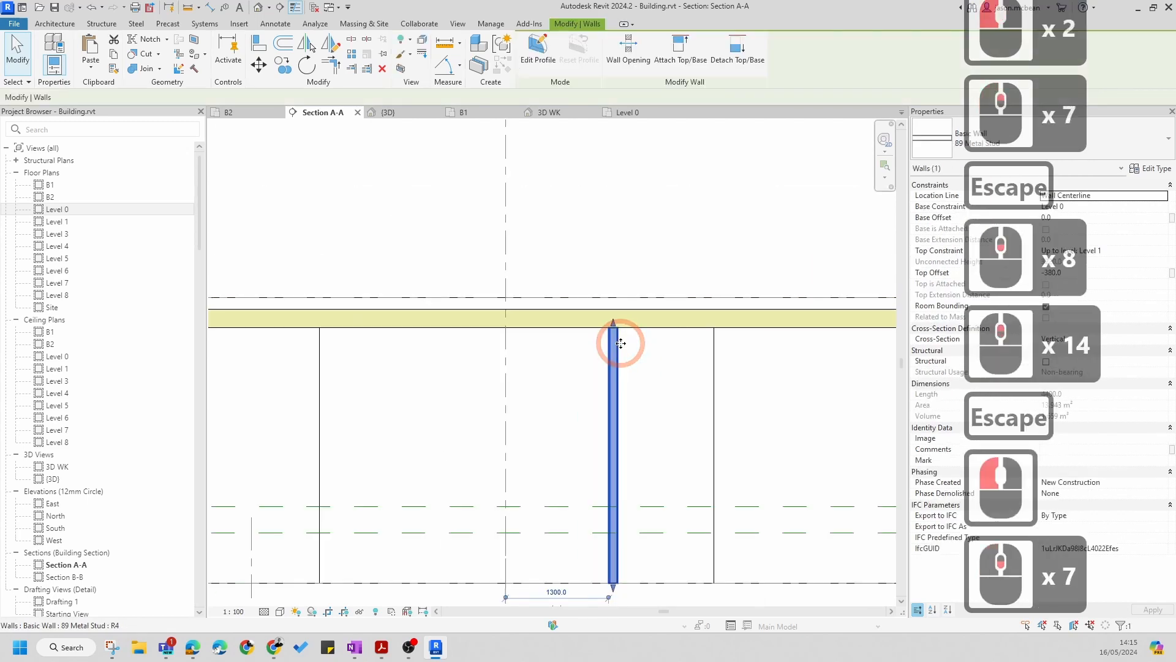
Examine the full height of Section A-A, from the basement levels to the upper floors above the stud walls
scroll(621, 343, "down", 7)
key("Escape")
key("Escape")
scroll(562, 362, "down", 5)
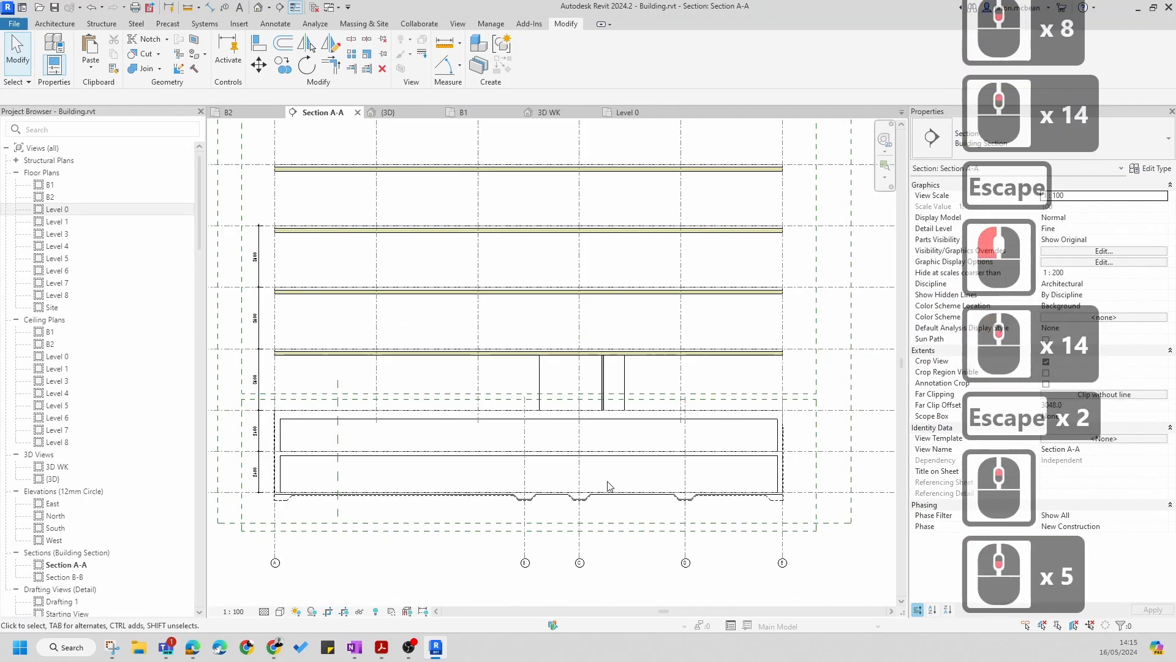
scroll(598, 401, "up", 6)
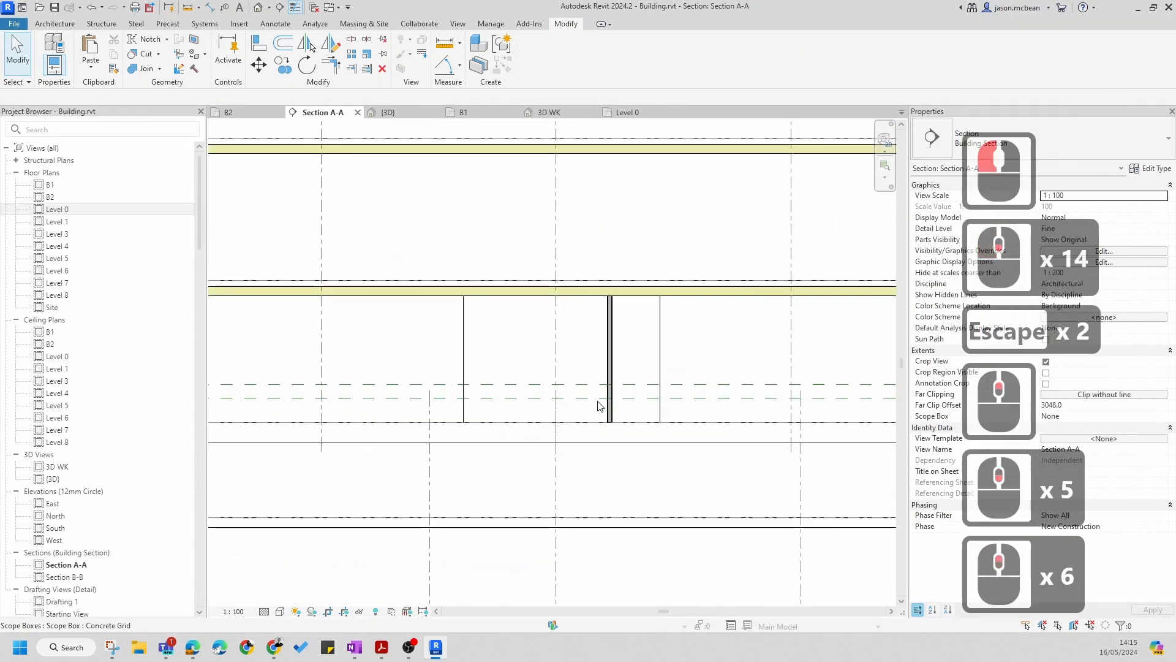
scroll(613, 362, "down", 6)
key("Escape")
middle_click_drag(599, 255, 576, 358)
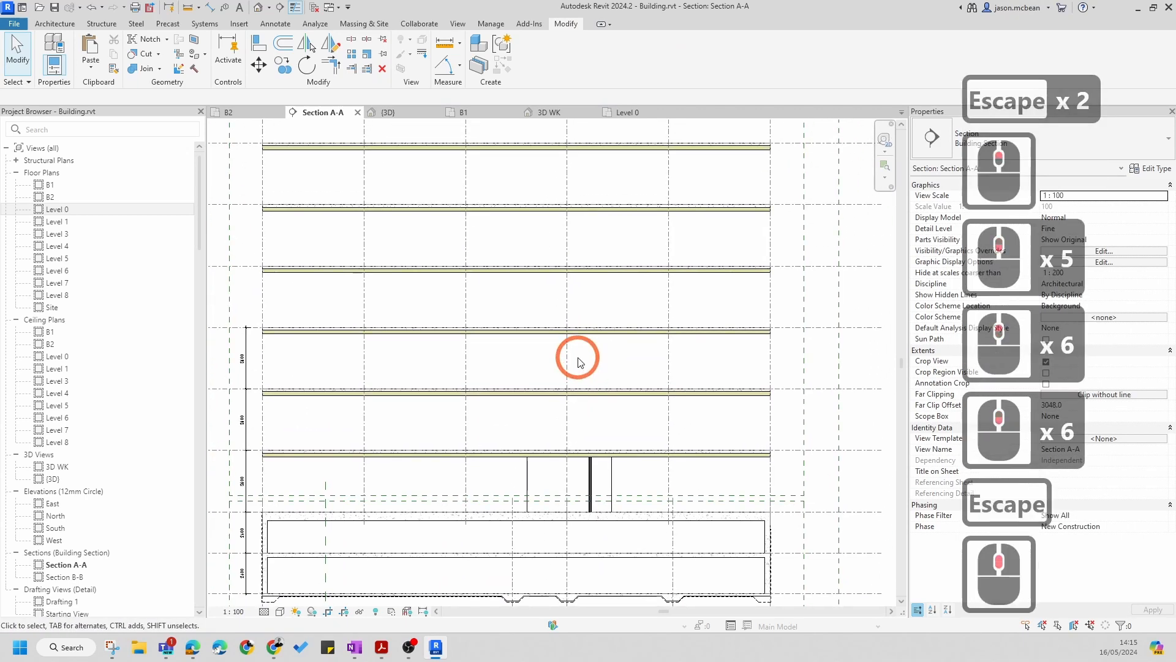
key("Escape")
key("Escape")
Return to the Level 0 floor plan and examine the slab and property outline around grids A, 1 and 2
double_click(56, 209)
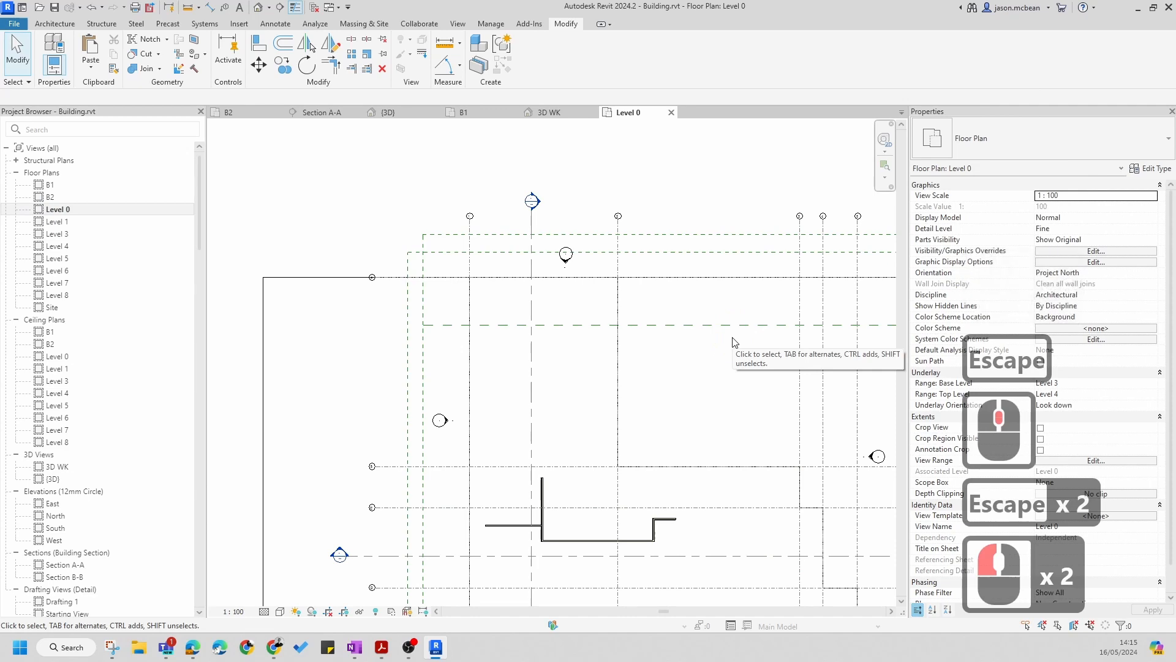
key("Escape")
scroll(576, 258, "down", 6)
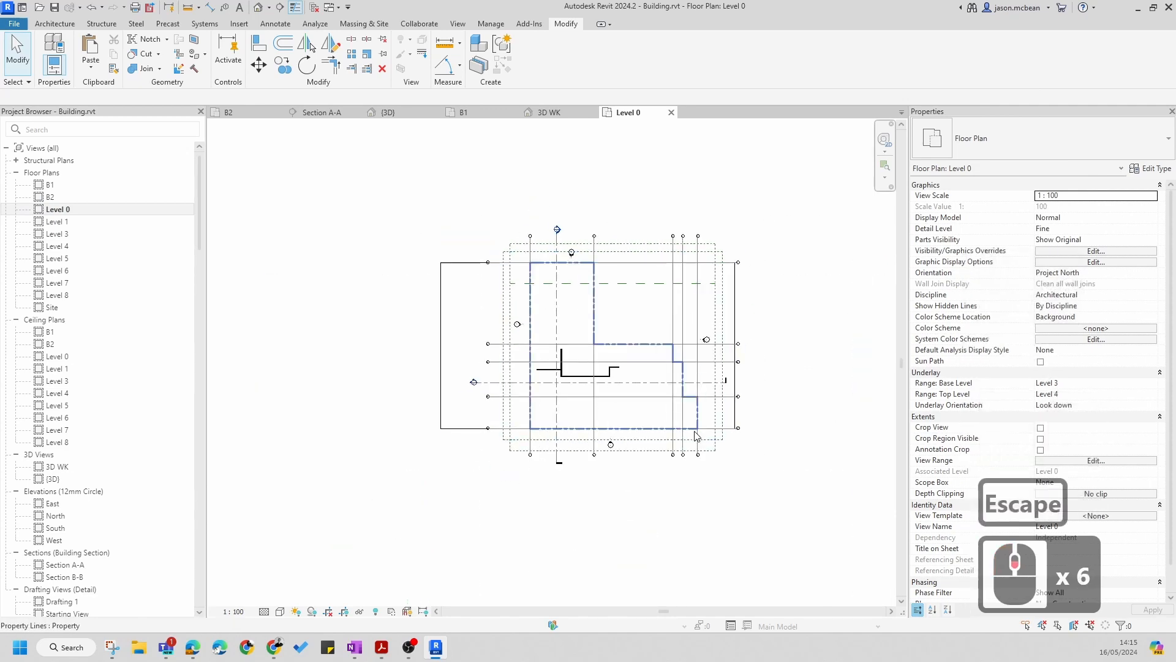
scroll(539, 263, "up", 7)
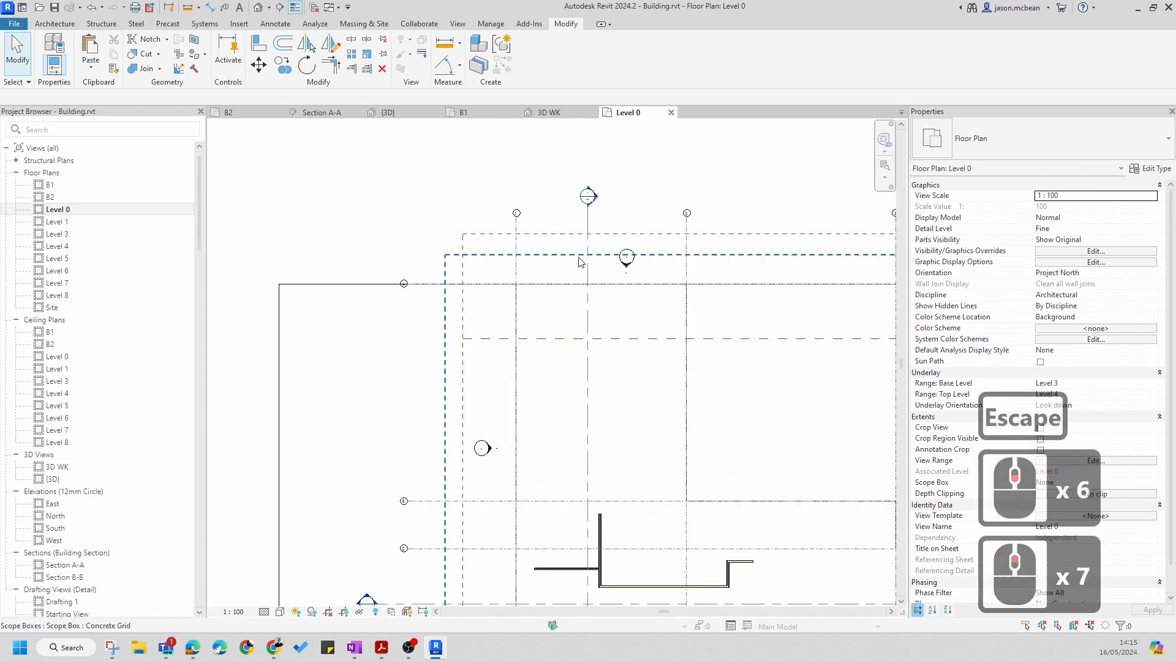
middle_click_drag(661, 334, 574, 353)
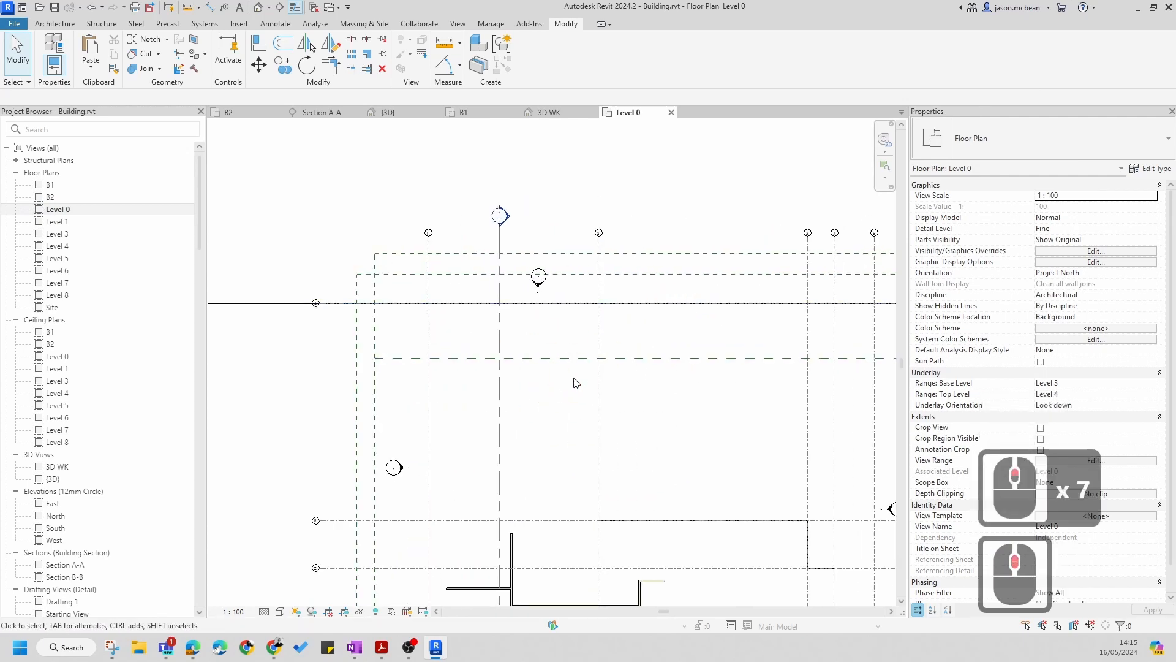
scroll(576, 378, "up", 3)
scroll(576, 383, "up", 1)
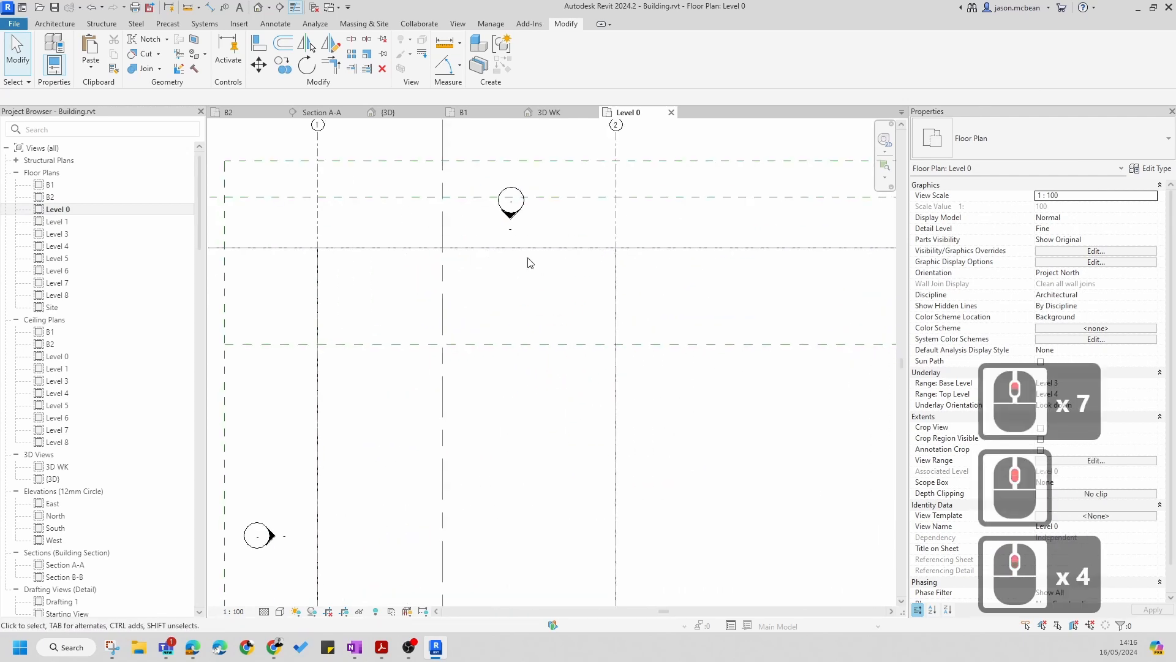
scroll(544, 268, "down", 2)
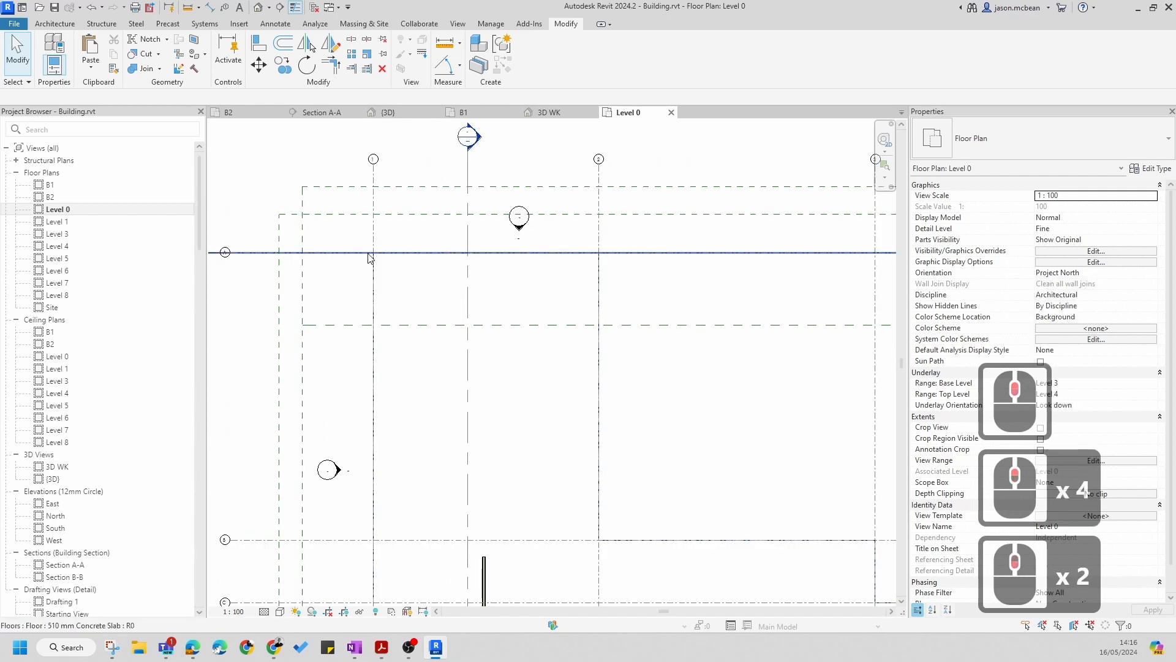
Place a 300 Concrete Wall with location line Core Face: Exterior along grid A from grid 1 to grid 2
left_click(55, 24)
left_click(104, 44)
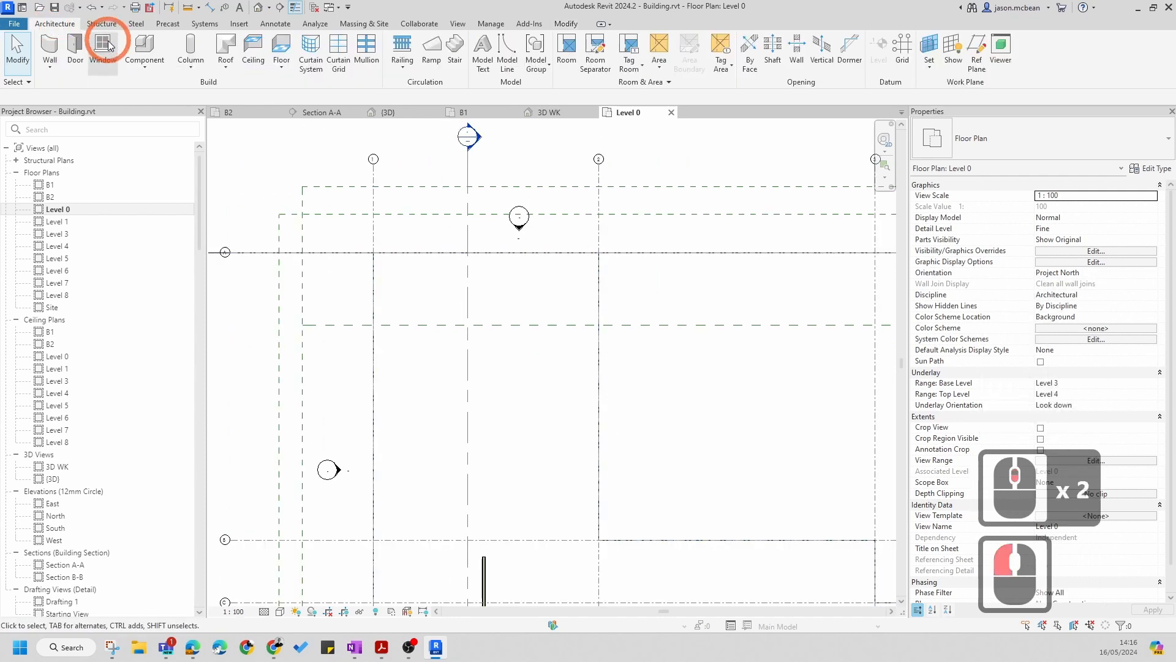
left_click(53, 47)
left_click(1105, 145)
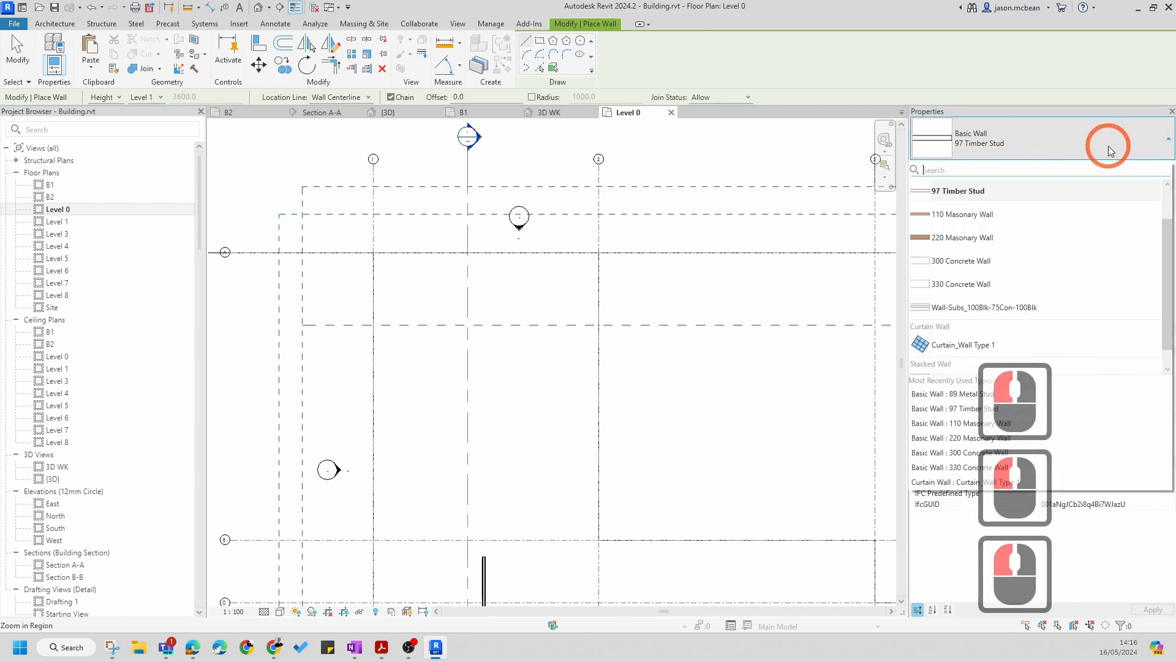
left_click(952, 260)
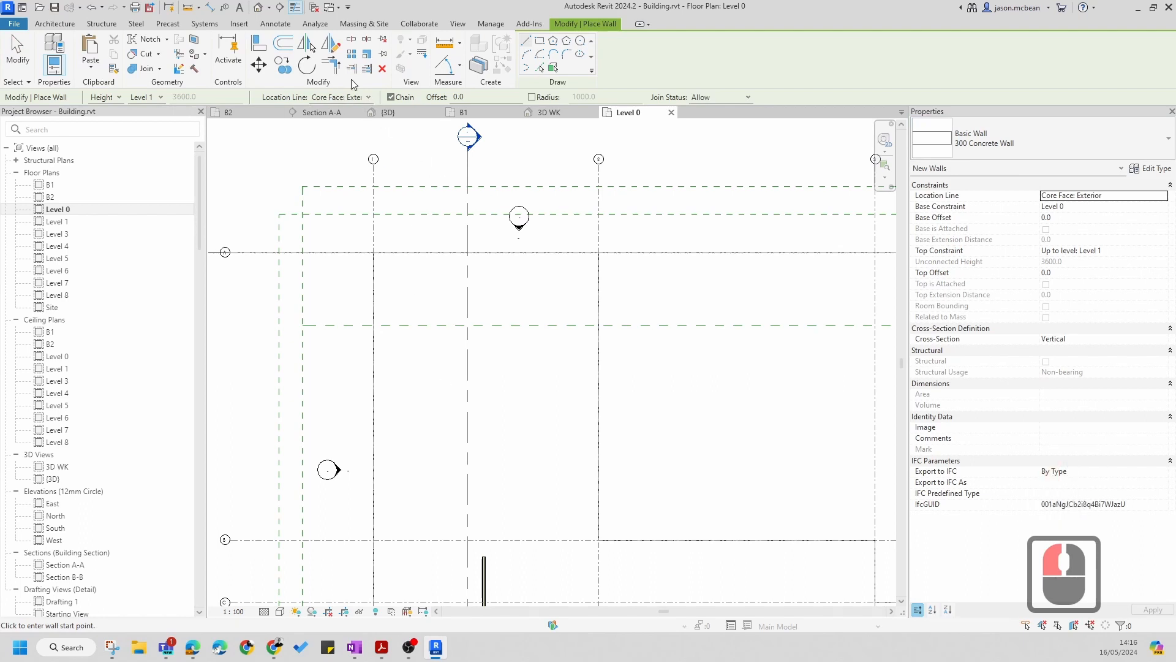
left_click(373, 251)
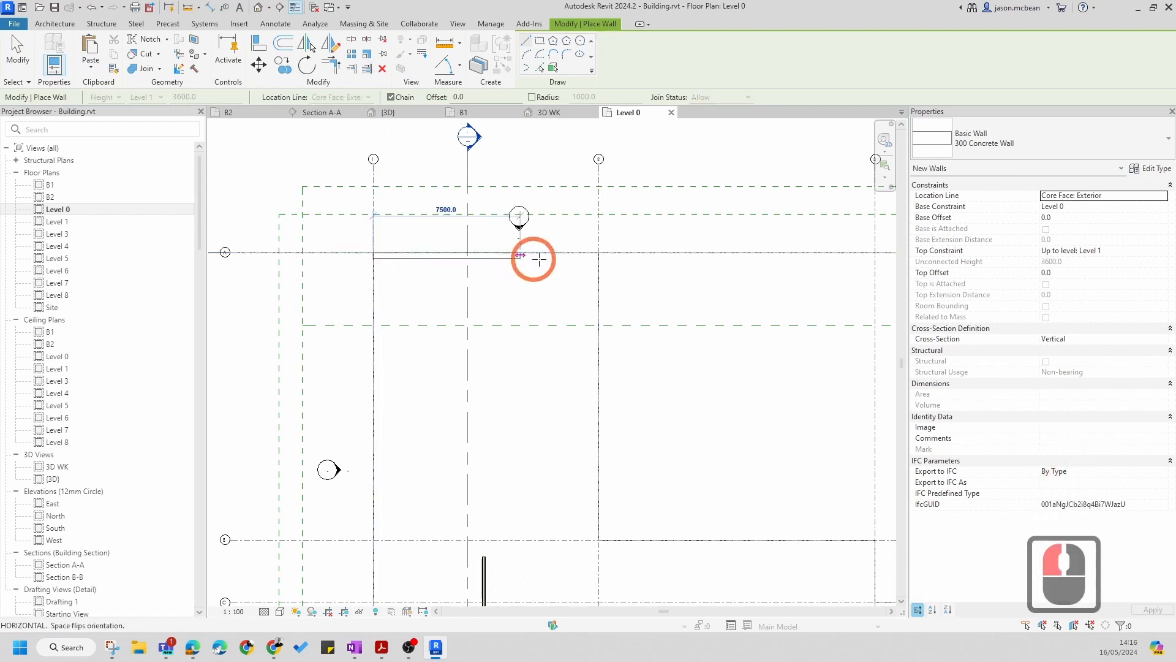
left_click(598, 252)
key("Escape")
key("Escape")
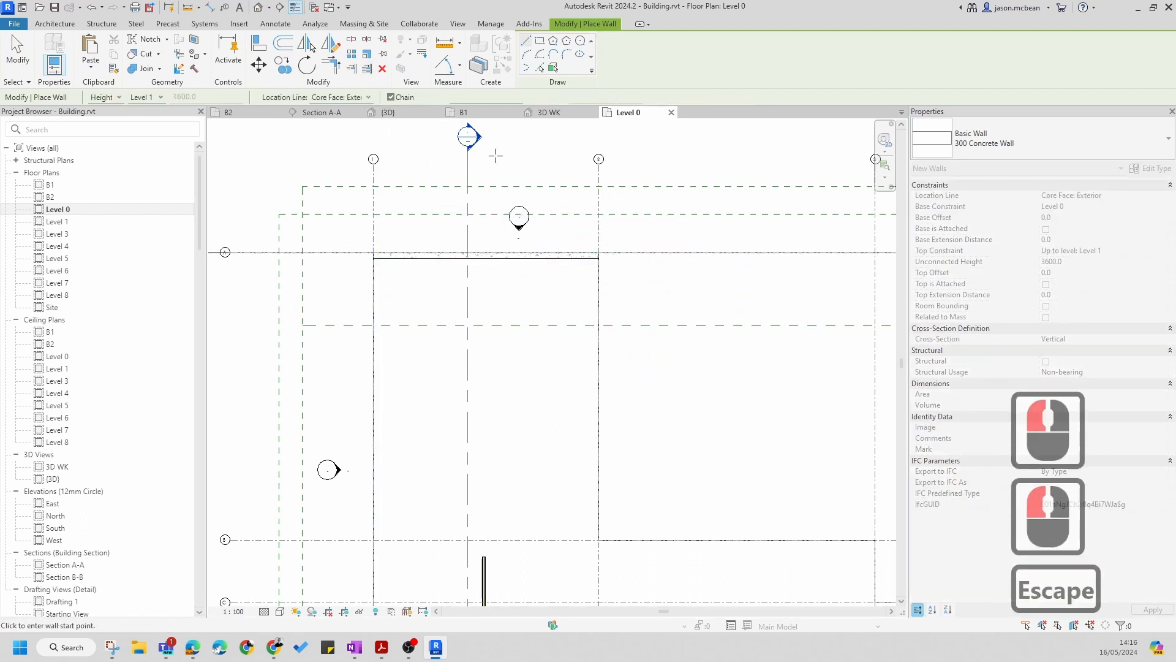
Examine the new concrete wall on grid A against the property outline and the existing timber and metal stud walls
scroll(402, 268, "up", 5)
scroll(480, 362, "down", 6)
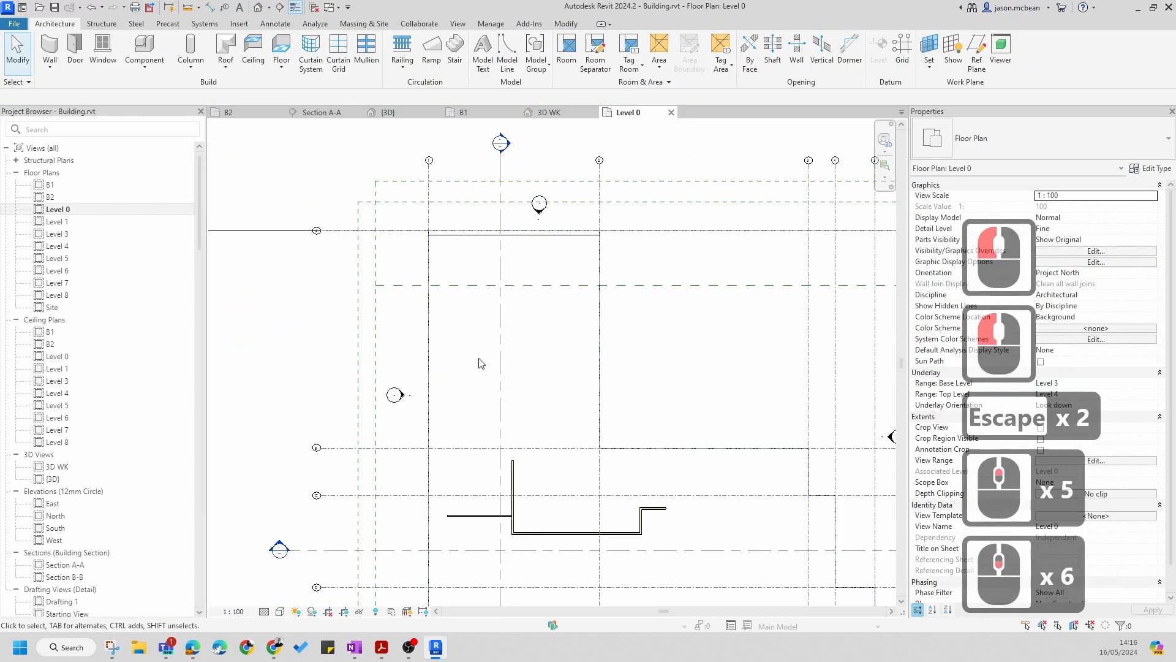
key("Escape")
scroll(462, 525, "up", 5)
left_click(432, 505)
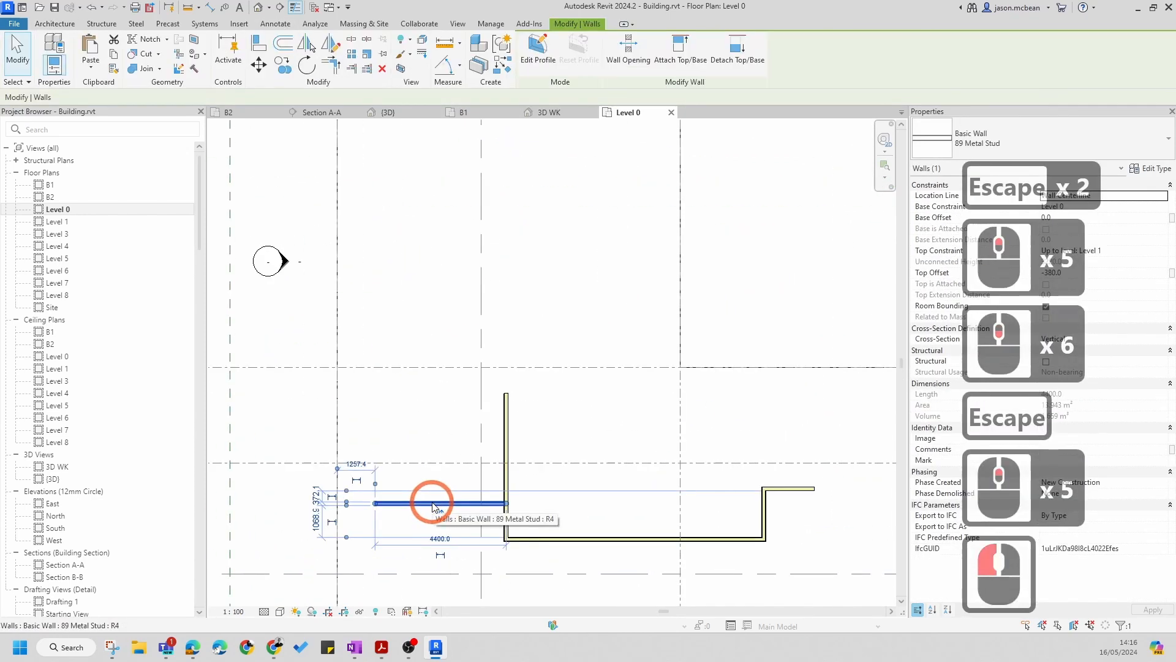
scroll(438, 454, "down", 5)
key("Escape")
scroll(392, 174, "up", 3)
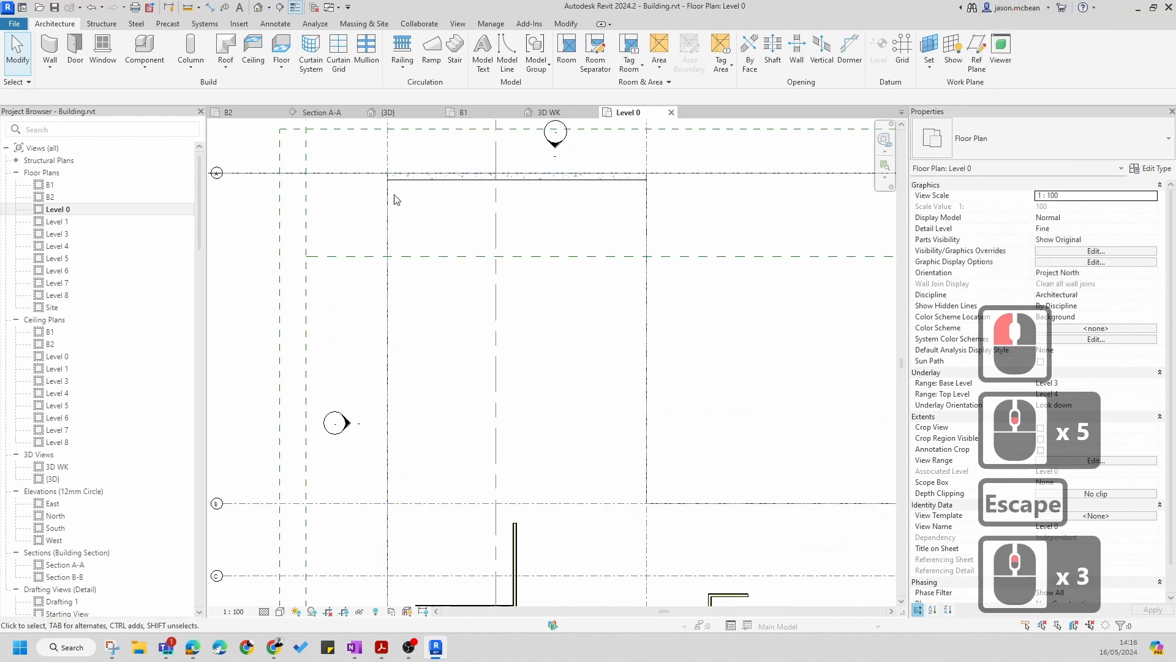
scroll(380, 227, "up", 5)
scroll(394, 190, "down", 6)
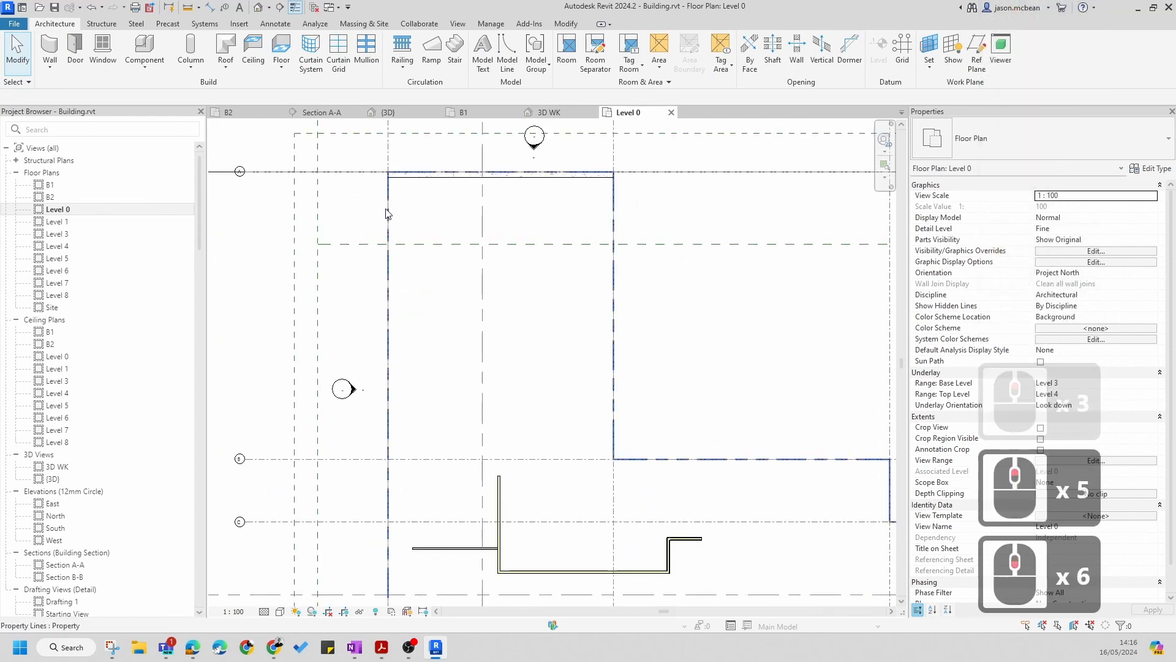
scroll(398, 196, "up", 6)
key("Escape")
scroll(394, 213, "down", 7)
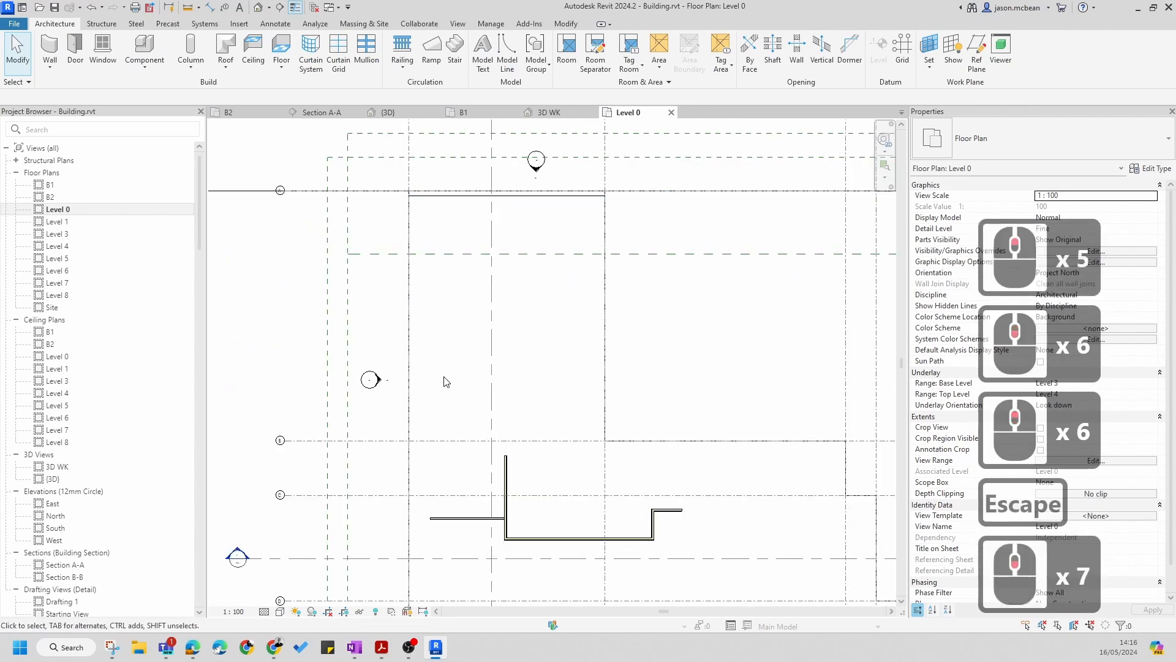
Copy the vertical 97 Timber Stud wall to just inside grid 1, its upper end meeting the concrete wall on grid A
scroll(444, 521, "up", 2)
left_click(534, 522)
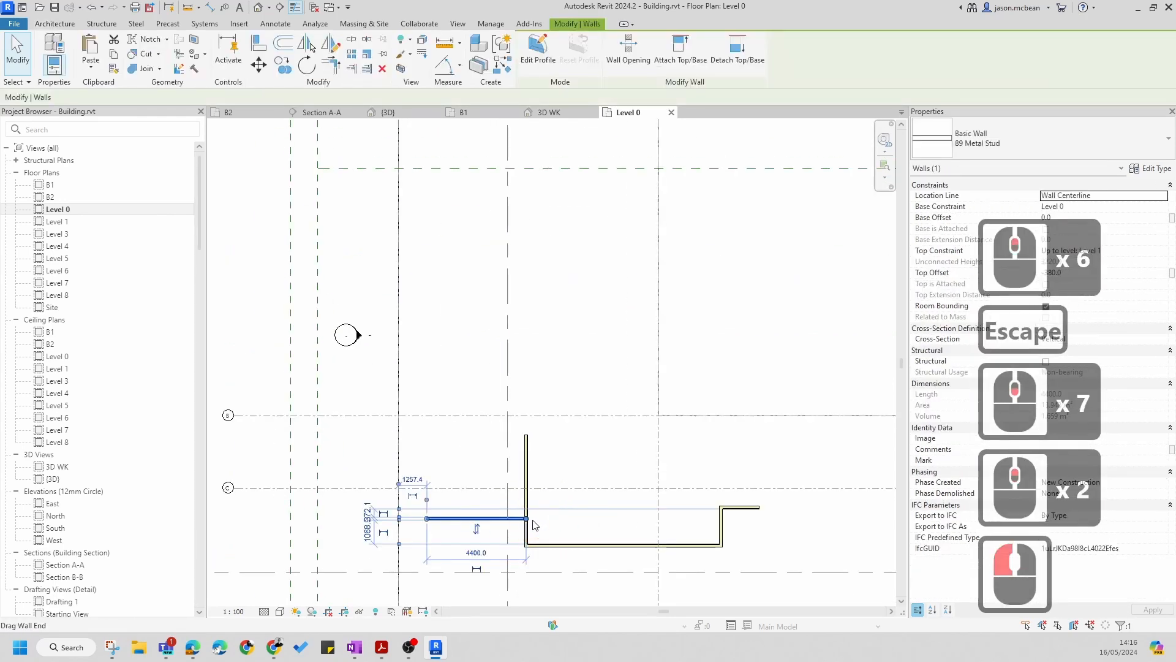
key("Escape")
scroll(524, 480, "up", 4)
left_click(525, 456)
scroll(527, 429, "up", 5)
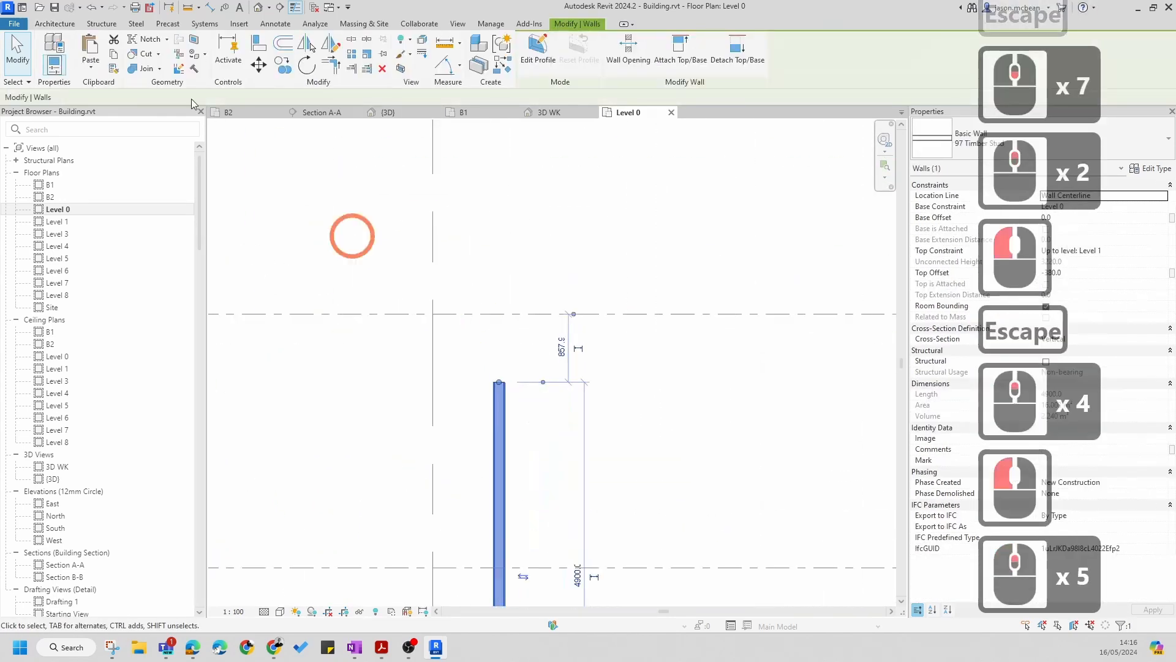
left_click(282, 64)
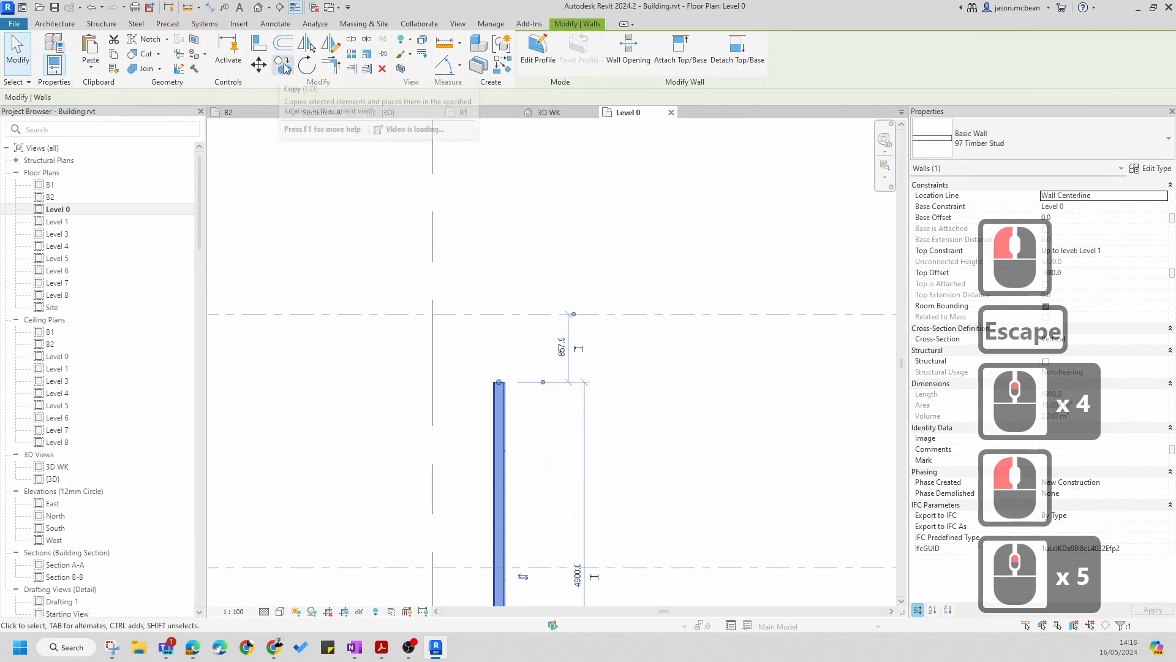
left_click(499, 383)
scroll(518, 219, "down", 6)
middle_click_drag(437, 200, 511, 436)
middle_click_drag(441, 186, 435, 393)
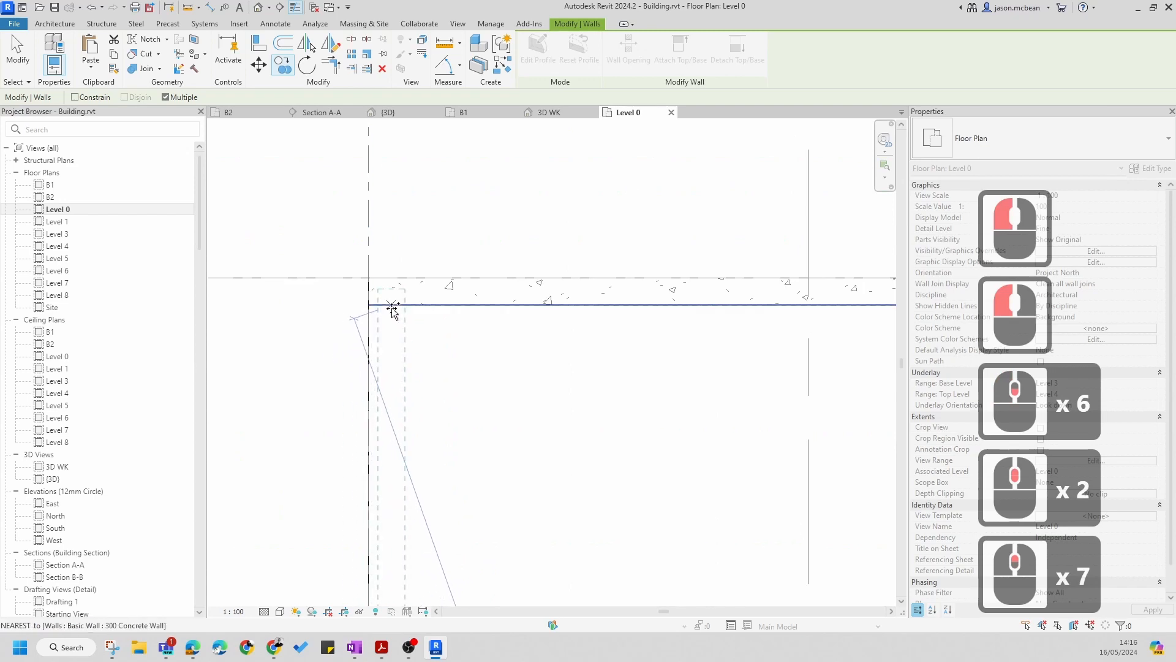
left_click(420, 334)
key("Escape")
key("Escape")
scroll(384, 326, "up", 1)
Check the copied wall's layer assembly and duplicate its type as 97 Timber Stud Party wall
left_click(384, 326)
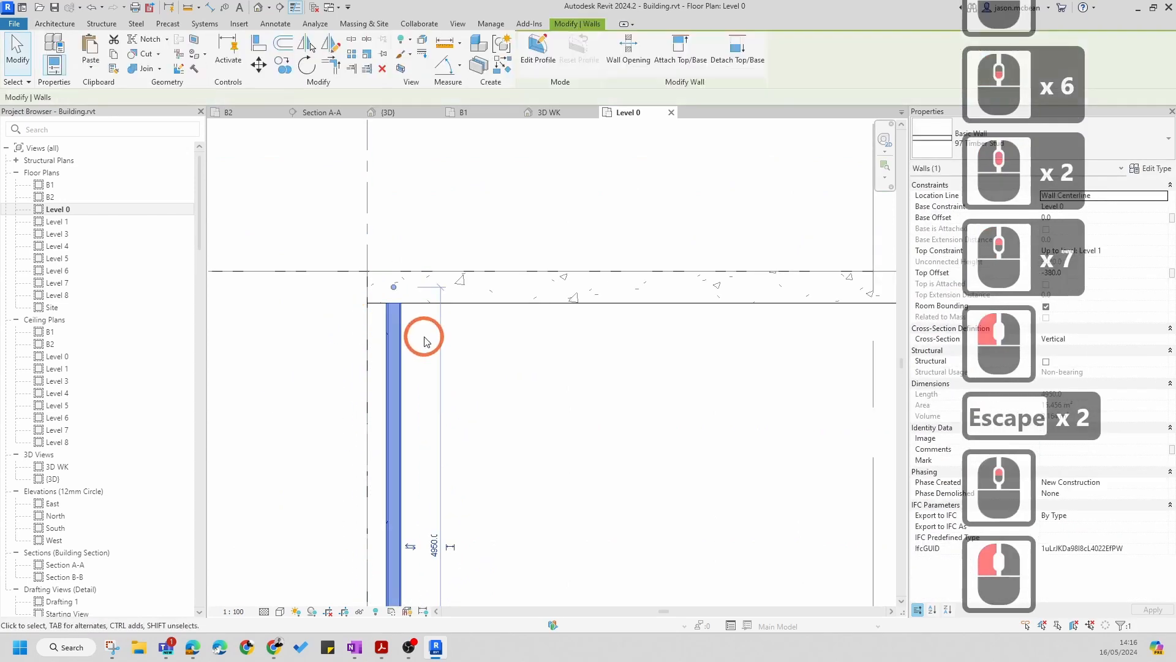
left_click(1156, 169)
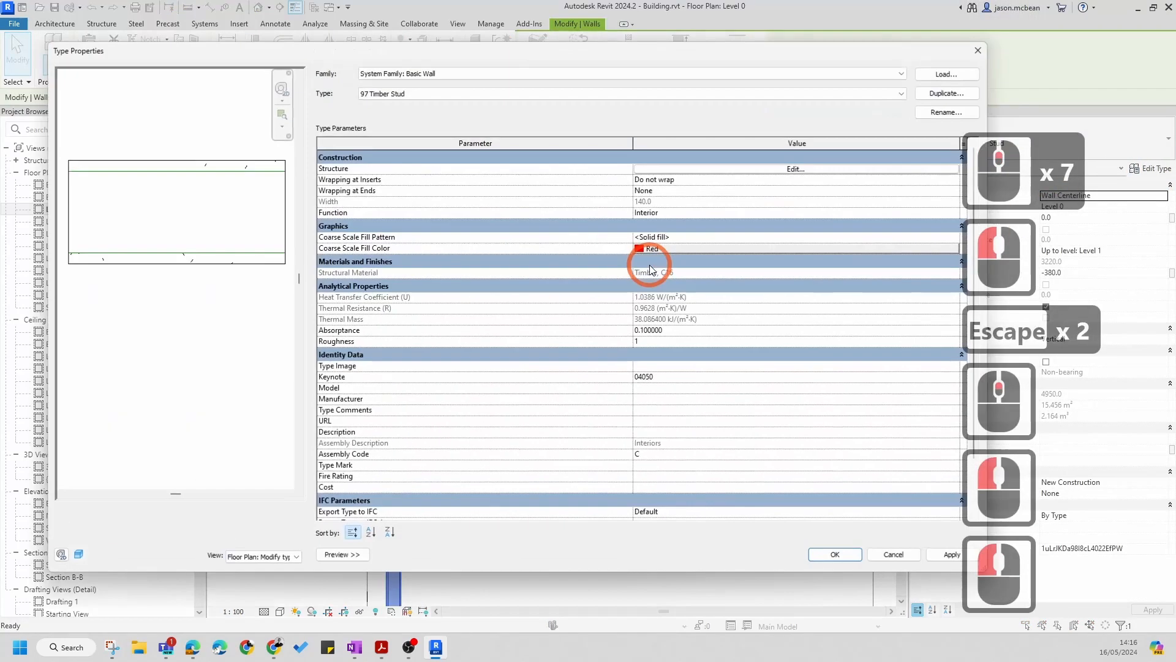
left_click(800, 169)
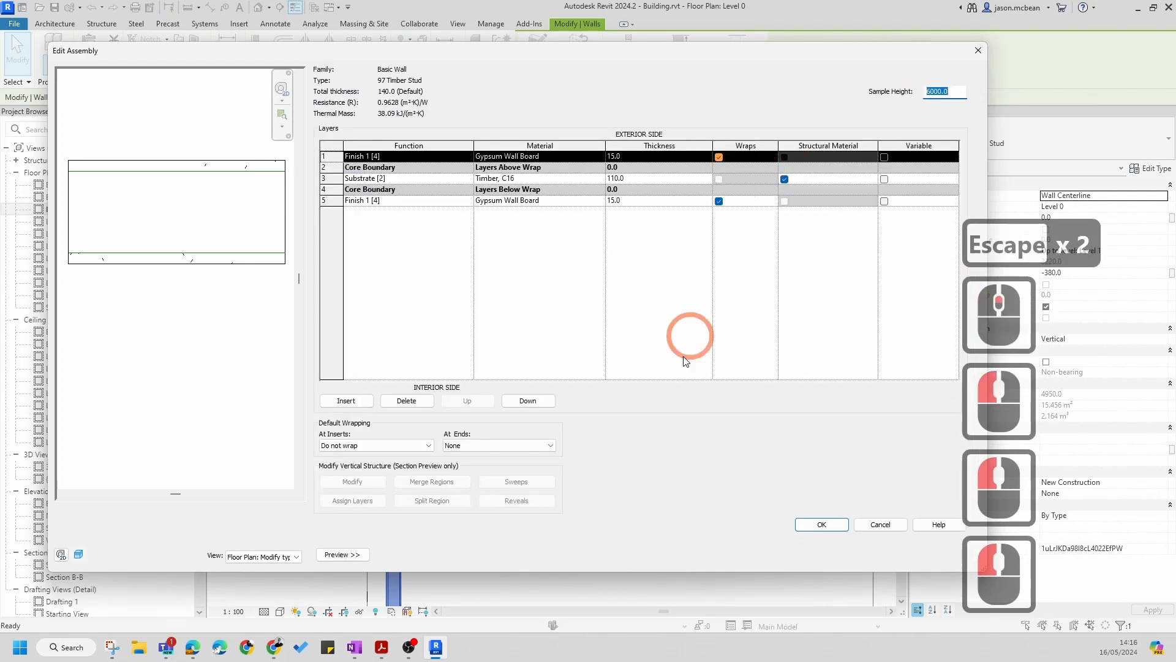
left_click(880, 525)
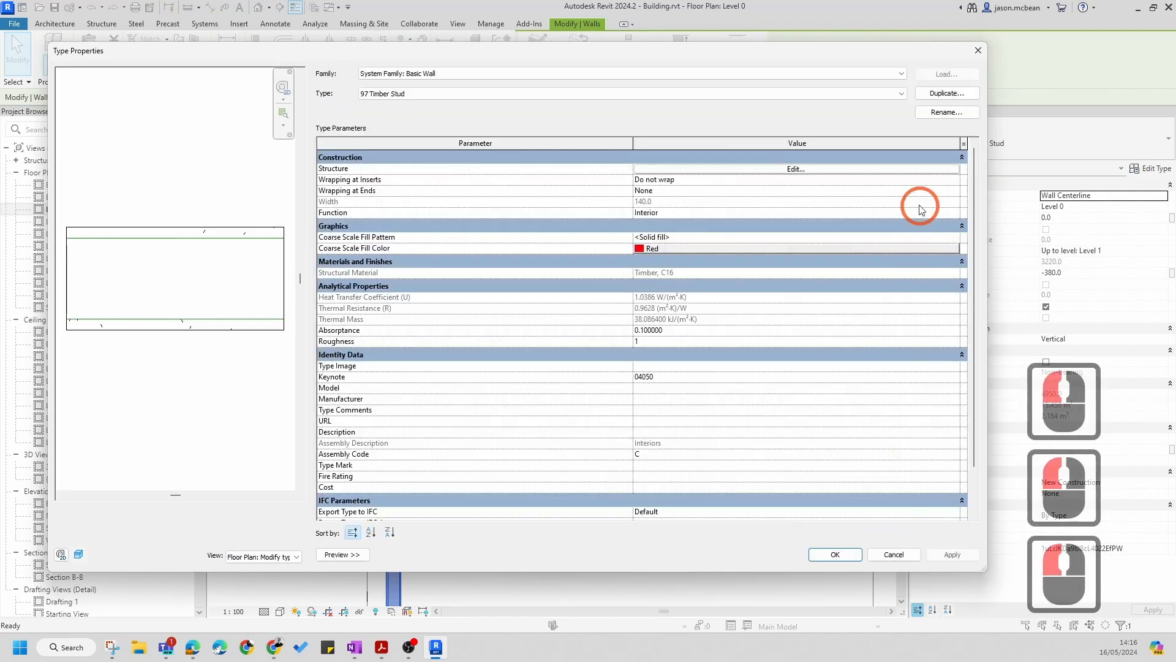
left_click(943, 94)
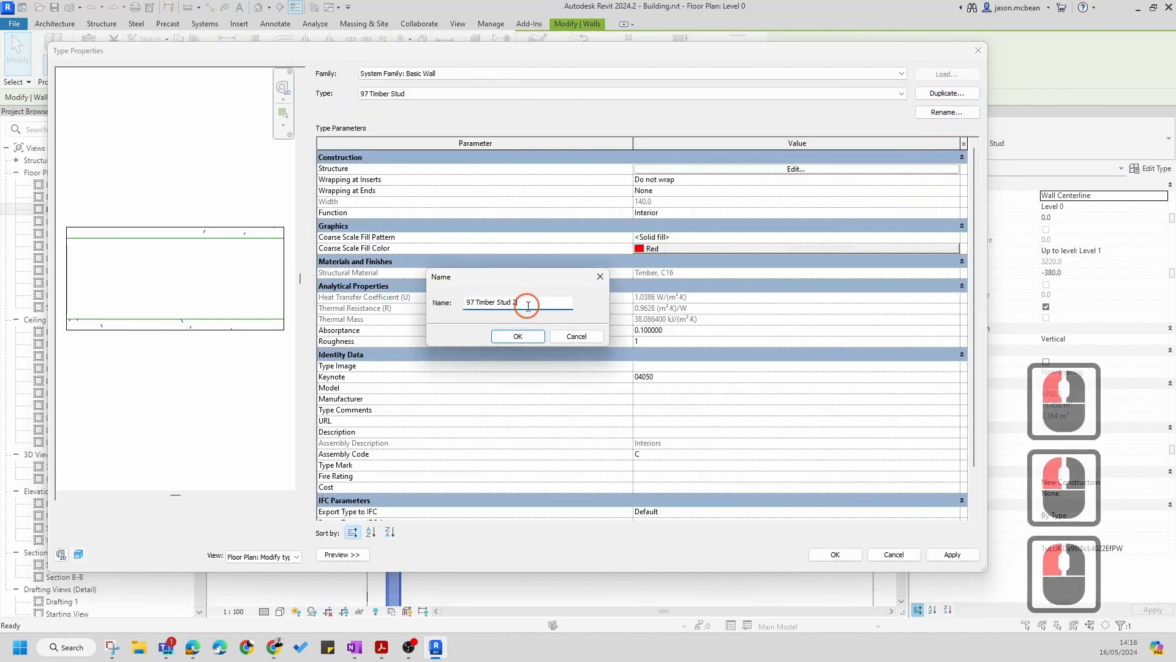
key("BackSpace")
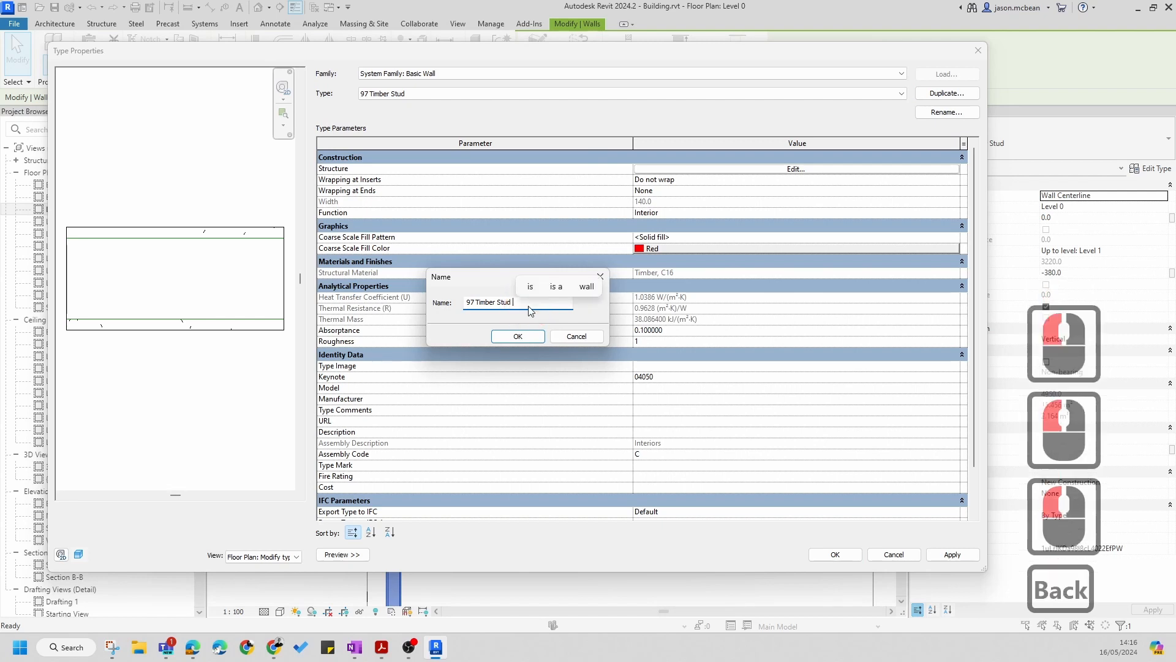
type("Pa")
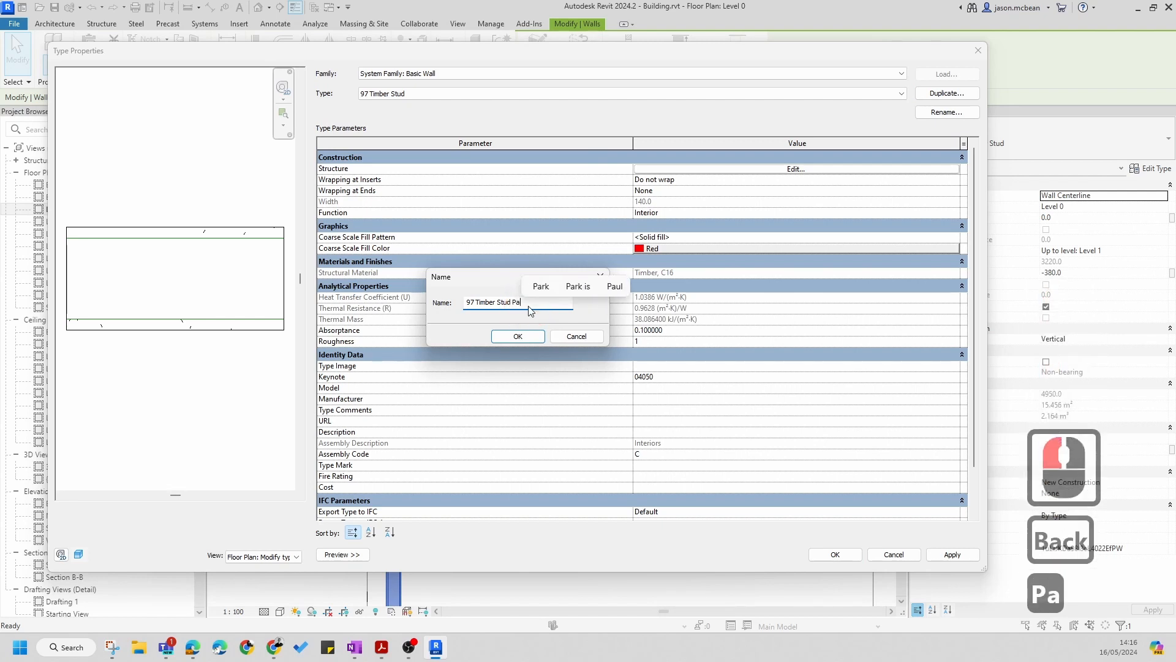
type("rtywall")
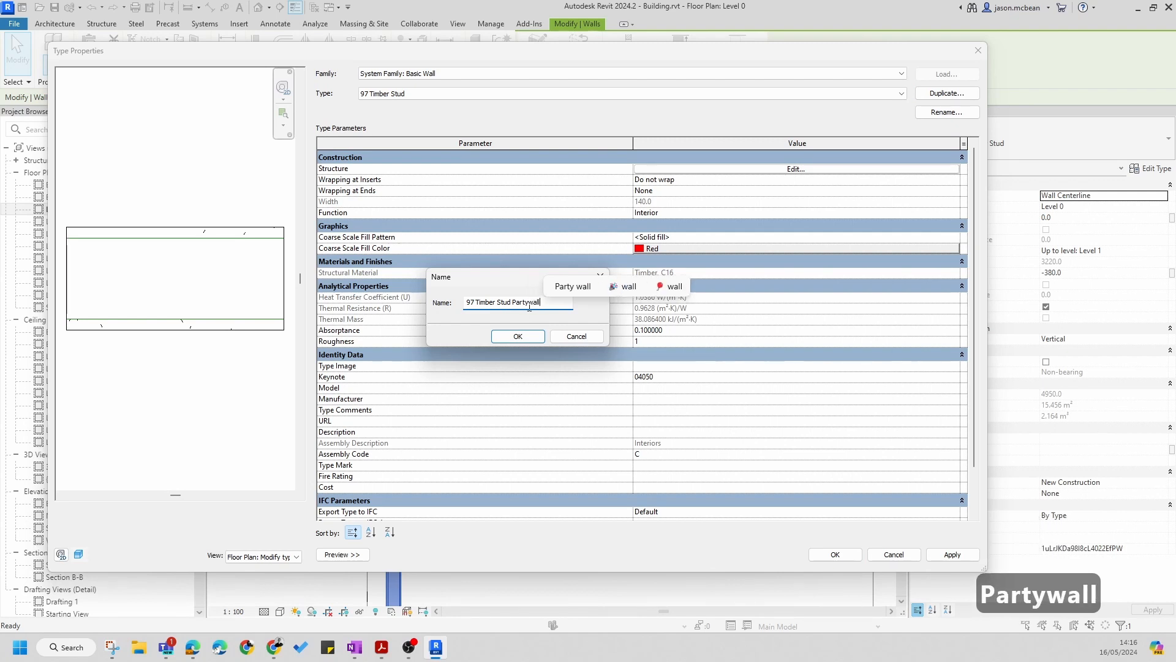
left_click(531, 301)
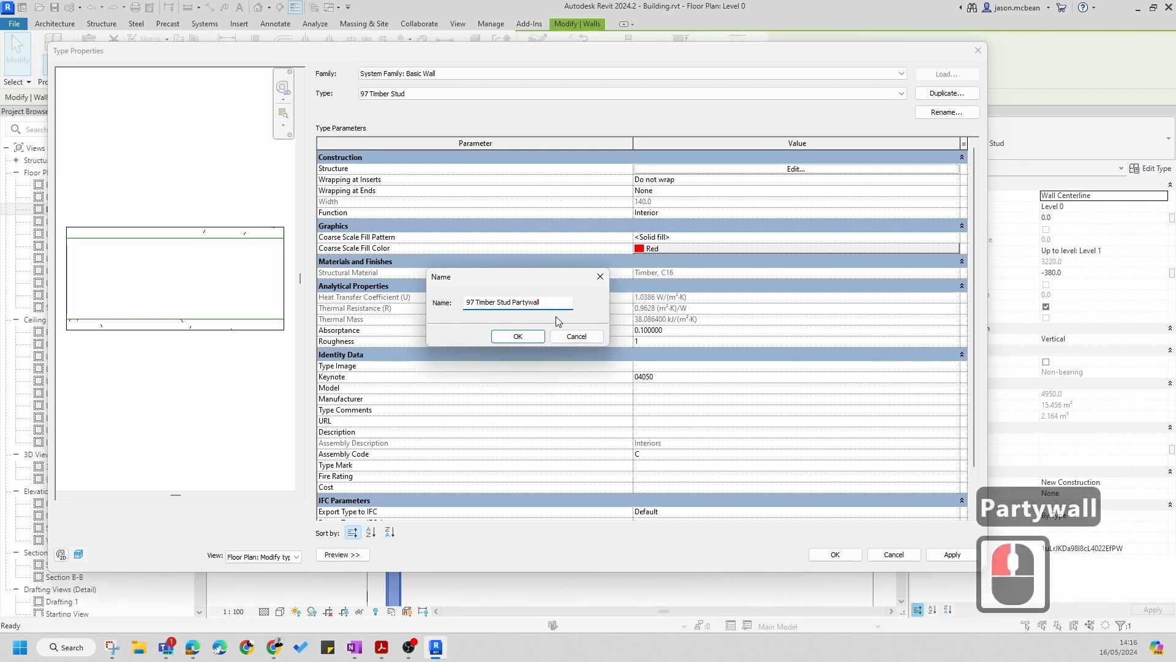
left_click(517, 337)
Delete the interior-side Gypsum Wall Board finish layer from the 97 Timber Stud Party wall assembly and apply the type
left_click(779, 169)
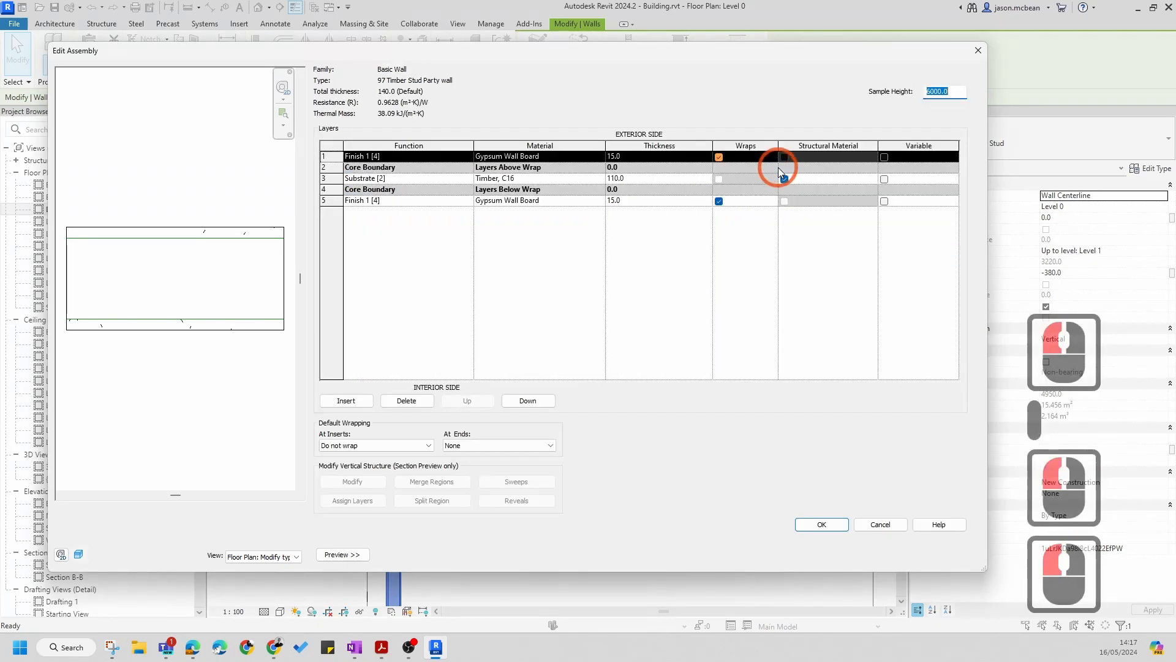
left_click(368, 205)
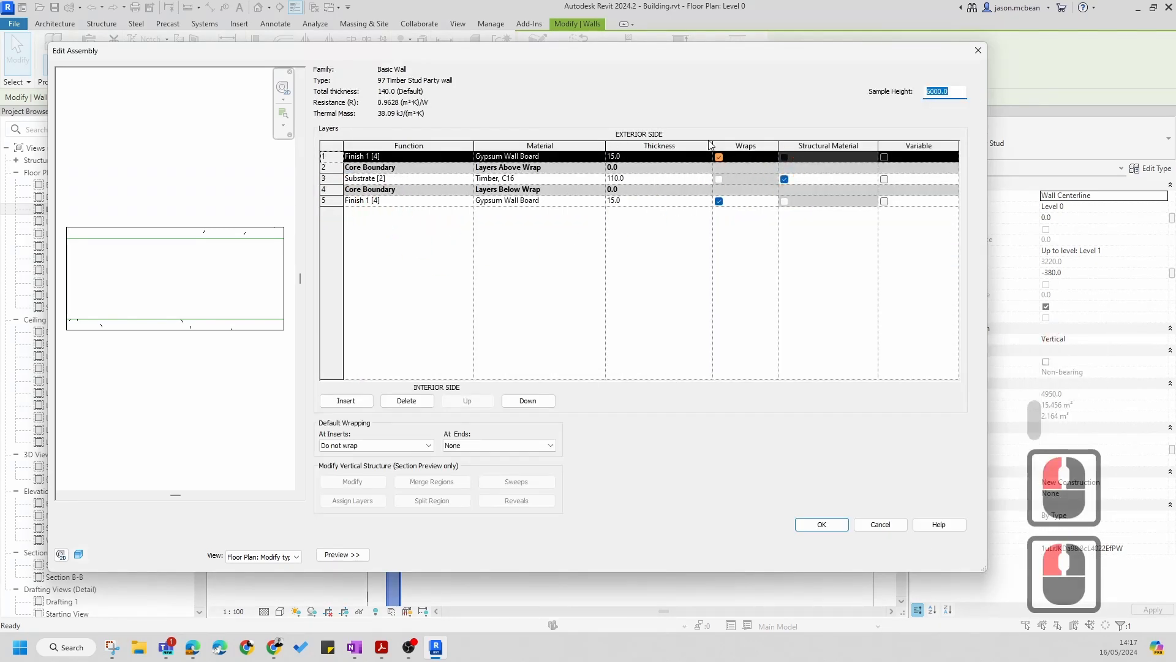
left_click(594, 207)
left_click(601, 204)
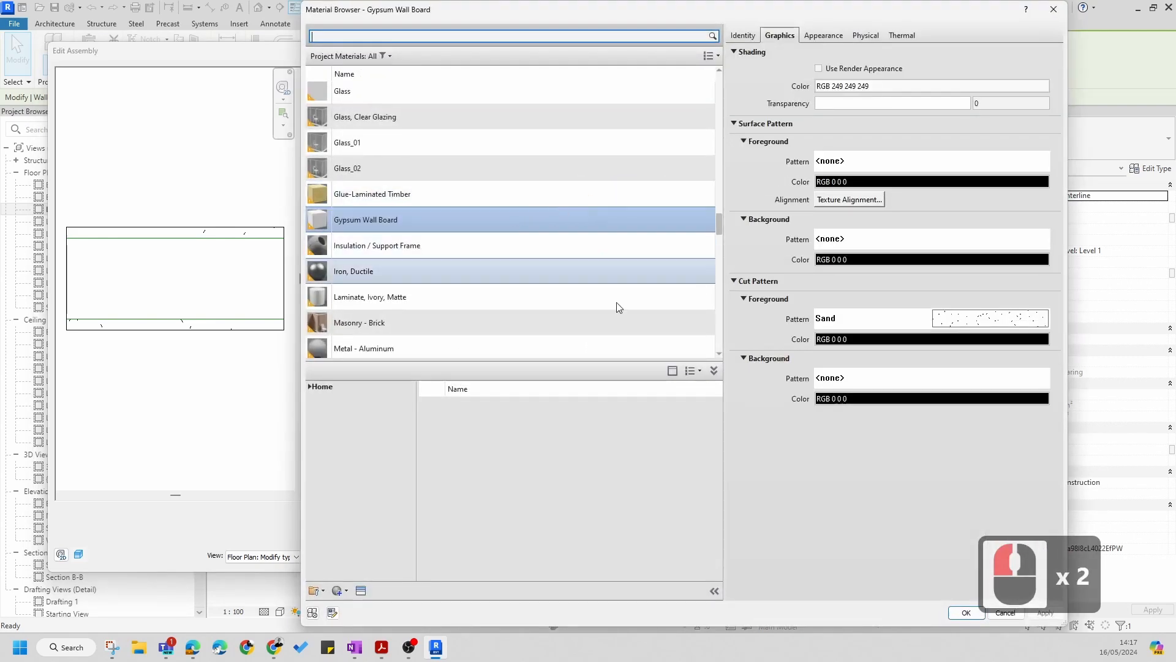
left_click(999, 612)
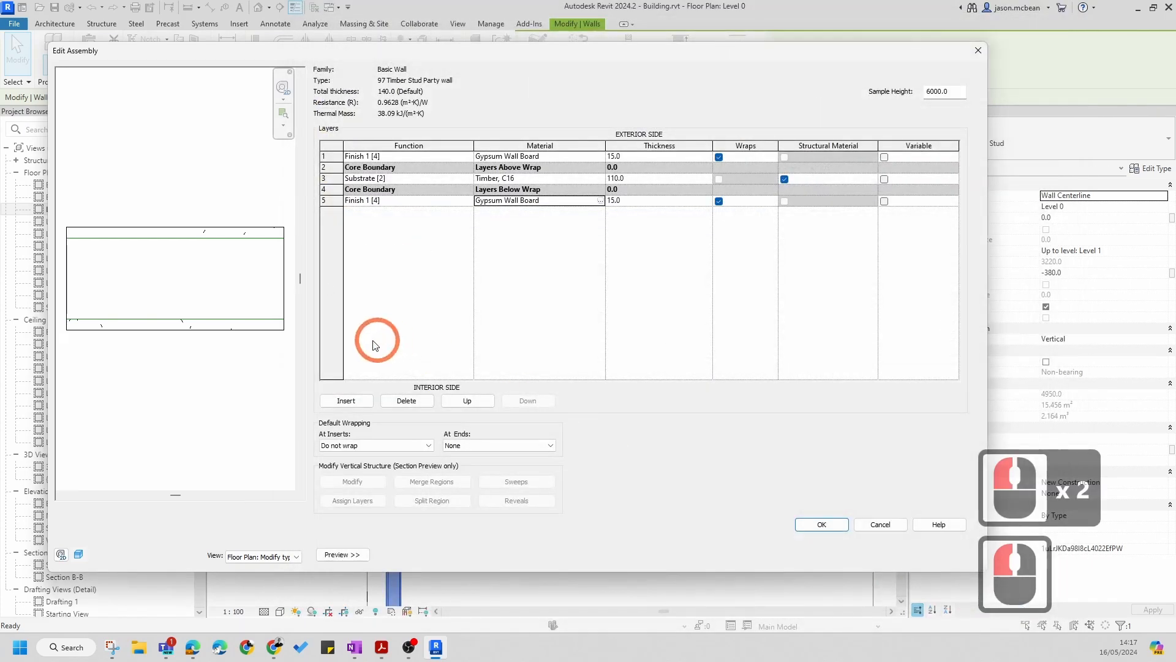
left_click(410, 401)
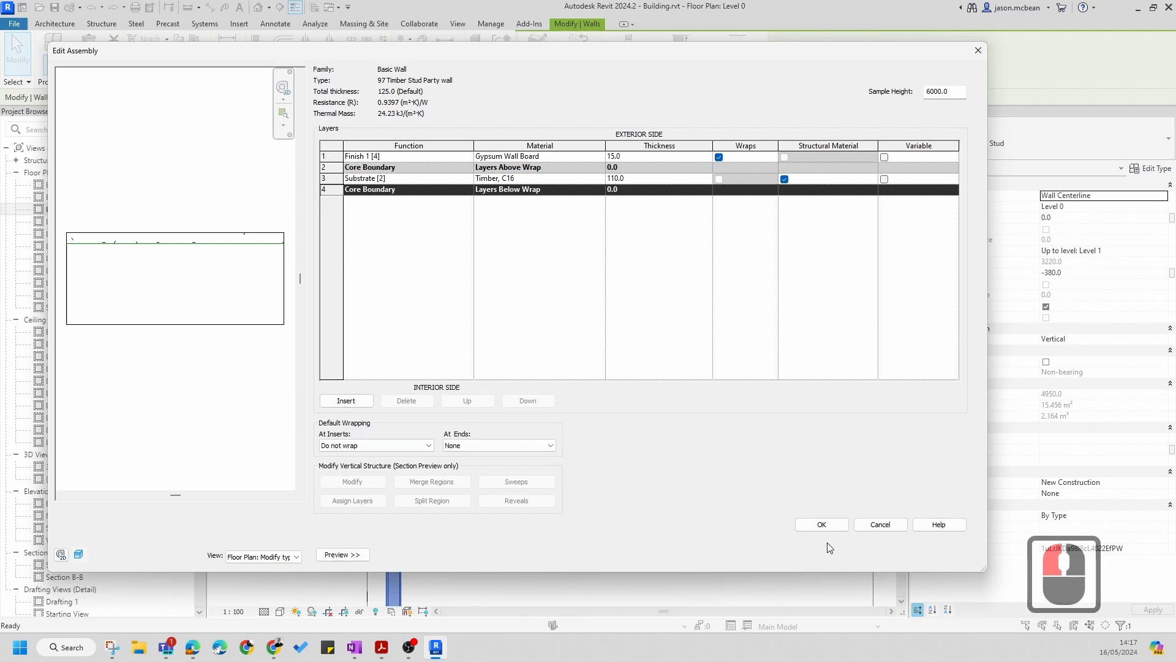
left_click(821, 525)
left_click(837, 565)
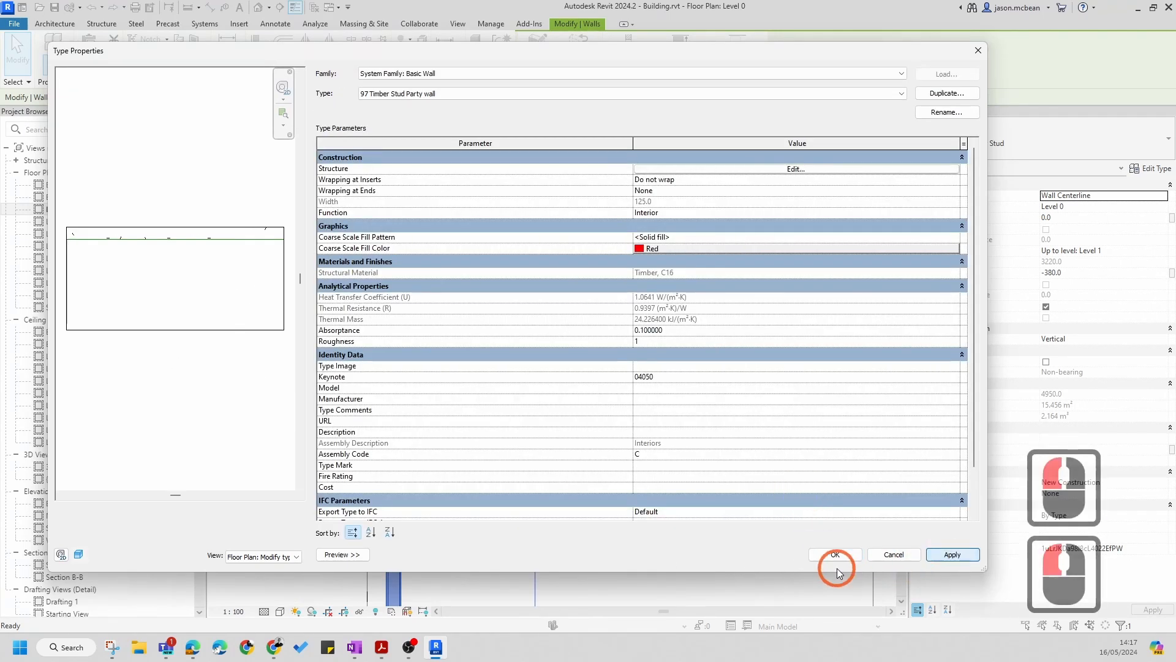
left_click(833, 557)
scroll(370, 334, "up", 6)
key("Escape")
key("Escape")
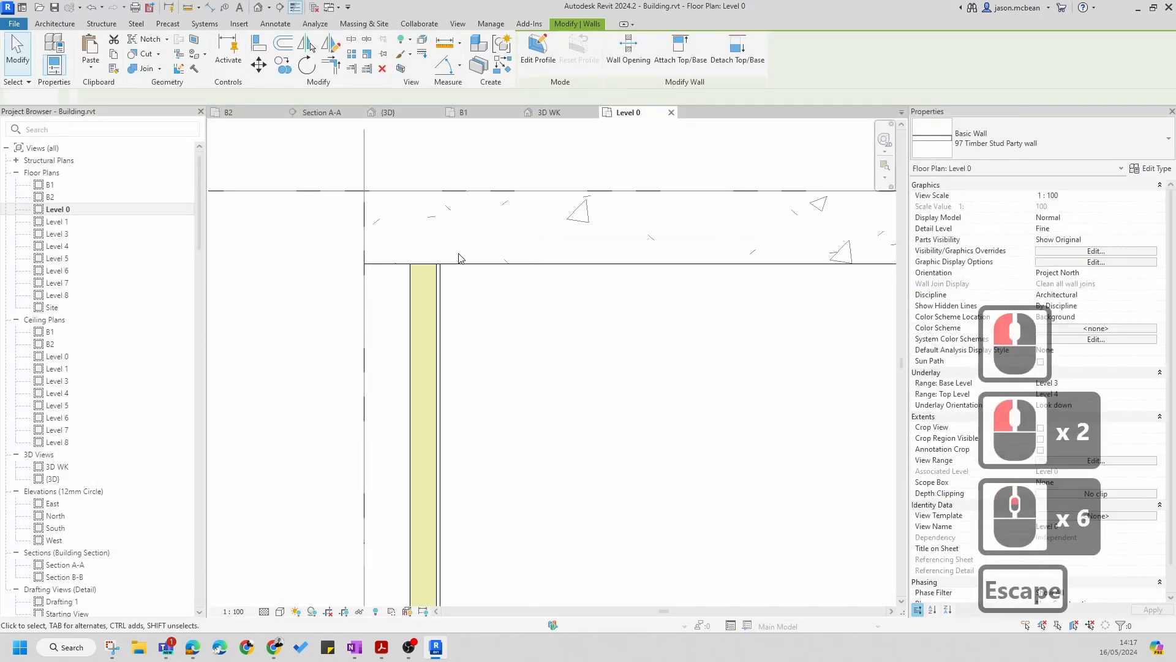
Set the Location Line of the timber stud party wall beside grid 1 to Core Centerline
scroll(432, 287, "up", 5)
left_click(454, 269)
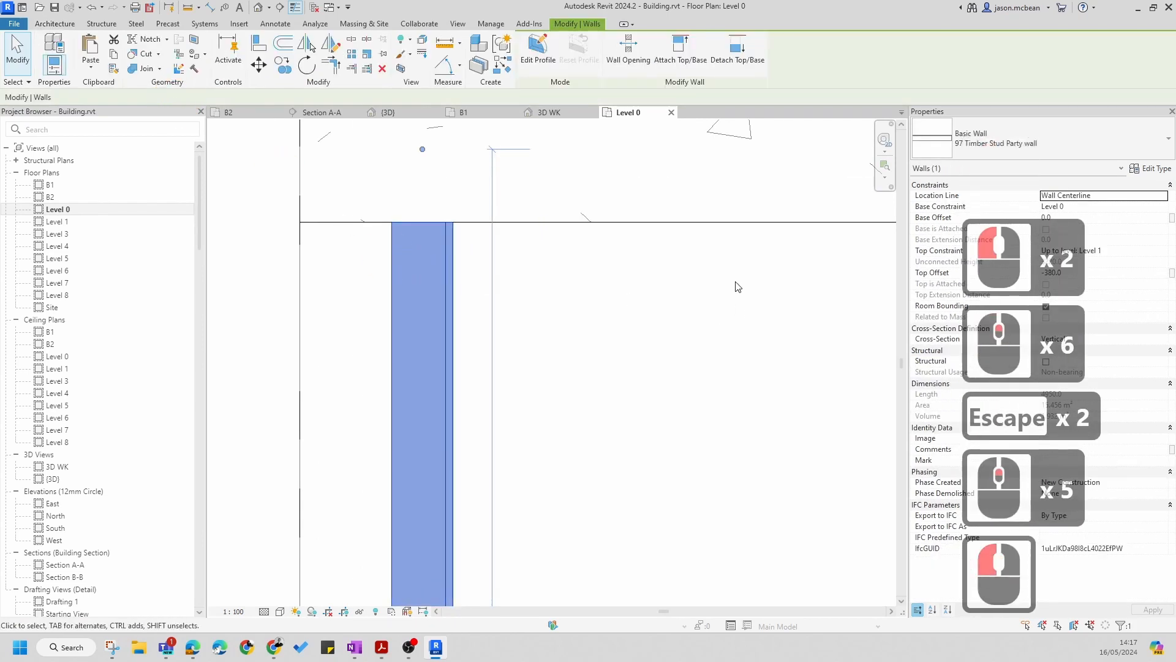
scroll(400, 281, "down", 6)
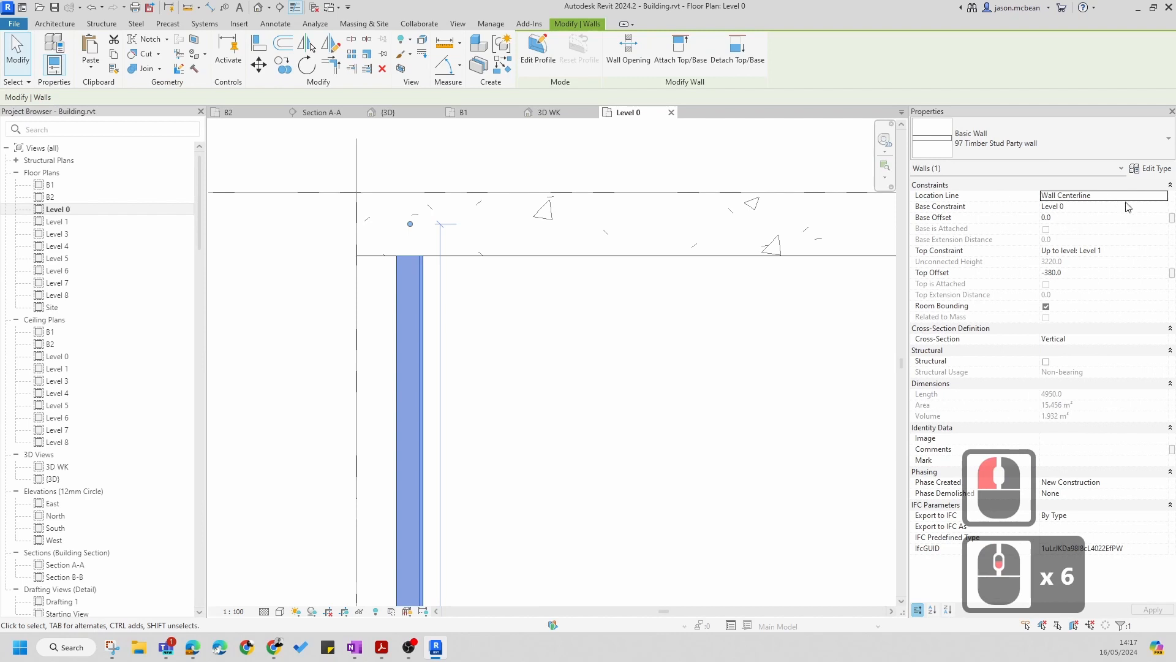
left_click(1163, 200)
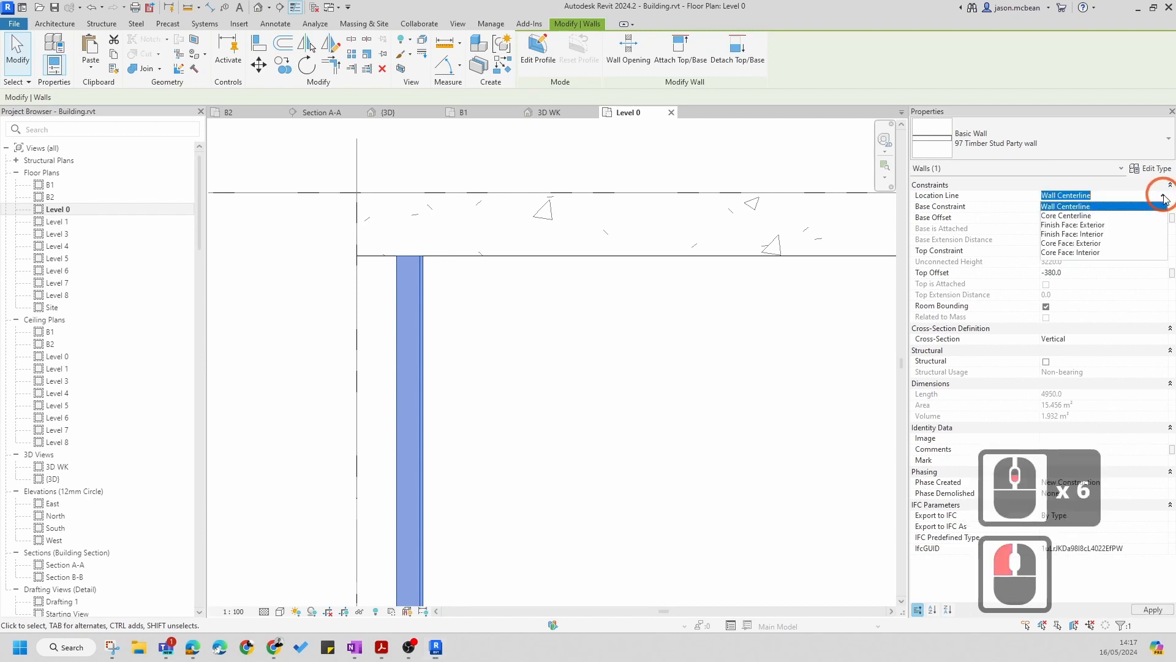
left_click(1064, 216)
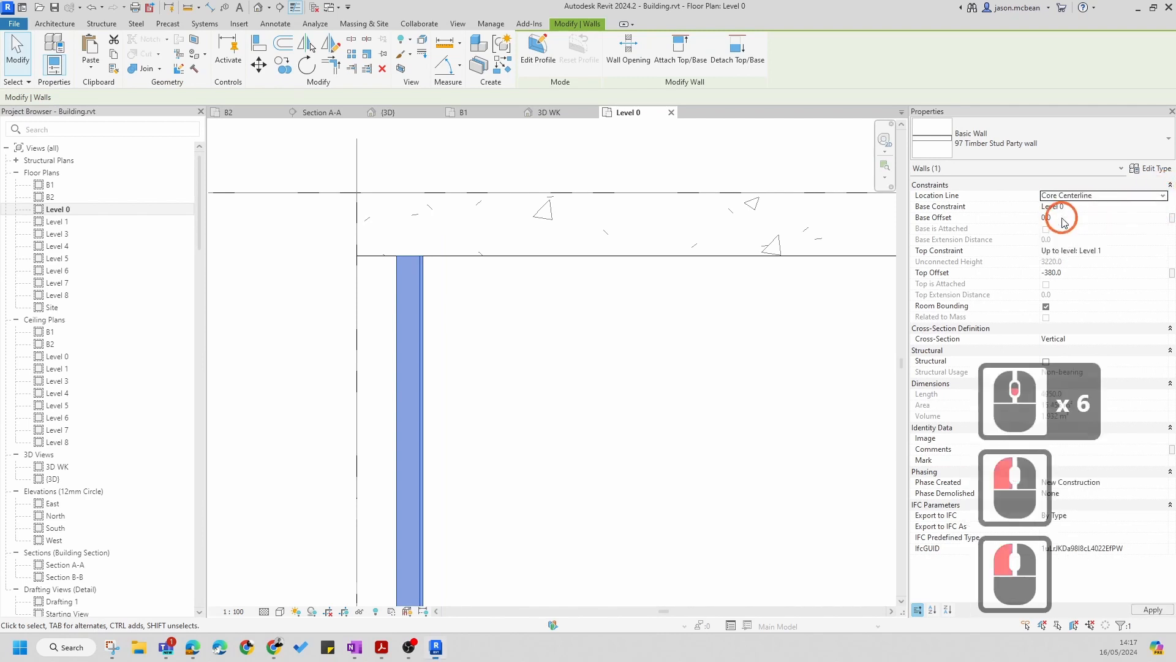
left_click(1104, 196)
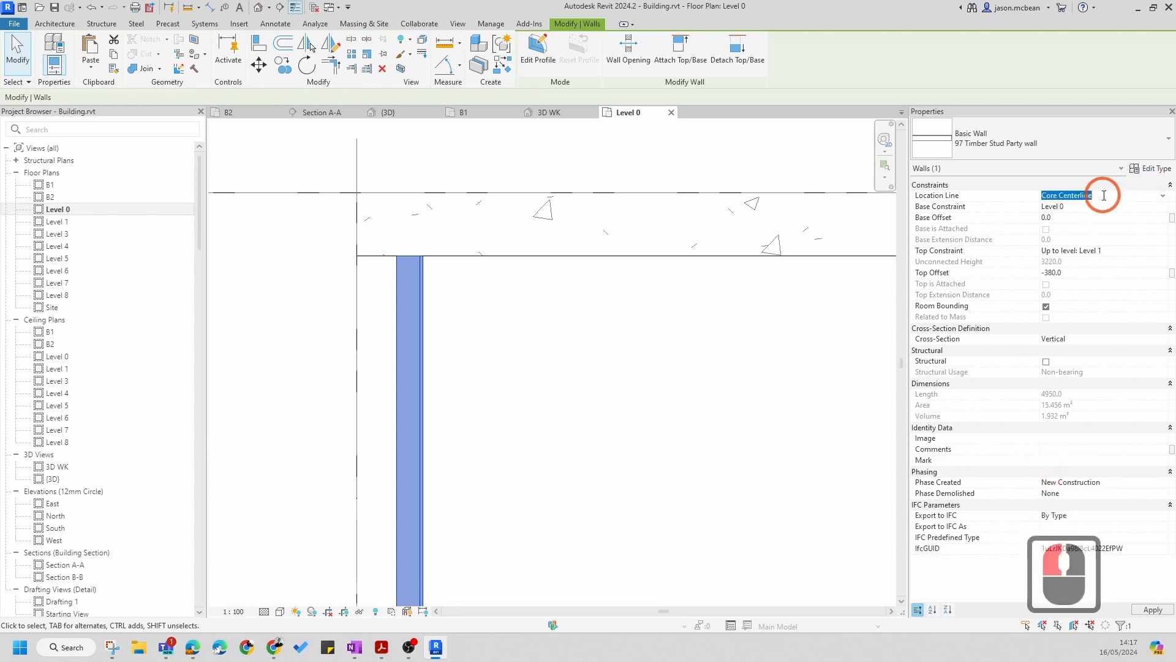
Check the timber stud party wall's Location Line options, its layer assembly and the material of its Substrate layer
left_click(1163, 197)
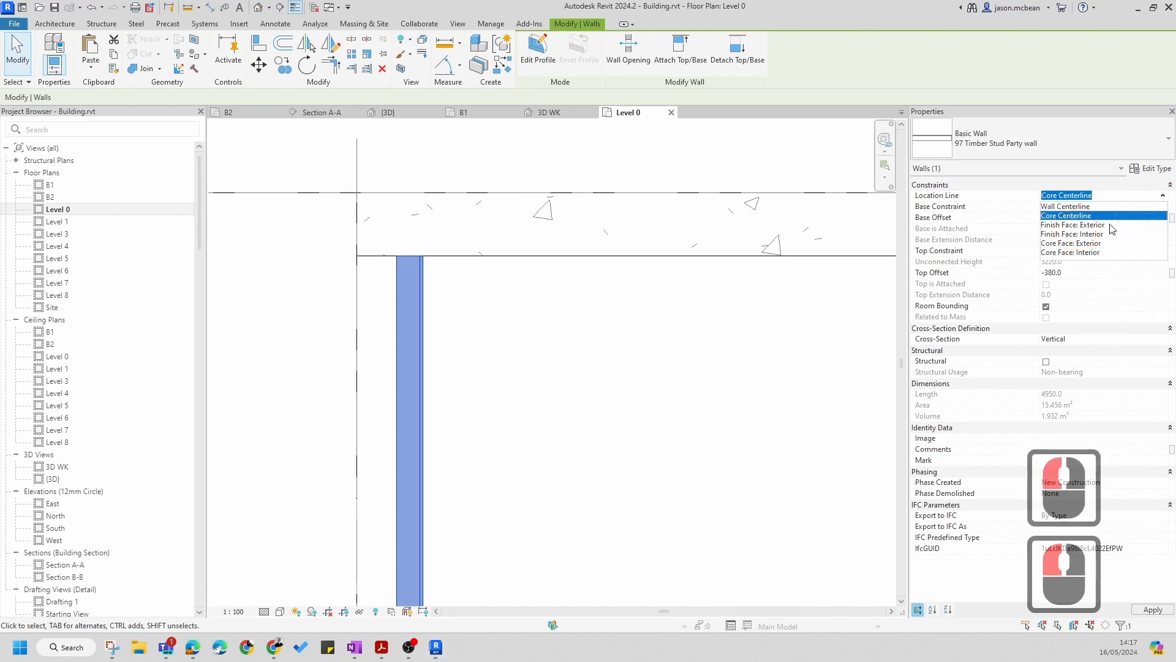
left_click(1142, 167)
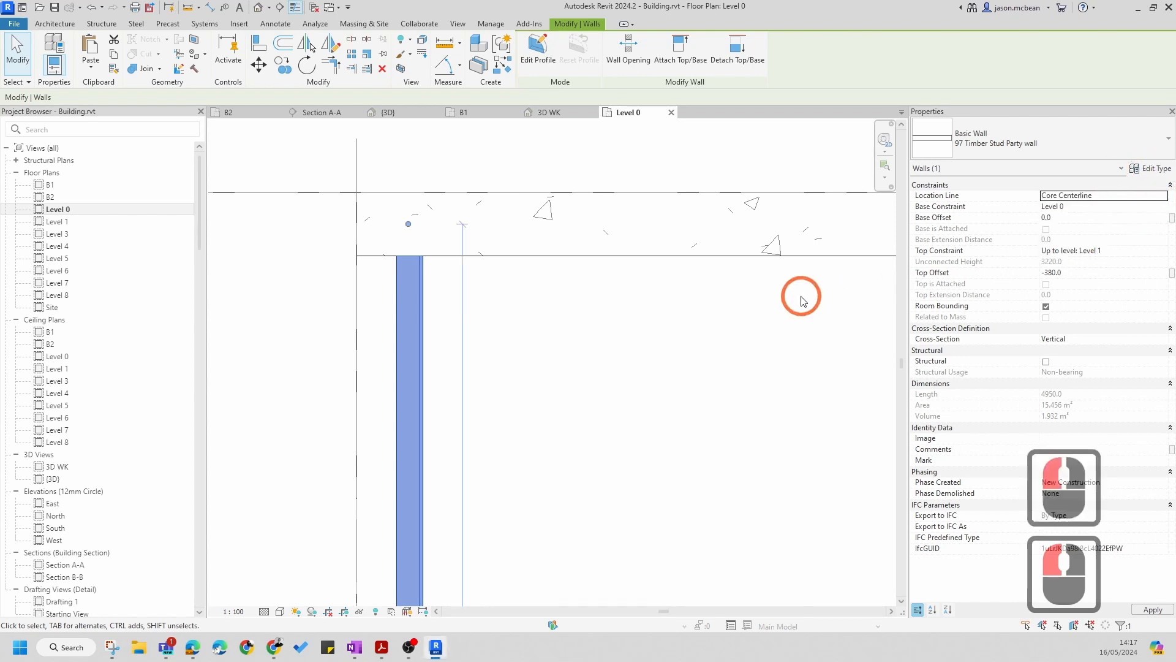
left_click(1151, 168)
left_click(794, 169)
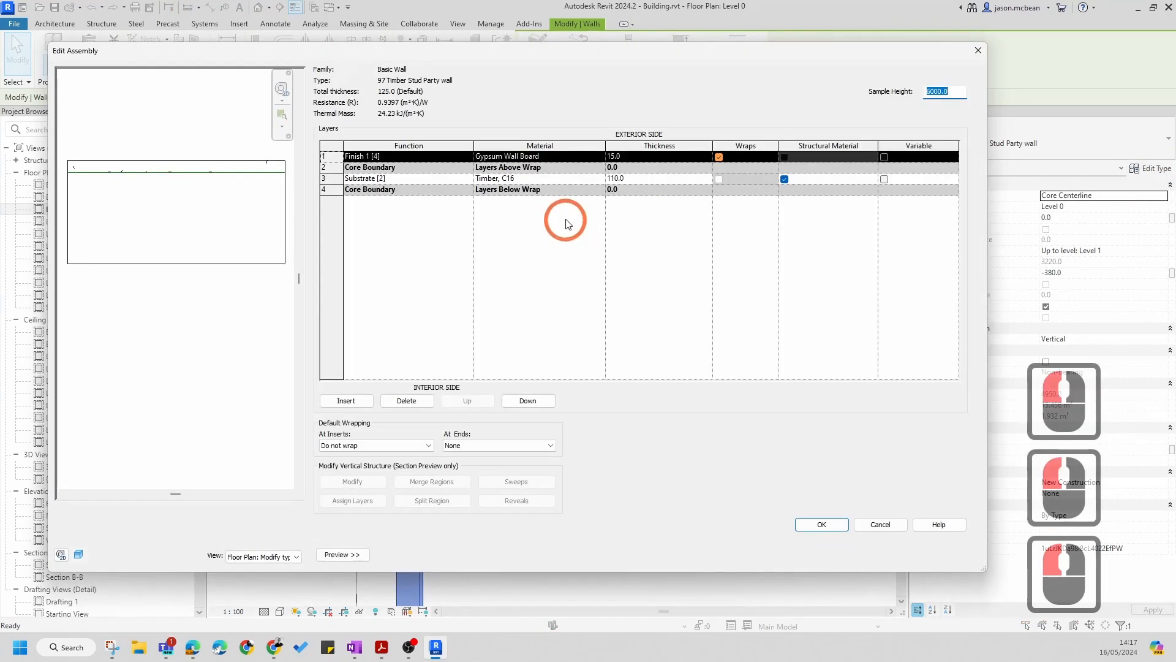
left_click(599, 178)
left_click(599, 179)
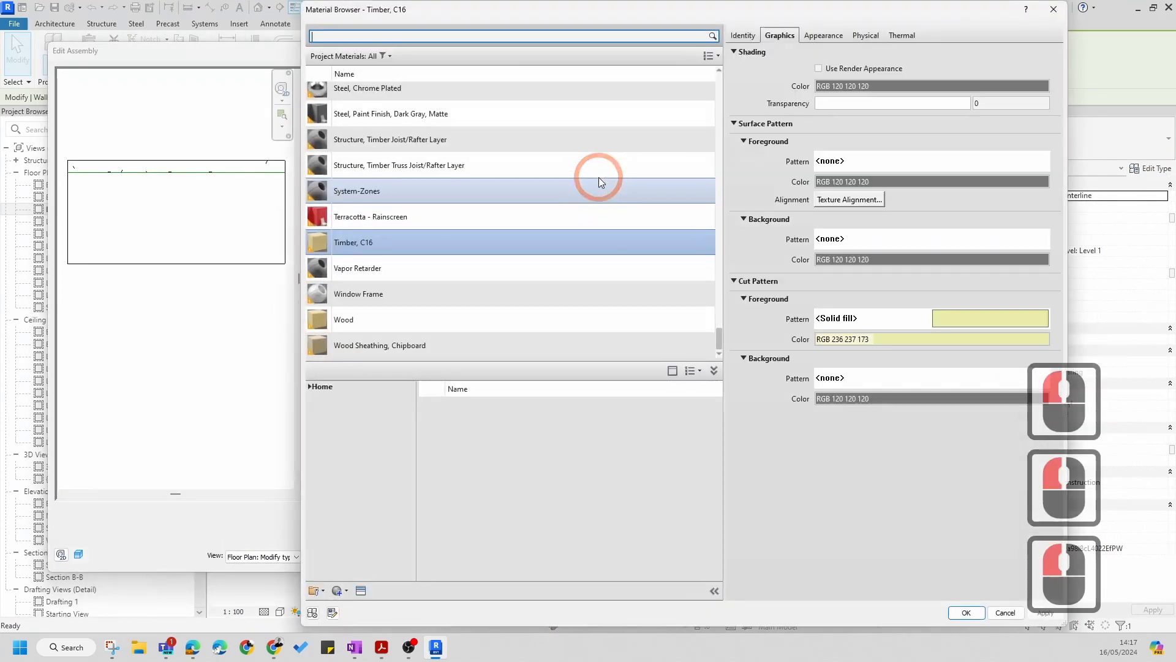
key("Escape")
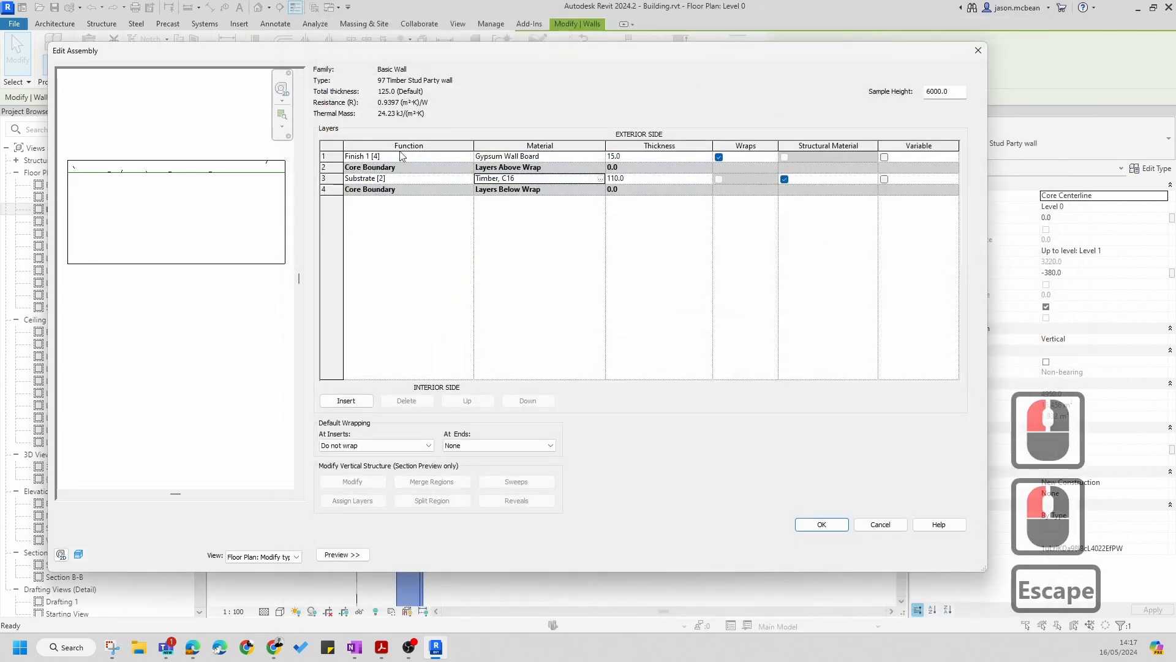
left_click(323, 178)
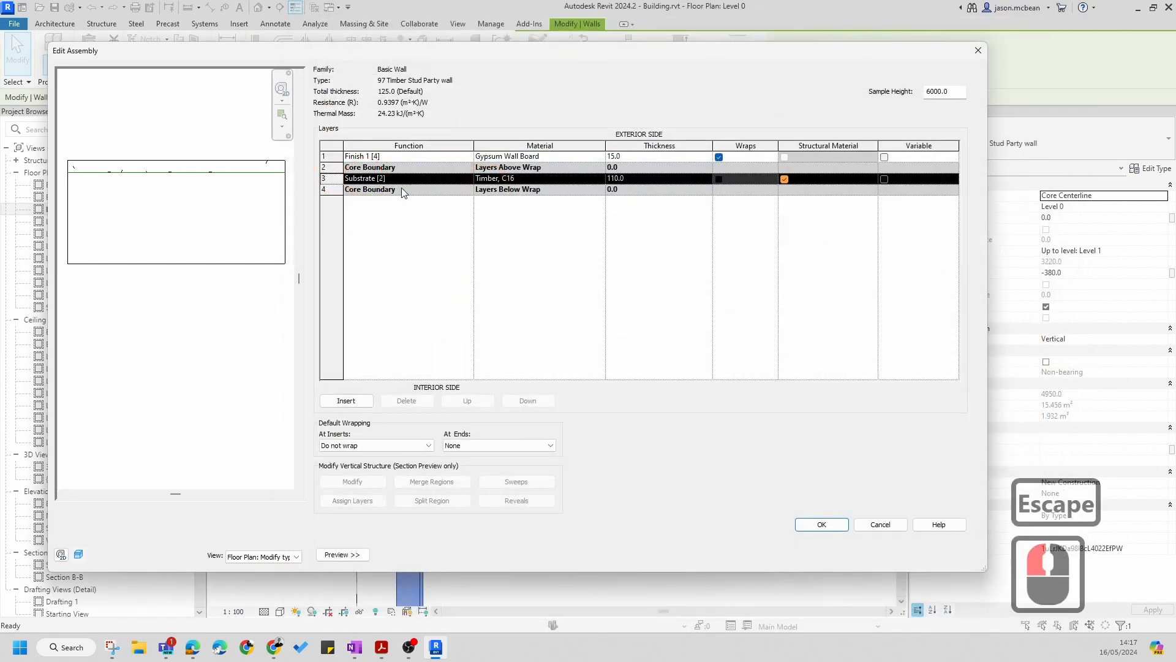
left_click(359, 157)
left_click(328, 156)
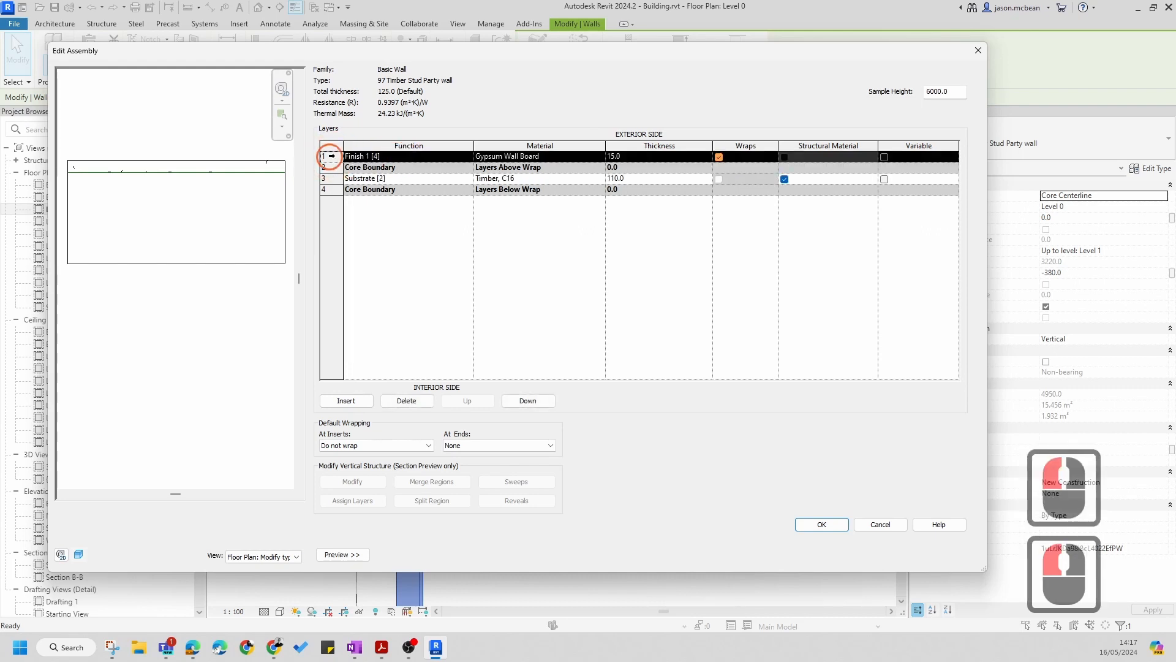
left_click(330, 156)
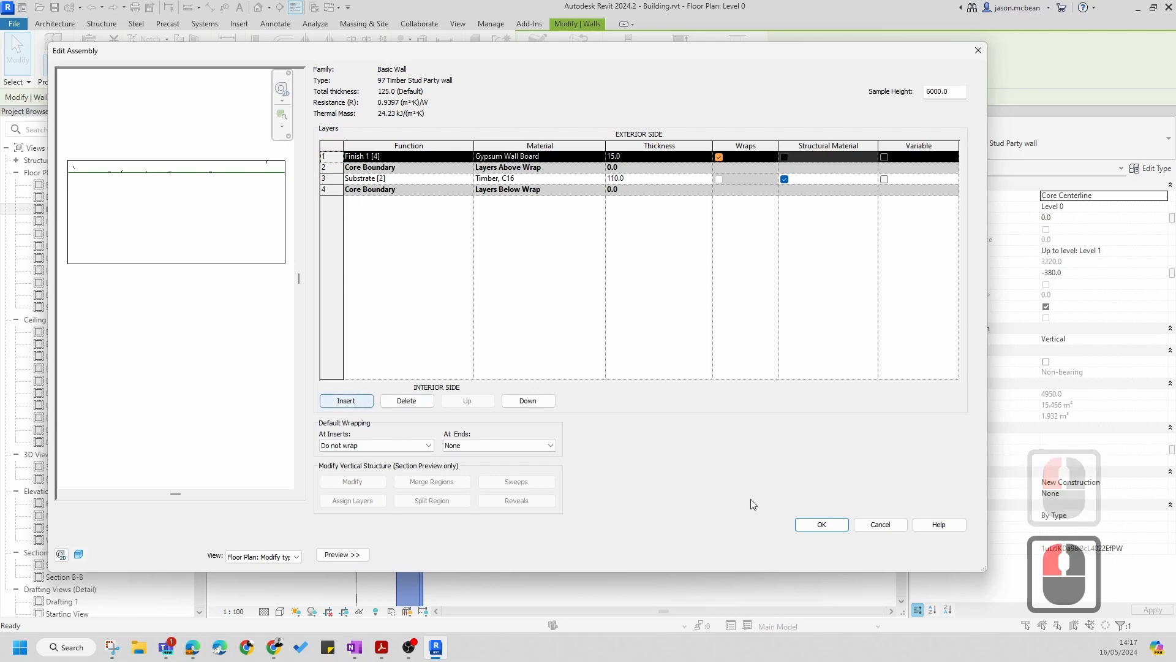
left_click(880, 525)
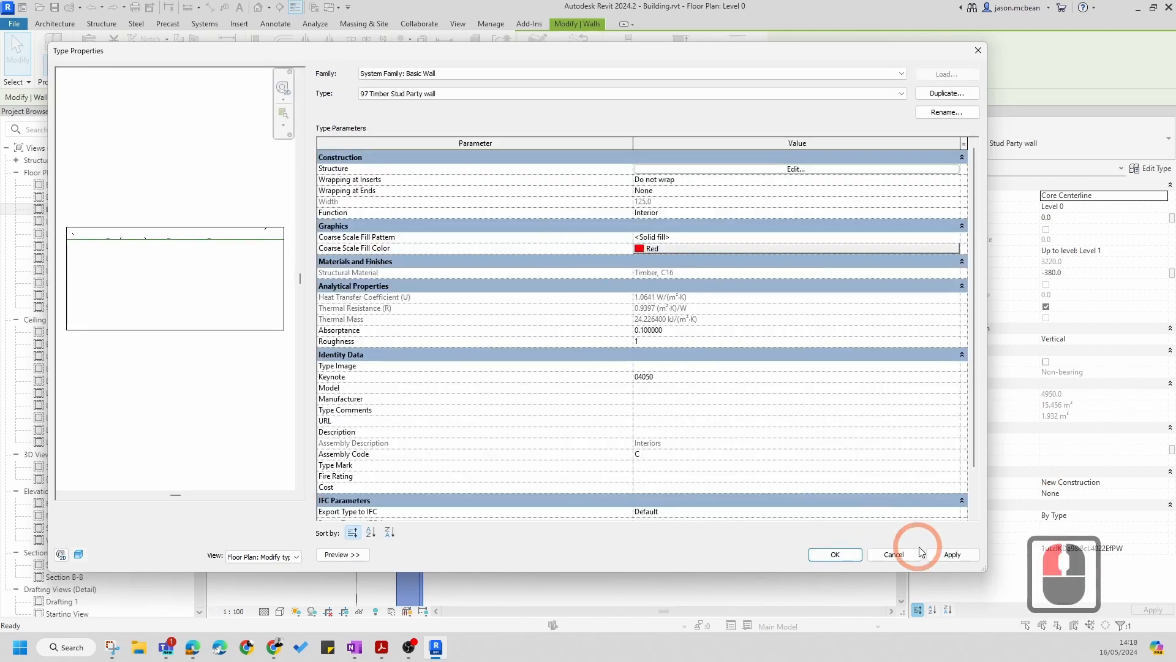
left_click(873, 560)
key("Escape")
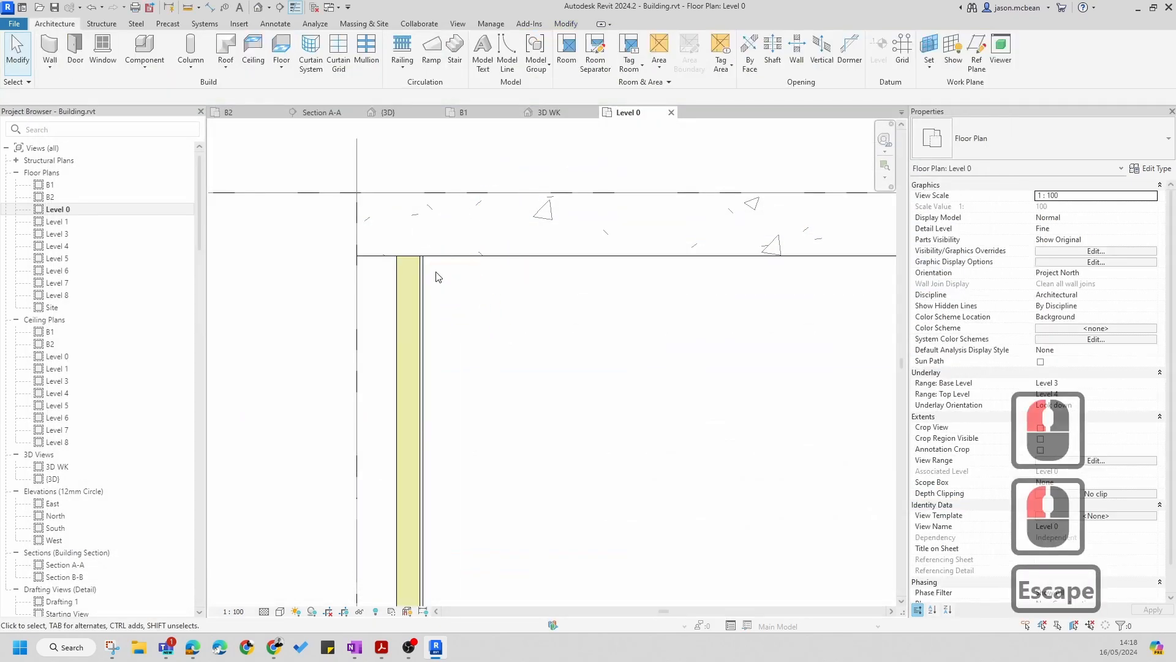
scroll(393, 284, "up", 4)
scroll(394, 285, "up", 7)
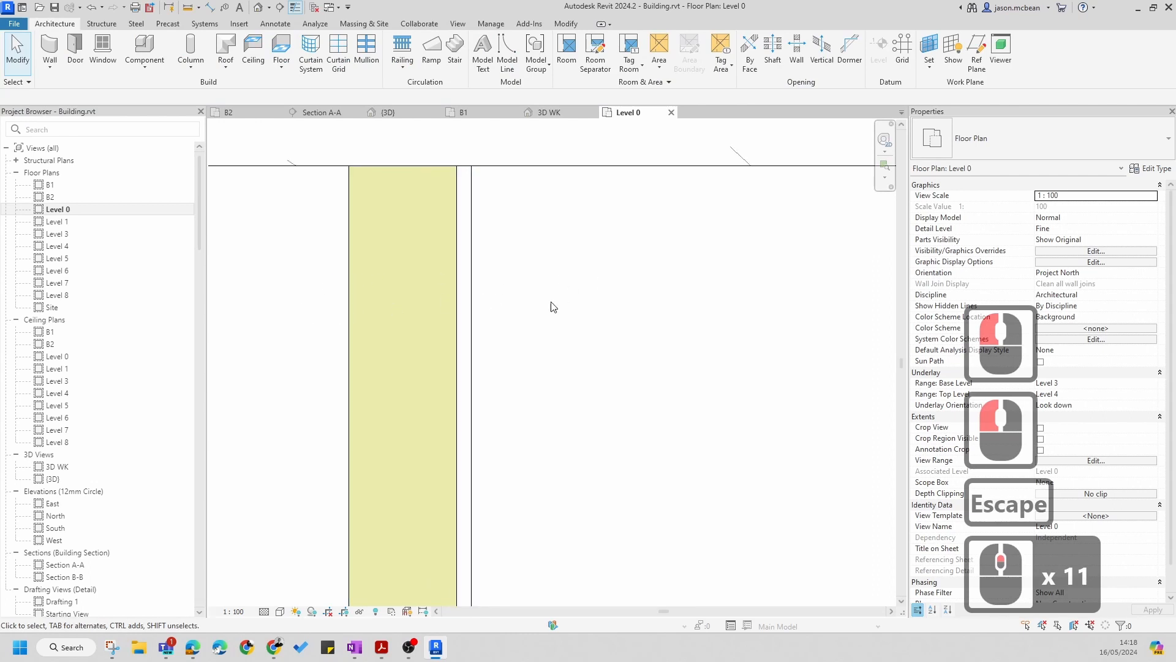
scroll(409, 304, "down", 14)
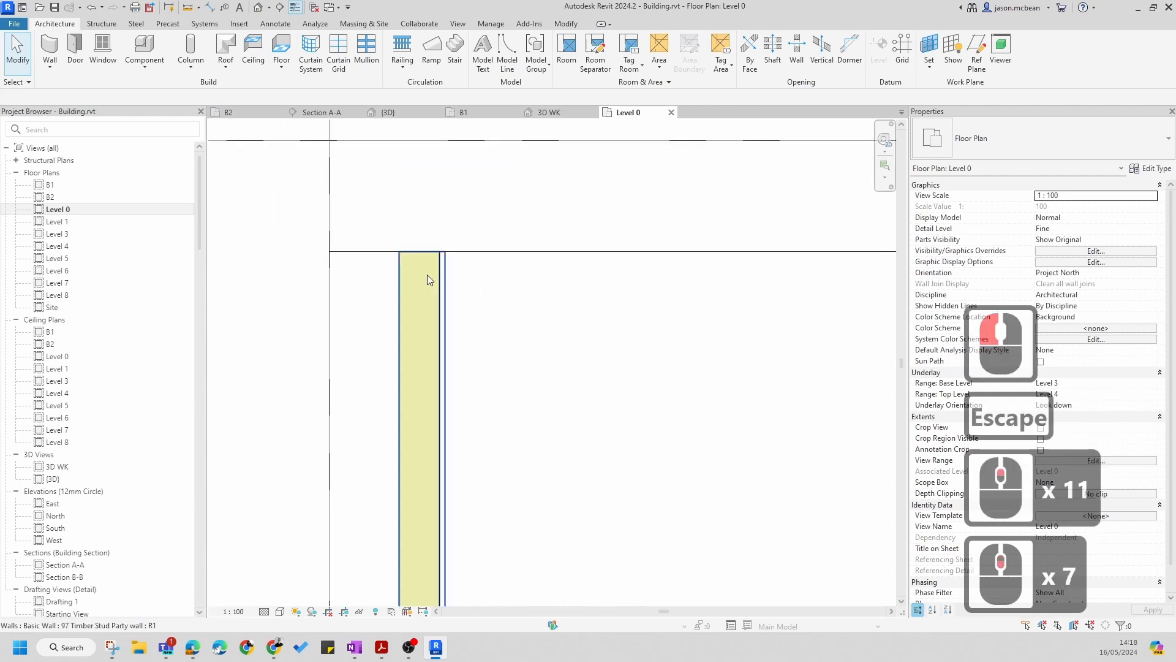
left_click(433, 305)
scroll(425, 258, "up", 7)
scroll(465, 344, "up", 1)
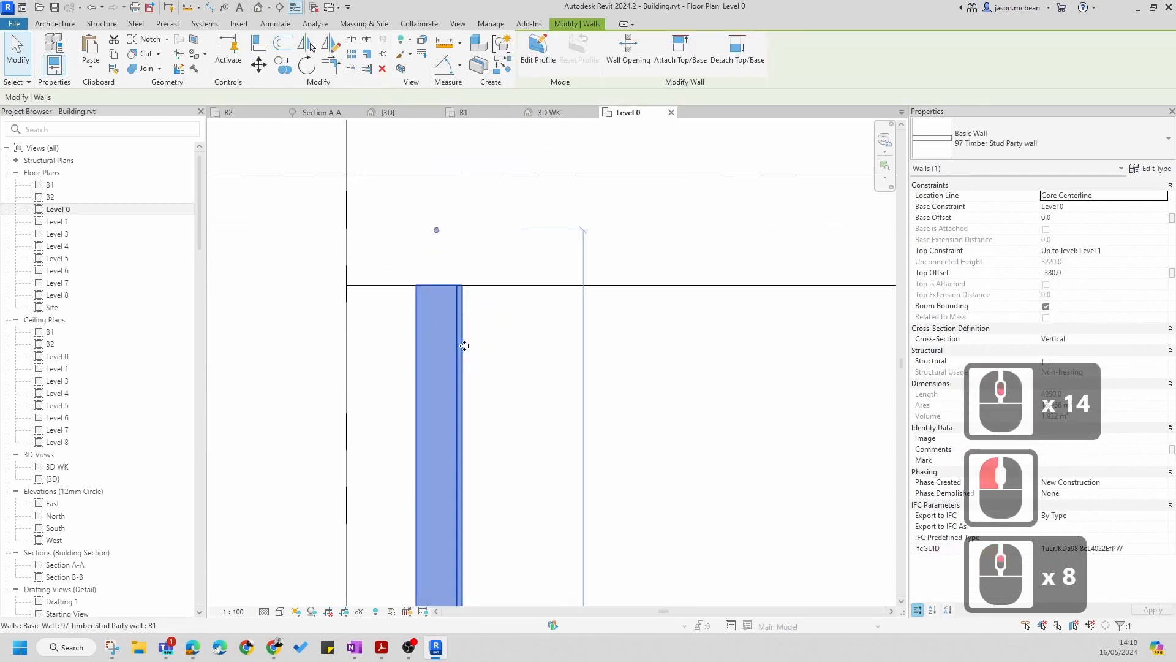
scroll(547, 331, "down", 7)
key("Escape")
left_click(566, 308)
left_click_drag(559, 267, 558, 293)
scroll(533, 267, "down", 5)
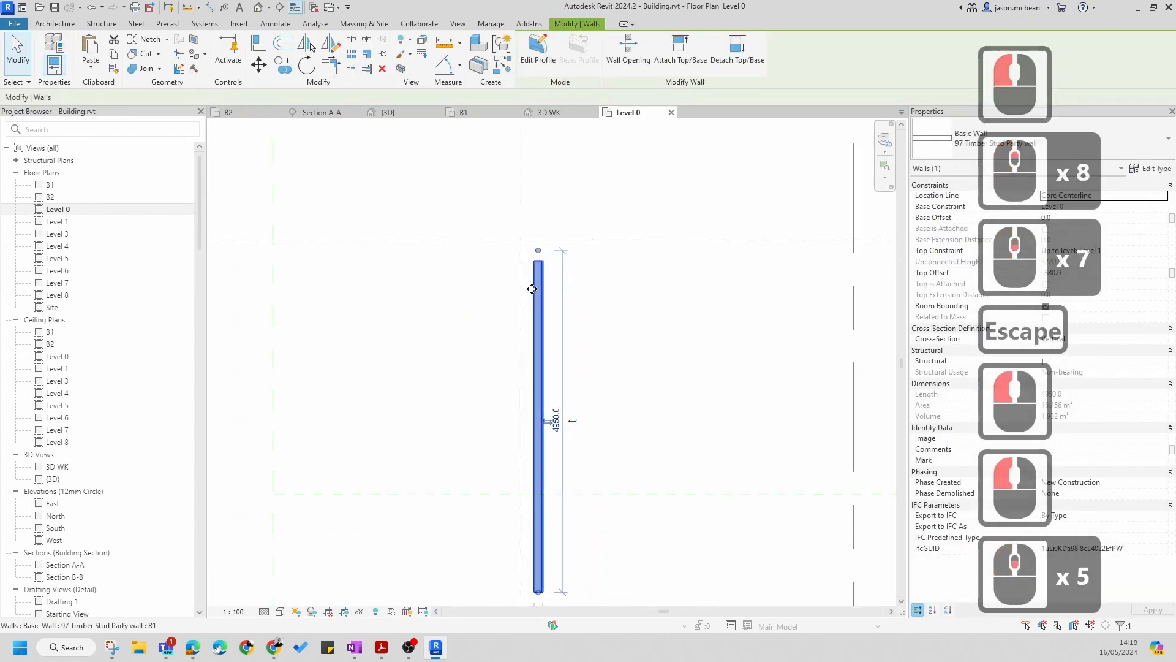
key("Escape")
Move the 97 Timber Stud Party wall so that the unboarded face of its studs lies exactly on grid 1
scroll(541, 282, "up", 6)
left_click(538, 248)
scroll(510, 196, "up", 4)
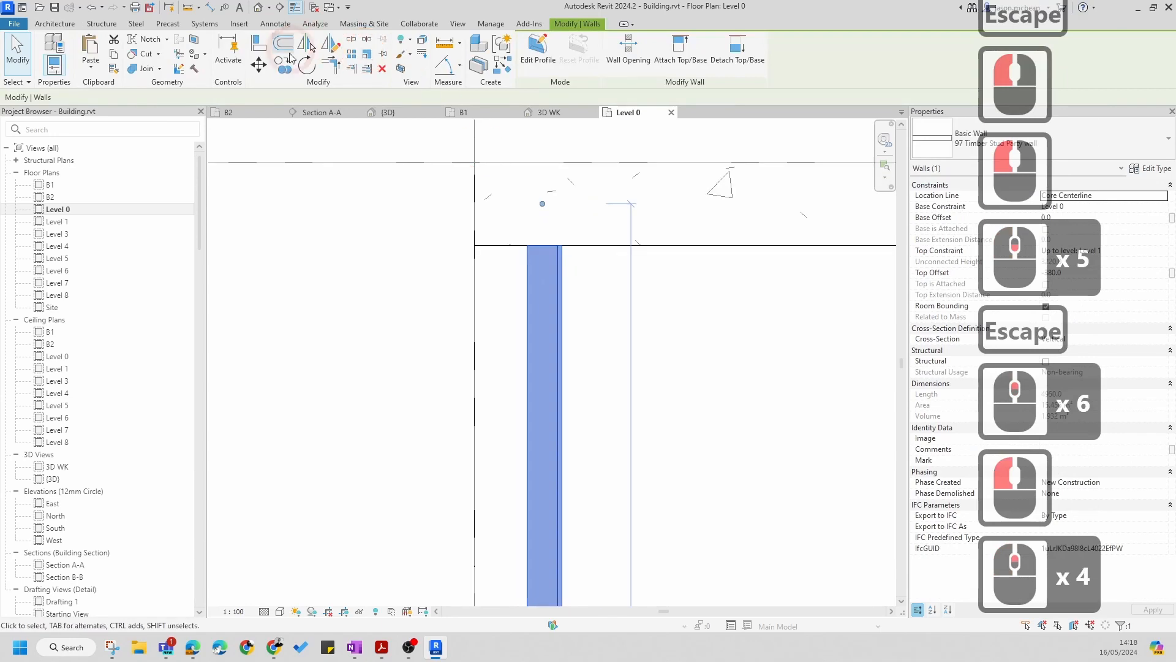
left_click(259, 65)
left_click(526, 245)
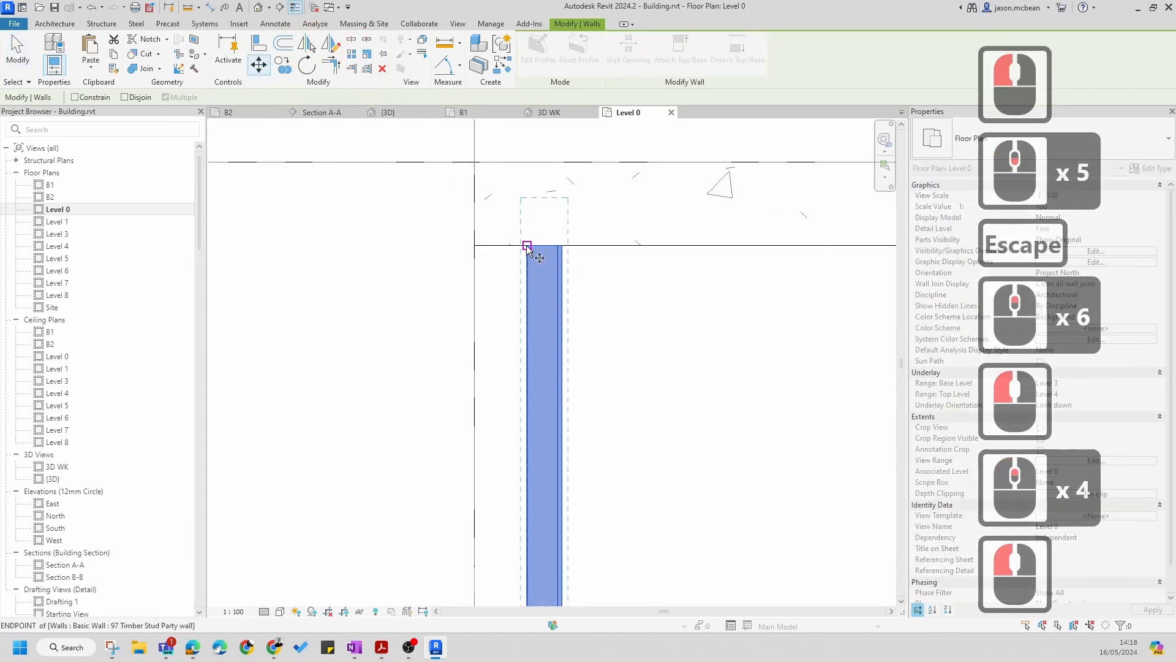
left_click(467, 246)
scroll(469, 245, "up", 6)
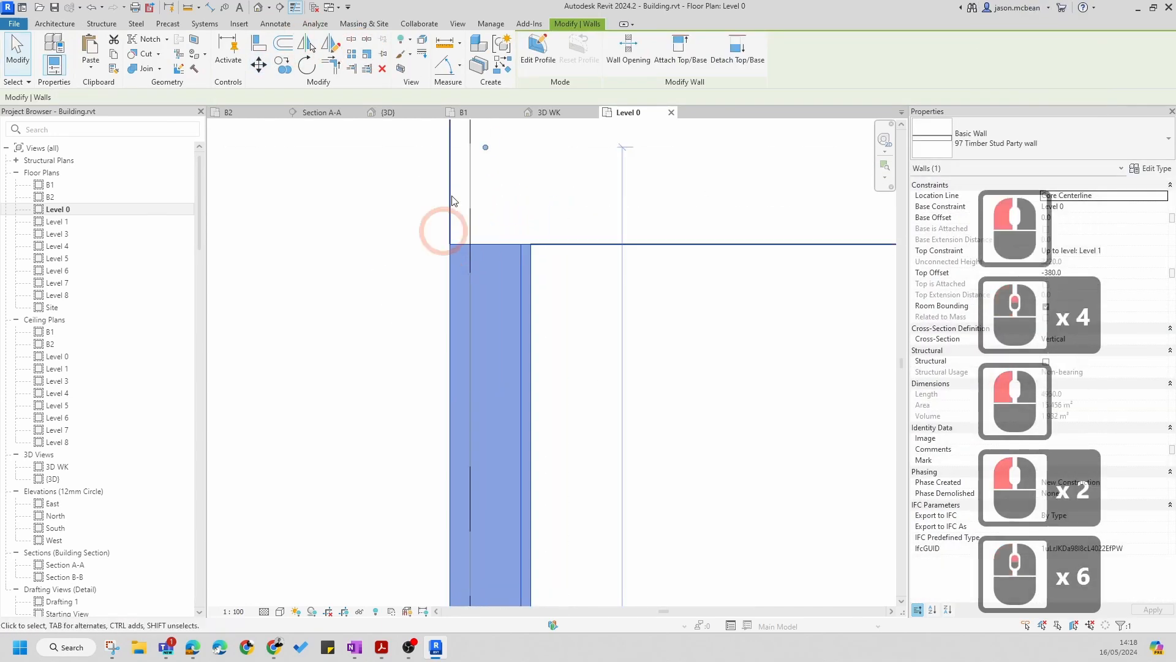
left_click(258, 66)
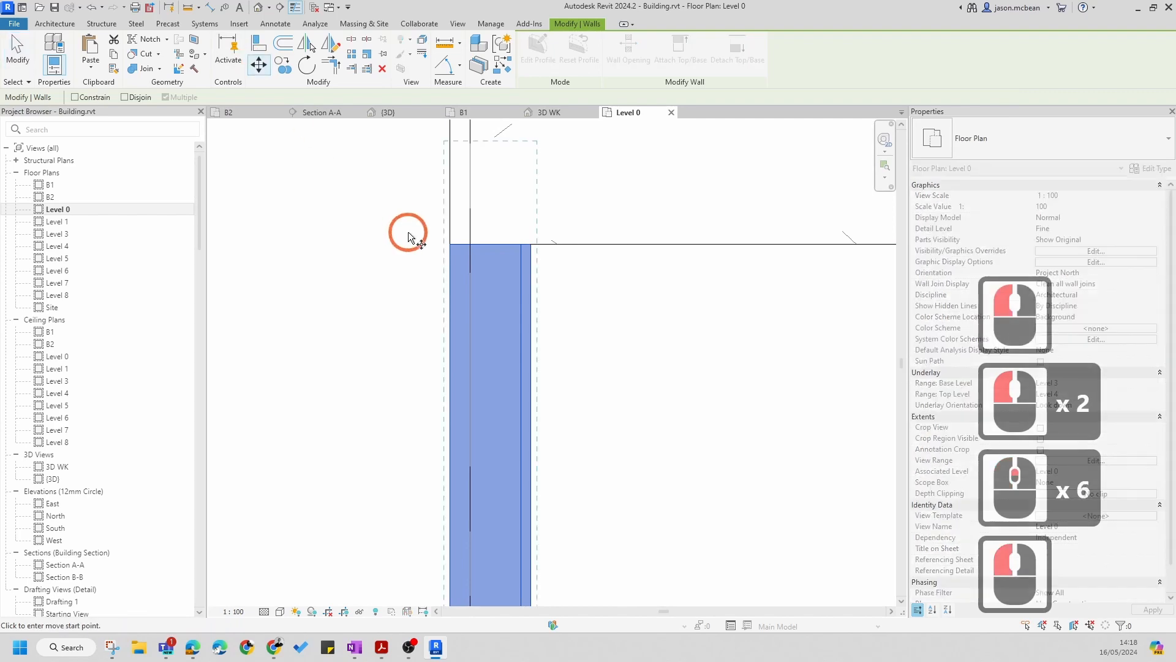
left_click(450, 245)
left_click(470, 245)
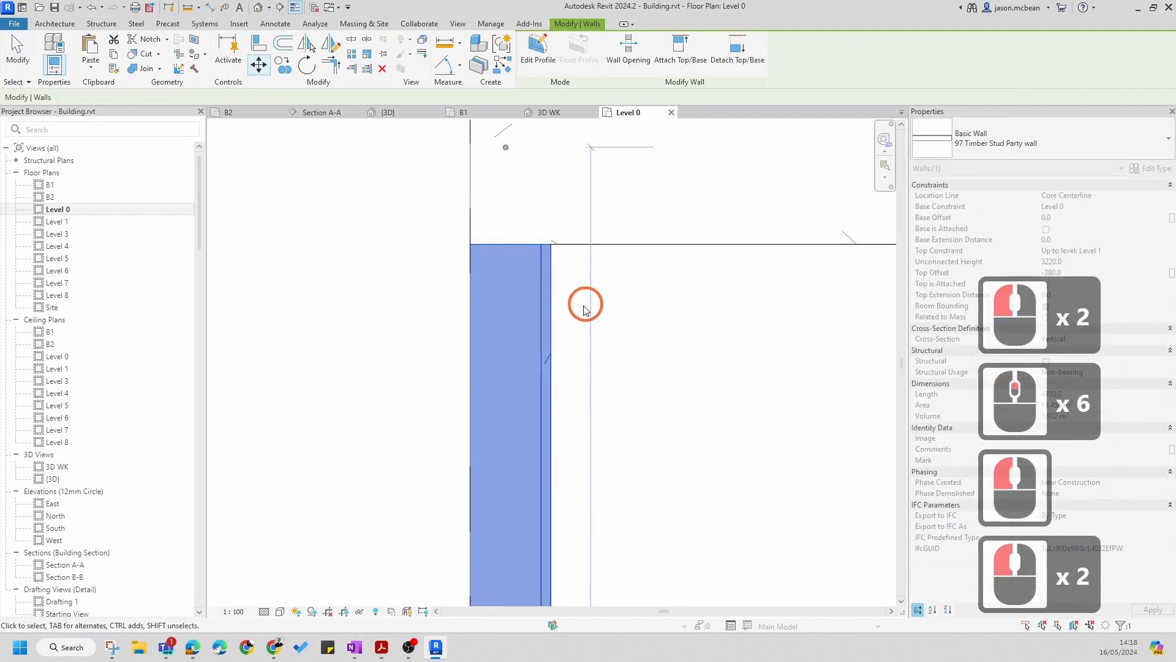
key("Escape")
left_click(547, 305)
scroll(581, 300, "down", 10)
key("Escape")
scroll(594, 326, "down", 6)
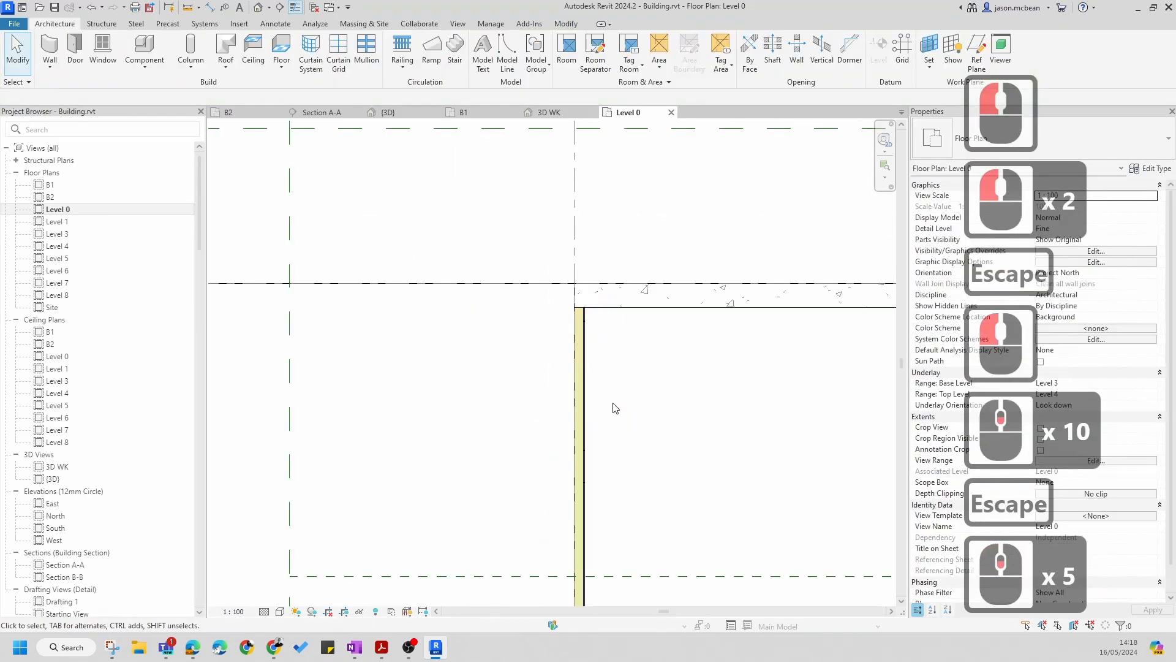
Move the timber stud party wall 50 mm inward, away from grid 1
middle_click_drag(613, 405, 498, 216)
scroll(496, 216, "down", 7)
key("Escape")
scroll(506, 385, "up", 12)
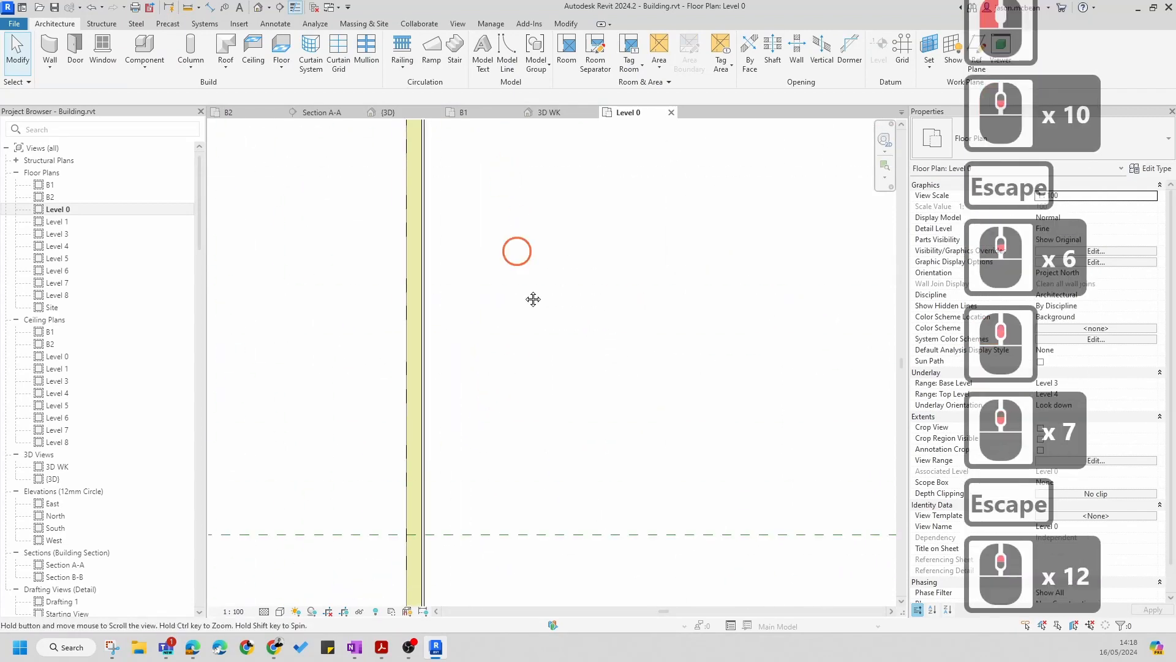
middle_click_drag(533, 299, 467, 362)
left_click(460, 331)
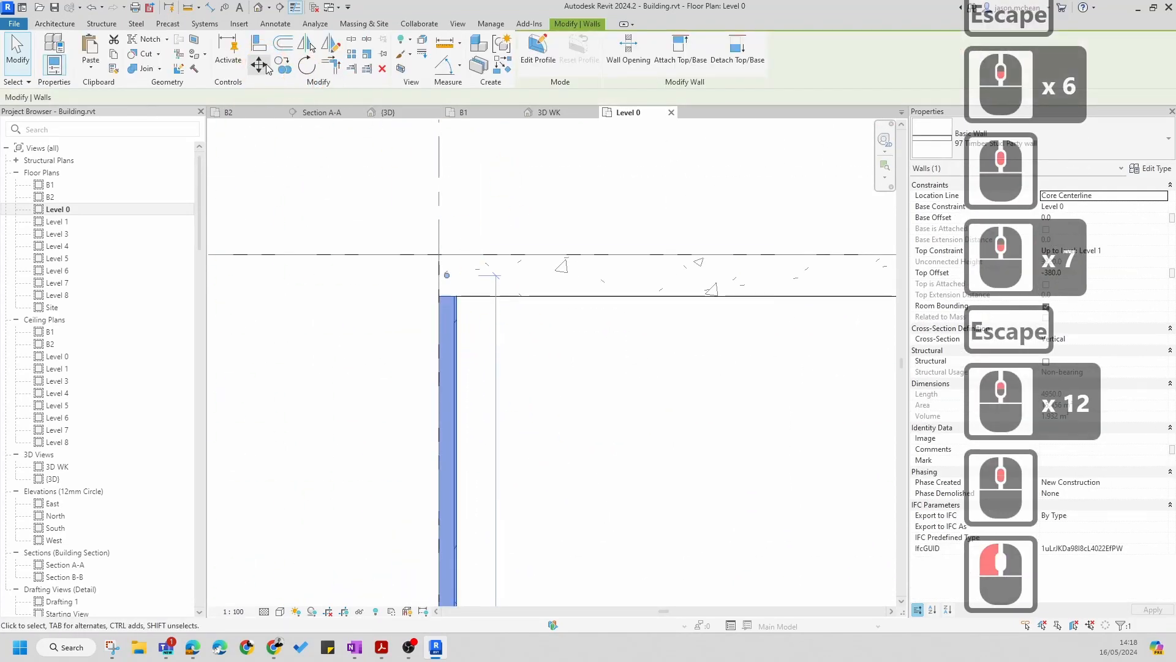
left_click(263, 65)
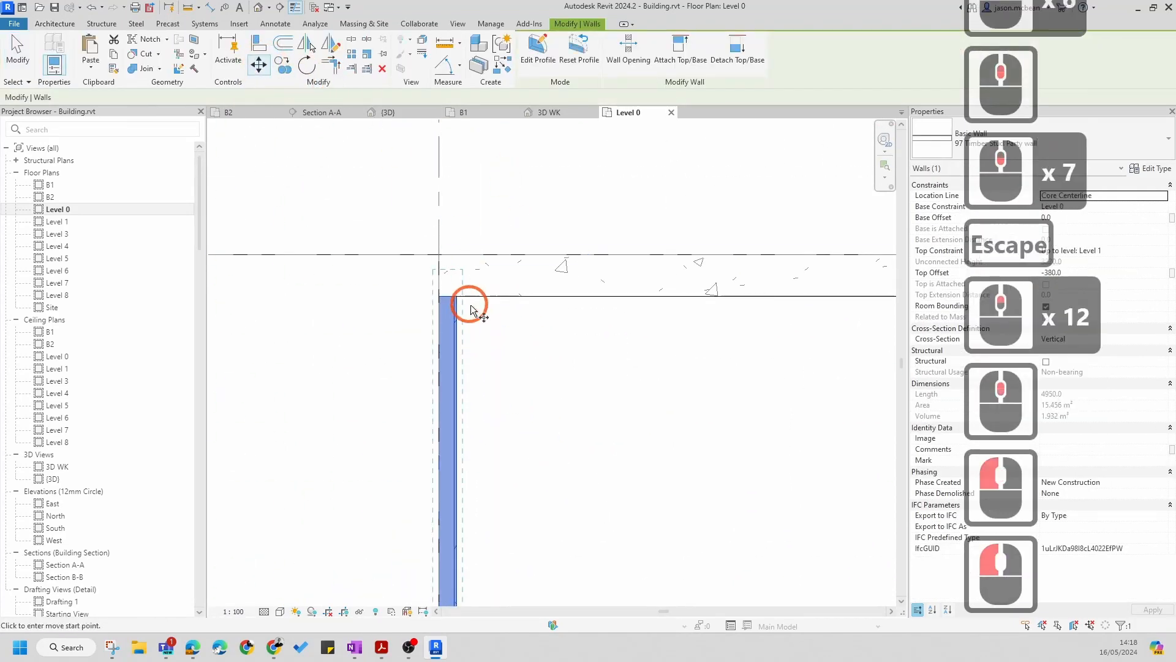
left_click(438, 298)
type("5")
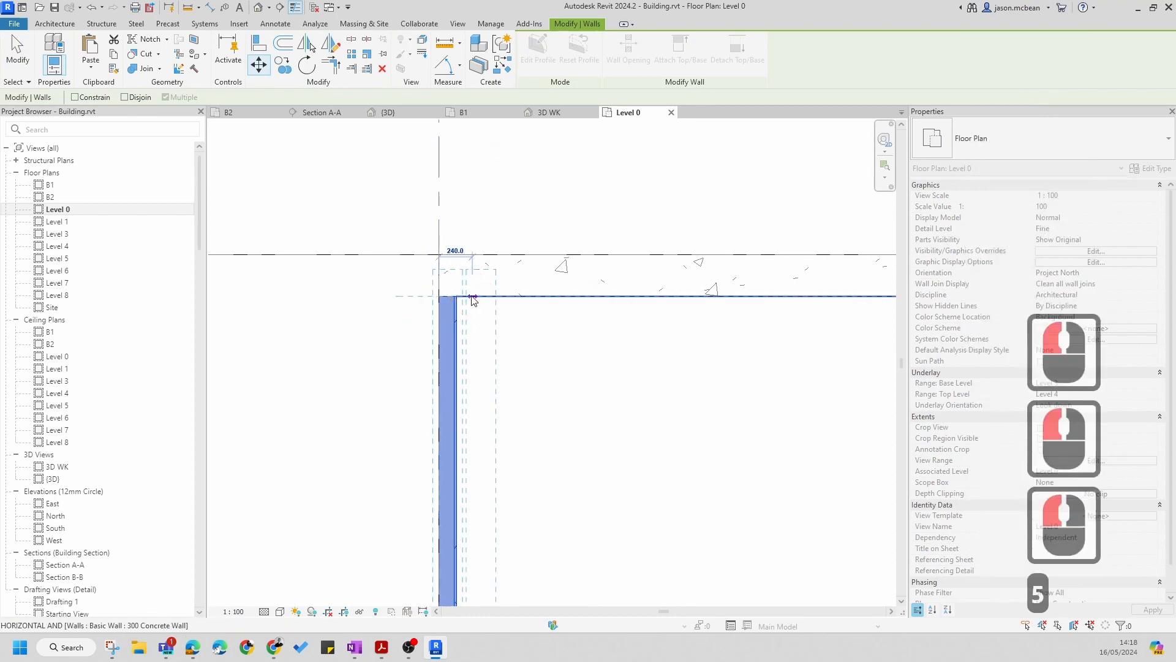
type("0")
key("Return")
key("Escape")
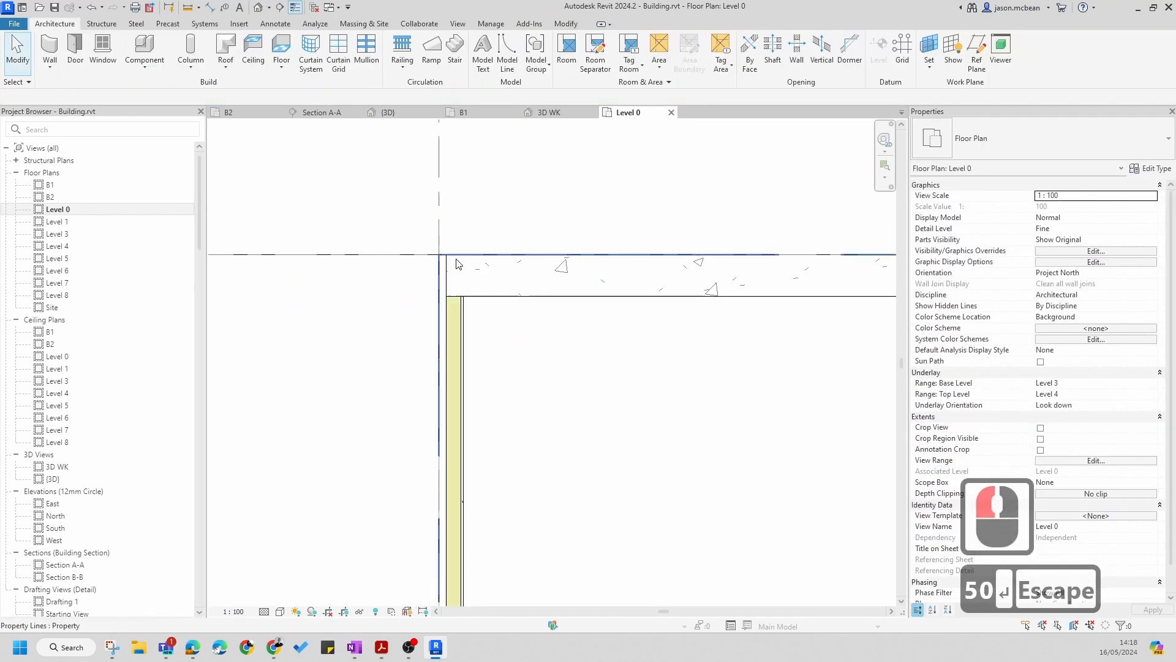
Extend the end of the 300 Concrete Wall on grid A back to grid 1
left_click(453, 269)
scroll(461, 276, "up", 4)
key("Escape")
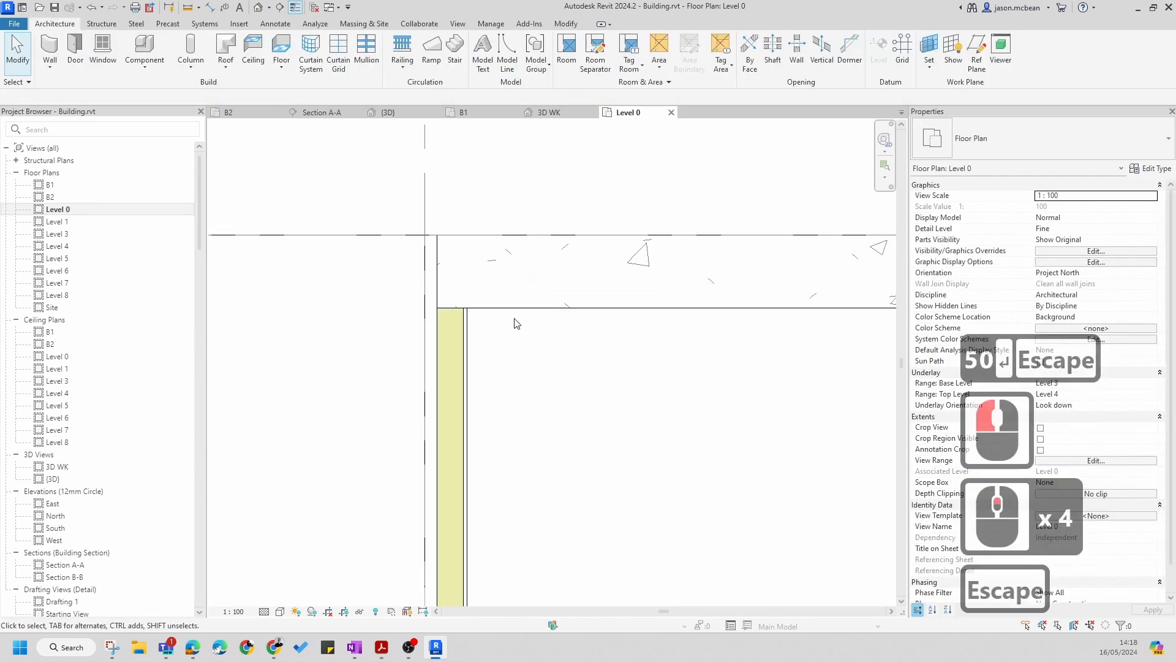
left_click(513, 309)
left_click_drag(452, 235, 425, 235)
key("Escape")
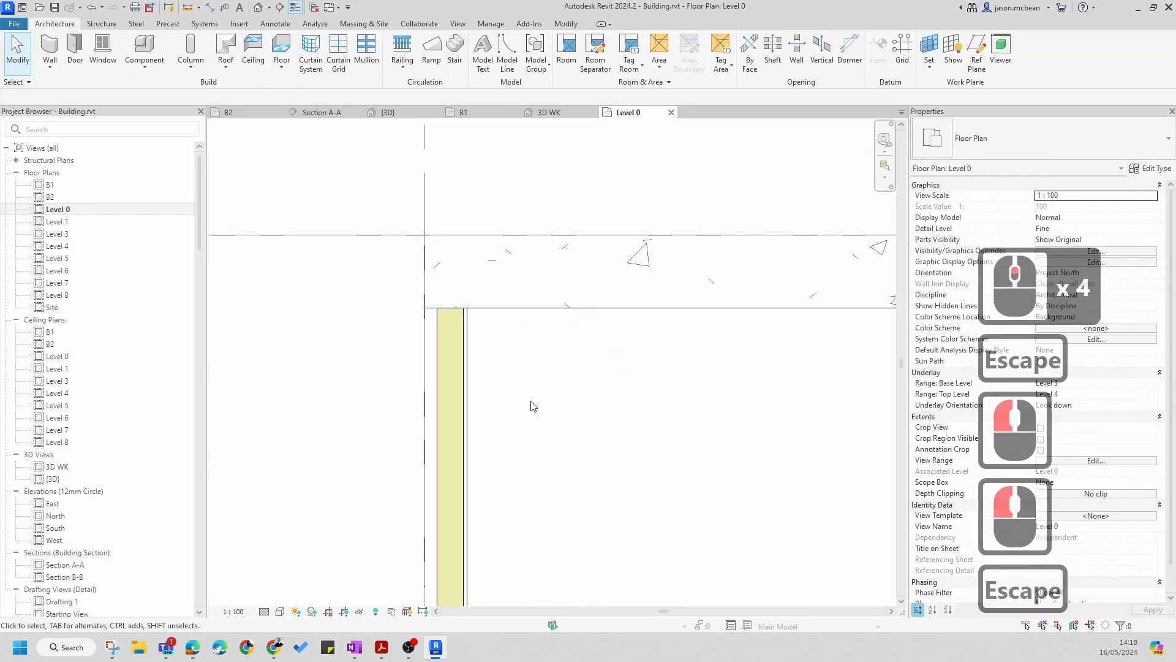
Insert a layer below the core on the interior side of the 97 Timber Stud Party wall assembly and set its function to Thermal/Air Layer [3]
left_click(466, 342)
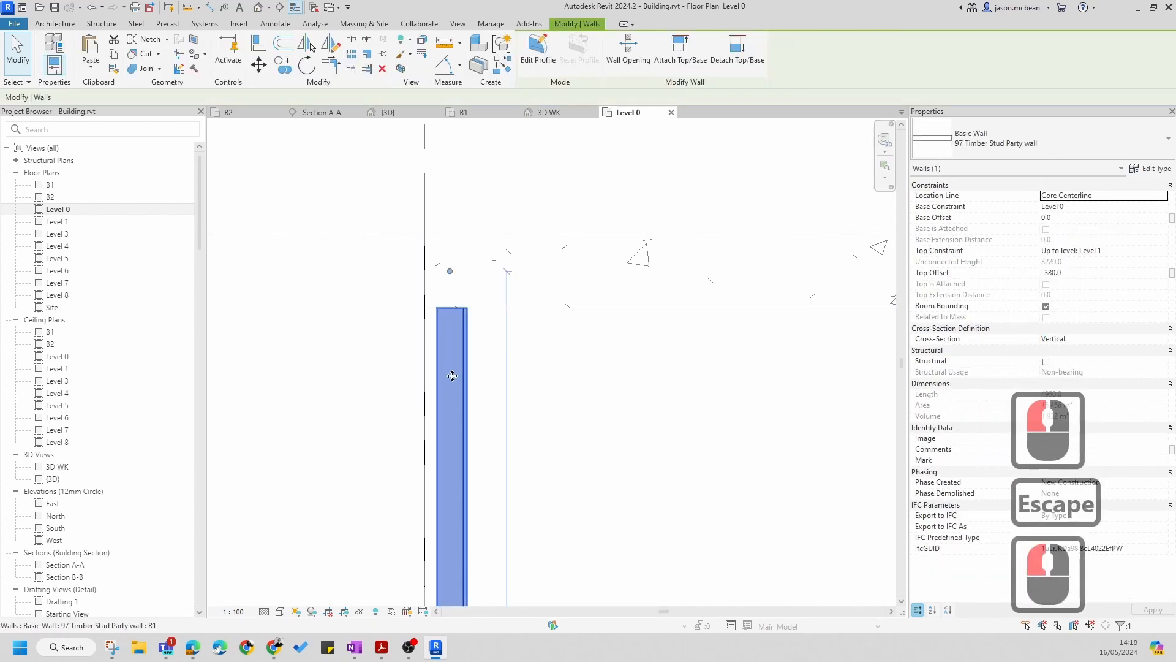
left_click(1156, 169)
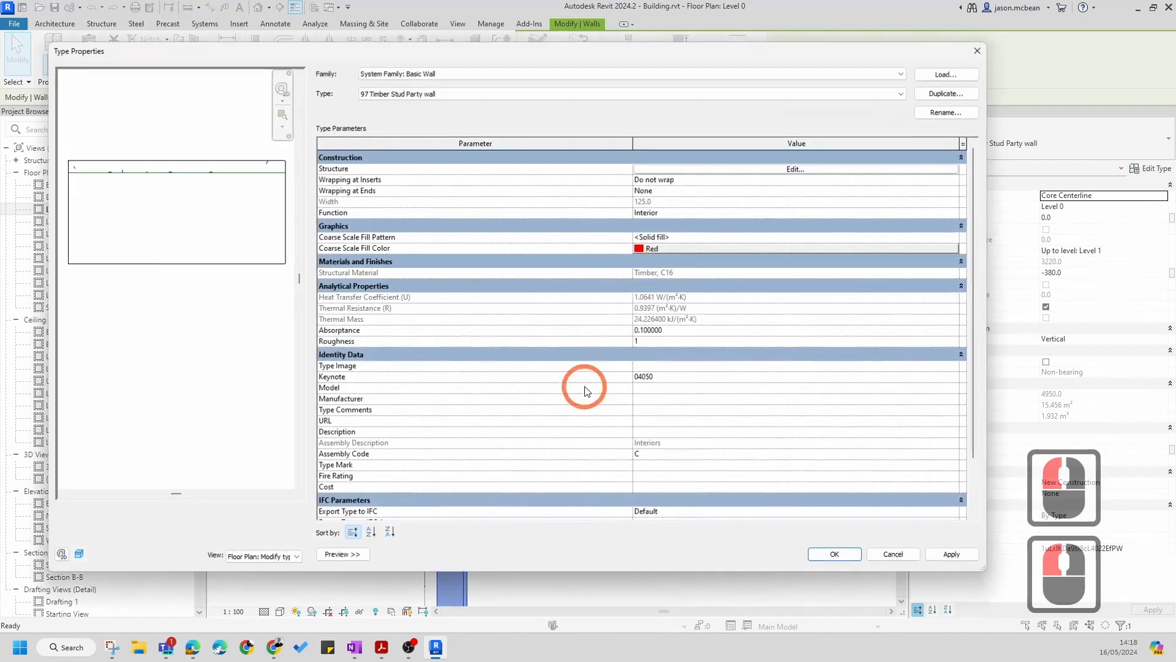
left_click(797, 174)
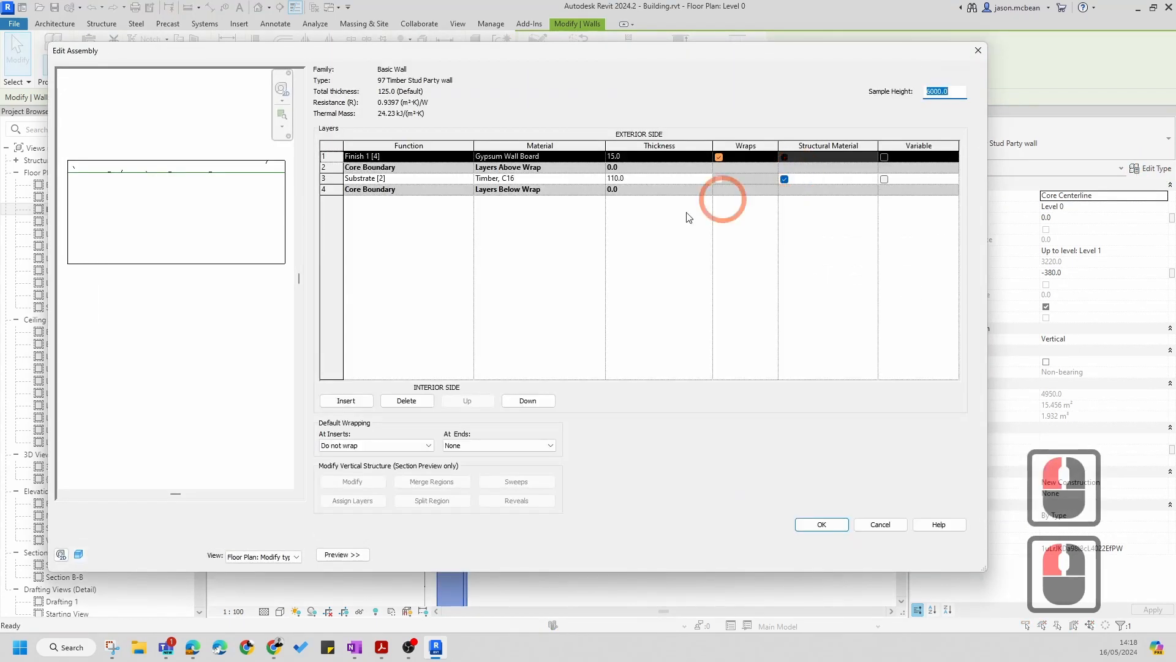
left_click(423, 235)
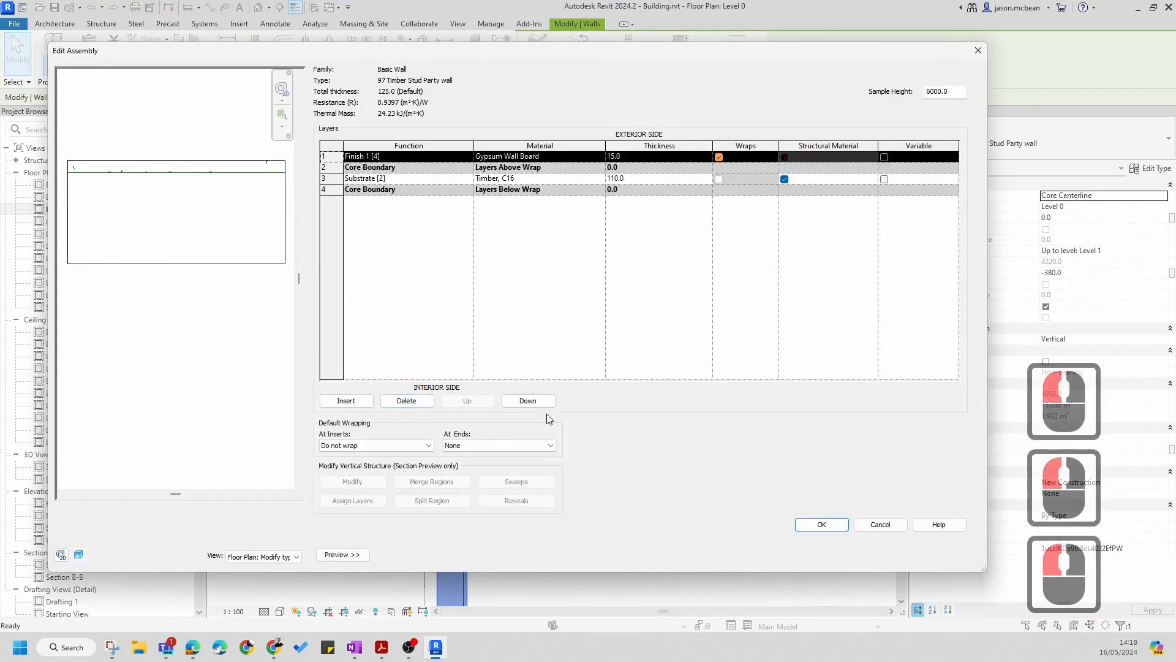
left_click(341, 403)
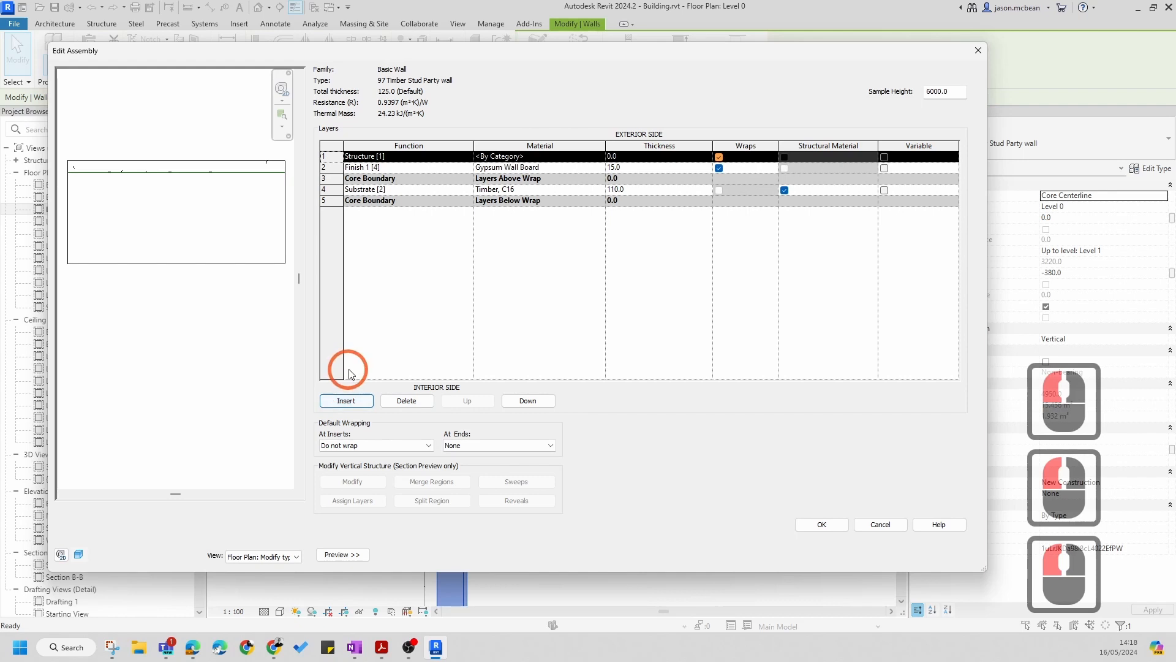
left_click(548, 405)
left_click(548, 406)
left_click(548, 406)
left_click(549, 405)
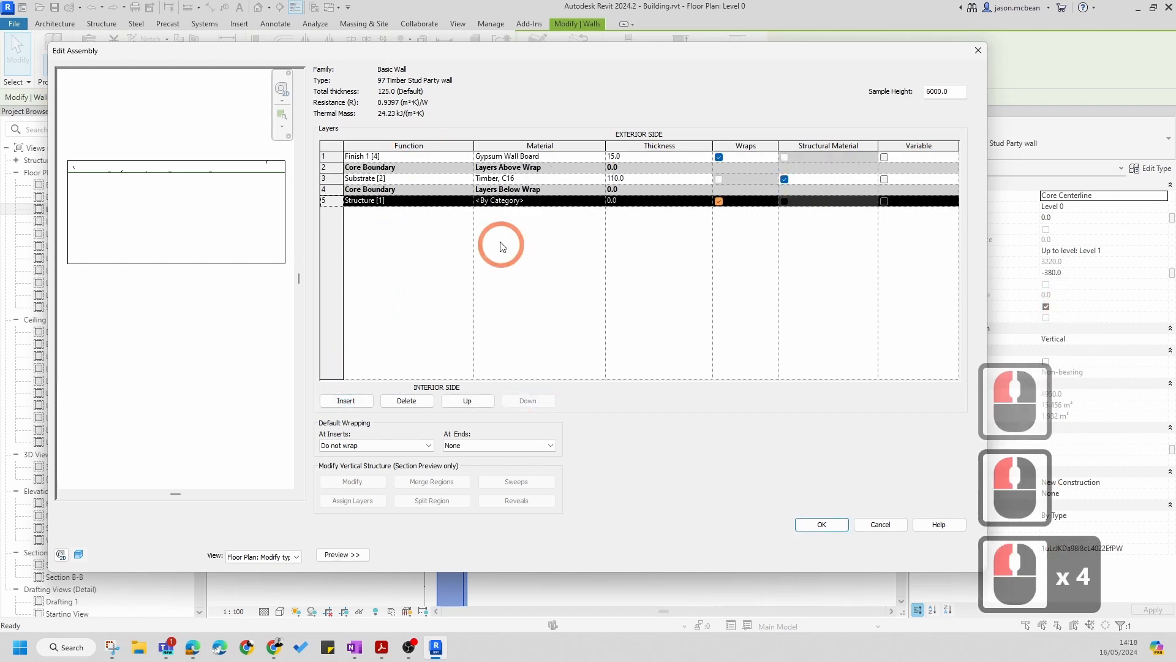
left_click(467, 201)
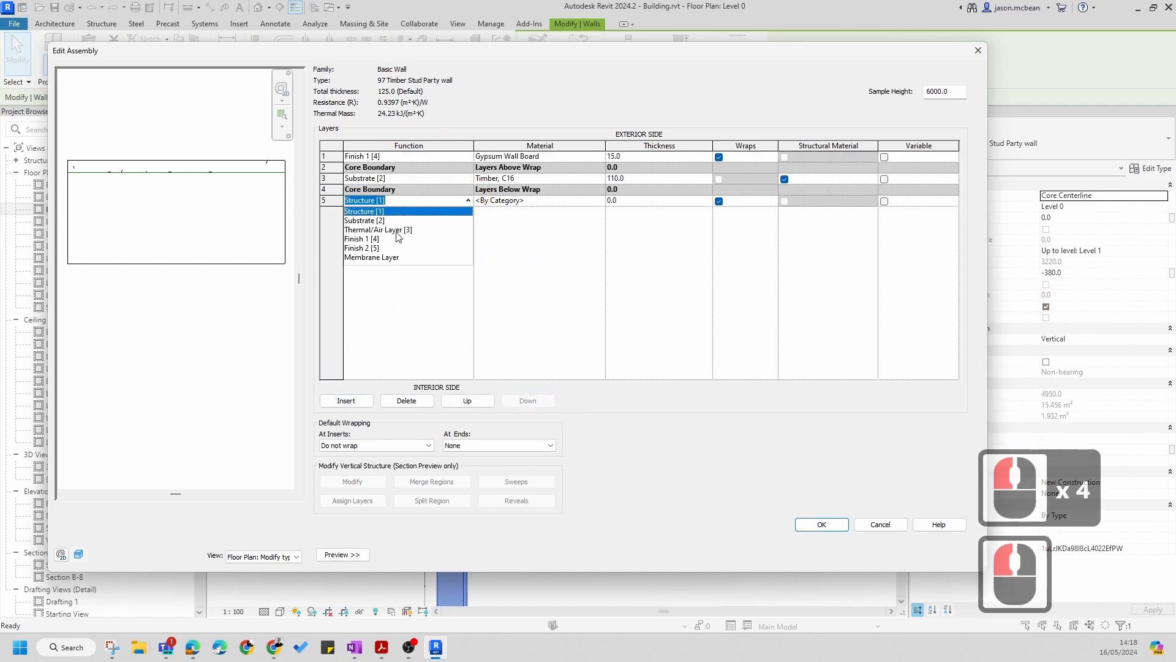
left_click(387, 231)
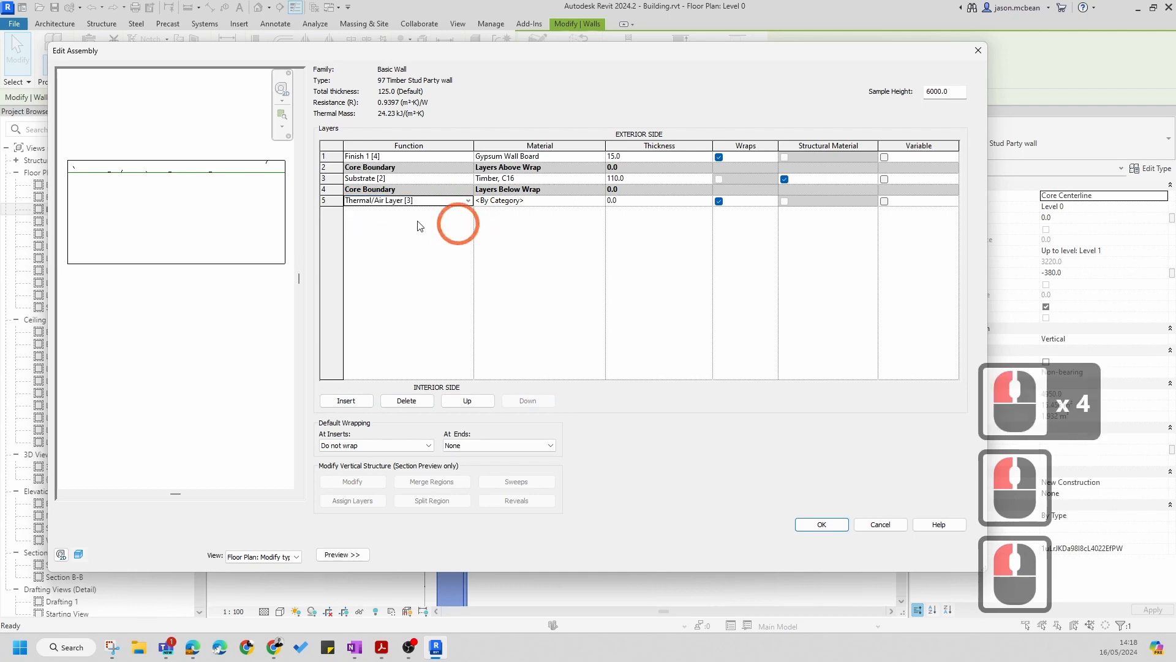
Set the thickness of the new Thermal/Air Layer in the party wall assembly to 50 mm
left_click(641, 203)
type("50")
key("Return")
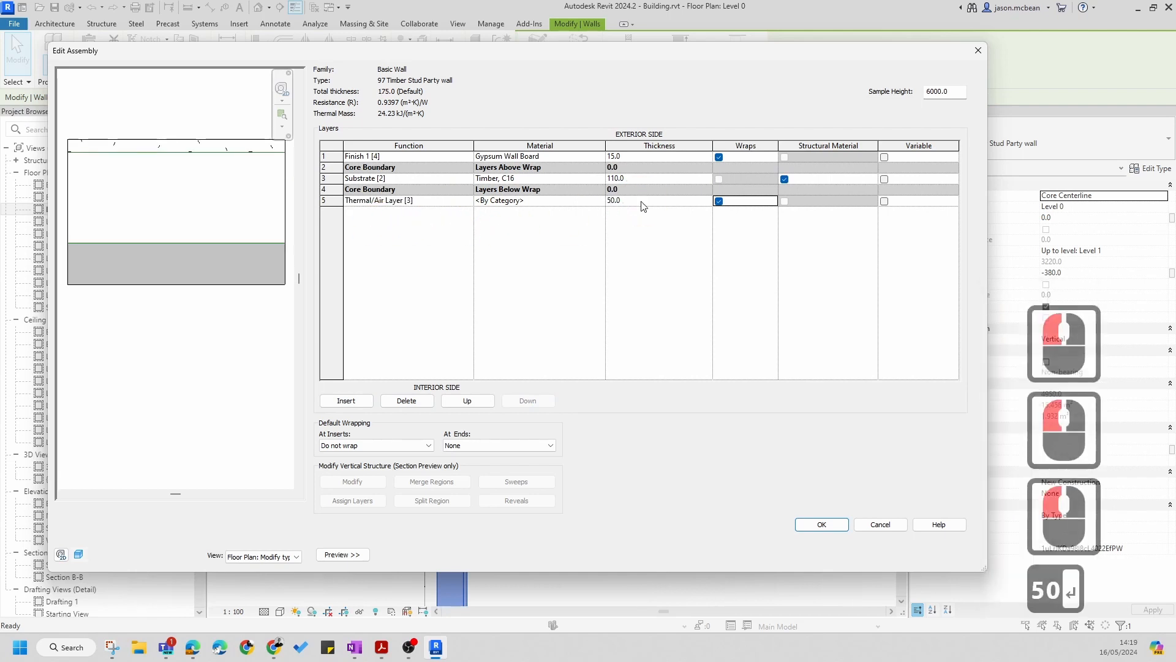
Assign the project material Air to the Thermal/Air Layer and apply the assembly changes to the wall type
left_click(553, 200)
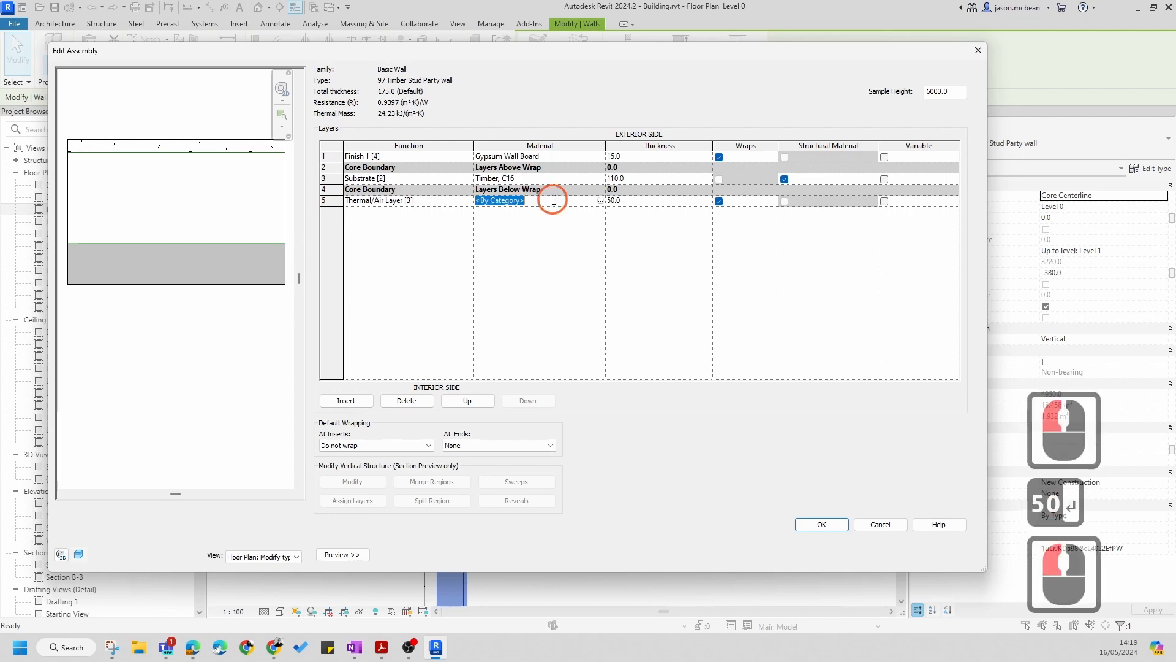
left_click(600, 201)
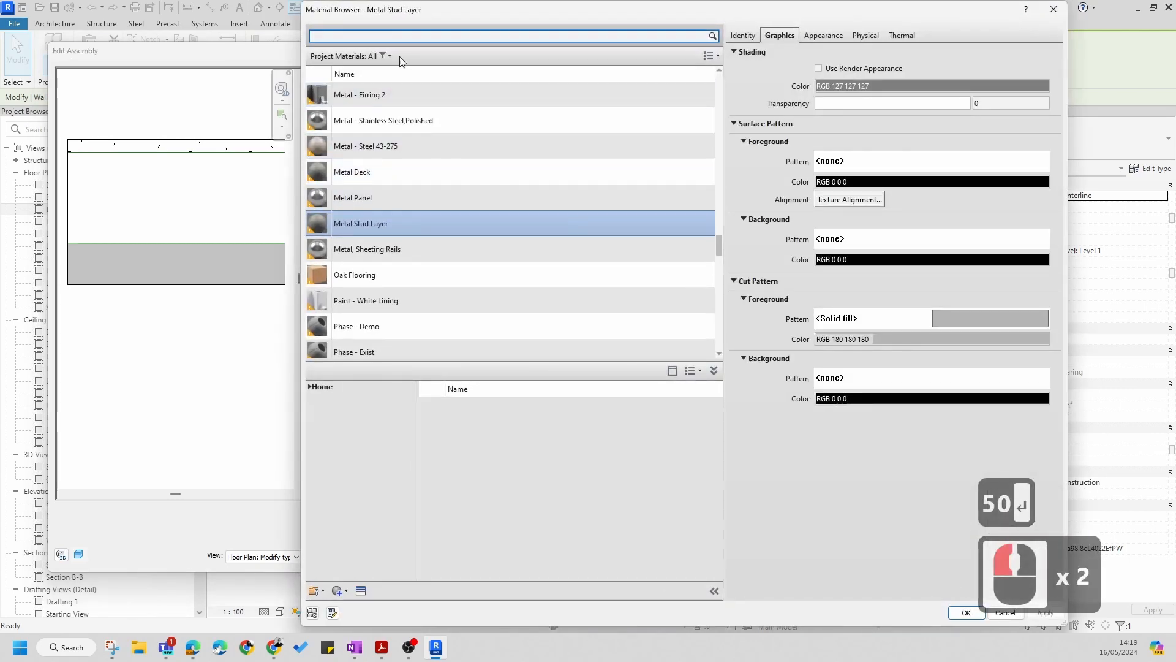
type("ai")
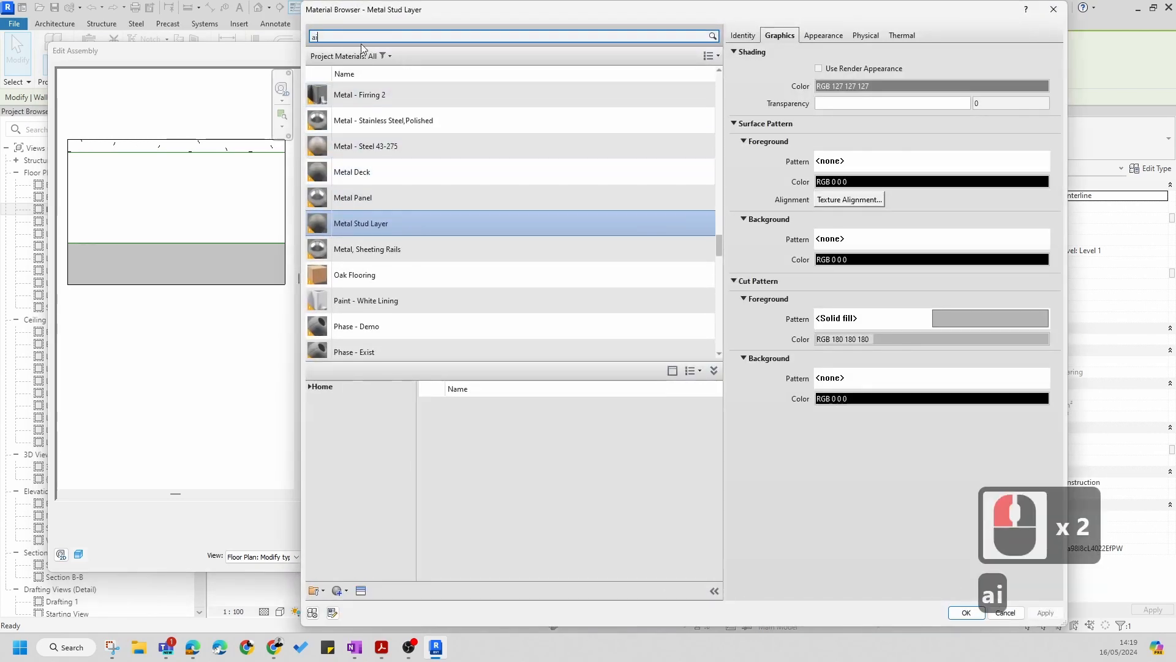
type("t")
key("BackSpace")
type("r")
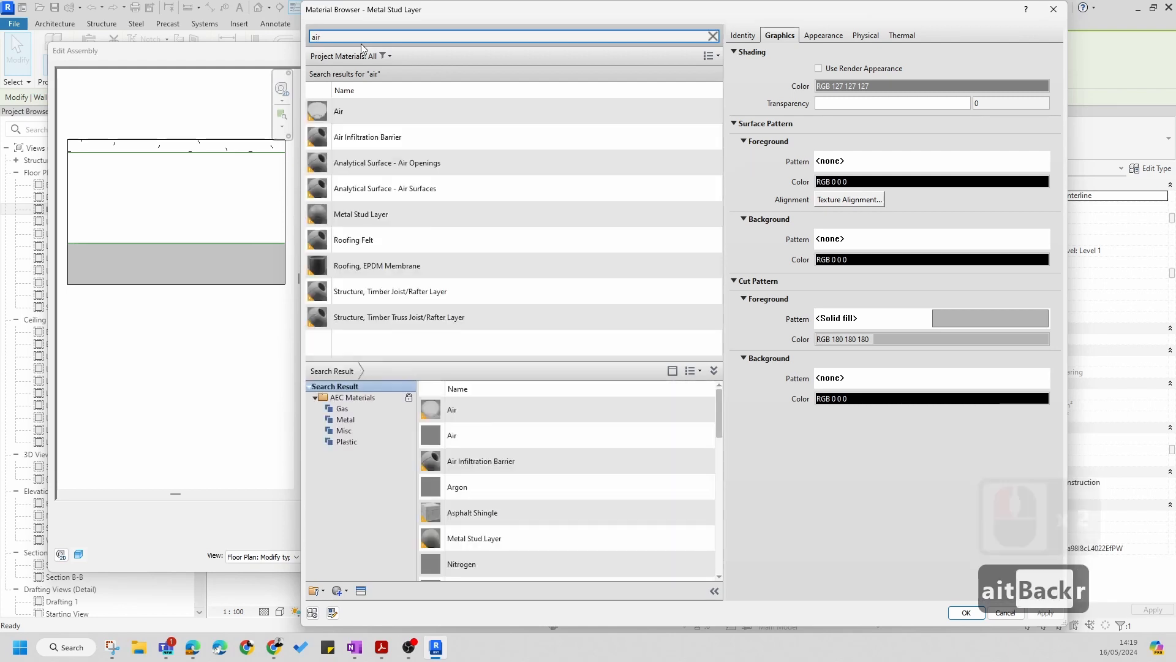
left_click(338, 110)
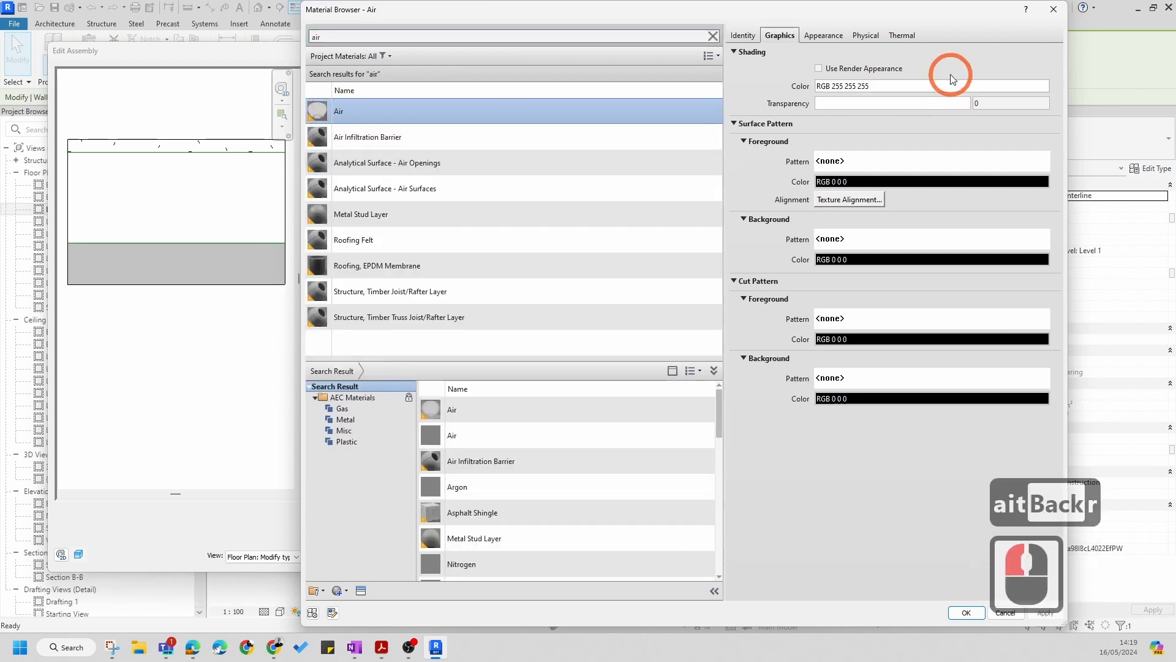
left_click(877, 37)
left_click(902, 35)
left_click(872, 122)
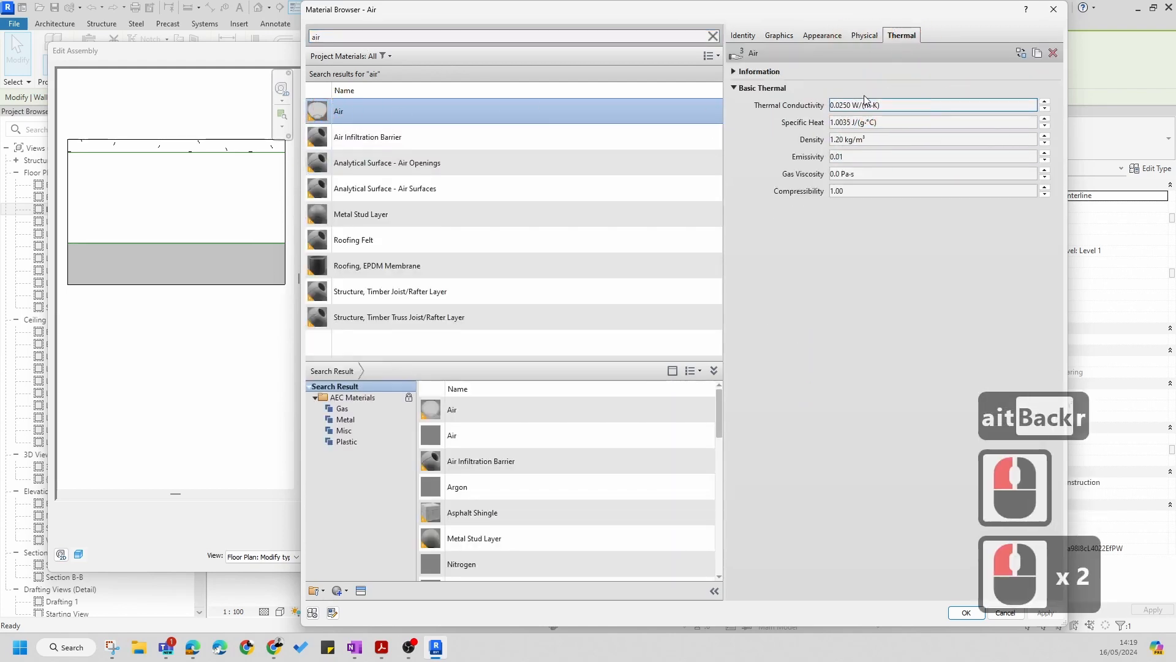
left_click(966, 613)
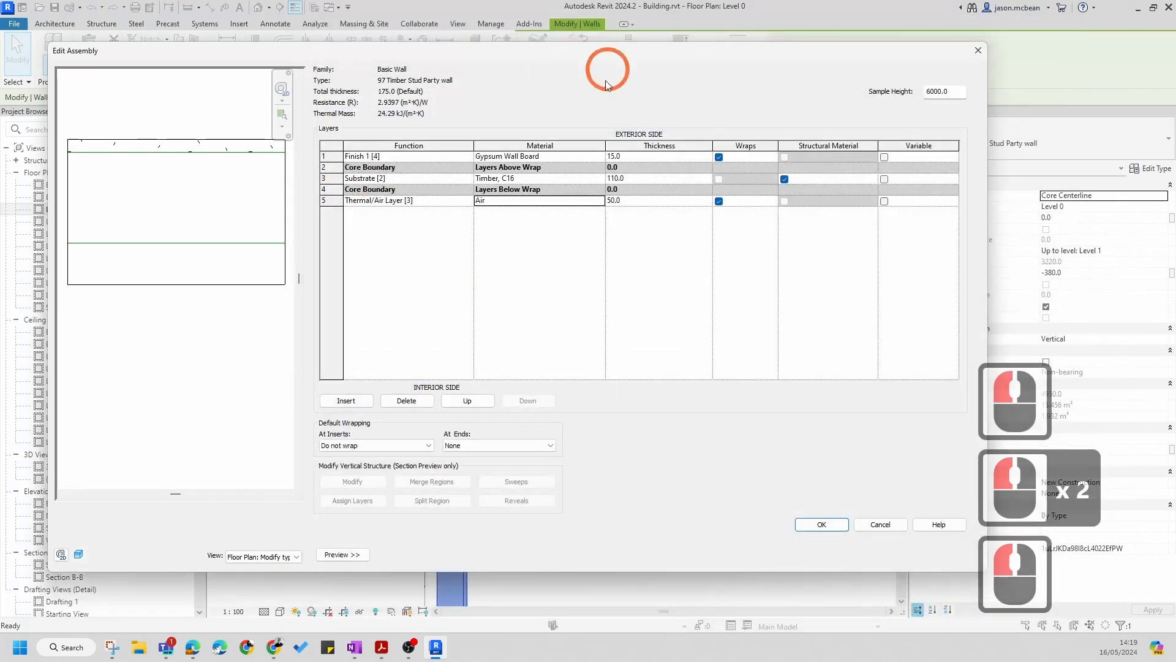
left_click(823, 525)
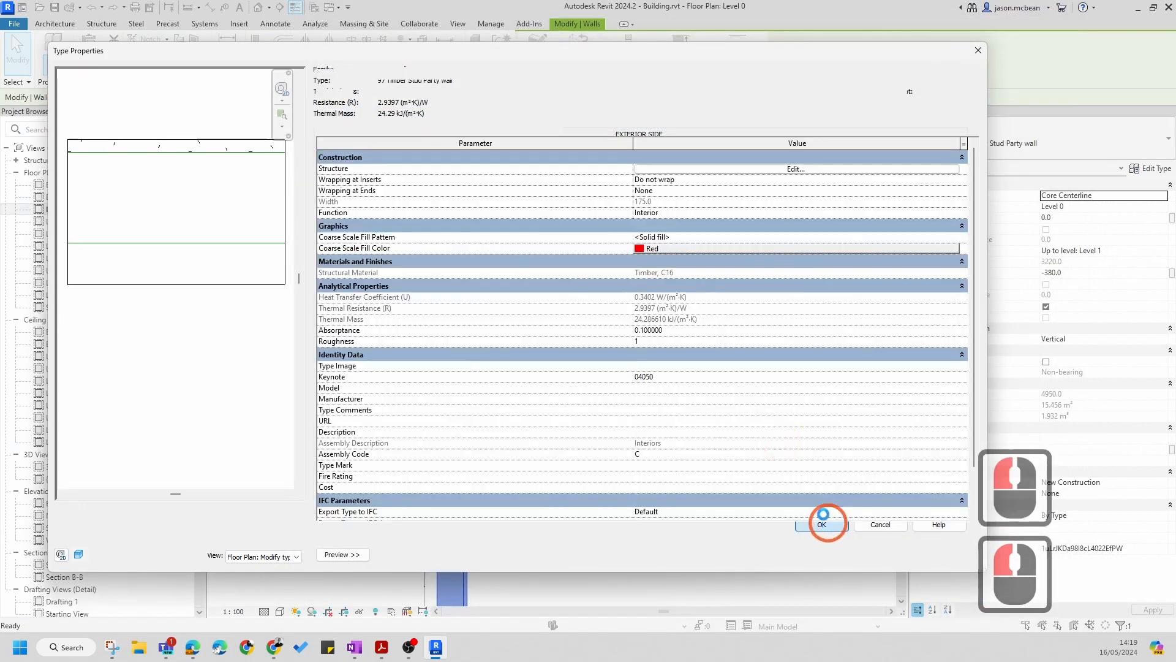
left_click(950, 555)
left_click(835, 555)
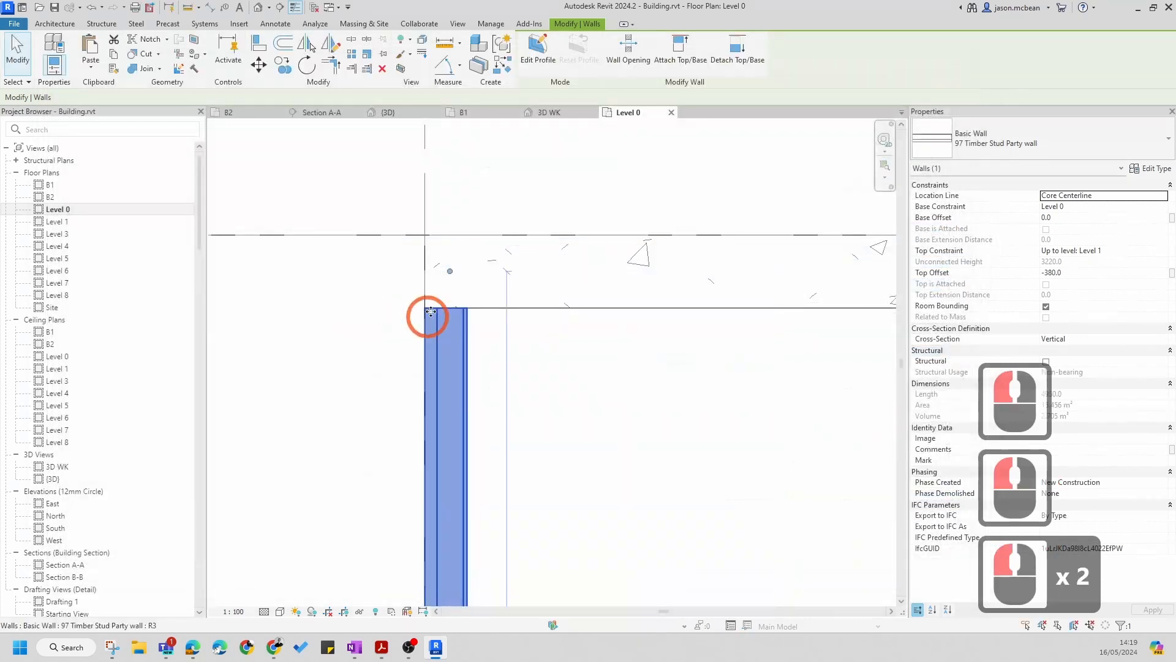
Pull the end of the timber stud party wall back about 340 mm from the face of the 300 Concrete Wall on grid A
key("Escape")
left_click(465, 325)
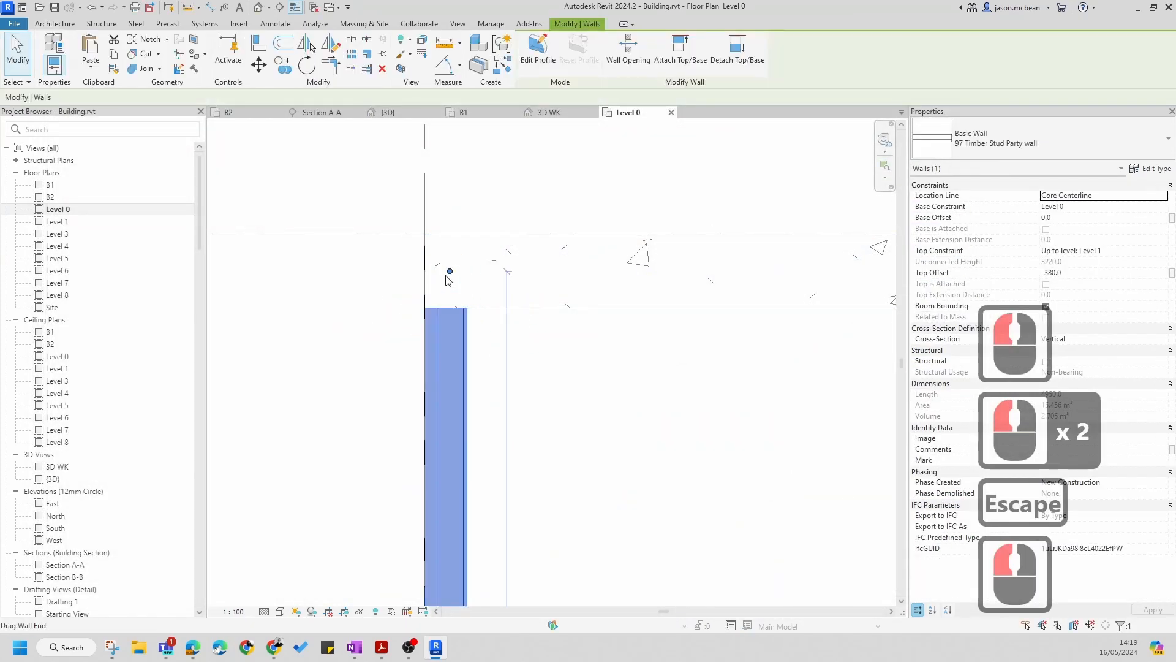
left_click_drag(450, 272, 448, 390)
scroll(441, 412, "up", 3)
key("Escape")
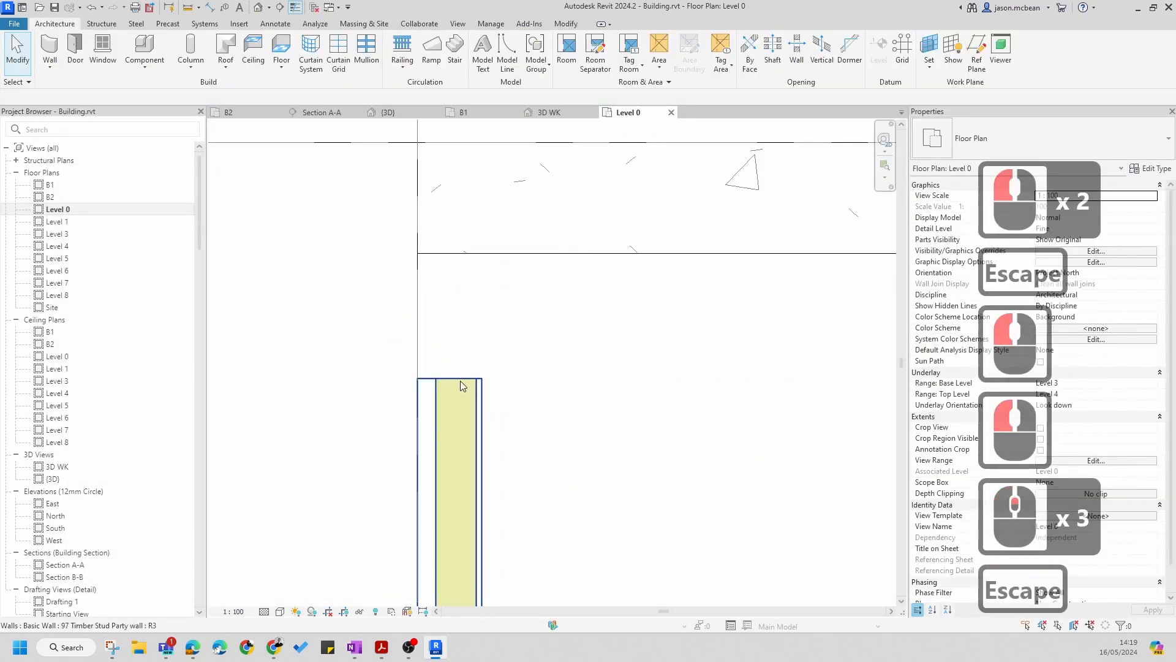
Set the timber stud party wall's location line to Finish Face: Interior
left_click(460, 380)
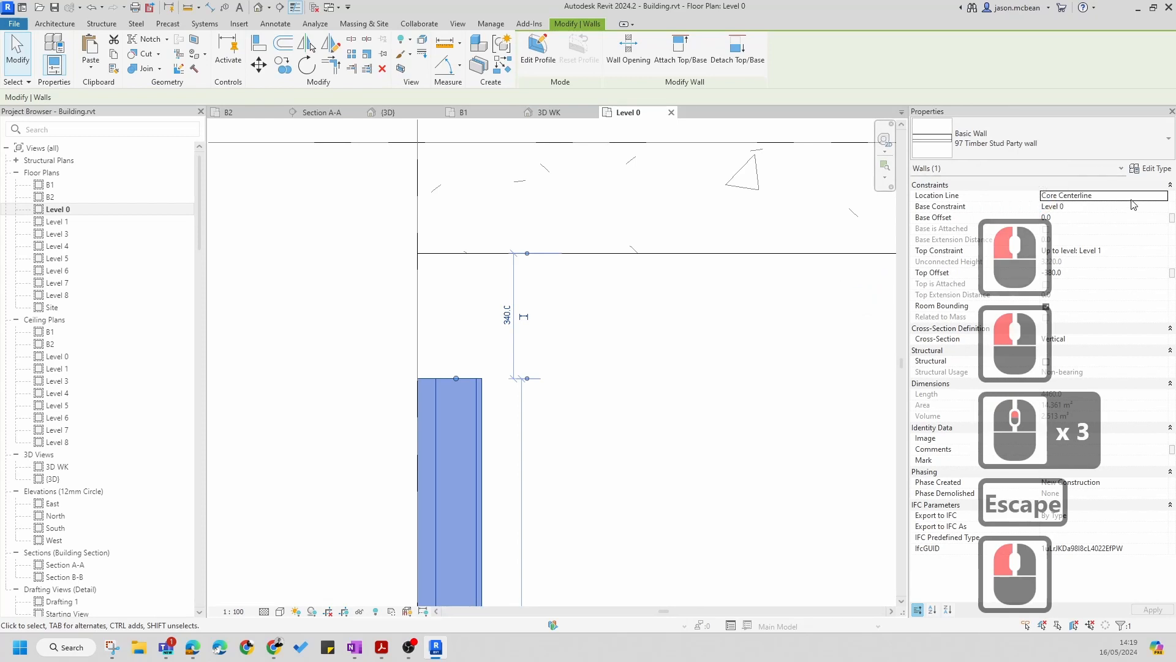
left_click(1162, 196)
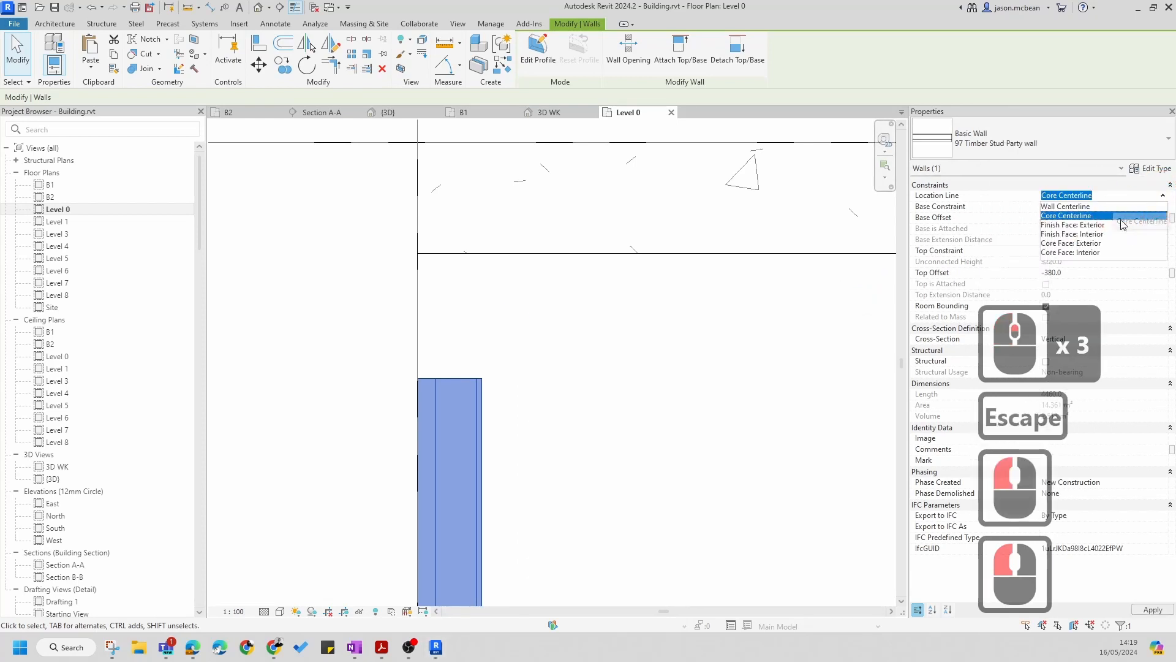
left_click(1082, 253)
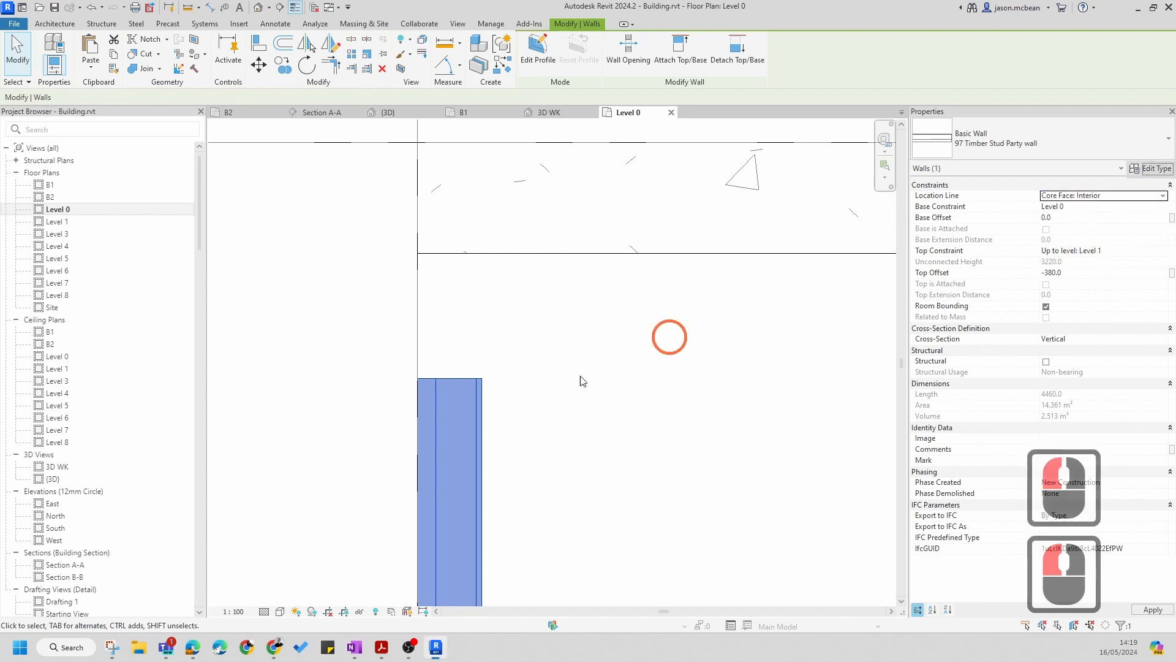
left_click(1163, 197)
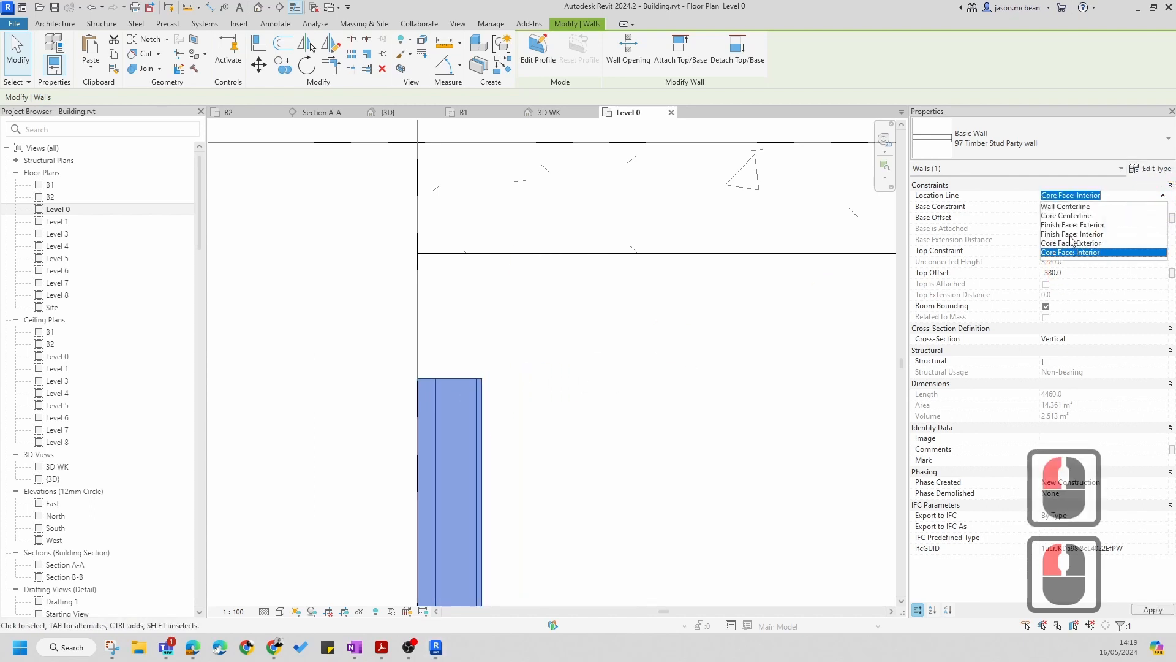
left_click(1093, 235)
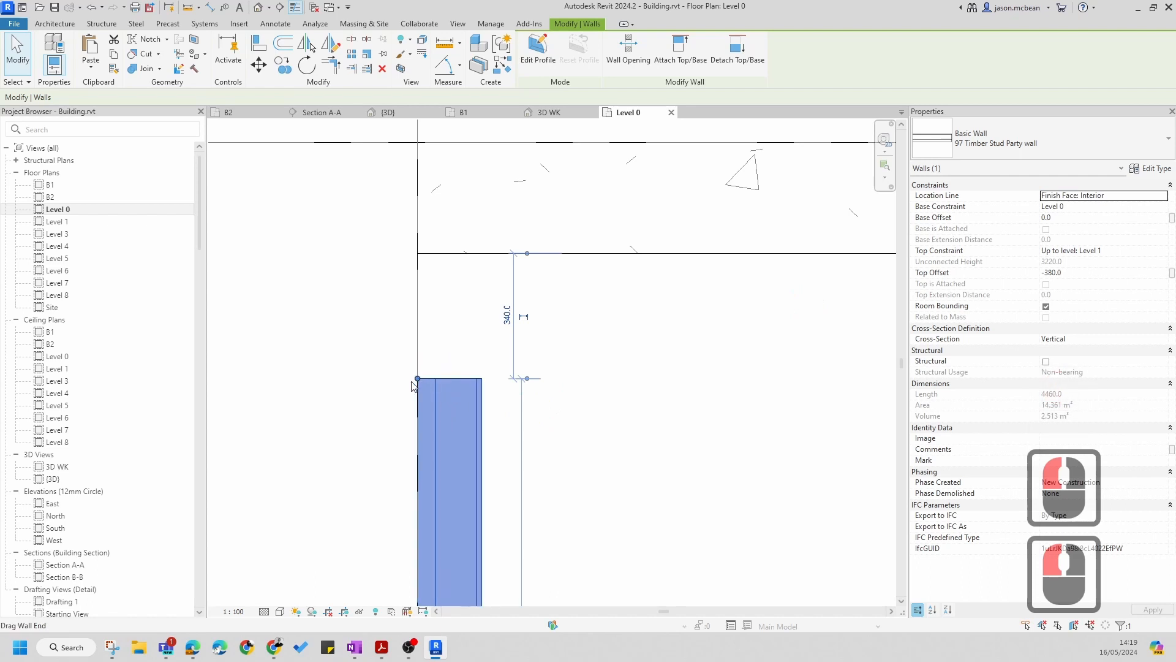
Adjust the party wall's end near the corner and bring the end of the concrete wall on grid A back to grid 1
left_click_drag(418, 378, 520, 343)
scroll(588, 324, "down", 7)
scroll(545, 282, "up", 3)
scroll(533, 311, "up", 3)
left_click(538, 265)
left_click_drag(539, 189, 512, 189)
Extend the timber stud party wall's end along grid 1 until it joins the concrete wall on grid A
left_click(512, 363)
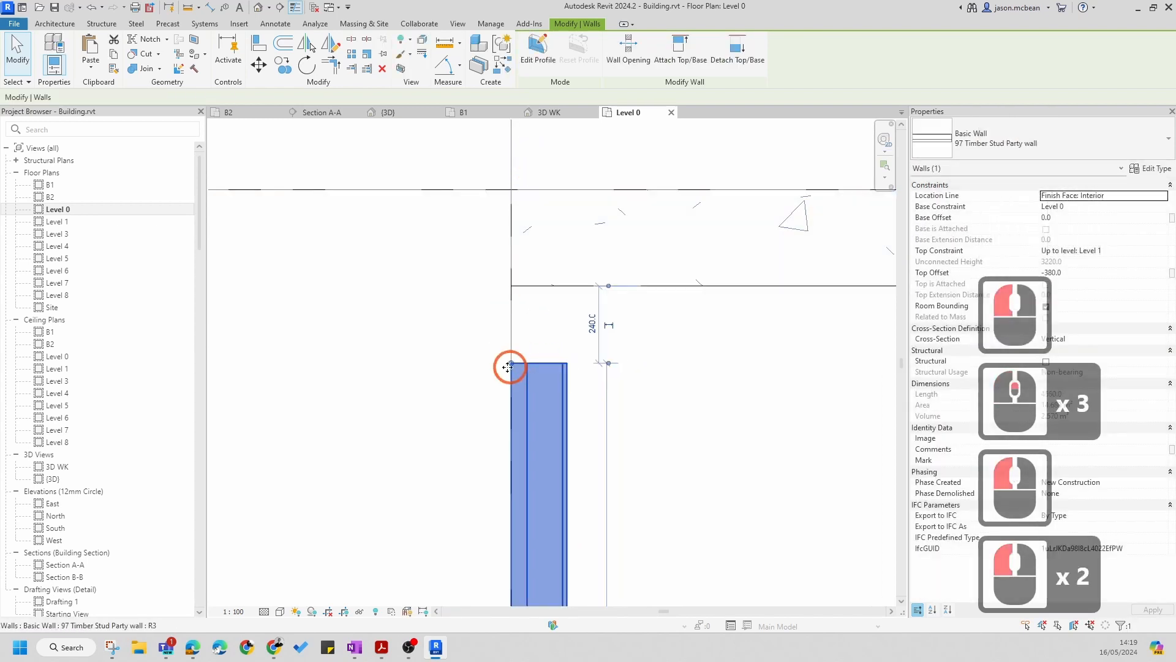
left_click_drag(513, 362, 513, 283)
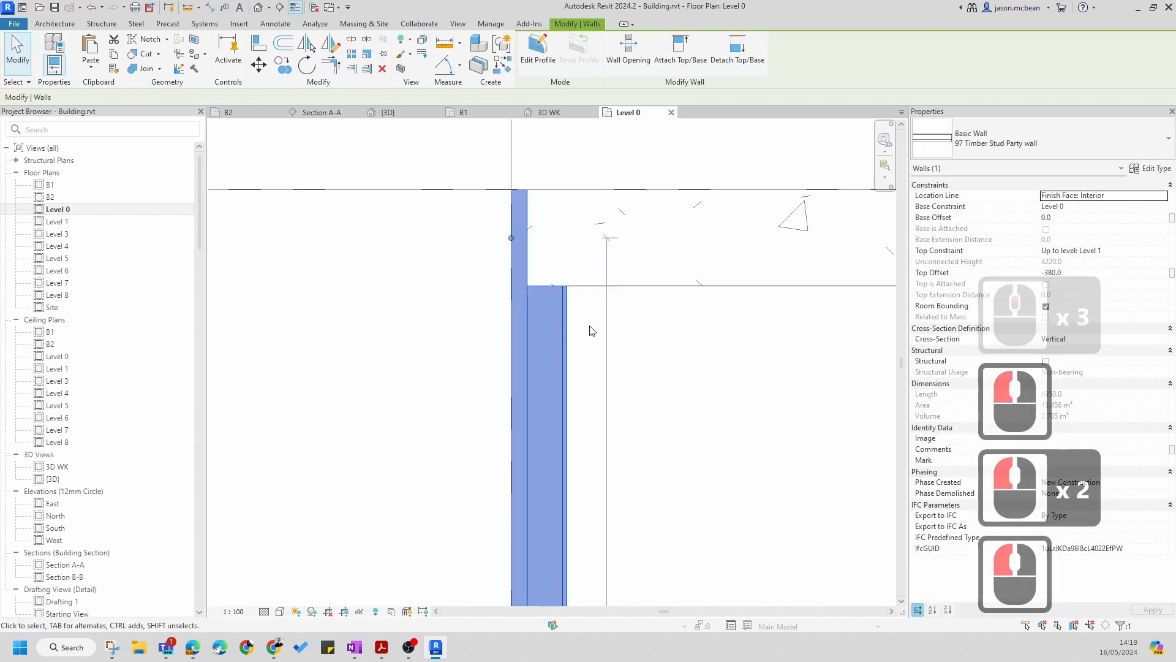
key("Escape")
Open the type properties of the 97 Timber Stud Party wall
left_click(525, 288)
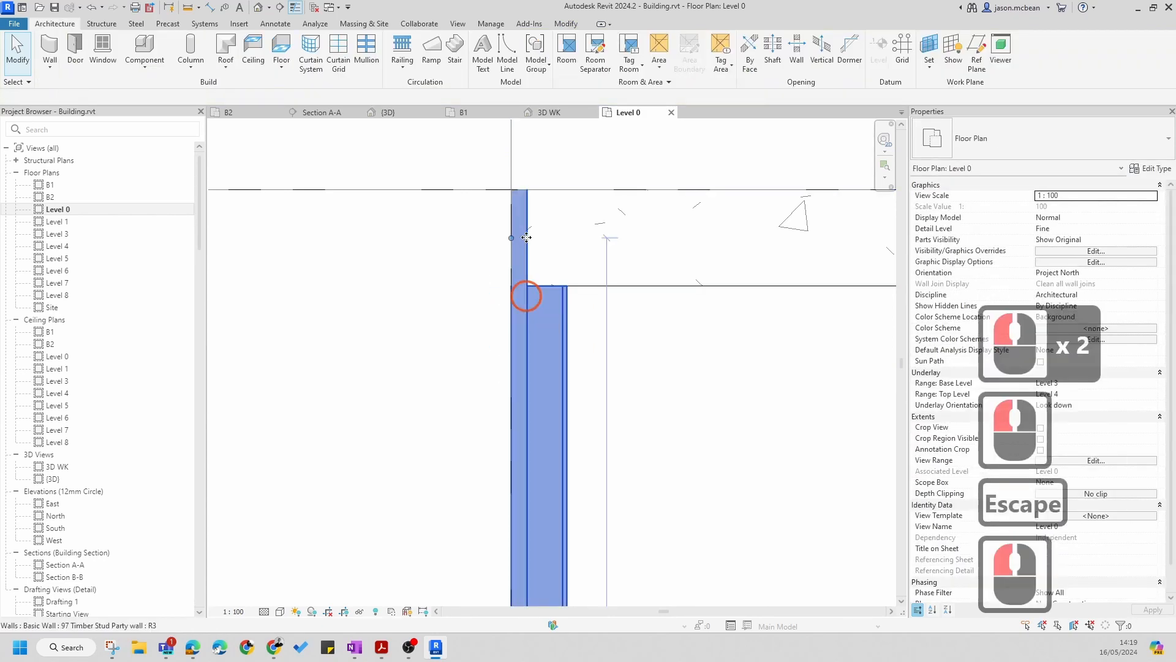
left_click(1151, 168)
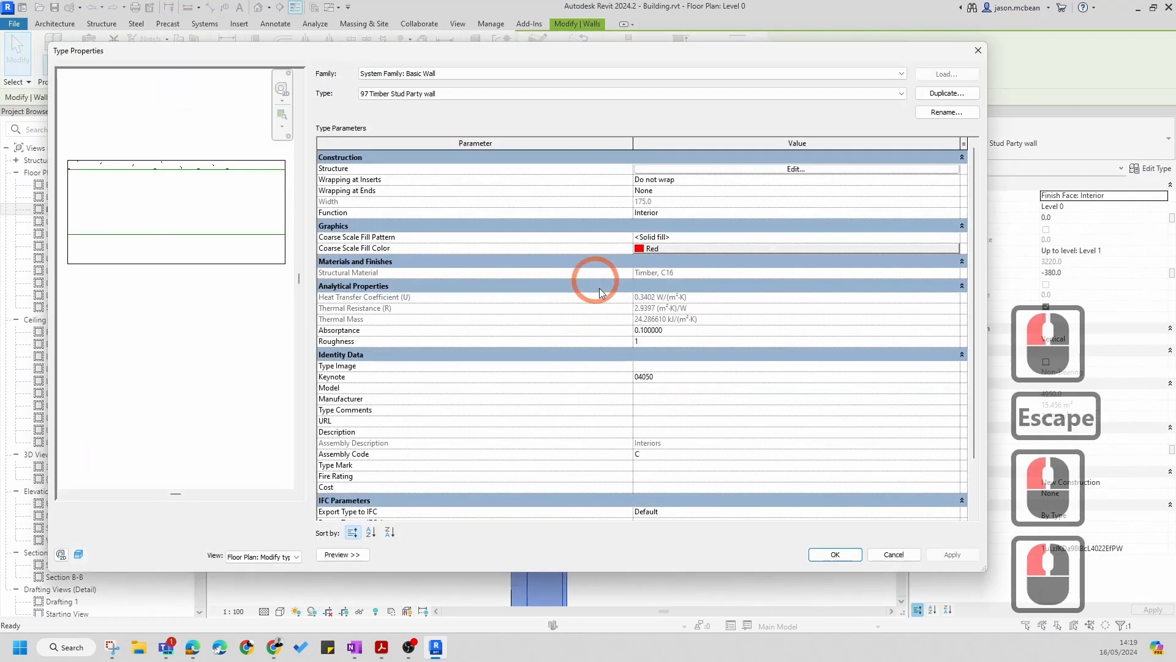
Switch the function of layer 5 in the 97 Timber Stud Party wall to Membrane Layer and back to Thermal/Air Layer [3]
left_click(802, 169)
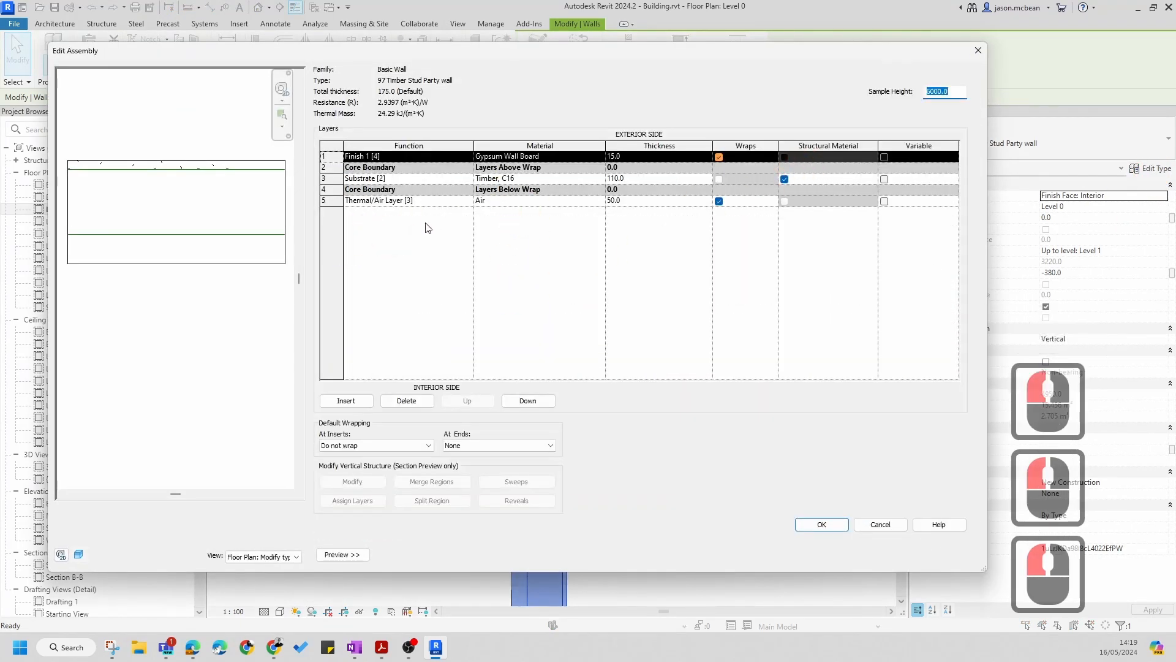
left_click(469, 202)
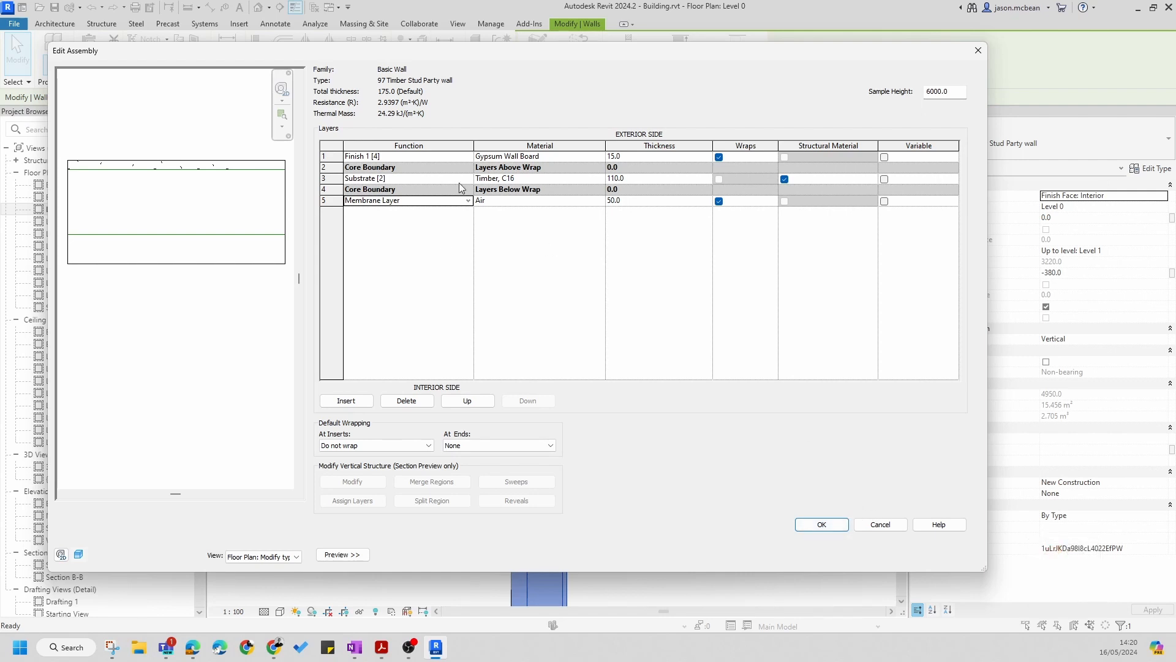
left_click(467, 202)
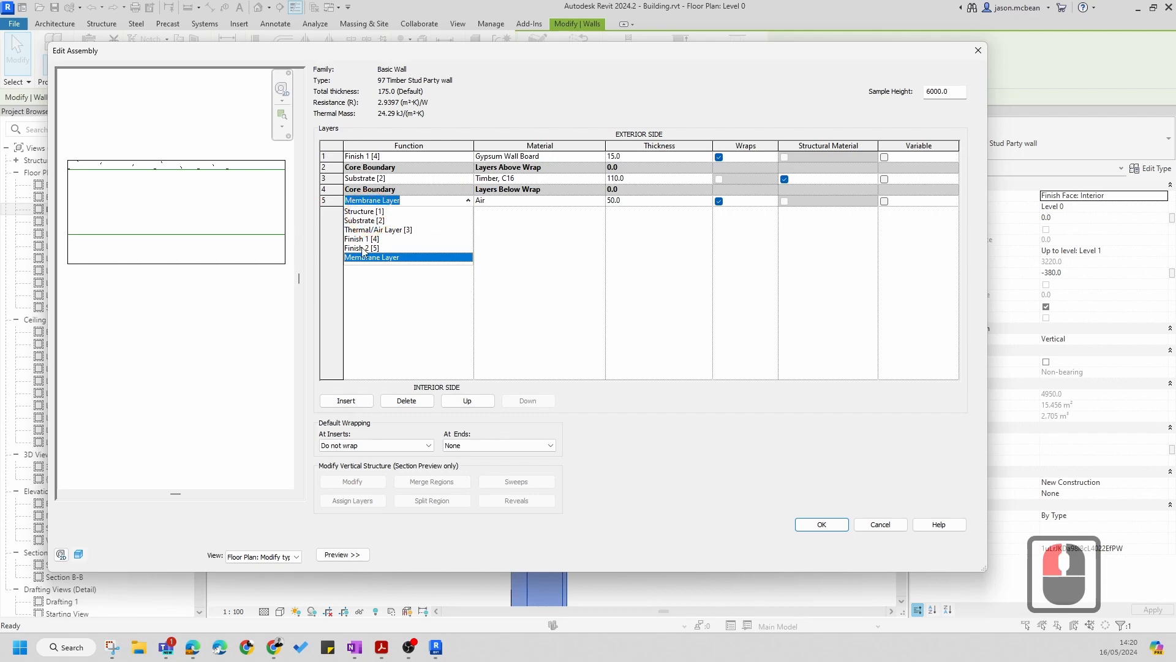
left_click(371, 230)
left_click(842, 487)
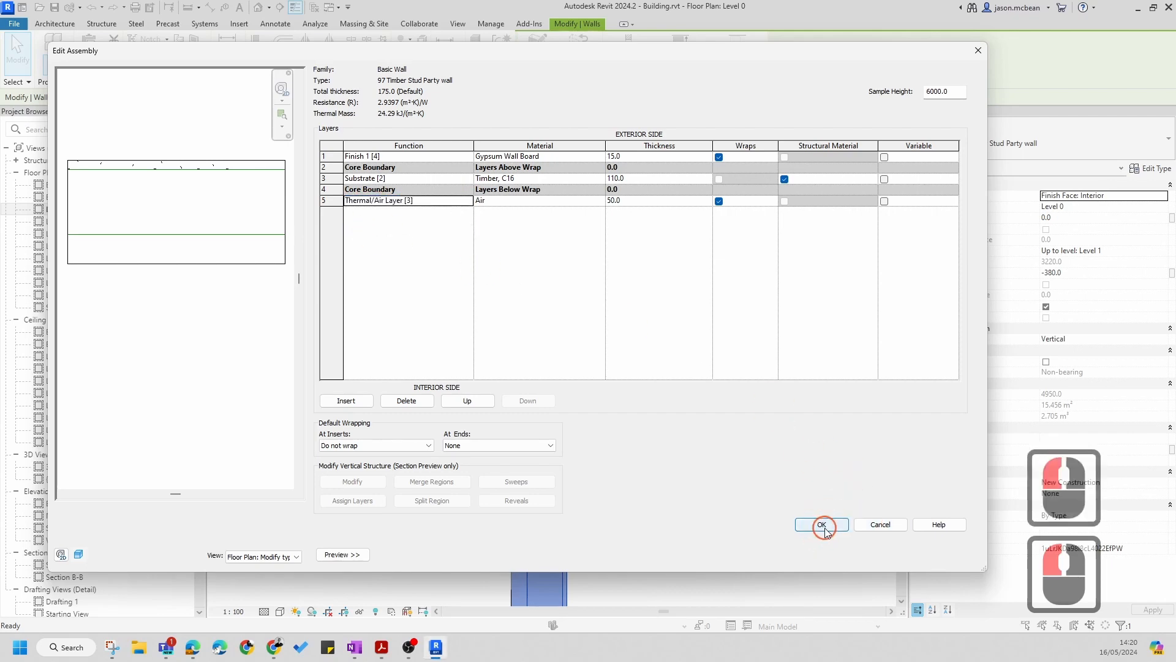
left_click(823, 526)
left_click(905, 498)
left_click(952, 555)
left_click(835, 554)
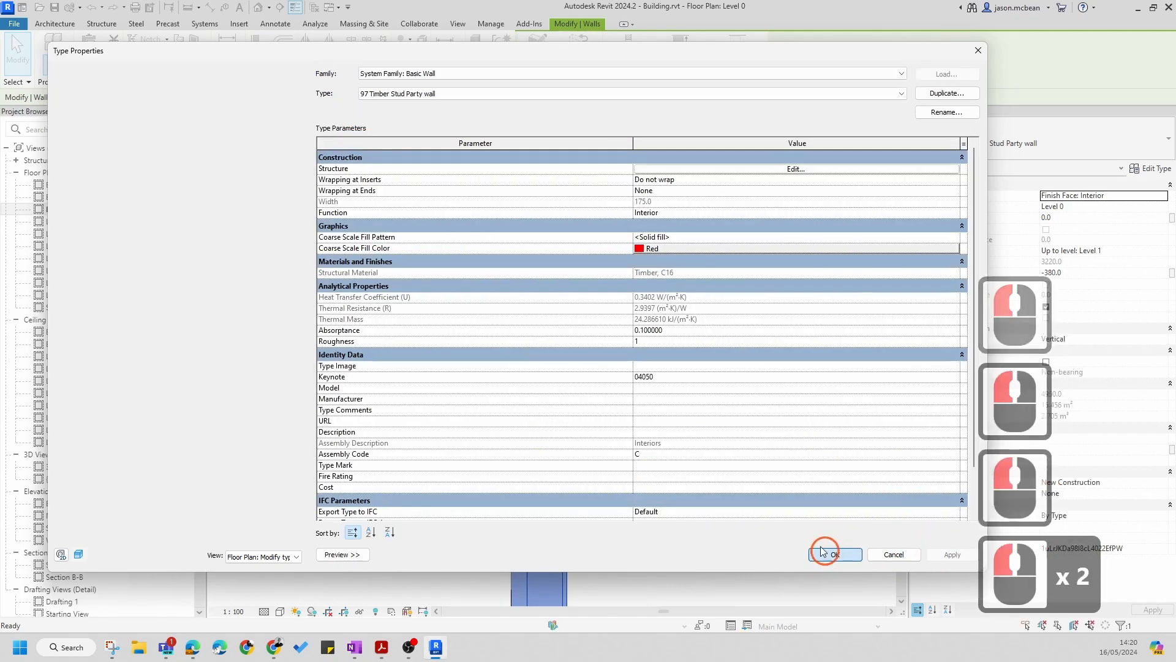
key("Escape")
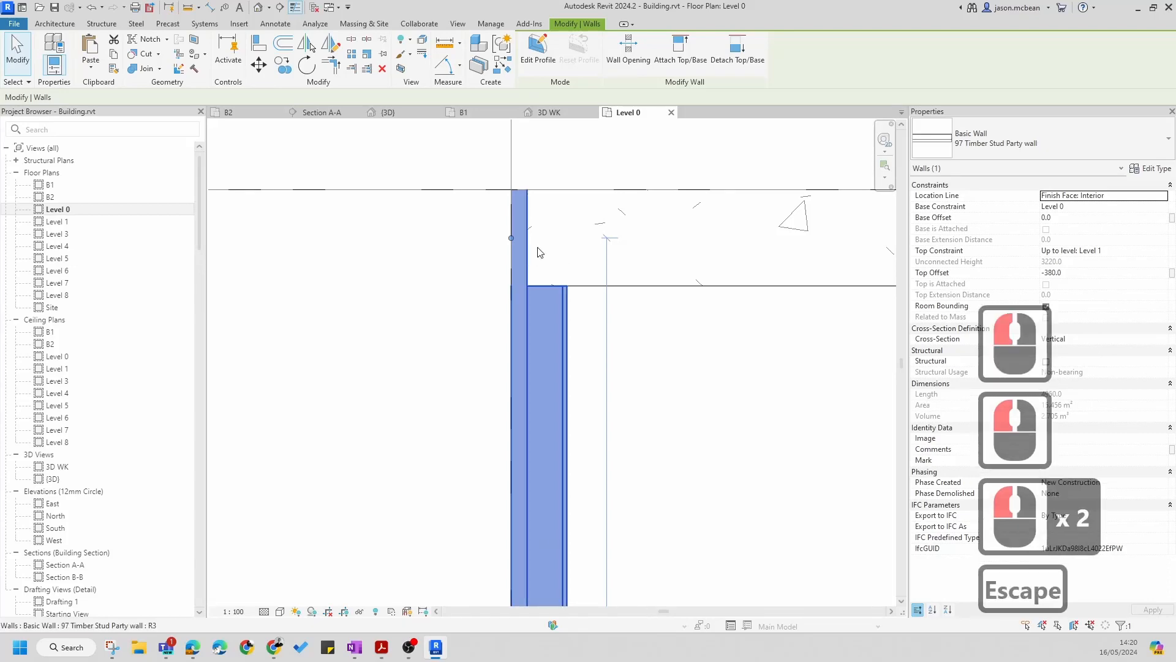
left_click(530, 233)
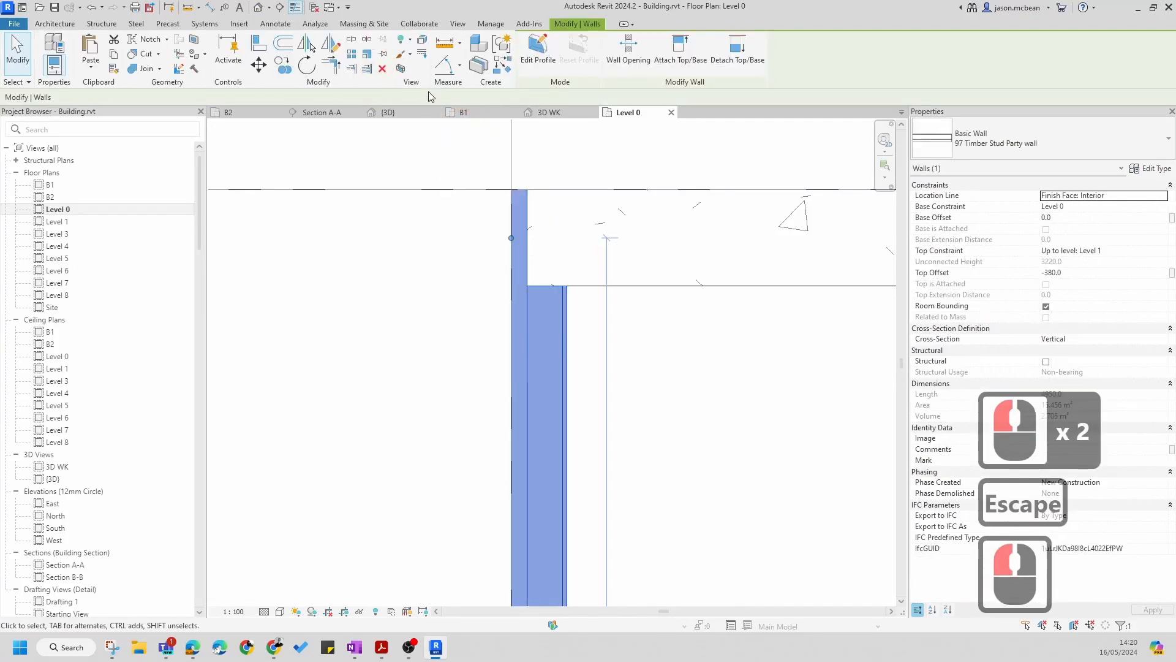
left_click(179, 54)
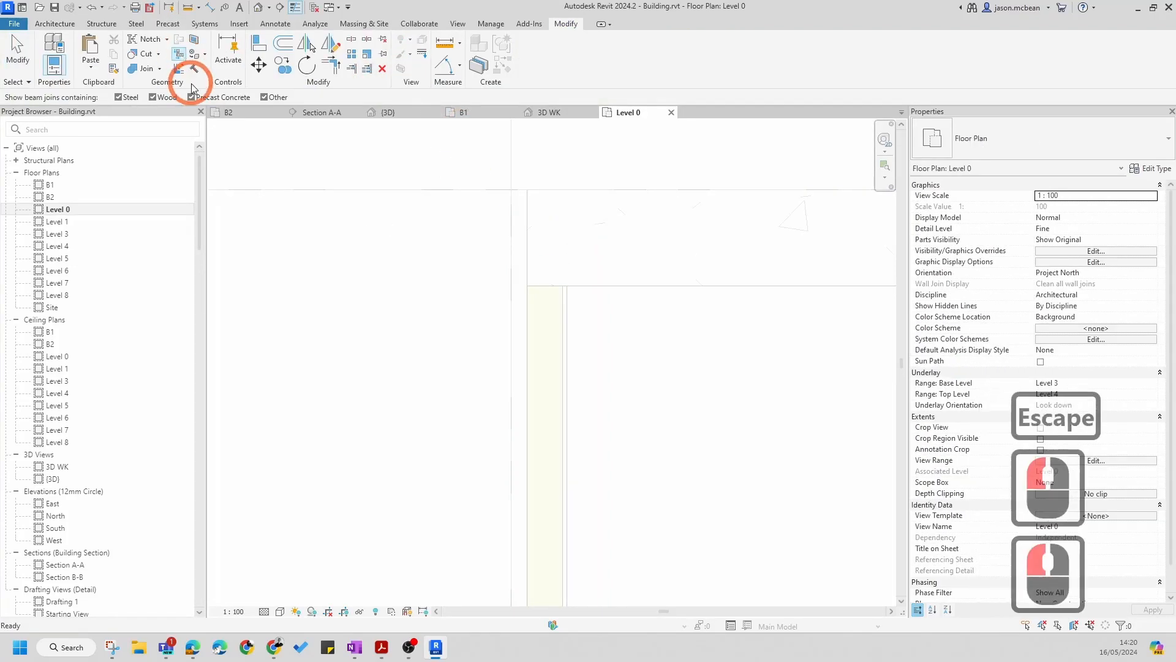
key("Escape")
Try the alternative wall join configurations at the corner between the timber stud party wall and the concrete wall
left_click(530, 245)
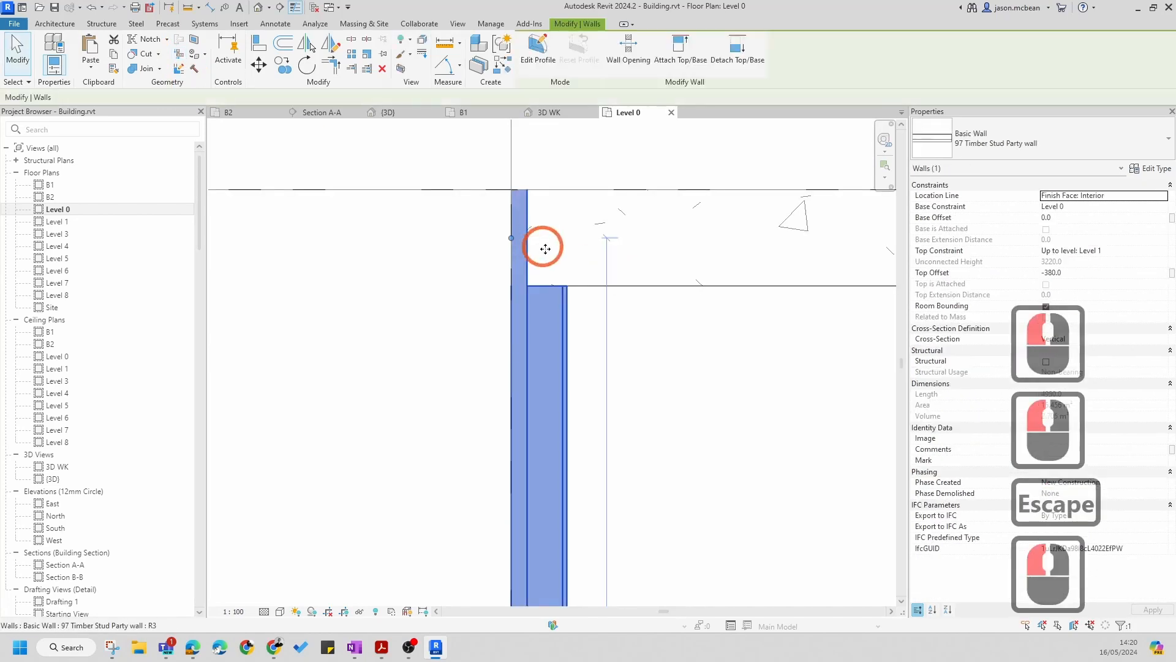
left_click(178, 74)
left_click(490, 231)
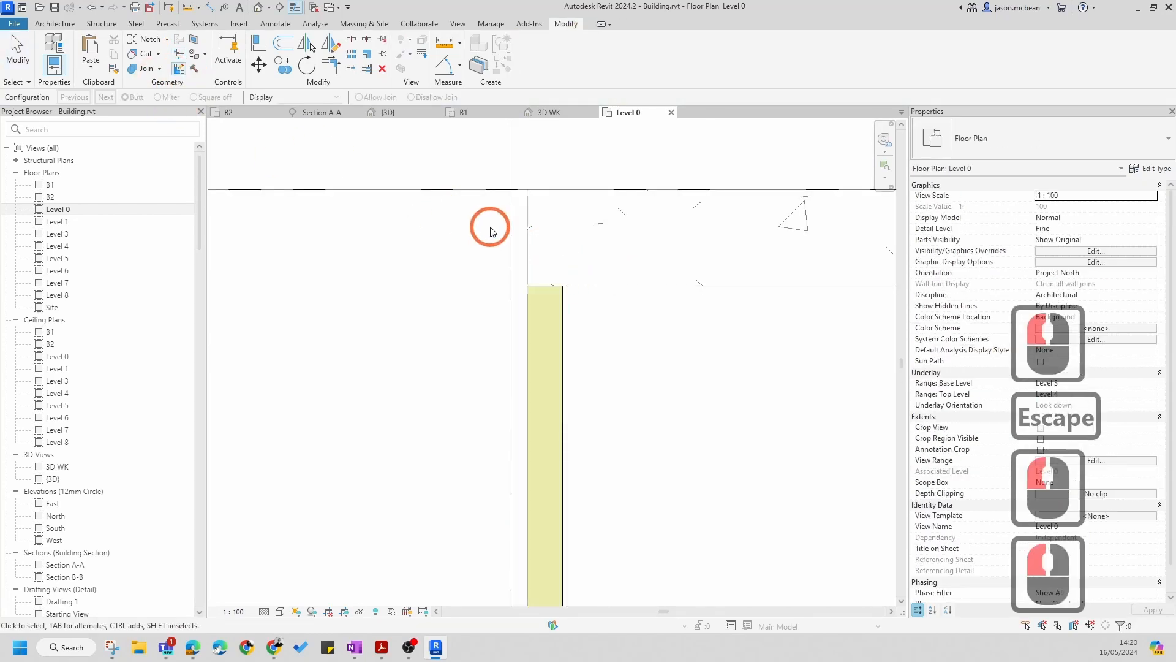
left_click(533, 232)
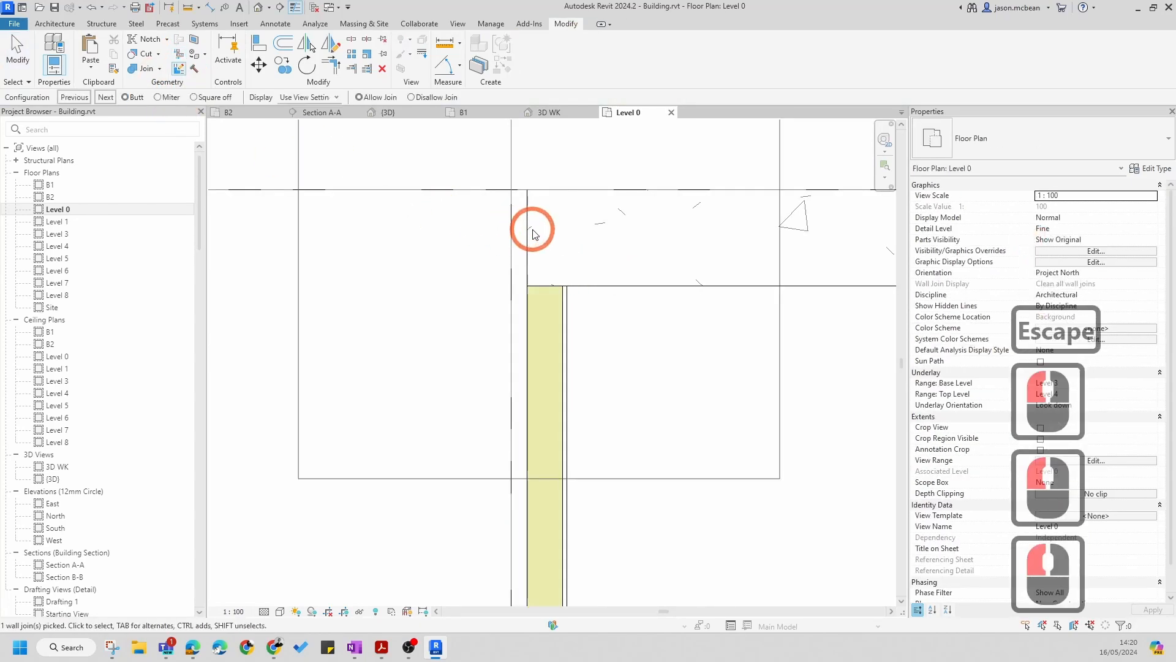
left_click(104, 102)
left_click(104, 102)
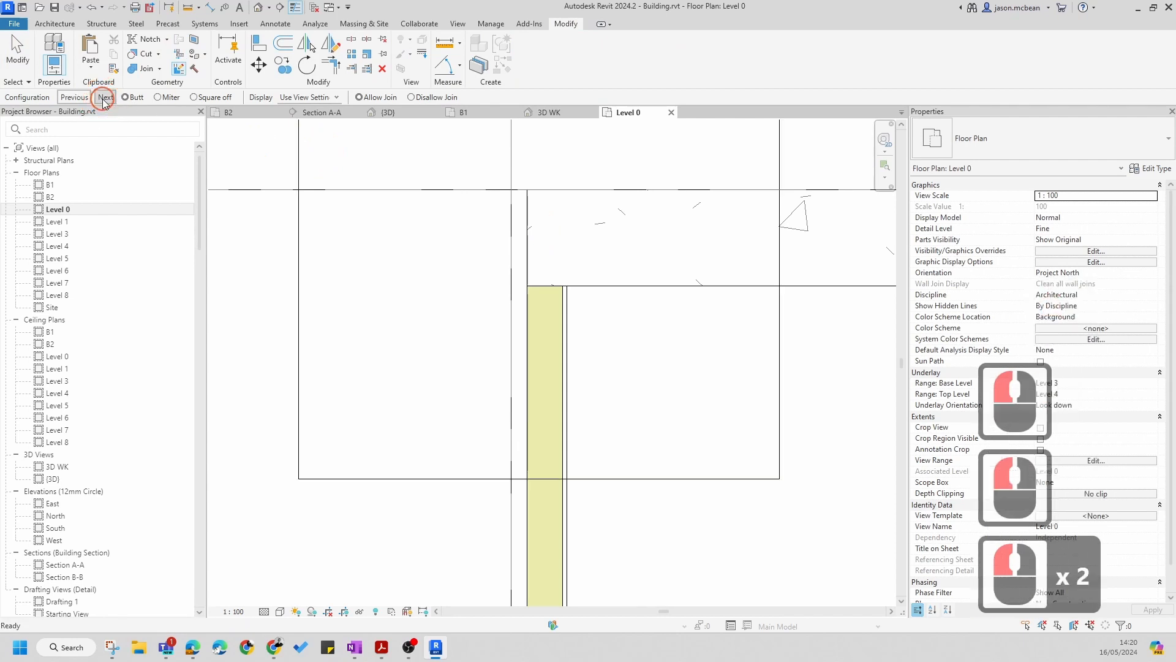
left_click(77, 99)
left_click(80, 101)
left_click(80, 101)
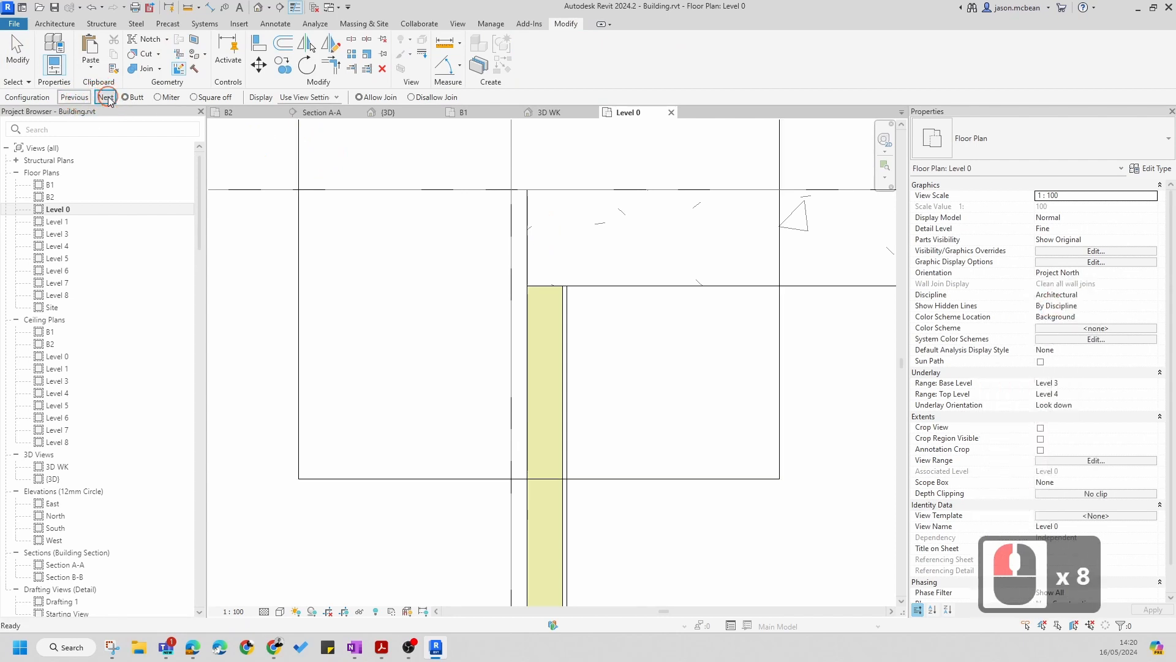
left_click(619, 328)
key("Escape")
key("Escape")
key("Escape")
scroll(599, 320, "down", 6)
key("Escape")
Try to set the function of the 50 mm air layer in the 97 Timber Stud Party wall structure to Membrane Layer
left_click(585, 333)
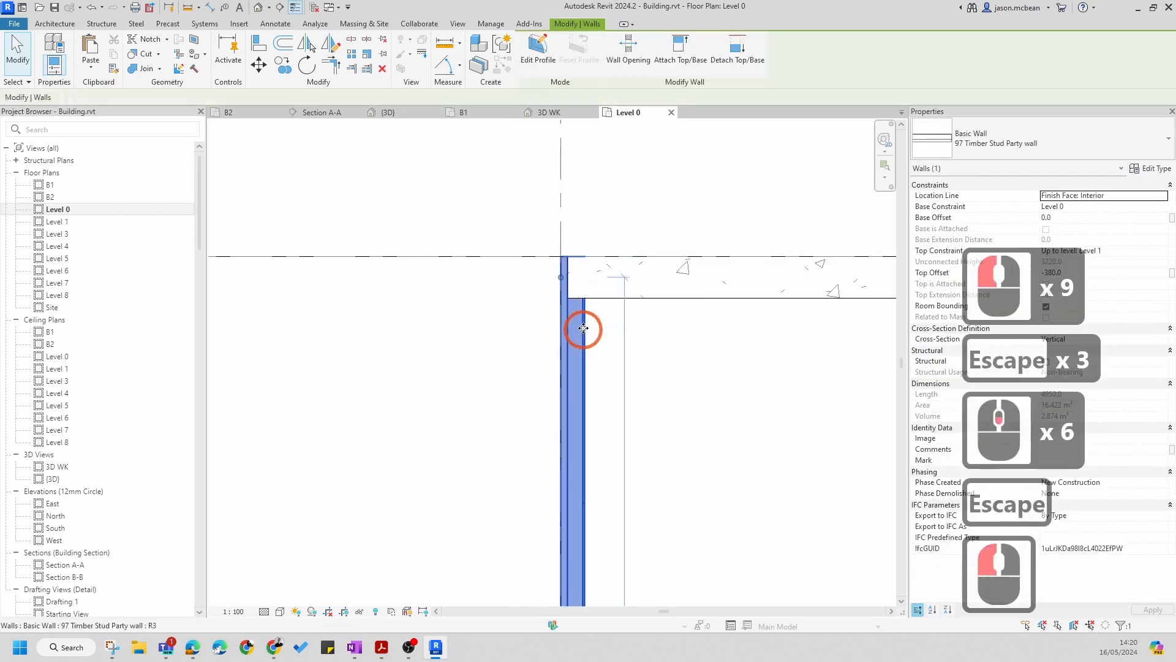
scroll(569, 273, "up", 1)
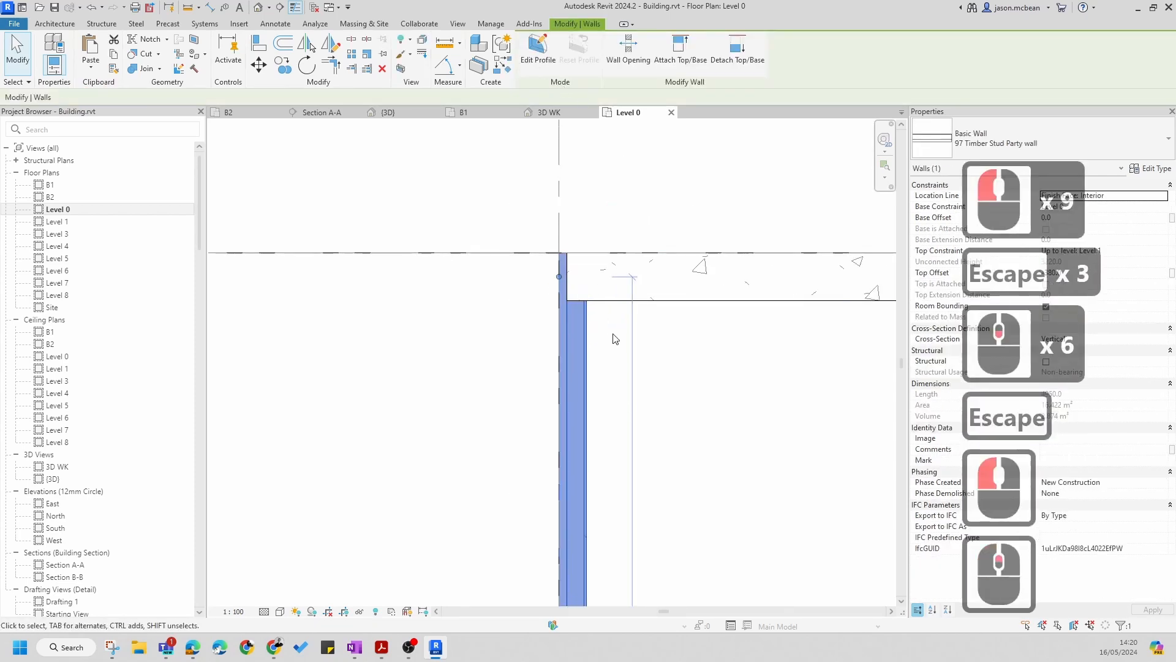
left_click(1151, 169)
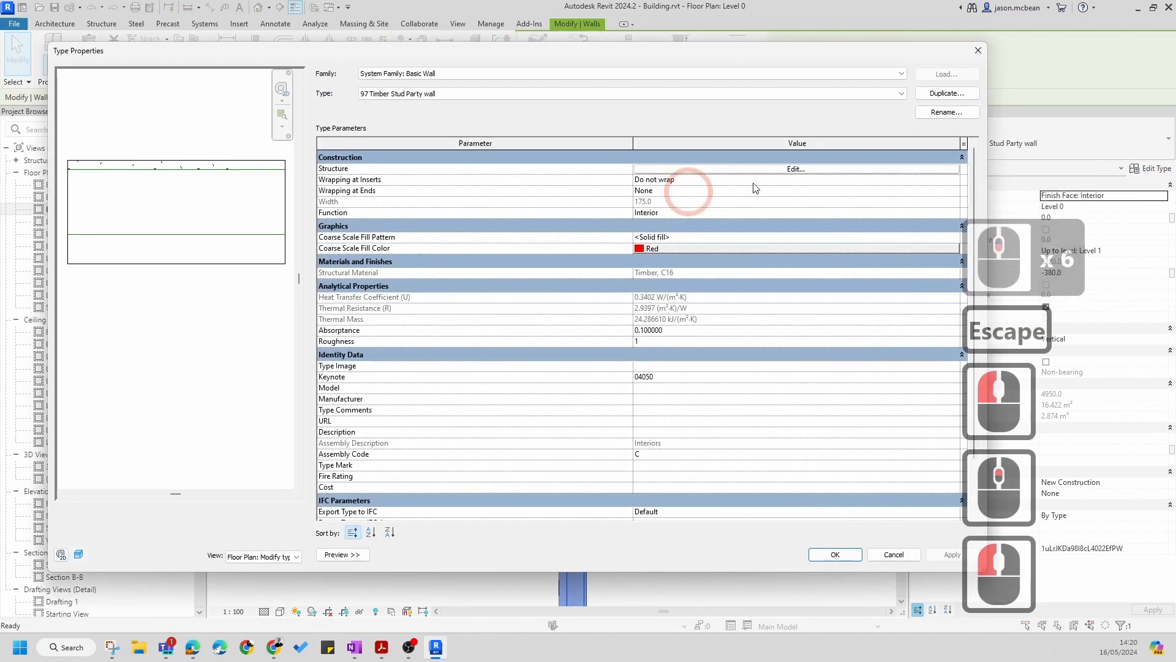
left_click(825, 169)
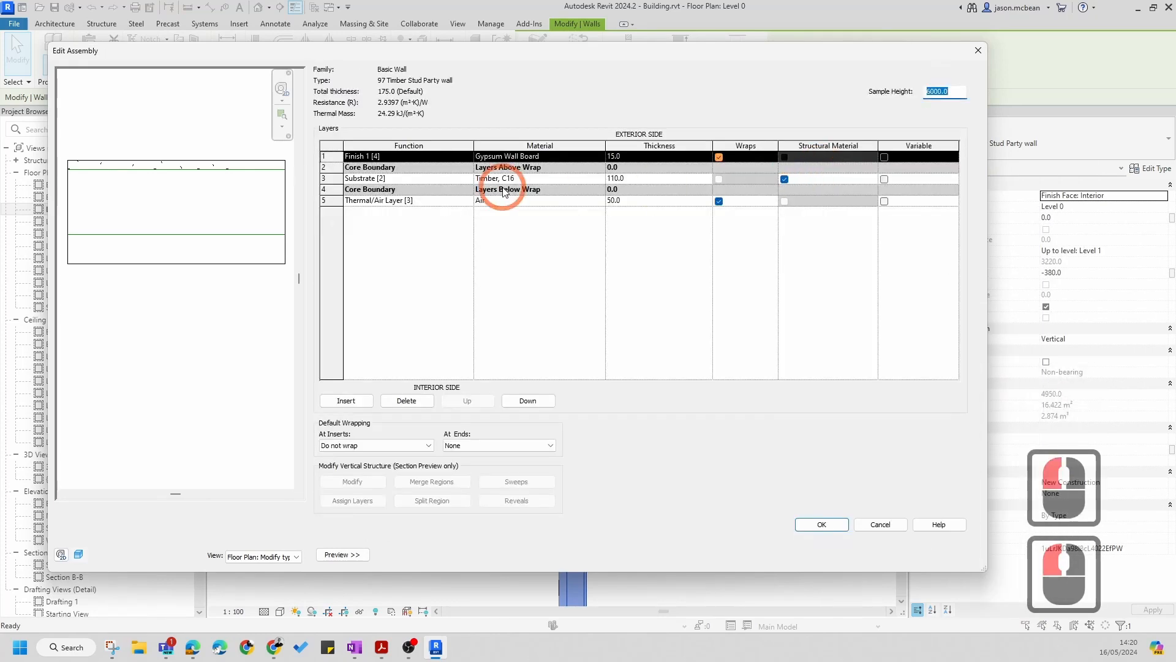
left_click(470, 201)
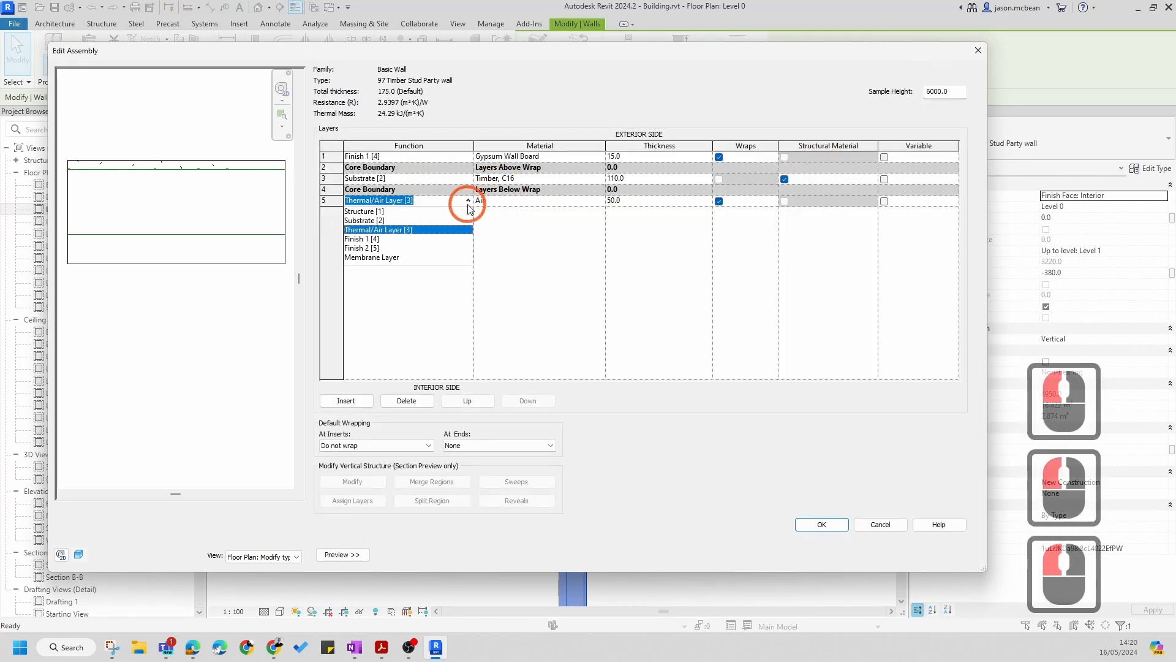
left_click(373, 257)
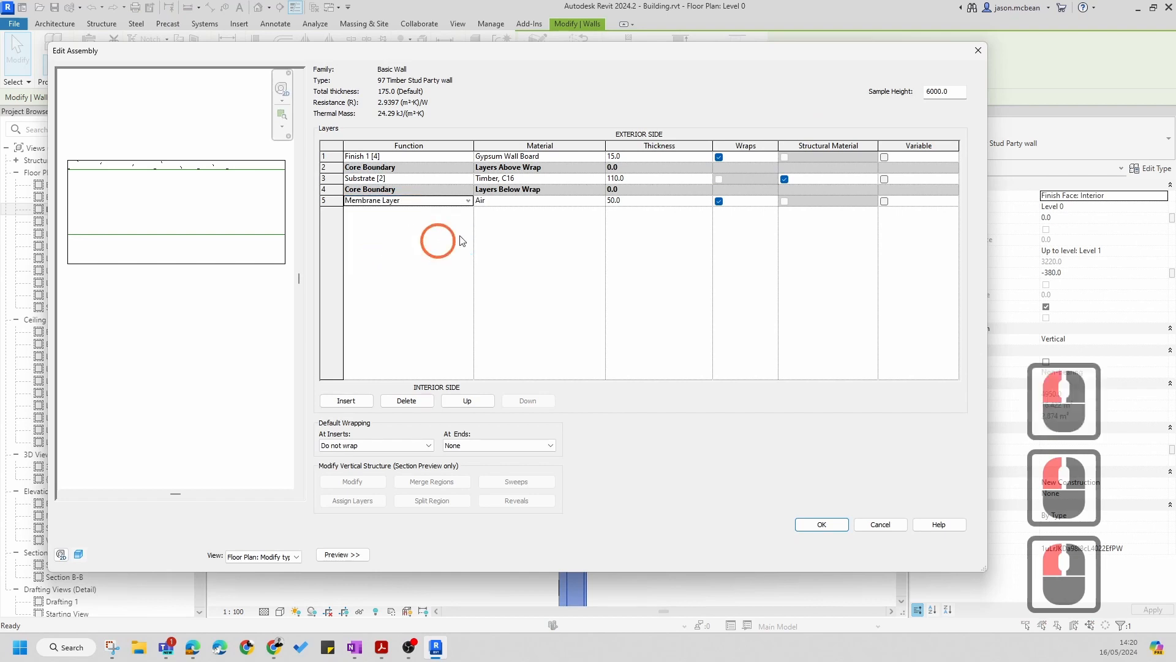
left_click(835, 528)
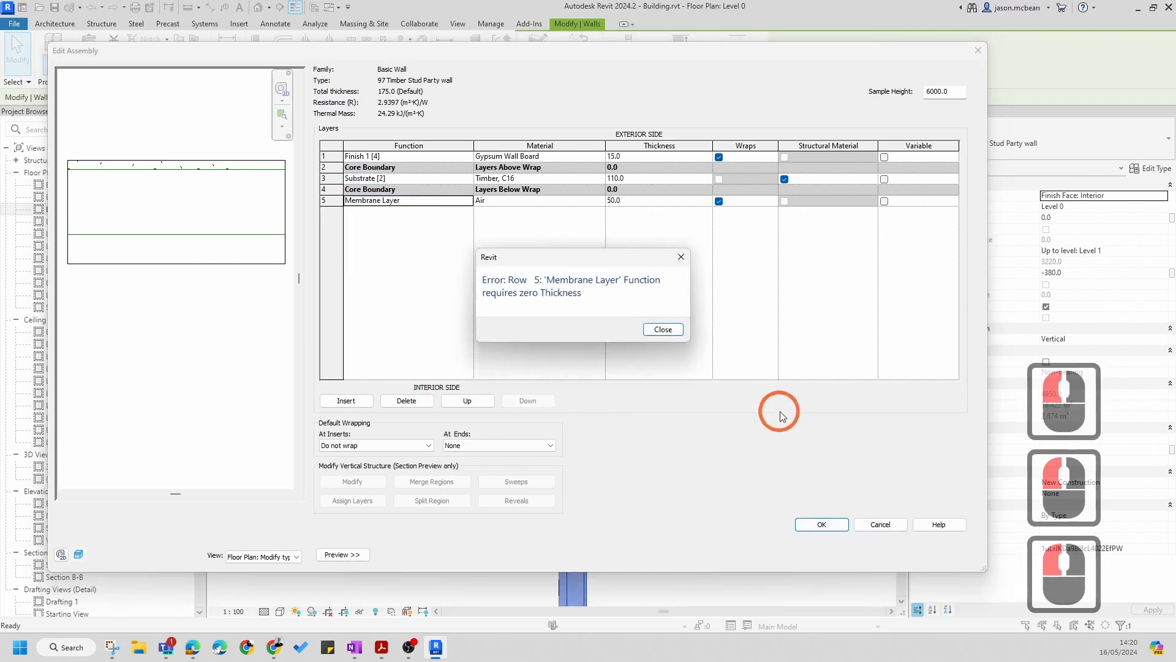
left_click(662, 331)
left_click(404, 218)
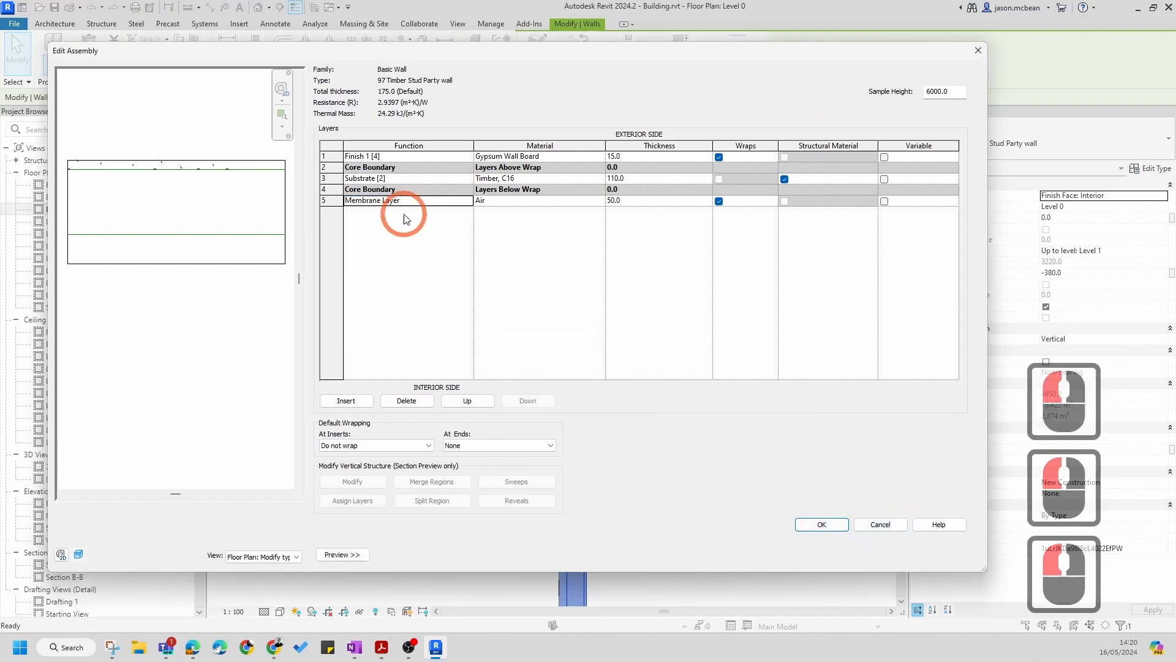
left_click(467, 201)
scroll(409, 220, "down", 4)
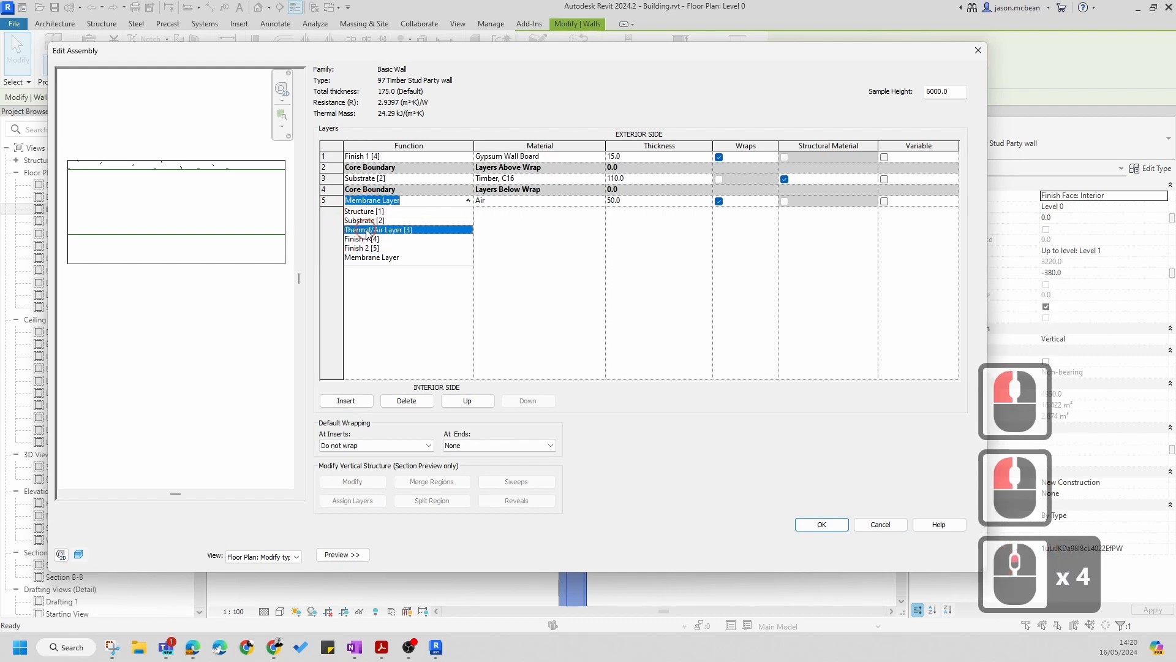
left_click(517, 276)
key("Escape")
left_click(833, 555)
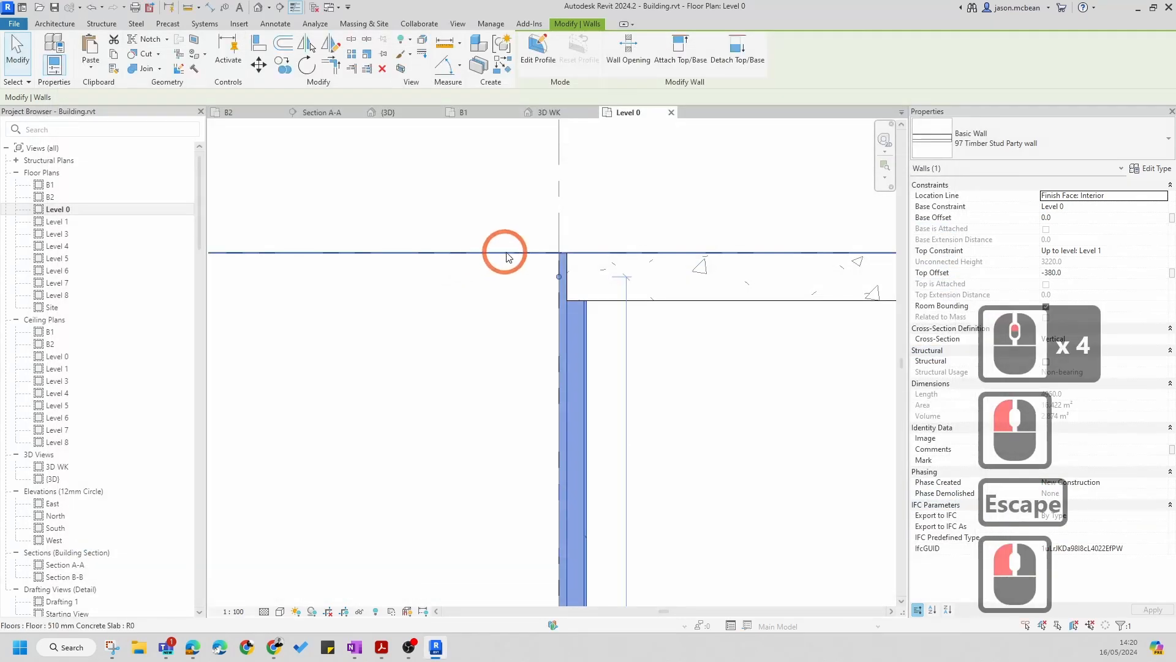
Pull the upper end of the timber stud party wall back to 100 mm below the concrete wall
key("Escape")
key("Escape")
left_click(574, 311)
scroll(574, 312, "up", 5)
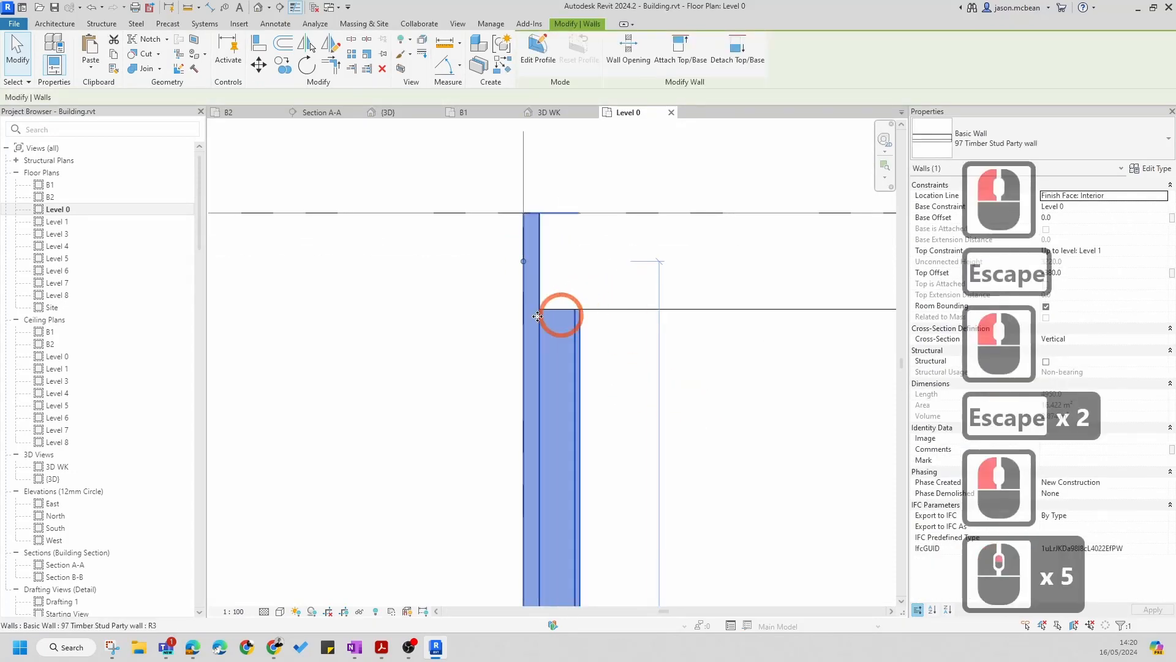
left_click_drag(519, 260, 523, 341)
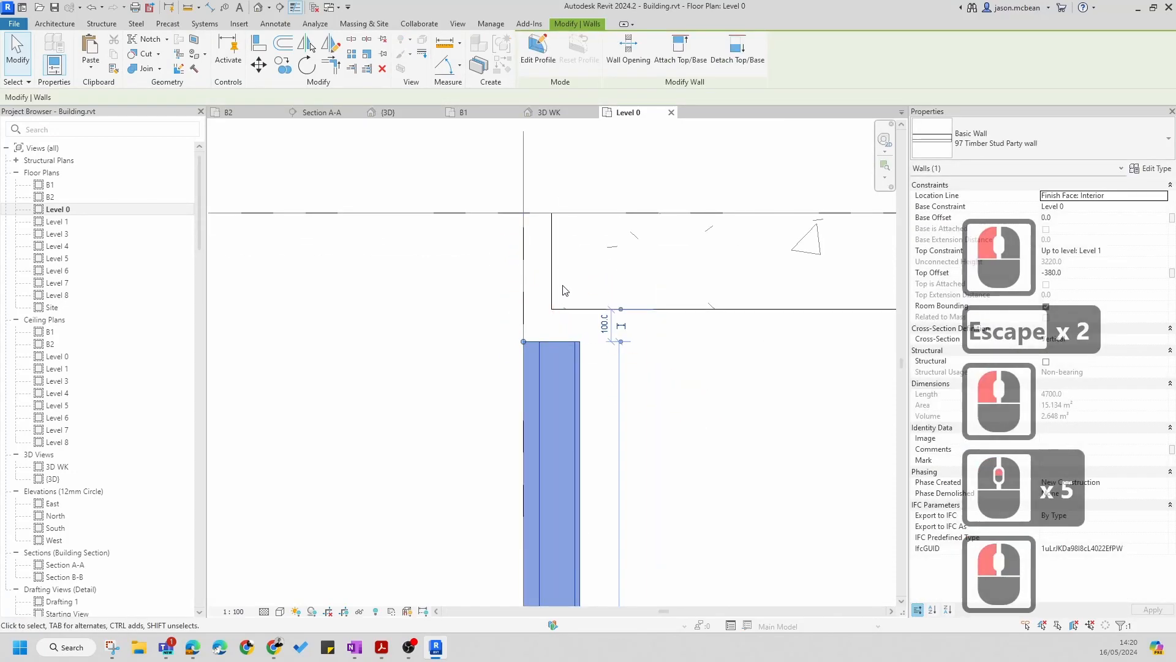
Extend the near end of the concrete wall to the vertical property line
left_click(562, 249)
left_click_drag(556, 212, 524, 211)
left_click(532, 254)
Disallow the join at the party wall's upper end and extend that end up to the concrete wall's face
left_click(527, 352)
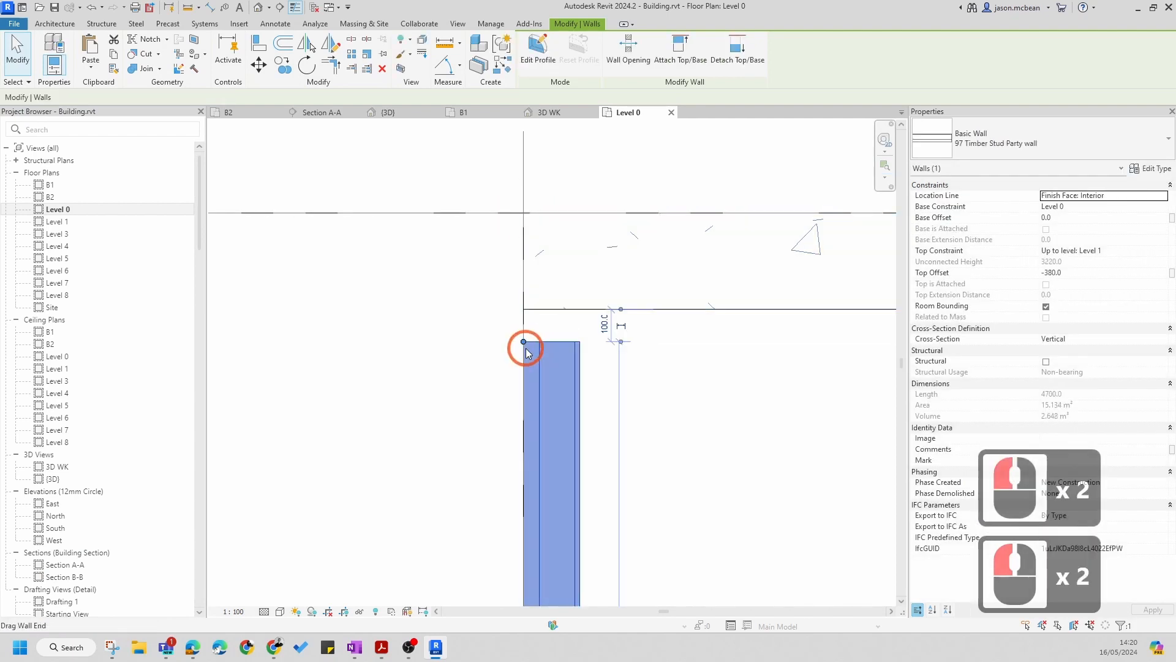
left_click_drag(523, 342, 524, 331)
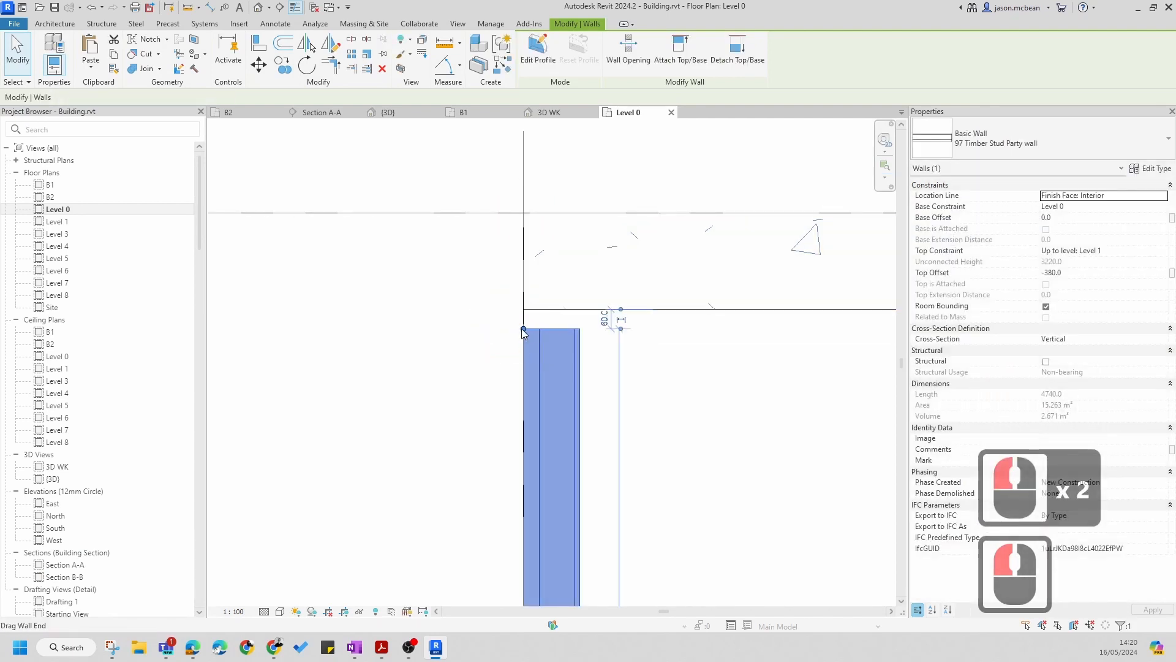
right_click(523, 332)
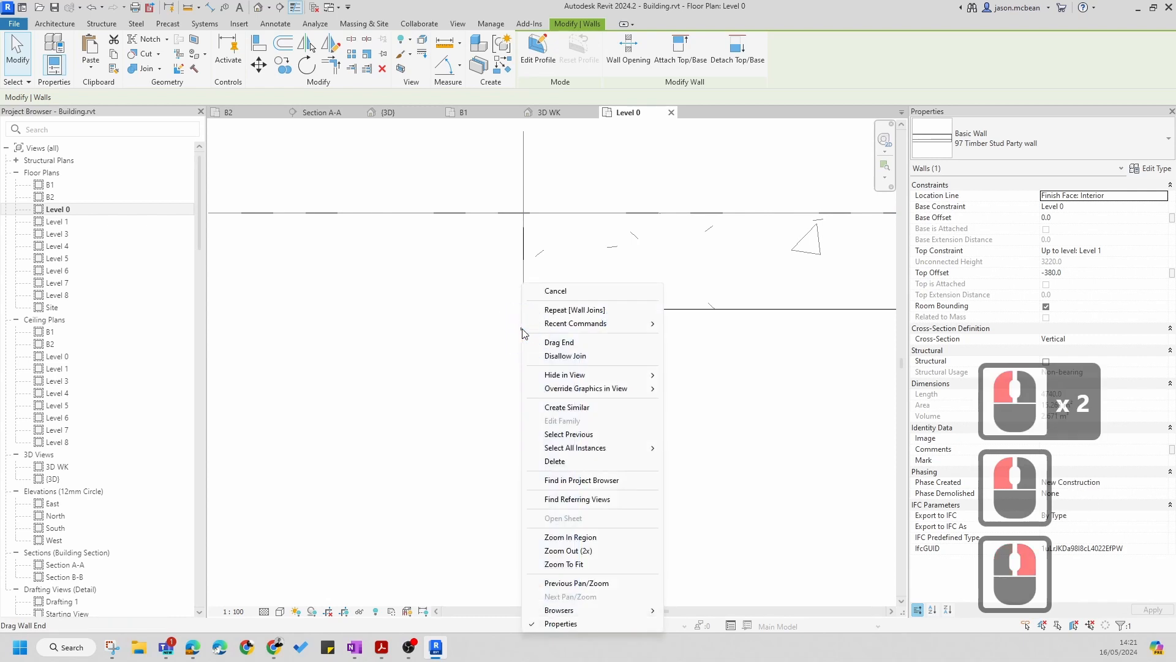
left_click(554, 357)
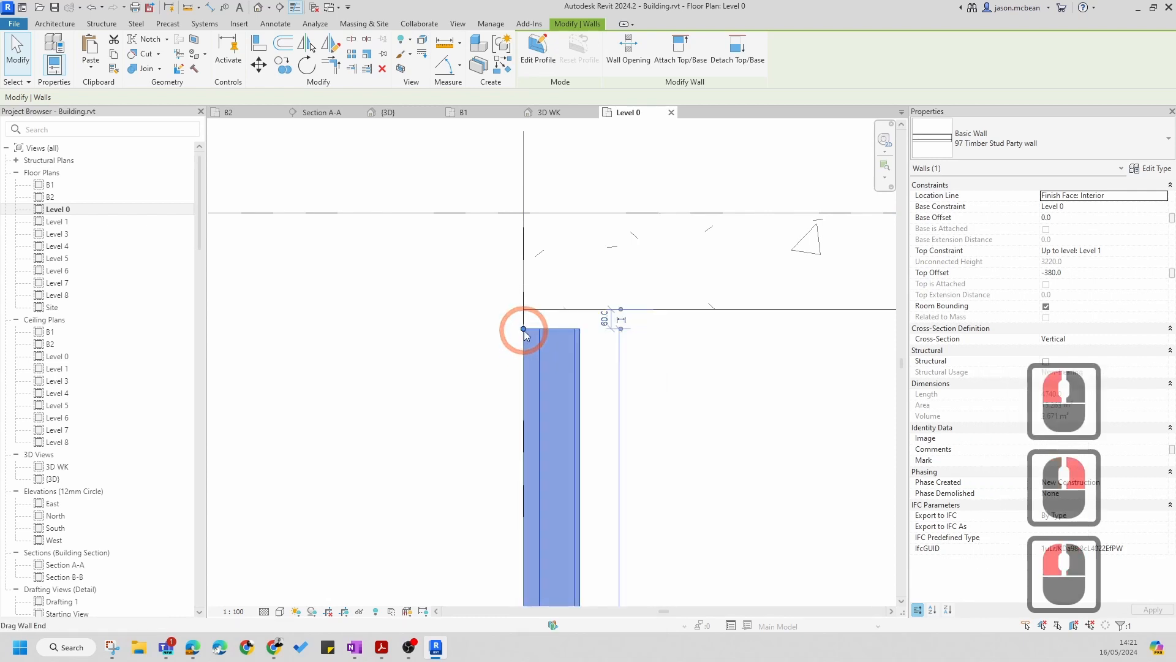
left_click_drag(524, 330, 521, 308)
key("Escape")
scroll(567, 319, "down", 8)
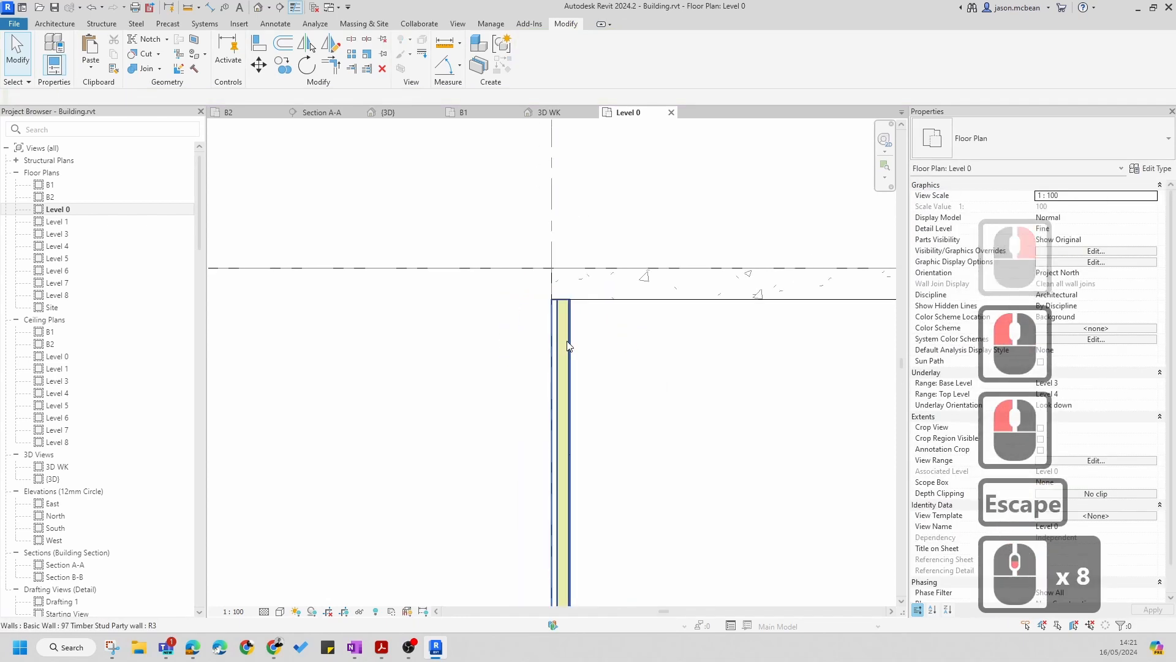
left_click(569, 330)
scroll(570, 321, "up", 7)
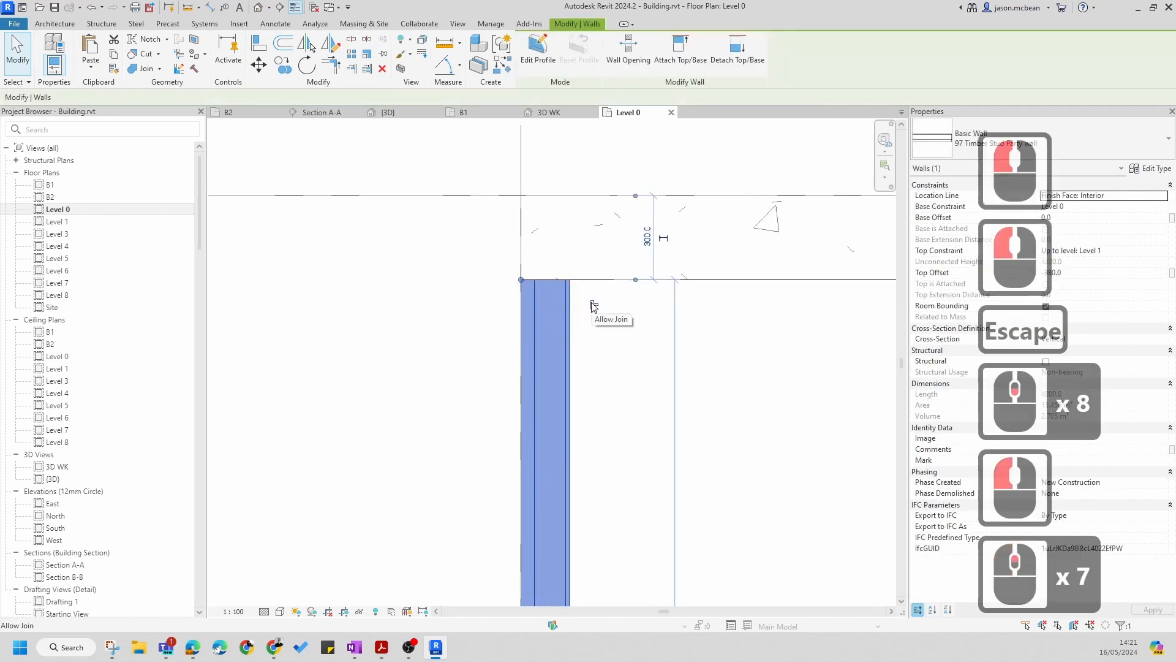
key("Escape")
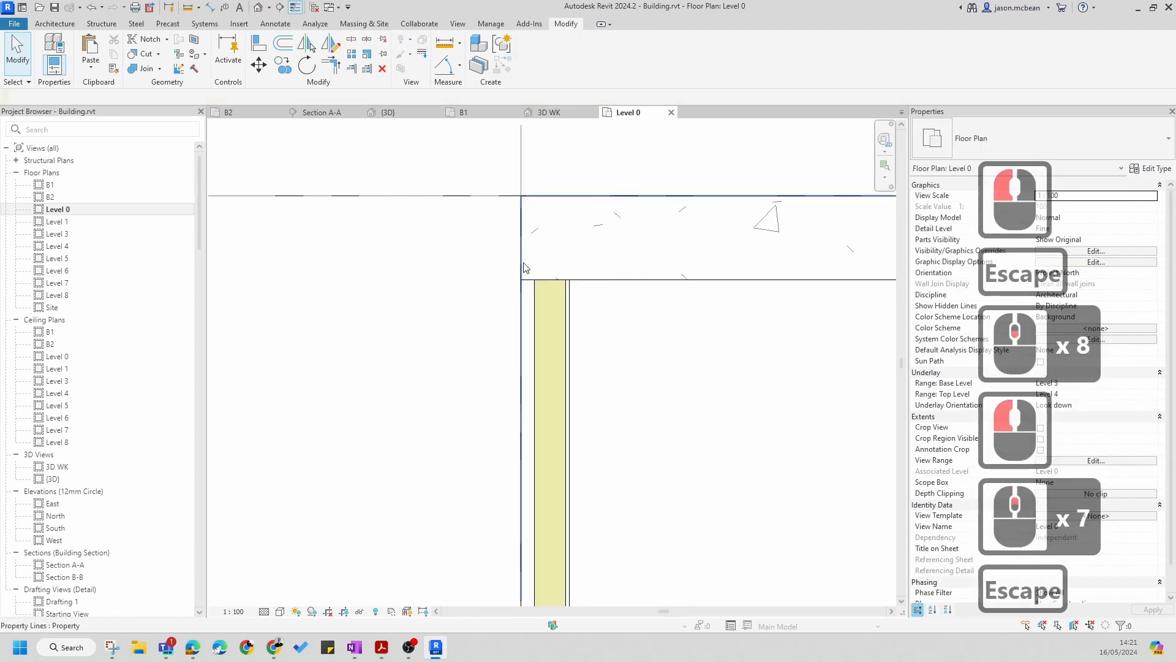
Extend the concrete wall's end past the vertical property line and allow the join at the party wall's upper end again
scroll(542, 258, "down", 5)
key("Escape")
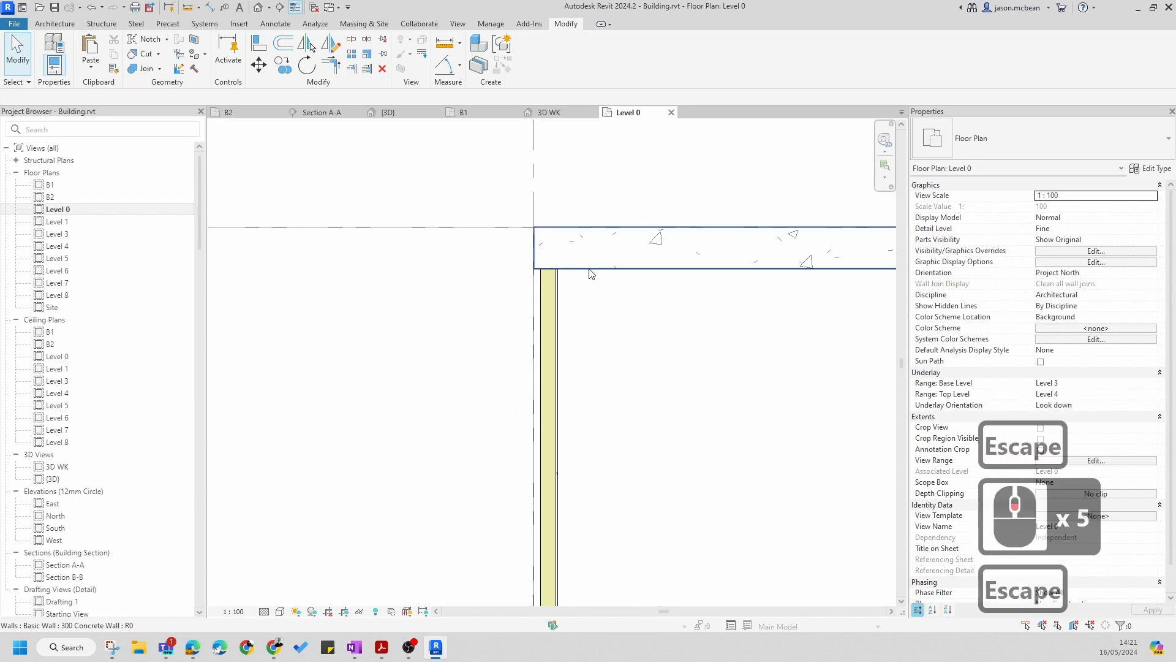
left_click(551, 253)
left_click(500, 230)
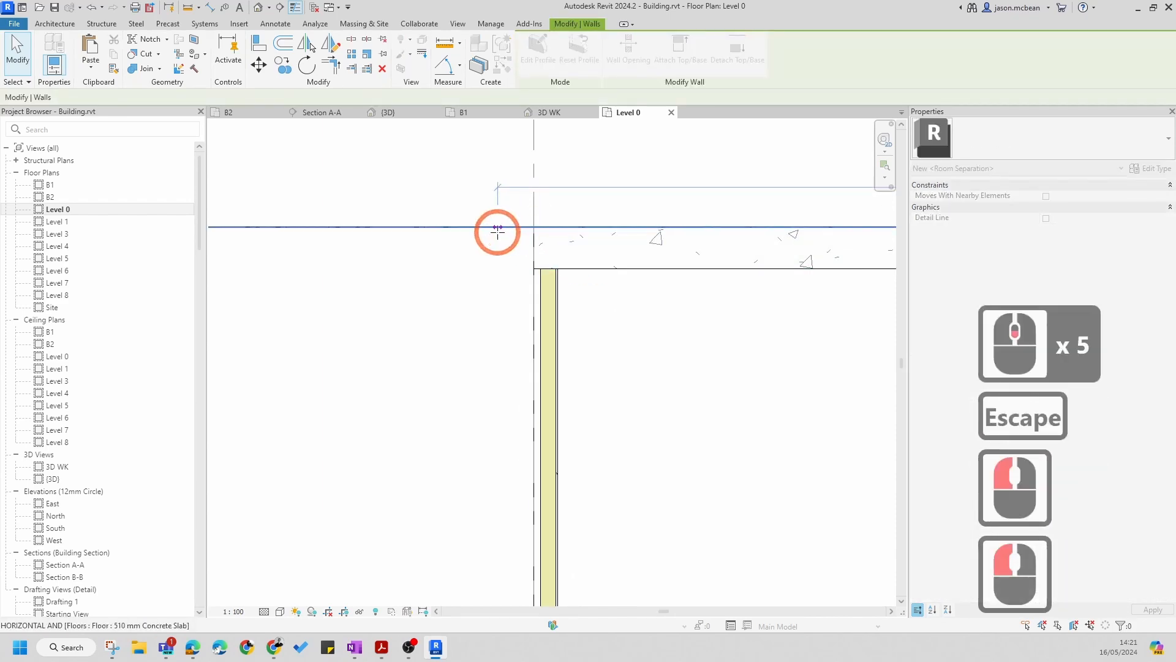
key("Escape")
left_click(567, 286)
left_click(567, 279)
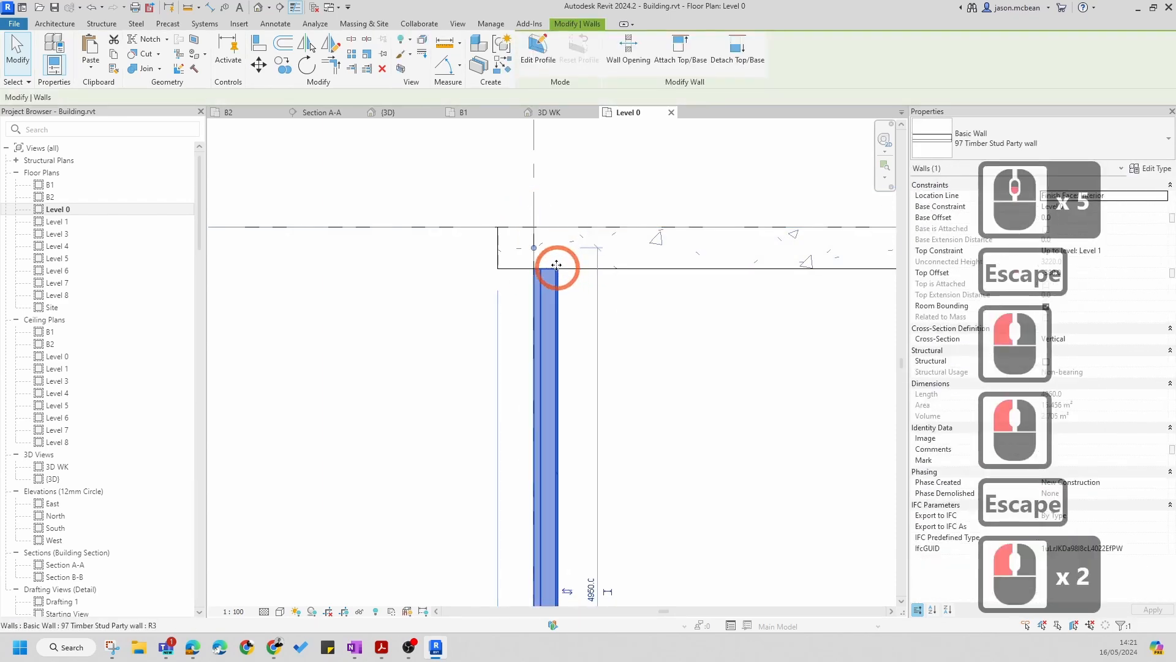
Pull the near end of the 300 Concrete Wall back to the vertical property line
key("Escape")
scroll(568, 280, "up", 7)
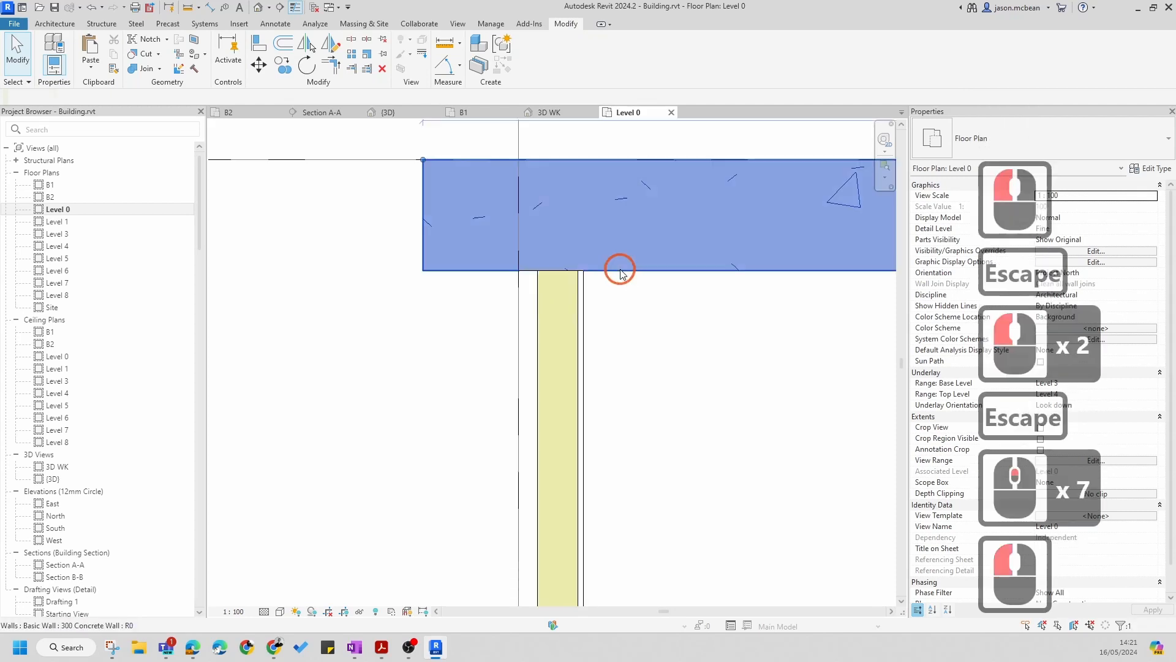
left_click(619, 268)
scroll(429, 167, "down", 4)
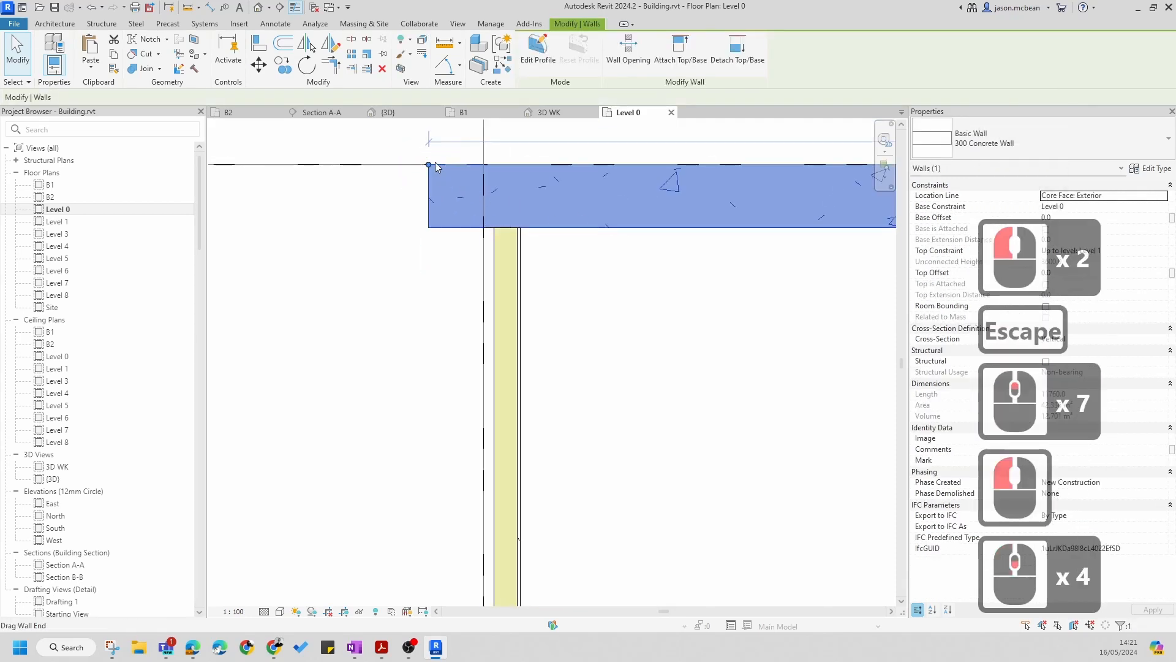
left_click_drag(430, 162, 484, 164)
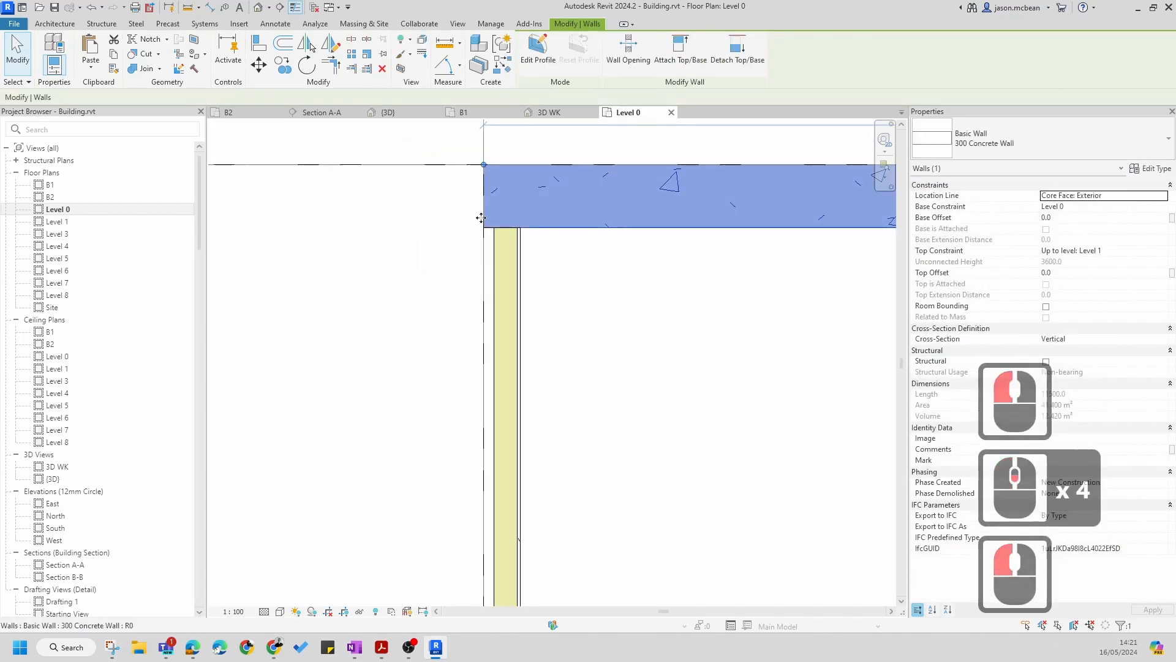
key("Escape")
Extend the upper end of the 97 Timber Stud Party wall to the concrete wall's outer face
scroll(513, 268, "down", 4)
left_click(494, 244)
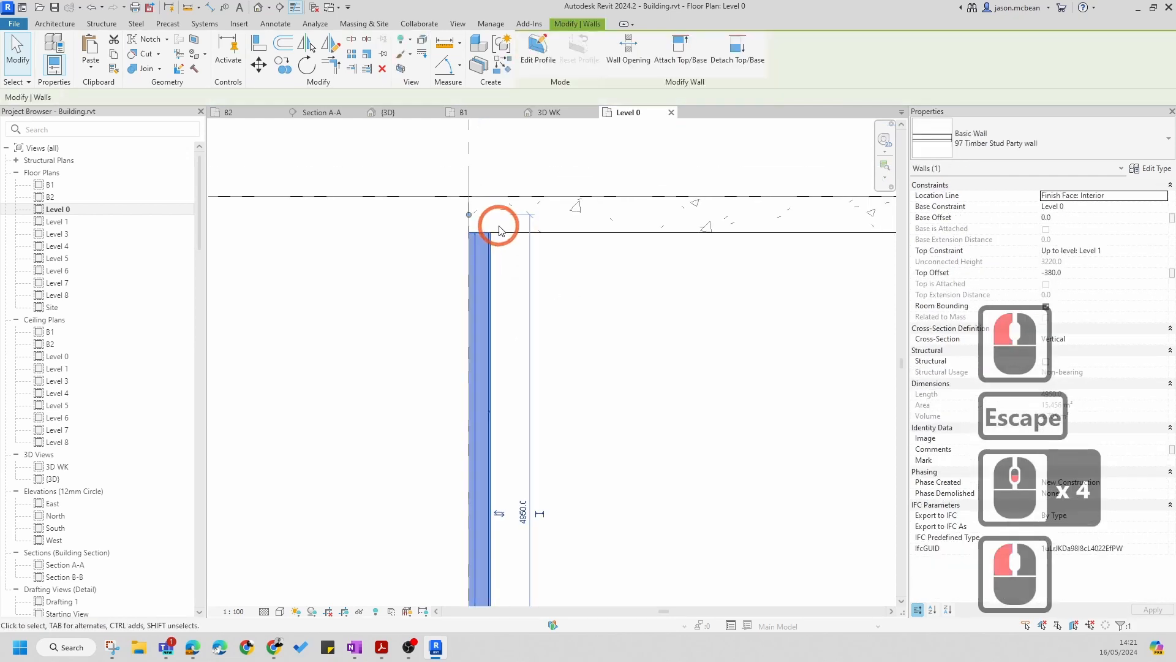
left_click_drag(466, 218, 468, 197)
key("Escape")
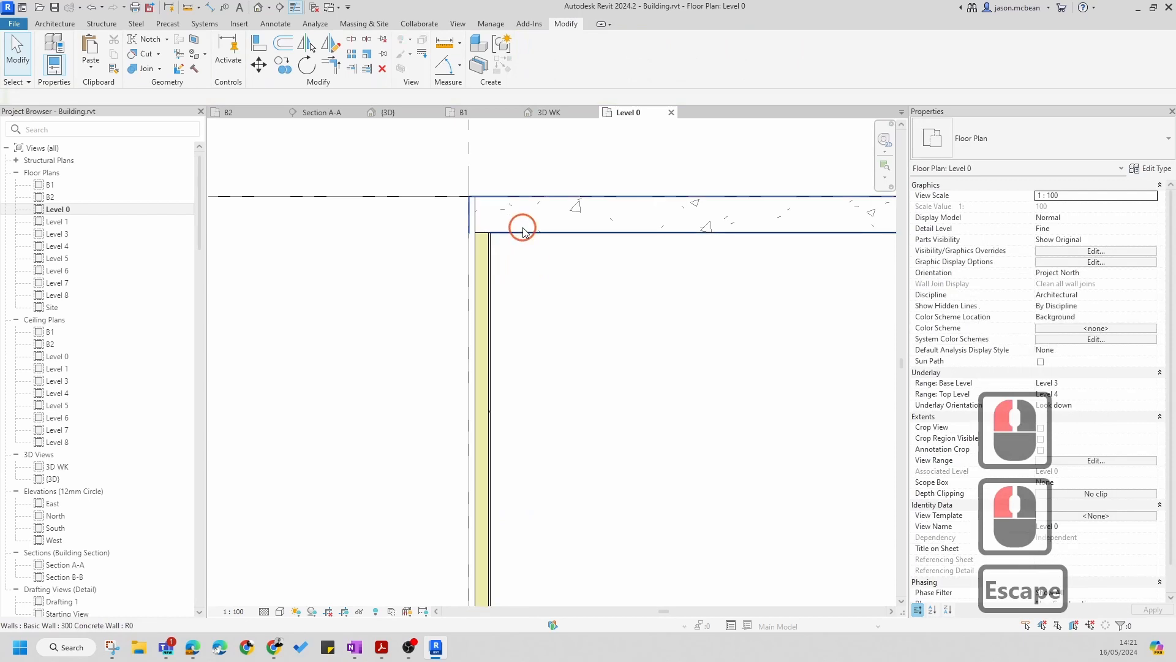
Extend the concrete wall's end across the party wall to the vertical property line
left_click(487, 194)
mouse_move(487, 194)
left_mouse_down()
mouse_move(445, 196)
mouse_move(468, 196)
left_mouse_up()
key("Escape")
left_click(530, 222)
left_click(556, 291)
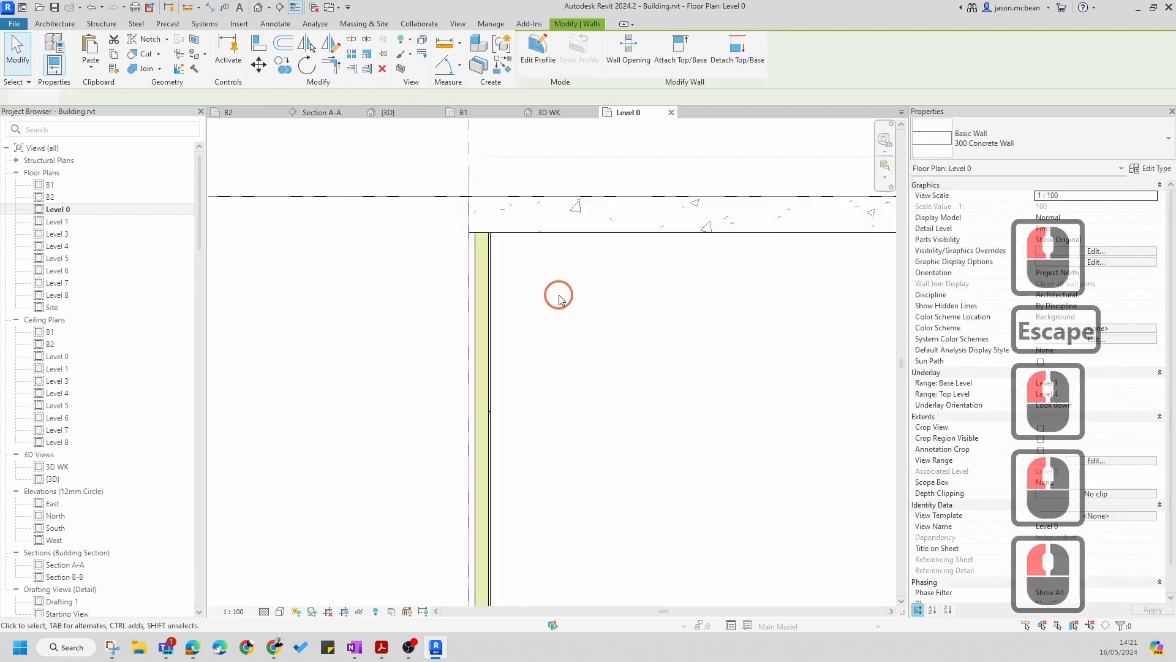
key("Escape")
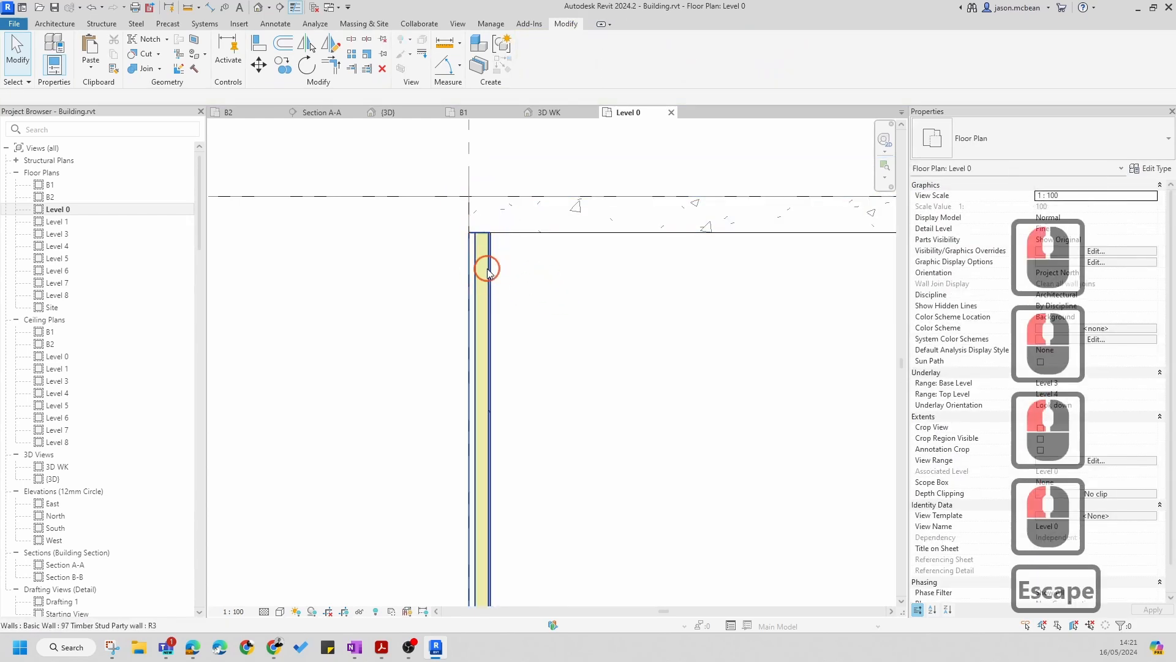
Extend the lower end of the timber stud party wall much farther down along the vertical property line
left_click(471, 242)
scroll(471, 242, "down", 6)
key("Escape")
middle_click_drag(494, 420, 473, 368)
scroll(473, 368, "down", 7)
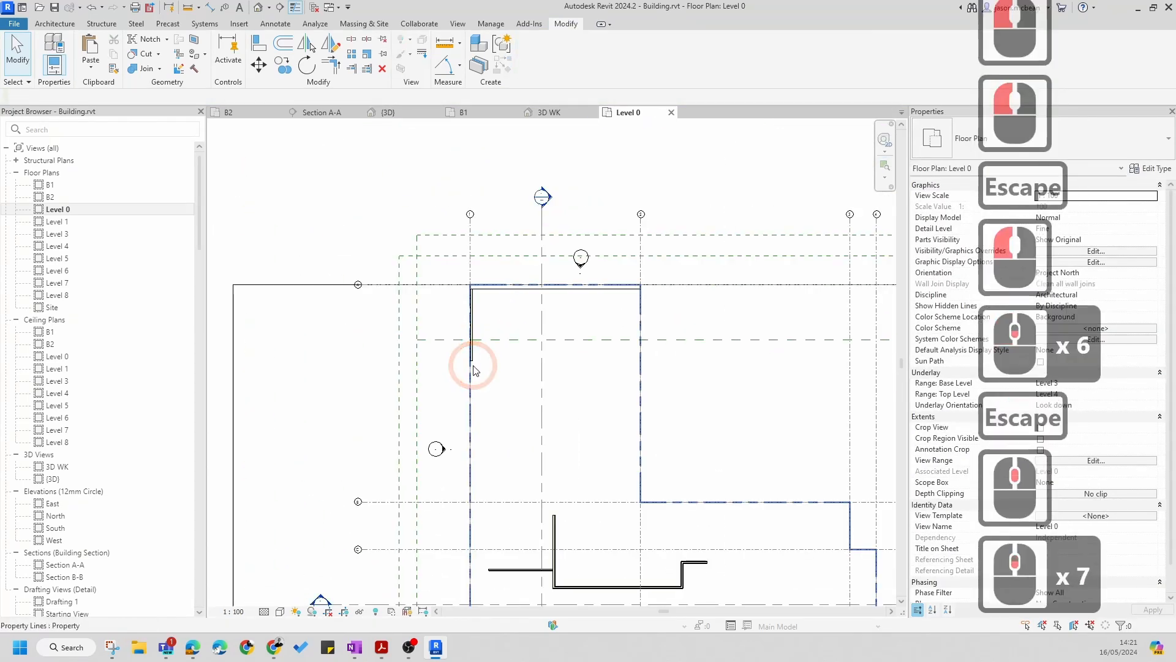
left_click(475, 388)
key("Escape")
scroll(478, 351, "up", 6)
left_click(470, 325)
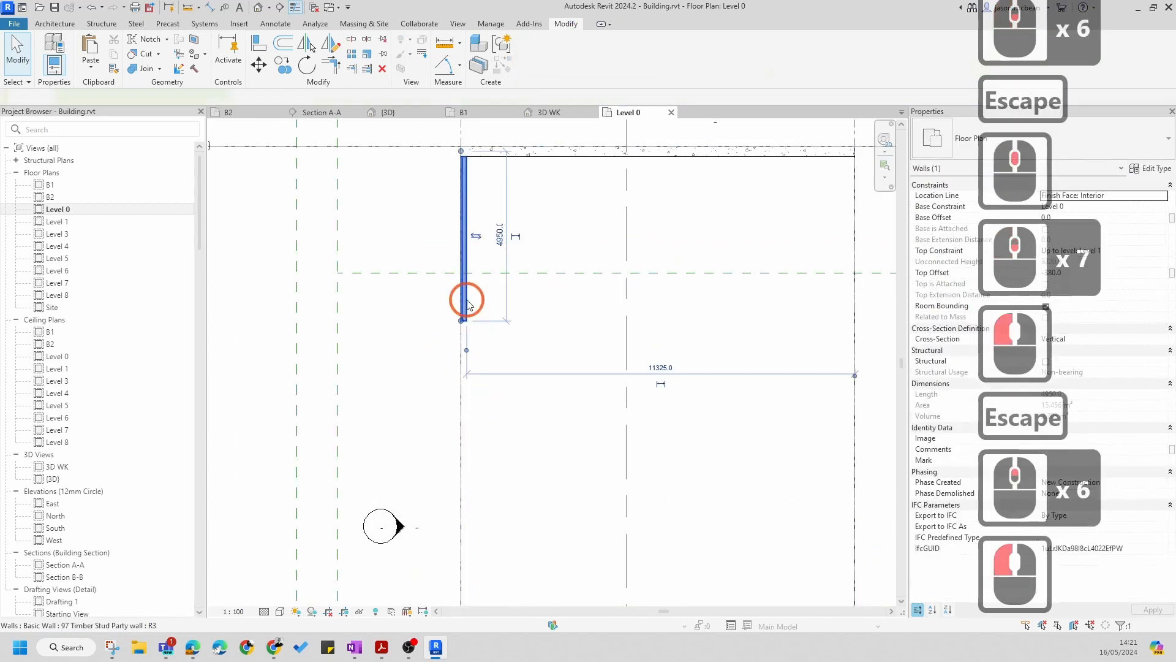
scroll(466, 326, "down", 6)
left_click_drag(464, 309, 464, 552)
key("Escape")
Create a similar 97 Timber Stud Party wall from the concrete wall's end at grid 2, running down along the grid line
scroll(469, 208, "up", 8)
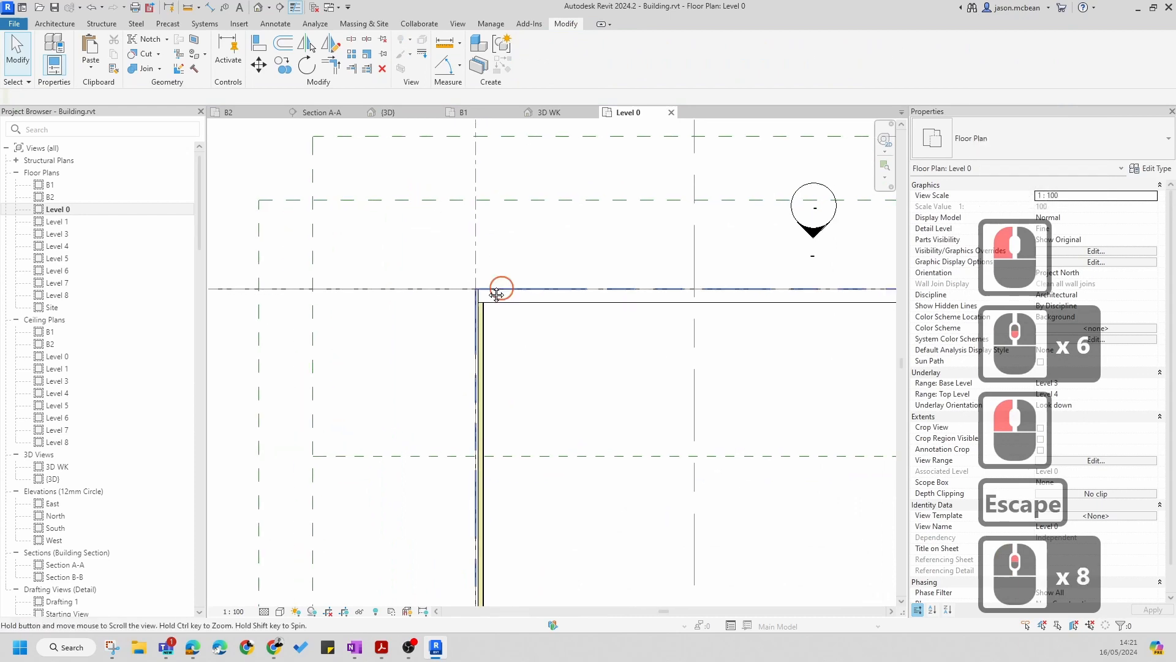
scroll(357, 306, "down", 3)
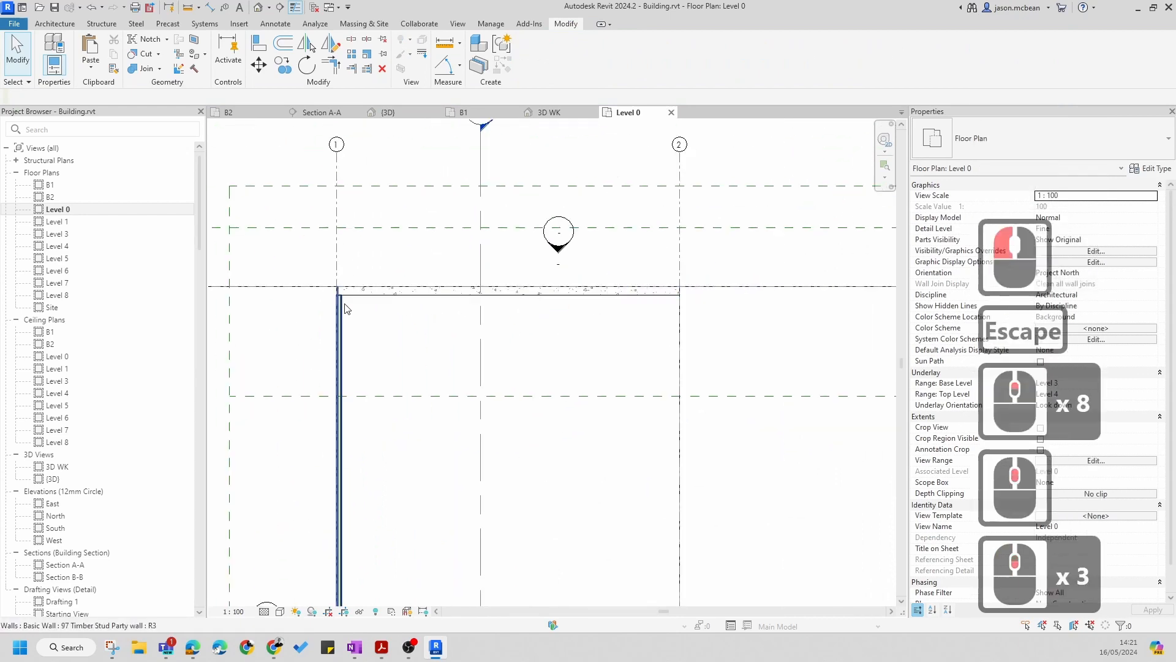
left_click(338, 300)
right_click(412, 313)
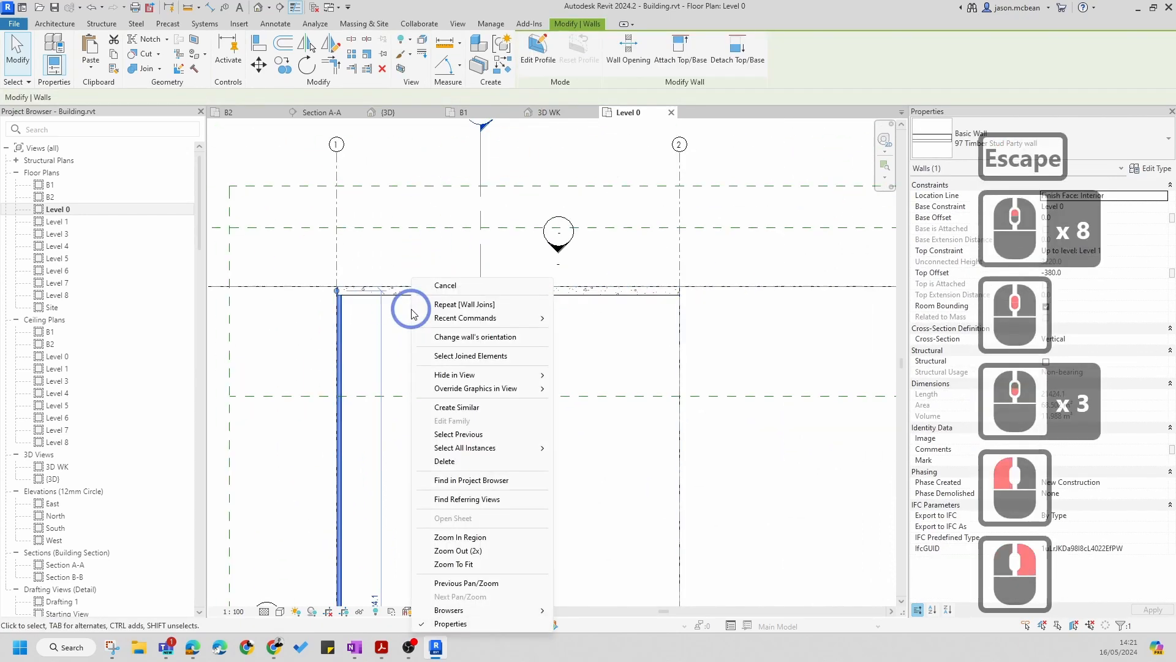
left_click(470, 408)
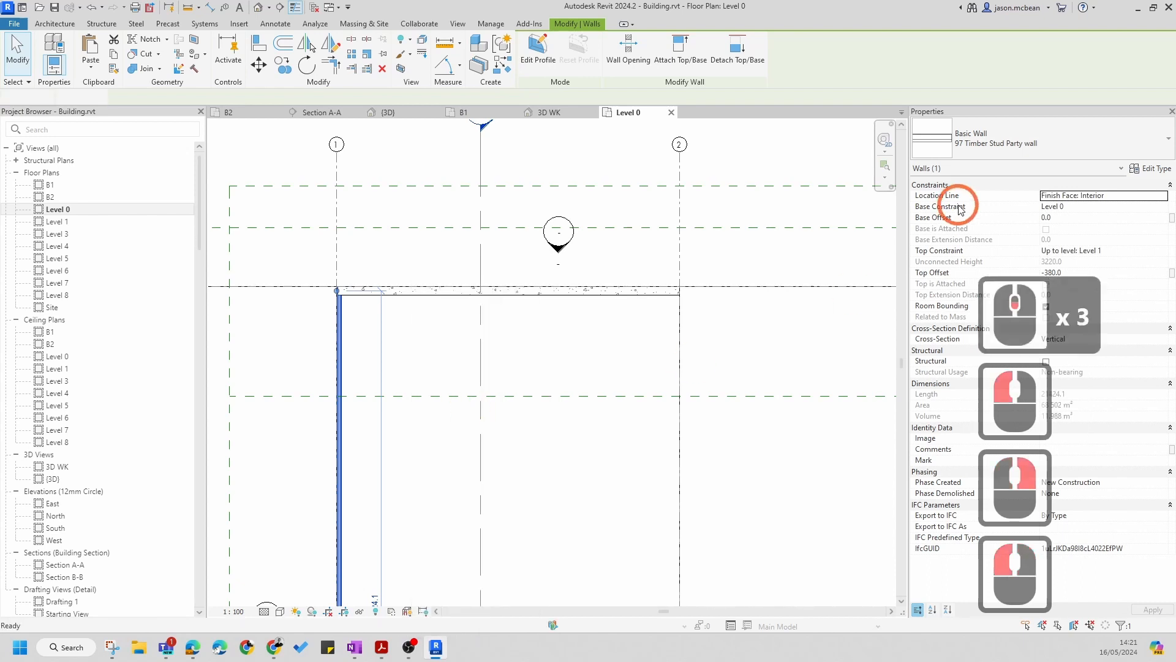
scroll(675, 297, "up", 5)
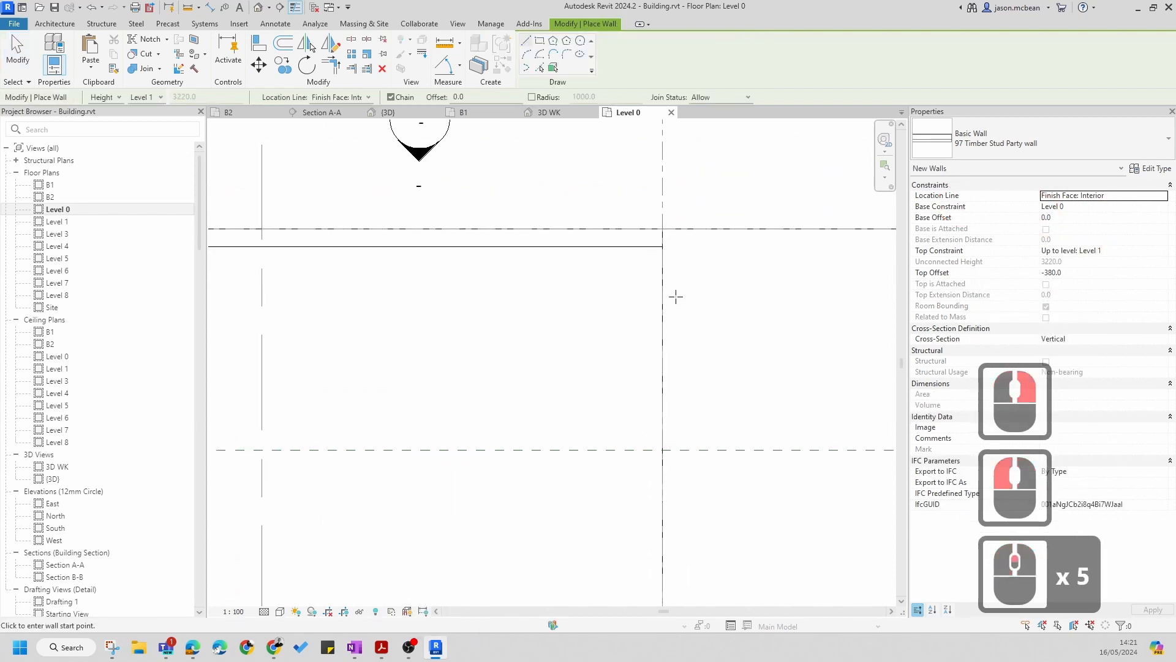
left_click(662, 247)
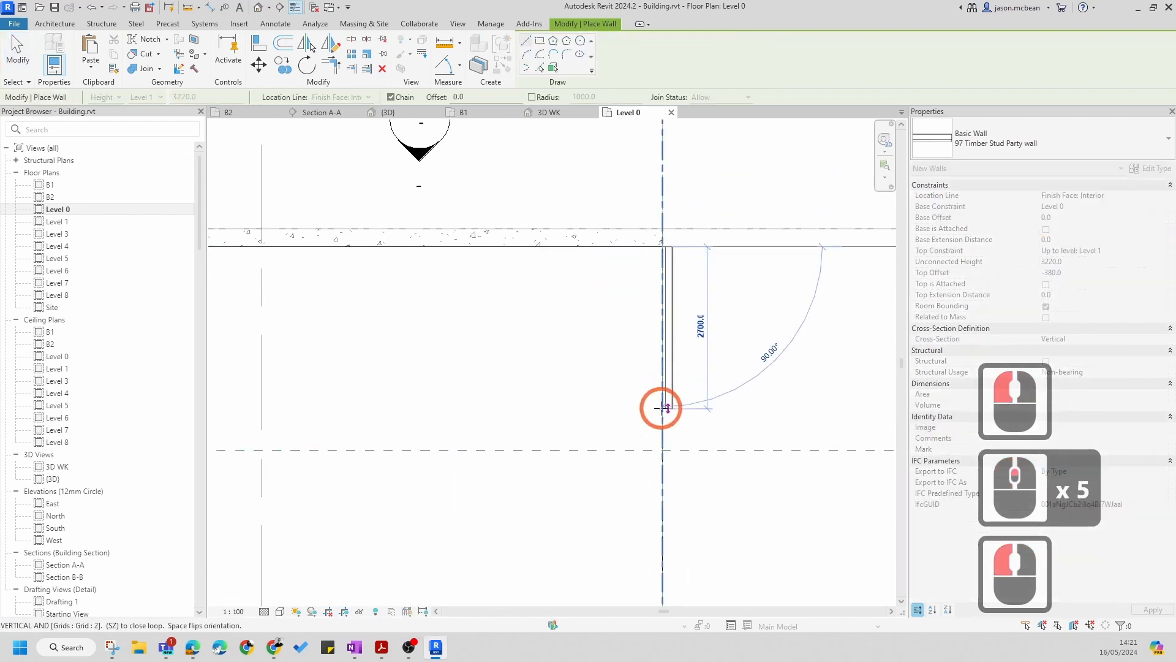
left_click(657, 505)
key("Escape")
key("Escape")
key("Escape")
Examine the party wall and concrete wall corners from several angles in the default 3D view
scroll(672, 266, "up", 7)
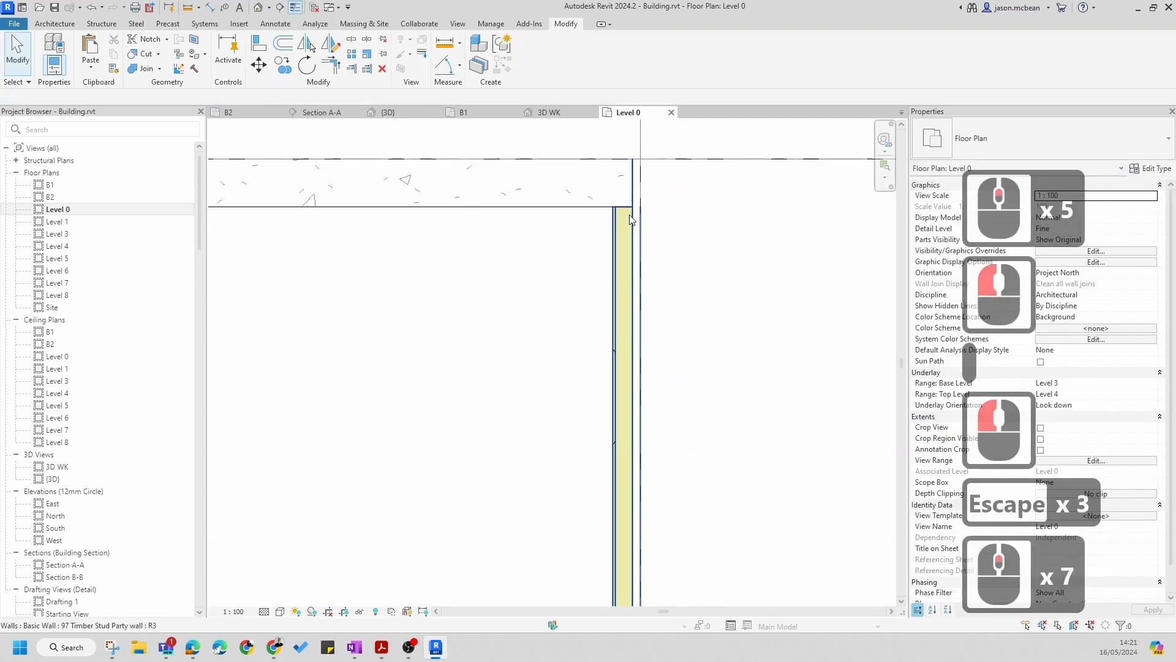
key("Escape")
left_click(614, 187)
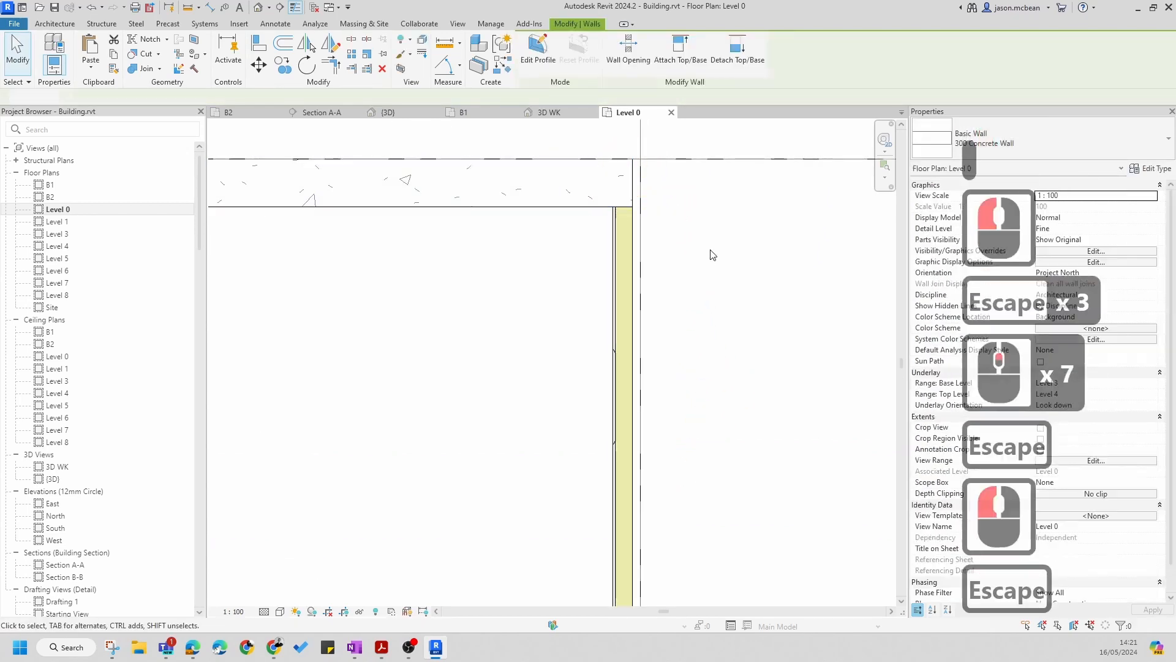
scroll(712, 255, "down", 7)
left_click(259, 8)
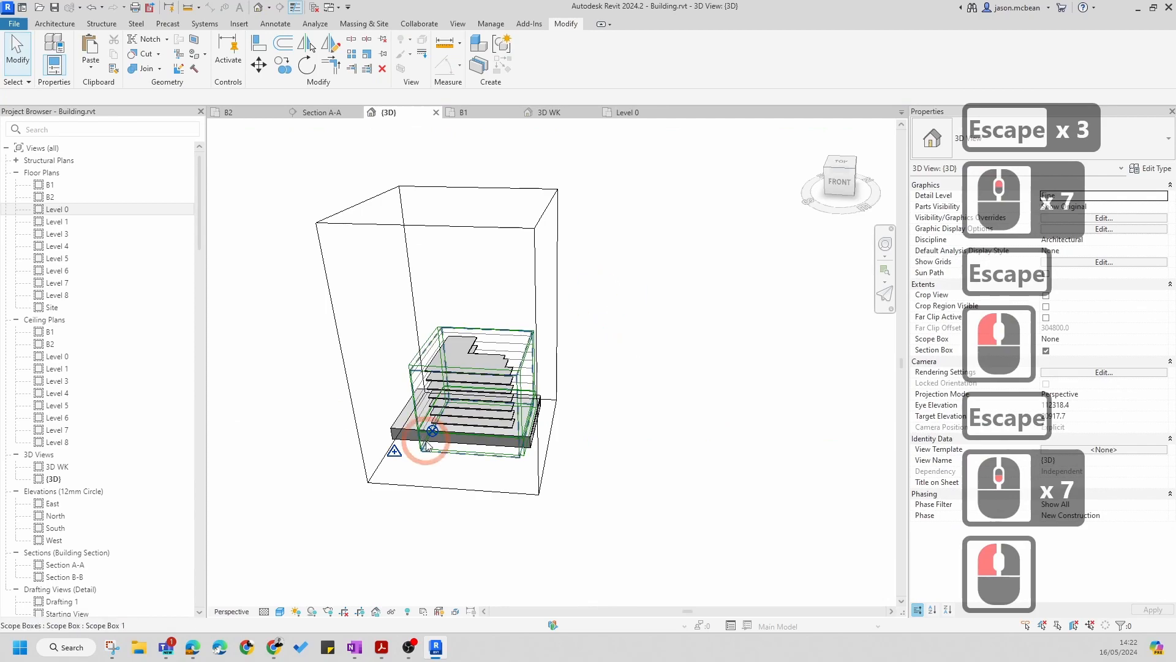
scroll(427, 445, "up", 6)
middle_click_drag(427, 445, 651, 393, "shift")
scroll(742, 454, "up", 15)
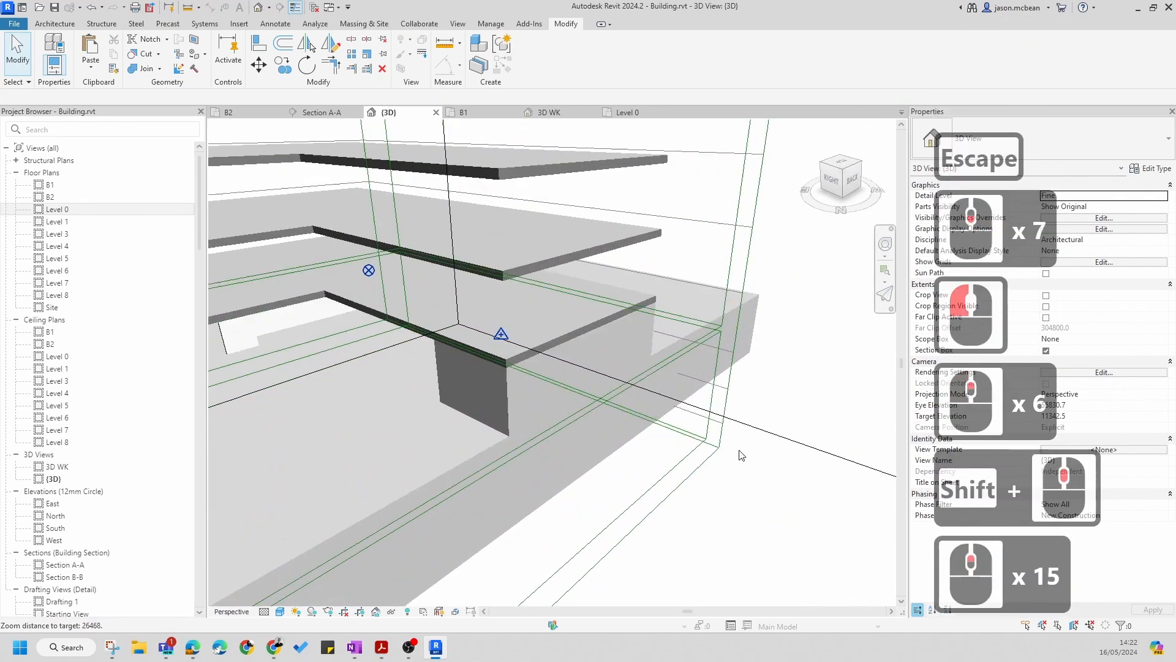
scroll(741, 455, "up", 7)
key("Escape")
key("Escape")
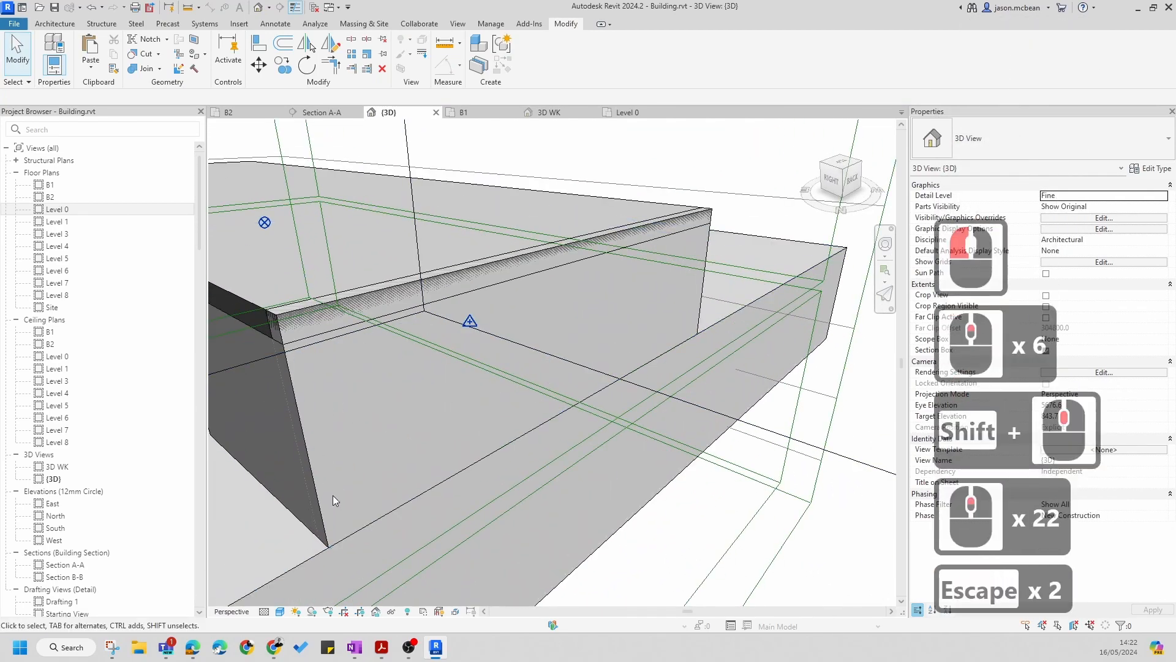
scroll(576, 442, "down", 8)
middle_click_drag(576, 443, 643, 446, "shift")
scroll(753, 406, "up", 5)
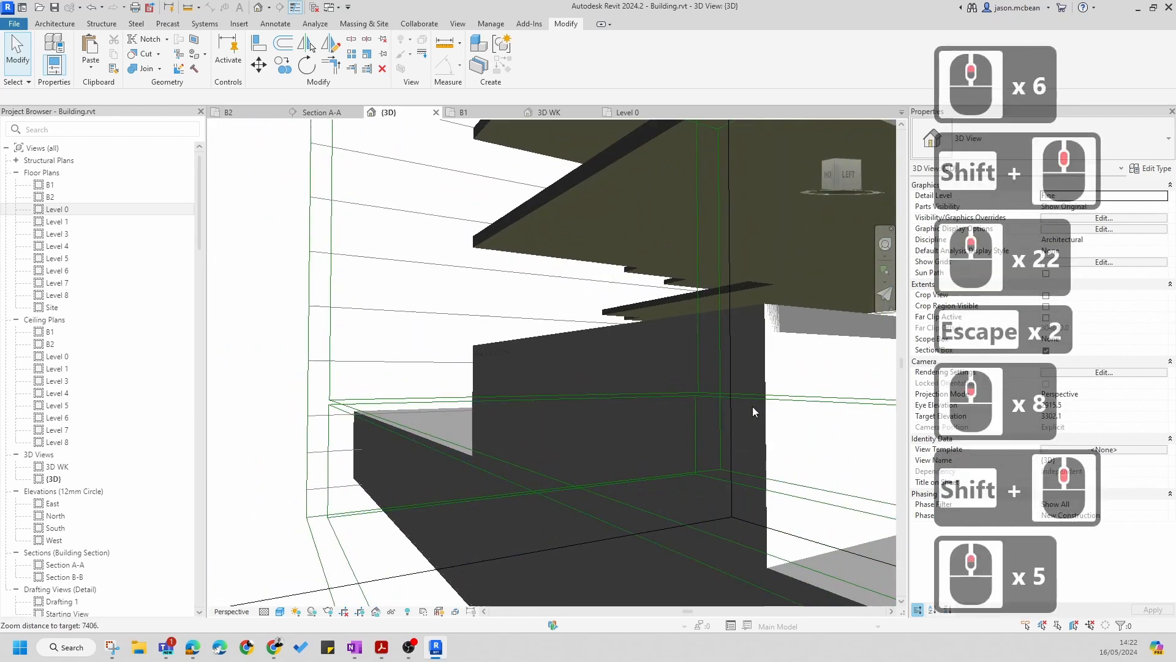
key("Escape")
scroll(771, 366, "down", 7)
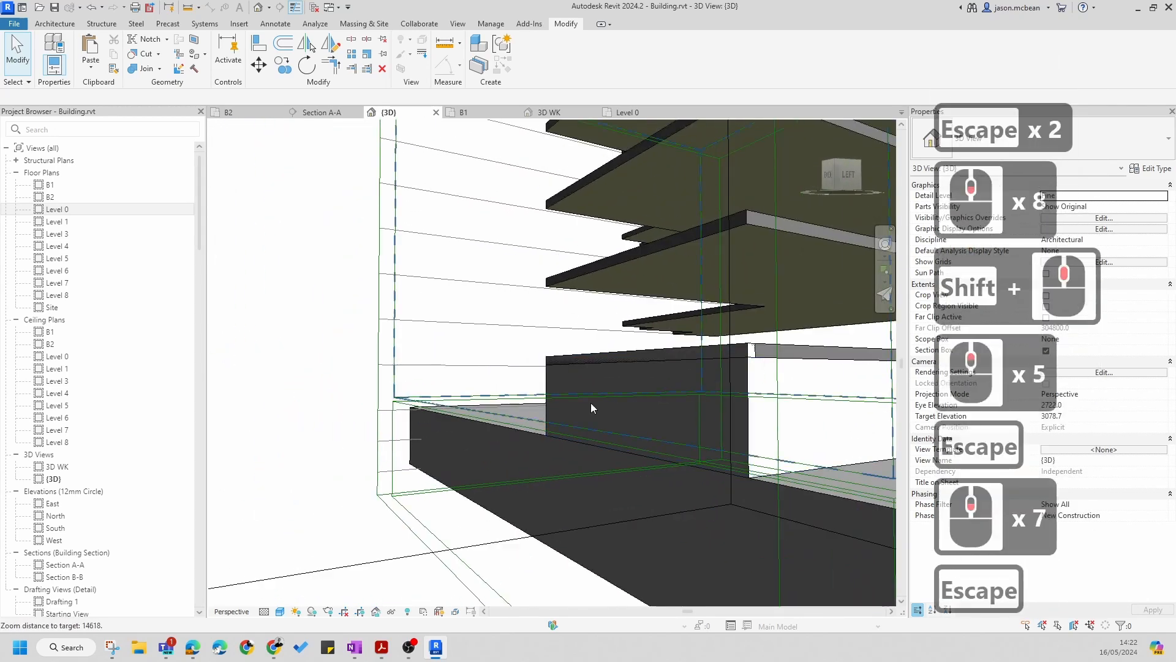
Return to the Level 0 floor plan and pull the upper end of the grid 2 party wall down clear of the concrete wall
double_click(54, 209)
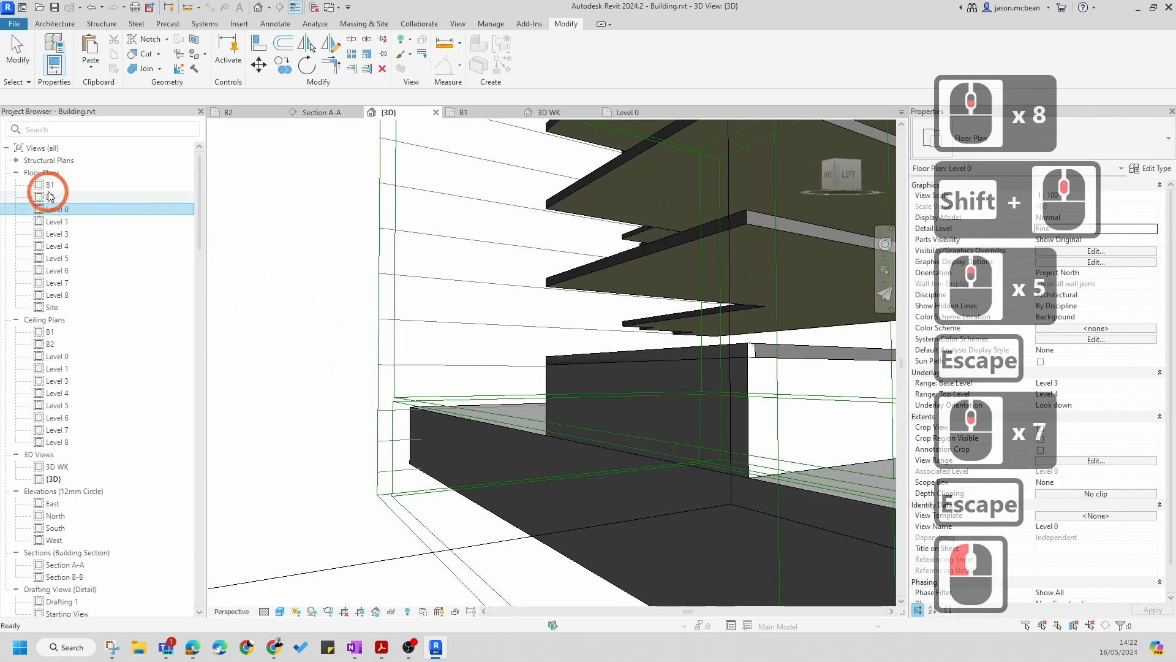
double_click(625, 296)
key("Escape")
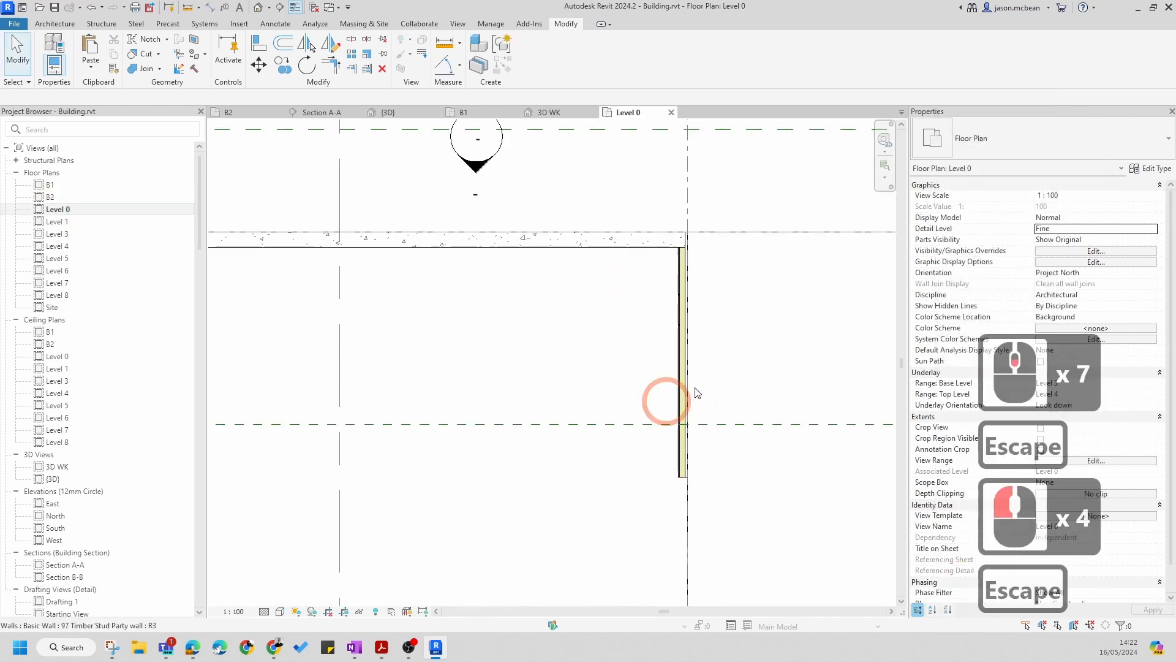
scroll(700, 294, "up", 8)
key("Escape")
scroll(684, 273, "up", 1)
middle_click_drag(682, 290, 717, 520)
key("Escape")
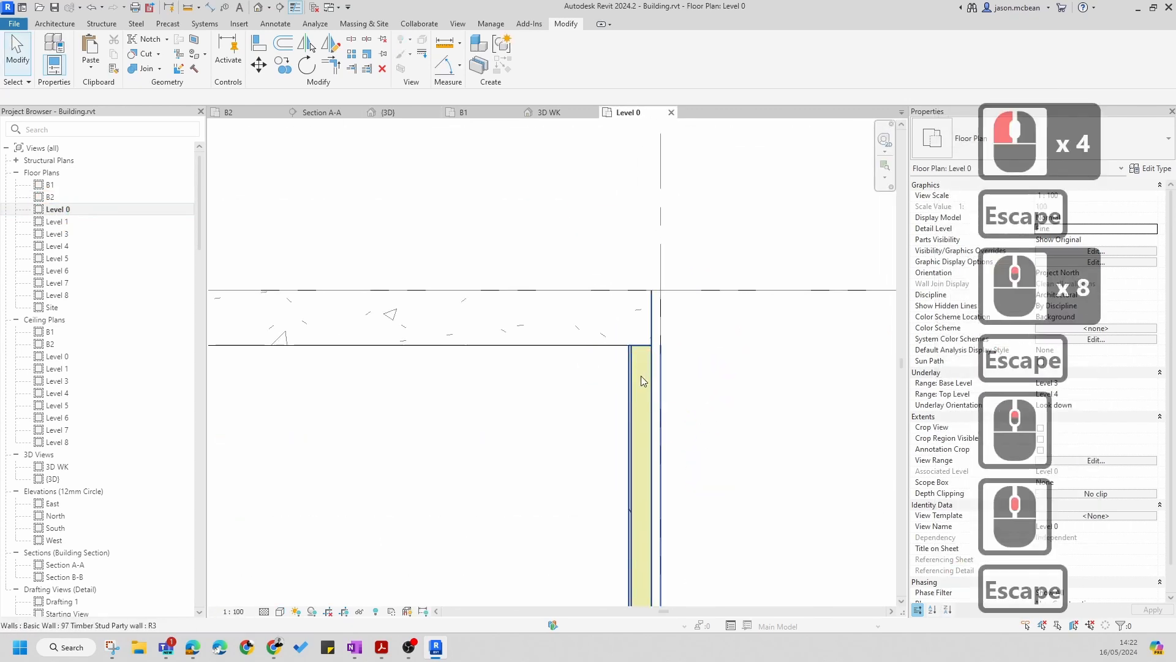
left_click(654, 301)
left_click_drag(661, 318, 660, 372)
Extend the end of the concrete wall to the grid 2 property line
left_click(653, 308)
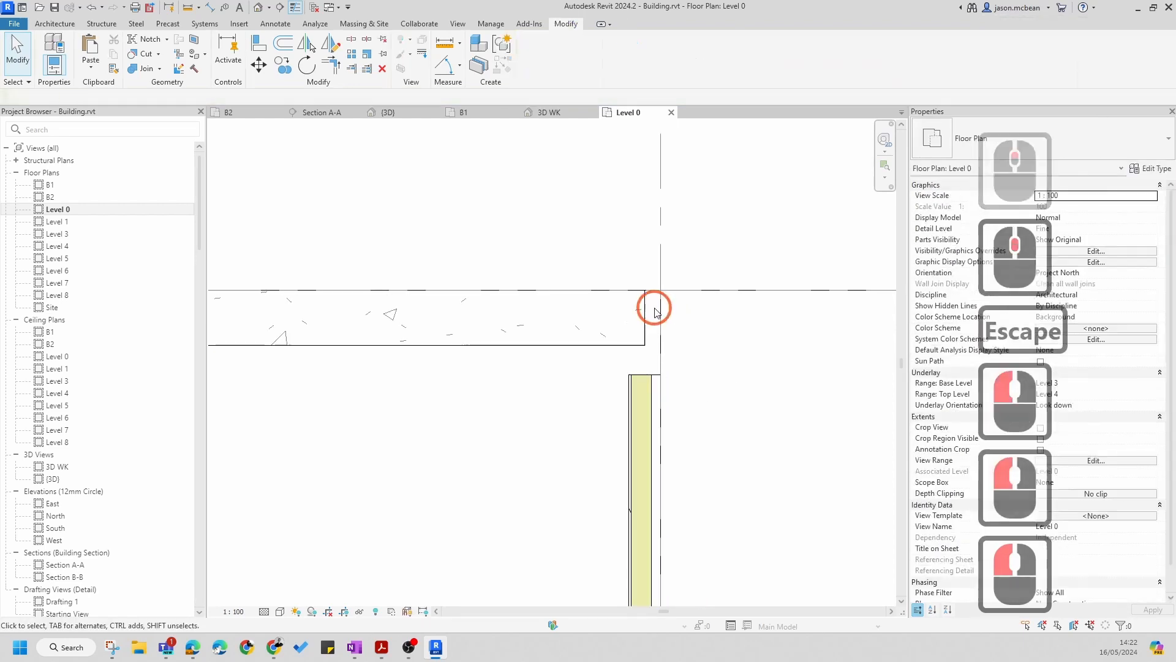
left_click(653, 303)
left_click_drag(644, 291, 661, 290)
Extend the upper end of the grid 2 party wall back up into the concrete wall
left_click(646, 376)
left_click_drag(661, 375, 660, 318)
right_click(660, 318)
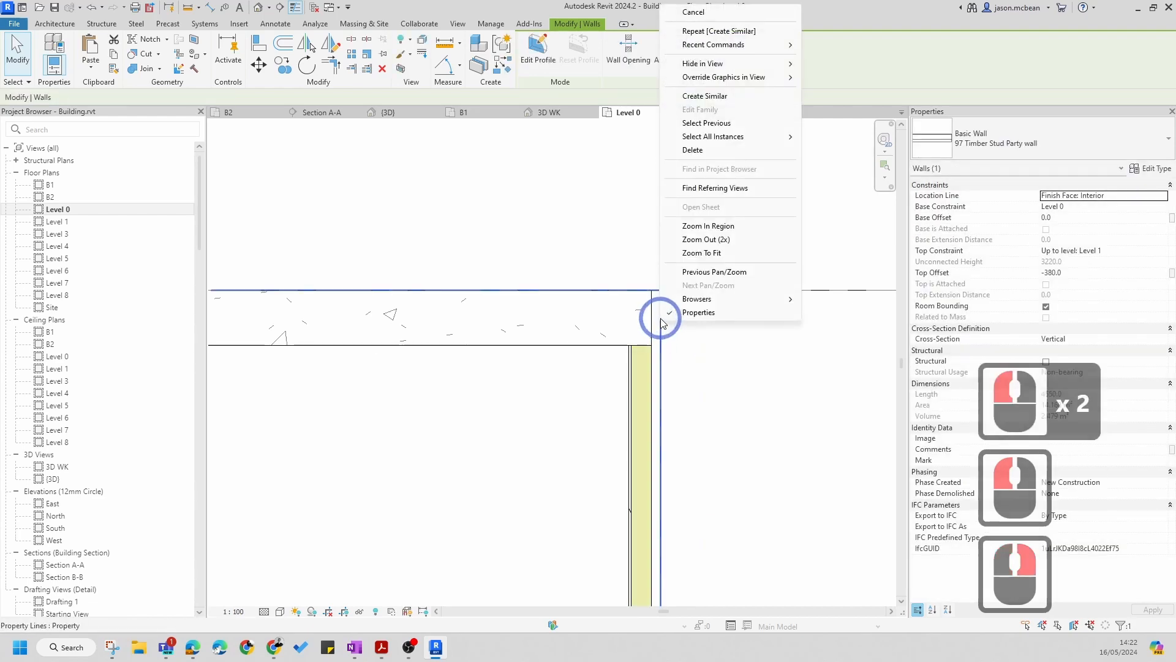
key("Escape")
left_click(644, 360)
right_click(651, 370)
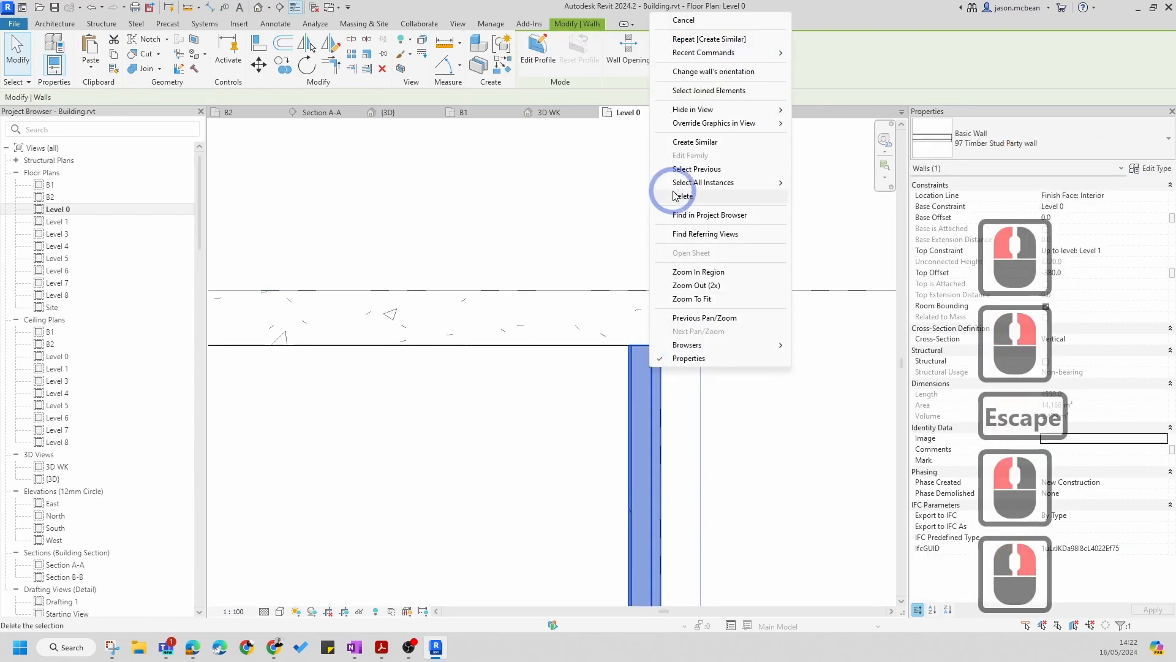
key("Escape")
key("Escape")
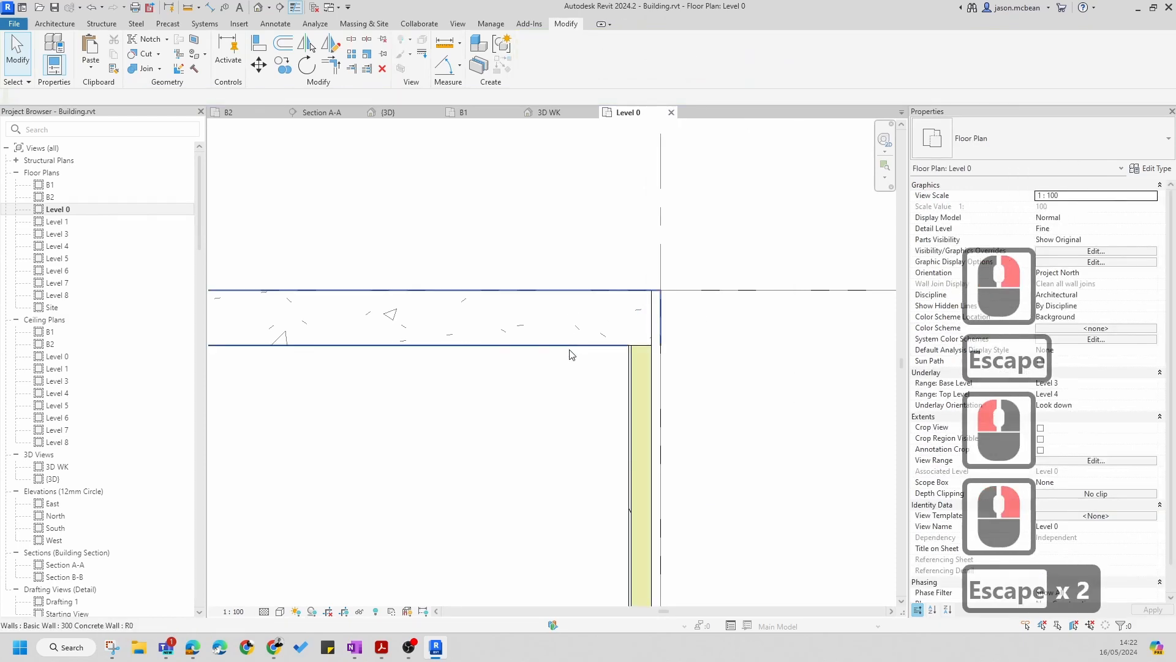
Extend the concrete wall's end past the grid 2 line, over the party wall
left_click(573, 345)
left_click(655, 315)
left_click_drag(645, 289, 690, 289)
key("Escape")
Pull the concrete wall's overshooting end back to the grid 2 line
left_click(594, 348)
left_click(635, 288)
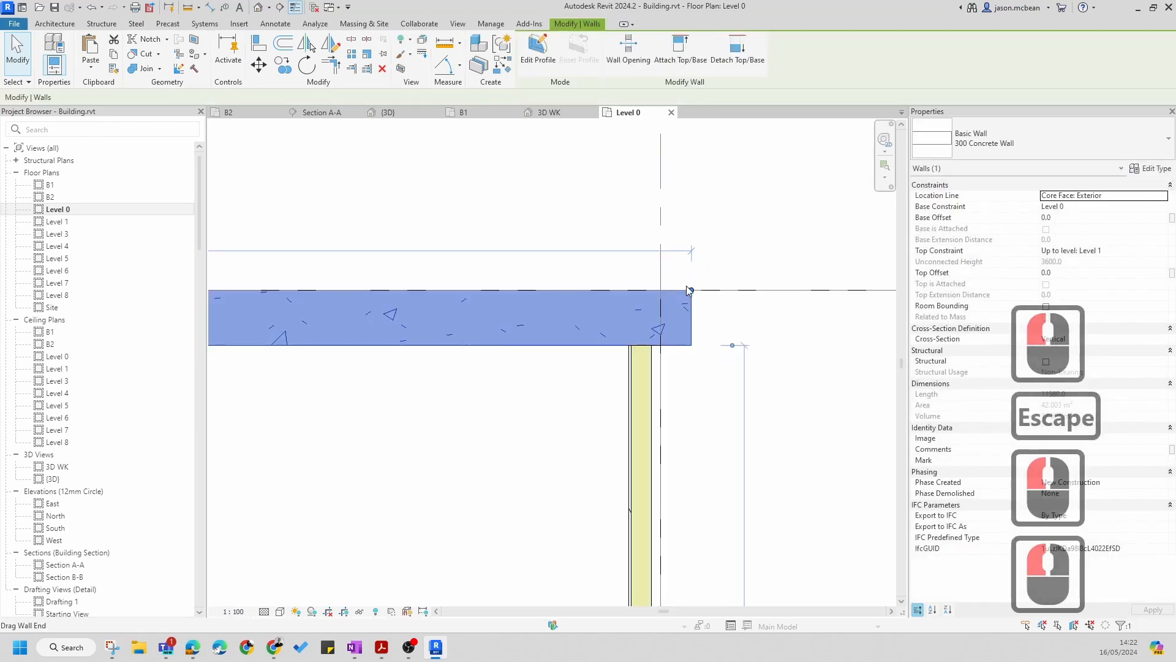
right_click(690, 282)
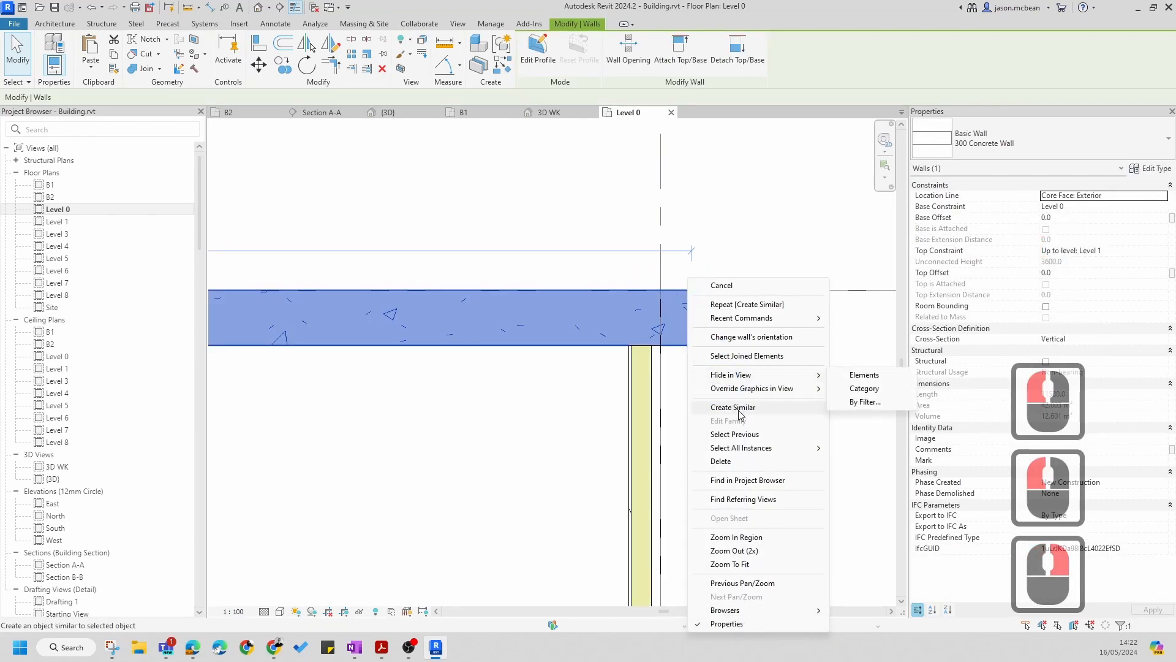
key("Escape")
left_click(662, 289)
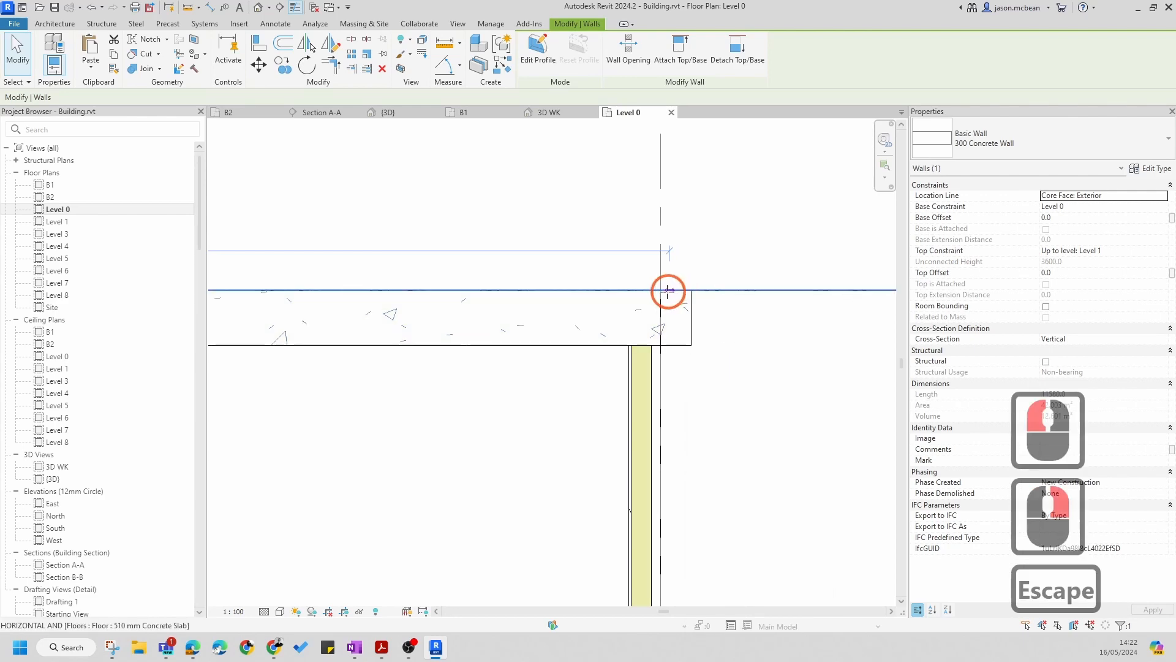
key("Escape")
Extend the concrete wall's opposite end, above the grid 1 party wall, to the vertical property line
scroll(773, 363, "down", 7)
scroll(773, 363, "down", 14)
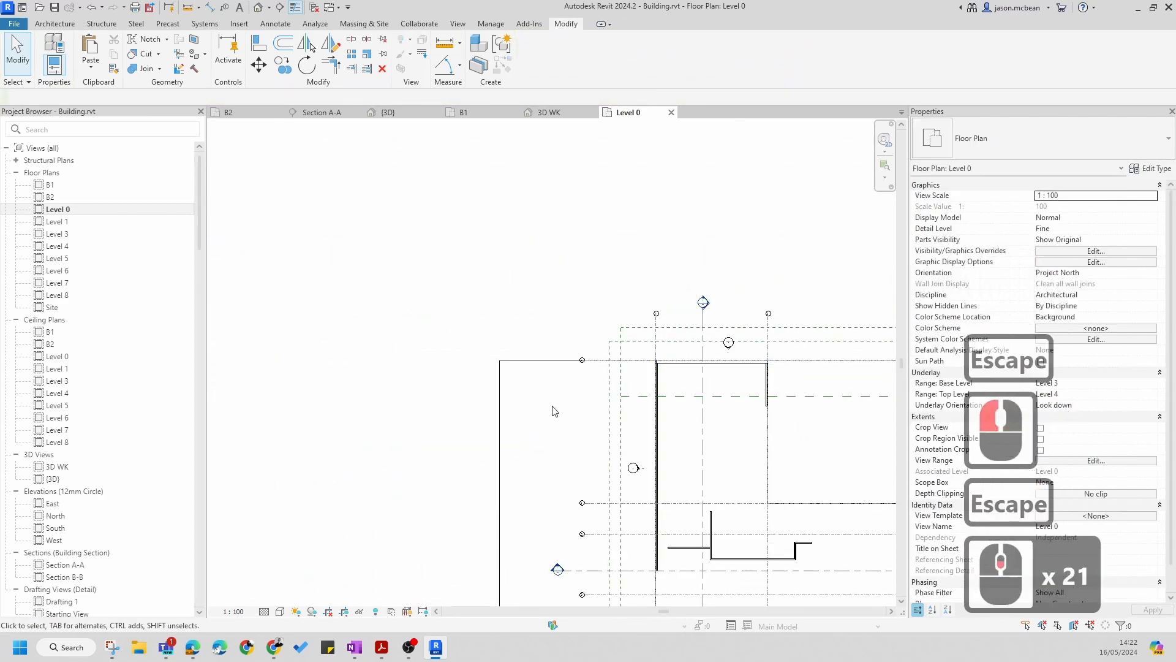
scroll(709, 359, "up", 19)
left_click(730, 356)
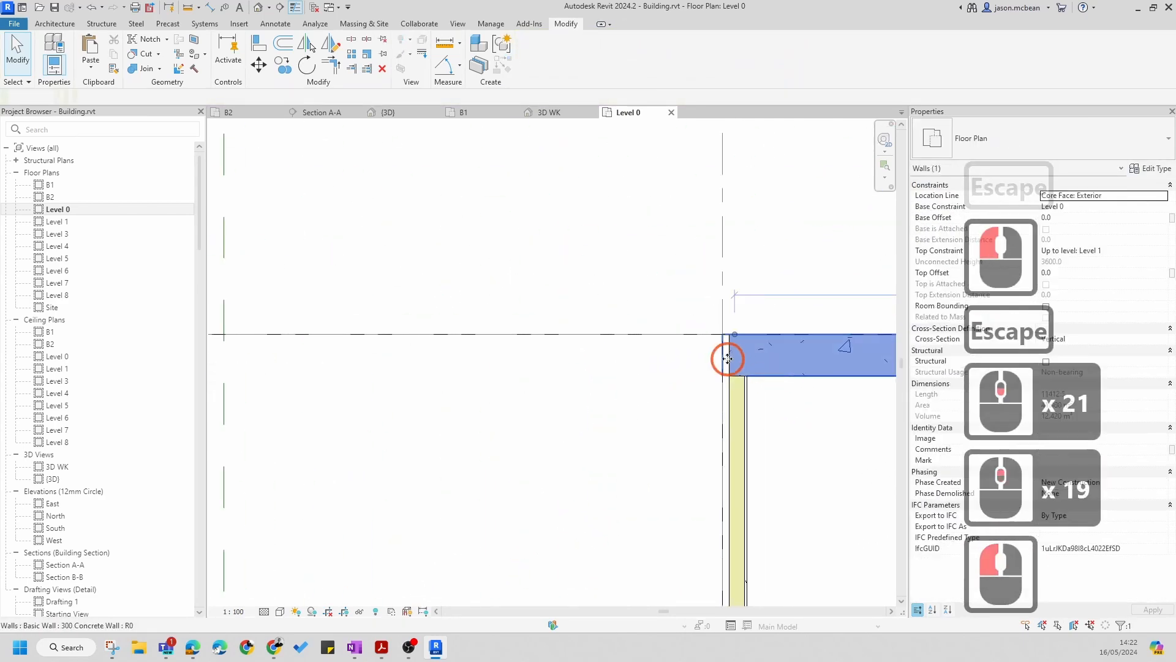
mouse_move(734, 333)
left_mouse_down()
mouse_move(693, 335)
mouse_move(723, 330)
left_mouse_up()
left_click(651, 296)
key("Escape")
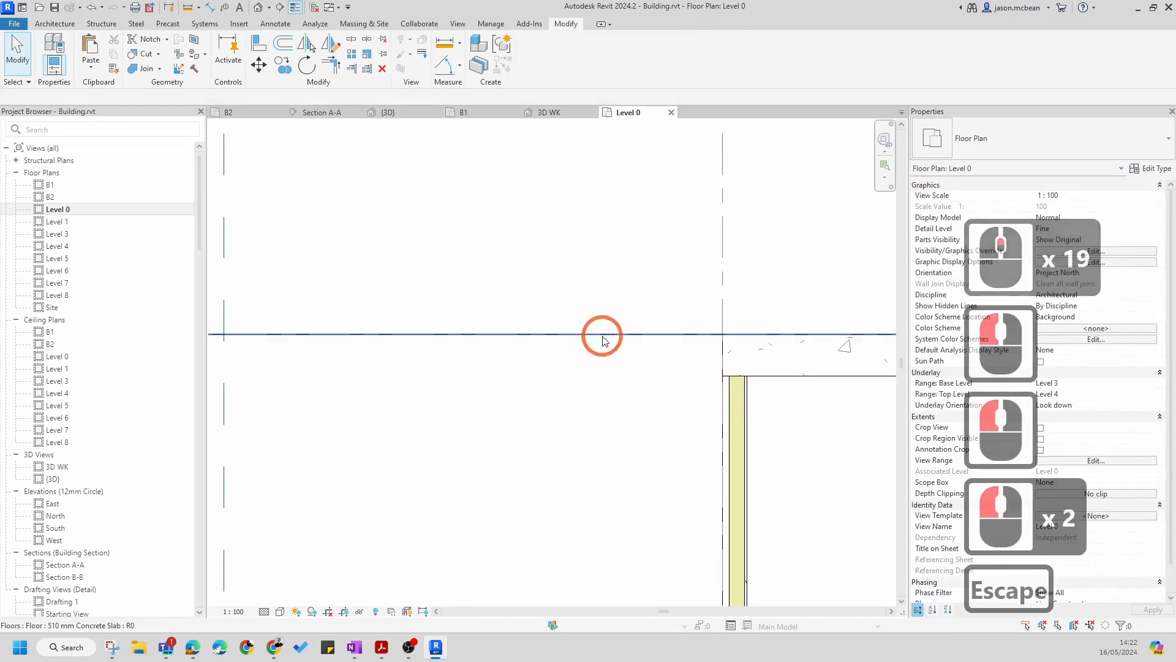
Inspect the concrete wall's end and its junction with the grid 2 party wall
scroll(578, 339, "down", 9)
middle_click_drag(730, 444, 535, 323)
middle_click_drag(698, 312, 622, 306)
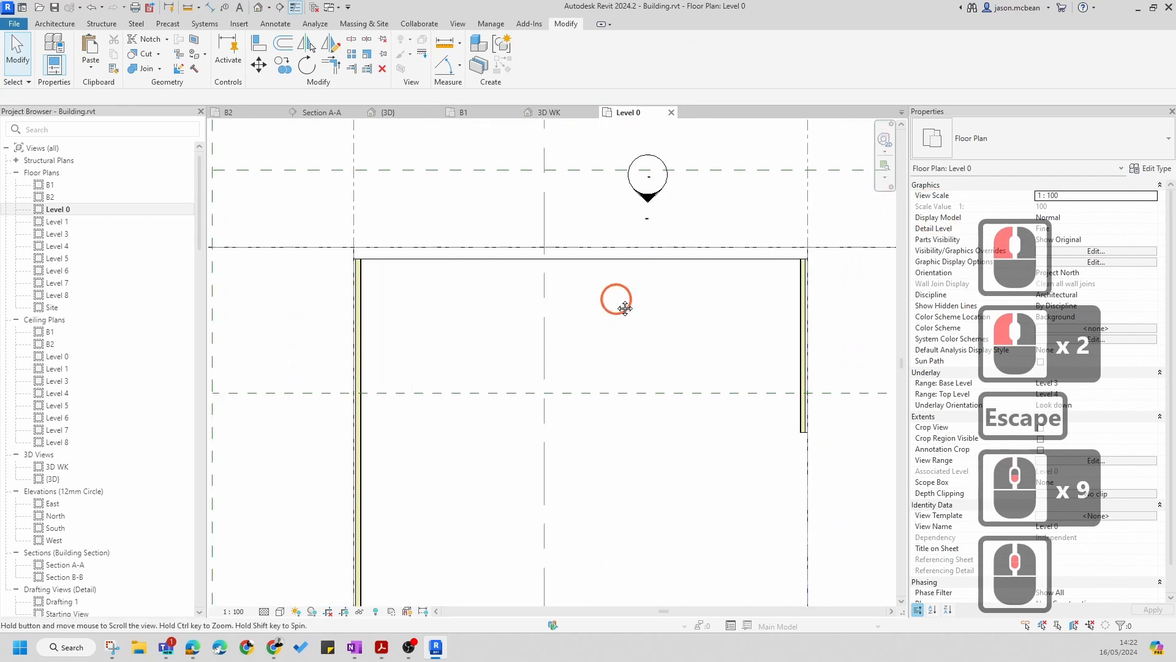
scroll(621, 306, "down", 1)
scroll(804, 253, "up", 13)
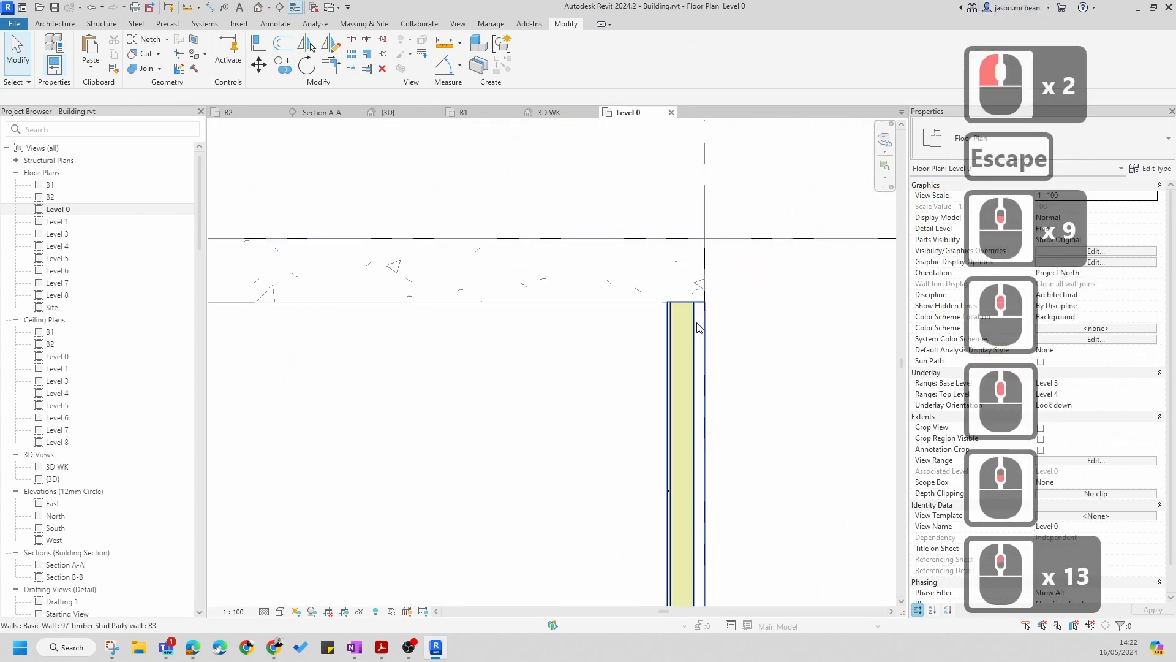
left_click(696, 325)
left_click(775, 333)
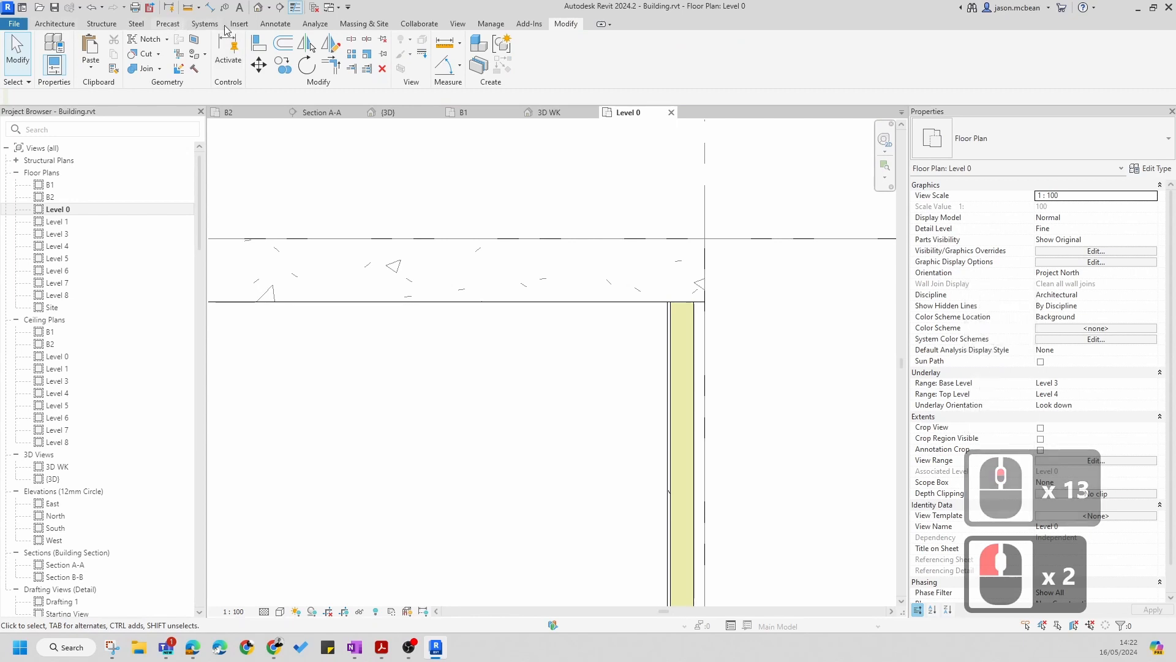
key("Escape")
Dimension the concrete wall's thickness with an aligned dimension that references faces of core
left_click(301, 54)
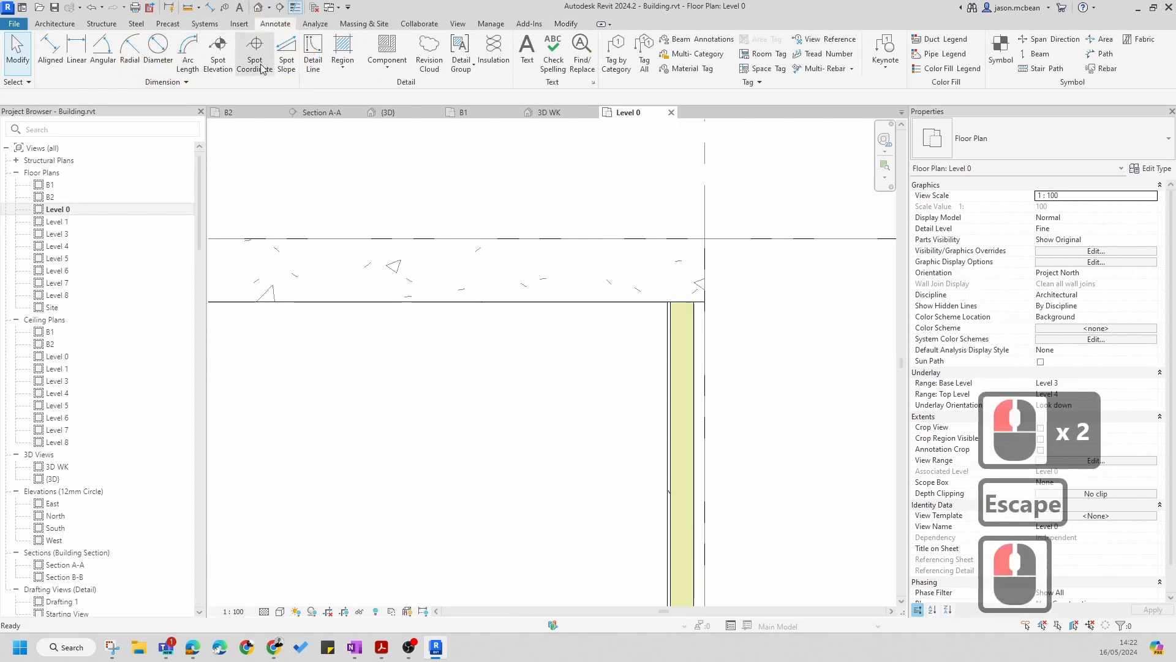
left_click(51, 54)
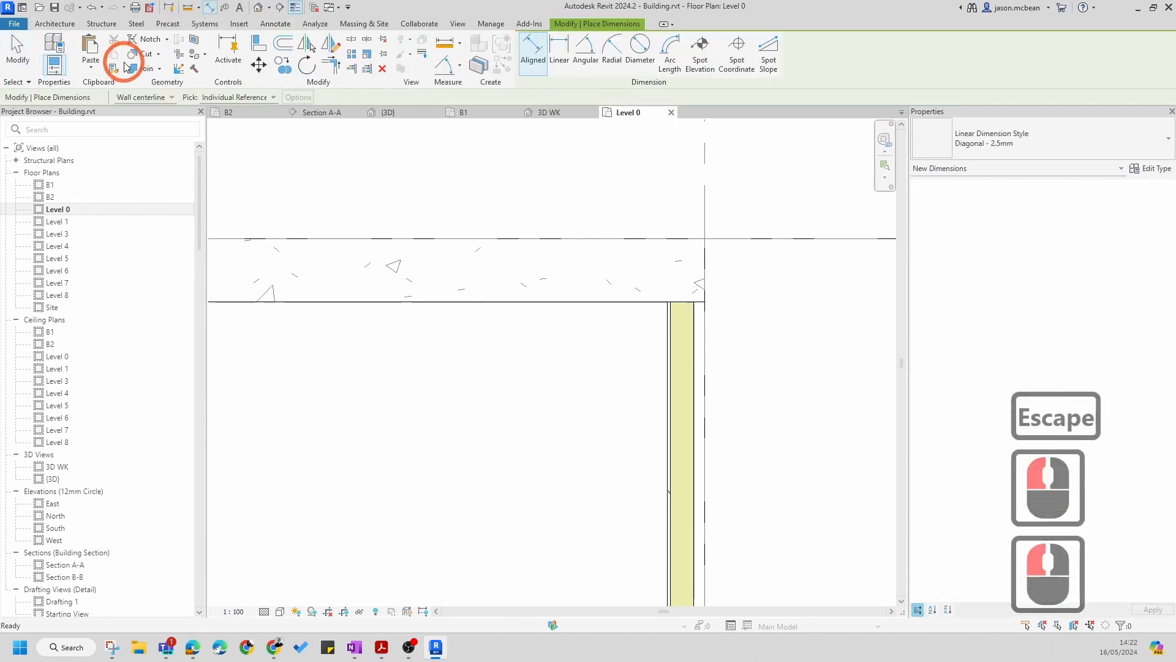
left_click(172, 98)
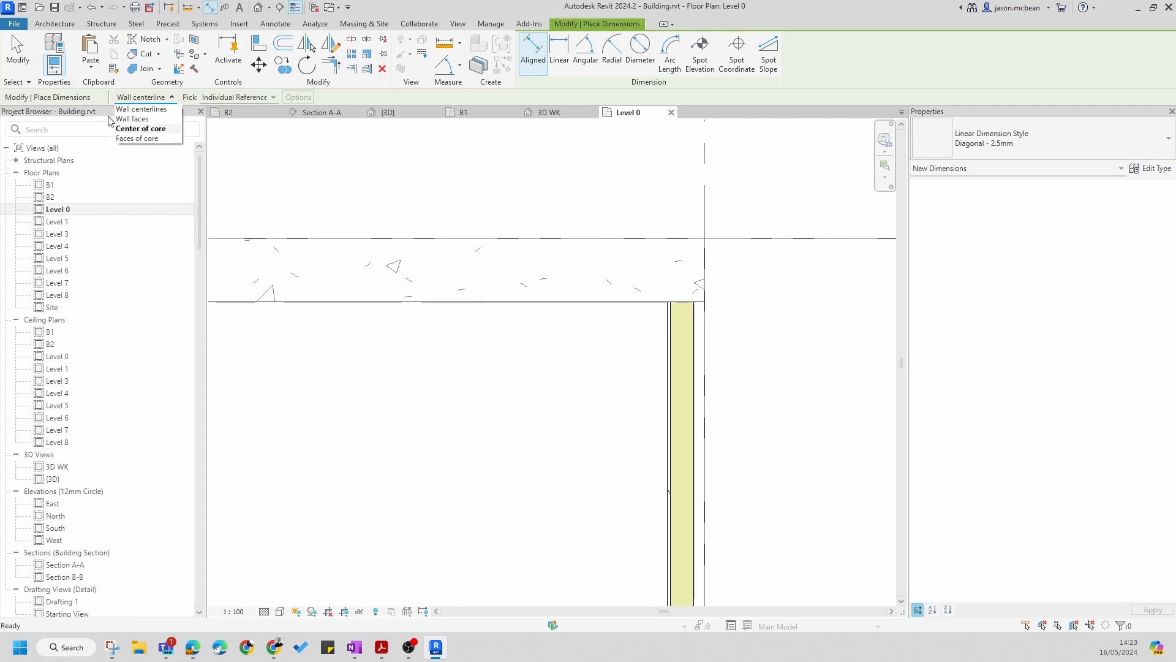
left_click(136, 139)
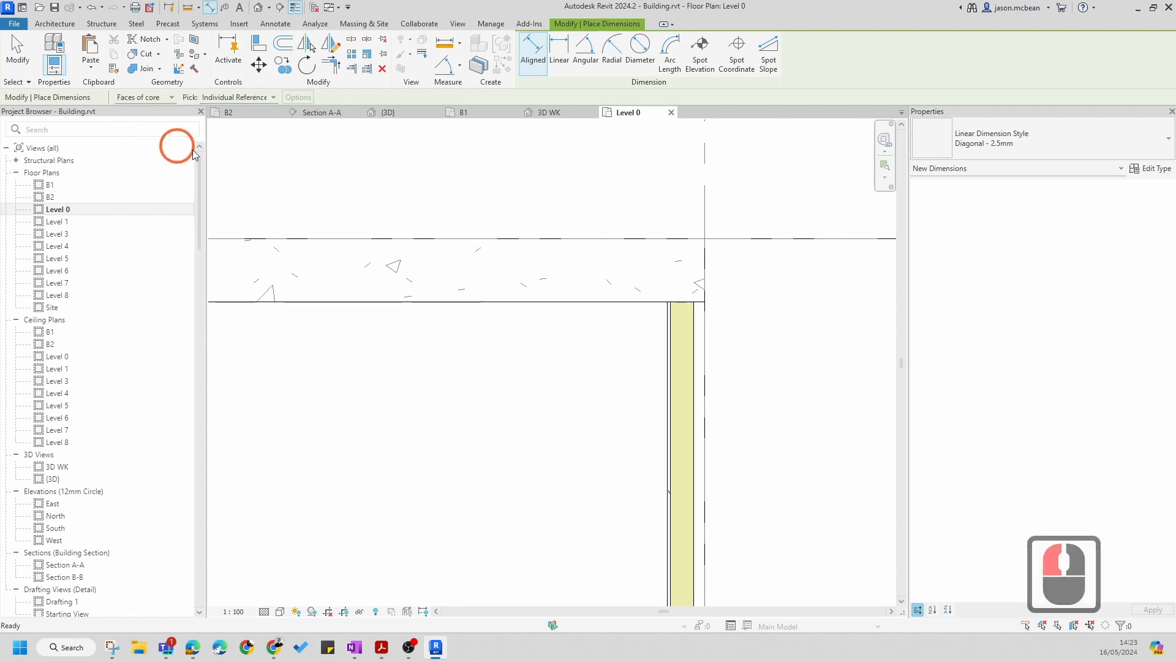
left_click(385, 239)
left_click(386, 302)
left_click(310, 370)
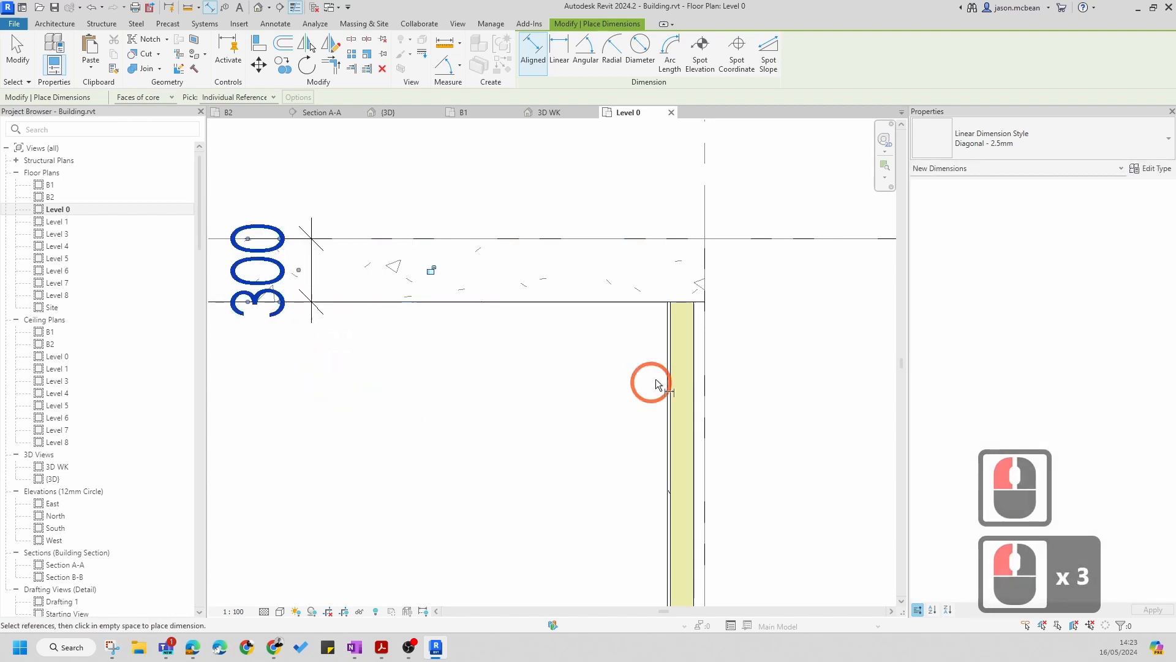
Dimension the grid 2 party wall's core thickness, placing the dimension above the concrete wall
scroll(671, 306, "up", 7)
left_click(671, 311)
left_click(735, 326)
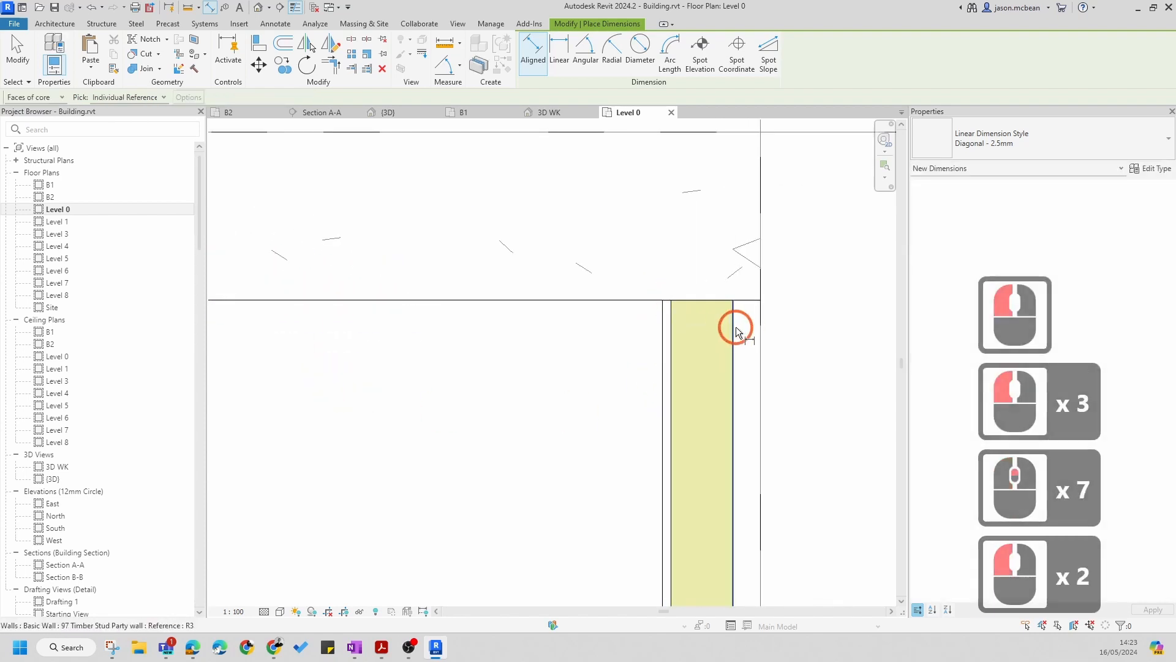
left_click(668, 328)
left_click(735, 333)
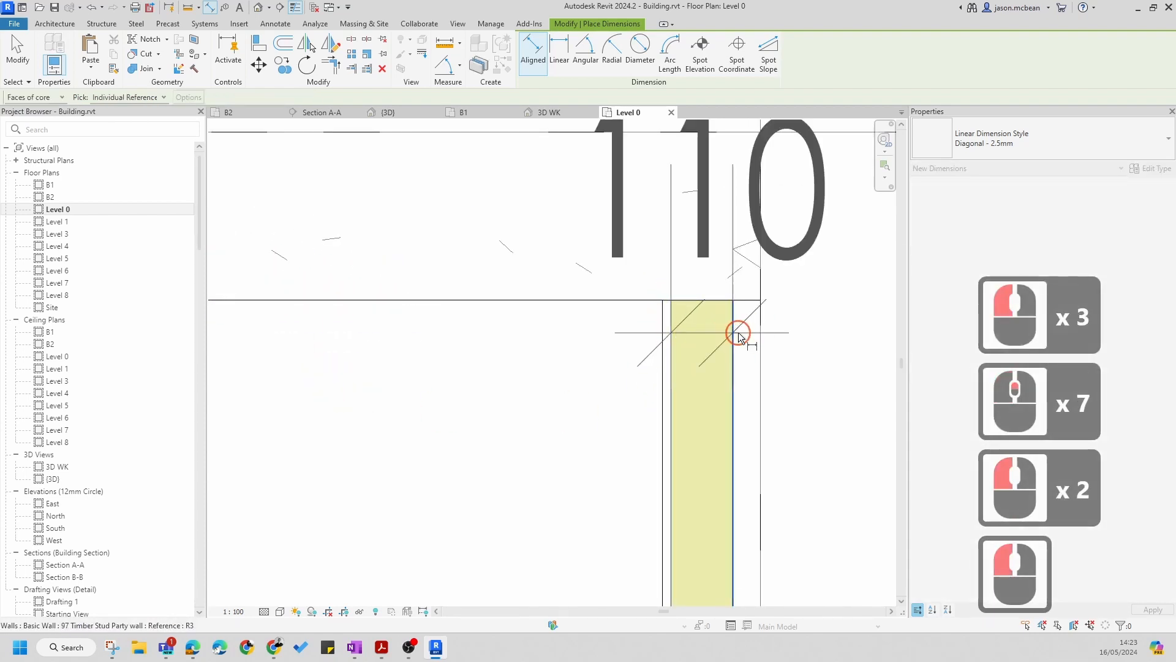
scroll(740, 248, "down", 7)
left_click(727, 239)
scroll(753, 281, "down", 6)
key("Escape")
key("Escape")
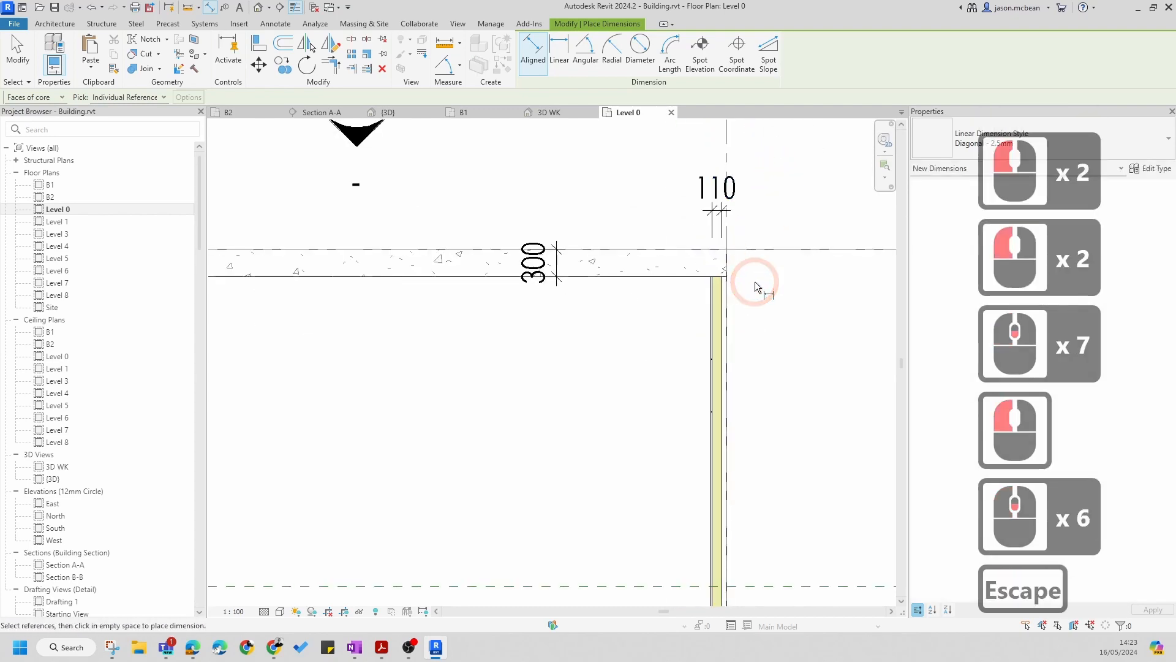
Move the party wall dimension's outer witness line to the grid 2 line, and delete that dimension
scroll(715, 184, "up", 6)
left_click(724, 225)
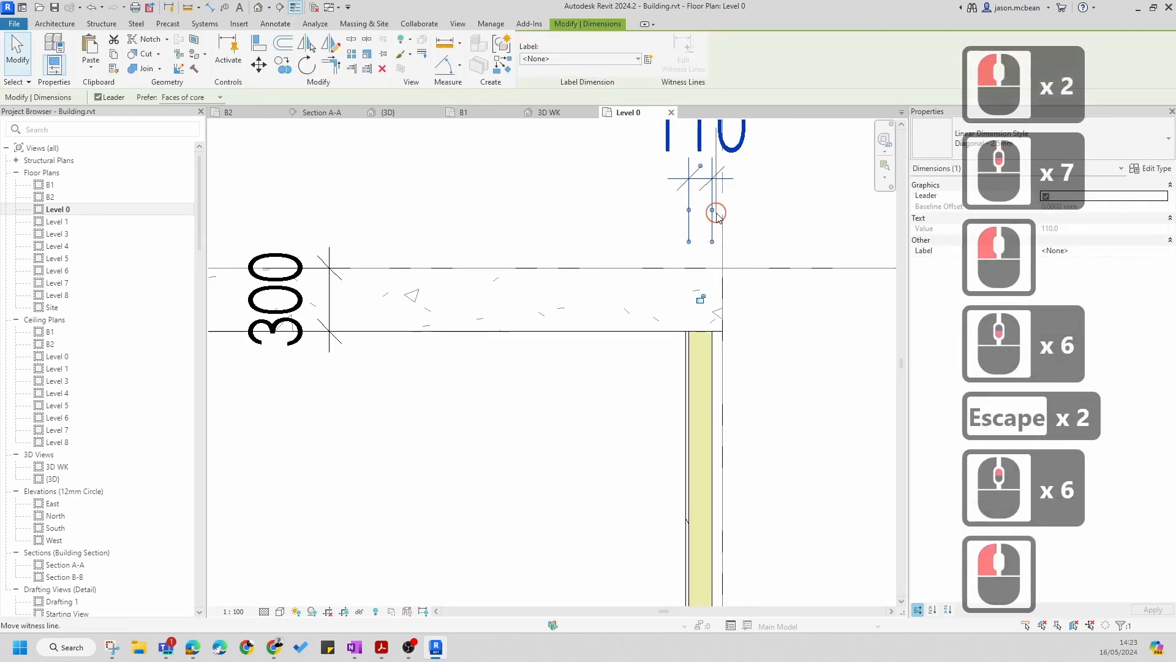
scroll(757, 306, "down", 3)
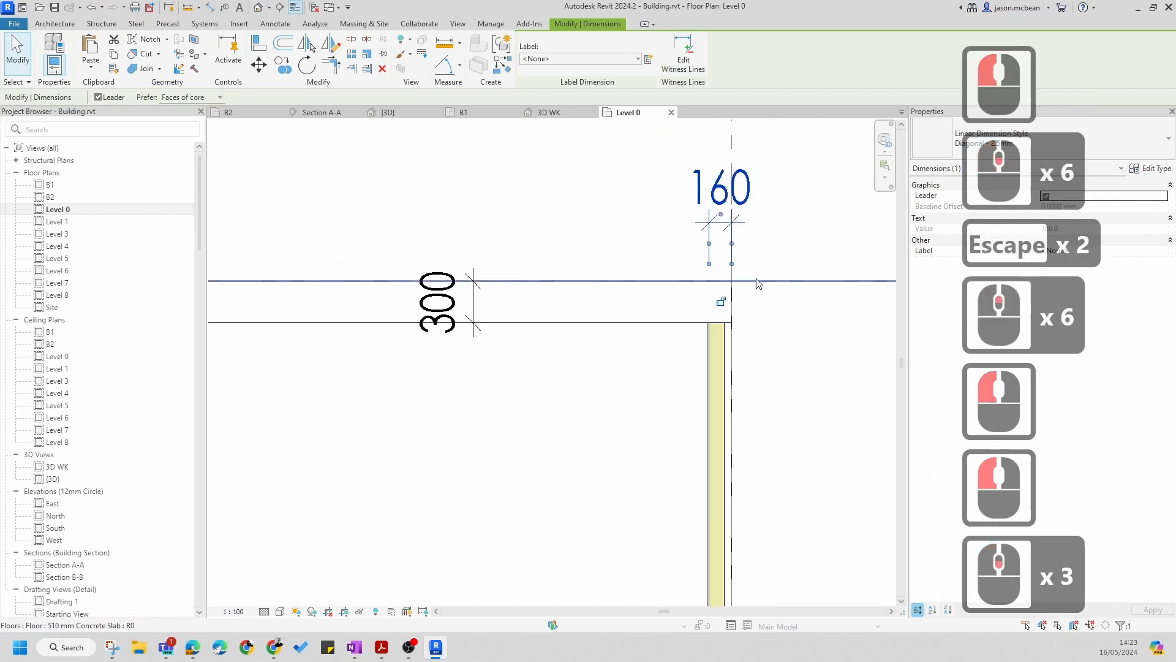
key("Delete")
Delete the thickness dimension on the concrete wall
scroll(716, 331, "up", 7)
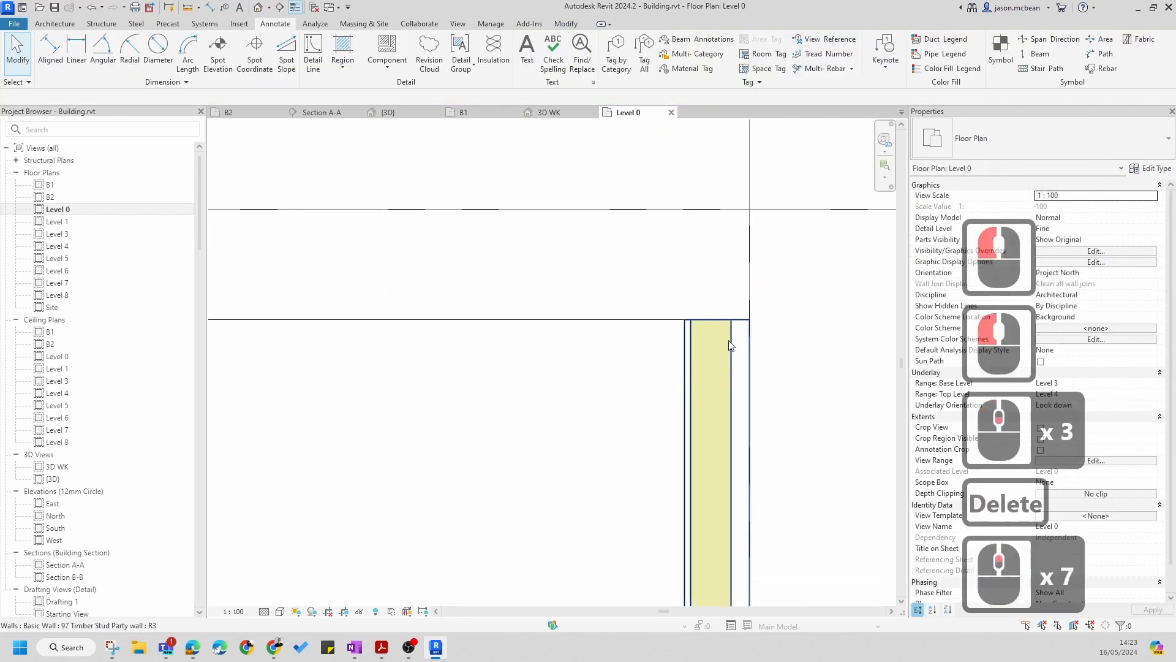
scroll(694, 341, "up", 7)
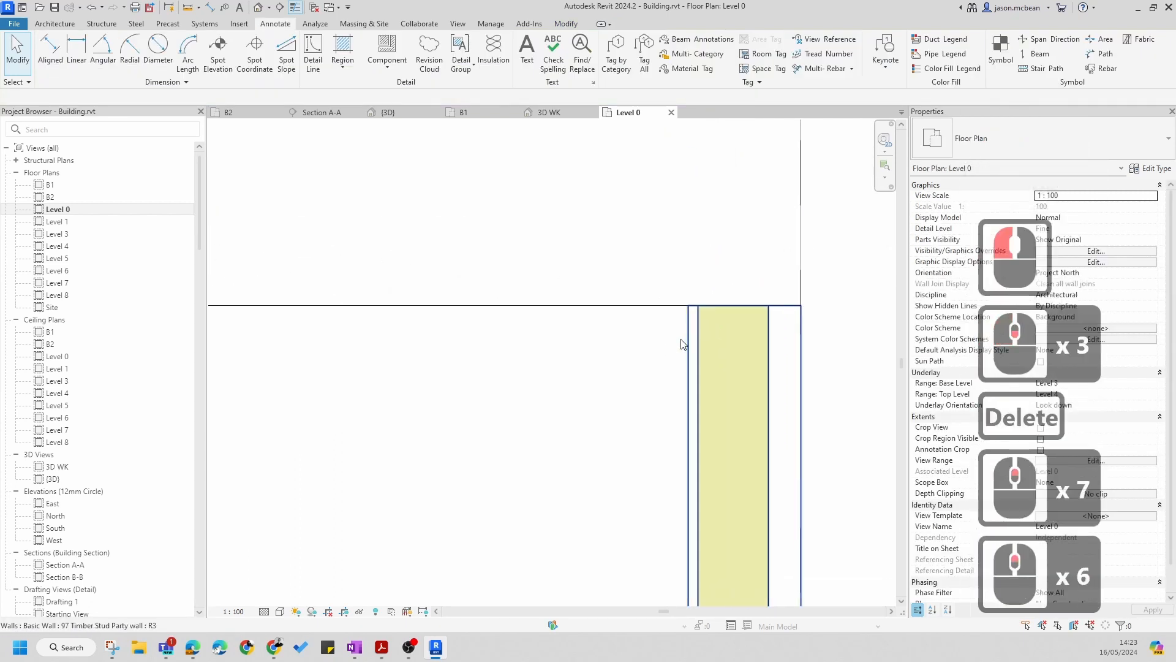
scroll(695, 340, "down", 18)
scroll(618, 323, "down", 2)
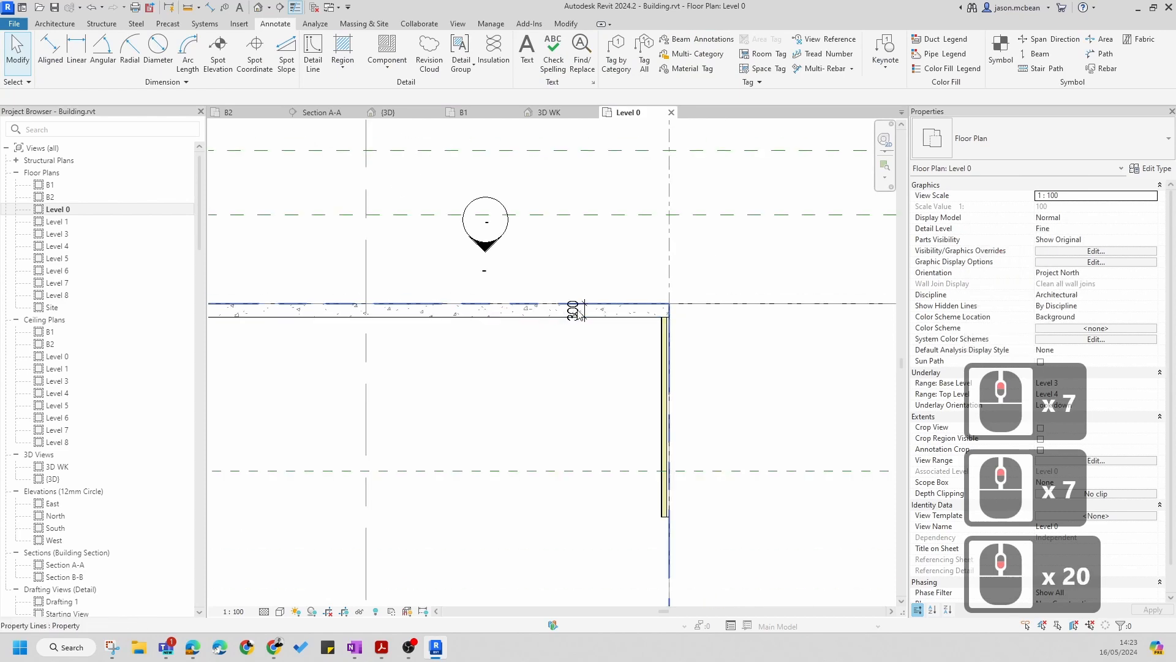
scroll(593, 318, "up", 7)
key("Escape")
left_click(619, 285)
key("Delete")
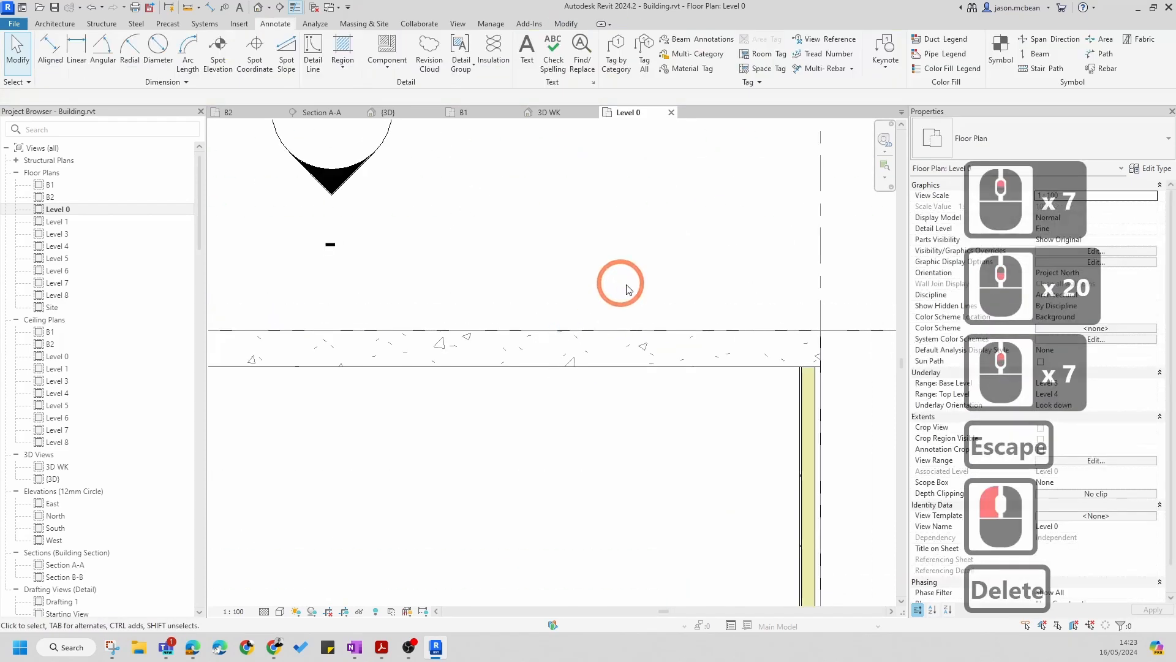
Stretch the top of the 300 Concrete Wall up to the uppermost floor slab in the default 3D view, giving a top offset of 21600 mm
scroll(487, 211, "down", 16)
left_click(553, 334)
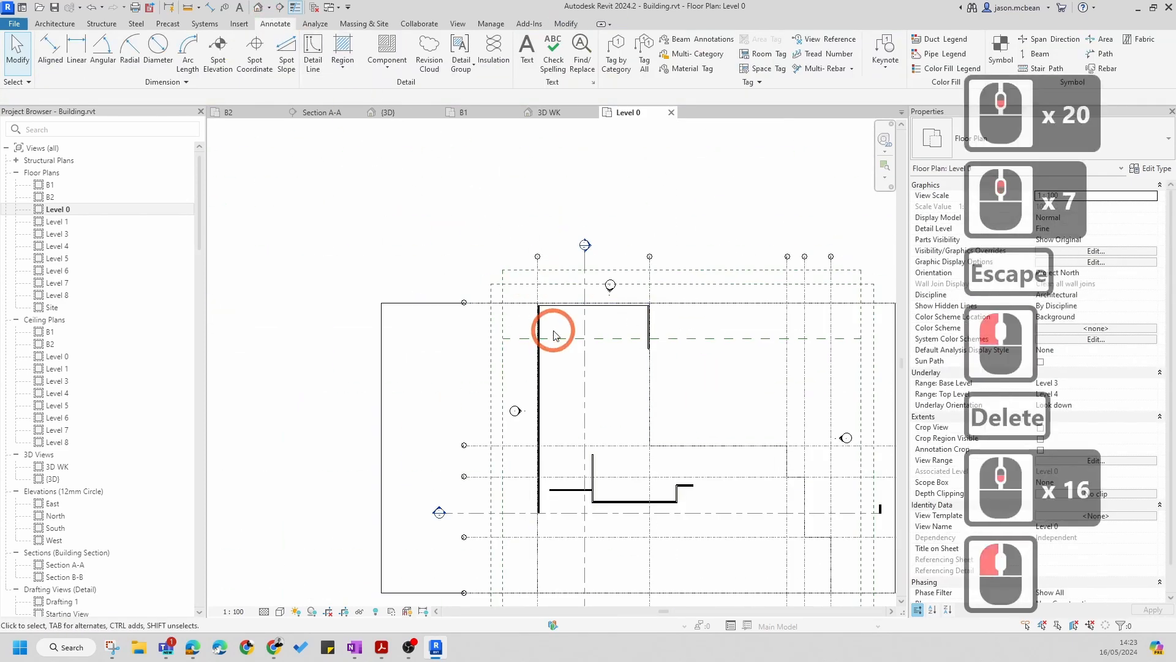
left_click(261, 8)
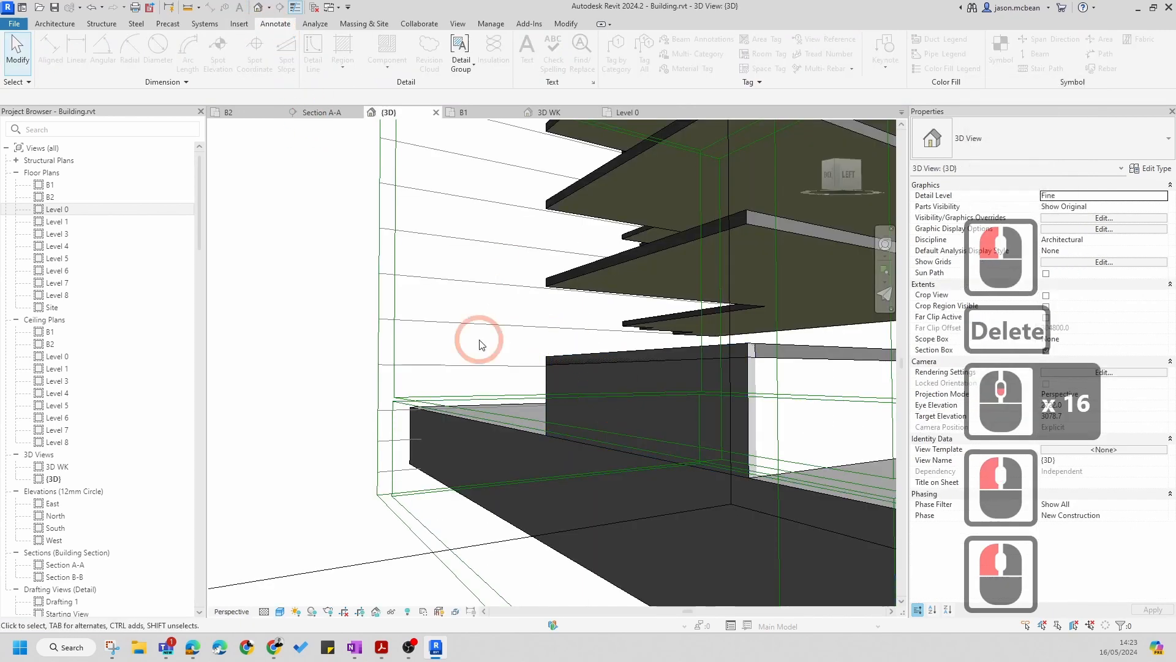
scroll(480, 341, "down", 7)
middle_click_drag(480, 341, 579, 442, "shift")
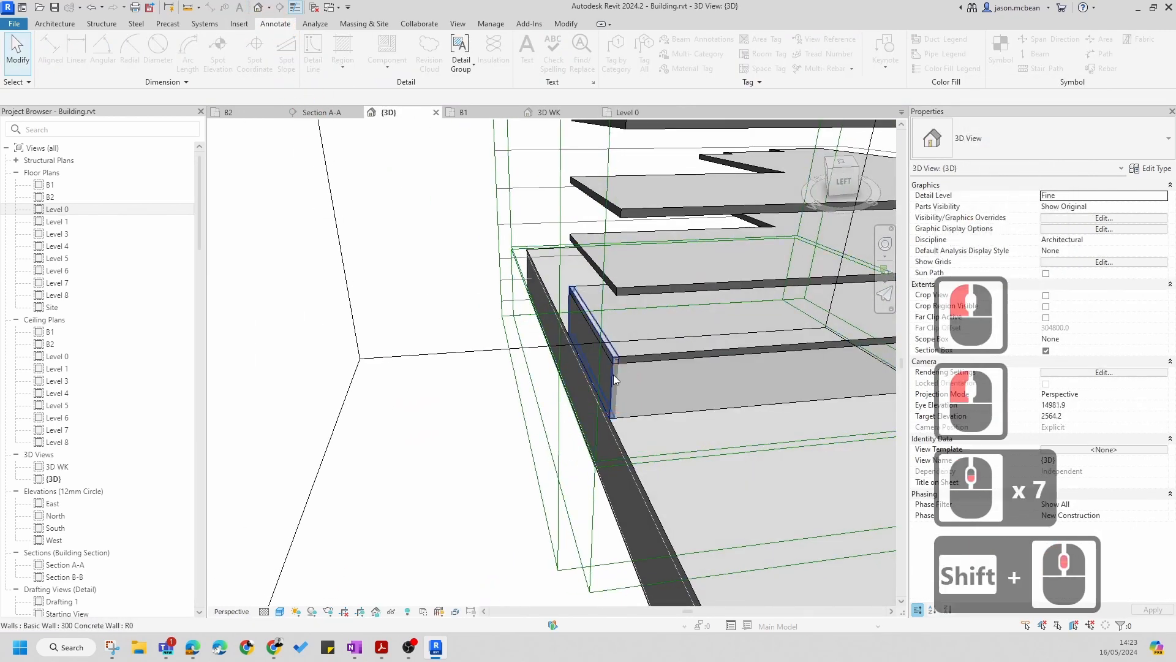
left_click(615, 380)
scroll(601, 337, "down", 12)
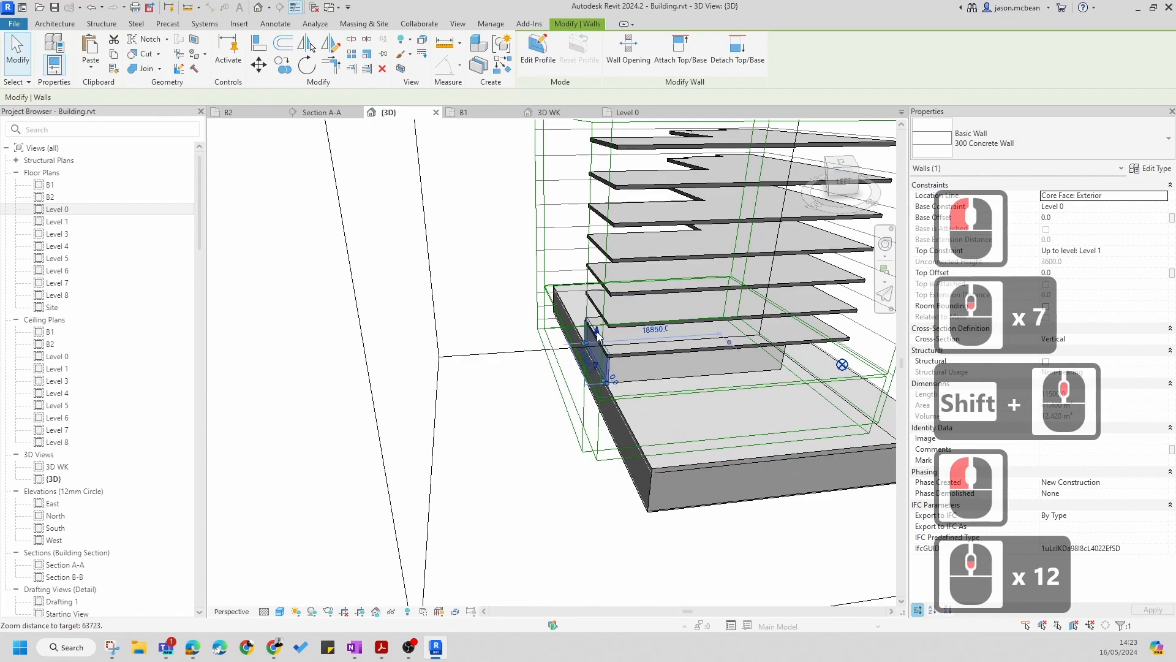
left_click_drag(598, 334, 631, 153)
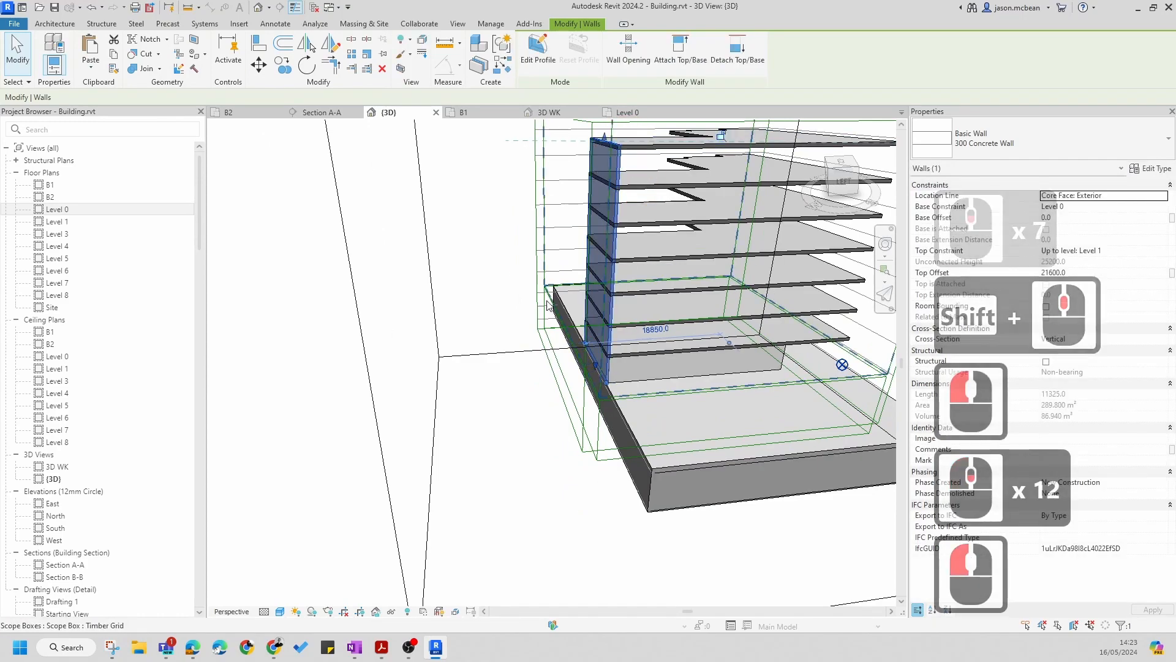
key("Escape")
Examine the raised concrete wall from the back of the building, and return to the Level 0 floor plan
scroll(551, 318, "down", 4)
mouse_move(766, 330)
middle_mouse_down("shift")
mouse_move(795, 333)
mouse_move(628, 322)
mouse_move(656, 297)
mouse_move(512, 342)
mouse_move(518, 368)
middle_mouse_up("shift")
scroll(627, 321, "up", 5)
scroll(521, 394, "up", 2)
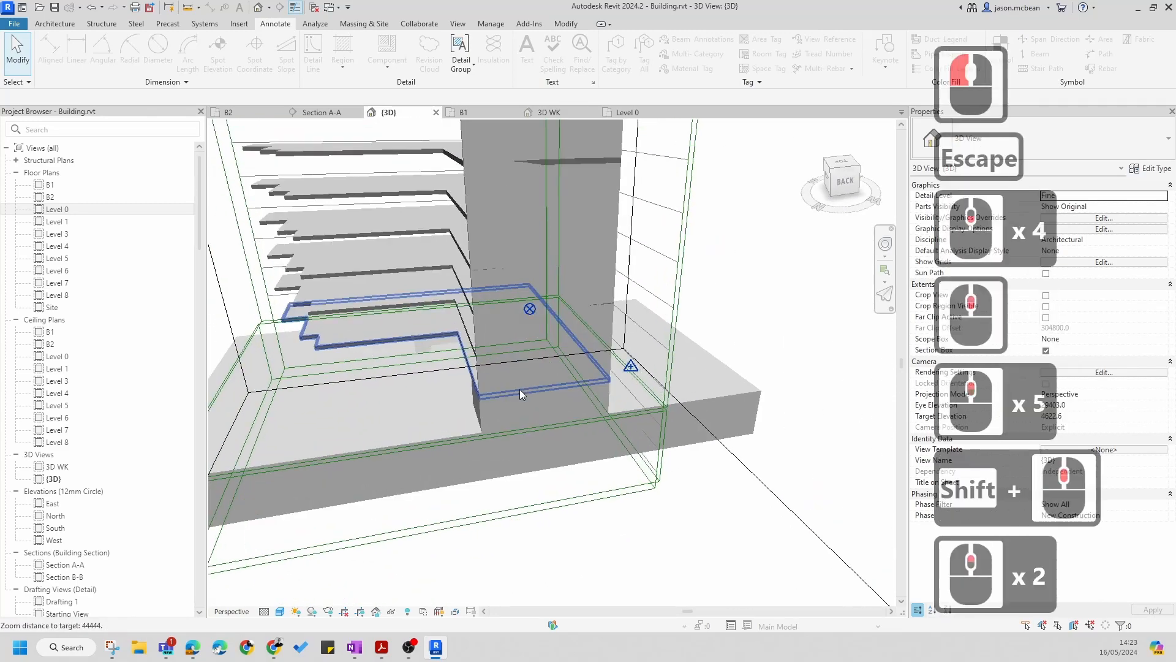
key("Escape")
double_click(125, 207)
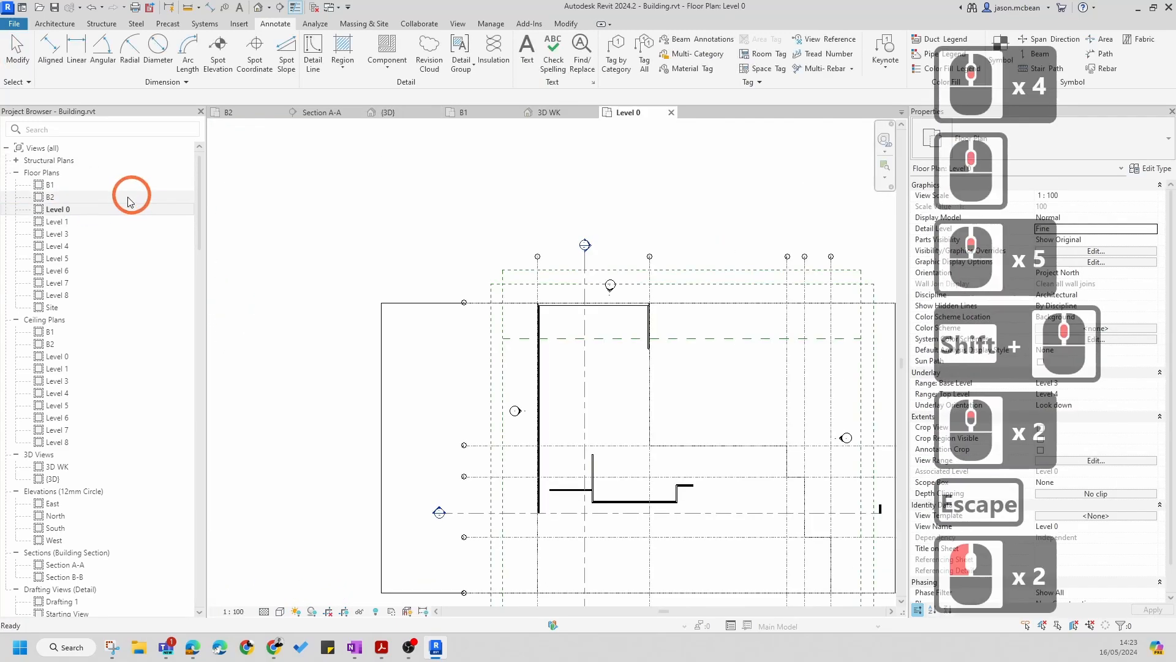
Start an architectural wall near the concrete wall on Level 0, using the curtain wall type Curtain_Wall Type 1
scroll(570, 356, "up", 6)
key("Escape")
scroll(561, 346, "up", 5)
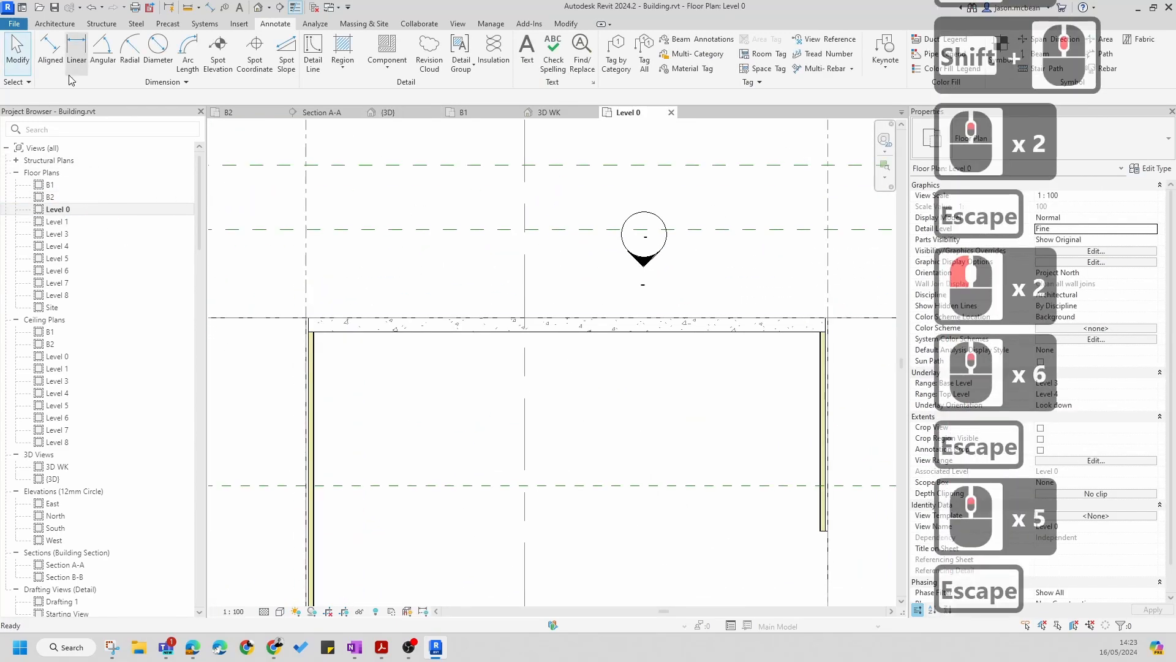
left_click(55, 23)
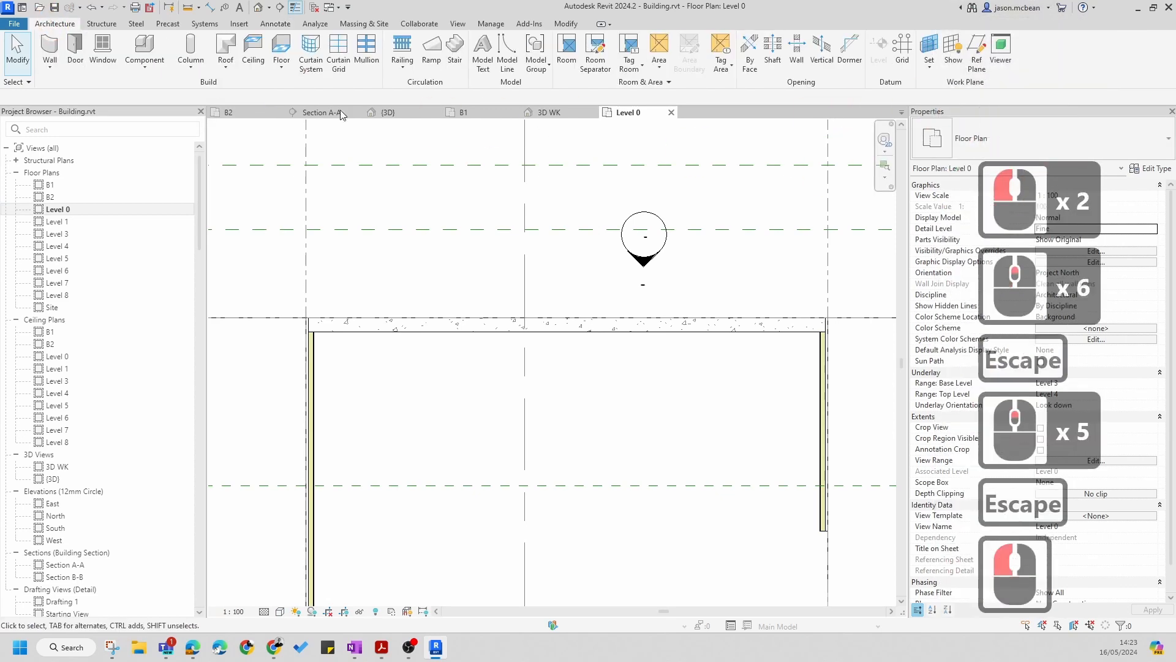
left_click(59, 61)
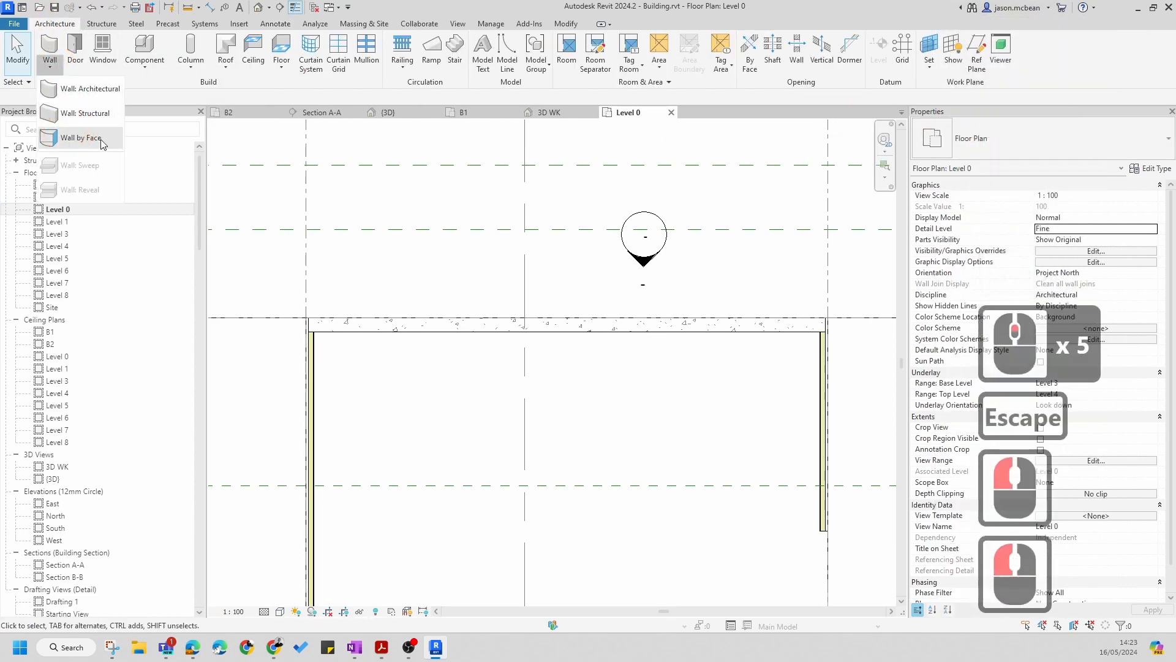
left_click(66, 92)
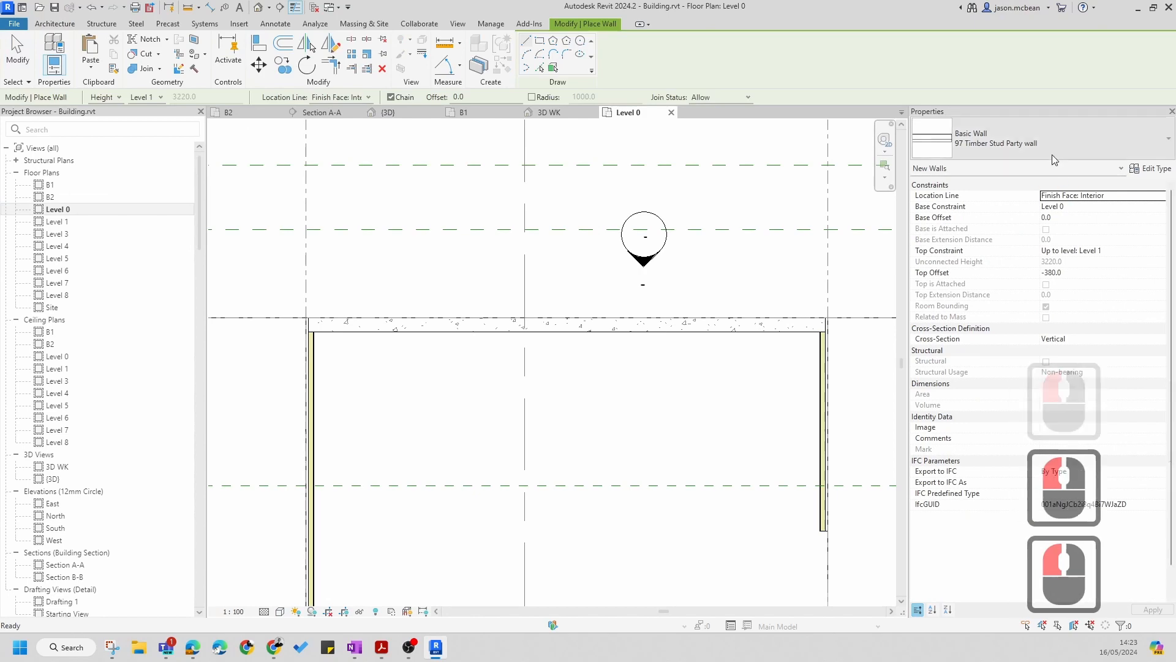
left_click(1051, 155)
left_click(974, 344)
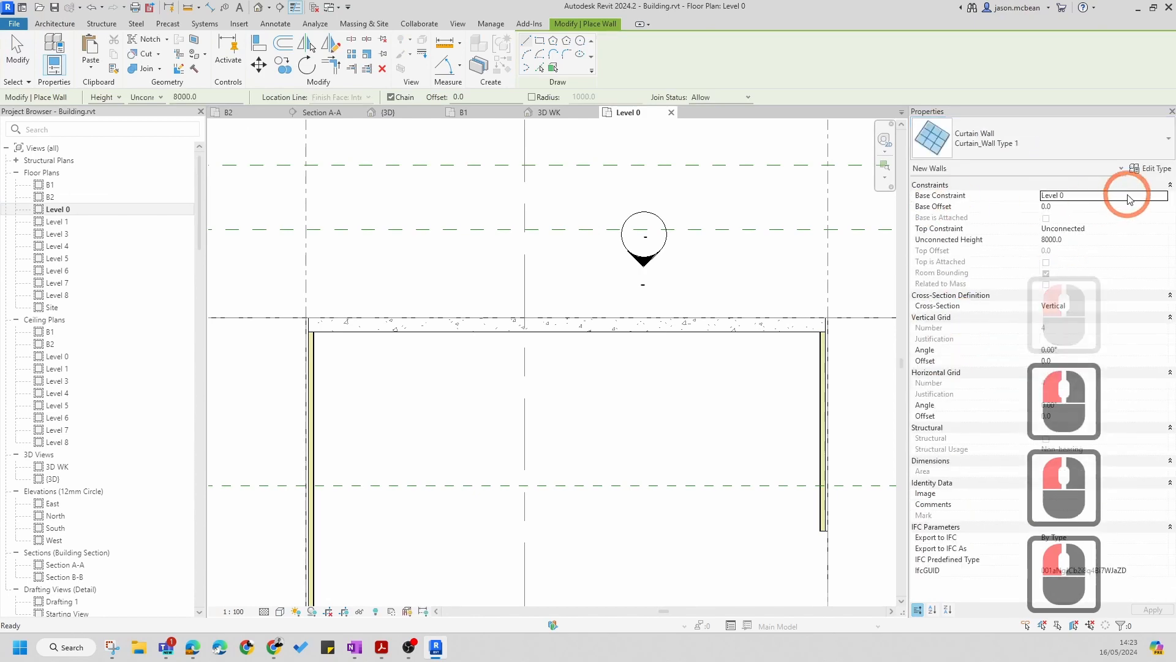
Duplicate the Curtain_Wall Type 1 curtain wall type under the name ShopFront 1
left_click(1154, 171)
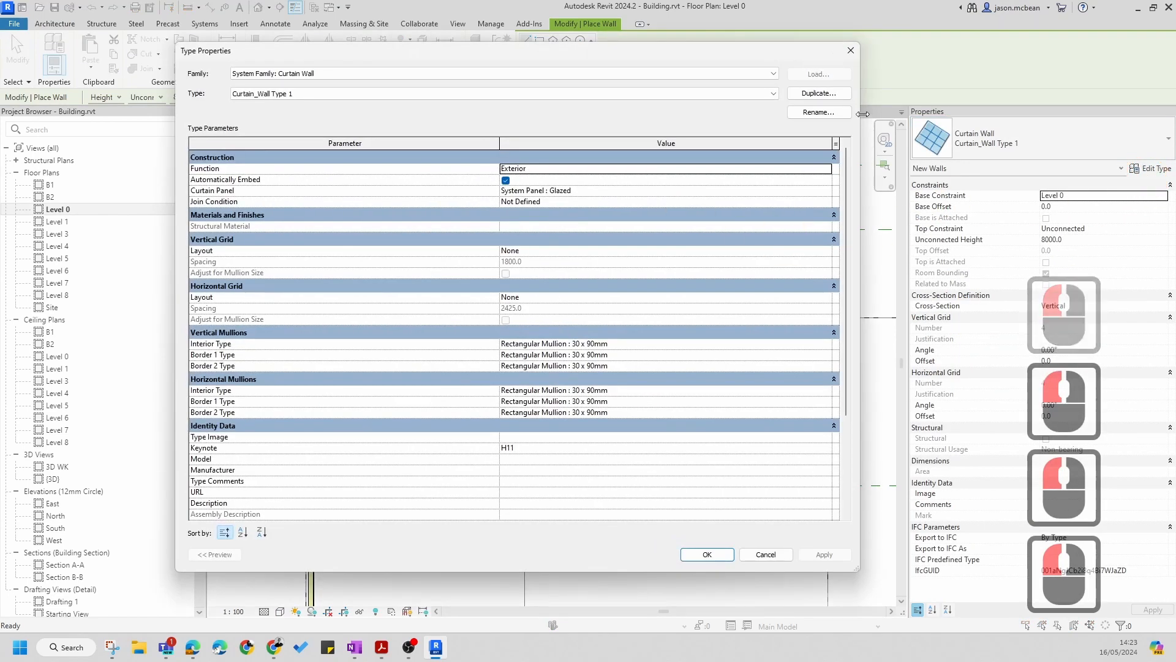
left_click(806, 94)
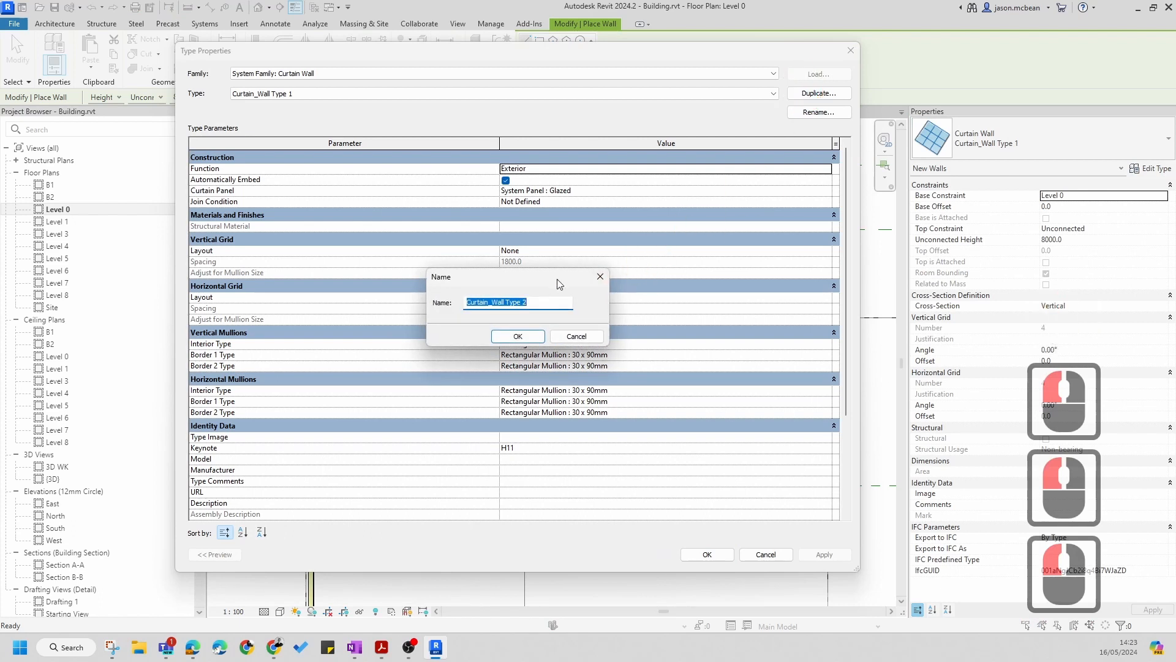
type("shpo")
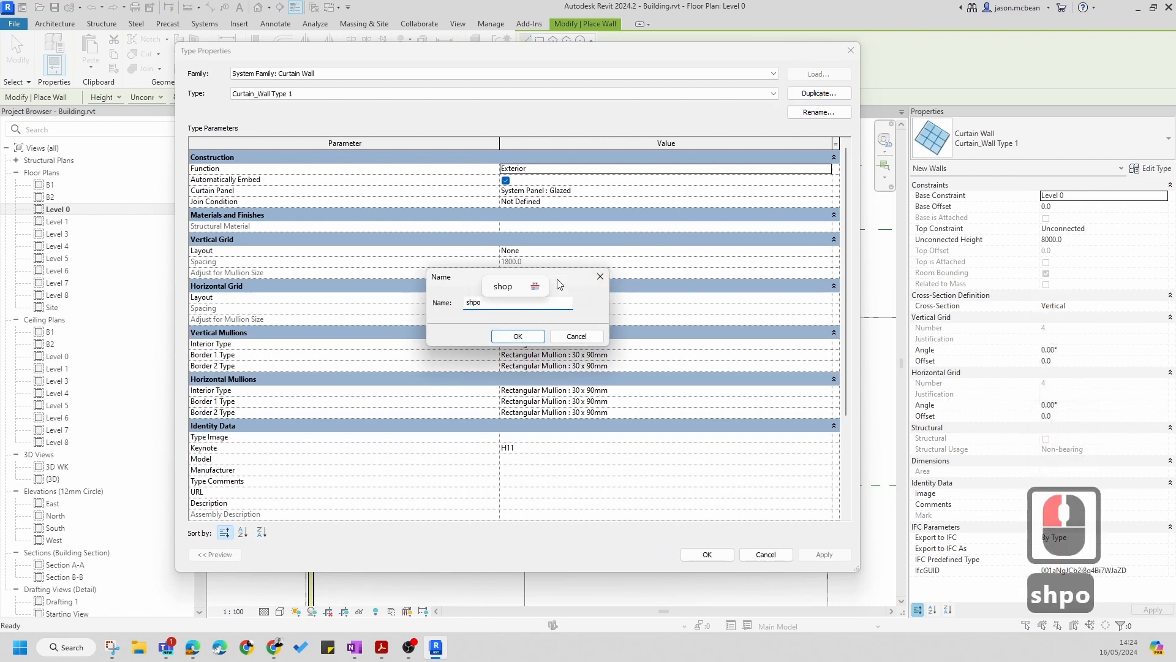
key("BackSpace")
key("BackSpace")
key("BackSpace")
key("BackSpace")
type("Sh")
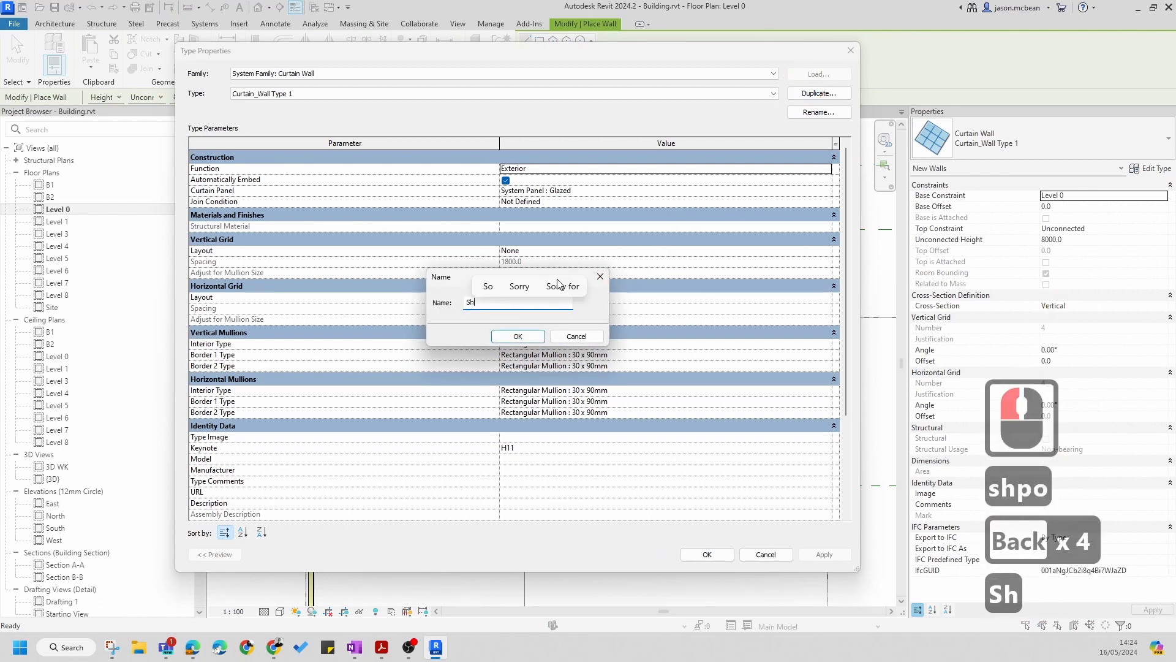
type("opFront")
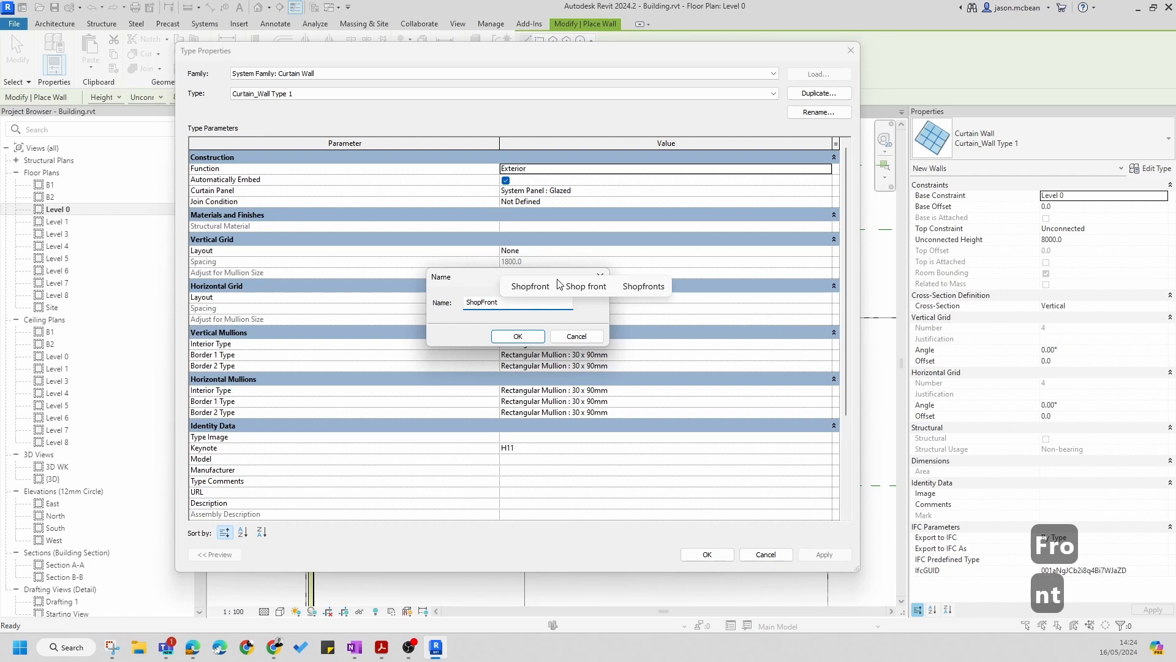
type("!")
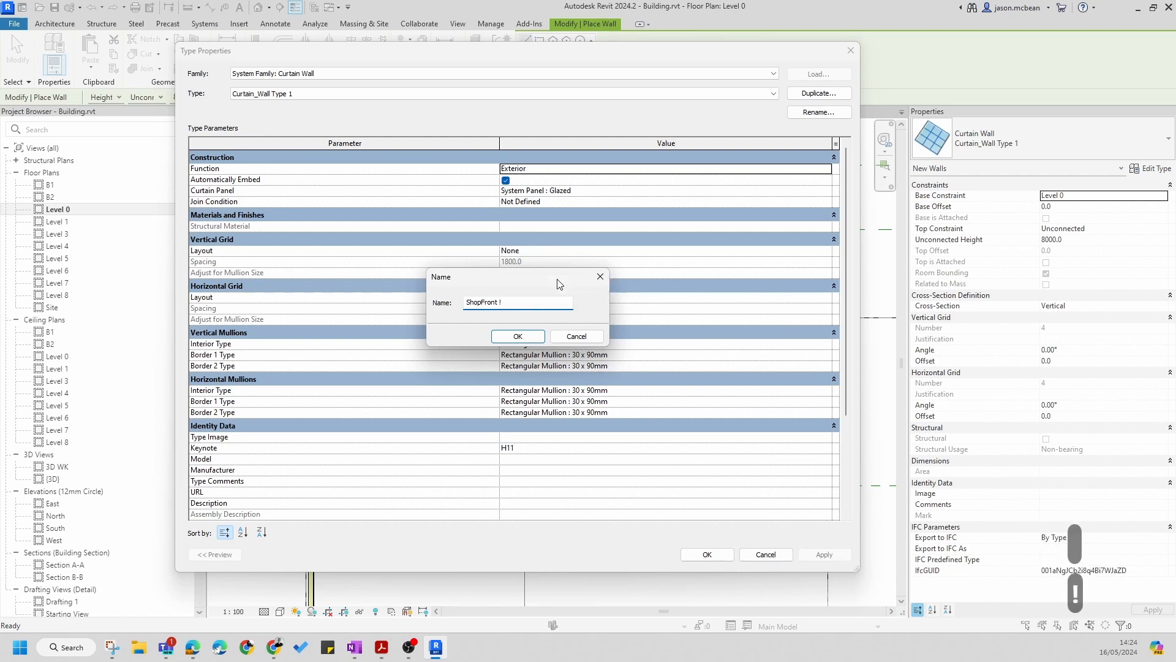
key("BackSpace")
type("1")
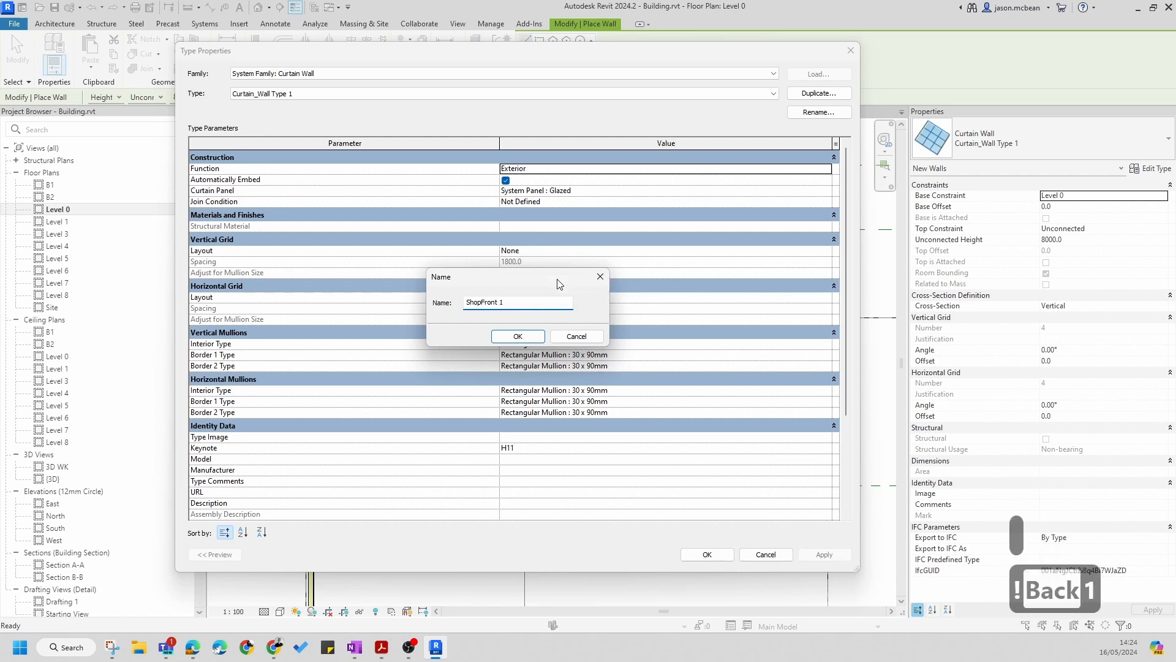
key("Return")
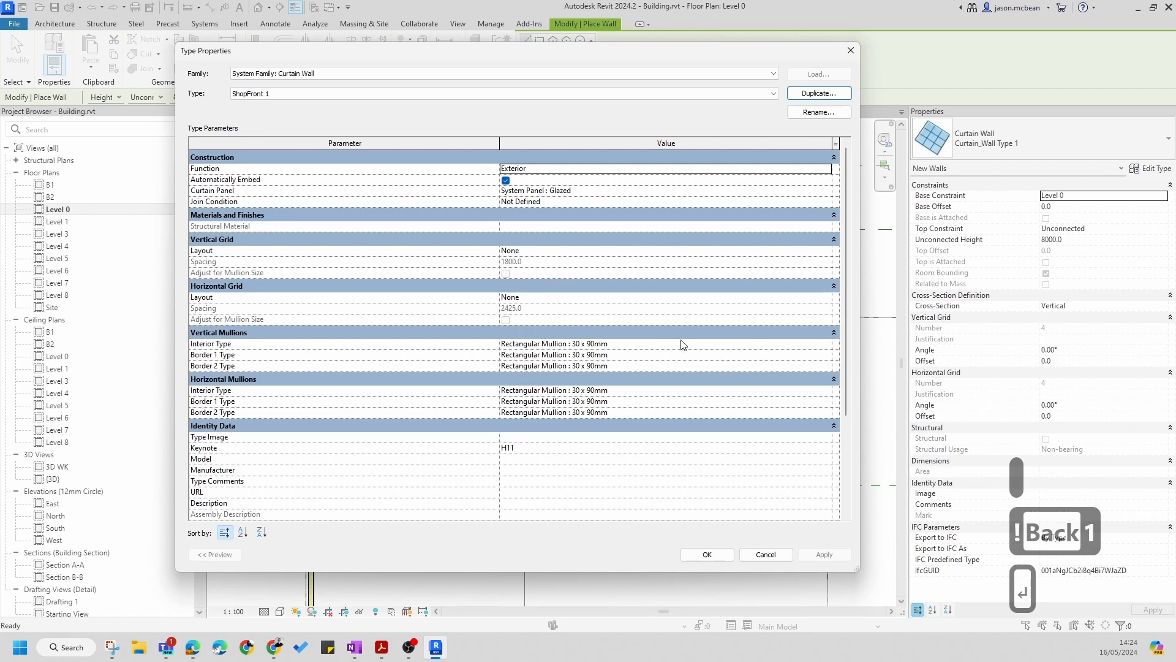
Set the interior, border 1 and border 2 vertical mullions of ShopFront 1 to Rectangular Mullion : 50x150mm
left_click(681, 342)
left_click(807, 340)
left_click(826, 343)
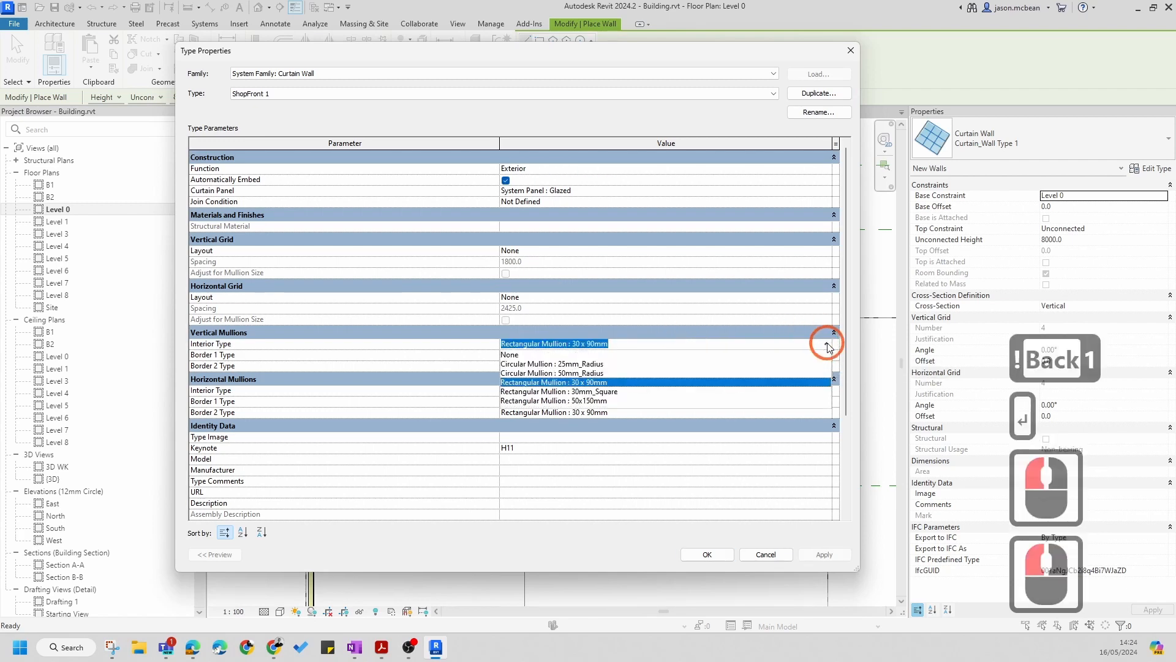
left_click(593, 399)
left_click(642, 342)
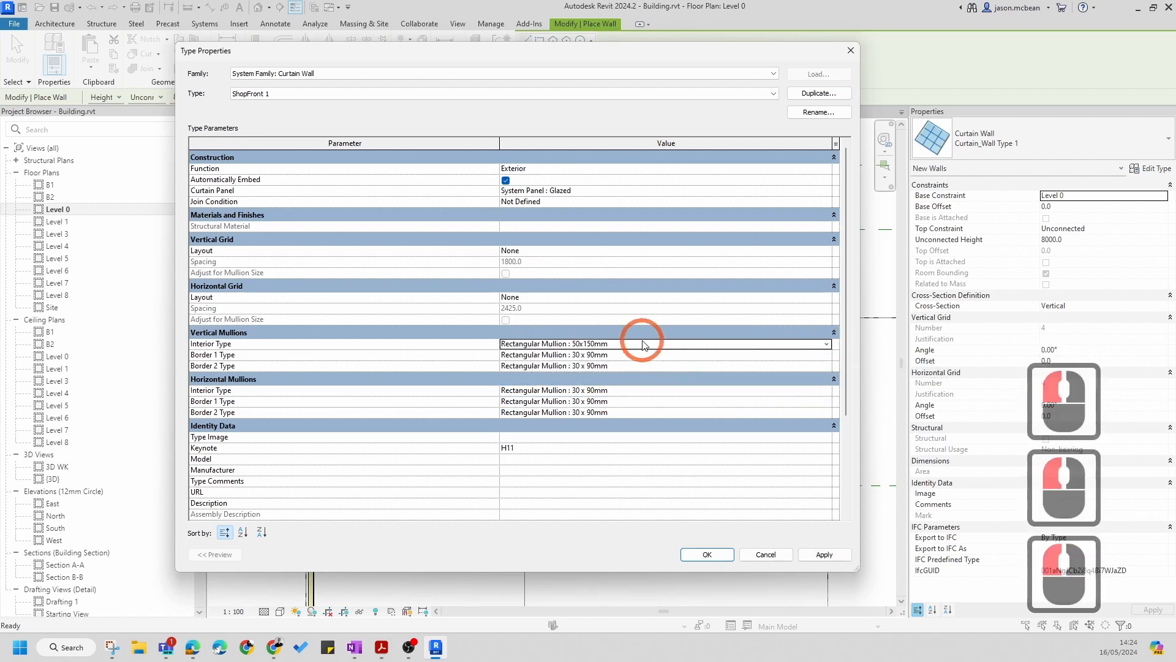
left_click(642, 343)
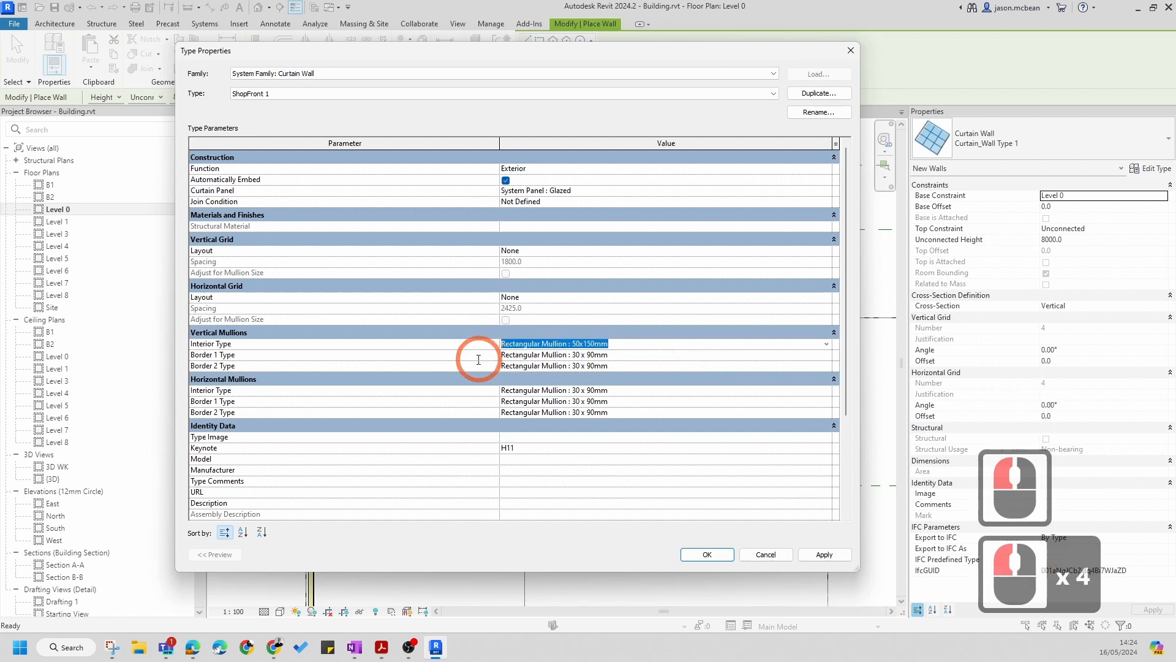
key("ctrl+c")
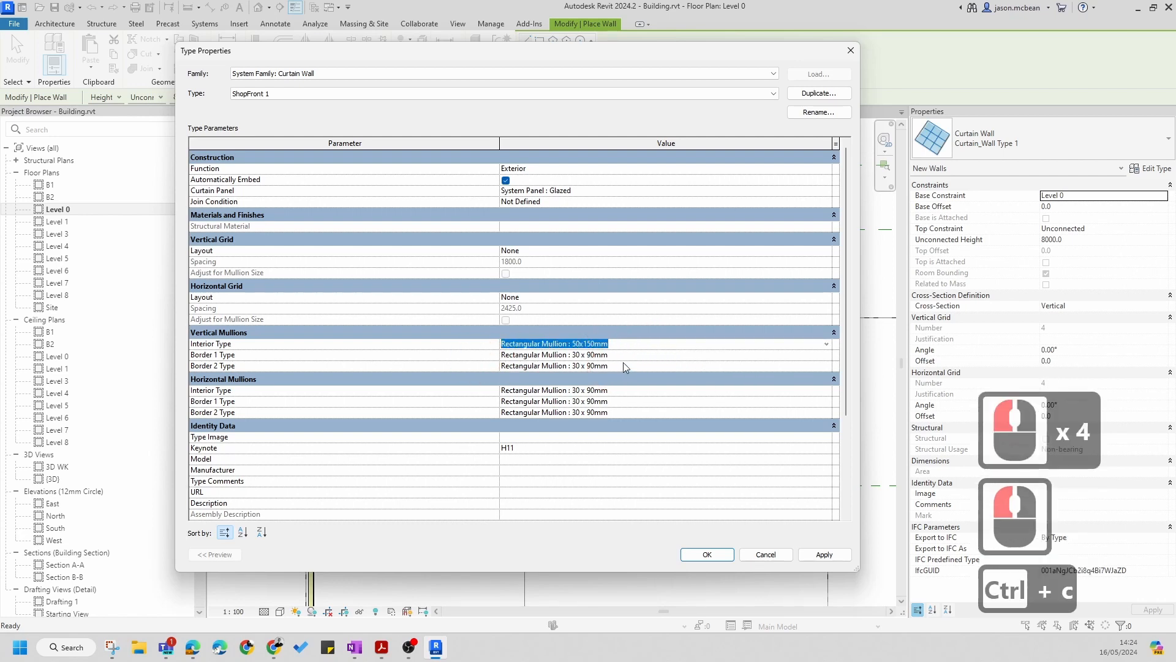
left_click(631, 354)
key("ctrl+v")
left_click(634, 365)
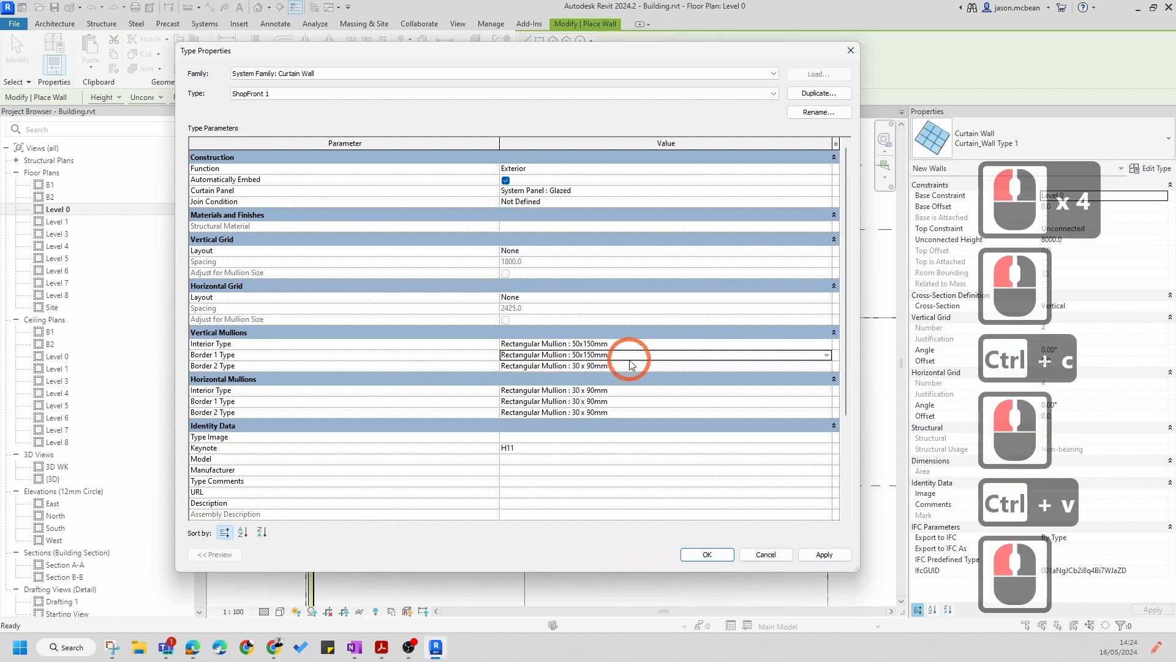
left_click(630, 365)
key("ctrl+v")
left_click(631, 366)
Set the interior, border 1 and border 2 horizontal mullions to Rectangular Mullion : 50x150mm and apply the type changes
left_click(633, 390)
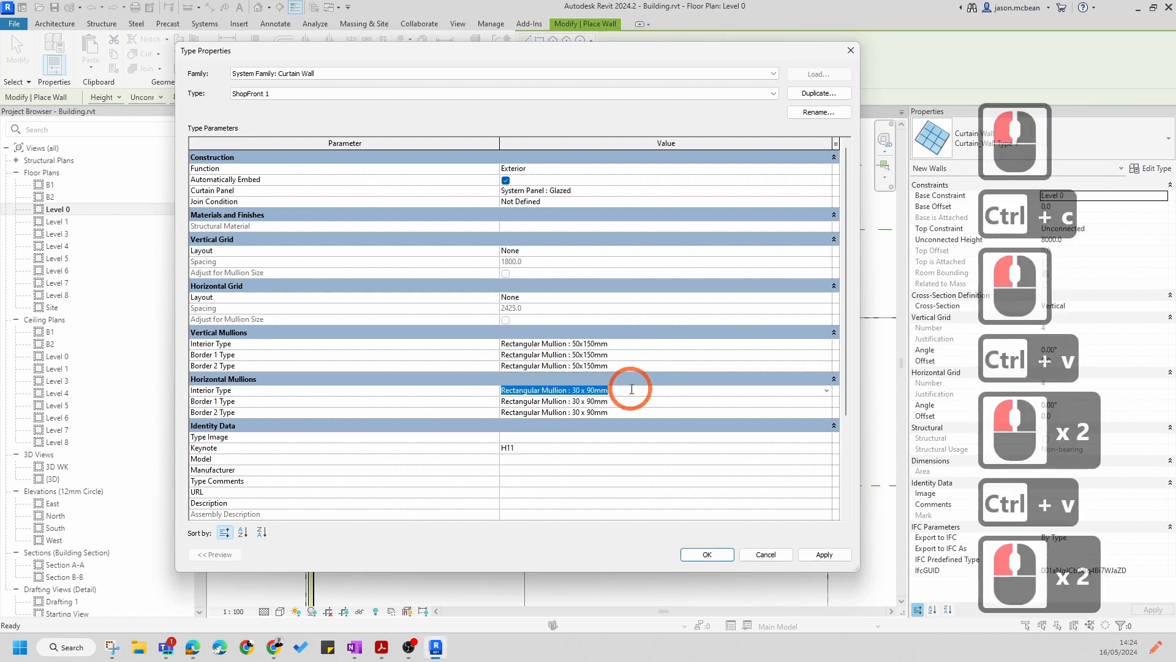
key("ctrl+v")
left_click(626, 402)
left_click(626, 403)
key("ctrl+v")
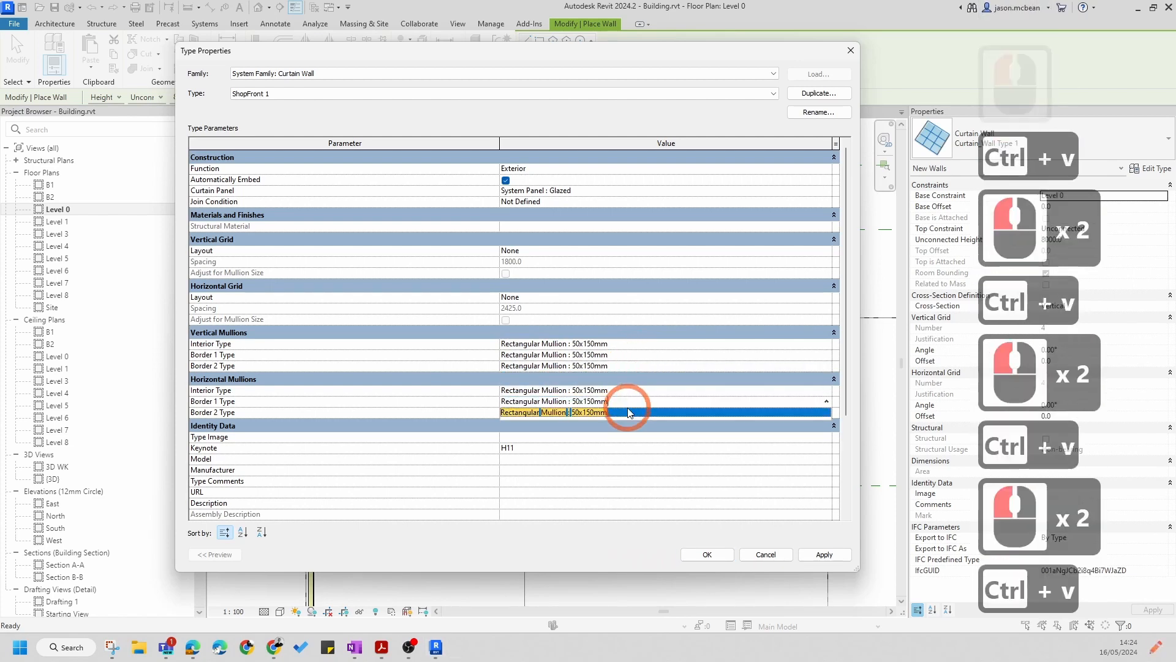
double_click(634, 410)
key("ctrl+v")
left_click(739, 501)
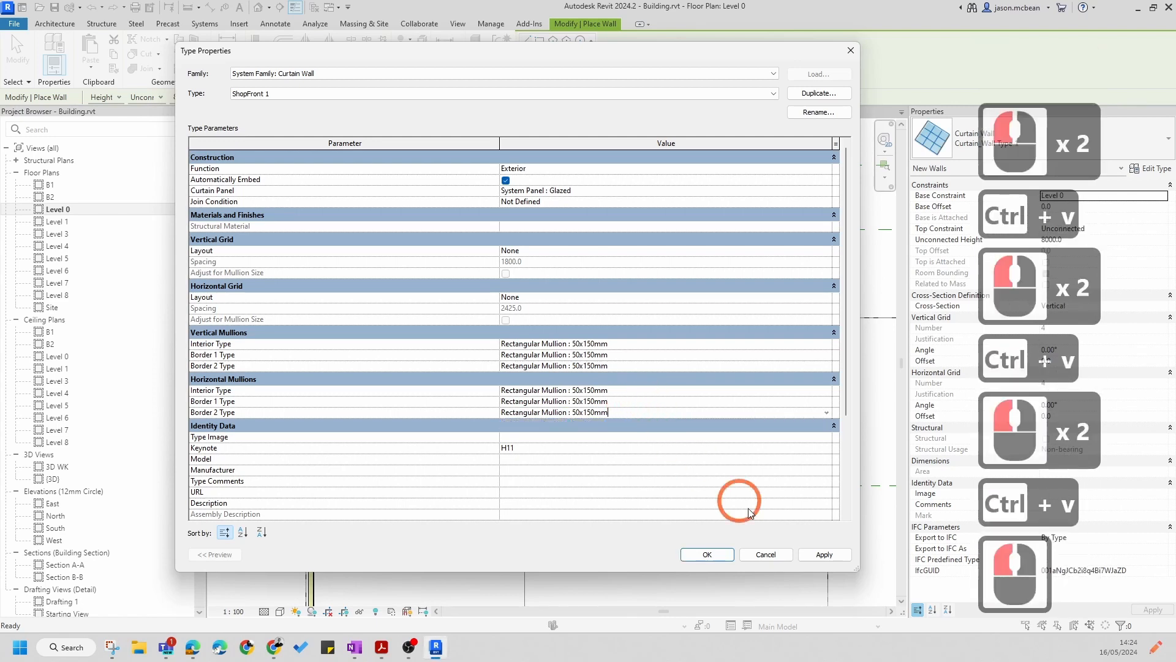
left_click(813, 554)
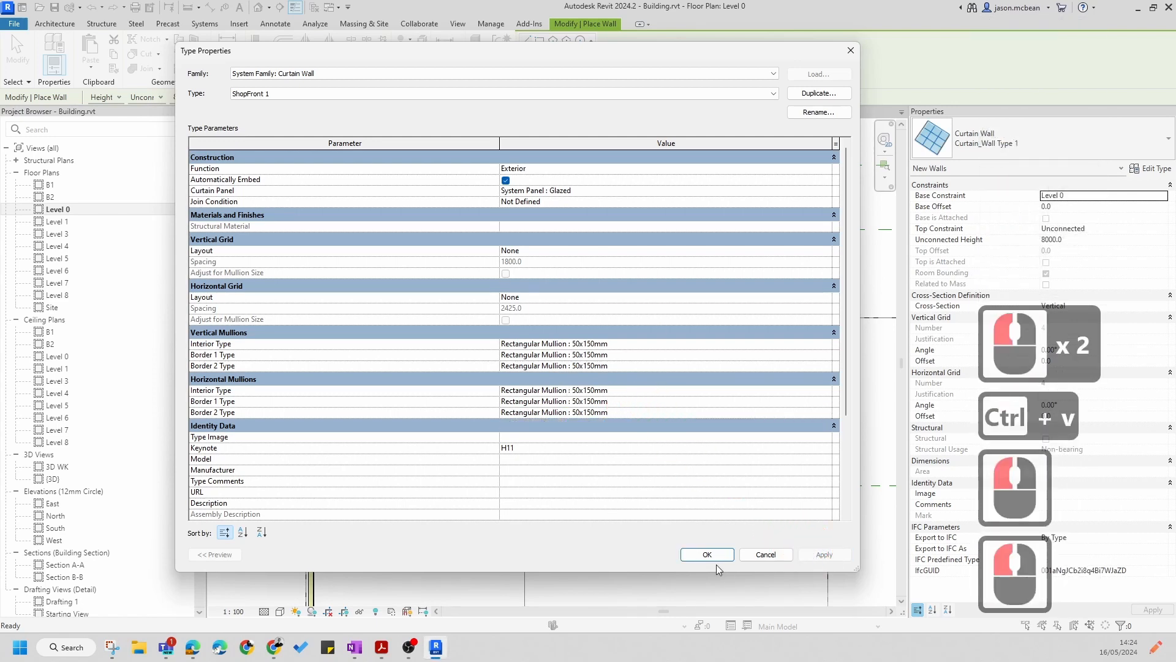
Set the vertical grid layout of ShopFront 1 to Maximum Spacing at 1800 mm and accept the type properties
left_click(562, 248)
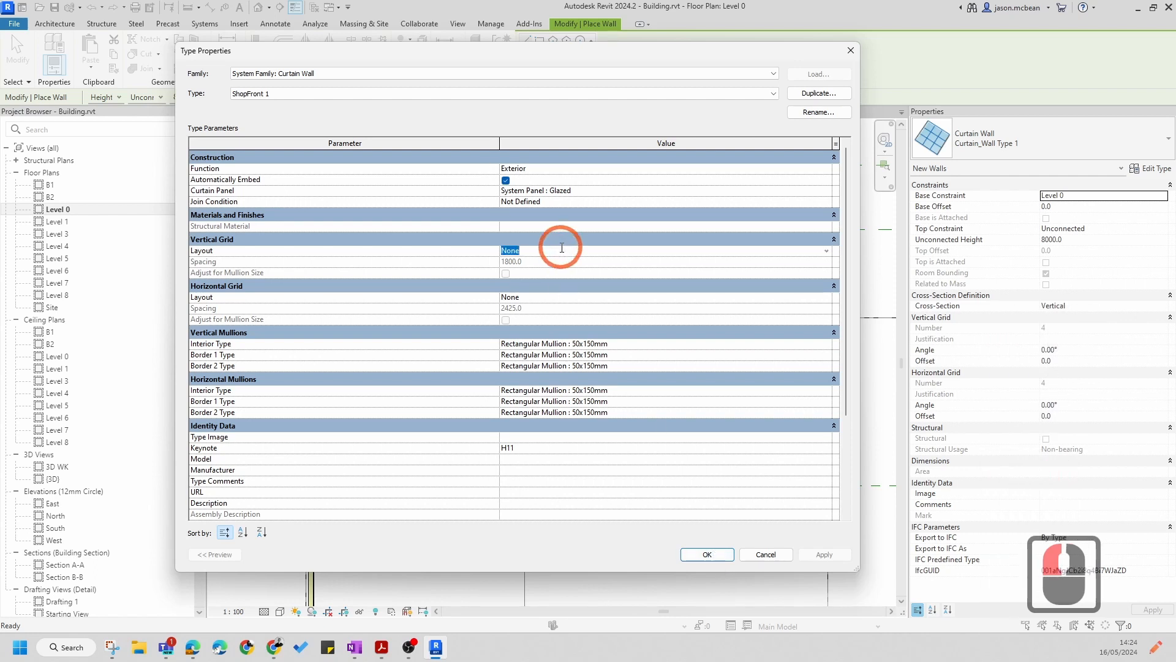
left_click(830, 262)
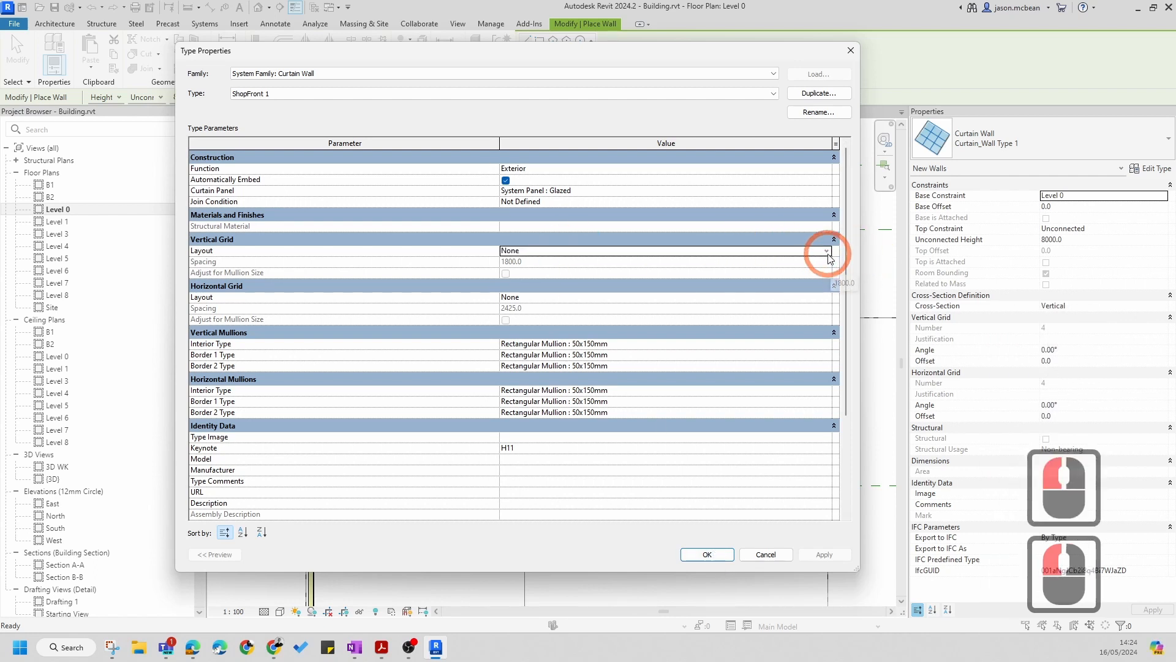
left_click(828, 252)
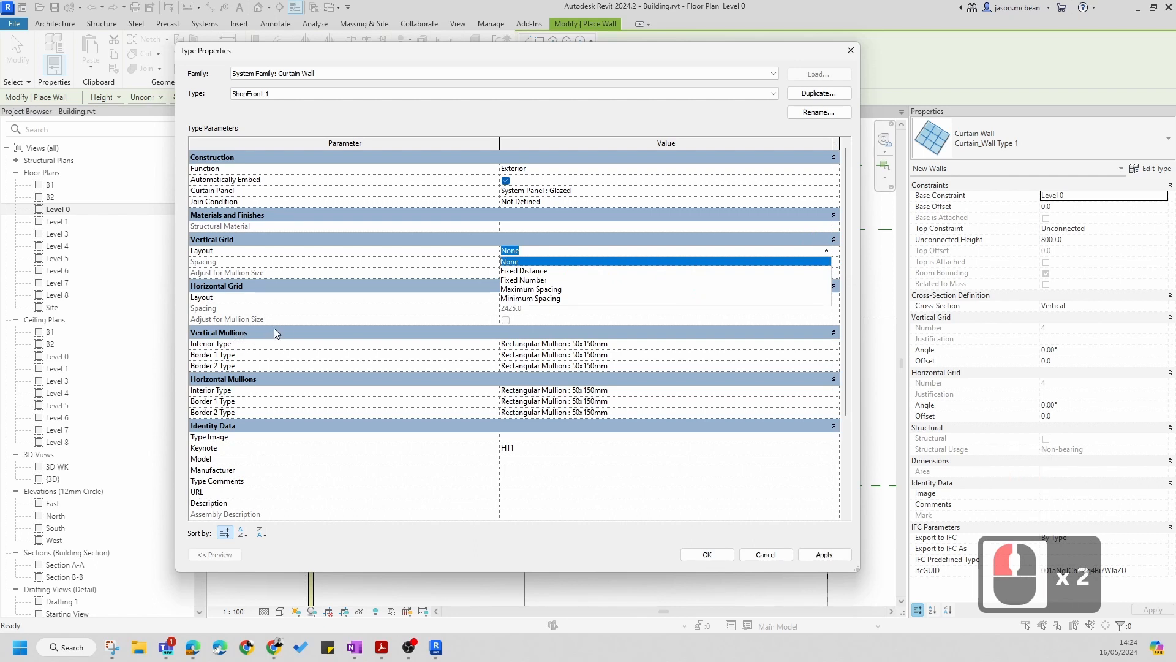
left_click(535, 290)
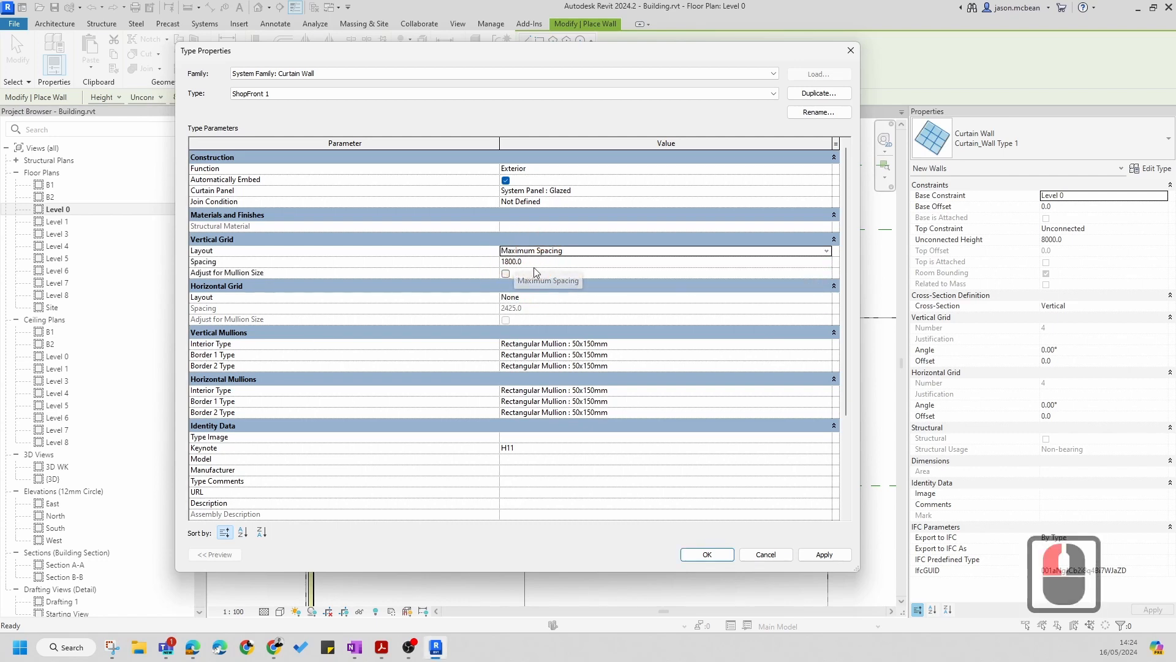
left_click(542, 263)
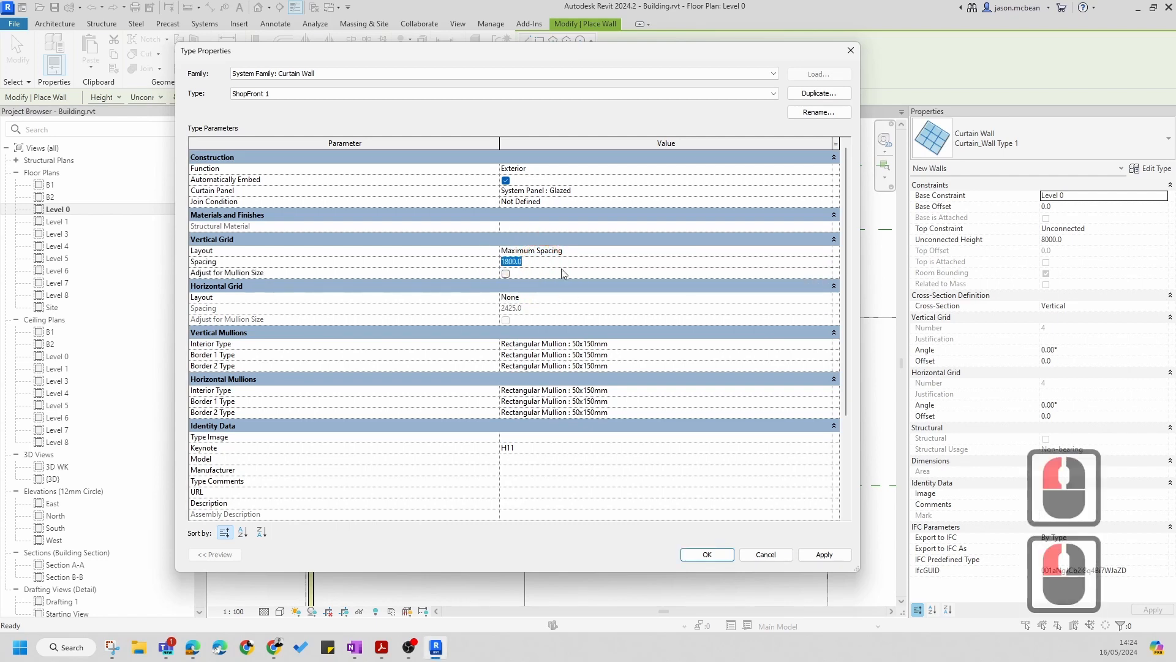
left_click(824, 554)
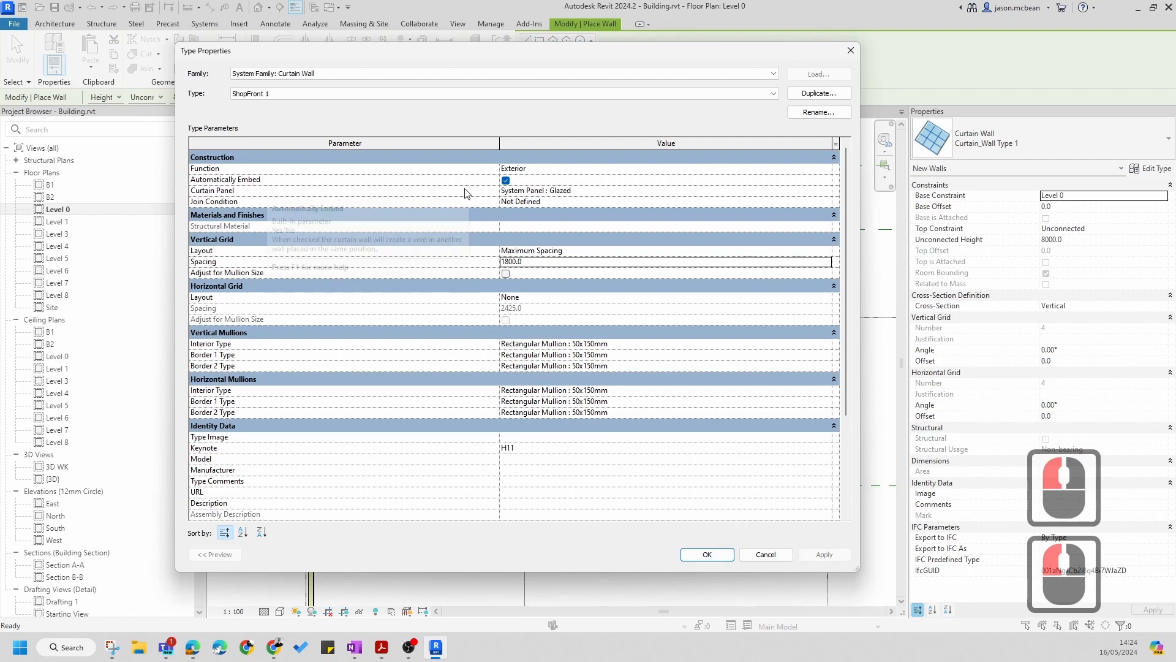
left_click(707, 555)
Draw a ShopFront 1 wall up to Level 1 along the concrete wall's centreline, about 7300 mm long, starting about 1000 mm from the wall's end
scroll(517, 342, "up", 6)
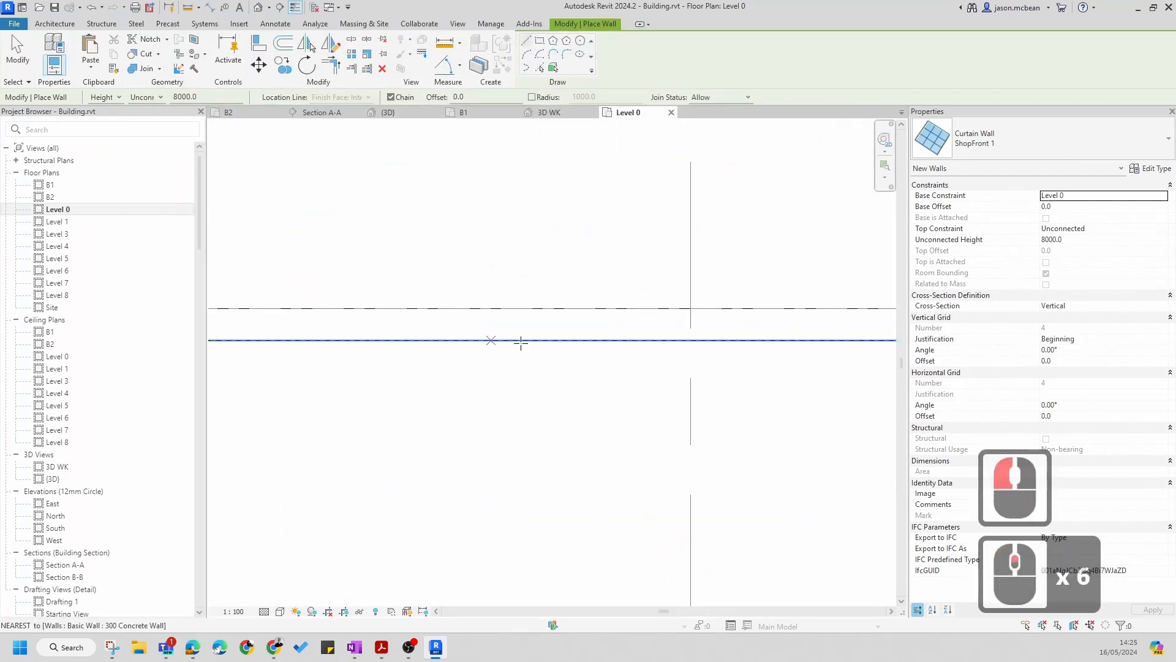
scroll(516, 325, "down", 4)
scroll(516, 325, "down", 1)
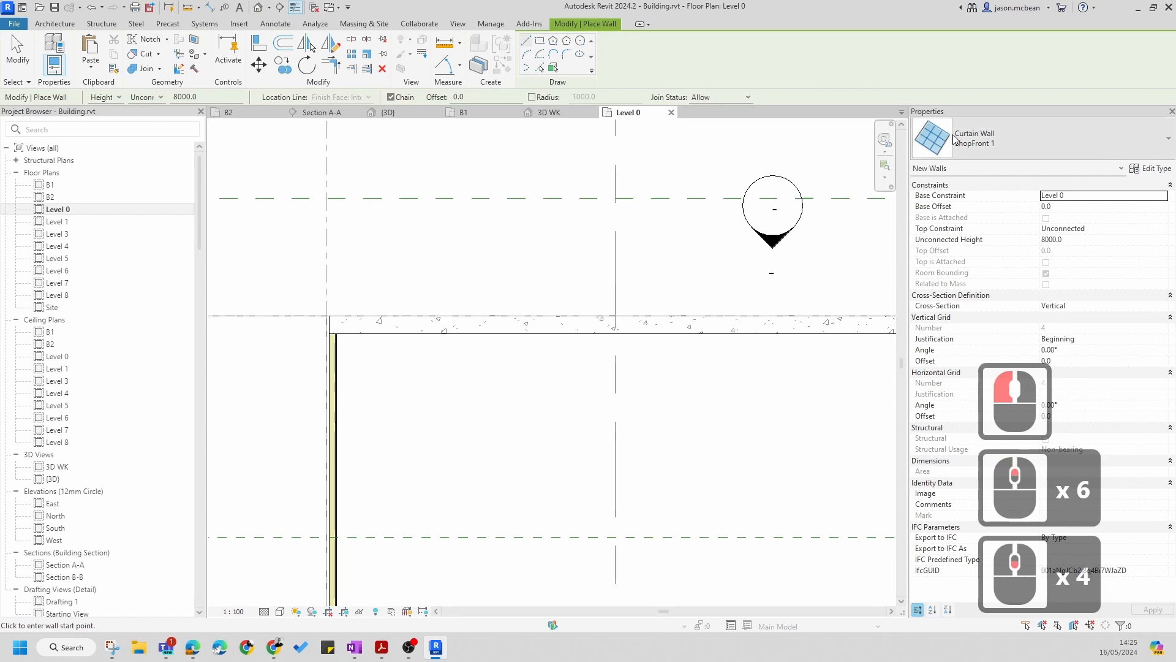
left_click(111, 97)
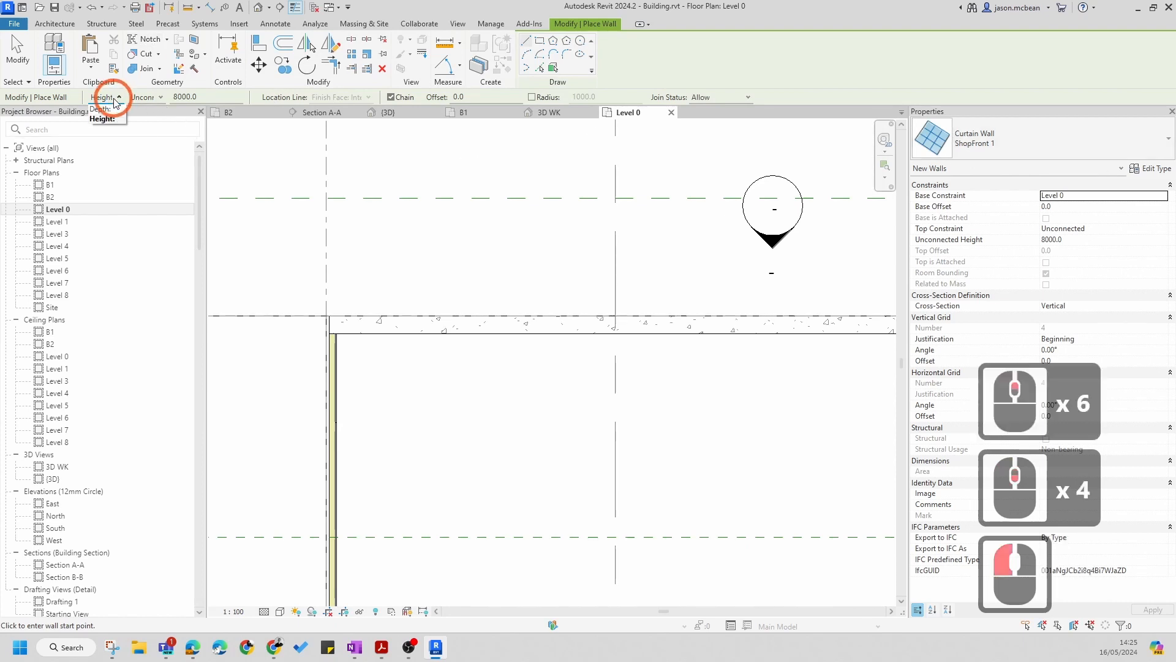
left_click(145, 95)
left_click(154, 97)
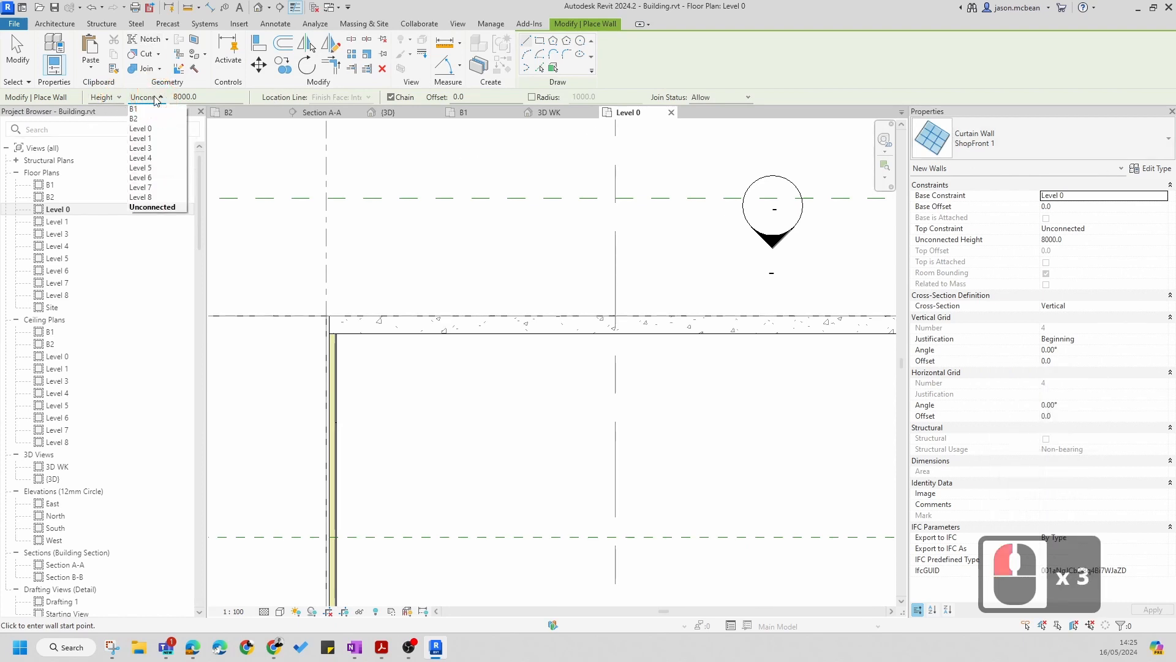
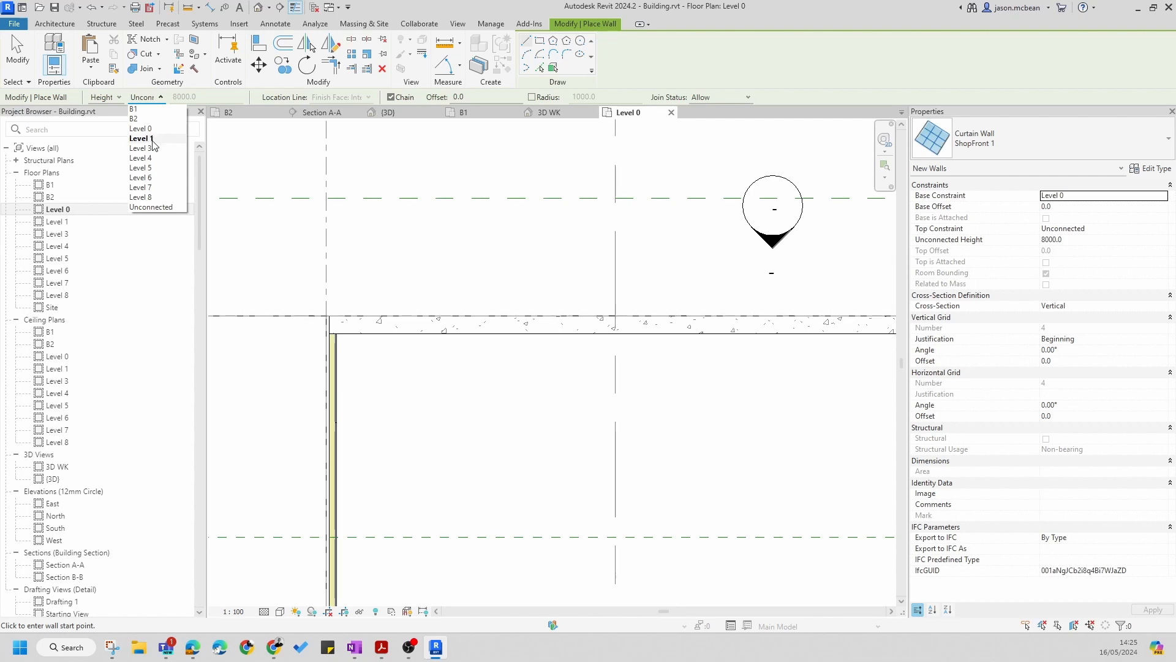
left_click(152, 139)
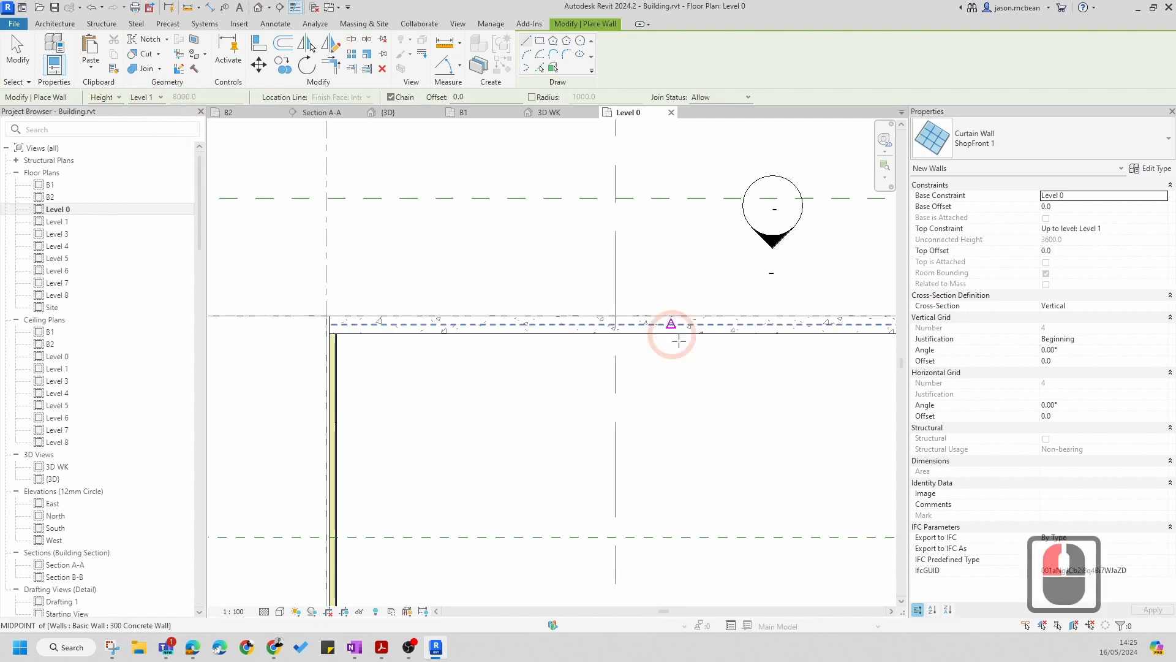
left_click(396, 323)
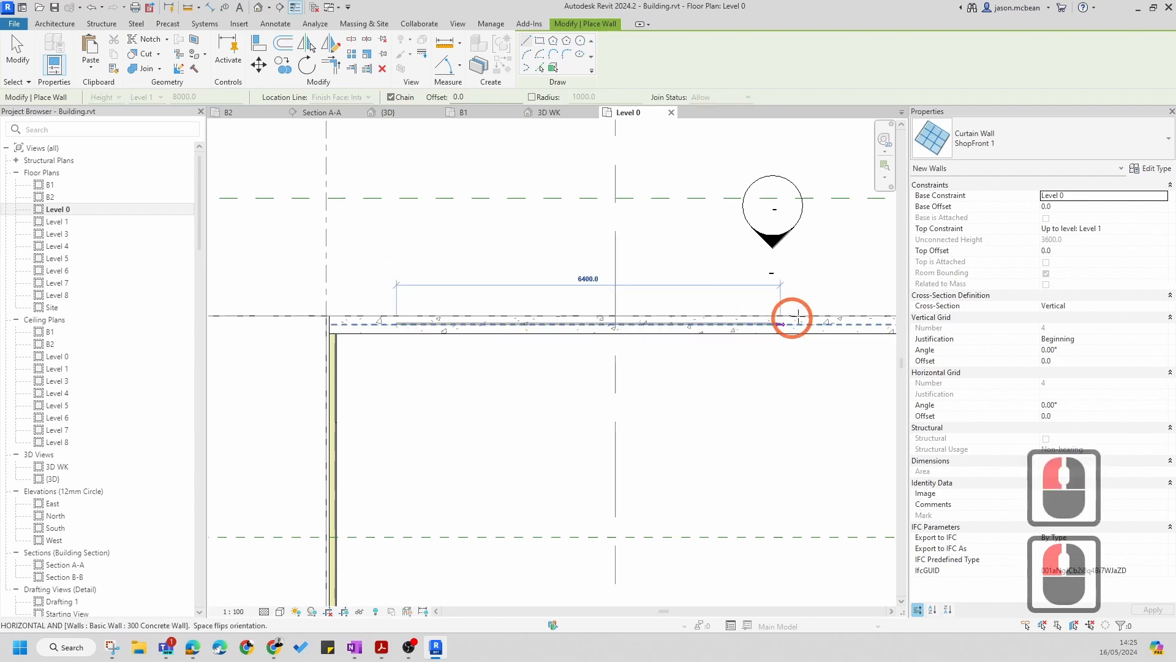
left_click(833, 323)
scroll(462, 311, "up", 3)
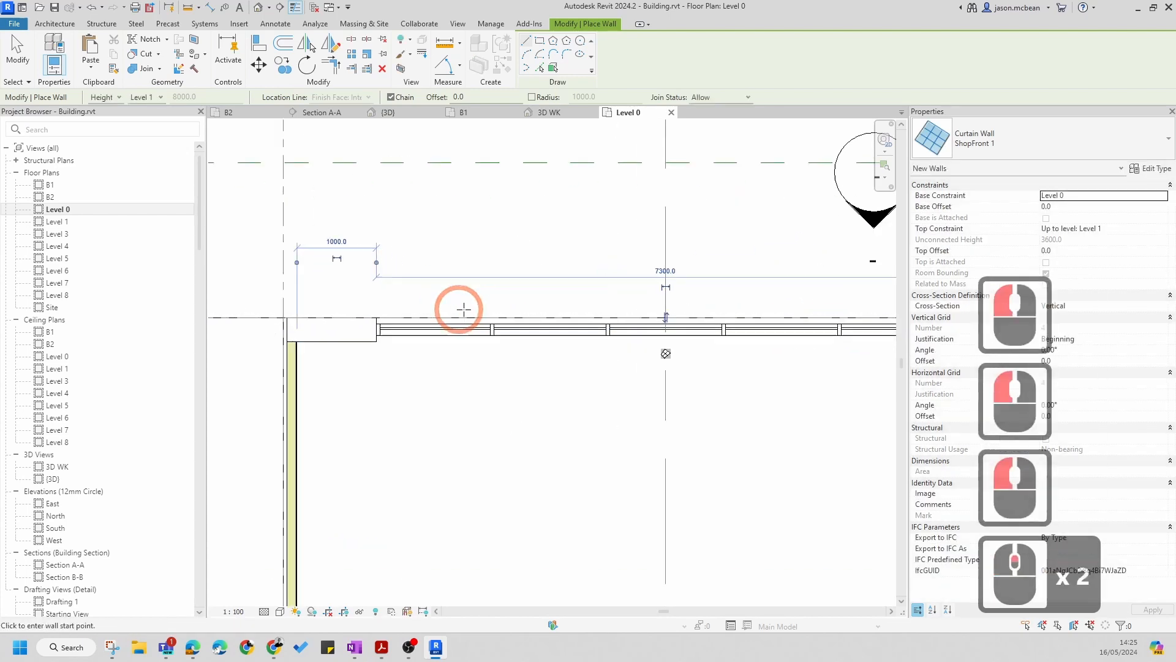
key("Escape")
key("Escape")
key("Escape")
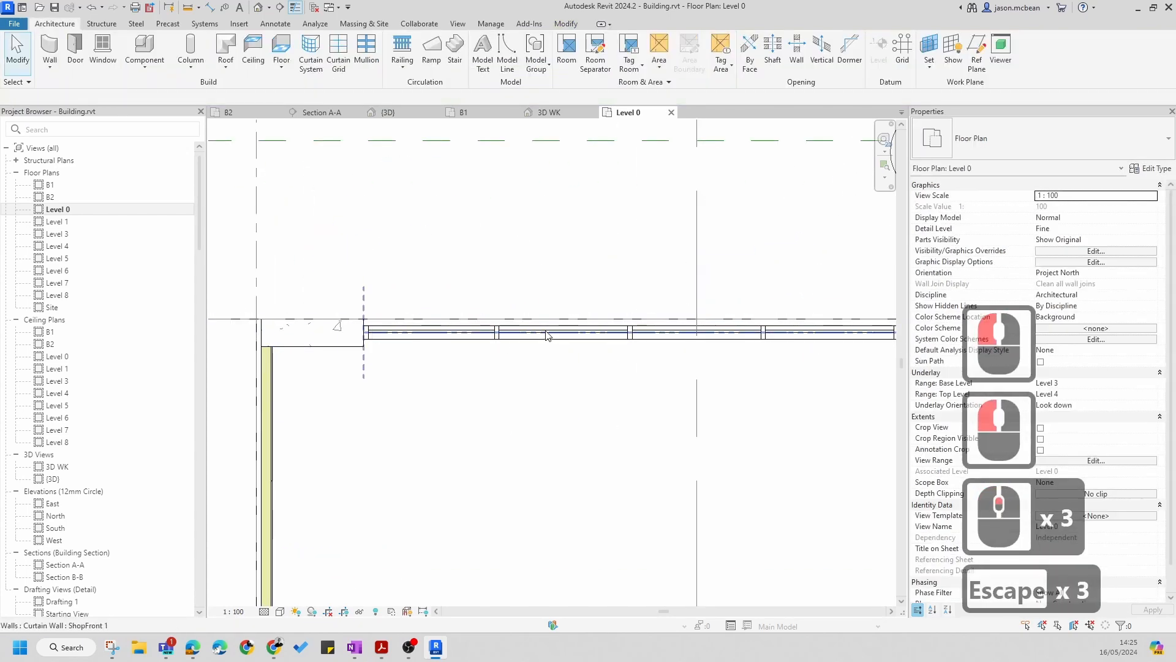
Check the ShopFront 1 wall's orientation in plan, and open the default 3D view to examine it in the concrete wall
left_click(517, 329)
scroll(671, 334, "down", 3)
scroll(633, 311, "up", 5)
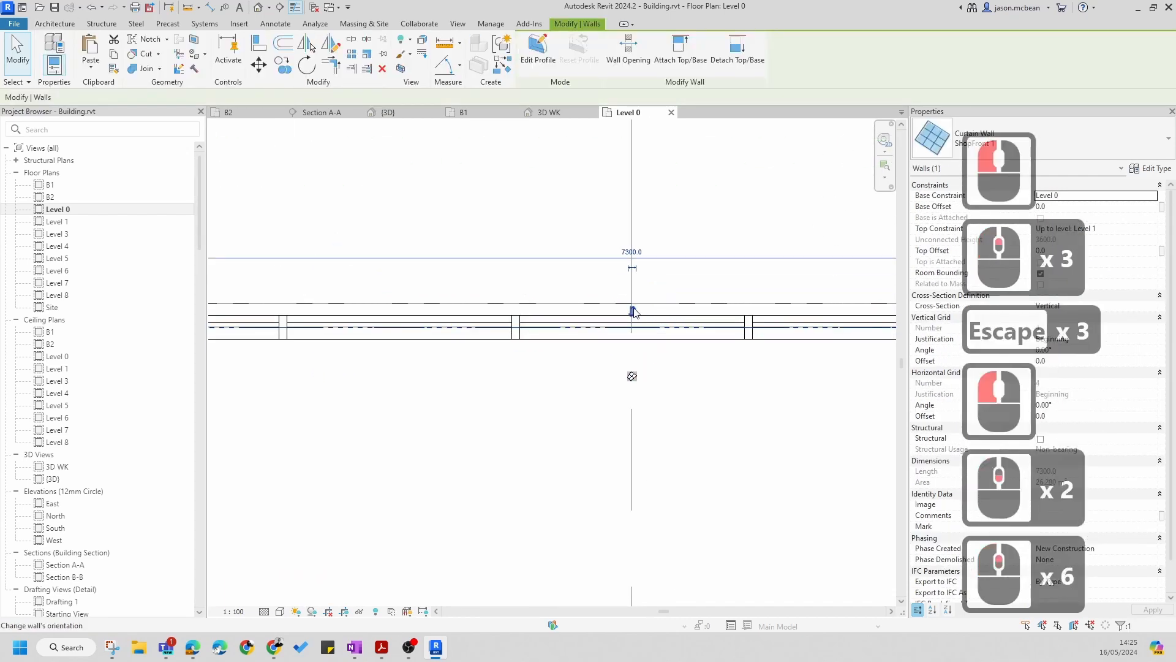
scroll(703, 273, "down", 7)
key("Escape")
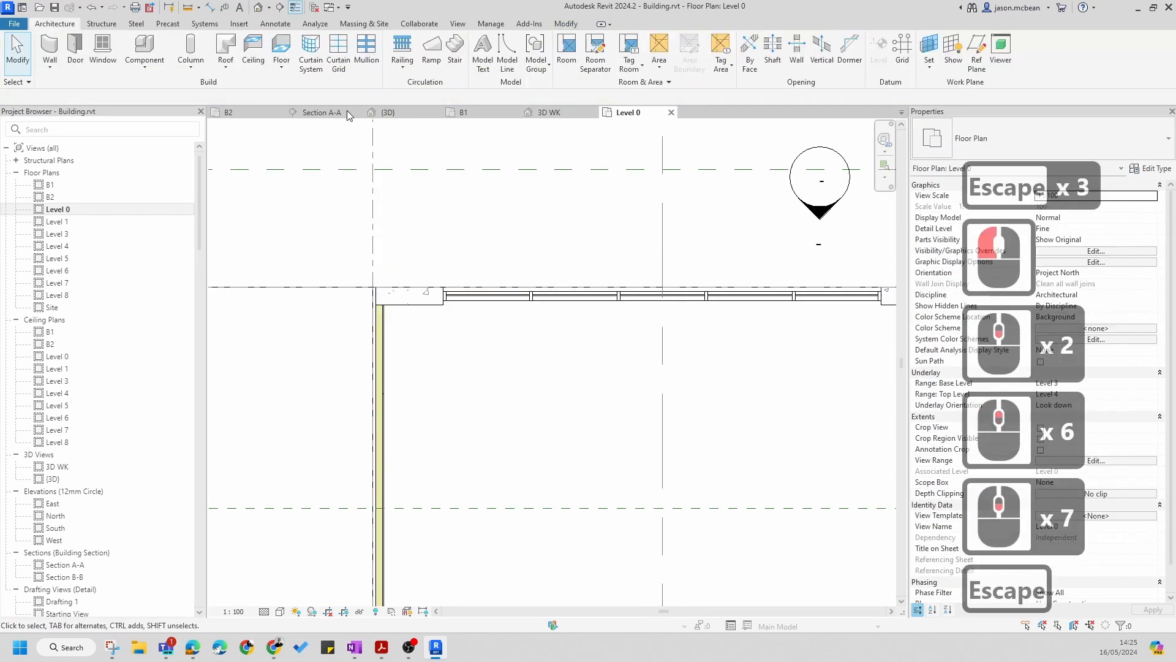
left_click(263, 8)
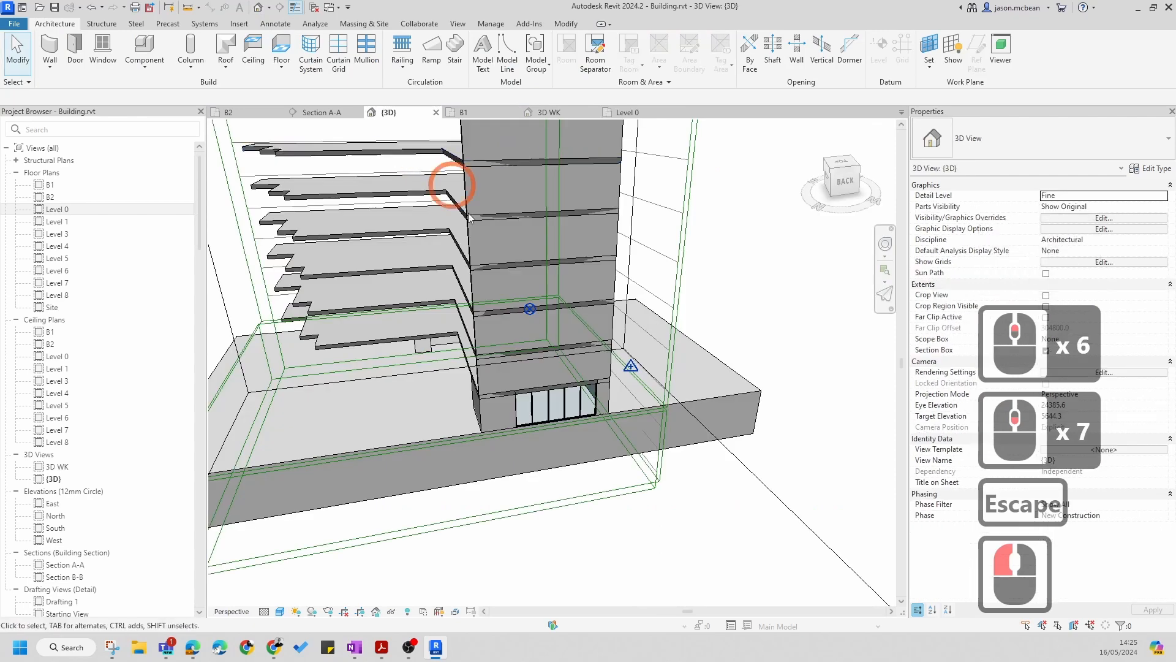
Lower the top edge of the ShopFront 1 wall freehand to a top offset of about -604 mm from Level 1
scroll(531, 341, "up", 12)
left_click(615, 425)
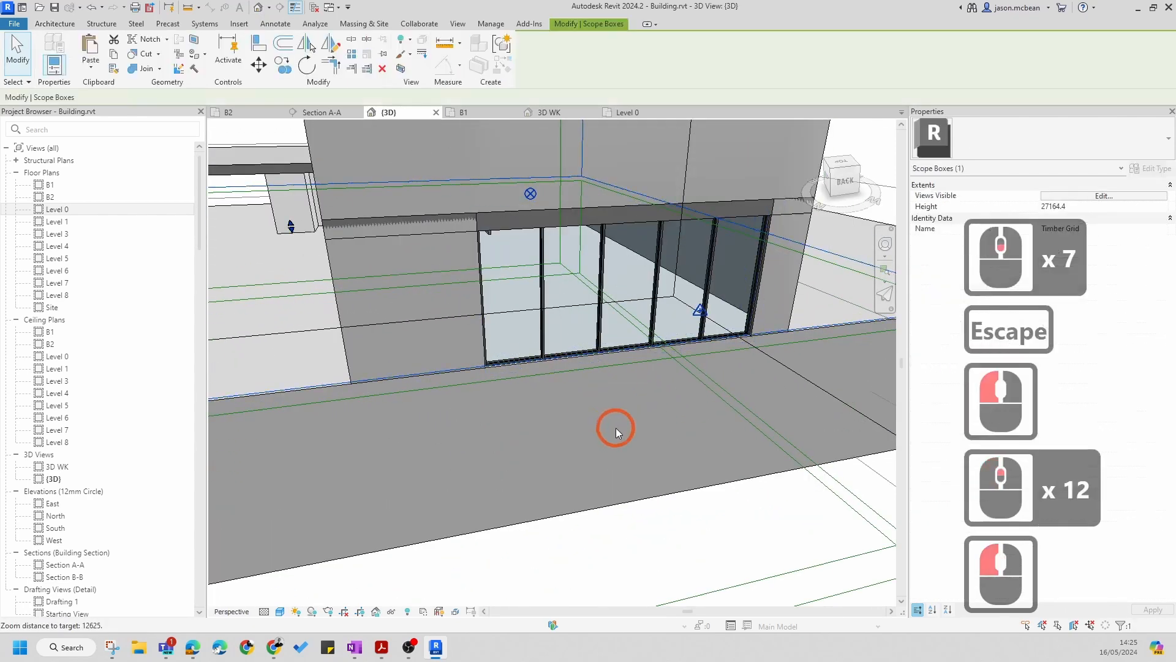
key("Escape")
left_click(621, 255)
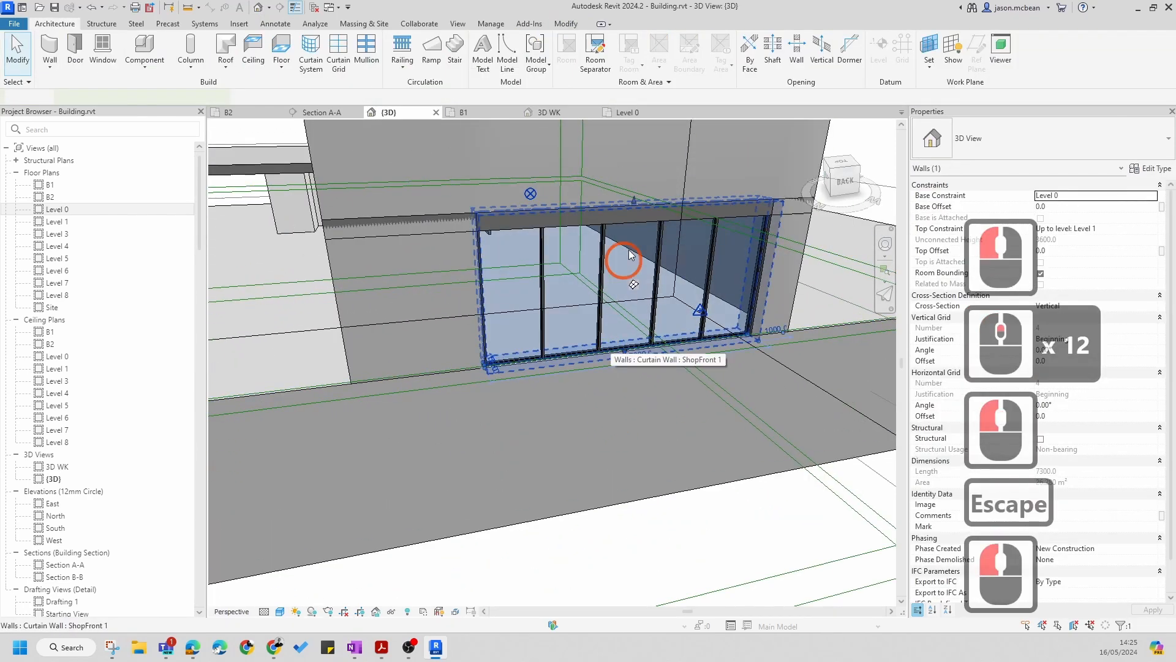
left_click_drag(632, 207, 637, 238)
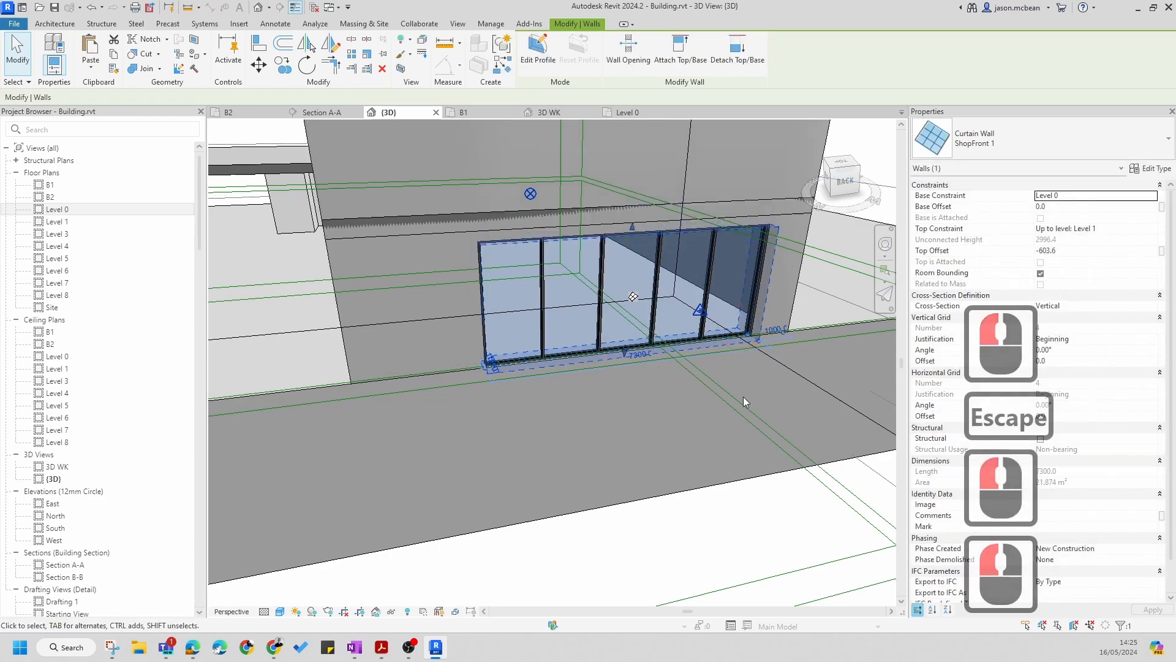
middle_click_drag(744, 396, 685, 273, "shift")
scroll(685, 271, "up", 2)
key("Escape")
key("Escape")
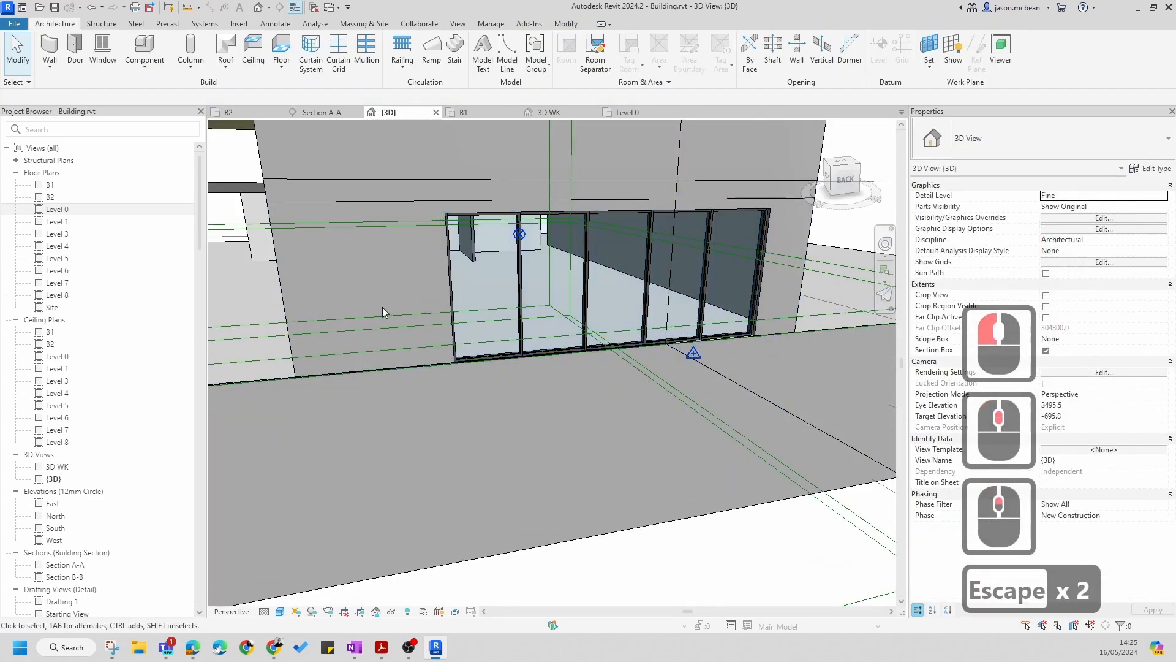
Constrain the top of the ShopFront 1 wall to Level 0 with a top offset of 2400 mm
middle_click_drag(382, 306, 540, 281, "shift")
scroll(540, 282, "up", 5)
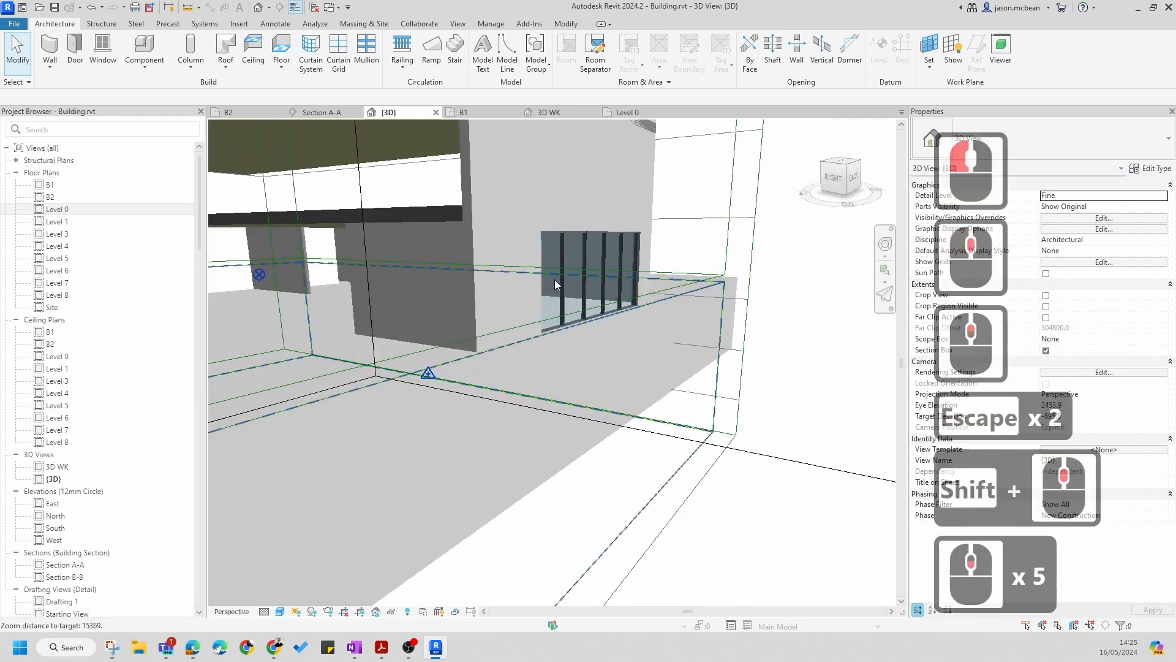
left_click(582, 295)
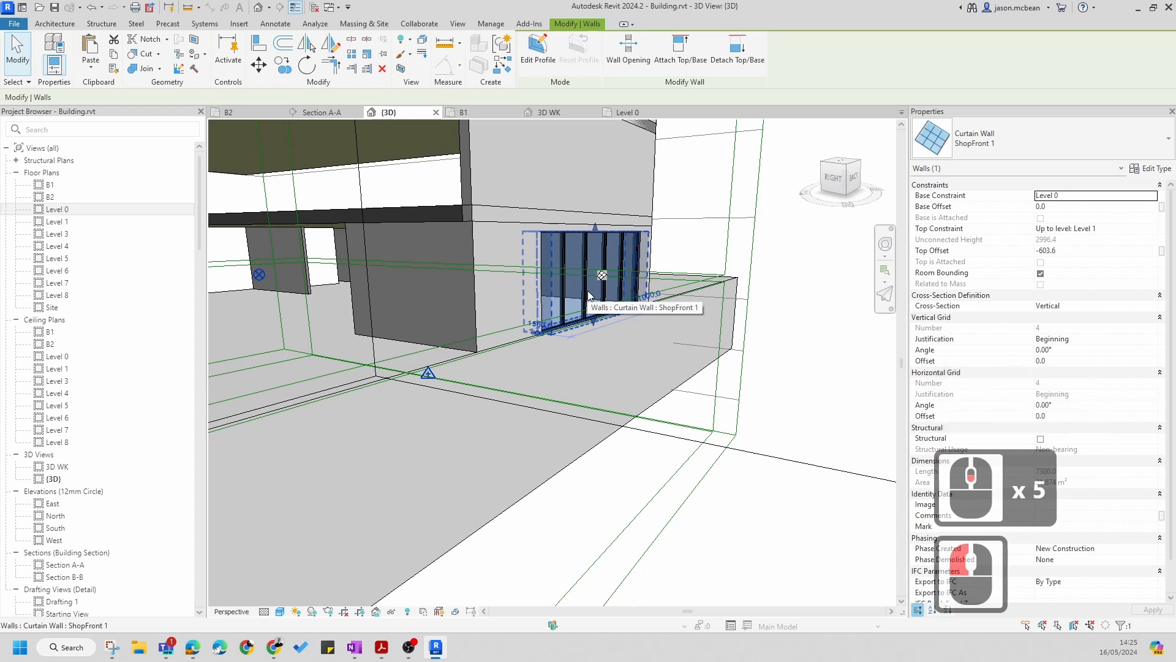
left_click(1078, 251)
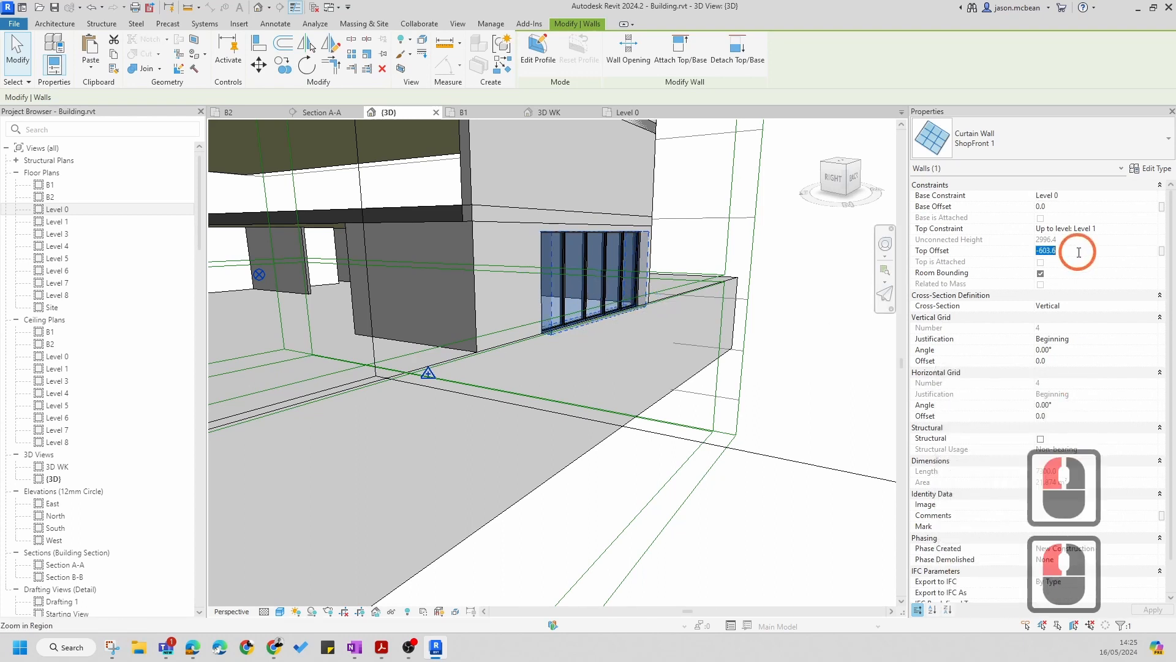
left_click(1172, 230)
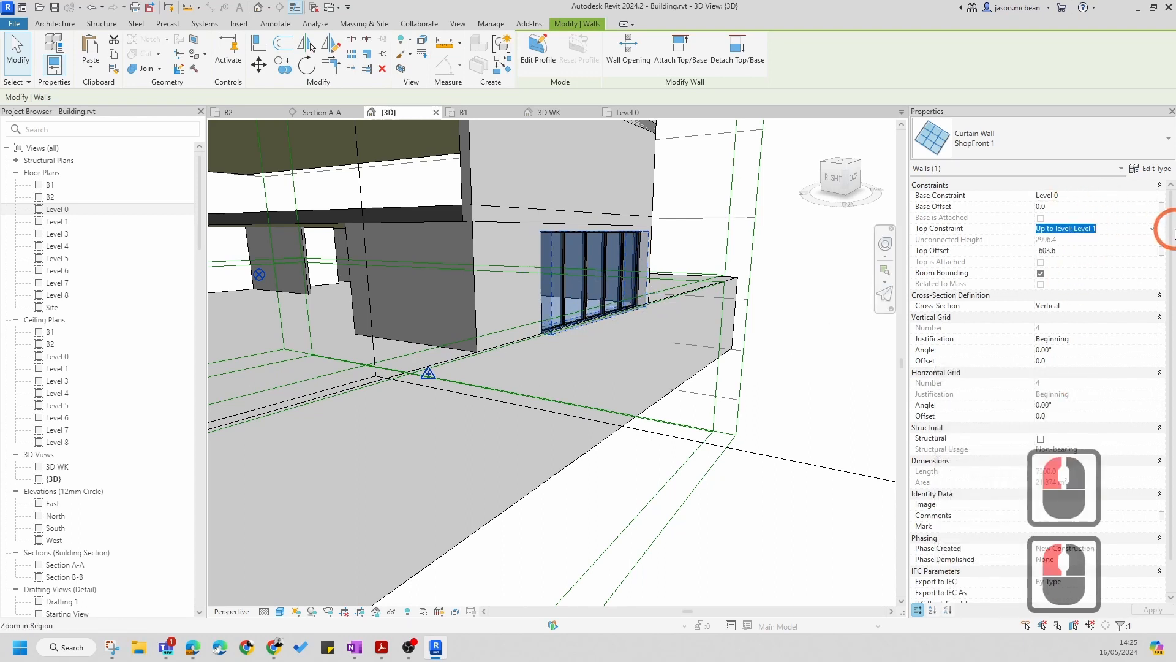
left_click(1154, 231)
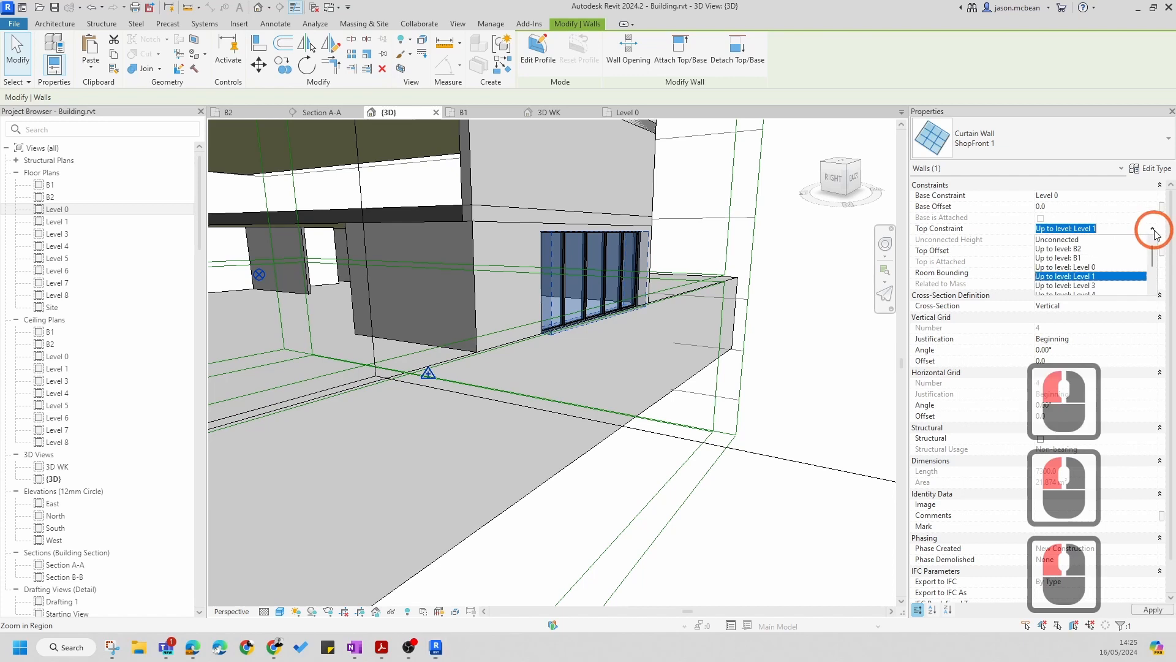
left_click(1078, 268)
left_click(1077, 251)
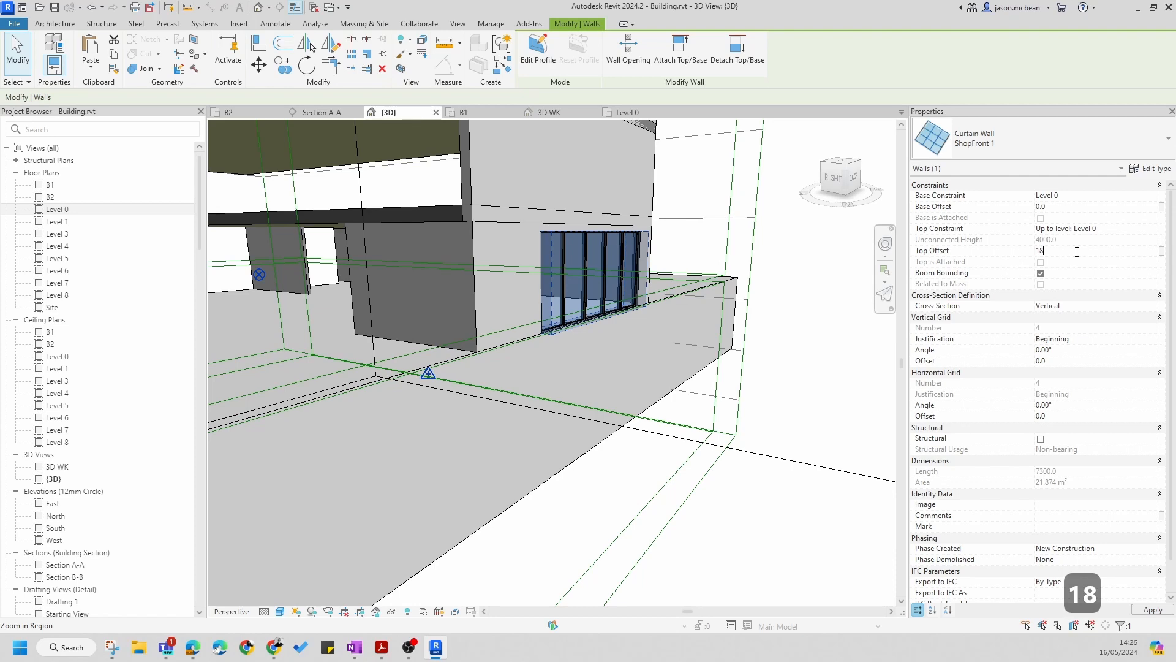
key("BackSpace")
key("BackSpace")
key("BackSpace")
type("2400")
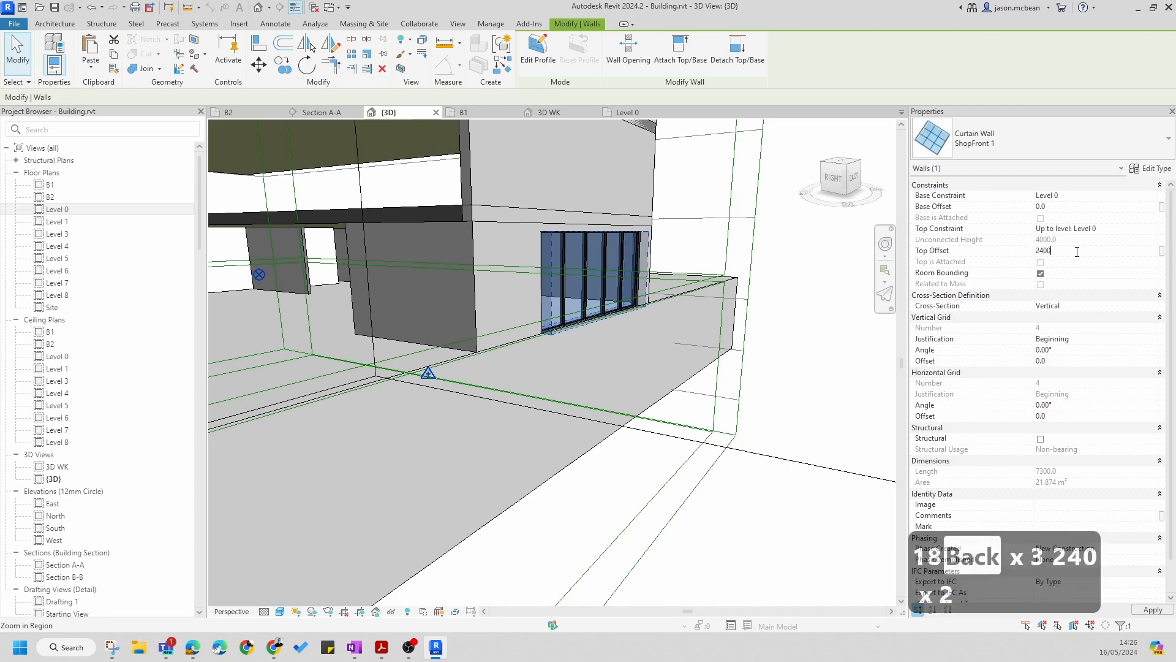
key("Return")
key("Escape")
key("Escape")
Set the base offset of the ShopFront 1 wall to 900 mm and check the opening from the back
scroll(490, 354, "up", 5)
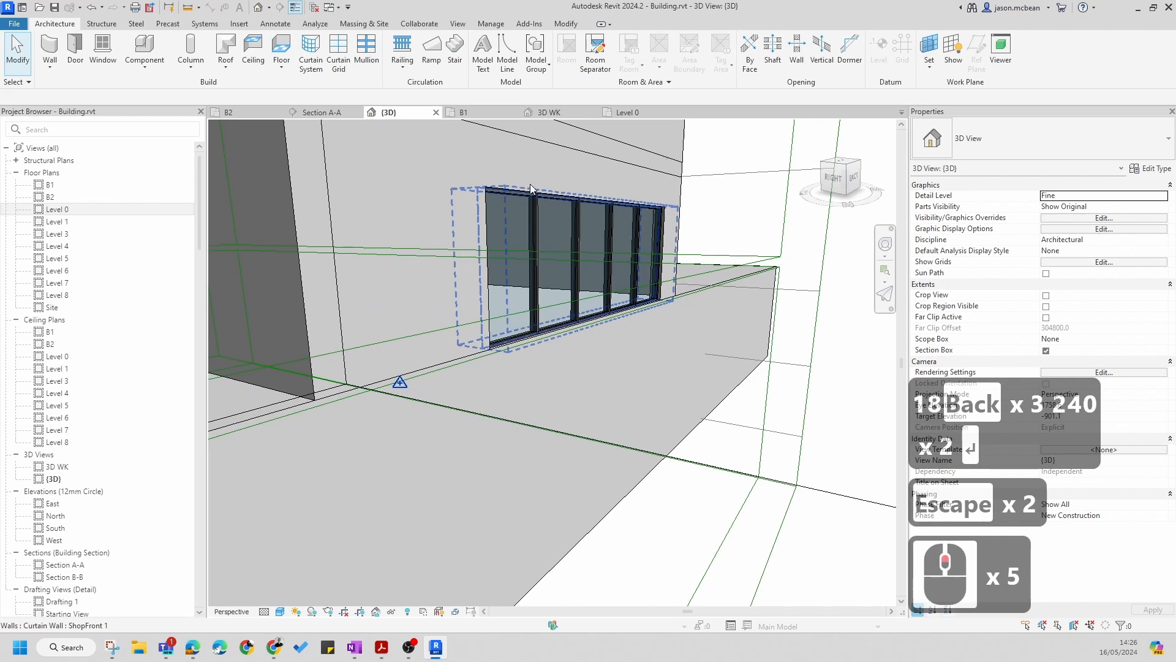
left_click(586, 199)
left_click(1042, 248)
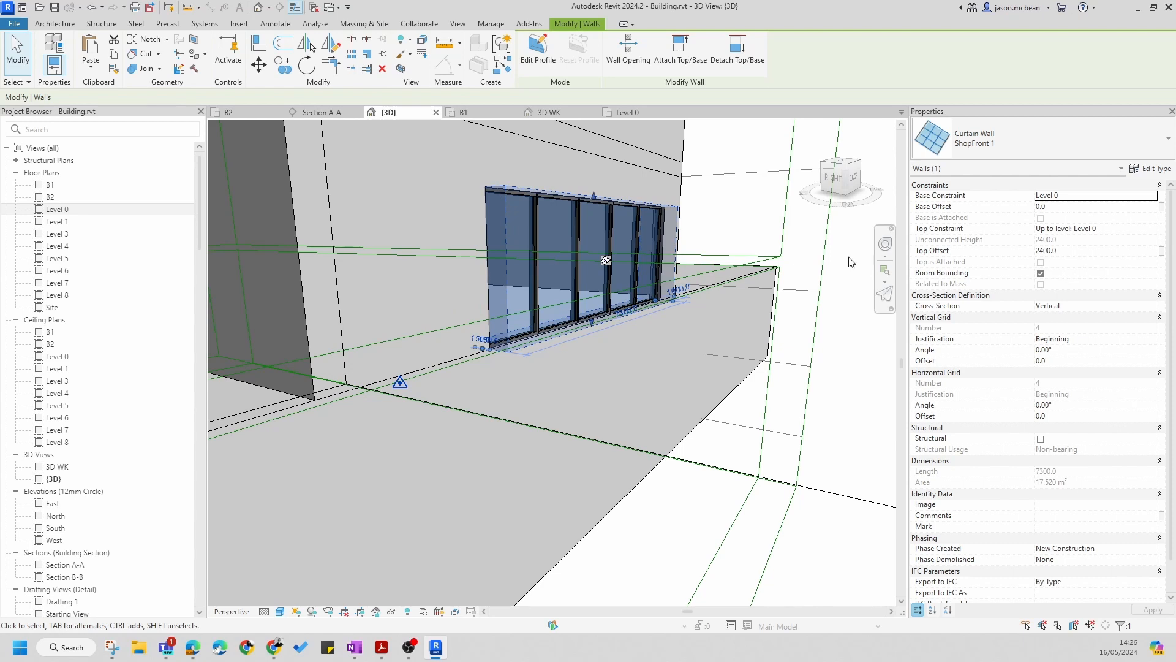
left_click(1088, 210)
type("900")
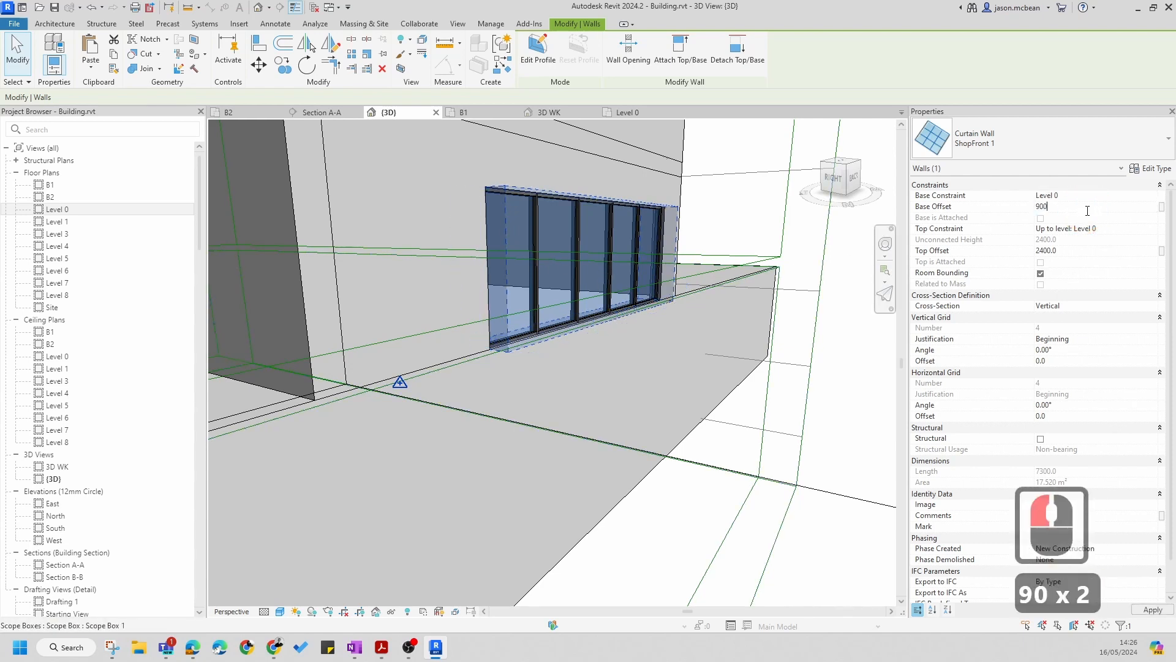
key("Return")
key("Escape")
scroll(638, 346, "down", 5)
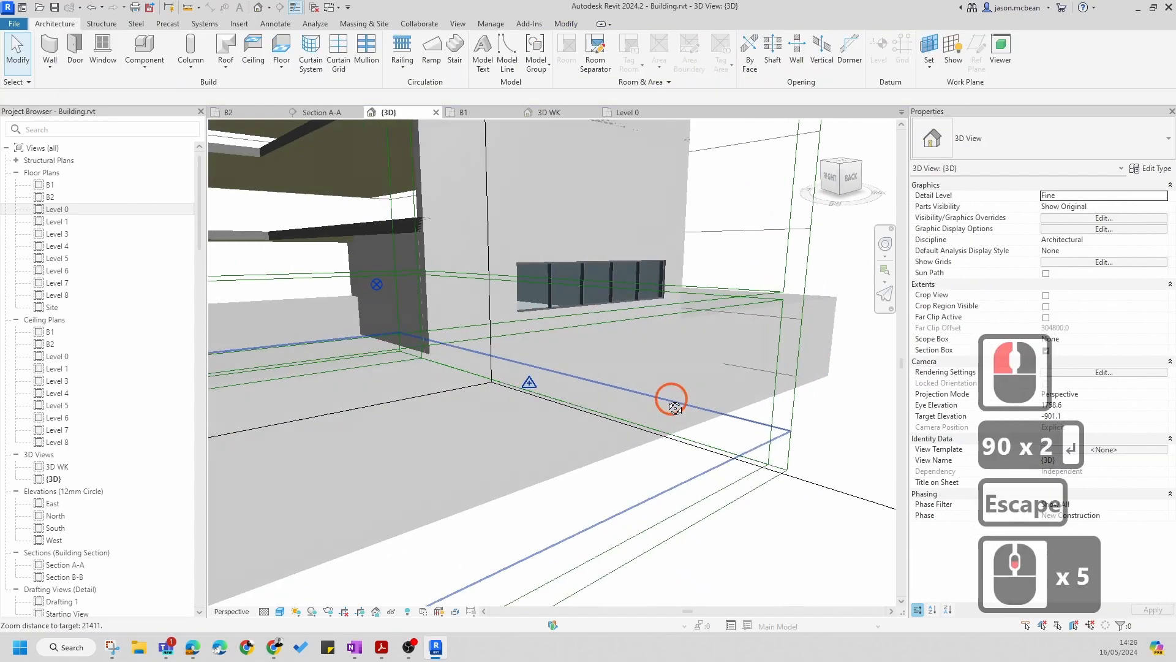
middle_click_drag(369, 410, 970, 283, "shift")
key("Escape")
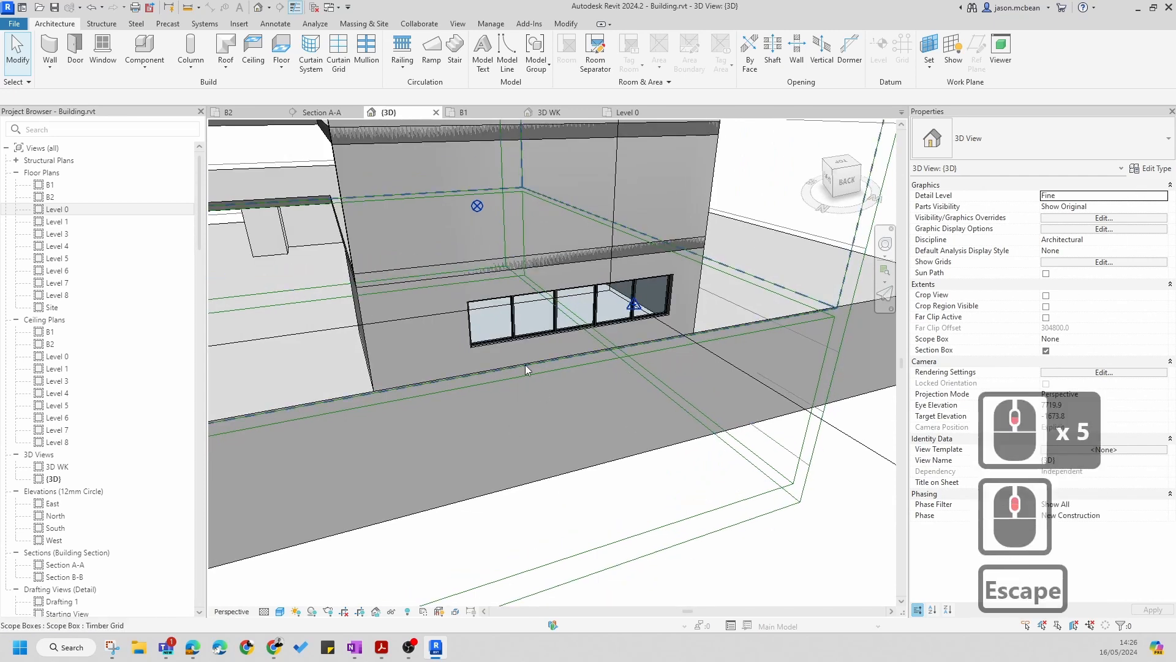
Set the base offset of the ShopFront 1 wall to 0
left_click(542, 348)
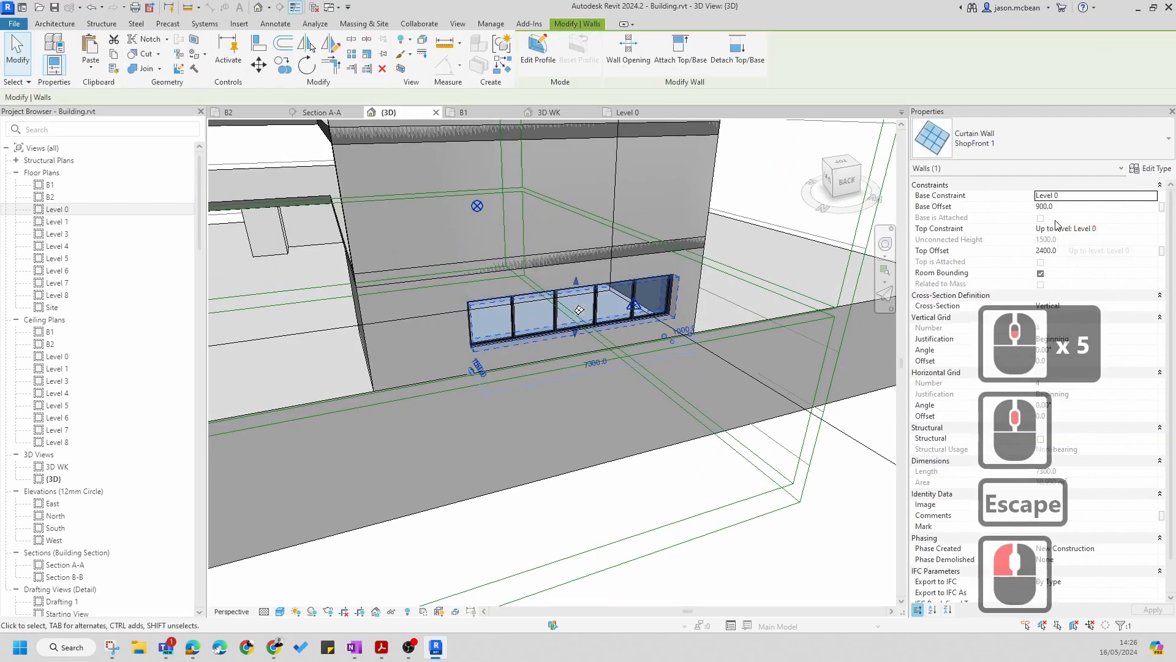
left_click(1072, 208)
type("0")
key("Return")
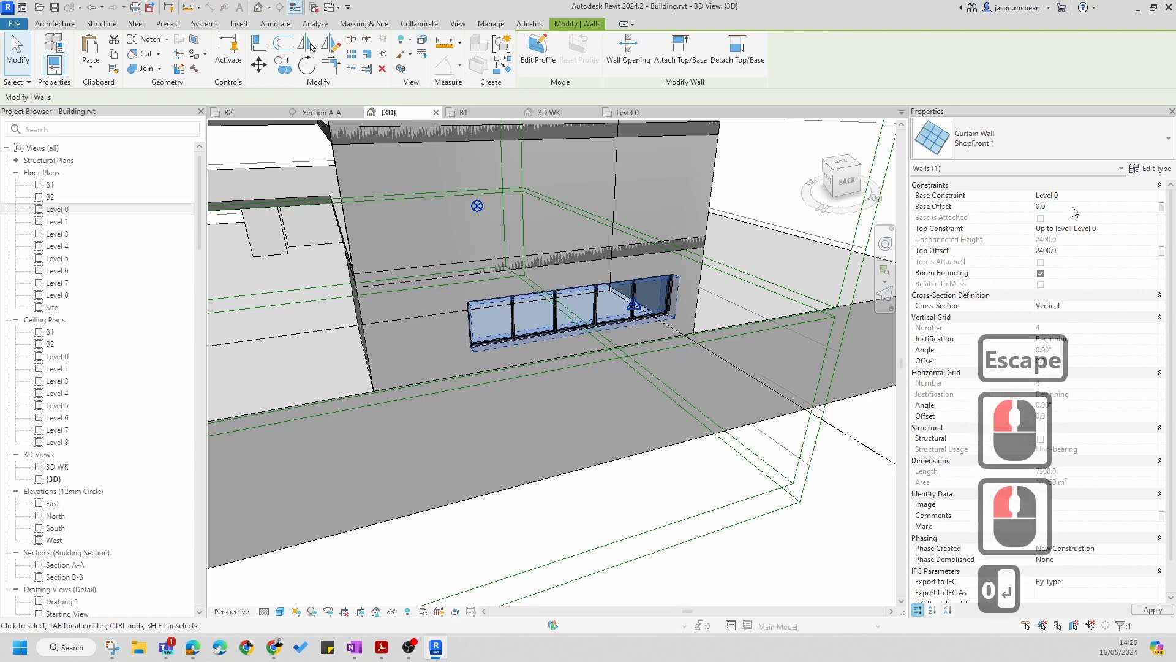
key("Escape")
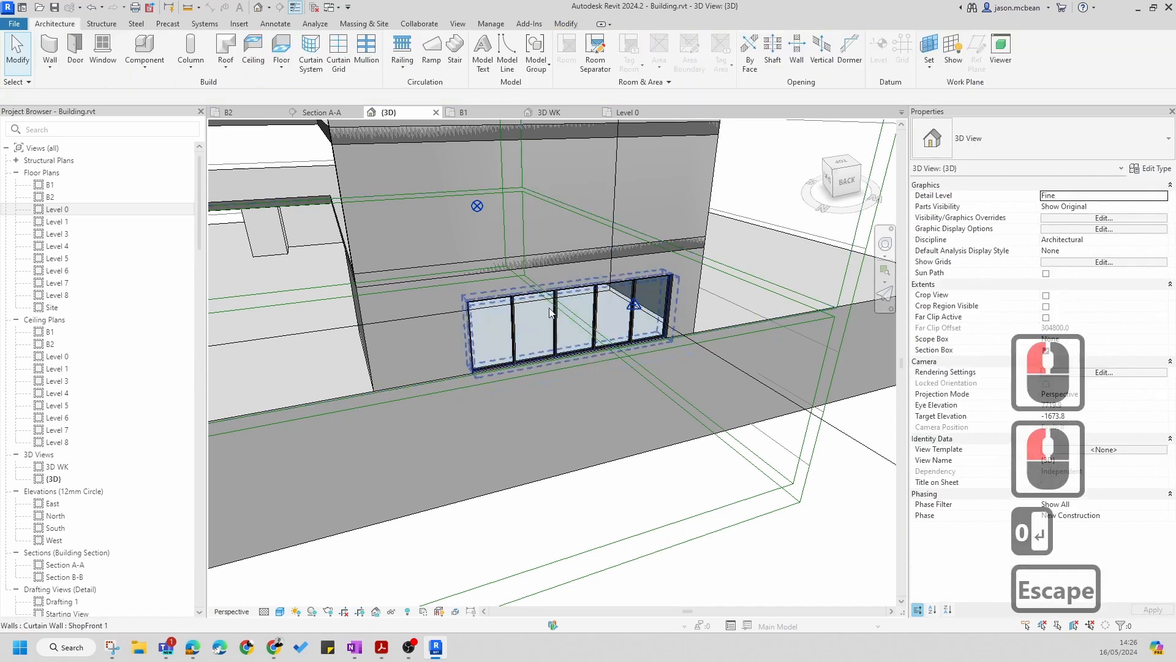
Examine the ShopFront 1 wall and where the Level 1 timber floor meets the concrete wall above it
left_click(588, 293)
scroll(576, 273, "up", 5)
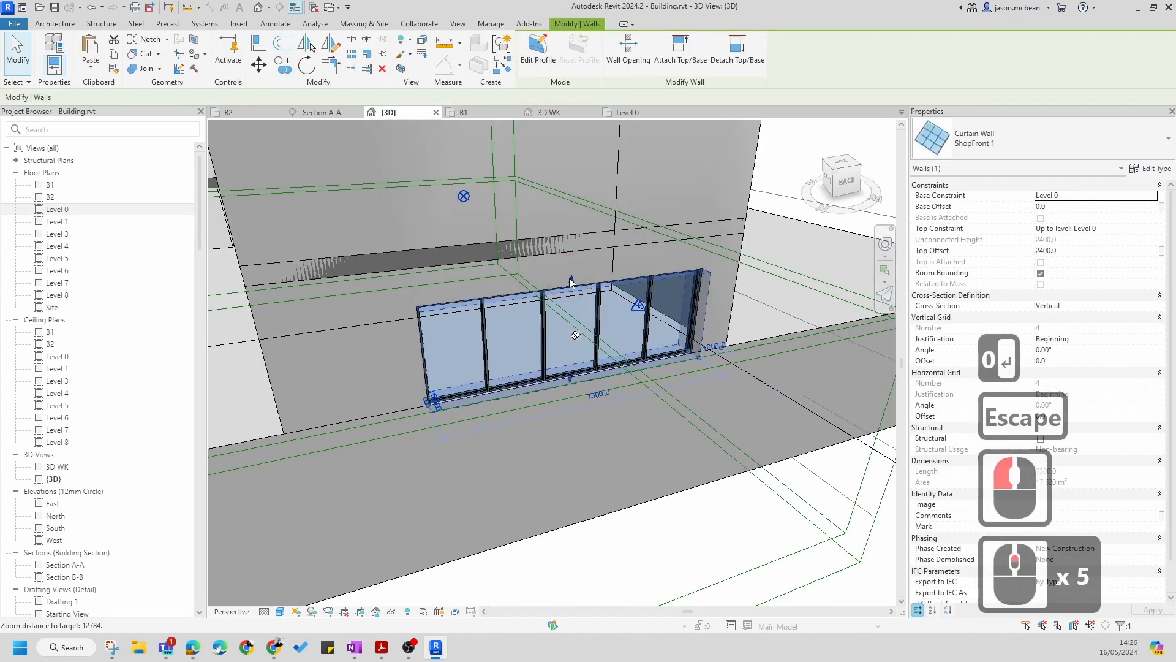
left_click(710, 260)
key("Escape")
scroll(710, 260, "down", 4)
middle_click_drag(711, 260, 530, 263, "shift")
left_click(463, 232)
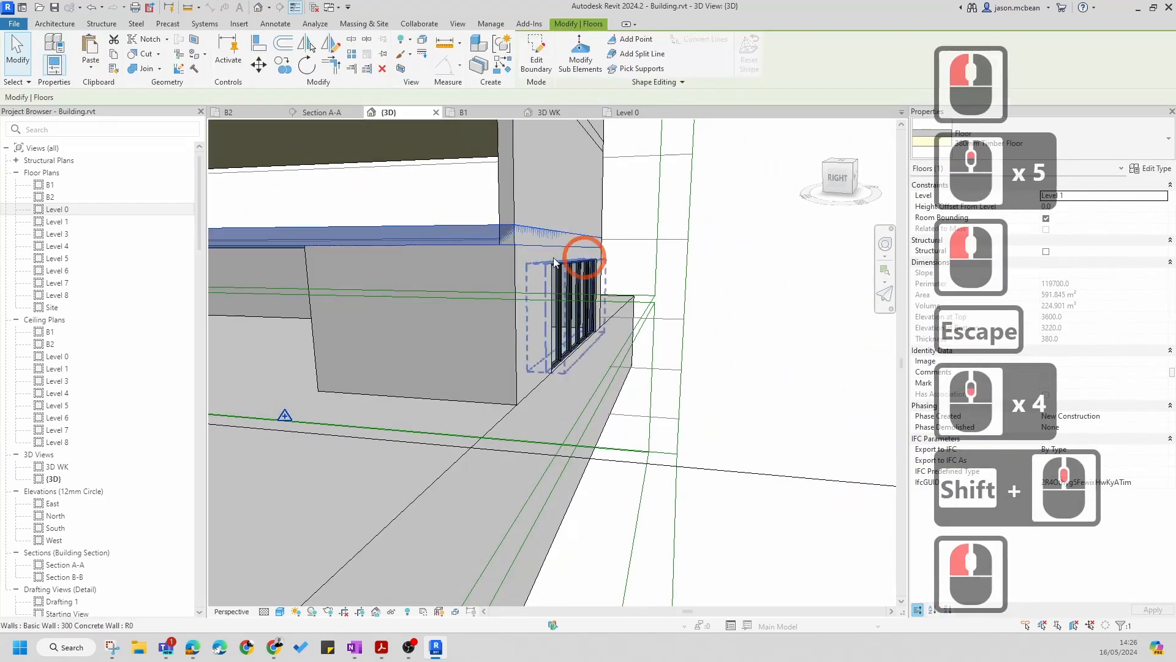
key("Escape")
scroll(569, 264, "up", 7)
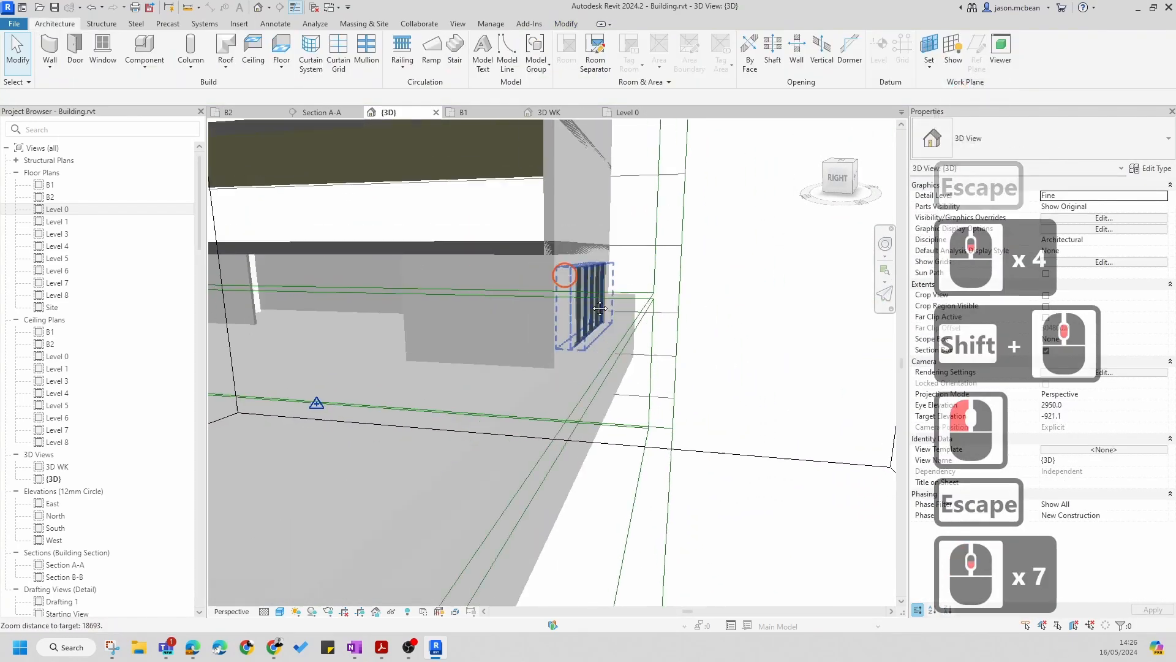
scroll(645, 401, "down", 5)
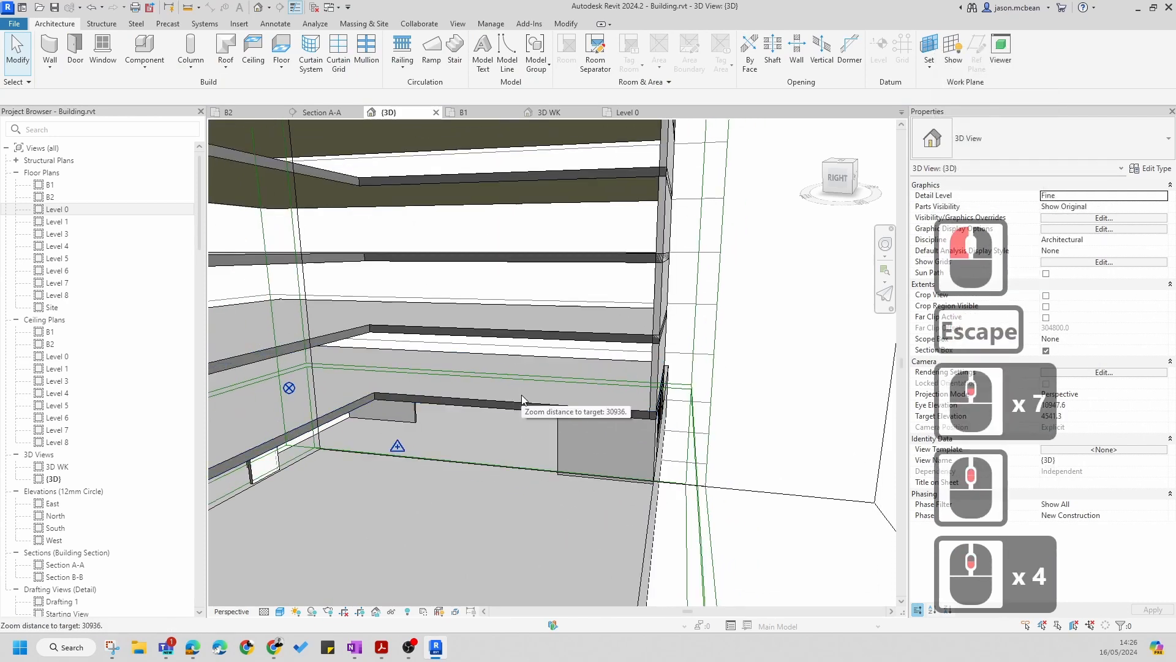
Edit the boundary of the Level 1 380mm Timber Floor, aligning its end edge to the inner face of the concrete wall
left_click(522, 395)
key("Escape")
left_click(527, 401)
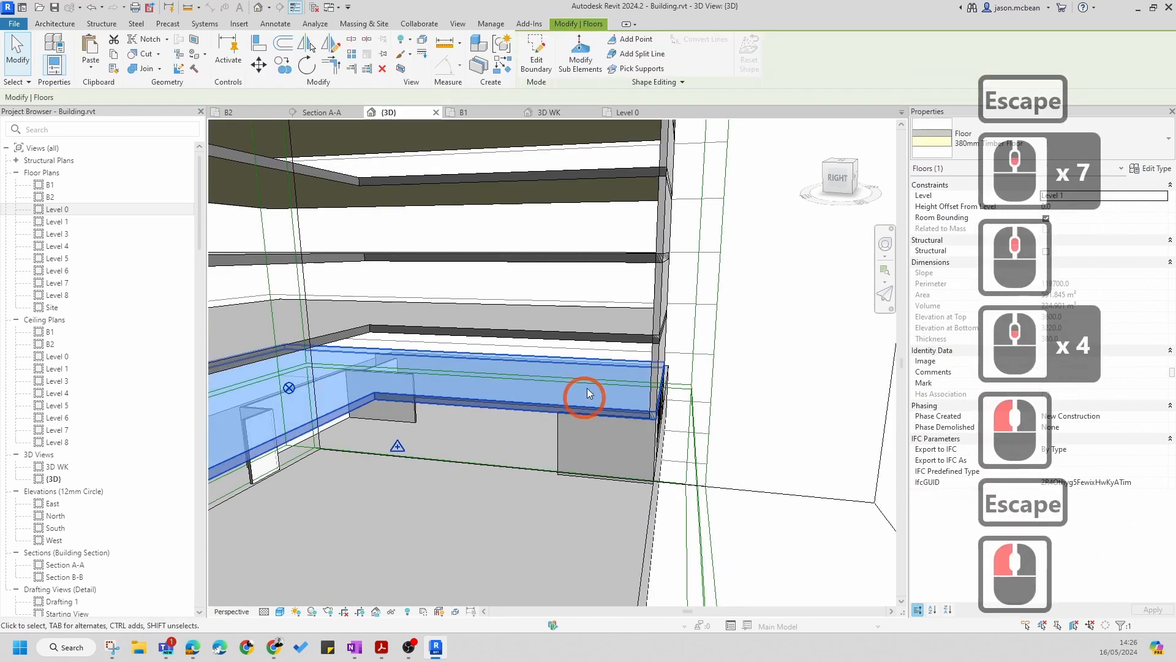
left_click(537, 55)
middle_click_drag(617, 428, 688, 400, "shift")
scroll(689, 399, "up", 6)
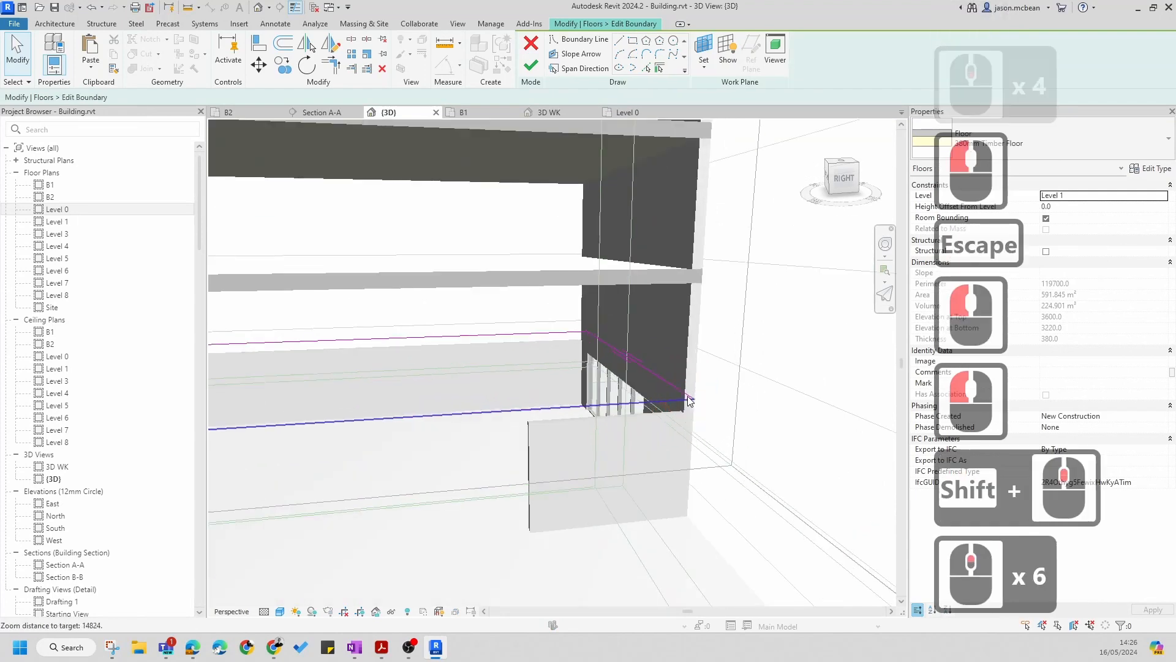
key("a")
key("l")
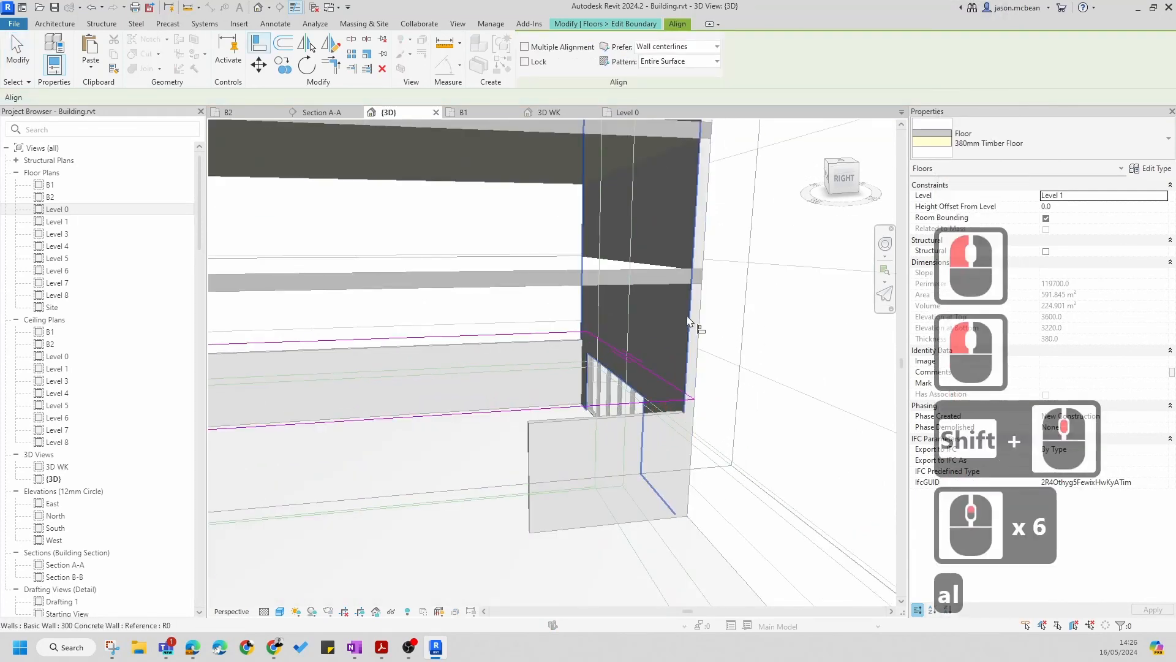
left_click(644, 369)
key("Escape")
scroll(668, 355, "down", 6)
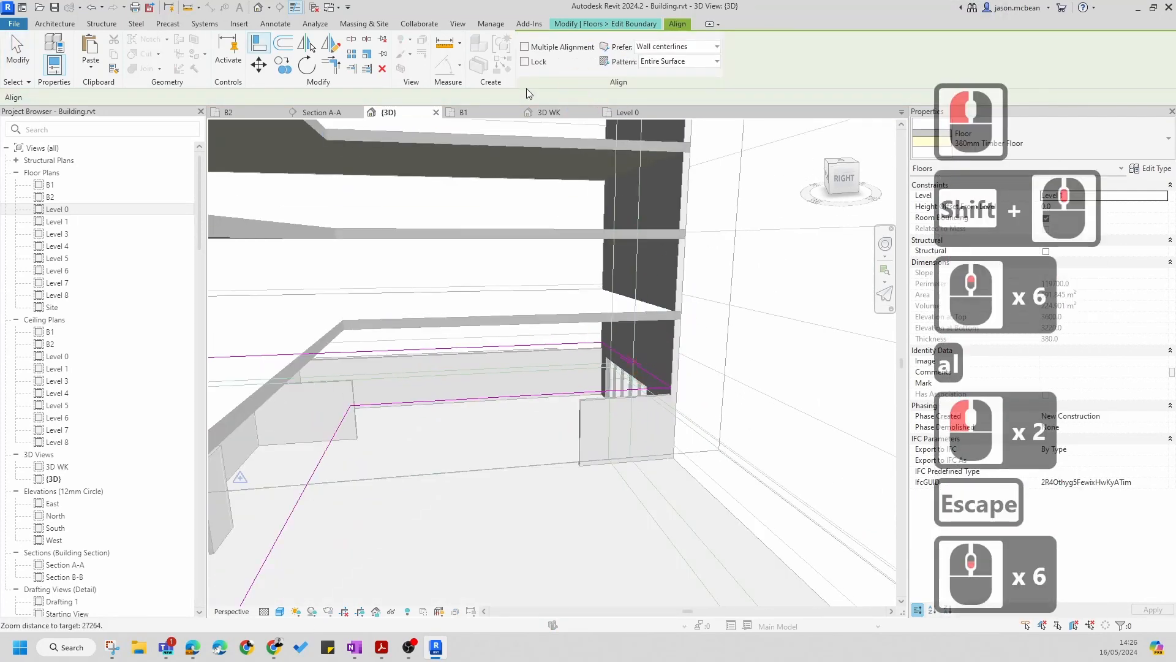
key("Escape")
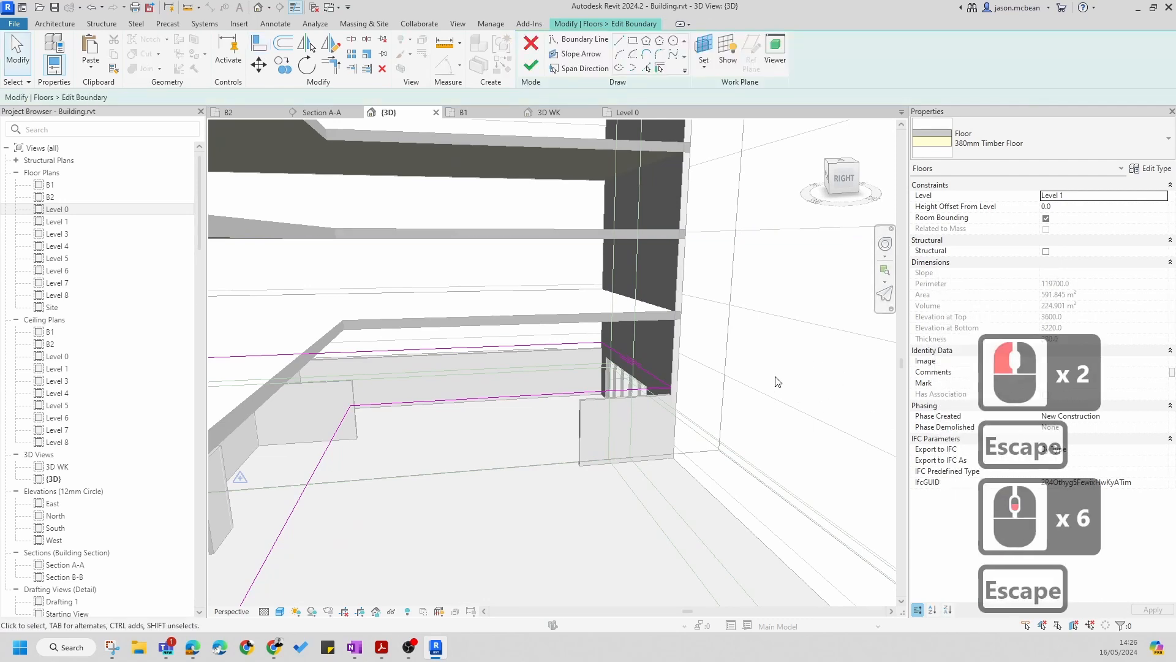
key("Escape")
Finish the Level 1 floor's boundary edit without attaching the walls to the floor's bottom
left_click(533, 63)
scroll(696, 380, "down", 3)
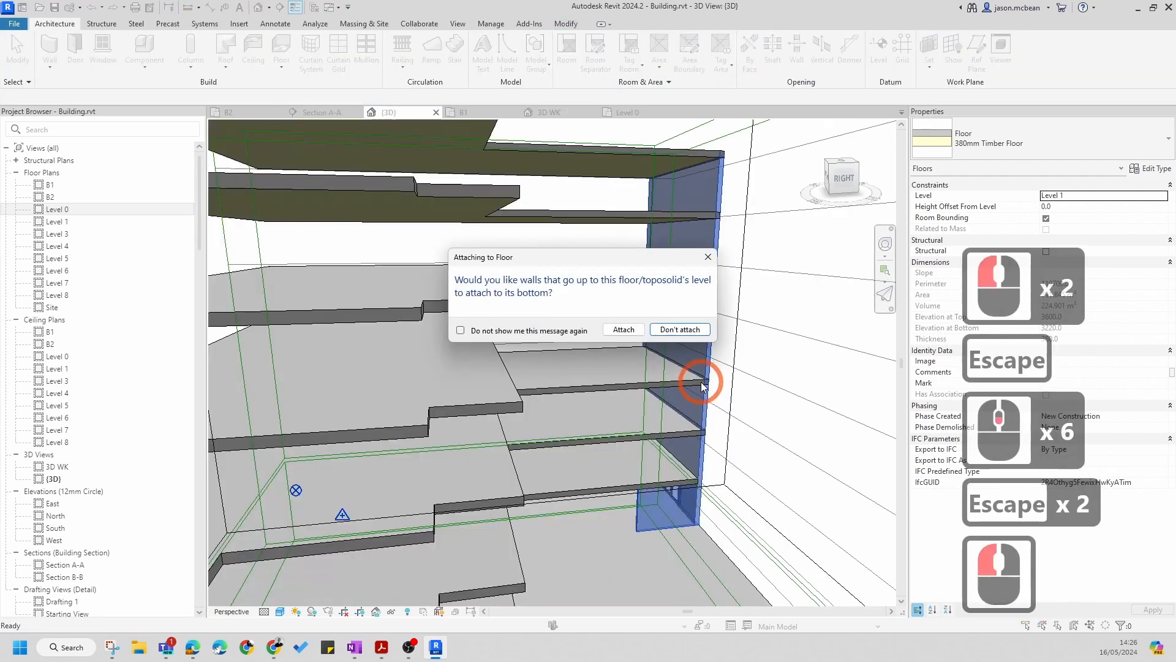
left_click(669, 329)
scroll(746, 512, "up", 4)
key("Escape")
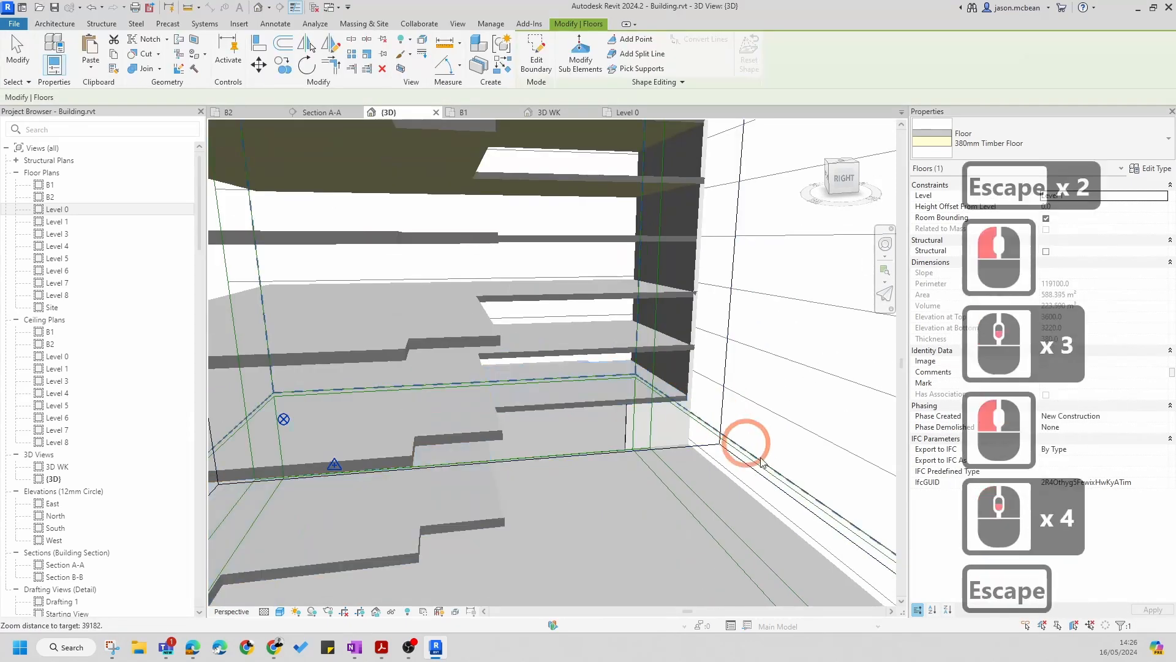
Delete the five 380mm Timber Floor slabs between the Level 1 floor and the topmost one
key("shift")
middle_click_drag(725, 473, 748, 480, "shift")
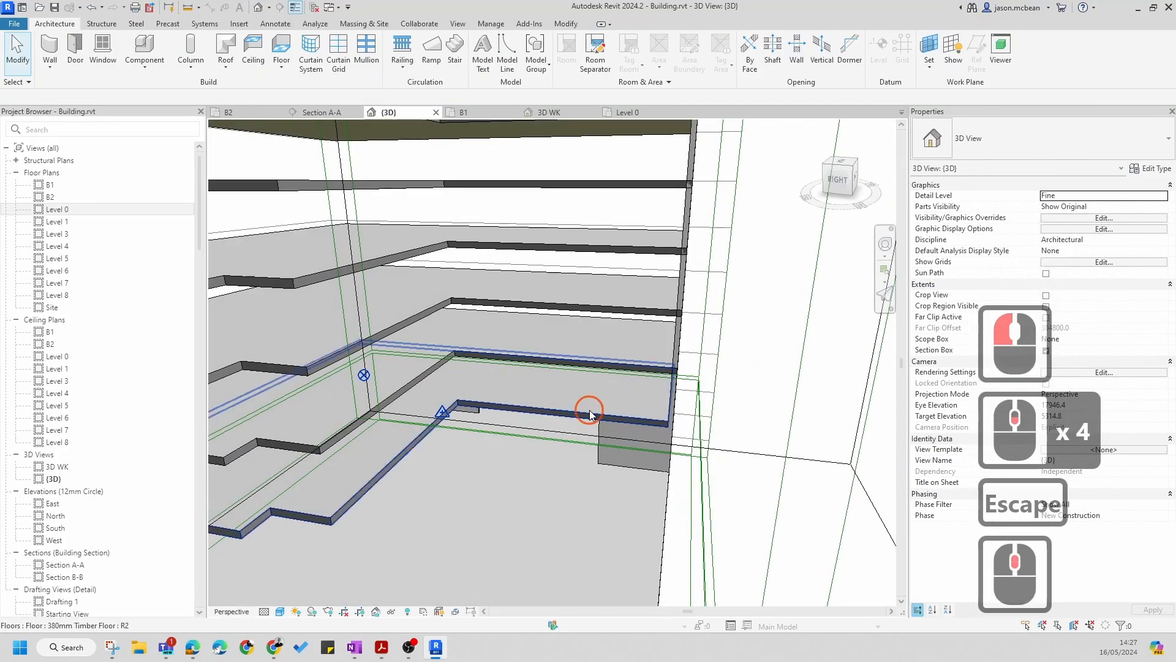
left_click(589, 414)
scroll(693, 368, "down", 4)
key("Escape")
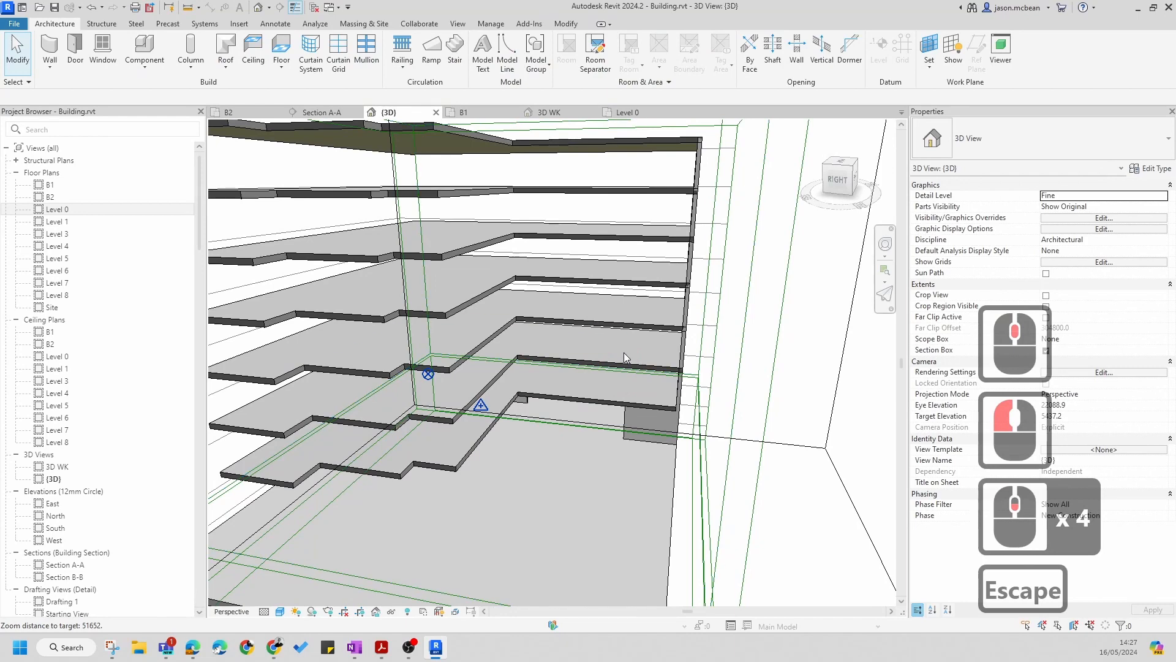
left_click(481, 345)
key("Delete")
left_click(483, 336)
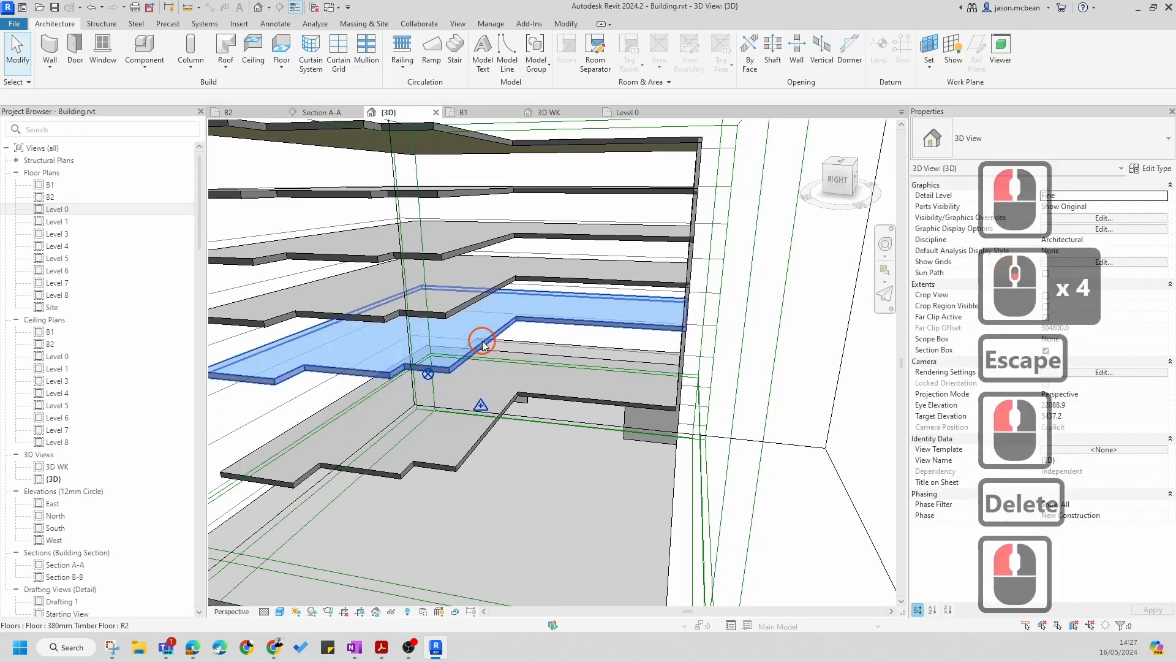
key("Delete")
left_click(487, 256)
key("Delete")
left_click(487, 246)
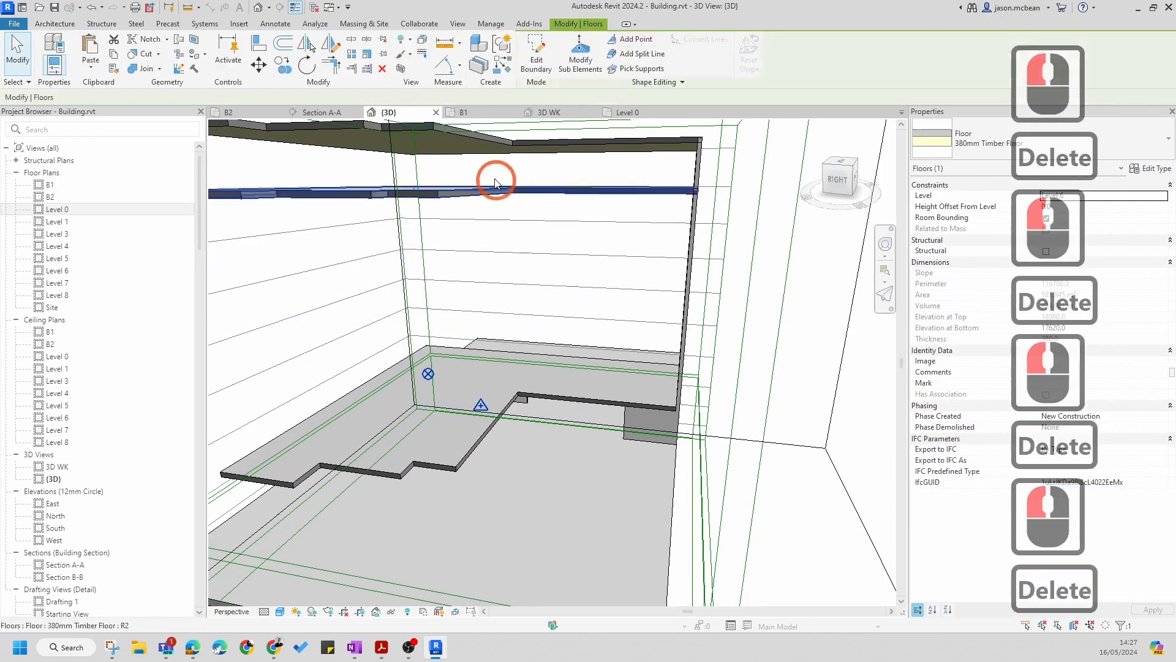
key("Delete")
left_click(496, 190)
key("Delete")
scroll(670, 250, "down", 1)
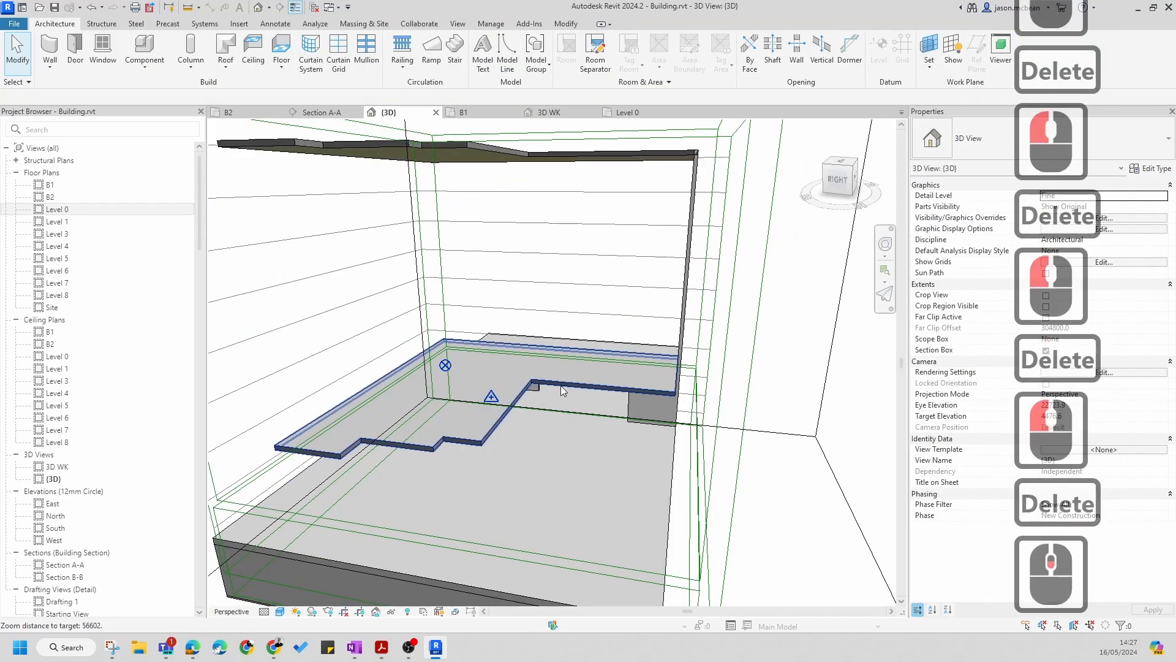
Delete the topmost 380mm Timber Floor slab, leaving the Level 1 floor in place
left_click(559, 384)
key("Escape")
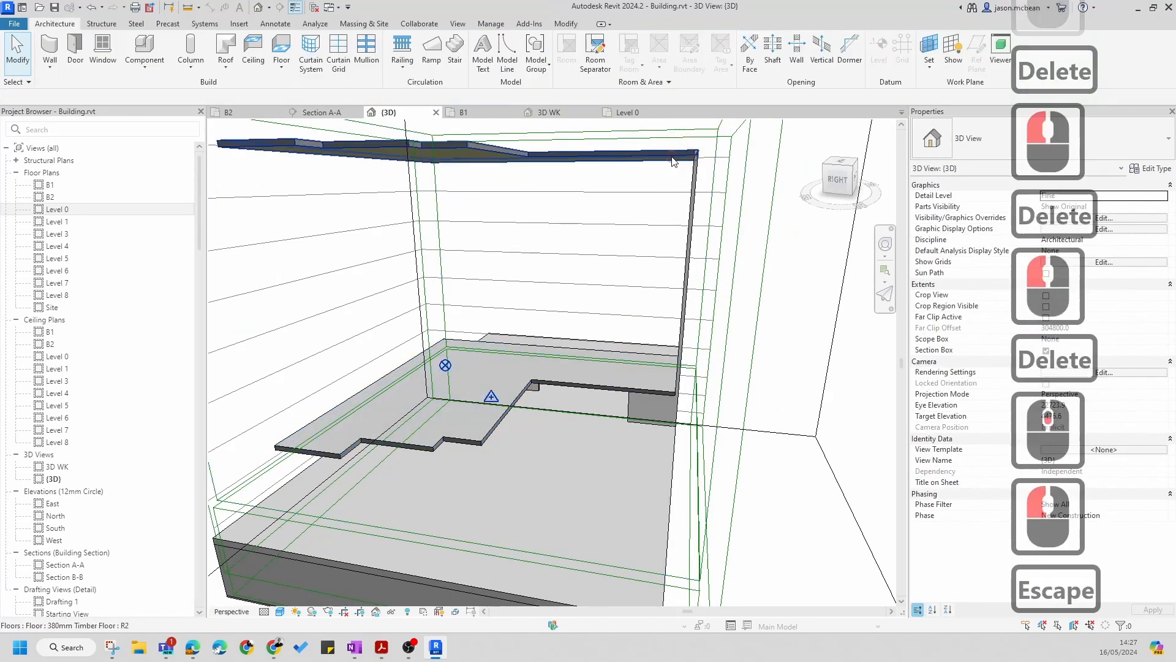
left_click(672, 162)
key("Delete")
Copy the Level 1 timber floor and paste it aligned to Levels 3, 4, 5, 6, 7 and 8
left_click(607, 390)
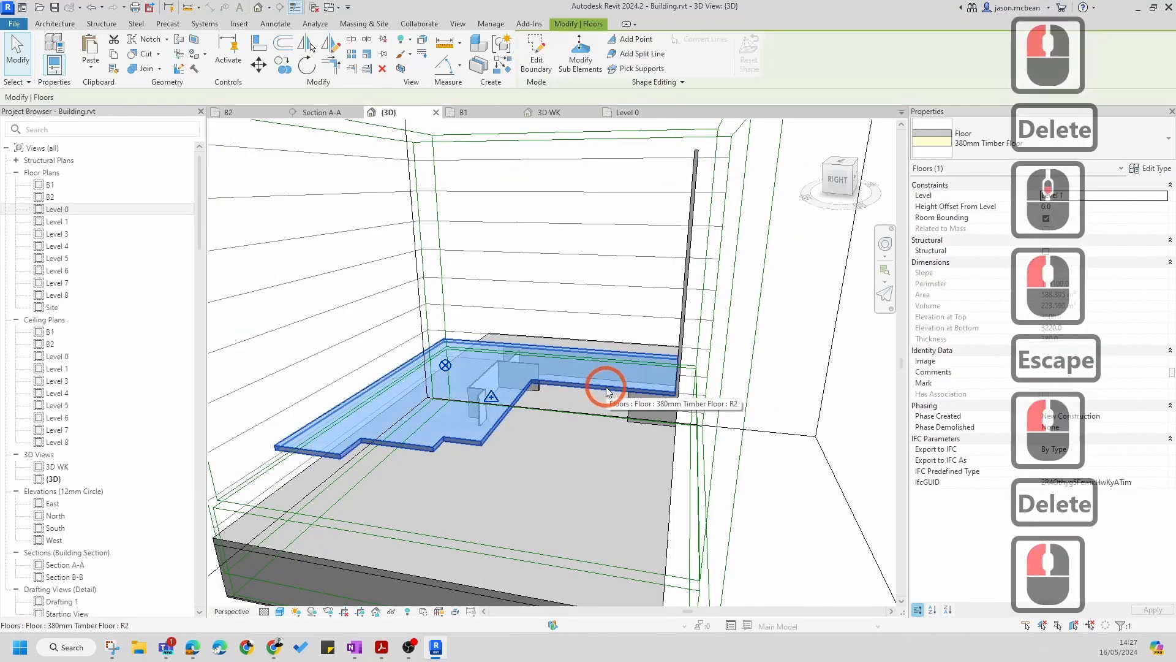
left_click(113, 56)
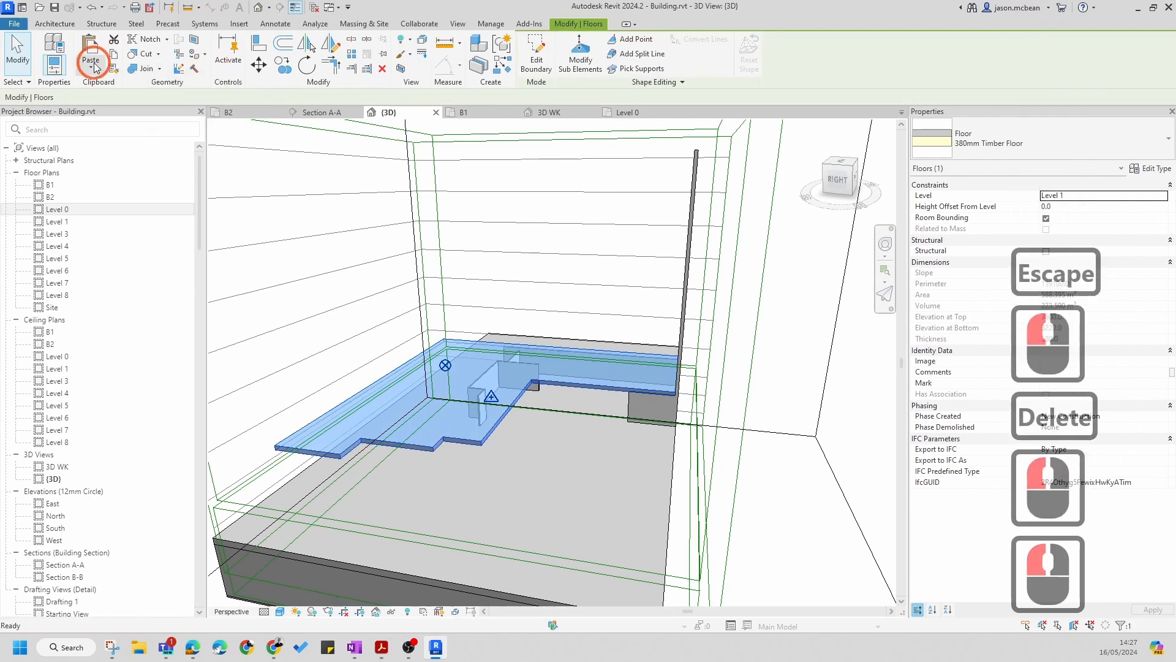
left_click(98, 66)
left_click(164, 114)
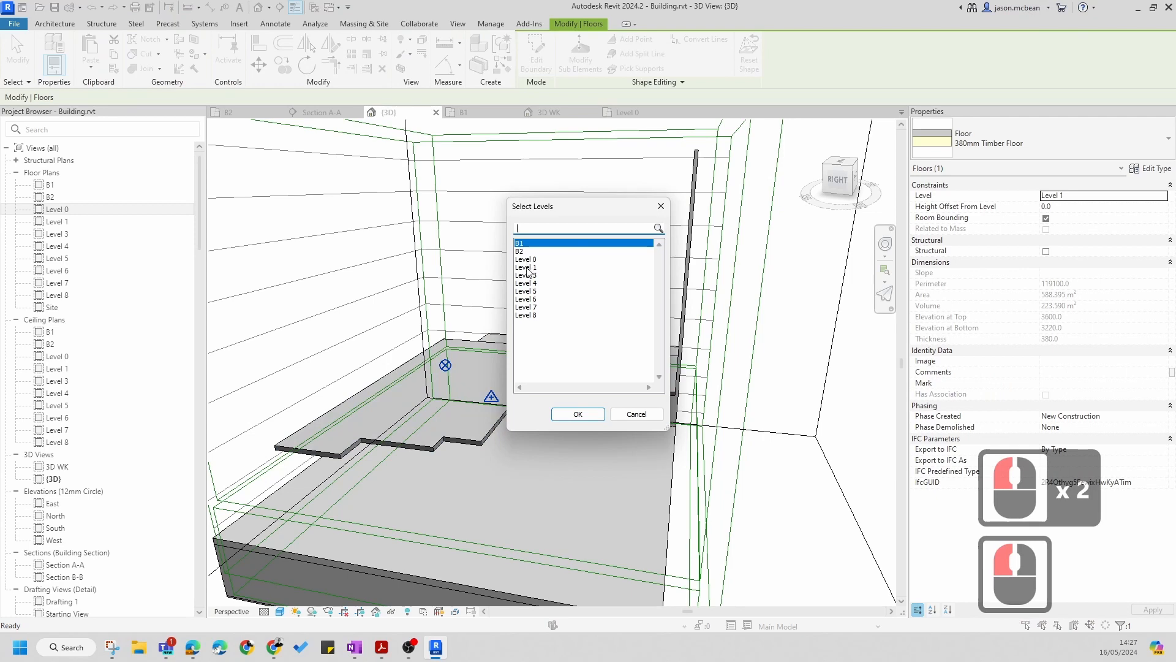
left_click(528, 315, "shift")
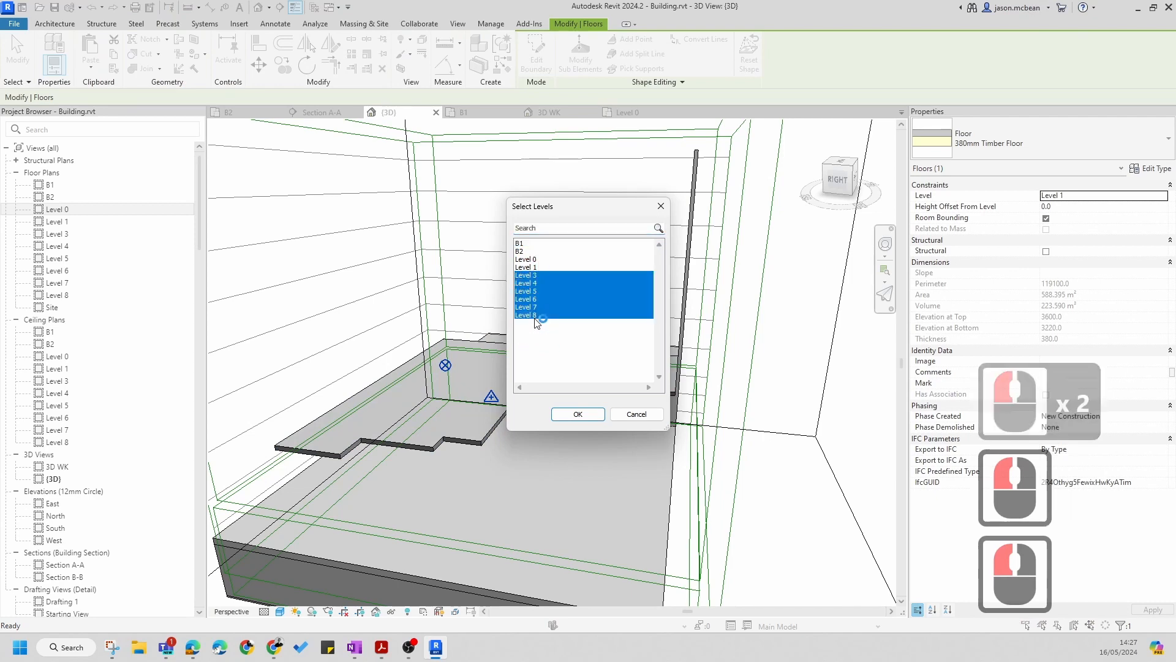
left_click(578, 414)
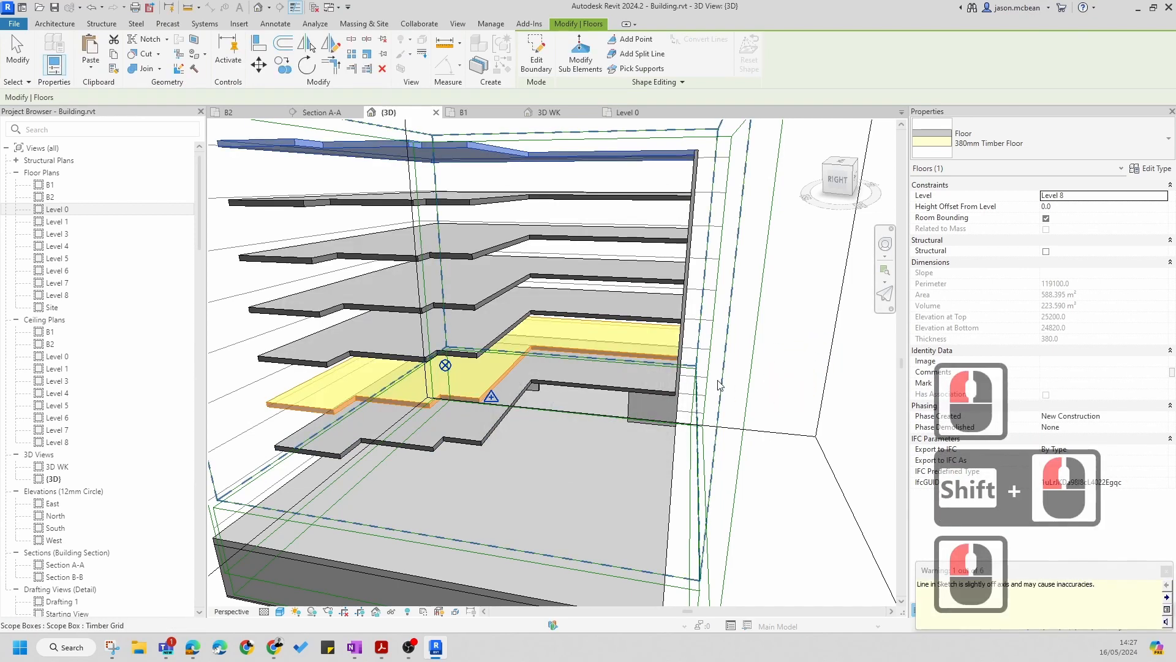
scroll(814, 386, "down", 5)
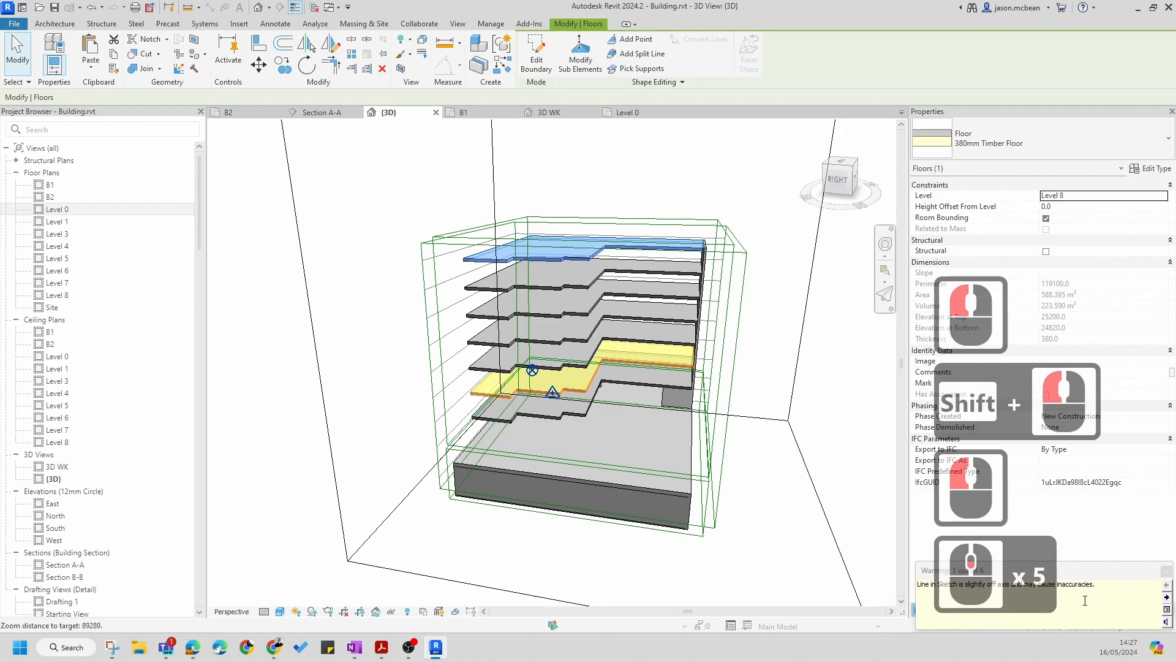
key("Escape")
key("Escape")
key("Escape")
Copy the Level 0 ShopFront 1 curtain wall and paste it aligned to Level 1 and Levels 3 through 8
scroll(663, 398, "up", 14)
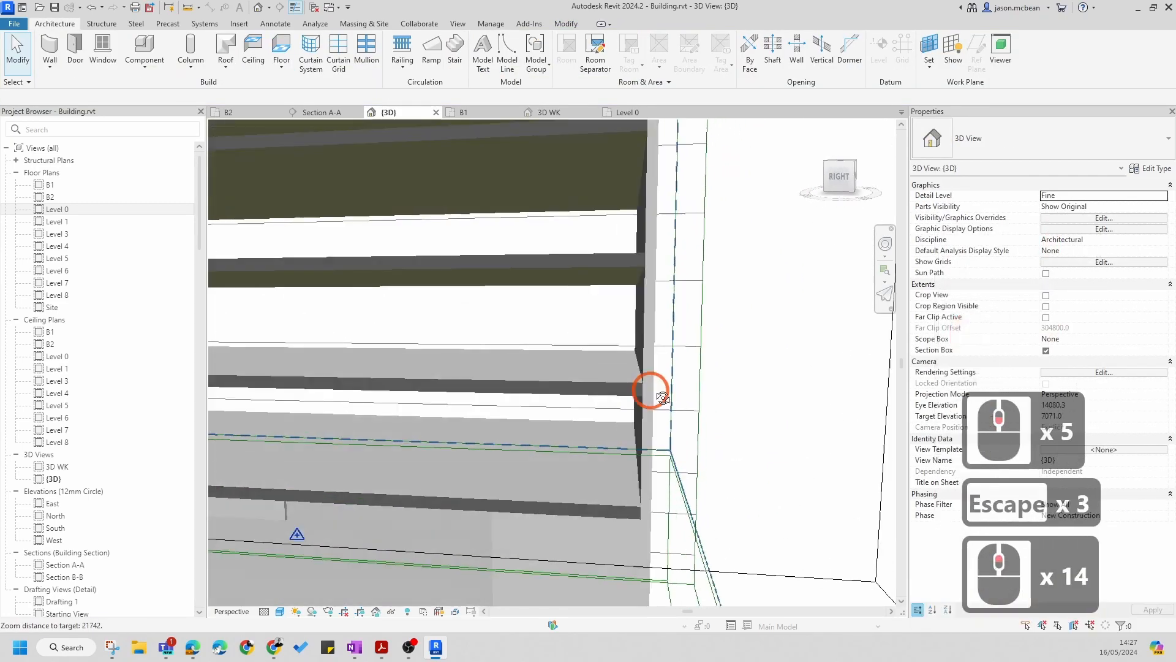
middle_click_drag(663, 398, 532, 359, "shift")
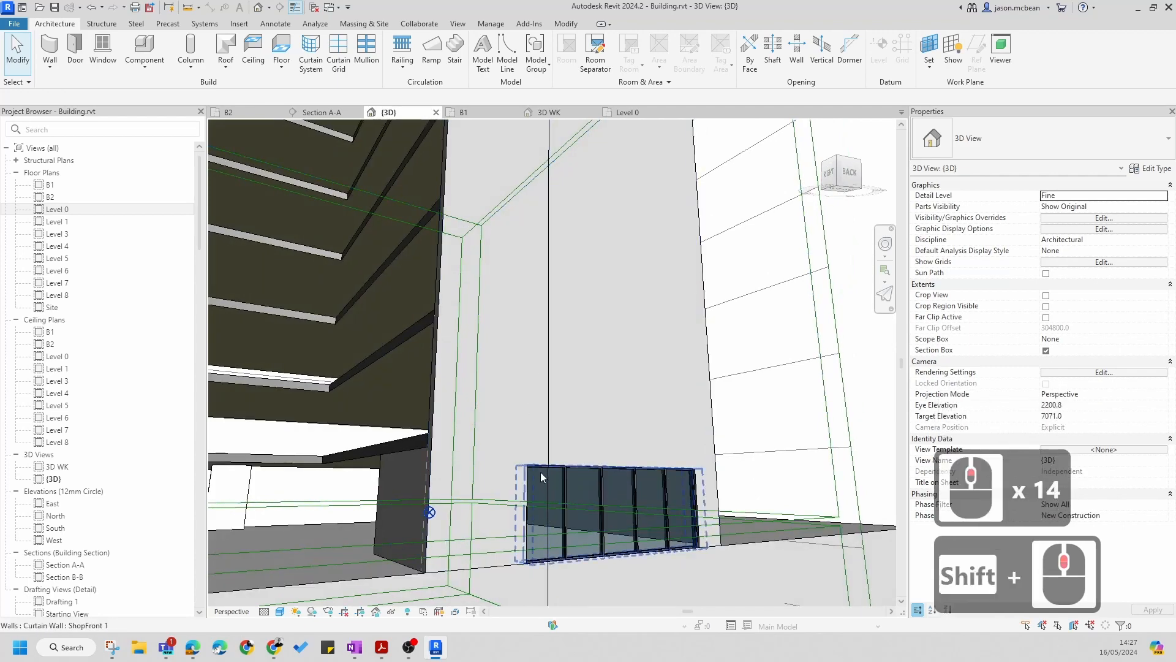
left_click(674, 476)
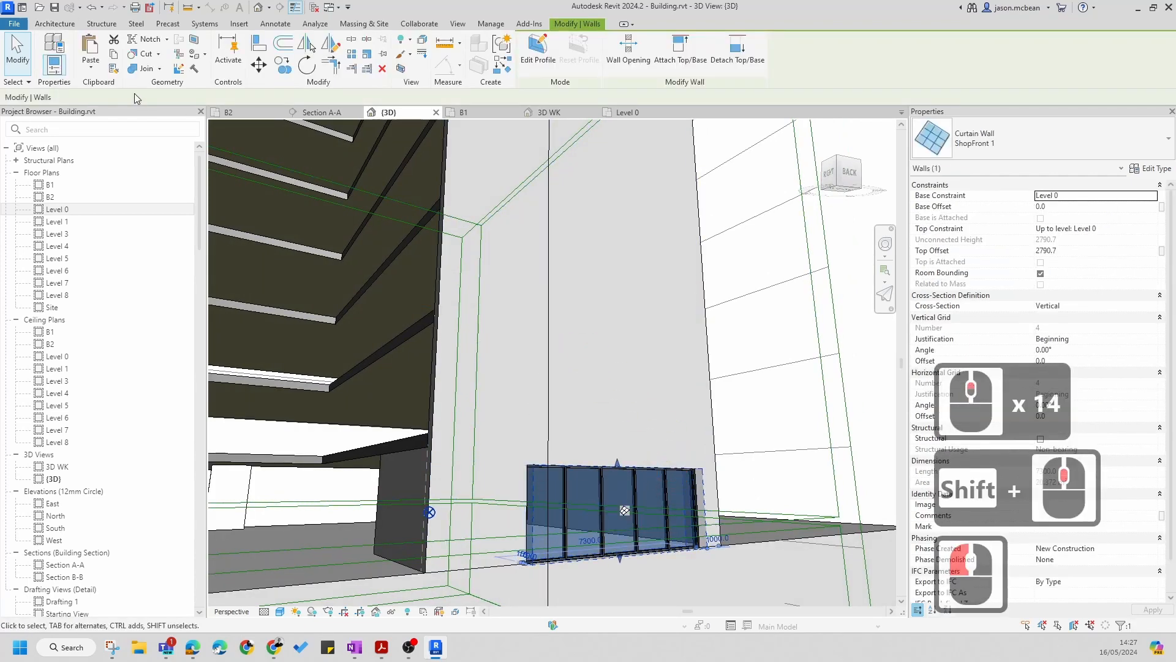
left_click(91, 65)
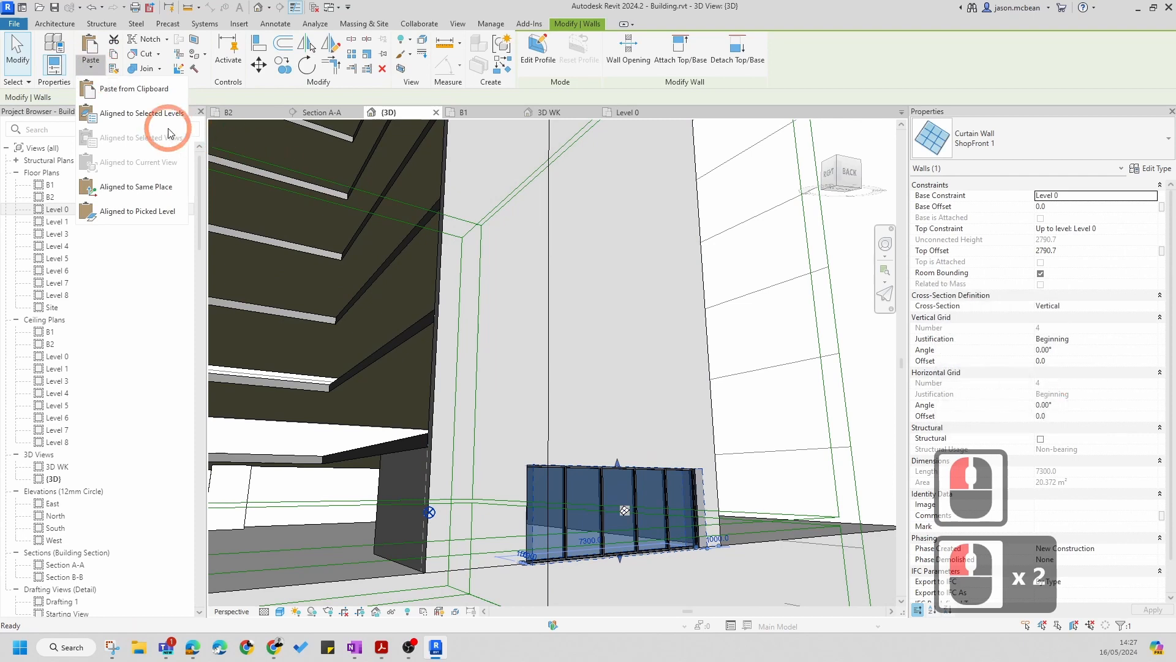
left_click(163, 114)
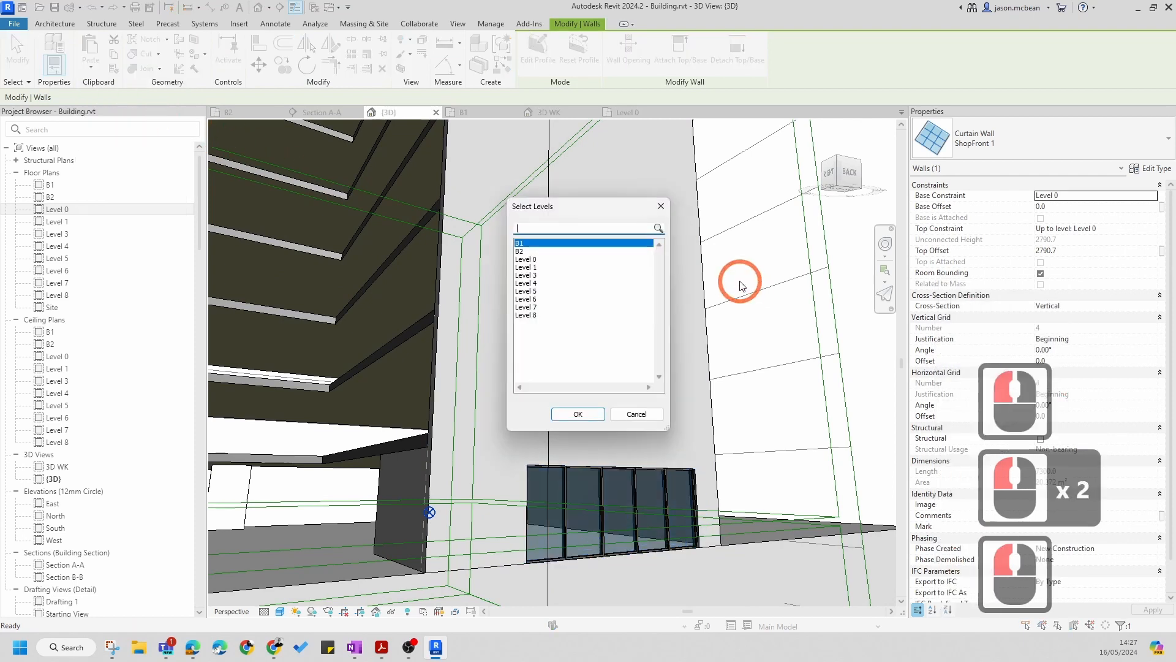
left_click(528, 268)
left_click(532, 315, "shift")
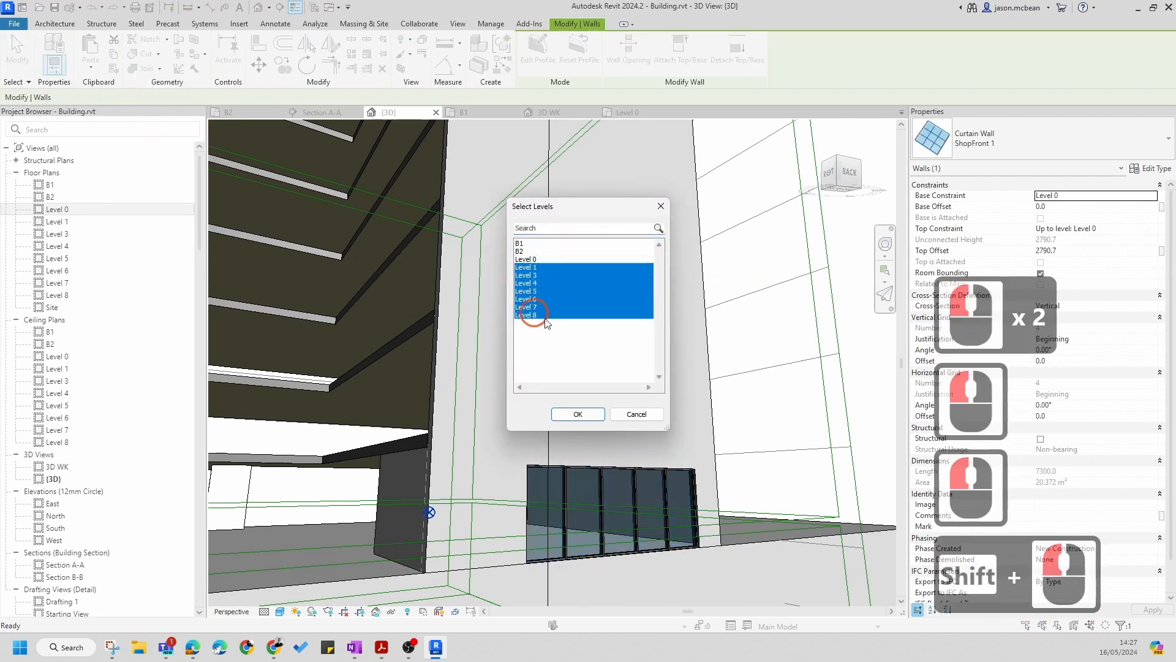
left_click(577, 414)
scroll(673, 402, "up", 7)
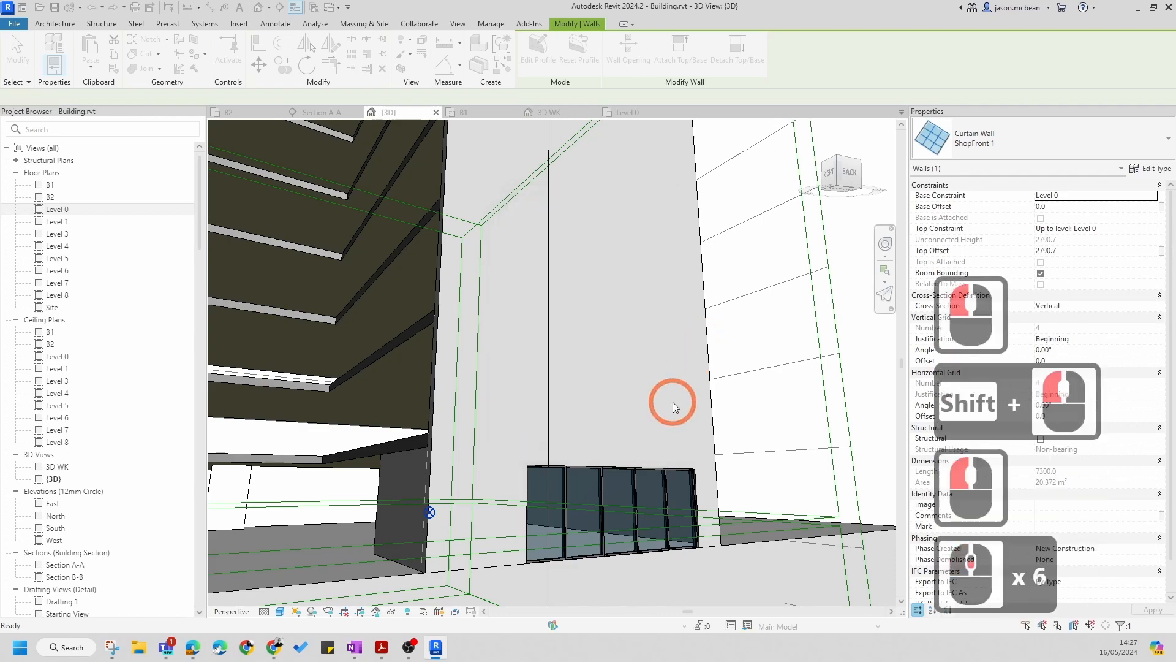
scroll(709, 397, "down", 4)
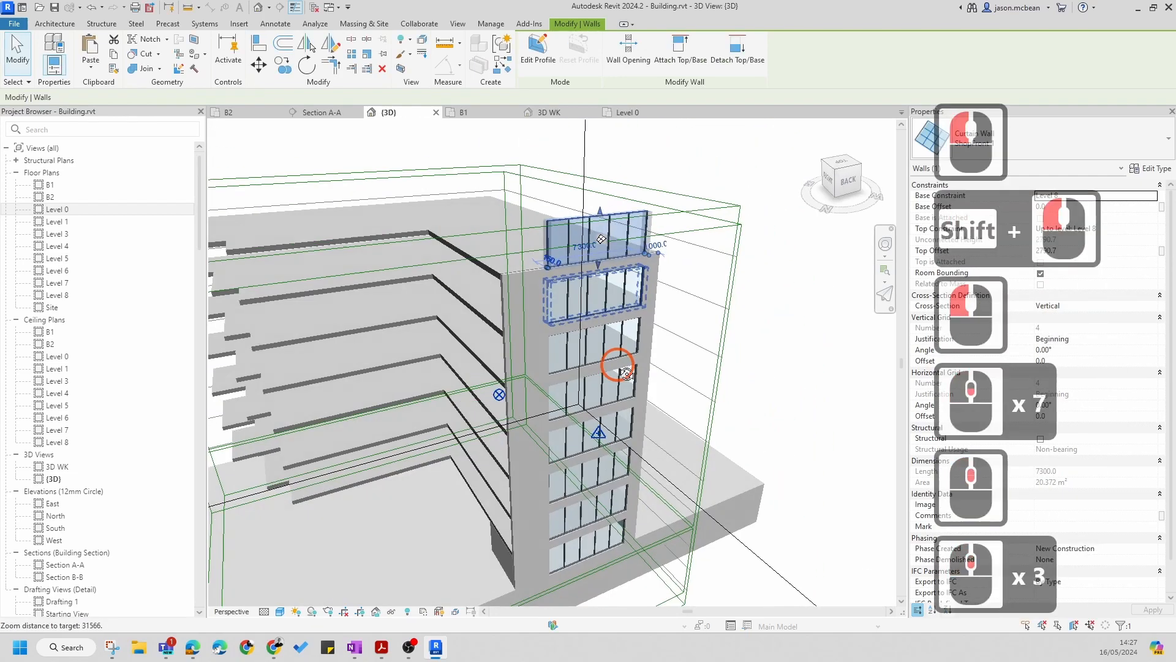
Delete the ShopFront 1 copy that stands on Level 8 above the top of the concrete wall
middle_click_drag(612, 362, 737, 229, "shift")
left_click(625, 211)
left_click(624, 215)
key("Delete")
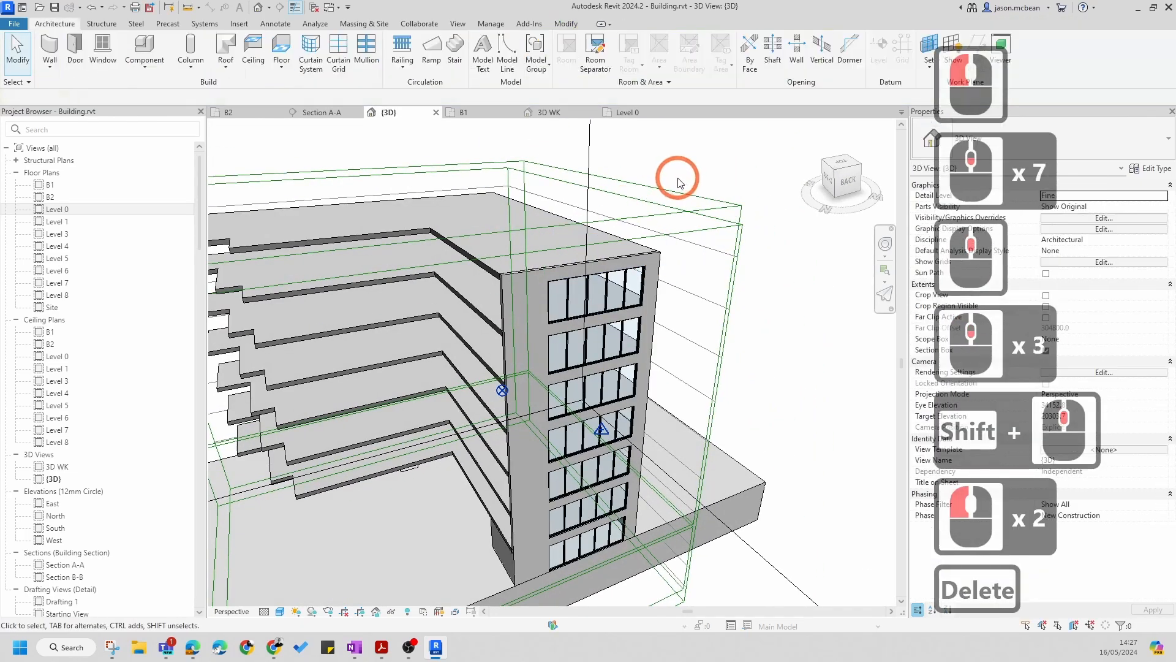
Open the Level 0 floor plan and find the ShopFront 1 curtain wall in the concrete wall
scroll(679, 181, "down", 4)
middle_click_drag(554, 393, 551, 343, "shift")
scroll(551, 343, "down", 6)
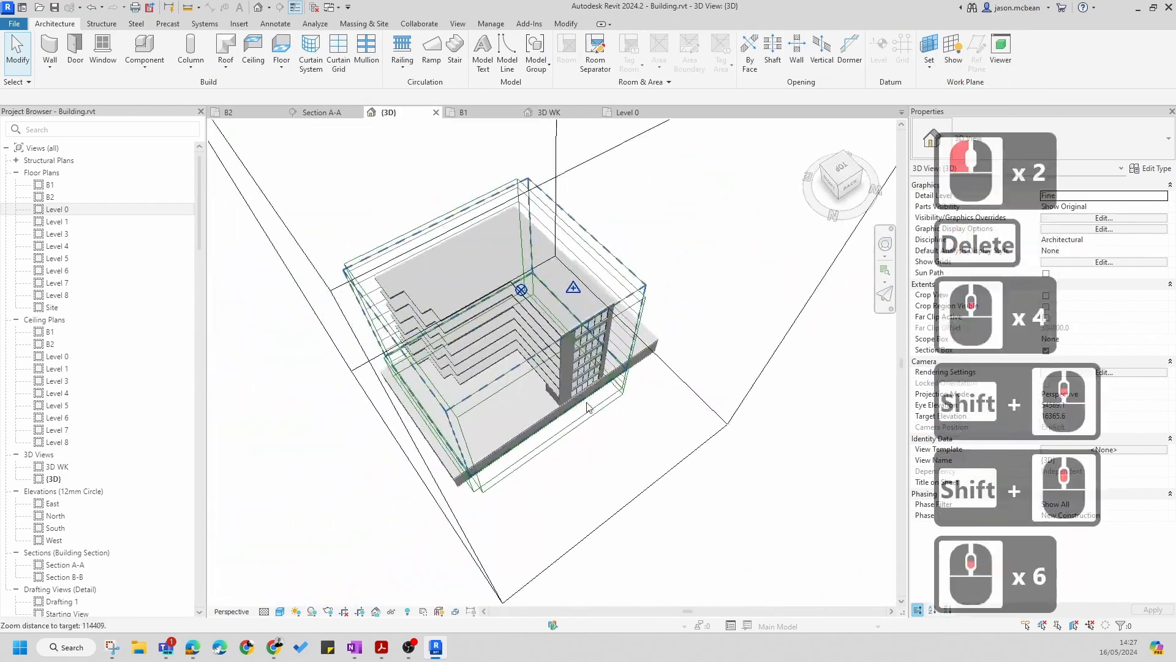
double_click(54, 210)
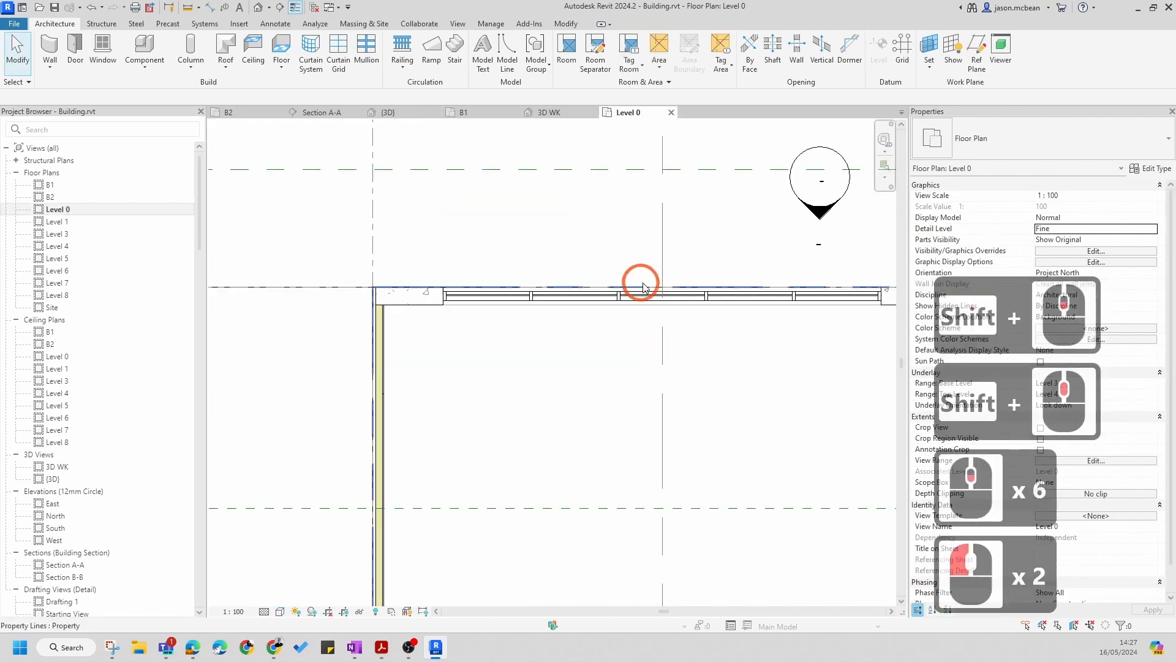
scroll(506, 313, "down", 12)
scroll(546, 294, "up", 19)
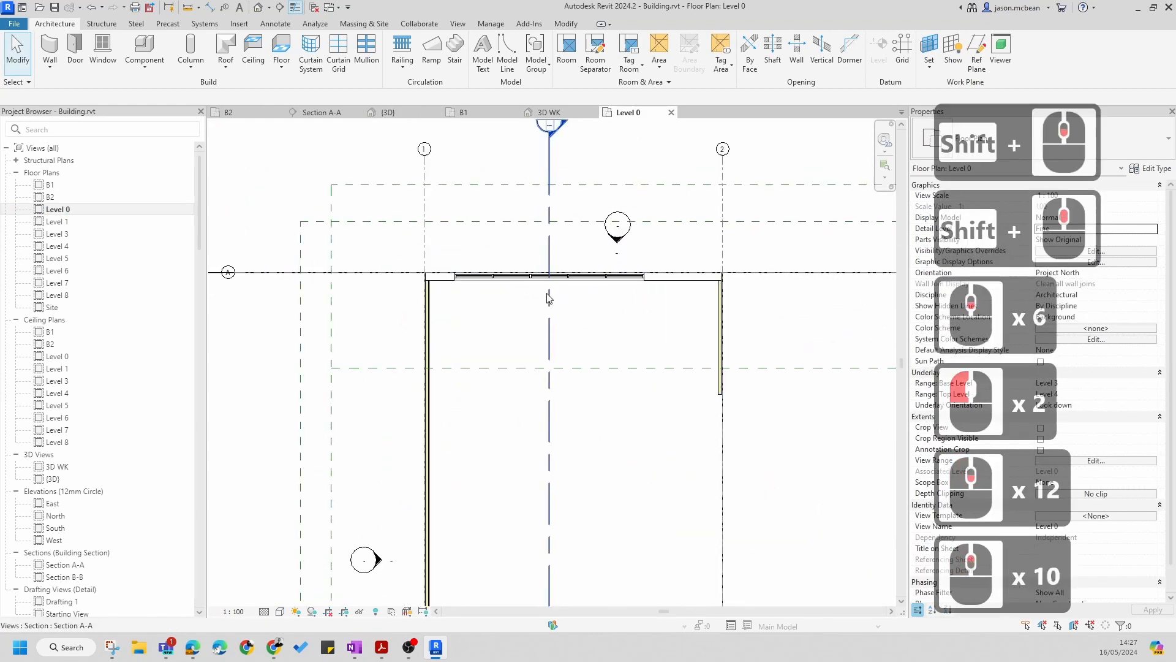
key("Escape")
Try to shift the ShopFront 1 curtain wall towards the concrete wall's inner face in the Level 0 plan
left_click(567, 320)
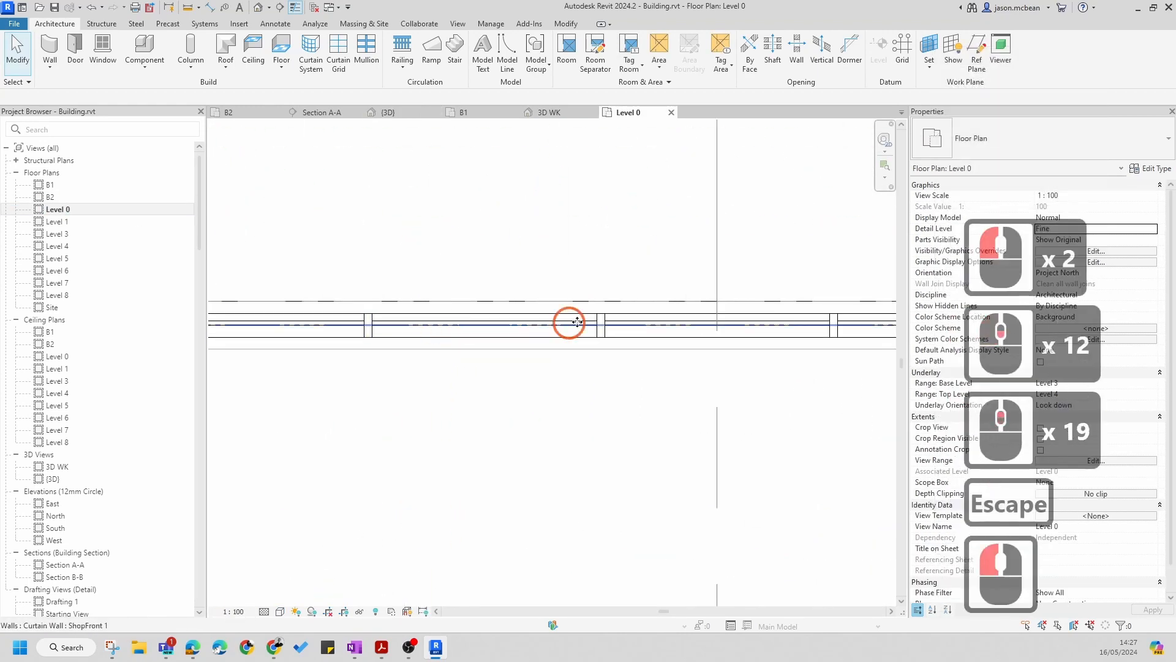
scroll(567, 320, "down", 5)
scroll(541, 344, "up", 11)
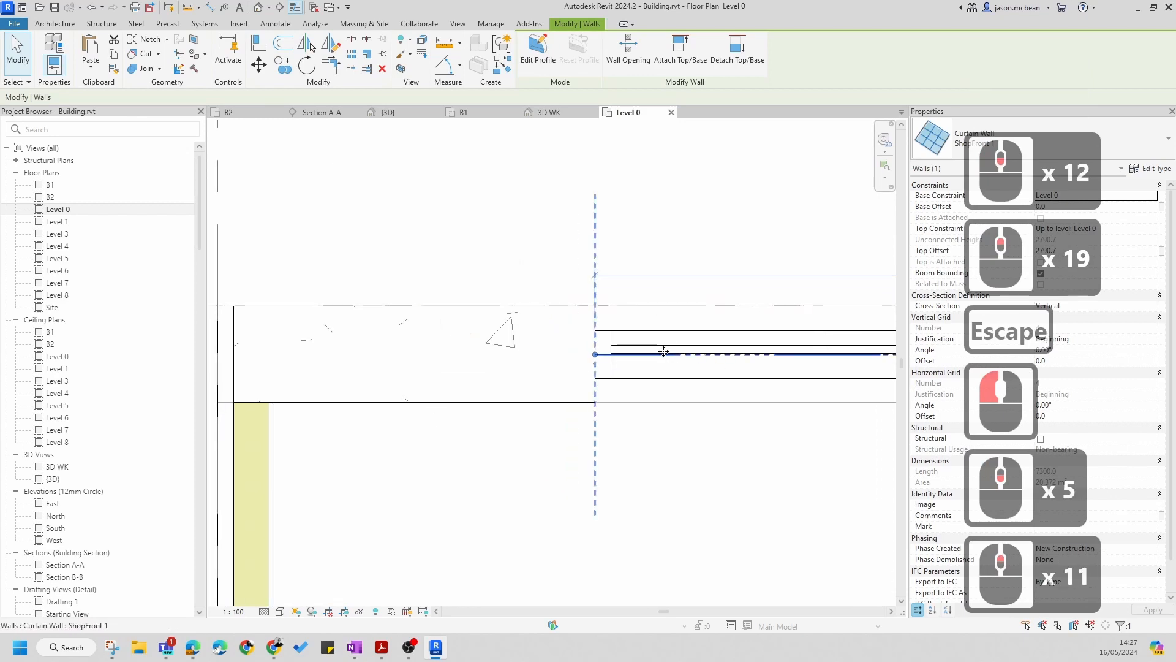
mouse_move(665, 344)
left_mouse_down()
mouse_move(662, 401)
mouse_move(658, 349)
left_mouse_up()
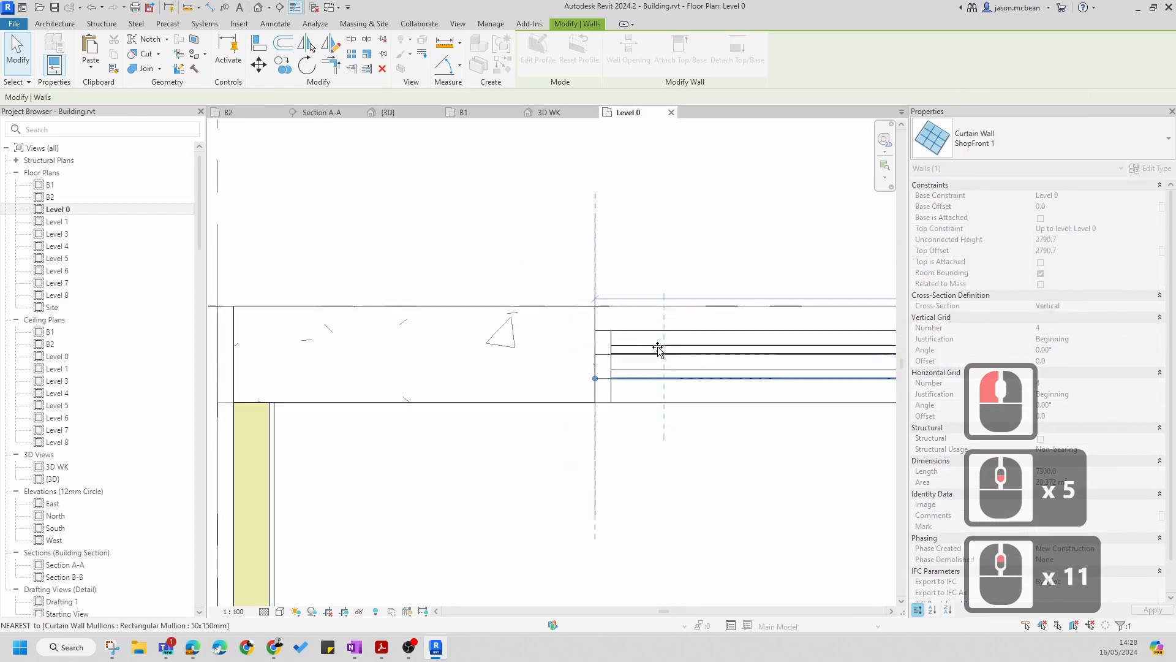
key("Escape")
left_click(664, 357)
Open Section A-A and examine how the shopfronts and timber floors meet the concrete wall at the different levels
scroll(594, 368, "down", 13)
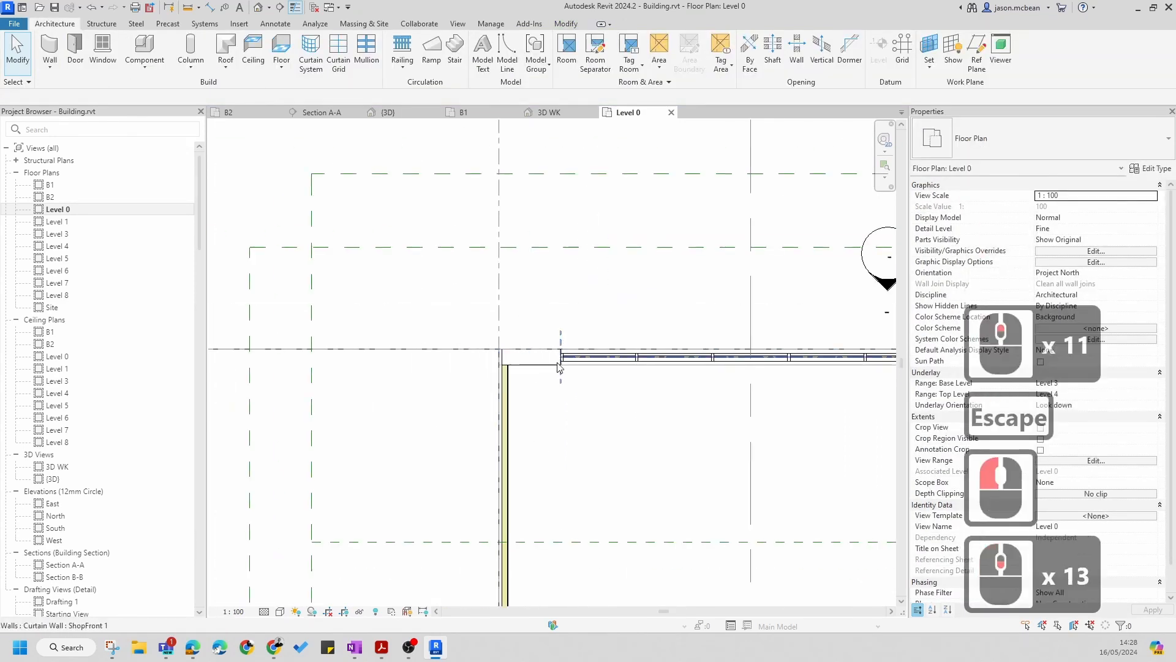
scroll(624, 360, "up", 7)
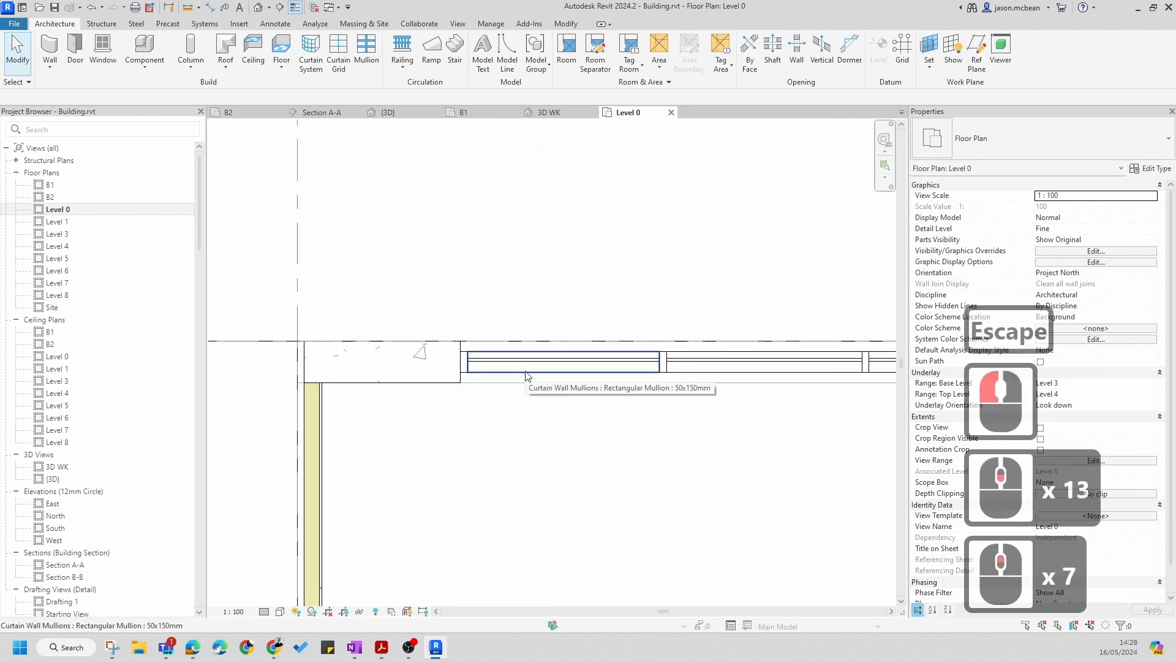
scroll(517, 372, "down", 16)
key("Escape")
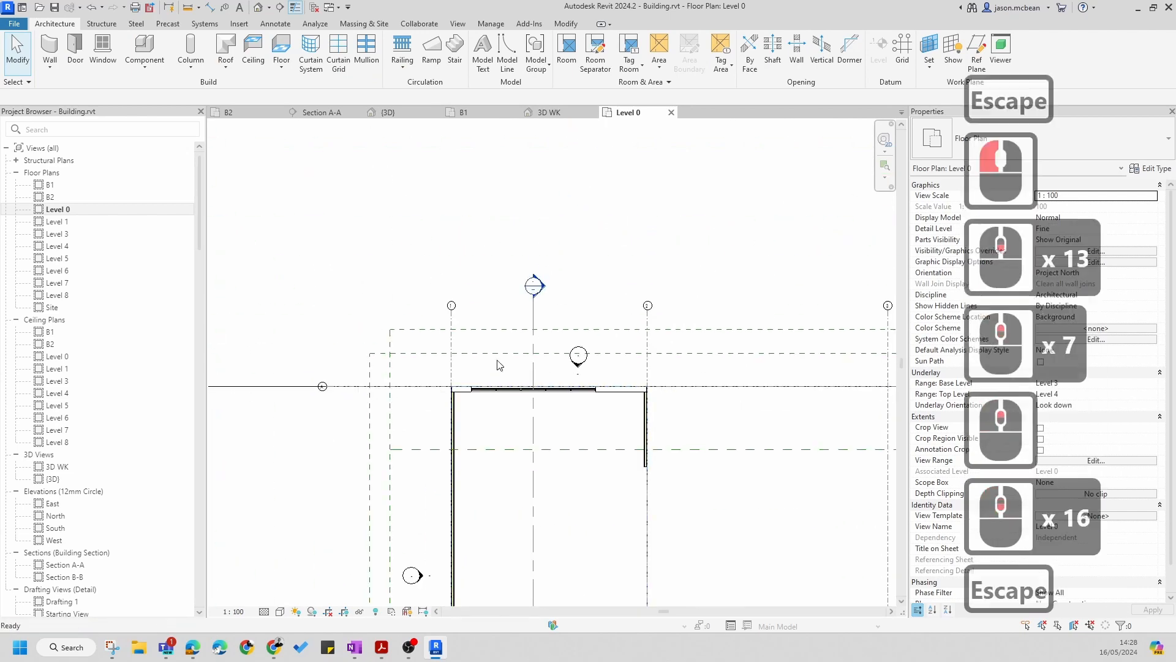
double_click(534, 286)
scroll(556, 329, "down", 6)
key("Escape")
scroll(397, 416, "up", 19)
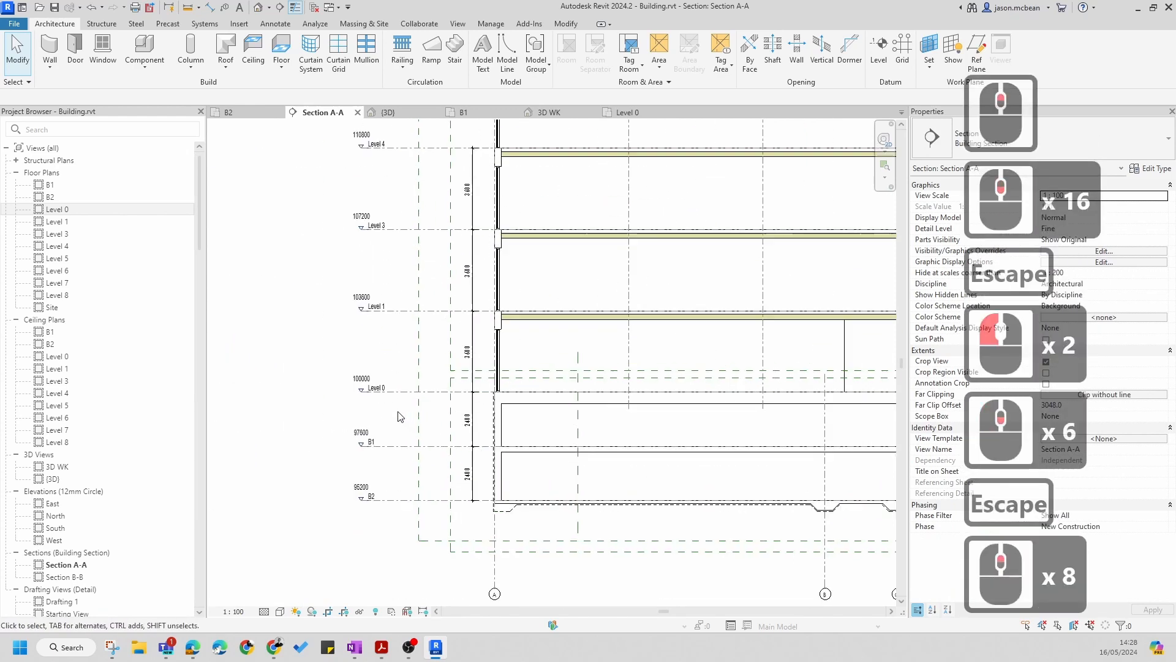
middle_click_drag(552, 253, 528, 518)
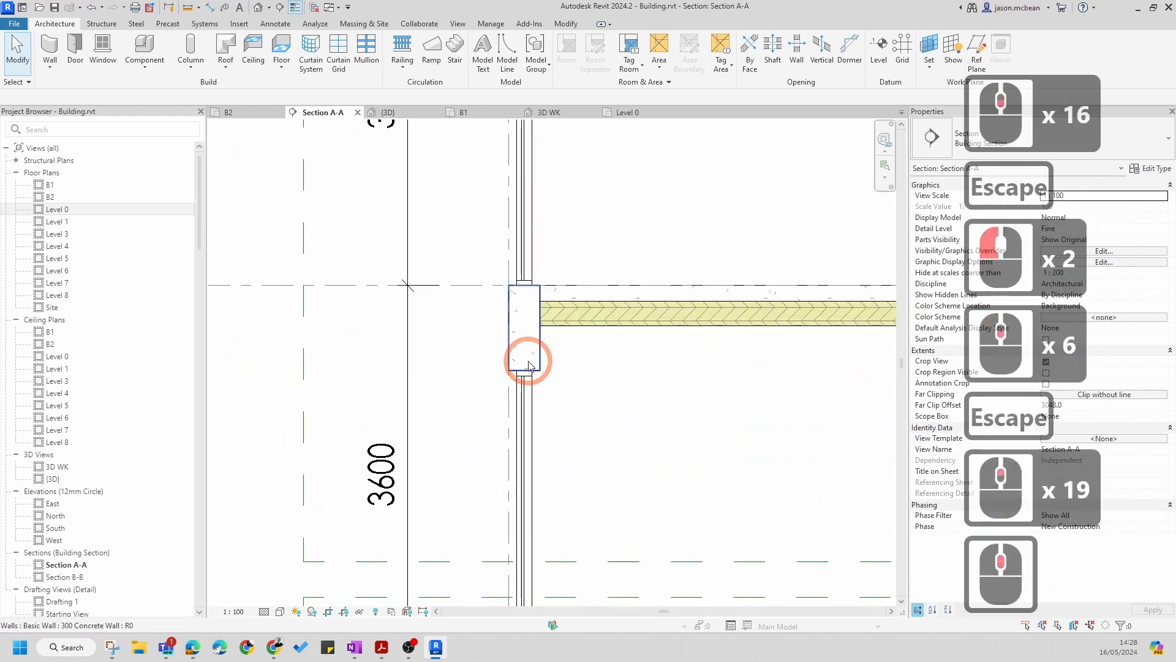
scroll(528, 366, "down", 8)
middle_click_drag(562, 269, 524, 488)
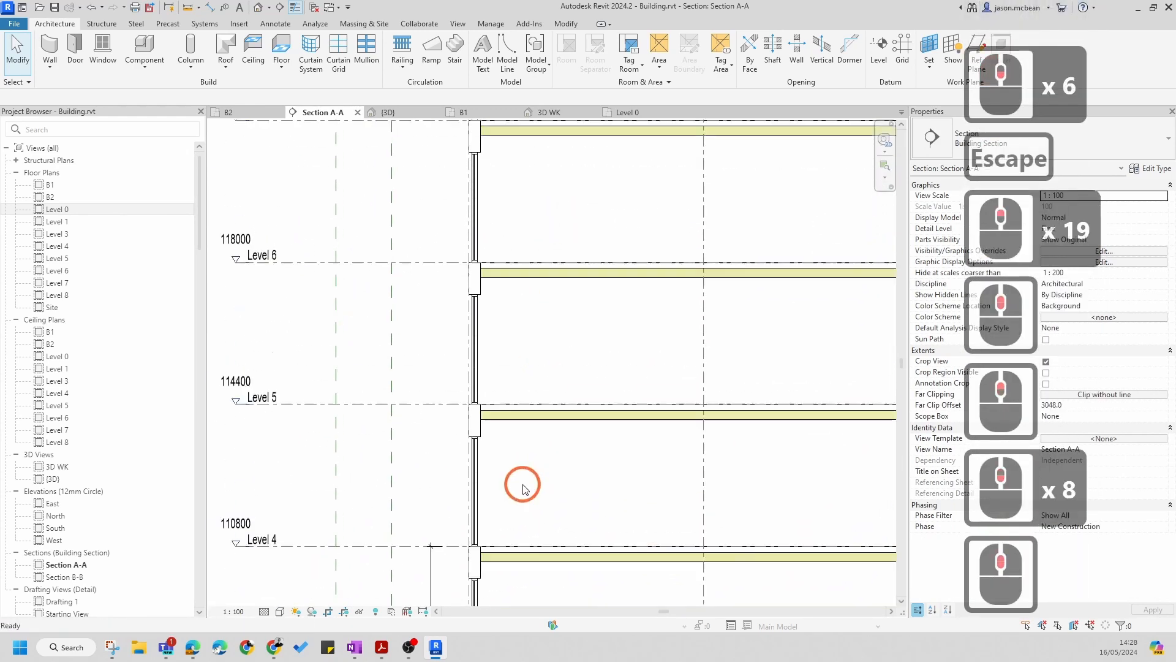
scroll(517, 490, "up", 3)
scroll(470, 294, "up", 8)
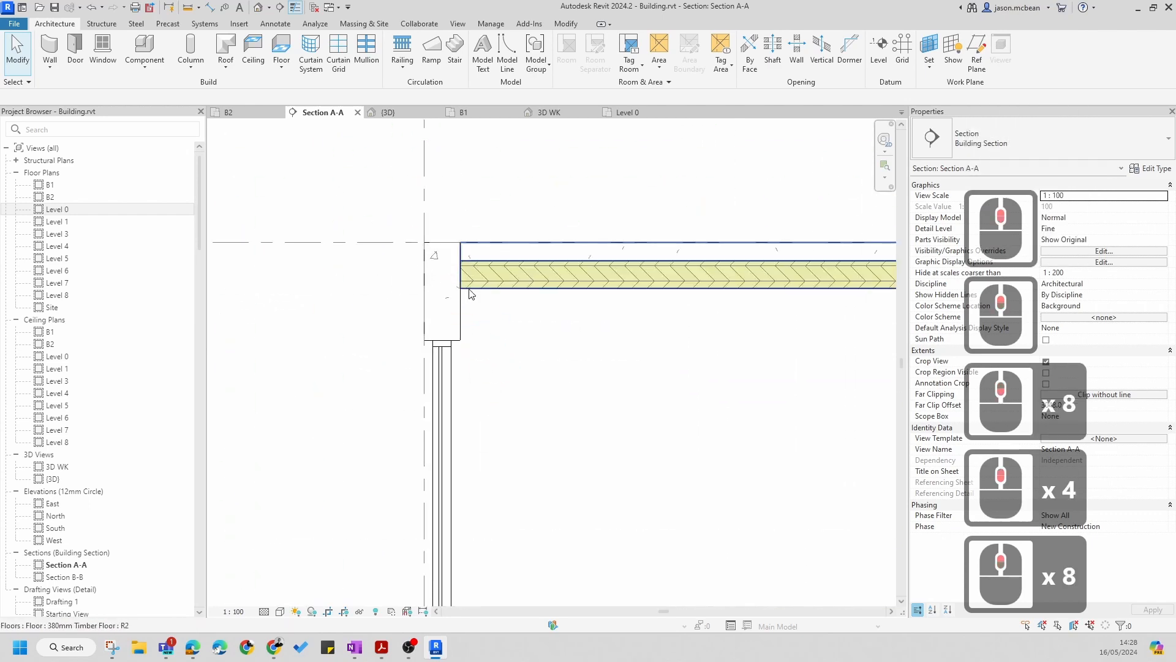
Examine the full height of Section A-A, from the B2 basement slab to the Level 8 floor
scroll(470, 294, "down", 14)
key("Escape")
middle_click_drag(514, 408, 499, 318)
key("Escape")
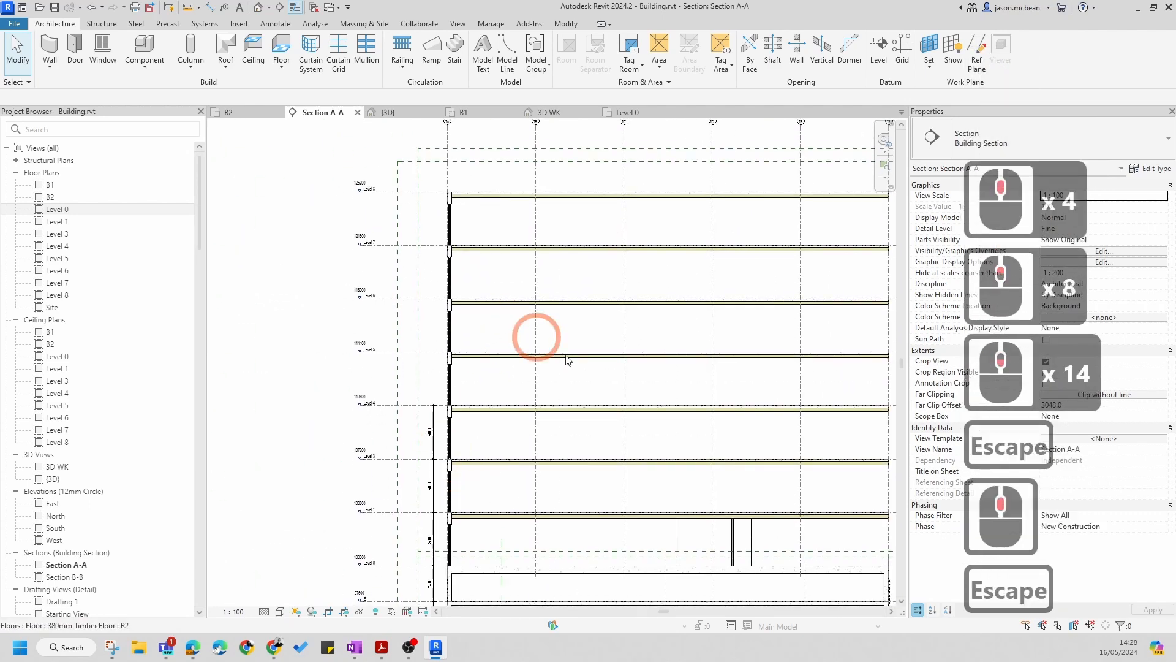
scroll(547, 465, "up", 1)
middle_click_drag(544, 466, 541, 409)
key("Escape")
scroll(499, 390, "down", 5)
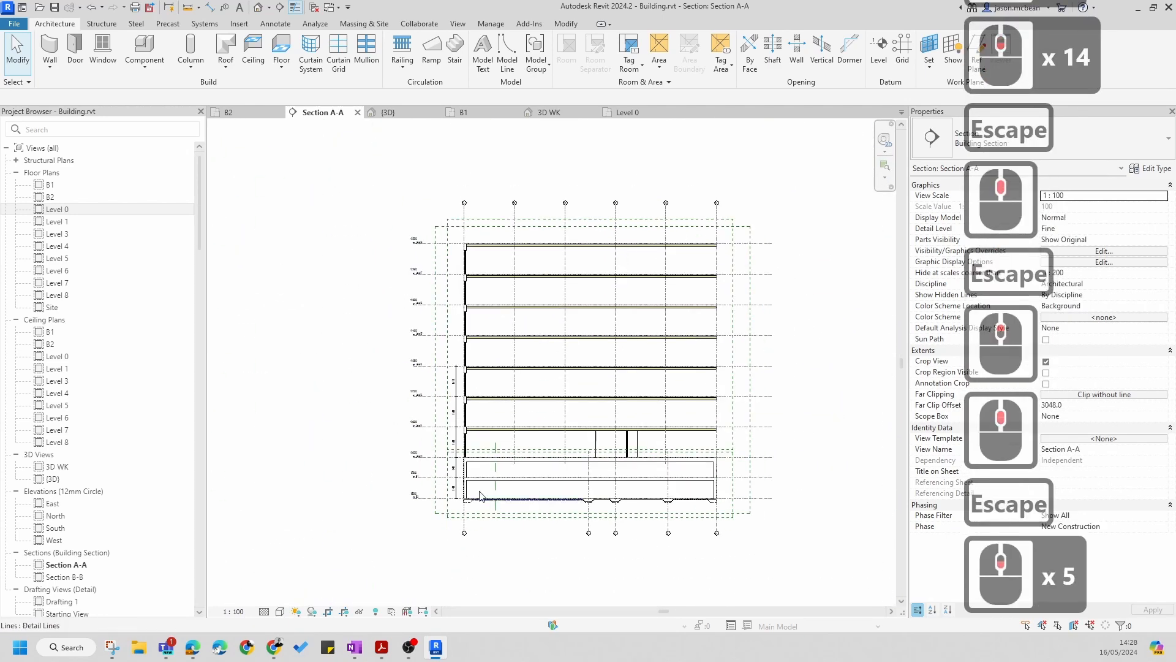
scroll(478, 494, "up", 6)
middle_click_drag(463, 355, 457, 390)
key("Escape")
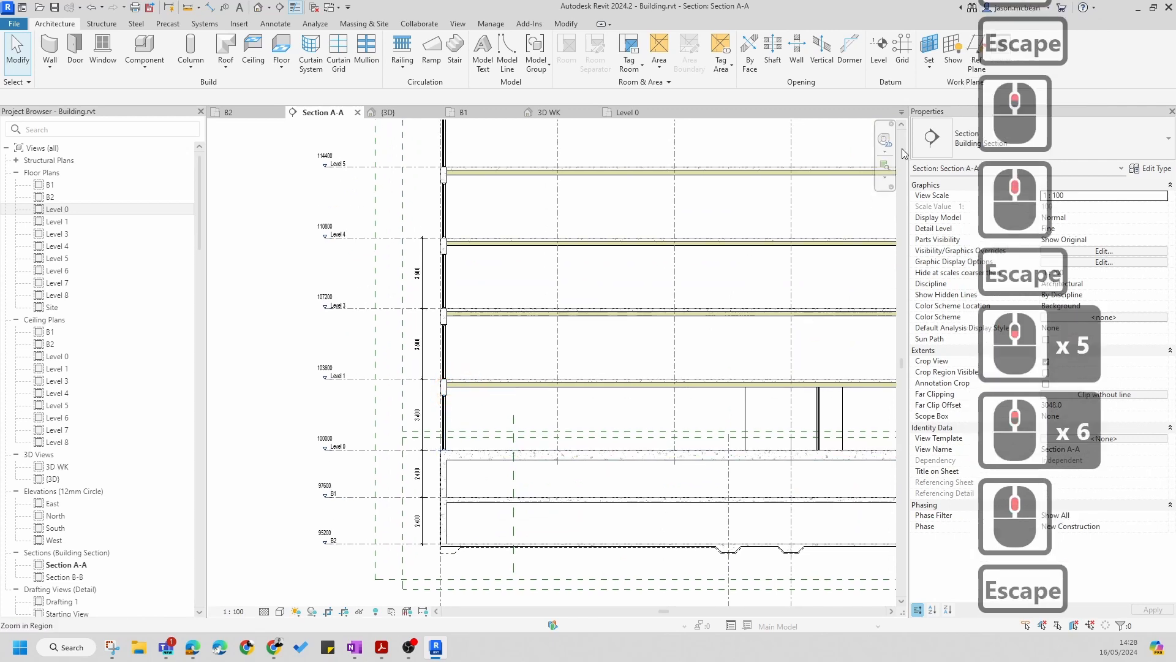
scroll(709, 388, "down", 6)
key("Escape")
scroll(501, 341, "up", 6)
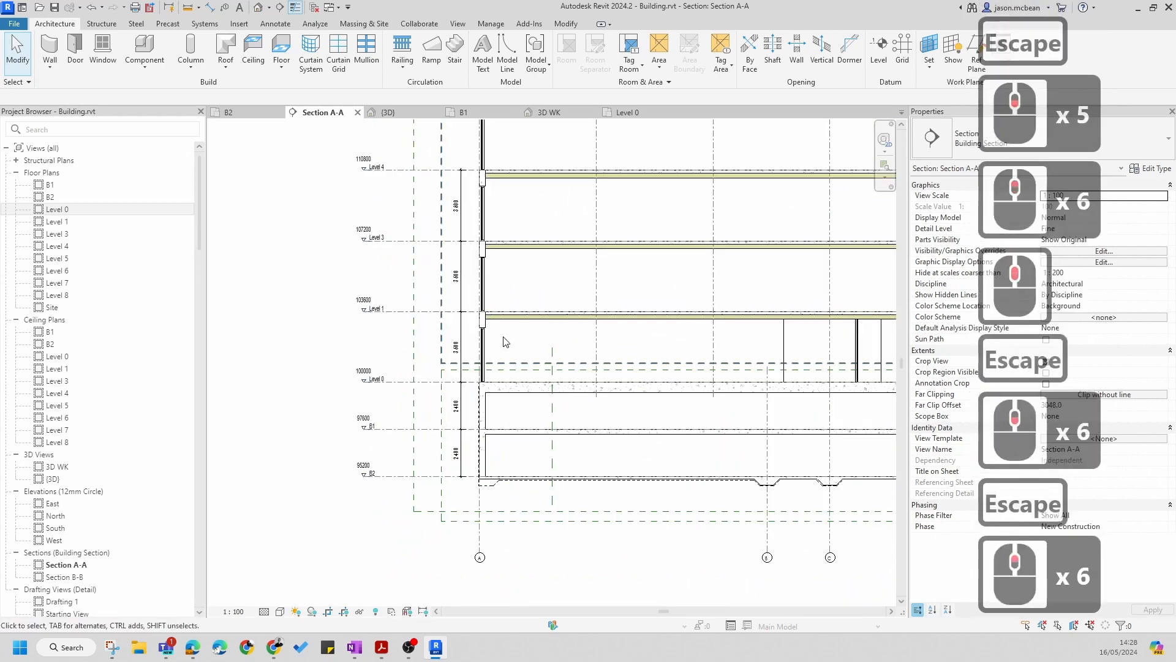
middle_click_drag(502, 342, 410, 399)
key("Escape")
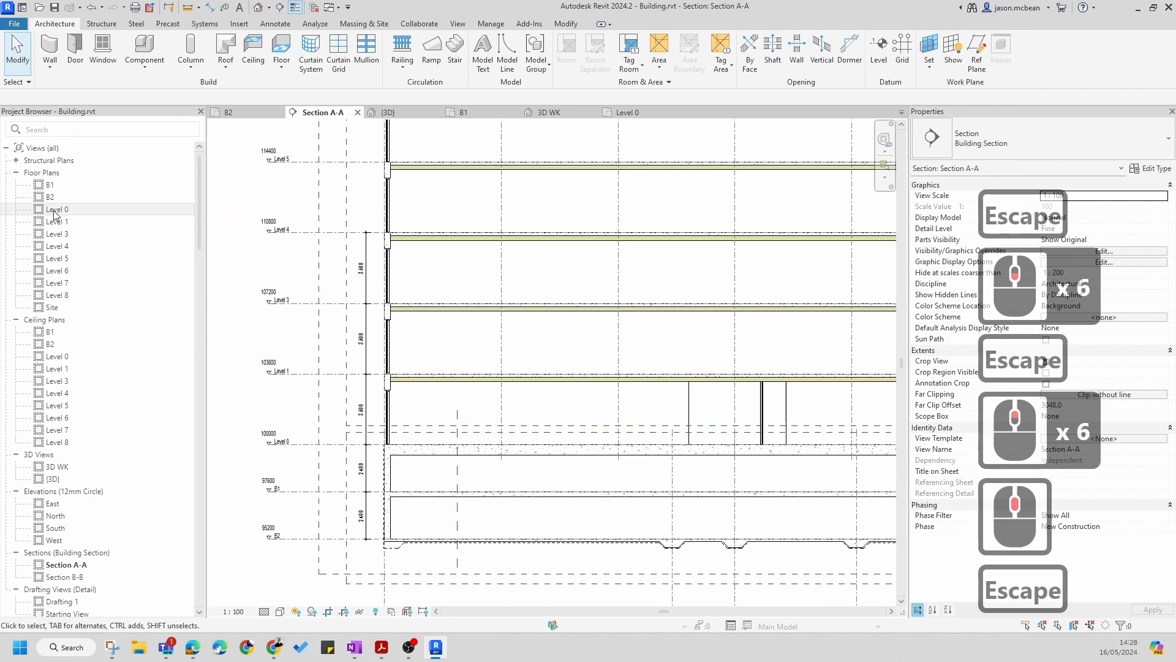
Open the Level 0 floor plan at the southern part of the property boundary
double_click(55, 209)
scroll(522, 273, "down", 4)
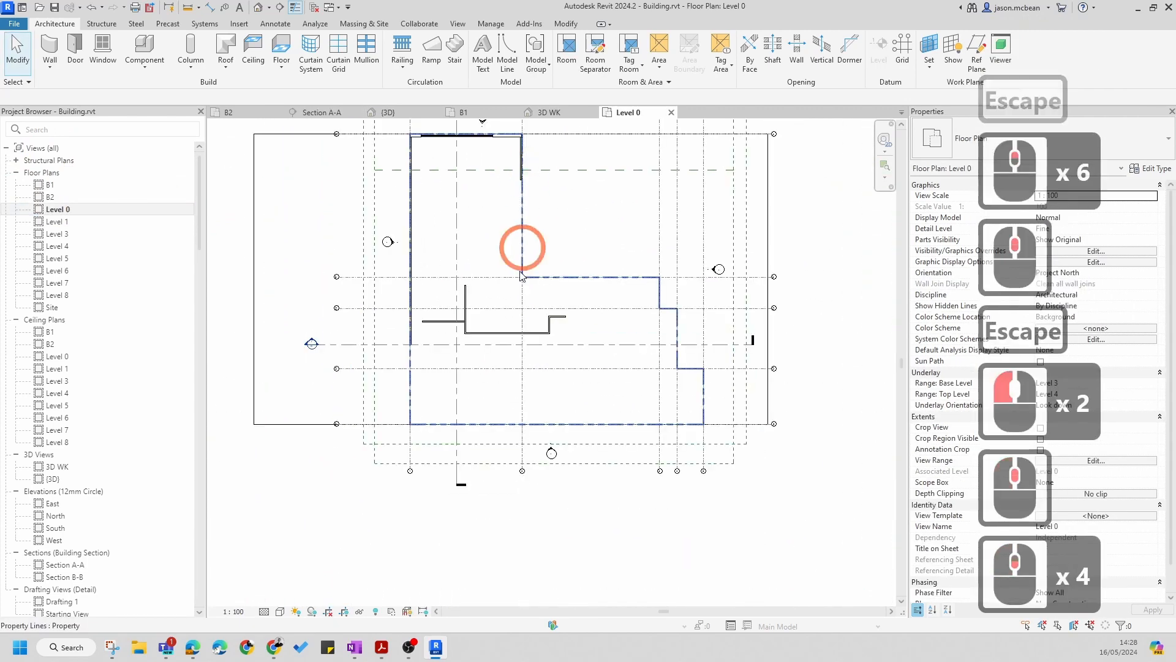
middle_click_drag(503, 403, 494, 394)
scroll(400, 415, "up", 5)
scroll(399, 415, "down", 2)
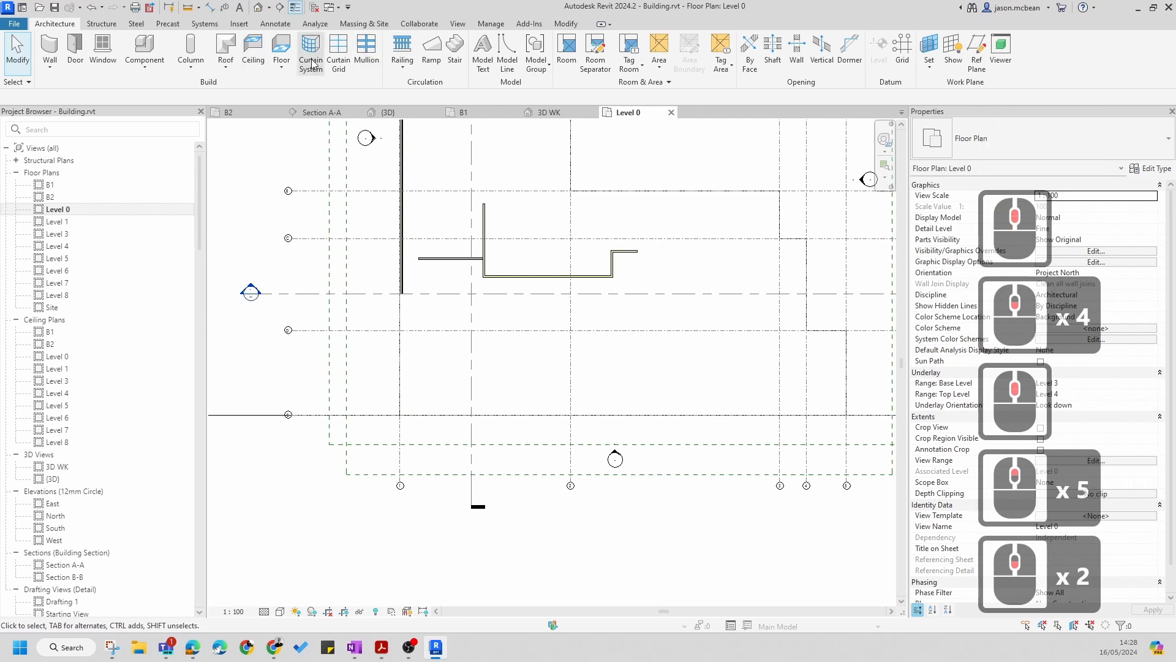
Draw a ShopFront 1 curtain wall from Level 0 to Level 1 along the southern property line, from grid 1 to grid 5
left_click(50, 51)
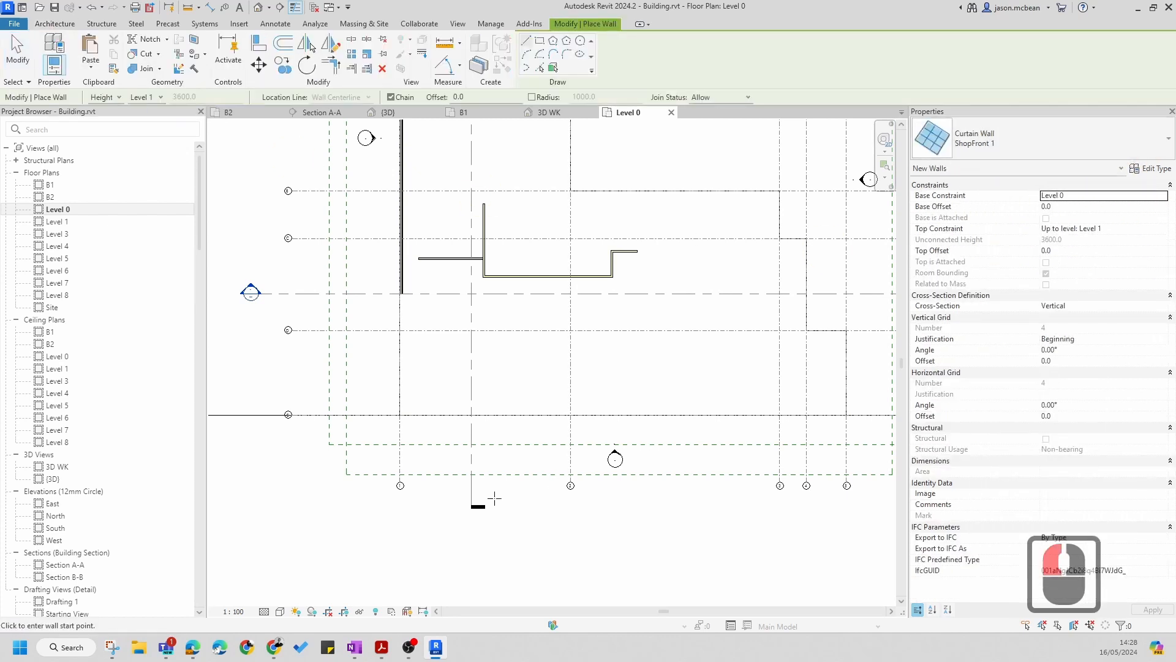
scroll(368, 415, "up", 6)
scroll(318, 327, "down", 4)
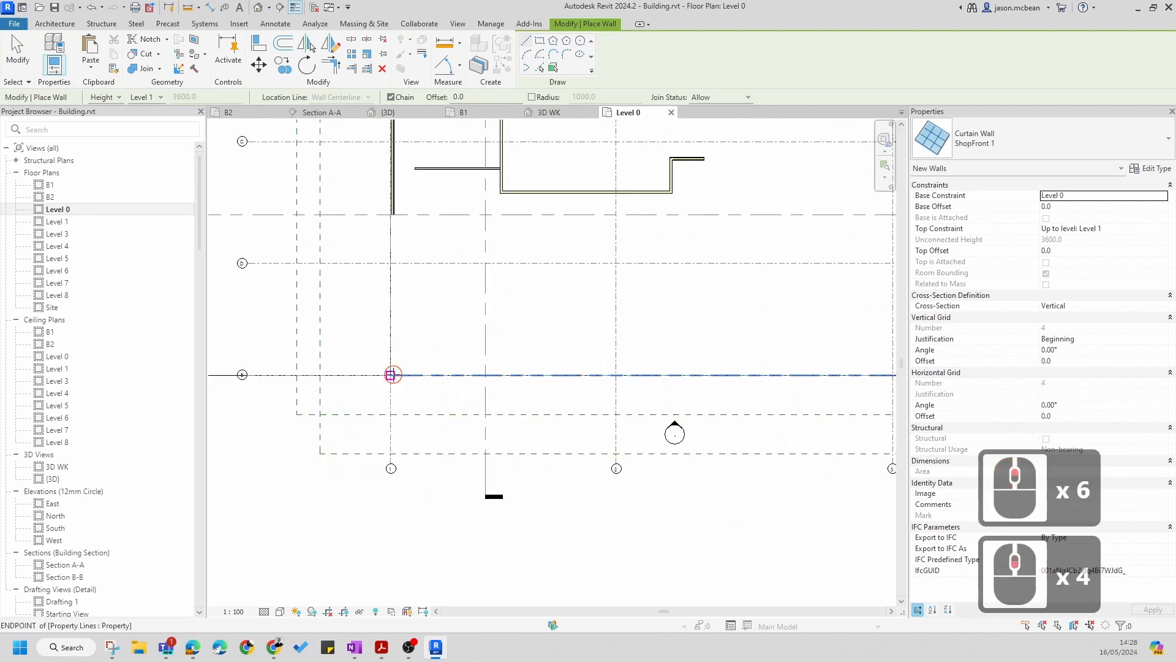
left_click(393, 374)
scroll(657, 367, "down", 4)
middle_click_drag(773, 389, 633, 390)
scroll(700, 363, "up", 12)
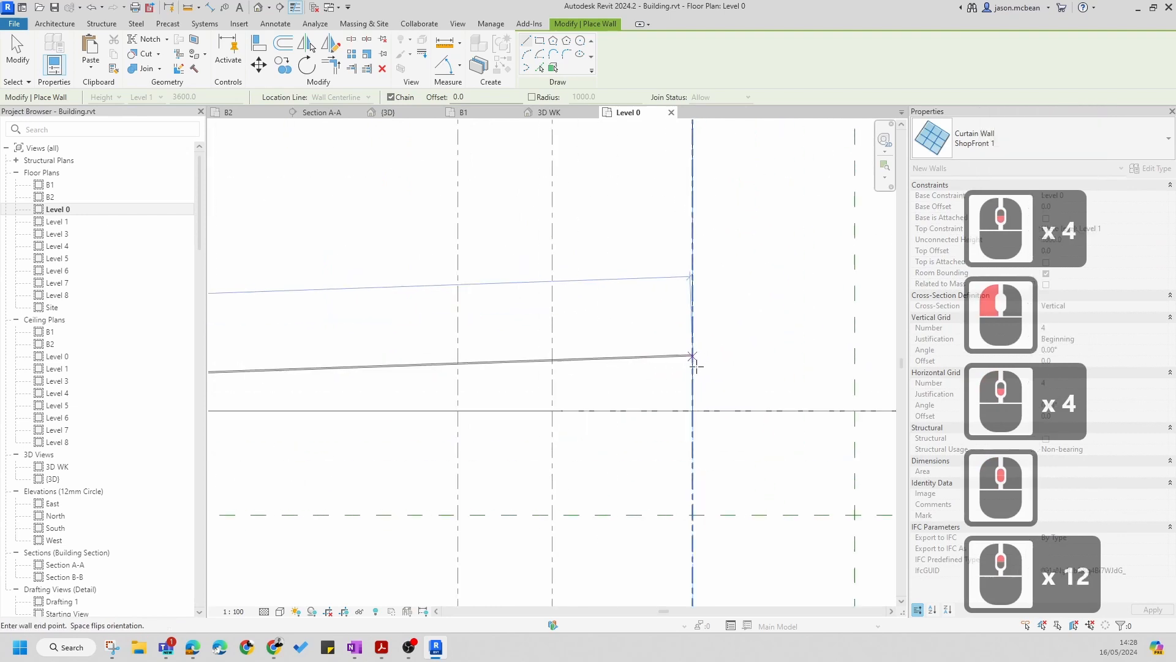
scroll(692, 392, "up", 12)
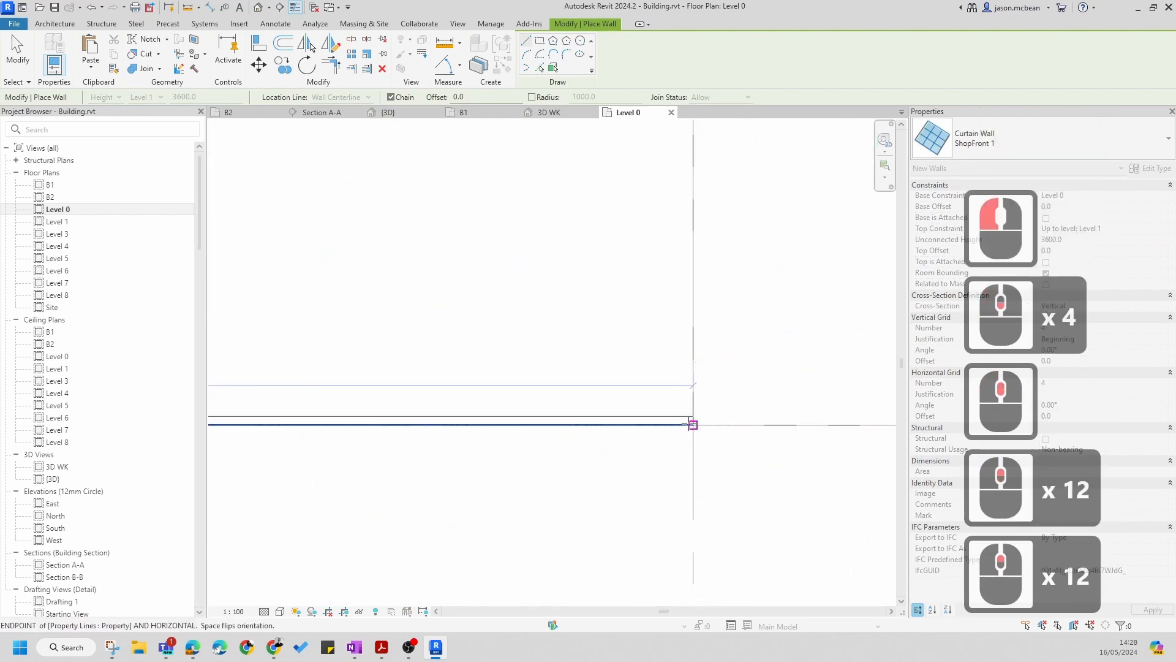
left_click(708, 425)
key("Escape")
key("Escape")
scroll(649, 442, "down", 1)
key("Escape")
scroll(606, 441, "down", 7)
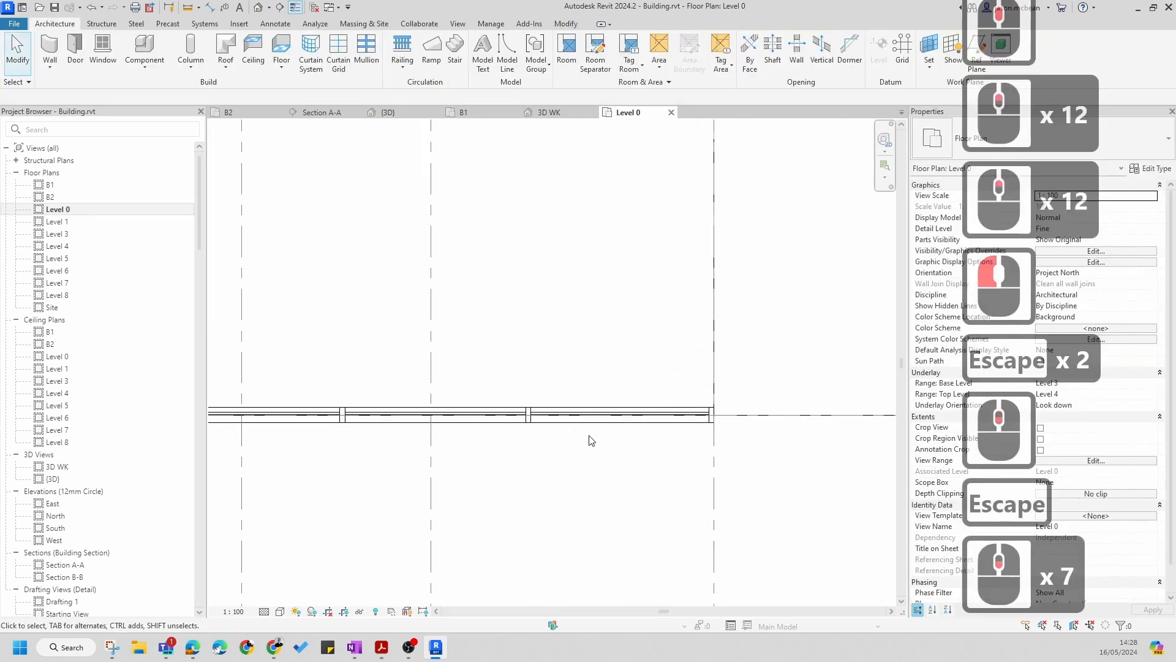
Move the southern ShopFront 1 curtain wall 75 mm inward so its outer face sits on the property line
left_click(585, 412)
scroll(646, 406, "down", 8)
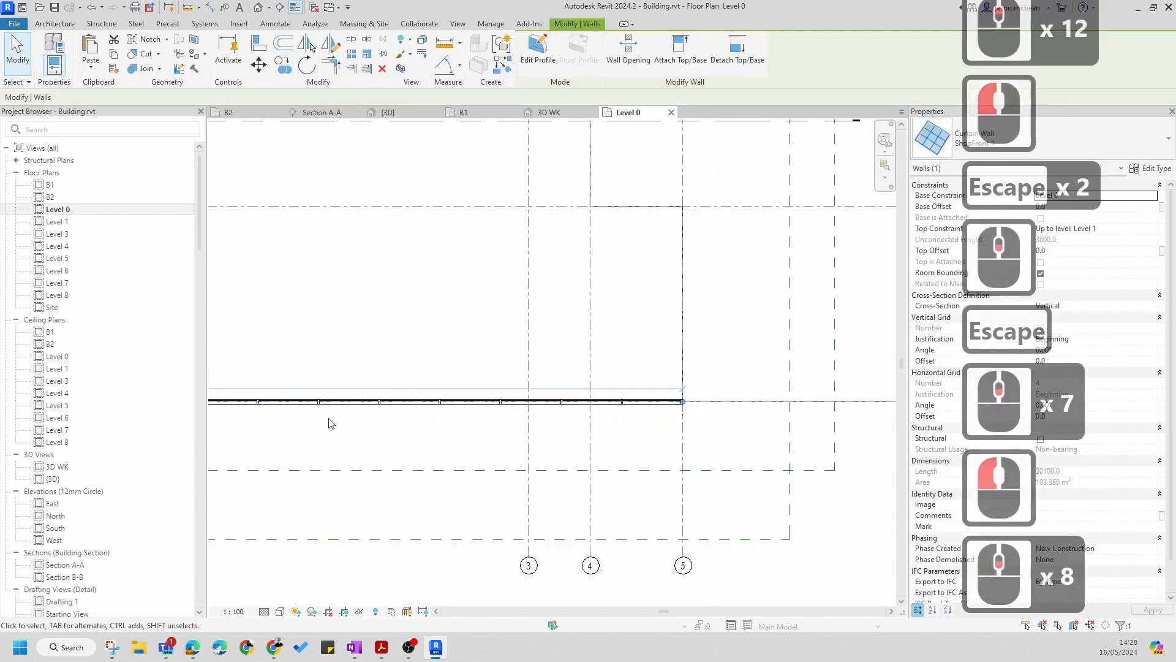
scroll(730, 399, "up", 11)
left_click(554, 364)
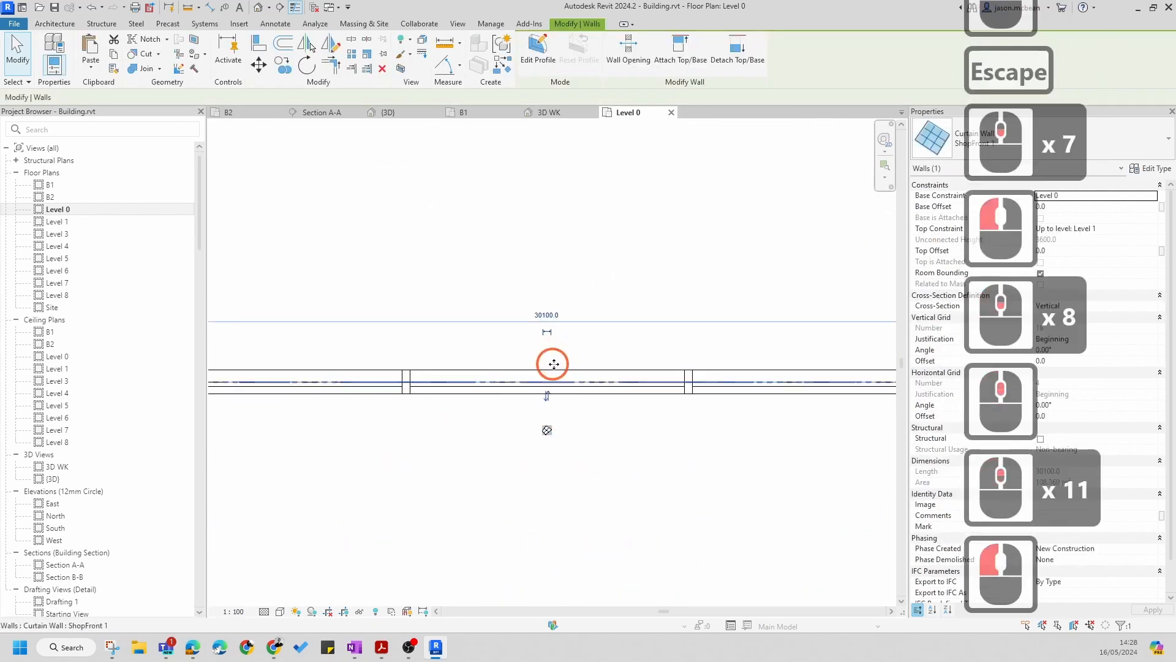
scroll(746, 390, "down", 9)
middle_click_drag(433, 421, 715, 419)
scroll(317, 400, "up", 8)
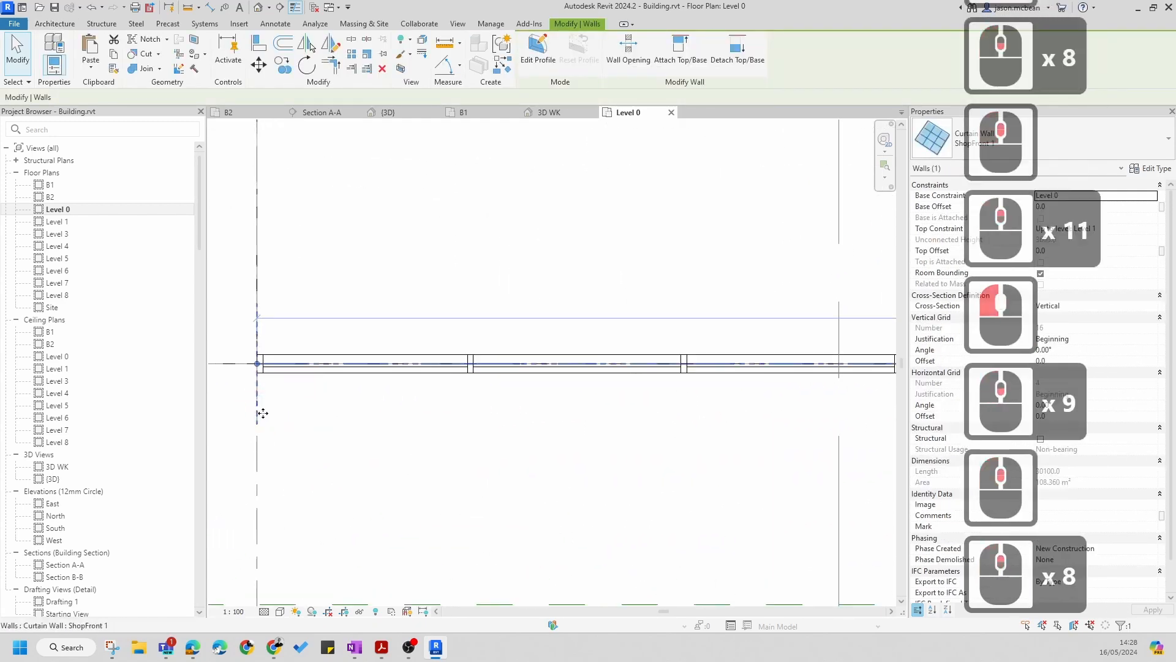
scroll(264, 406, "up", 4)
middle_click_drag(421, 396, 571, 444)
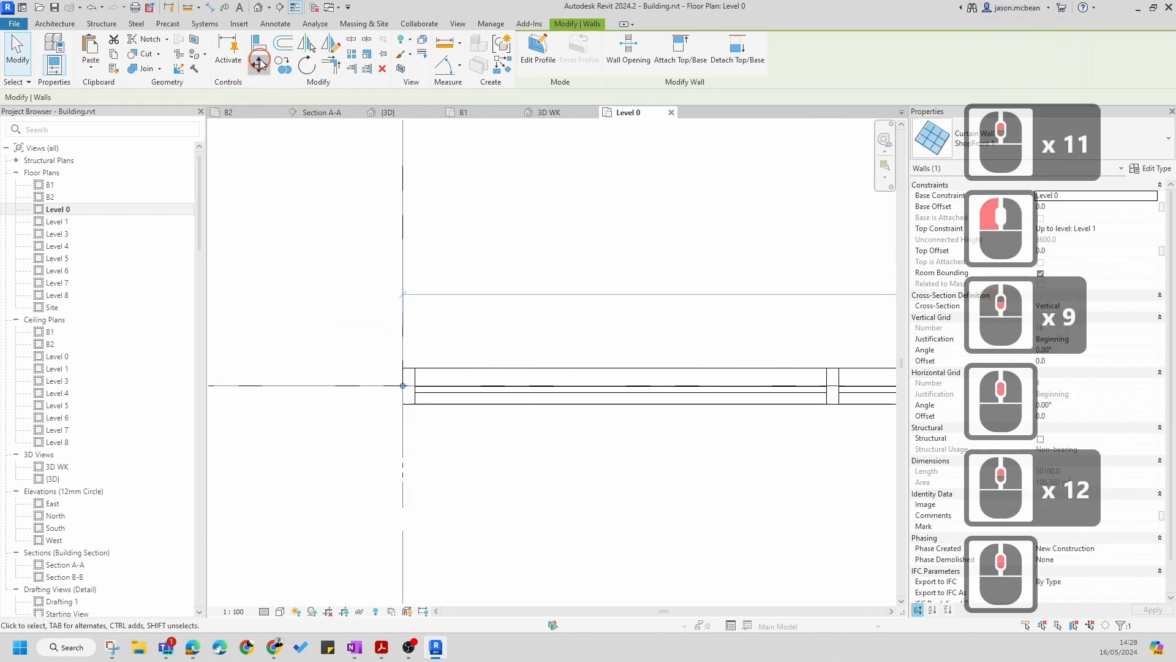
left_click(414, 369)
left_click(403, 404)
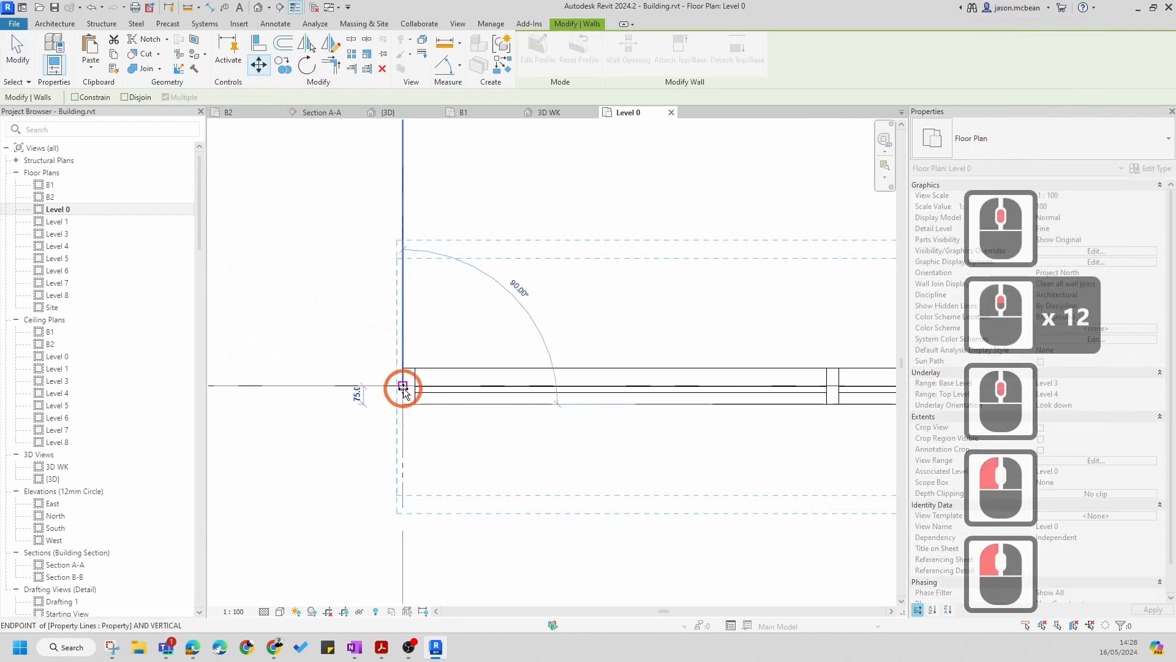
left_click(402, 385)
scroll(469, 354, "down", 7)
key("Escape")
scroll(466, 366, "down", 9)
key("Escape")
scroll(474, 375, "down", 10)
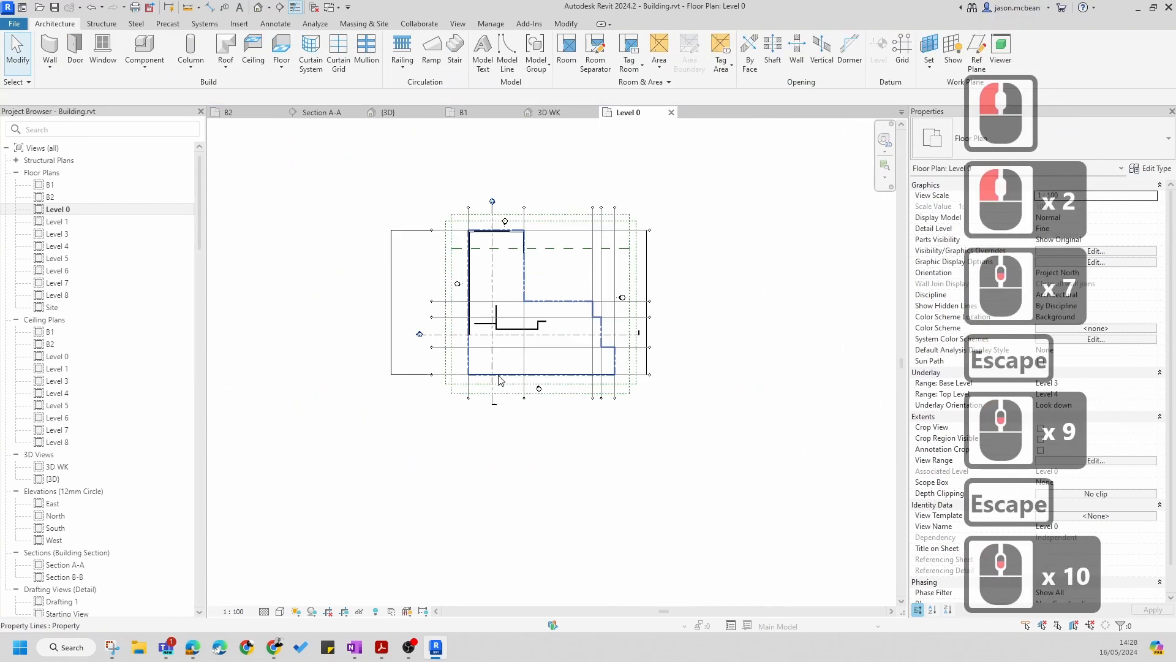
Set the southern ShopFront 1 curtain wall's top constraint to Level 8 with a top offset of -380
scroll(520, 369, "up", 6)
key("Escape")
left_click(486, 384)
scroll(486, 383, "up", 3)
key("Escape")
scroll(433, 370, "up", 4)
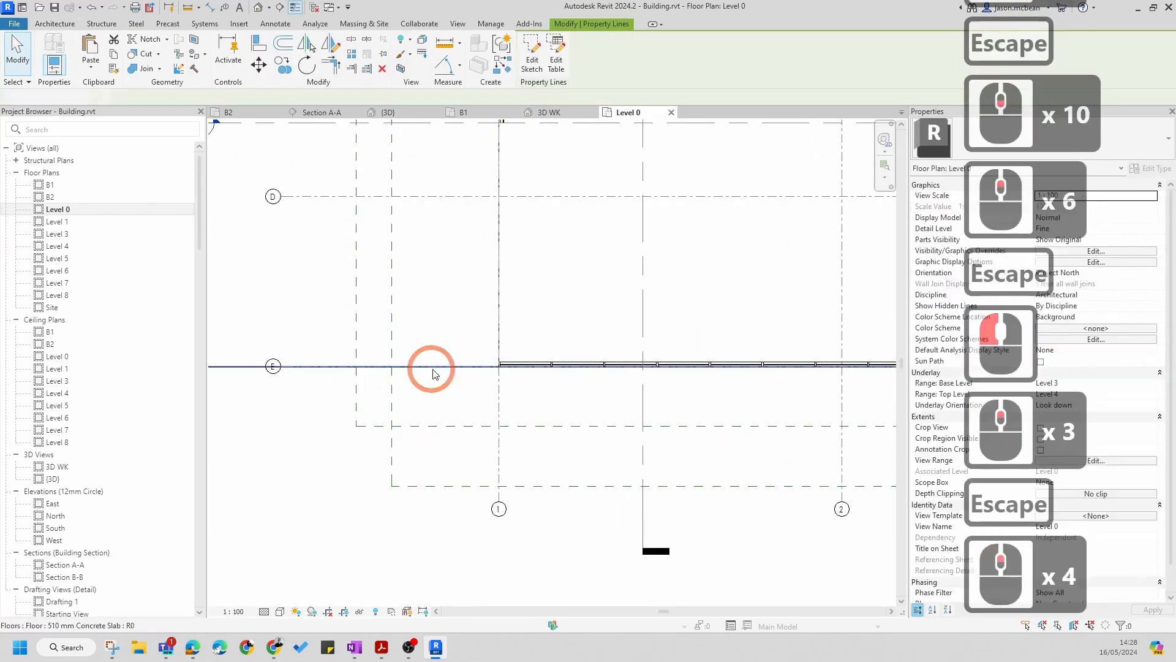
key("Escape")
scroll(600, 357, "up", 5)
key("Tab")
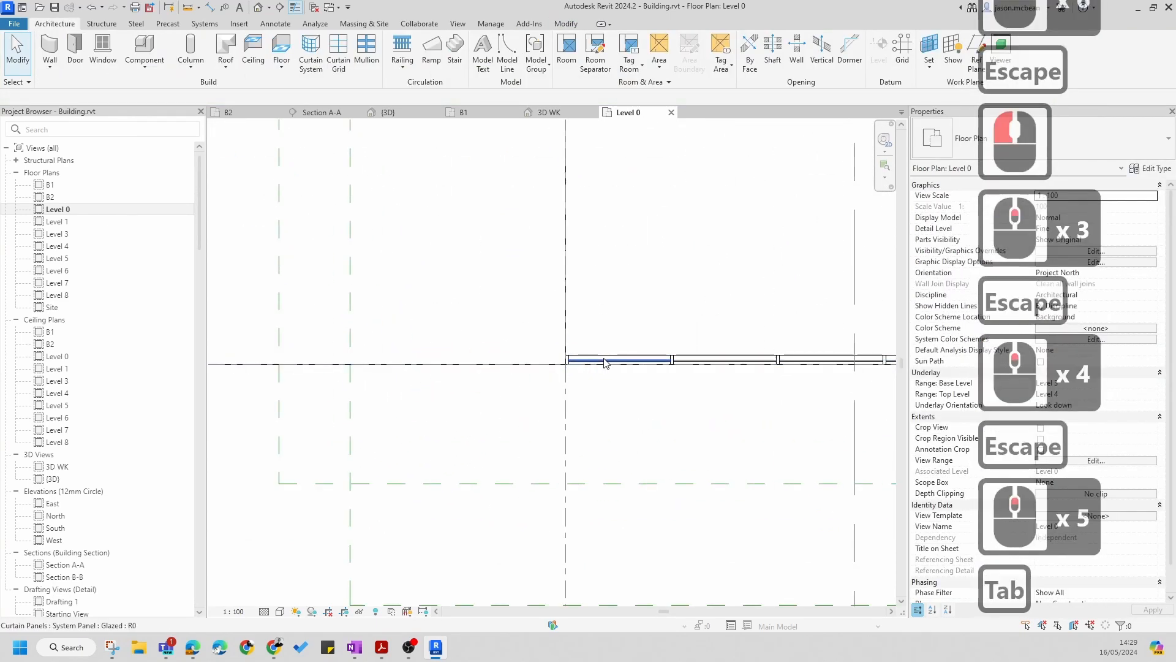
left_click(620, 361)
key("Escape")
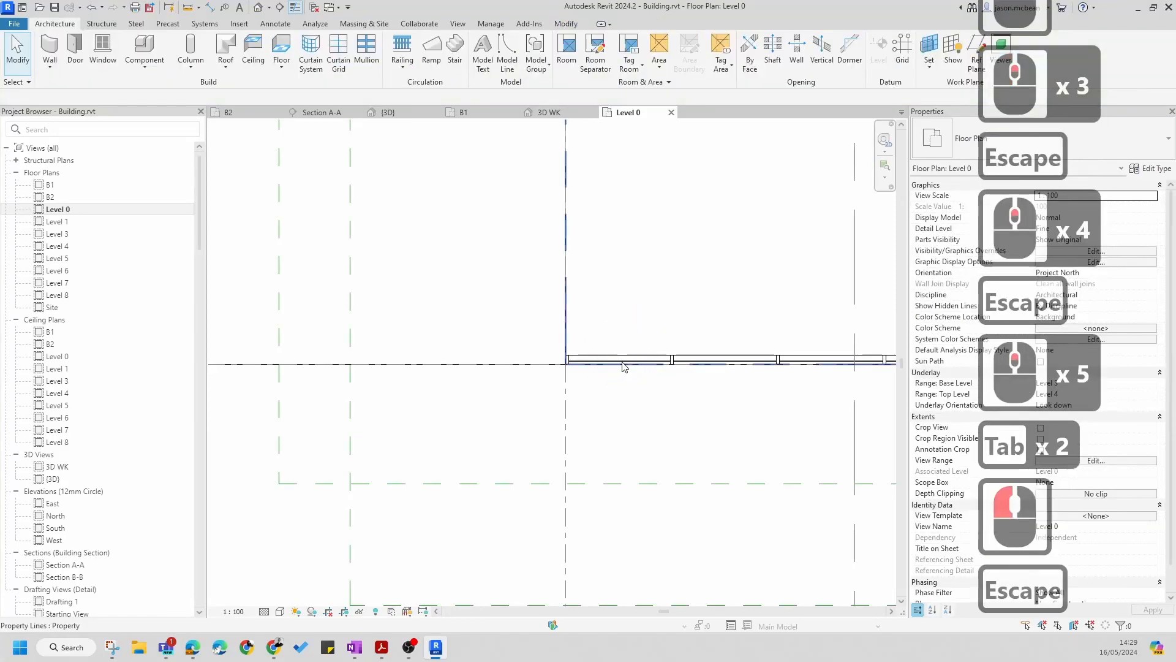
left_click(623, 361)
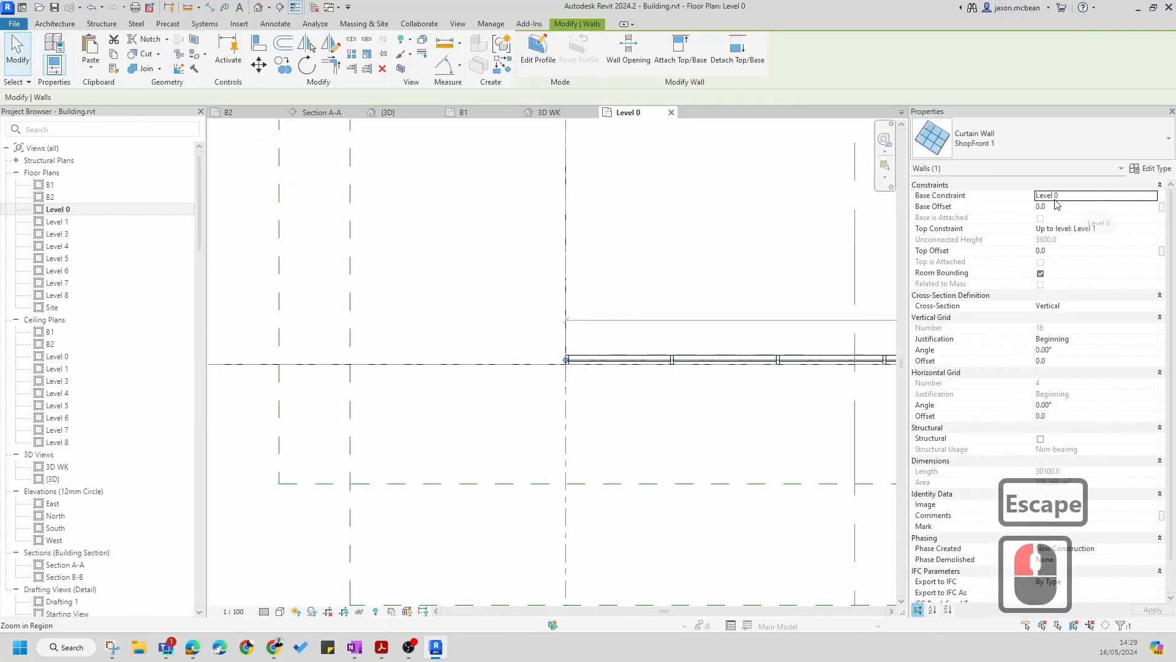
left_click(1153, 231)
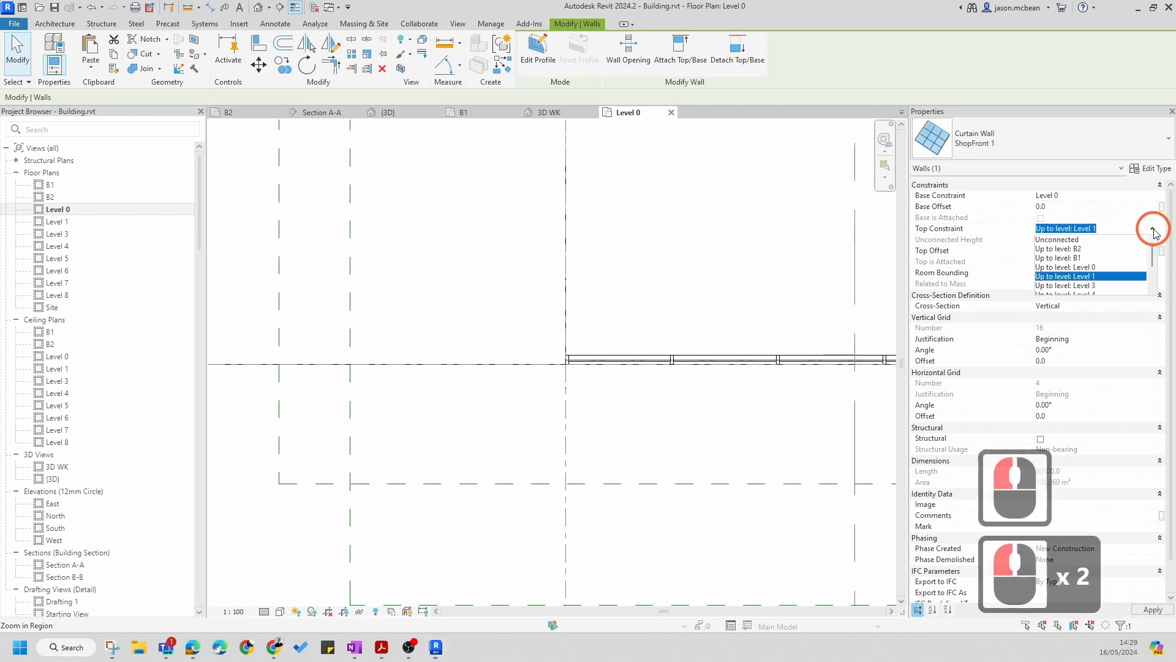
scroll(1127, 281, "down", 2)
left_click(1094, 286)
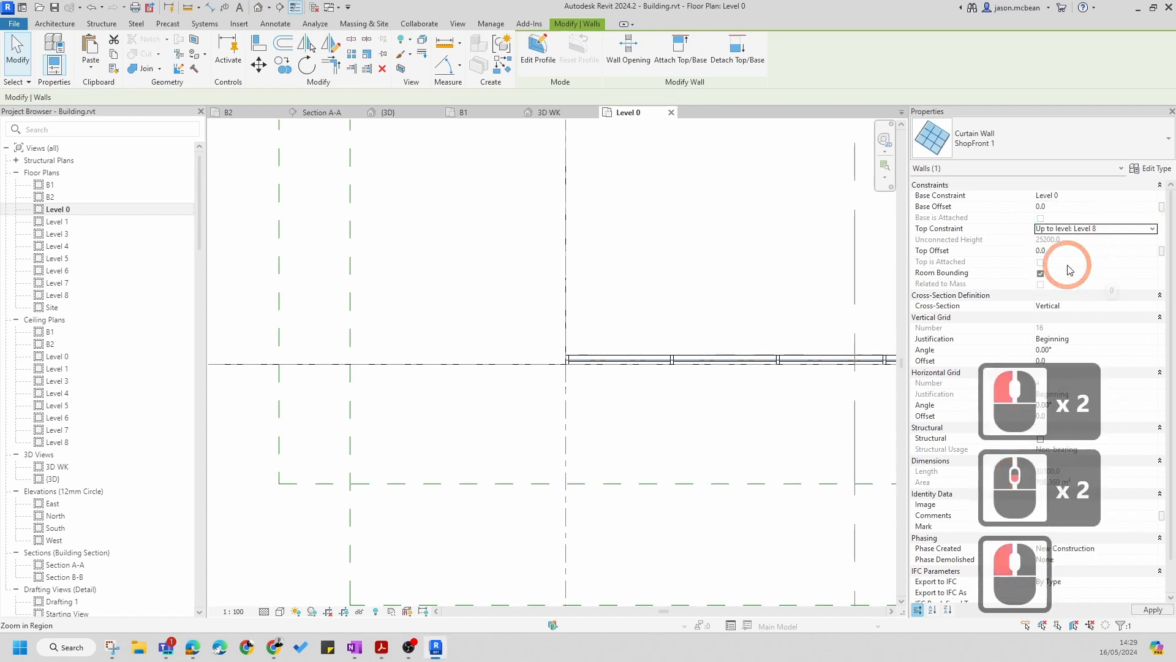
left_click(1069, 253)
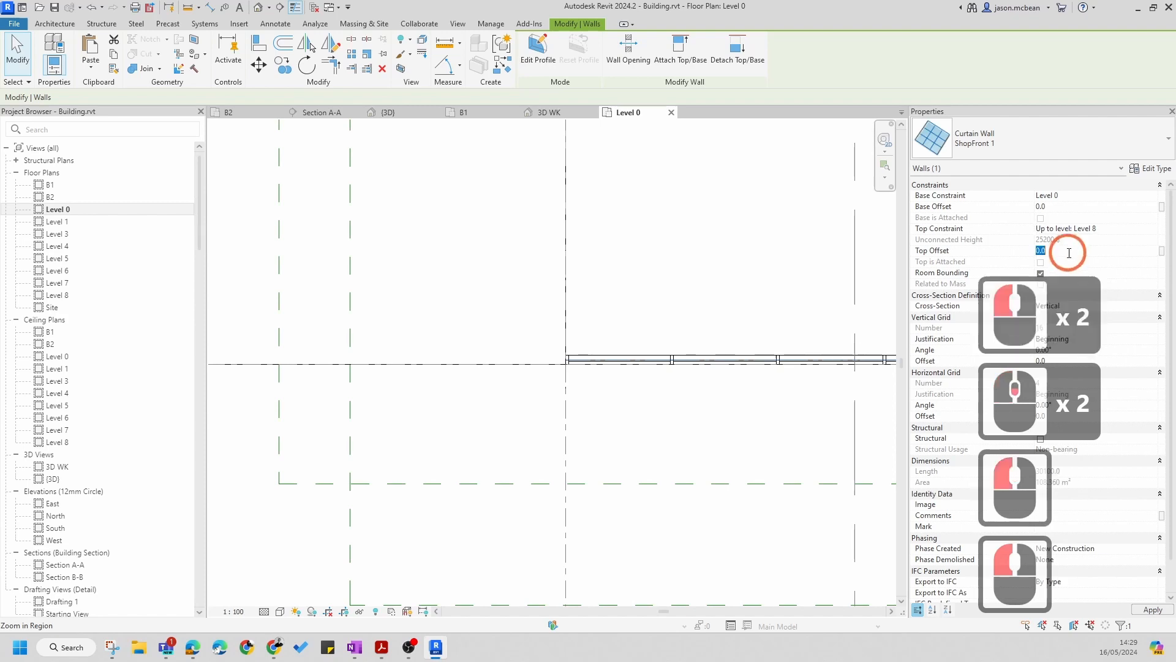
type("-38")
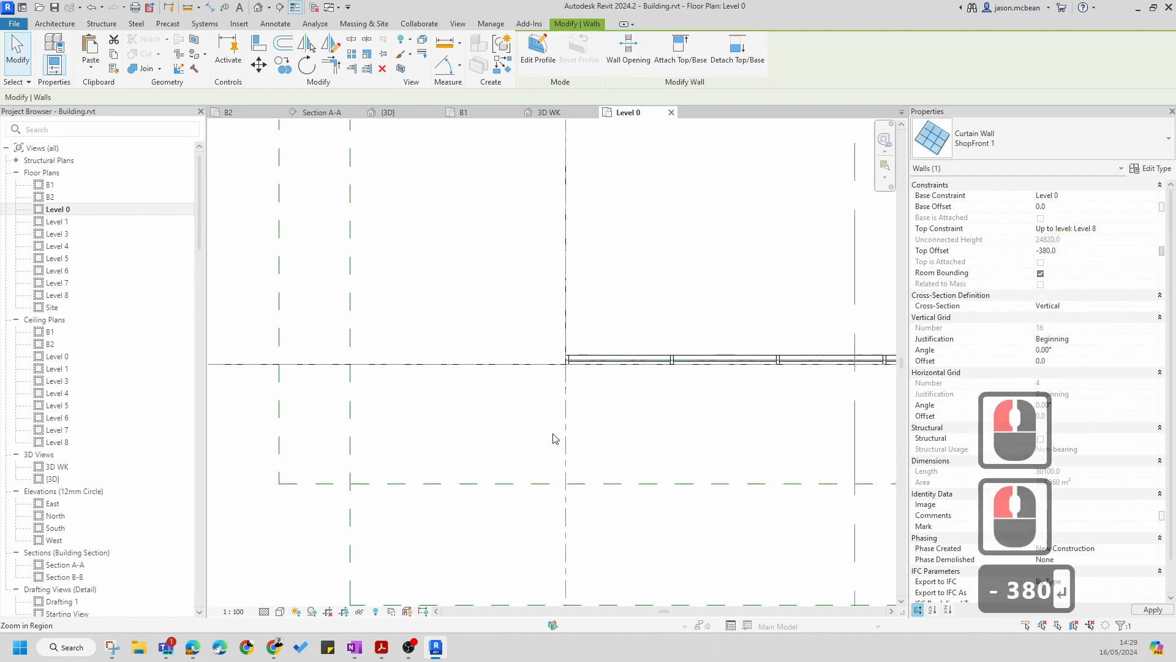
key("Escape")
scroll(555, 438, "down", 16)
key("Escape")
Open the South elevation and set its visual style to Hidden Line
scroll(584, 335, "up", 12)
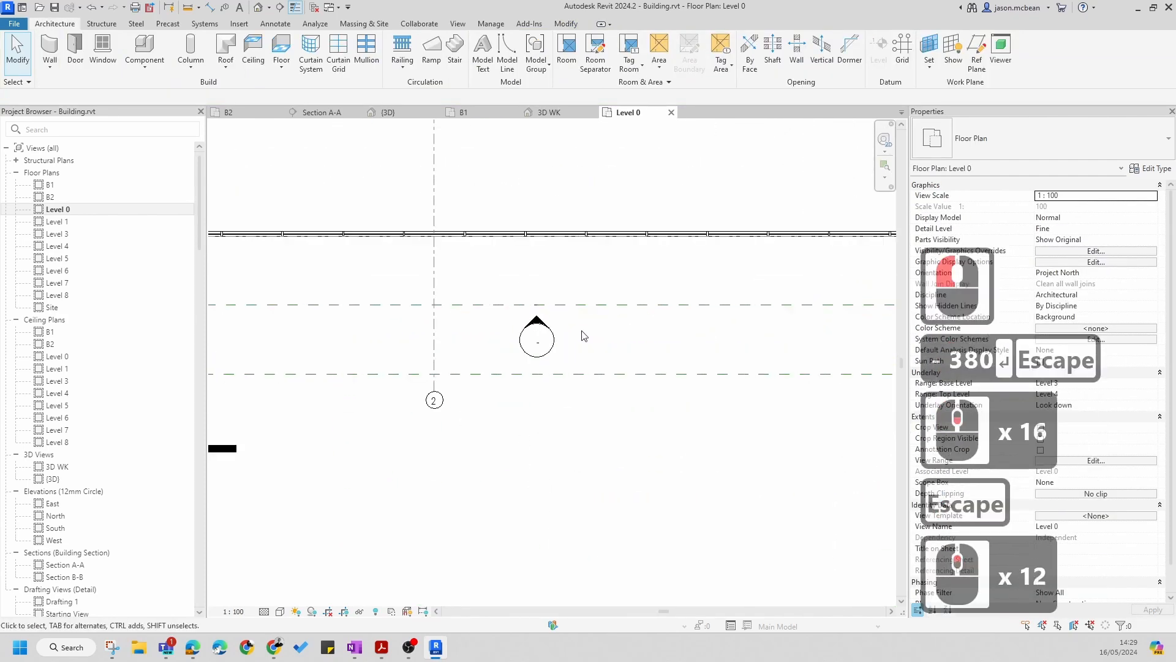
double_click(542, 321)
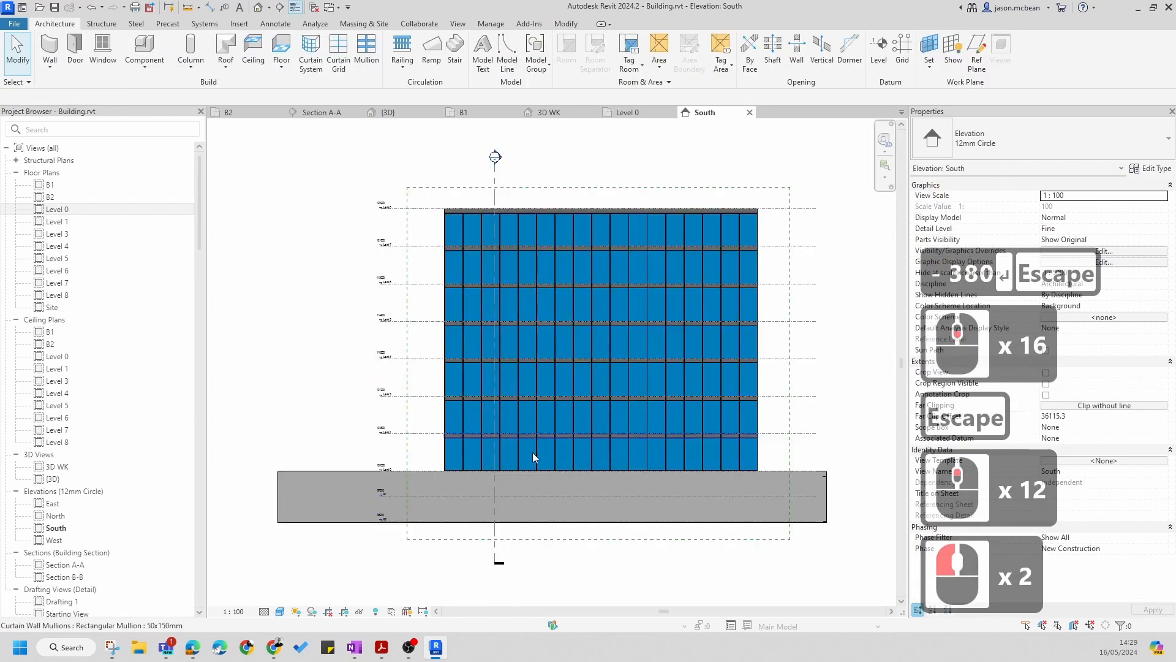
scroll(484, 456, "up", 6)
key("Escape")
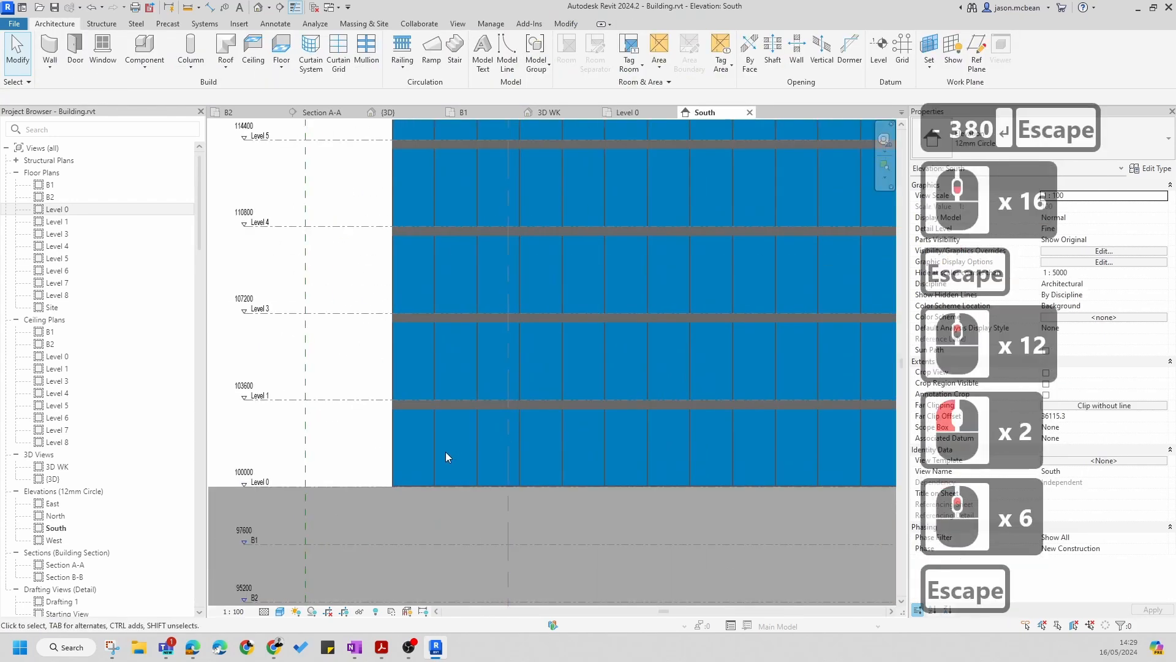
left_click(279, 612)
left_click(308, 553)
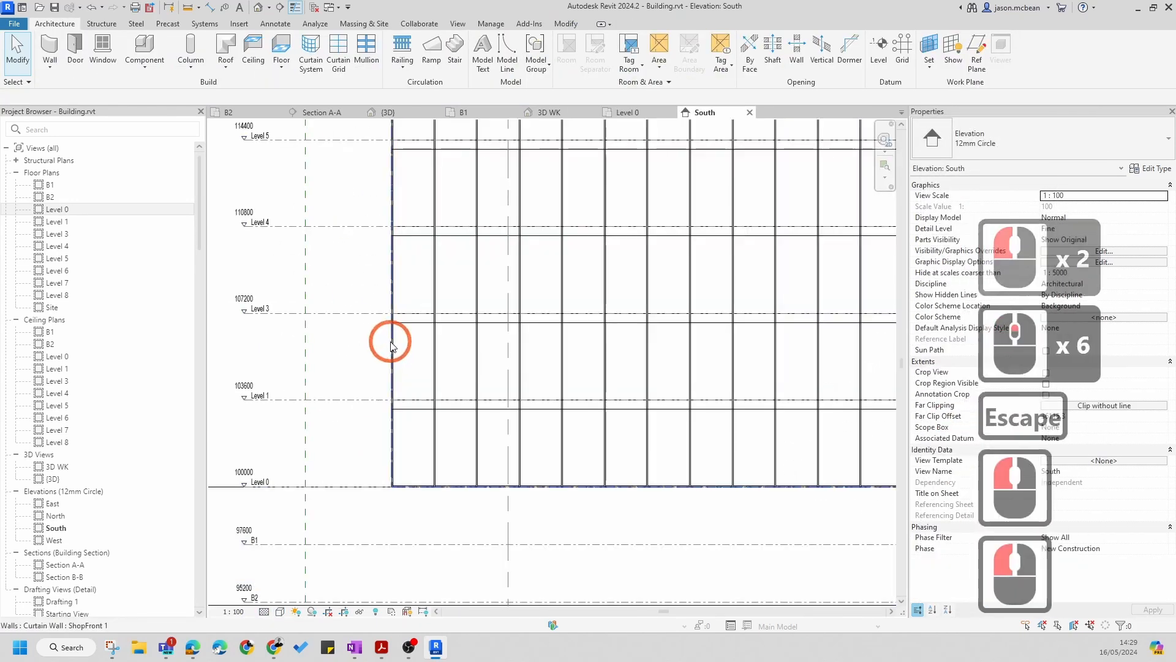
Examine the curtain wall's top edge and full height against the levels in the South elevation
scroll(393, 344, "down", 4)
key("Escape")
scroll(622, 335, "down", 1)
middle_click_drag(623, 334, 549, 491)
key("Escape")
scroll(731, 245, "up", 4)
scroll(713, 290, "up", 7)
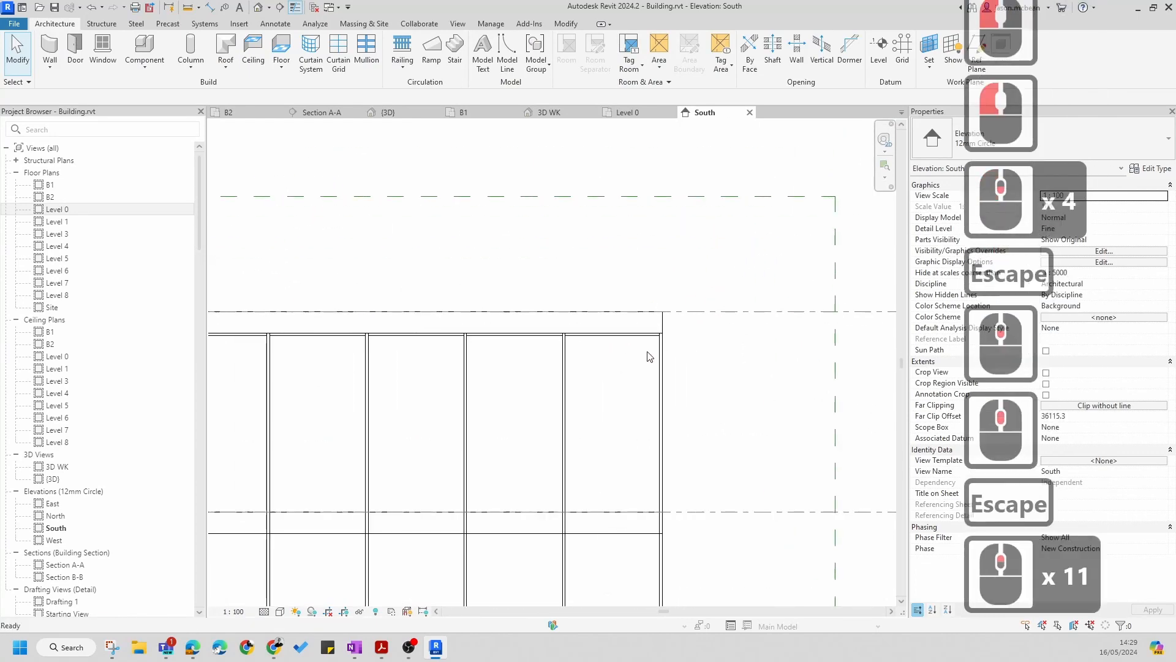
key("Escape")
left_click(686, 343)
scroll(699, 318, "down", 15)
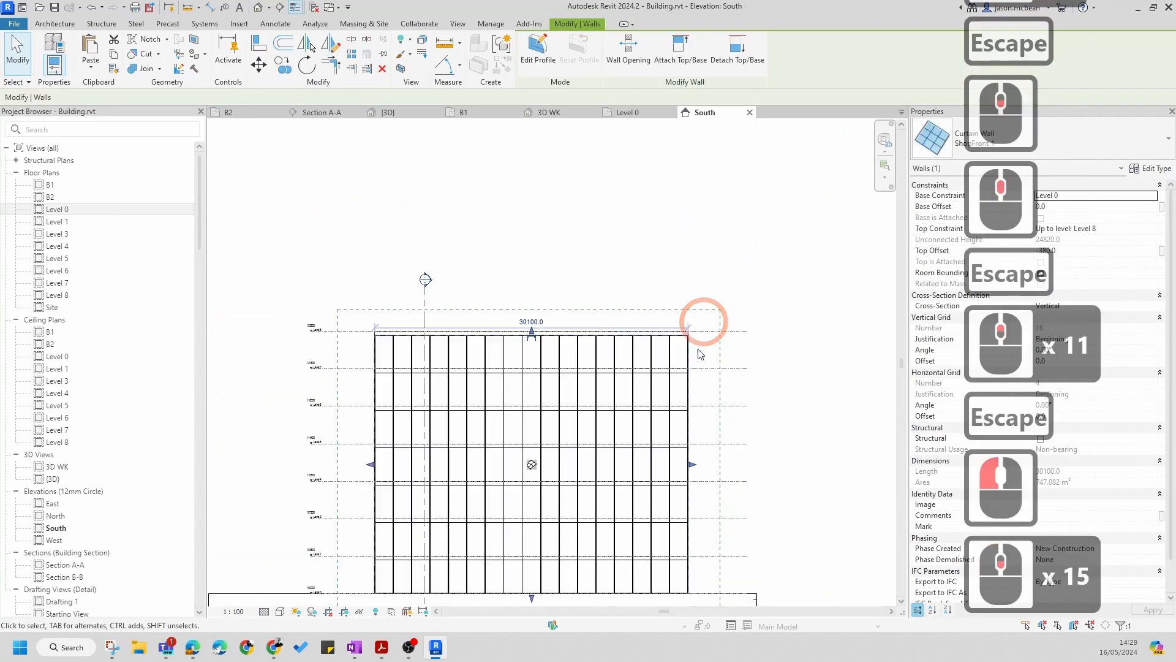
key("Escape")
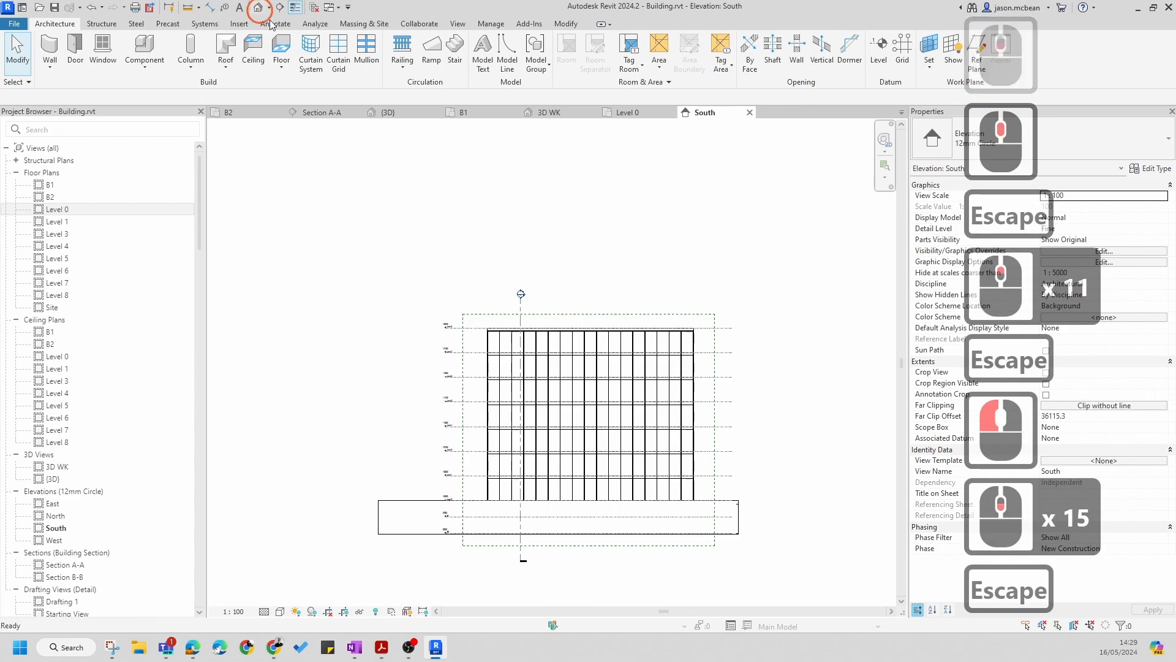
Open the default 3D view and start editing the boundary of the Level 1 380mm Timber Floor
left_click(258, 7)
middle_click_drag(612, 438, 761, 453, "shift")
scroll(612, 364, "up", 6)
scroll(593, 446, "up", 6)
key("Escape")
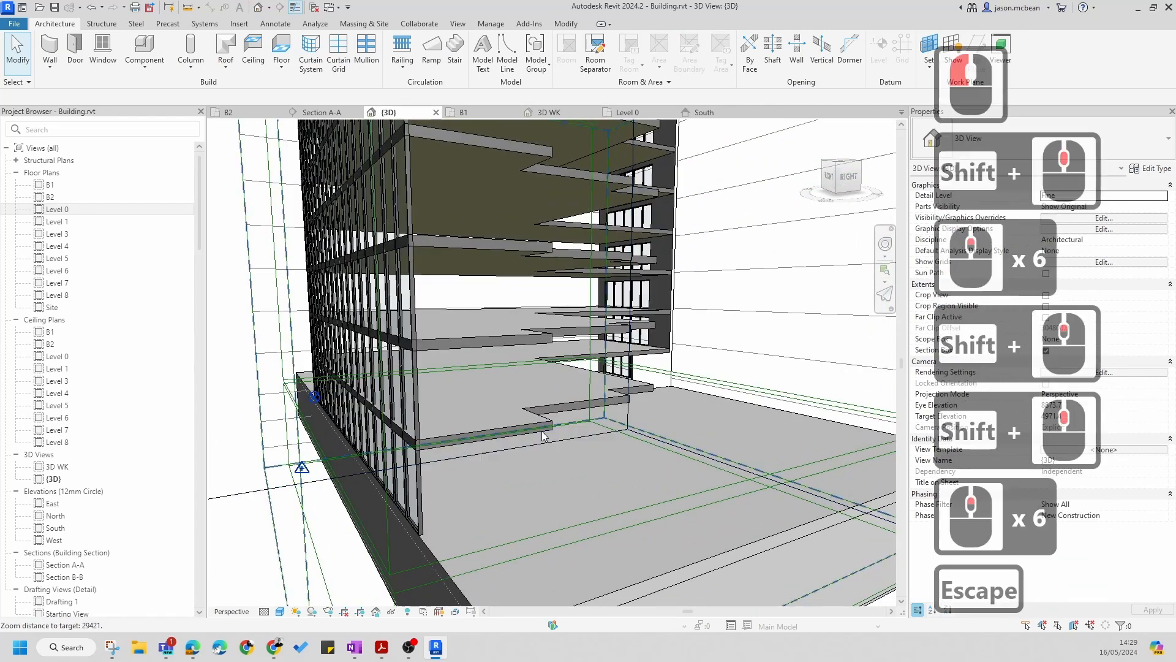
left_click(528, 422)
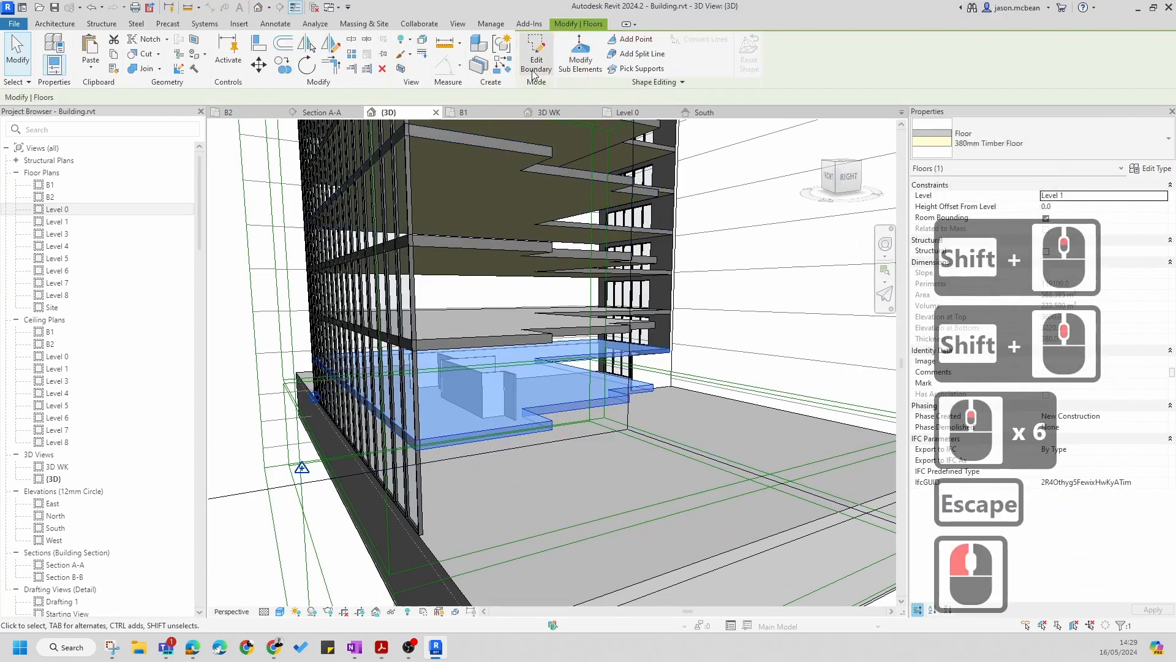
left_click(534, 51)
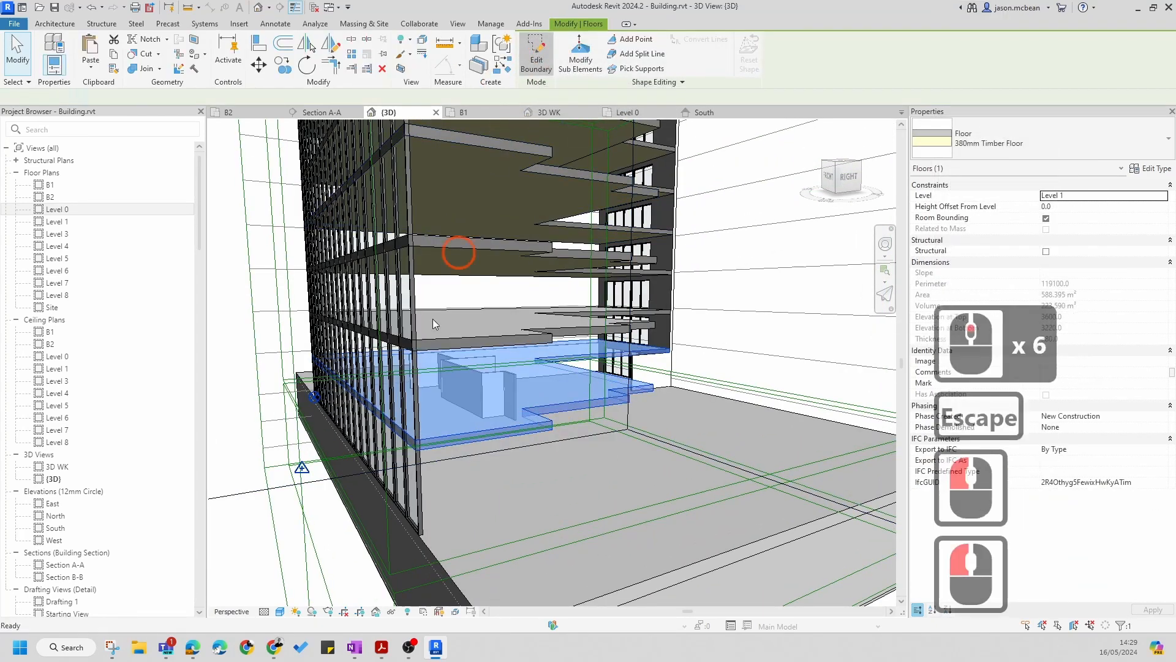
Align the Level 1 timber floor's southern boundary line to the inner face of the curtain wall mullions and finish the boundary edit
scroll(423, 460, "up", 6)
middle_click_drag(465, 451, 461, 490, "shift")
scroll(462, 490, "up", 5)
key("a")
key("l")
scroll(430, 495, "up", 5)
scroll(431, 494, "down", 6)
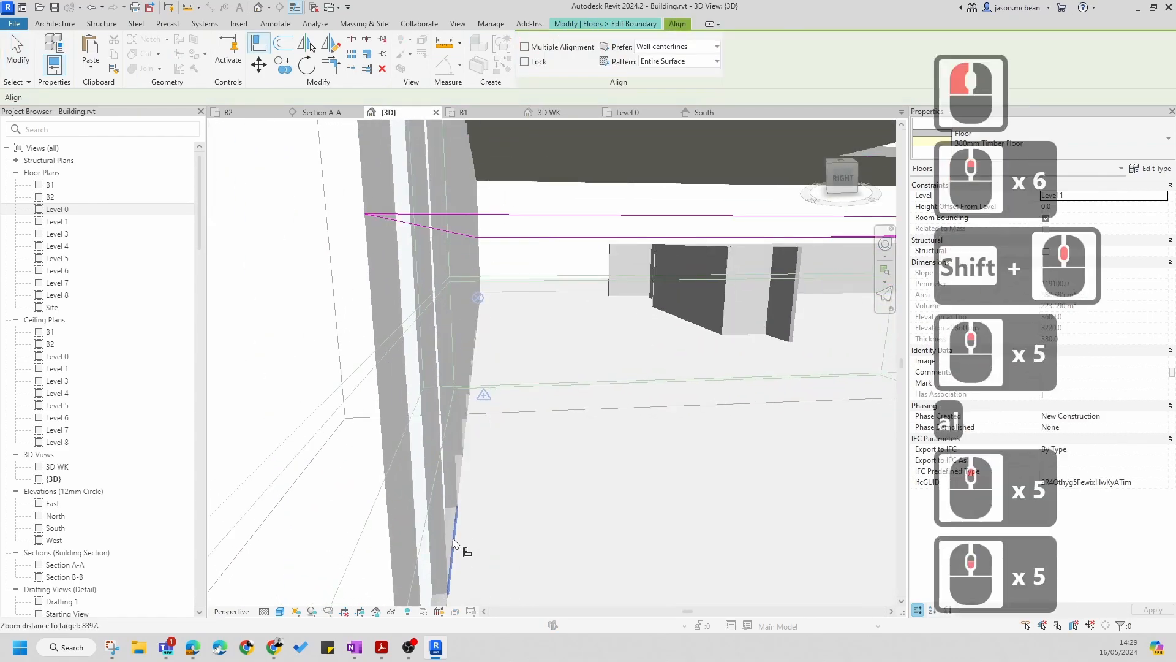
middle_click_drag(441, 539, 428, 558, "shift")
scroll(428, 558, "up", 7)
left_click(512, 507)
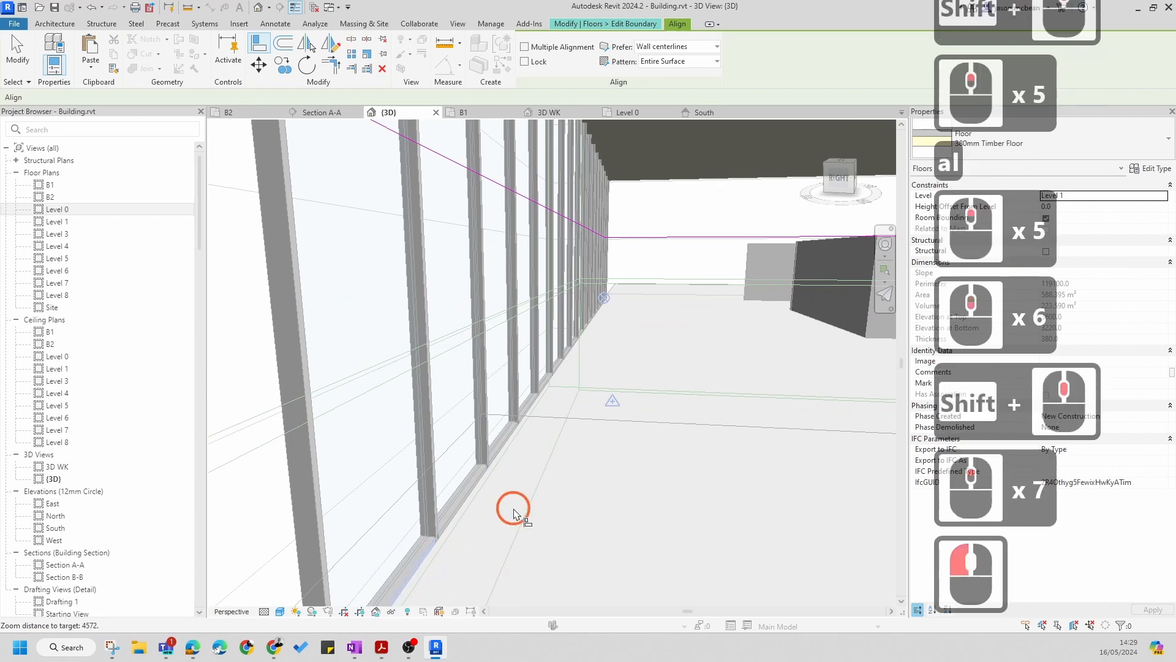
scroll(485, 342, "down", 7)
left_click(537, 343)
scroll(537, 343, "down", 8)
key("Escape")
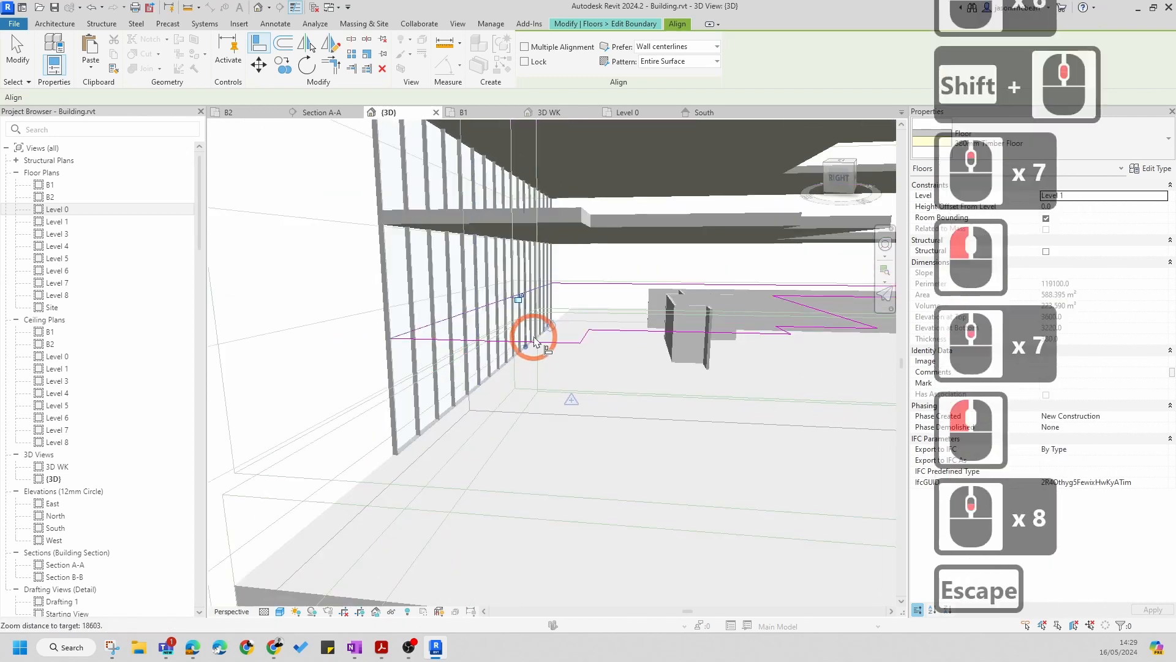
key("Escape")
scroll(544, 317, "down", 7)
key("Escape")
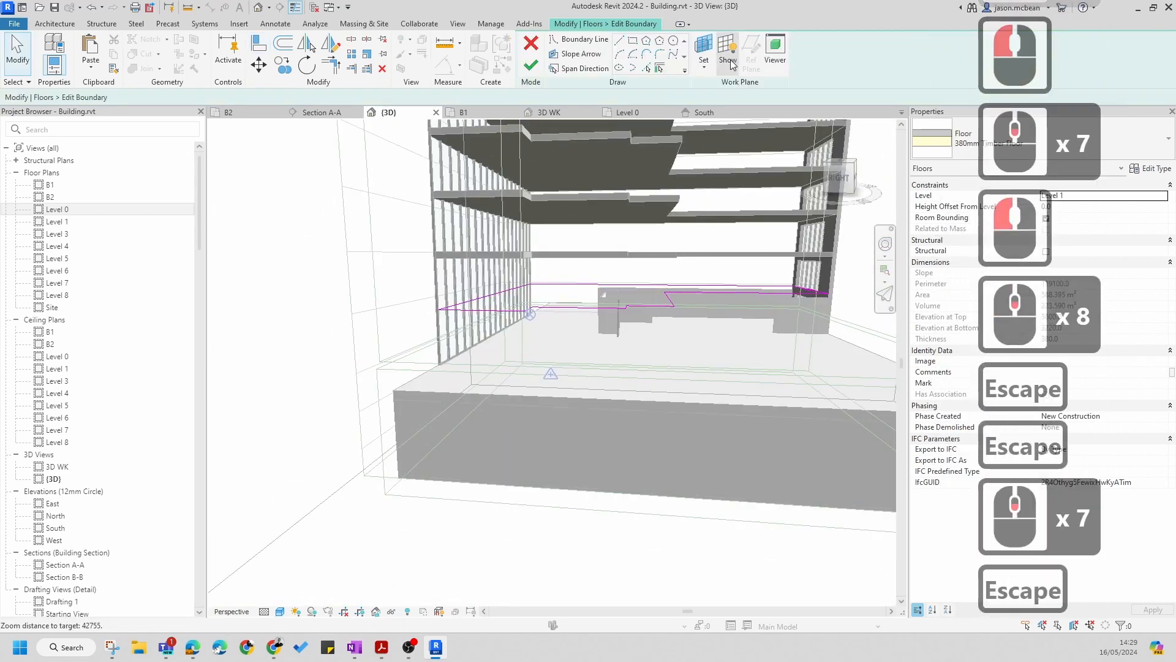
left_click(529, 64)
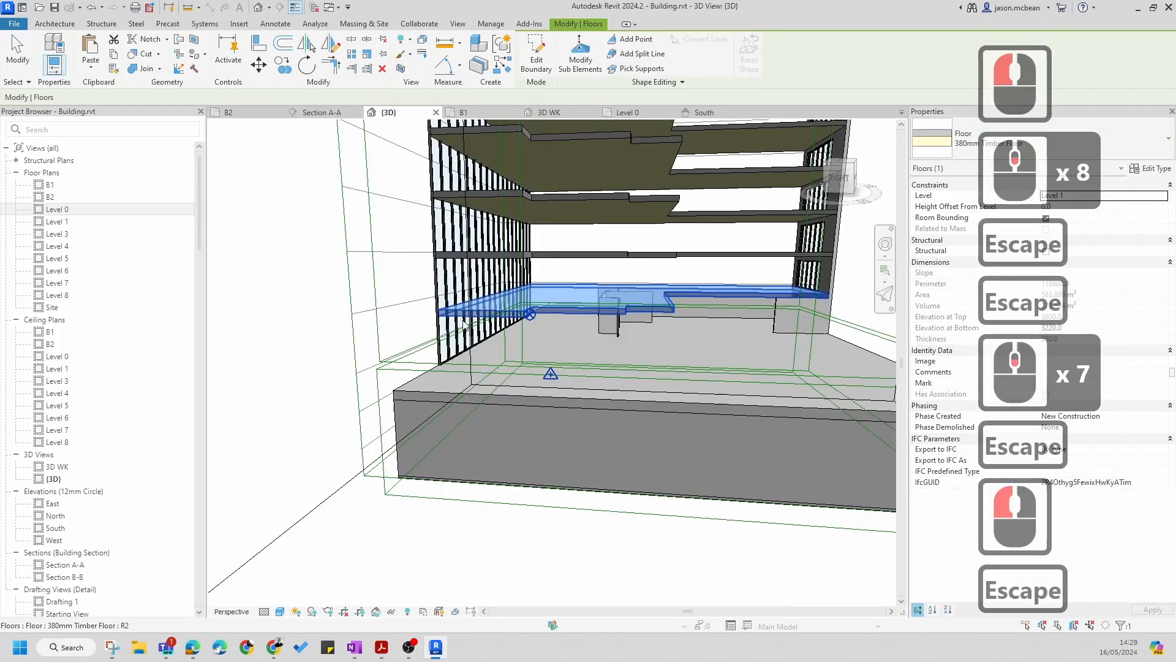
Delete the old 380mm Timber Floors between the Level 1 floor and the topmost floor
key("Escape")
middle_click_drag(612, 317, 547, 408, "shift")
scroll(516, 316, "down", 6)
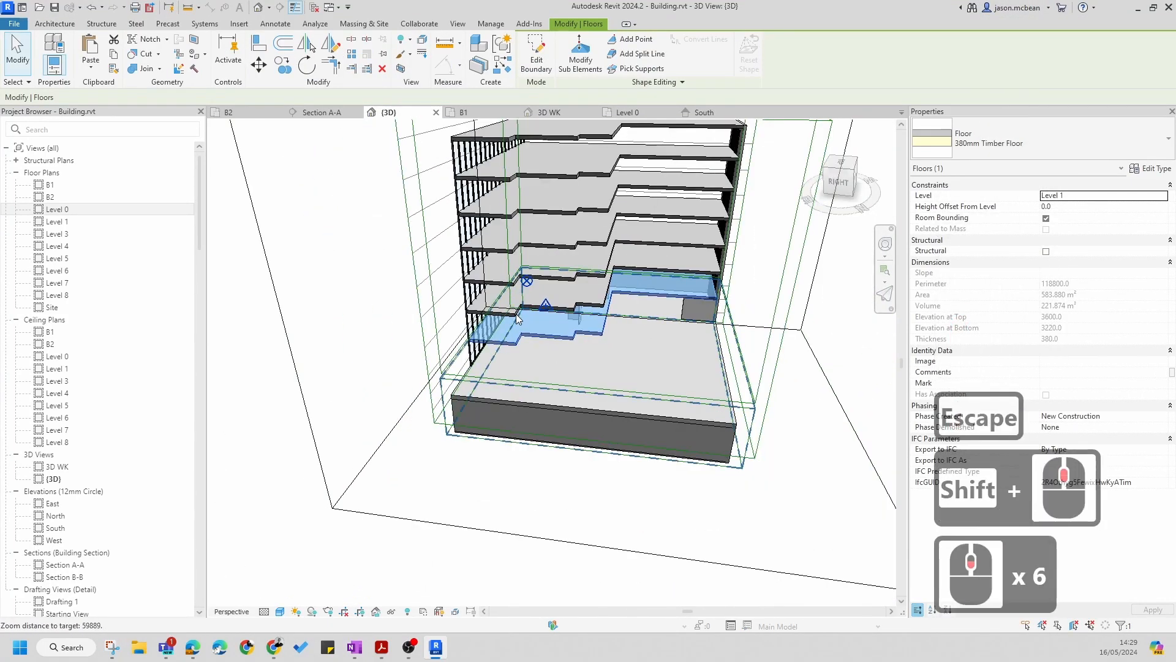
key("Escape")
left_click(605, 270)
key("Delete")
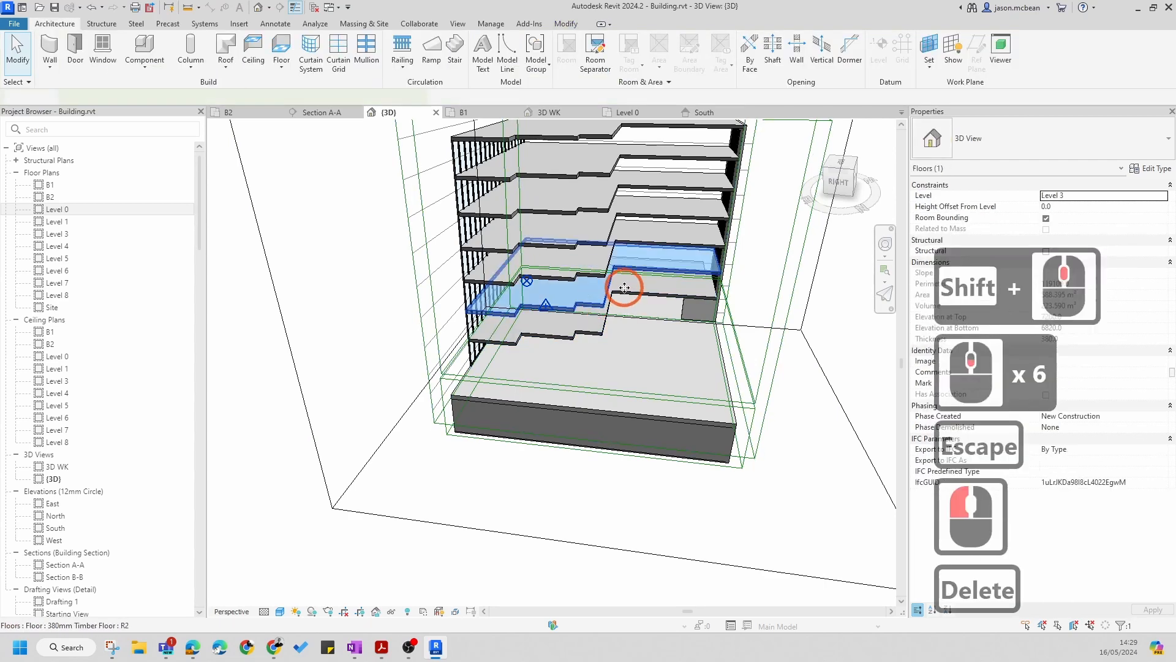
scroll(605, 282, "up", 1)
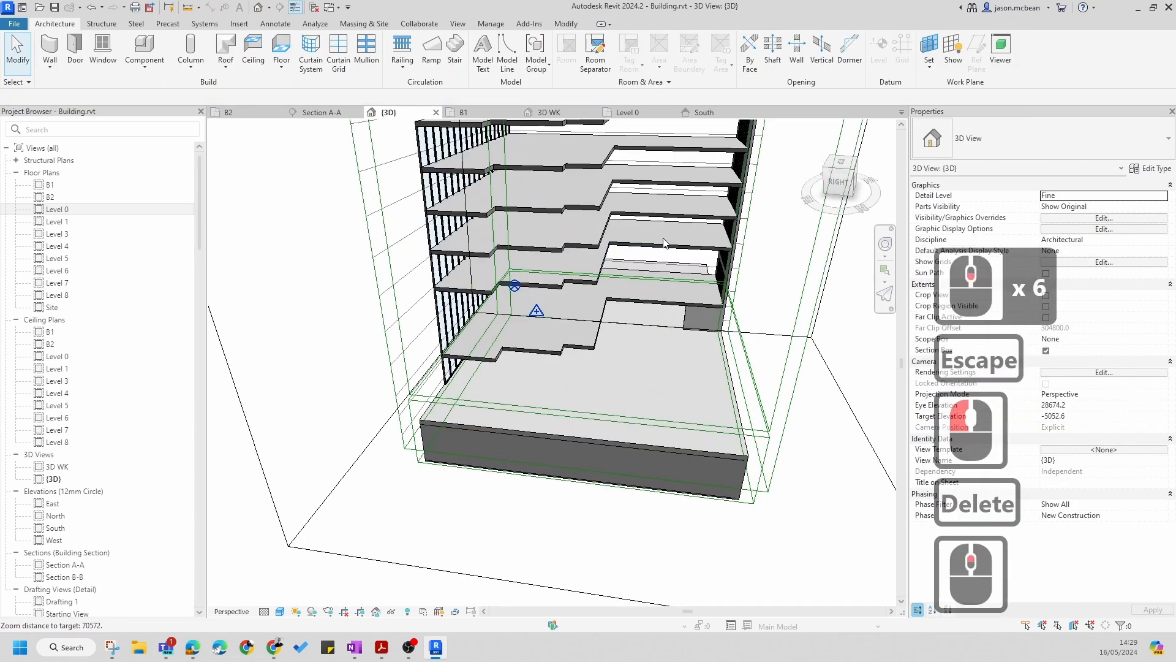
left_click(671, 224)
key("Delete")
left_click(671, 222)
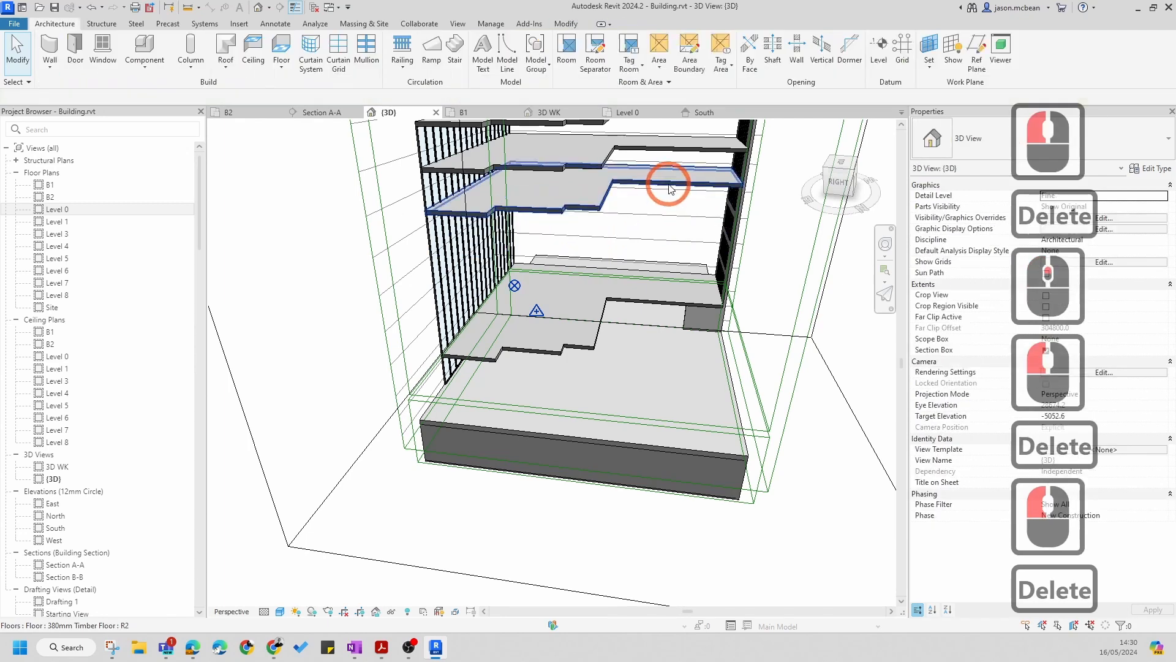
key("Delete")
scroll(658, 196, "down", 4)
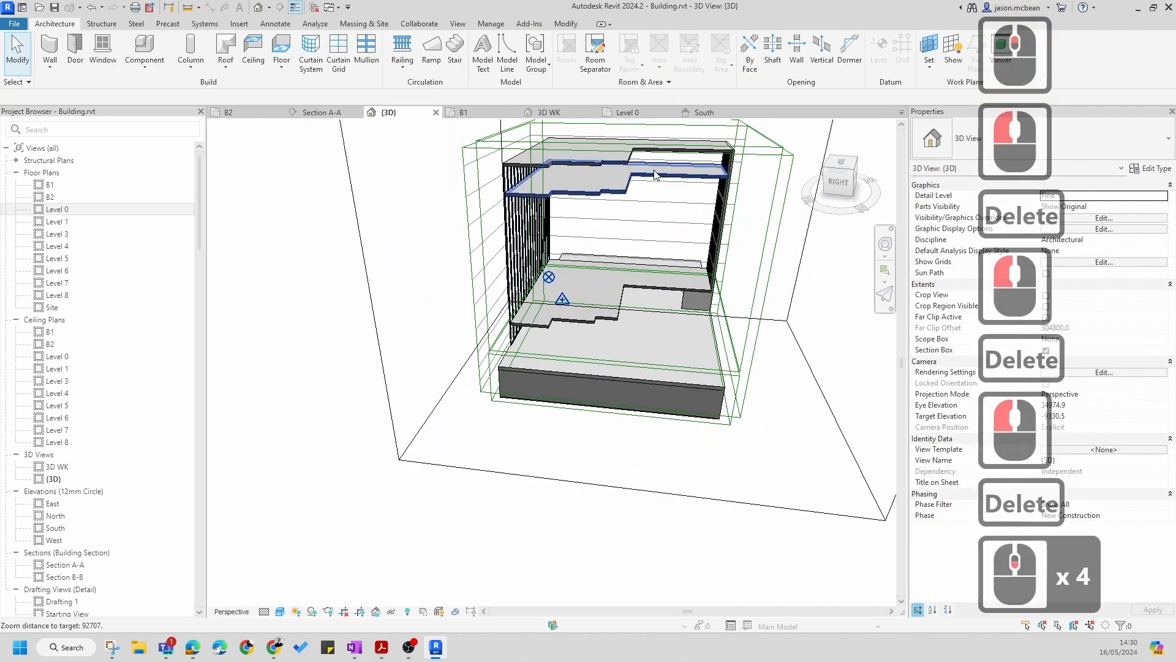
left_click(617, 312)
key("Delete")
Copy the Level 1 timber floor and paste it aligned to Levels 3, 4, 5, 6, 7 and 8
left_click(626, 317)
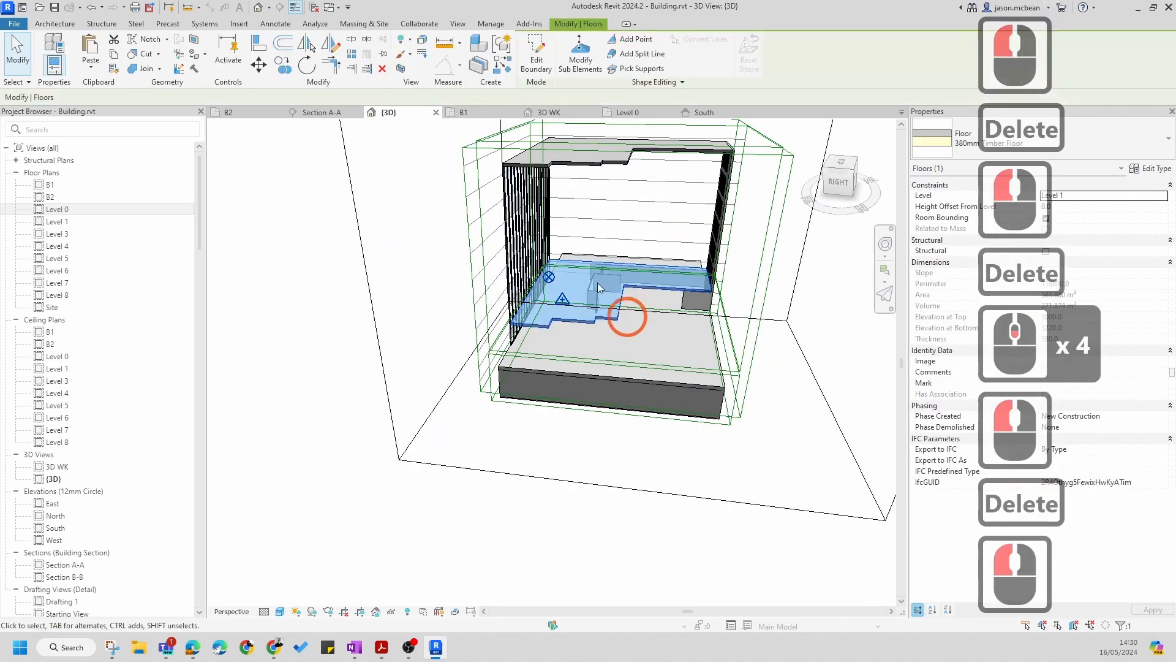
left_click(115, 54)
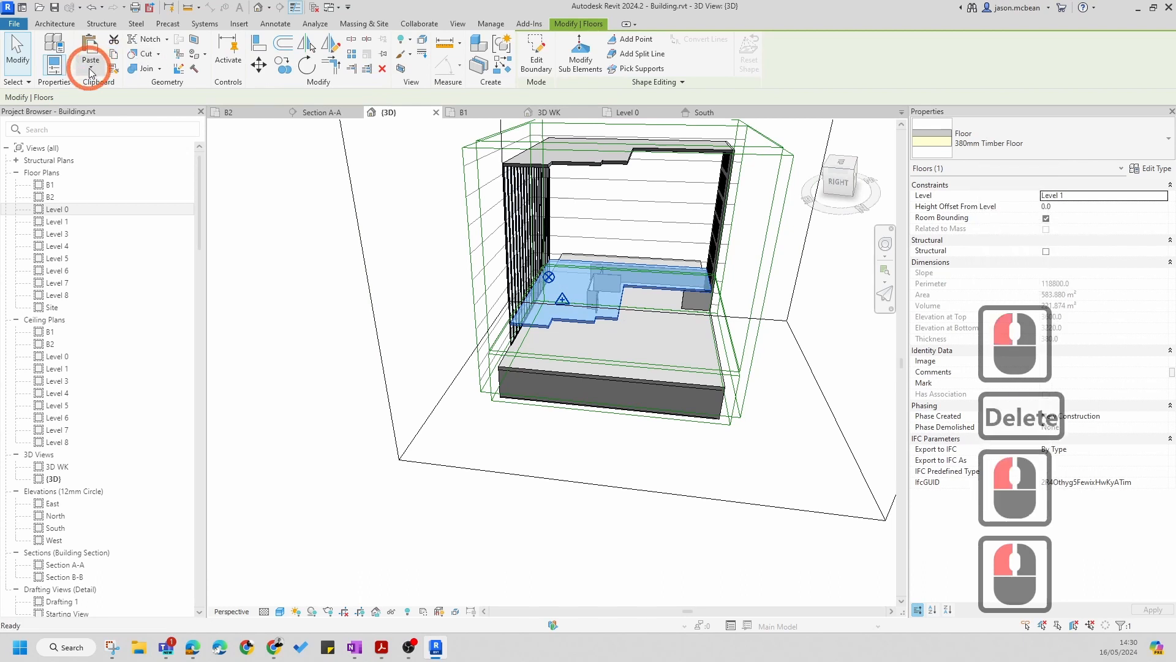
left_click(90, 67)
left_click(193, 120)
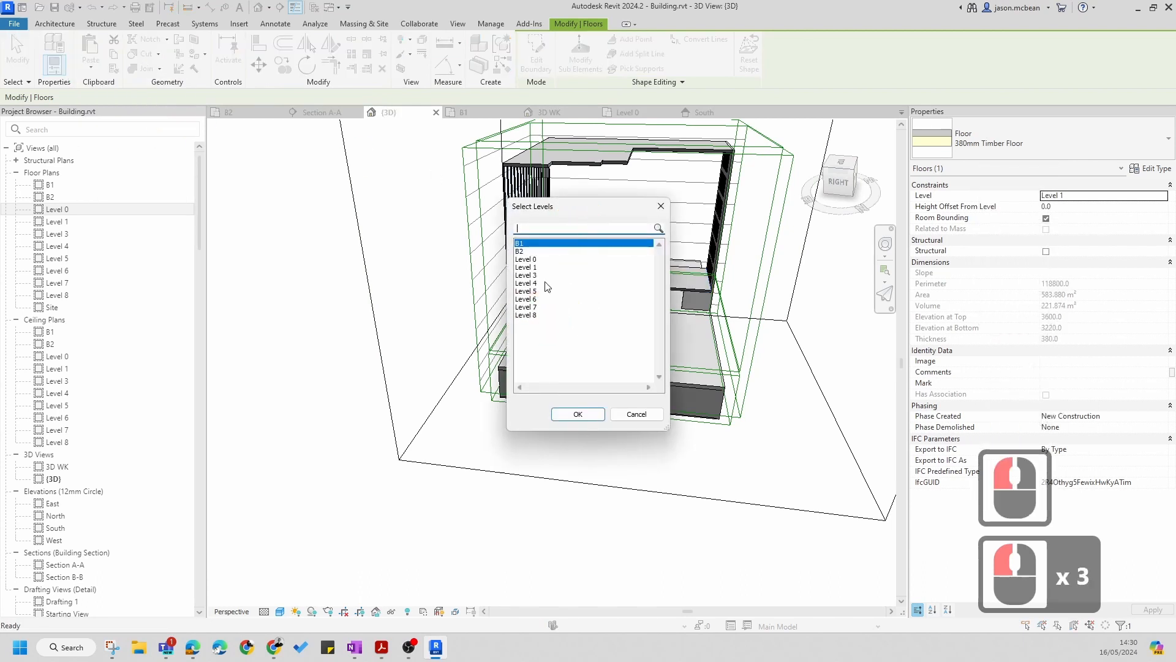
left_click(535, 315)
left_click(527, 314, "shift")
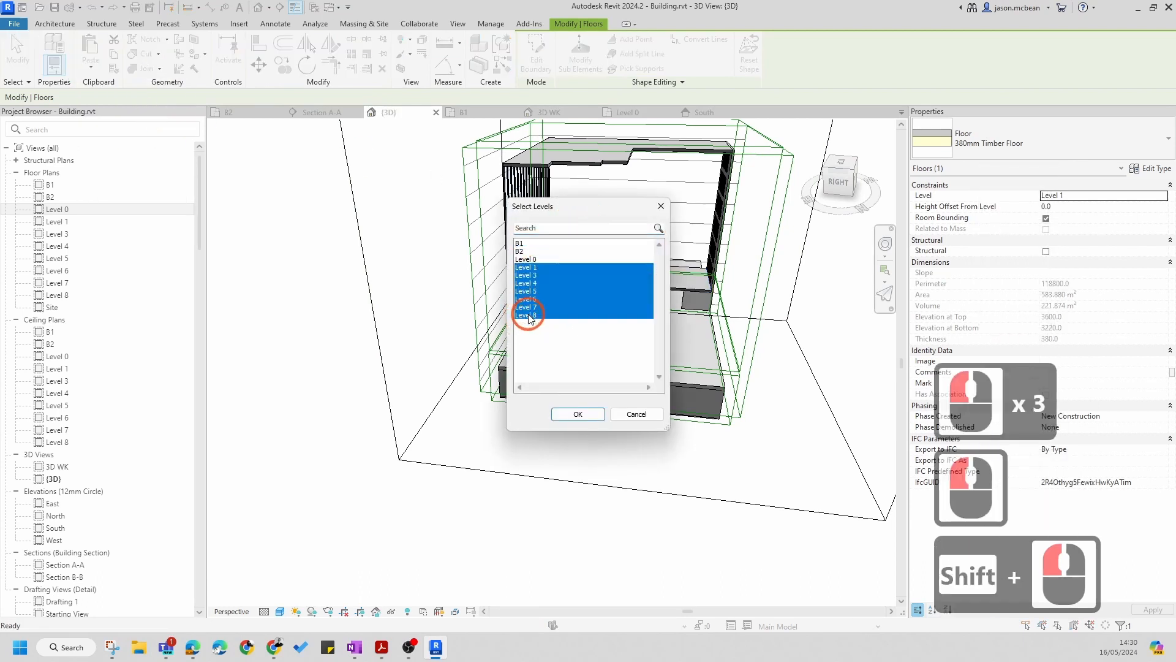
left_click(532, 270, "ctrl")
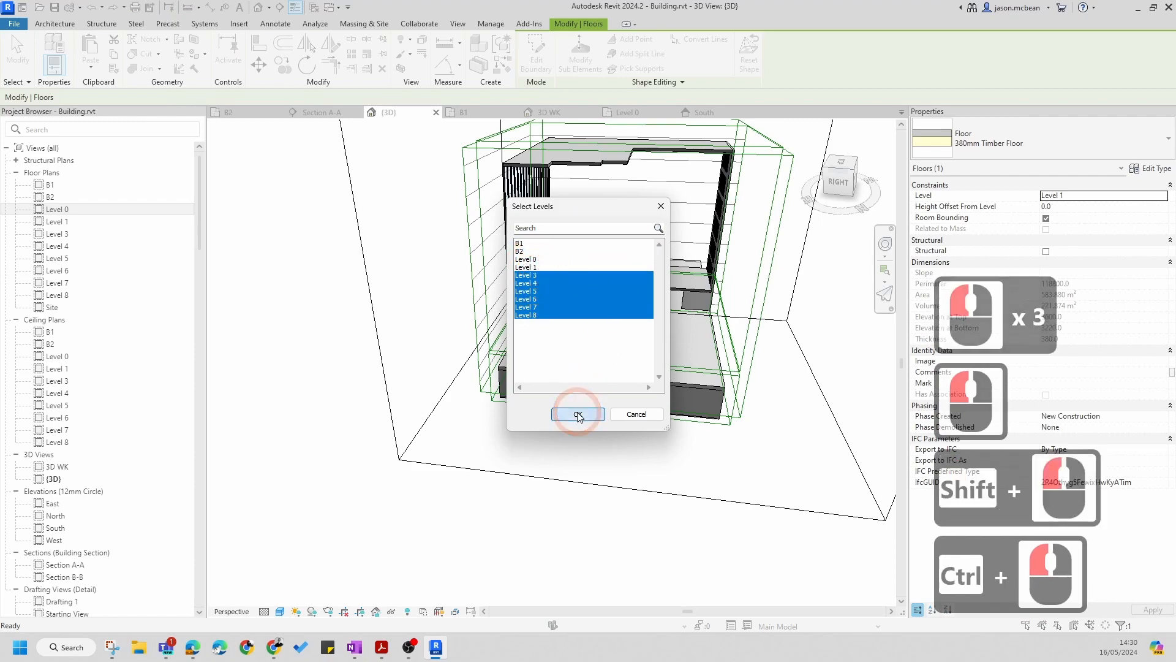
left_click(578, 414)
left_click(321, 354)
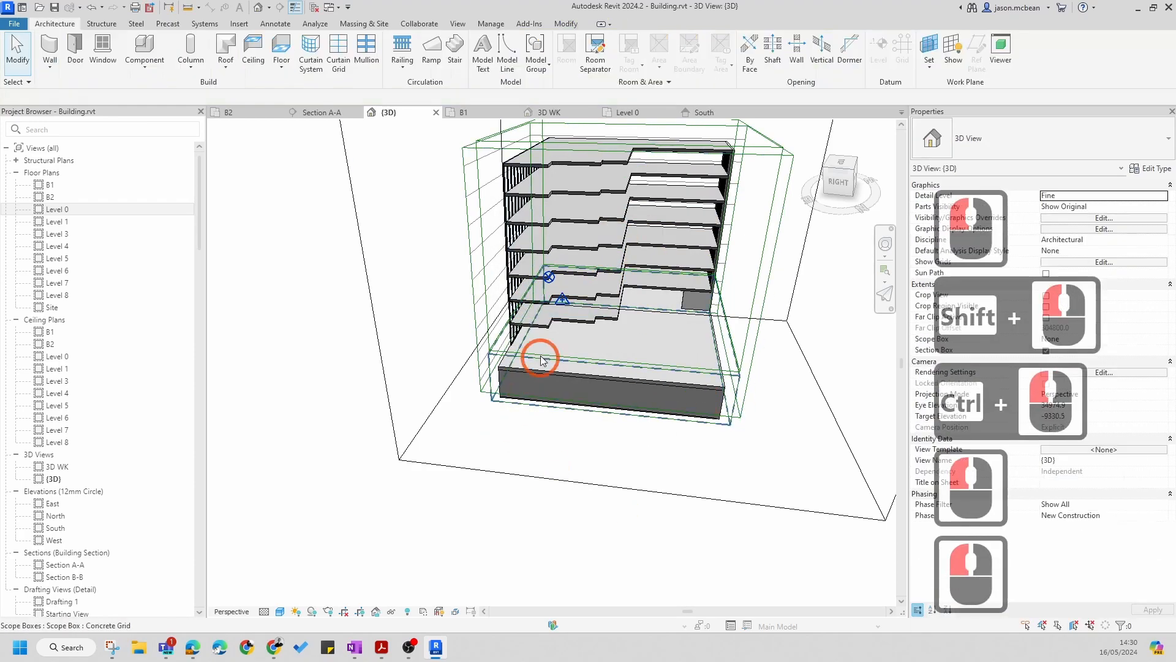
Examine the floor edges against the curtain walls in the 3D view and in Section A-A
middle_click_drag(320, 355, 423, 282, "shift")
scroll(608, 327, "up", 14)
scroll(608, 327, "up", 3)
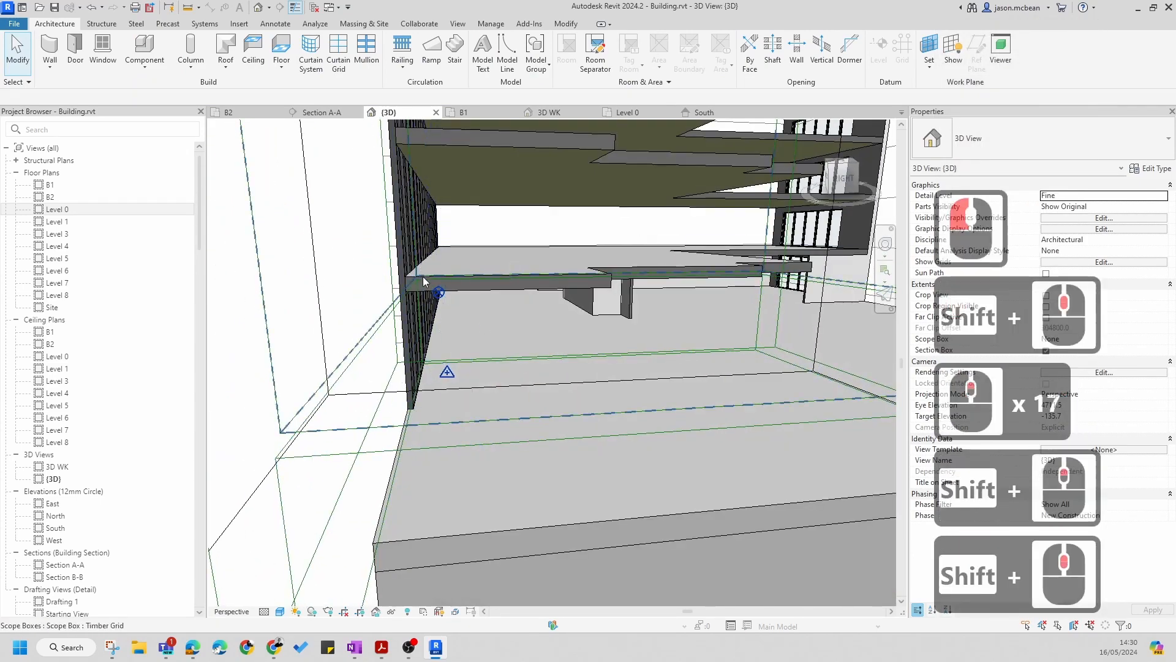
key("Escape")
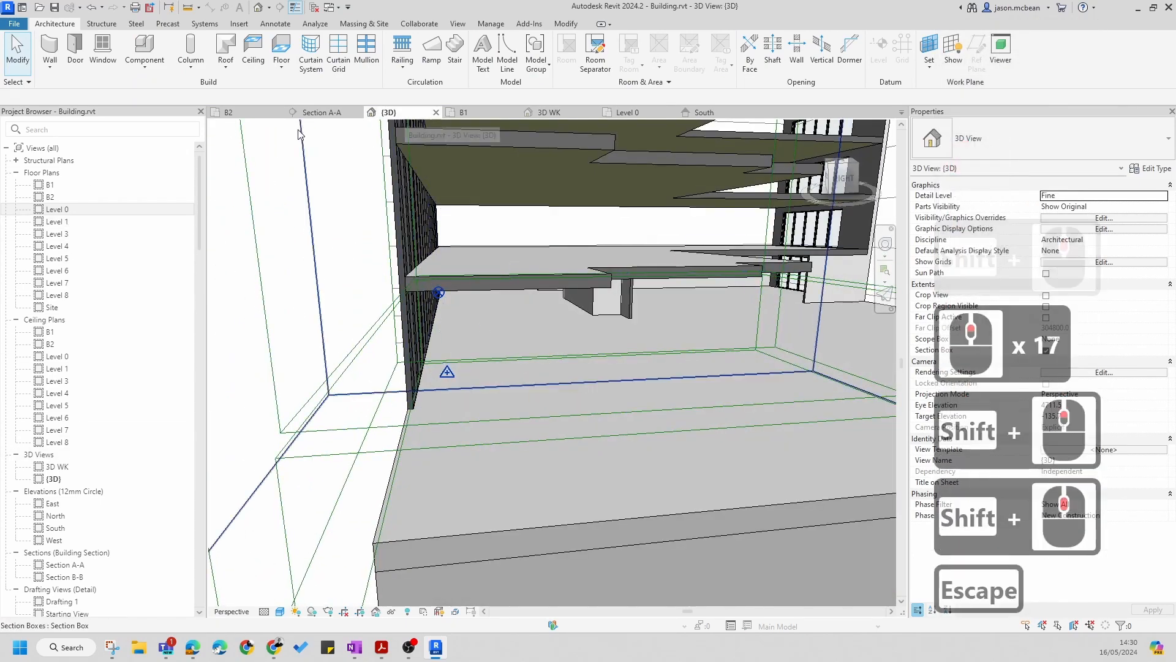
left_click(318, 116)
key("Escape")
scroll(504, 331, "down", 5)
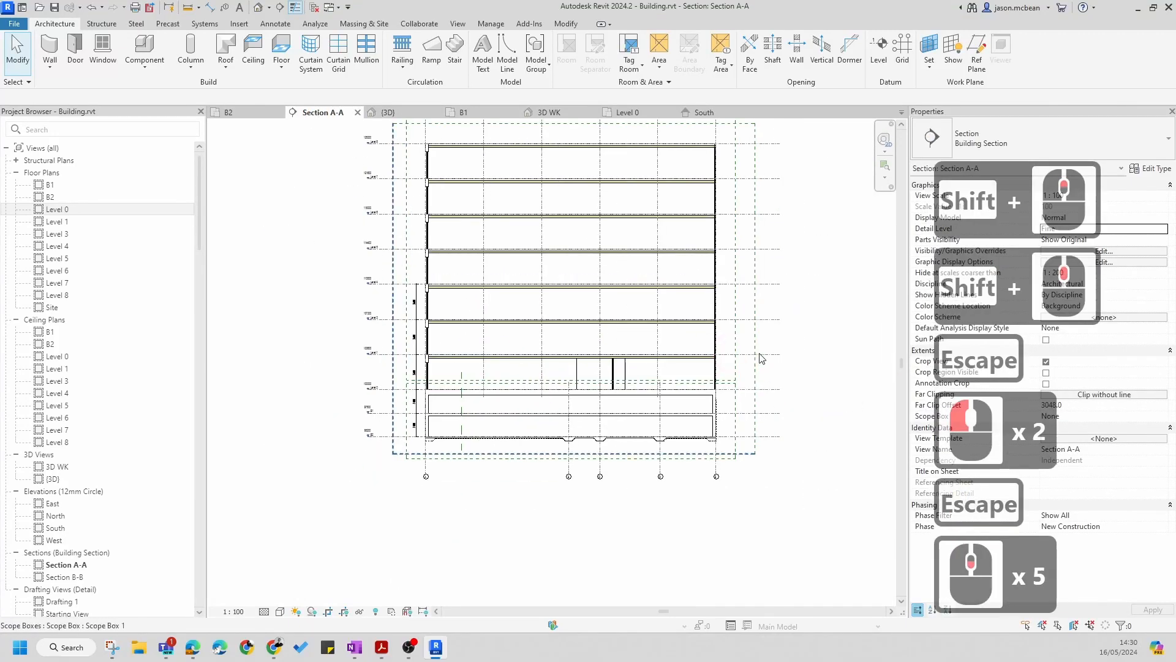
scroll(651, 367, "up", 19)
key("Escape")
scroll(561, 378, "down", 8)
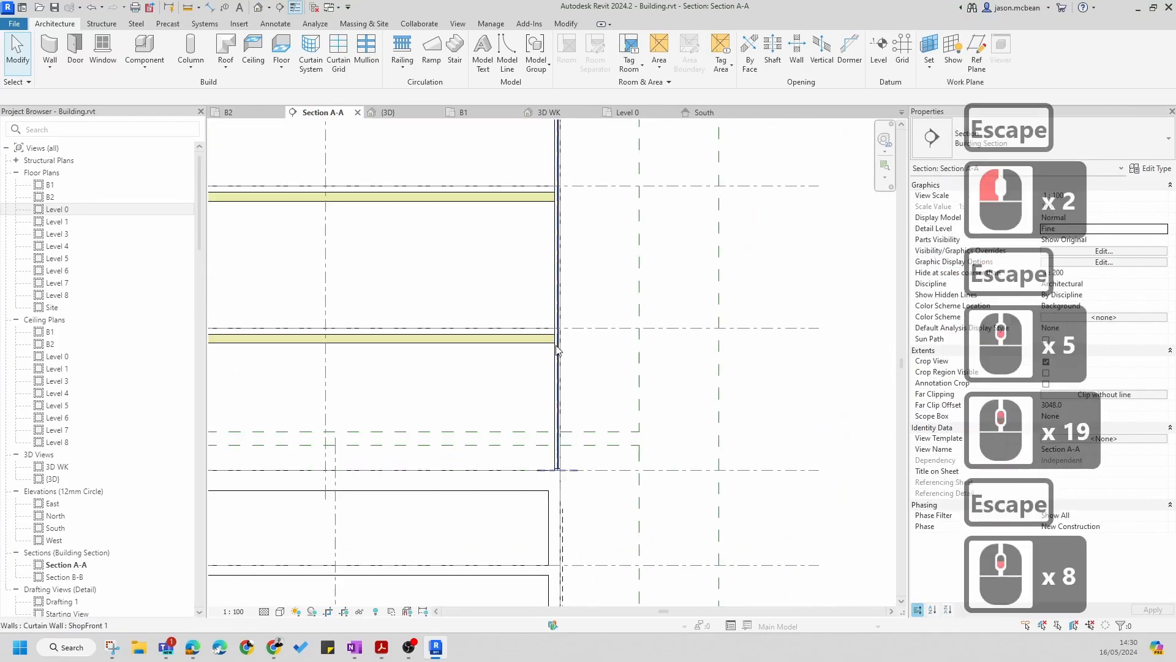
key("Escape")
scroll(556, 318, "down", 1)
key("Escape")
scroll(604, 422, "down", 8)
scroll(592, 398, "down", 6)
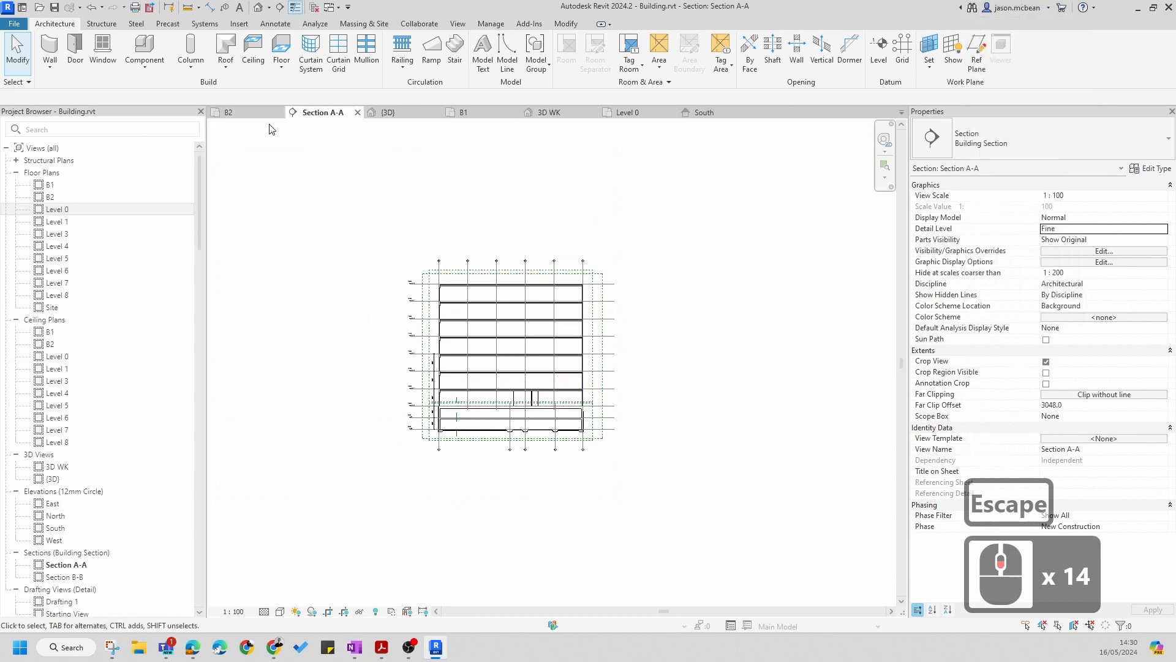
Open the South elevation and display it in Wireframe to examine the floor edges behind the curtain wall
left_click(705, 112)
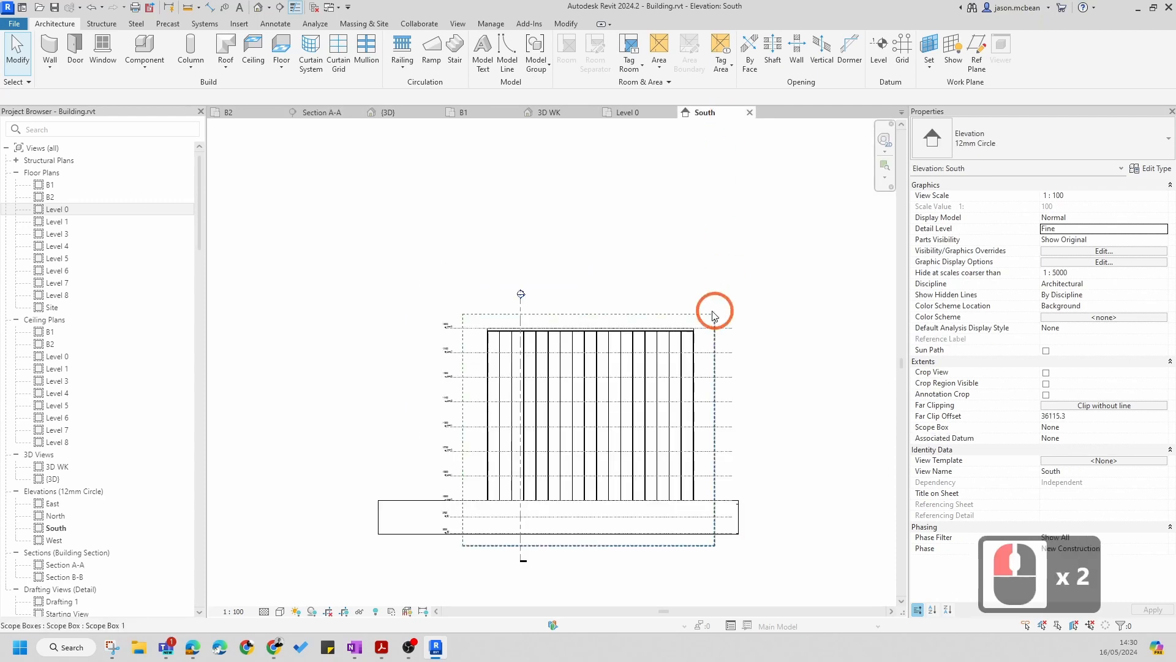
scroll(615, 437, "up", 13)
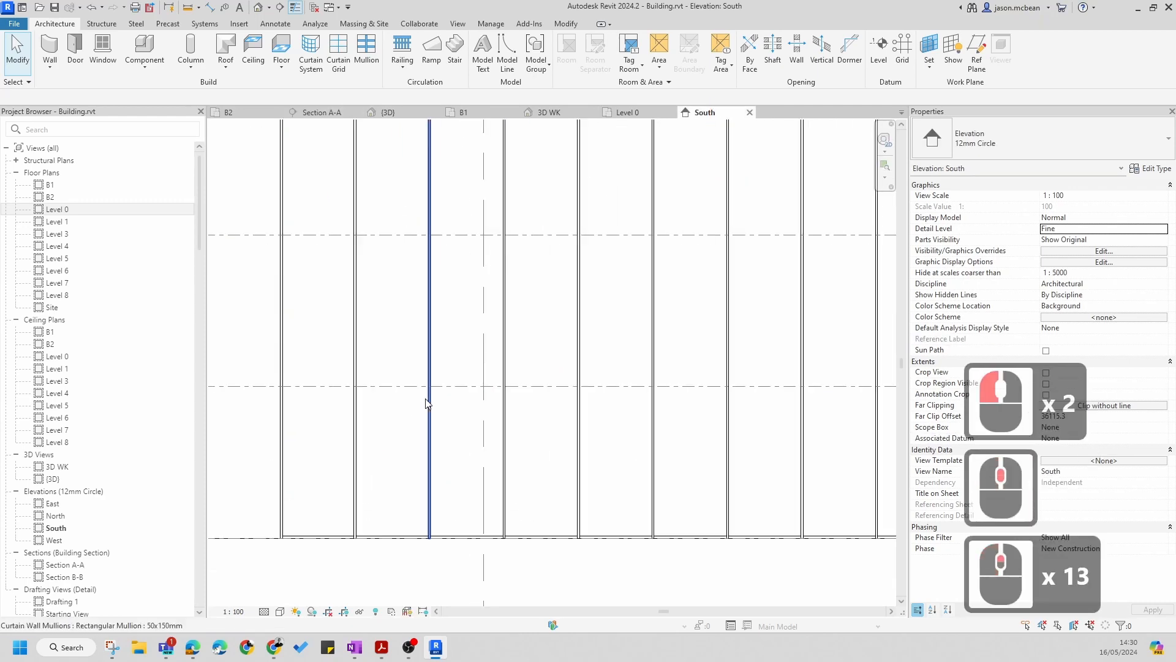
middle_click_drag(456, 387, 500, 373)
left_click(280, 611)
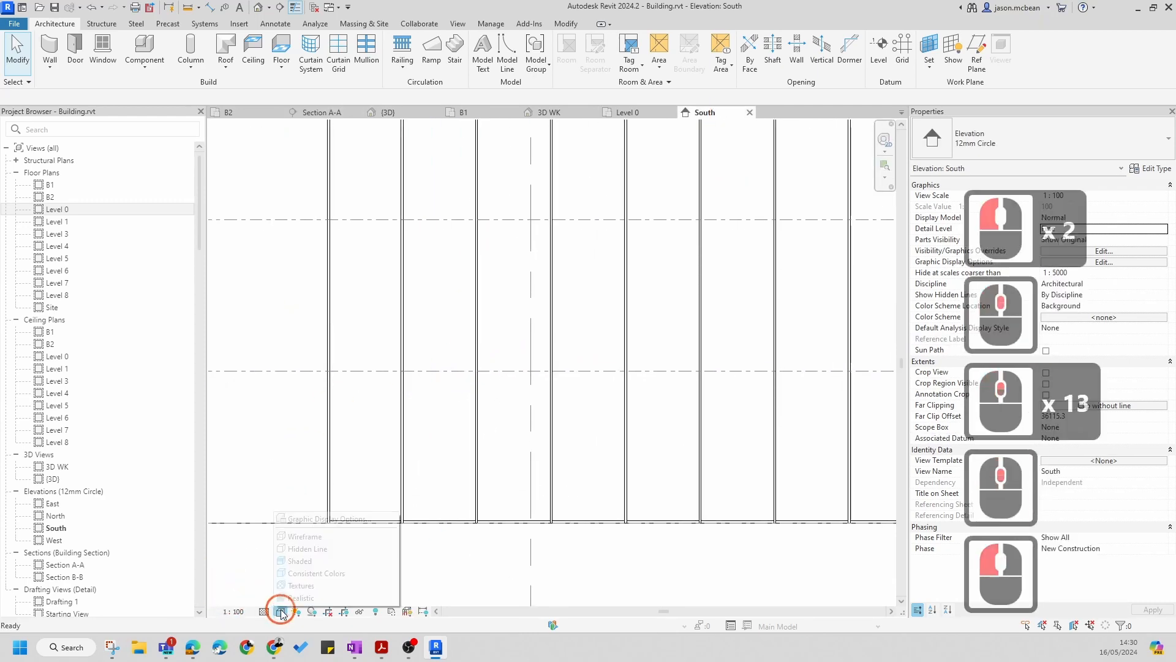
left_click(291, 533)
scroll(724, 390, "down", 3)
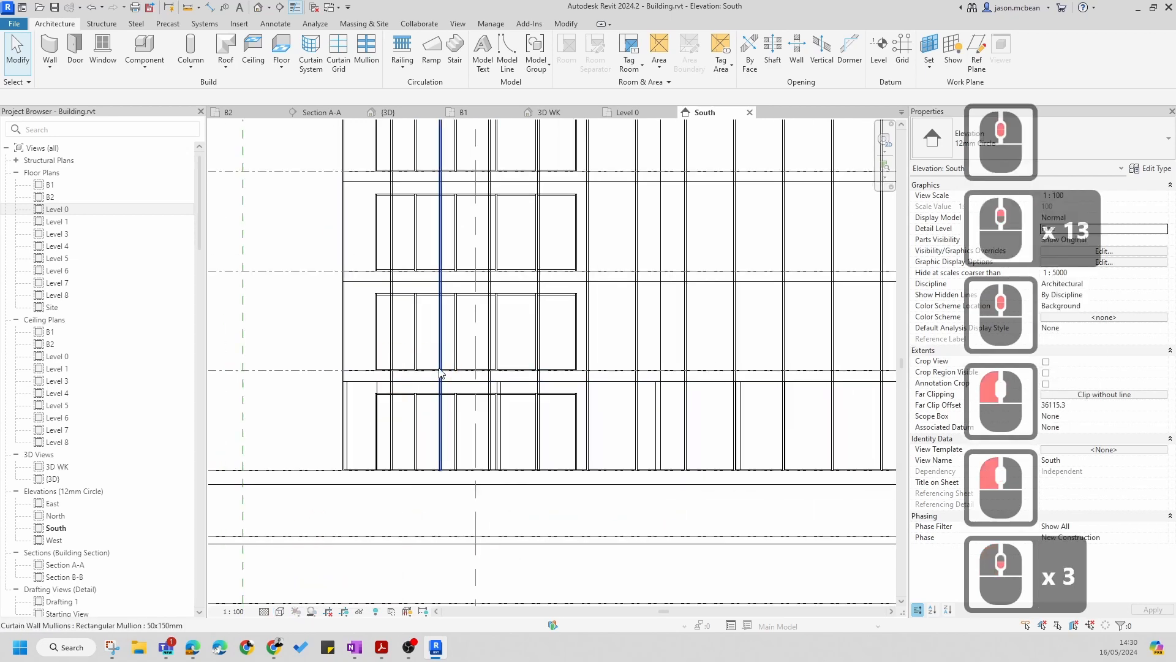
scroll(725, 391, "up", 4)
left_click(280, 612)
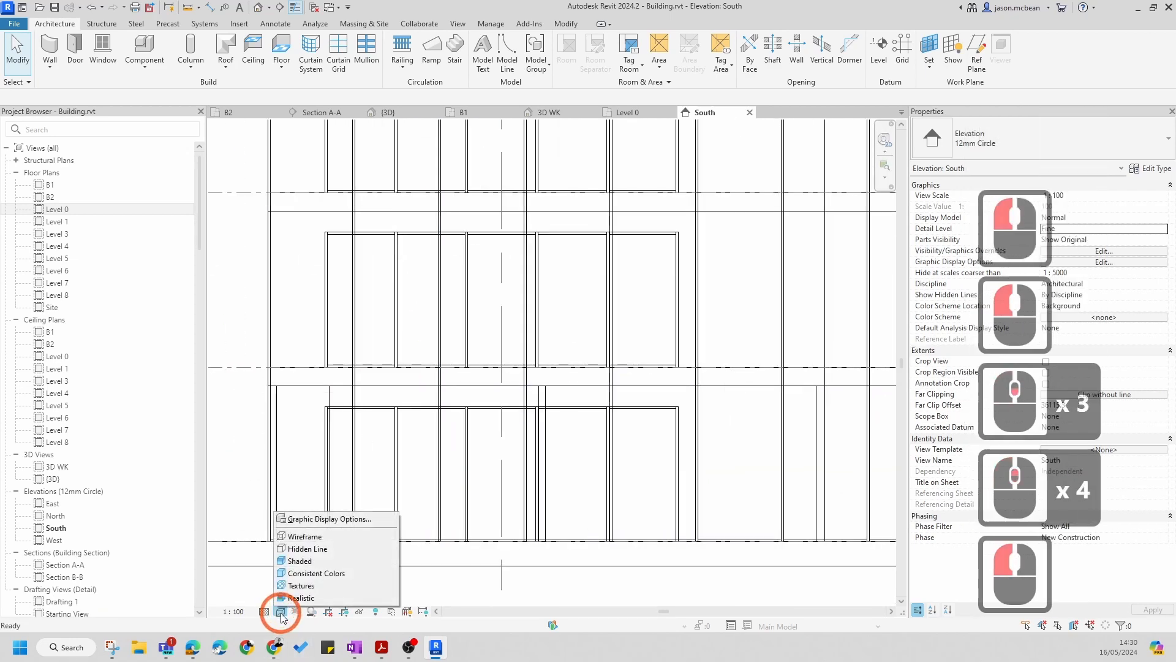
left_click(296, 537)
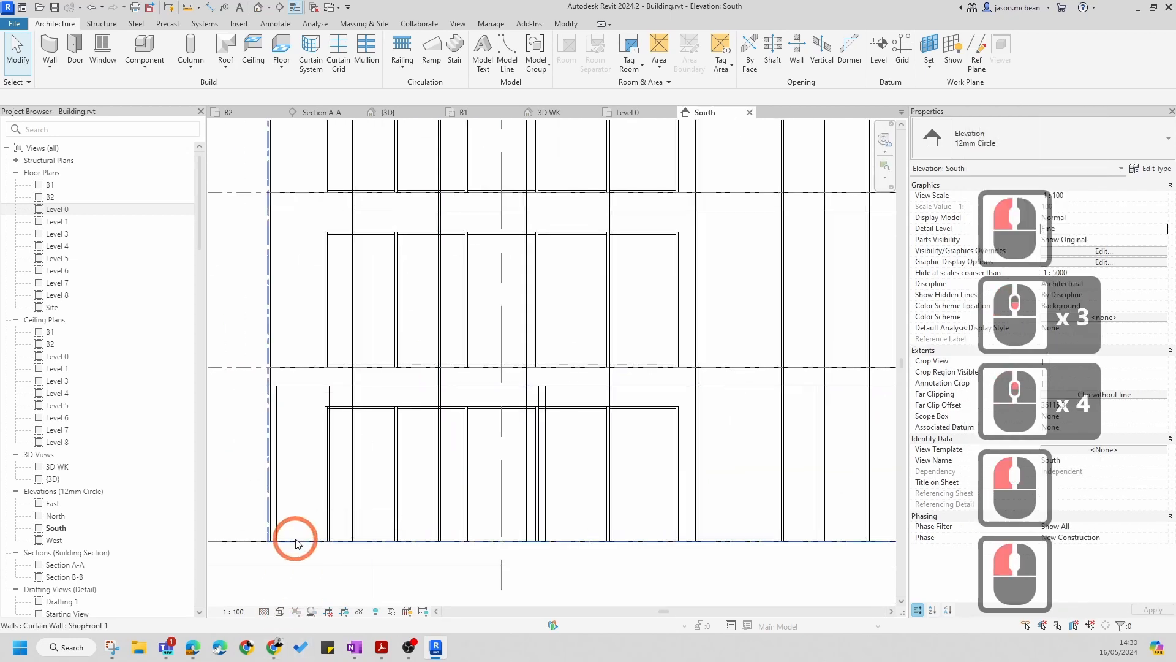
Set the South elevation's visual style back to Hidden Line
left_click(280, 610)
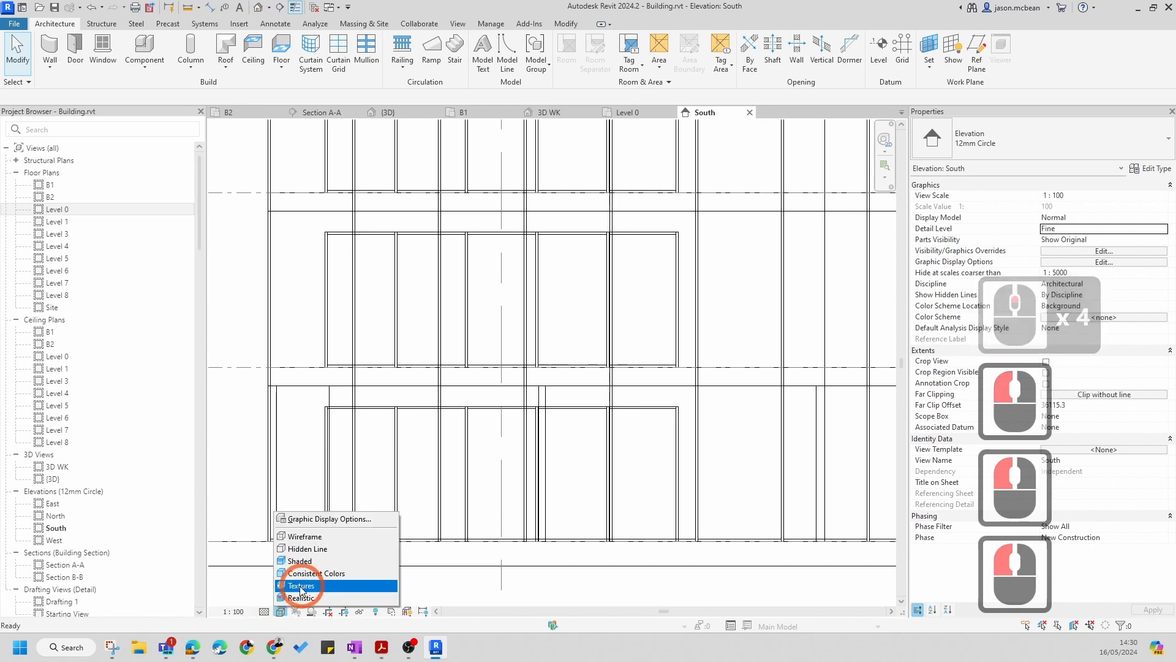
left_click(303, 548)
scroll(312, 404, "down", 4)
scroll(325, 391, "down", 5)
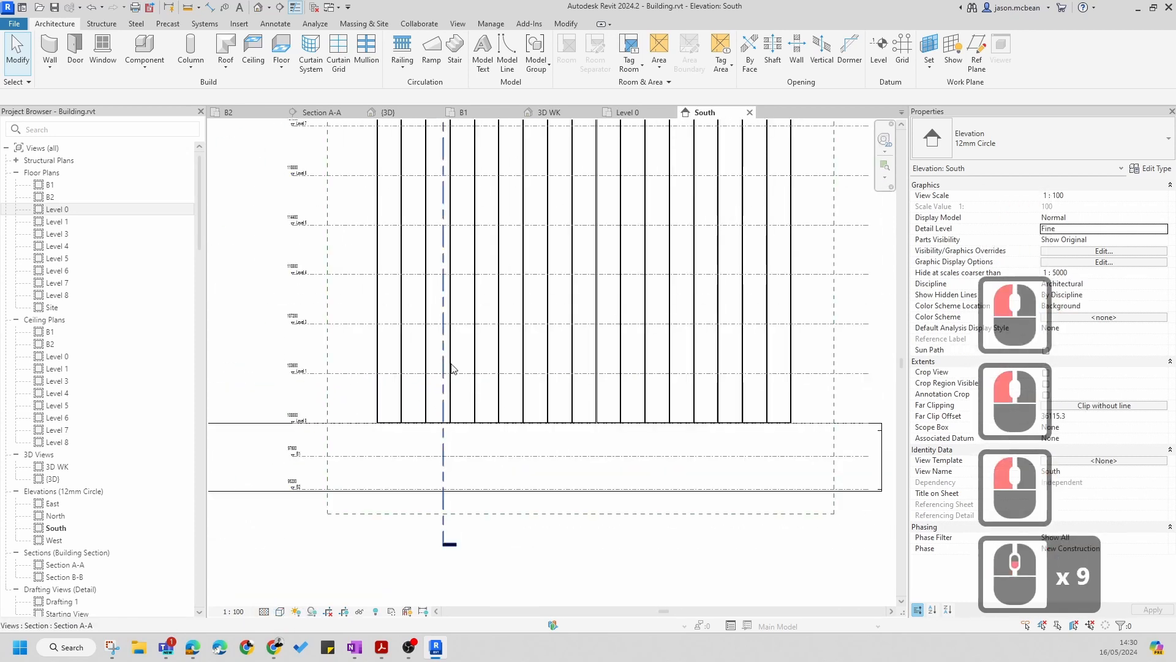
middle_click_drag(484, 397, 499, 399)
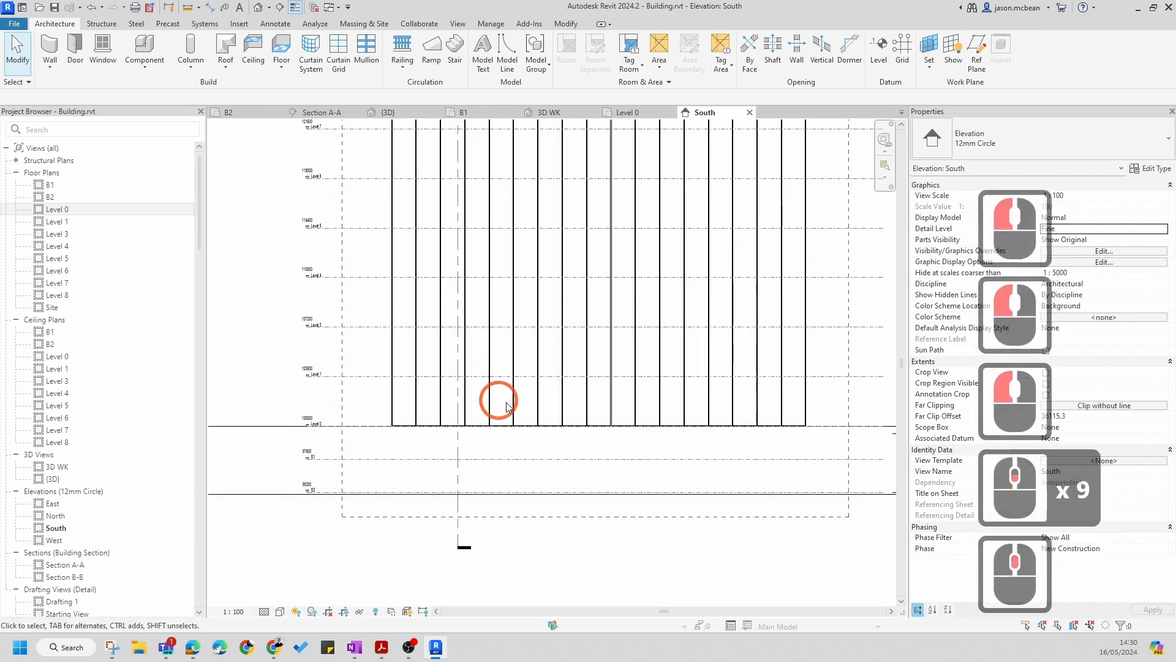
Add a horizontal curtain grid line across all segments of the southern curtain wall at Level 1
left_click(336, 54)
scroll(389, 376, "up", 15)
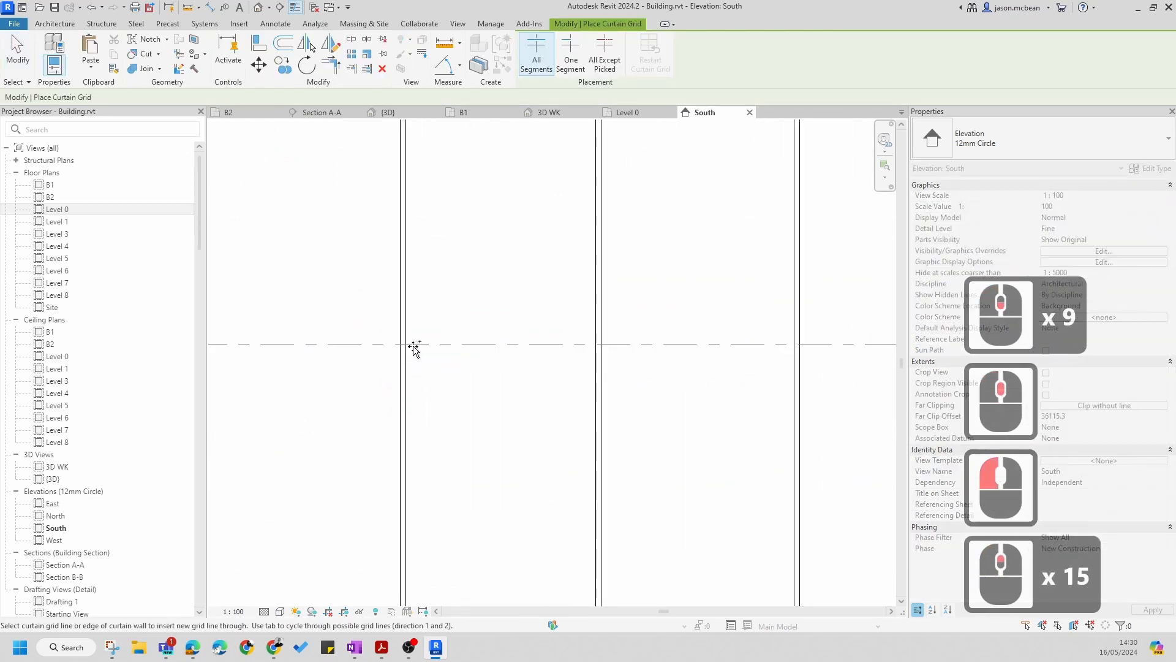
left_click(423, 329)
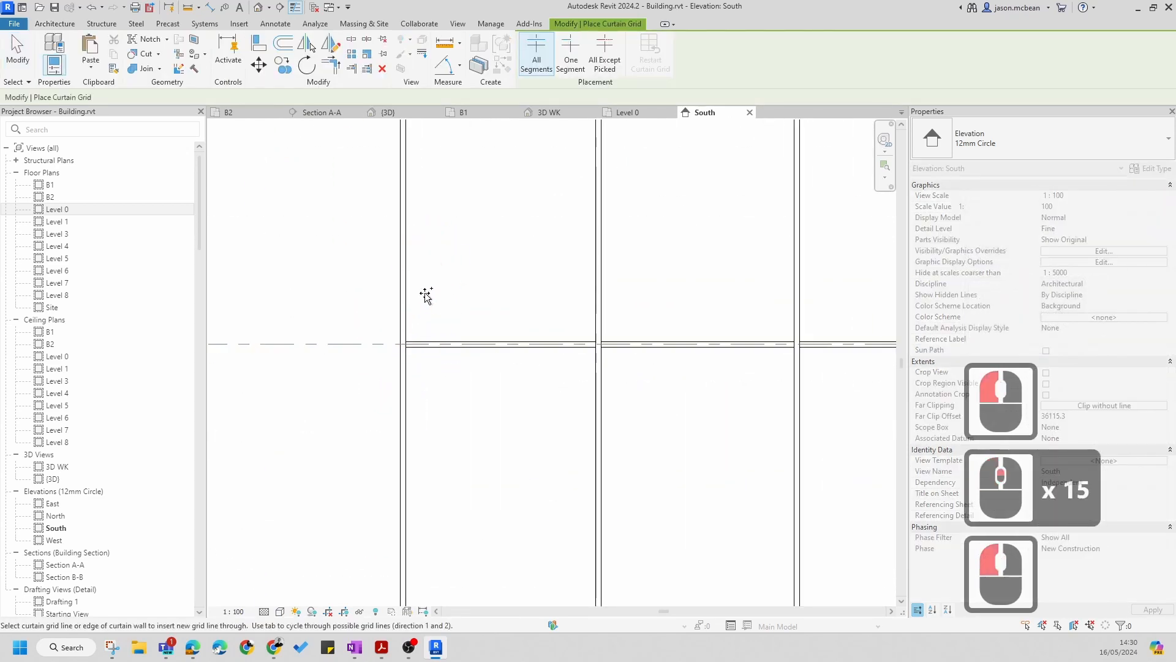
scroll(425, 317, "down", 4)
key("Escape")
key("Escape")
key("Escape")
key("Tab")
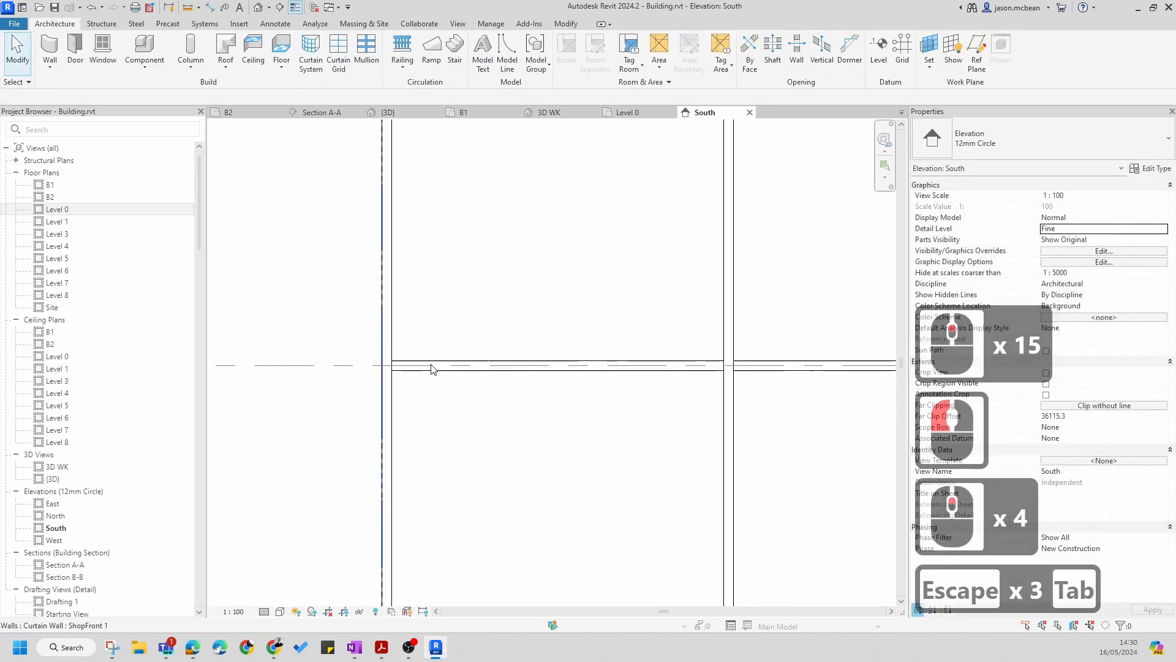
key("Tab")
left_click(406, 362)
scroll(384, 351, "down", 13)
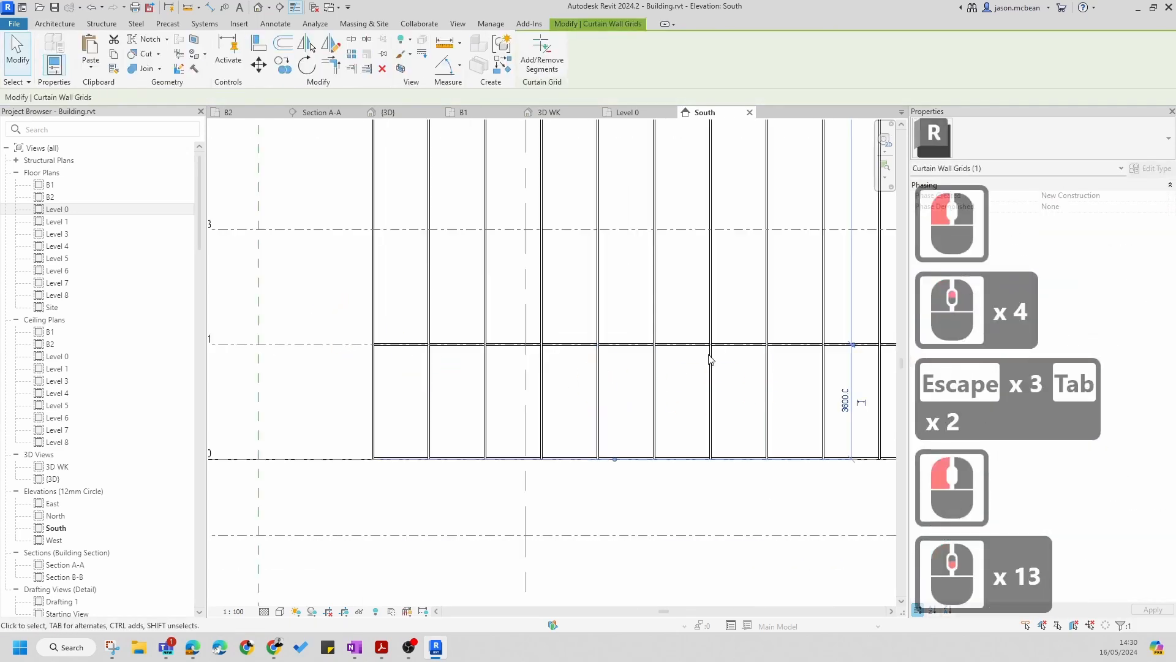
scroll(364, 341, "up", 17)
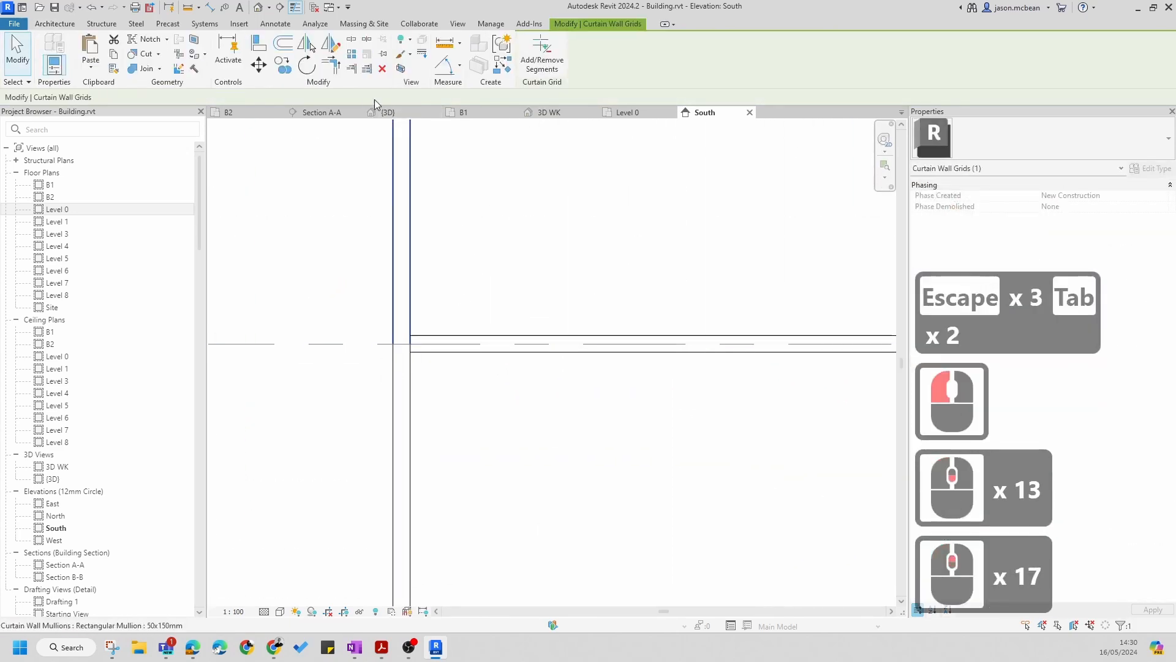
key("Escape")
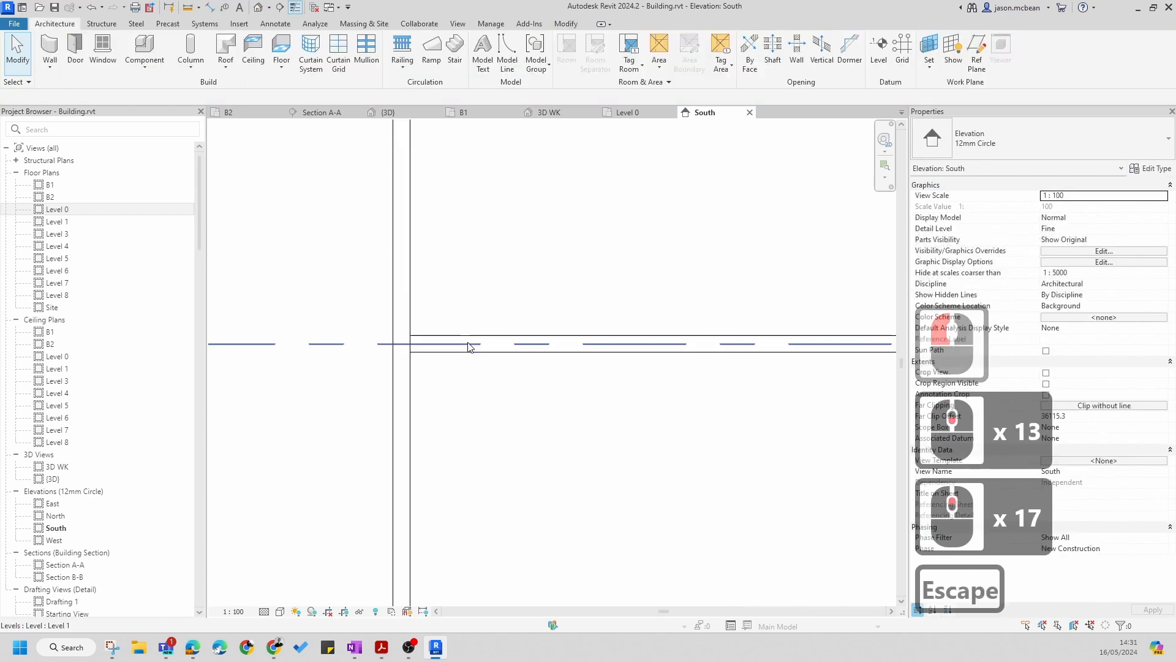
Move the horizontal grid line at Level 1 up 25 mm so its mullions' underside sits on the level line
key("Tab")
key("Tab")
scroll(468, 344, "down", 6)
key("Tab")
key("Tab")
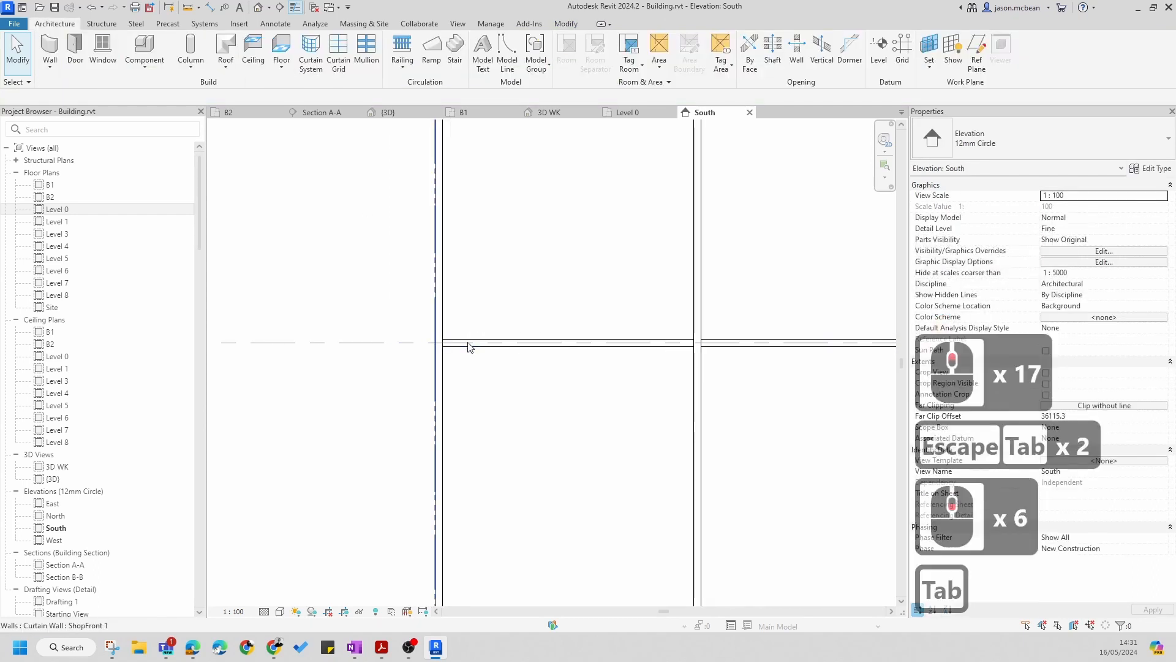
left_click(468, 359)
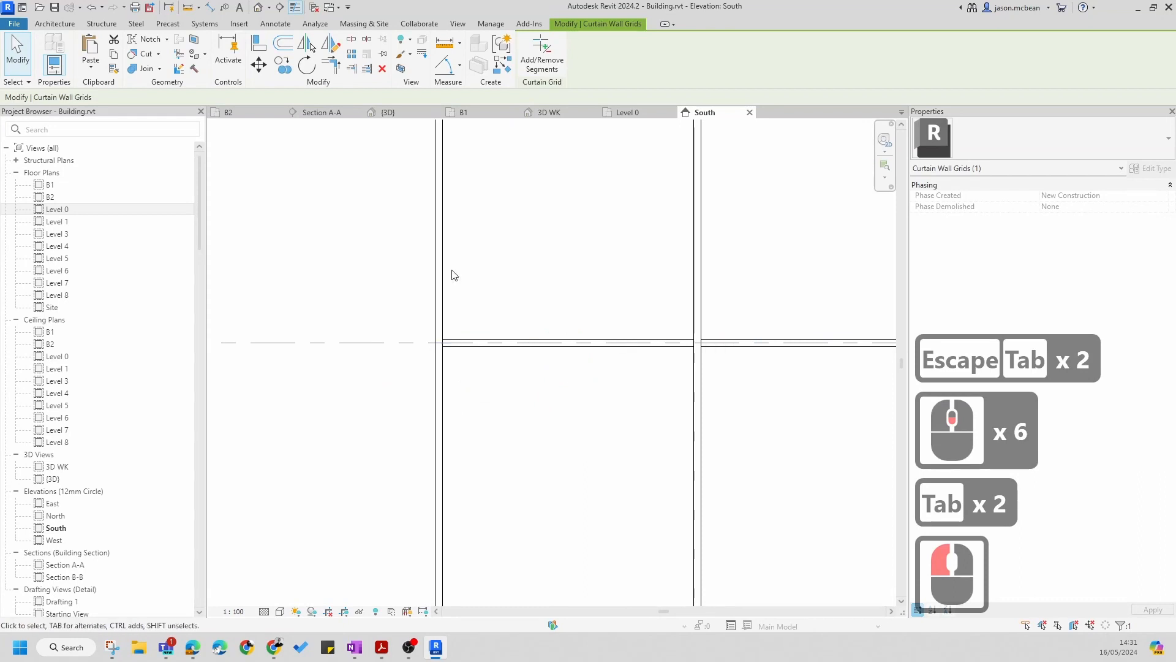
left_click(259, 65)
scroll(447, 383, "up", 9)
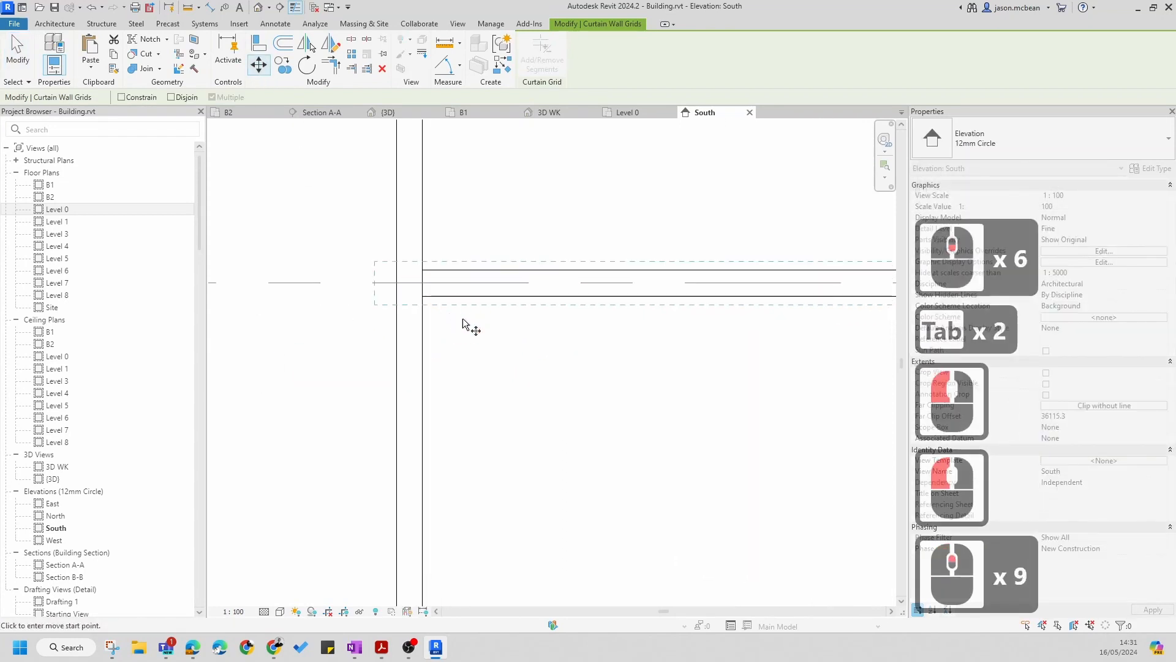
left_click(422, 283)
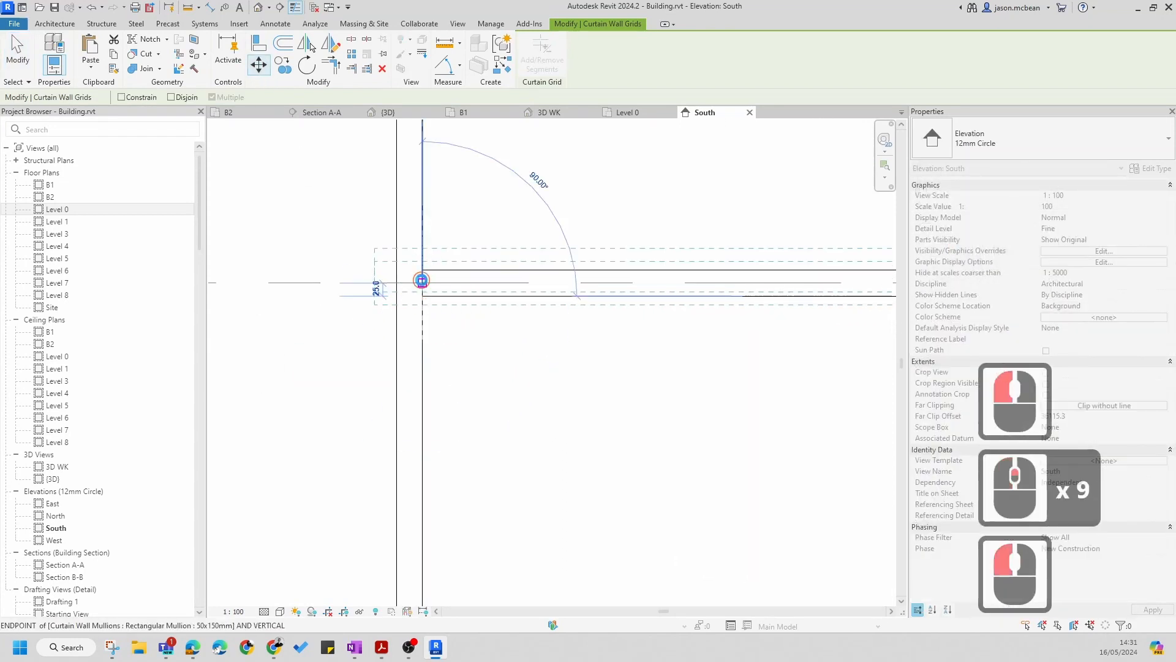
left_click(459, 341)
scroll(456, 343, "down", 20)
scroll(398, 343, "up", 6)
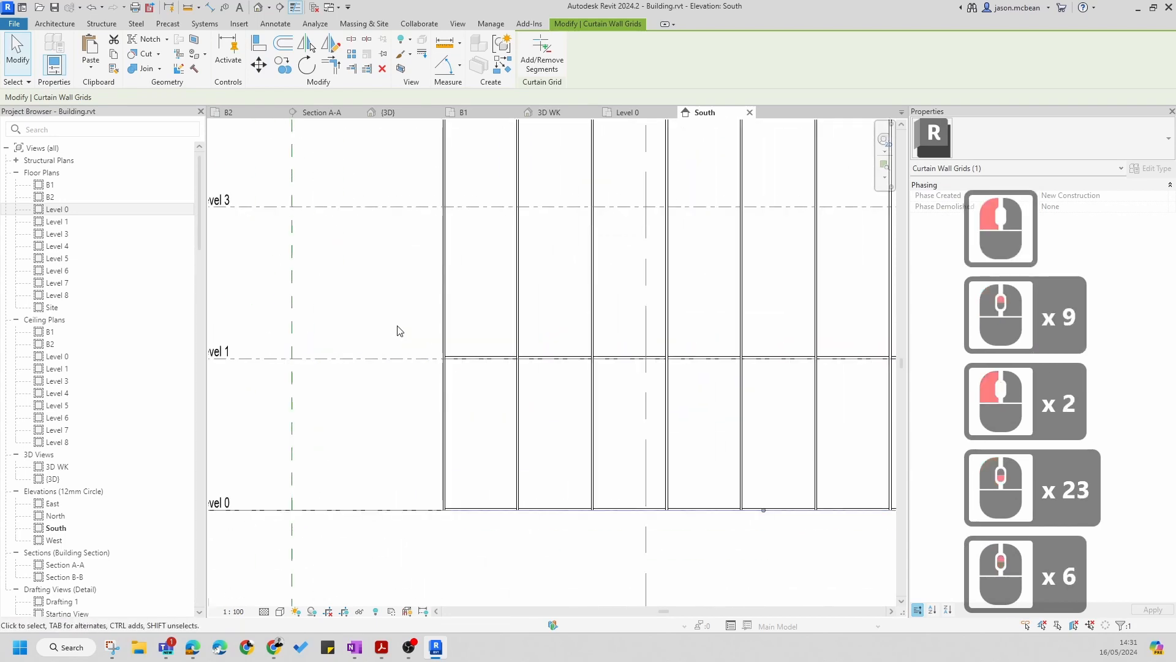
scroll(399, 330, "up", 6)
key("Escape")
Copy the Level 1 horizontal grid line 450 mm straight down and dismiss the save reminder
scroll(512, 399, "up", 2)
key("Tab")
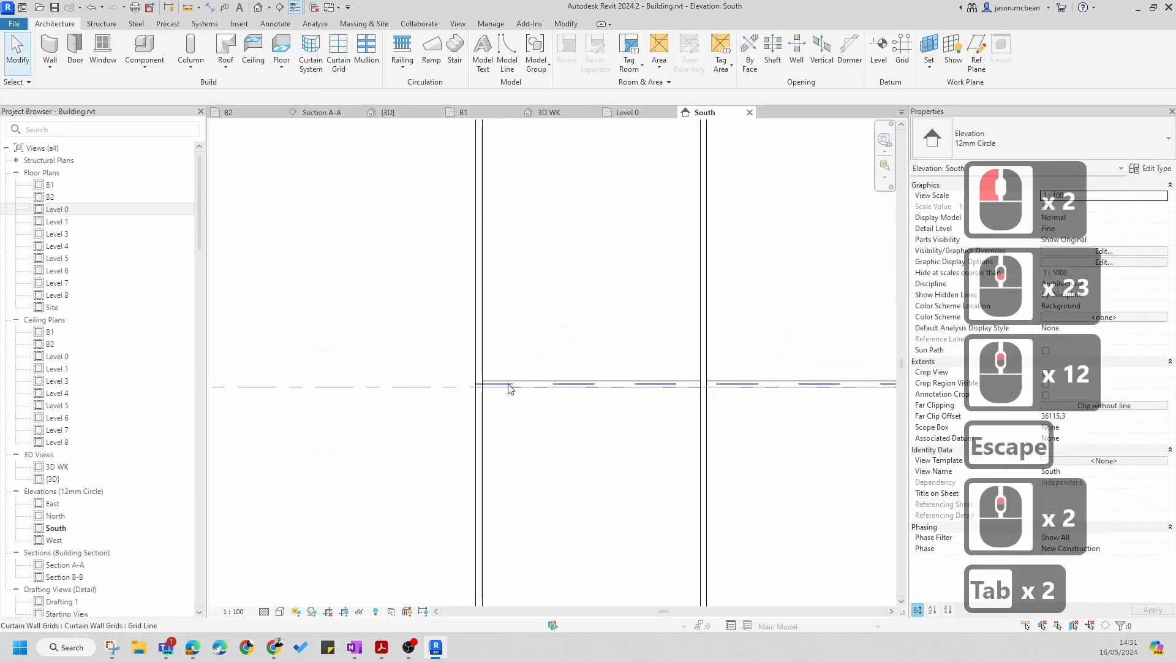
left_click(572, 375)
left_click(283, 64)
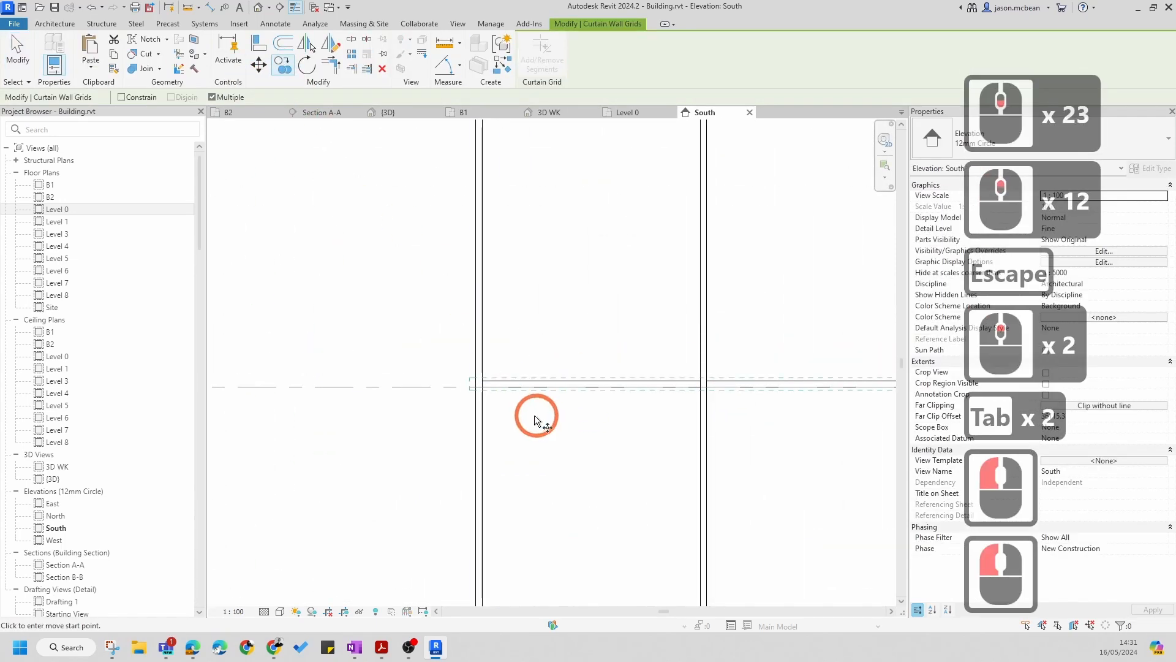
scroll(533, 412, "up", 6)
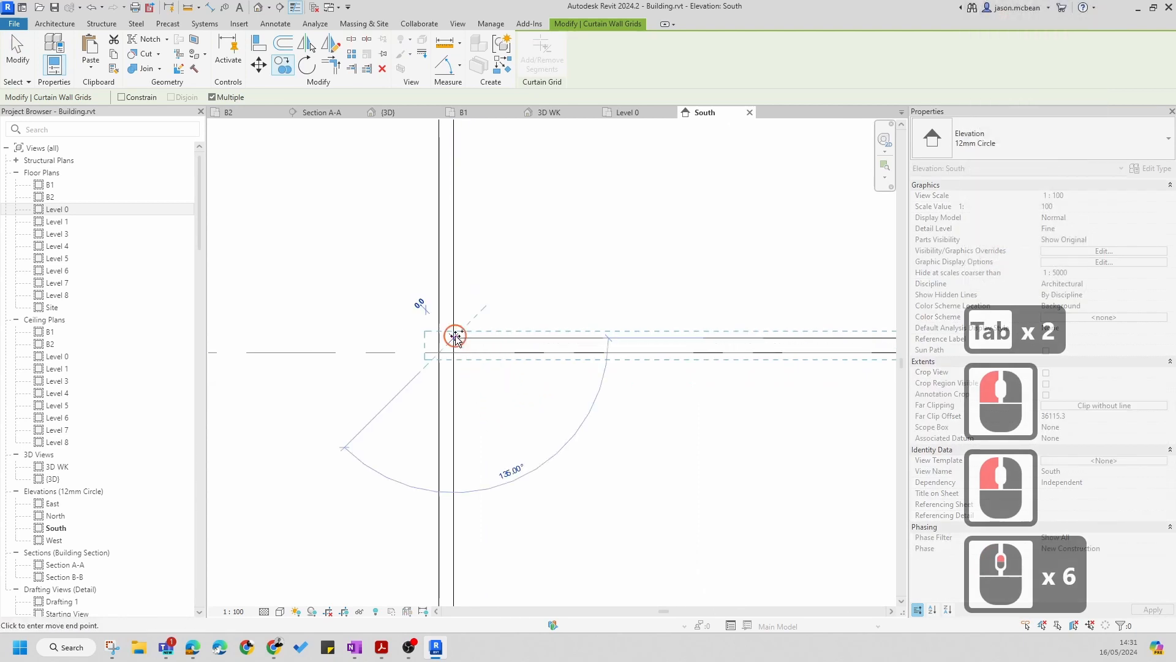
left_click(464, 473)
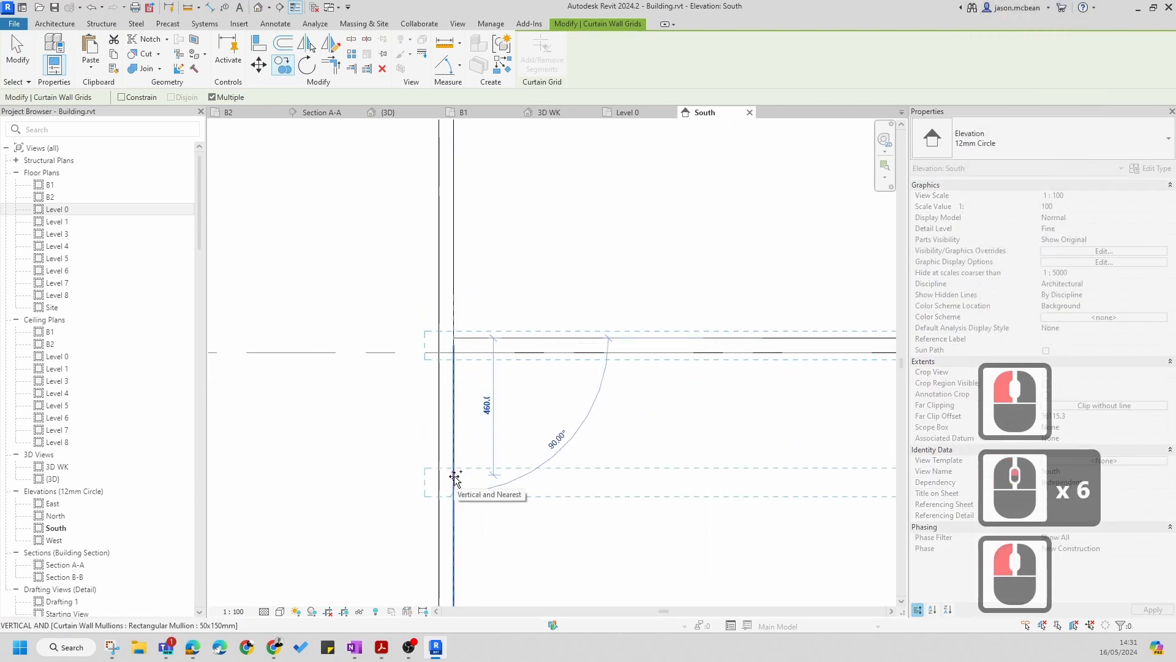
type("450")
key("Return")
scroll(478, 458, "down", 8)
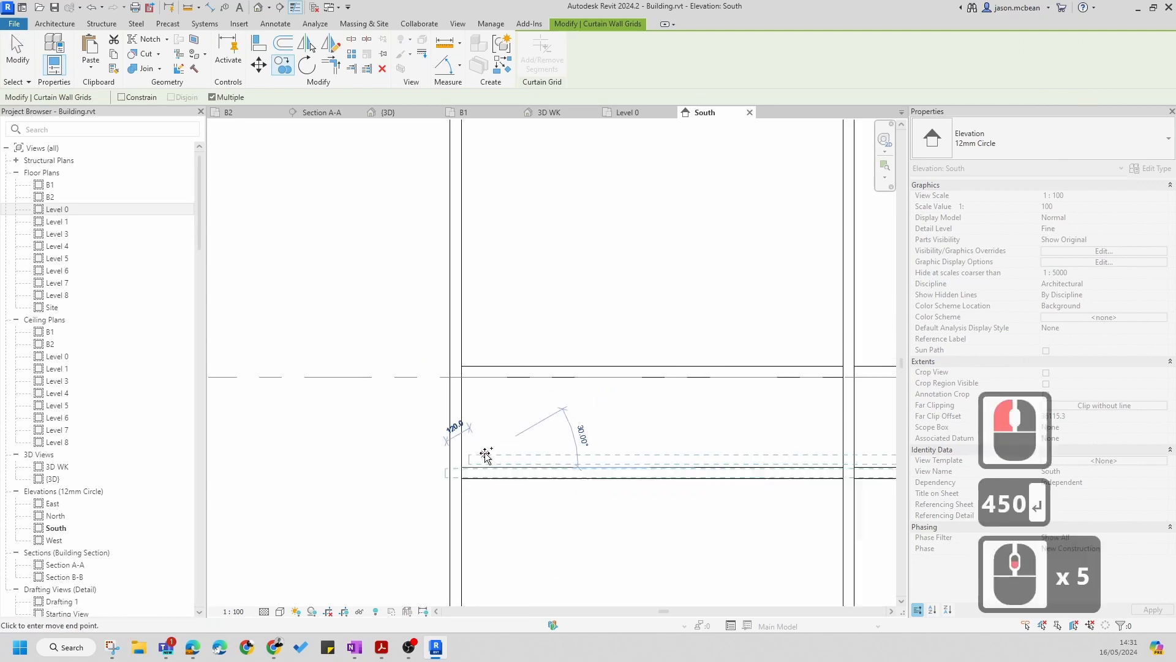
key("Escape")
scroll(454, 425, "down", 5)
key("Escape")
key("Escape")
scroll(564, 412, "down", 4)
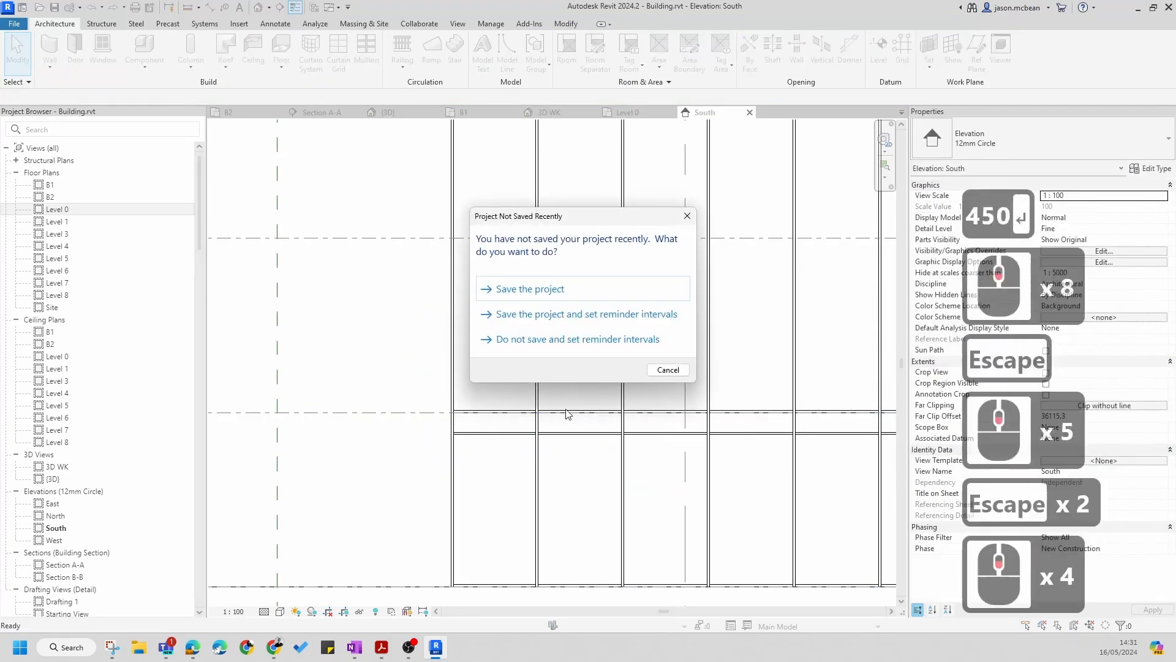
key("Escape")
Examine the paired horizontal mullions at Level 1 against the floor levels in the South elevation
scroll(733, 413, "down", 5)
scroll(760, 392, "down", 1)
scroll(703, 402, "down", 4)
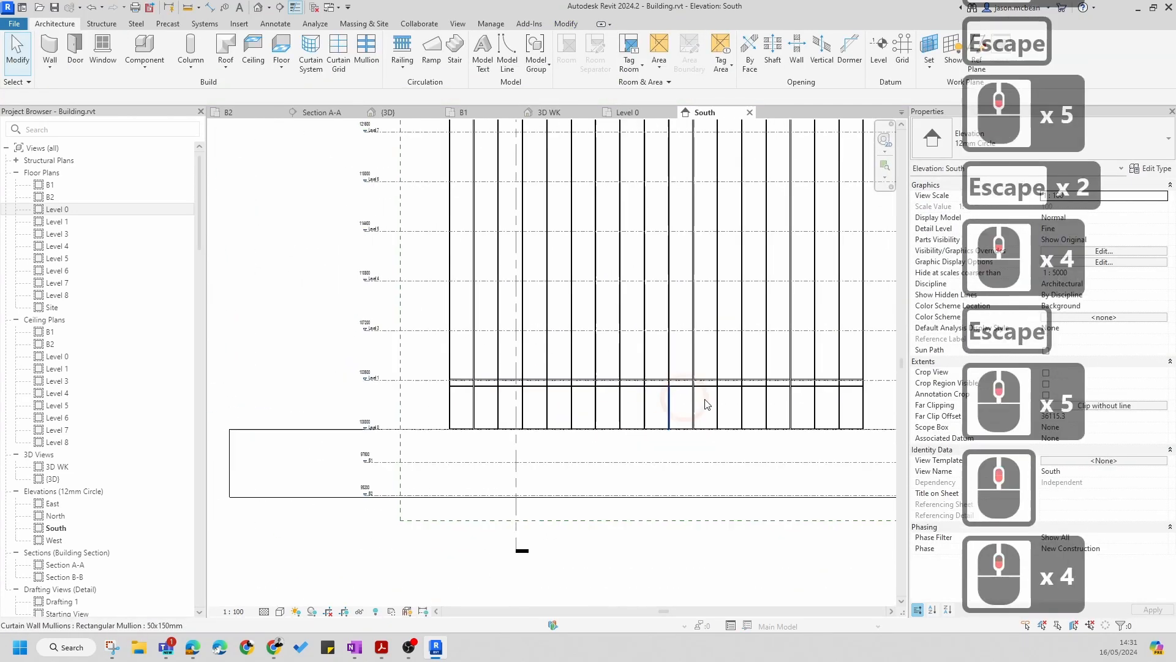
scroll(496, 368, "down", 1)
scroll(492, 367, "up", 11)
key("Escape")
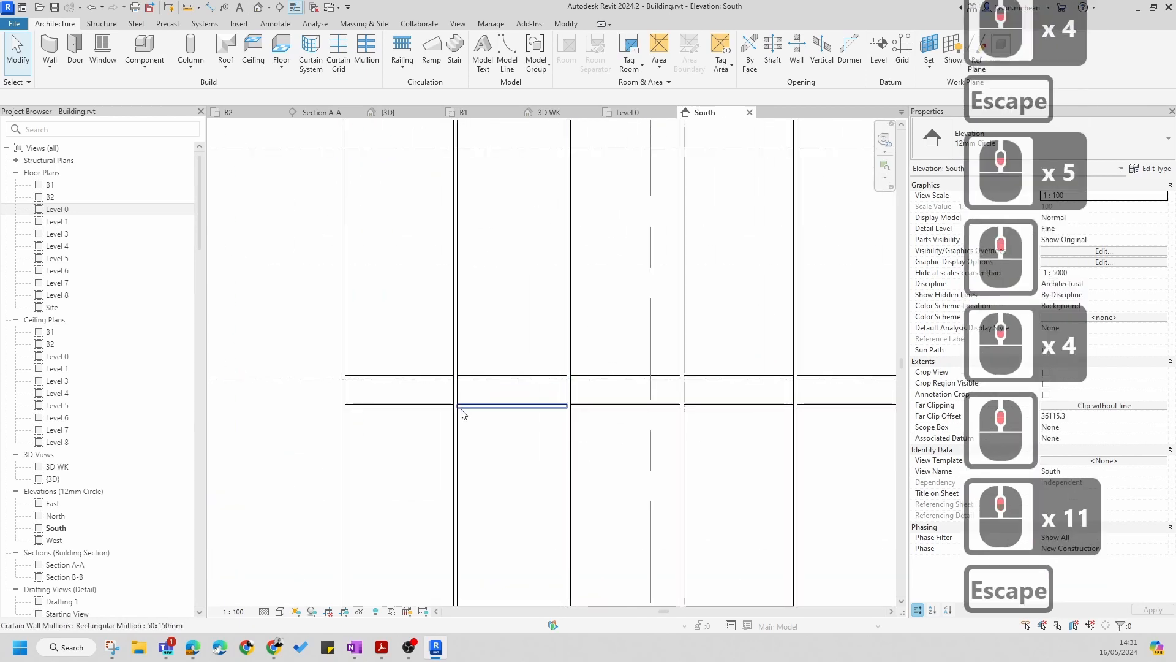
key("Escape")
scroll(331, 420, "up", 5)
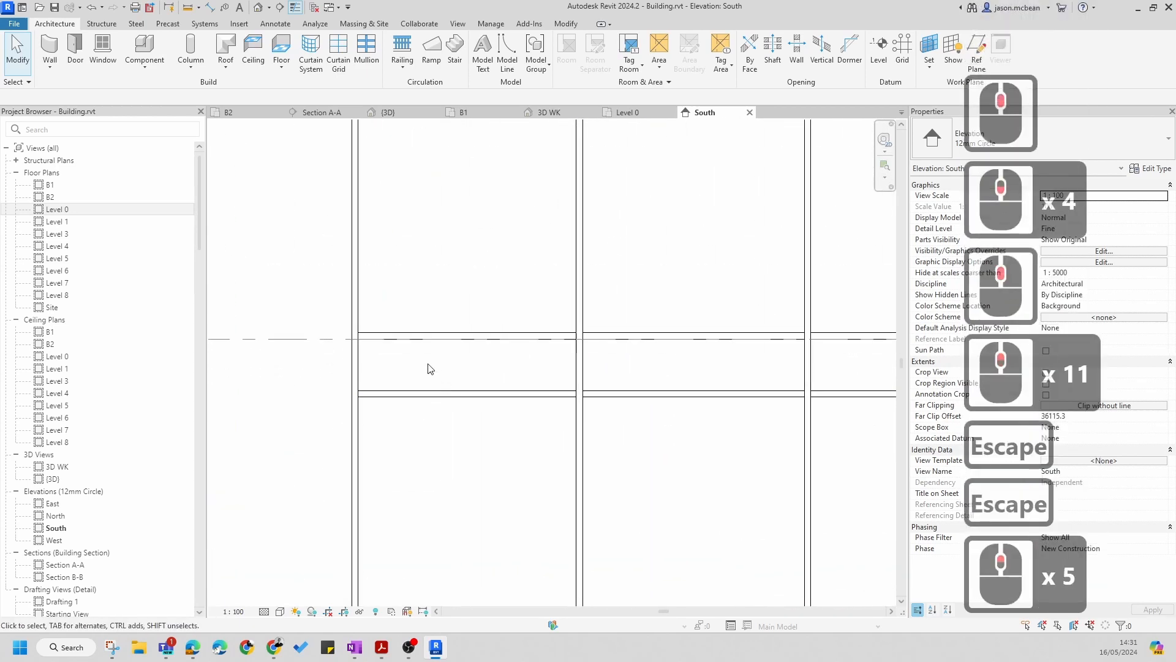
scroll(460, 381, "down", 11)
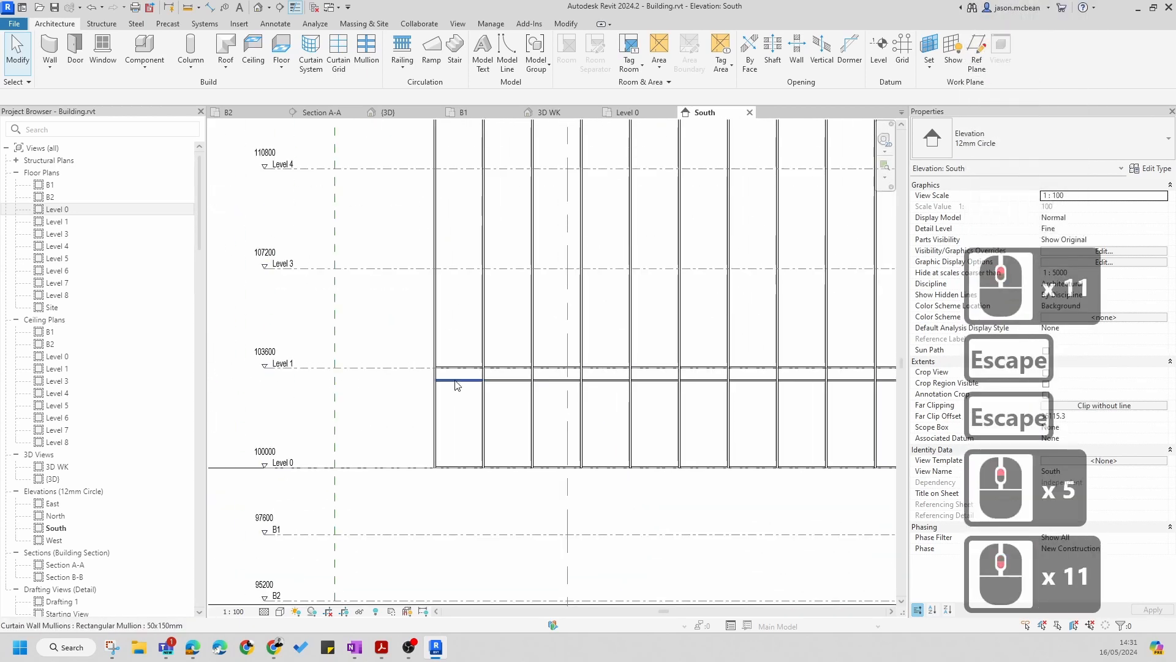
scroll(450, 383, "down", 4)
middle_click_drag(389, 375, 327, 370)
key("Escape")
Copy both horizontal grid lines at Level 1 up to Level 3, using the floor's endpoint at Level 1 as base point
scroll(320, 377, "up", 14)
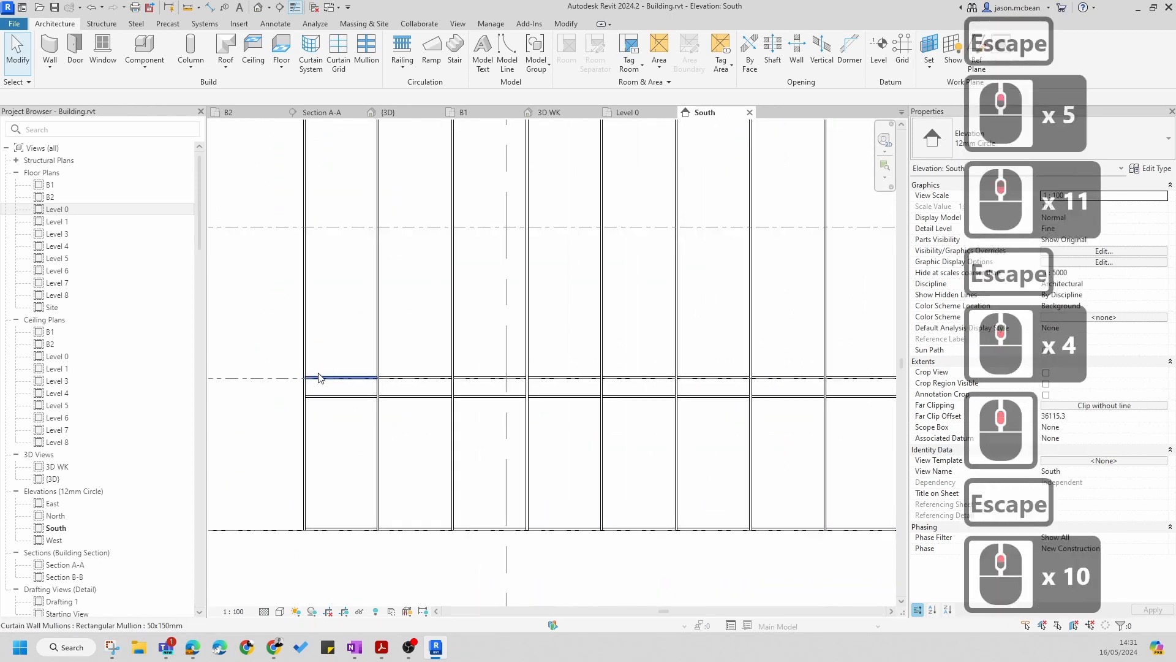
key("Tab")
left_click(326, 385)
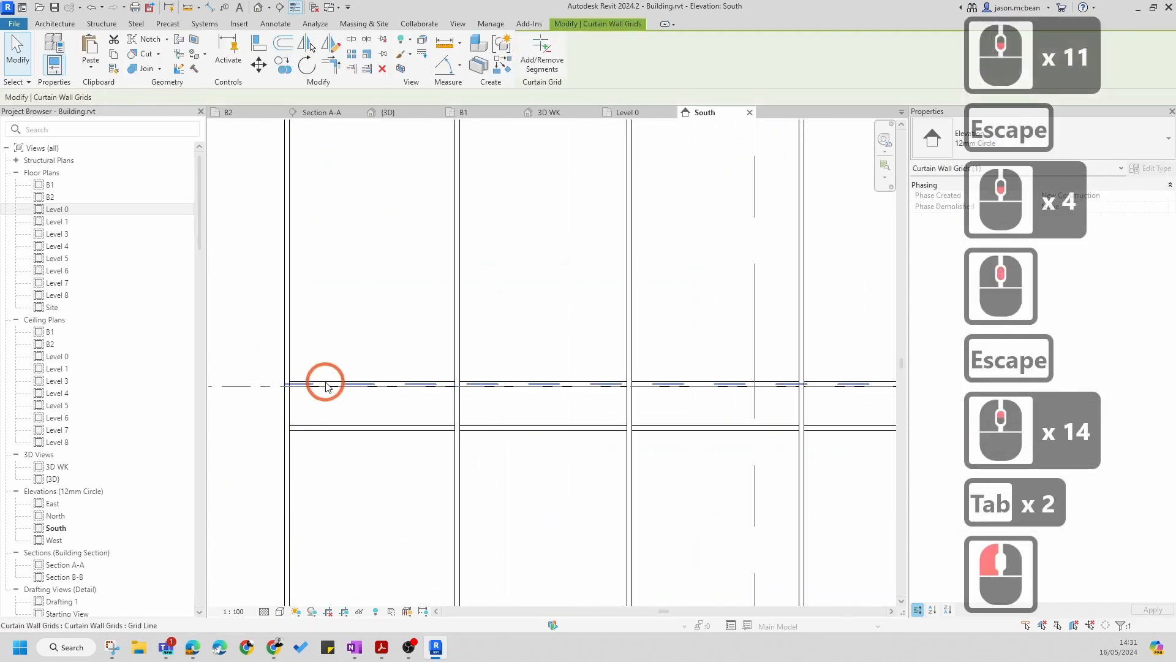
key("Tab")
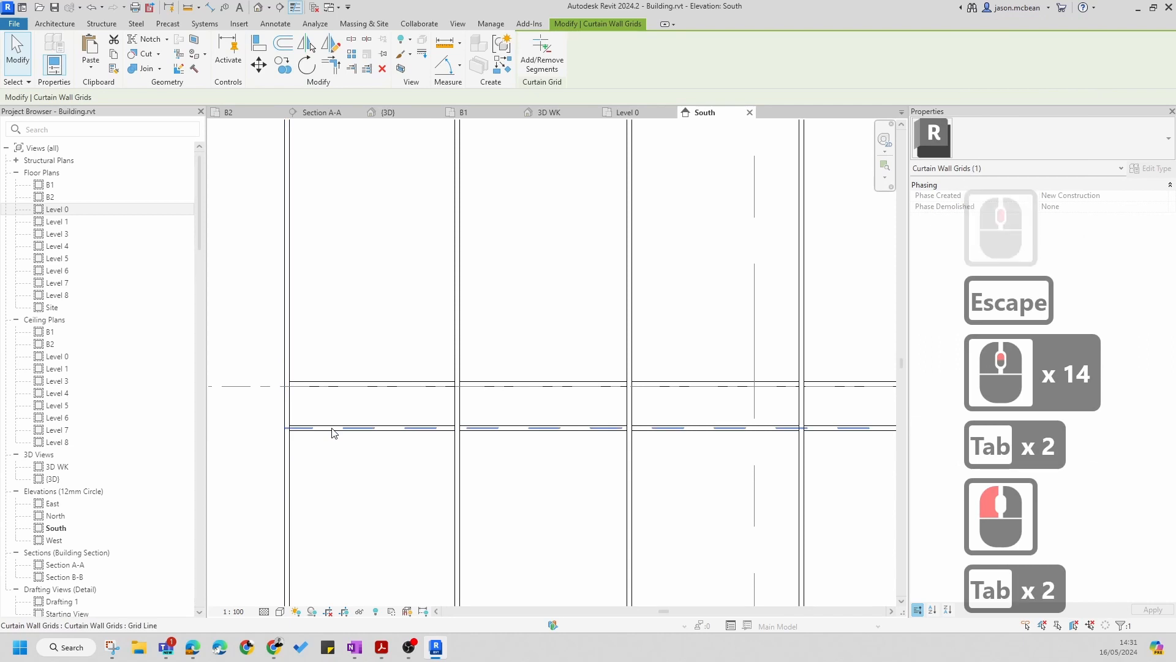
left_click(340, 436, "ctrl")
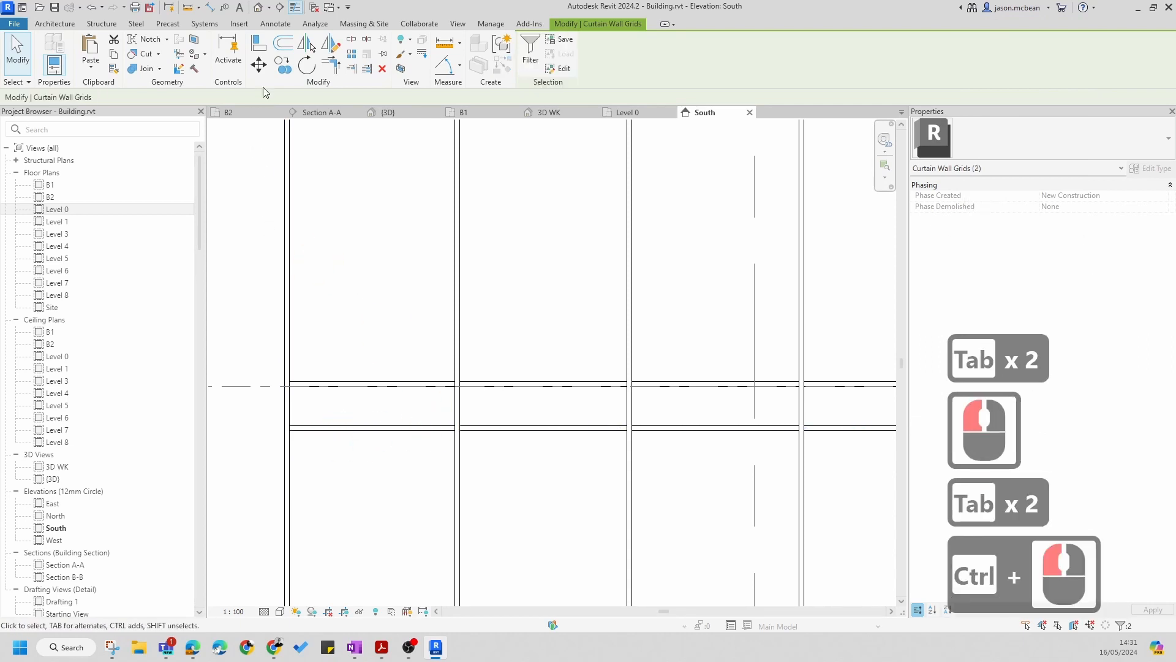
left_click(284, 68)
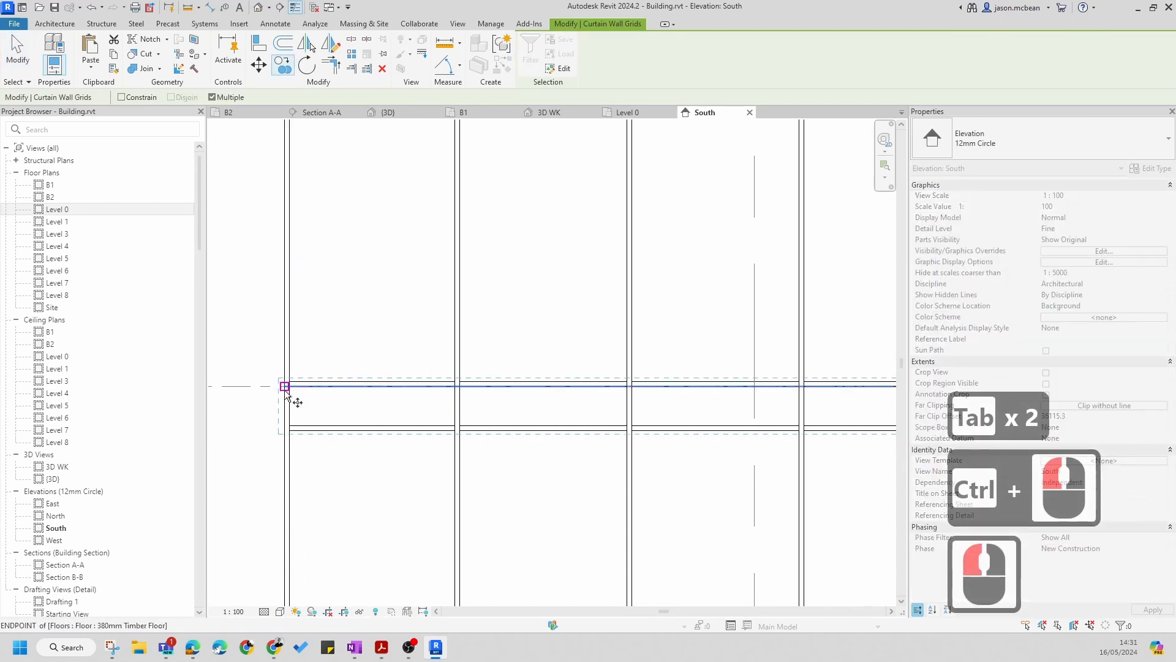
scroll(285, 386, "up", 1)
left_click(285, 386)
scroll(287, 392, "down", 6)
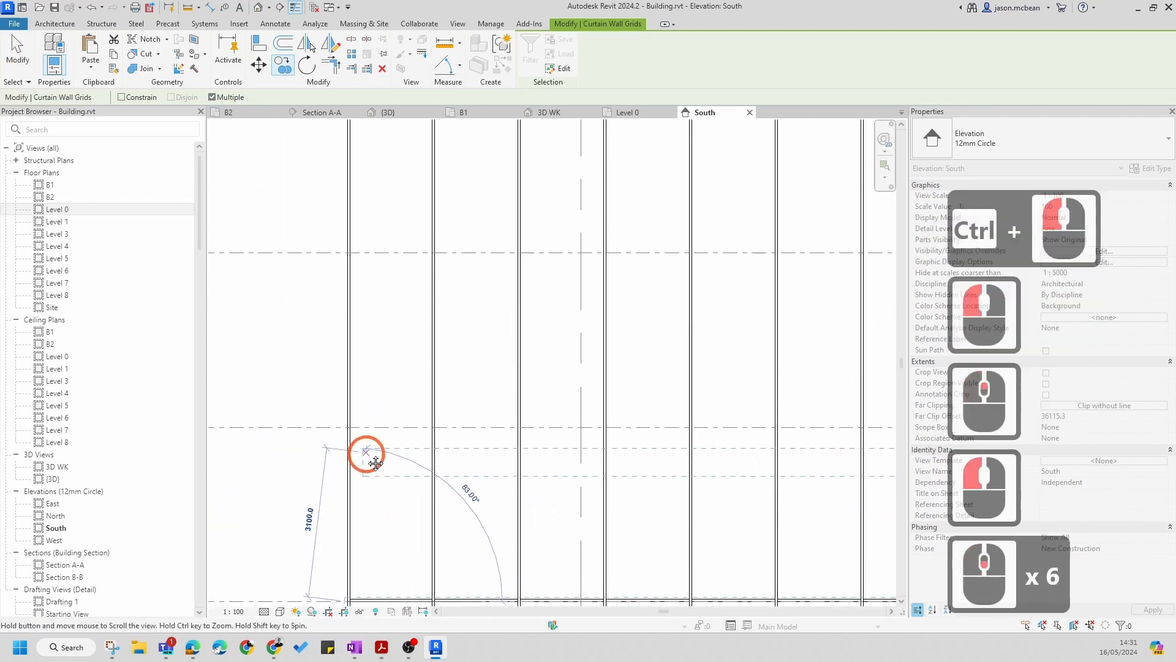
scroll(341, 430, "up", 5)
left_click(357, 418)
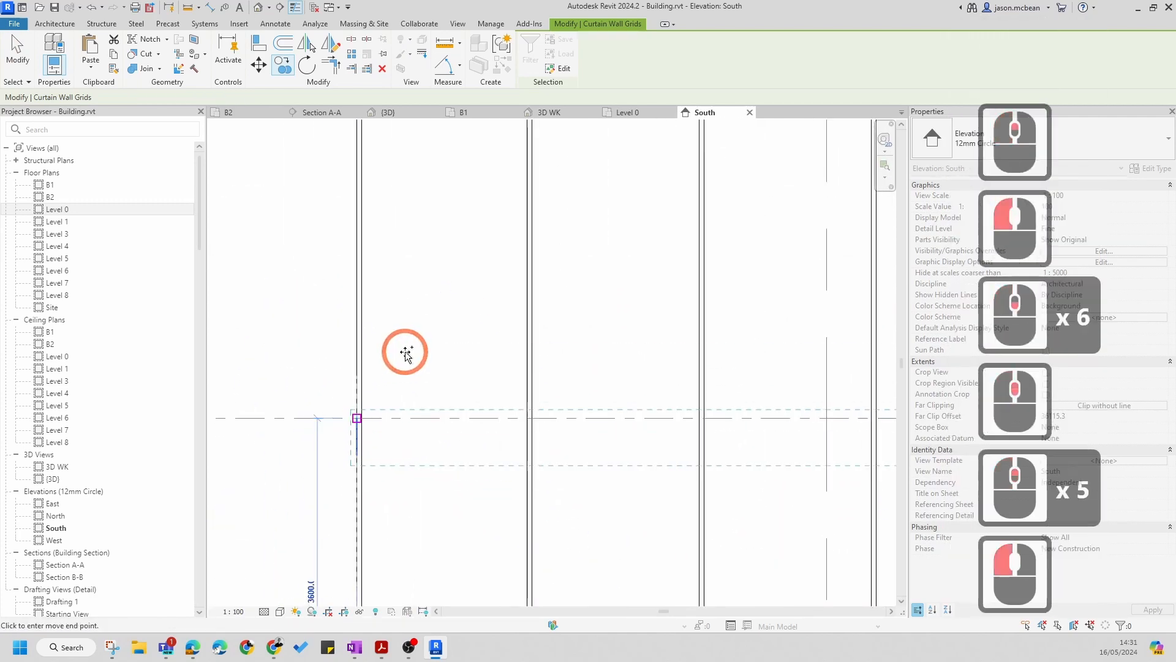
Place further copies of the grid line pair at Levels 4, 5, 6 and 7, snapping to the floor endpoints
scroll(392, 330, "down", 4)
scroll(423, 350, "up", 6)
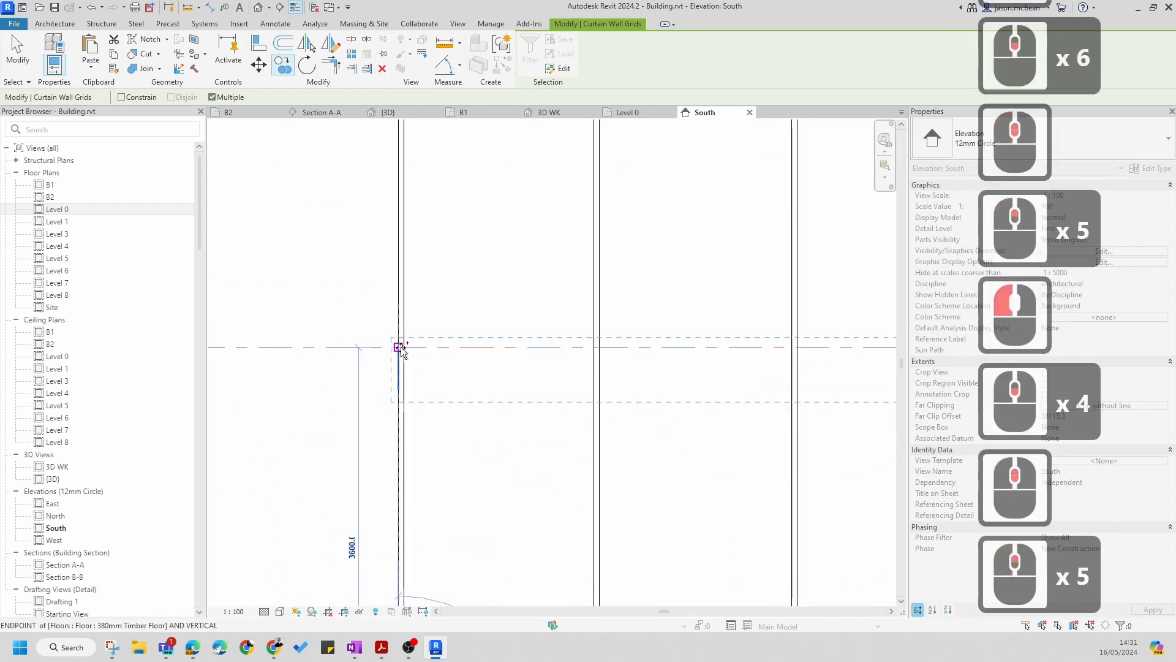
left_click(398, 347)
scroll(434, 454, "down", 6)
middle_click_drag(478, 273, 465, 479)
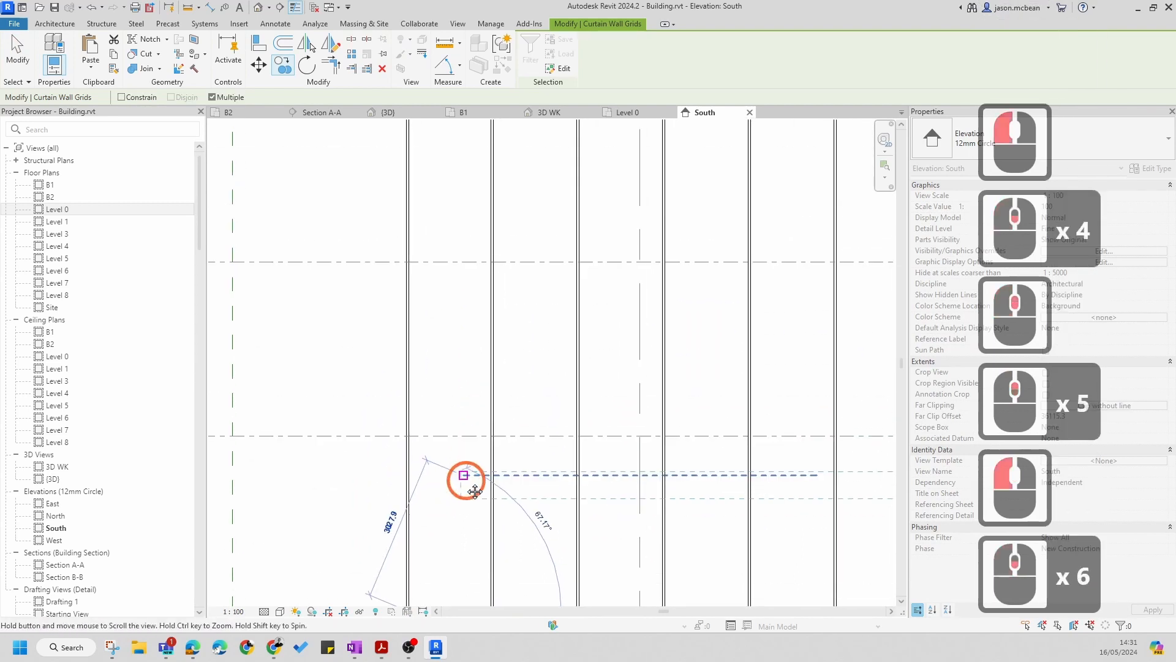
left_click(403, 446)
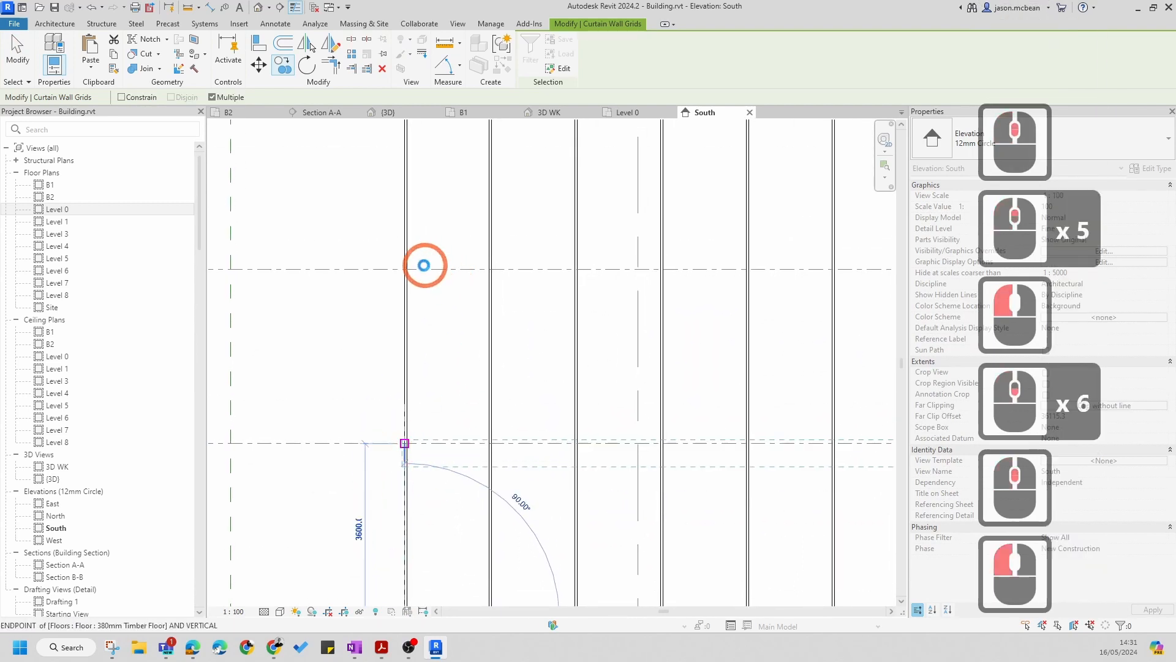
left_click(514, 247)
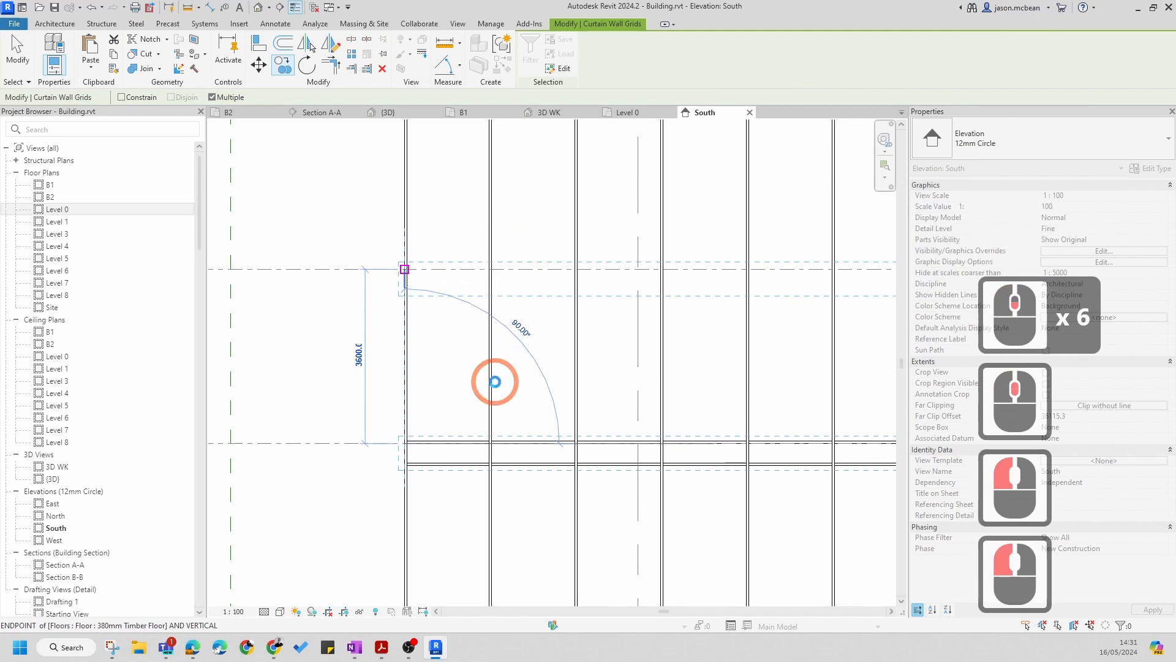
scroll(490, 367, "down", 6)
scroll(465, 260, "up", 5)
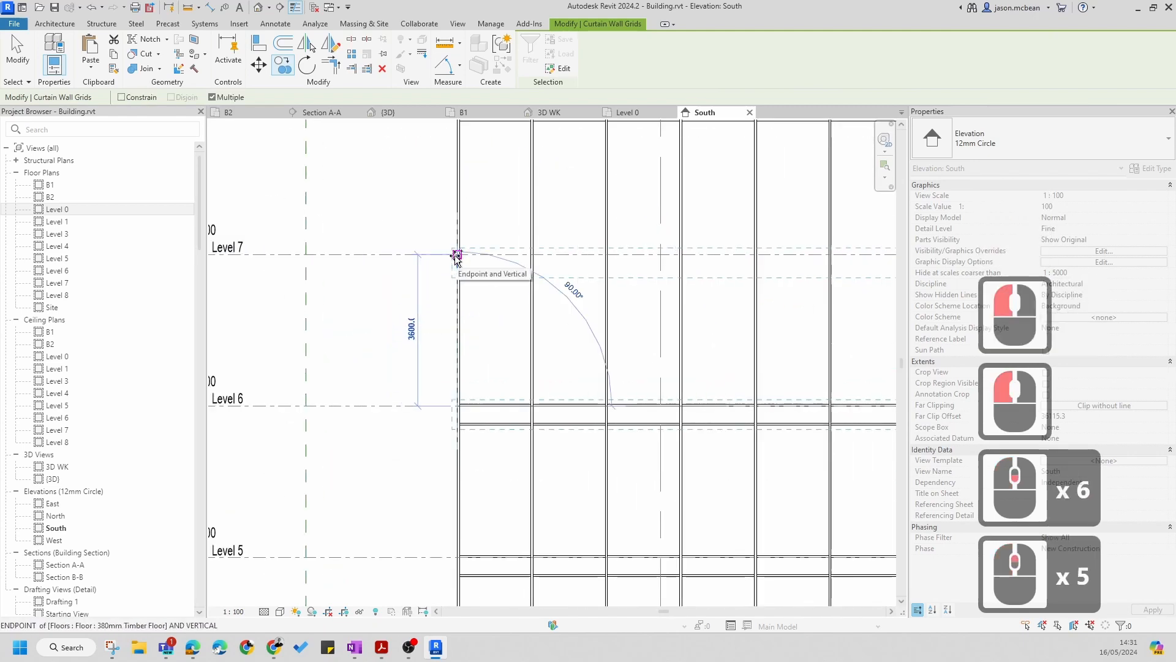
left_click(550, 239)
scroll(442, 243, "down", 6)
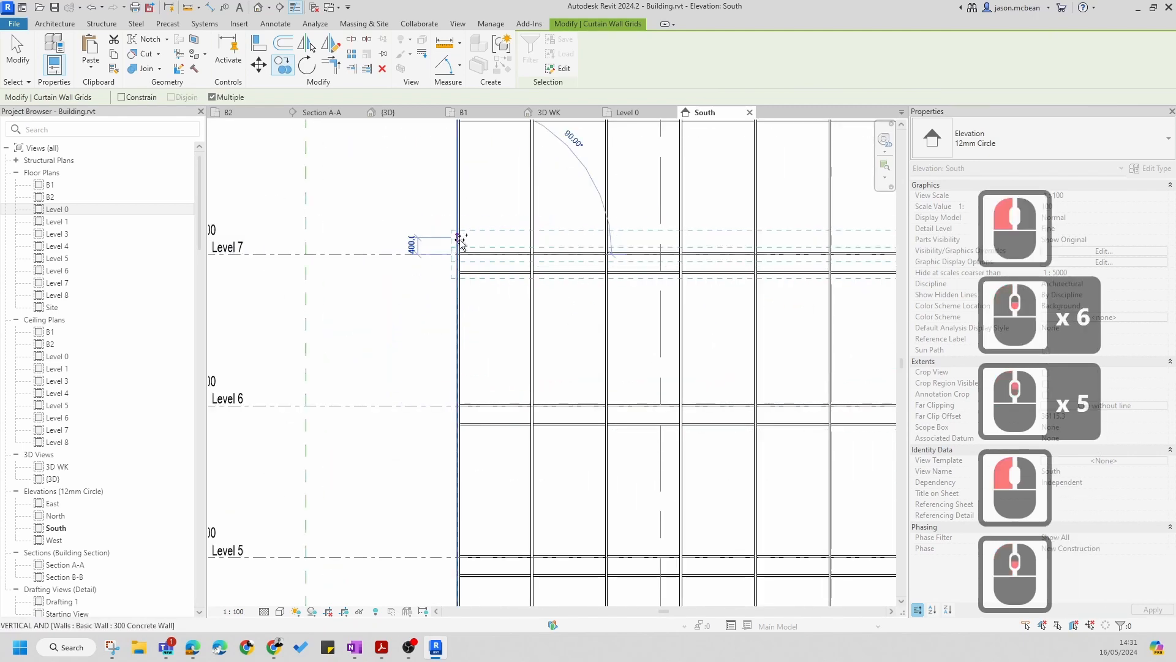
scroll(481, 221, "up", 6)
key("Escape")
key("Escape")
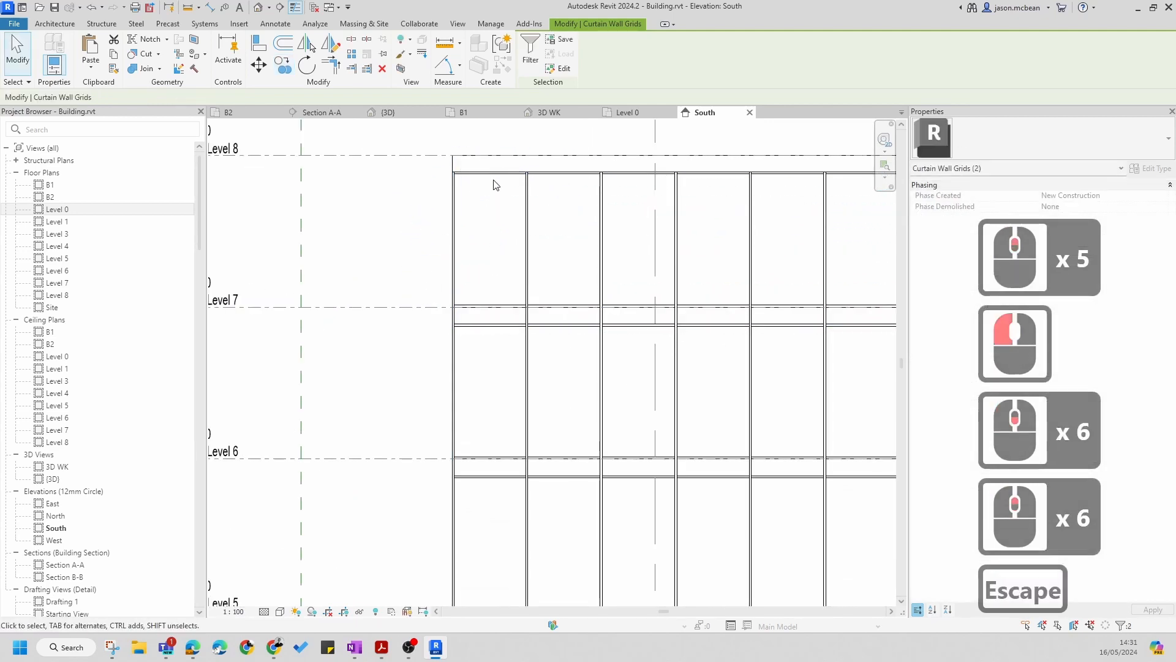
Copy the lower horizontal grid line at Level 7 up to Level 8, snapping from floor endpoint to floor endpoint
scroll(489, 177, "up", 2)
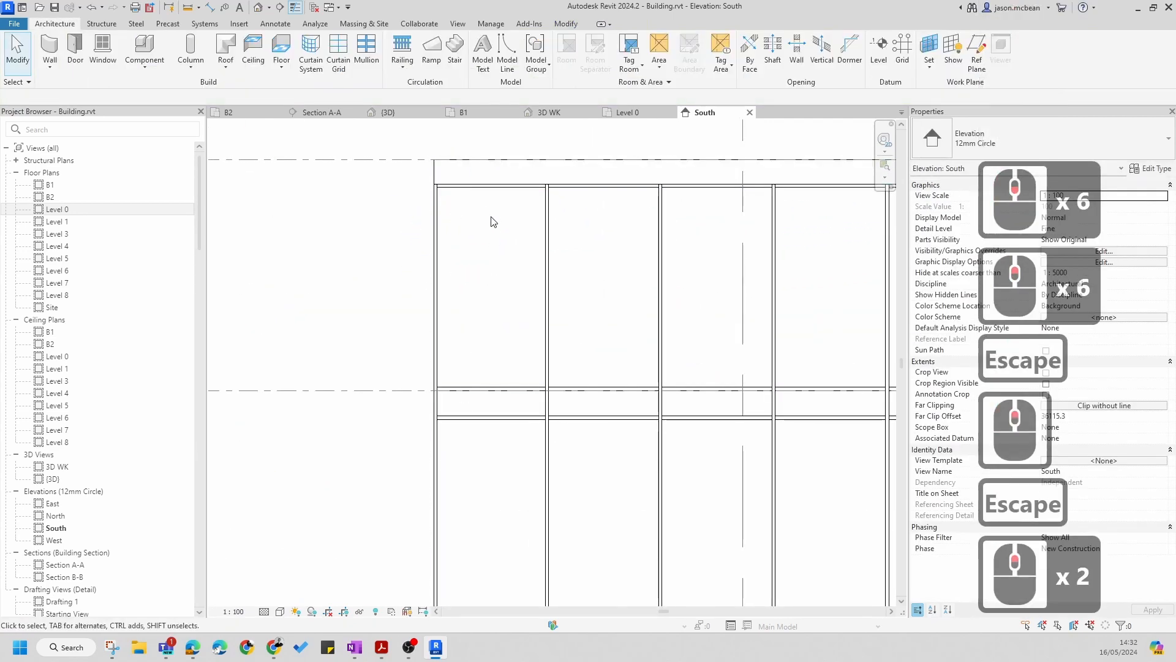
key("Tab")
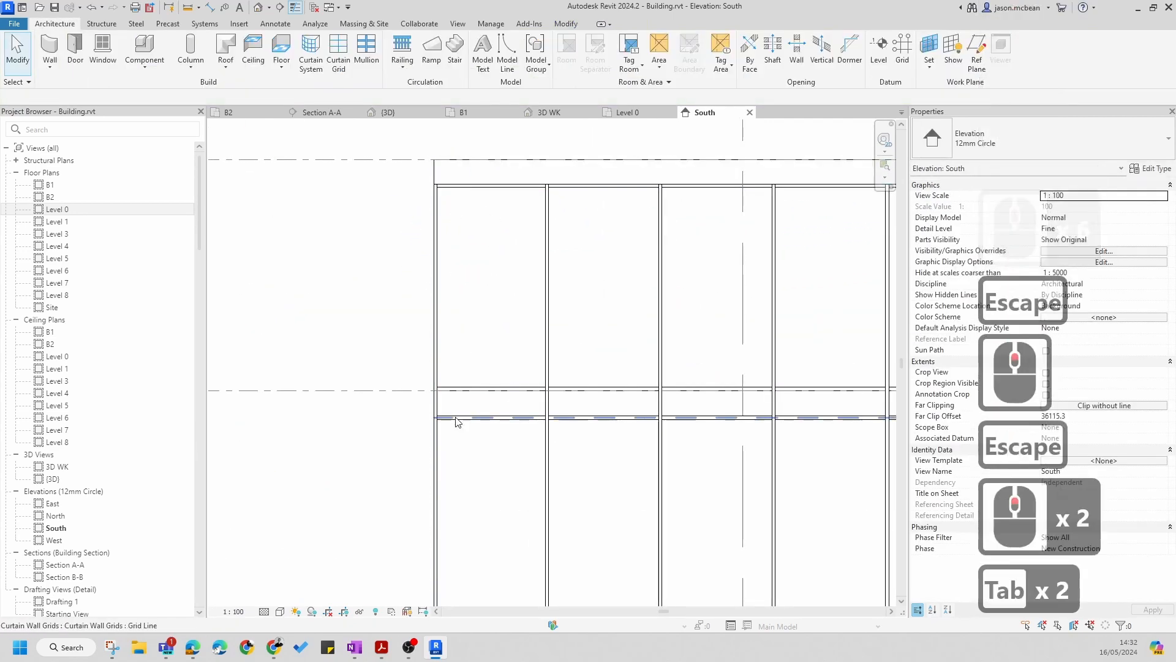
left_click(457, 422)
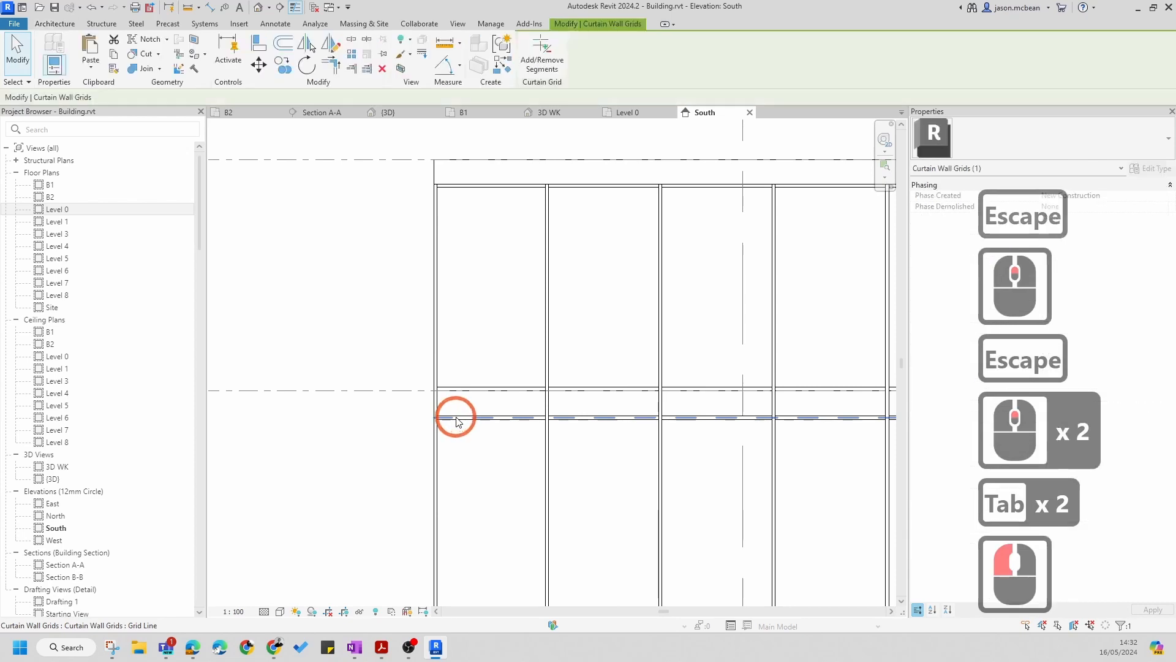
left_click(285, 74)
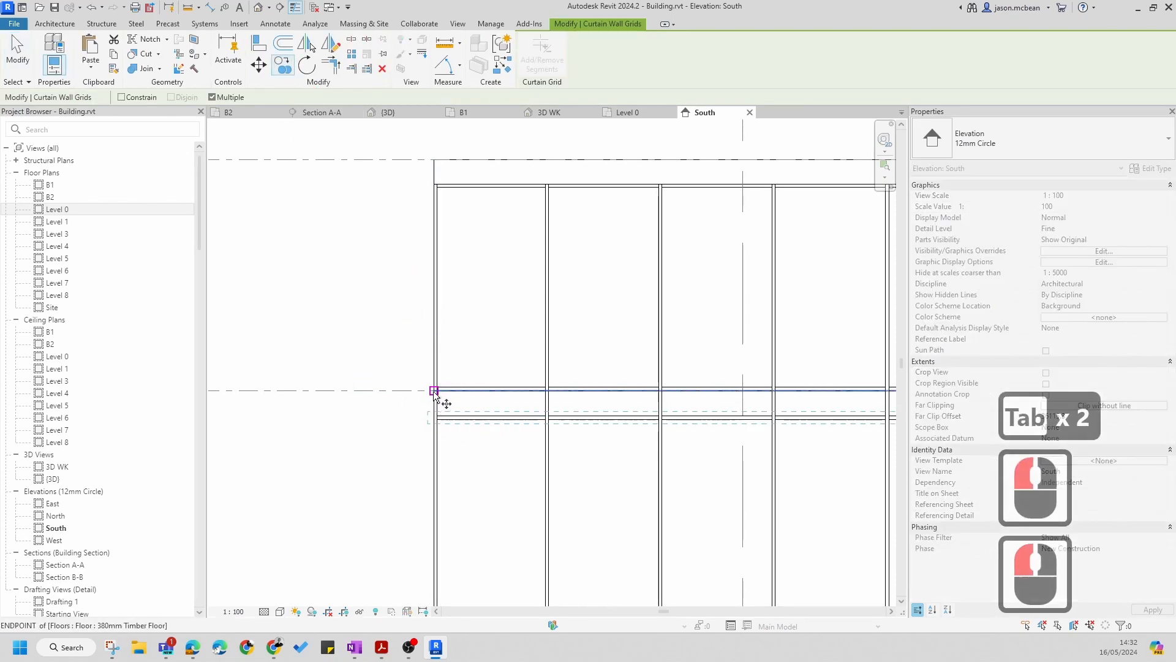
left_click(433, 390)
left_click(433, 183)
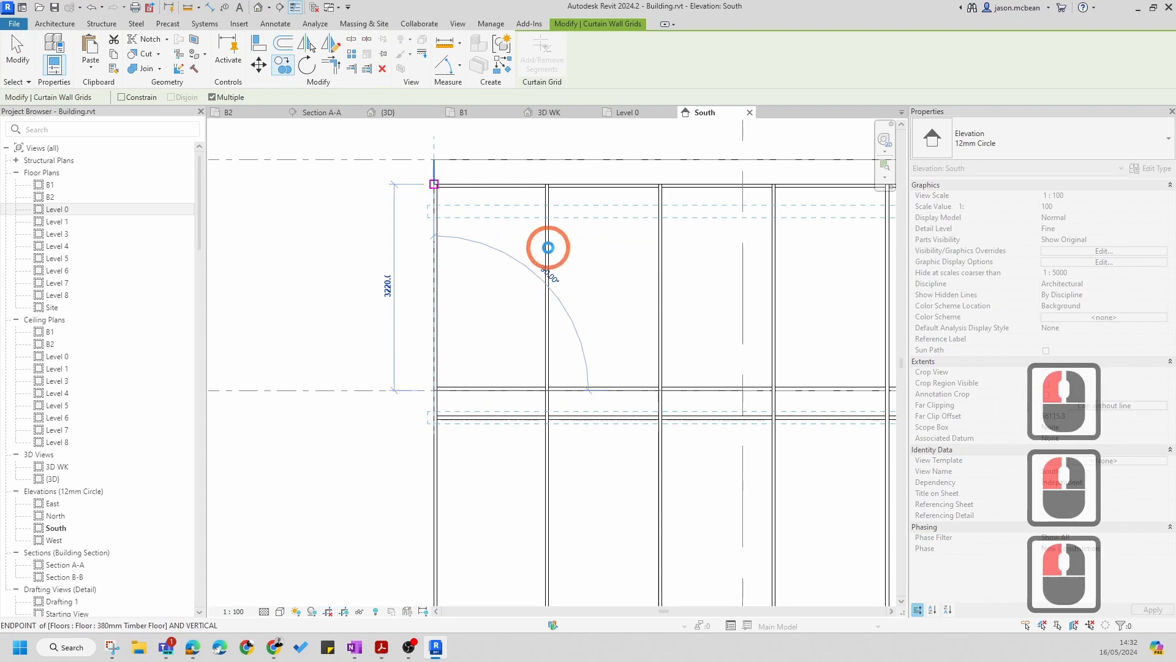
key("Escape")
key("Escape")
scroll(402, 267, "down", 4)
key("Escape")
scroll(399, 215, "down", 12)
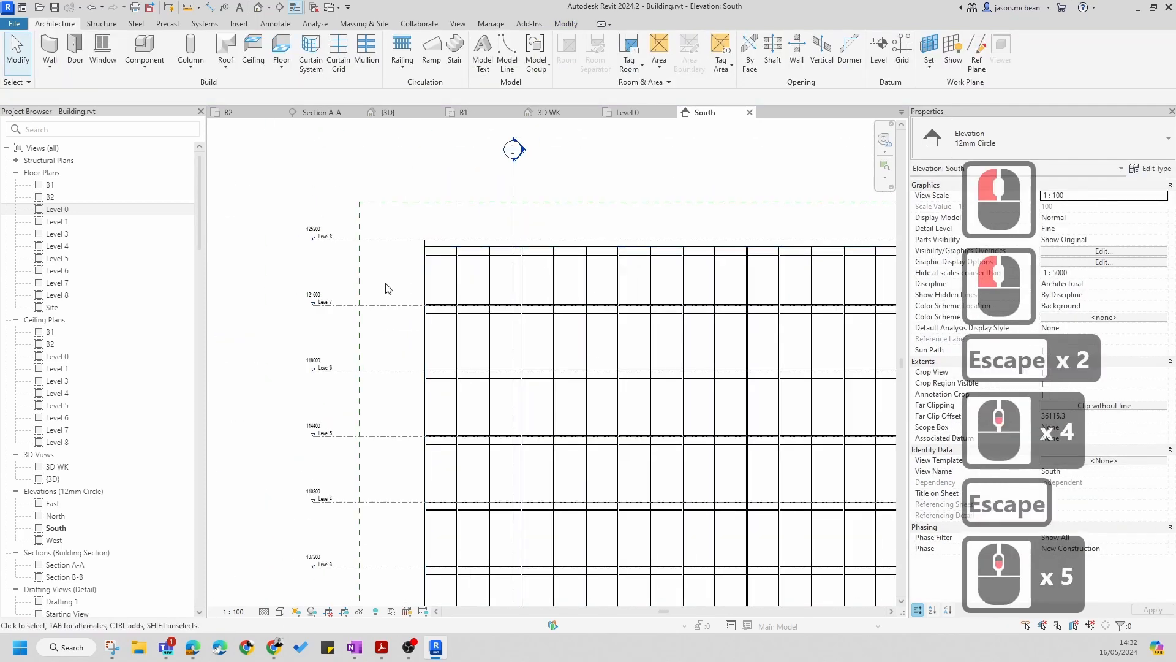
Examine the curtain wall's horizontal mullions against the floor edges in the 3D view, and look over Section A-A
left_click(258, 11)
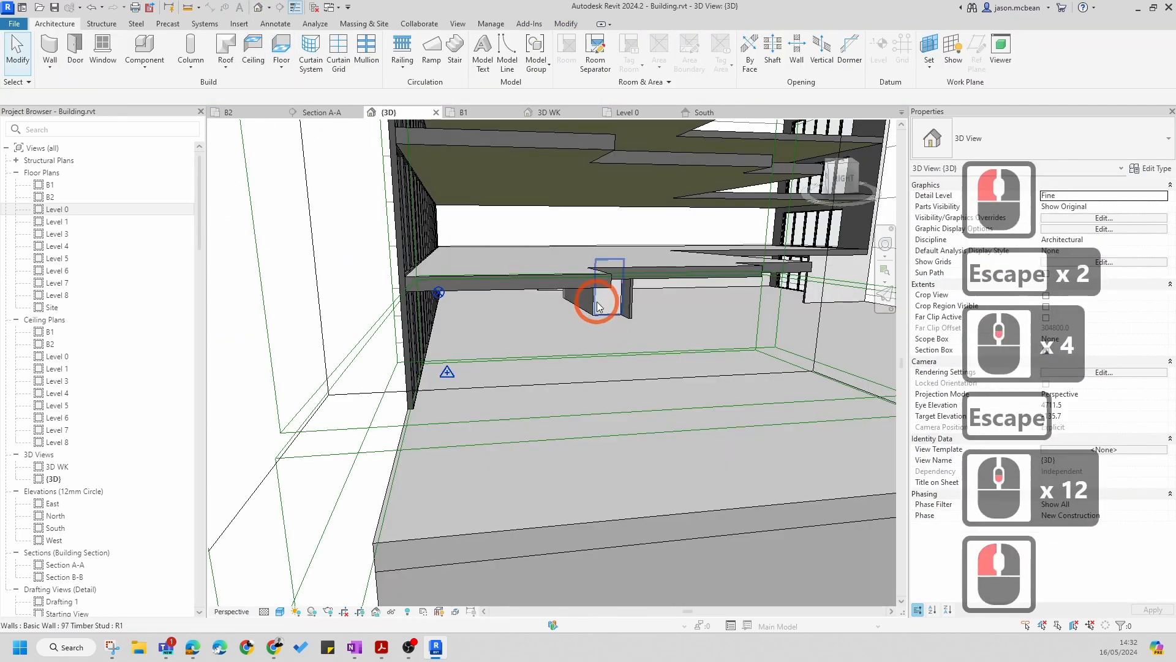
scroll(520, 294, "up", 9)
middle_click_drag(472, 415, 745, 302, "shift")
scroll(745, 302, "down", 6)
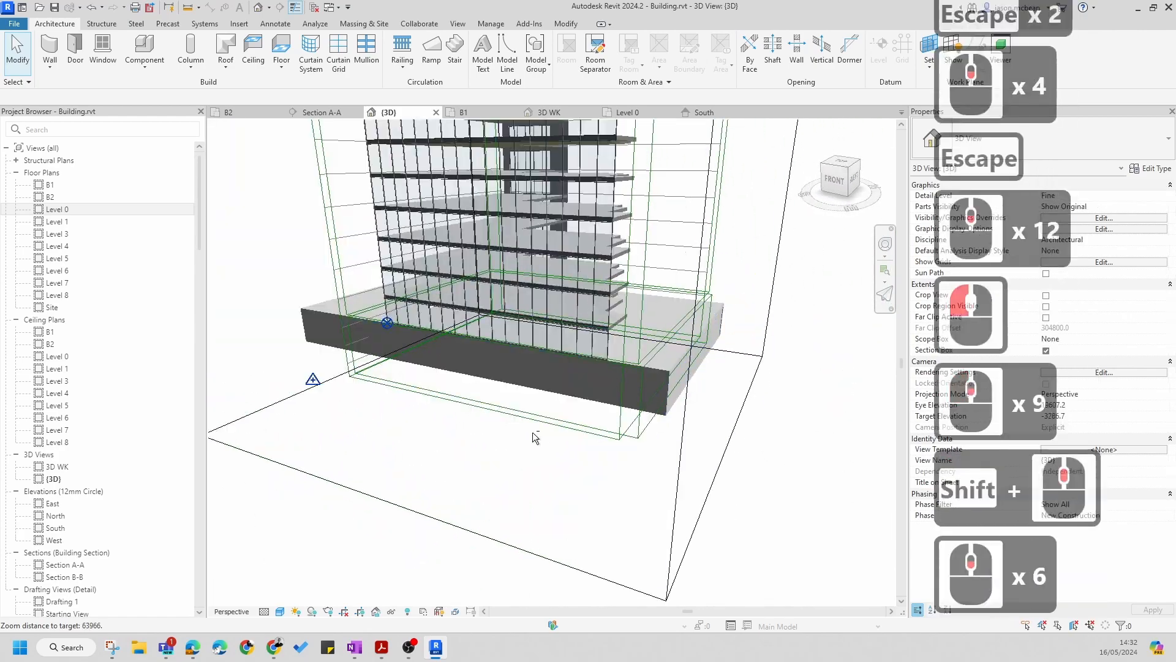
middle_click_drag(668, 412, 593, 477, "shift")
scroll(670, 503, "down", 5)
middle_click_drag(670, 504, 455, 301, "shift")
scroll(455, 300, "up", 7)
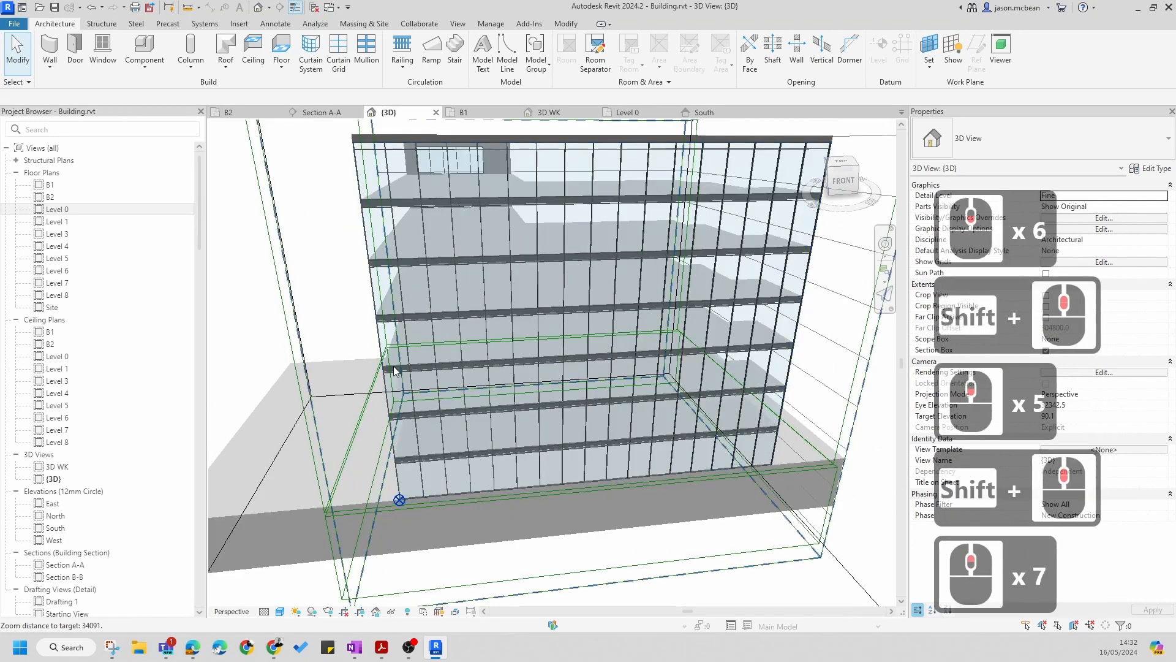
key("Escape")
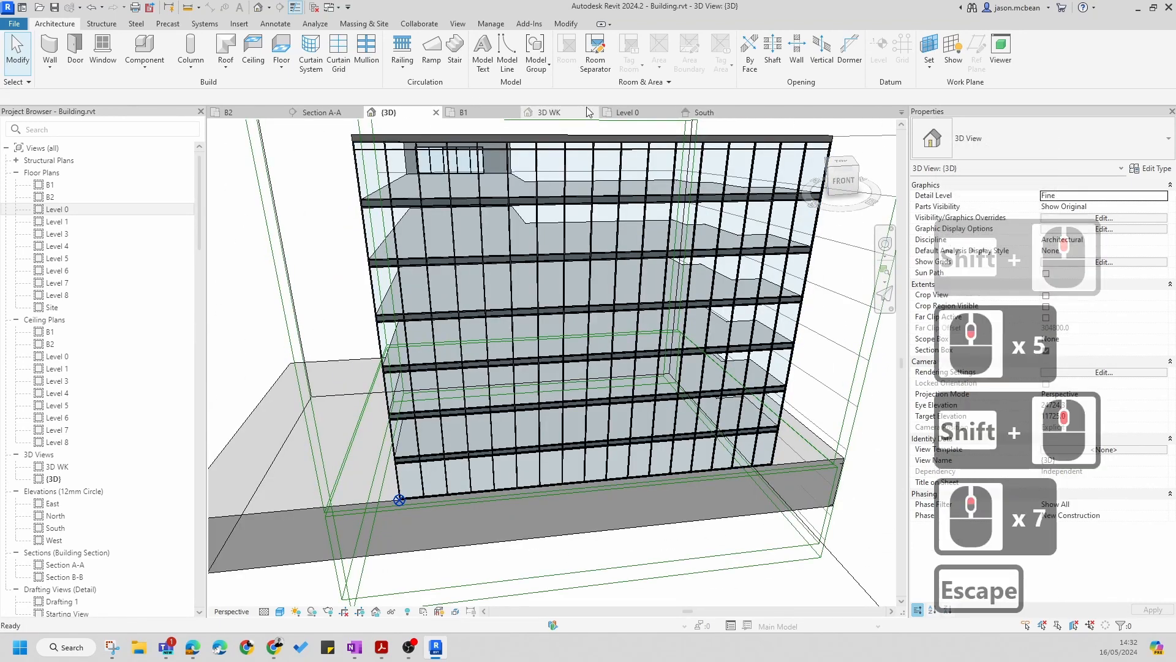
left_click(316, 113)
scroll(480, 467, "up", 14)
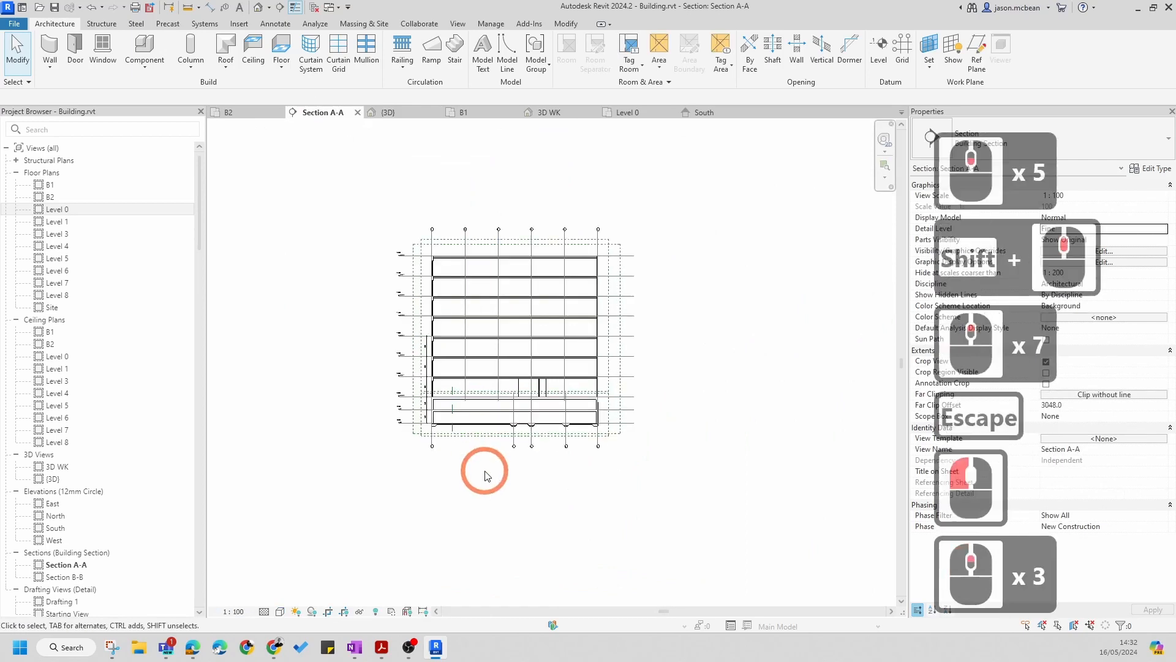
scroll(334, 165, "down", 8)
key("Escape")
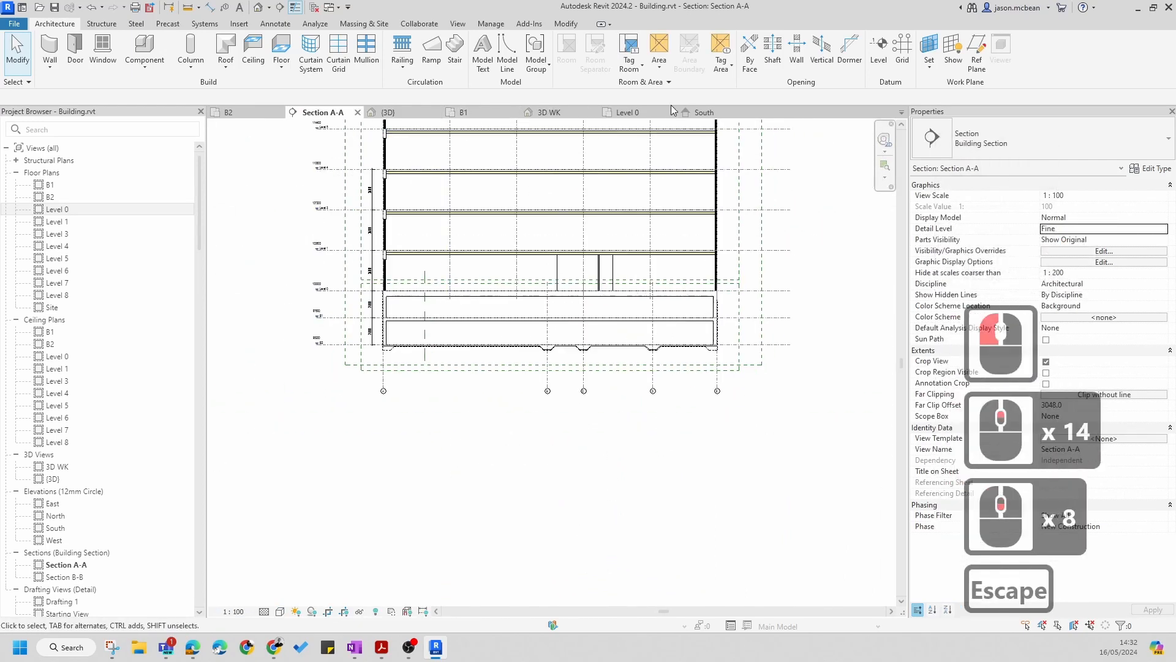
In the South elevation, delete the bottom mullion of a ground-floor bay near the middle of the curtain wall
left_click(705, 113)
scroll(449, 451, "up", 16)
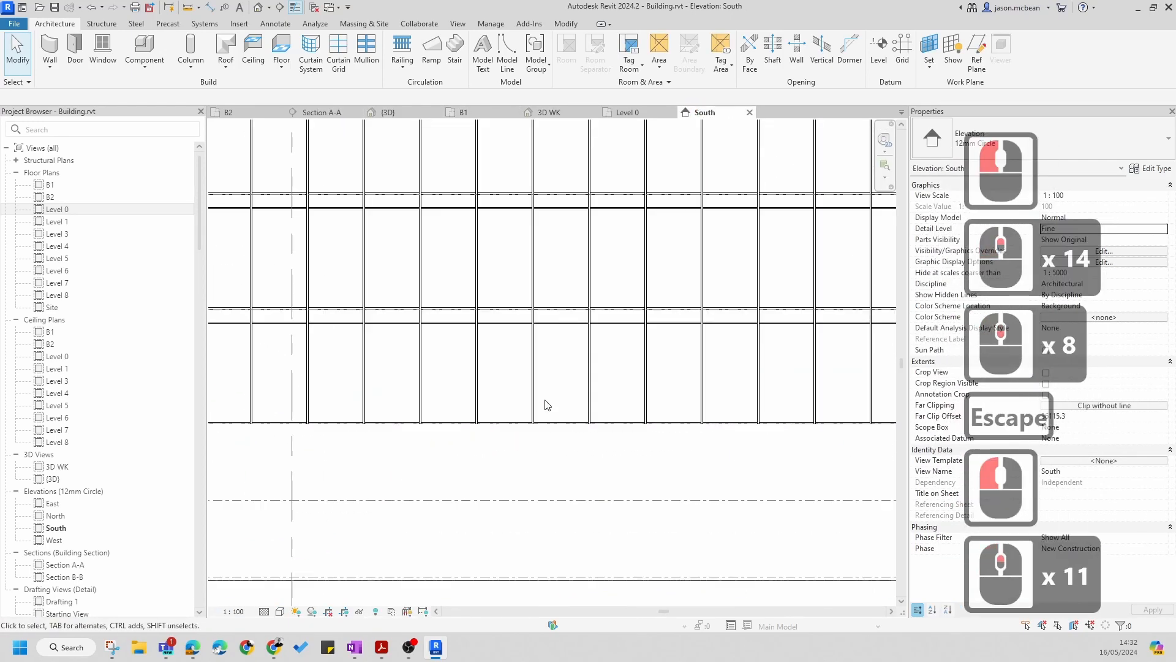
key("Tab")
left_click(490, 422)
key("Delete")
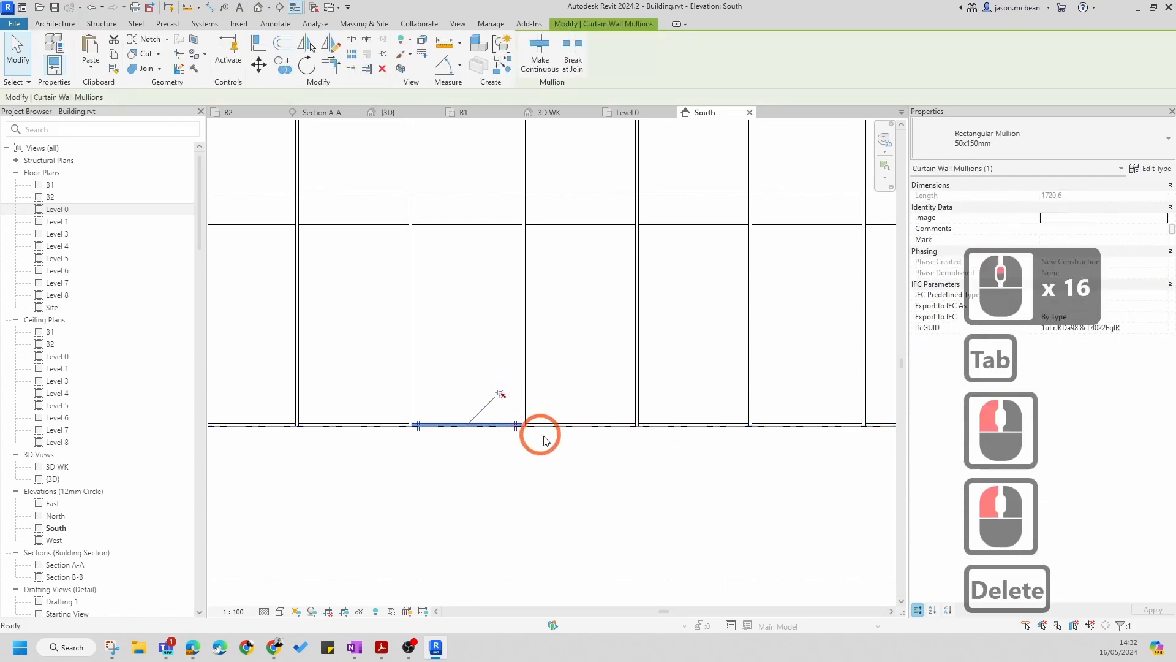
Change the glazed panel above the deleted mullion to the Doors_Sgl_Glass_1 Glass_Panel-12mm_Thickness door type
key("Tab")
key("Tab")
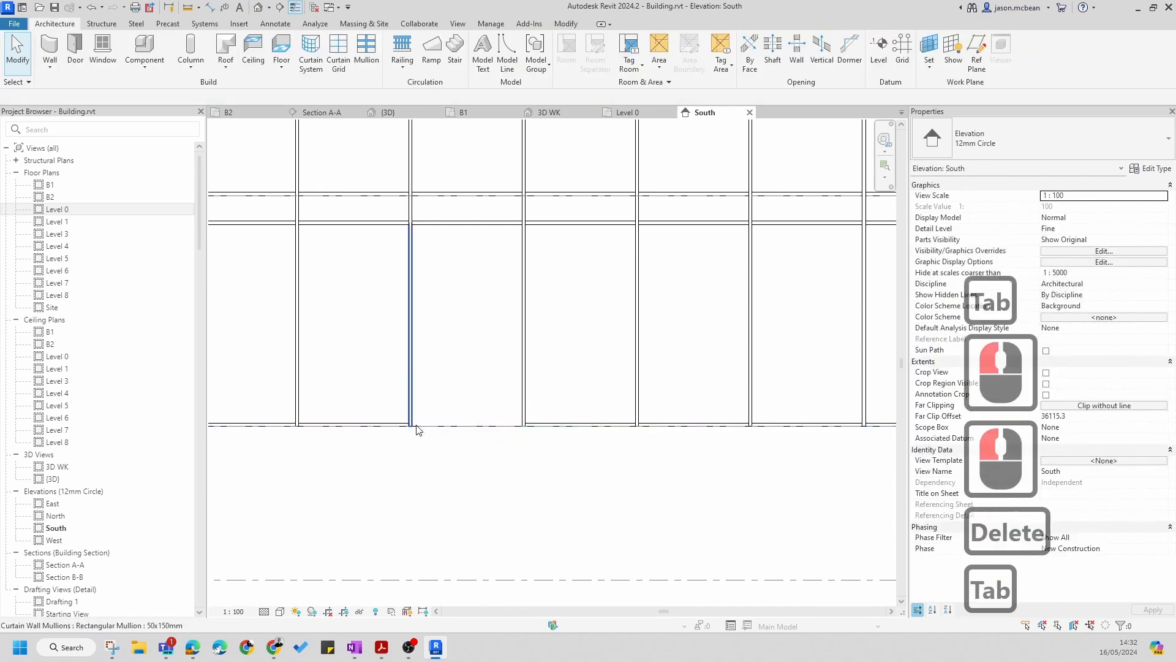
left_click(416, 430)
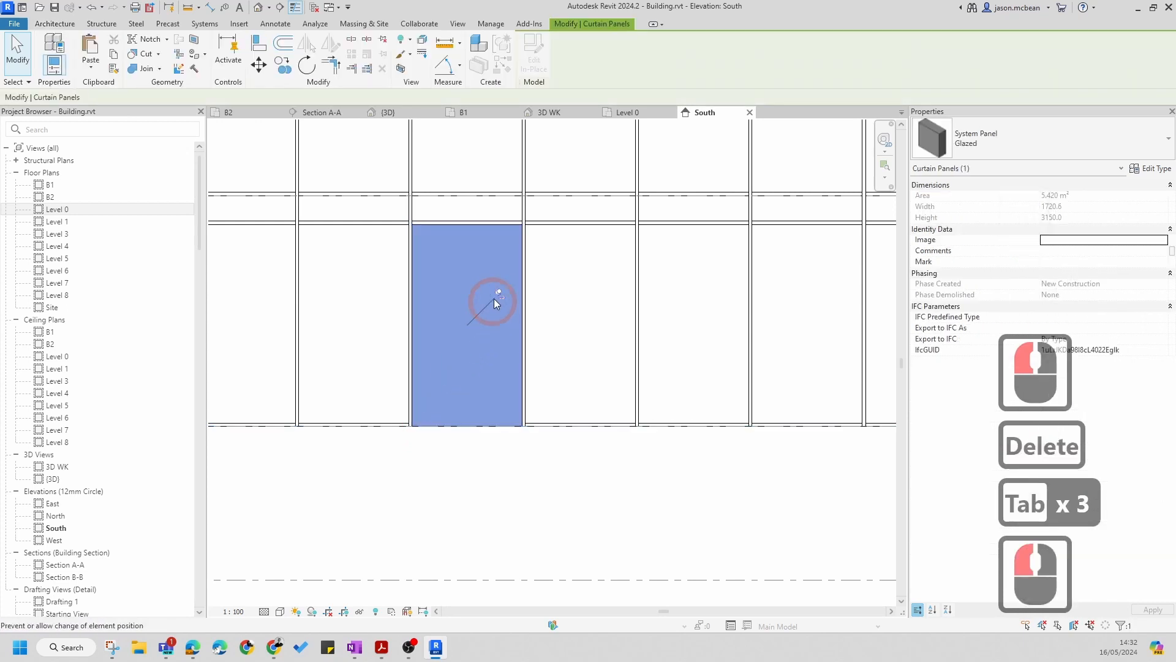
left_click(993, 141)
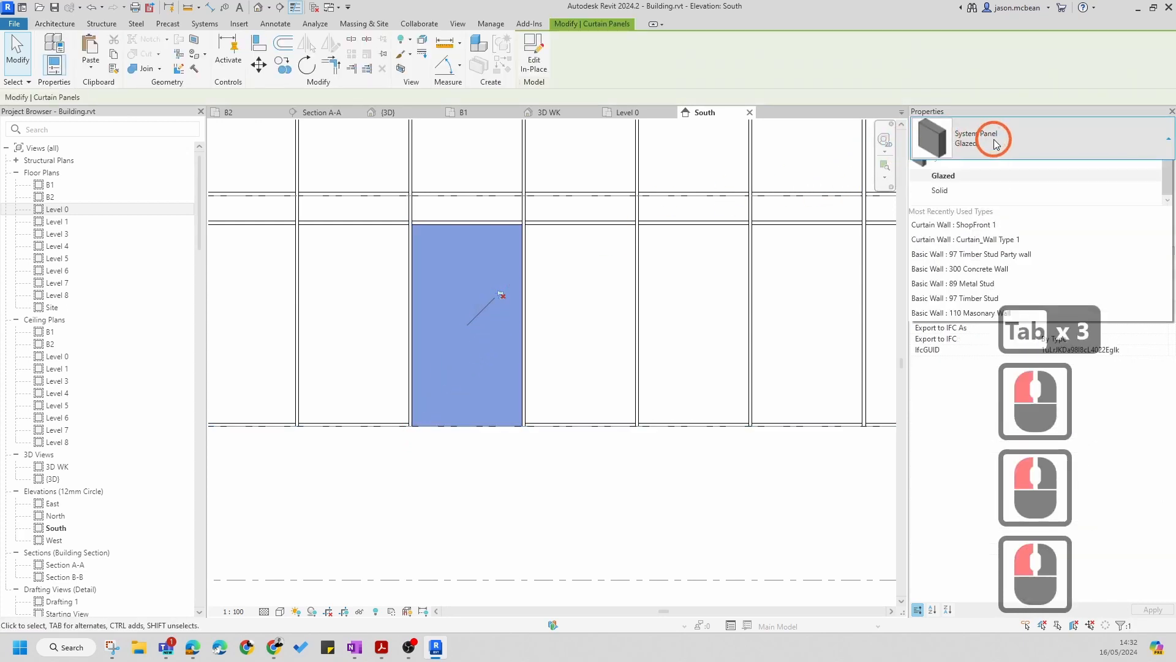
scroll(1004, 147, "up", 3)
left_click(980, 267)
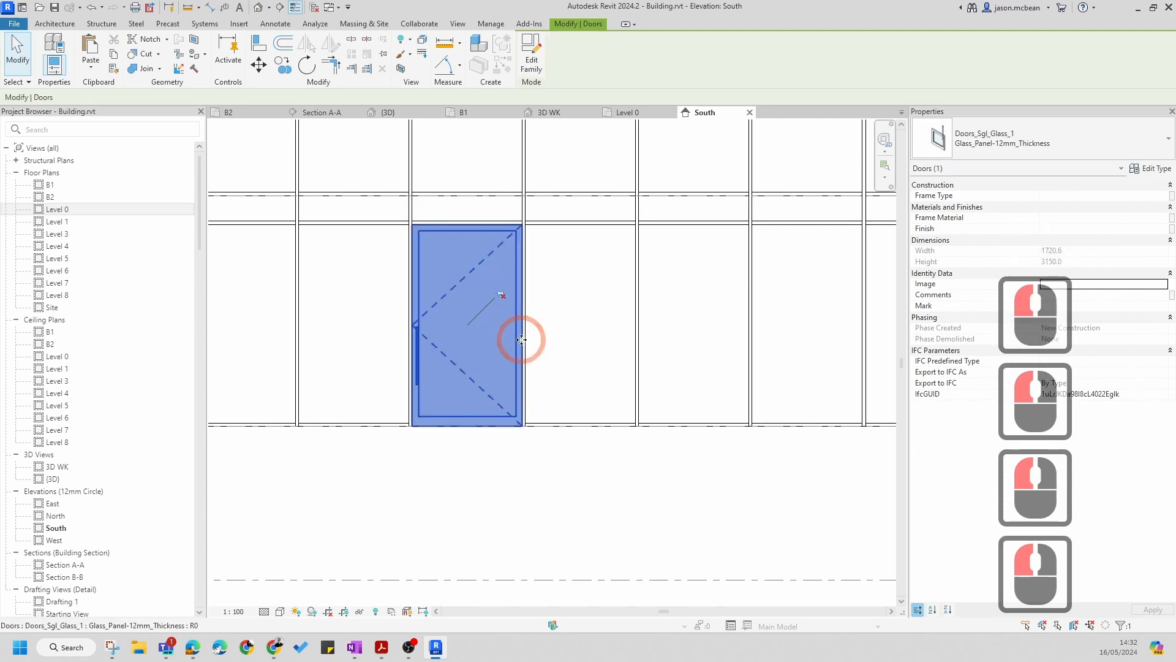
key("Escape")
scroll(537, 474, "down", 8)
key("Escape")
scroll(522, 451, "down", 5)
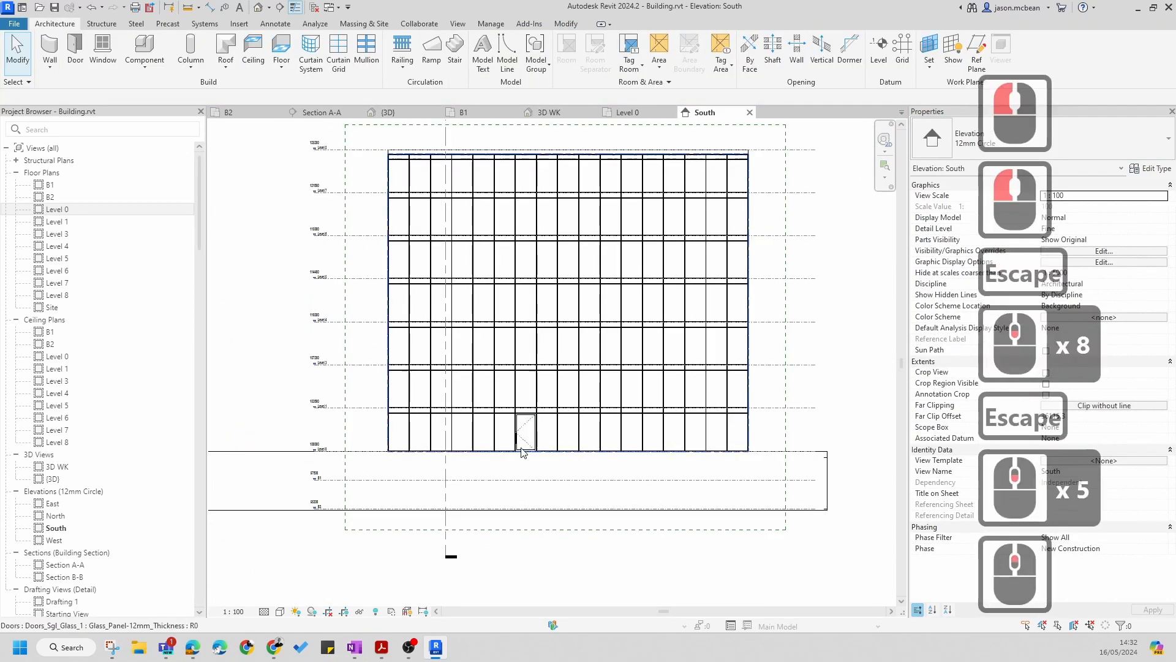
Examine the ground-floor glass door and the curtain wall facade from several angles in the 3D view
scroll(544, 393, "up", 6)
left_click(257, 7)
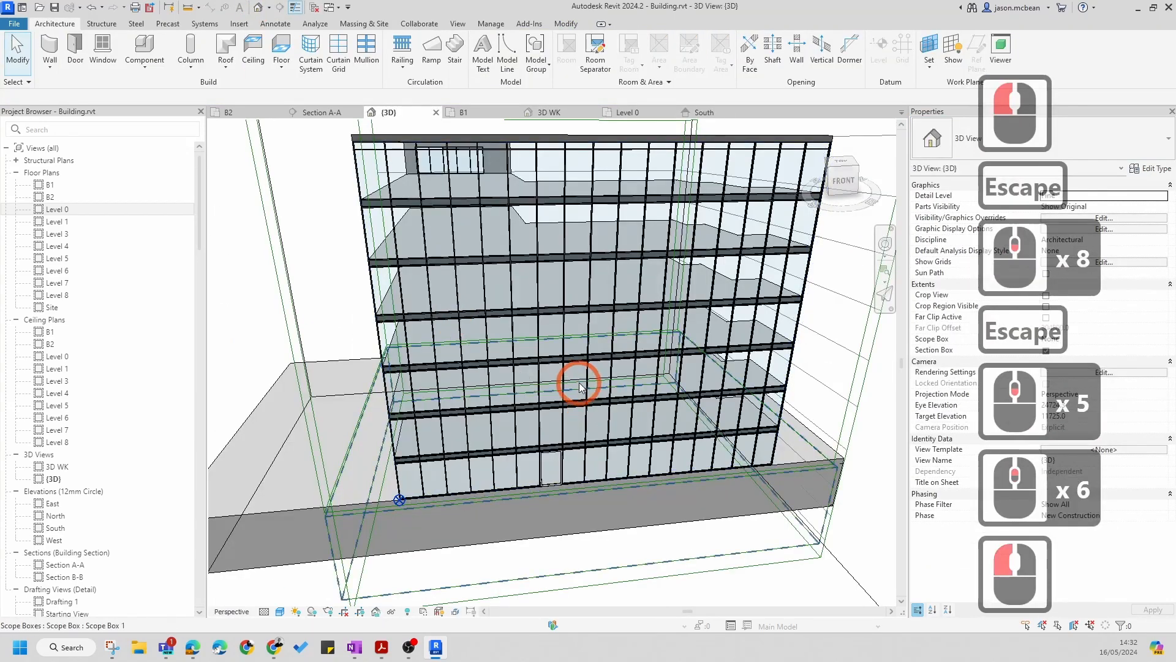
scroll(549, 496, "up", 12)
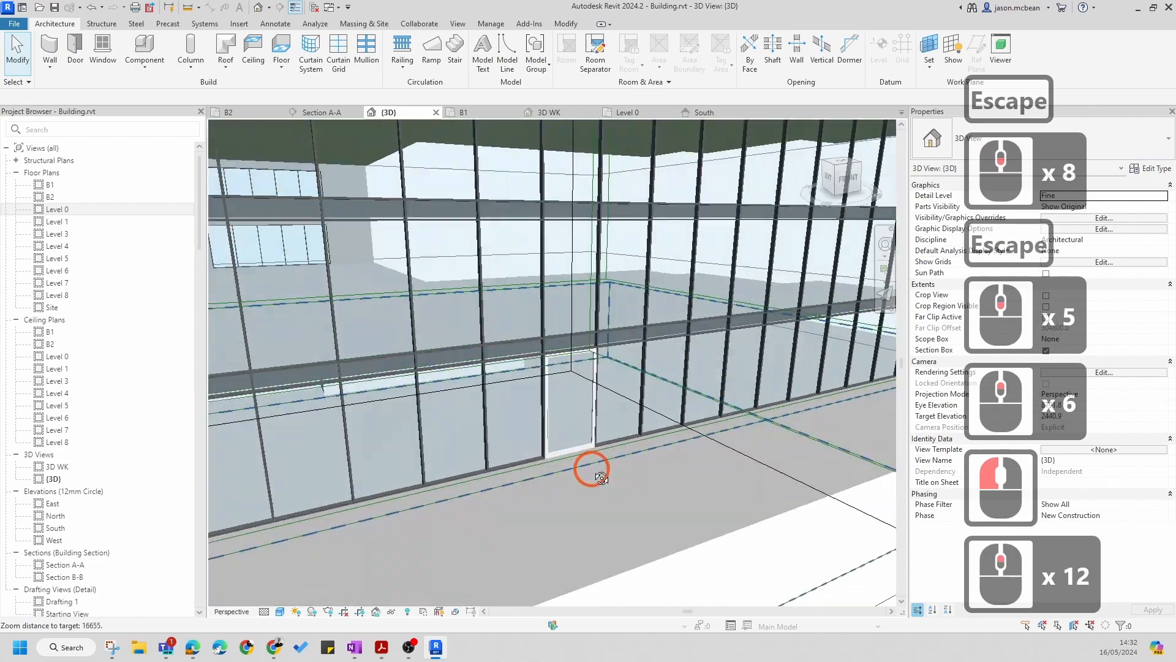
middle_click_drag(601, 478, 518, 429, "shift")
scroll(433, 459, "down", 14)
key("Escape")
scroll(492, 471, "down", 5)
scroll(419, 445, "up", 6)
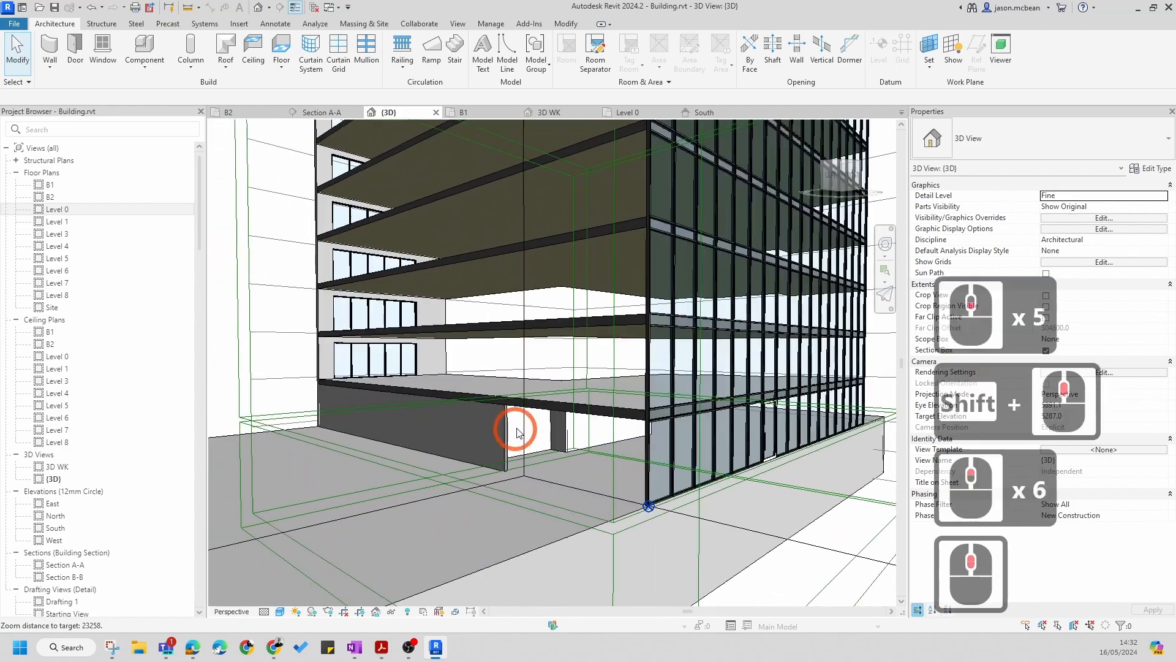
key("Escape")
scroll(516, 432, "up", 5)
scroll(518, 432, "down", 5)
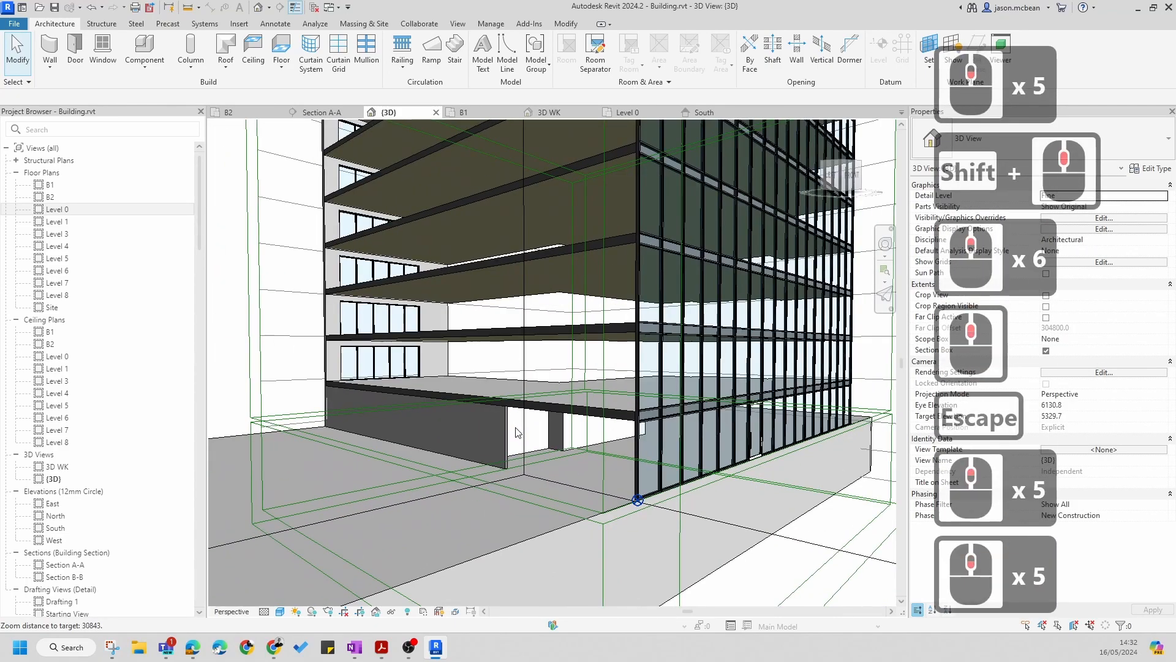